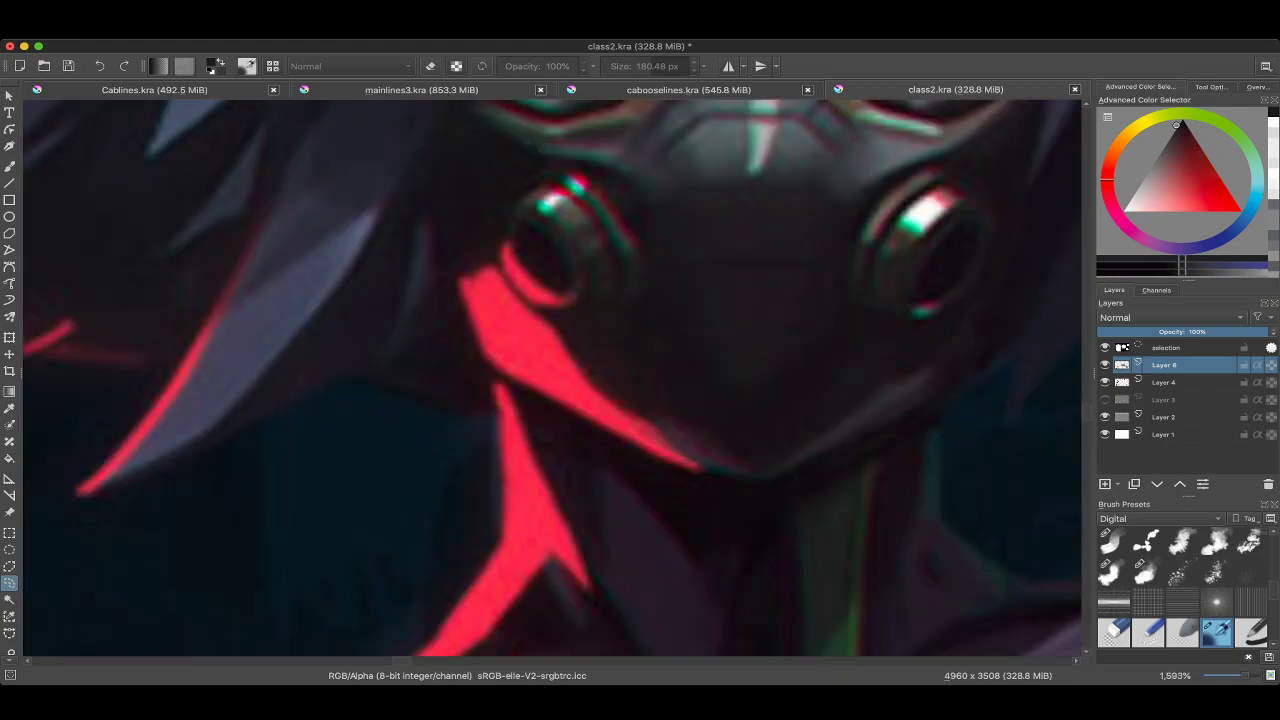
Examine the red rim light on the character reference's hair, mask, neck and shoulder armour, up close and across the whole figure.
{"action": "scroll", "coordinate": [540, 380], "scroll_direction": "up", "scroll_amount": 1}
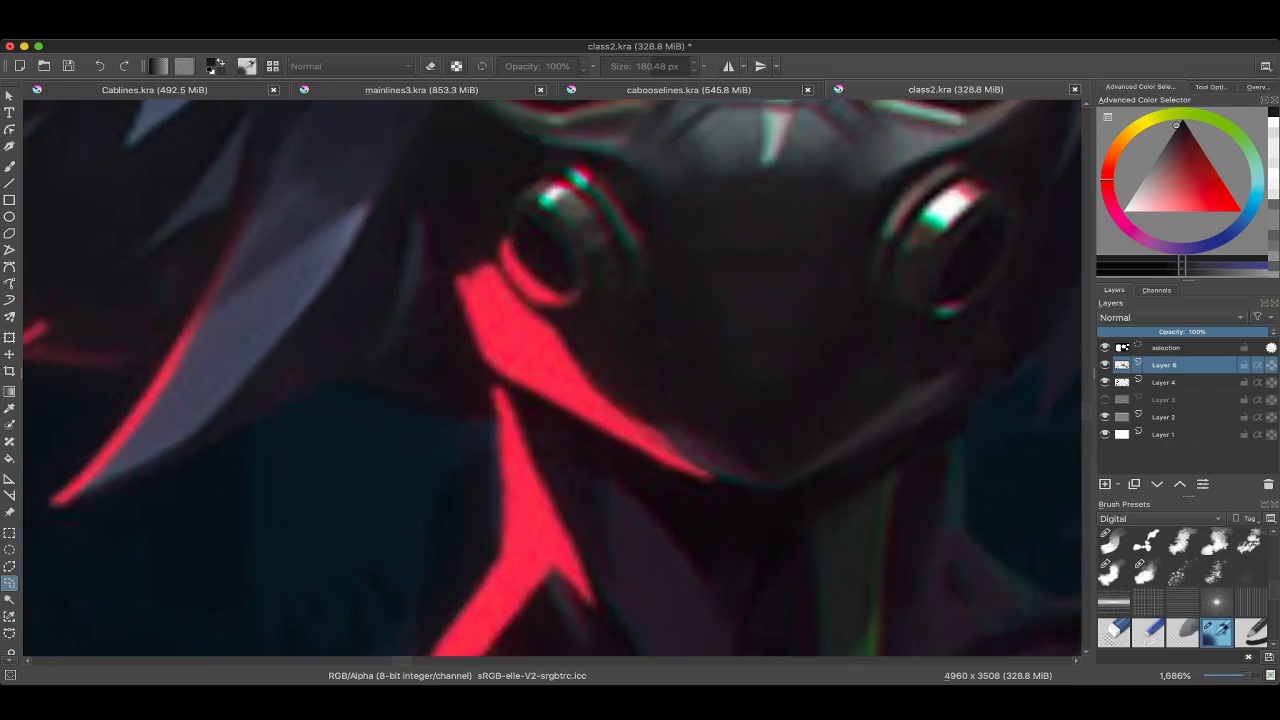
{"action": "scroll", "coordinate": [540, 380], "scroll_direction": "up", "scroll_amount": 2}
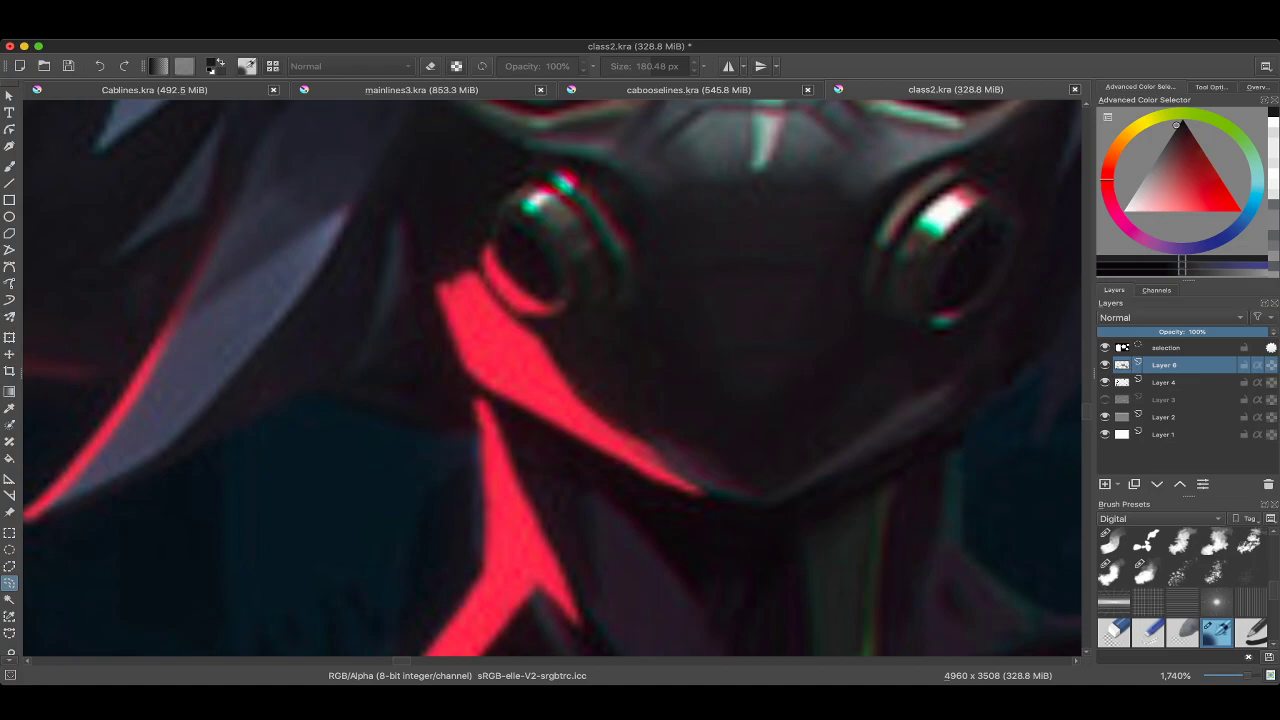
{"action": "scroll", "coordinate": [540, 380], "scroll_direction": "up", "scroll_amount": 1}
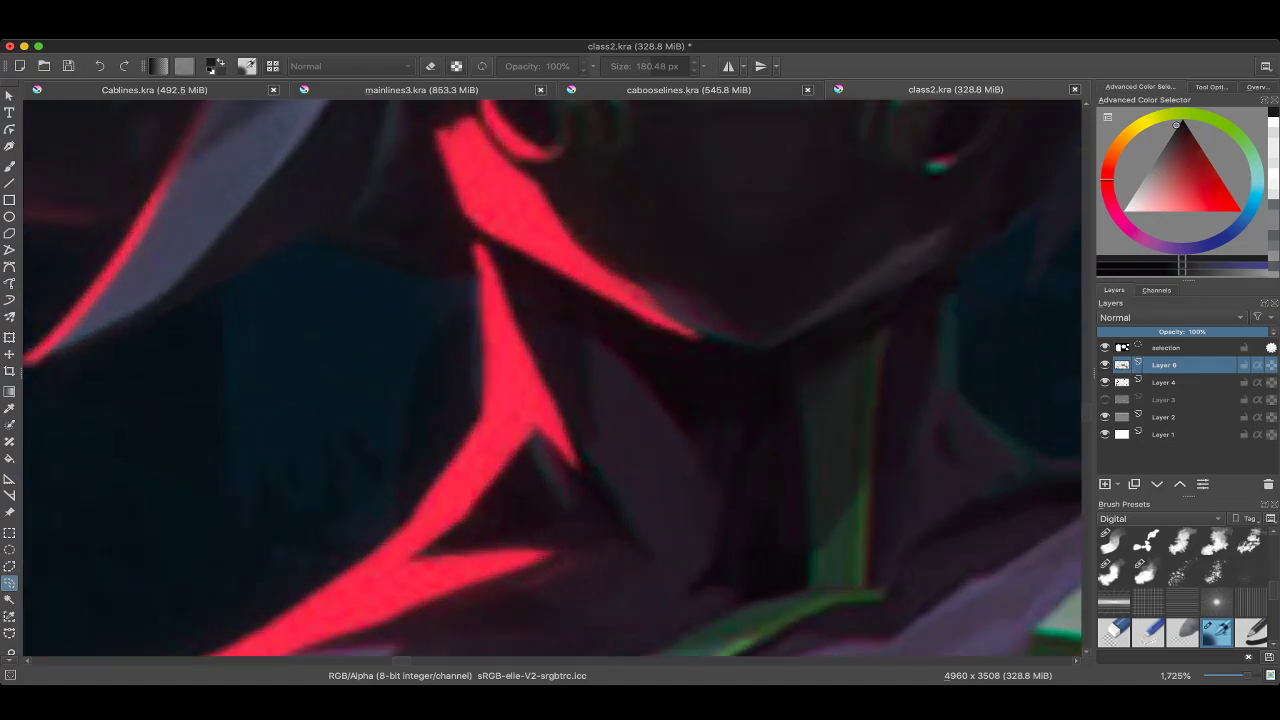
{"action": "scroll", "coordinate": [540, 380], "scroll_direction": "down", "scroll_amount": 1}
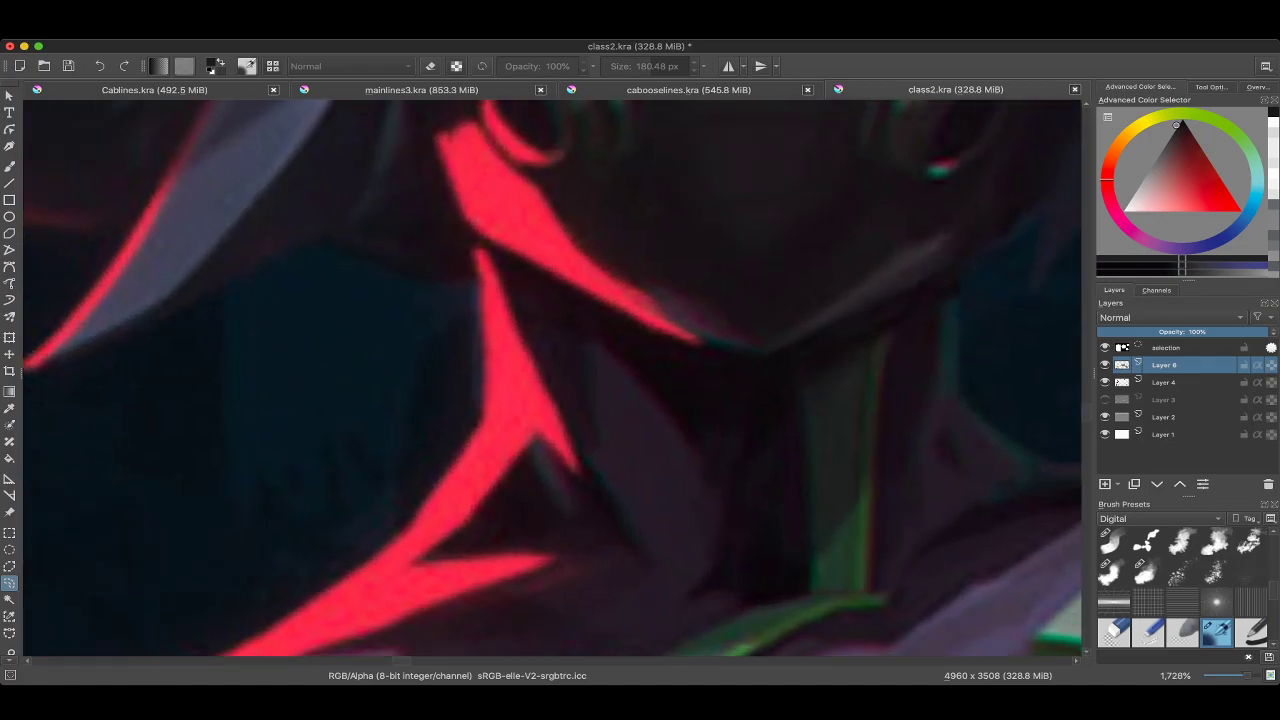
{"action": "scroll", "coordinate": [540, 380], "scroll_direction": "down", "scroll_amount": 2}
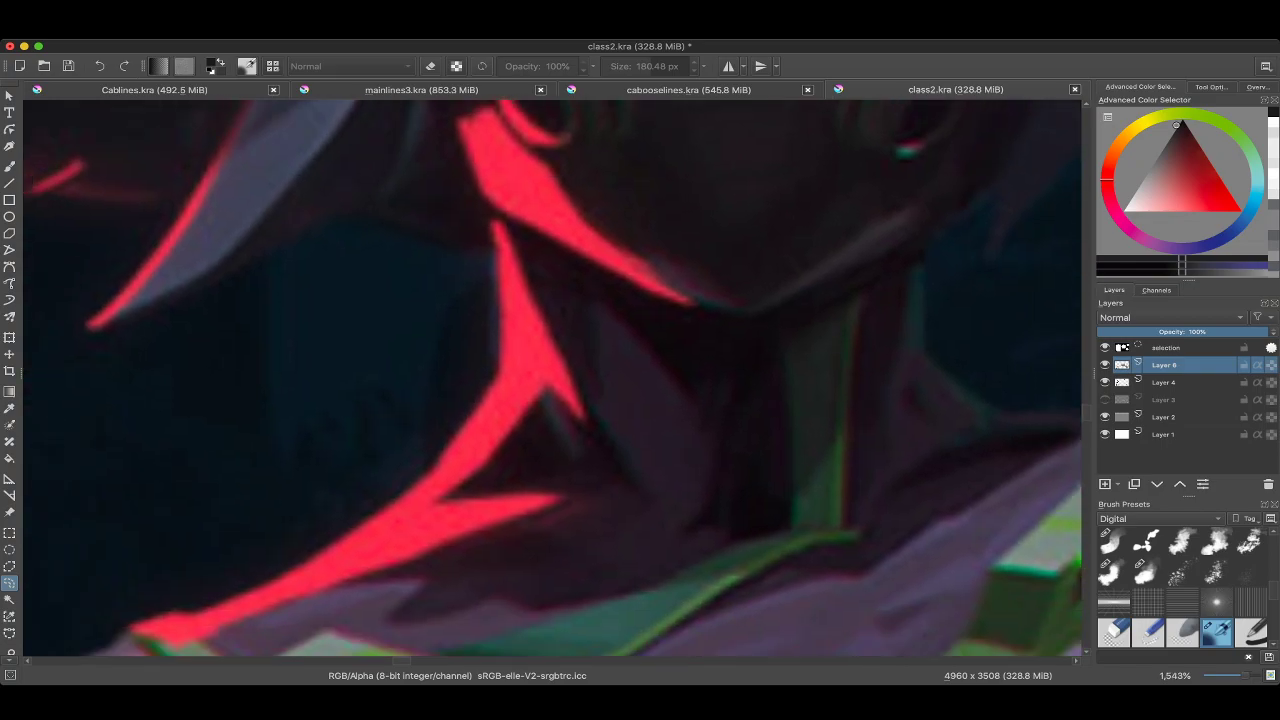
{"action": "scroll", "coordinate": [540, 380], "scroll_direction": "down", "scroll_amount": 5}
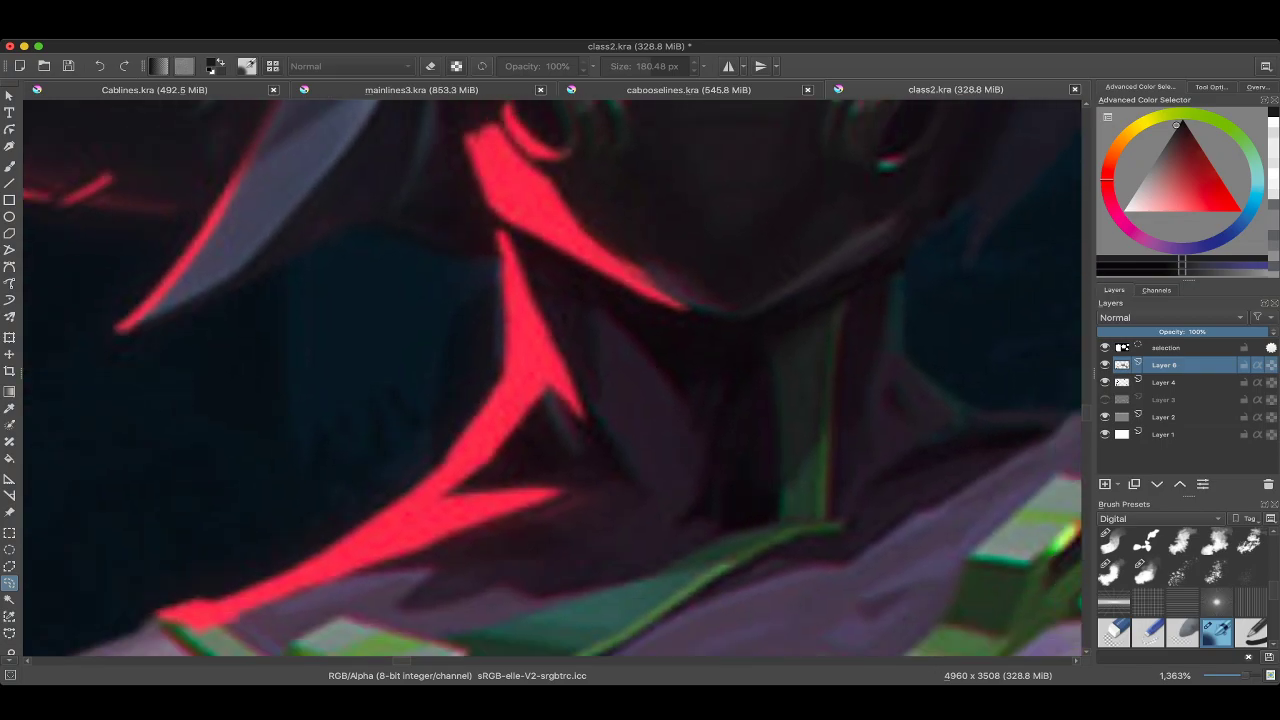
{"action": "scroll", "coordinate": [540, 380], "scroll_direction": "up", "scroll_amount": 3}
{"action": "scroll", "coordinate": [444, 527], "scroll_direction": "up", "scroll_amount": 4}
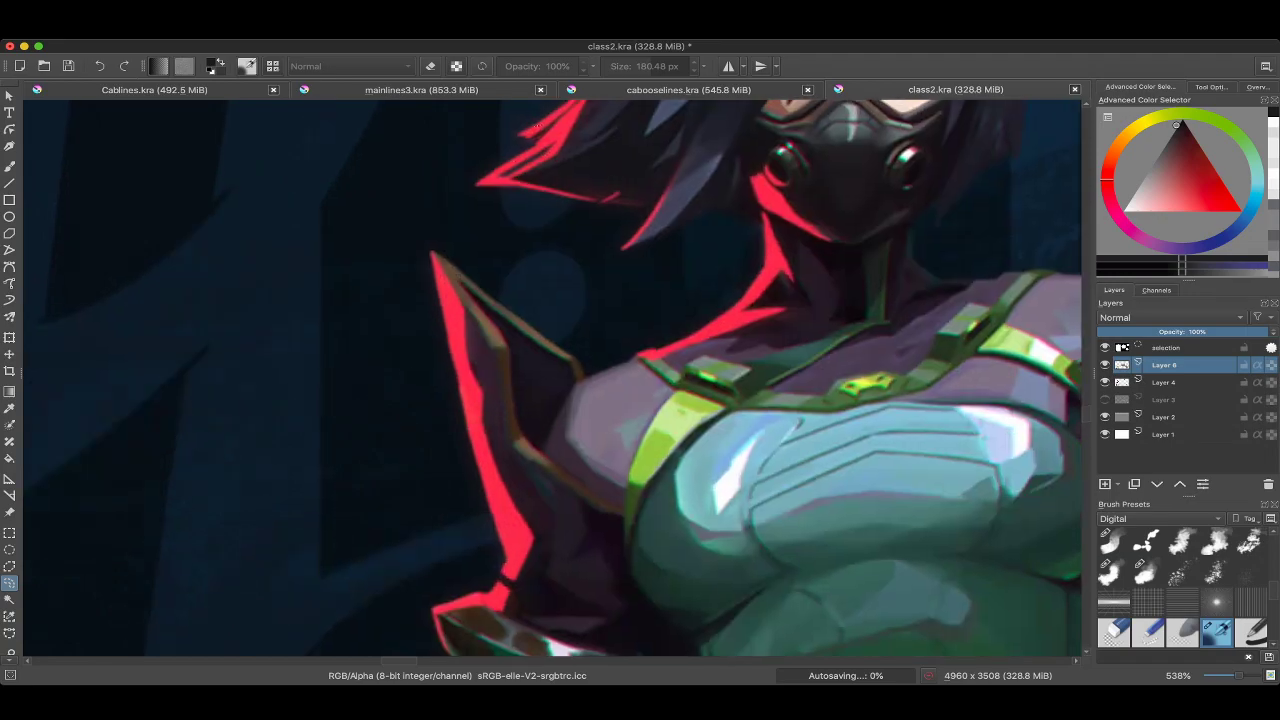
{"action": "scroll", "coordinate": [470, 335], "scroll_direction": "down", "scroll_amount": 8}
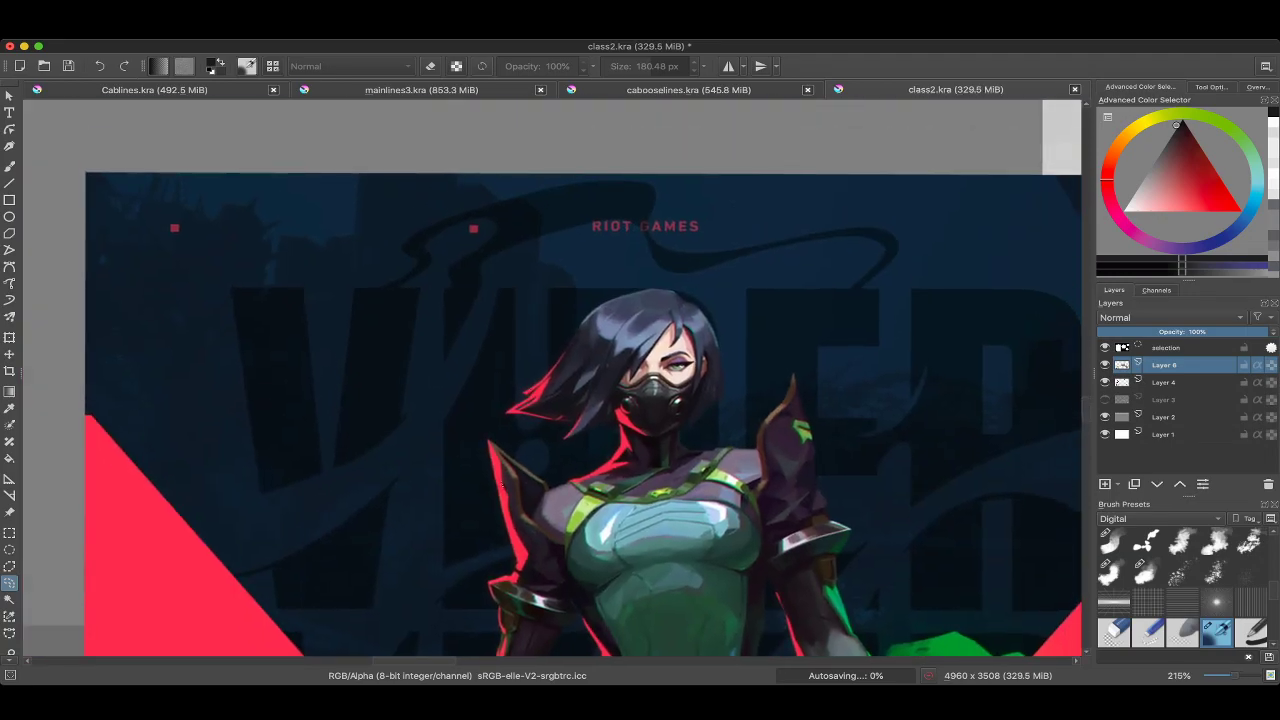
On a new layer, airbrush soft white light over the outer edges of the sphere's lit half with a brush of about 806 px.
{"action": "scroll", "coordinate": [402, 549], "scroll_direction": "down", "scroll_amount": 9}
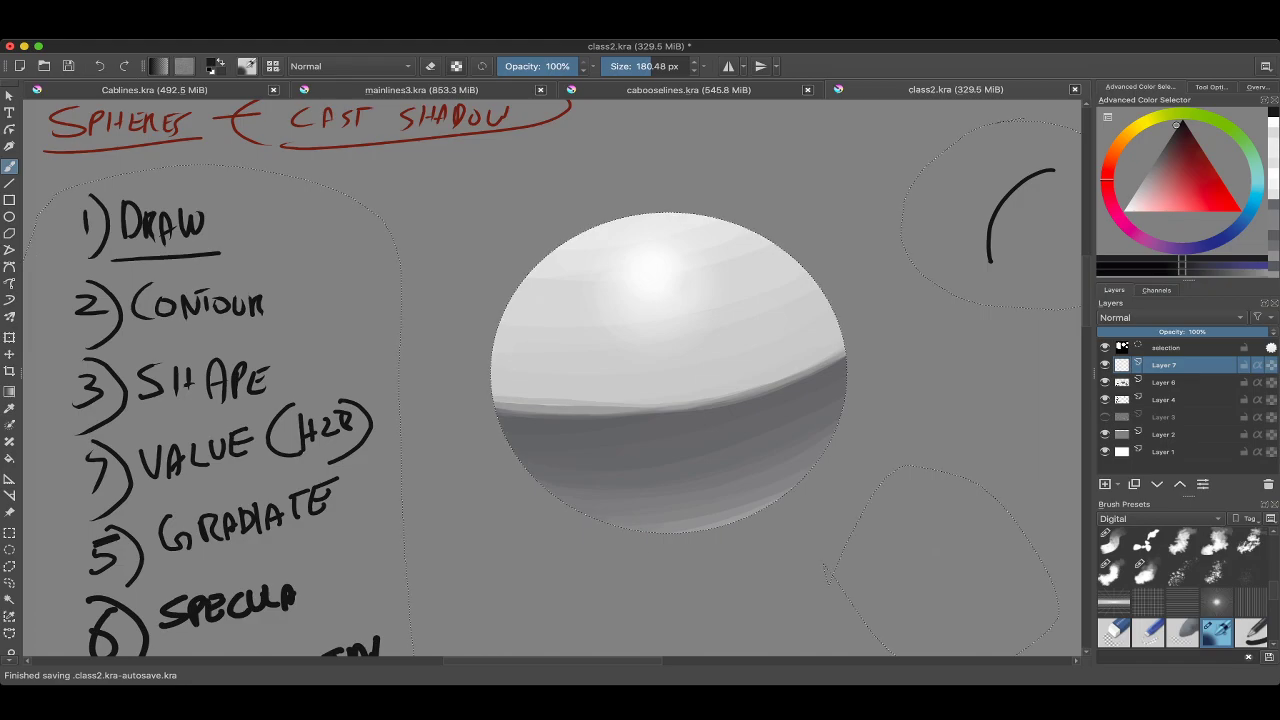
{"action": "right_click", "coordinate": [503, 360]}
{"action": "mouse_move", "coordinate": [503, 360]}
{"action": "left_mouse_down"}
{"action": "mouse_move", "coordinate": [690, 329]}
{"action": "mouse_move", "coordinate": [493, 328]}
{"action": "mouse_move", "coordinate": [471, 357]}
{"action": "mouse_move", "coordinate": [514, 329]}
{"action": "mouse_move", "coordinate": [480, 357]}
{"action": "left_mouse_up"}
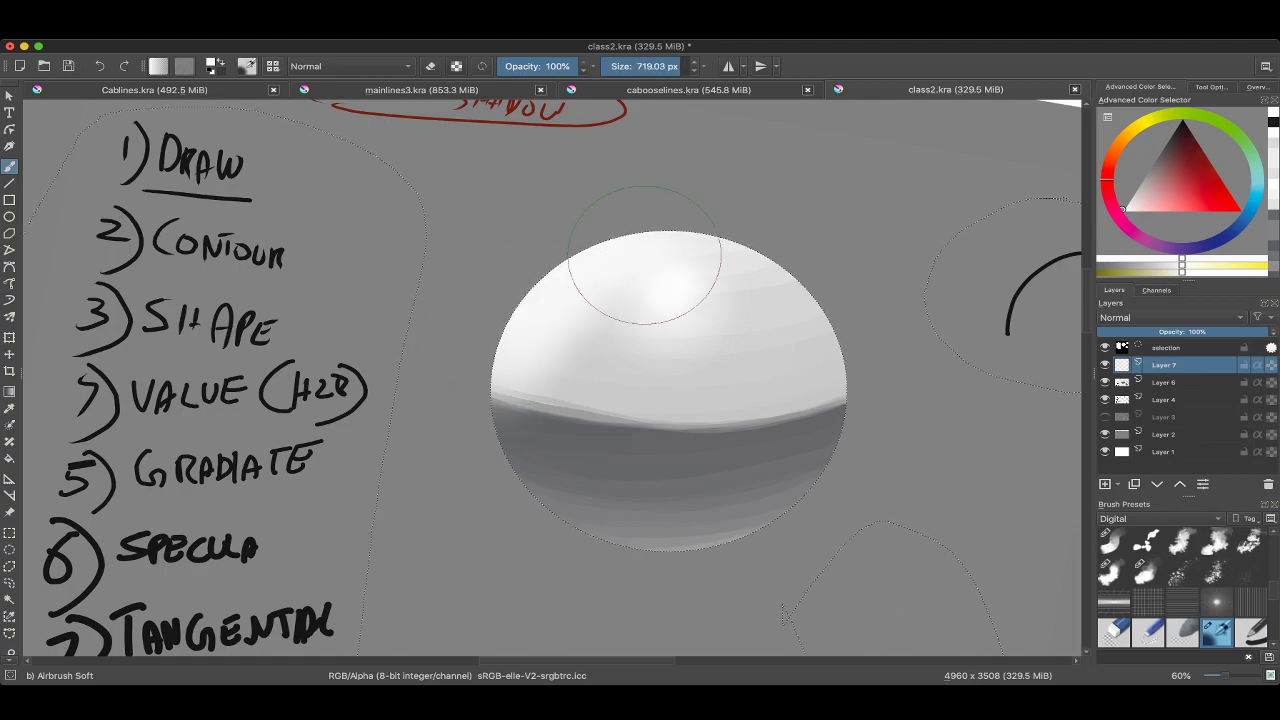
{"action": "mouse_move", "coordinate": [644, 255]}
{"action": "left_mouse_down"}
{"action": "mouse_move", "coordinate": [657, 286]}
{"action": "mouse_move", "coordinate": [629, 314]}
{"action": "mouse_move", "coordinate": [831, 384]}
{"action": "left_mouse_up"}
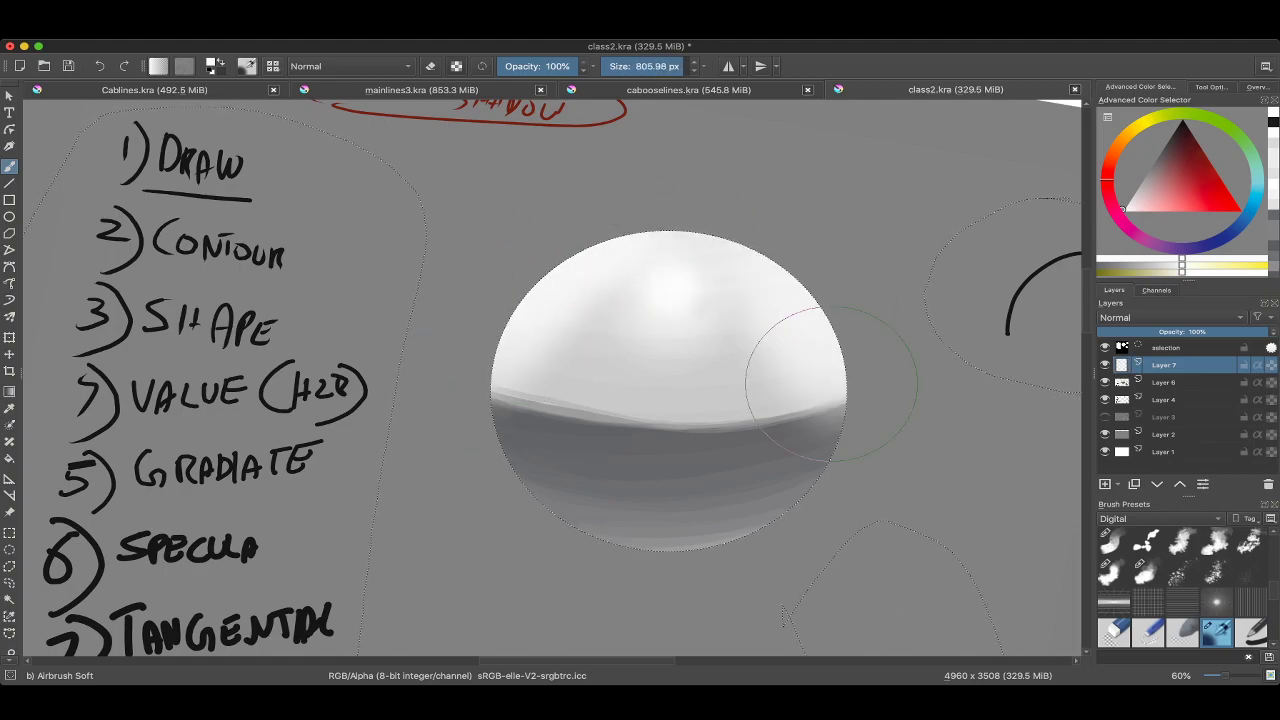
Compare the airbrushed sphere with the handwritten list of shading stages, from Draw to Tangential.
{"action": "scroll", "coordinate": [800, 340], "scroll_direction": "down", "scroll_amount": 2}
{"action": "scroll", "coordinate": [800, 340], "scroll_direction": "right", "scroll_amount": 2}
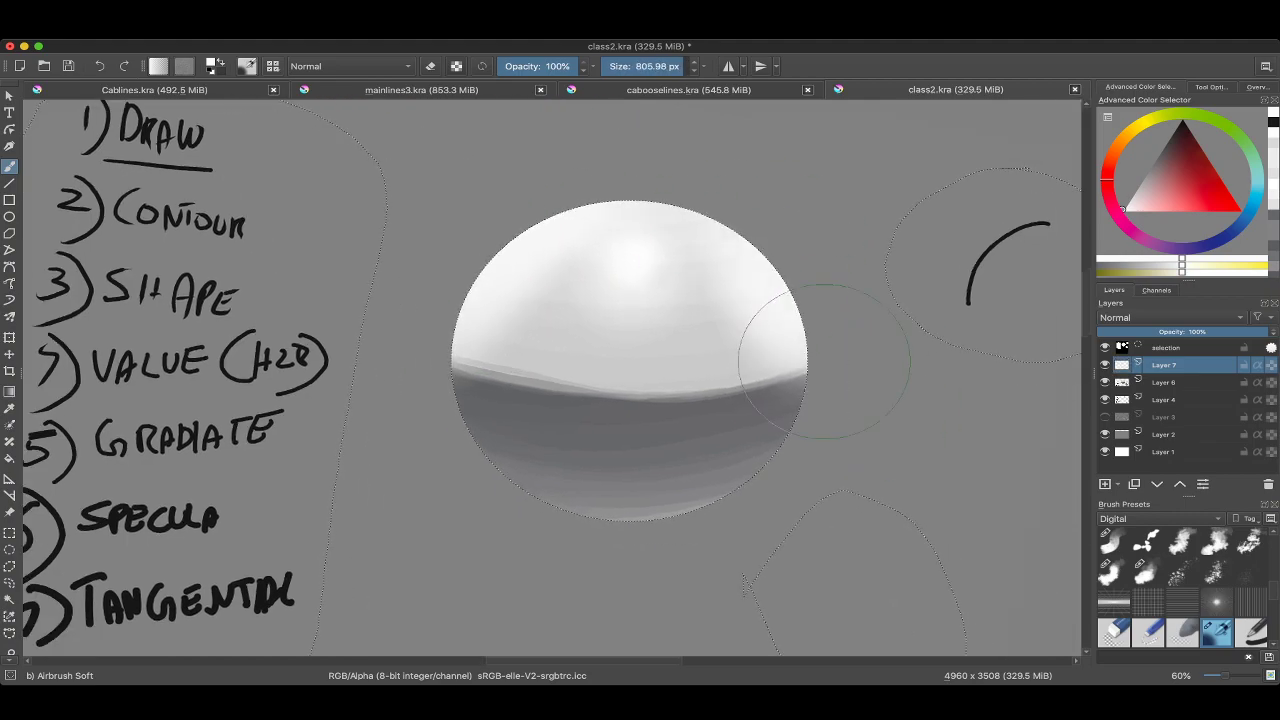
{"action": "scroll", "coordinate": [824, 360], "scroll_direction": "down", "scroll_amount": 3}
{"action": "scroll", "coordinate": [640, 340], "scroll_direction": "right", "scroll_amount": 1}
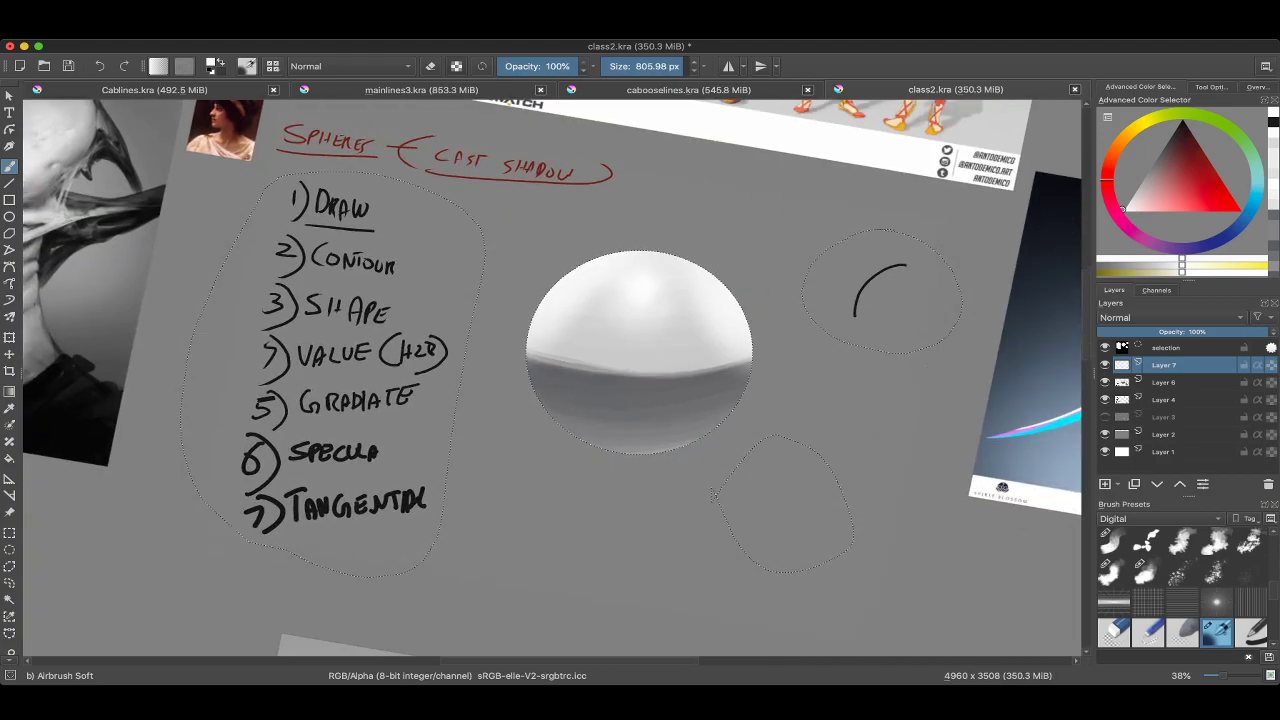
{"action": "scroll", "coordinate": [640, 360], "scroll_direction": "up", "scroll_amount": 4}
{"action": "scroll", "coordinate": [640, 360], "scroll_direction": "left", "scroll_amount": 6}
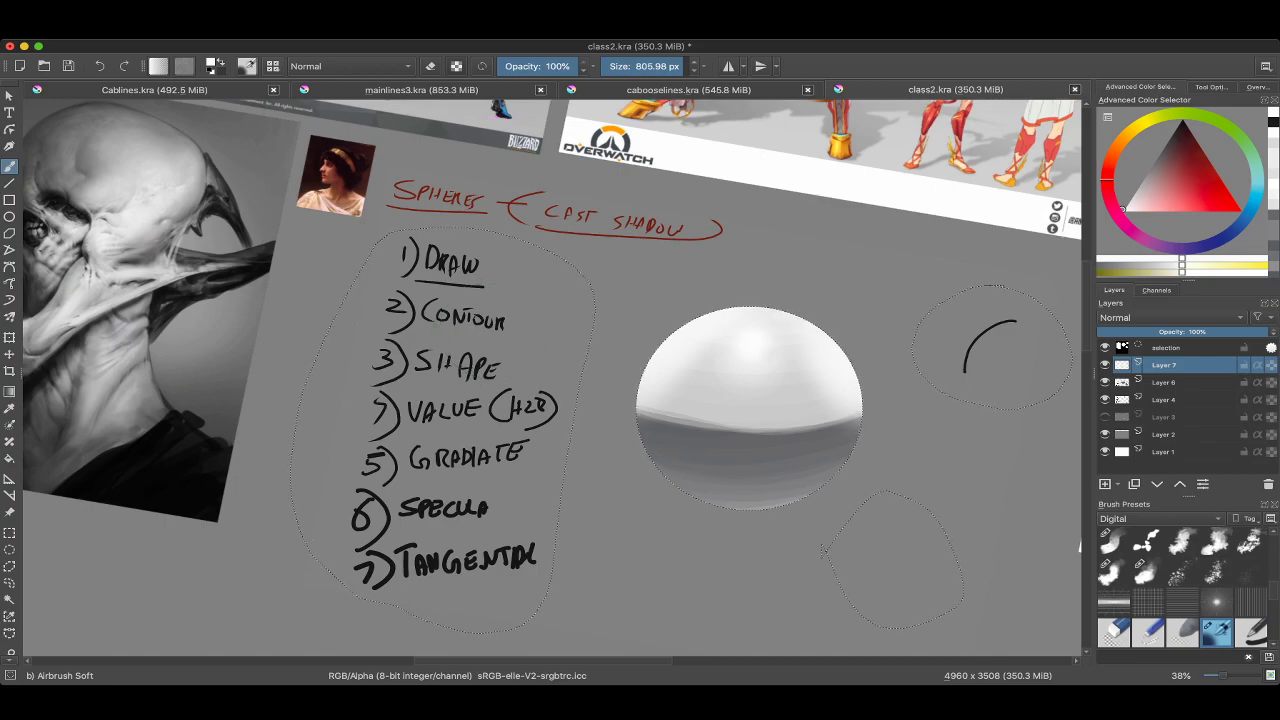
{"action": "scroll", "coordinate": [430, 320], "scroll_direction": "up", "scroll_amount": 5}
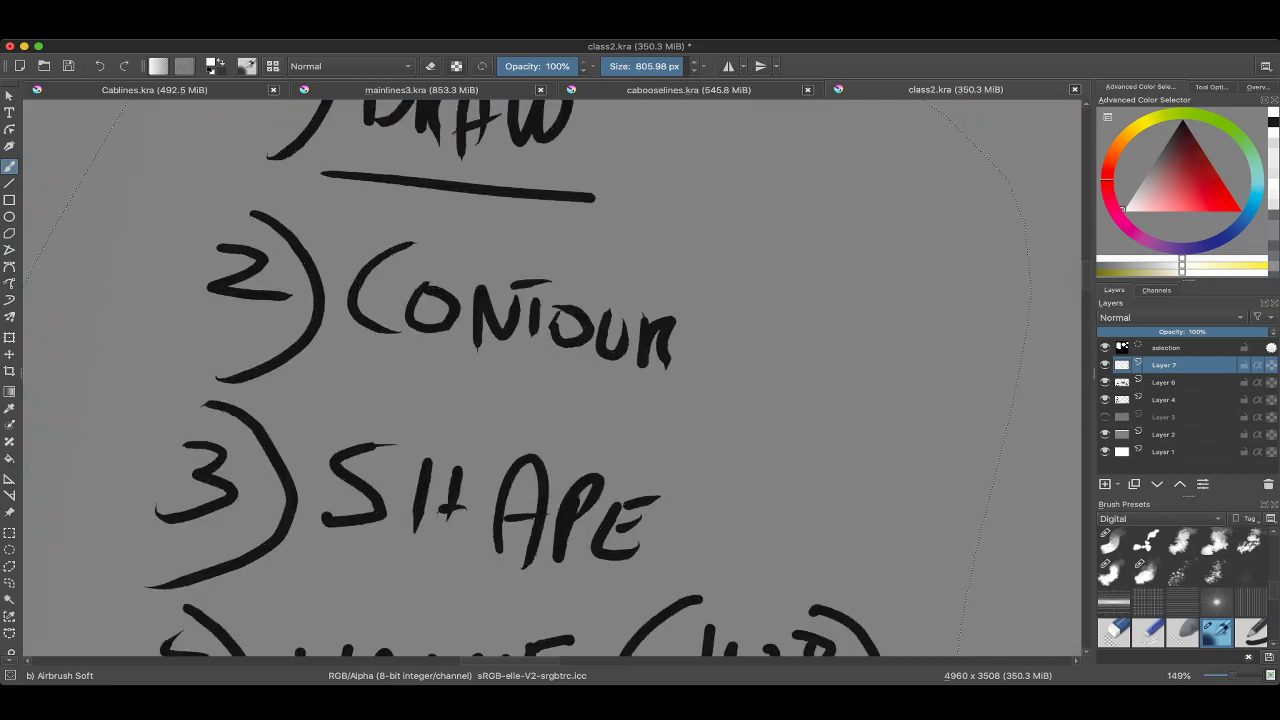
{"action": "scroll", "coordinate": [534, 320], "scroll_direction": "down", "scroll_amount": 3}
{"action": "scroll", "coordinate": [775, 440], "scroll_direction": "up", "scroll_amount": 3}
{"action": "scroll", "coordinate": [648, 268], "scroll_direction": "down", "scroll_amount": 4}
{"action": "scroll", "coordinate": [648, 268], "scroll_direction": "right", "scroll_amount": 4}
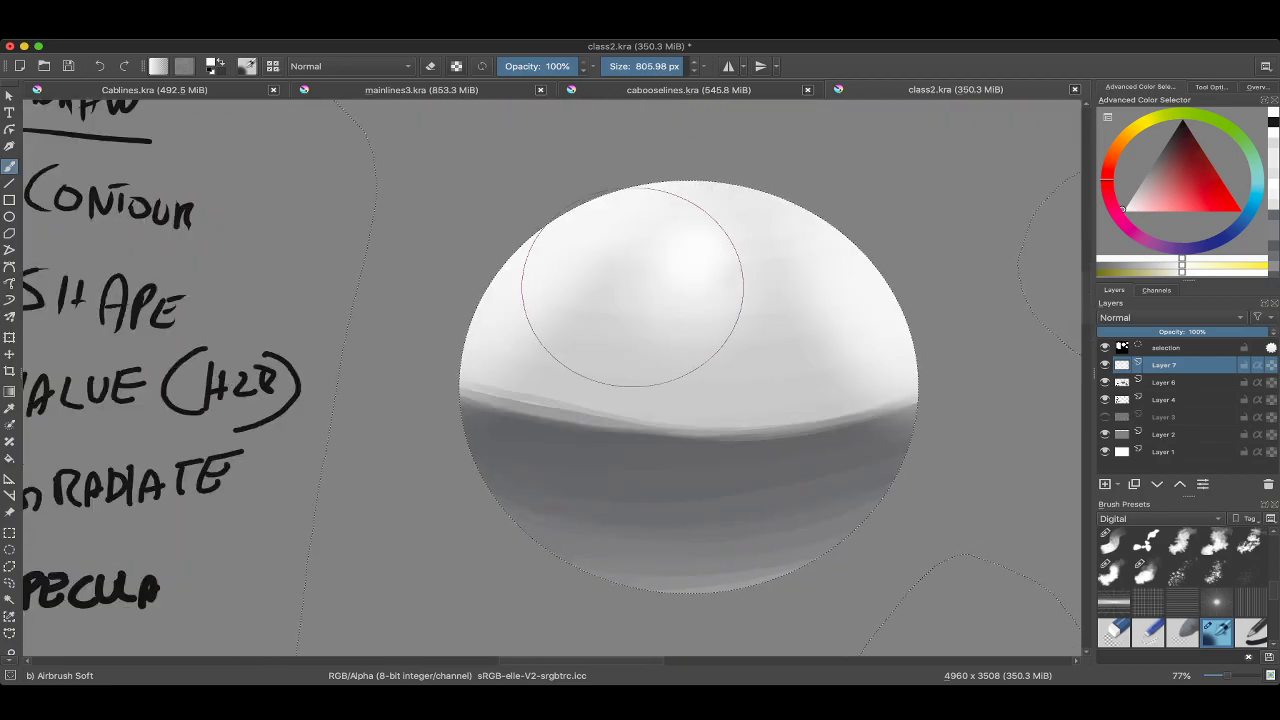
Erase the inner part of the white airbrushing on the sphere with a soft eraser of about 434 px, leaving light along the rim.
{"action": "key", "text": "e"}
{"action": "key", "text": "bracketleft"}
{"action": "key", "text": "bracketleft"}
{"action": "key", "text": "bracketleft"}
{"action": "key", "text": "bracketleft"}
{"action": "key", "text": "bracketleft"}
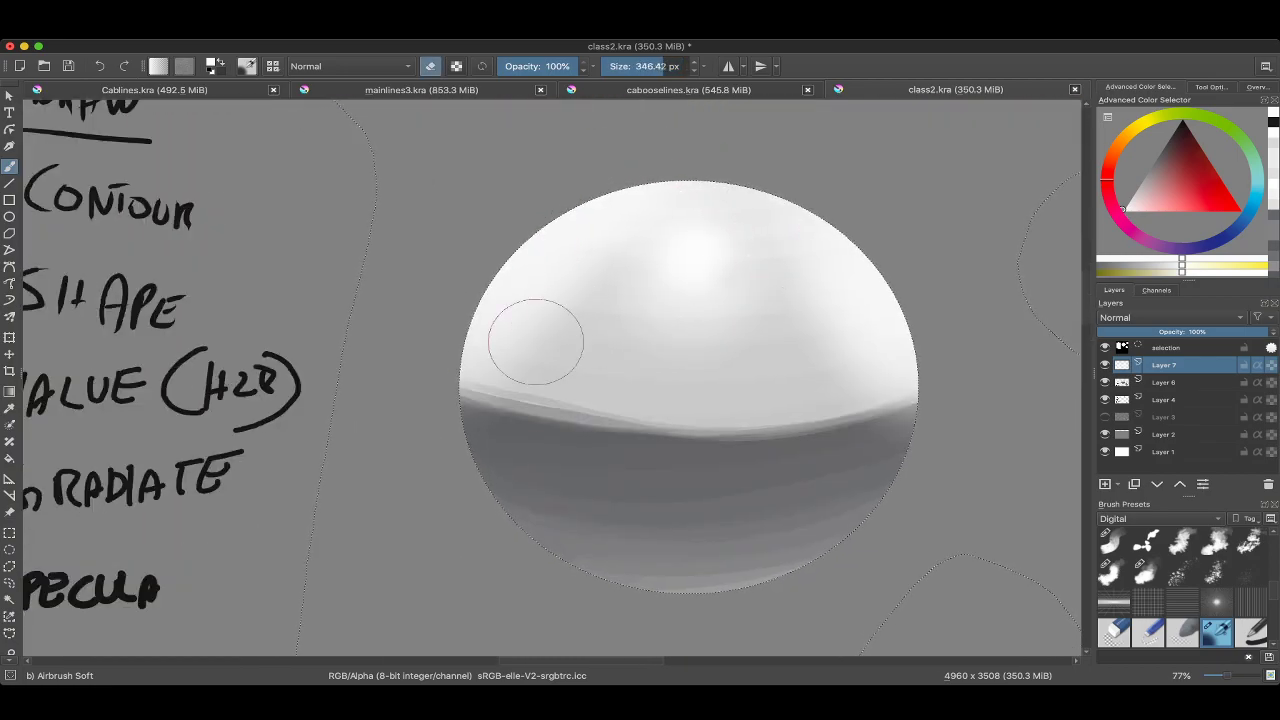
{"action": "key", "text": "bracketright"}
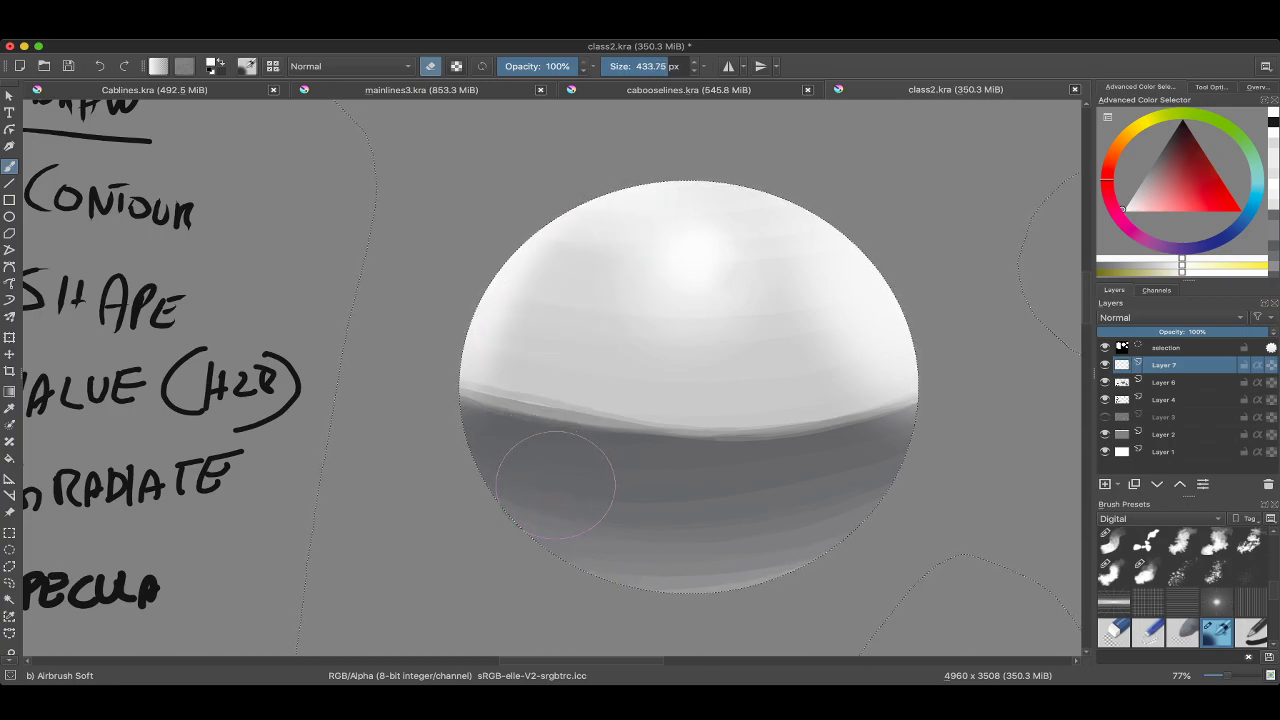
{"action": "mouse_move", "coordinate": [571, 500]}
{"action": "left_mouse_down"}
{"action": "mouse_move", "coordinate": [543, 403]}
{"action": "mouse_move", "coordinate": [548, 318]}
{"action": "mouse_move", "coordinate": [612, 216]}
{"action": "mouse_move", "coordinate": [560, 299]}
{"action": "left_mouse_up"}
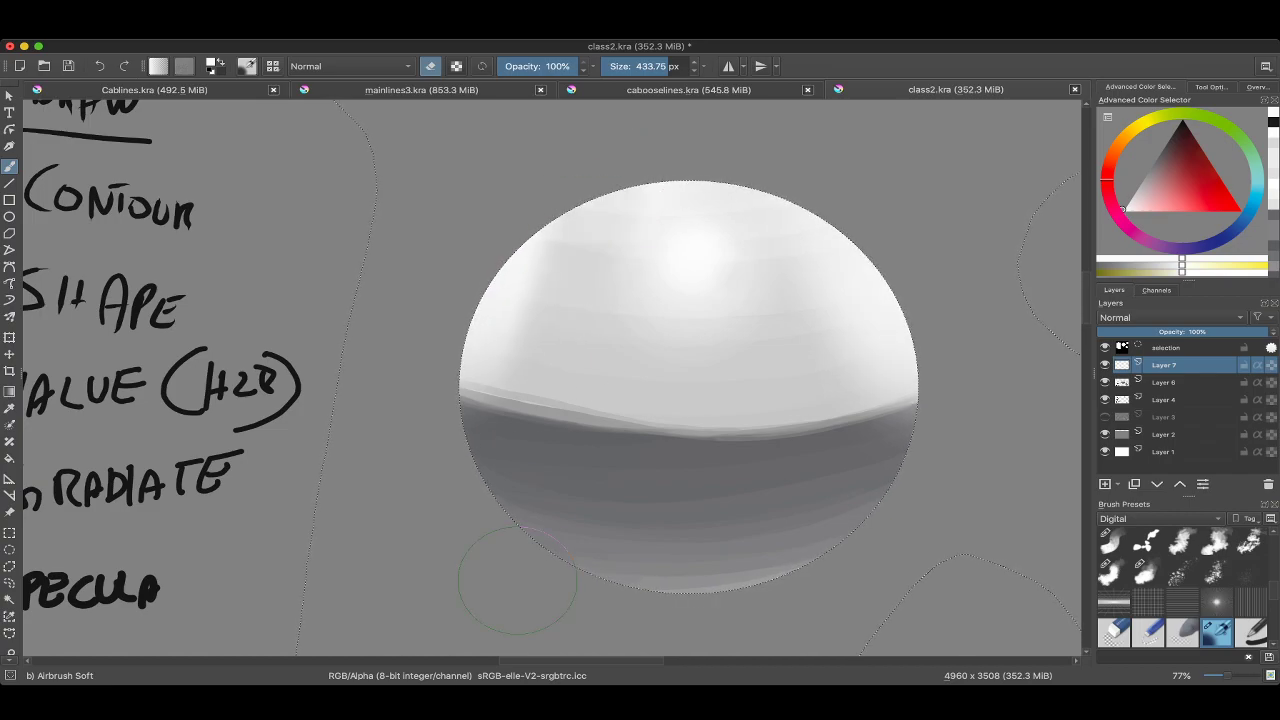
{"action": "mouse_move", "coordinate": [524, 570]}
{"action": "left_mouse_down"}
{"action": "mouse_move", "coordinate": [541, 297]}
{"action": "mouse_move", "coordinate": [545, 430]}
{"action": "mouse_move", "coordinate": [608, 294]}
{"action": "mouse_move", "coordinate": [598, 297]}
{"action": "left_mouse_up"}
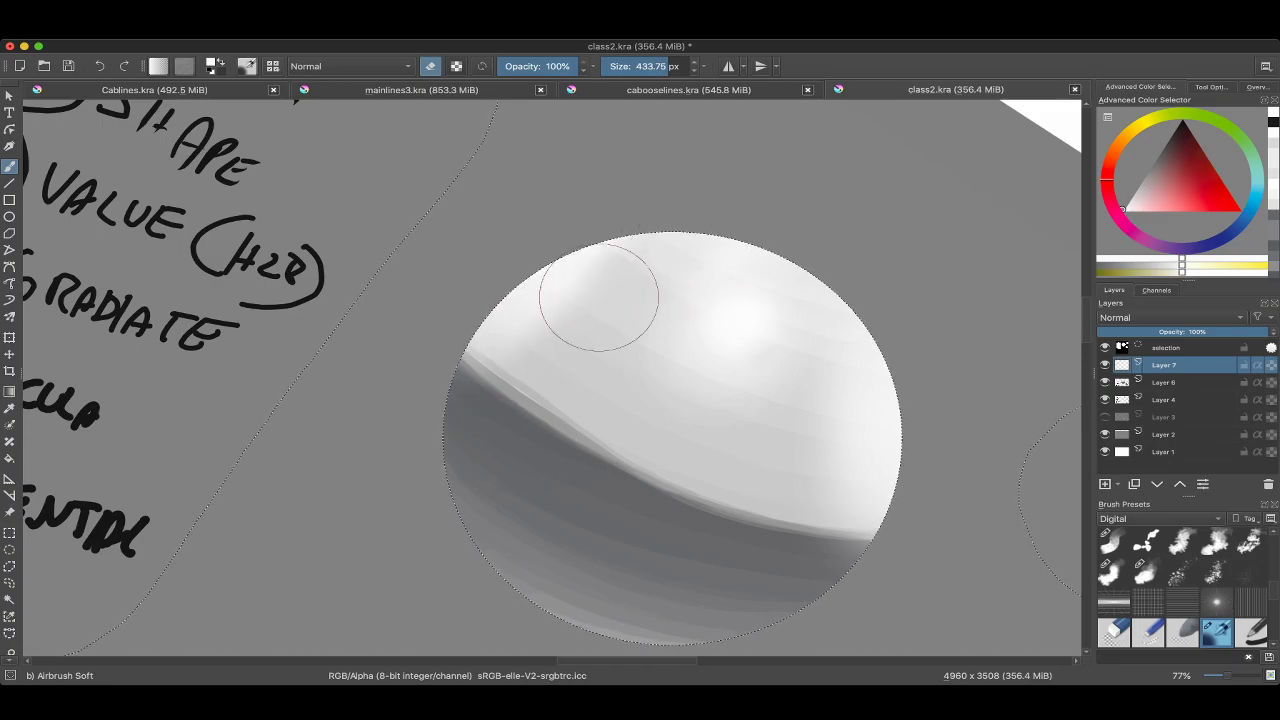
{"action": "mouse_move", "coordinate": [545, 428]}
{"action": "left_mouse_down"}
{"action": "mouse_move", "coordinate": [640, 280]}
{"action": "mouse_move", "coordinate": [400, 429]}
{"action": "left_mouse_up"}
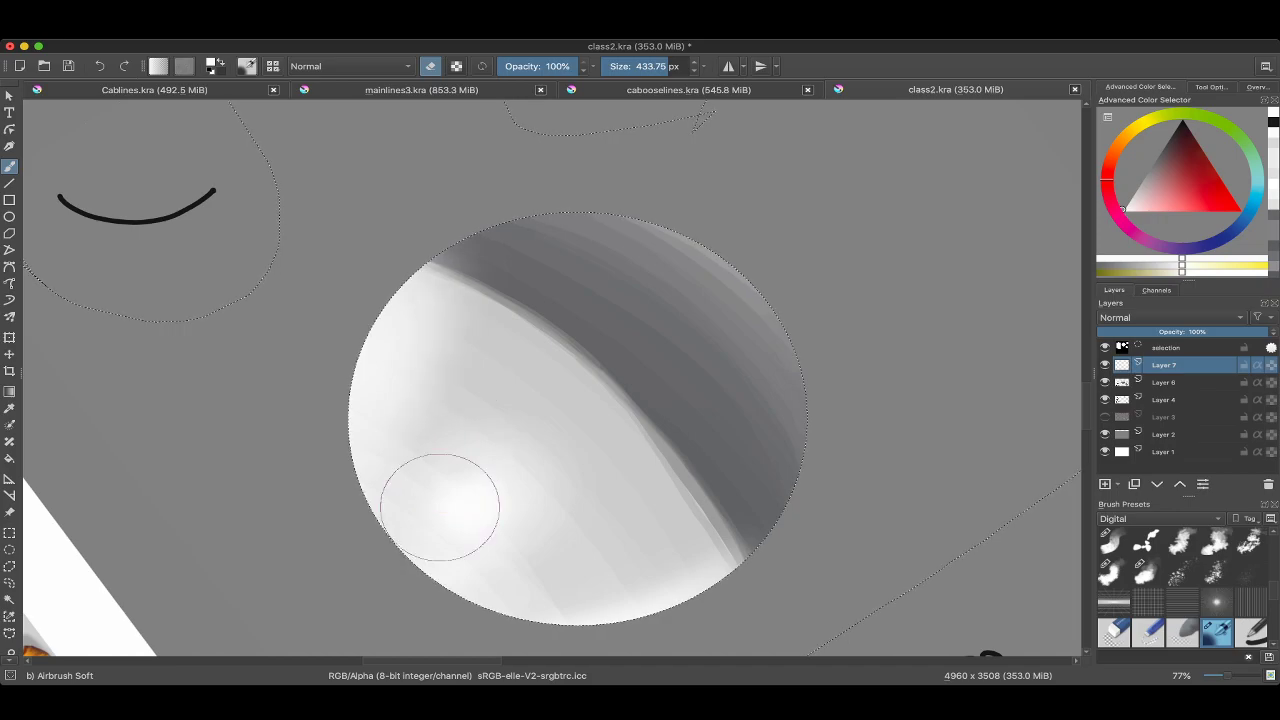
{"action": "mouse_move", "coordinate": [440, 507]}
{"action": "left_mouse_down"}
{"action": "mouse_move", "coordinate": [428, 470]}
{"action": "mouse_move", "coordinate": [510, 262]}
{"action": "mouse_move", "coordinate": [429, 527]}
{"action": "mouse_move", "coordinate": [422, 468]}
{"action": "mouse_move", "coordinate": [468, 328]}
{"action": "mouse_move", "coordinate": [519, 270]}
{"action": "mouse_move", "coordinate": [480, 235]}
{"action": "mouse_move", "coordinate": [527, 225]}
{"action": "left_mouse_up"}
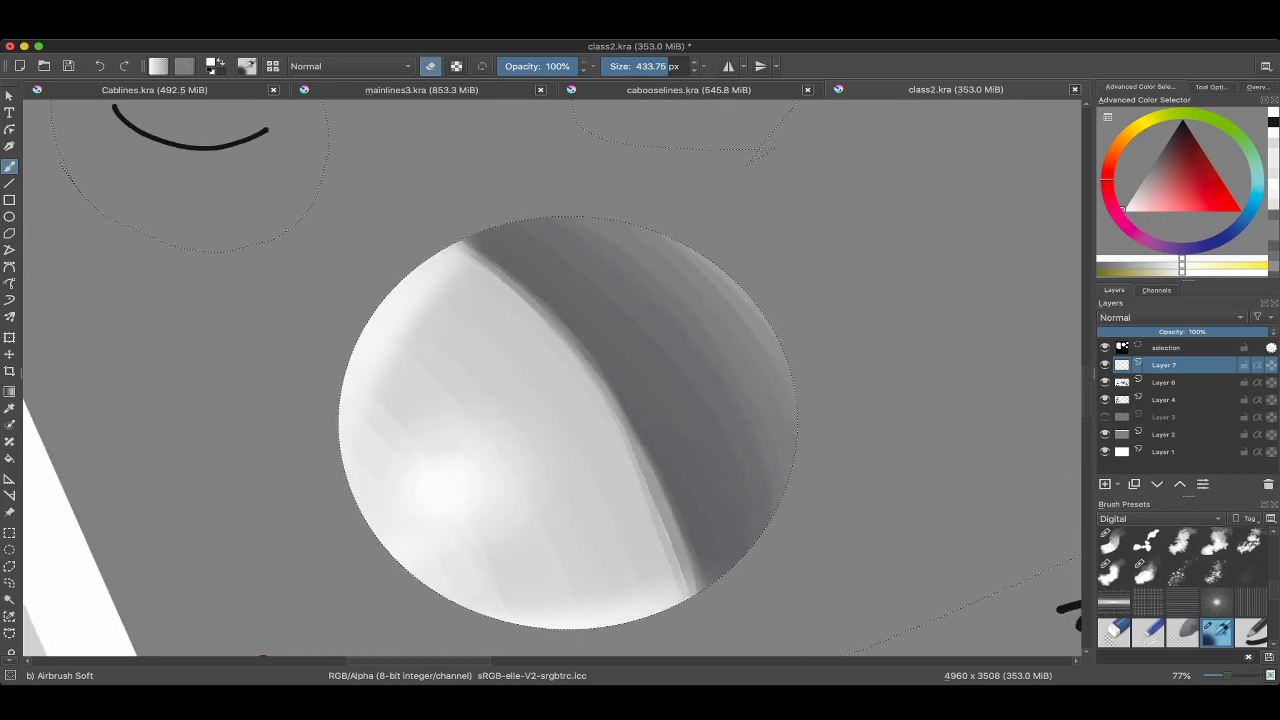
{"action": "left_click_drag", "start_coordinate": [734, 566], "coordinate": [600, 380]}
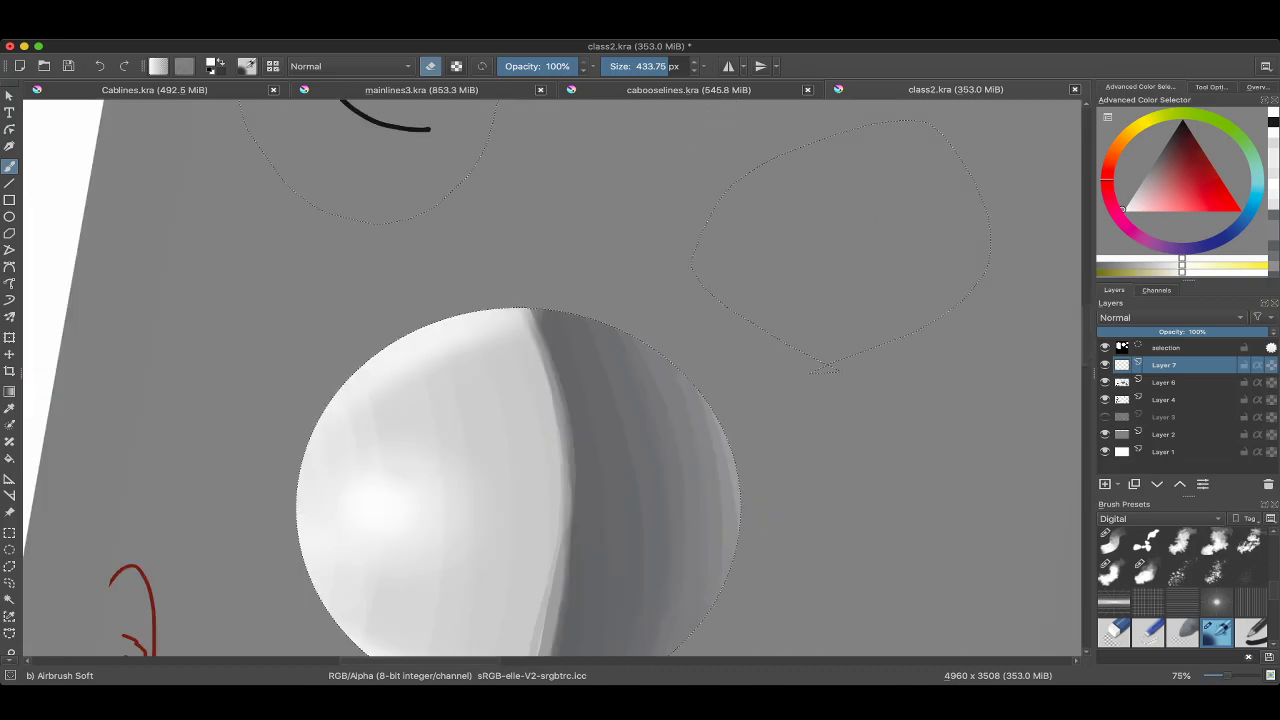
Lower the opacity of the layer holding the white edge light to 51% and delete that layer.
{"action": "scroll", "coordinate": [503, 272], "scroll_direction": "down", "scroll_amount": 4}
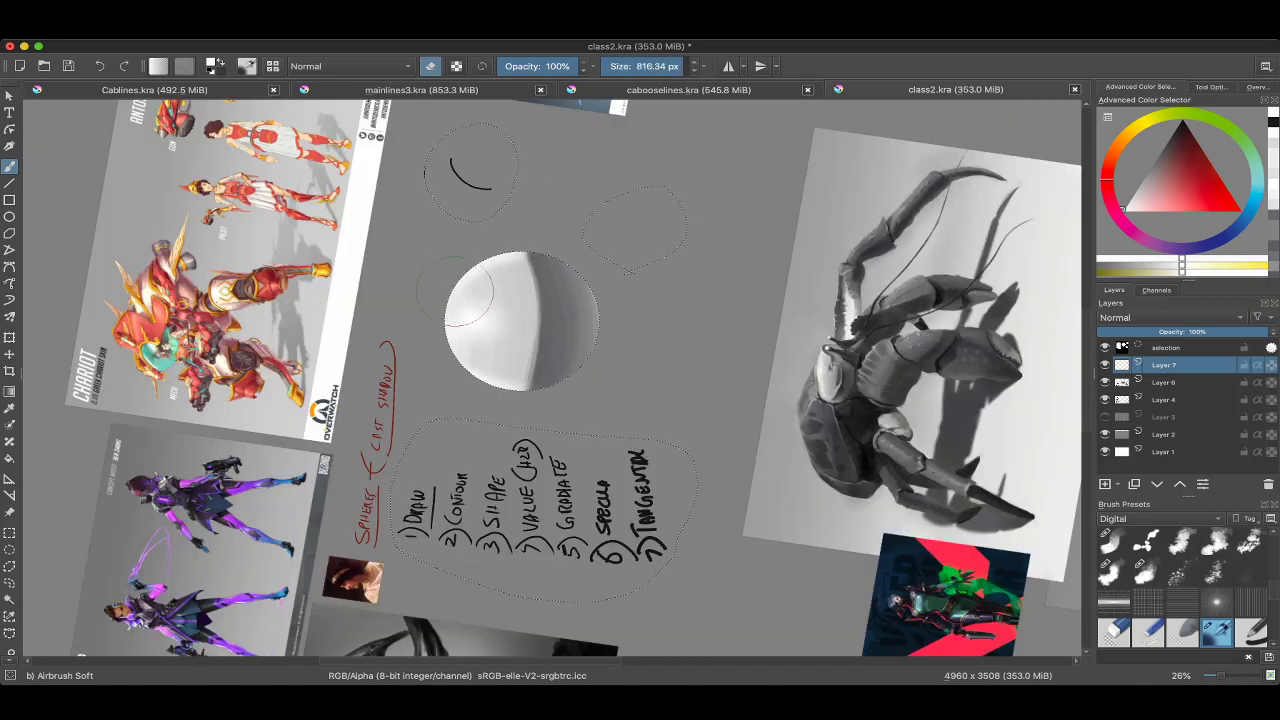
{"action": "scroll", "coordinate": [455, 292], "scroll_direction": "up", "scroll_amount": 2}
{"action": "left_click", "coordinate": [1166, 347]}
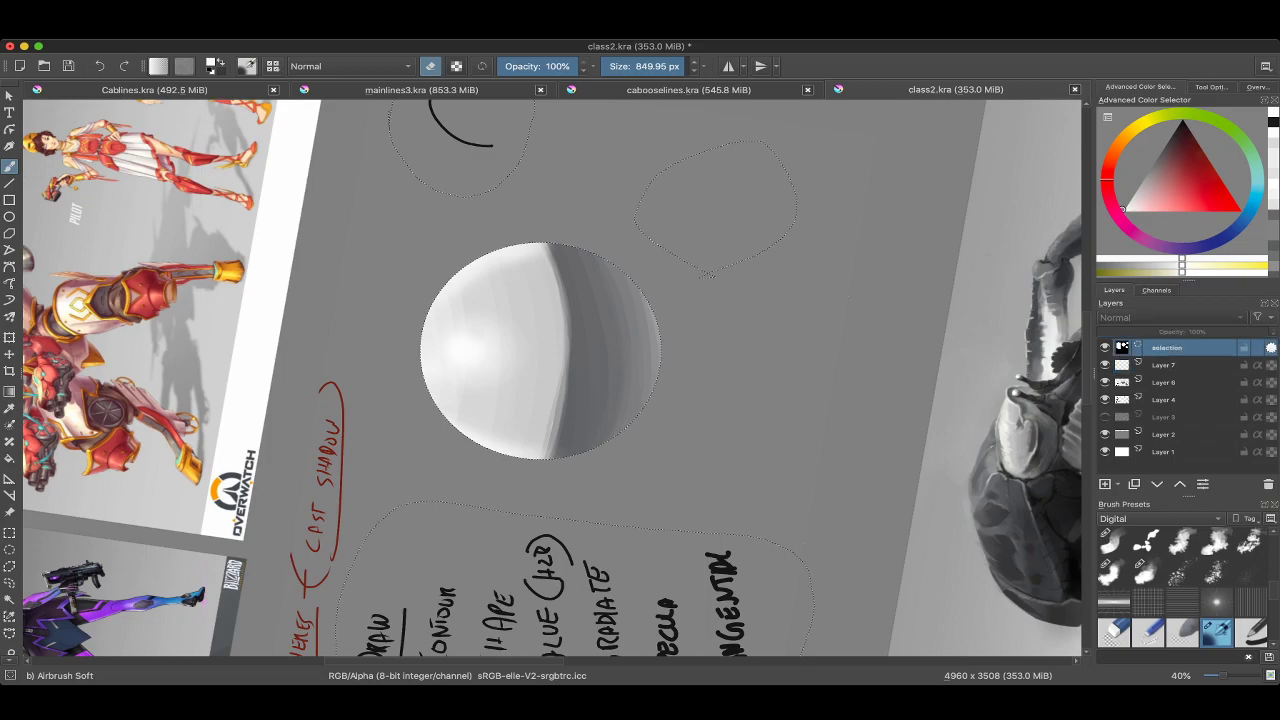
{"action": "left_click", "coordinate": [1164, 365]}
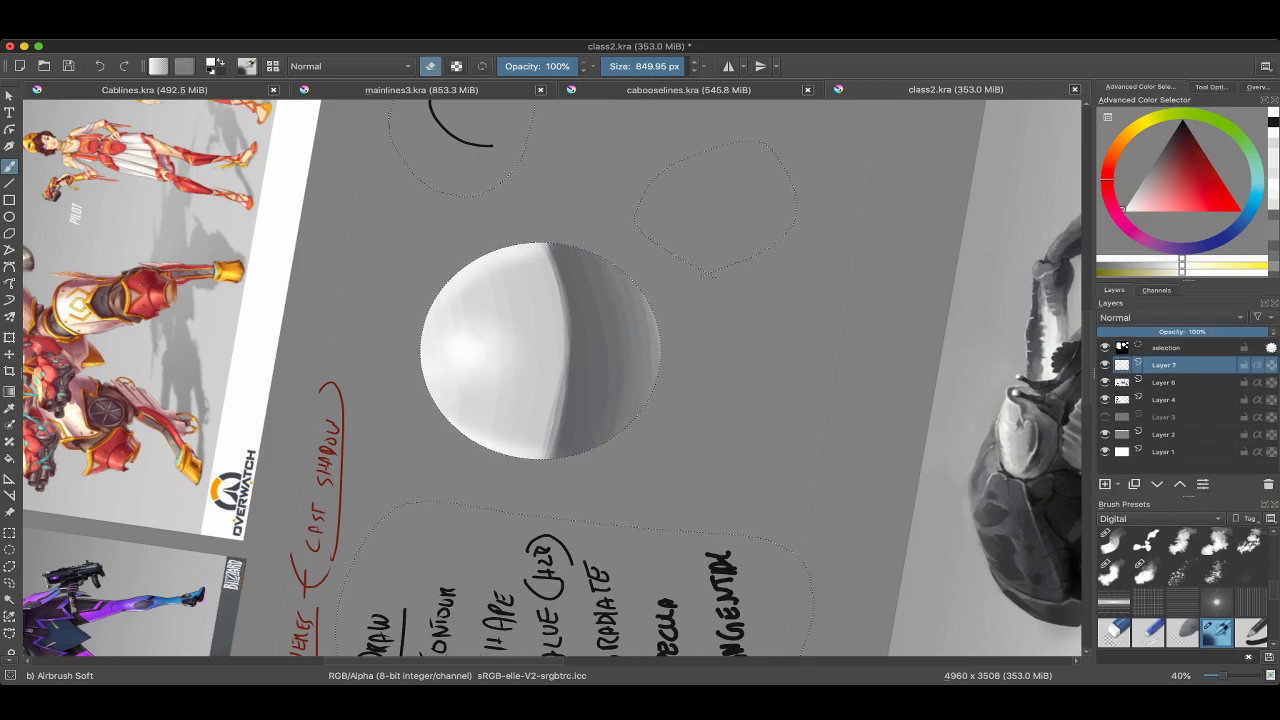
{"action": "left_click", "coordinate": [1204, 331]}
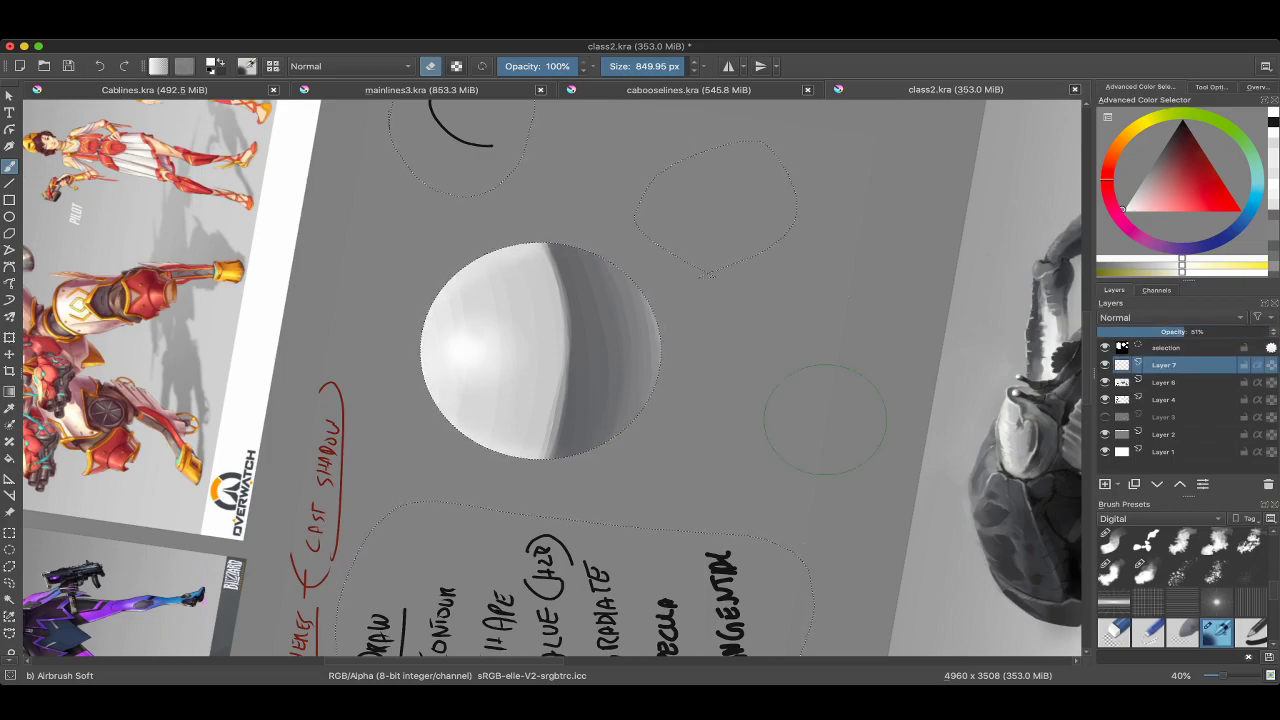
{"action": "left_click_drag", "start_coordinate": [825, 420], "coordinate": [1000, 400]}
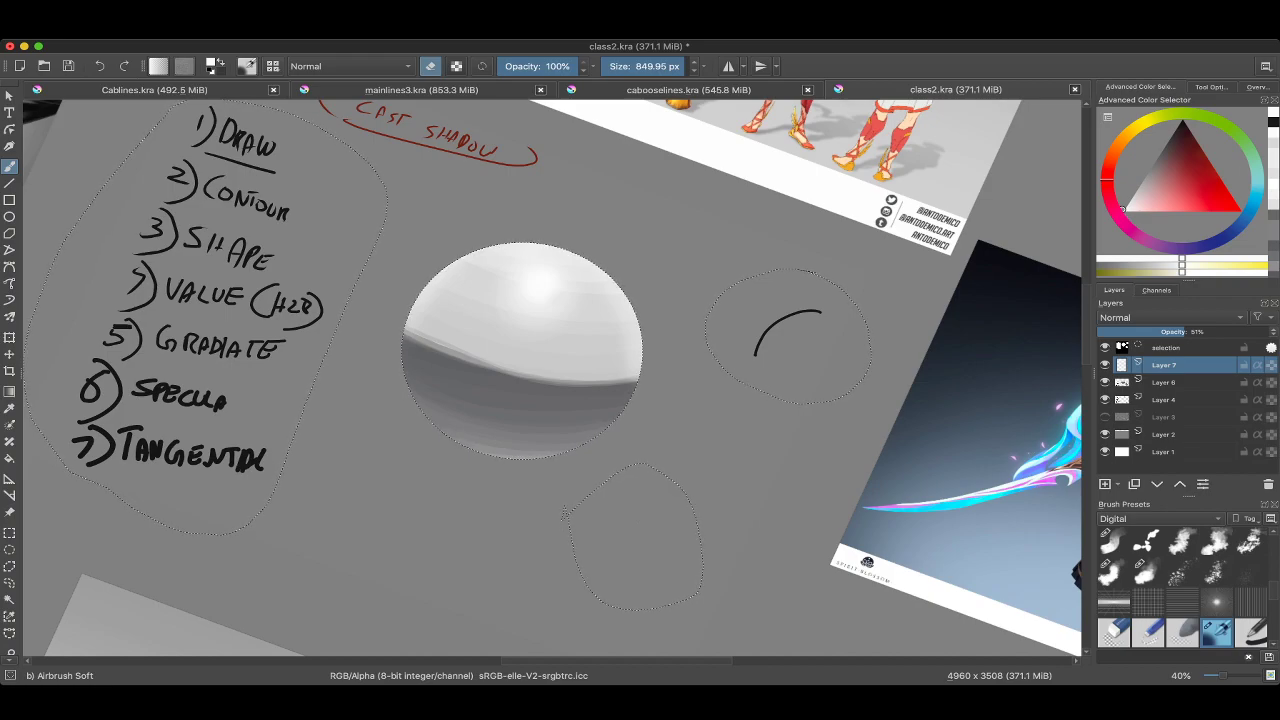
{"action": "scroll", "coordinate": [525, 420], "scroll_direction": "up", "scroll_amount": 3}
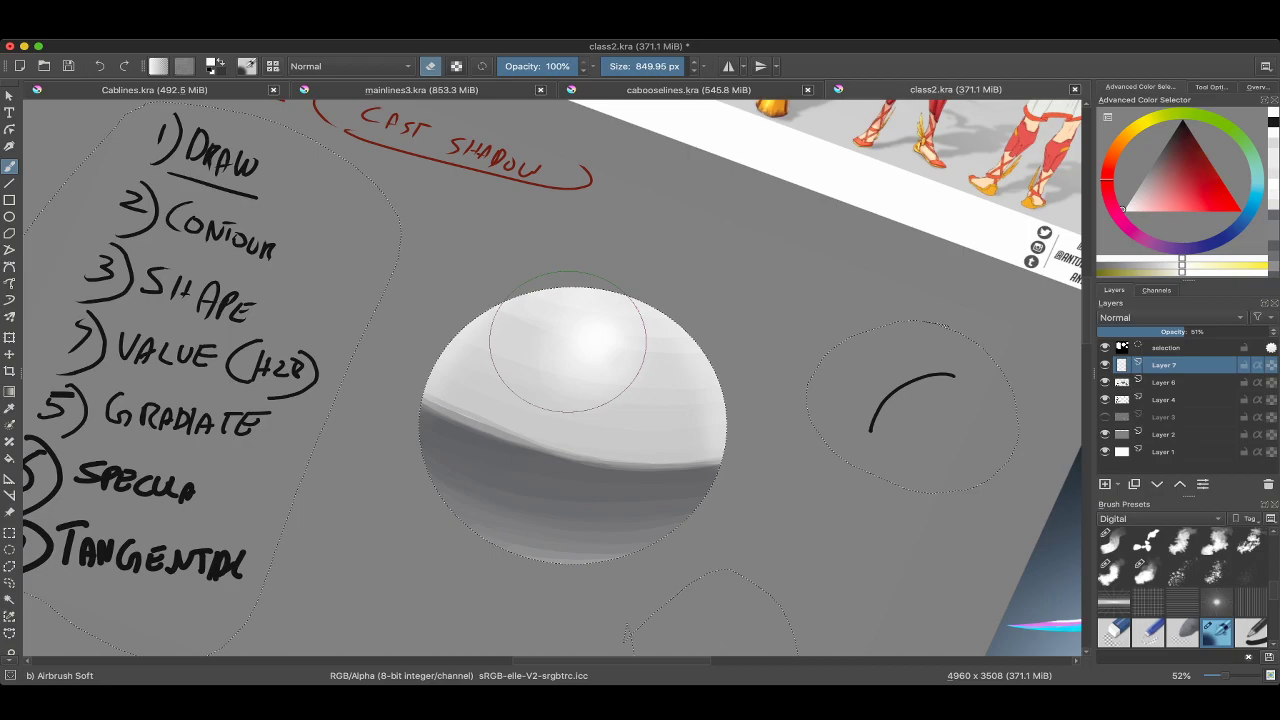
{"action": "mouse_move", "coordinate": [700, 378]}
{"action": "left_mouse_down"}
{"action": "mouse_move", "coordinate": [404, 378]}
{"action": "mouse_move", "coordinate": [560, 530]}
{"action": "left_mouse_up"}
{"action": "scroll", "coordinate": [550, 380], "scroll_direction": "down", "scroll_amount": 1}
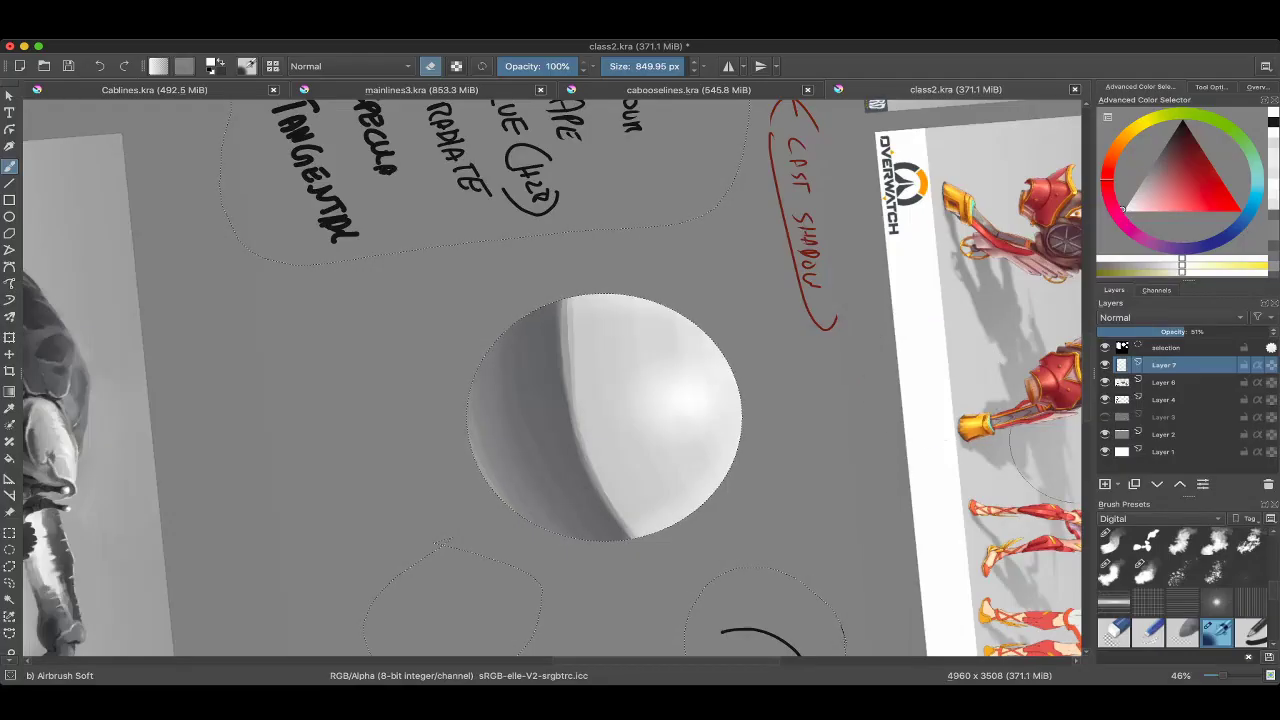
{"action": "key", "text": "shift+Delete"}
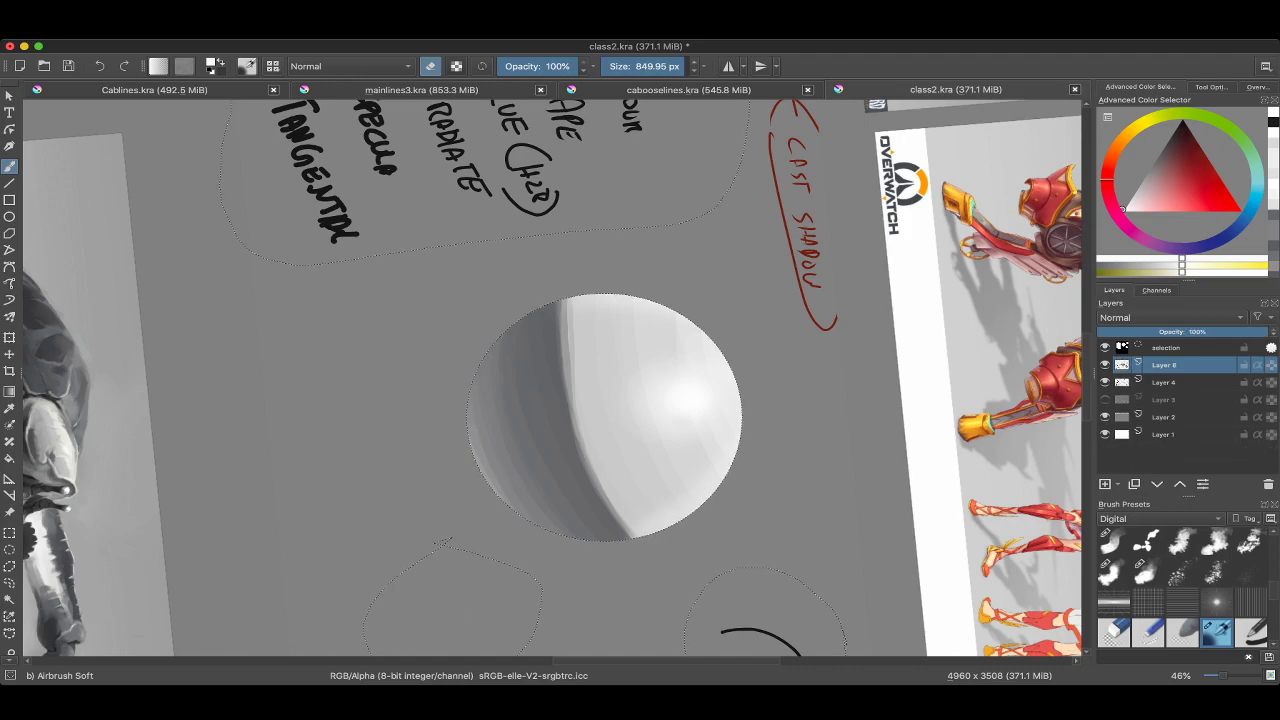
On a new layer, airbrush a grey sampled from the shadow's outer edge along the sphere's shaded rim with a brush of about 557 px.
{"action": "key", "text": "Insert"}
{"action": "scroll", "coordinate": [533, 318], "scroll_direction": "up", "scroll_amount": 2}
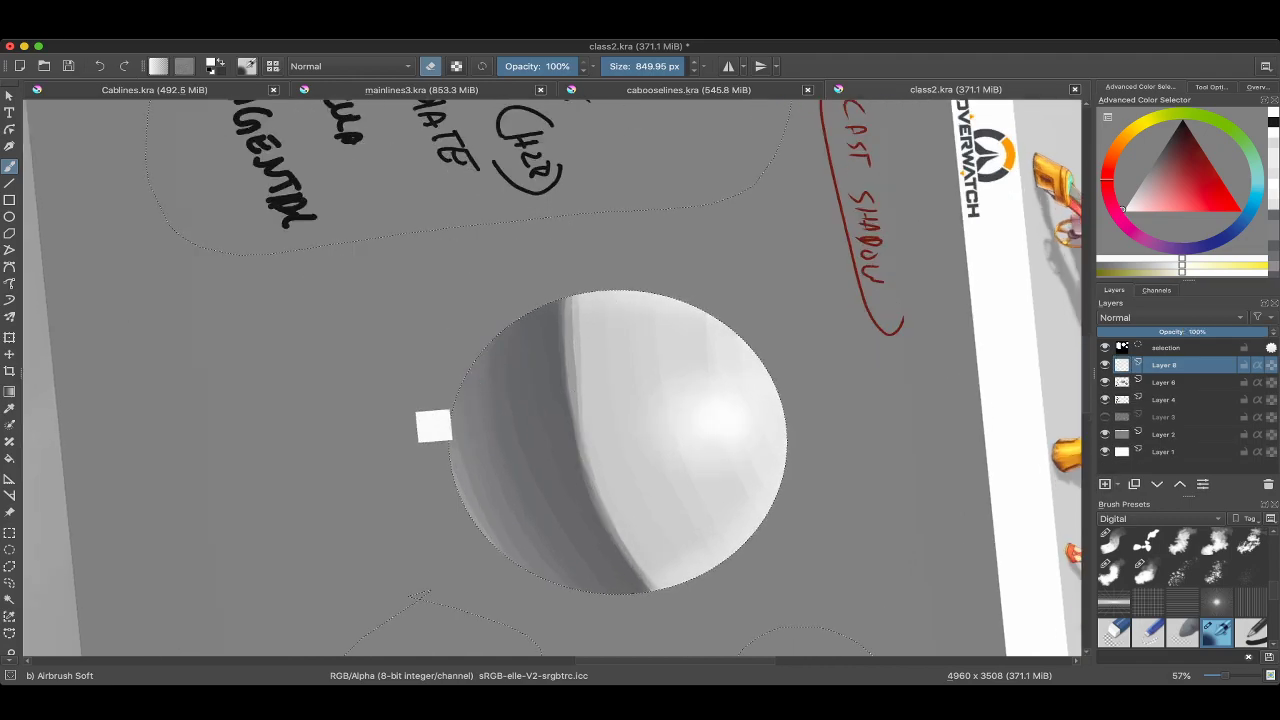
{"action": "key", "text": "e"}
{"action": "left_click", "coordinate": [433, 426], "text": "ctrl"}
{"action": "key", "text": "bracketleft"}
{"action": "key", "text": "bracketleft"}
{"action": "key", "text": "bracketleft"}
{"action": "key", "text": "bracketleft"}
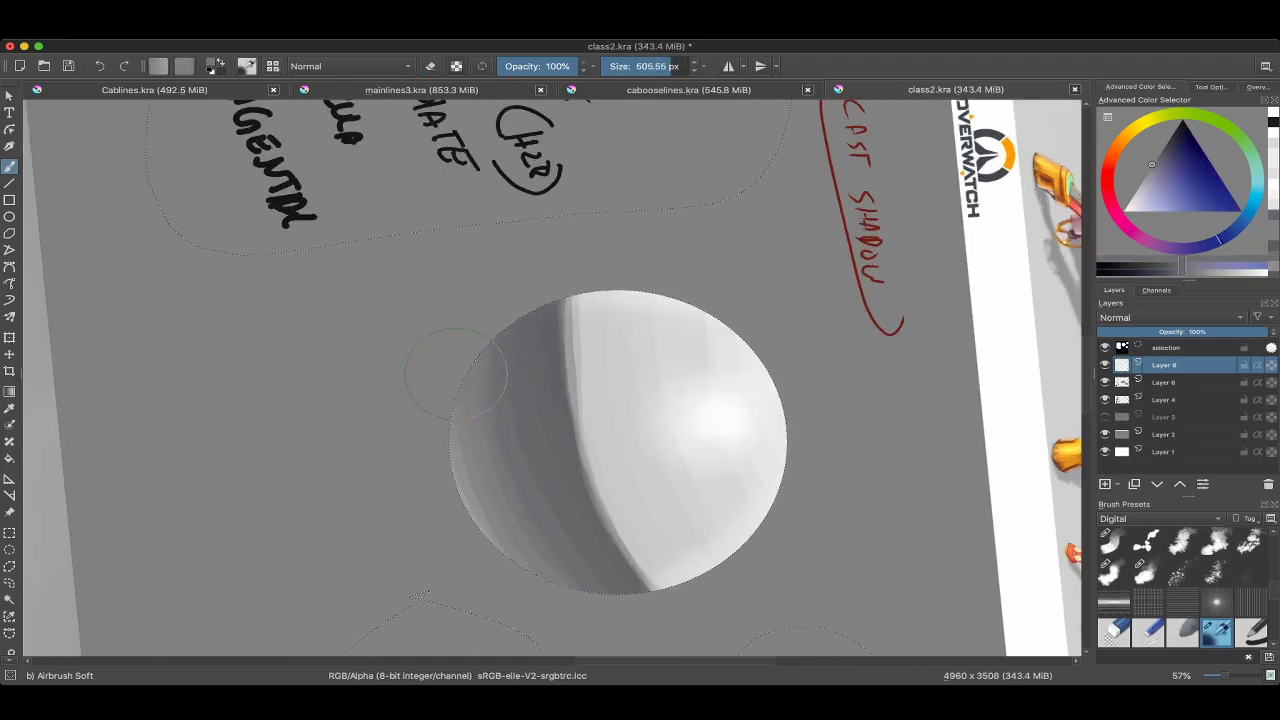
{"action": "left_click", "coordinate": [464, 430], "text": "ctrl"}
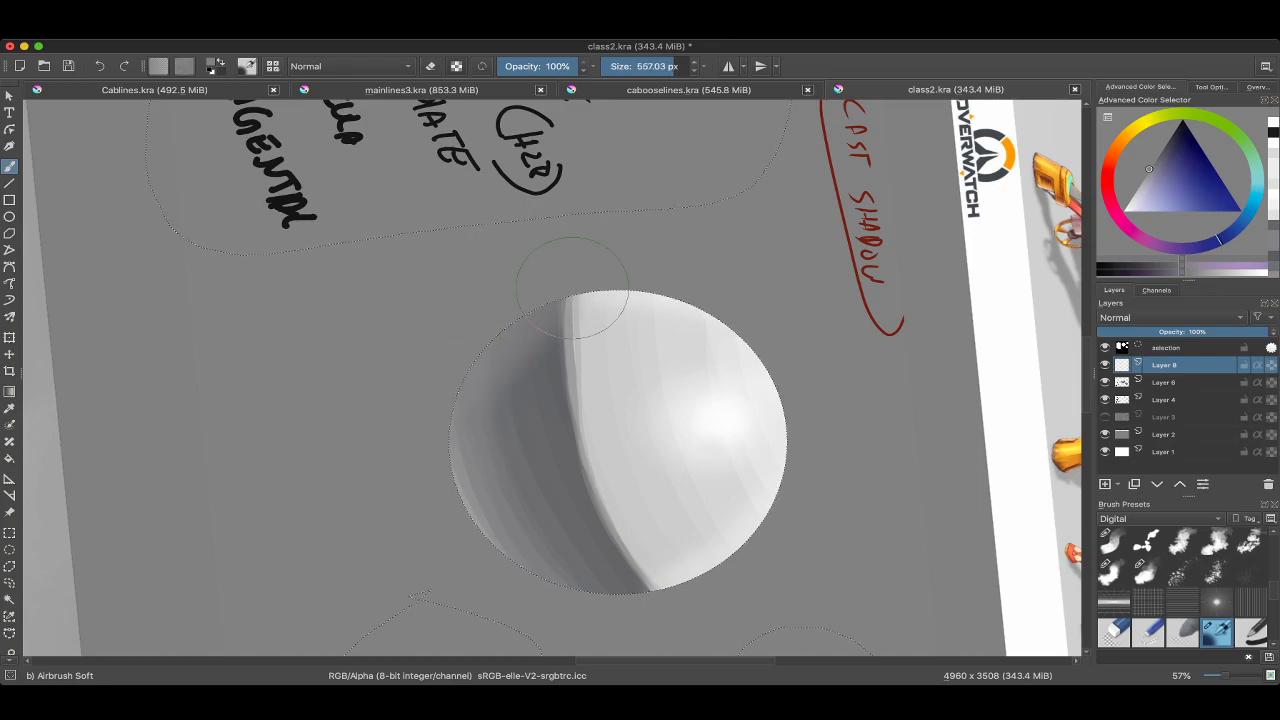
{"action": "left_click_drag", "start_coordinate": [572, 285], "coordinate": [500, 455]}
{"action": "mouse_move", "coordinate": [433, 405]}
{"action": "left_mouse_down"}
{"action": "mouse_move", "coordinate": [463, 328]}
{"action": "mouse_move", "coordinate": [431, 524]}
{"action": "mouse_move", "coordinate": [438, 384]}
{"action": "mouse_move", "coordinate": [461, 344]}
{"action": "mouse_move", "coordinate": [445, 497]}
{"action": "mouse_move", "coordinate": [472, 519]}
{"action": "mouse_move", "coordinate": [459, 493]}
{"action": "mouse_move", "coordinate": [435, 495]}
{"action": "mouse_move", "coordinate": [541, 369]}
{"action": "left_mouse_up"}
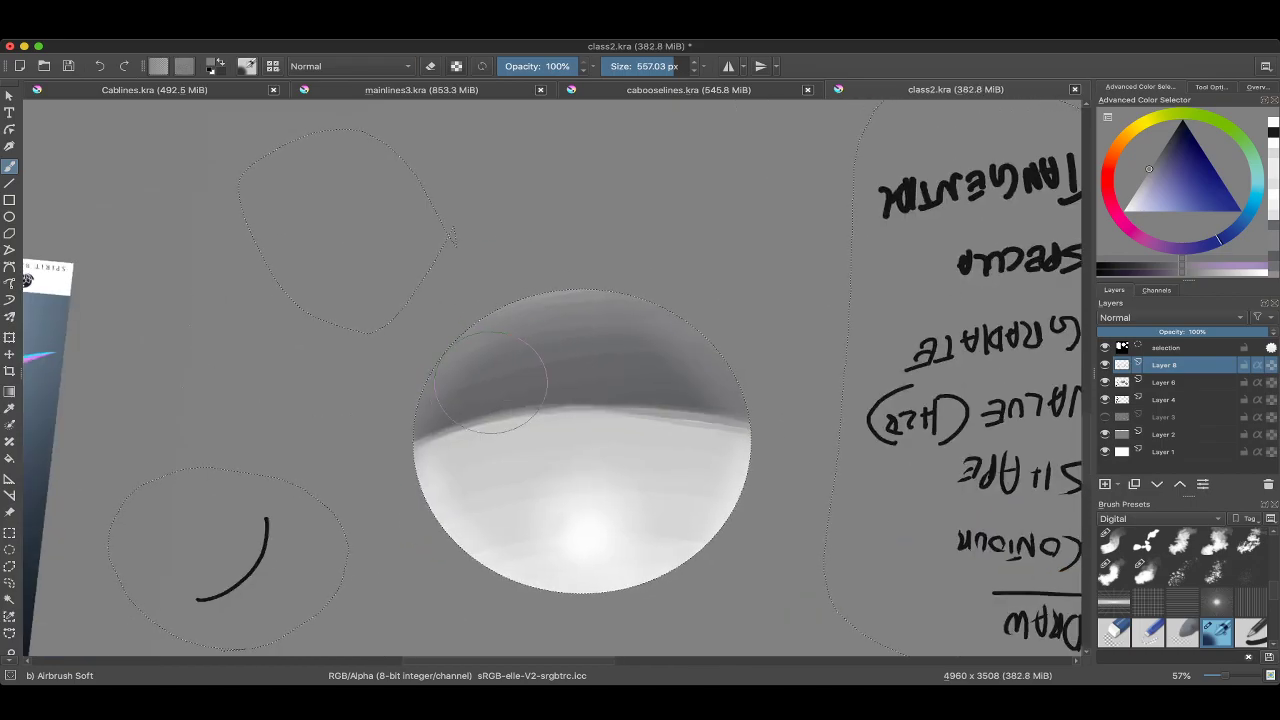
Erase the inner part of the grey rim light on the sphere with a soft eraser of about 369 px.
{"action": "key", "text": "e"}
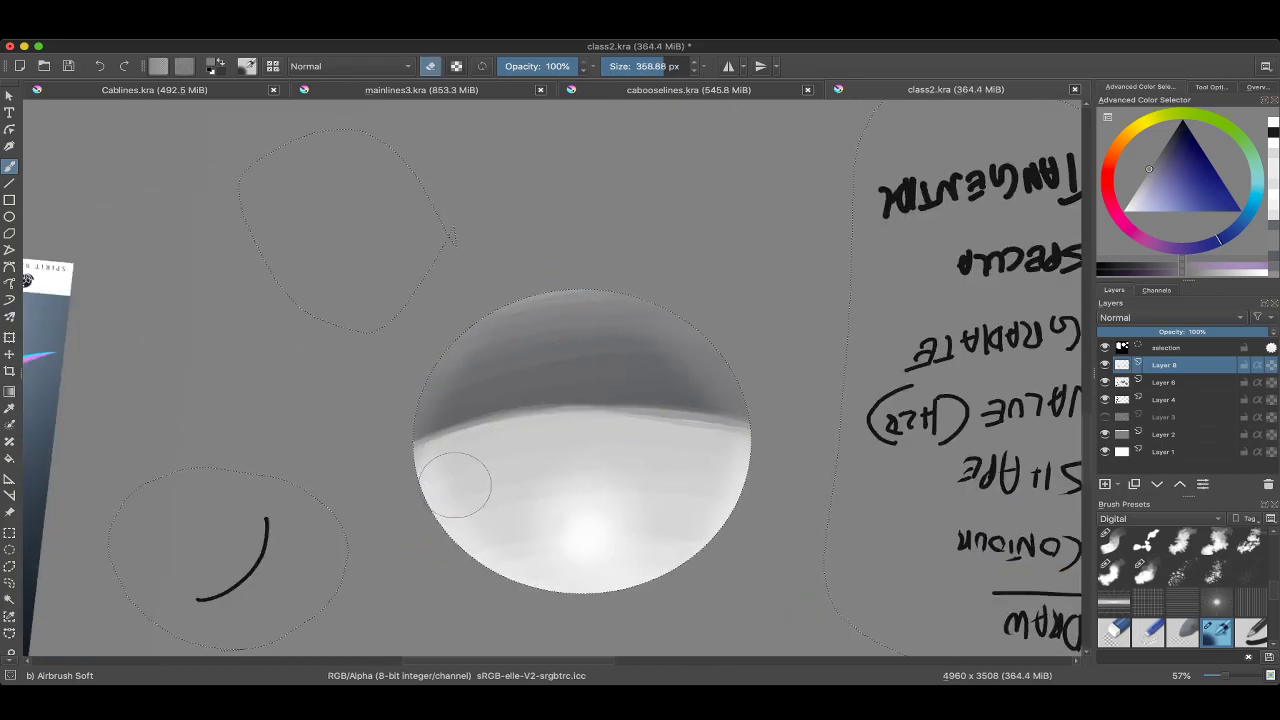
{"action": "left_click_drag", "start_coordinate": [515, 330], "coordinate": [527, 333]}
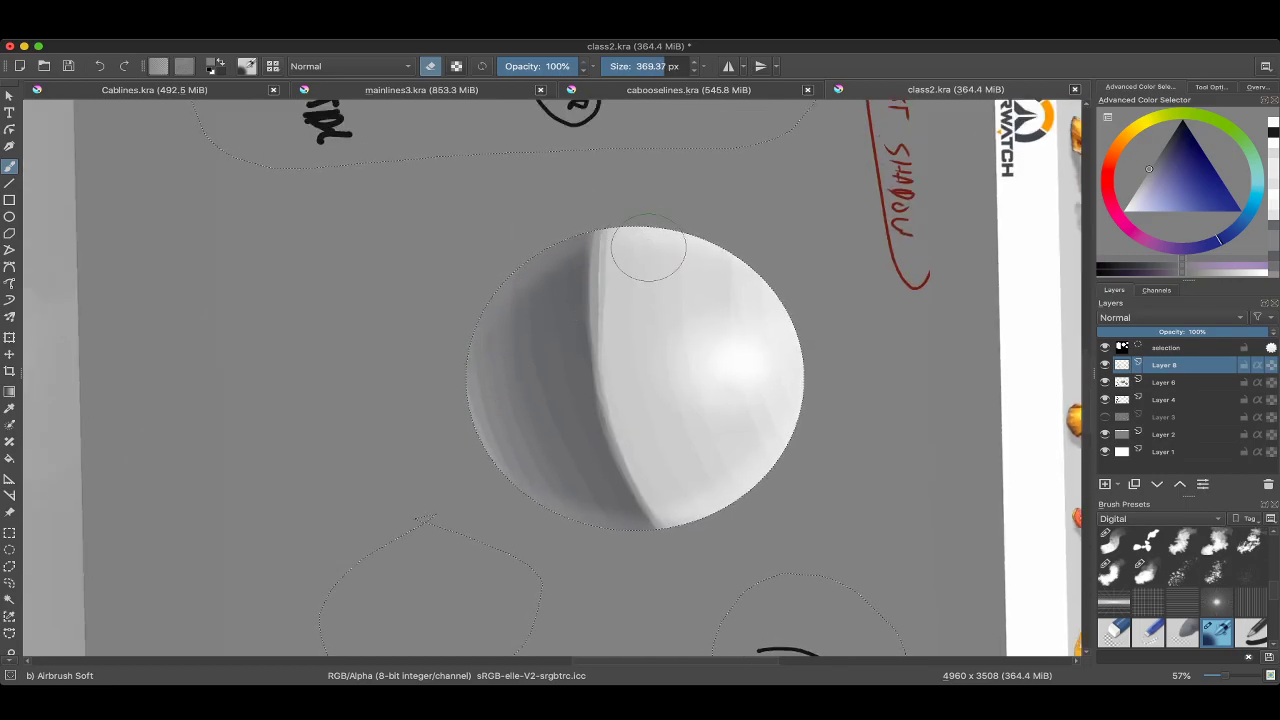
{"action": "left_click_drag", "start_coordinate": [508, 385], "coordinate": [483, 285]}
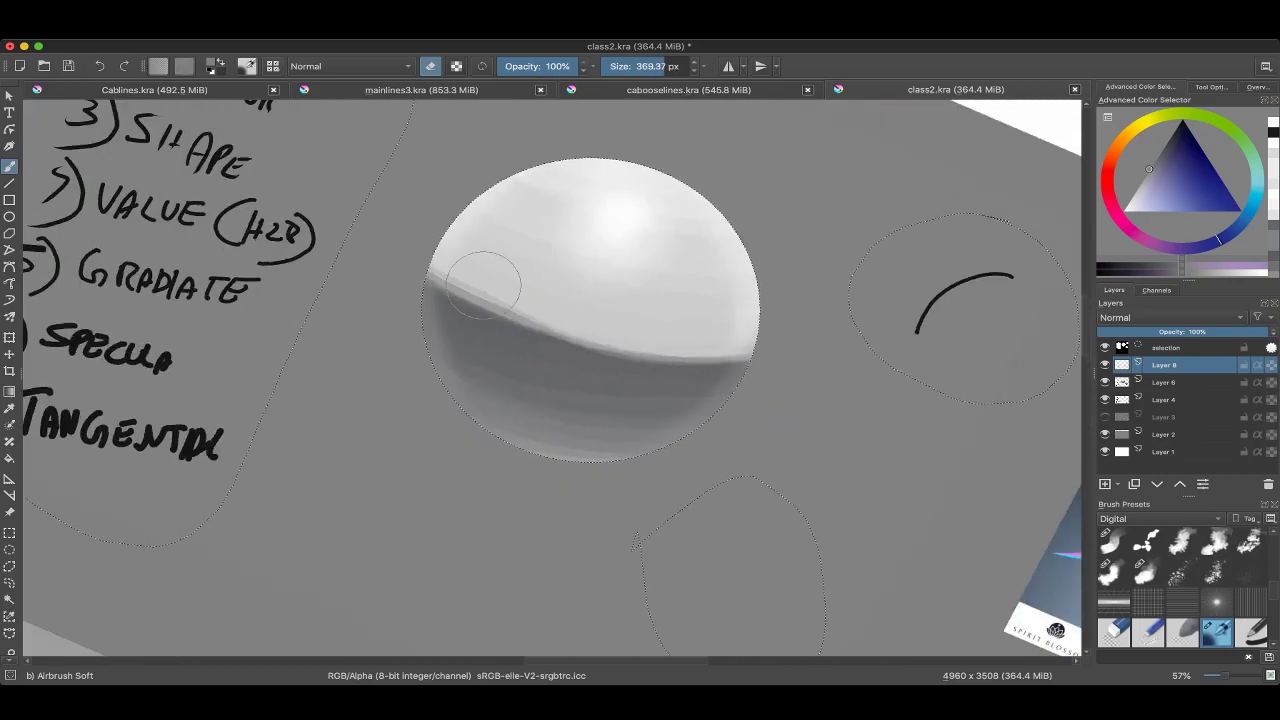
Examine the edge light along the outer rim of the helmet's horn in the horned warrior painting.
{"action": "mouse_move", "coordinate": [635, 541]}
{"action": "left_mouse_down"}
{"action": "mouse_move", "coordinate": [541, 441]}
{"action": "mouse_move", "coordinate": [555, 470]}
{"action": "mouse_move", "coordinate": [515, 400]}
{"action": "mouse_move", "coordinate": [500, 330]}
{"action": "mouse_move", "coordinate": [480, 200]}
{"action": "mouse_move", "coordinate": [525, 300]}
{"action": "mouse_move", "coordinate": [525, 432]}
{"action": "mouse_move", "coordinate": [512, 353]}
{"action": "mouse_move", "coordinate": [552, 68]}
{"action": "left_mouse_up"}
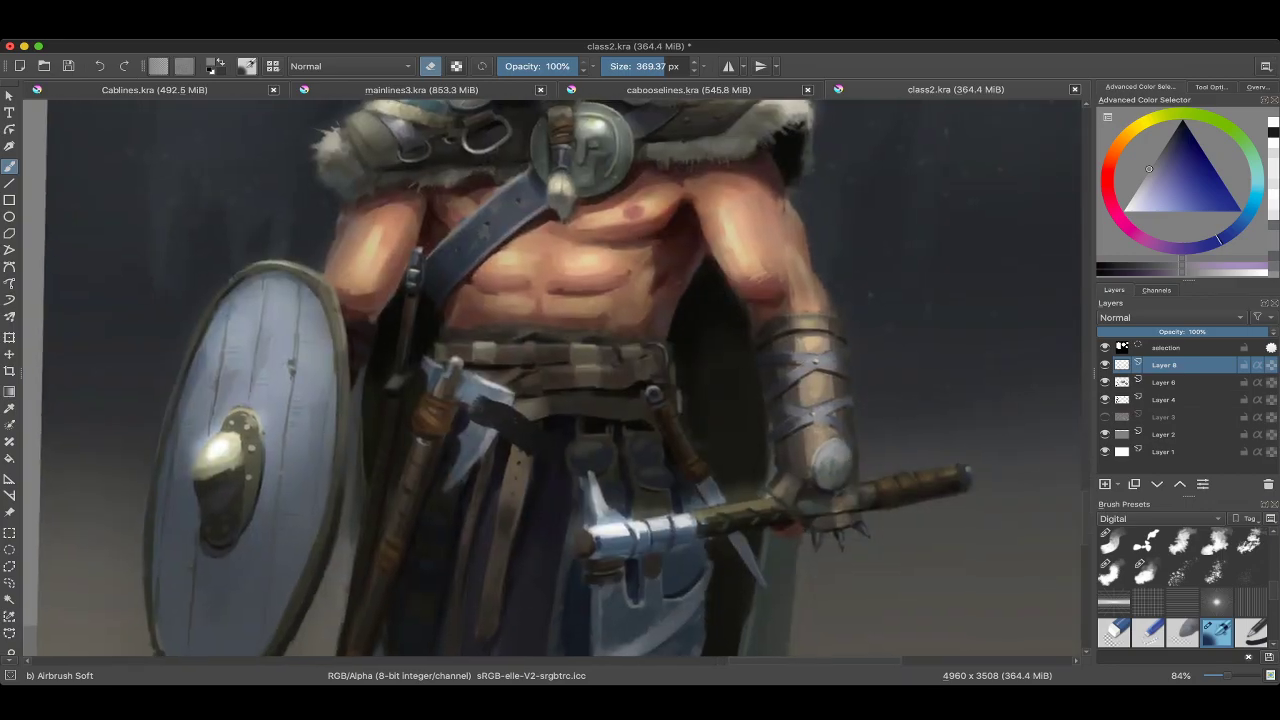
{"action": "scroll", "coordinate": [552, 378], "scroll_direction": "down", "scroll_amount": 2}
{"action": "scroll", "coordinate": [552, 378], "scroll_direction": "up", "scroll_amount": 10}
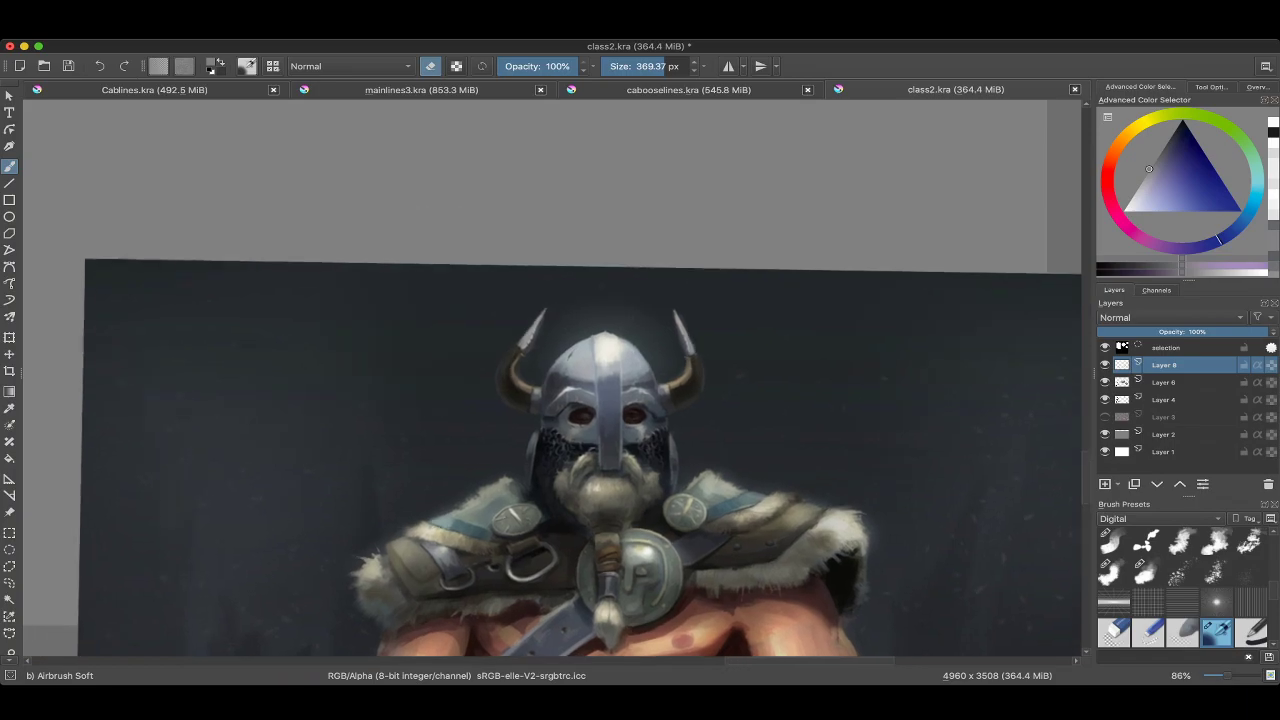
{"action": "scroll", "coordinate": [540, 382], "scroll_direction": "up", "scroll_amount": 8}
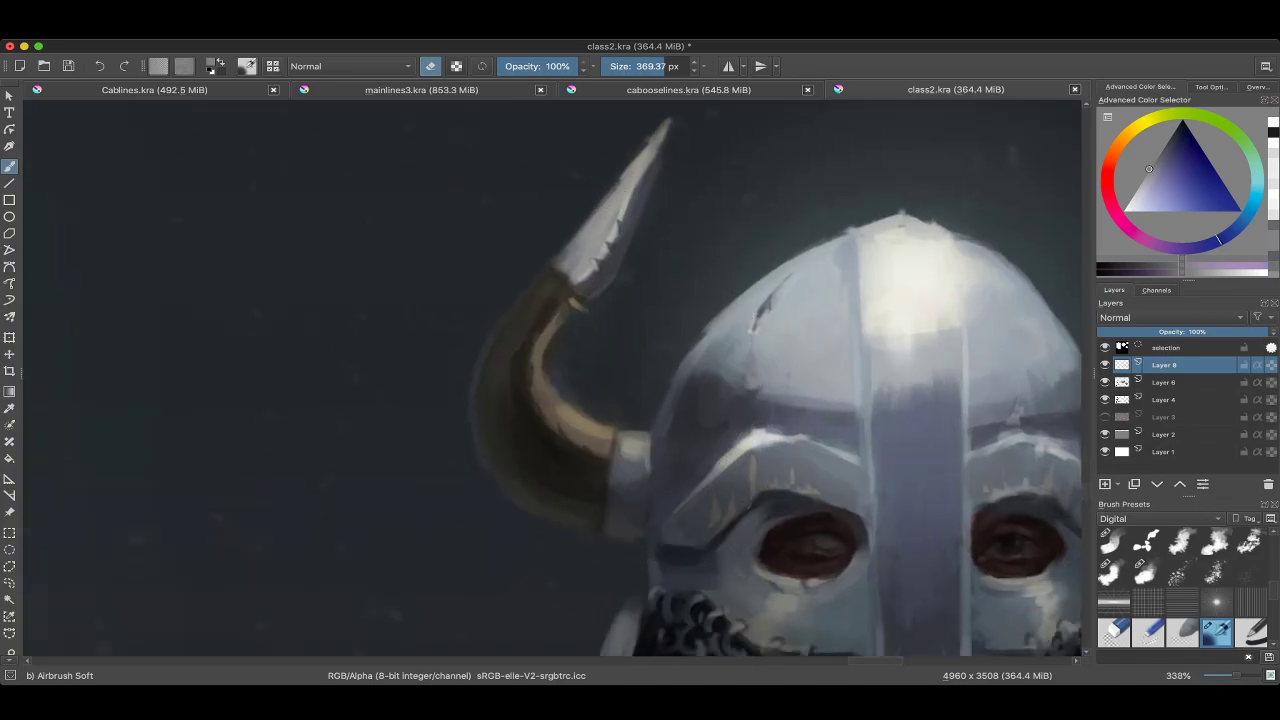
{"action": "scroll", "coordinate": [490, 360], "scroll_direction": "up", "scroll_amount": 8}
{"action": "scroll", "coordinate": [552, 381], "scroll_direction": "down", "scroll_amount": 3}
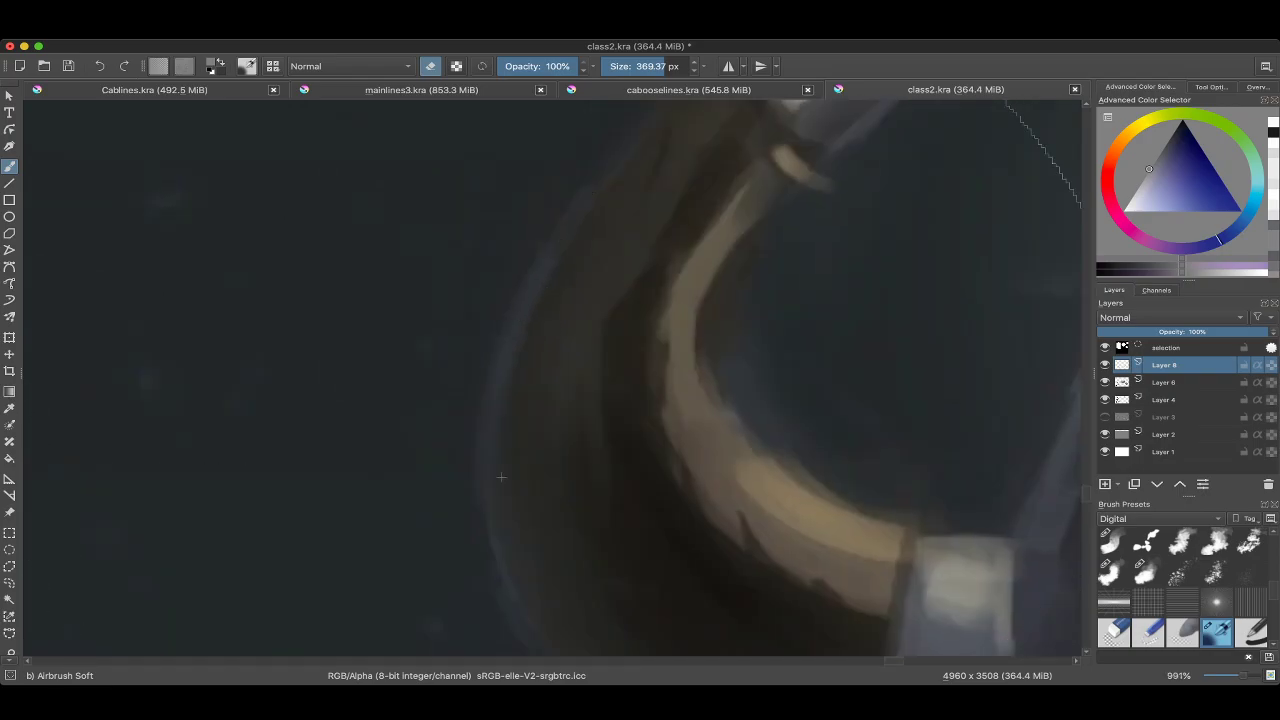
{"action": "scroll", "coordinate": [572, 261], "scroll_direction": "down", "scroll_amount": 4}
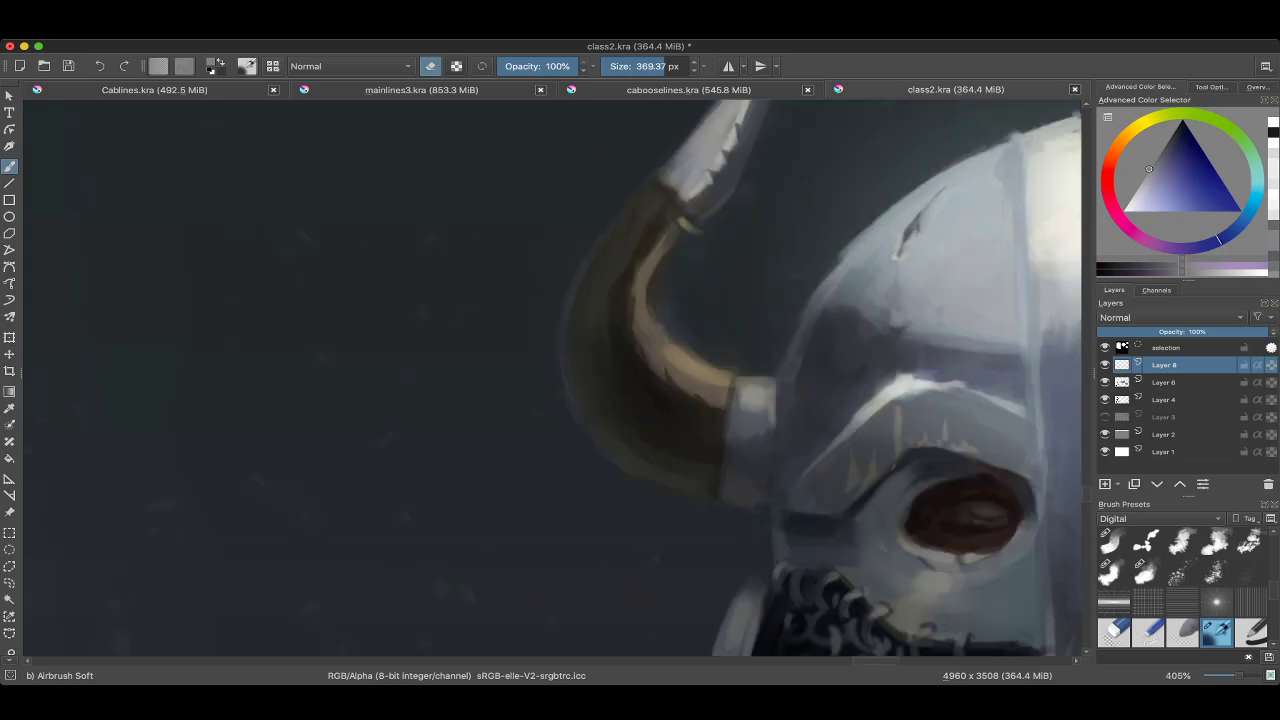
{"action": "scroll", "coordinate": [593, 369], "scroll_direction": "down", "scroll_amount": 2}
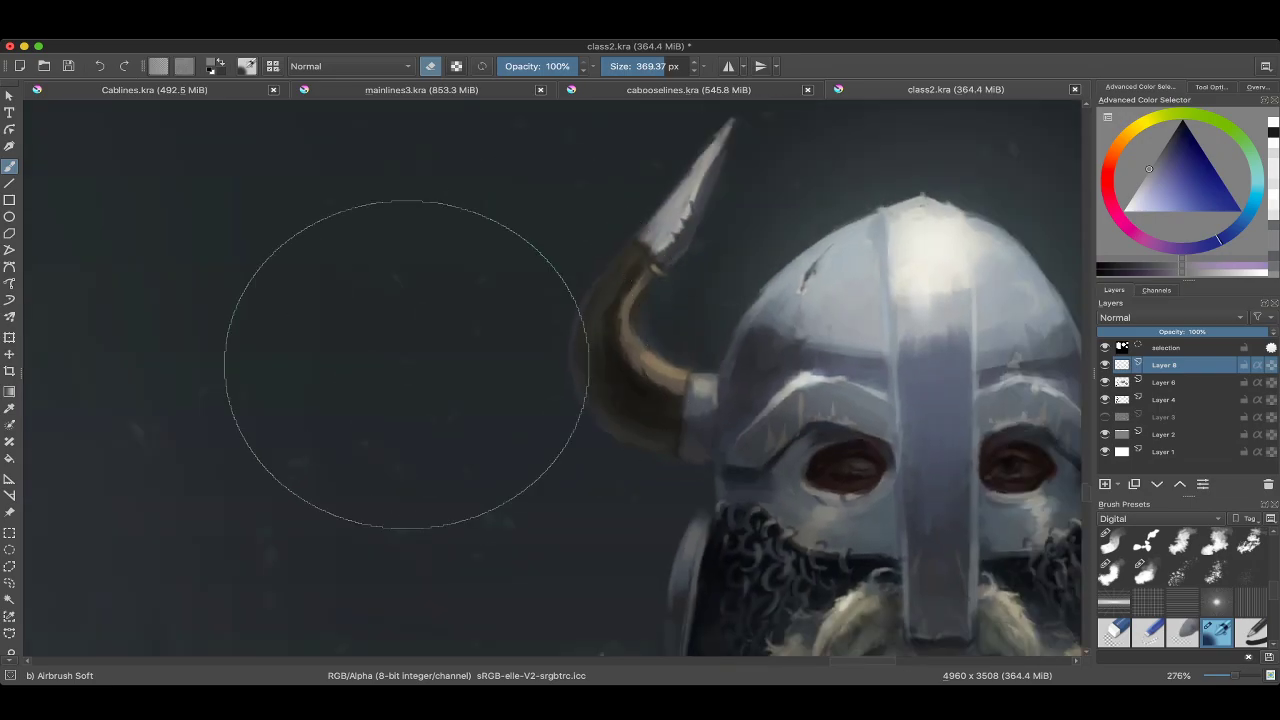
{"action": "scroll", "coordinate": [523, 400], "scroll_direction": "down", "scroll_amount": 3}
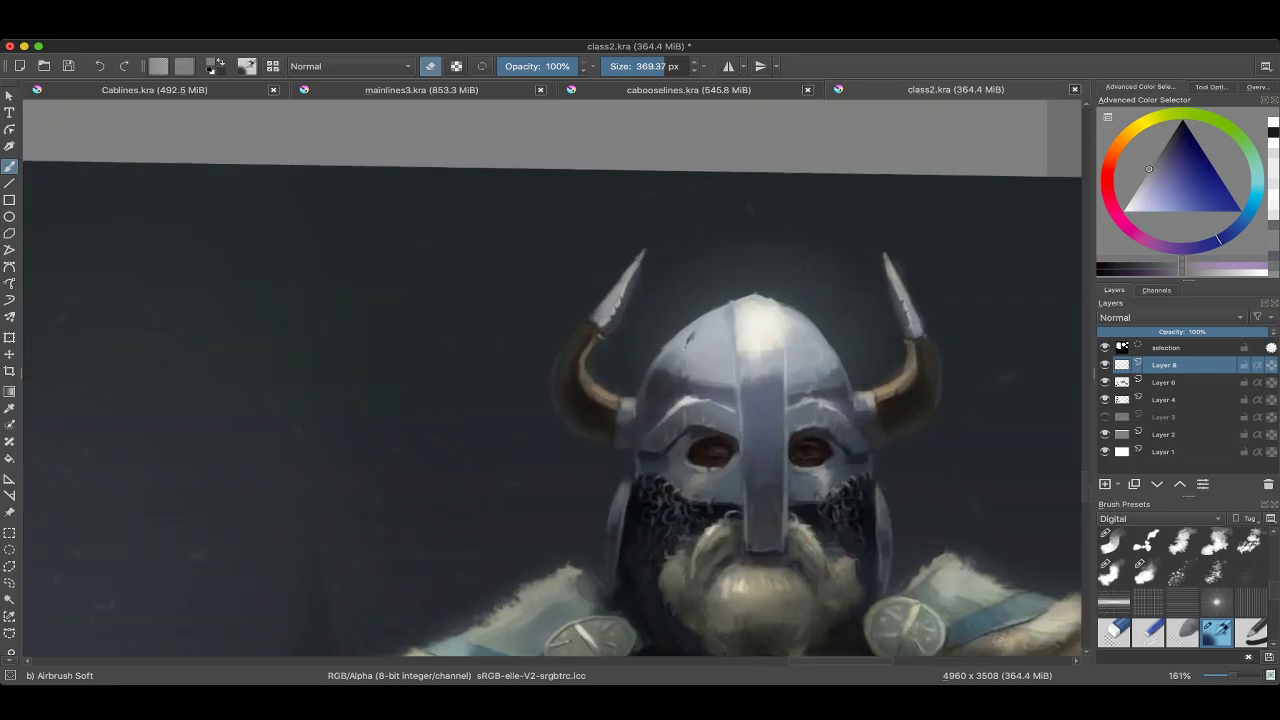
{"action": "scroll", "coordinate": [523, 400], "scroll_direction": "up", "scroll_amount": 4}
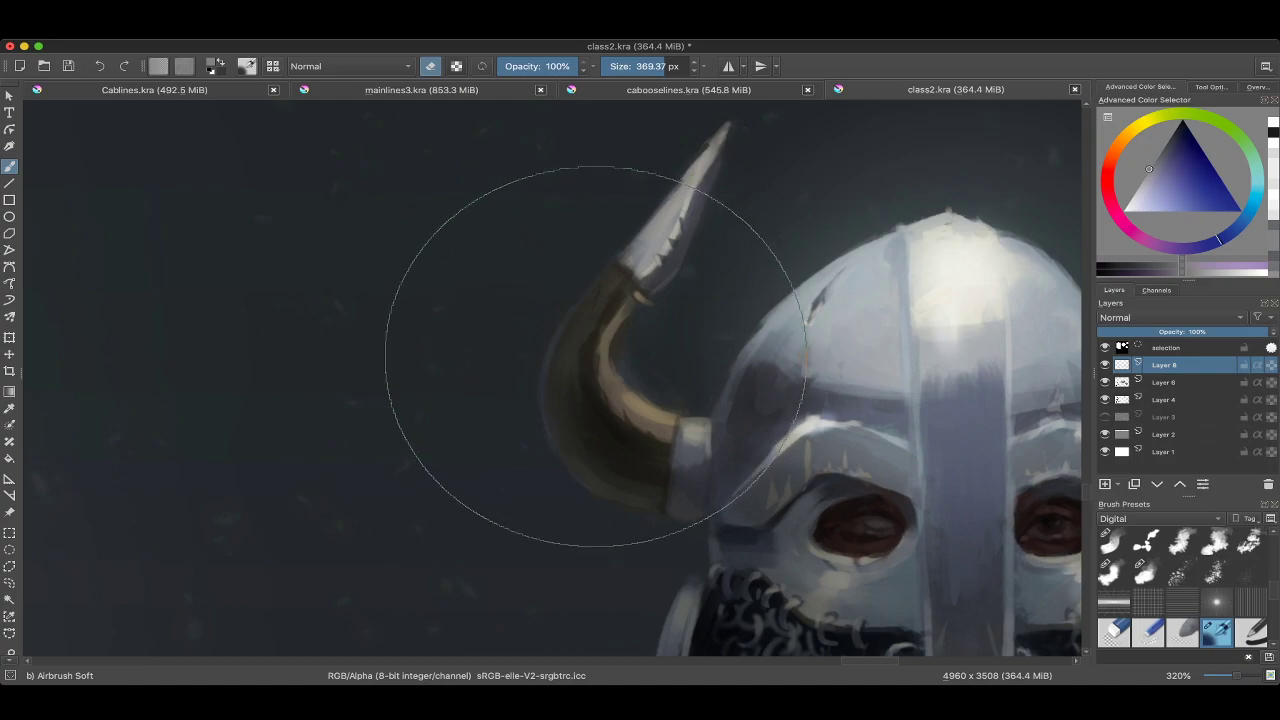
{"action": "scroll", "coordinate": [555, 380], "scroll_direction": "down", "scroll_amount": 10}
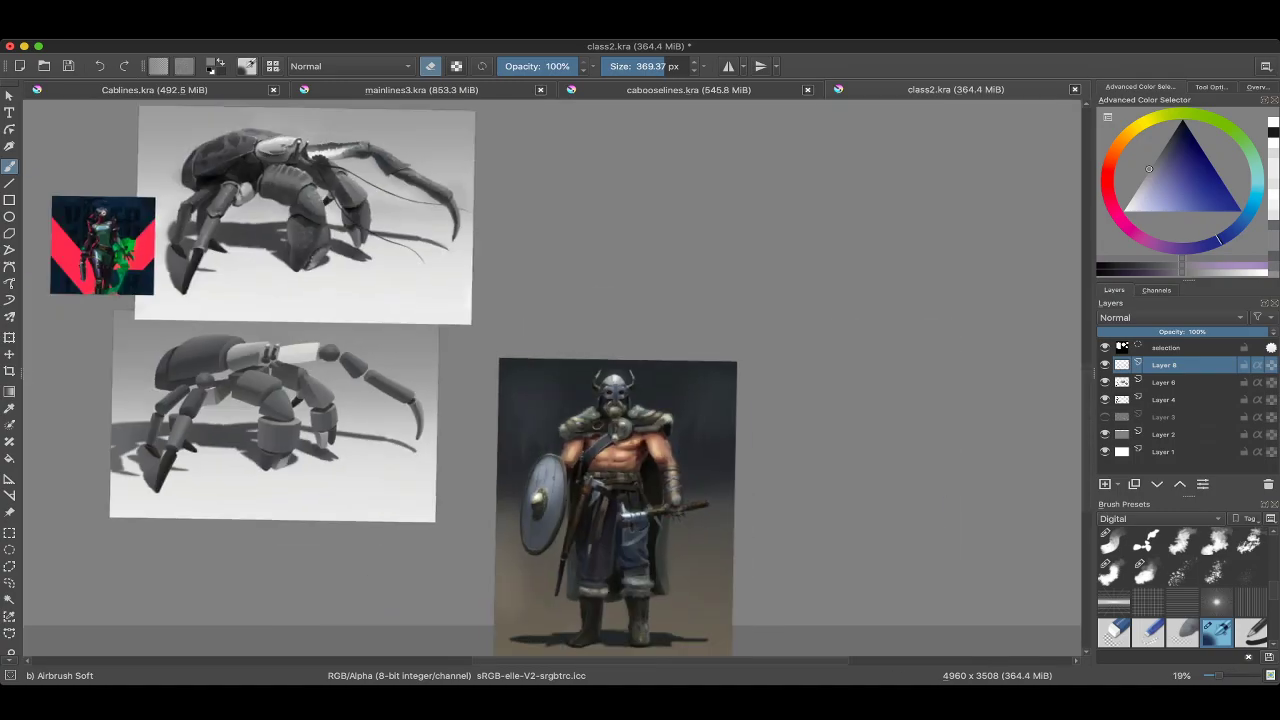
Examine how the edge light is painted along the legs and claws in the upper hermit crab painting.
{"action": "scroll", "coordinate": [550, 380], "scroll_direction": "up", "scroll_amount": 2}
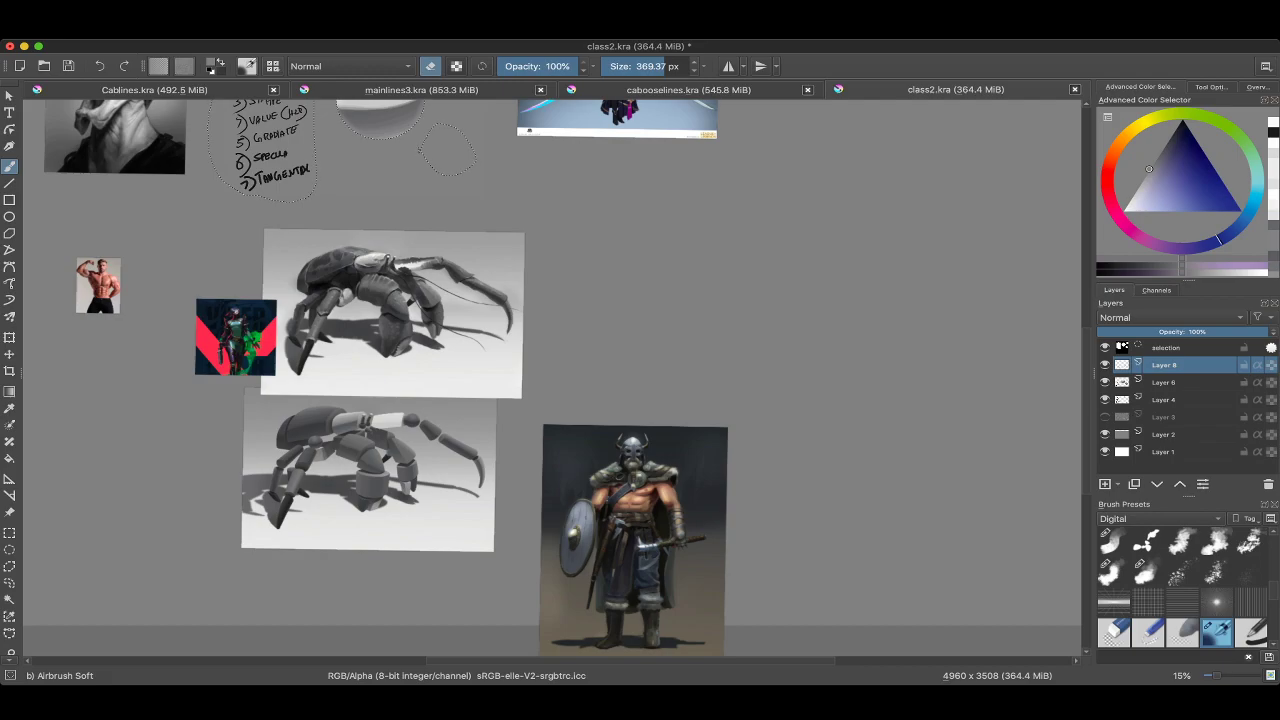
{"action": "scroll", "coordinate": [550, 380], "scroll_direction": "down", "scroll_amount": 4}
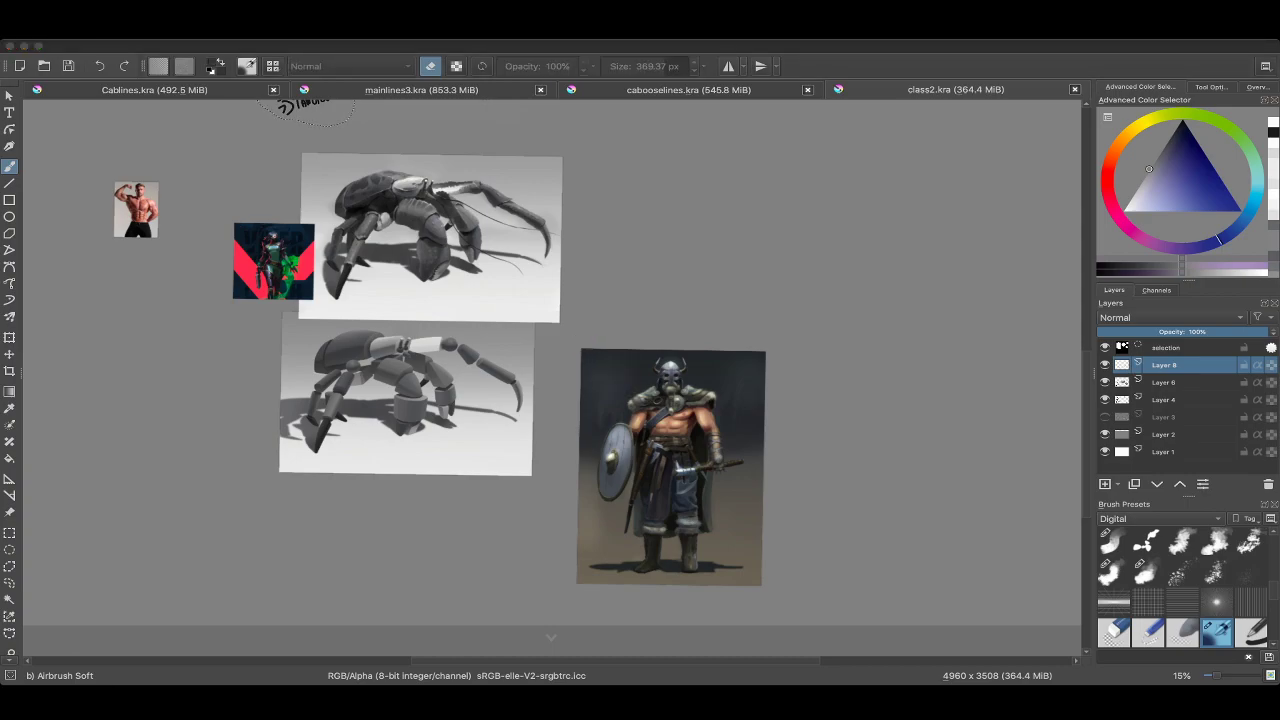
{"action": "scroll", "coordinate": [550, 380], "scroll_direction": "up", "scroll_amount": 4}
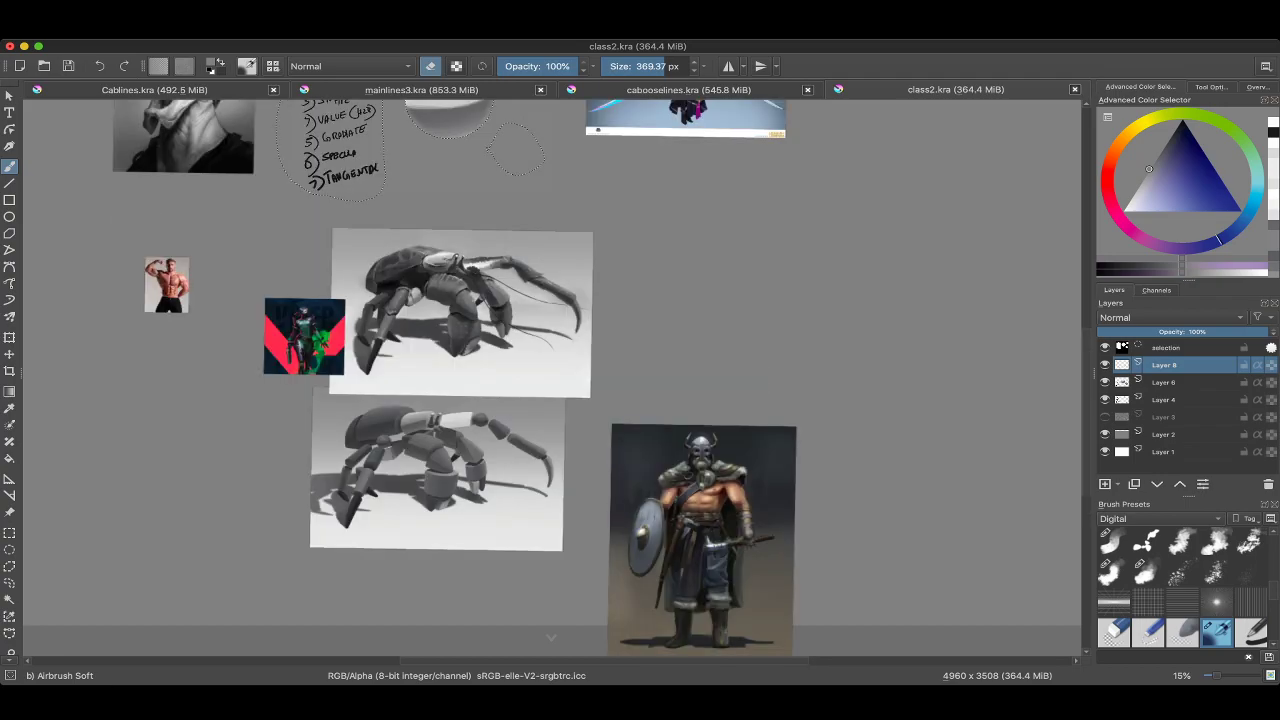
{"action": "scroll", "coordinate": [594, 393], "scroll_direction": "up", "scroll_amount": 3}
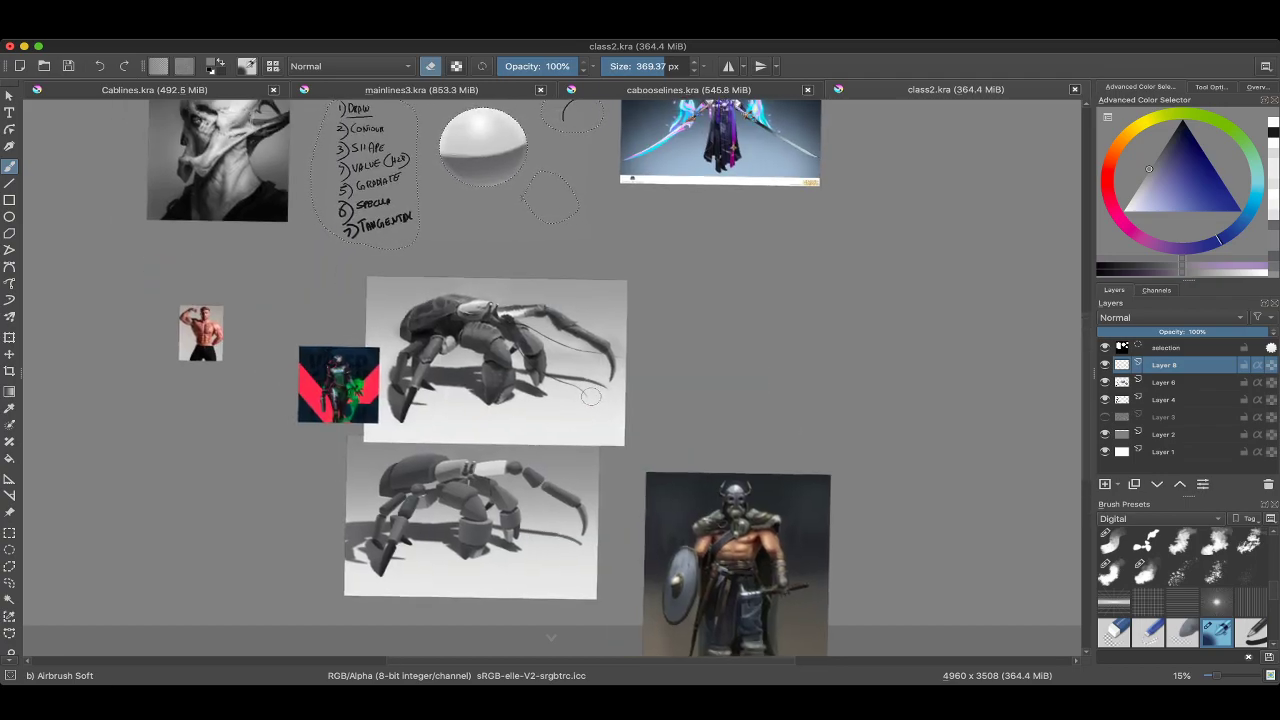
{"action": "scroll", "coordinate": [550, 380], "scroll_direction": "down", "scroll_amount": 3}
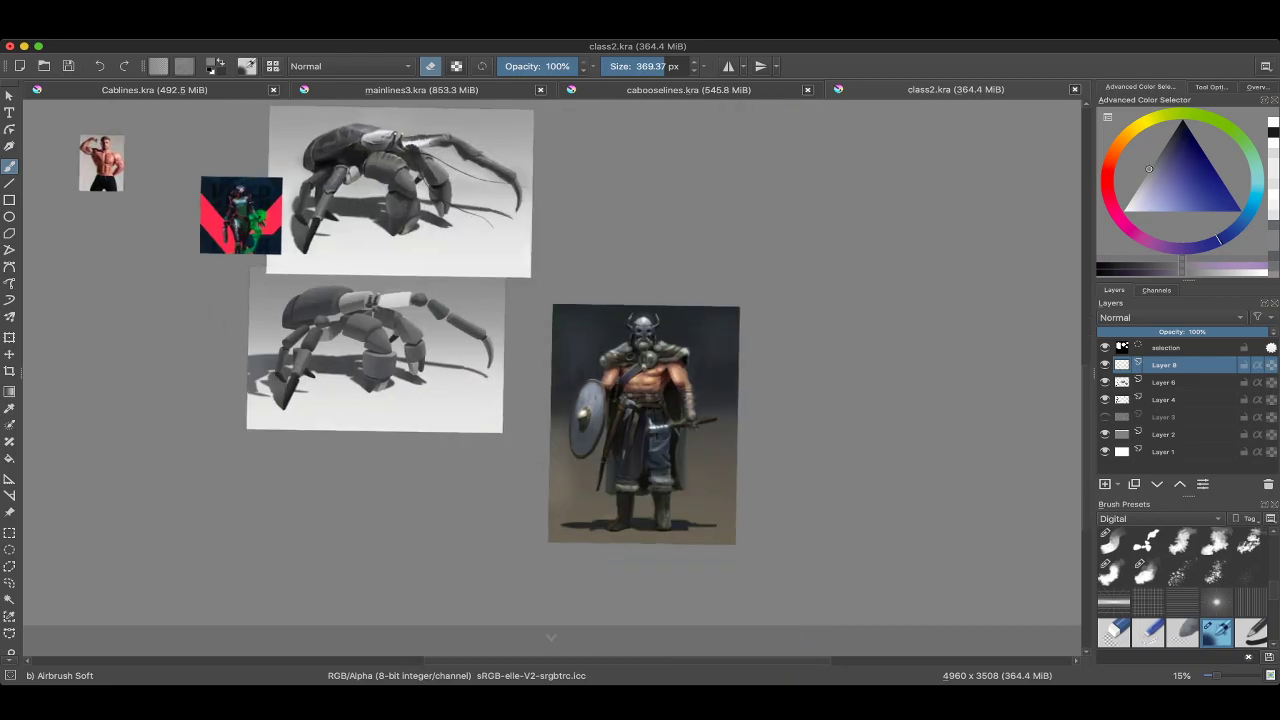
{"action": "scroll", "coordinate": [550, 380], "scroll_direction": "up", "scroll_amount": 5}
{"action": "scroll", "coordinate": [550, 380], "scroll_direction": "up", "scroll_amount": 5}
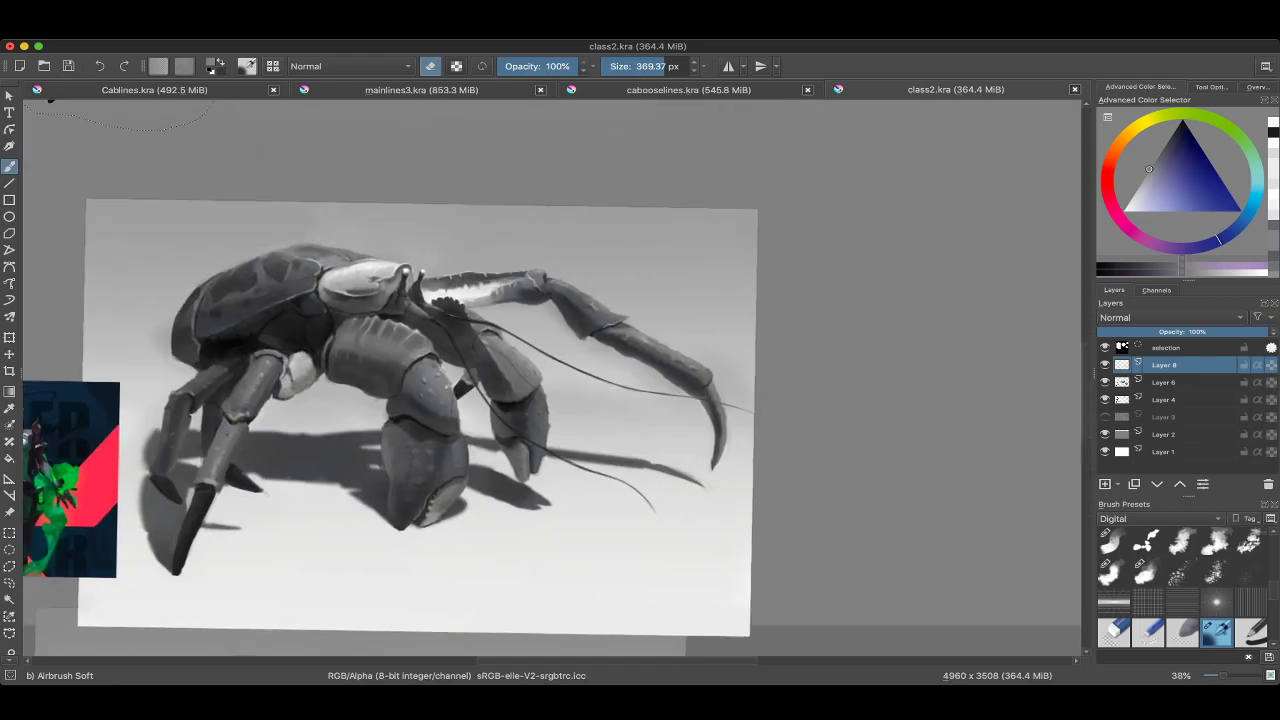
{"action": "scroll", "coordinate": [550, 380], "scroll_direction": "up", "scroll_amount": 10}
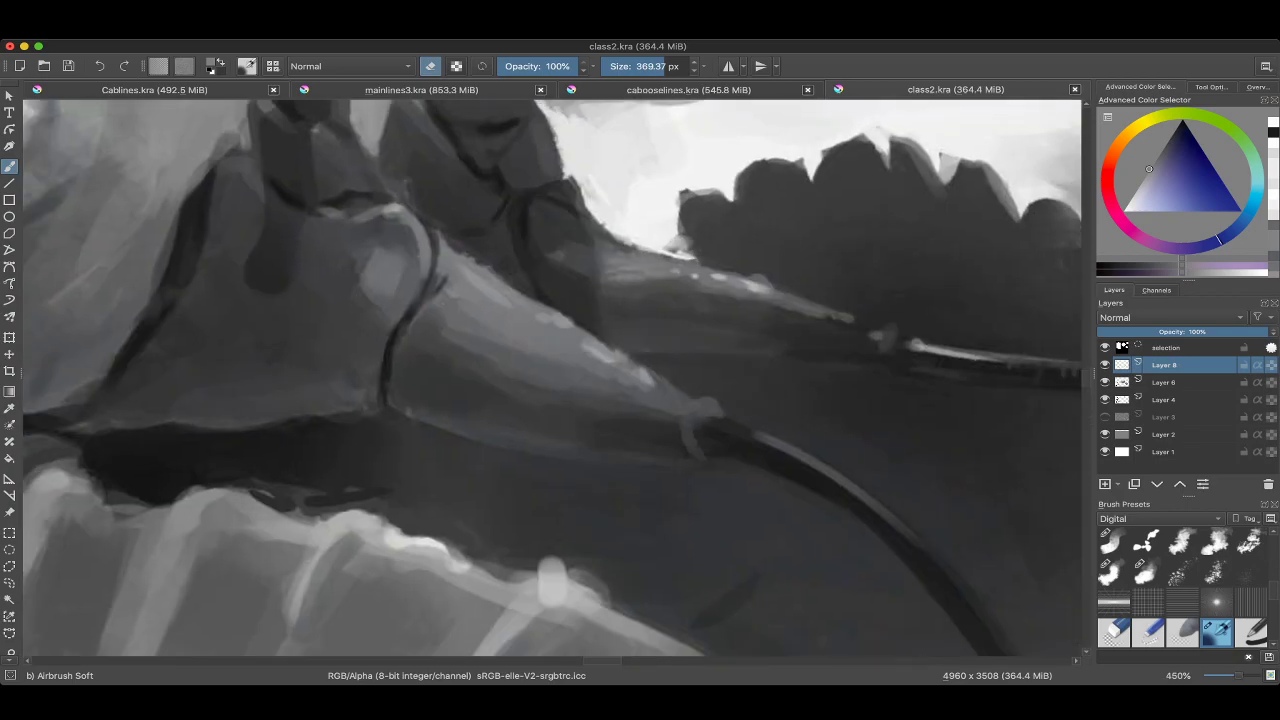
{"action": "scroll", "coordinate": [550, 380], "scroll_direction": "up", "scroll_amount": 4}
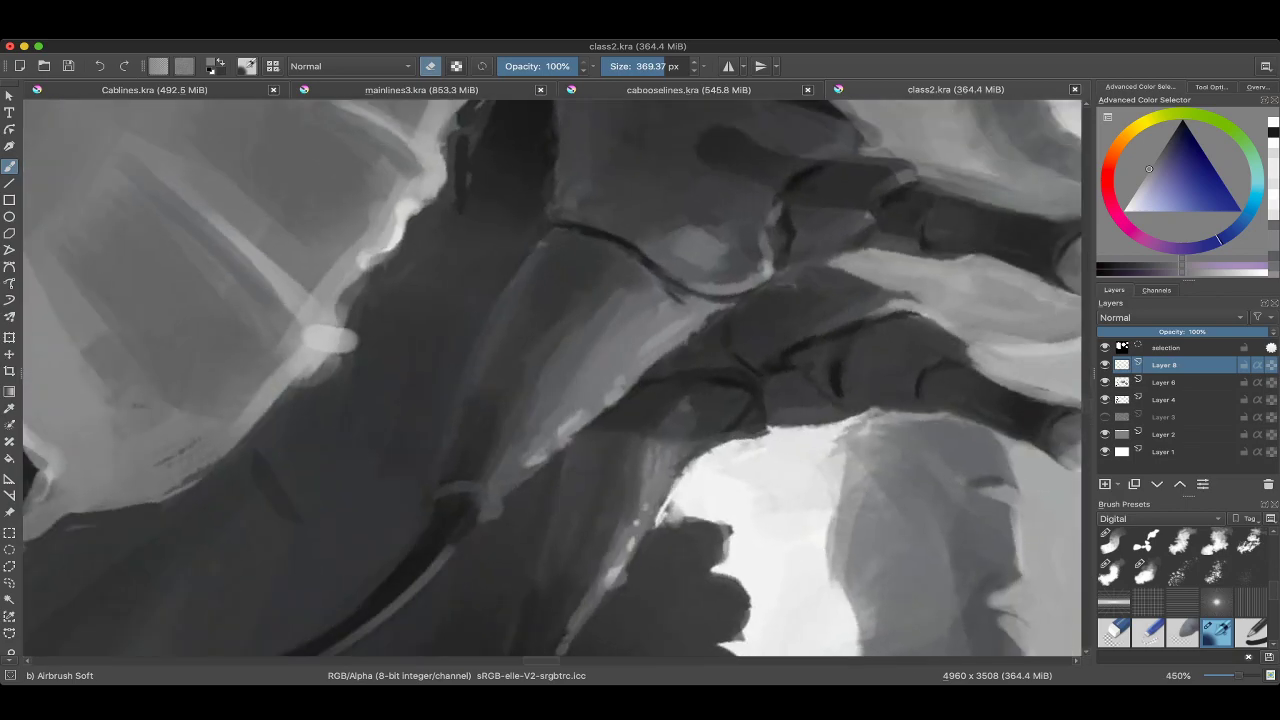
{"action": "scroll", "coordinate": [550, 380], "scroll_direction": "down", "scroll_amount": 3}
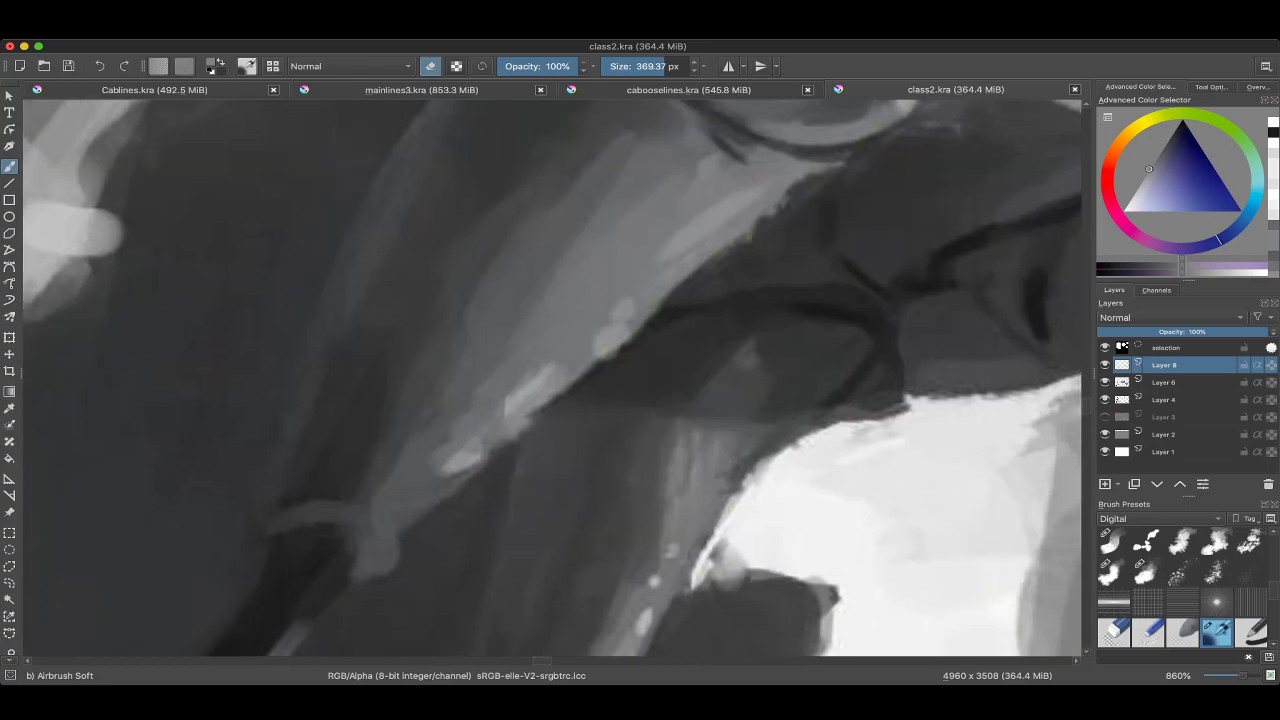
{"action": "scroll", "coordinate": [600, 267], "scroll_direction": "down", "scroll_amount": 10}
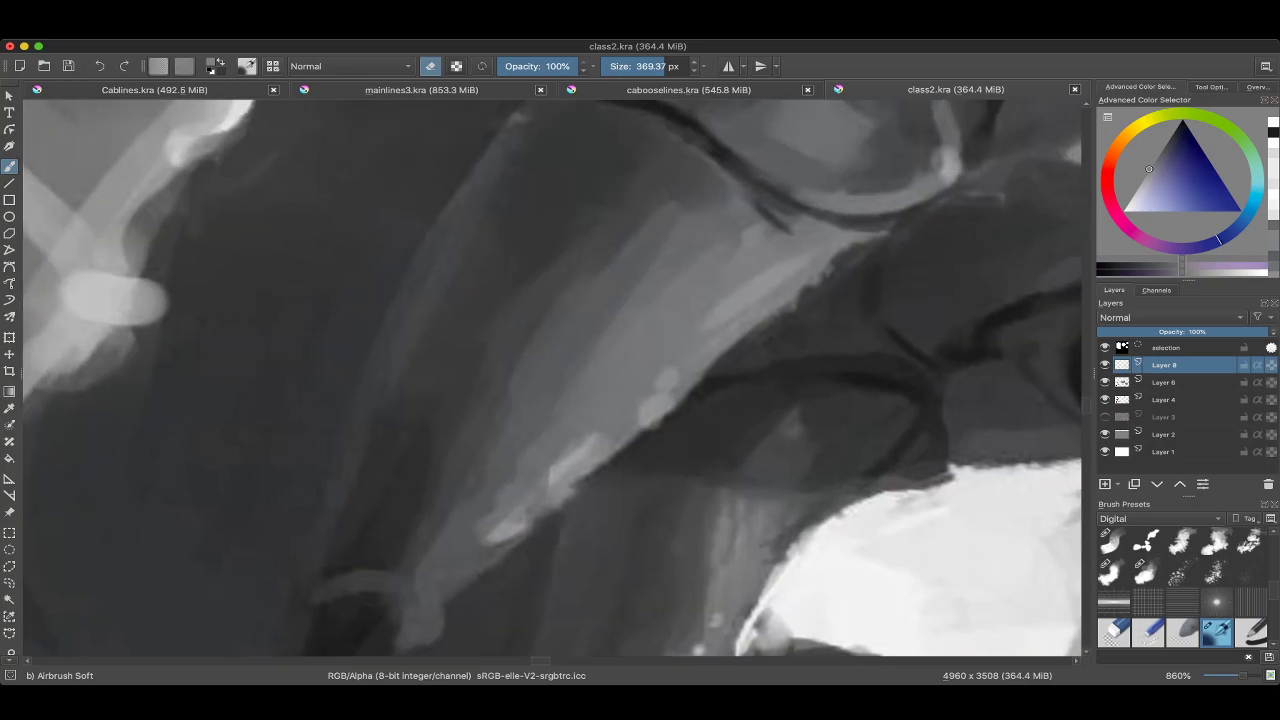
{"action": "scroll", "coordinate": [552, 378], "scroll_direction": "down", "scroll_amount": 8}
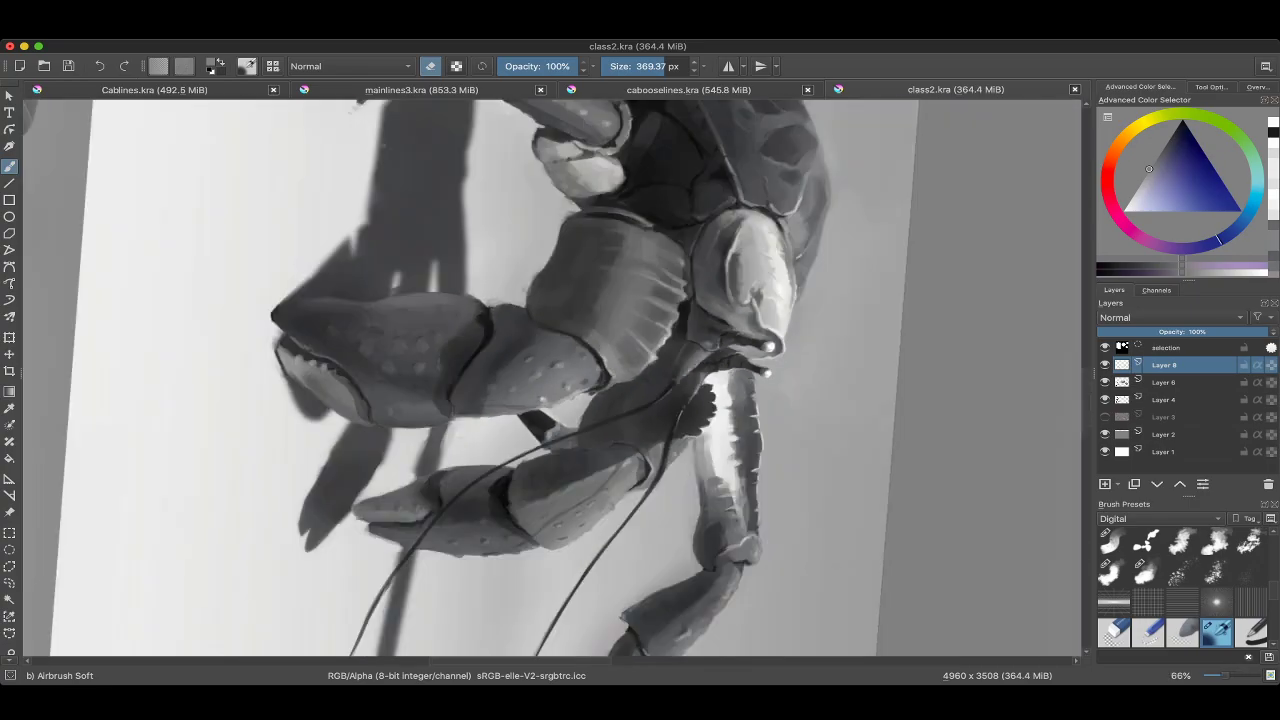
{"action": "scroll", "coordinate": [552, 378], "scroll_direction": "down", "scroll_amount": 6}
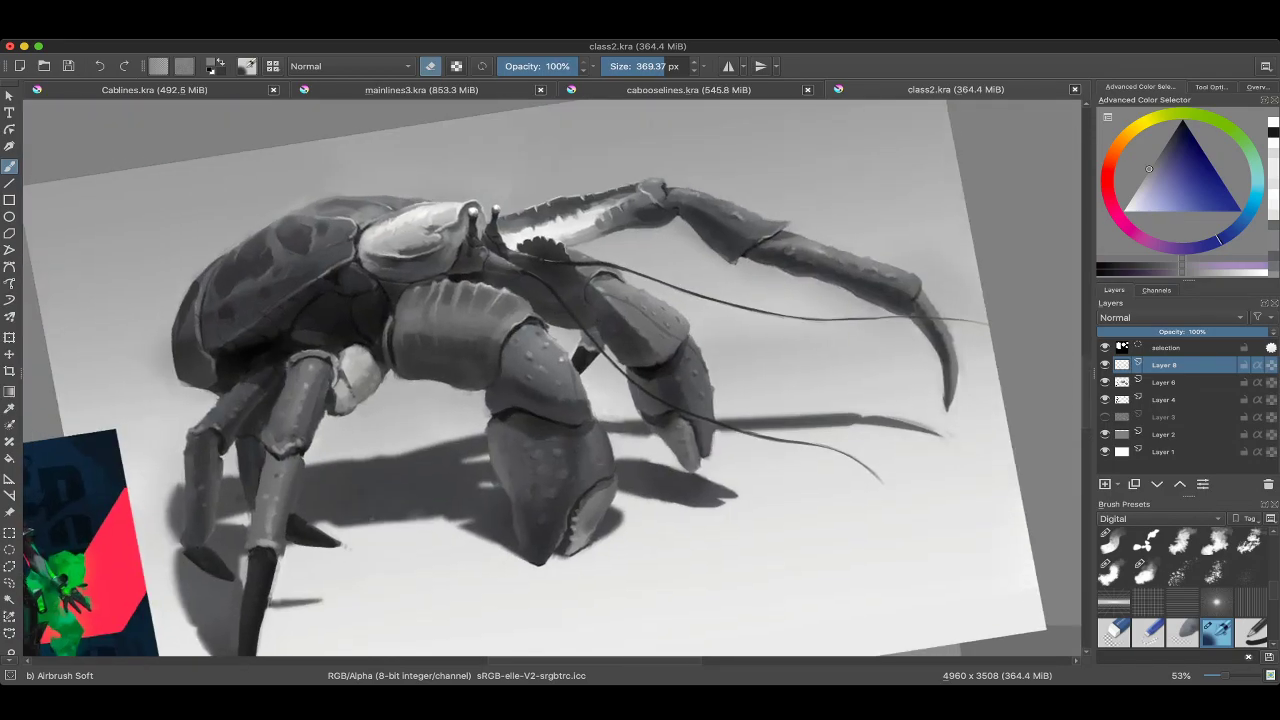
{"action": "scroll", "coordinate": [540, 380], "scroll_direction": "down", "scroll_amount": 1}
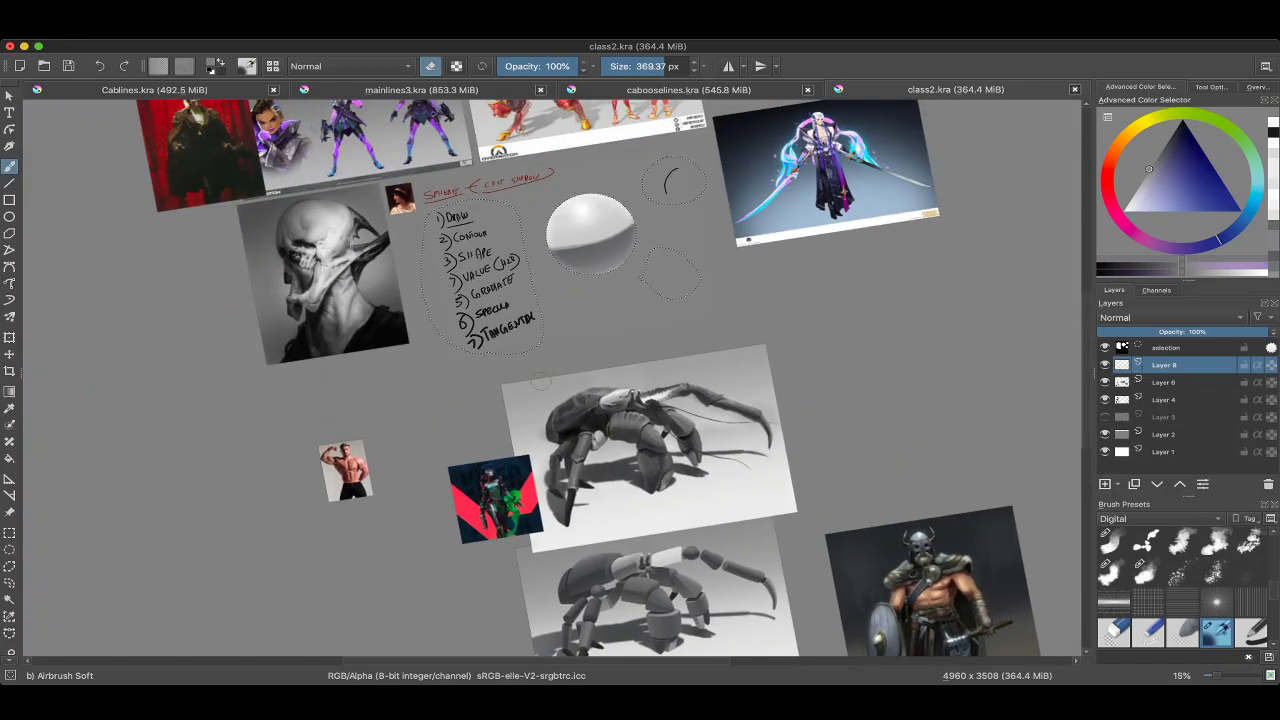
Switch from the soft airbrush eraser to the Basic ink brush preset.
{"action": "scroll", "coordinate": [552, 378], "scroll_direction": "up", "scroll_amount": 5}
{"action": "right_click", "coordinate": [471, 343]}
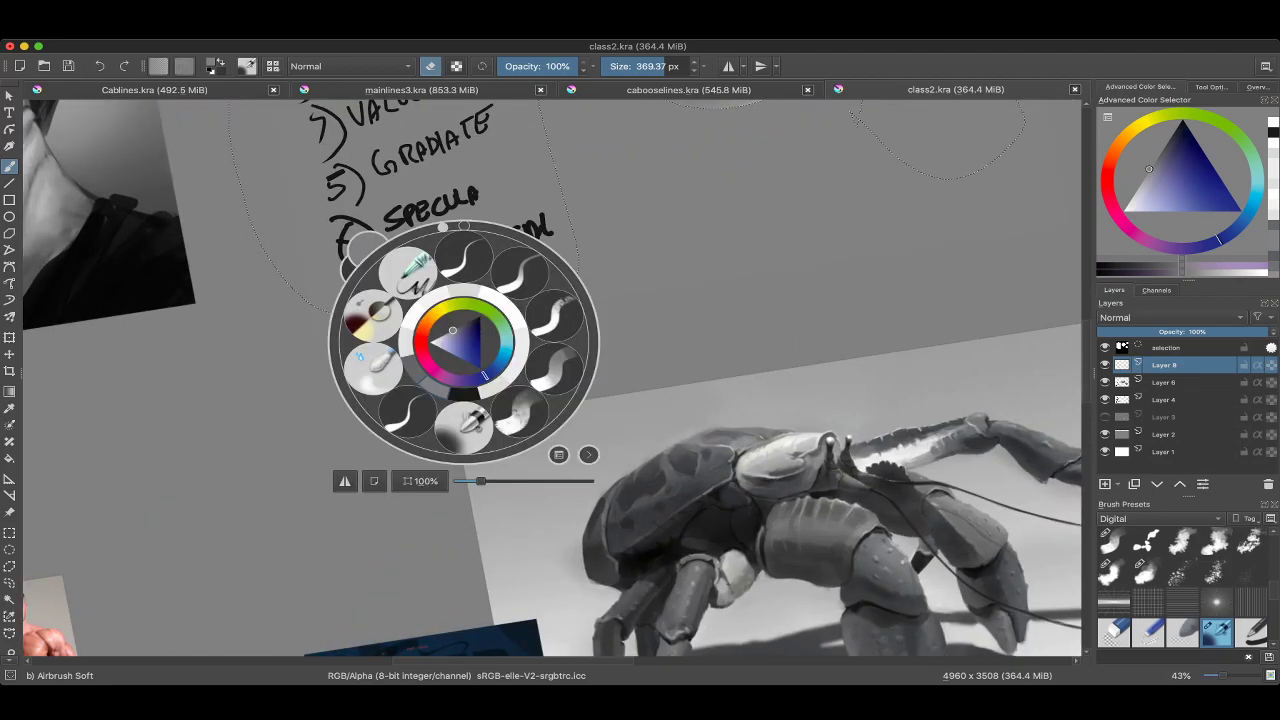
{"action": "left_click", "coordinate": [371, 271]}
Lower the opacity of the layer holding the grey rim light to 64% and merge it into the layer below.
{"action": "left_click_drag", "start_coordinate": [640, 380], "coordinate": [570, 417]}
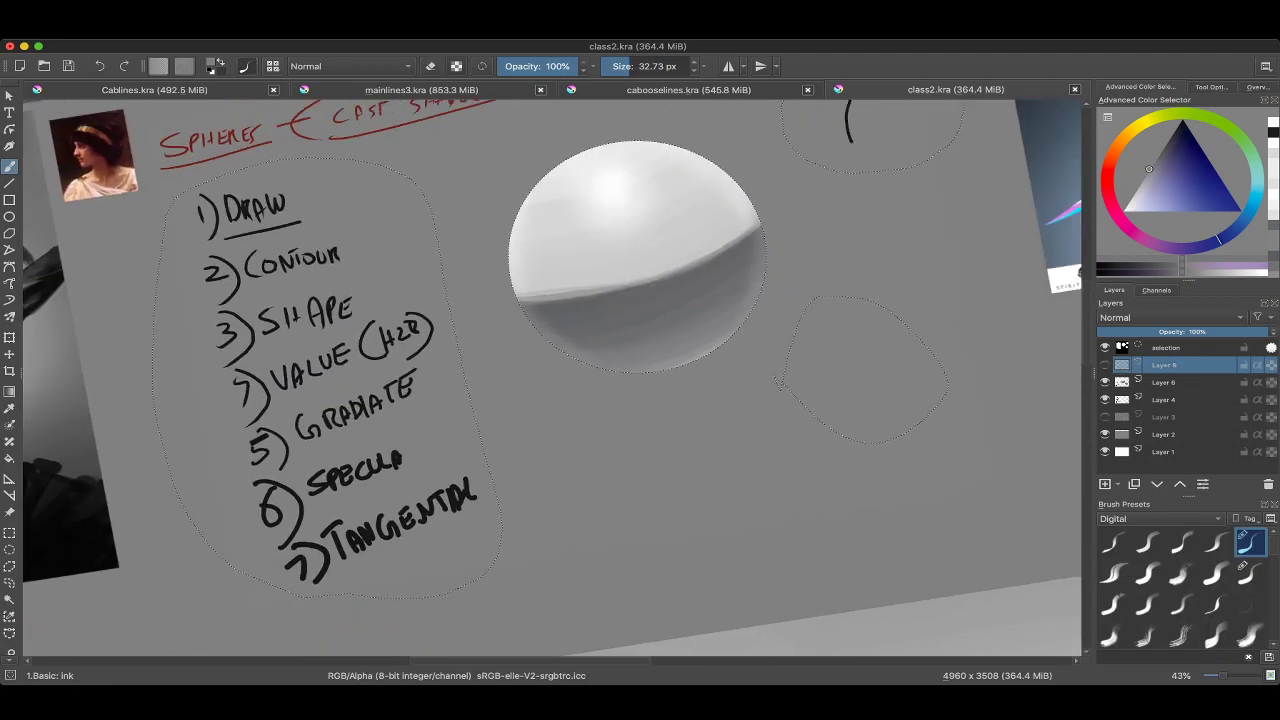
{"action": "left_click_drag", "start_coordinate": [525, 315], "coordinate": [580, 350]}
{"action": "scroll", "coordinate": [1170, 317], "scroll_direction": "down", "scroll_amount": 2}
{"action": "left_click", "coordinate": [1214, 331]}
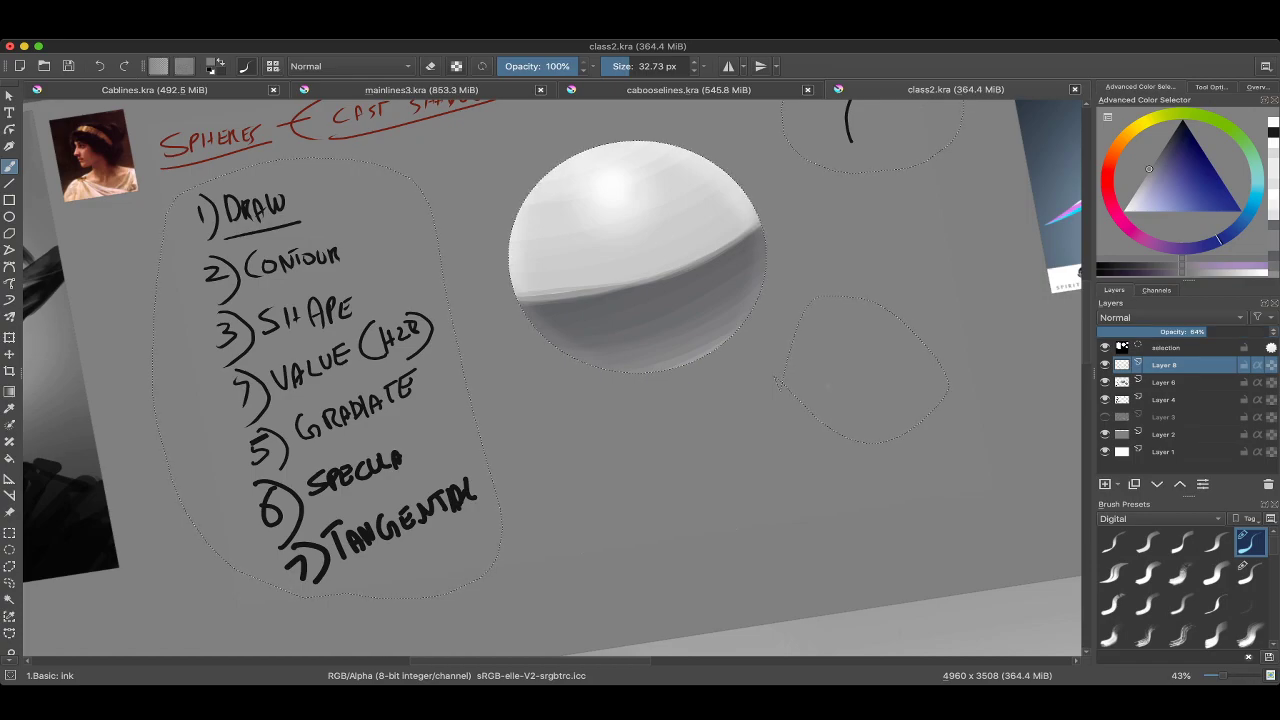
{"action": "scroll", "coordinate": [550, 380], "scroll_direction": "down", "scroll_amount": 2}
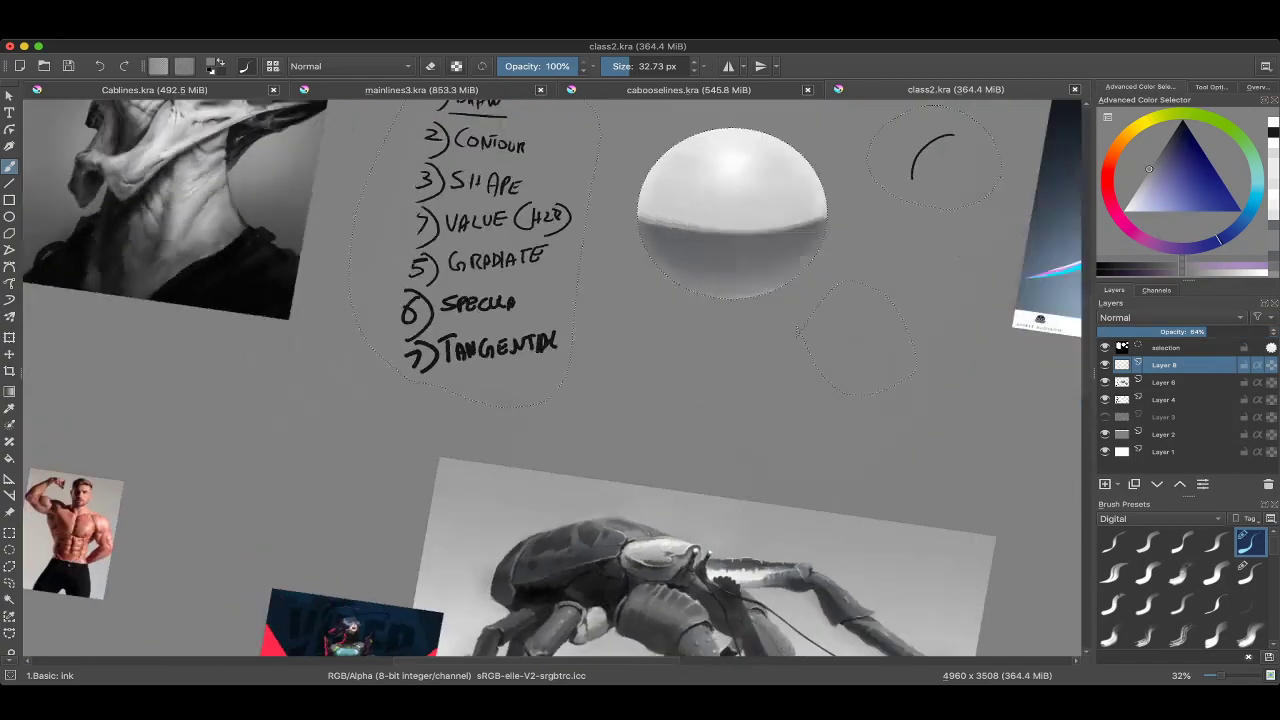
{"action": "right_click", "coordinate": [515, 345]}
{"action": "scroll", "coordinate": [550, 380], "scroll_direction": "up", "scroll_amount": 2}
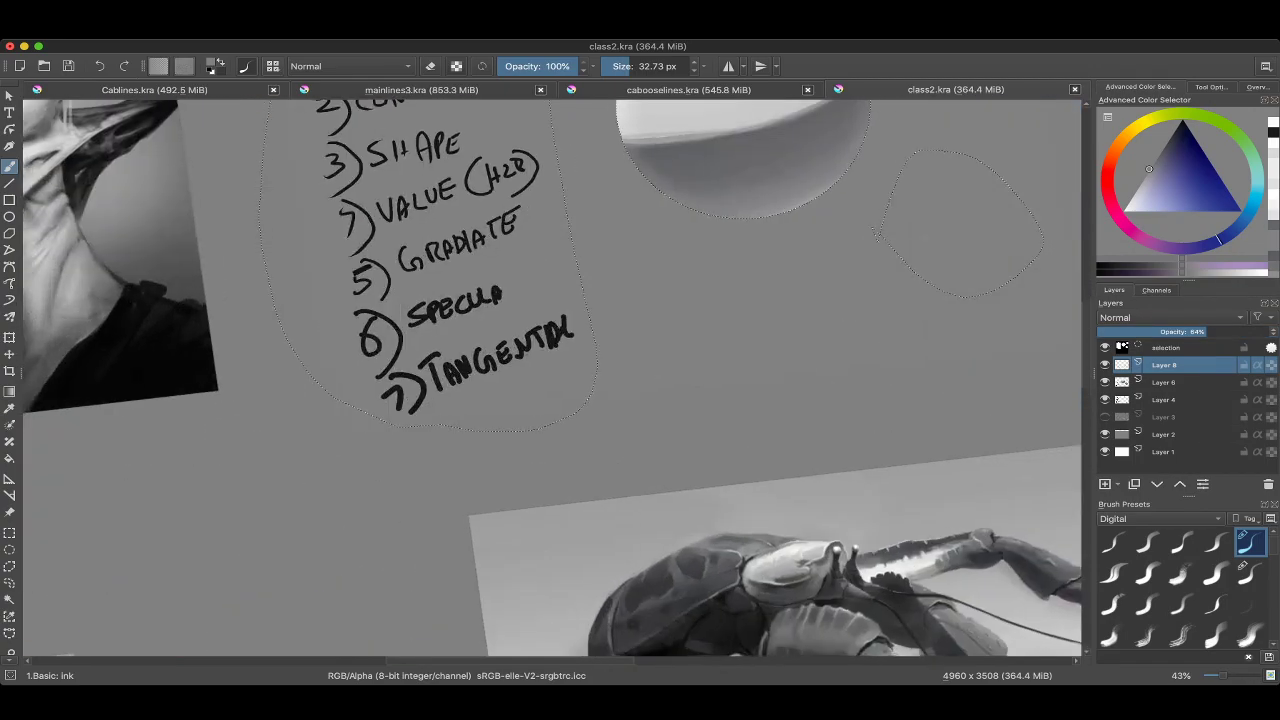
{"action": "key", "text": "ctrl+e"}
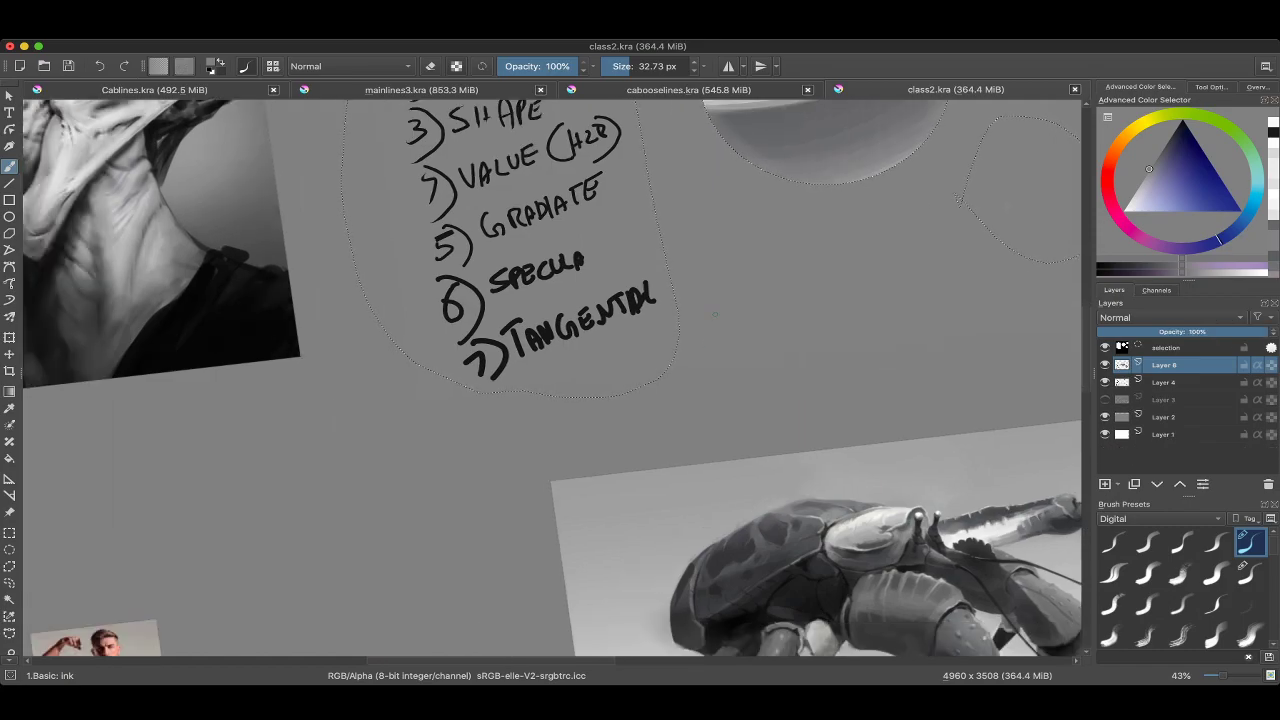
Write "8) CORE" in black below Tangential in the list of shading stages, with an ink brush of about 28 px.
{"action": "scroll", "coordinate": [550, 380], "scroll_direction": "up", "scroll_amount": 1}
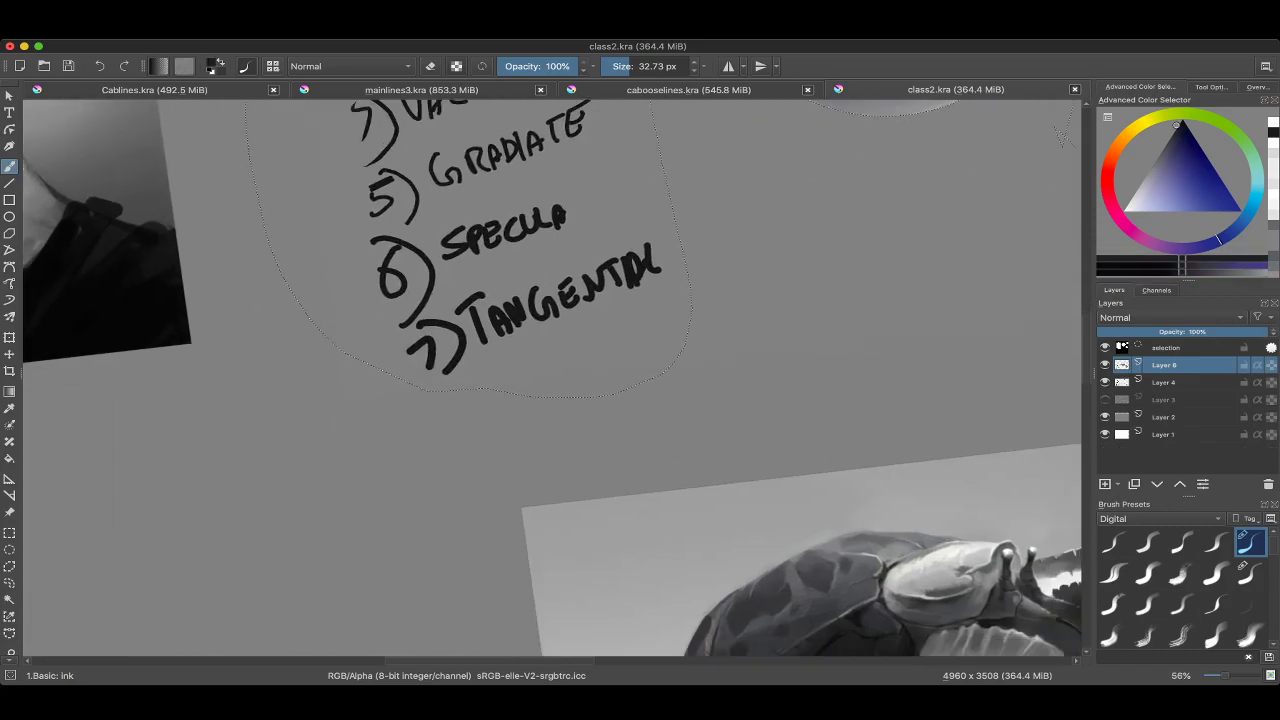
{"action": "key", "text": "["}
{"action": "key", "text": "["}
{"action": "mouse_move", "coordinate": [530, 332]}
{"action": "left_mouse_down"}
{"action": "mouse_move", "coordinate": [555, 353]}
{"action": "mouse_move", "coordinate": [582, 304]}
{"action": "mouse_move", "coordinate": [572, 328]}
{"action": "mouse_move", "coordinate": [614, 314]}
{"action": "left_mouse_up"}
{"action": "key", "text": "bracketright"}
{"action": "scroll", "coordinate": [570, 316], "scroll_direction": "up", "scroll_amount": 1}
Switch from the ink brush to the Airbrush Soft preset for shading the sphere.
{"action": "key", "text": "minus"}
{"action": "key", "text": "minus"}
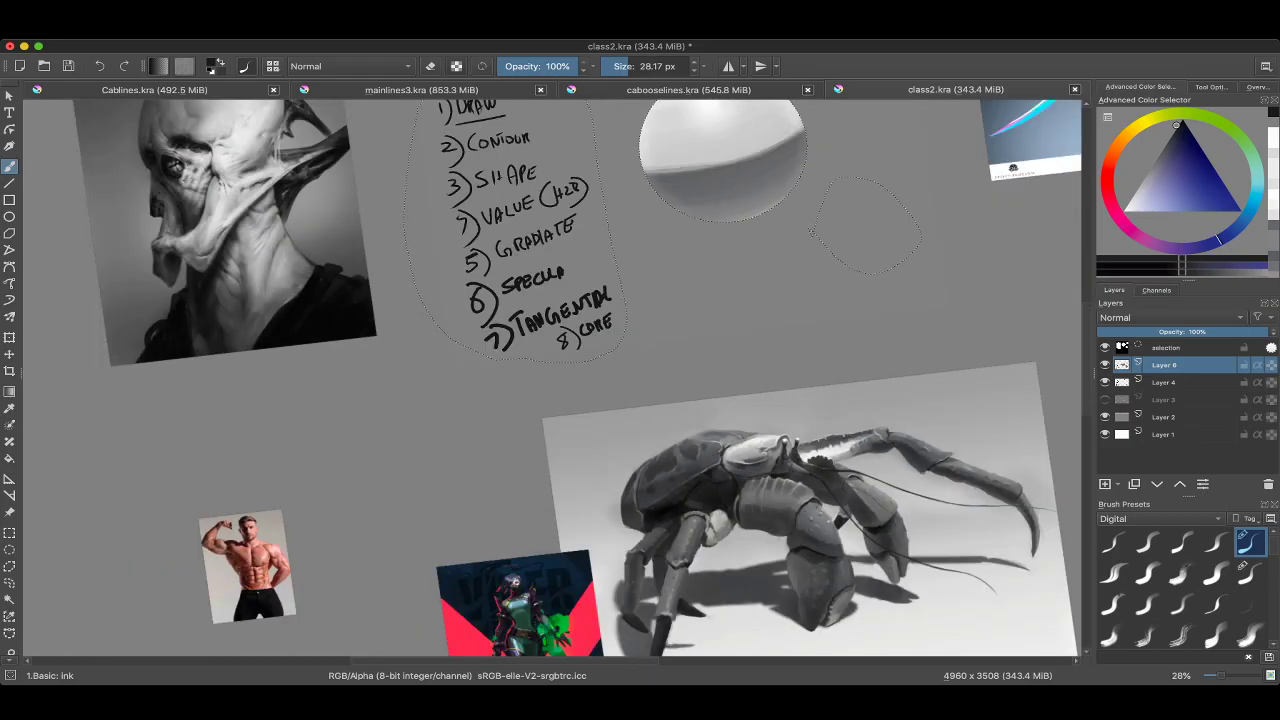
{"action": "key", "text": "6"}
{"action": "key", "text": "6"}
{"action": "key", "text": "6"}
{"action": "key", "text": "6"}
{"action": "key", "text": "6"}
{"action": "key", "text": "6"}
{"action": "key", "text": "6"}
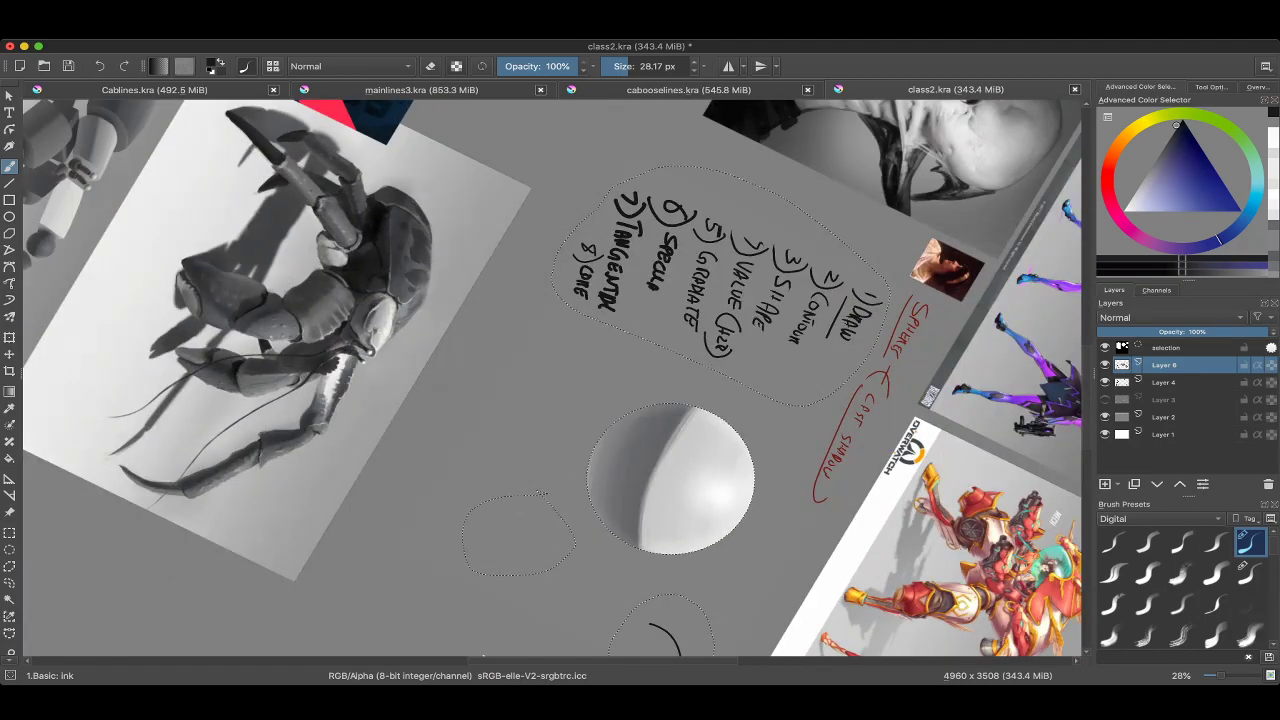
{"action": "left_click_drag", "start_coordinate": [670, 478], "coordinate": [449, 405]}
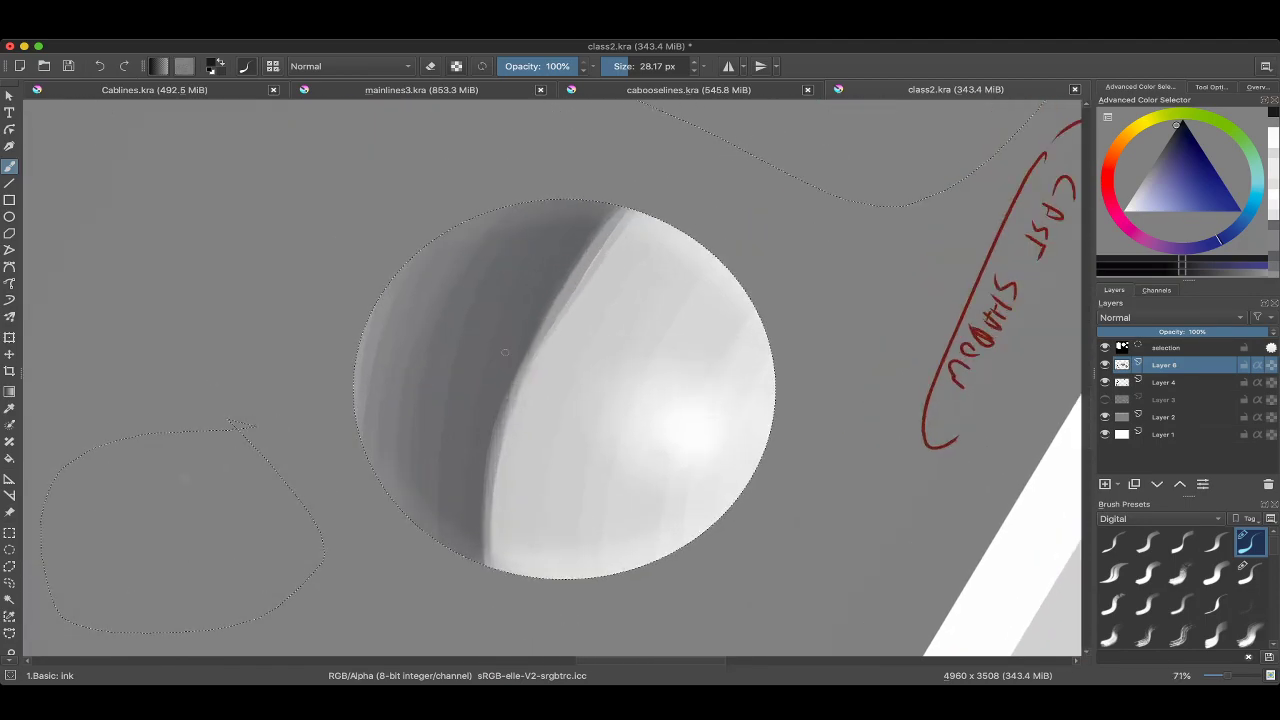
{"action": "right_click", "coordinate": [449, 405]}
{"action": "left_click", "coordinate": [456, 487]}
{"action": "scroll", "coordinate": [456, 487], "scroll_direction": "down", "scroll_amount": 1}
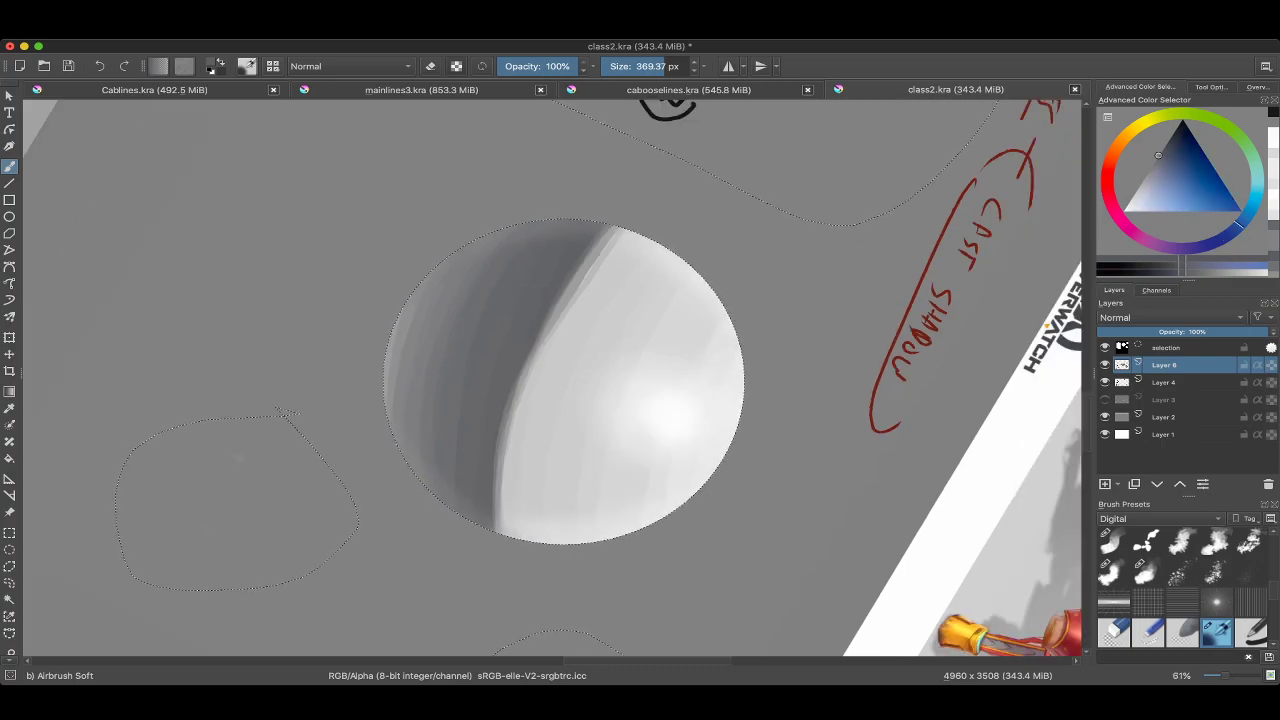
Airbrush the core shadow along the sphere's light-to-shadow edge in dark blue-grey, with a brush size of about 234 to 270 px.
{"action": "key", "text": "l"}
{"action": "mouse_move", "coordinate": [490, 325]}
{"action": "left_mouse_down"}
{"action": "mouse_move", "coordinate": [530, 365]}
{"action": "mouse_move", "coordinate": [525, 420]}
{"action": "left_mouse_up"}
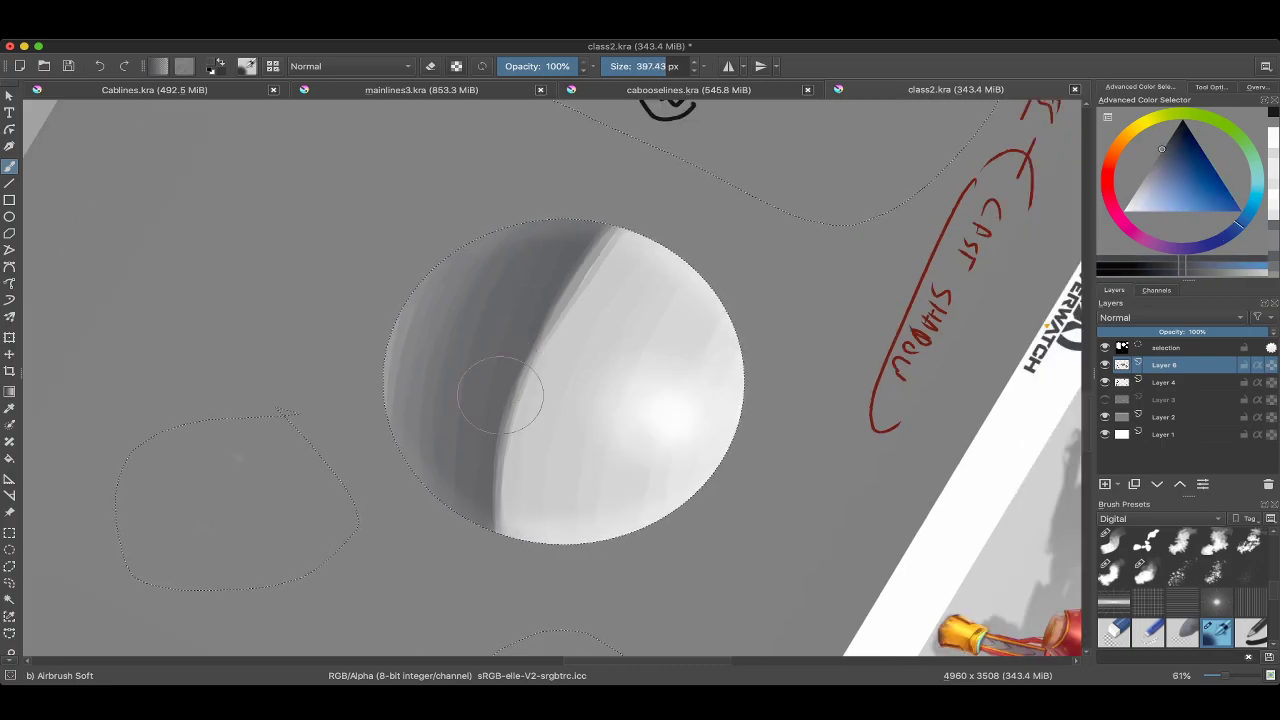
{"action": "left_click_drag", "start_coordinate": [560, 270], "coordinate": [540, 390]}
{"action": "key", "text": "bracketleft"}
{"action": "key", "text": "bracketleft"}
{"action": "key", "text": "k"}
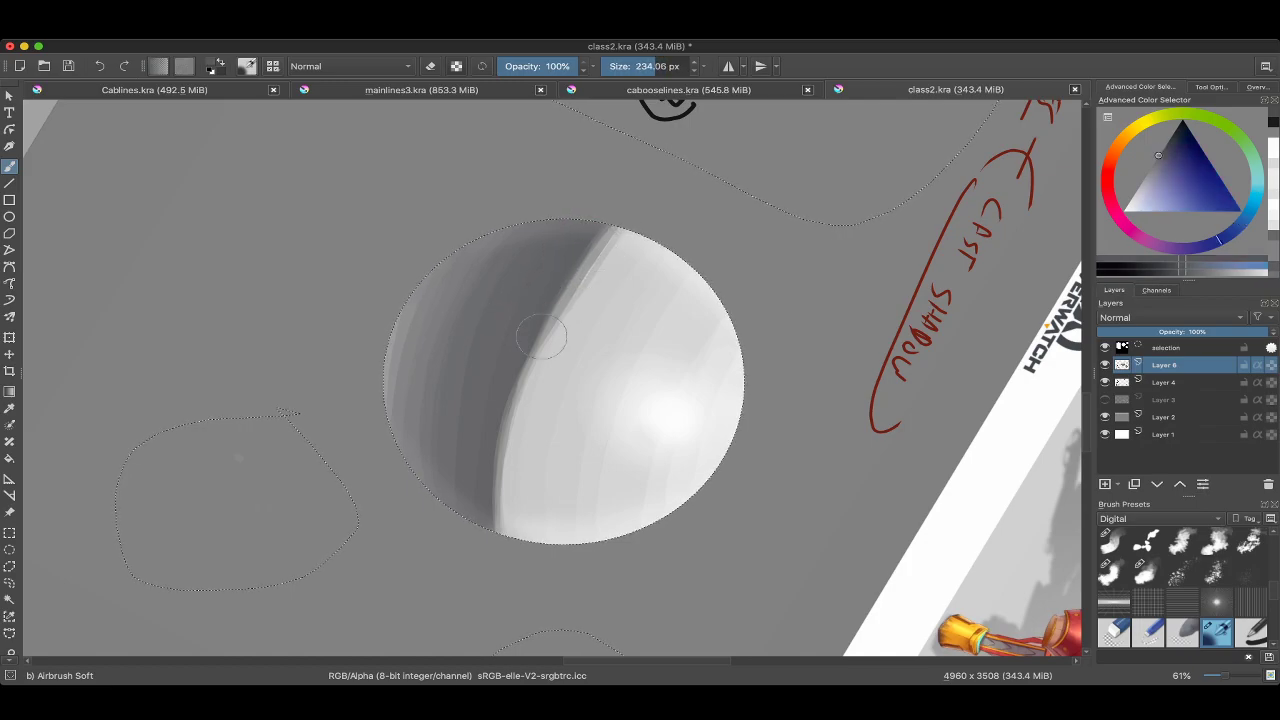
{"action": "key", "text": "k"}
{"action": "mouse_move", "coordinate": [551, 316]}
{"action": "left_mouse_down"}
{"action": "mouse_move", "coordinate": [497, 430]}
{"action": "mouse_move", "coordinate": [617, 205]}
{"action": "mouse_move", "coordinate": [512, 366]}
{"action": "mouse_move", "coordinate": [607, 214]}
{"action": "mouse_move", "coordinate": [495, 550]}
{"action": "left_mouse_up"}
{"action": "key", "text": "bracketright"}
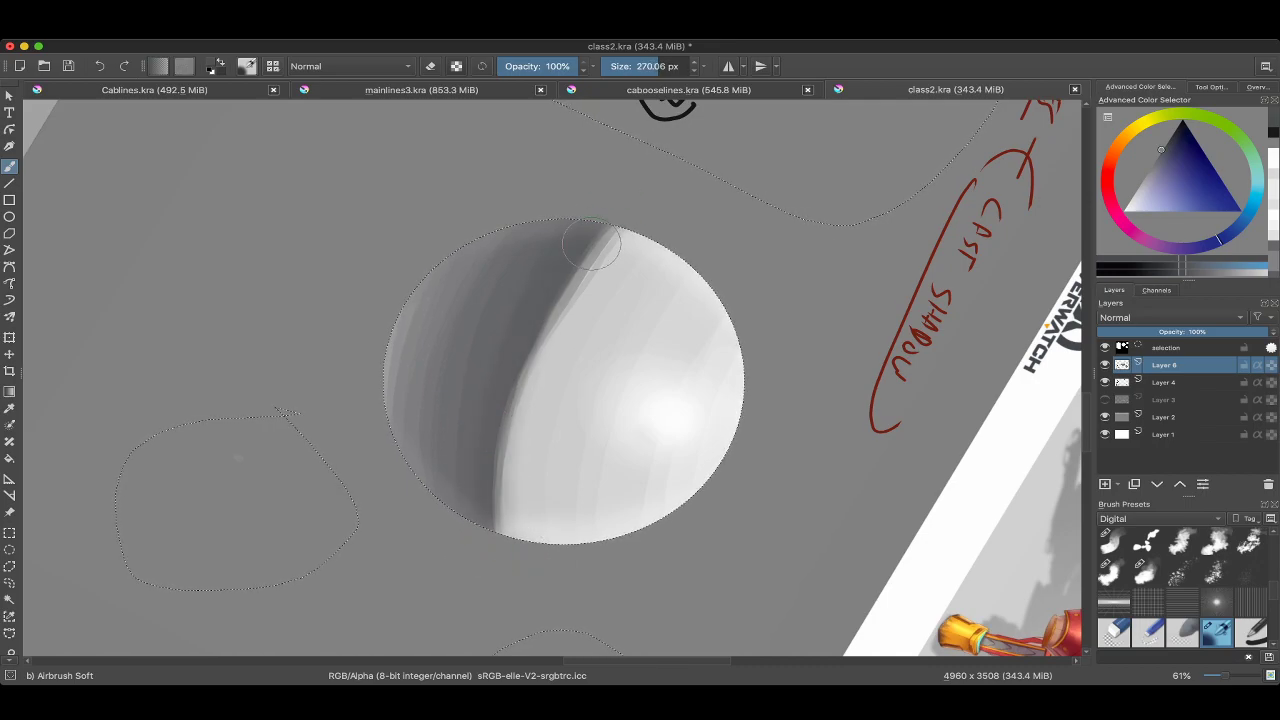
{"action": "mouse_move", "coordinate": [591, 246]}
{"action": "left_mouse_down"}
{"action": "mouse_move", "coordinate": [524, 333]}
{"action": "mouse_move", "coordinate": [494, 480]}
{"action": "left_mouse_up"}
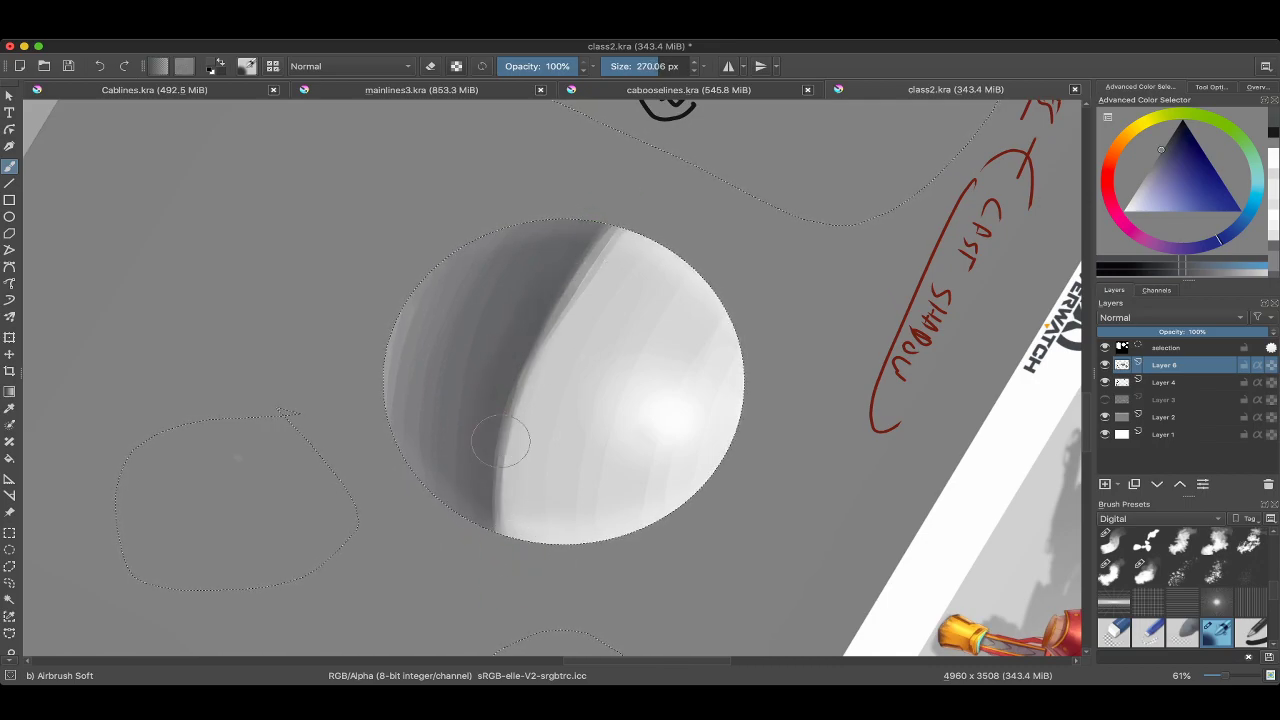
Examine the airbrushed core shadow on the sphere from several canvas angles.
{"action": "key", "text": "5"}
{"action": "key", "text": "minus"}
{"action": "key", "text": "4"}
{"action": "key", "text": "4"}
{"action": "key", "text": "4"}
{"action": "key", "text": "4"}
{"action": "key", "text": "4"}
{"action": "key", "text": "4"}
{"action": "key", "text": "4"}
{"action": "key", "text": "4"}
{"action": "key", "text": "4"}
{"action": "key", "text": "4"}
{"action": "key", "text": "4"}
{"action": "key", "text": "4"}
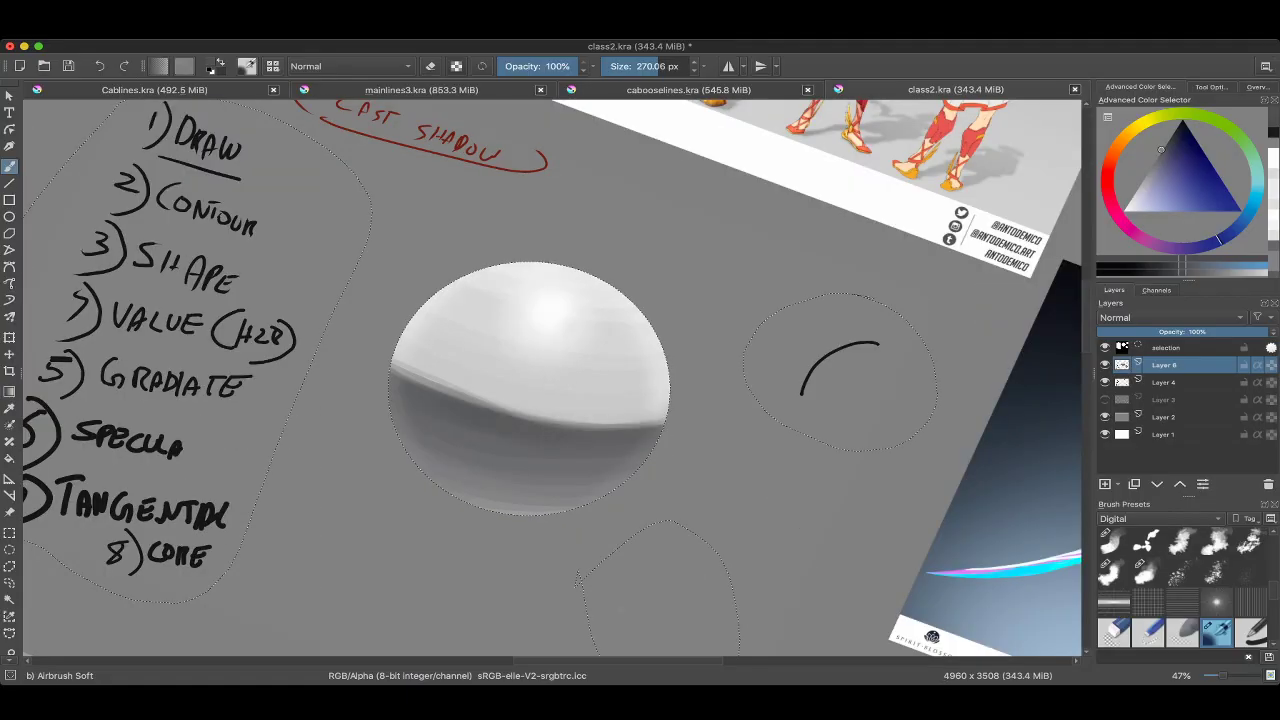
{"action": "key", "text": "6"}
{"action": "key", "text": "6"}
{"action": "key", "text": "6"}
{"action": "key", "text": "6"}
{"action": "key", "text": "6"}
{"action": "key", "text": "6"}
{"action": "key", "text": "6"}
{"action": "key", "text": "6"}
{"action": "key", "text": "4"}
{"action": "key", "text": "4"}
{"action": "key", "text": "4"}
{"action": "key", "text": "4"}
{"action": "key", "text": "4"}
{"action": "key", "text": "4"}
{"action": "key", "text": "4"}
{"action": "key", "text": "4"}
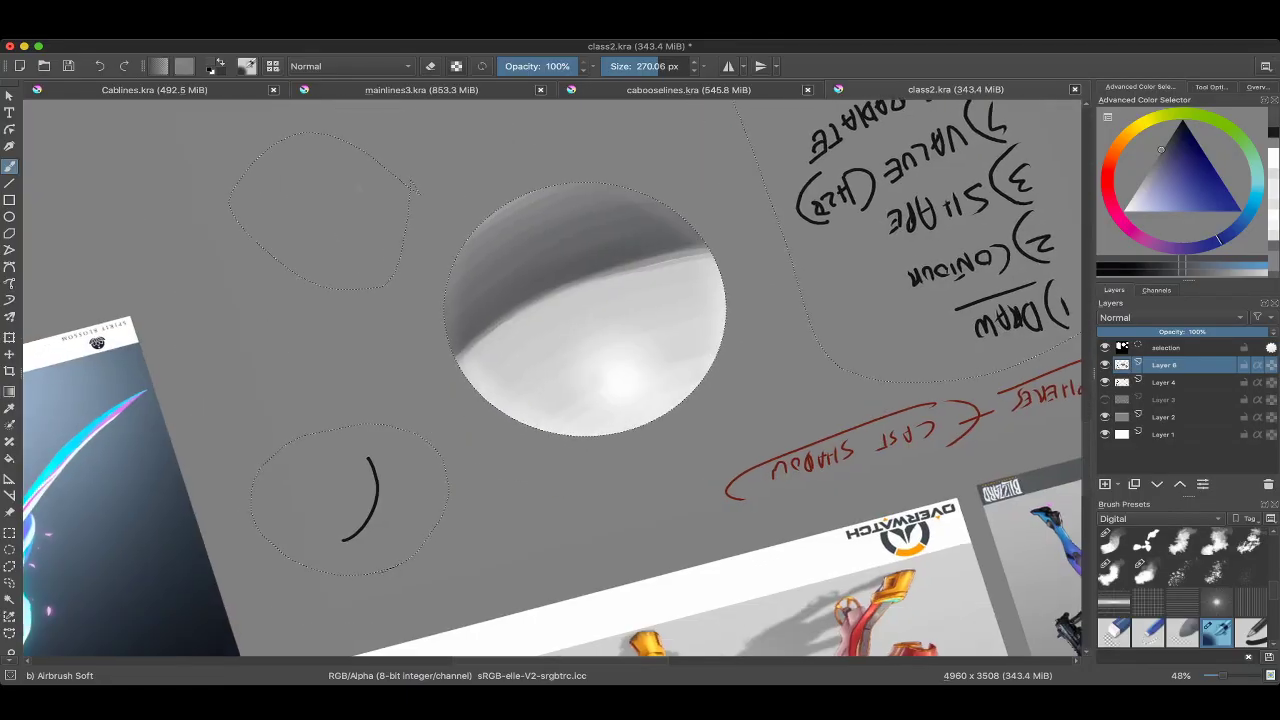
Sample the light grey beside the sphere's shadow edge and reduce the airbrush to about 126 px.
{"action": "key", "text": "plus"}
{"action": "left_click", "coordinate": [606, 283], "text": "ctrl"}
{"action": "key", "text": "bracketleft"}
{"action": "key", "text": "bracketleft"}
{"action": "key", "text": "bracketleft"}
{"action": "key", "text": "bracketleft"}
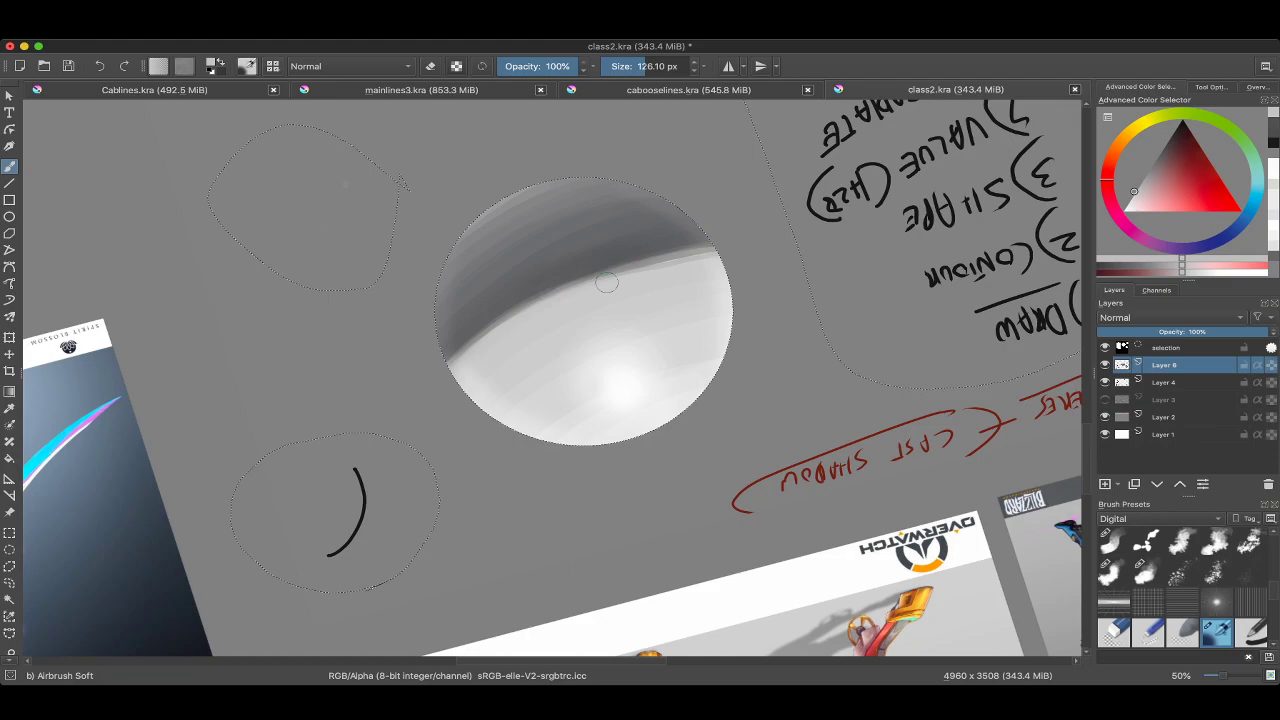
Check how the sphere's shading reads alongside the stage list and the surrounding reference paintings.
{"action": "key", "text": "6"}
{"action": "key", "text": "6"}
{"action": "key", "text": "6"}
{"action": "key", "text": "6"}
{"action": "key", "text": "6"}
{"action": "key", "text": "6"}
{"action": "key", "text": "6"}
{"action": "key", "text": "6"}
{"action": "key", "text": "6"}
{"action": "key", "text": "6"}
{"action": "key", "text": "6"}
{"action": "key", "text": "6"}
{"action": "key", "text": "minus"}
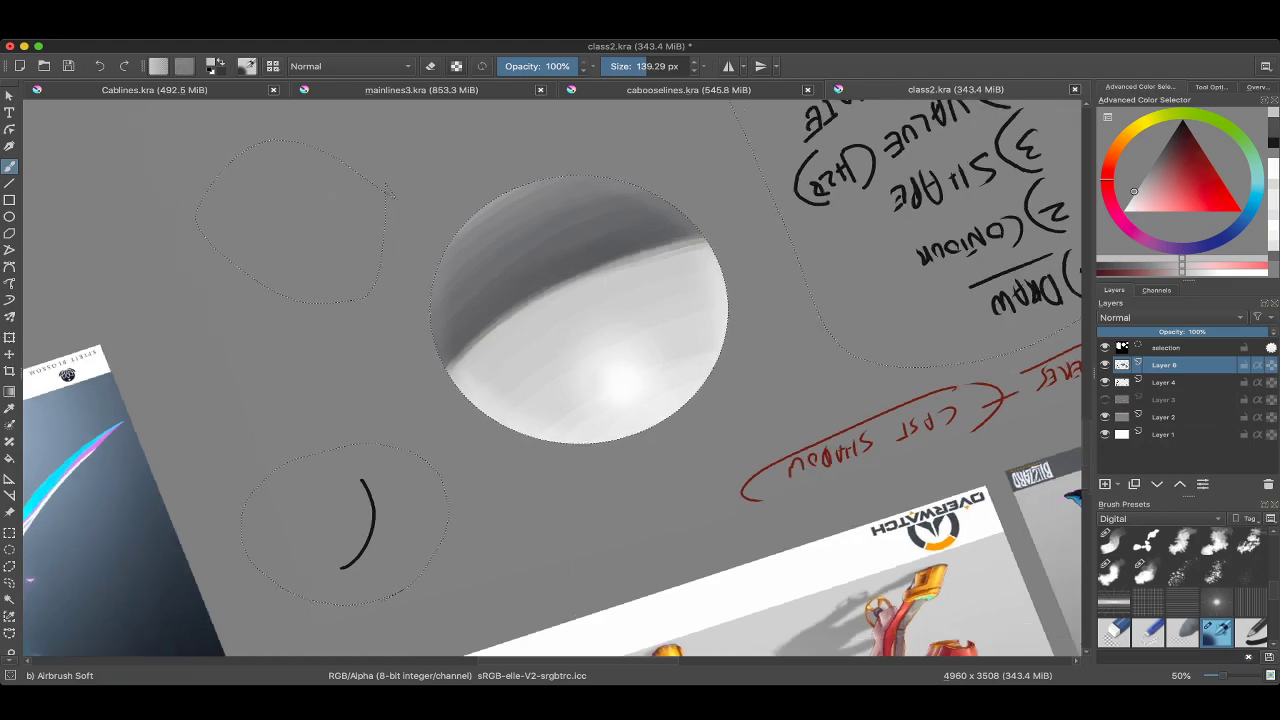
{"action": "key", "text": "6"}
{"action": "key", "text": "6"}
{"action": "key", "text": "6"}
{"action": "key", "text": "6"}
{"action": "key", "text": "minus"}
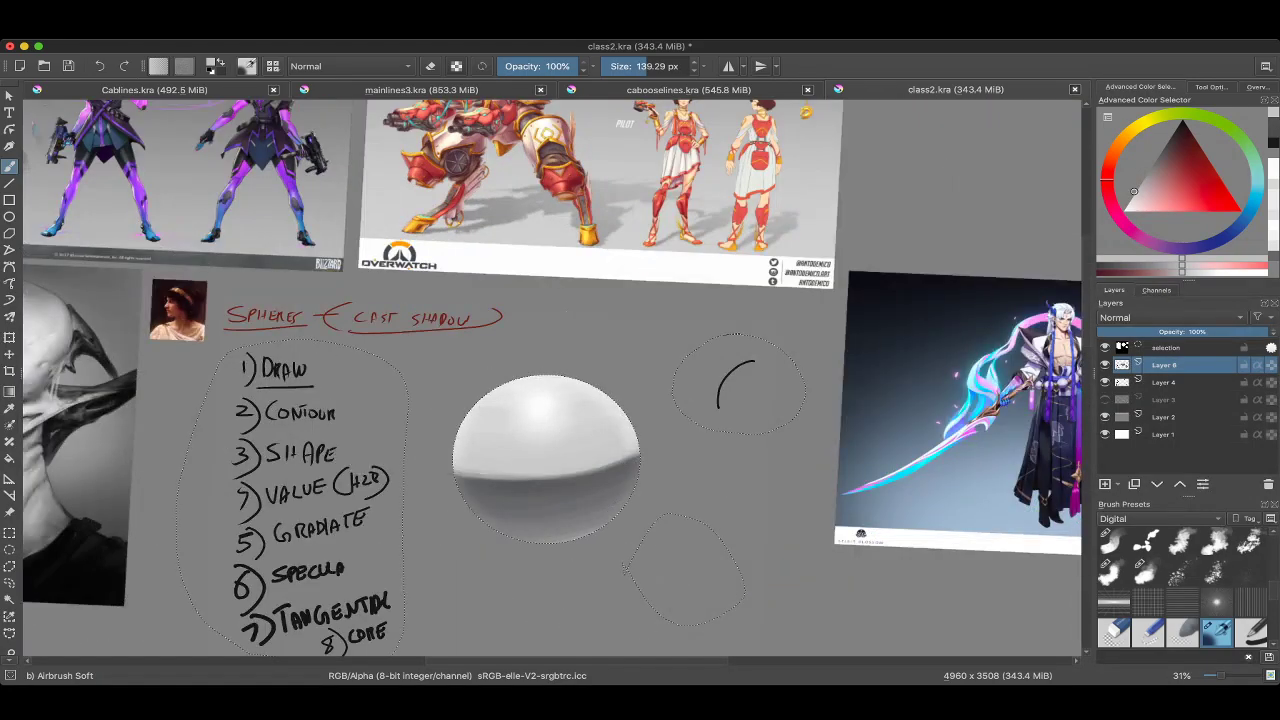
{"action": "key", "text": "minus"}
{"action": "key", "text": "6"}
{"action": "key", "text": "6"}
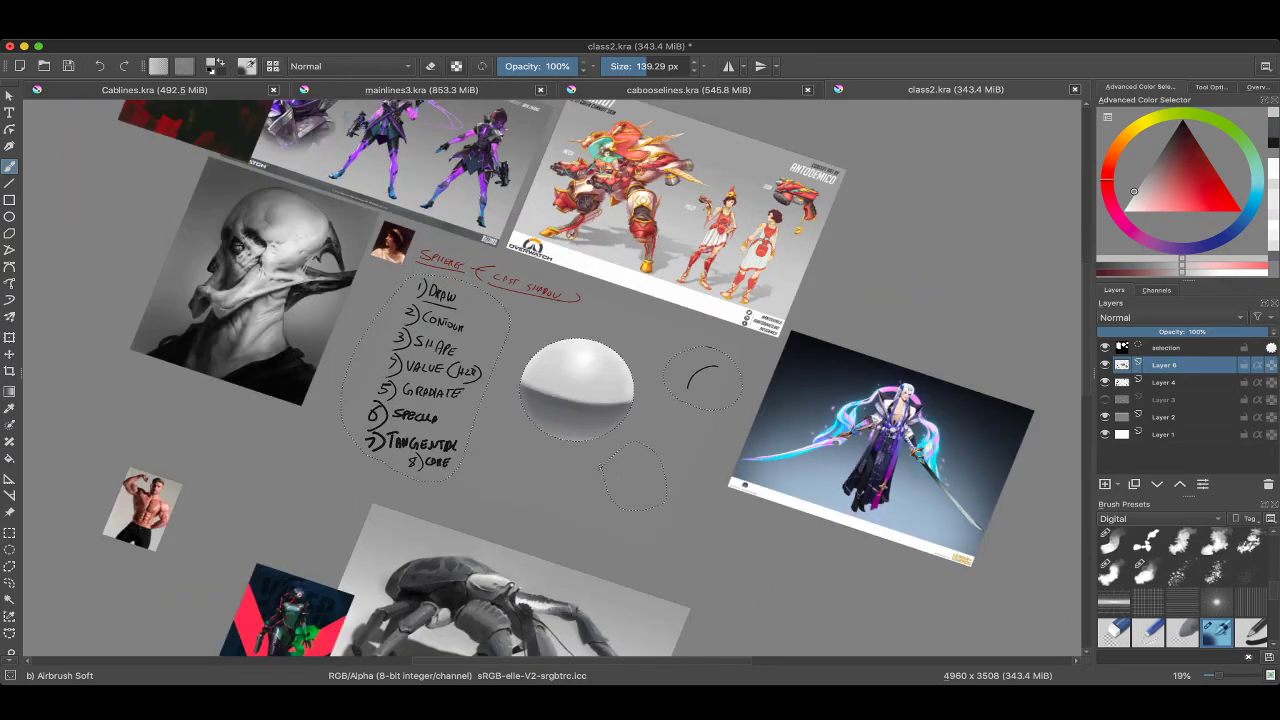
{"action": "key", "text": "6"}
{"action": "key", "text": "6"}
{"action": "key", "text": "6"}
{"action": "key", "text": "6"}
{"action": "key", "text": "6"}
{"action": "key", "text": "6"}
{"action": "key", "text": "6"}
{"action": "key", "text": "6"}
{"action": "key", "text": "6"}
{"action": "key", "text": "6"}
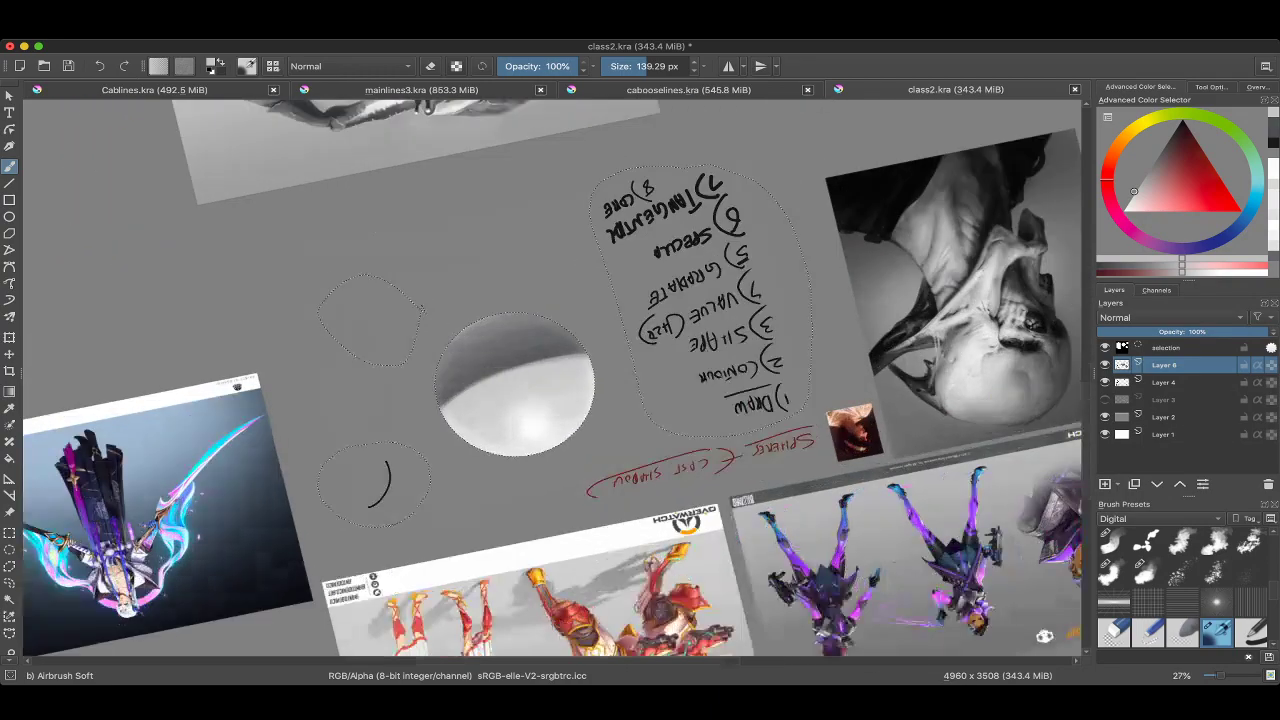
{"action": "key", "text": "plus"}
{"action": "key", "text": "4"}
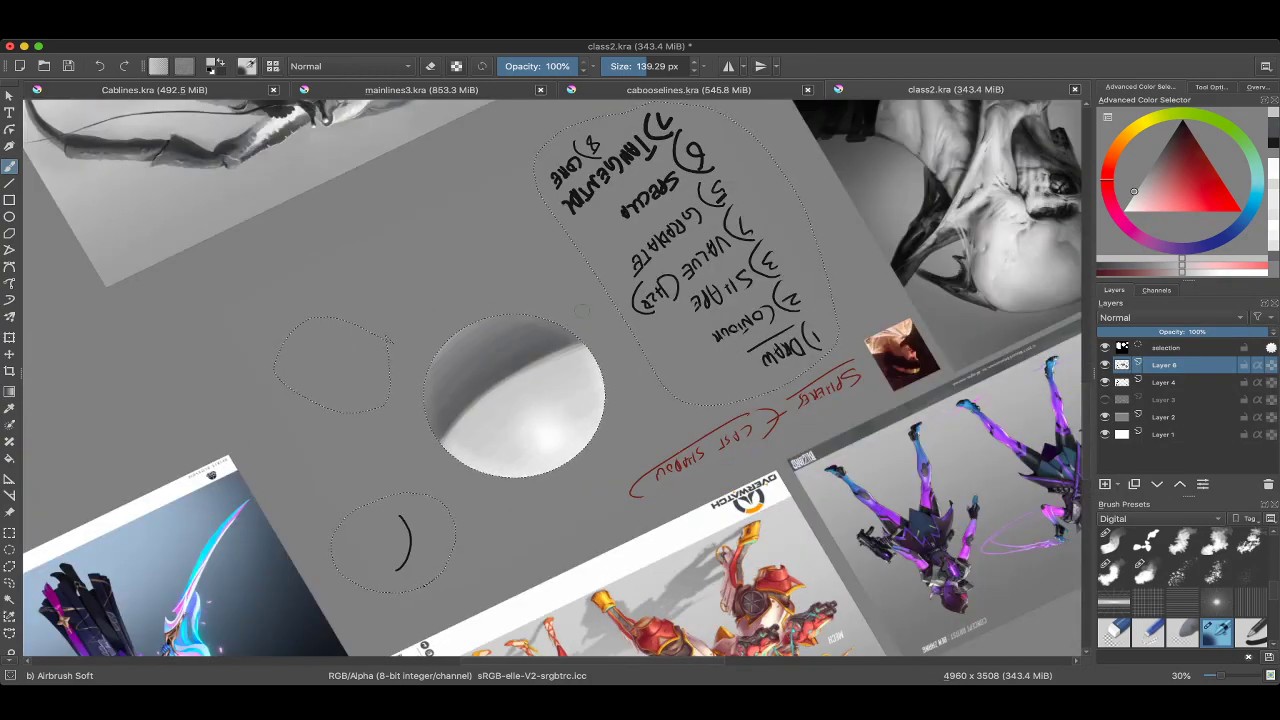
Set the airbrush to a dark blue-grey with a size of about 115 px for the sphere's shadow side.
{"action": "scroll", "coordinate": [583, 311], "scroll_direction": "down", "scroll_amount": 3}
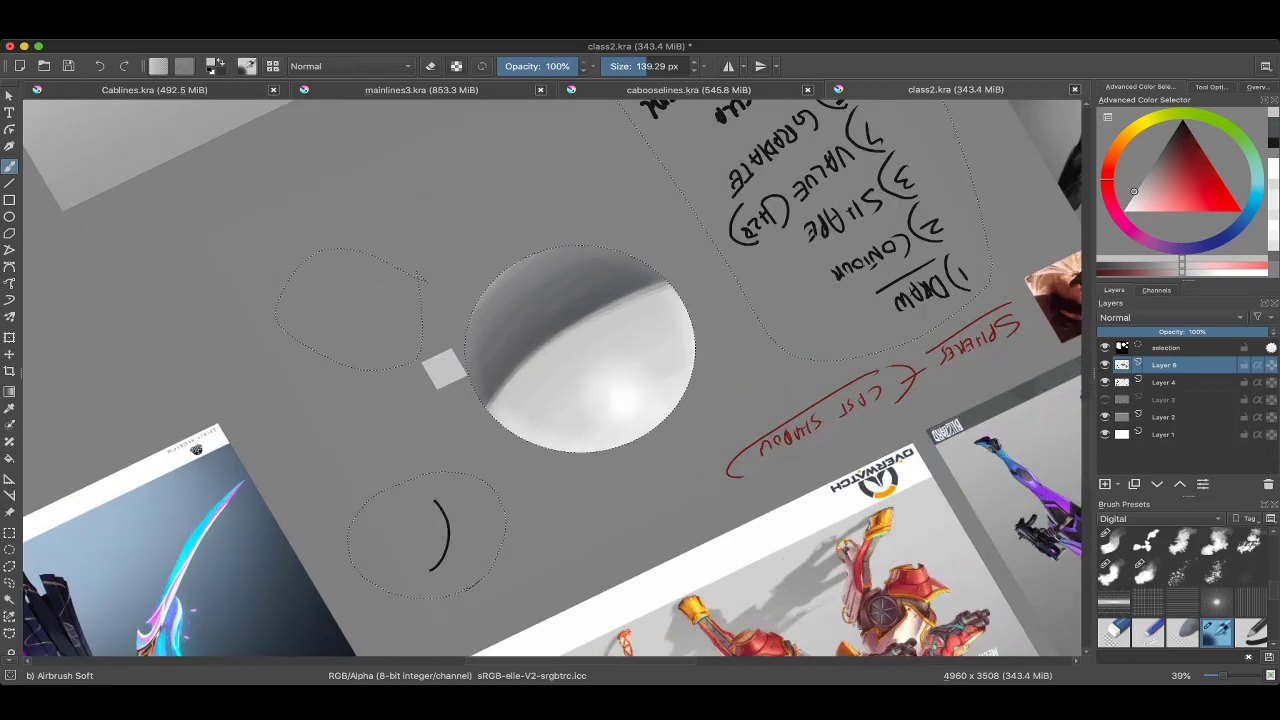
{"action": "key", "text": "k"}
{"action": "key", "text": "bracketleft"}
{"action": "key", "text": "bracketleft"}
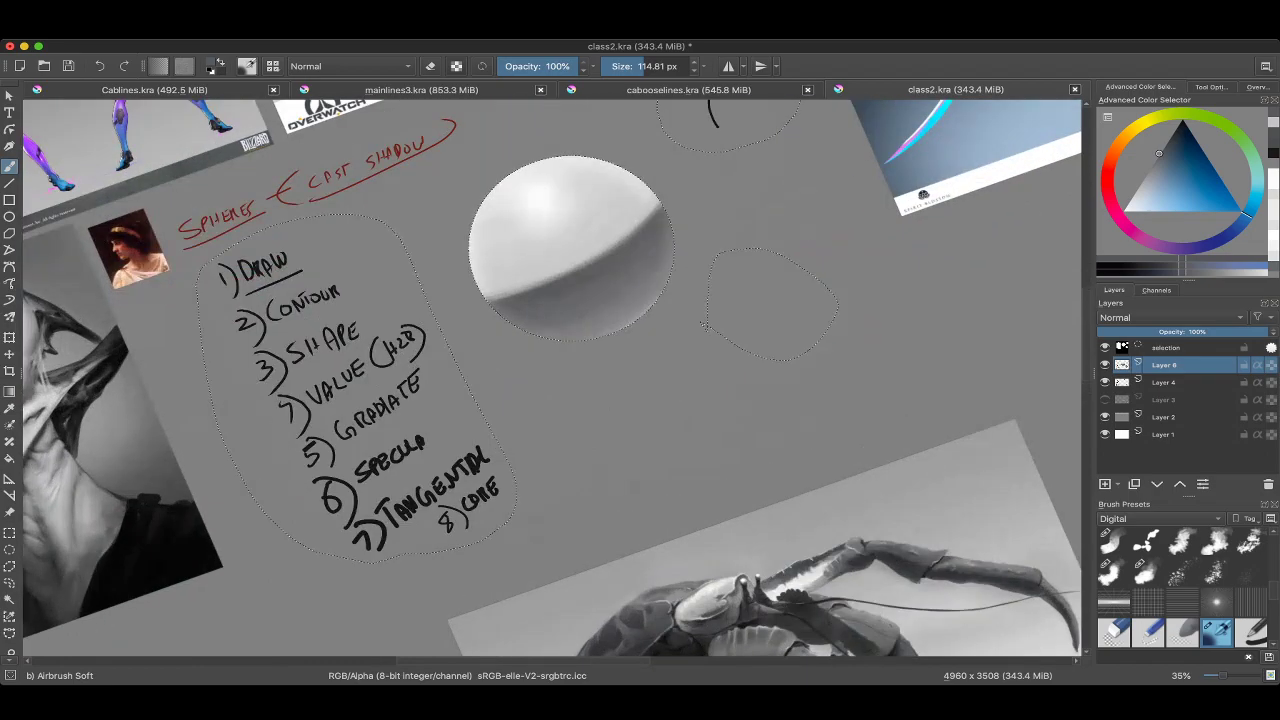
Extend the selection around the stage list with an empty area beside it, and switch to the Basic ink preset.
{"action": "mouse_move", "coordinate": [533, 380]}
{"action": "left_mouse_down"}
{"action": "mouse_move", "coordinate": [590, 408]}
{"action": "mouse_move", "coordinate": [566, 388]}
{"action": "left_mouse_up"}
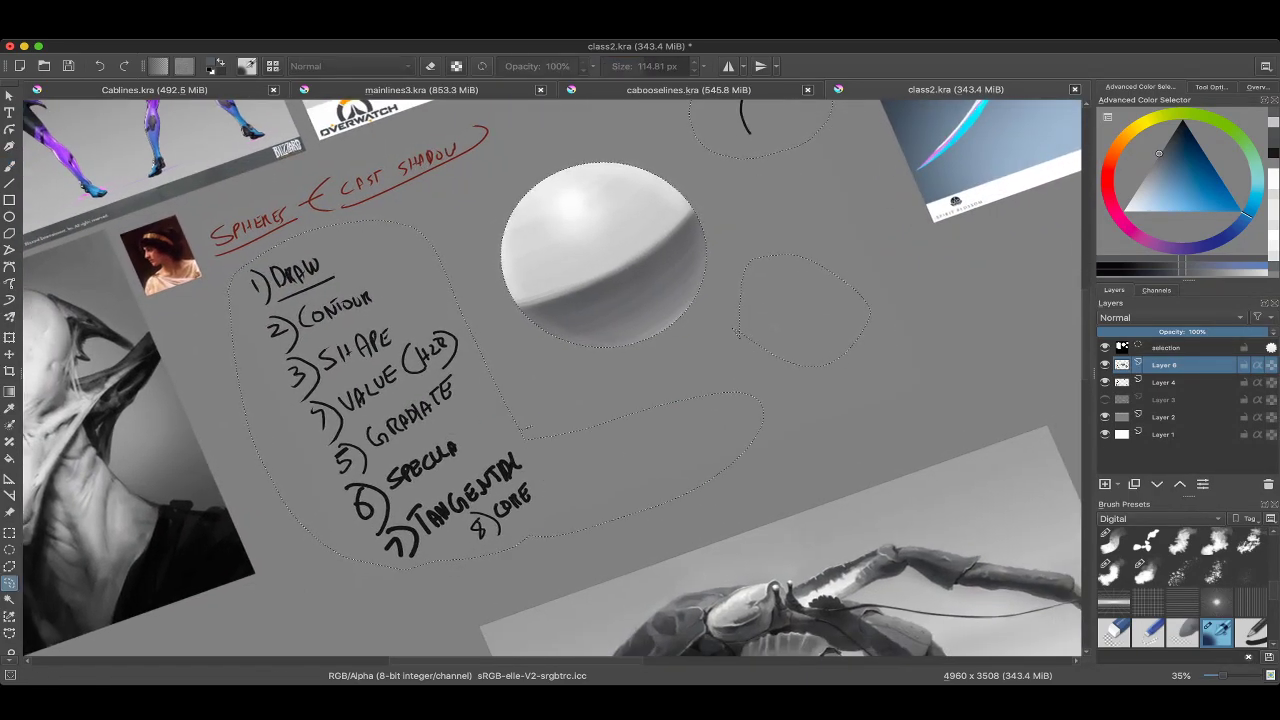
{"action": "right_click", "coordinate": [493, 400]}
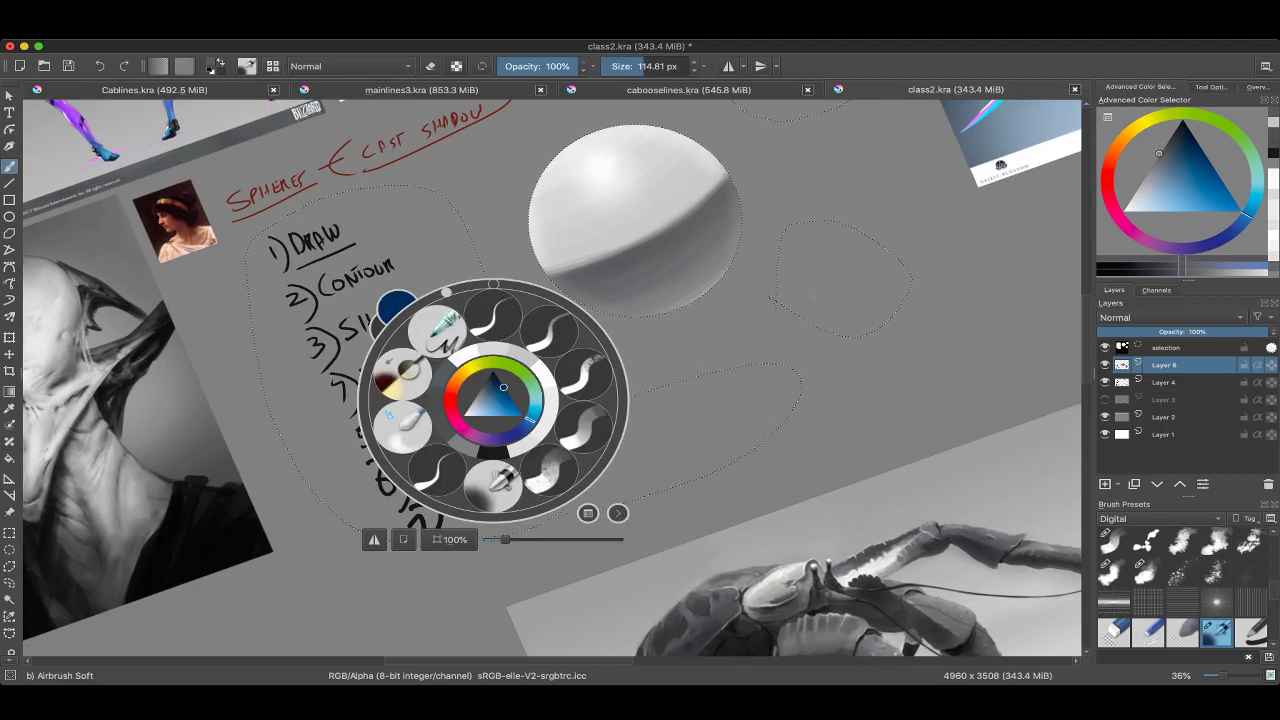
{"action": "left_click", "coordinate": [550, 470]}
{"action": "scroll", "coordinate": [550, 470], "scroll_direction": "up", "scroll_amount": 2}
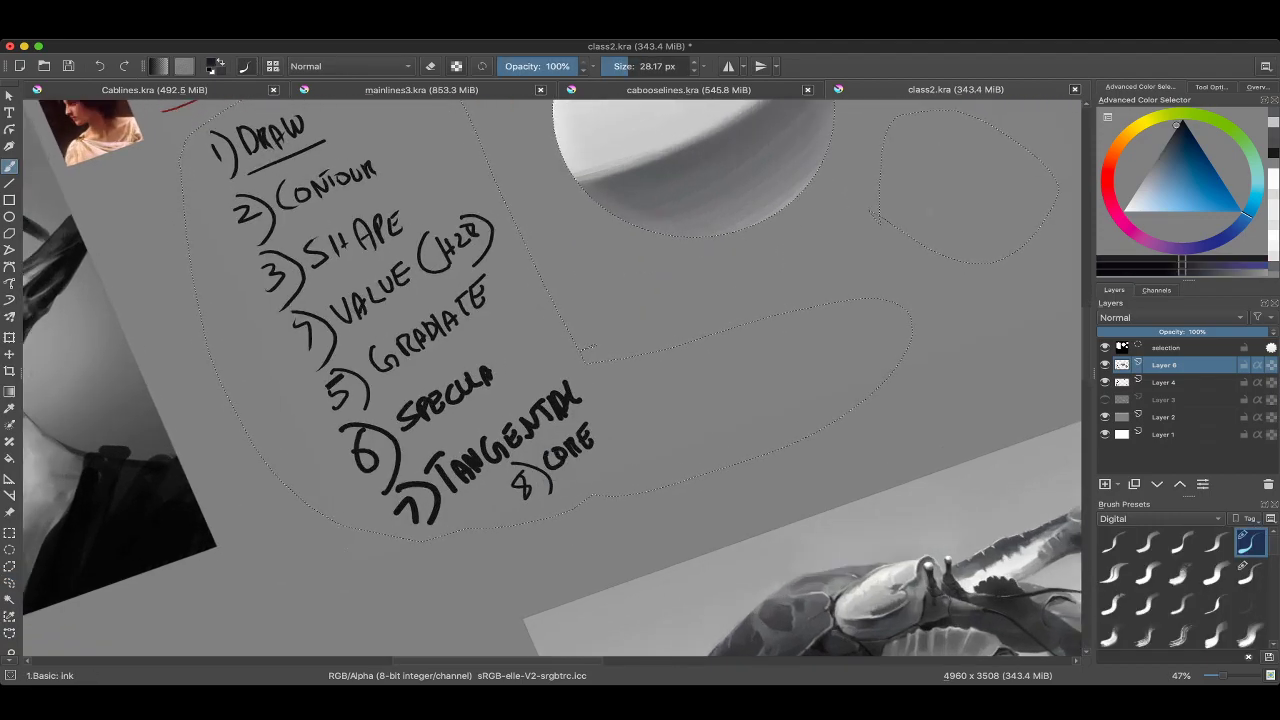
Write "9) CAST SHADOW" in black beside Core in the newly selected area, with an ink brush of about 19 px.
{"action": "left_click_drag", "start_coordinate": [600, 400], "coordinate": [620, 472]}
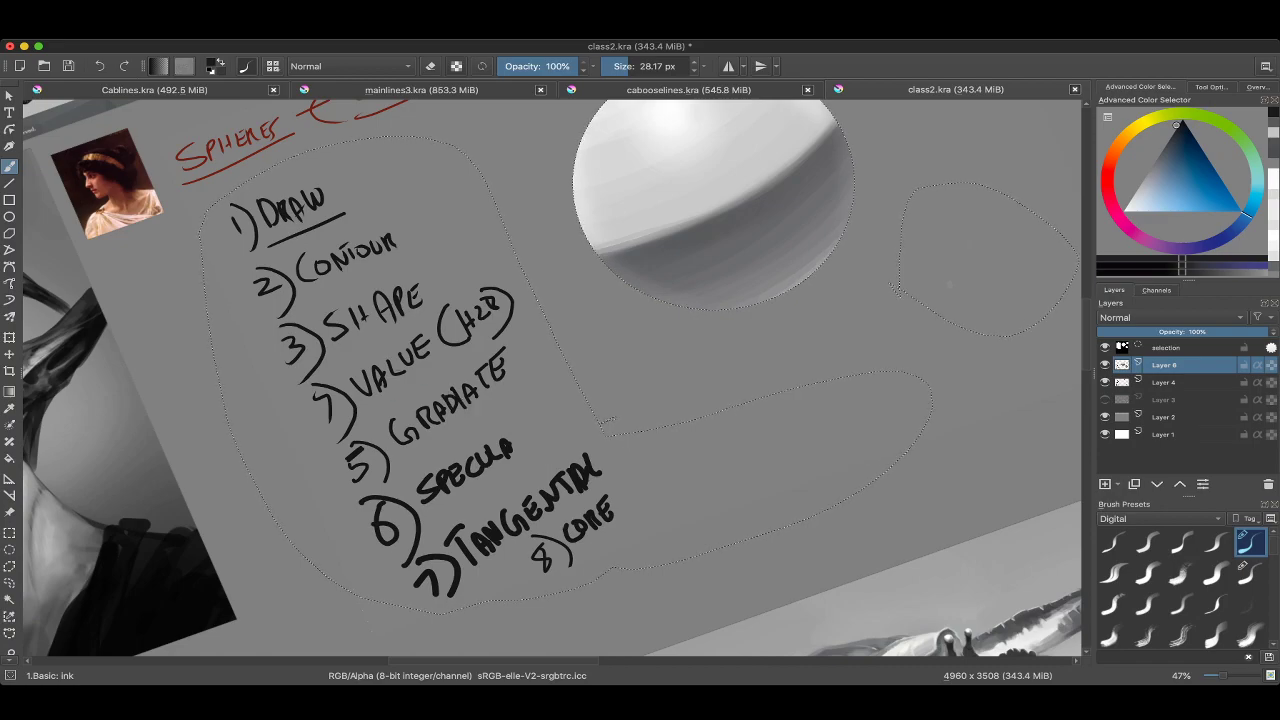
{"action": "left_click_drag", "start_coordinate": [440, 384], "coordinate": [410, 265]}
{"action": "left_click_drag", "start_coordinate": [660, 443], "coordinate": [575, 353]}
{"action": "key", "text": "ctrl+z"}
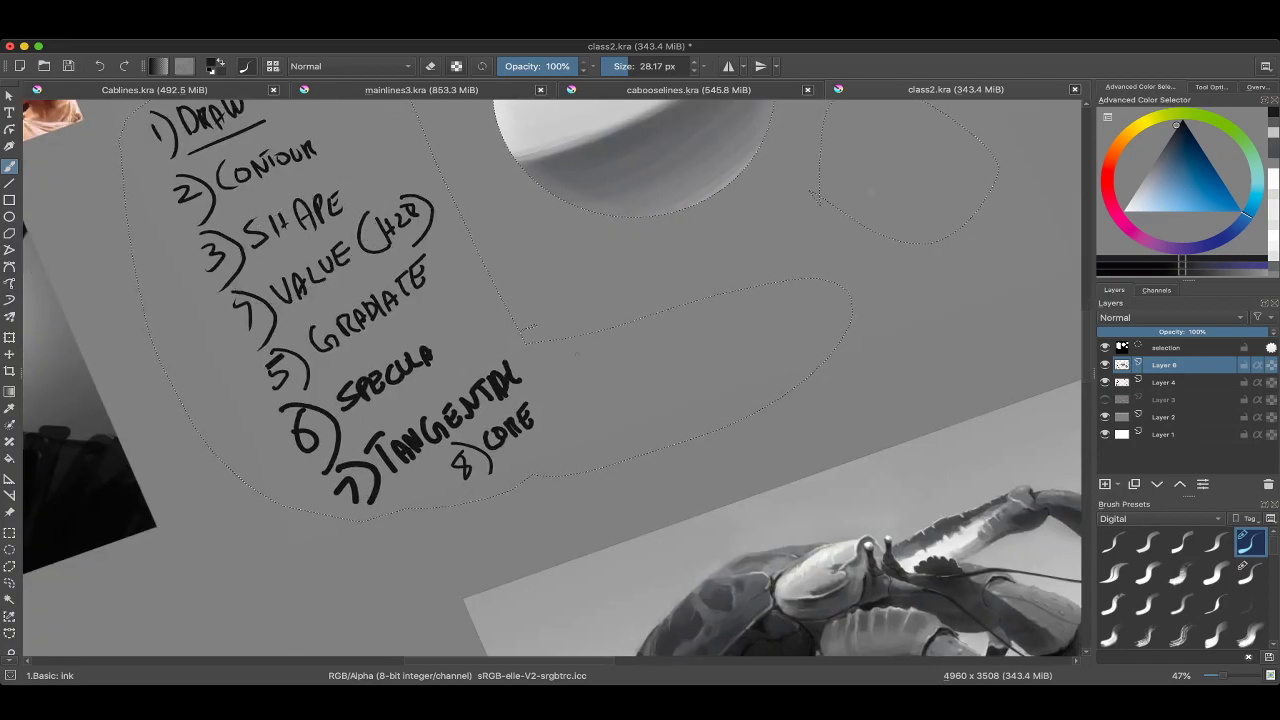
{"action": "scroll", "coordinate": [576, 353], "scroll_direction": "up", "scroll_amount": 1}
{"action": "key", "text": "bracketleft"}
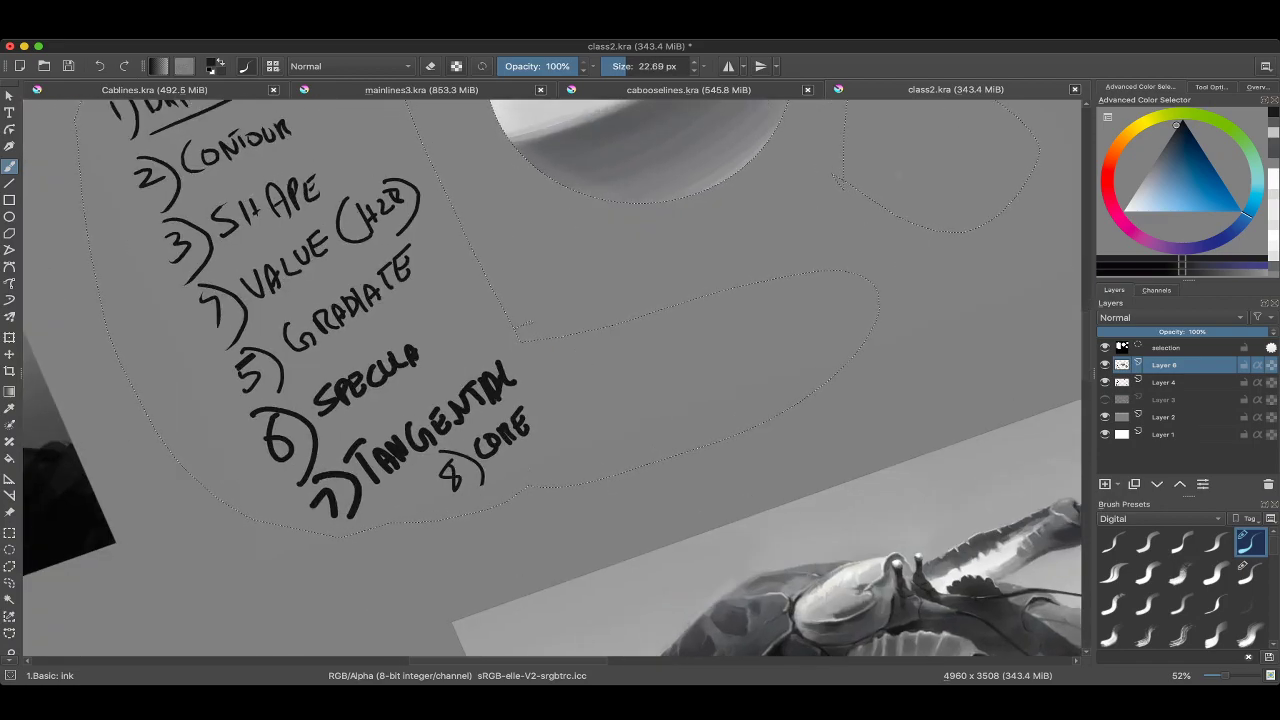
{"action": "key", "text": "bracketleft"}
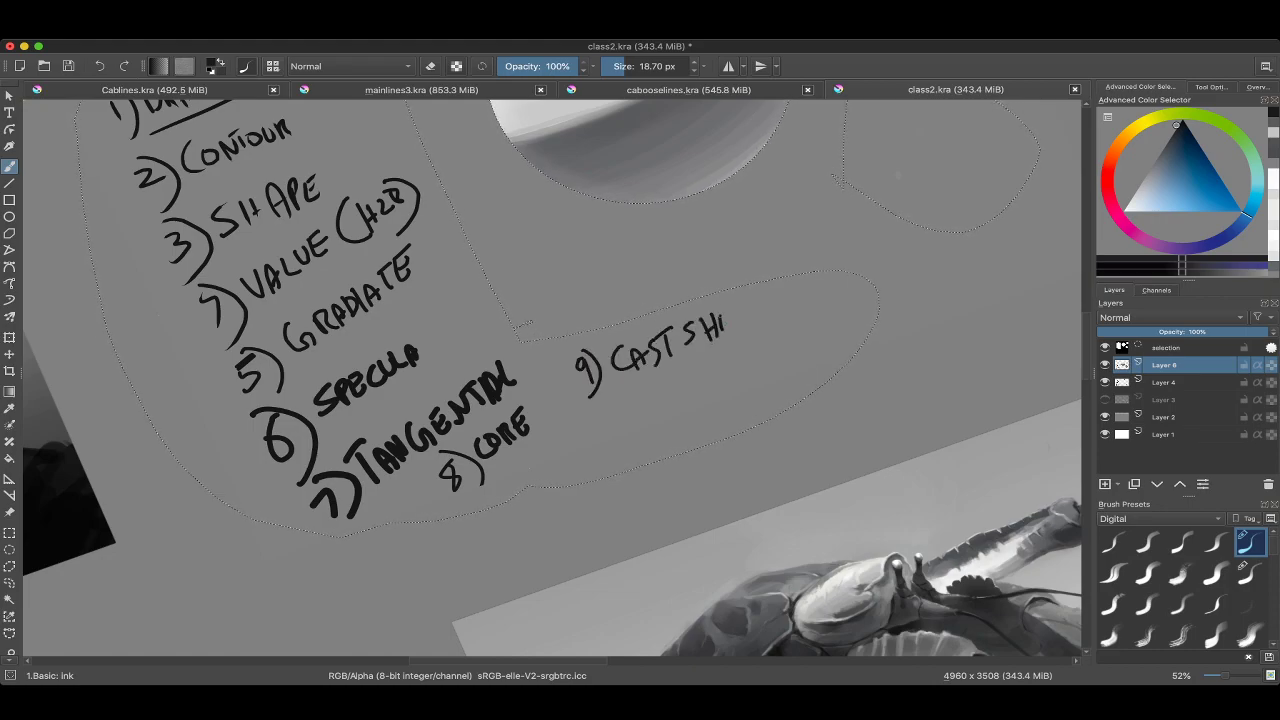
Examine the cast shadows in the hermit crab painting, the League of Legends swordsman and the Overwatch Chariot concept art.
{"action": "scroll", "coordinate": [548, 323], "scroll_direction": "down", "scroll_amount": 5}
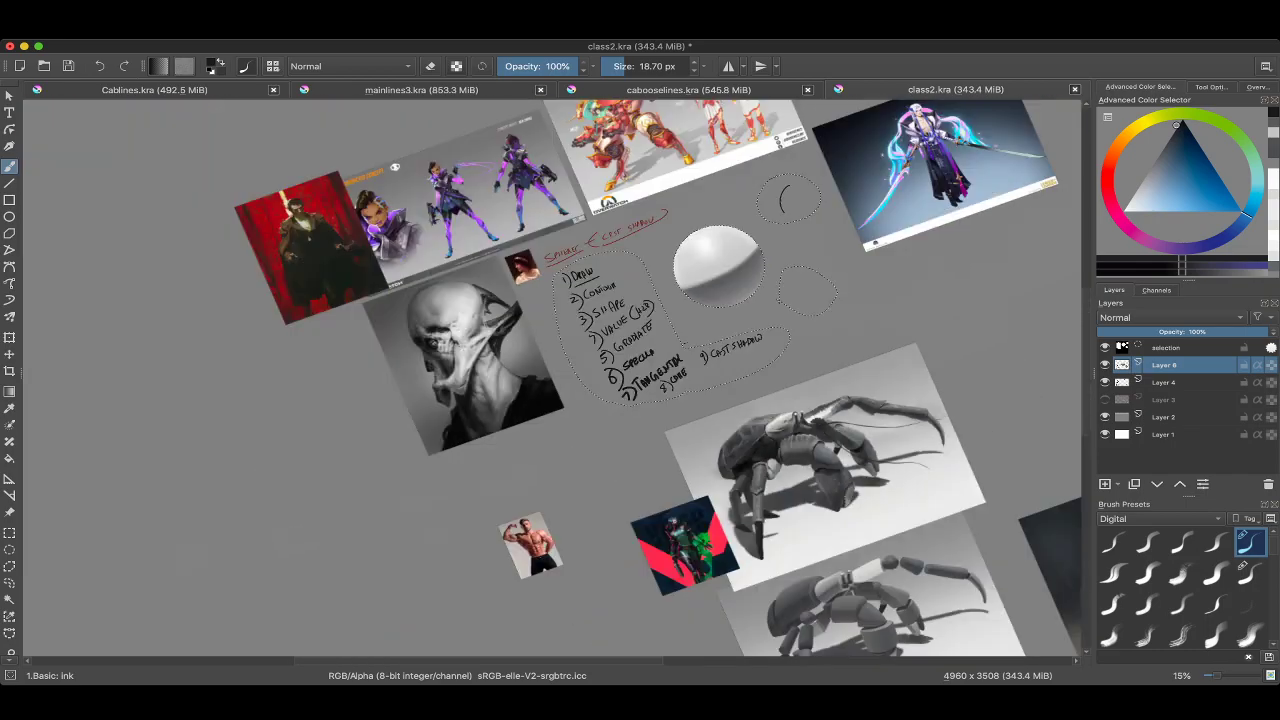
{"action": "left_click_drag", "start_coordinate": [548, 323], "coordinate": [570, 373]}
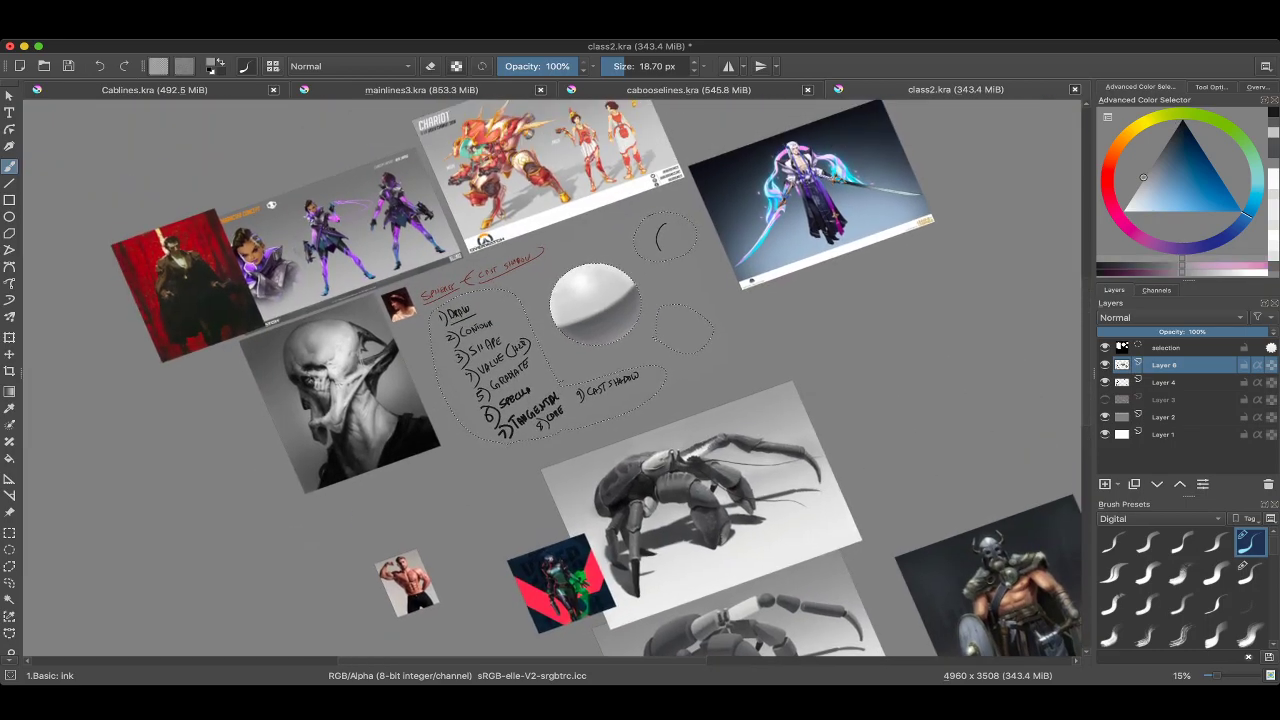
{"action": "scroll", "coordinate": [745, 560], "scroll_direction": "up", "scroll_amount": 4}
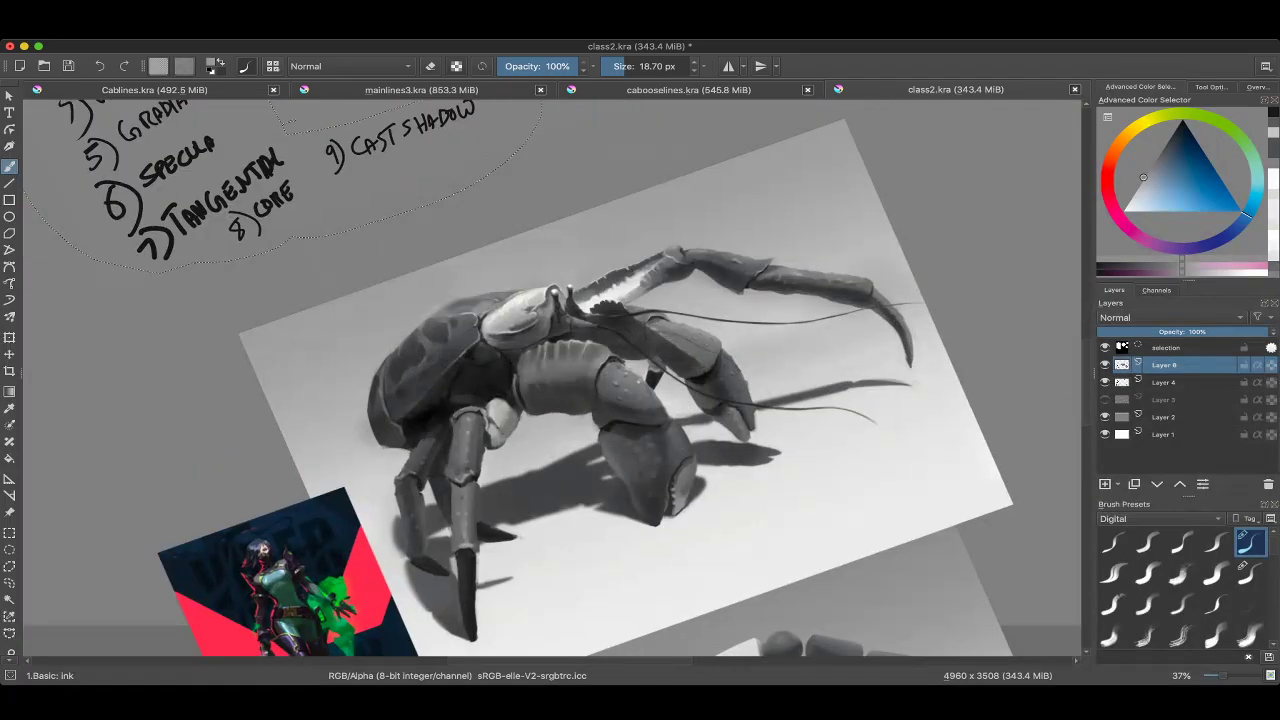
{"action": "scroll", "coordinate": [725, 327], "scroll_direction": "down", "scroll_amount": 3}
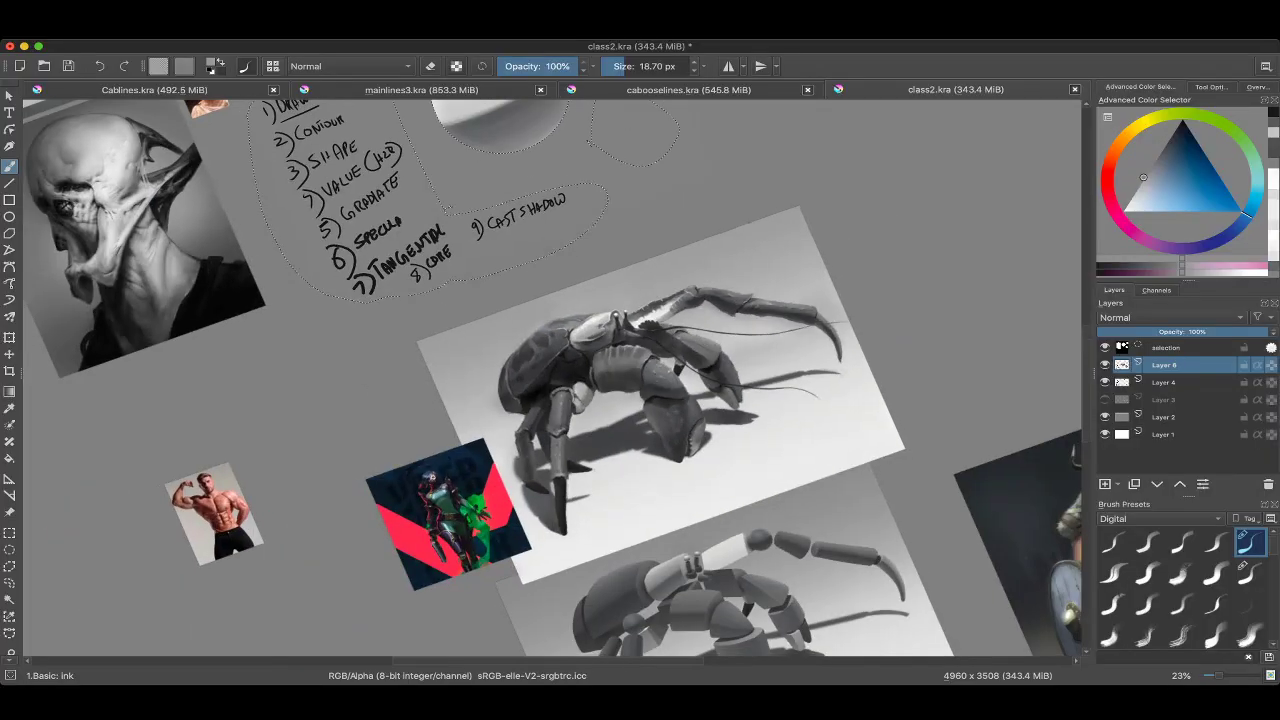
{"action": "left_click_drag", "start_coordinate": [560, 330], "coordinate": [390, 650]}
{"action": "scroll", "coordinate": [770, 457], "scroll_direction": "up", "scroll_amount": 5}
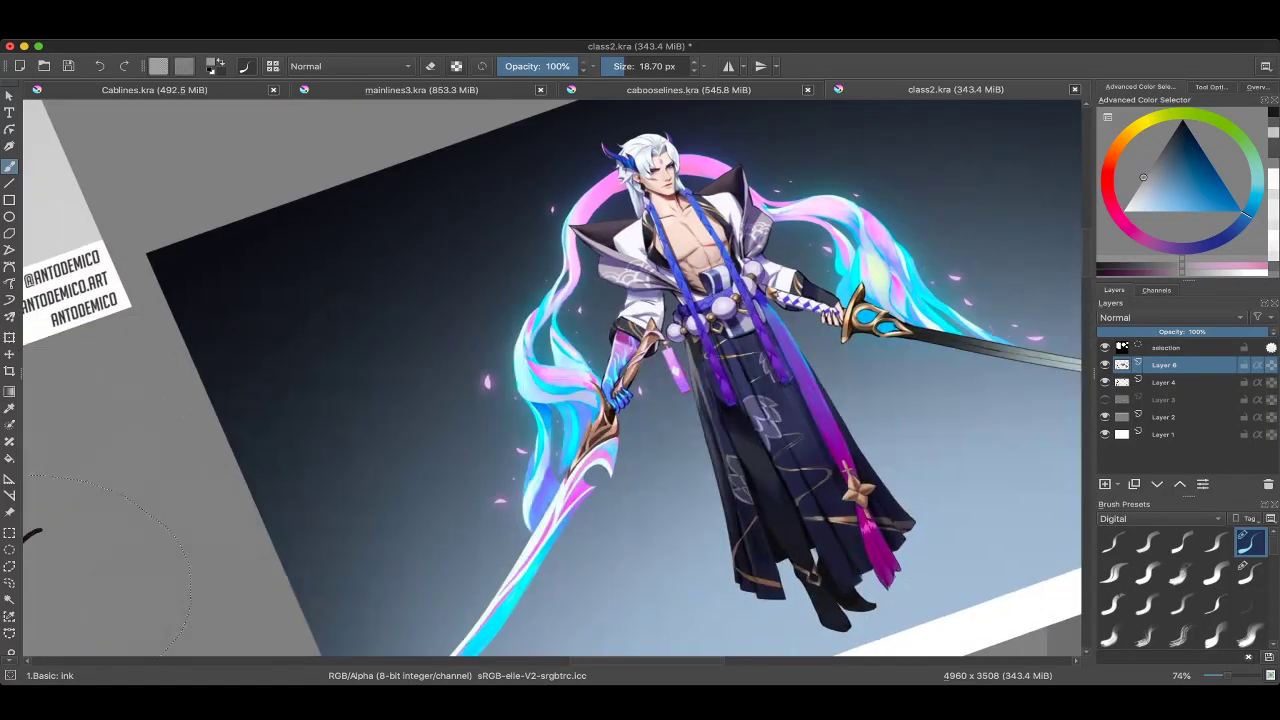
{"action": "scroll", "coordinate": [550, 380], "scroll_direction": "down", "scroll_amount": 3}
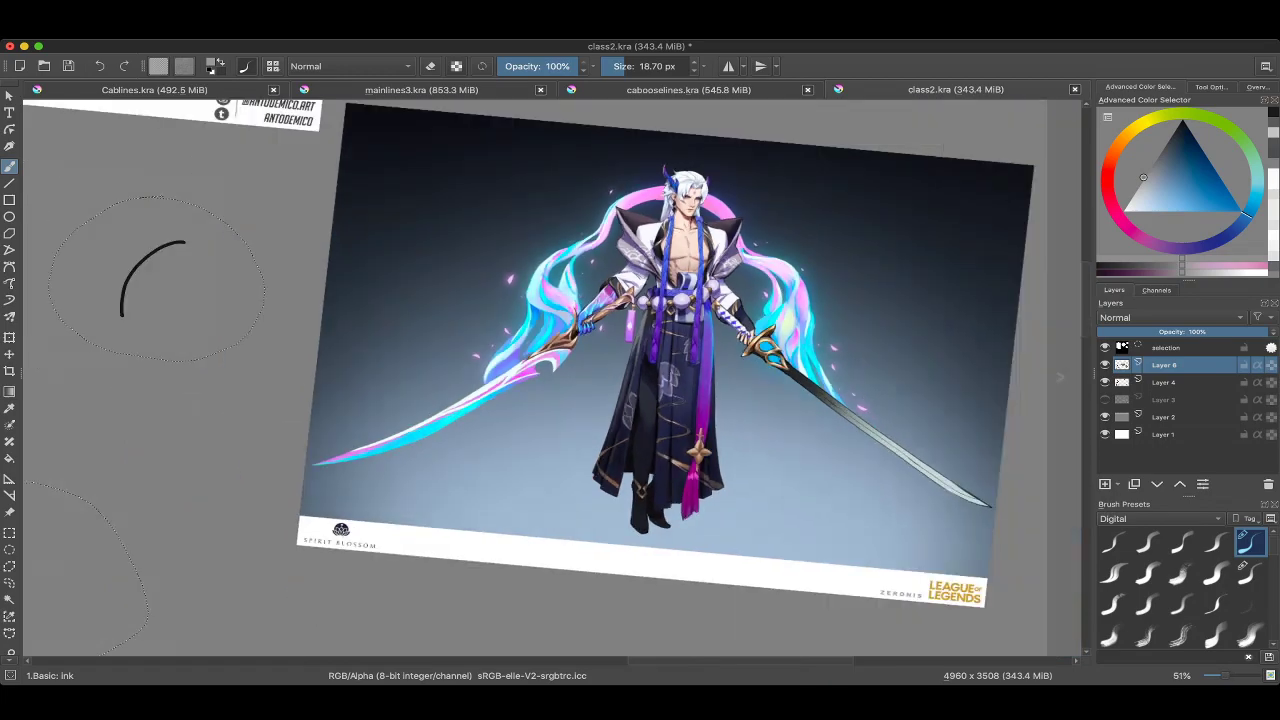
{"action": "left_click_drag", "start_coordinate": [660, 380], "coordinate": [570, 260]}
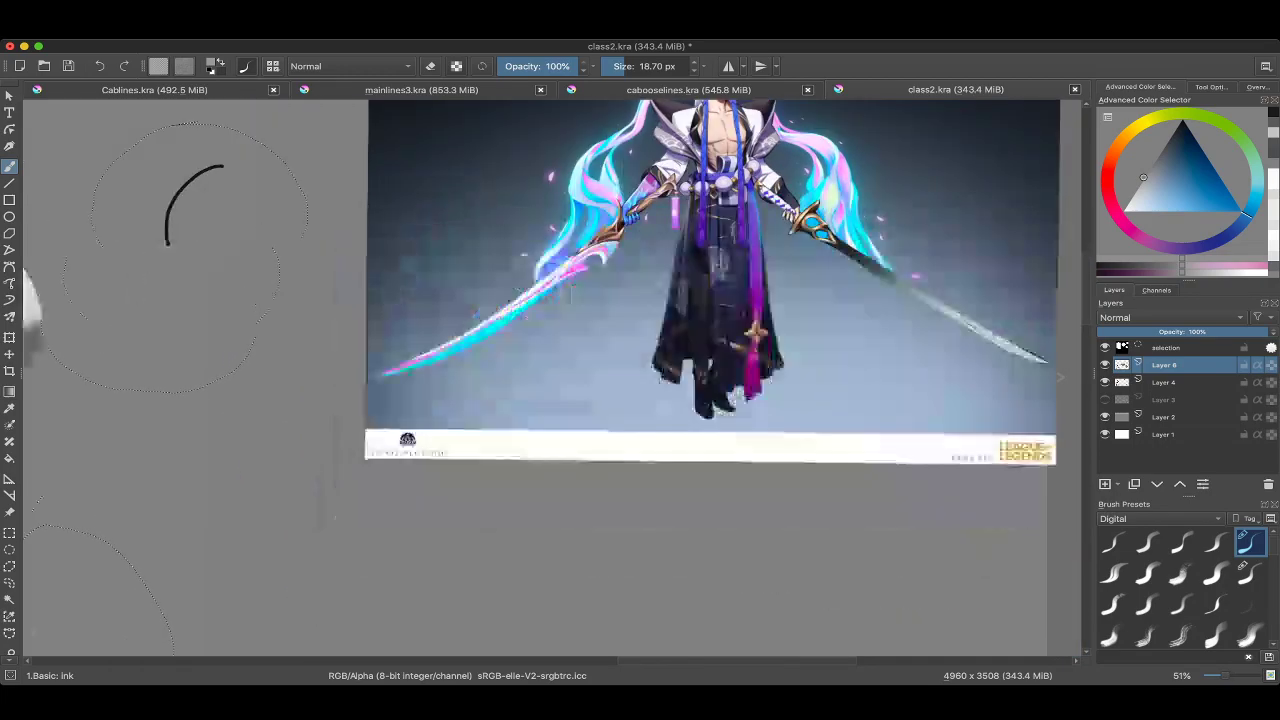
{"action": "scroll", "coordinate": [640, 380], "scroll_direction": "up", "scroll_amount": 4}
{"action": "left_click_drag", "start_coordinate": [640, 300], "coordinate": [575, 430]}
{"action": "scroll", "coordinate": [550, 380], "scroll_direction": "down", "scroll_amount": 5}
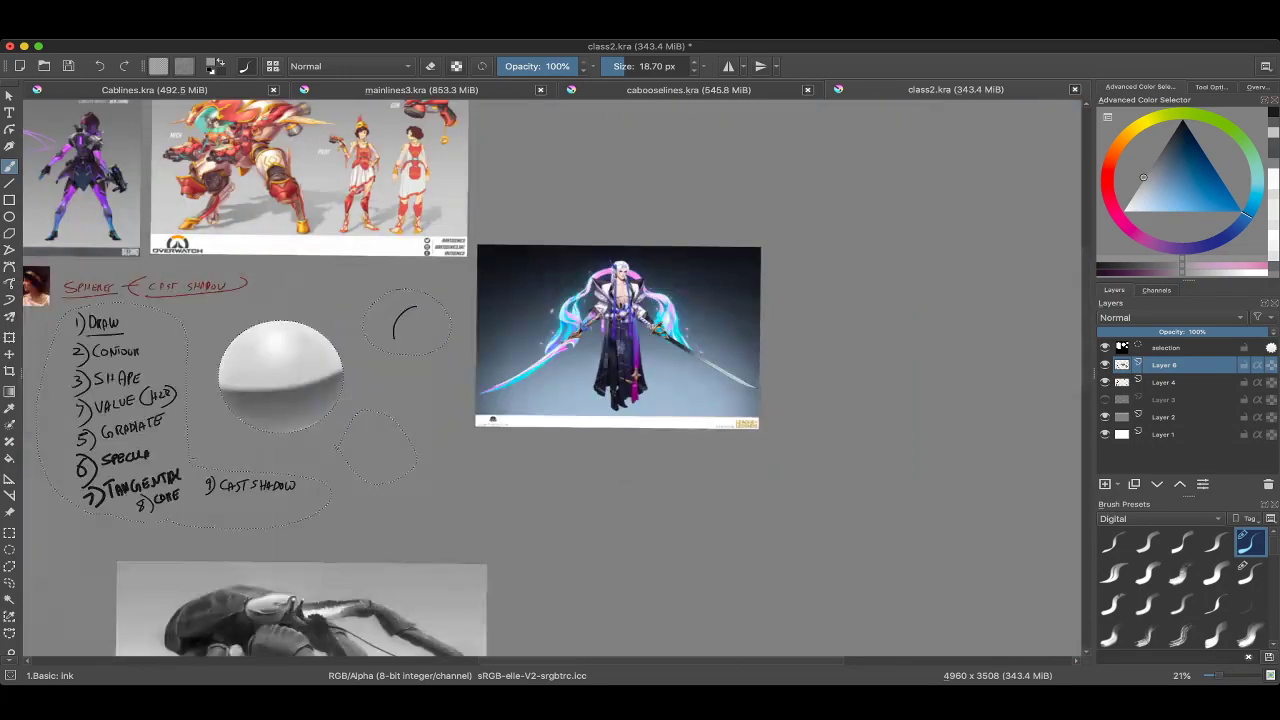
{"action": "left_click_drag", "start_coordinate": [550, 330], "coordinate": [850, 570]}
{"action": "scroll", "coordinate": [550, 380], "scroll_direction": "up", "scroll_amount": 4}
{"action": "left_click_drag", "start_coordinate": [600, 300], "coordinate": [550, 360]}
{"action": "scroll", "coordinate": [550, 380], "scroll_direction": "down", "scroll_amount": 2}
{"action": "scroll", "coordinate": [550, 380], "scroll_direction": "up", "scroll_amount": 3}
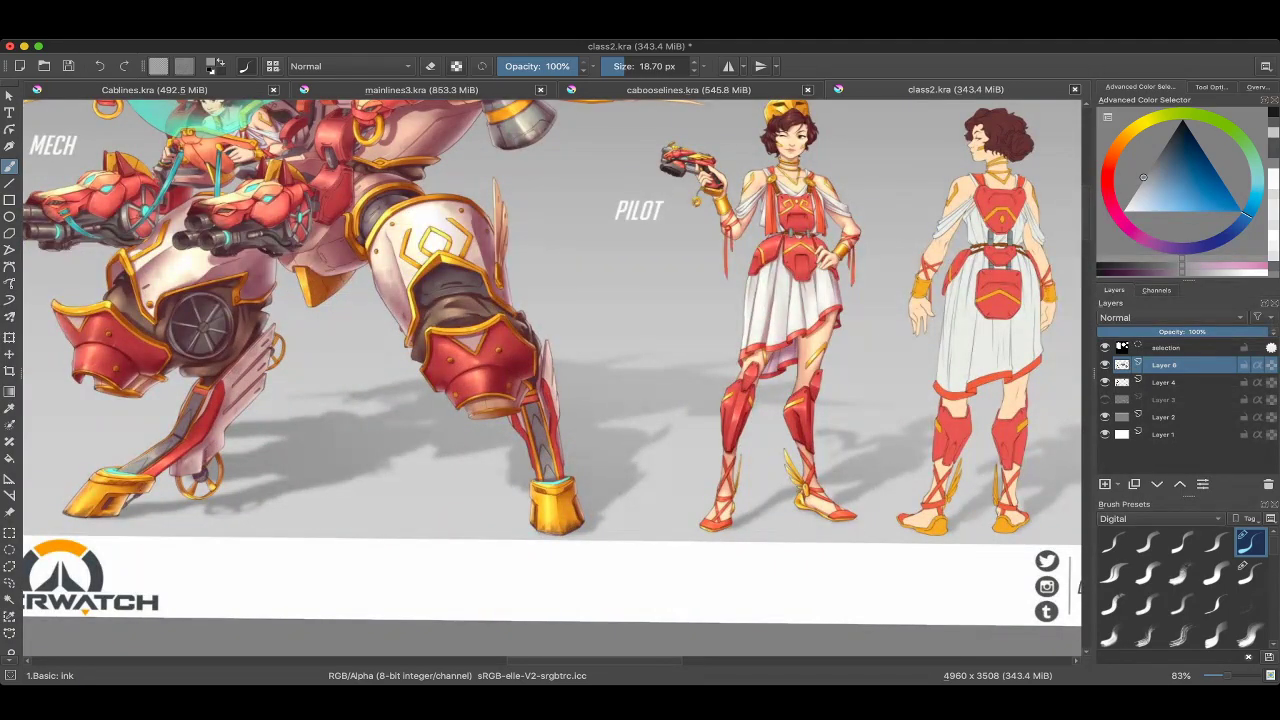
{"action": "scroll", "coordinate": [550, 380], "scroll_direction": "down", "scroll_amount": 4}
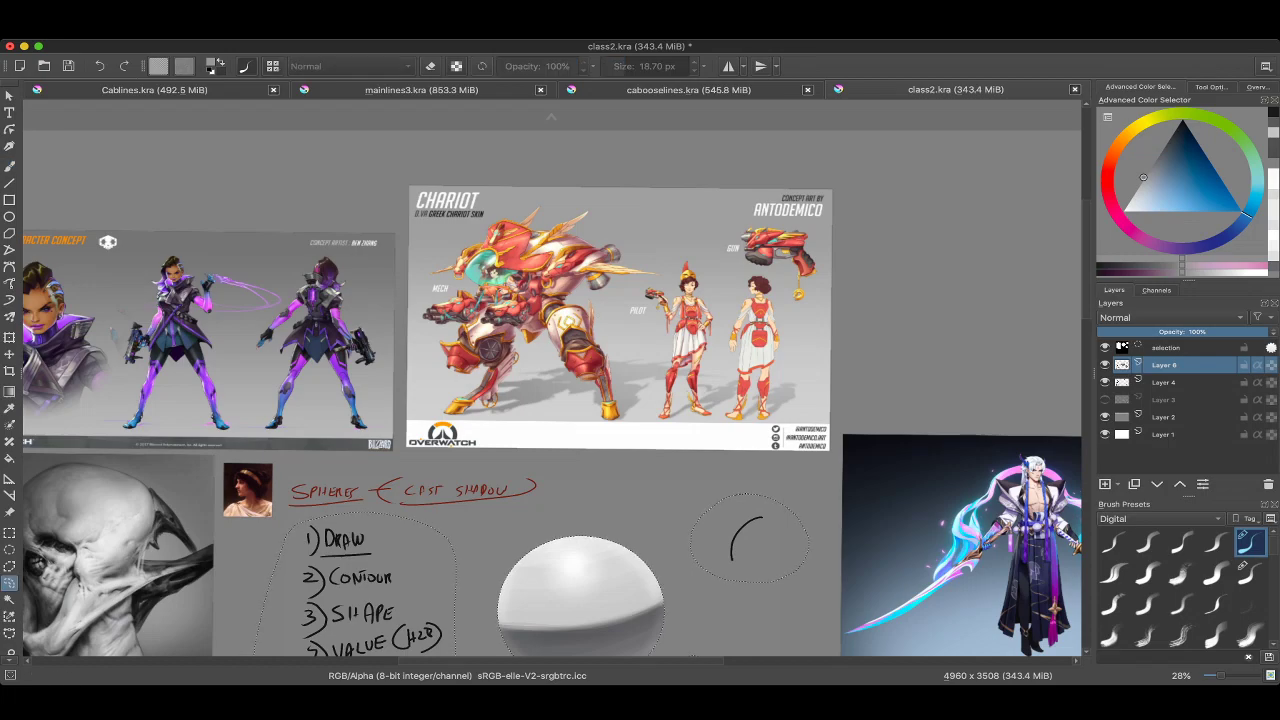
Clear the current selection and lasso a flat, slanted ellipse across the sphere's lower edge for its cast shadow.
{"action": "left_click_drag", "start_coordinate": [550, 380], "coordinate": [333, 240]}
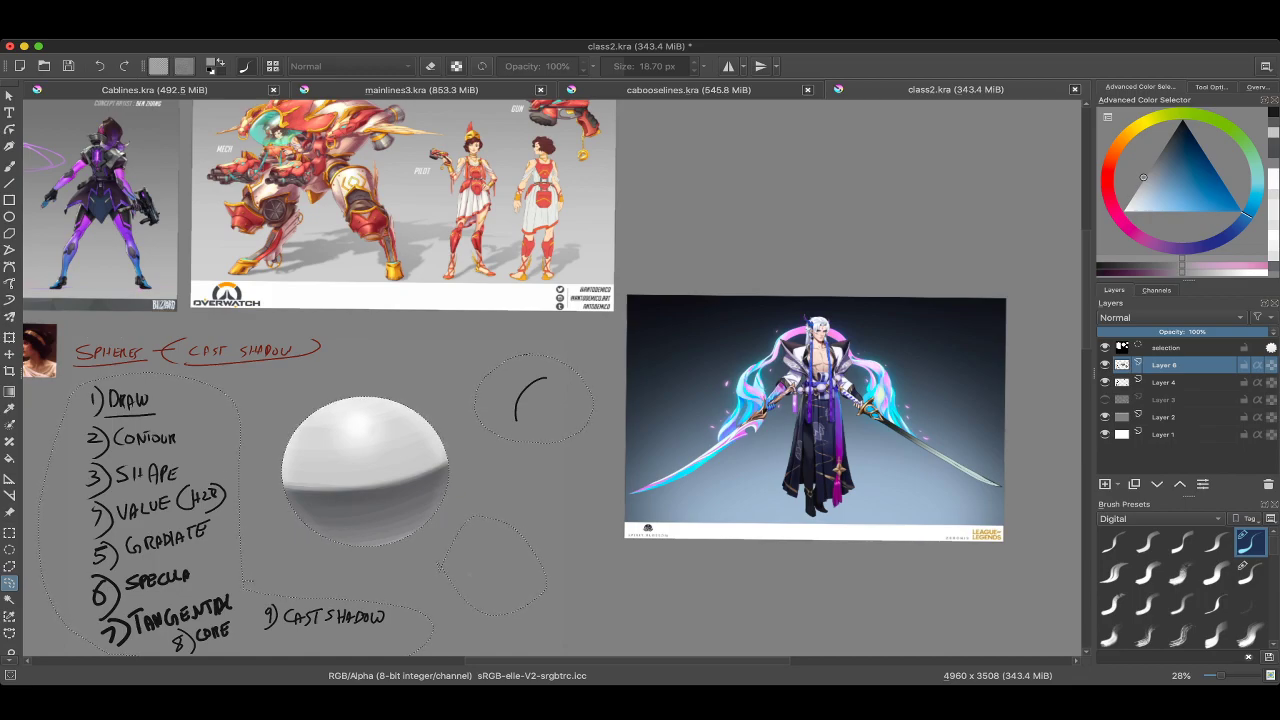
{"action": "scroll", "coordinate": [550, 380], "scroll_direction": "down", "scroll_amount": 3}
{"action": "left_click_drag", "start_coordinate": [550, 380], "coordinate": [232, 458]}
{"action": "scroll", "coordinate": [232, 458], "scroll_direction": "up", "scroll_amount": 6}
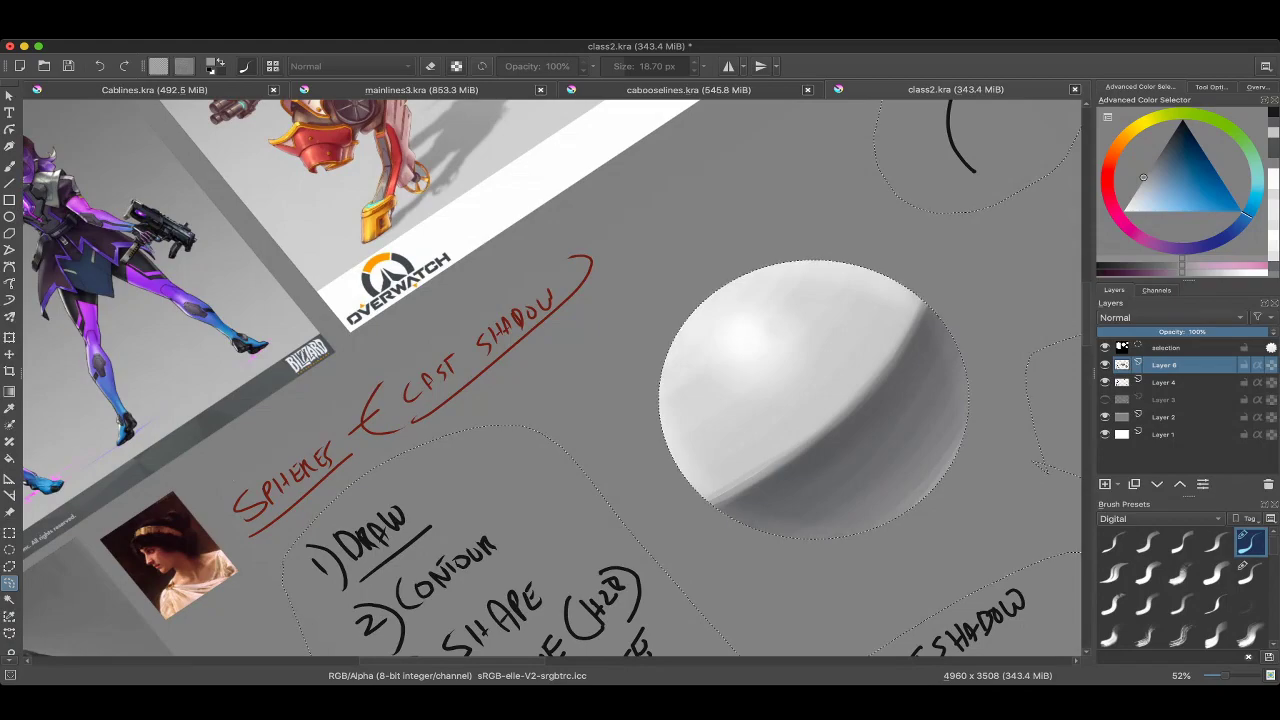
{"action": "scroll", "coordinate": [550, 380], "scroll_direction": "down", "scroll_amount": 2}
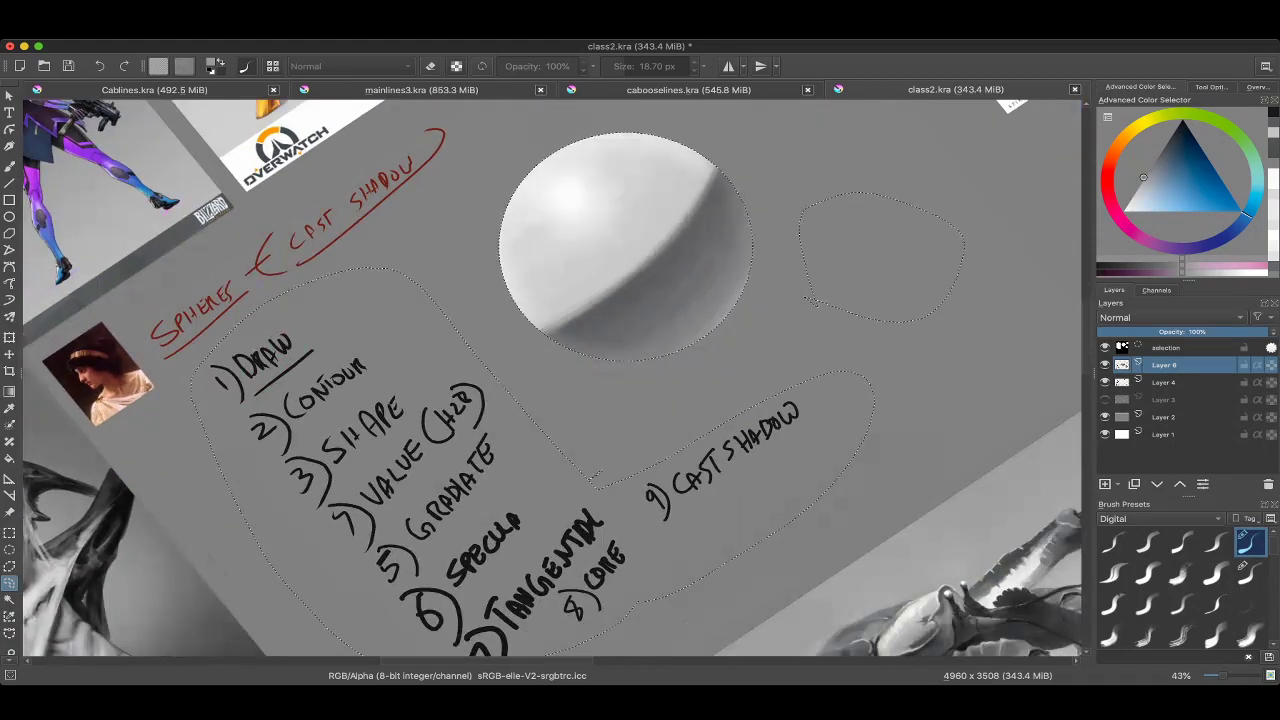
{"action": "key", "text": "ctrl+shift+a"}
{"action": "key", "text": "ctrl+shift+d"}
{"action": "left_click_drag", "start_coordinate": [550, 380], "coordinate": [473, 407]}
{"action": "key", "text": "ctrl+shift+a"}
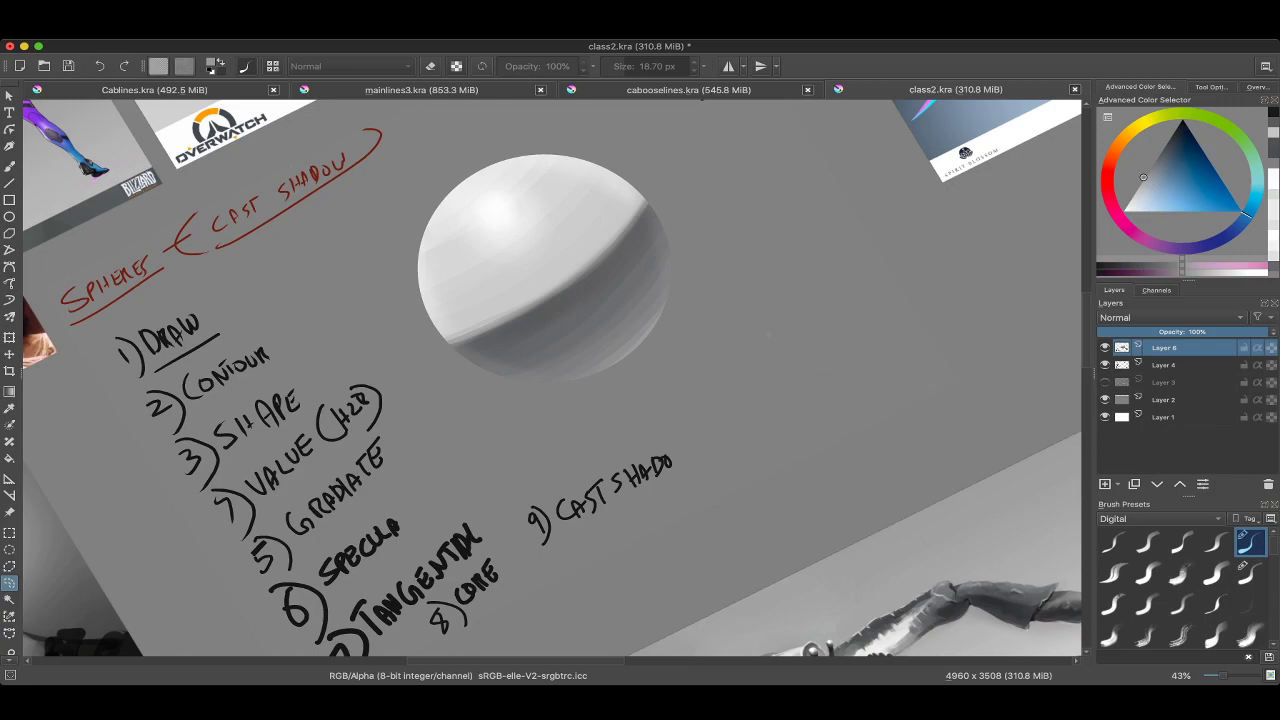
{"action": "mouse_move", "coordinate": [473, 407]}
{"action": "left_mouse_down"}
{"action": "mouse_move", "coordinate": [497, 459]}
{"action": "mouse_move", "coordinate": [461, 411]}
{"action": "mouse_move", "coordinate": [702, 292]}
{"action": "left_mouse_up"}
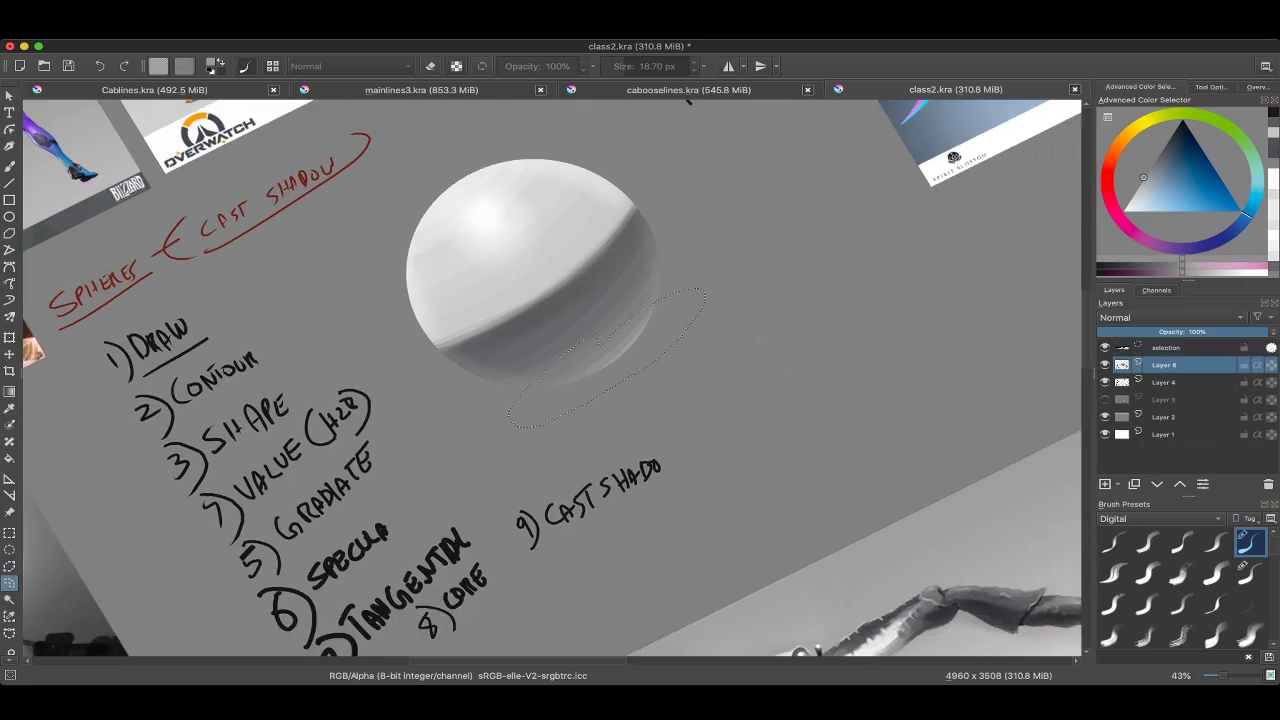
Add a new paint layer beneath Layer 4 and switch the brush to the Airbrush Soft preset.
{"action": "key", "text": "b"}
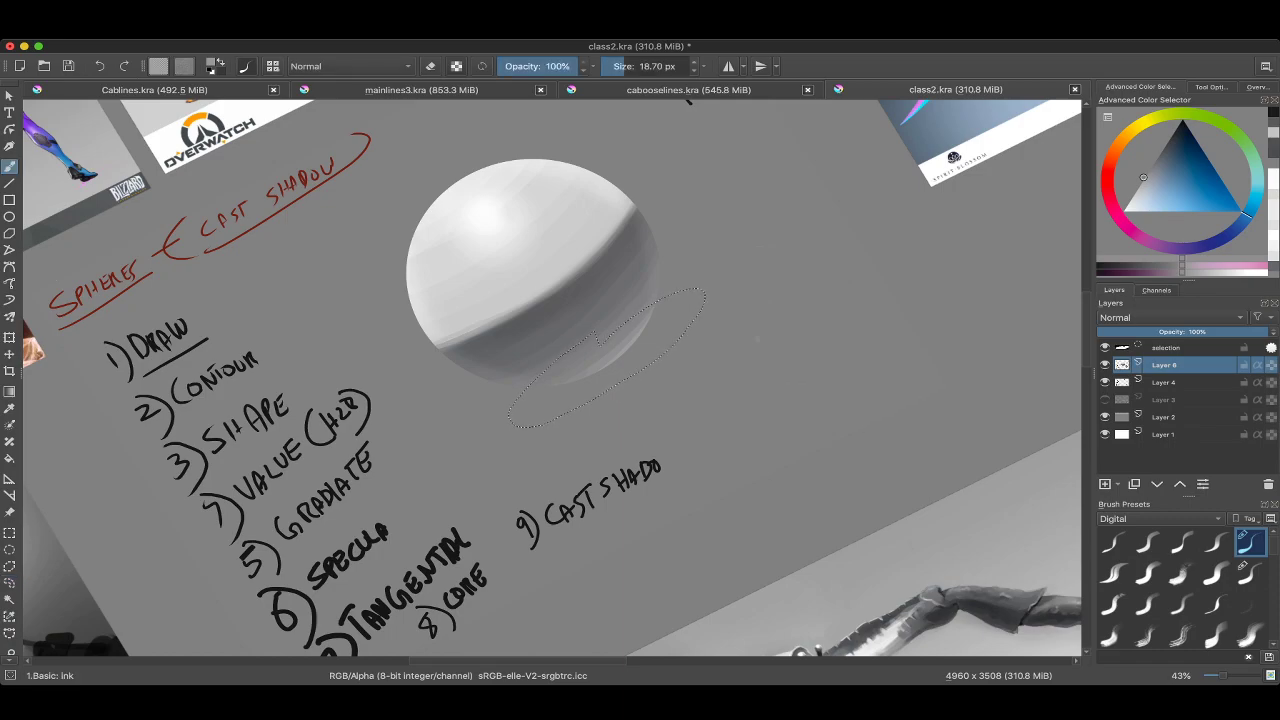
{"action": "key", "text": "Insert"}
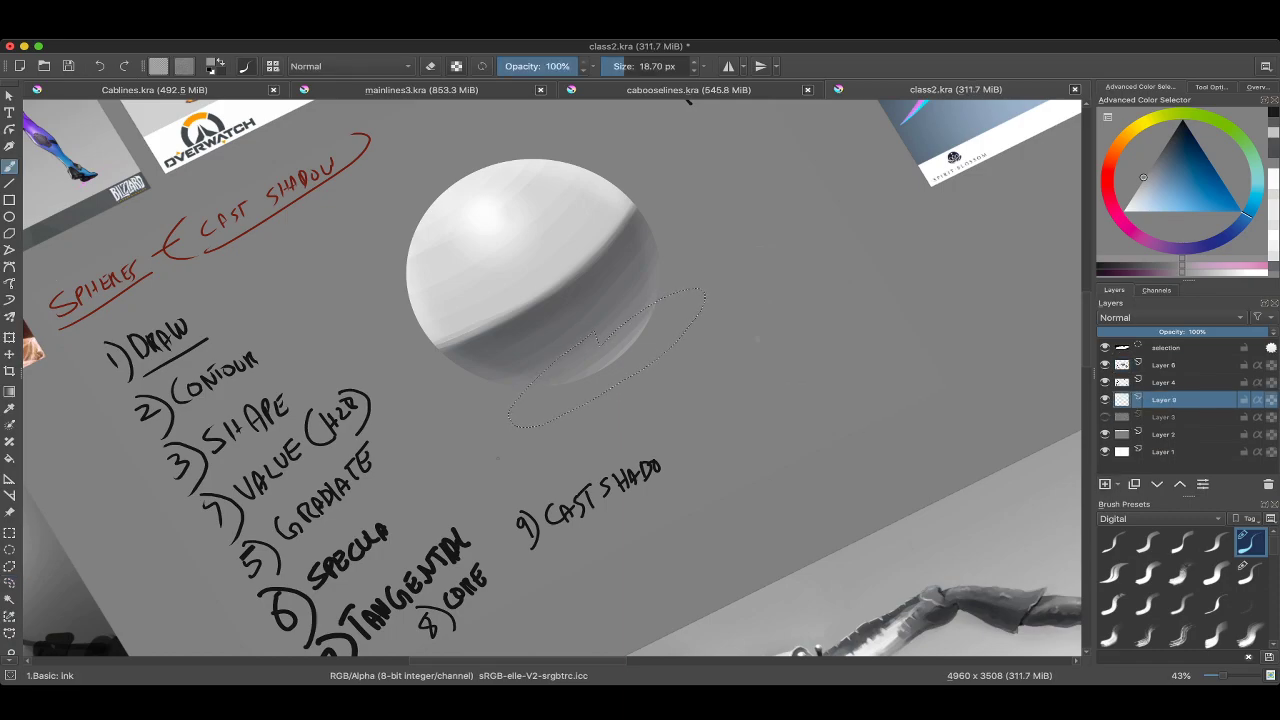
{"action": "right_click", "coordinate": [471, 451]}
{"action": "left_click", "coordinate": [440, 380]}
{"action": "scroll", "coordinate": [570, 470], "scroll_direction": "down", "scroll_amount": 3}
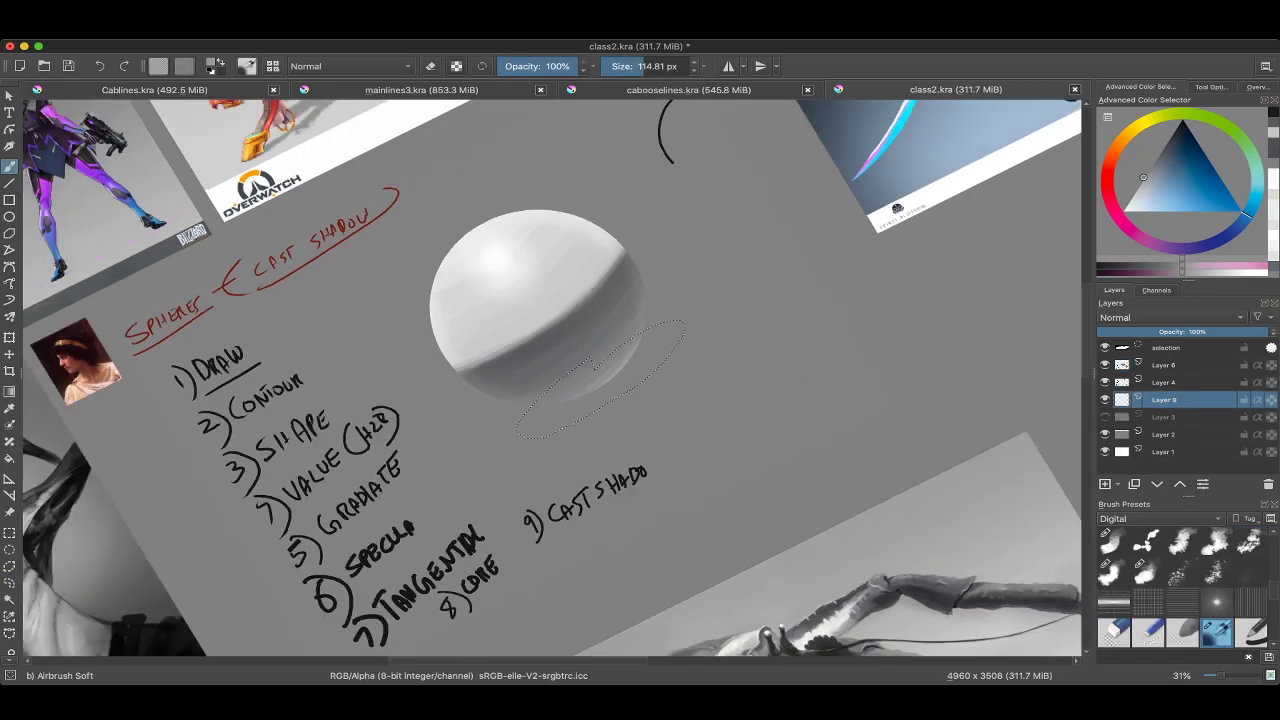
{"action": "scroll", "coordinate": [740, 320], "scroll_direction": "up", "scroll_amount": 3}
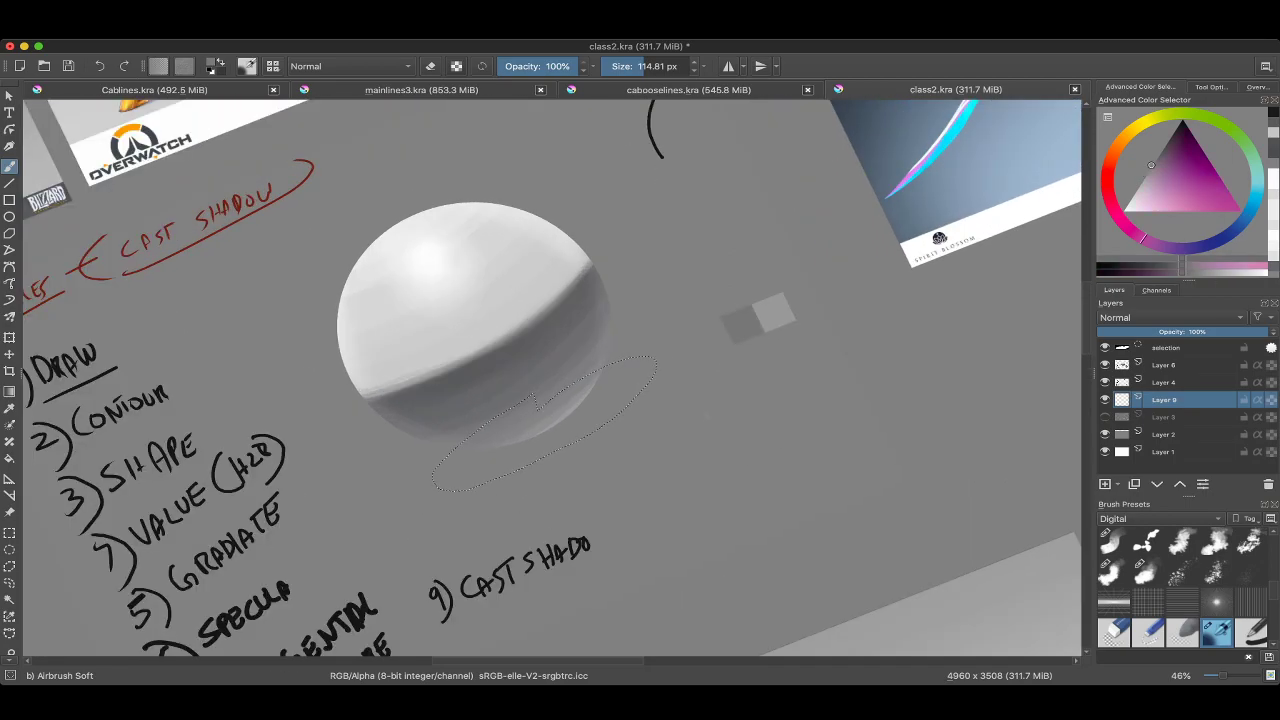
{"action": "scroll", "coordinate": [758, 316], "scroll_direction": "up", "scroll_amount": 5}
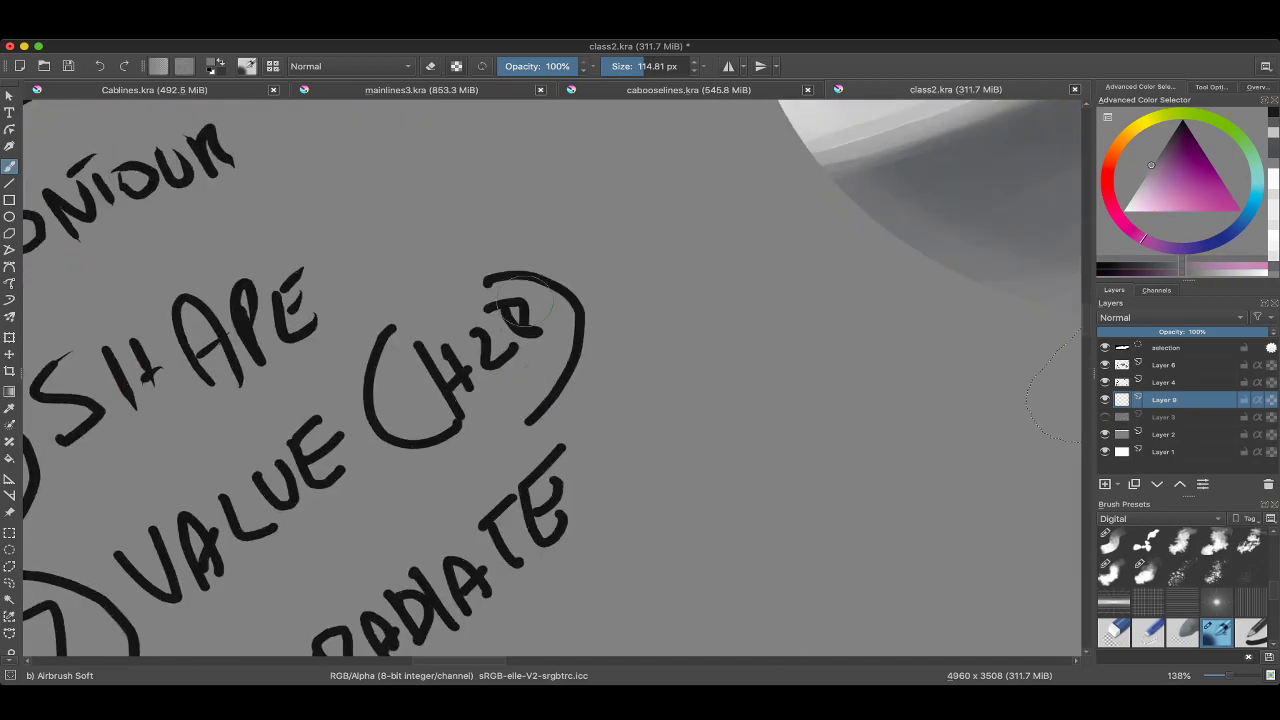
{"action": "scroll", "coordinate": [460, 410], "scroll_direction": "down", "scroll_amount": 5}
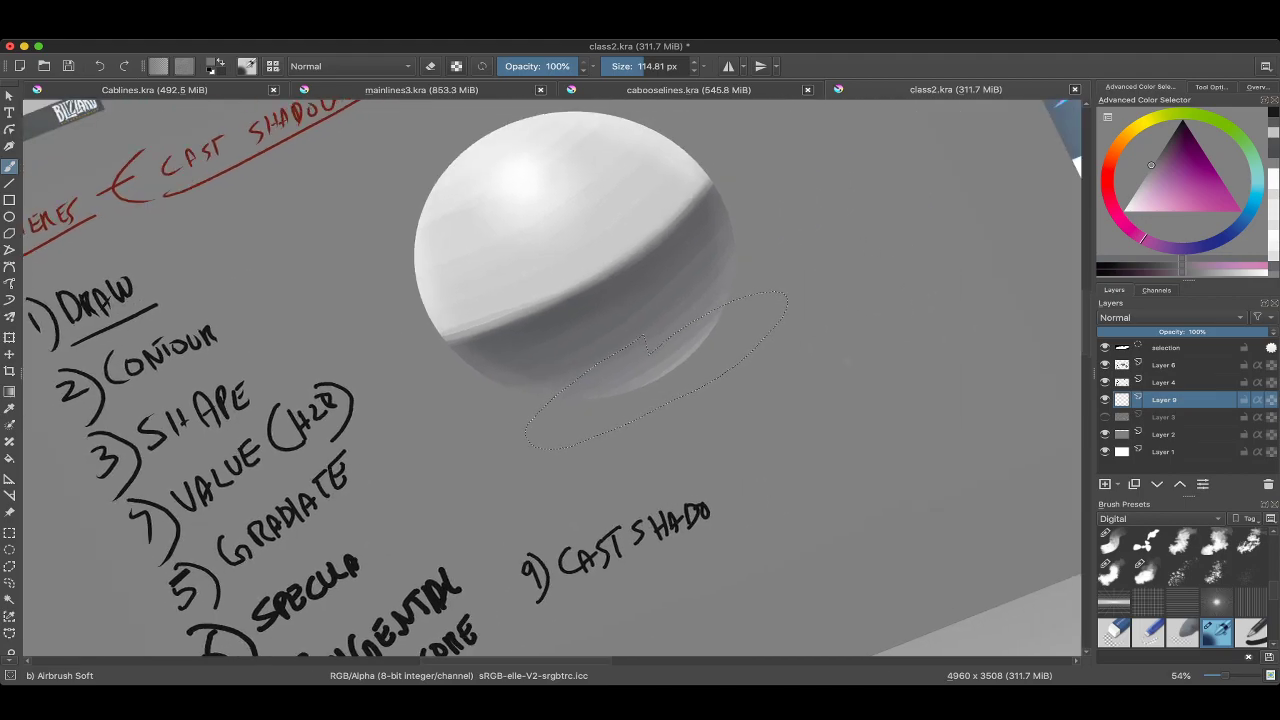
Fill the selected ellipse under the sphere with dark grey using an airbrush of about 471 px.
{"action": "left_click", "coordinate": [1164, 151]}
{"action": "left_click", "coordinate": [1168, 138]}
{"action": "left_click_drag", "start_coordinate": [489, 465], "coordinate": [580, 465]}
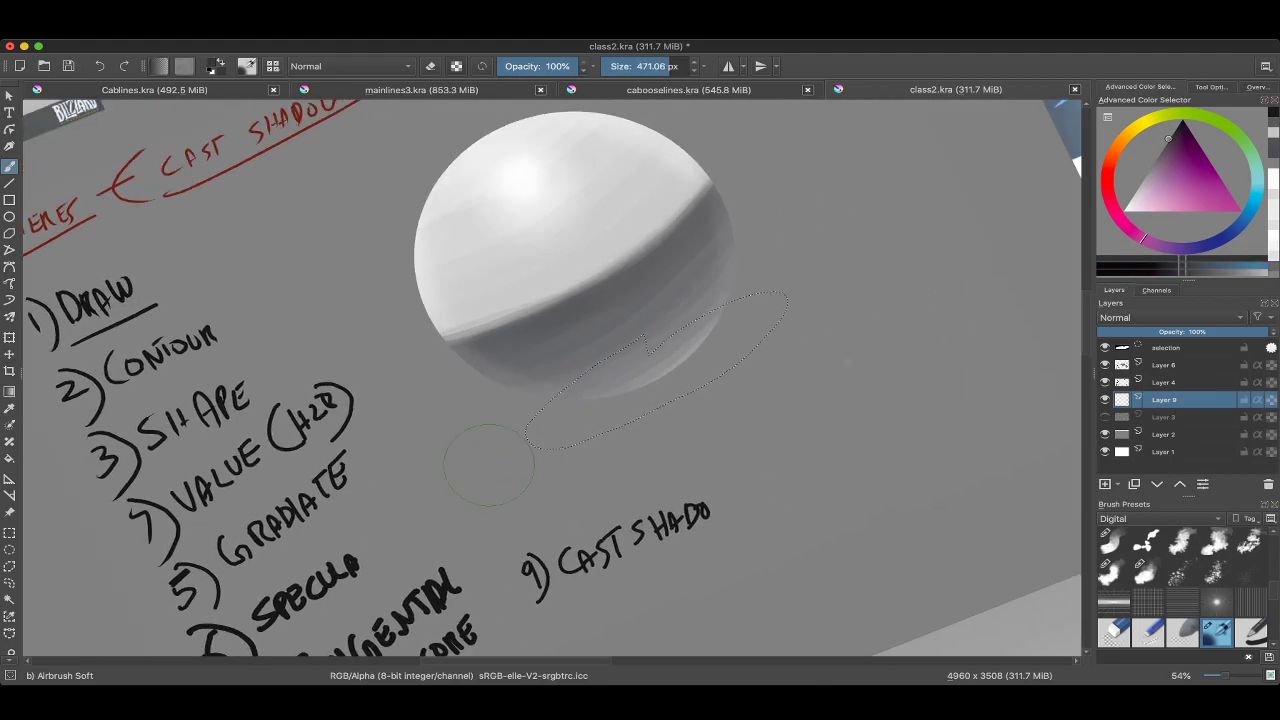
{"action": "left_click_drag", "start_coordinate": [814, 257], "coordinate": [812, 257]}
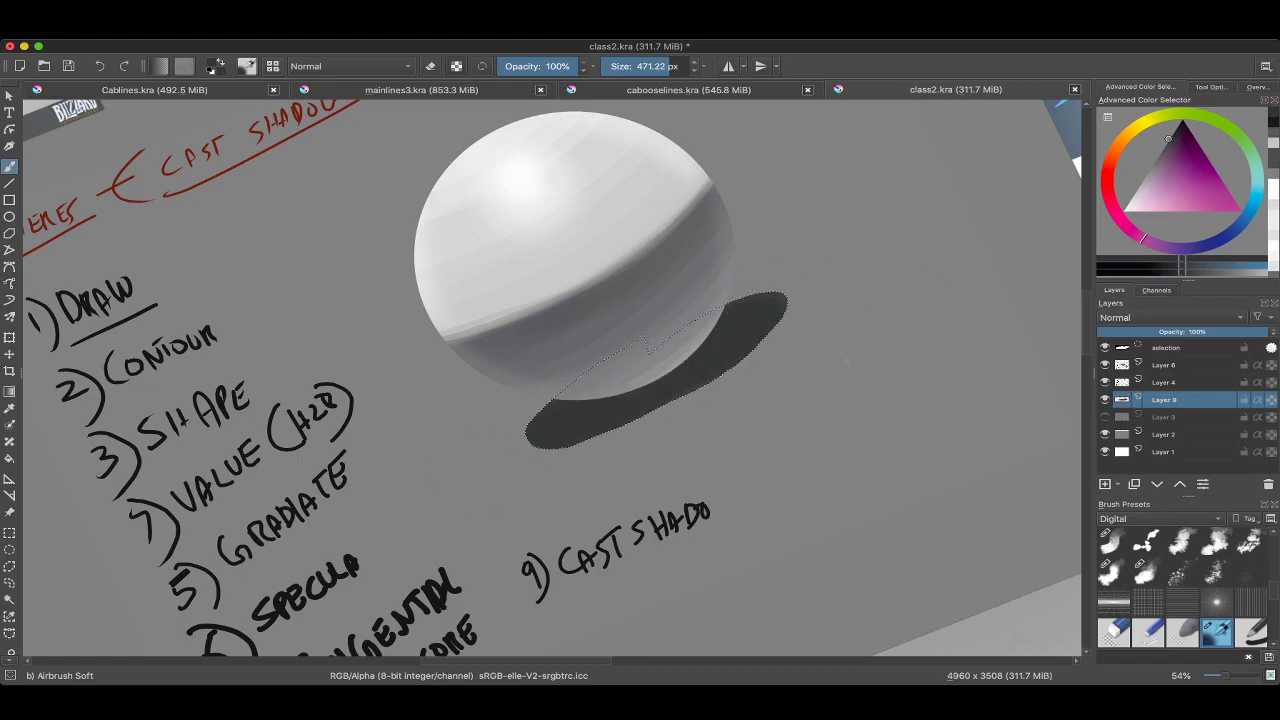
Shift the brush colour to a slightly lighter dark grey and enlarge the airbrush to 1,000 px.
{"action": "scroll", "coordinate": [814, 257], "scroll_direction": "down", "scroll_amount": 2}
{"action": "scroll", "coordinate": [774, 308], "scroll_direction": "up", "scroll_amount": 2}
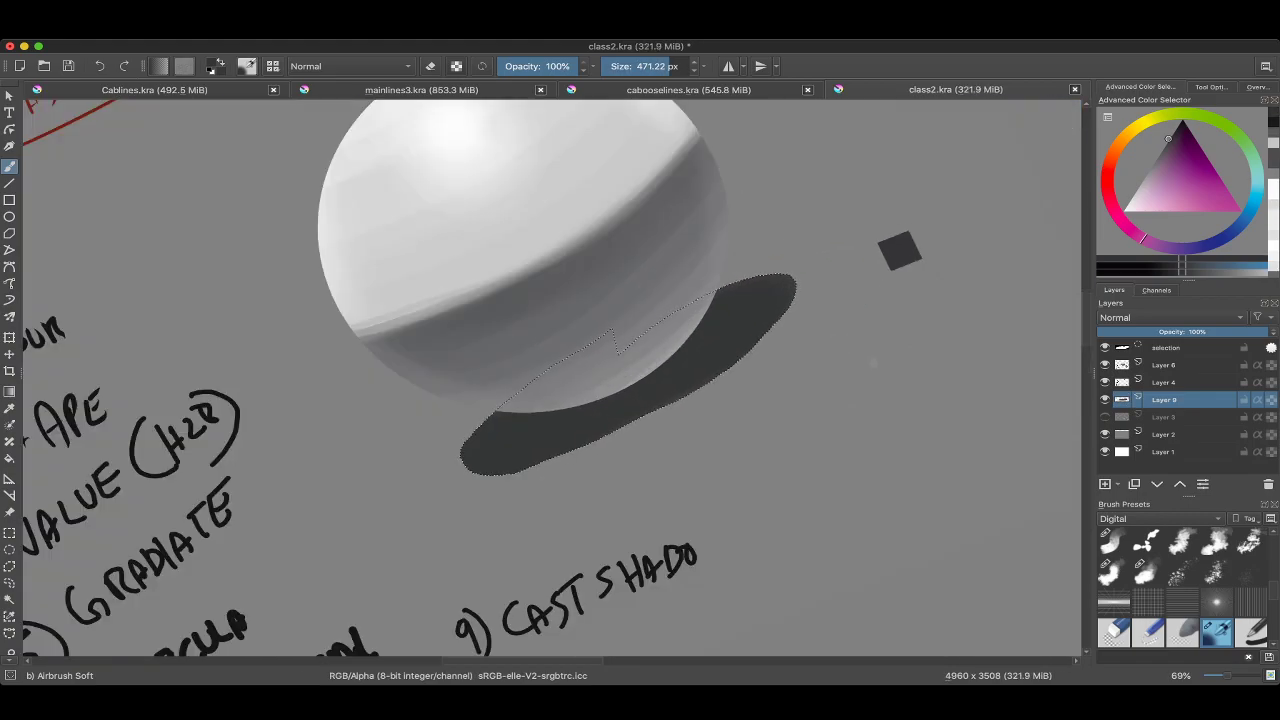
{"action": "key", "text": "k"}
{"action": "key", "text": "k"}
{"action": "key", "text": "k"}
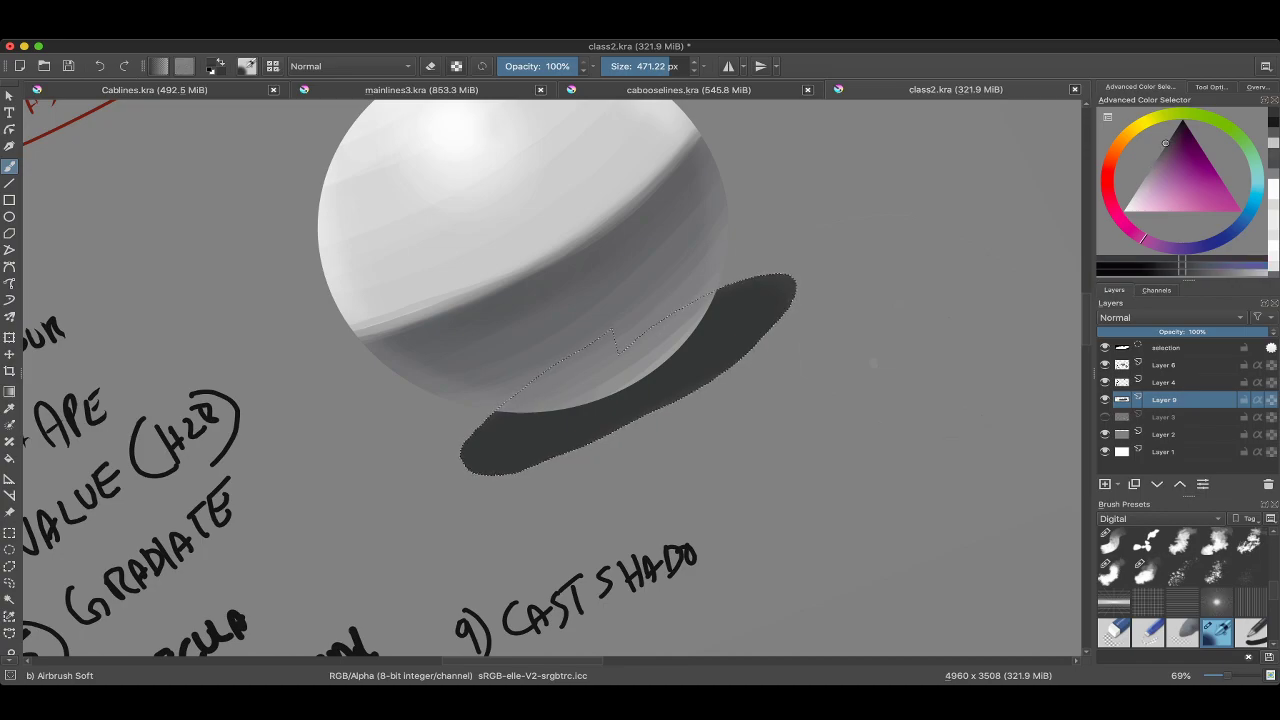
{"action": "key", "text": "bracketright"}
{"action": "key", "text": "bracketright"}
{"action": "key", "text": "bracketright"}
{"action": "key", "text": "bracketright"}
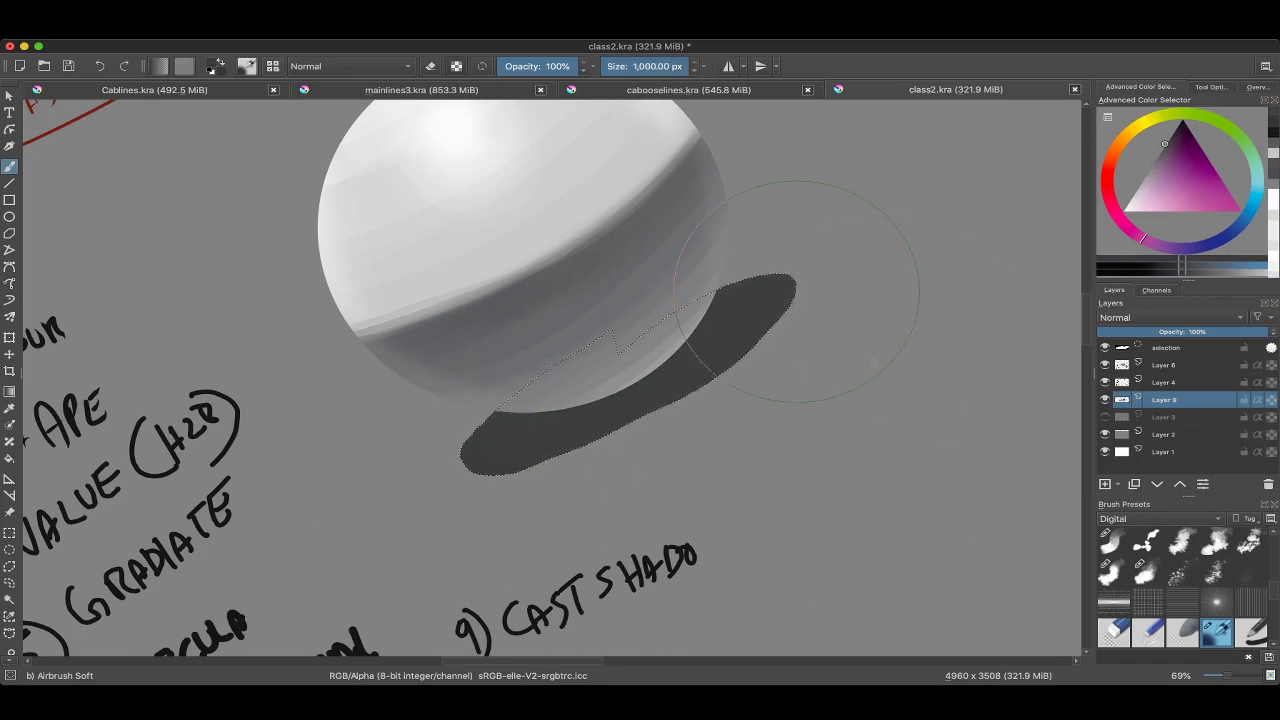
{"action": "key", "text": "ctrl+shift+a"}
{"action": "scroll", "coordinate": [789, 295], "scroll_direction": "down", "scroll_amount": 5}
{"action": "scroll", "coordinate": [700, 377], "scroll_direction": "up", "scroll_amount": 2}
{"action": "key", "text": "ctrl+z"}
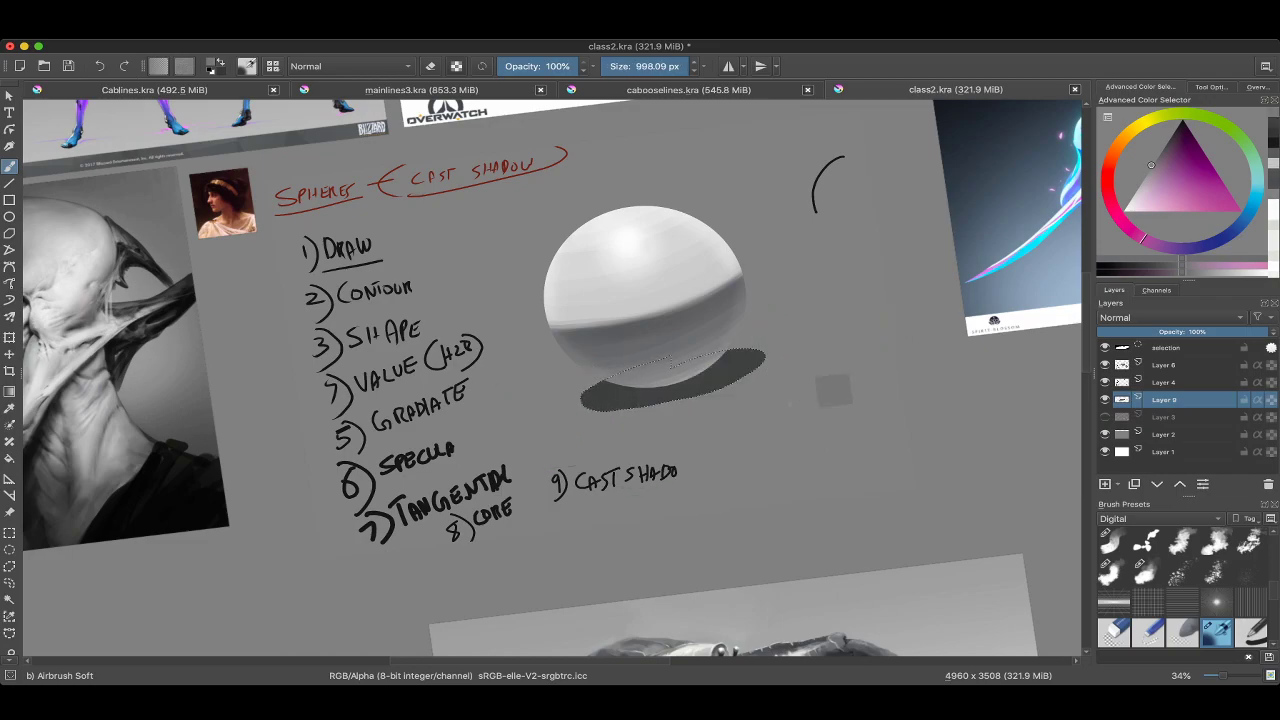
Repaint the cast shadow in a lighter grey with an airbrush of about 998 px and clear the selection.
{"action": "left_click", "coordinate": [778, 405], "text": "ctrl"}
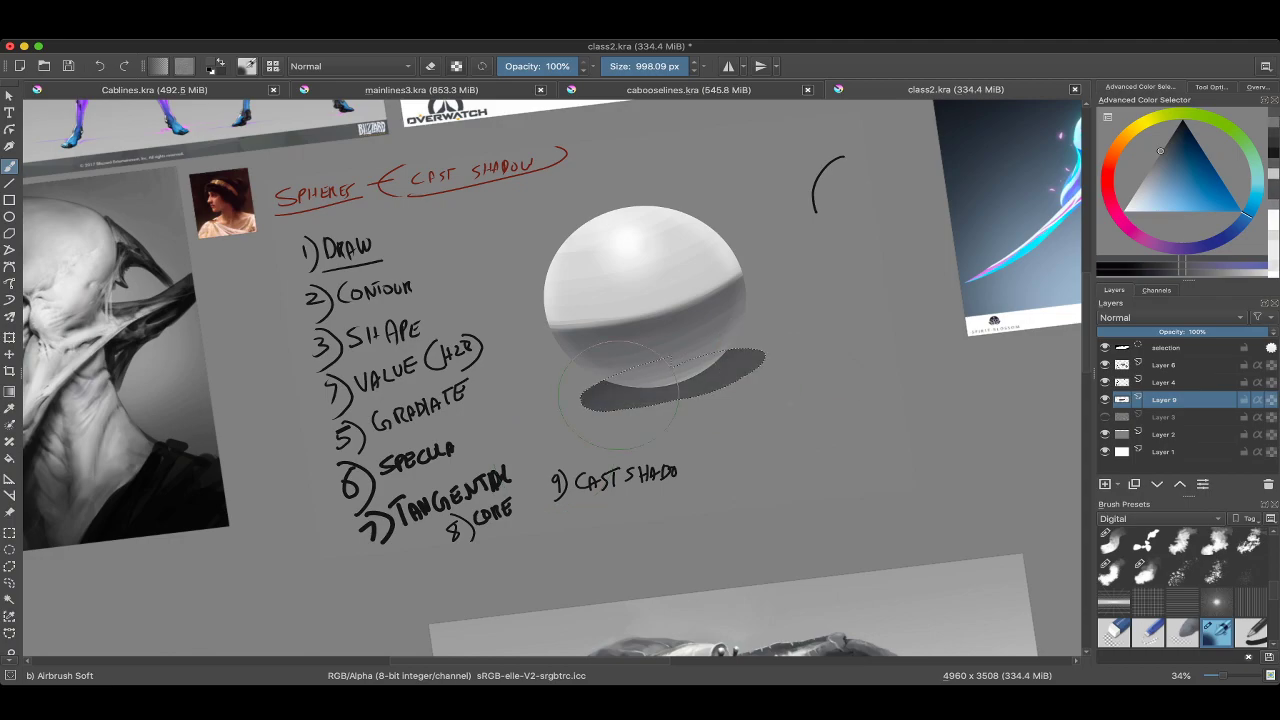
{"action": "key", "text": "ctrl+shift+a"}
{"action": "scroll", "coordinate": [893, 315], "scroll_direction": "down", "scroll_amount": 6}
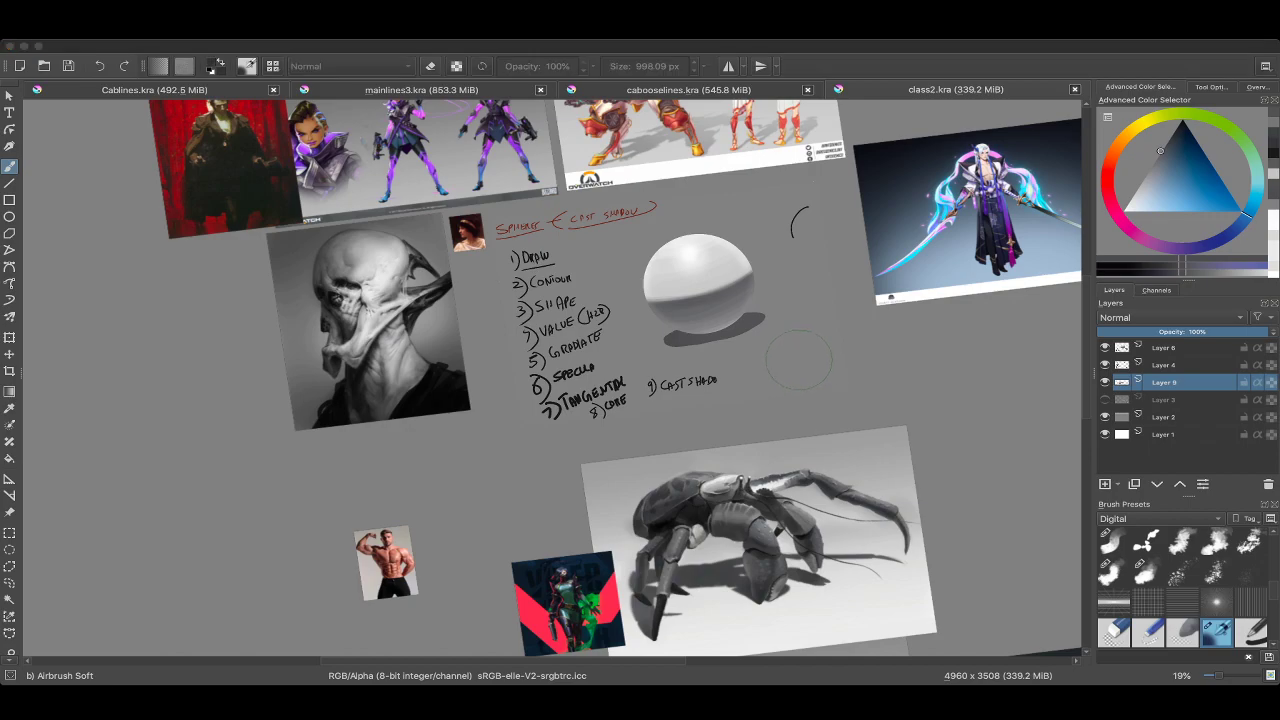
{"action": "scroll", "coordinate": [798, 360], "scroll_direction": "up", "scroll_amount": 4}
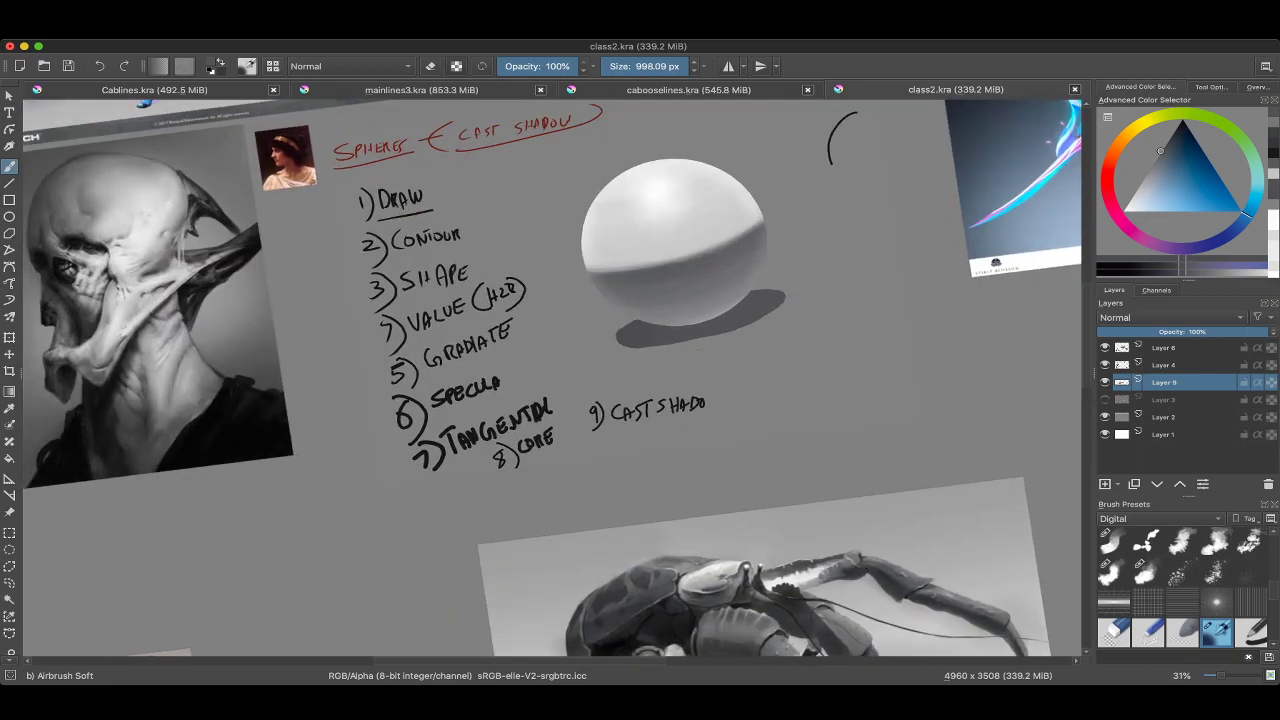
Restore the cast shadow's selection and switch to the Basic ink preset at a size of about 19 px.
{"action": "key", "text": "ctrl+z"}
{"action": "right_click", "coordinate": [620, 298]}
{"action": "left_click", "coordinate": [571, 229]}
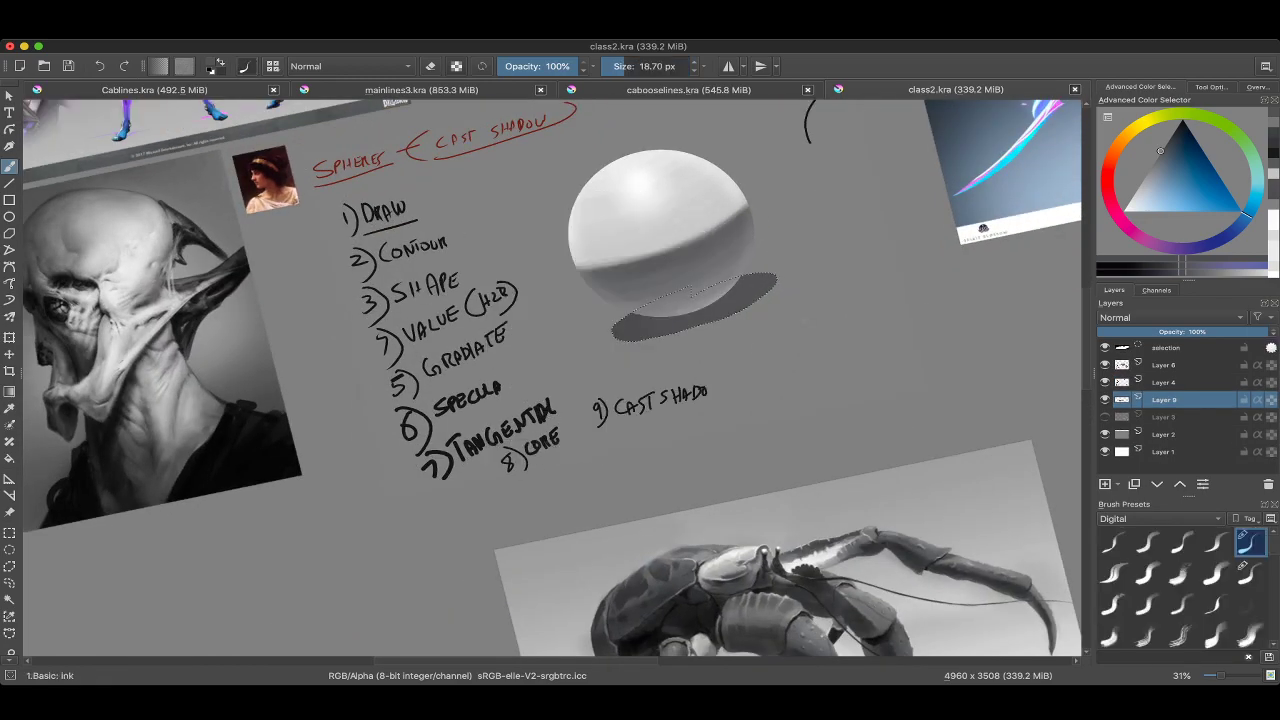
{"action": "key", "text": "6"}
{"action": "key", "text": "6"}
{"action": "key", "text": "6"}
{"action": "key", "text": "6"}
{"action": "key", "text": "6"}
{"action": "key", "text": "6"}
{"action": "key", "text": "6"}
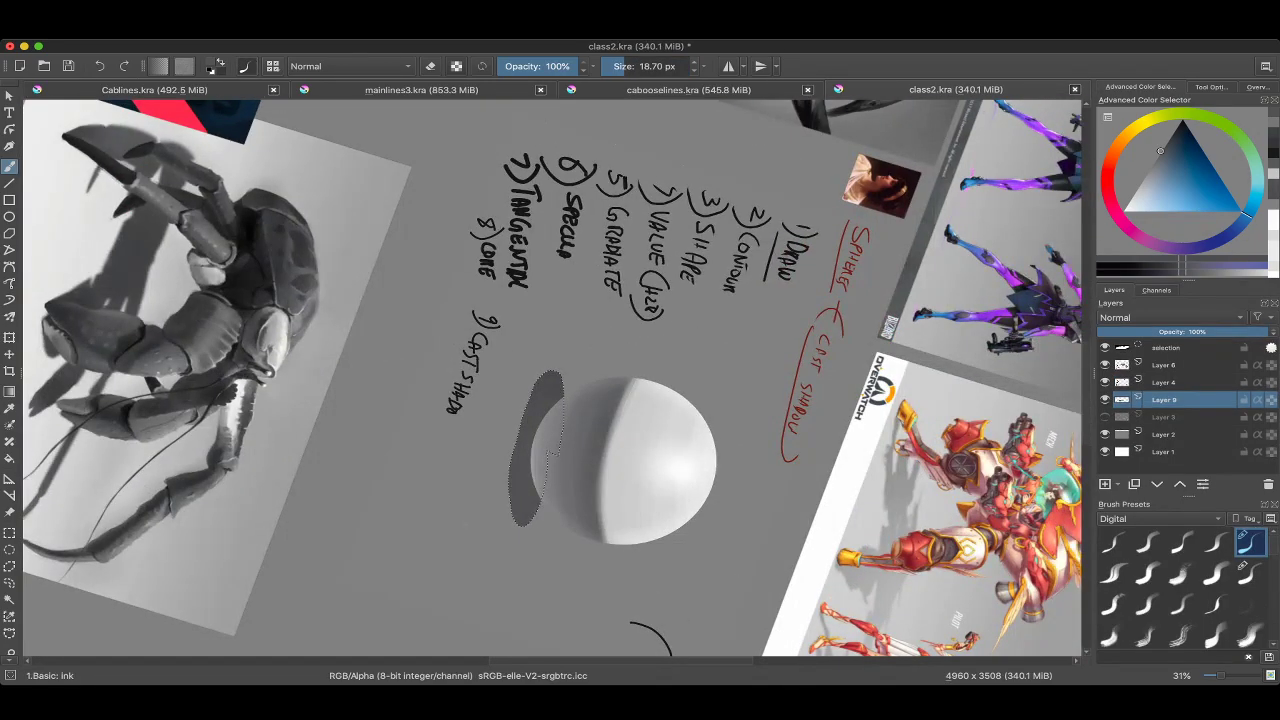
{"action": "key", "text": "plus"}
{"action": "key", "text": "6"}
{"action": "key", "text": "6"}
{"action": "key", "text": "6"}
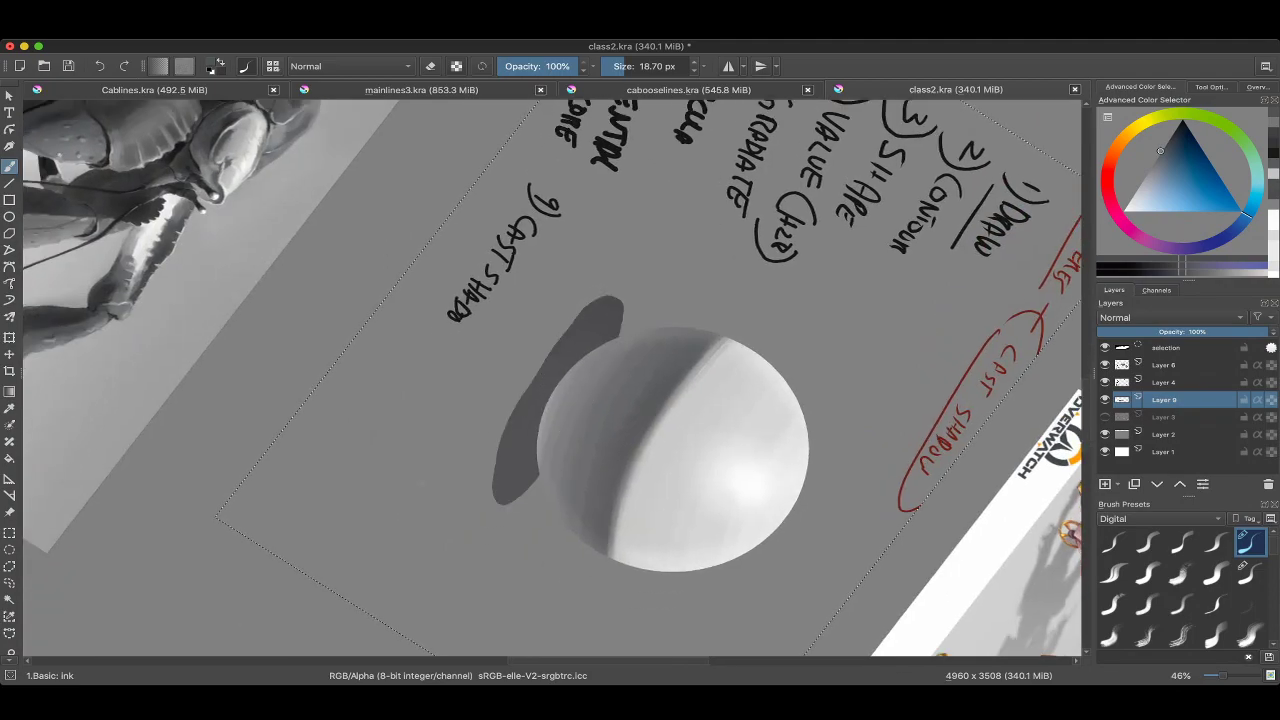
{"action": "scroll", "coordinate": [484, 390], "scroll_direction": "down", "scroll_amount": 2}
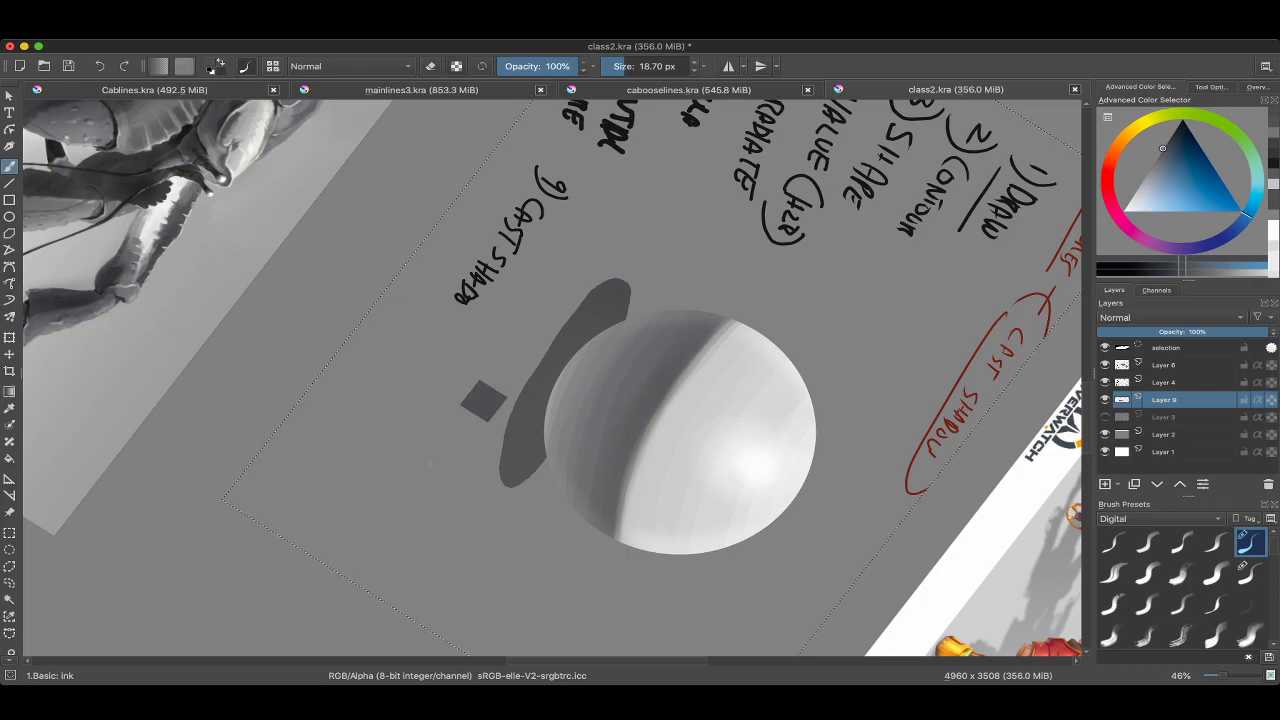
Clear the cast shadow's selection and enlarge the ink brush to about 84 px.
{"action": "left_click", "coordinate": [616, 224], "text": "ctrl"}
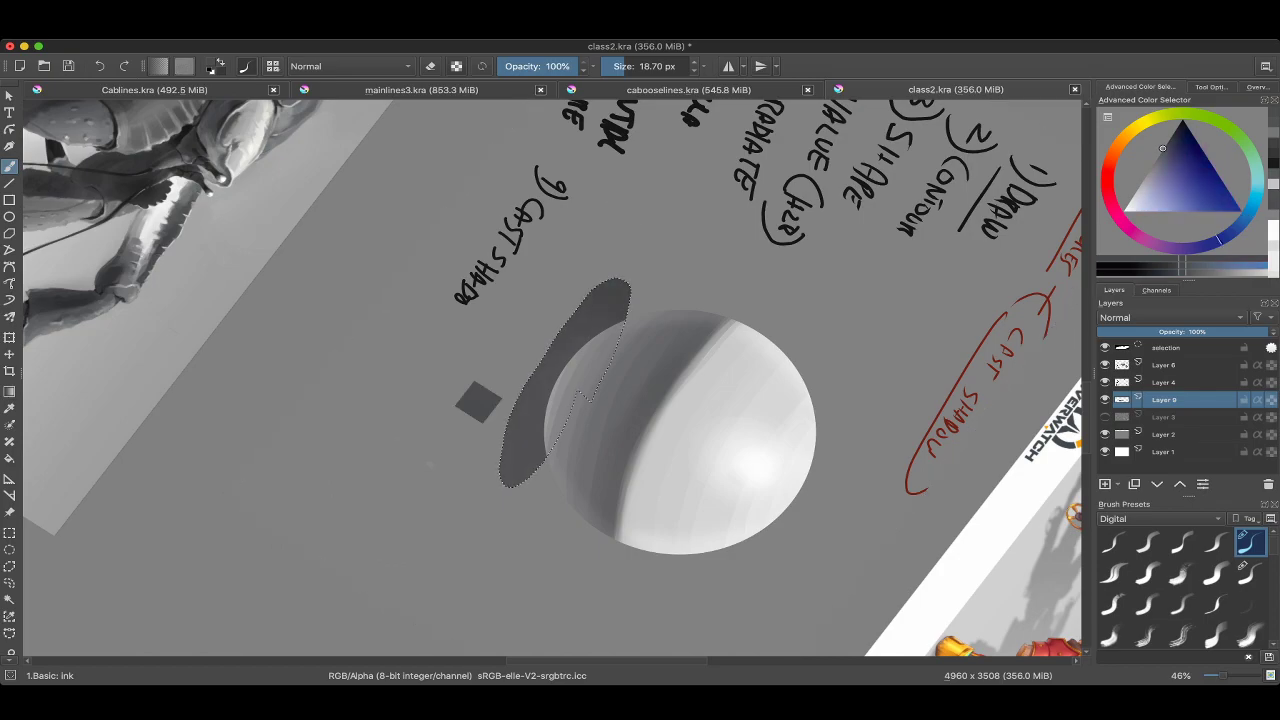
{"action": "key", "text": "ctrl+shift+a"}
{"action": "key", "text": "bracketright"}
{"action": "key", "text": "bracketright"}
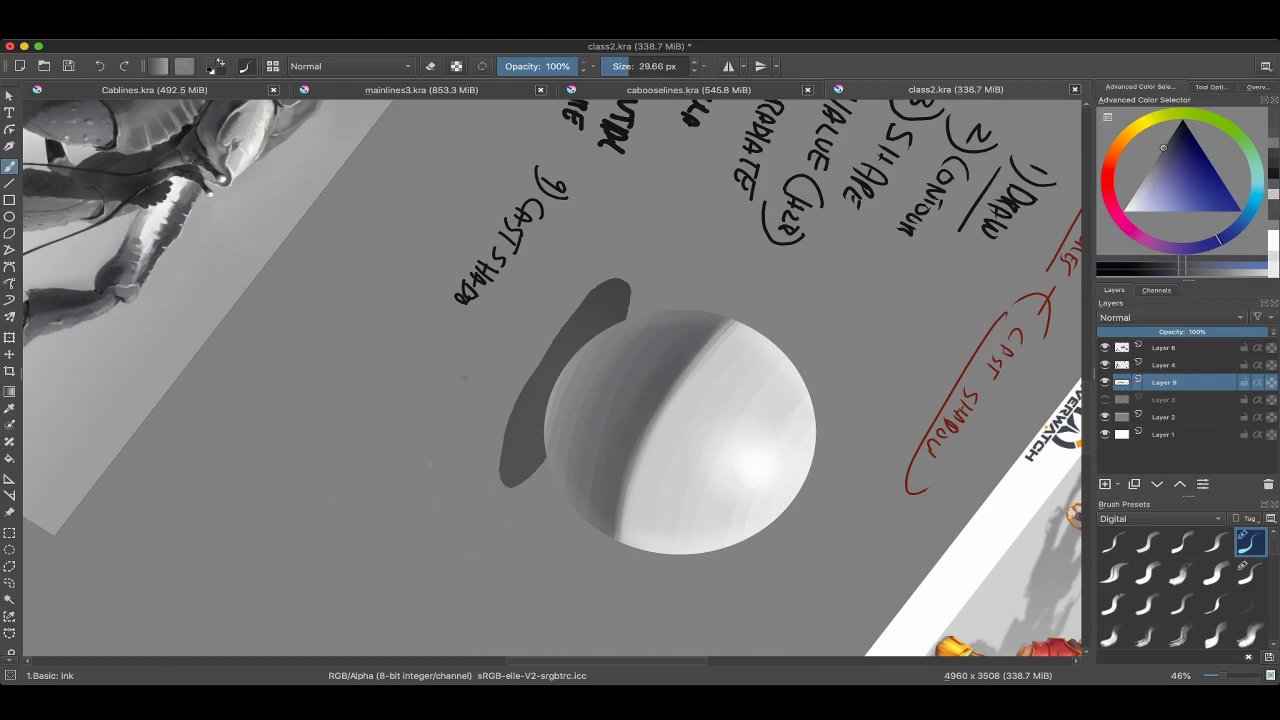
{"action": "scroll", "coordinate": [539, 380], "scroll_direction": "up", "scroll_amount": 3}
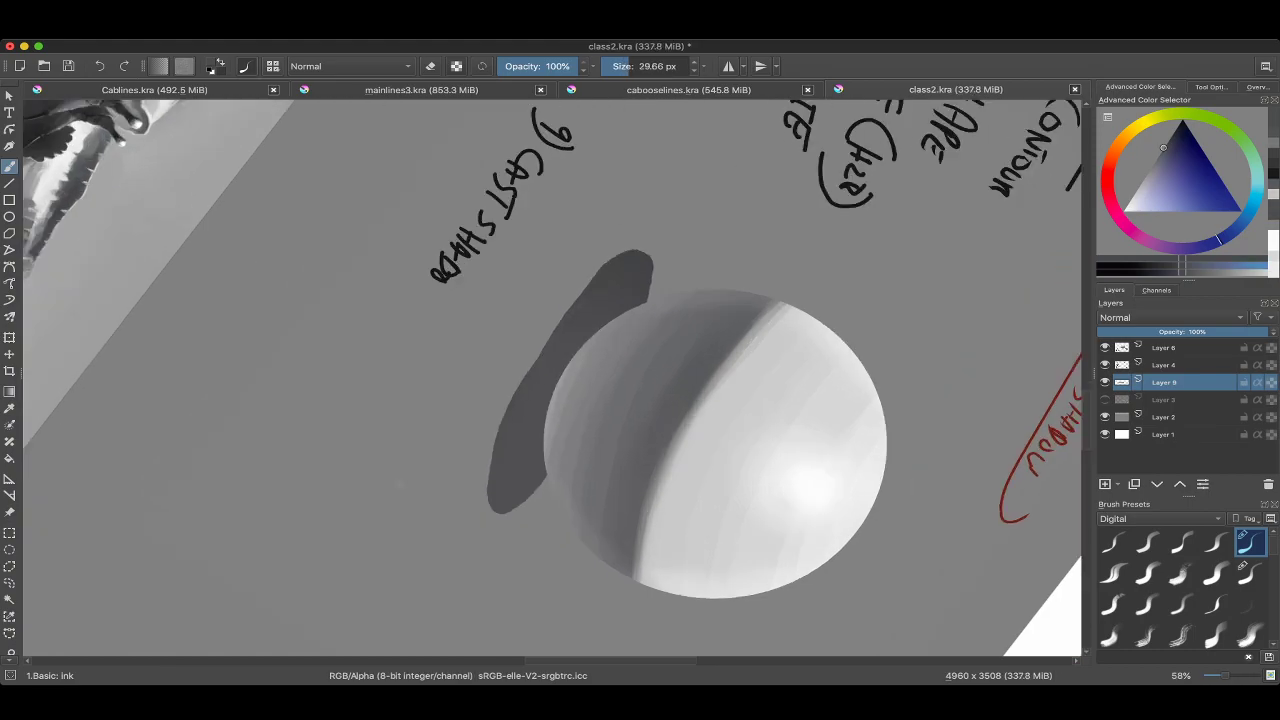
{"action": "key", "text": "bracketright"}
Paint dark grey strokes along the cast shadow beside the sphere with an ink brush of about 112 px.
{"action": "left_click", "coordinate": [533, 382], "text": "ctrl"}
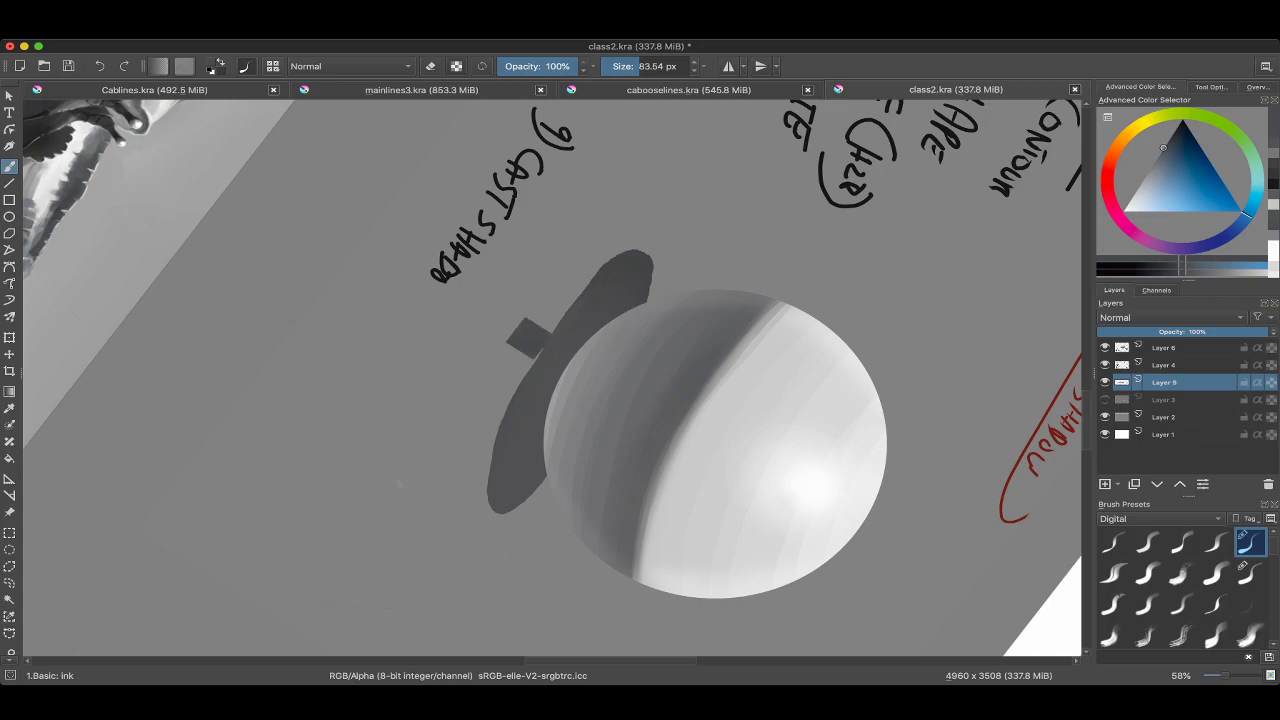
{"action": "left_click", "coordinate": [459, 430]}
{"action": "key", "text": "ctrl+z"}
{"action": "mouse_move", "coordinate": [620, 268]}
{"action": "left_mouse_down"}
{"action": "mouse_move", "coordinate": [540, 340]}
{"action": "mouse_move", "coordinate": [493, 495]}
{"action": "left_mouse_up"}
{"action": "left_click_drag", "start_coordinate": [570, 325], "coordinate": [588, 337]}
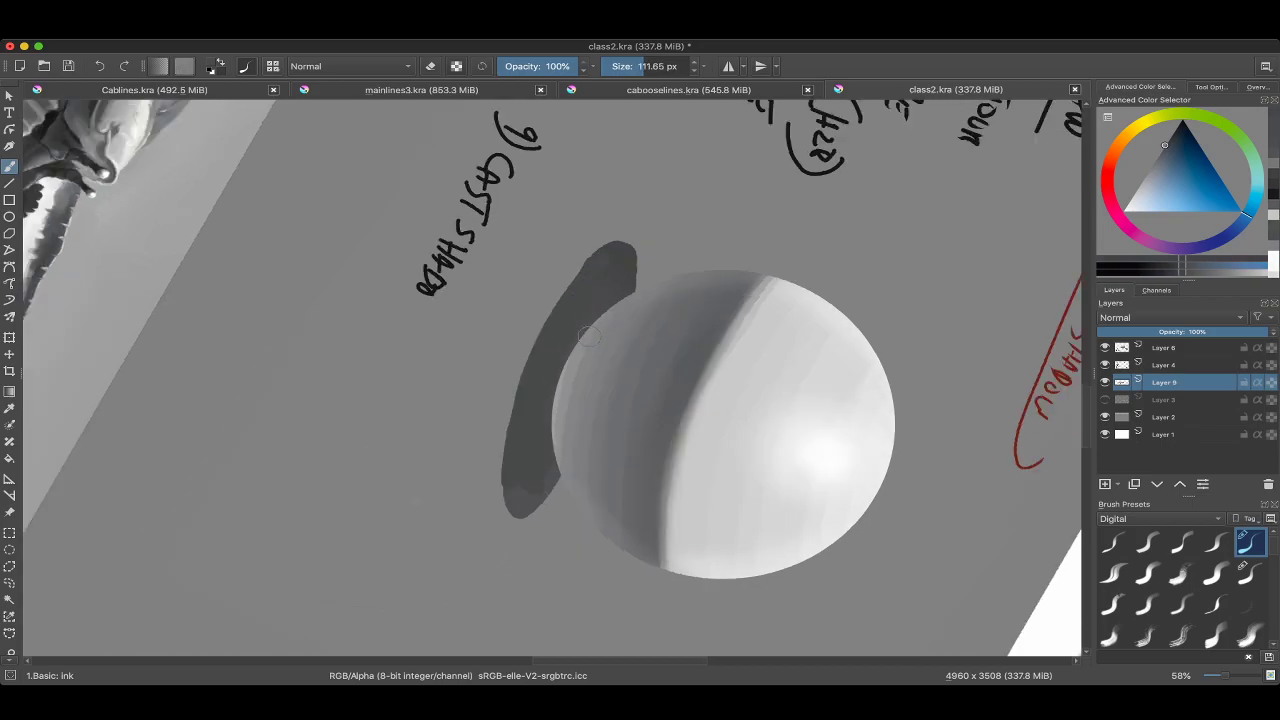
{"action": "key", "text": "5"}
{"action": "left_click_drag", "start_coordinate": [547, 272], "coordinate": [642, 319]}
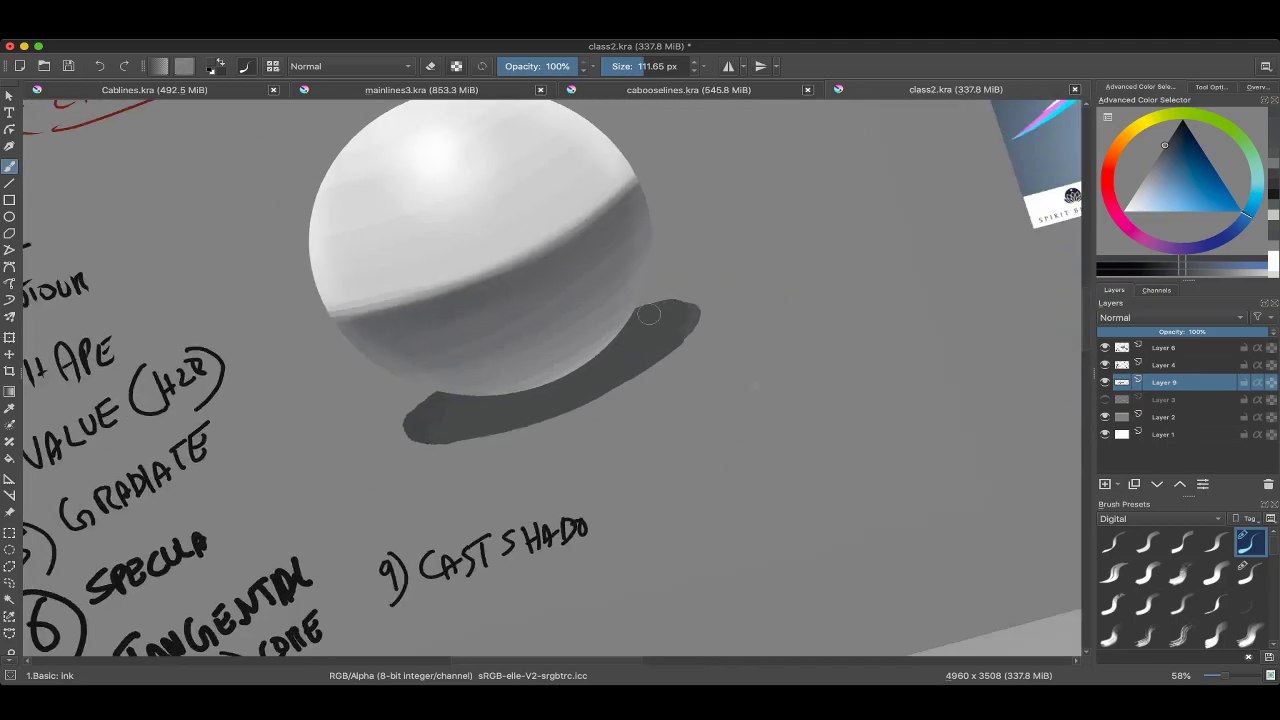
{"action": "scroll", "coordinate": [658, 343], "scroll_direction": "down", "scroll_amount": 3}
{"action": "scroll", "coordinate": [265, 481], "scroll_direction": "up", "scroll_amount": 2}
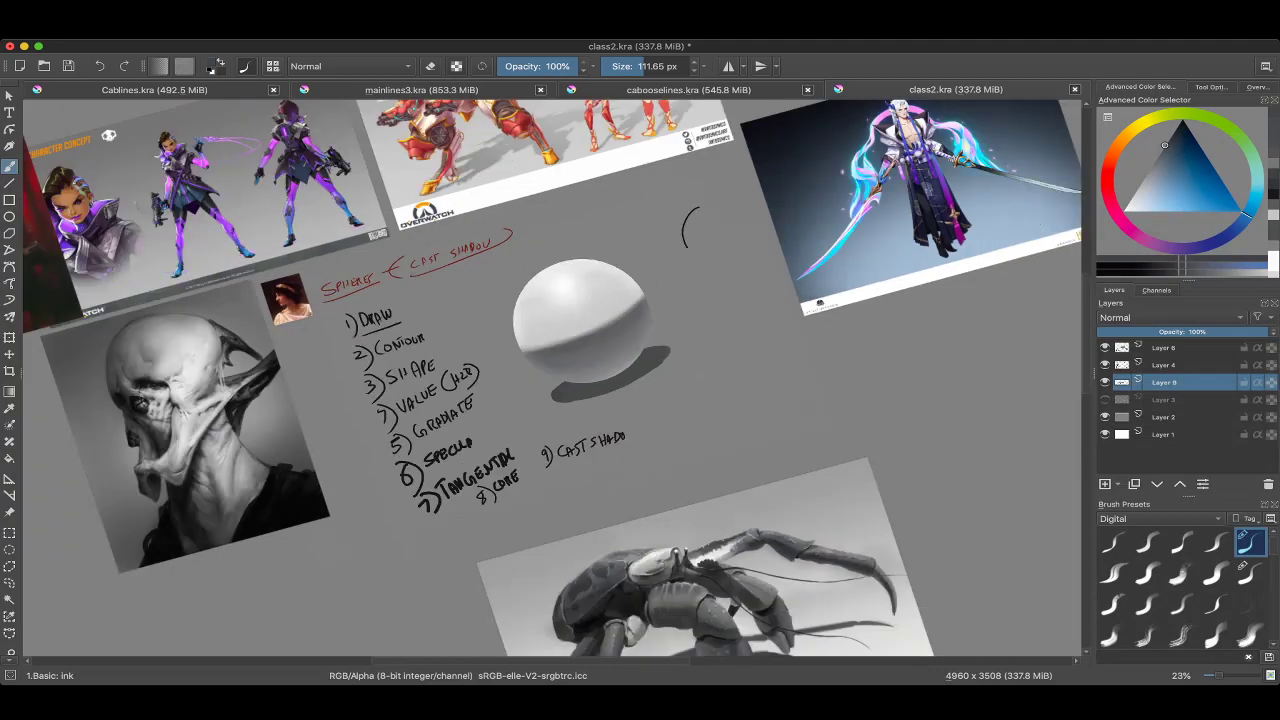
{"action": "scroll", "coordinate": [552, 380], "scroll_direction": "up", "scroll_amount": 1}
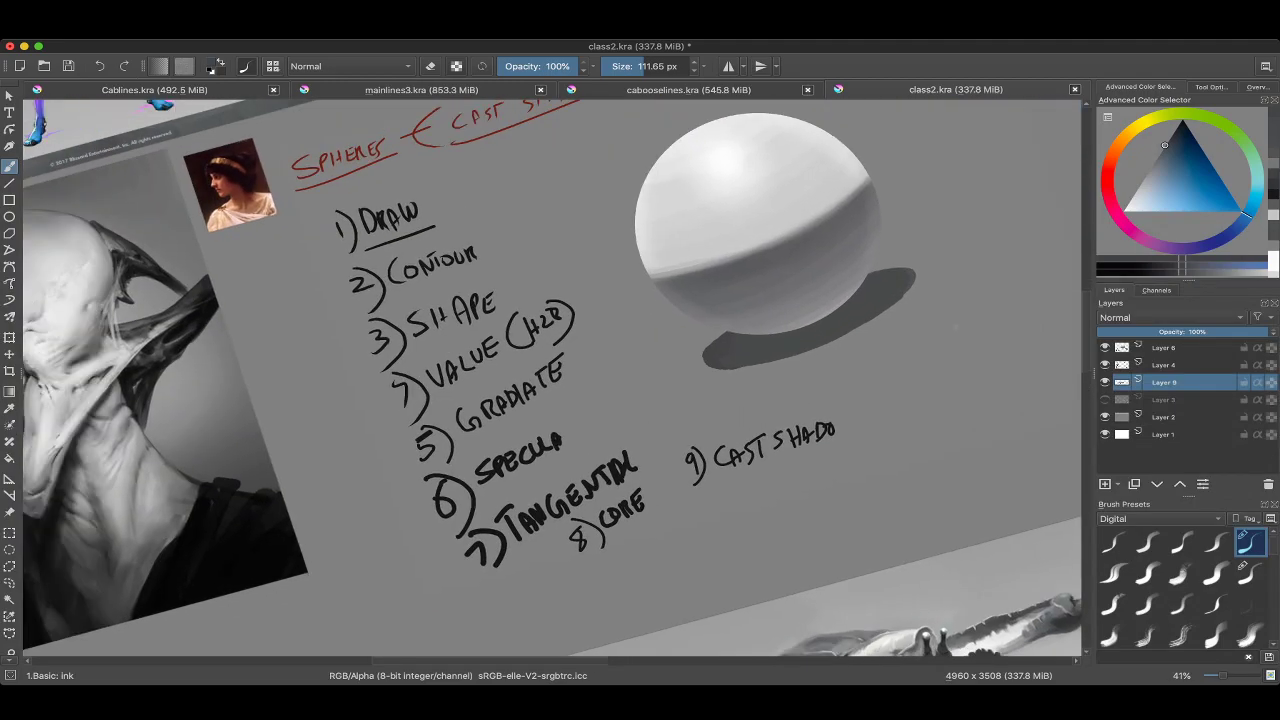
{"action": "scroll", "coordinate": [589, 427], "scroll_direction": "up", "scroll_amount": 4}
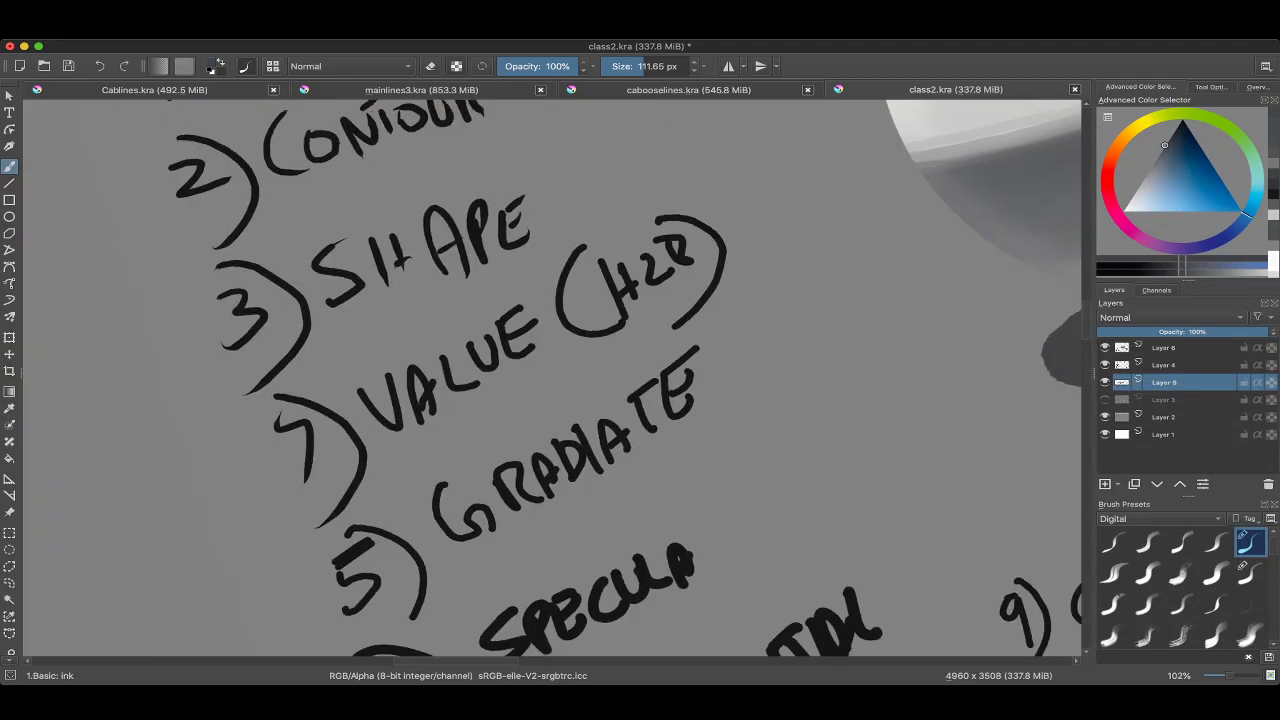
{"action": "scroll", "coordinate": [617, 381], "scroll_direction": "down", "scroll_amount": 4}
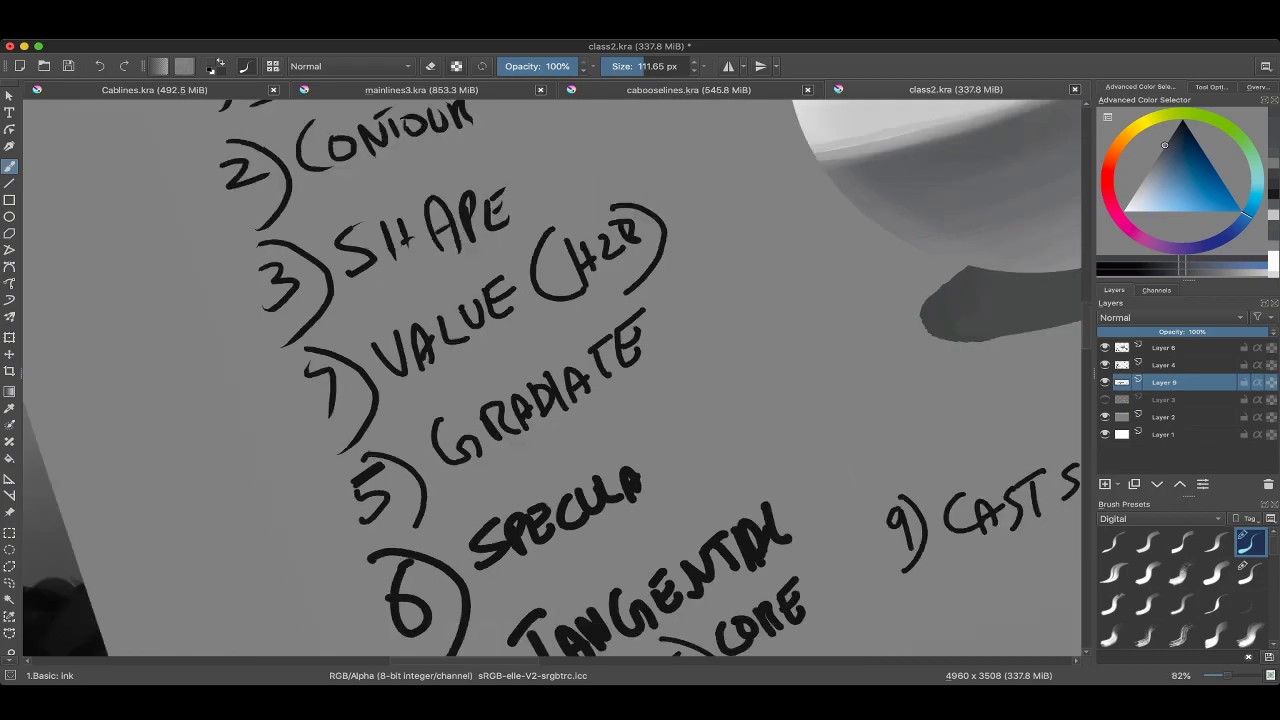
{"action": "scroll", "coordinate": [617, 381], "scroll_direction": "up", "scroll_amount": 2}
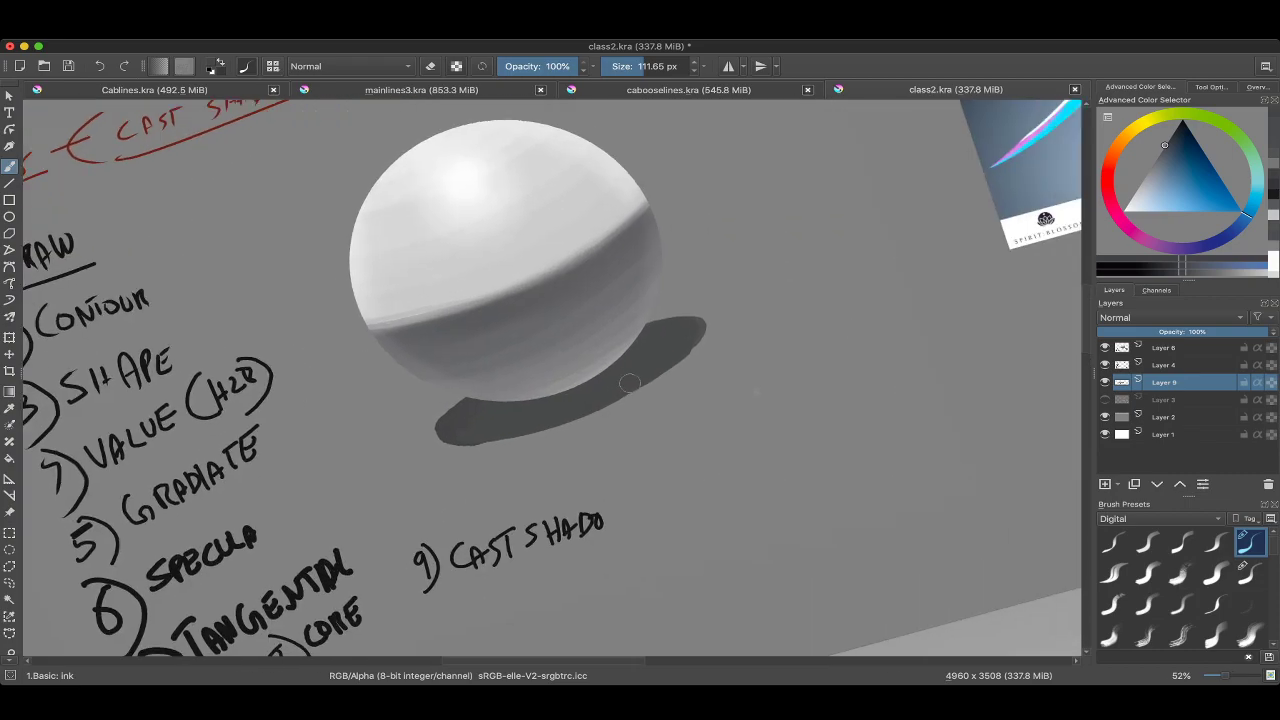
Clear the trial selection and lock the transparency of Layer 9.
{"action": "key", "text": "m"}
{"action": "key", "text": "m"}
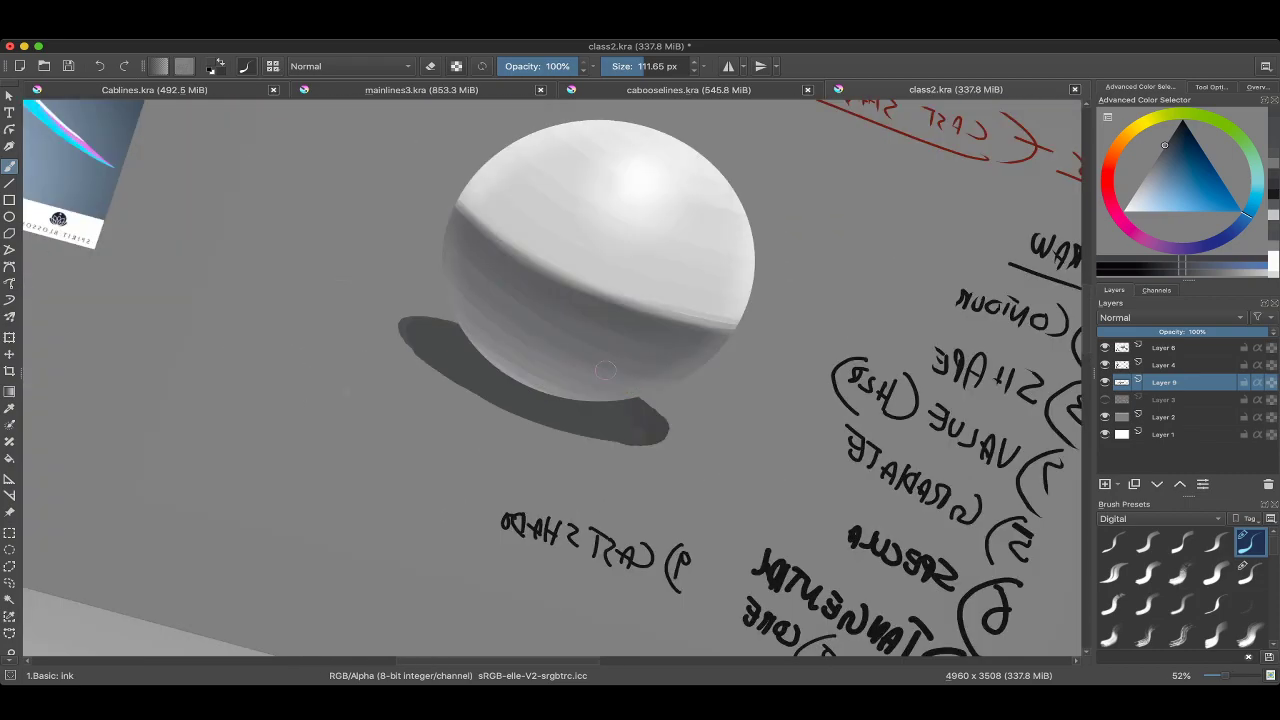
{"action": "left_click", "coordinate": [9, 598]}
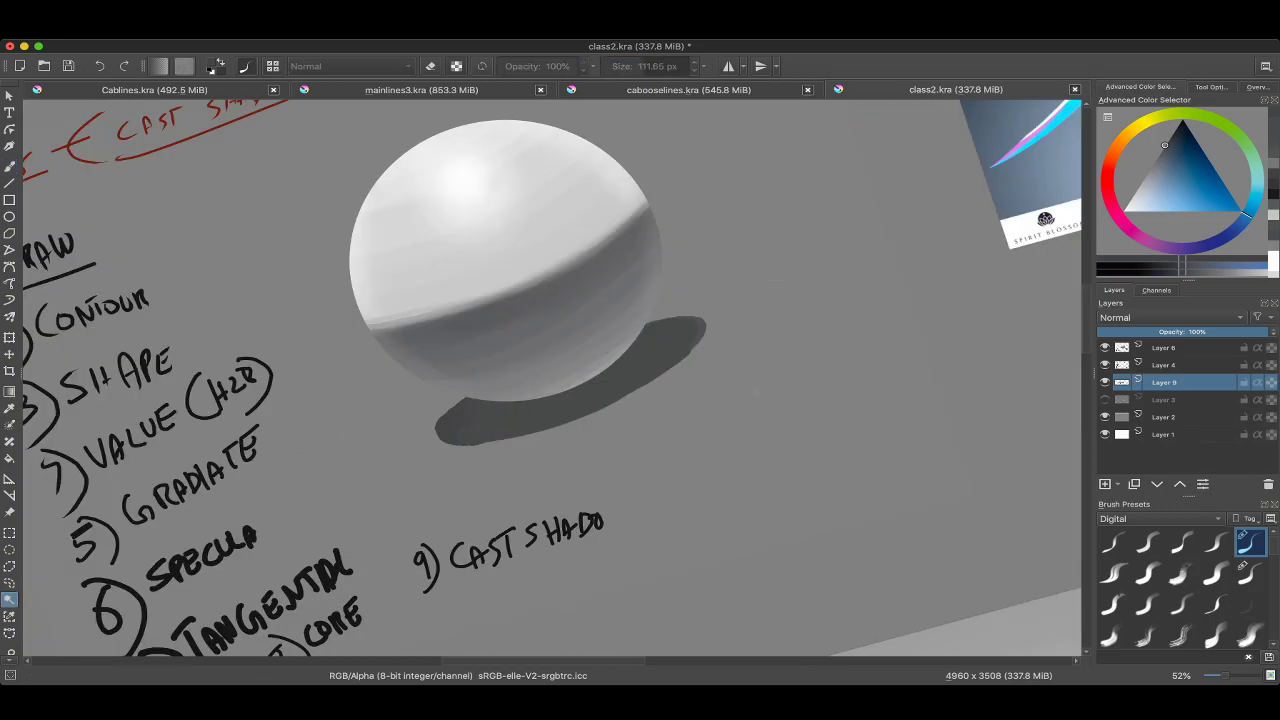
{"action": "key", "text": "ctrl+a"}
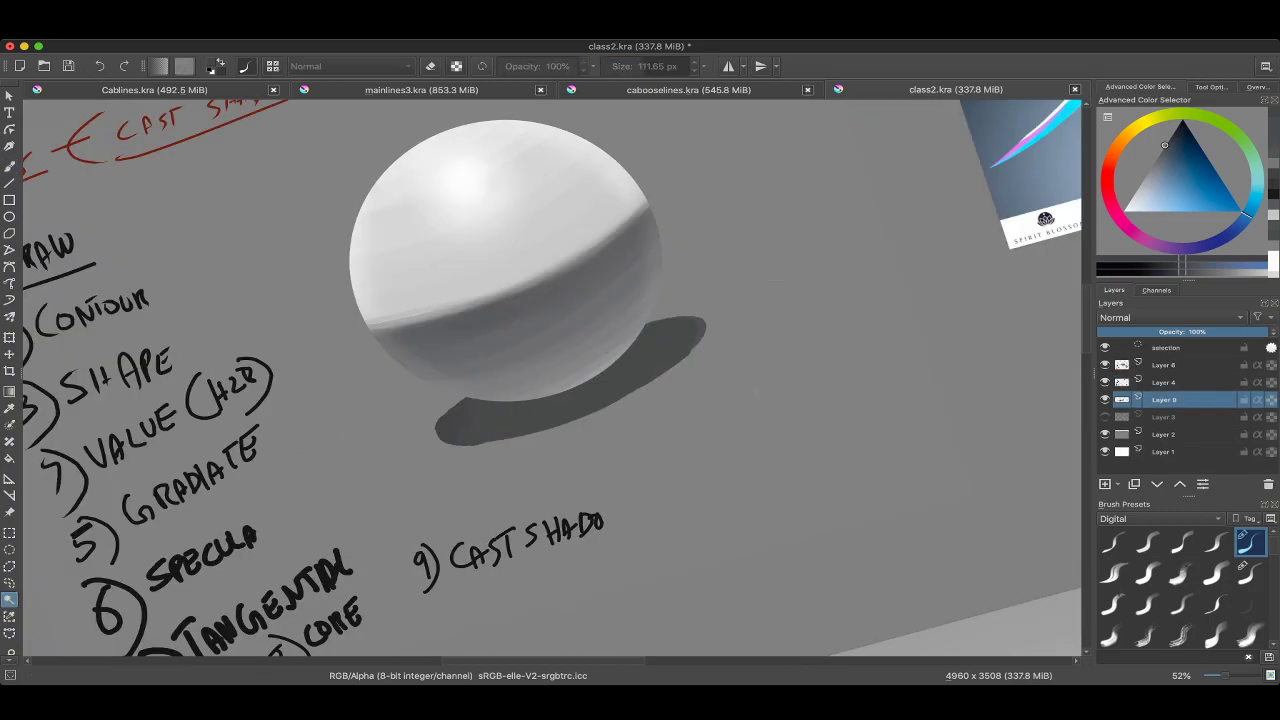
{"action": "key", "text": "ctrl+shift+a"}
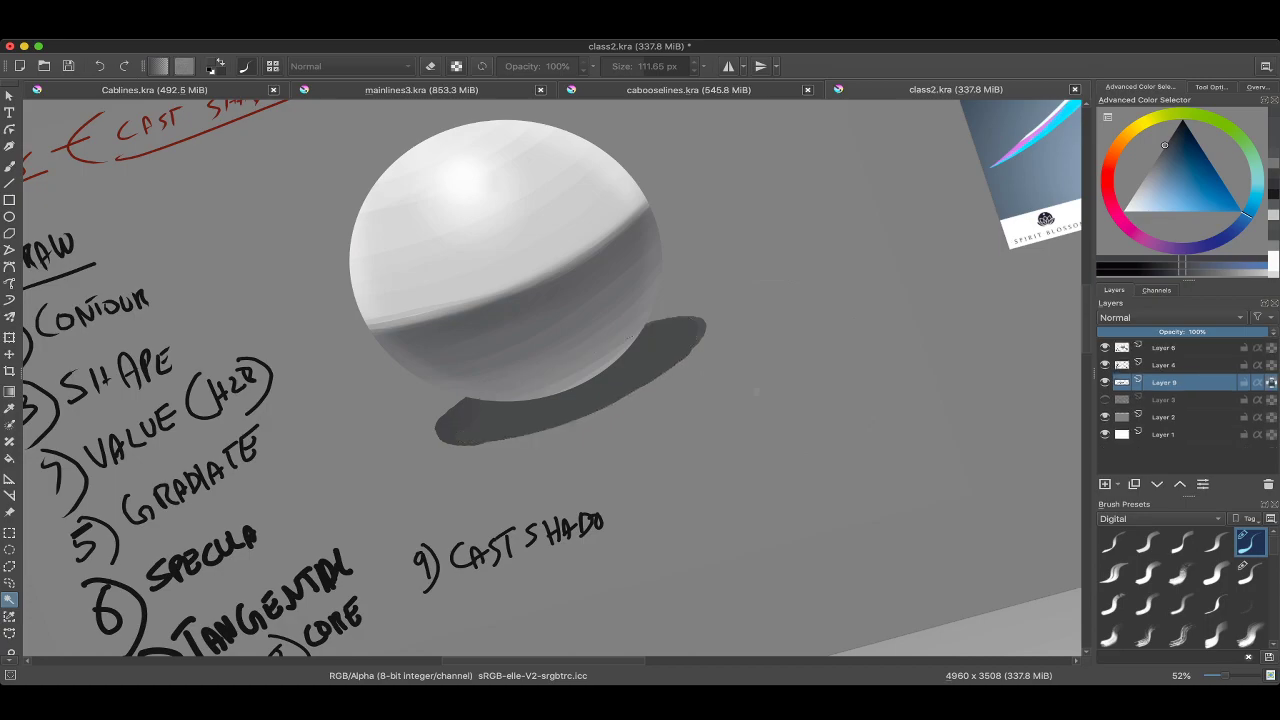
Darken the cast shadow where it meets the sphere, using Airbrush Soft in a darker grey at about 679 px.
{"action": "right_click", "coordinate": [437, 423]}
{"action": "left_click", "coordinate": [438, 503]}
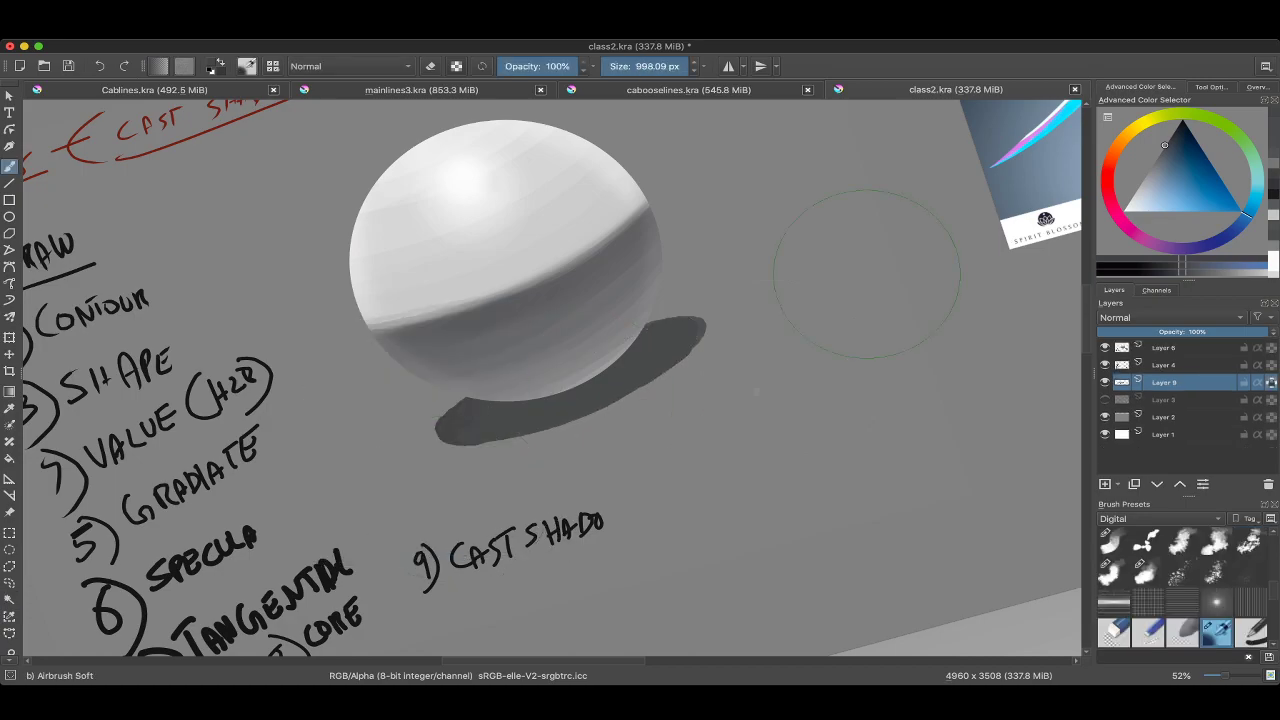
{"action": "left_click", "coordinate": [1170, 135]}
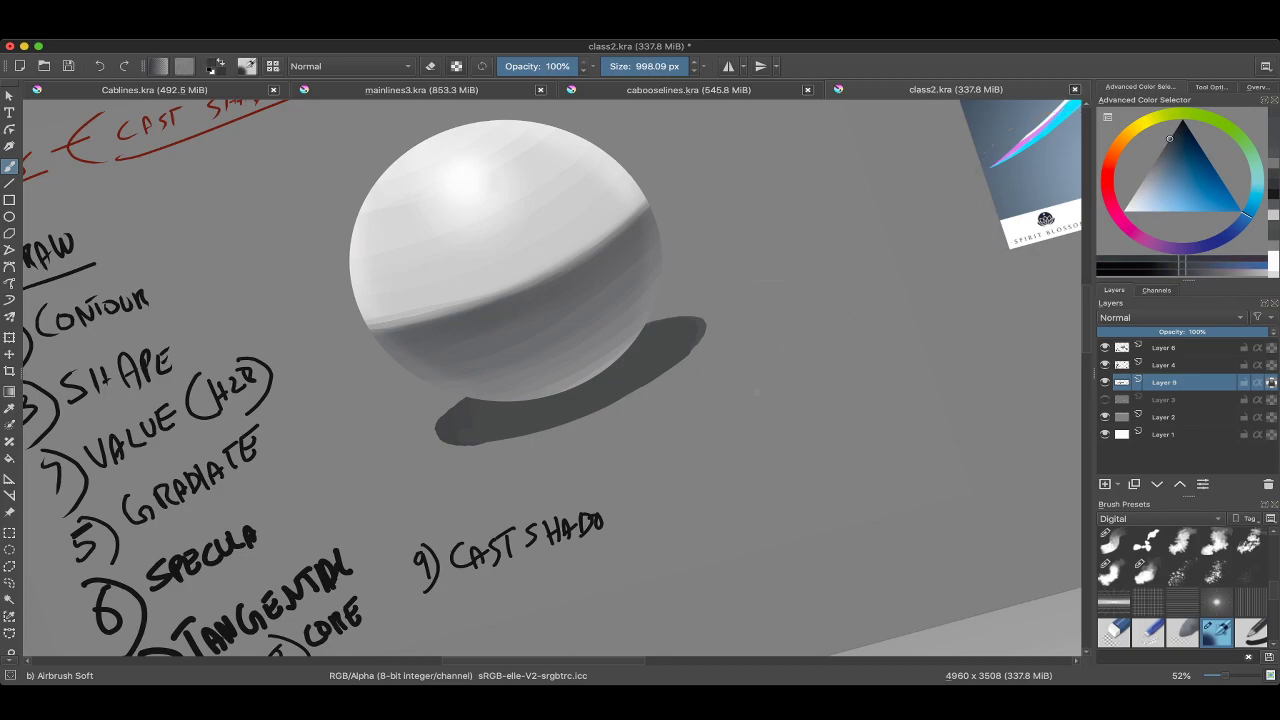
{"action": "left_click_drag", "start_coordinate": [581, 348], "coordinate": [507, 397]}
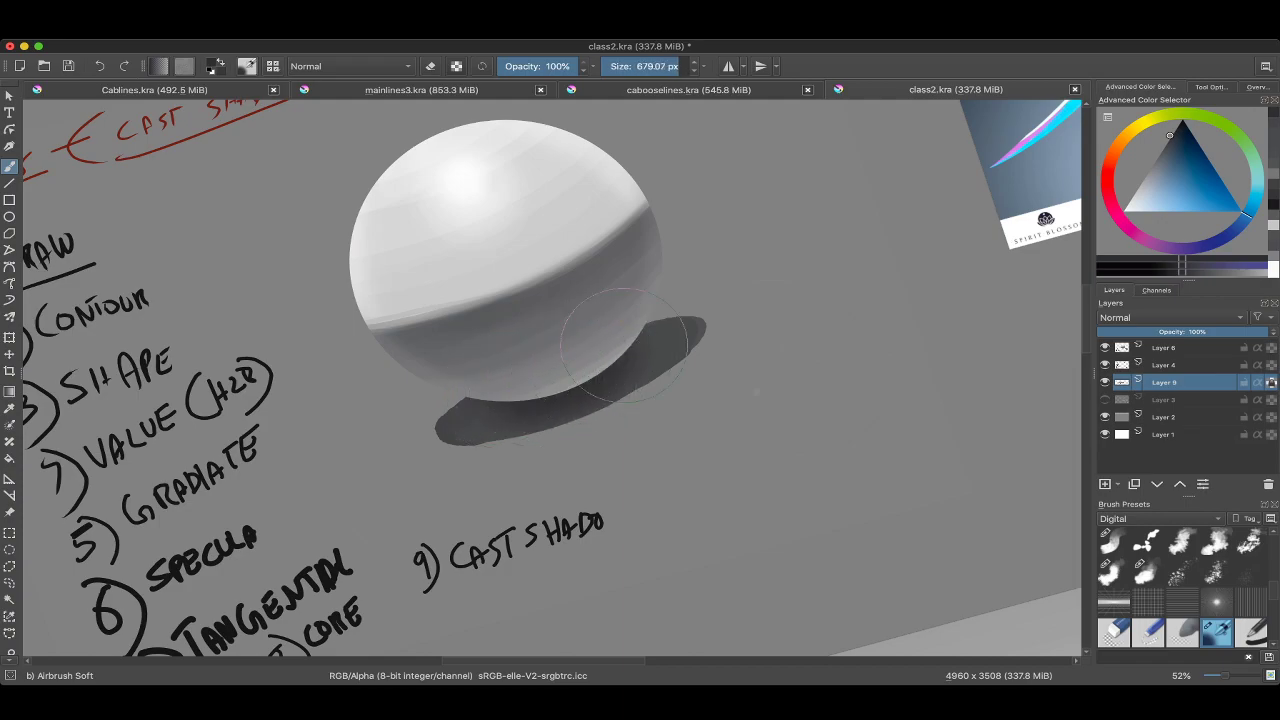
Examine the cast shadow's gradient and contact edge against the sphere, close up, from a distance and from rotated angles.
{"action": "scroll", "coordinate": [712, 400], "scroll_direction": "down", "scroll_amount": 1}
{"action": "key", "text": "ctrl+]"}
{"action": "key", "text": "ctrl+]"}
{"action": "key", "text": "ctrl+]"}
{"action": "key", "text": "ctrl+]"}
{"action": "key", "text": "ctrl+]"}
{"action": "key", "text": "ctrl+]"}
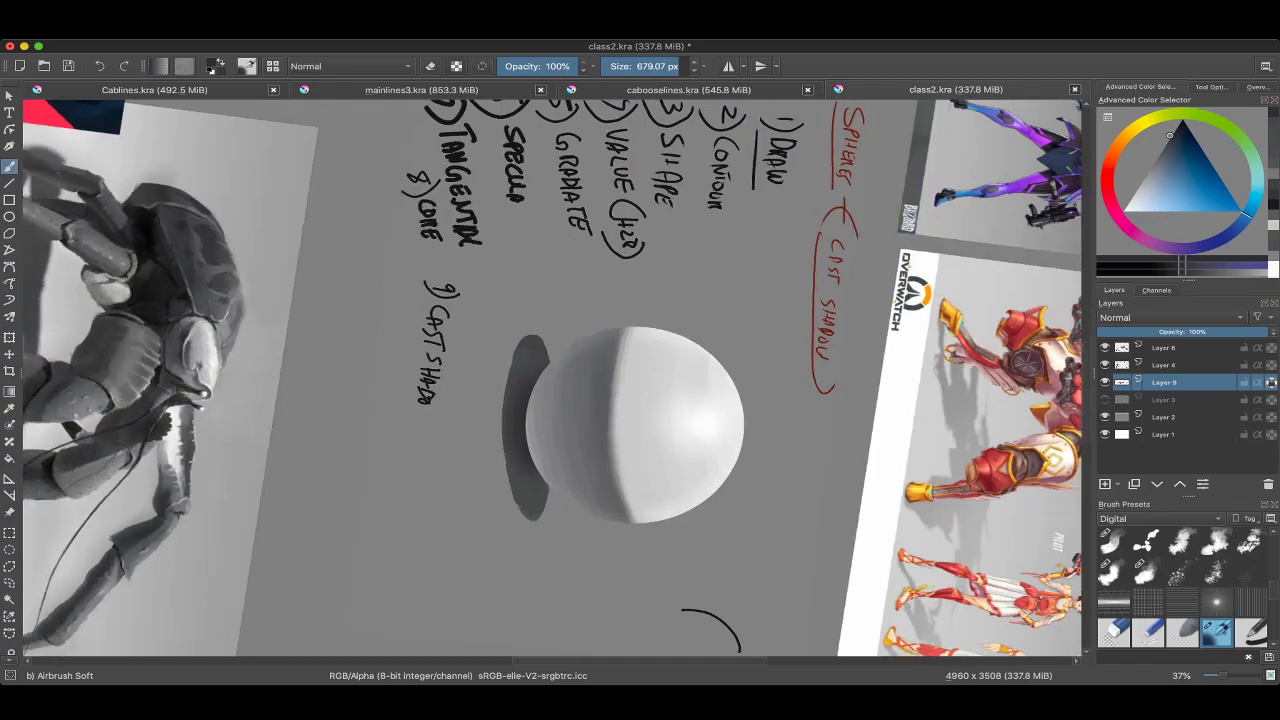
{"action": "scroll", "coordinate": [527, 487], "scroll_direction": "down", "scroll_amount": 2}
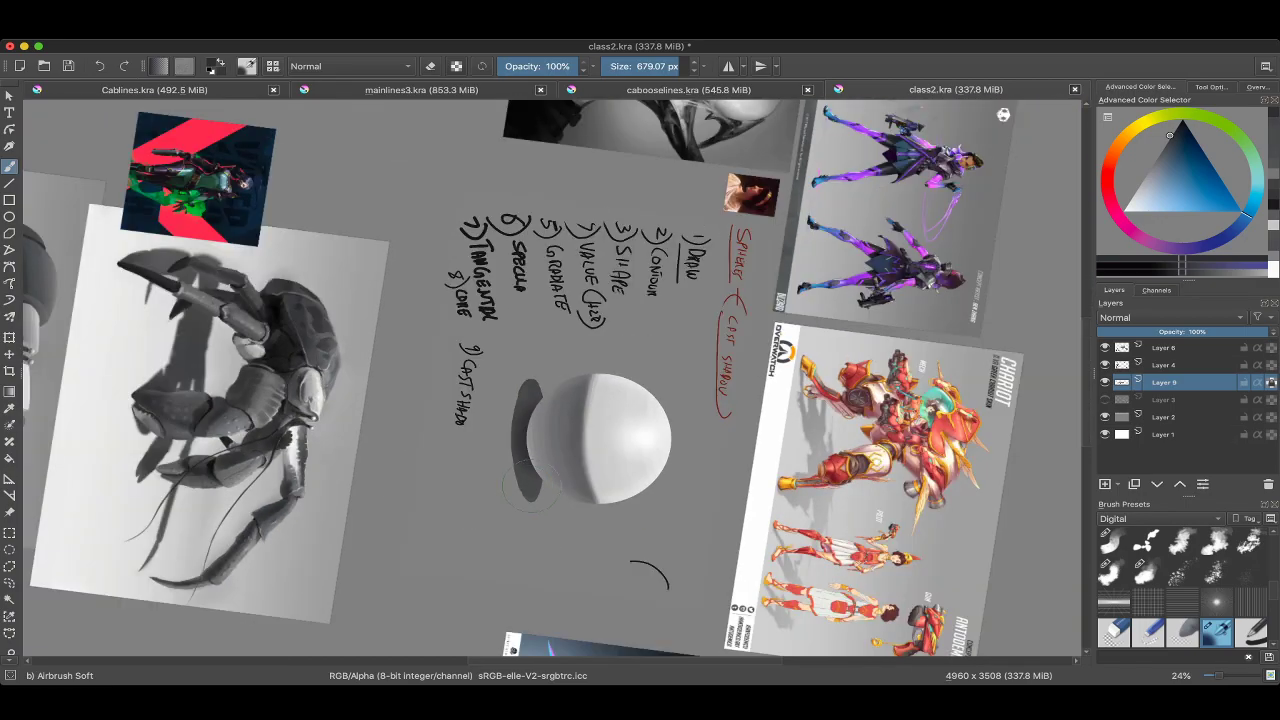
{"action": "scroll", "coordinate": [532, 450], "scroll_direction": "up", "scroll_amount": 6}
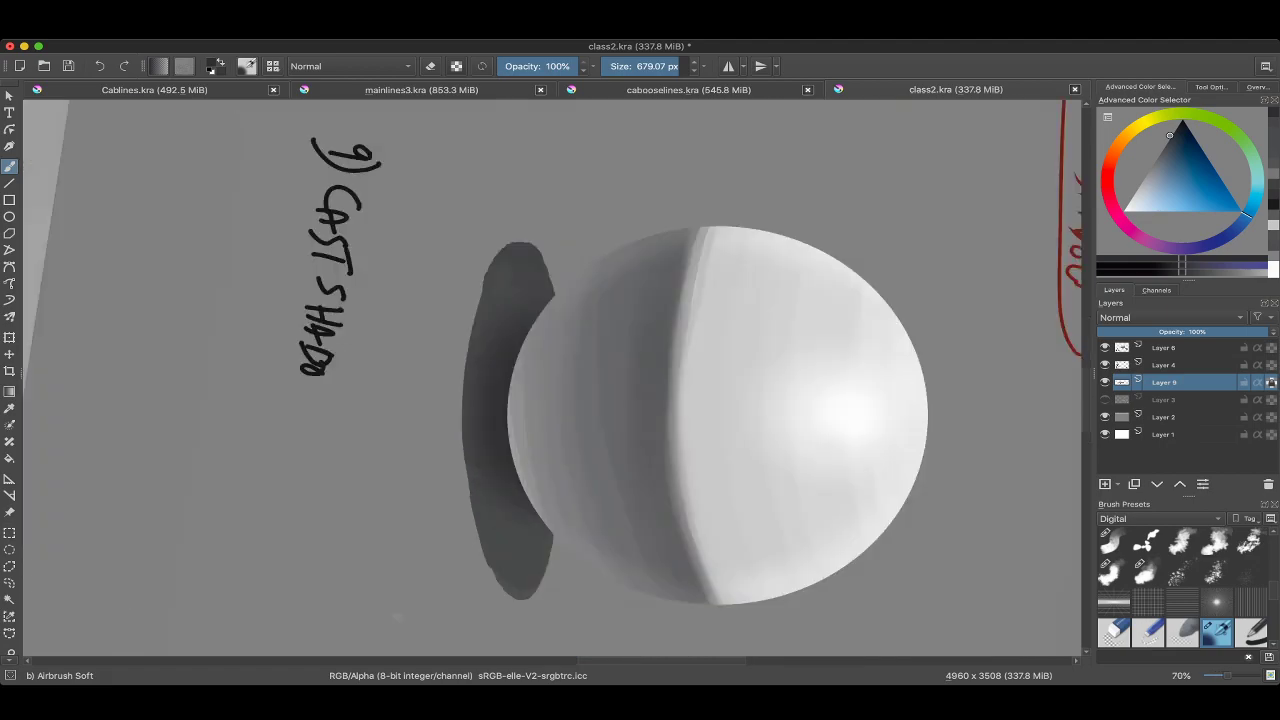
{"action": "key", "text": "ctrl+]"}
{"action": "key", "text": "ctrl+]"}
{"action": "key", "text": "ctrl+]"}
{"action": "key", "text": "ctrl+]"}
{"action": "key", "text": "ctrl+]"}
{"action": "key", "text": "ctrl+]"}
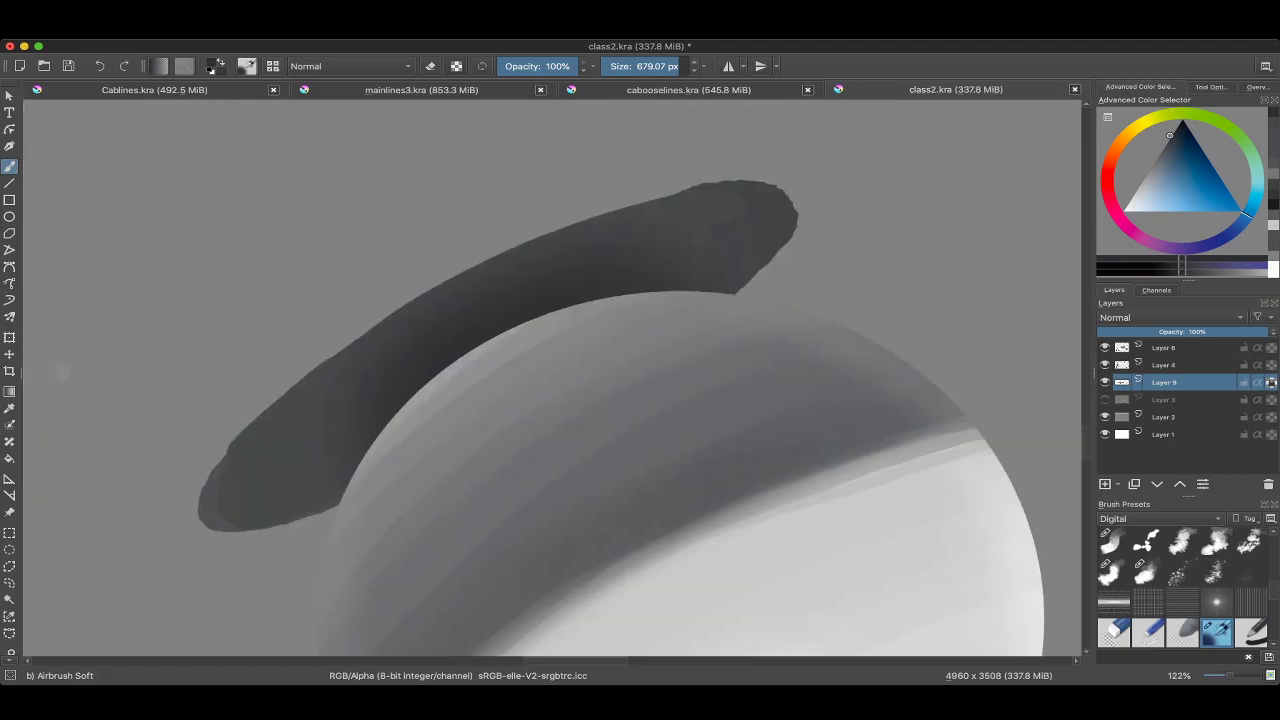
{"action": "scroll", "coordinate": [540, 380], "scroll_direction": "up", "scroll_amount": 5}
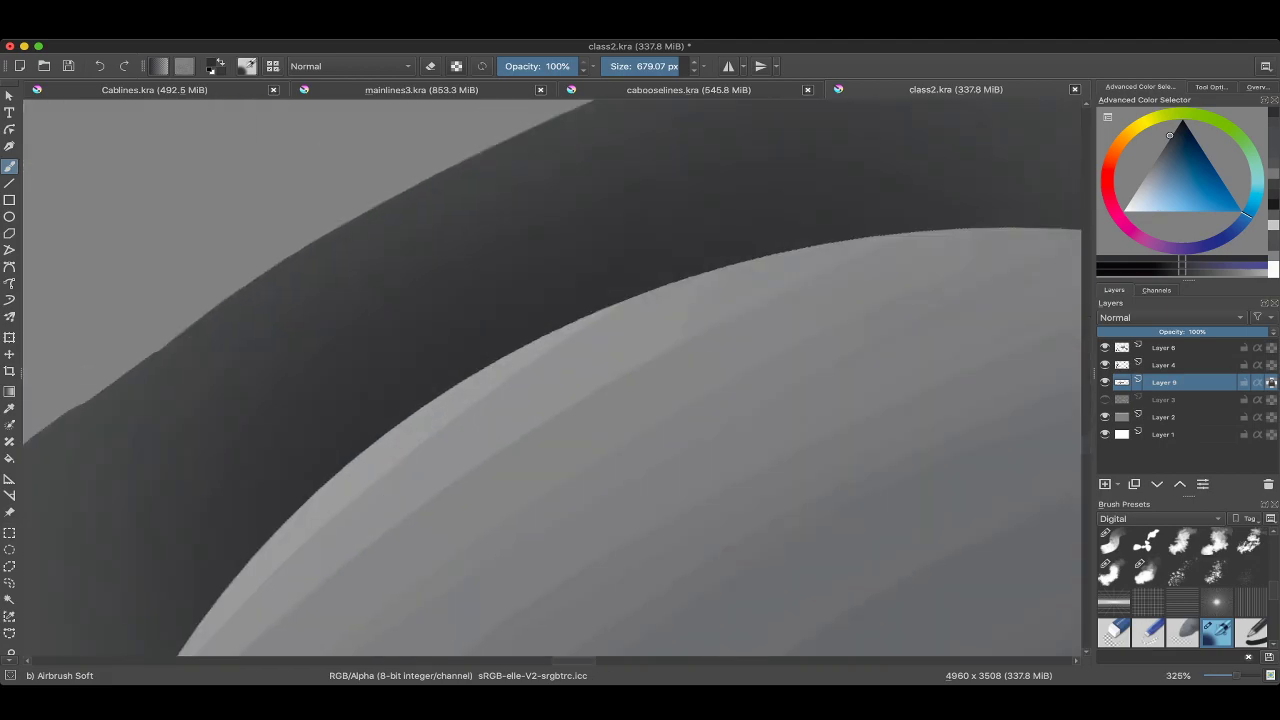
{"action": "scroll", "coordinate": [550, 380], "scroll_direction": "down", "scroll_amount": 5}
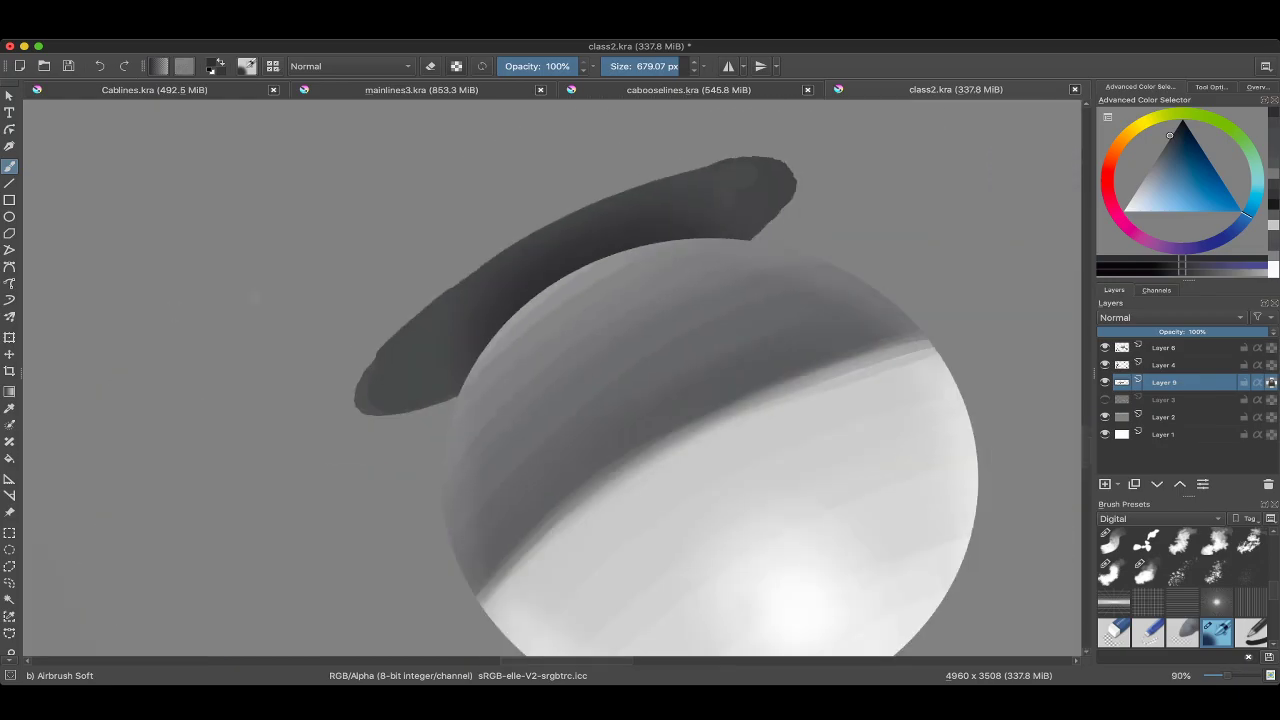
{"action": "key", "text": "ctrl+["}
{"action": "key", "text": "ctrl+["}
{"action": "key", "text": "ctrl+["}
{"action": "key", "text": "ctrl+["}
{"action": "key", "text": "ctrl+["}
{"action": "key", "text": "ctrl+["}
{"action": "scroll", "coordinate": [550, 380], "scroll_direction": "down", "scroll_amount": 4}
{"action": "key", "text": "ctrl+["}
{"action": "key", "text": "ctrl+["}
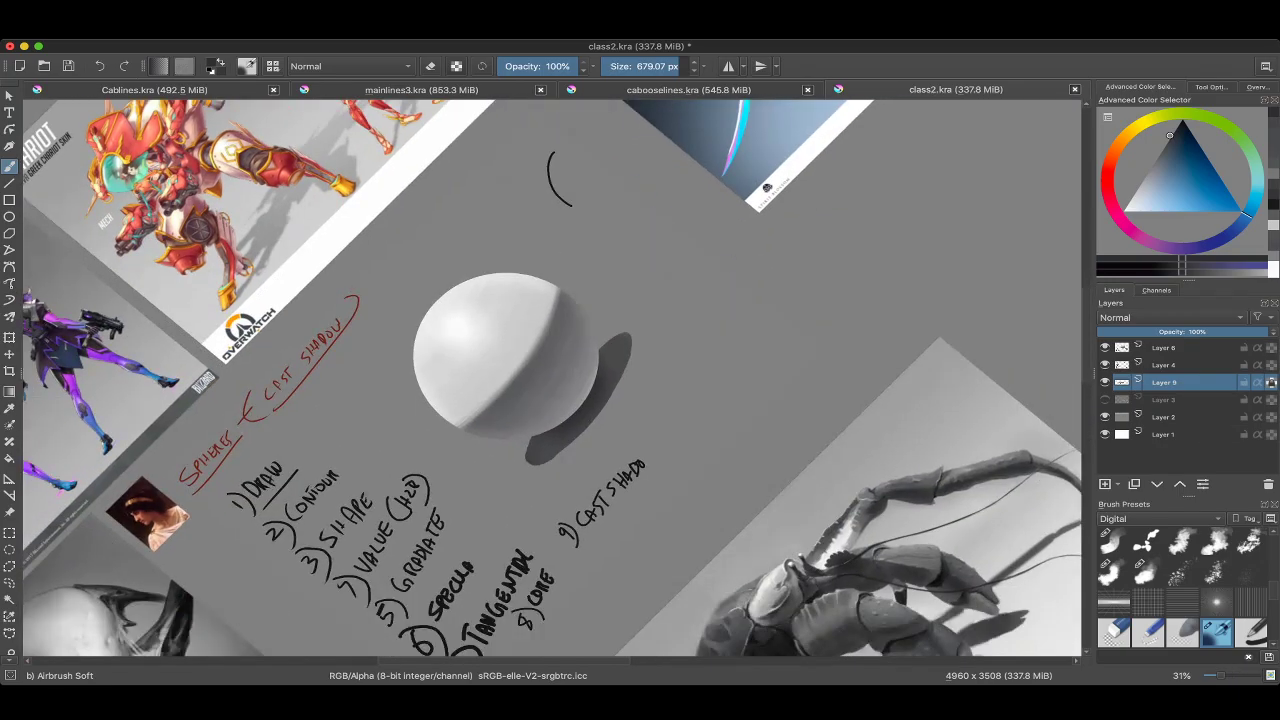
{"action": "key", "text": "ctrl+]"}
{"action": "key", "text": "ctrl+]"}
{"action": "scroll", "coordinate": [550, 380], "scroll_direction": "up", "scroll_amount": 3}
{"action": "scroll", "coordinate": [550, 380], "scroll_direction": "down", "scroll_amount": 4}
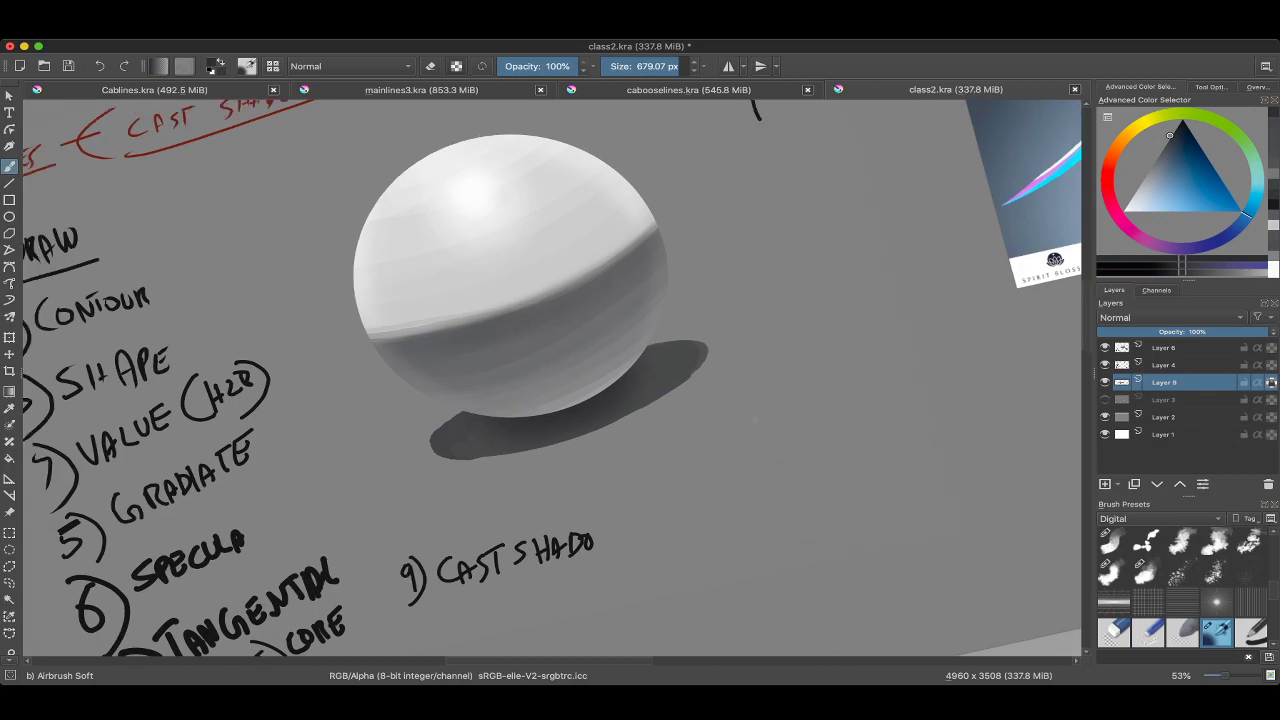
{"action": "scroll", "coordinate": [550, 380], "scroll_direction": "up", "scroll_amount": 5}
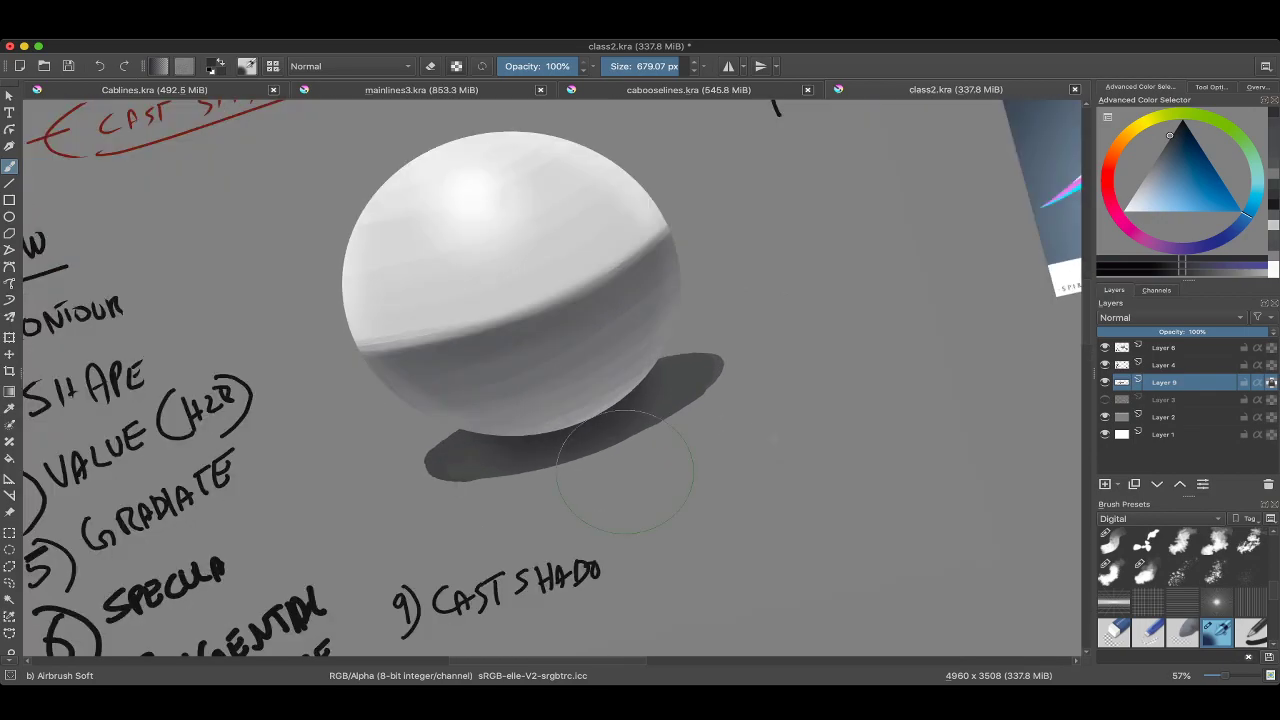
Compare the sphere's cast shadow with the shadows and simple forms in the two crab reference paintings.
{"action": "scroll", "coordinate": [580, 440], "scroll_direction": "down", "scroll_amount": 4}
{"action": "left_click_drag", "start_coordinate": [580, 560], "coordinate": [560, 160]}
{"action": "scroll", "coordinate": [550, 380], "scroll_direction": "down", "scroll_amount": 5}
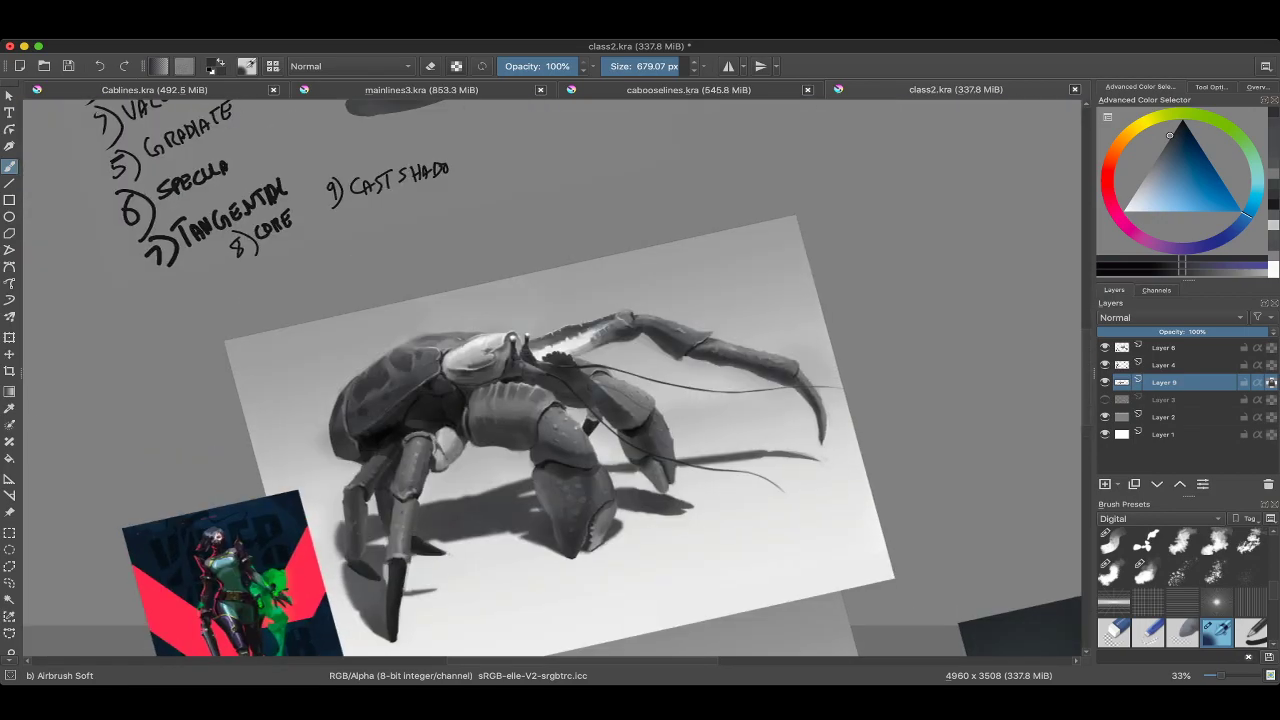
{"action": "scroll", "coordinate": [550, 390], "scroll_direction": "up", "scroll_amount": 10}
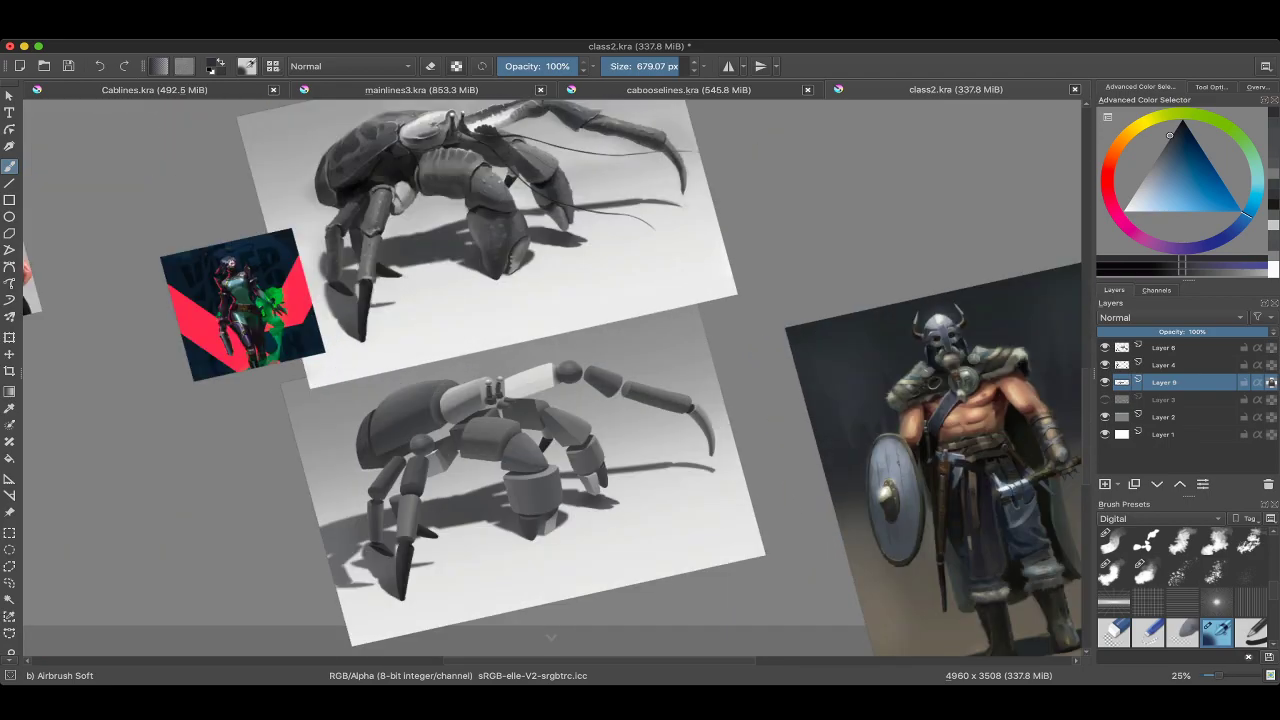
{"action": "scroll", "coordinate": [550, 380], "scroll_direction": "down", "scroll_amount": 8}
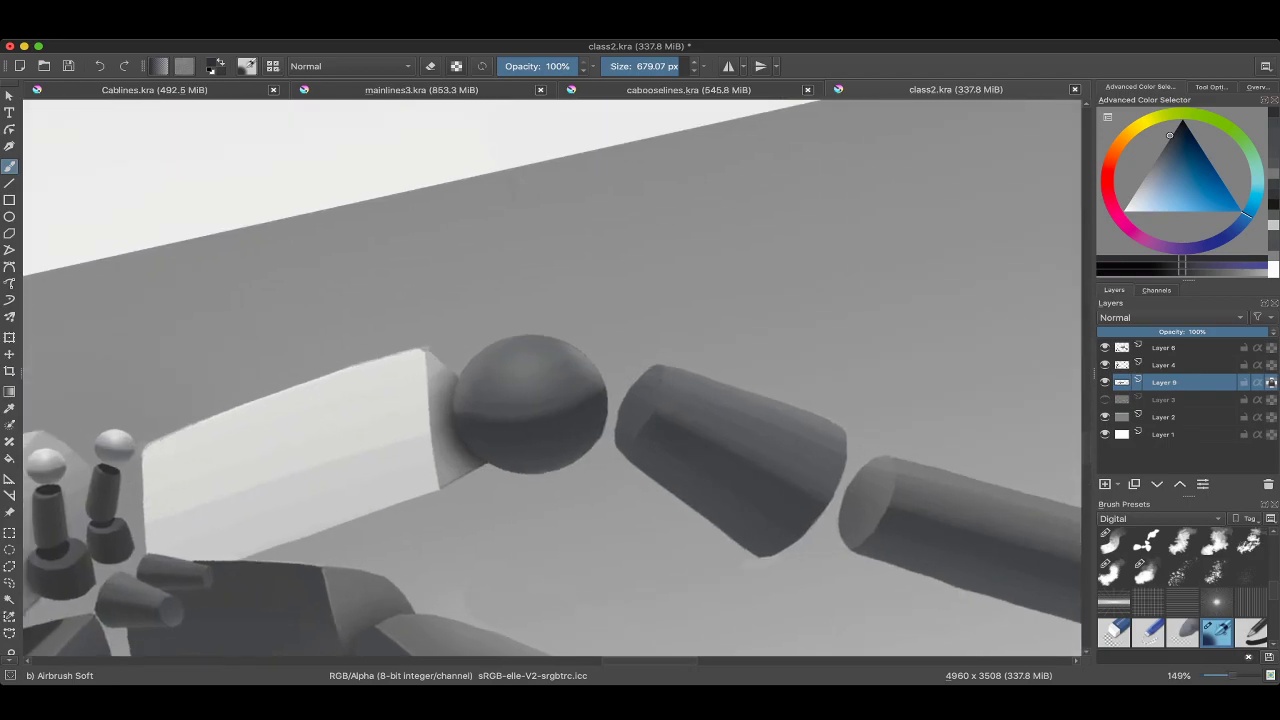
{"action": "scroll", "coordinate": [550, 380], "scroll_direction": "up", "scroll_amount": 3}
{"action": "scroll", "coordinate": [518, 393], "scroll_direction": "up", "scroll_amount": 4}
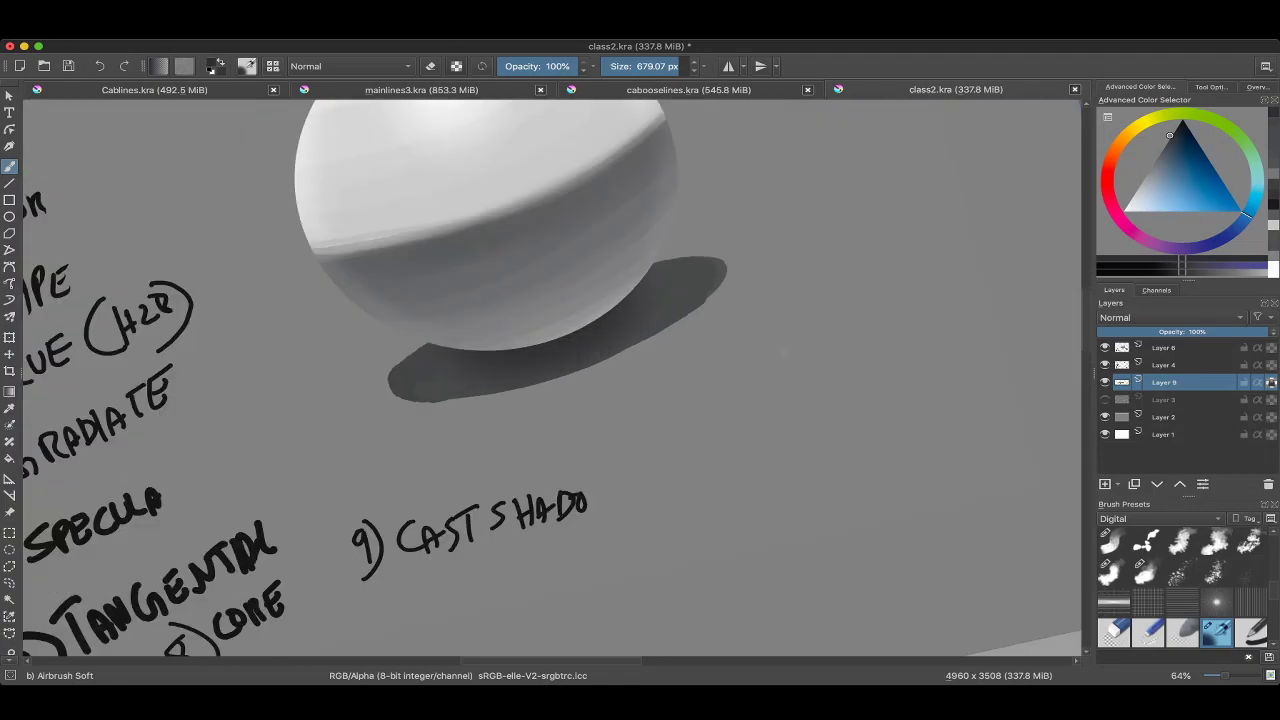
{"action": "scroll", "coordinate": [550, 380], "scroll_direction": "down", "scroll_amount": 4}
{"action": "scroll", "coordinate": [550, 380], "scroll_direction": "down", "scroll_amount": 2}
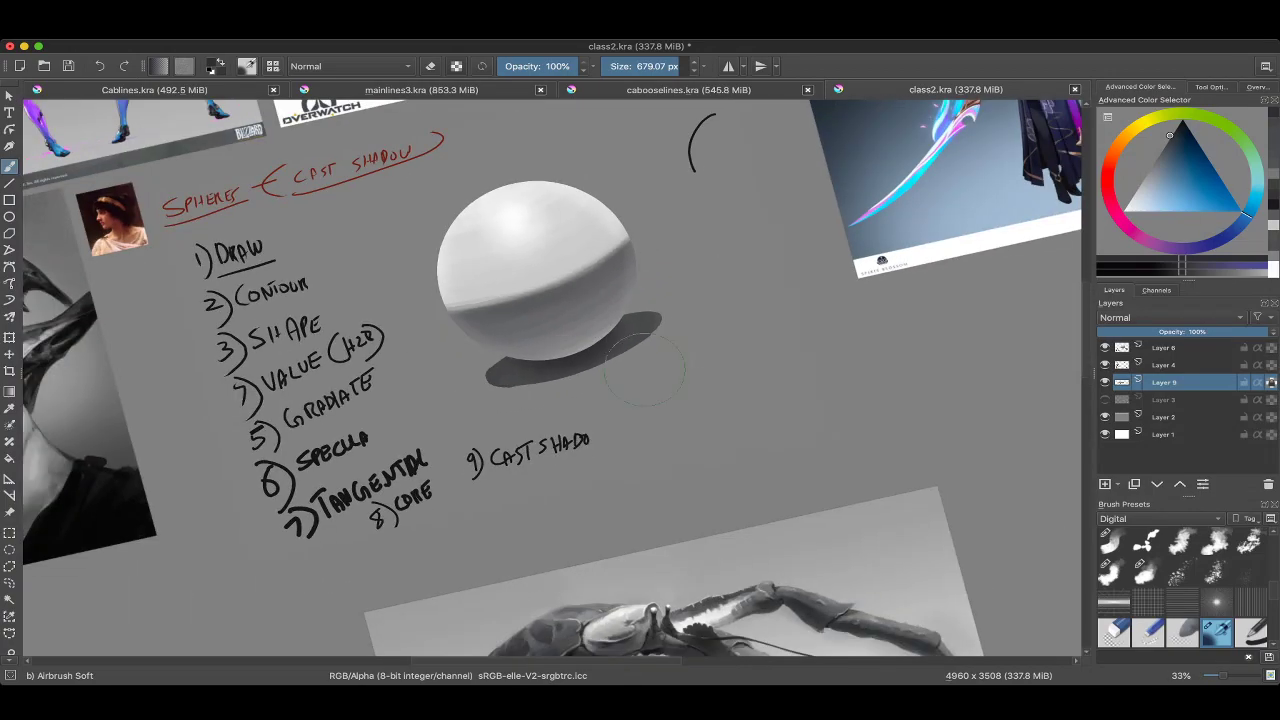
Deepen the cast shadow beneath the sphere with a sampled dark grey darkened further, reducing the airbrush to about 563 px.
{"action": "scroll", "coordinate": [550, 380], "scroll_direction": "up", "scroll_amount": 3}
{"action": "left_click", "coordinate": [628, 365], "text": "ctrl"}
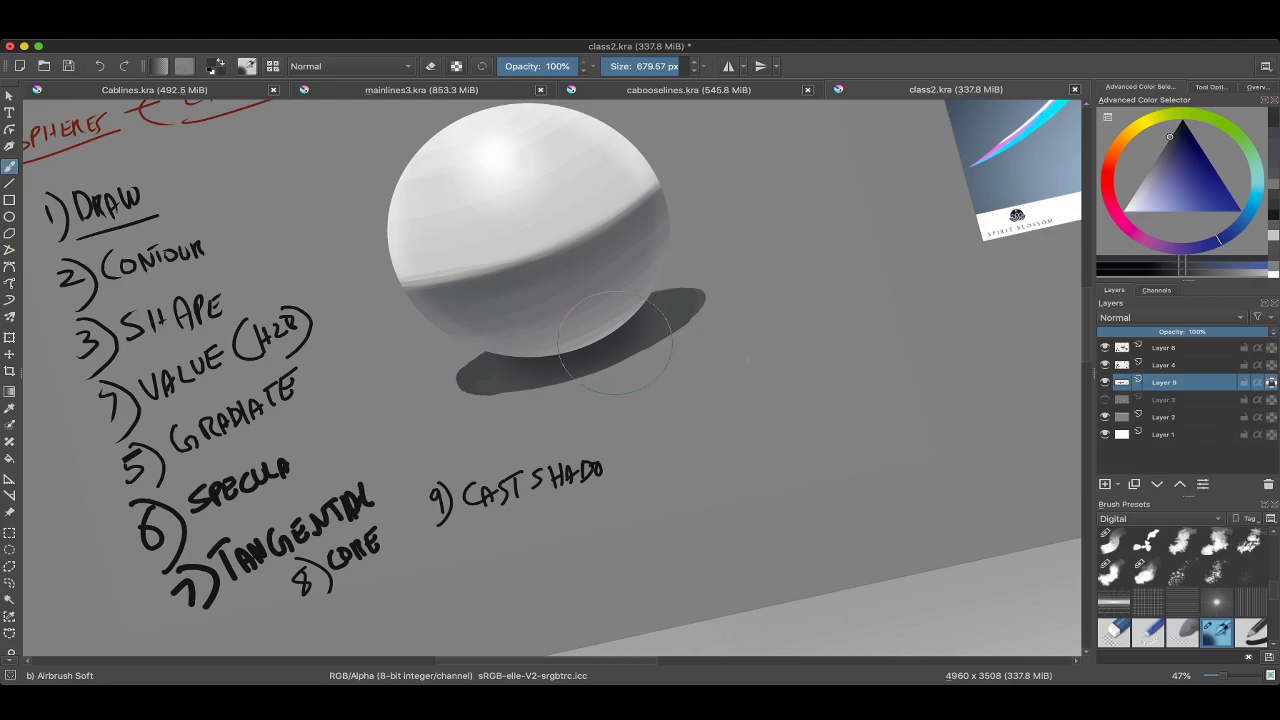
{"action": "scroll", "coordinate": [615, 342], "scroll_direction": "up", "scroll_amount": 1}
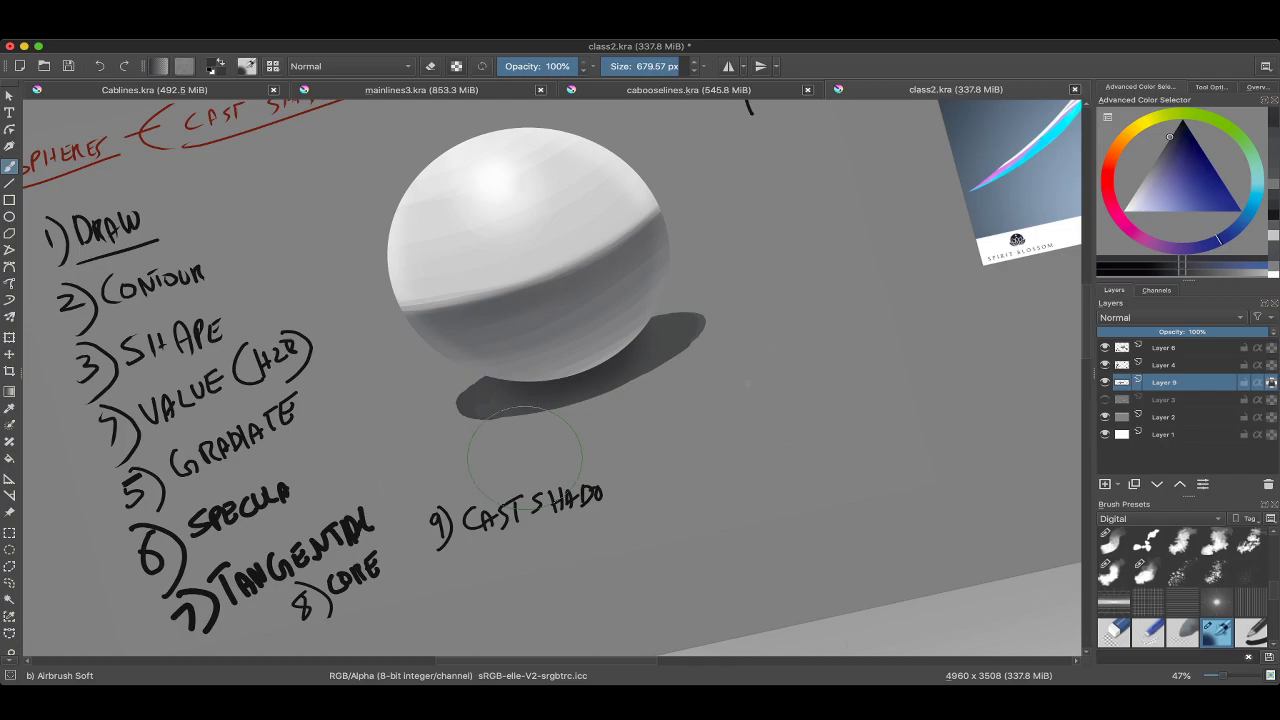
{"action": "scroll", "coordinate": [597, 311], "scroll_direction": "up", "scroll_amount": 2}
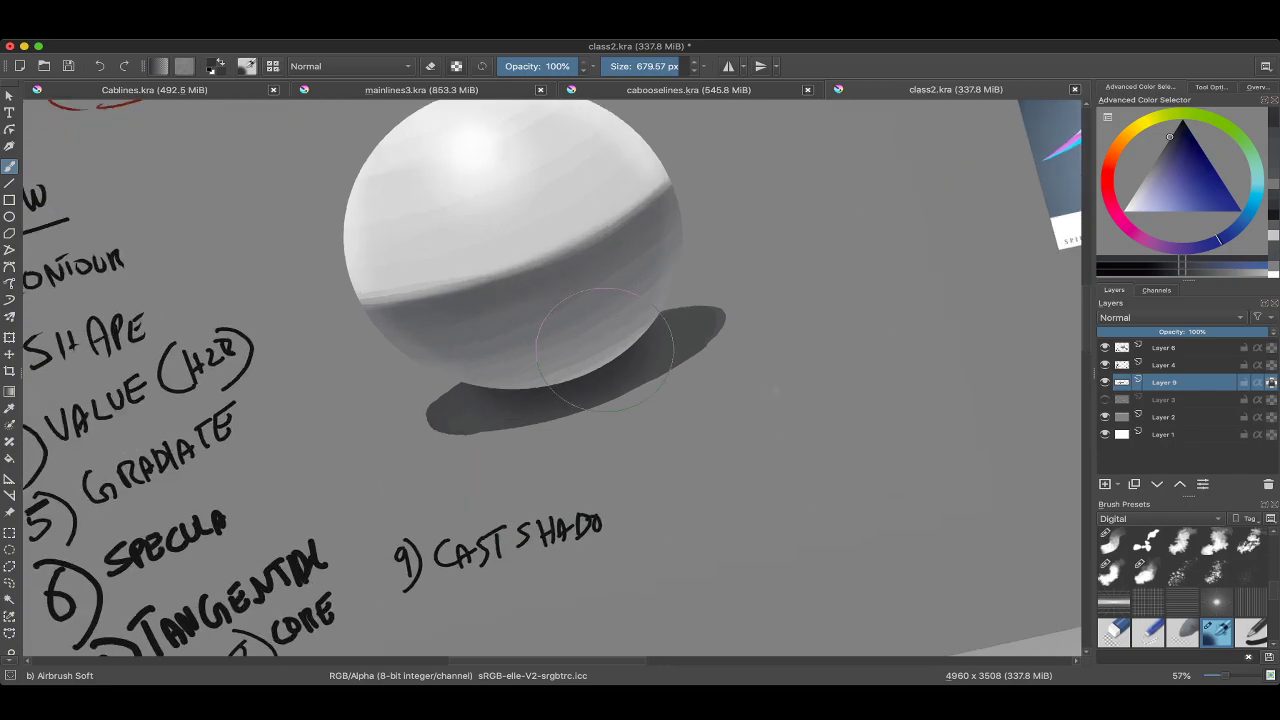
{"action": "scroll", "coordinate": [607, 355], "scroll_direction": "down", "scroll_amount": 4}
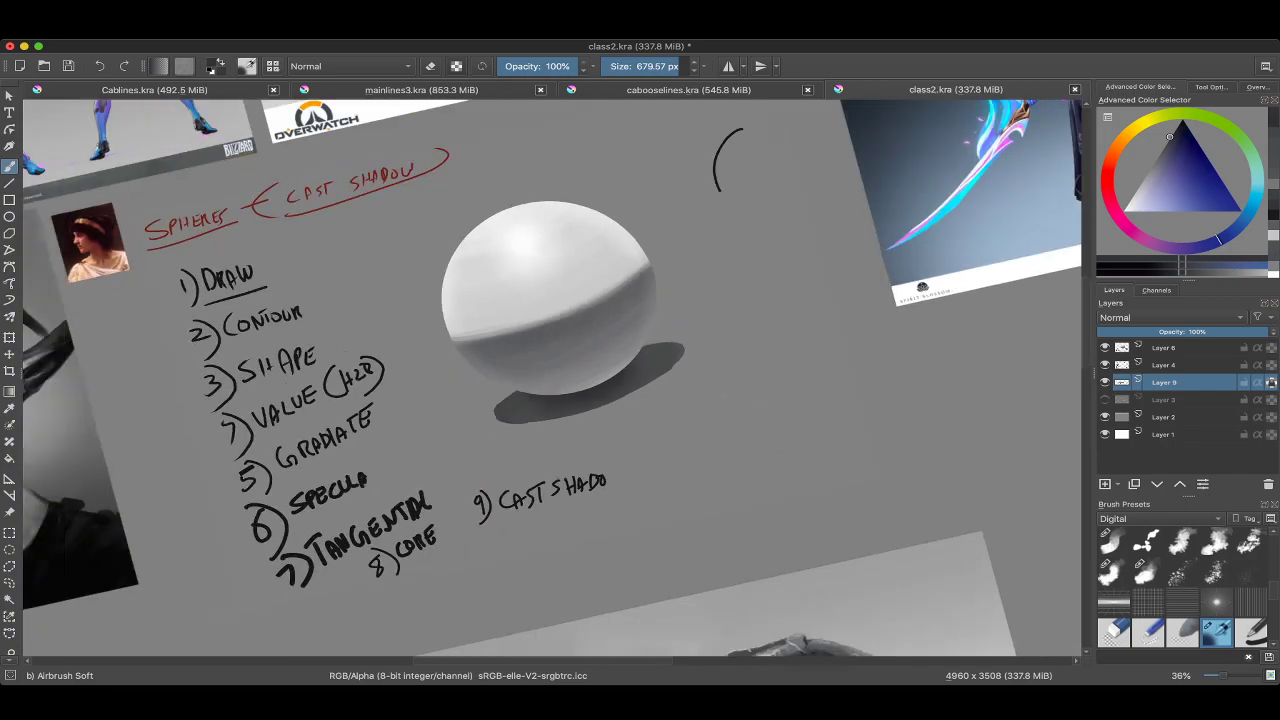
{"action": "scroll", "coordinate": [615, 405], "scroll_direction": "up", "scroll_amount": 3}
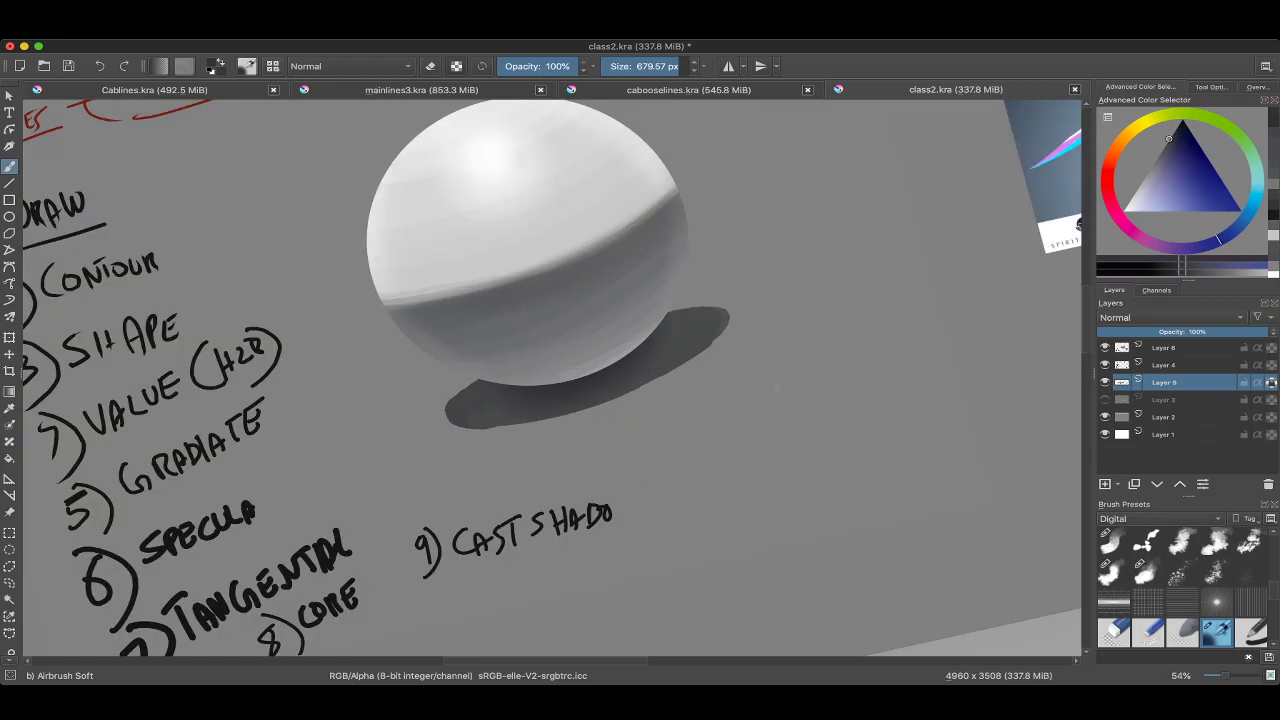
{"action": "key", "text": "bracketleft"}
{"action": "key", "text": "bracketleft"}
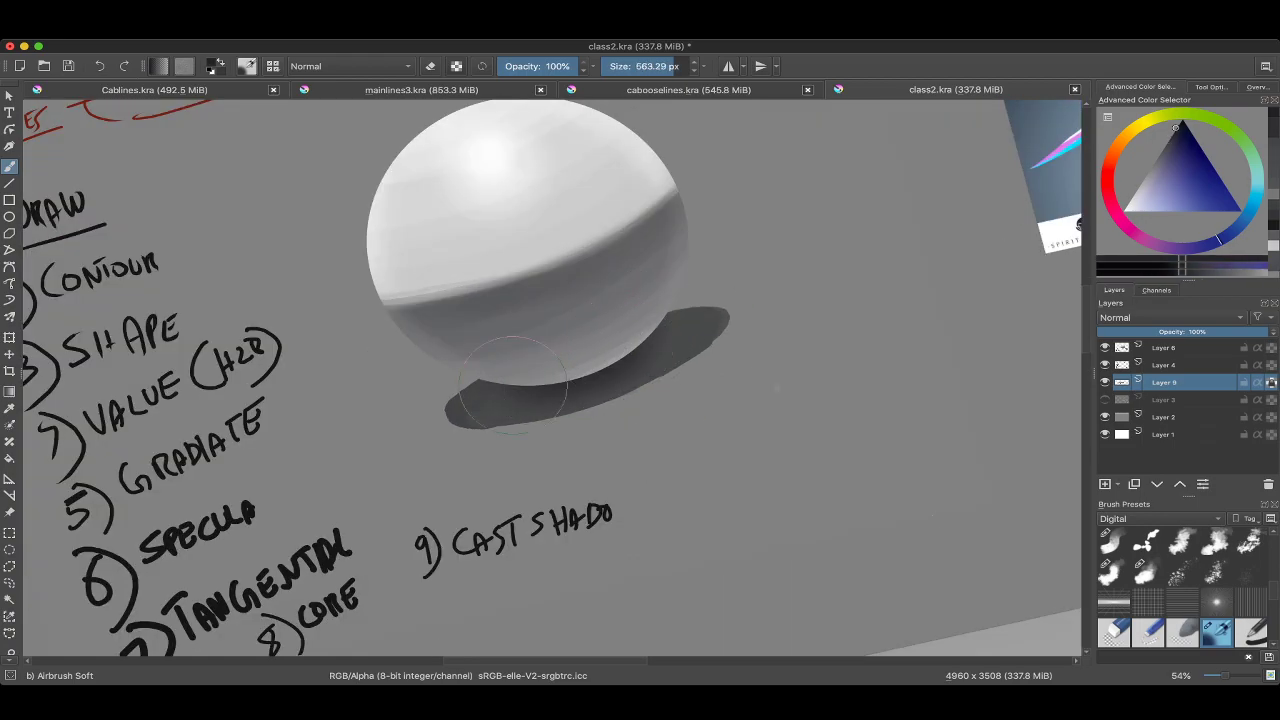
{"action": "scroll", "coordinate": [612, 368], "scroll_direction": "down", "scroll_amount": 3}
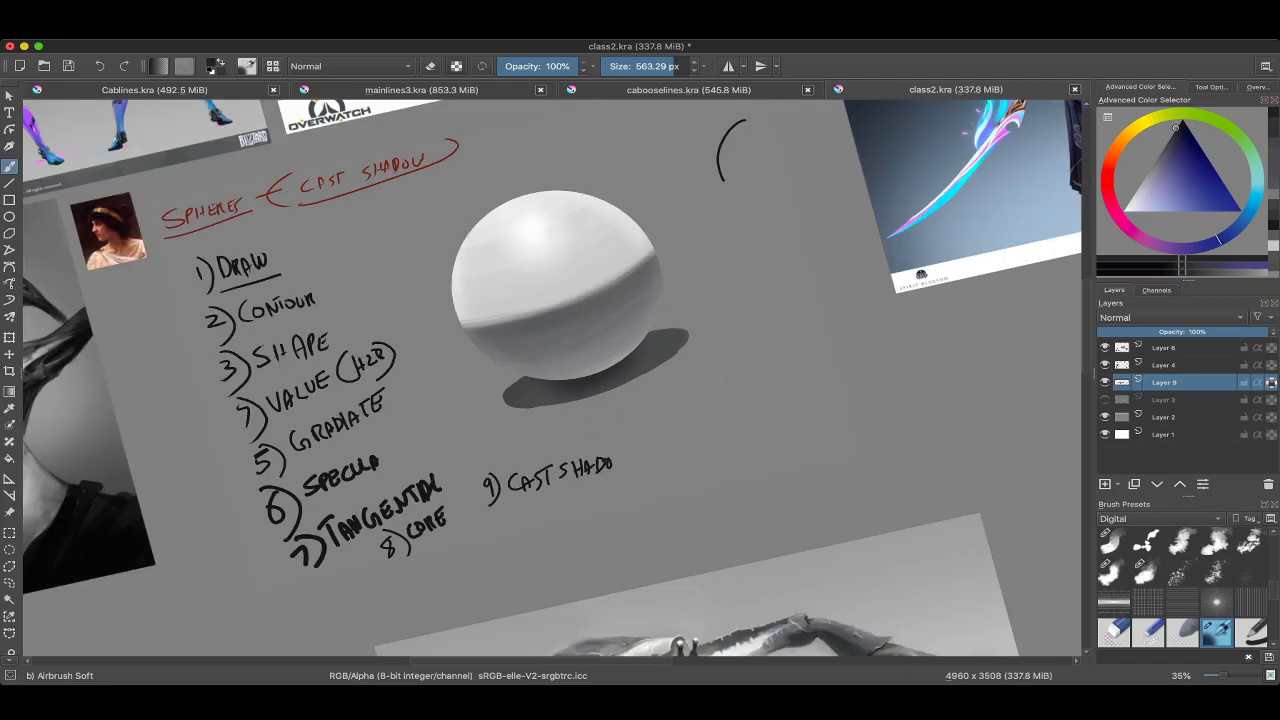
{"action": "scroll", "coordinate": [684, 350], "scroll_direction": "up", "scroll_amount": 2}
{"action": "scroll", "coordinate": [684, 350], "scroll_direction": "up", "scroll_amount": 1}
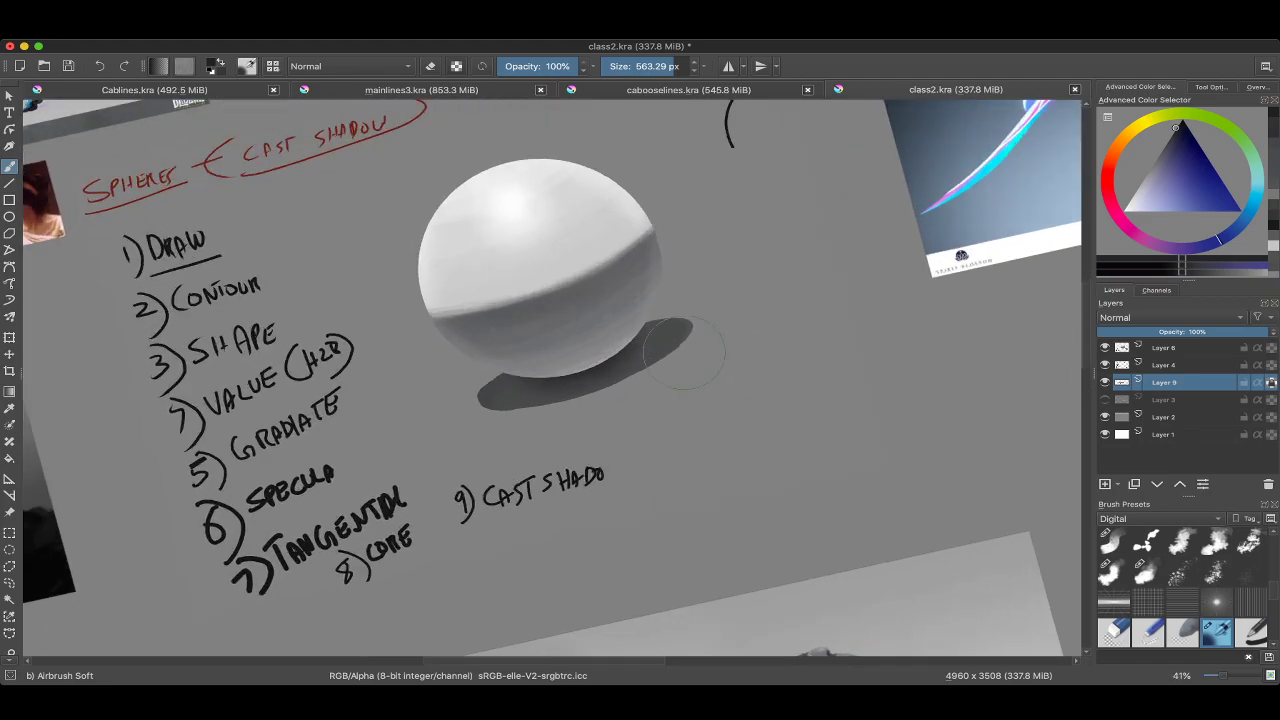
Brush a lighter grey over the outer parts of the cast shadow with the airbrush at about 680 px.
{"action": "right_click", "coordinate": [680, 358]}
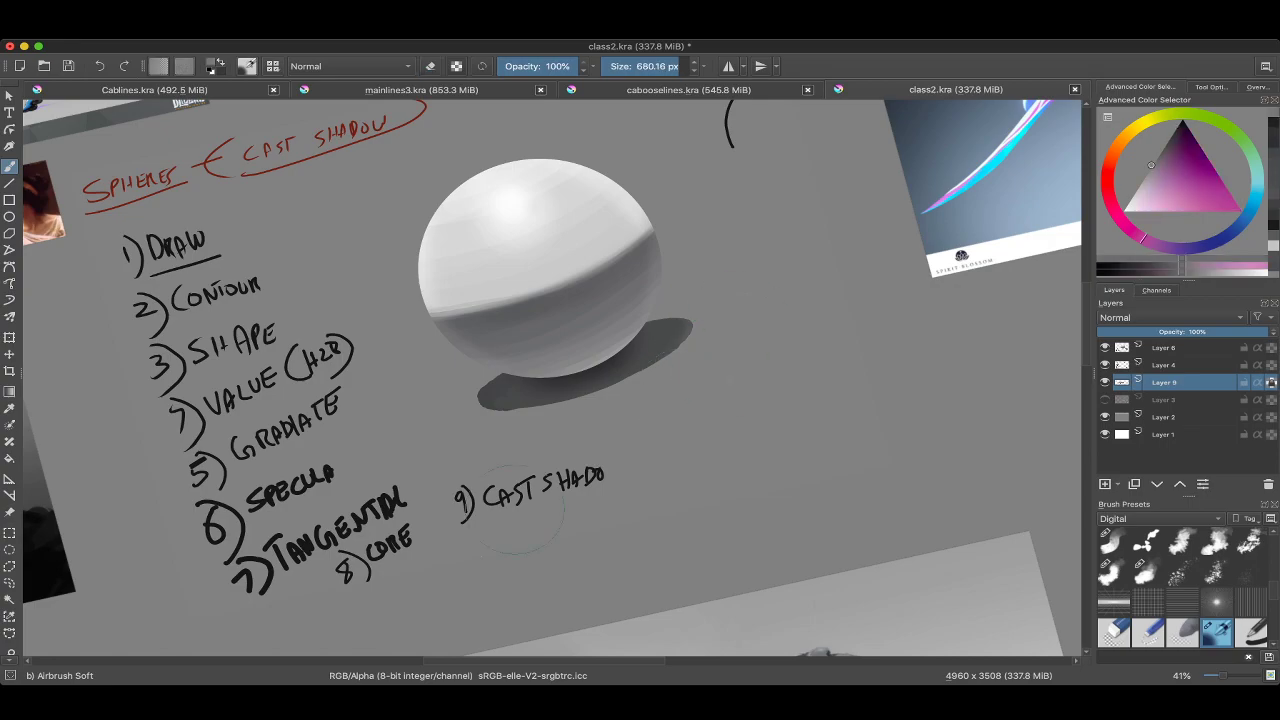
{"action": "left_click_drag", "start_coordinate": [635, 425], "coordinate": [532, 442]}
{"action": "left_click_drag", "start_coordinate": [618, 380], "coordinate": [665, 350]}
{"action": "scroll", "coordinate": [676, 352], "scroll_direction": "up", "scroll_amount": 2}
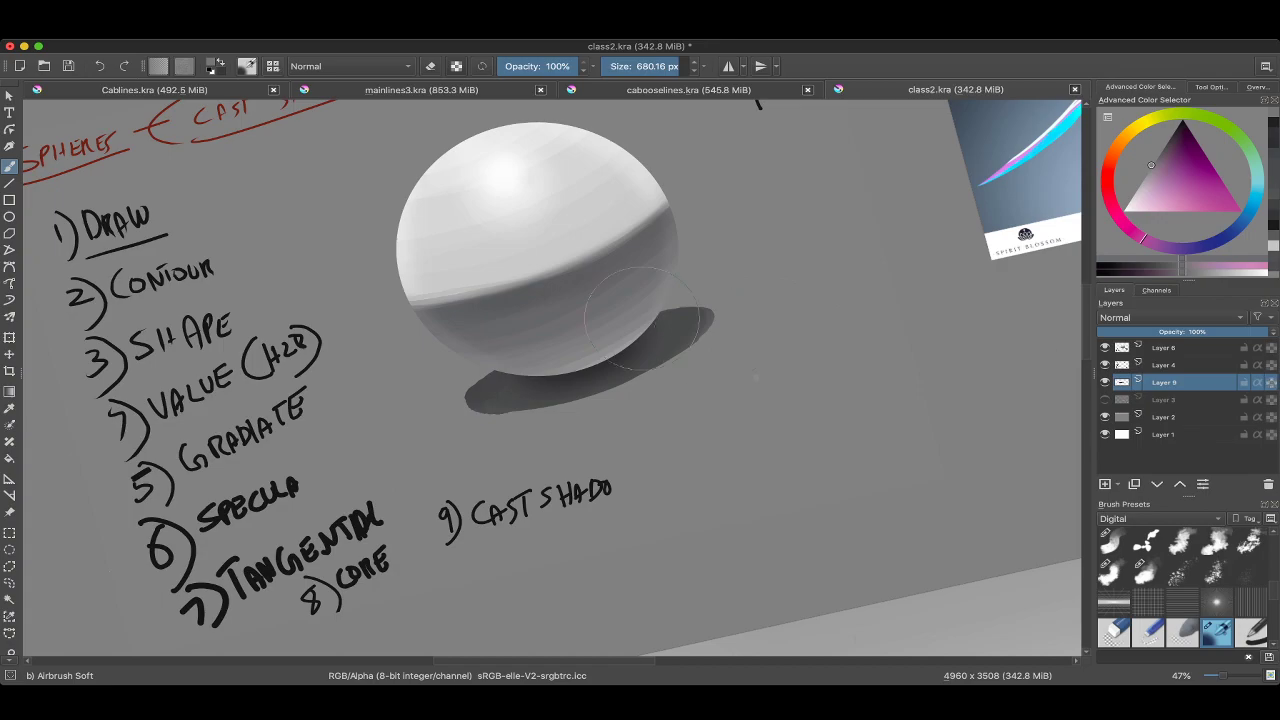
Outline the cast shadow's outer edge with a freehand selection, soften that edge and clear the selection.
{"action": "scroll", "coordinate": [642, 318], "scroll_direction": "up", "scroll_amount": 1}
{"action": "left_click", "coordinate": [9, 582]}
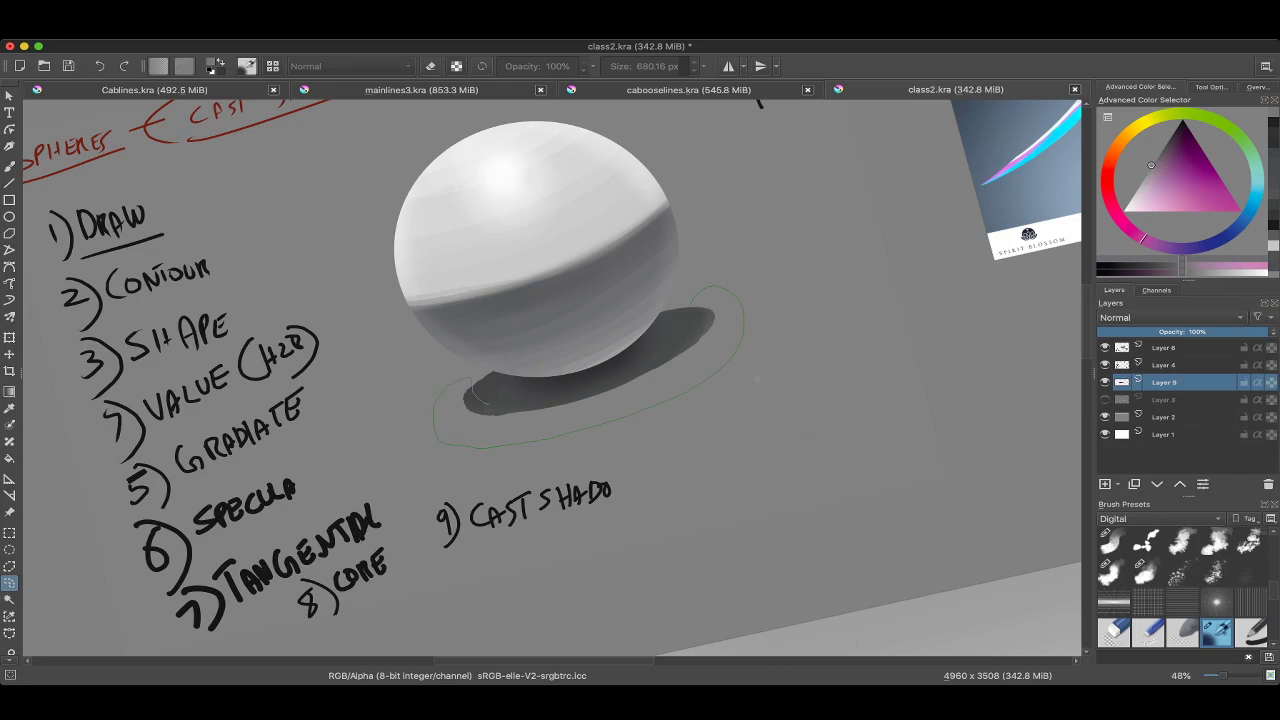
{"action": "mouse_move", "coordinate": [560, 397]}
{"action": "left_mouse_down"}
{"action": "mouse_move", "coordinate": [635, 370]}
{"action": "mouse_move", "coordinate": [682, 338]}
{"action": "mouse_move", "coordinate": [694, 310]}
{"action": "left_mouse_up"}
{"action": "scroll", "coordinate": [550, 380], "scroll_direction": "up", "scroll_amount": 2}
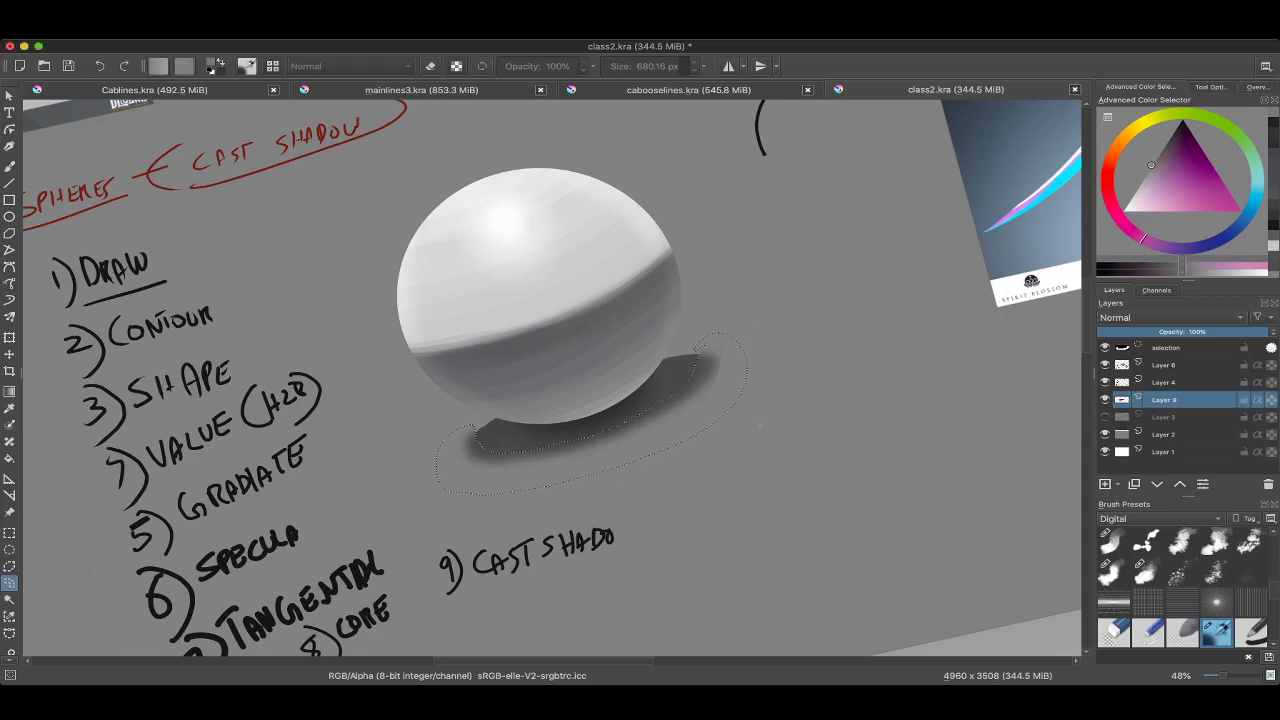
{"action": "key", "text": "ctrl+shift+a"}
{"action": "key", "text": "minus"}
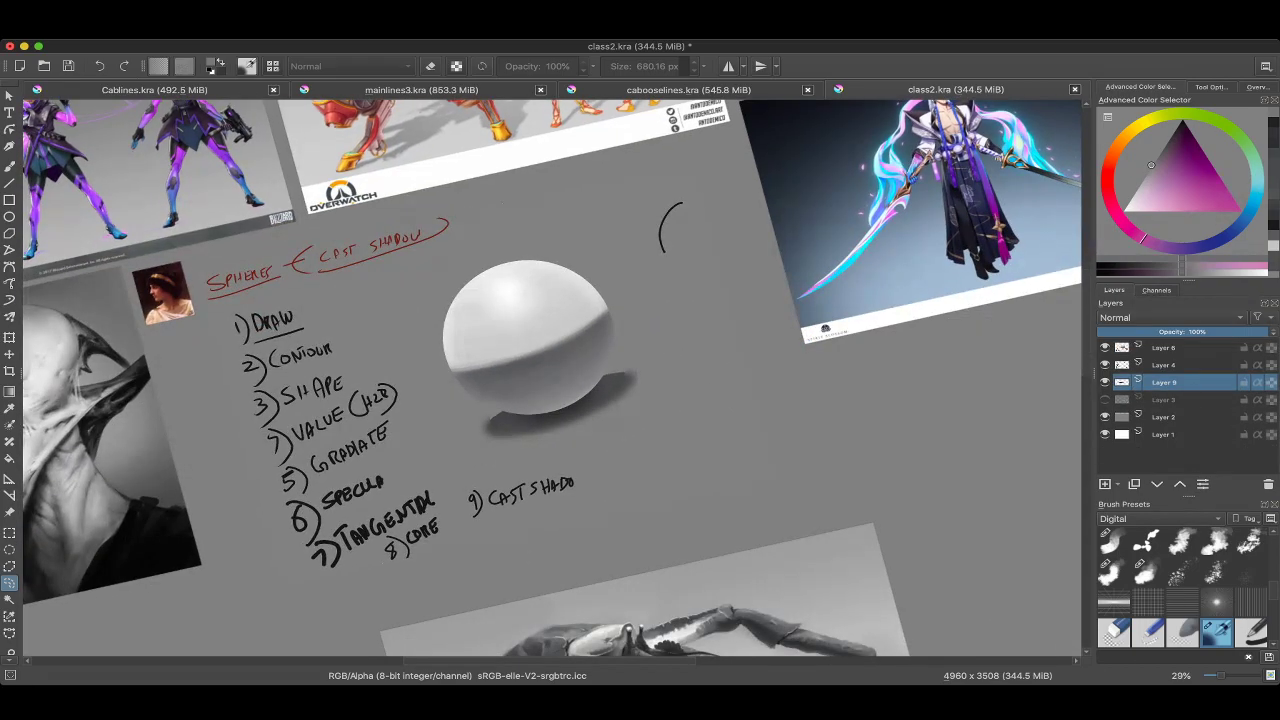
Reduce the airbrush to about 169 px and soften the far tip of the sphere's cast shadow.
{"action": "key", "text": "b"}
{"action": "left_click_drag", "start_coordinate": [488, 425], "coordinate": [496, 411]}
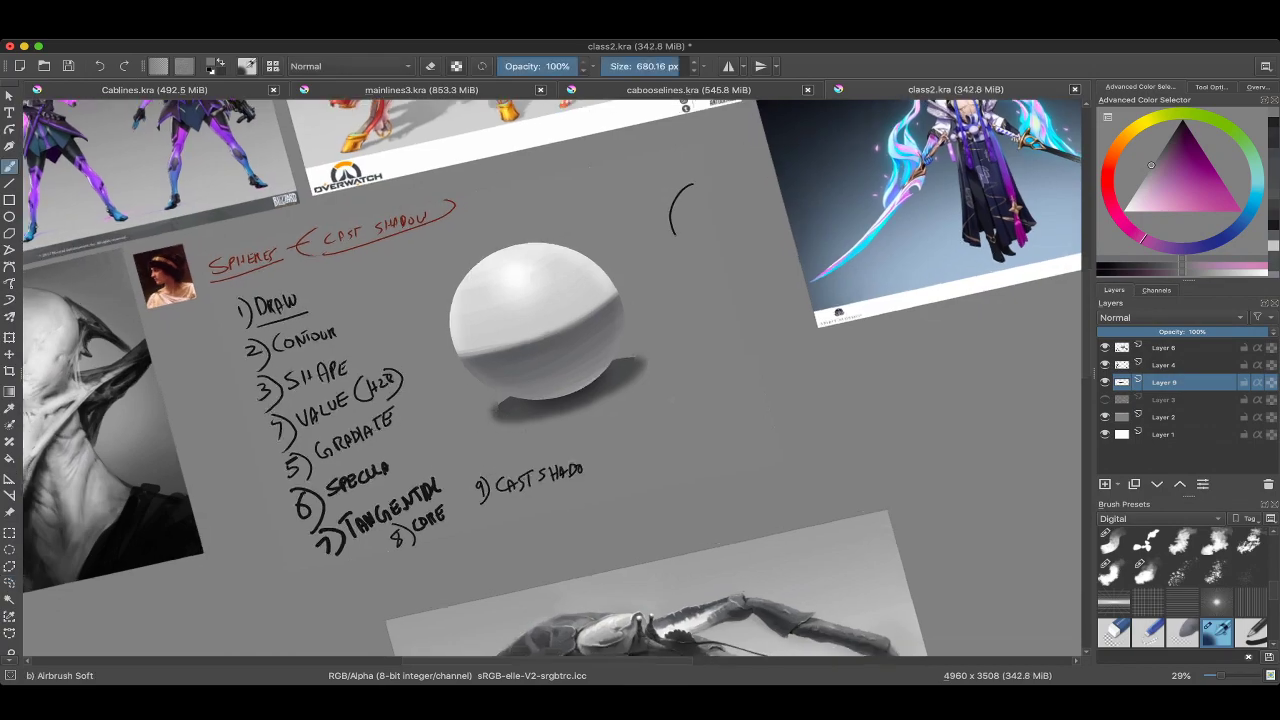
{"action": "scroll", "coordinate": [628, 365], "scroll_direction": "up", "scroll_amount": 3}
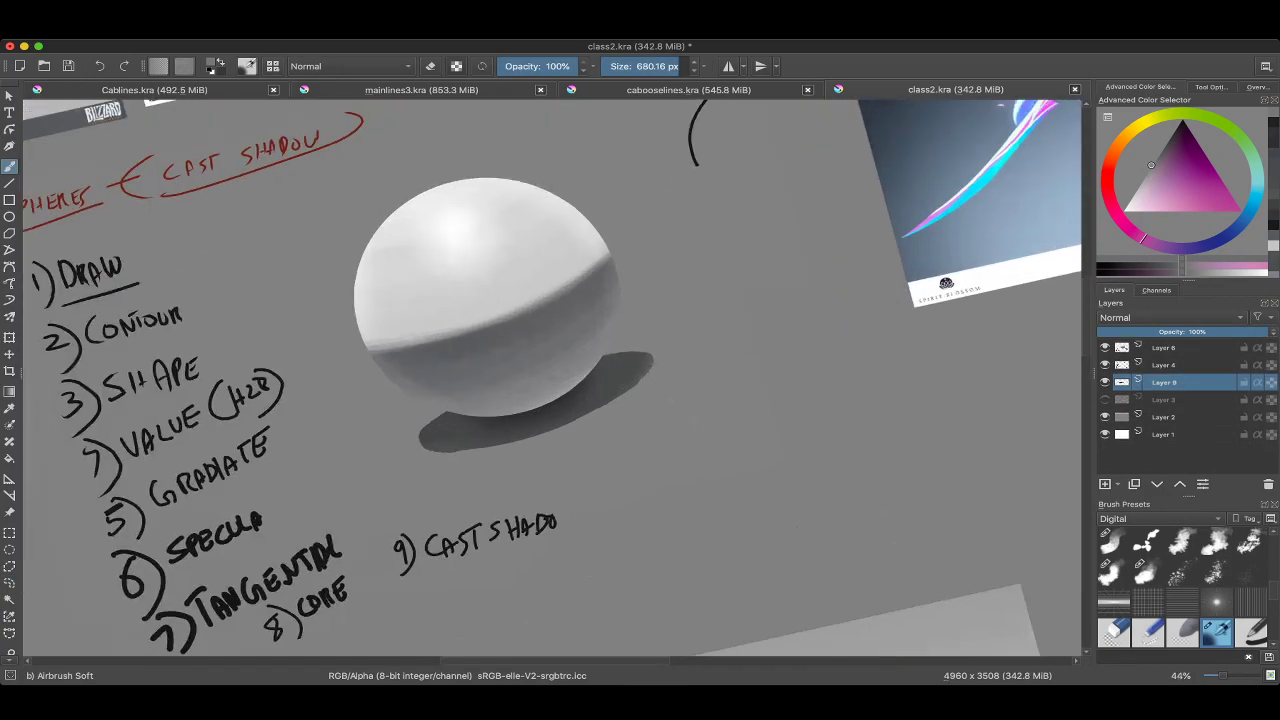
{"action": "key", "text": "bracketleft"}
{"action": "key", "text": "bracketleft"}
{"action": "key", "text": "bracketleft"}
{"action": "key", "text": "bracketleft"}
{"action": "key", "text": "bracketleft"}
{"action": "key", "text": "bracketleft"}
{"action": "key", "text": "bracketleft"}
{"action": "key", "text": "bracketleft"}
{"action": "key", "text": "bracketleft"}
{"action": "key", "text": "bracketleft"}
{"action": "key", "text": "bracketleft"}
{"action": "key", "text": "bracketleft"}
{"action": "key", "text": "bracketleft"}
{"action": "key", "text": "bracketleft"}
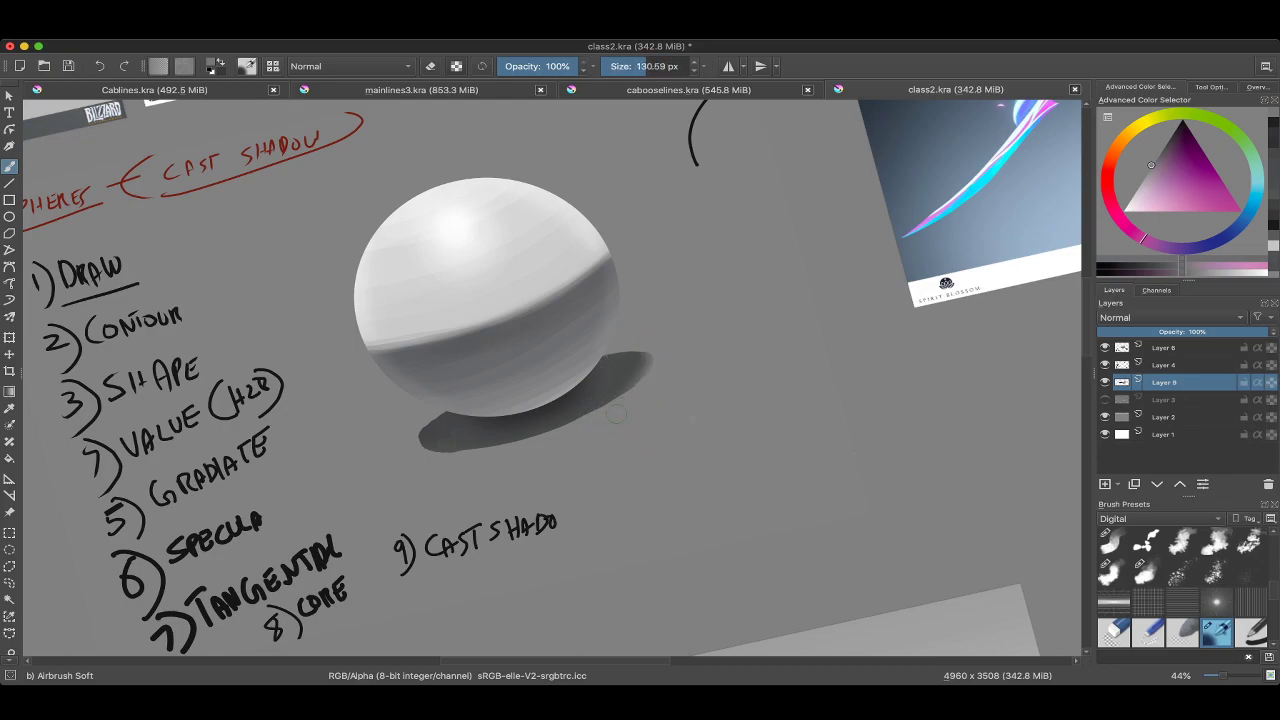
{"action": "key", "text": "bracketright"}
{"action": "key", "text": "bracketright"}
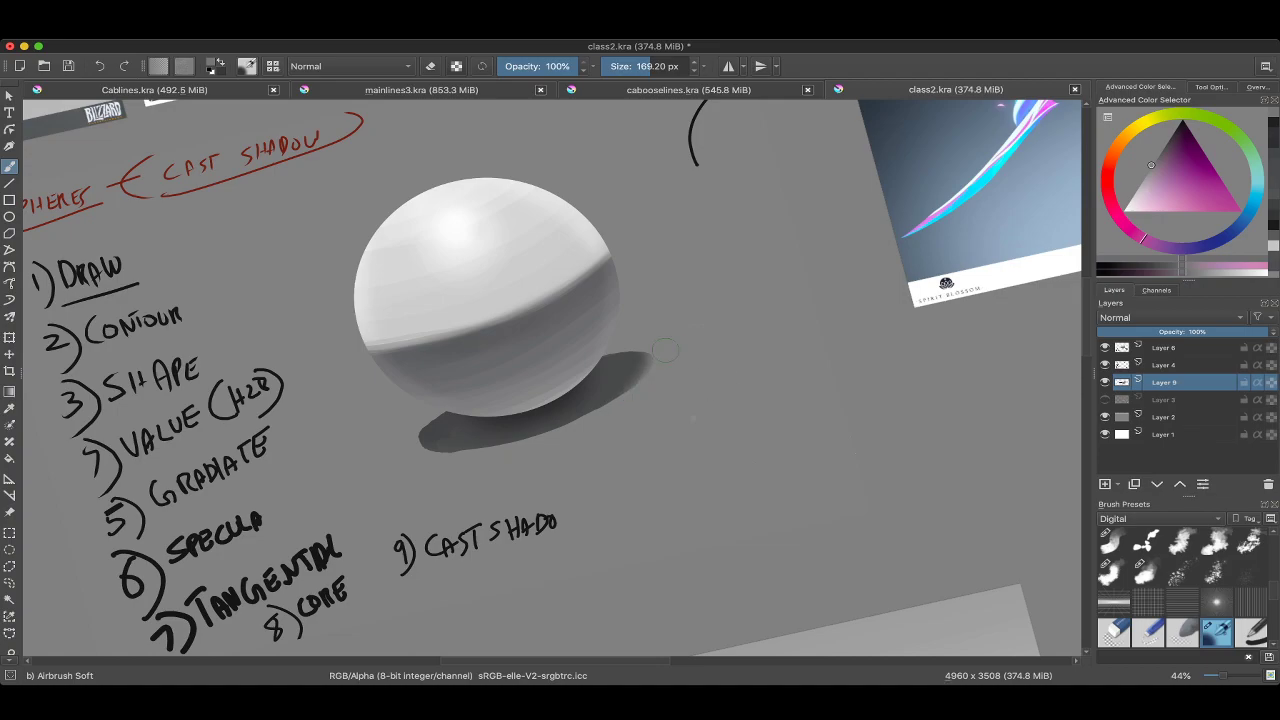
{"action": "mouse_move", "coordinate": [667, 364]}
{"action": "left_mouse_down"}
{"action": "mouse_move", "coordinate": [740, 415]}
{"action": "mouse_move", "coordinate": [572, 338]}
{"action": "left_mouse_up"}
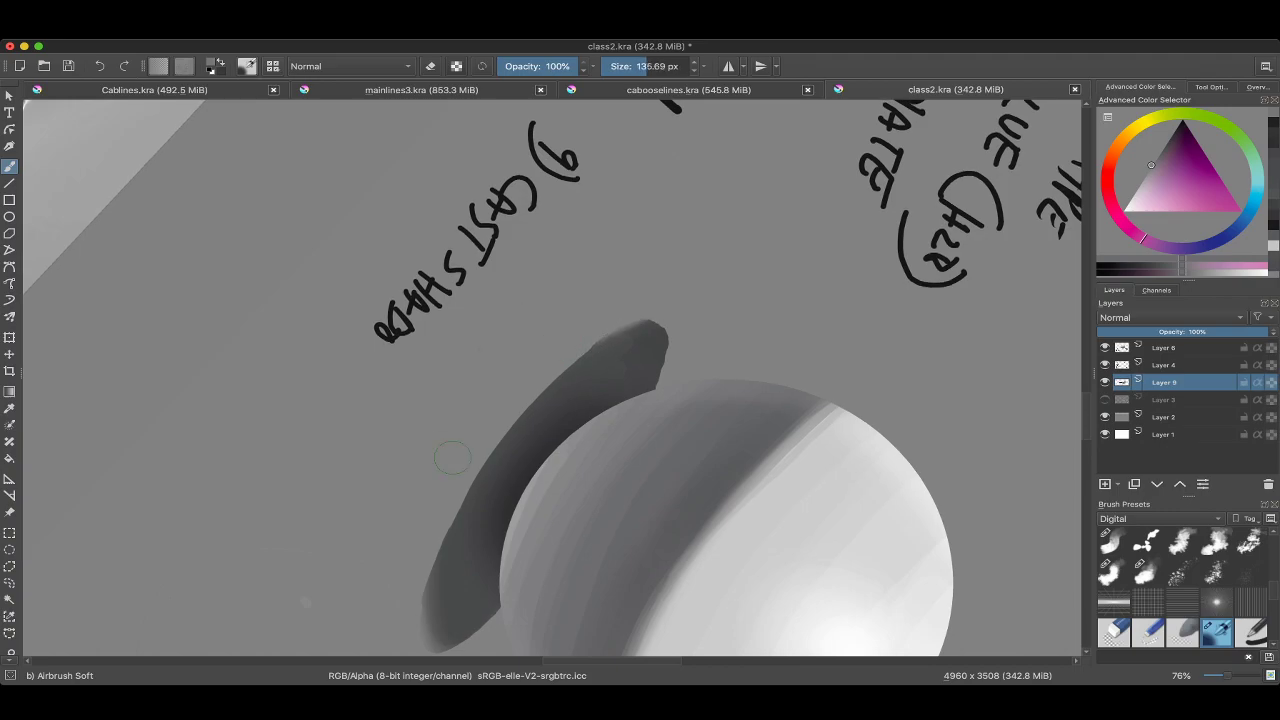
Refine the cast shadow's outer edge and near end with the airbrush reduced to about 56 px.
{"action": "key", "text": "bracketleft"}
{"action": "mouse_move", "coordinate": [530, 390]}
{"action": "left_mouse_down"}
{"action": "mouse_move", "coordinate": [650, 326]}
{"action": "mouse_move", "coordinate": [525, 395]}
{"action": "left_mouse_up"}
{"action": "left_click_drag", "start_coordinate": [440, 436], "coordinate": [510, 438]}
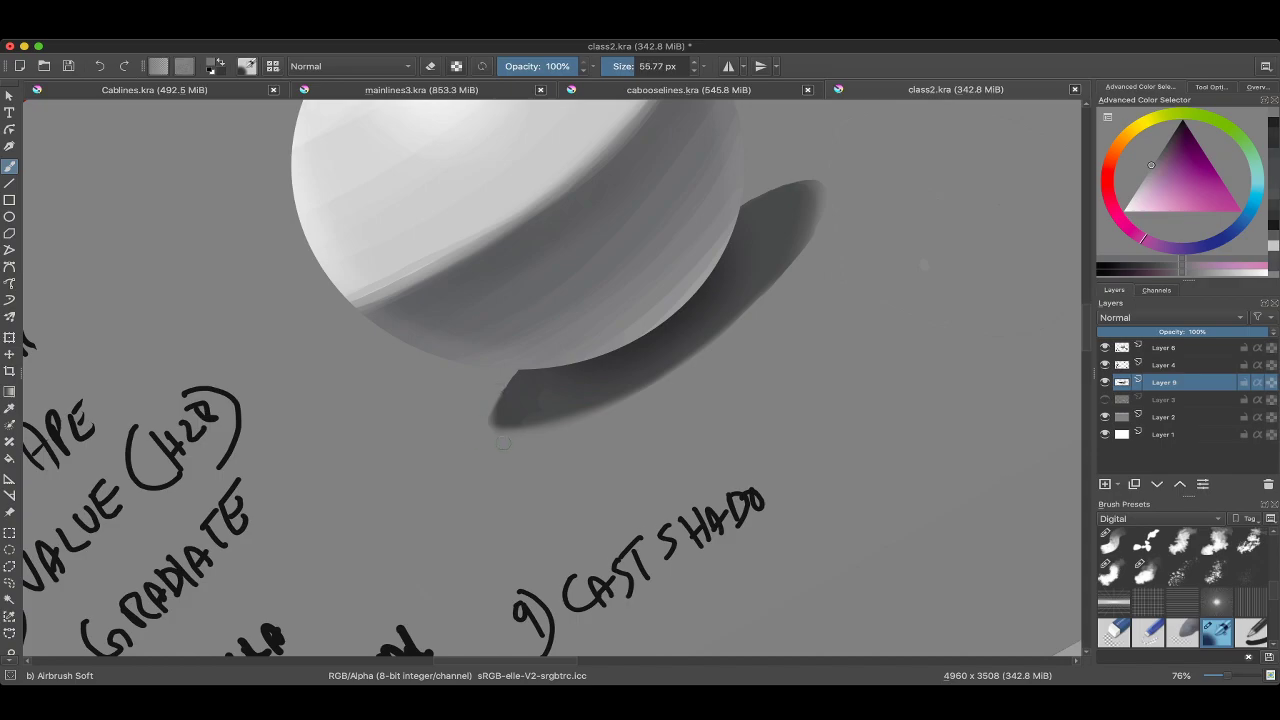
{"action": "mouse_move", "coordinate": [787, 221]}
{"action": "left_mouse_down"}
{"action": "mouse_move", "coordinate": [677, 326]}
{"action": "mouse_move", "coordinate": [728, 301]}
{"action": "left_mouse_up"}
{"action": "scroll", "coordinate": [674, 388], "scroll_direction": "down", "scroll_amount": 5}
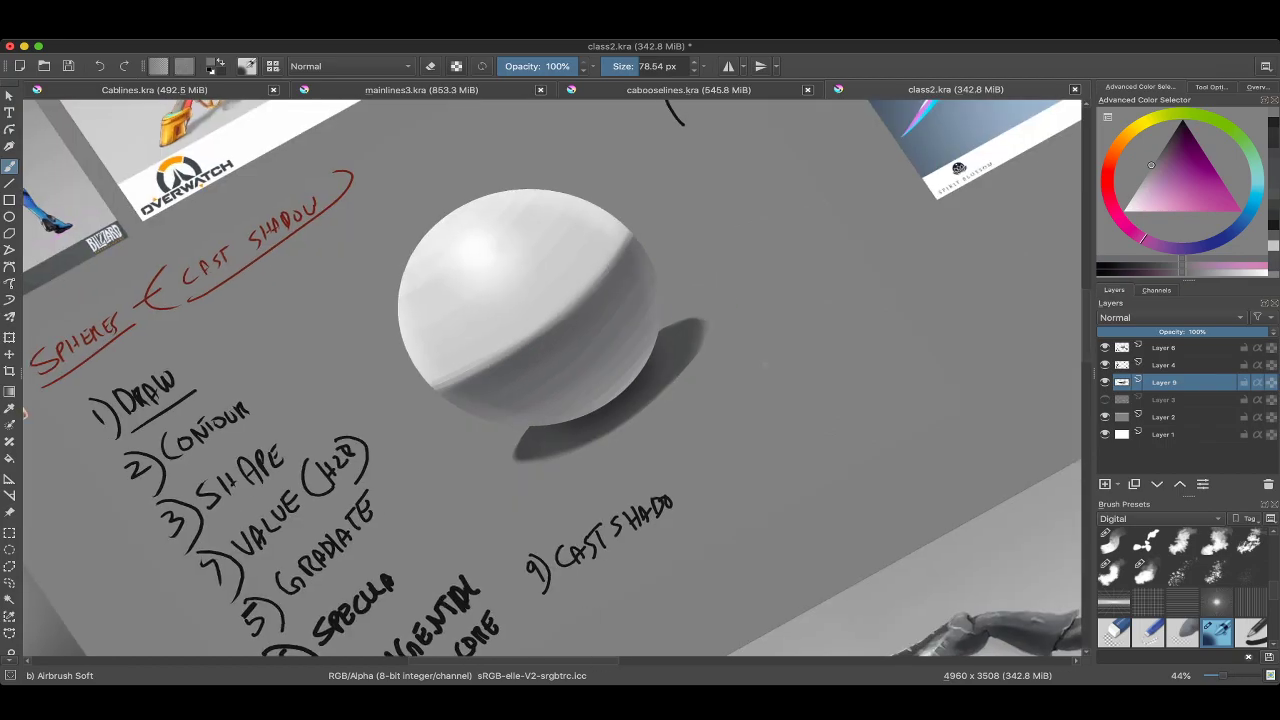
Hand-letter "10) BG/Floor" beneath the cast shadow entry with the Basic ink brush in black at about 20 px.
{"action": "scroll", "coordinate": [550, 380], "scroll_direction": "down", "scroll_amount": 3}
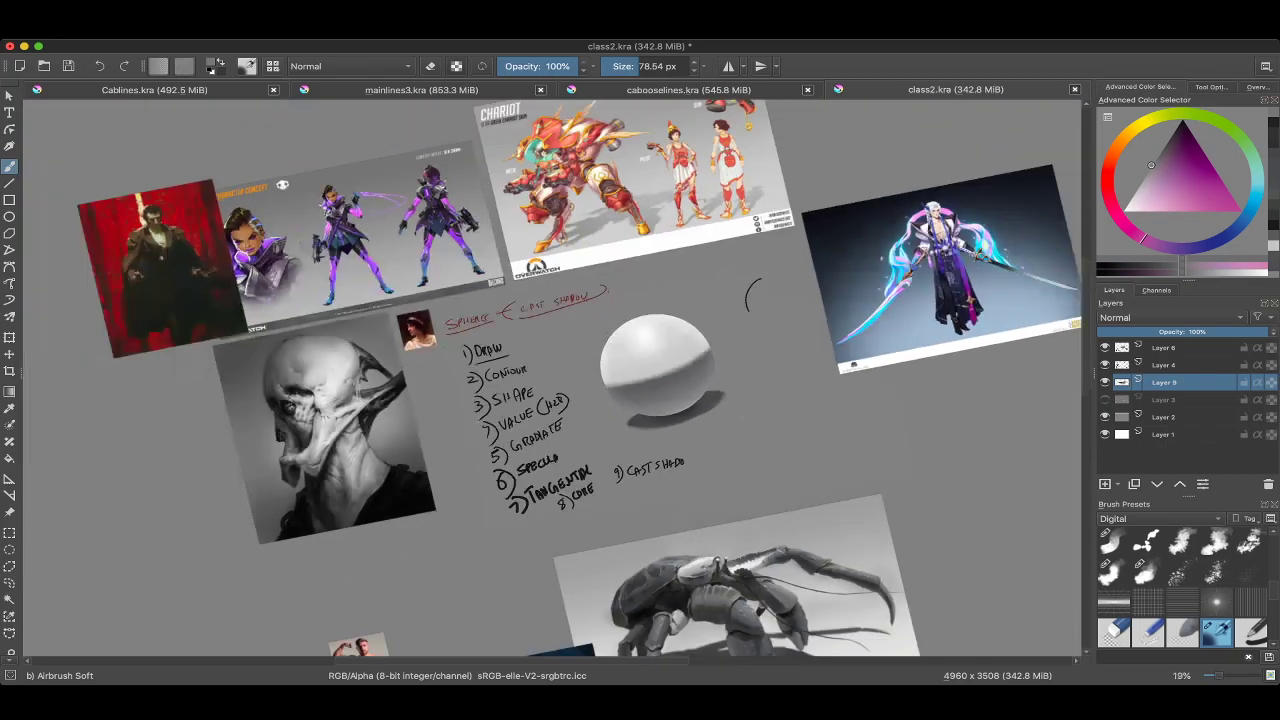
{"action": "scroll", "coordinate": [550, 380], "scroll_direction": "up", "scroll_amount": 3}
{"action": "right_click", "coordinate": [572, 440]}
{"action": "left_click", "coordinate": [570, 352]}
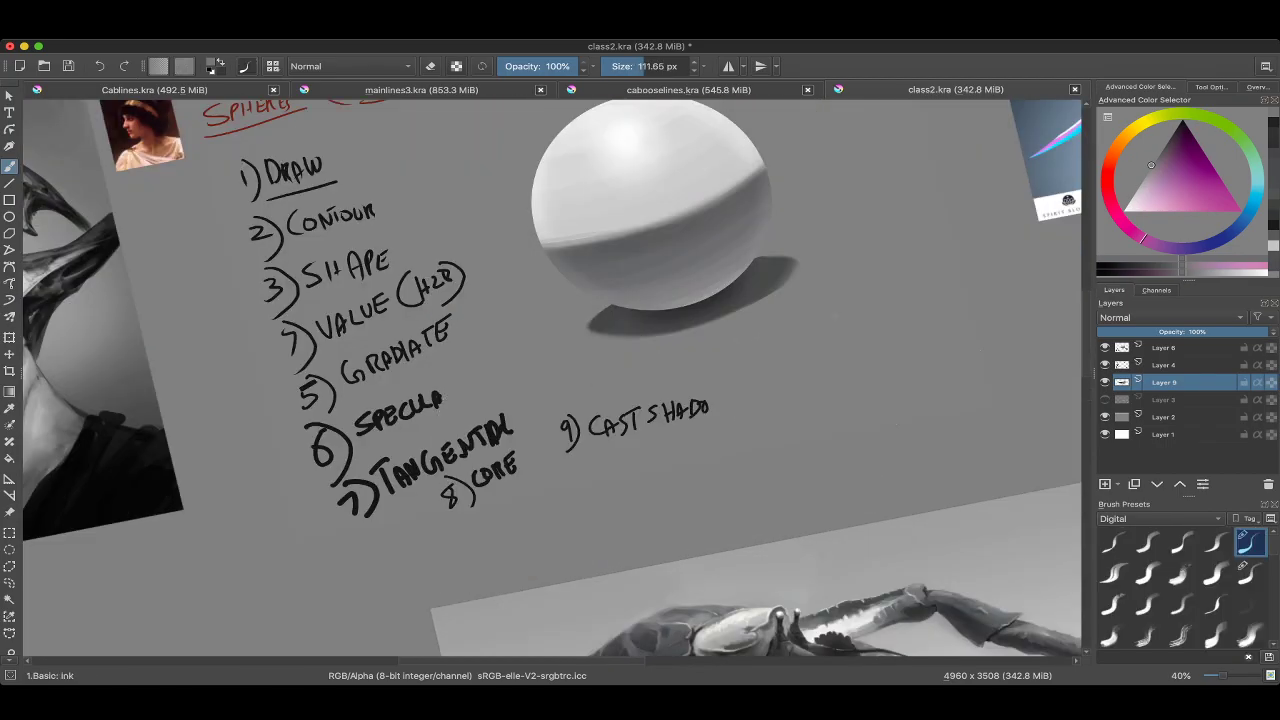
{"action": "scroll", "coordinate": [568, 345], "scroll_direction": "up", "scroll_amount": 3}
{"action": "key", "text": "d"}
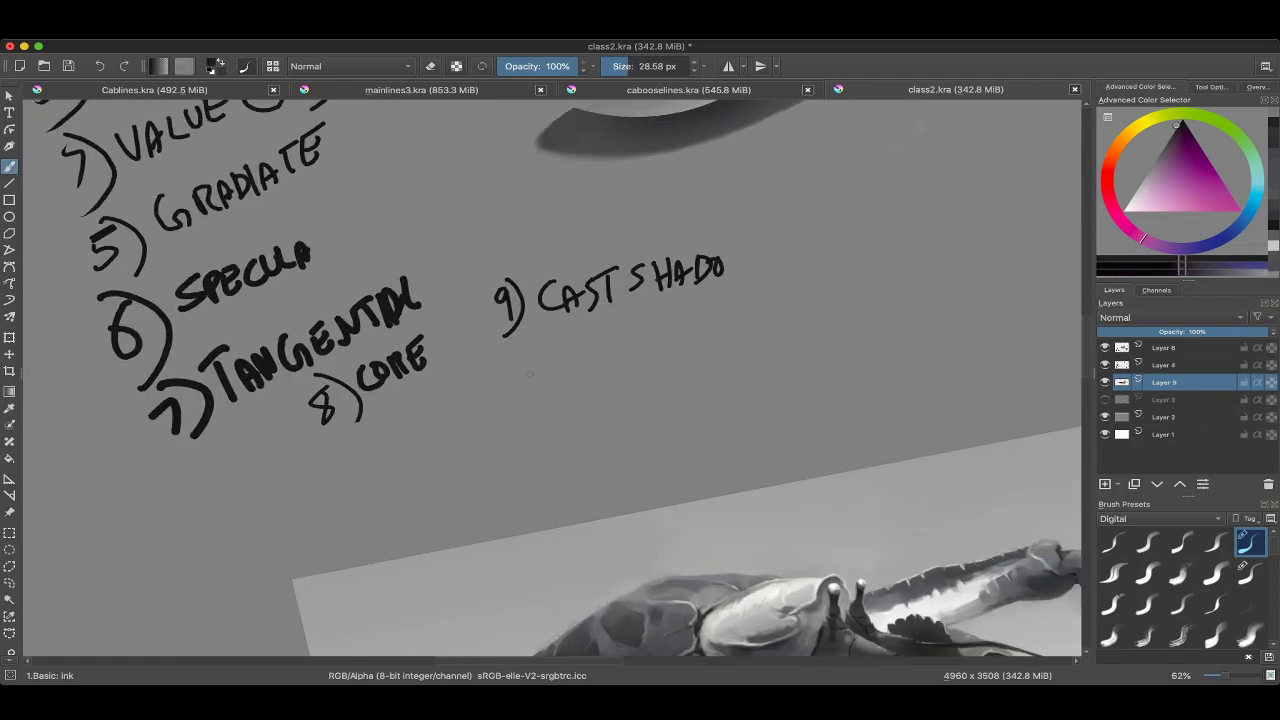
{"action": "mouse_move", "coordinate": [514, 356]}
{"action": "left_mouse_down"}
{"action": "mouse_move", "coordinate": [516, 382]}
{"action": "mouse_move", "coordinate": [506, 375]}
{"action": "mouse_move", "coordinate": [518, 354]}
{"action": "left_mouse_up"}
{"action": "key", "text": "ctrl+z"}
{"action": "key", "text": "bracketleft"}
{"action": "mouse_move", "coordinate": [535, 346]}
{"action": "left_mouse_down"}
{"action": "mouse_move", "coordinate": [536, 378]}
{"action": "mouse_move", "coordinate": [563, 341]}
{"action": "mouse_move", "coordinate": [562, 365]}
{"action": "mouse_move", "coordinate": [614, 350]}
{"action": "left_mouse_up"}
{"action": "mouse_move", "coordinate": [612, 330]}
{"action": "left_mouse_down"}
{"action": "mouse_move", "coordinate": [618, 346]}
{"action": "mouse_move", "coordinate": [586, 355]}
{"action": "mouse_move", "coordinate": [614, 342]}
{"action": "left_mouse_up"}
{"action": "key", "text": "ctrl+z"}
{"action": "key", "text": "ctrl+z"}
{"action": "key", "text": "ctrl+z"}
{"action": "key", "text": "ctrl+z"}
{"action": "left_click_drag", "start_coordinate": [626, 318], "coordinate": [628, 356]}
{"action": "mouse_move", "coordinate": [640, 322]}
{"action": "left_mouse_down"}
{"action": "mouse_move", "coordinate": [642, 344]}
{"action": "mouse_move", "coordinate": [652, 320]}
{"action": "left_mouse_up"}
{"action": "mouse_move", "coordinate": [658, 320]}
{"action": "left_mouse_down"}
{"action": "mouse_move", "coordinate": [670, 334]}
{"action": "mouse_move", "coordinate": [694, 322]}
{"action": "left_mouse_up"}
{"action": "left_click_drag", "start_coordinate": [698, 318], "coordinate": [712, 316]}
Examine how the backgrounds are graded behind the purple Overwatch character concept and the Spirit Blossom swordsman reference.
{"action": "scroll", "coordinate": [685, 376], "scroll_direction": "down", "scroll_amount": 4}
{"action": "scroll", "coordinate": [650, 330], "scroll_direction": "up", "scroll_amount": 3}
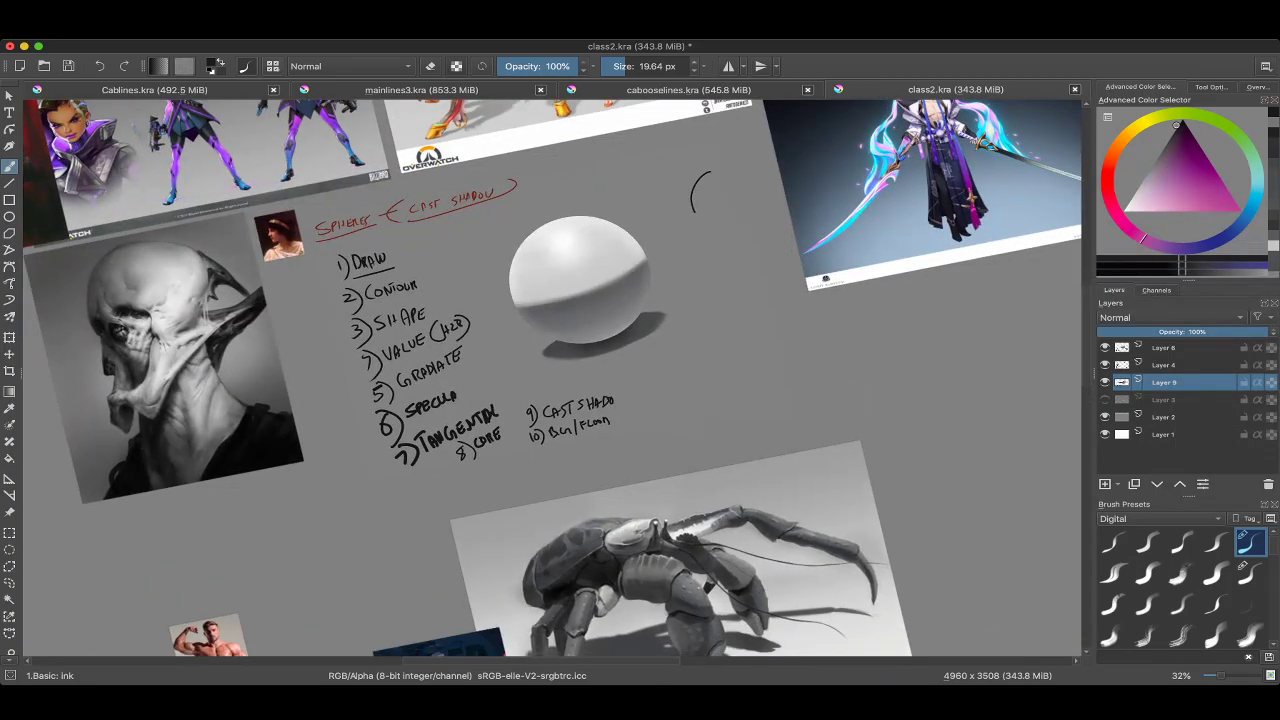
{"action": "scroll", "coordinate": [655, 255], "scroll_direction": "down", "scroll_amount": 3}
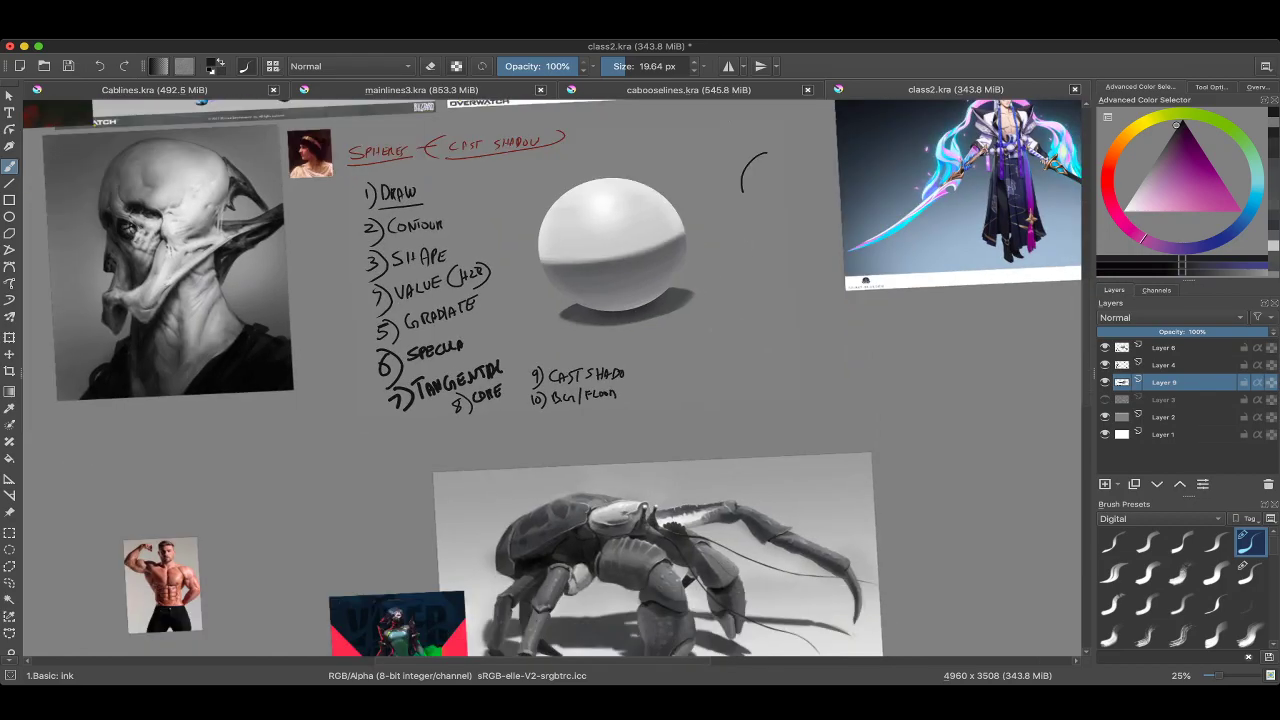
{"action": "scroll", "coordinate": [650, 380], "scroll_direction": "down", "scroll_amount": 2}
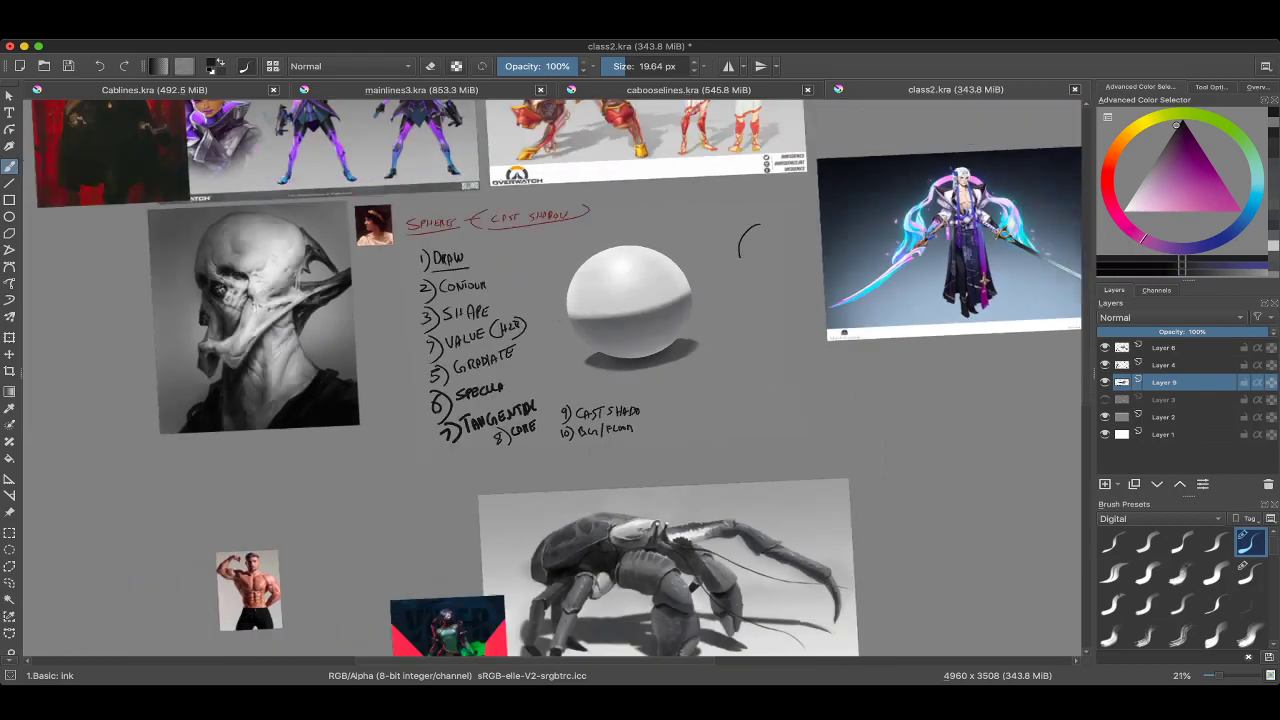
{"action": "scroll", "coordinate": [675, 335], "scroll_direction": "up", "scroll_amount": 1}
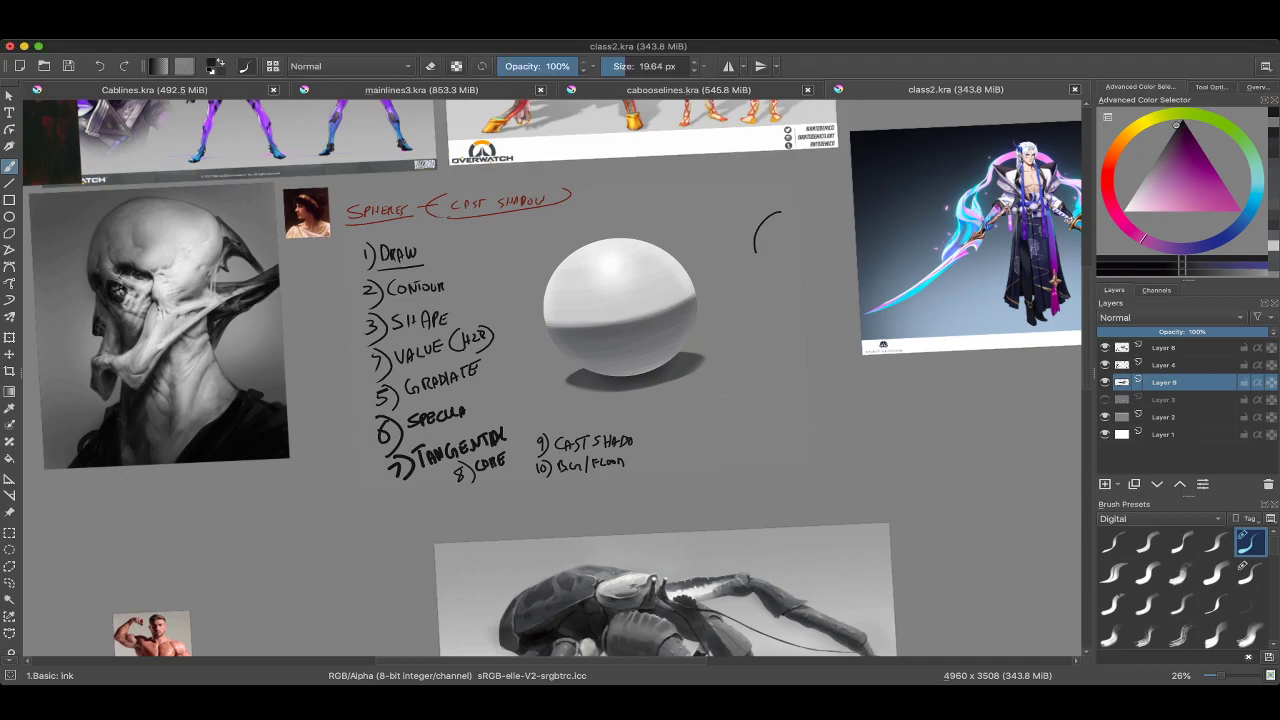
{"action": "scroll", "coordinate": [658, 359], "scroll_direction": "up", "scroll_amount": 1}
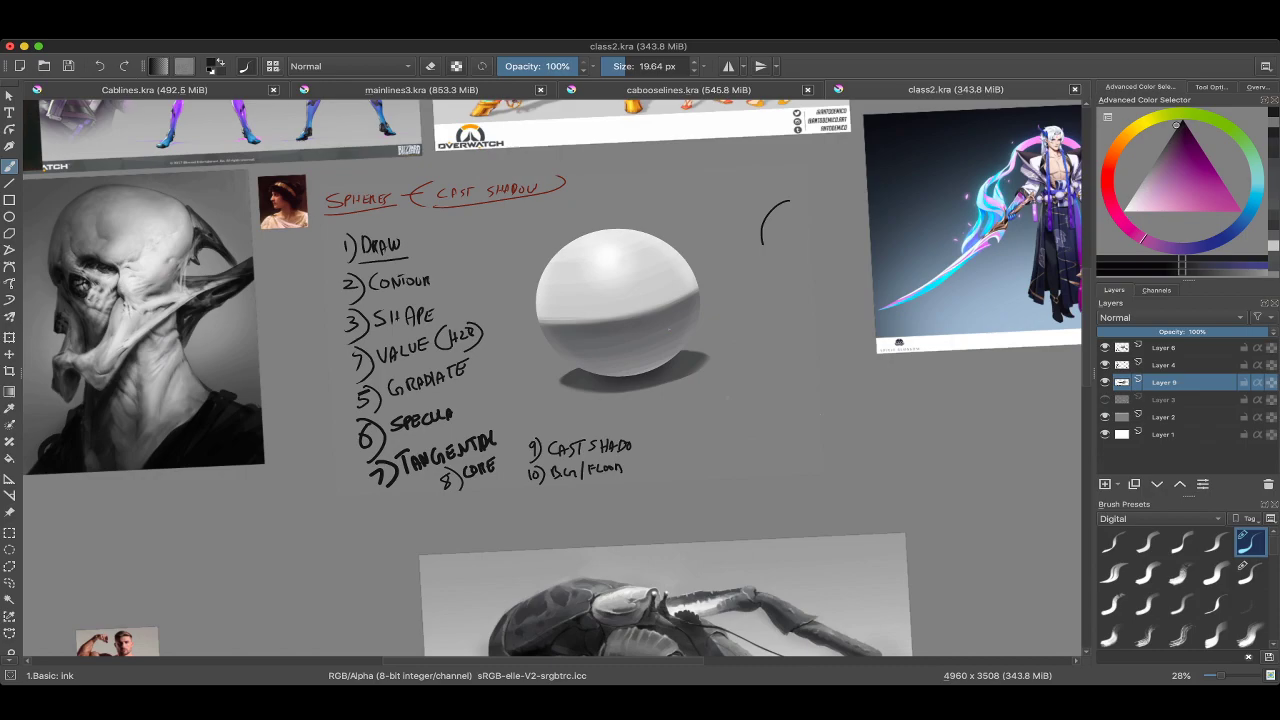
{"action": "scroll", "coordinate": [663, 338], "scroll_direction": "down", "scroll_amount": 2}
{"action": "scroll", "coordinate": [553, 381], "scroll_direction": "up", "scroll_amount": 5}
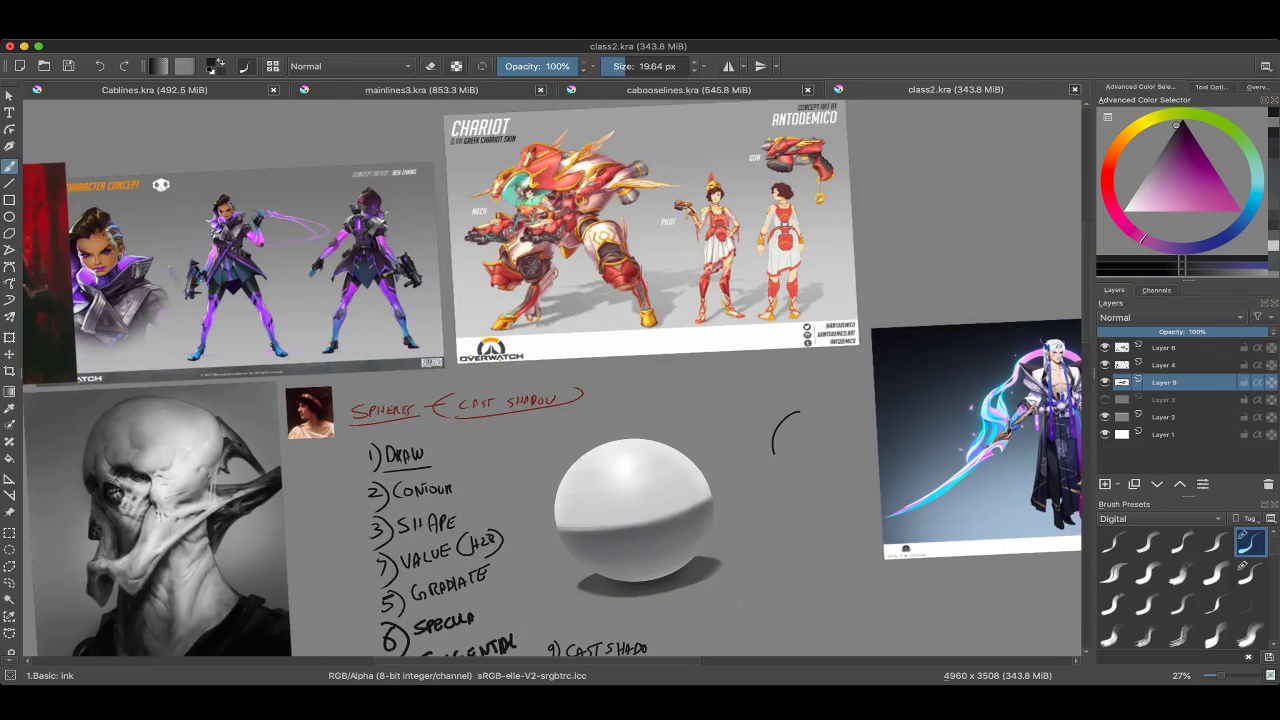
{"action": "scroll", "coordinate": [485, 387], "scroll_direction": "down", "scroll_amount": 3}
{"action": "scroll", "coordinate": [485, 387], "scroll_direction": "up", "scroll_amount": 8}
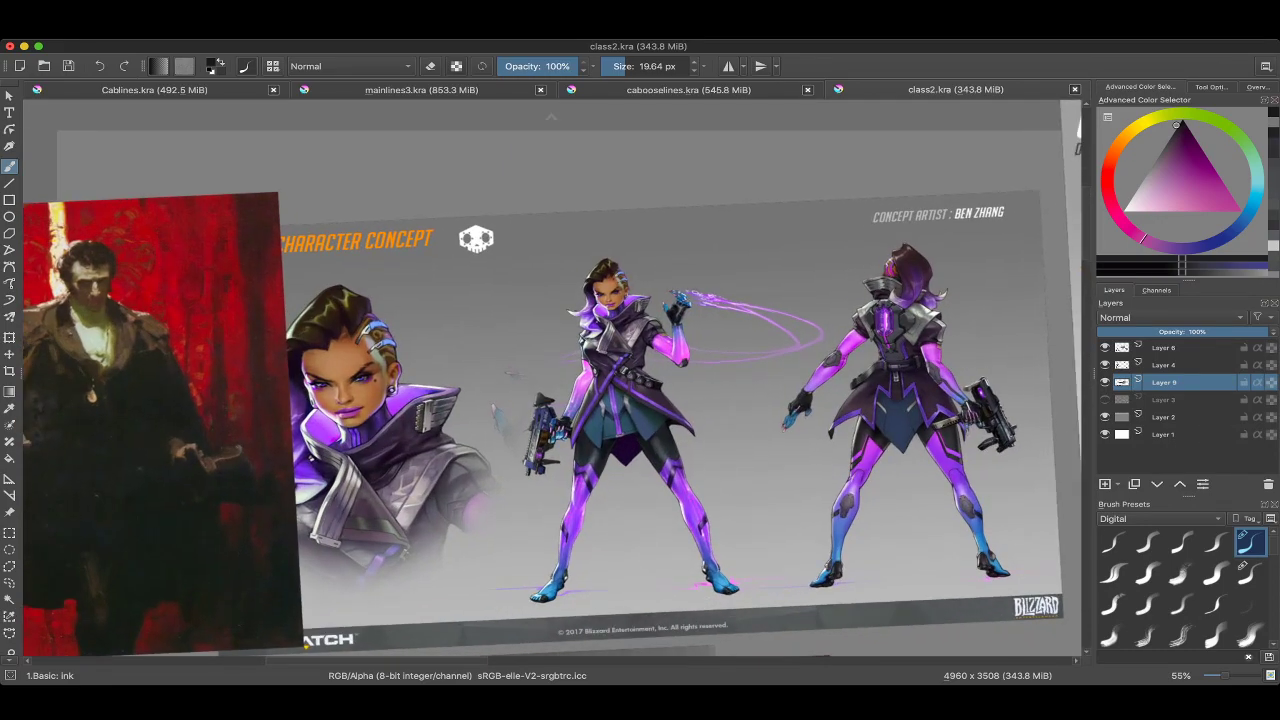
{"action": "scroll", "coordinate": [655, 300], "scroll_direction": "up", "scroll_amount": 8}
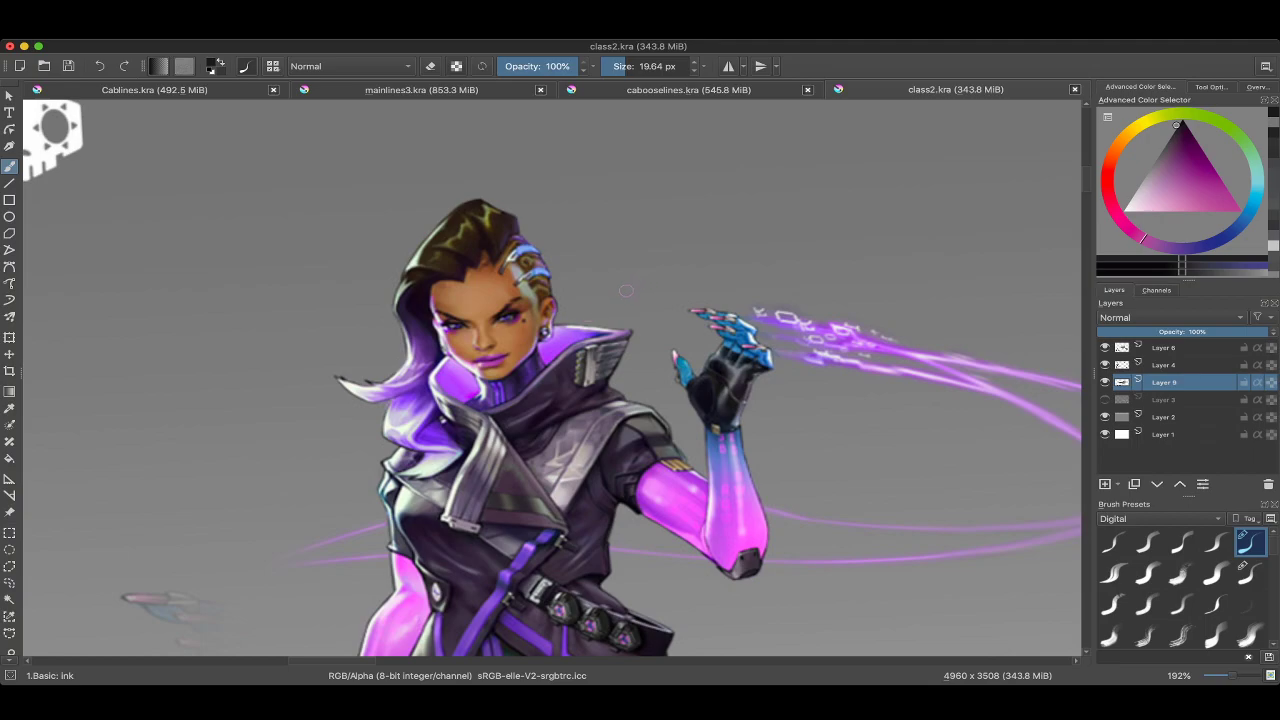
{"action": "scroll", "coordinate": [626, 290], "scroll_direction": "down", "scroll_amount": 2}
{"action": "scroll", "coordinate": [626, 290], "scroll_direction": "up", "scroll_amount": 6}
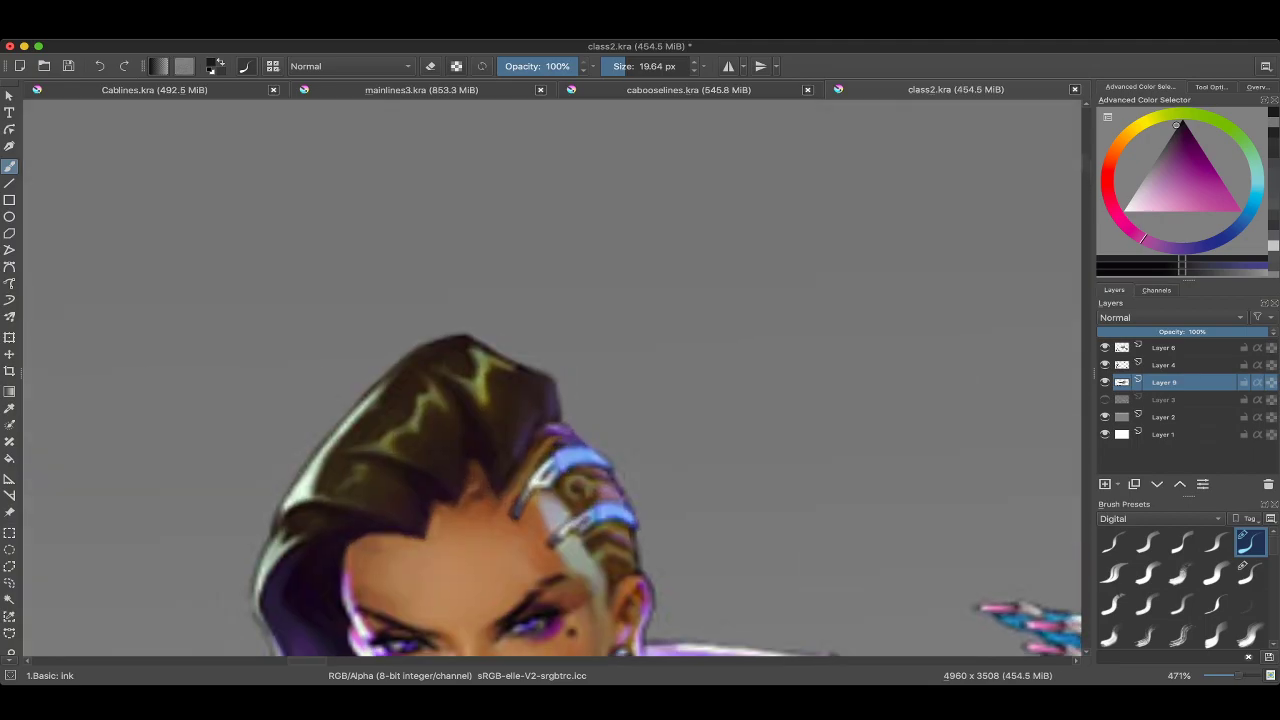
{"action": "scroll", "coordinate": [545, 396], "scroll_direction": "down", "scroll_amount": 15}
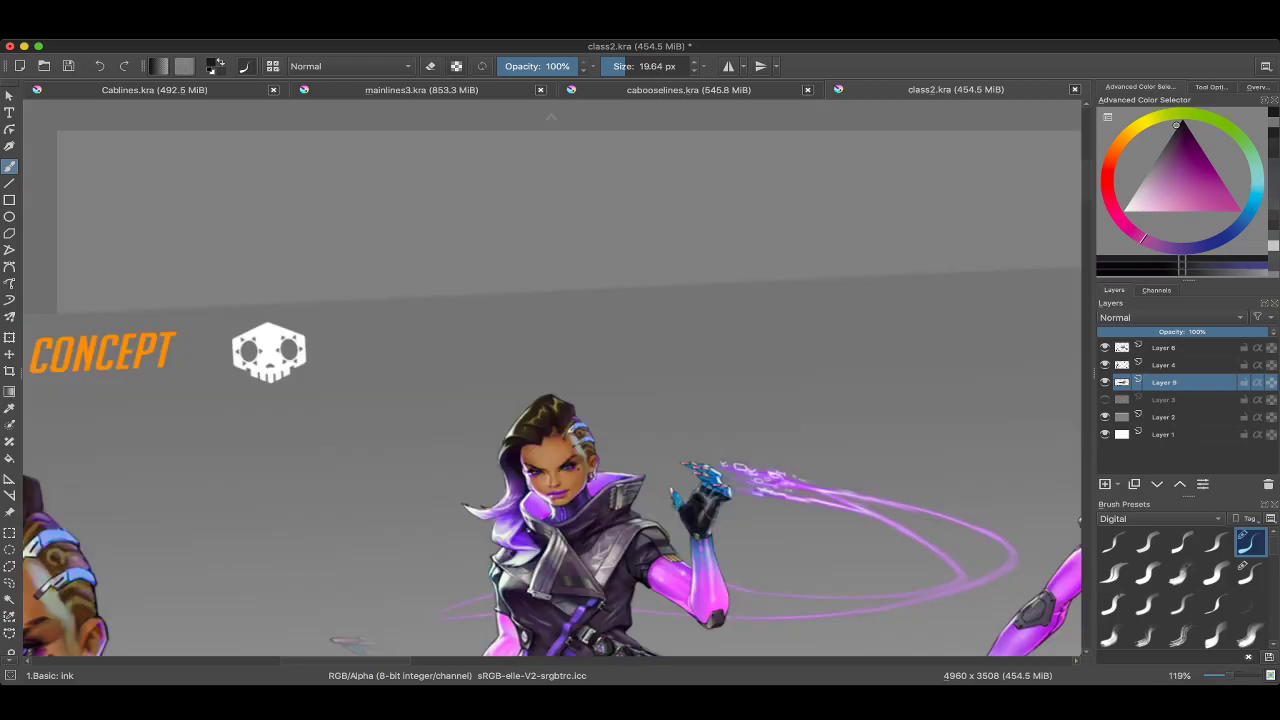
{"action": "scroll", "coordinate": [745, 460], "scroll_direction": "up", "scroll_amount": 8}
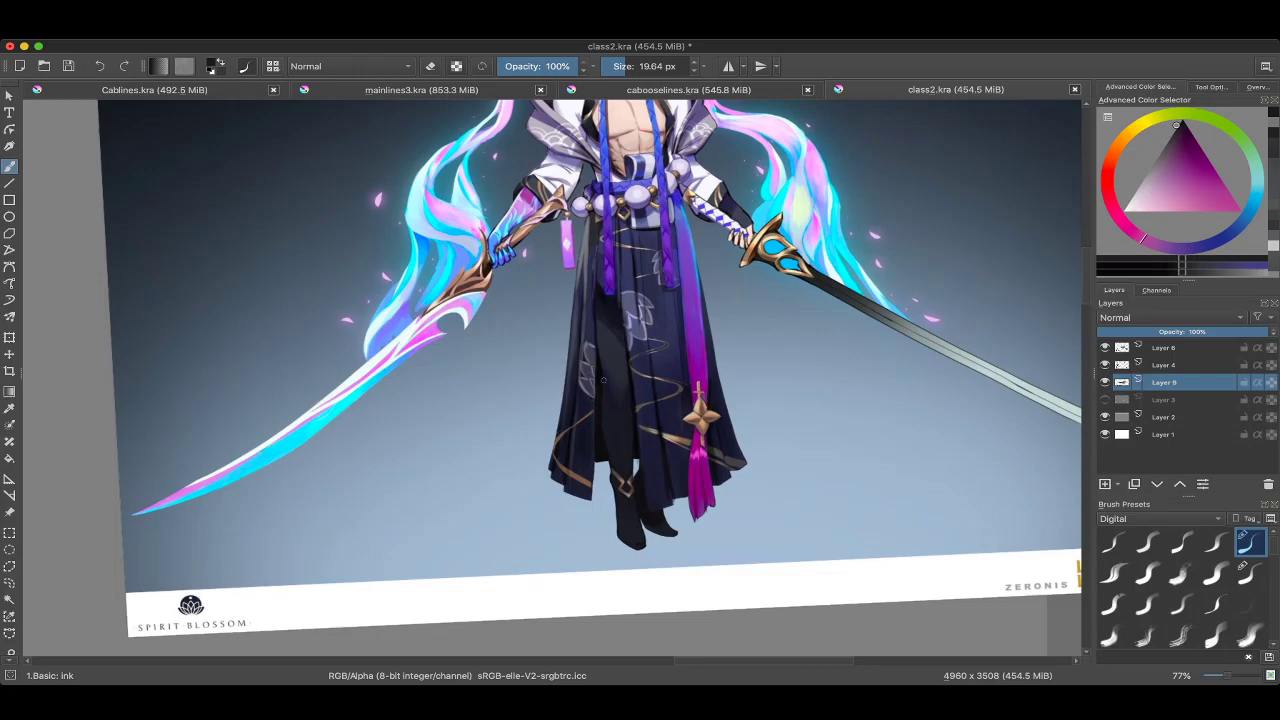
{"action": "scroll", "coordinate": [627, 386], "scroll_direction": "down", "scroll_amount": 3}
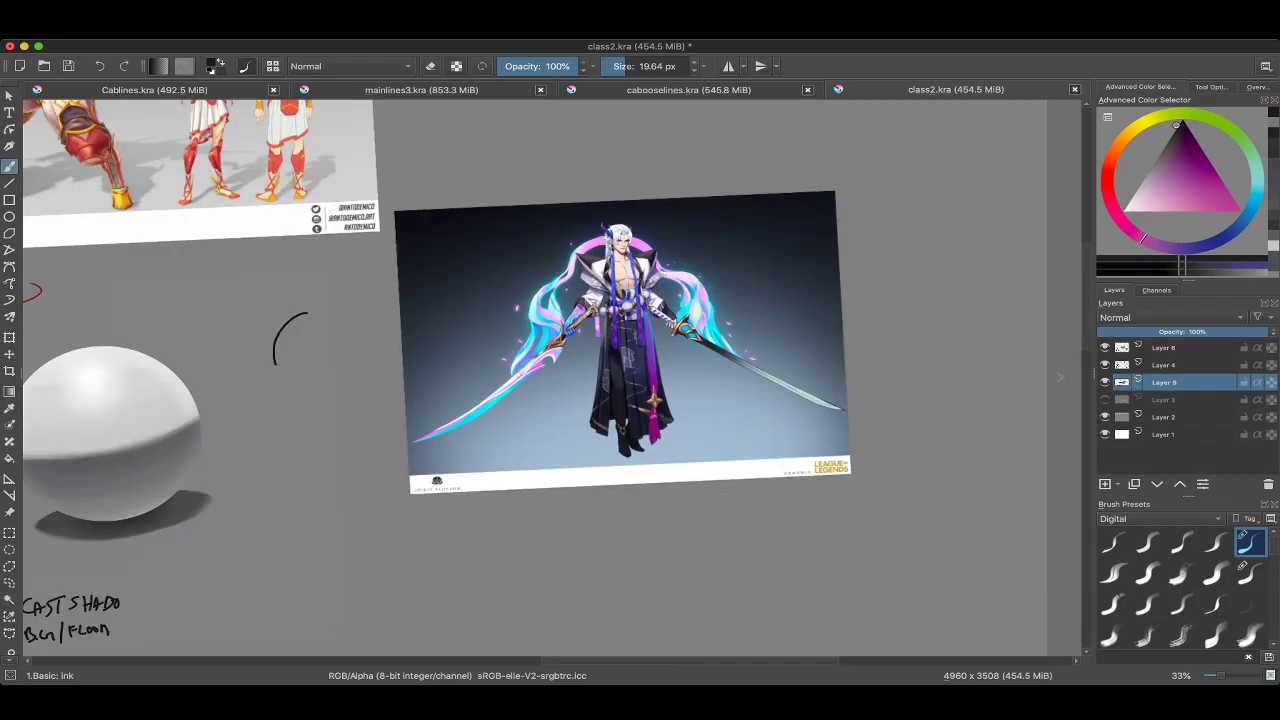
{"action": "scroll", "coordinate": [627, 386], "scroll_direction": "down", "scroll_amount": 3}
{"action": "scroll", "coordinate": [540, 380], "scroll_direction": "down", "scroll_amount": 5}
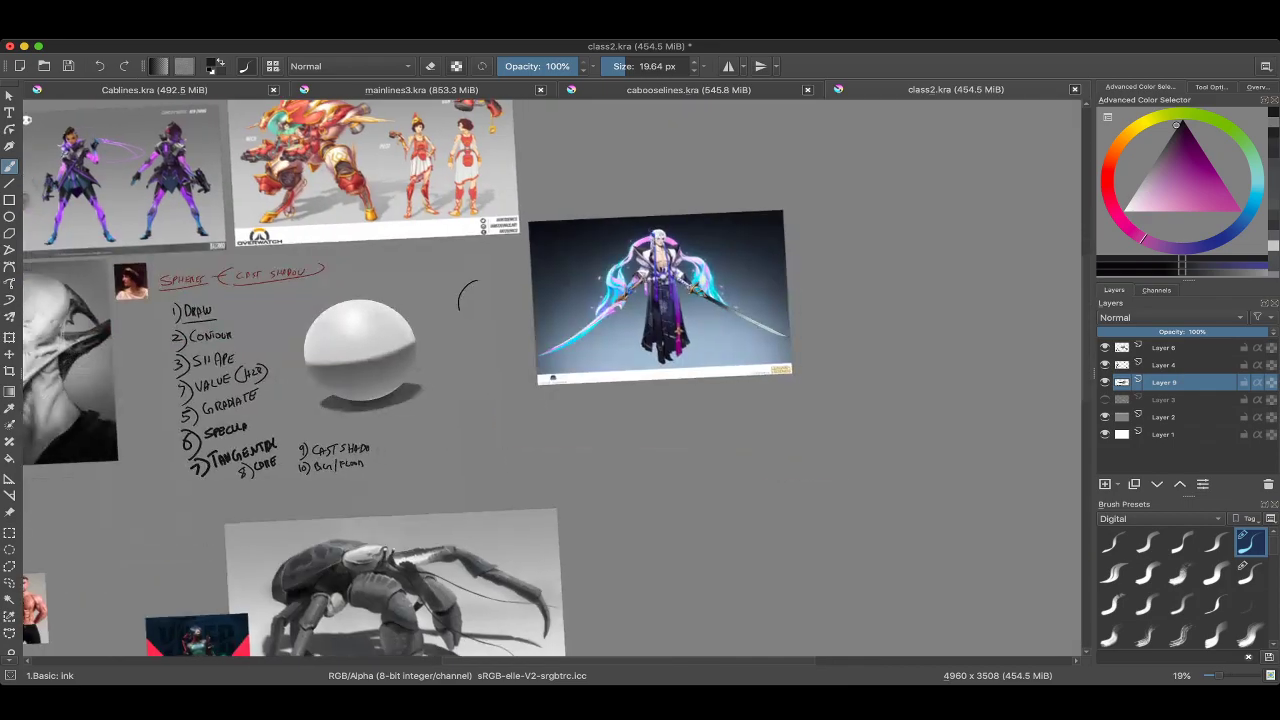
{"action": "scroll", "coordinate": [540, 380], "scroll_direction": "up", "scroll_amount": 2}
{"action": "scroll", "coordinate": [540, 380], "scroll_direction": "left", "scroll_amount": 3}
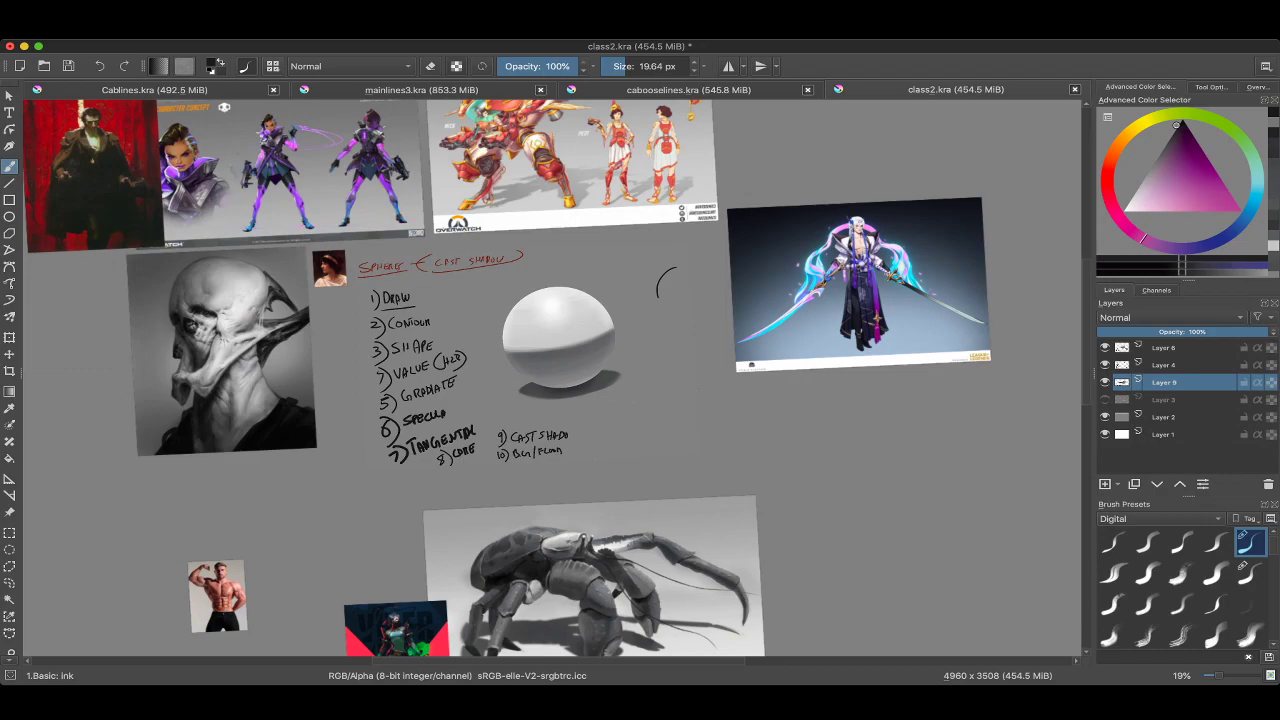
{"action": "scroll", "coordinate": [540, 380], "scroll_direction": "up", "scroll_amount": 1}
{"action": "scroll", "coordinate": [540, 380], "scroll_direction": "left", "scroll_amount": 1}
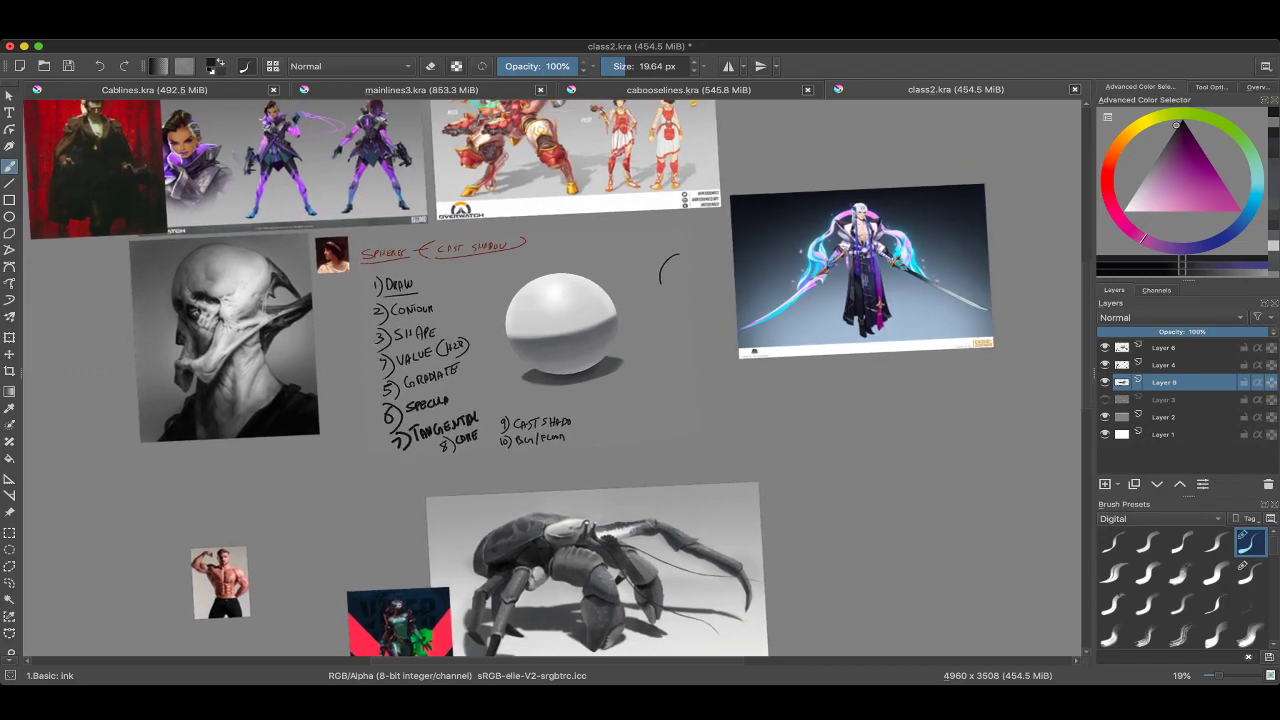
Brush a darker grey onto the background along the sphere's lit side with the soft airbrush enlarged to about 909 px.
{"action": "scroll", "coordinate": [540, 380], "scroll_direction": "up", "scroll_amount": 1}
{"action": "scroll", "coordinate": [680, 350], "scroll_direction": "up", "scroll_amount": 3}
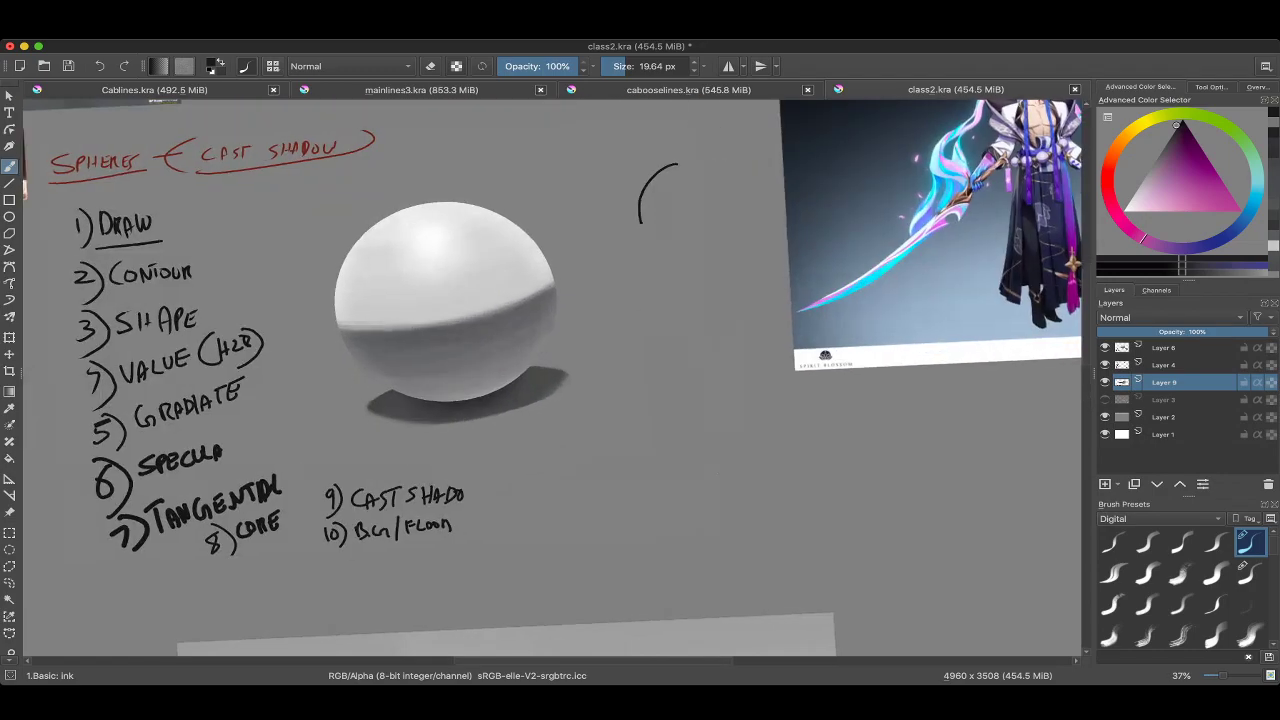
{"action": "scroll", "coordinate": [550, 380], "scroll_direction": "left", "scroll_amount": 3}
{"action": "scroll", "coordinate": [550, 380], "scroll_direction": "down", "scroll_amount": 1}
{"action": "scroll", "coordinate": [550, 380], "scroll_direction": "up", "scroll_amount": 1}
{"action": "scroll", "coordinate": [550, 380], "scroll_direction": "left", "scroll_amount": 1}
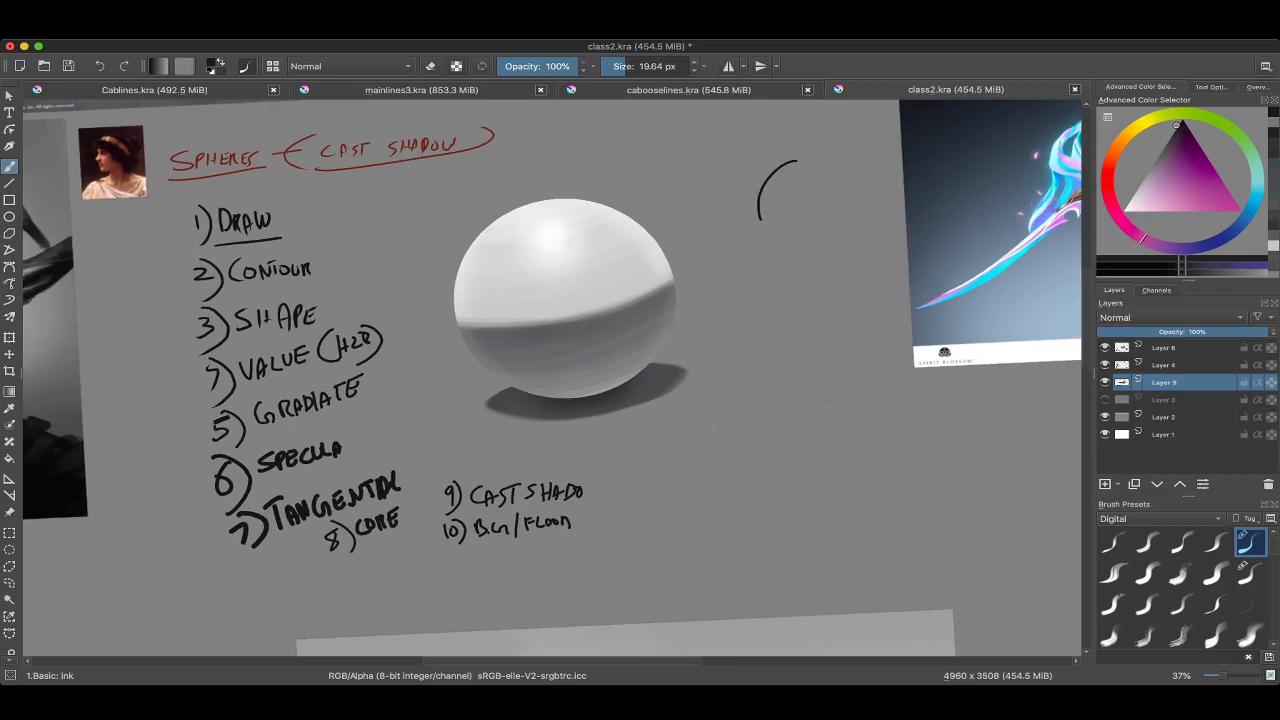
{"action": "right_click", "coordinate": [500, 457]}
{"action": "left_click", "coordinate": [414, 500]}
{"action": "scroll", "coordinate": [550, 380], "scroll_direction": "up", "scroll_amount": 2}
{"action": "scroll", "coordinate": [550, 380], "scroll_direction": "left", "scroll_amount": 1}
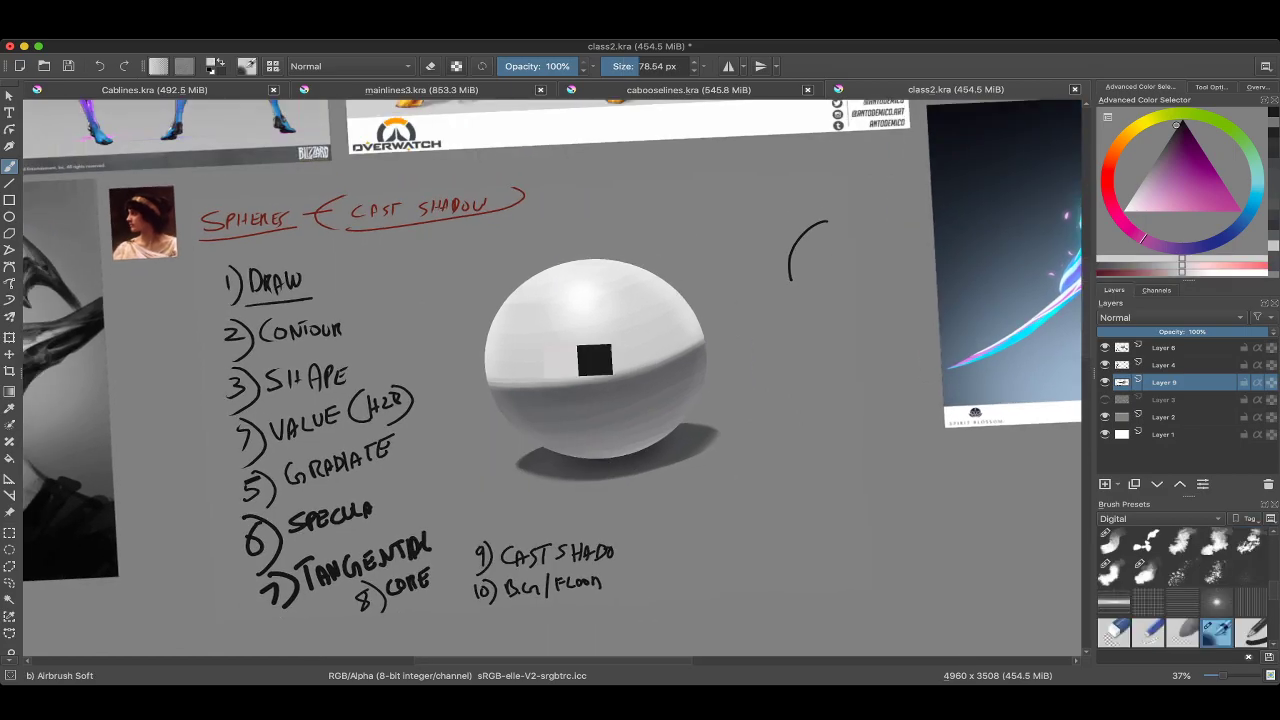
{"action": "scroll", "coordinate": [600, 360], "scroll_direction": "up", "scroll_amount": 1}
{"action": "scroll", "coordinate": [571, 277], "scroll_direction": "up", "scroll_amount": 3}
{"action": "scroll", "coordinate": [571, 277], "scroll_direction": "up", "scroll_amount": 3}
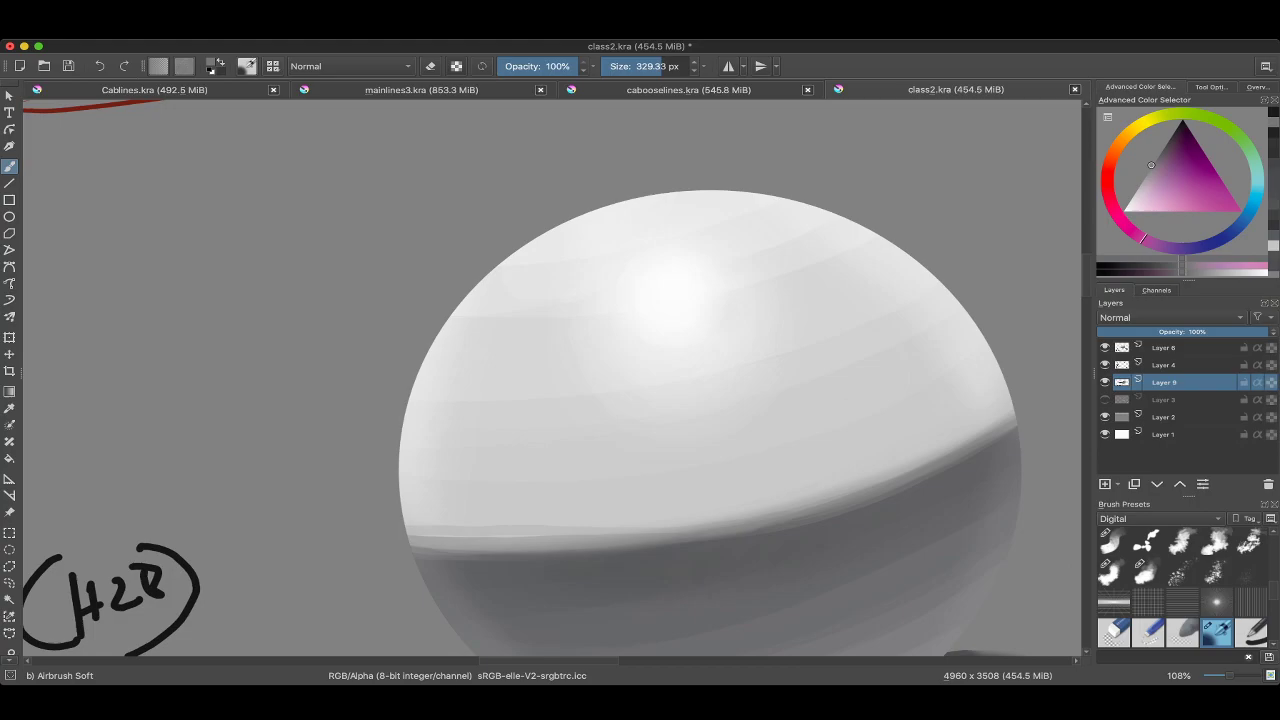
{"action": "scroll", "coordinate": [613, 288], "scroll_direction": "down", "scroll_amount": 3}
{"action": "key", "text": "bracketright"}
{"action": "key", "text": "bracketright"}
{"action": "key", "text": "bracketright"}
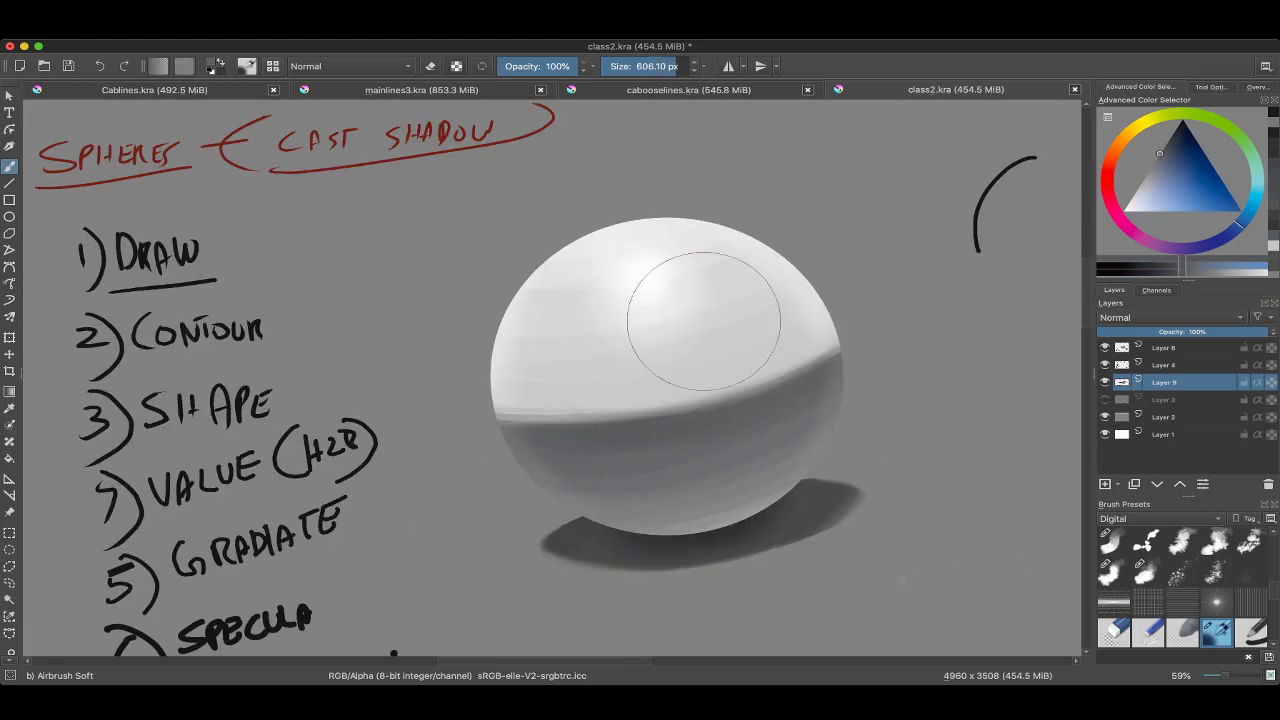
{"action": "key", "text": "bracketright"}
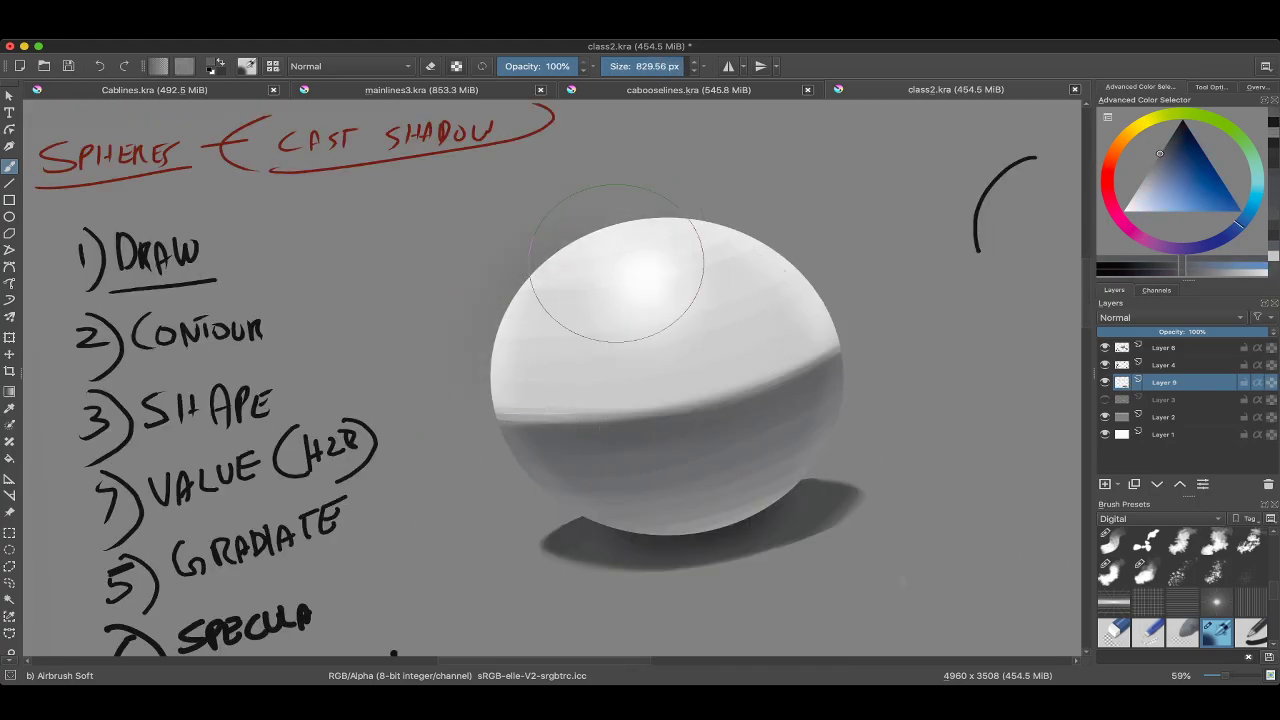
{"action": "key", "text": "bracketright"}
{"action": "left_click_drag", "start_coordinate": [514, 443], "coordinate": [534, 386]}
Brush a sampled light grey onto the background beside both ends of the sphere's shadowed half with the soft airbrush at about 836 to 870 px.
{"action": "scroll", "coordinate": [535, 385], "scroll_direction": "up", "scroll_amount": 3}
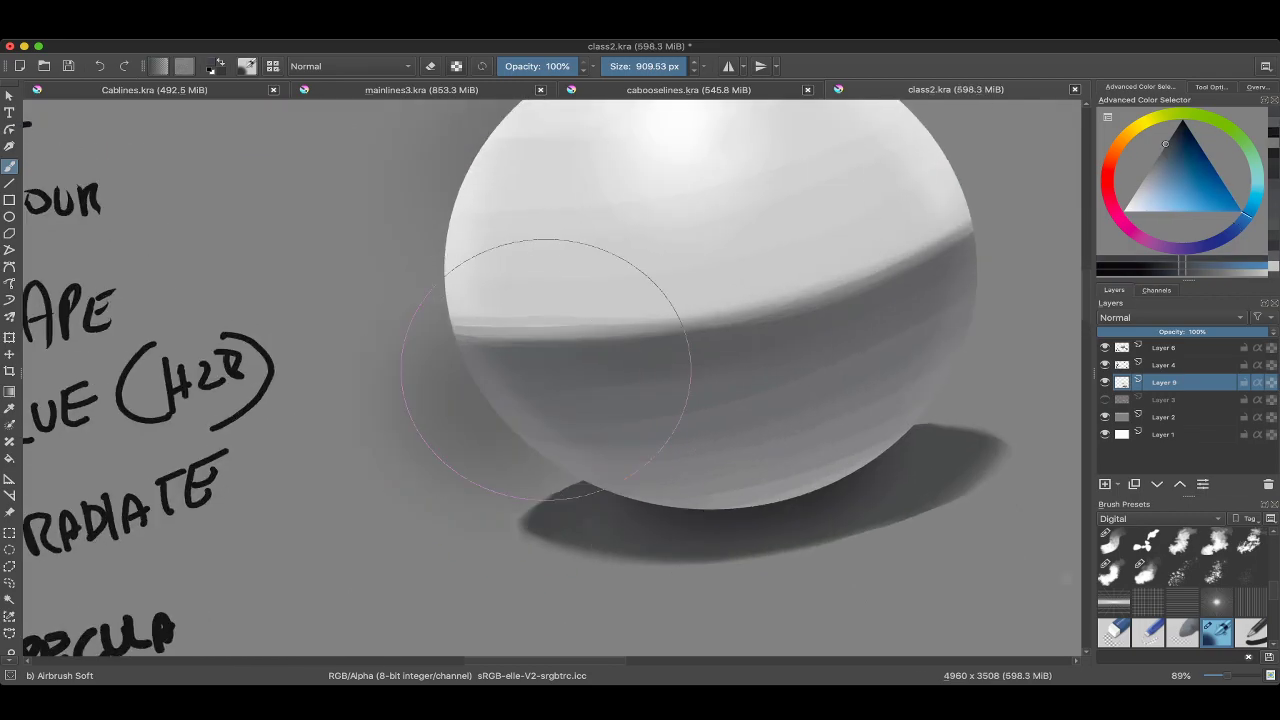
{"action": "scroll", "coordinate": [560, 420], "scroll_direction": "down", "scroll_amount": 3}
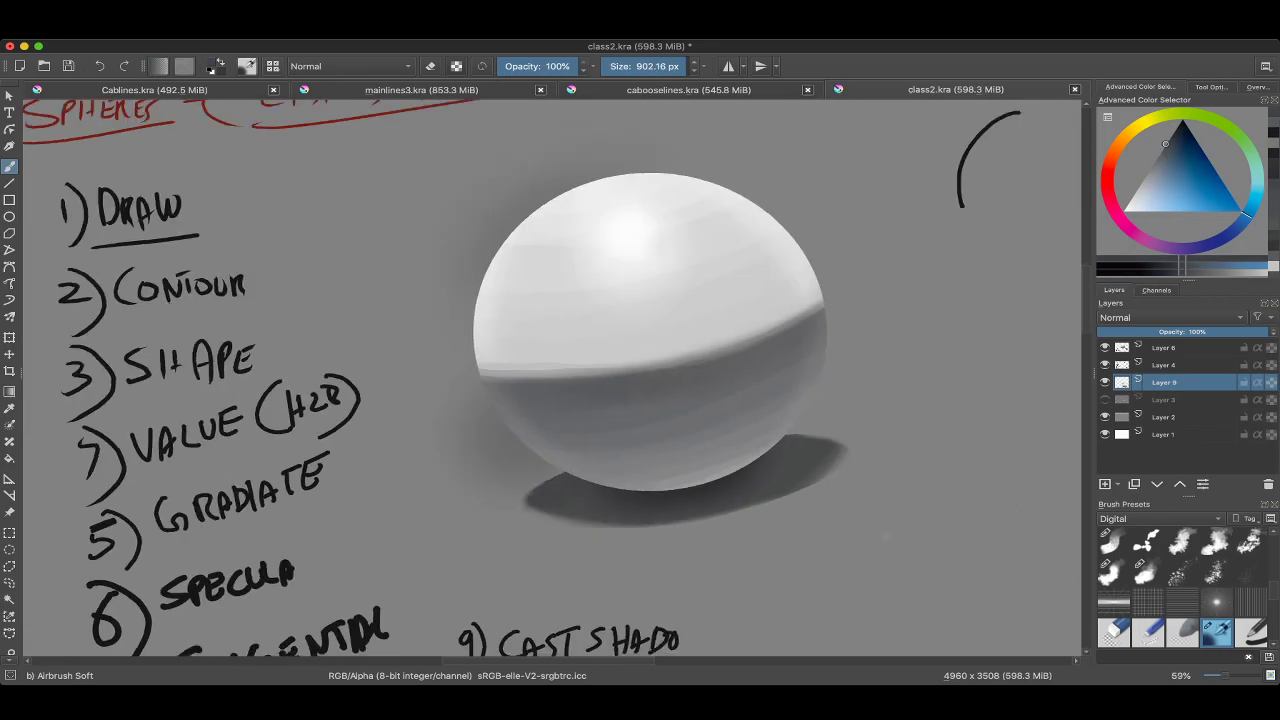
{"action": "mouse_move", "coordinate": [759, 453]}
{"action": "left_mouse_down"}
{"action": "mouse_move", "coordinate": [650, 387]}
{"action": "mouse_move", "coordinate": [500, 380]}
{"action": "mouse_move", "coordinate": [343, 410]}
{"action": "mouse_move", "coordinate": [480, 390]}
{"action": "mouse_move", "coordinate": [457, 425]}
{"action": "left_mouse_up"}
{"action": "key", "text": "bracketleft"}
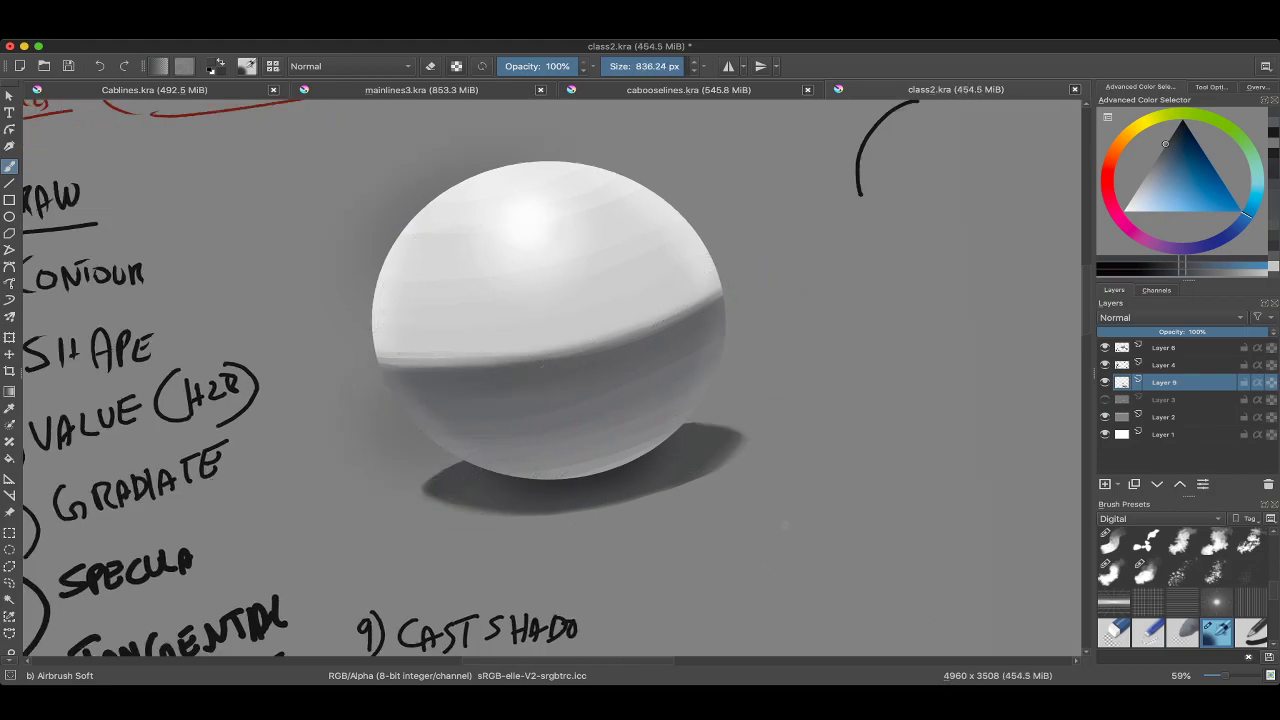
{"action": "left_click", "coordinate": [423, 390], "text": "ctrl"}
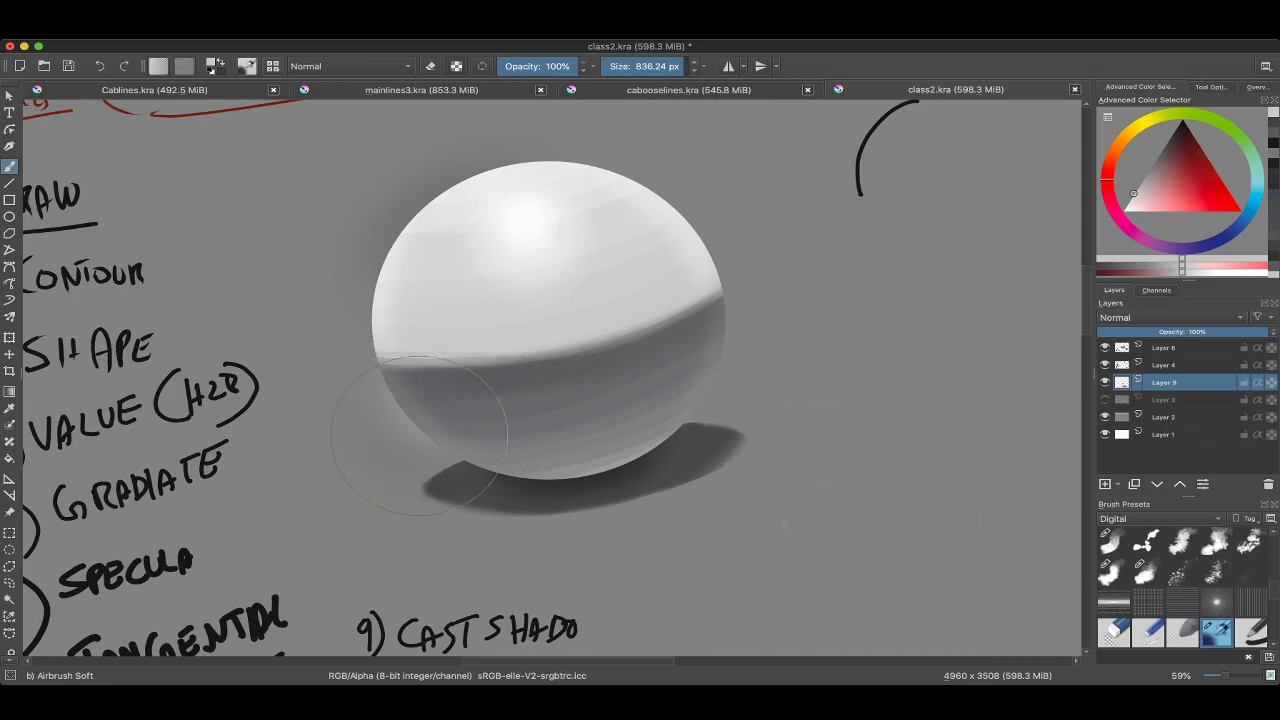
{"action": "key", "text": "bracketright"}
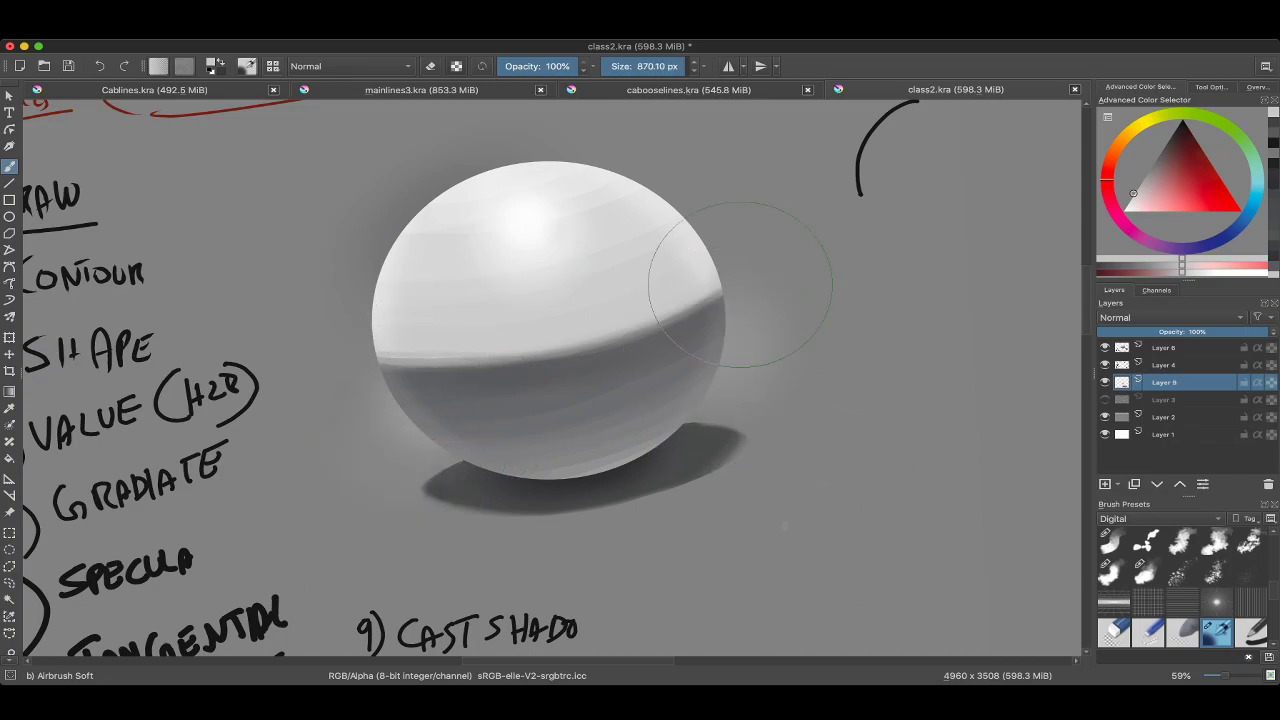
{"action": "scroll", "coordinate": [740, 280], "scroll_direction": "up", "scroll_amount": 2}
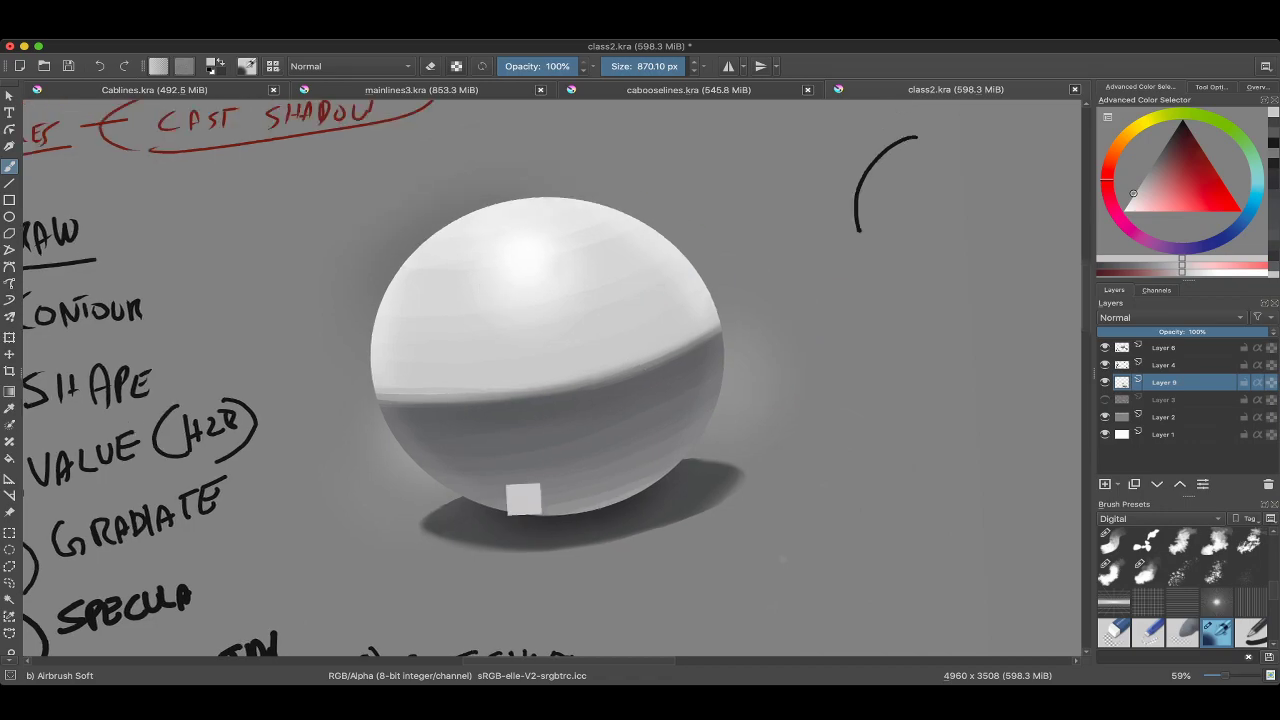
Blend the light background patches beside the sphere's shadow half into the surrounding grey using sampled greys at about 872 px.
{"action": "left_click", "coordinate": [522, 500], "text": "ctrl"}
{"action": "scroll", "coordinate": [530, 212], "scroll_direction": "down", "scroll_amount": 2}
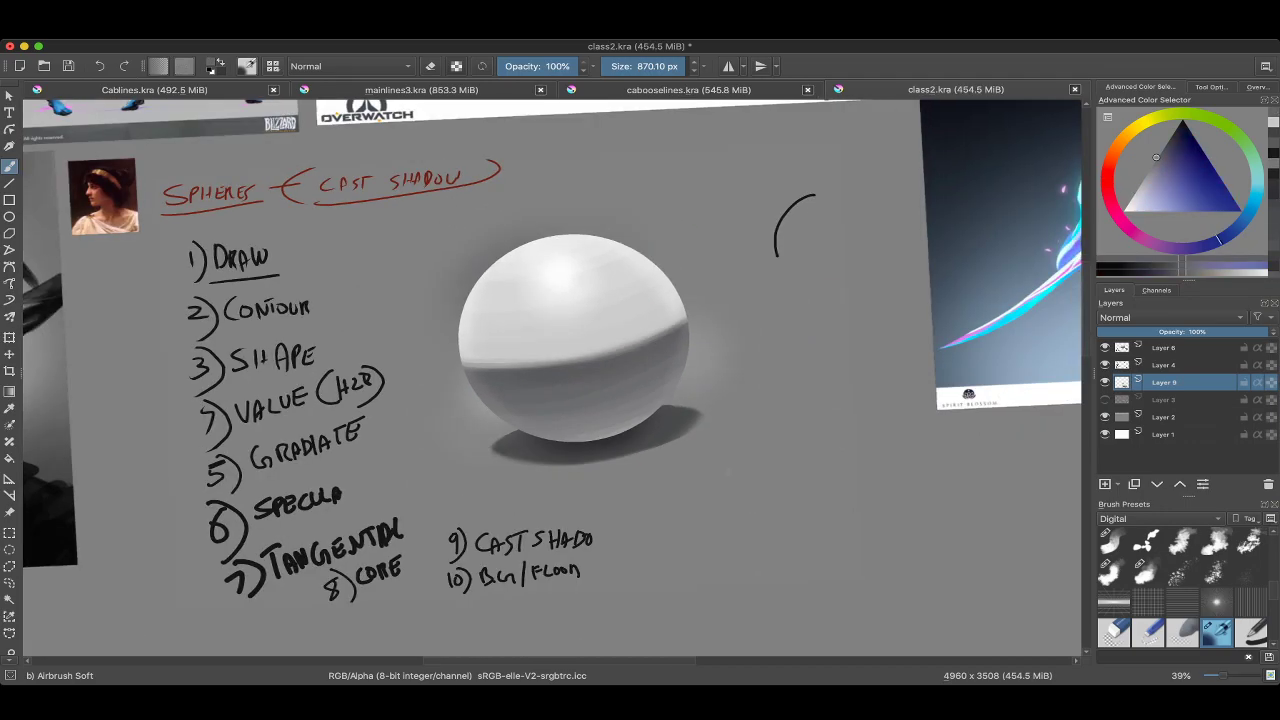
{"action": "left_click", "coordinate": [477, 410], "text": "ctrl"}
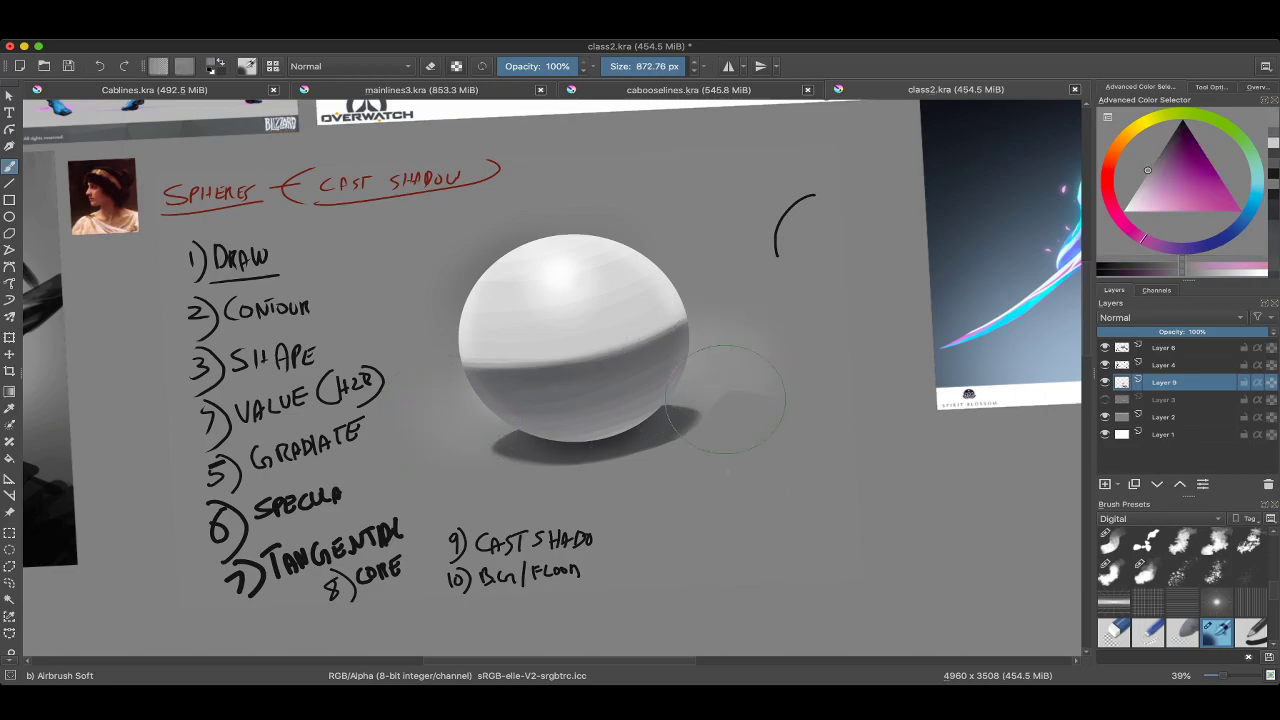
{"action": "left_click", "coordinate": [688, 268], "text": "ctrl"}
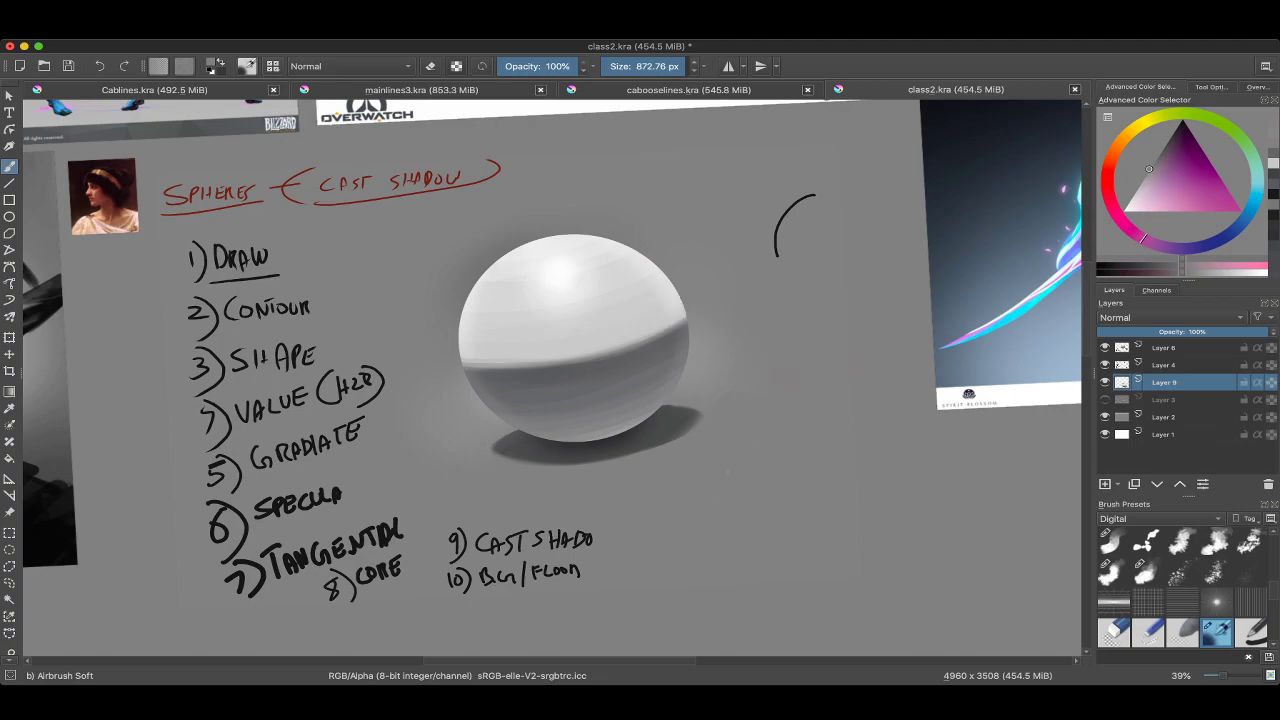
Deepen the darker background around the sphere's upper lit edge with sampled greys and the soft airbrush enlarged to about 922 px.
{"action": "left_click", "coordinate": [471, 300], "text": "ctrl"}
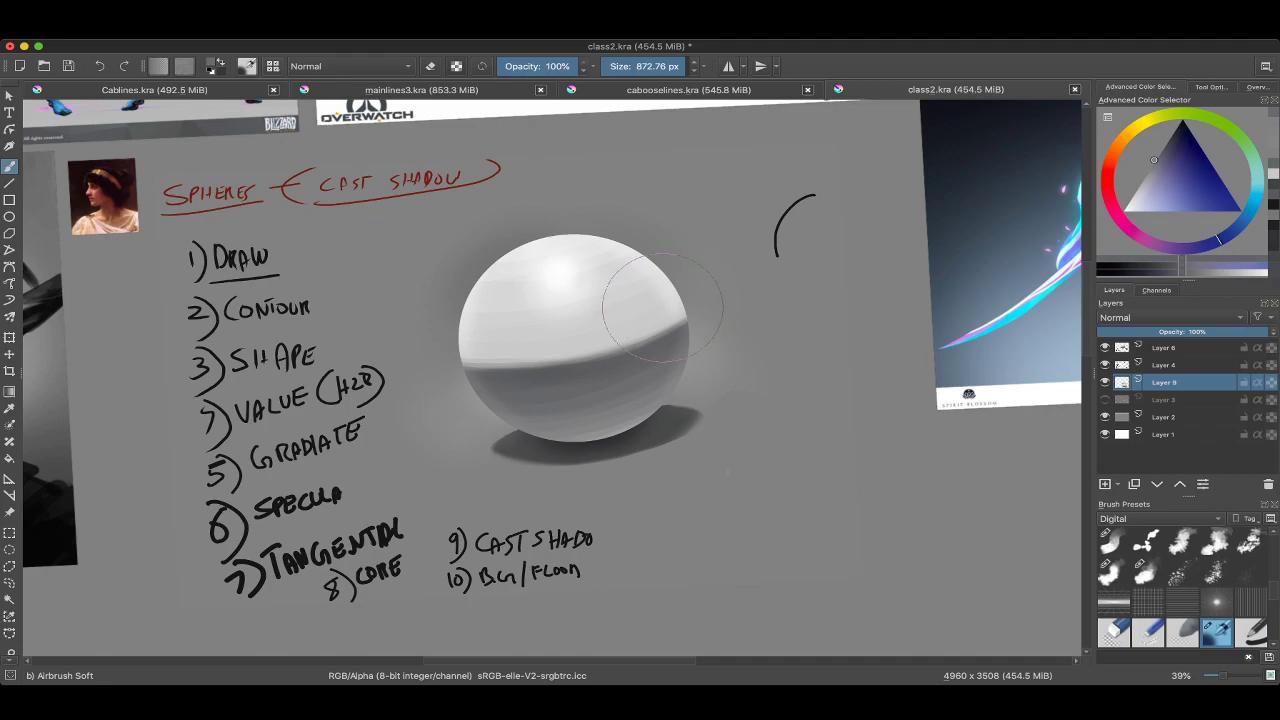
{"action": "scroll", "coordinate": [655, 282], "scroll_direction": "down", "scroll_amount": 5}
{"action": "scroll", "coordinate": [596, 288], "scroll_direction": "up", "scroll_amount": 6}
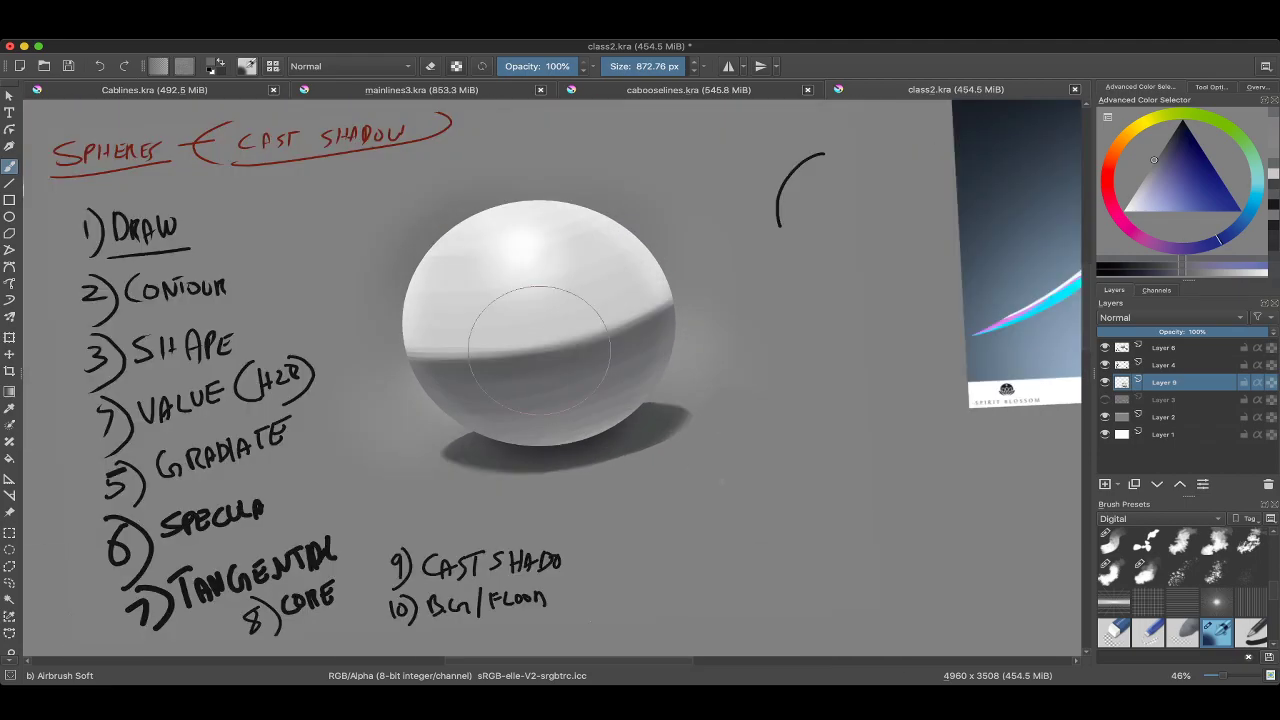
{"action": "mouse_move", "coordinate": [596, 288]}
{"action": "left_mouse_down"}
{"action": "mouse_move", "coordinate": [672, 264]}
{"action": "mouse_move", "coordinate": [683, 285]}
{"action": "mouse_move", "coordinate": [536, 267]}
{"action": "mouse_move", "coordinate": [466, 317]}
{"action": "mouse_move", "coordinate": [466, 245]}
{"action": "left_mouse_up"}
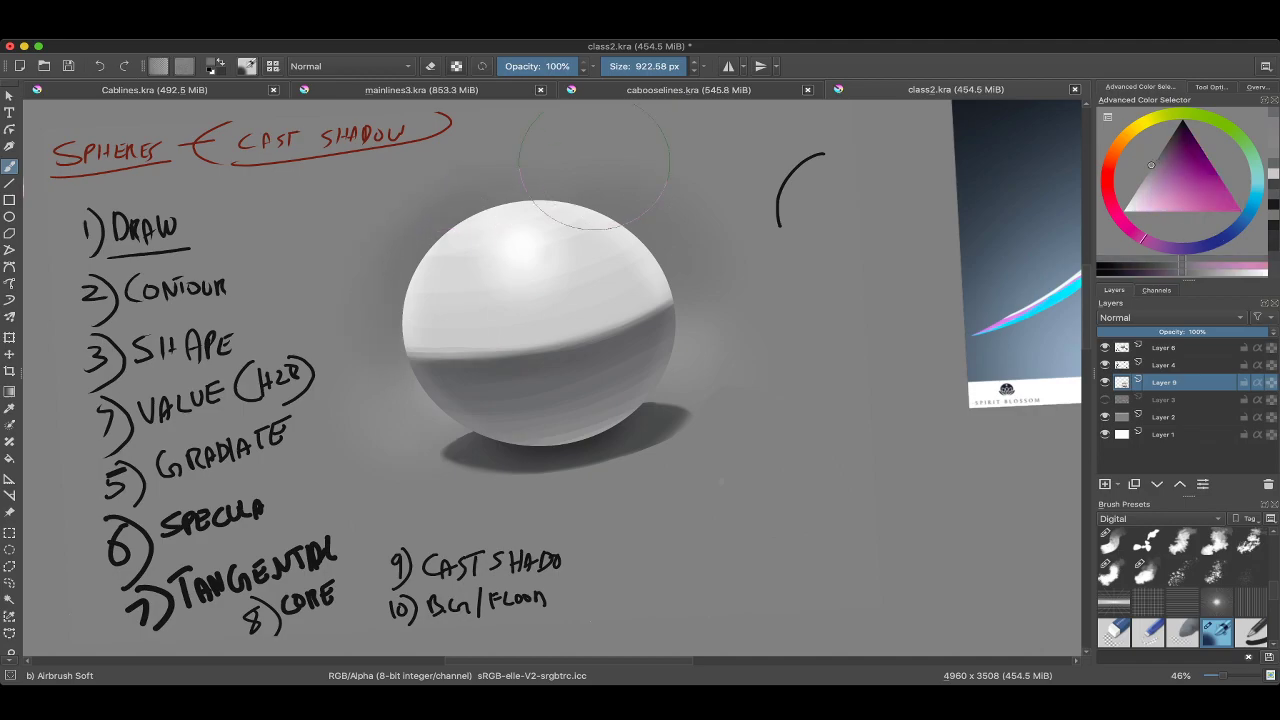
Check the graded background around the sphere from afar and up close, hiding and reshowing Layer 9 to compare.
{"action": "scroll", "coordinate": [719, 265], "scroll_direction": "down", "scroll_amount": 5}
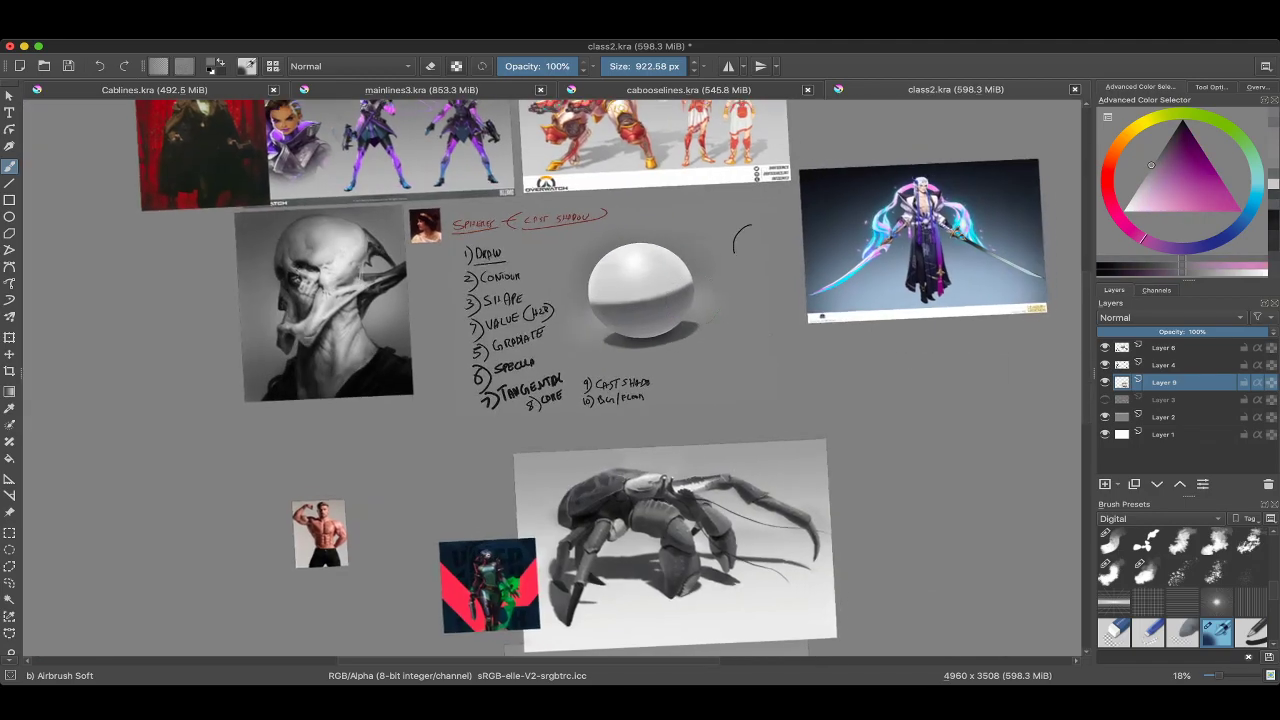
{"action": "scroll", "coordinate": [740, 200], "scroll_direction": "up", "scroll_amount": 3}
{"action": "scroll", "coordinate": [582, 232], "scroll_direction": "up", "scroll_amount": 1}
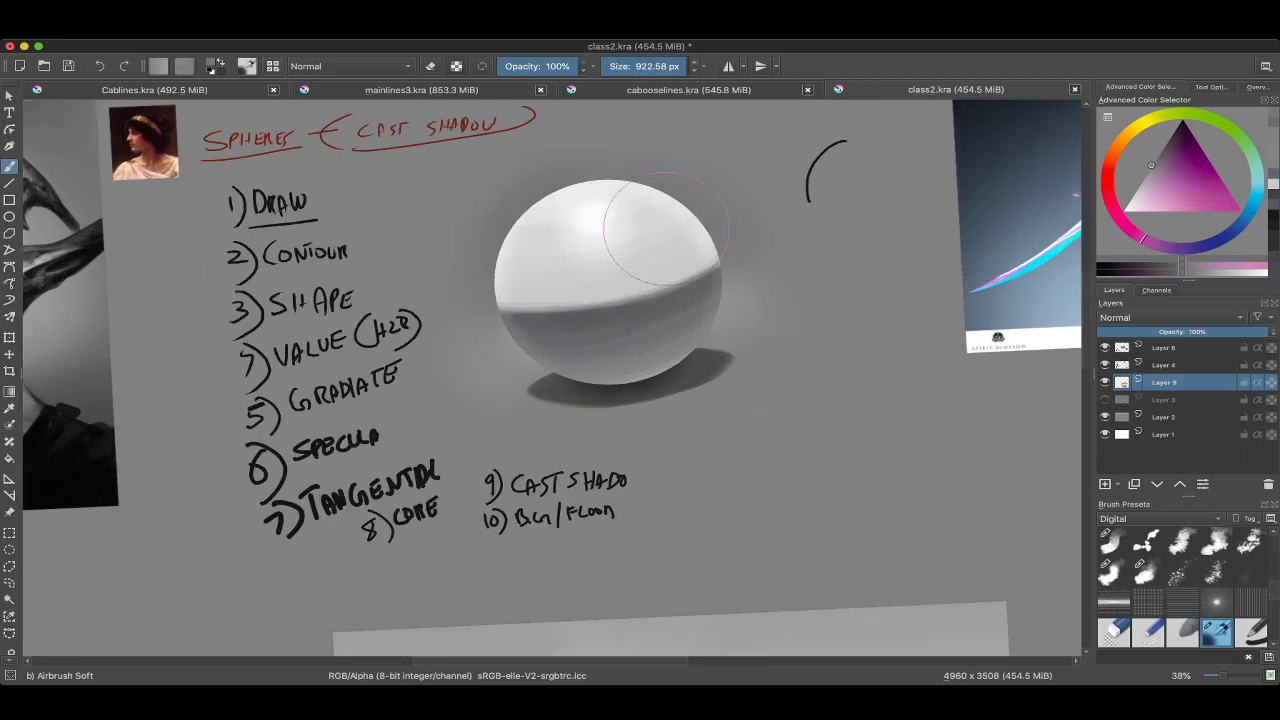
{"action": "scroll", "coordinate": [567, 139], "scroll_direction": "up", "scroll_amount": 3}
{"action": "scroll", "coordinate": [651, 423], "scroll_direction": "up", "scroll_amount": 2}
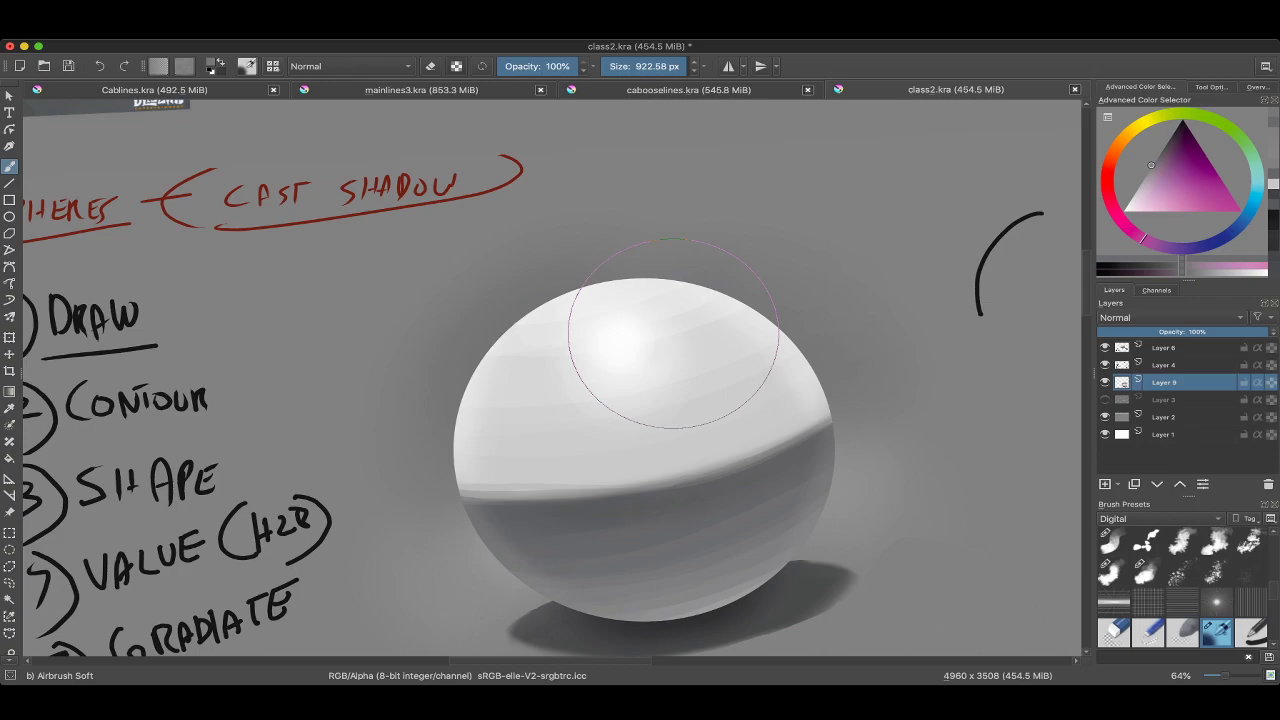
{"action": "scroll", "coordinate": [673, 333], "scroll_direction": "down", "scroll_amount": 5}
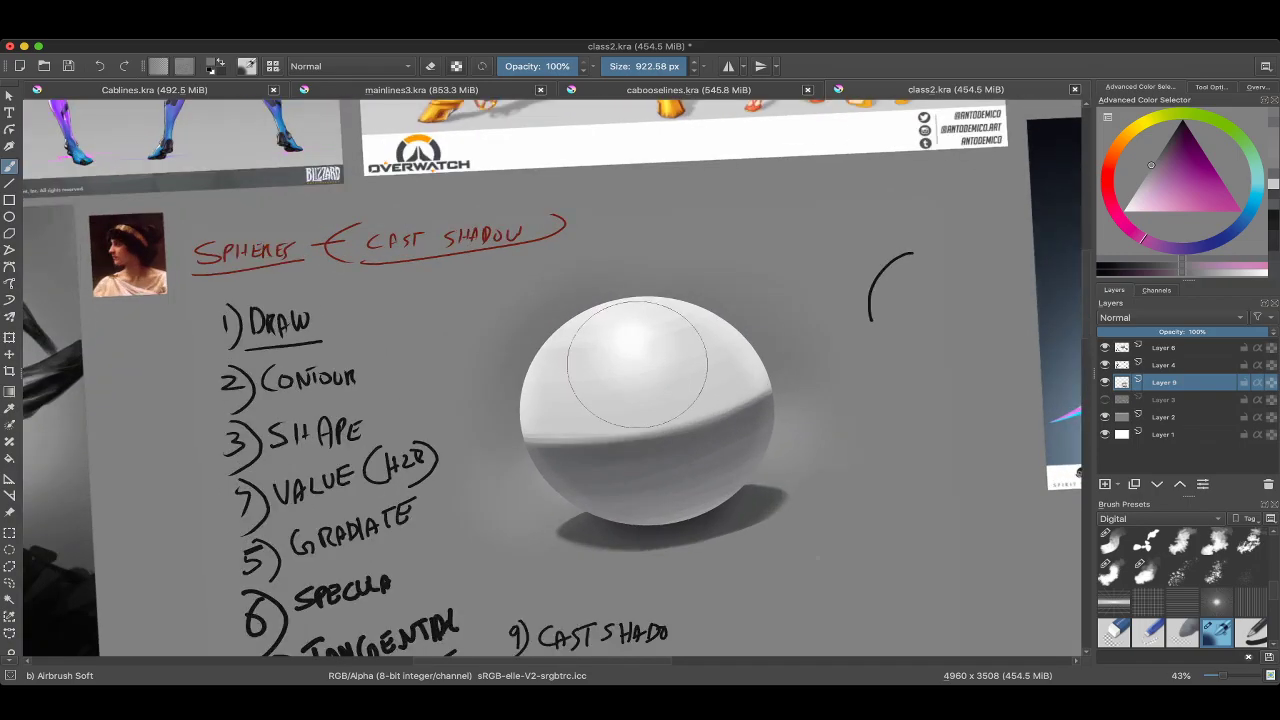
{"action": "scroll", "coordinate": [637, 386], "scroll_direction": "down", "scroll_amount": 1}
{"action": "scroll", "coordinate": [940, 307], "scroll_direction": "up", "scroll_amount": 2}
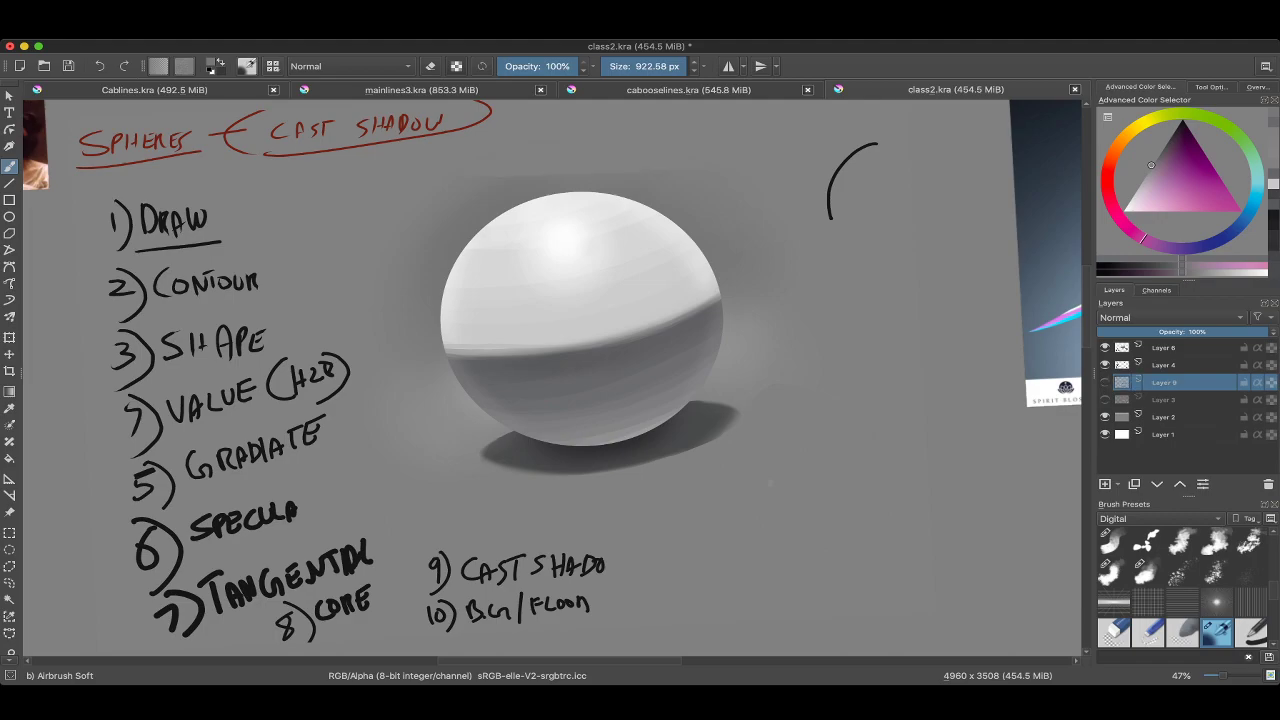
{"action": "left_click", "coordinate": [1104, 382]}
{"action": "left_click", "coordinate": [1104, 382]}
Review the sphere, its cast shadow and the lettered BG/Floor stage alongside the surrounding reference images.
{"action": "scroll", "coordinate": [767, 331], "scroll_direction": "down", "scroll_amount": 2}
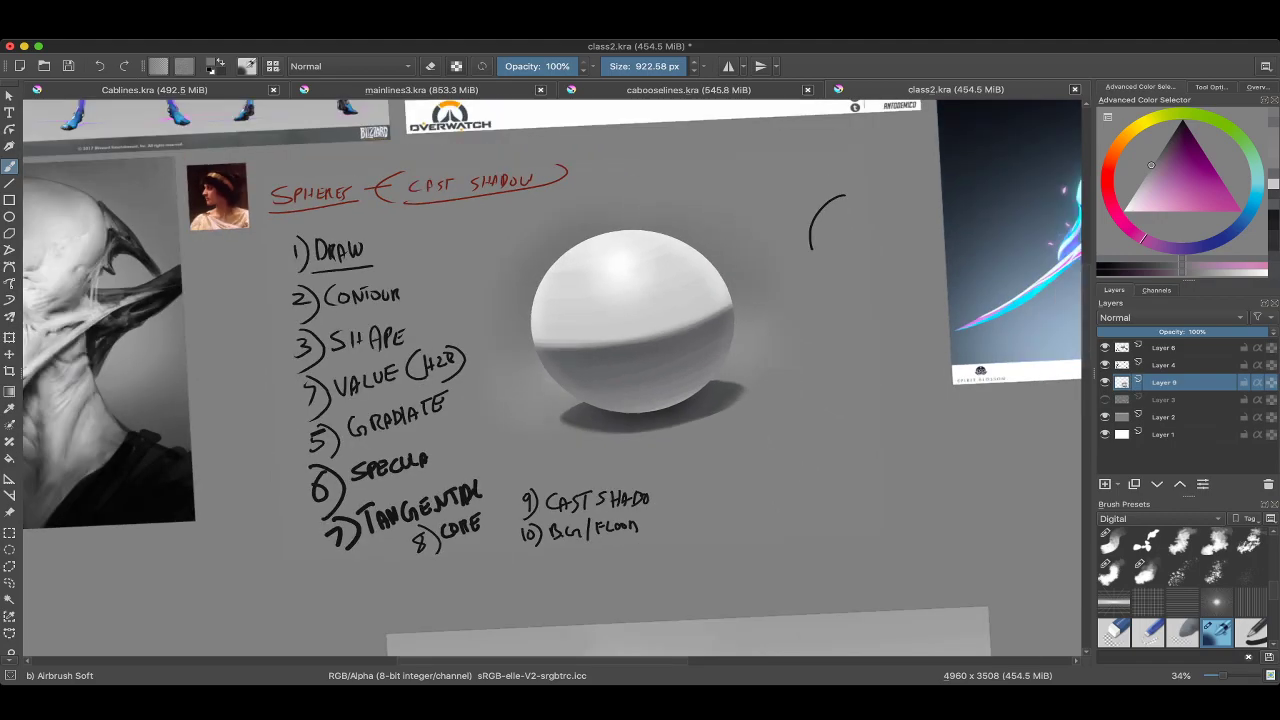
{"action": "scroll", "coordinate": [610, 350], "scroll_direction": "down", "scroll_amount": 3}
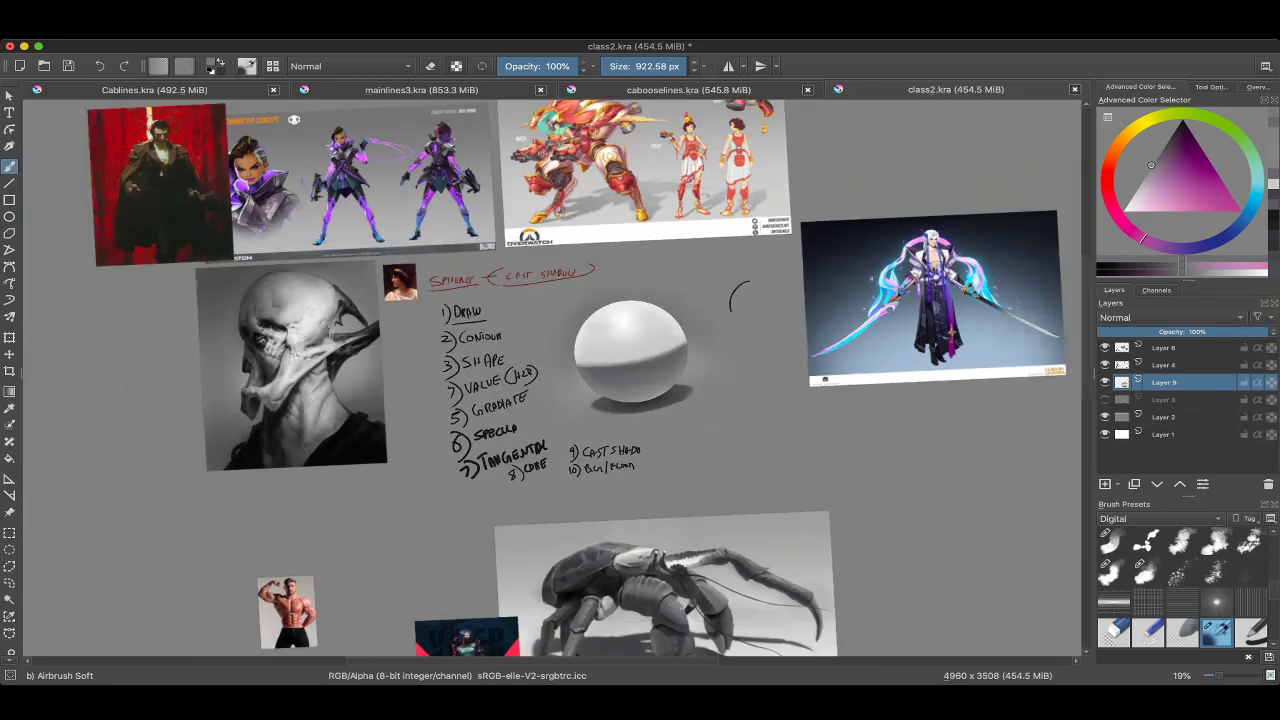
{"action": "scroll", "coordinate": [610, 350], "scroll_direction": "up", "scroll_amount": 1}
{"action": "scroll", "coordinate": [610, 490], "scroll_direction": "up", "scroll_amount": 2}
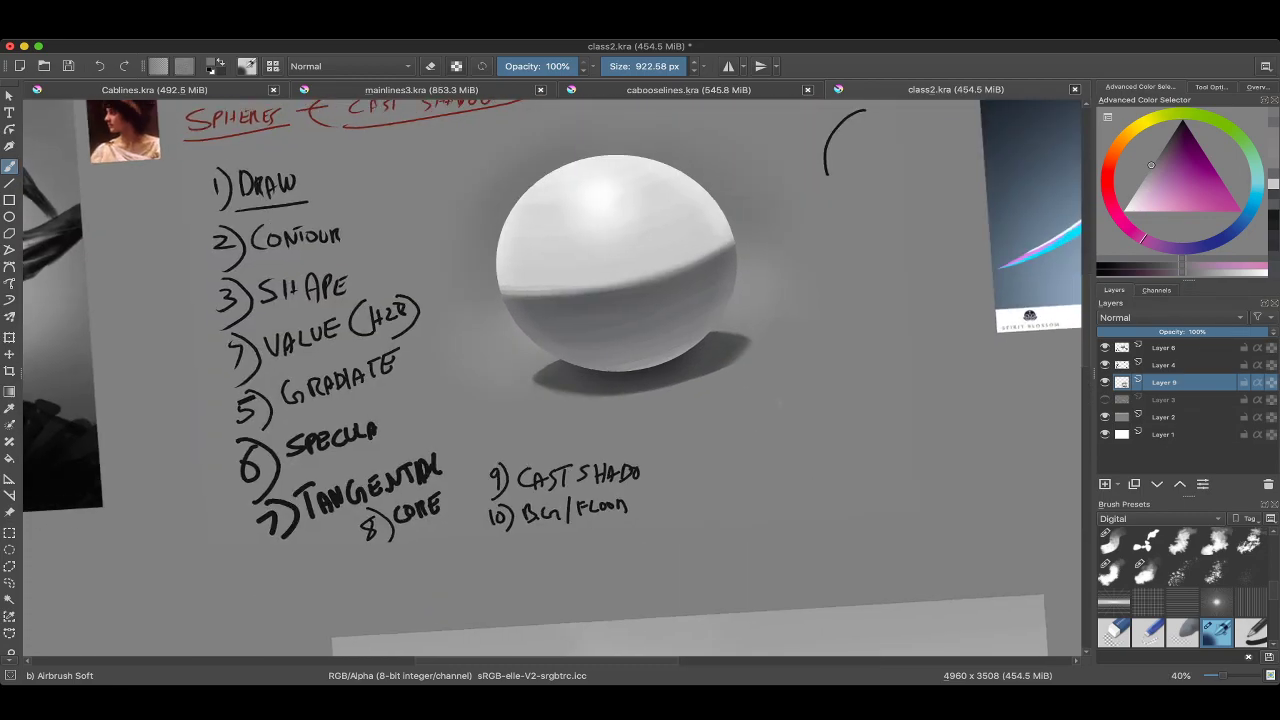
{"action": "scroll", "coordinate": [600, 480], "scroll_direction": "up", "scroll_amount": 2}
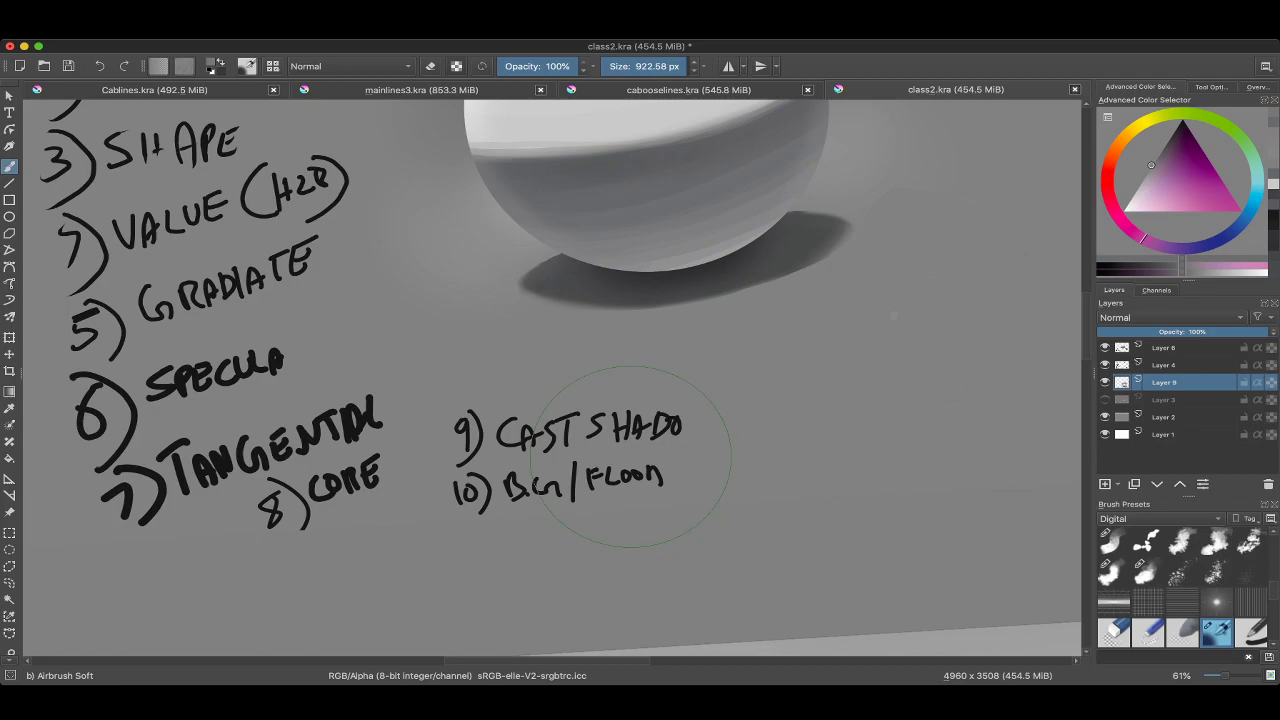
{"action": "scroll", "coordinate": [632, 385], "scroll_direction": "down", "scroll_amount": 2}
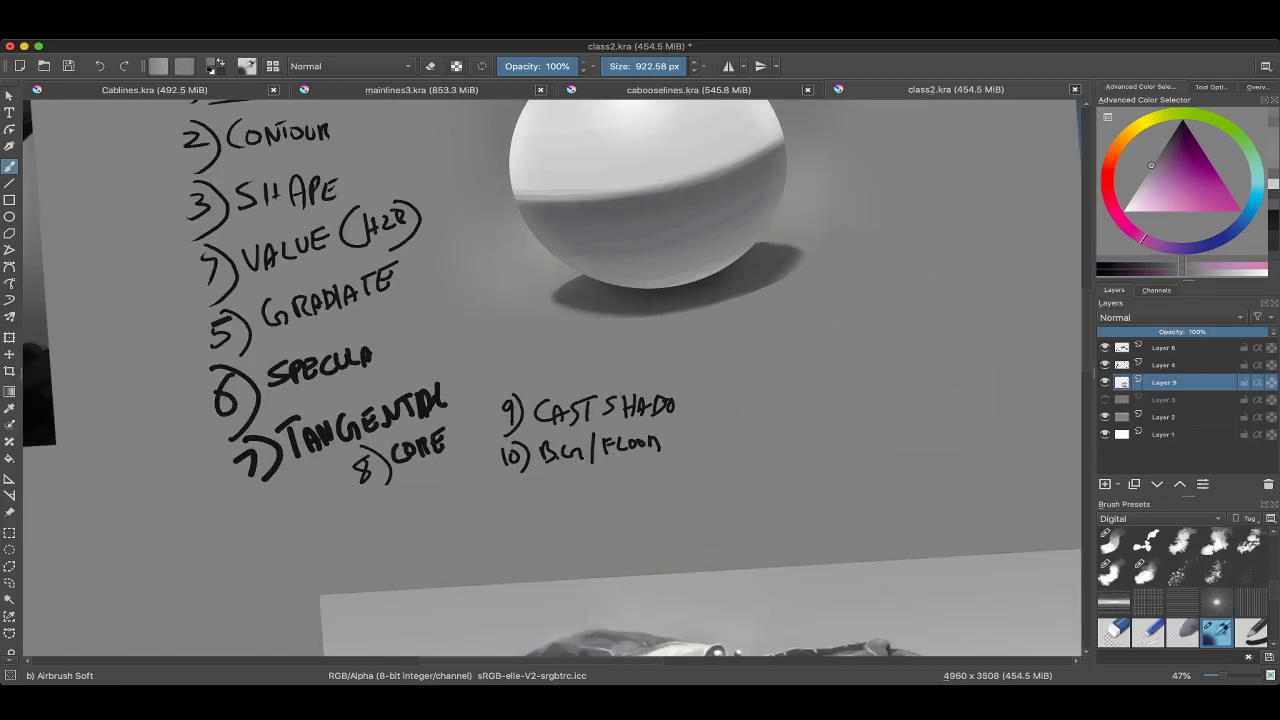
{"action": "scroll", "coordinate": [632, 385], "scroll_direction": "up", "scroll_amount": 1}
{"action": "scroll", "coordinate": [632, 332], "scroll_direction": "down", "scroll_amount": 3}
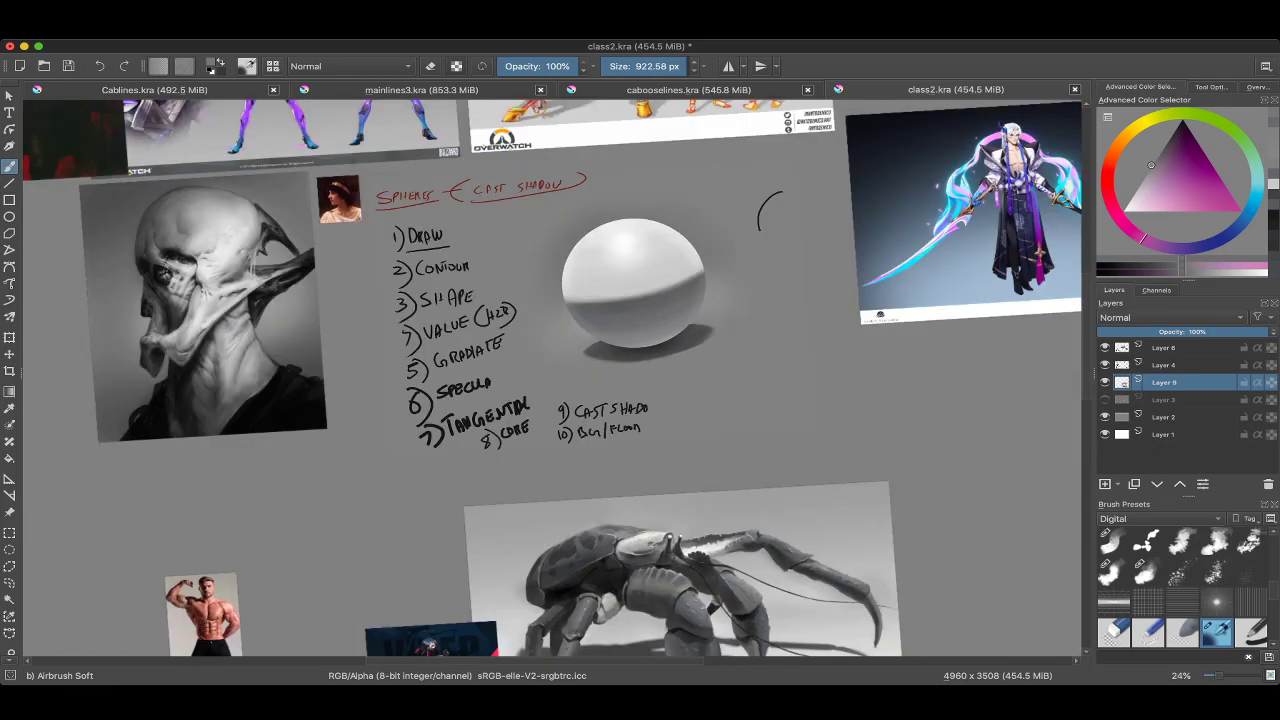
Examine how the dark background and floor are graded behind the Viking warrior painting, from the helmet and shoulders down to the shield.
{"action": "scroll", "coordinate": [690, 398], "scroll_direction": "down", "scroll_amount": 2}
{"action": "left_click_drag", "start_coordinate": [690, 398], "coordinate": [550, 232]}
{"action": "scroll", "coordinate": [600, 330], "scroll_direction": "up", "scroll_amount": 3}
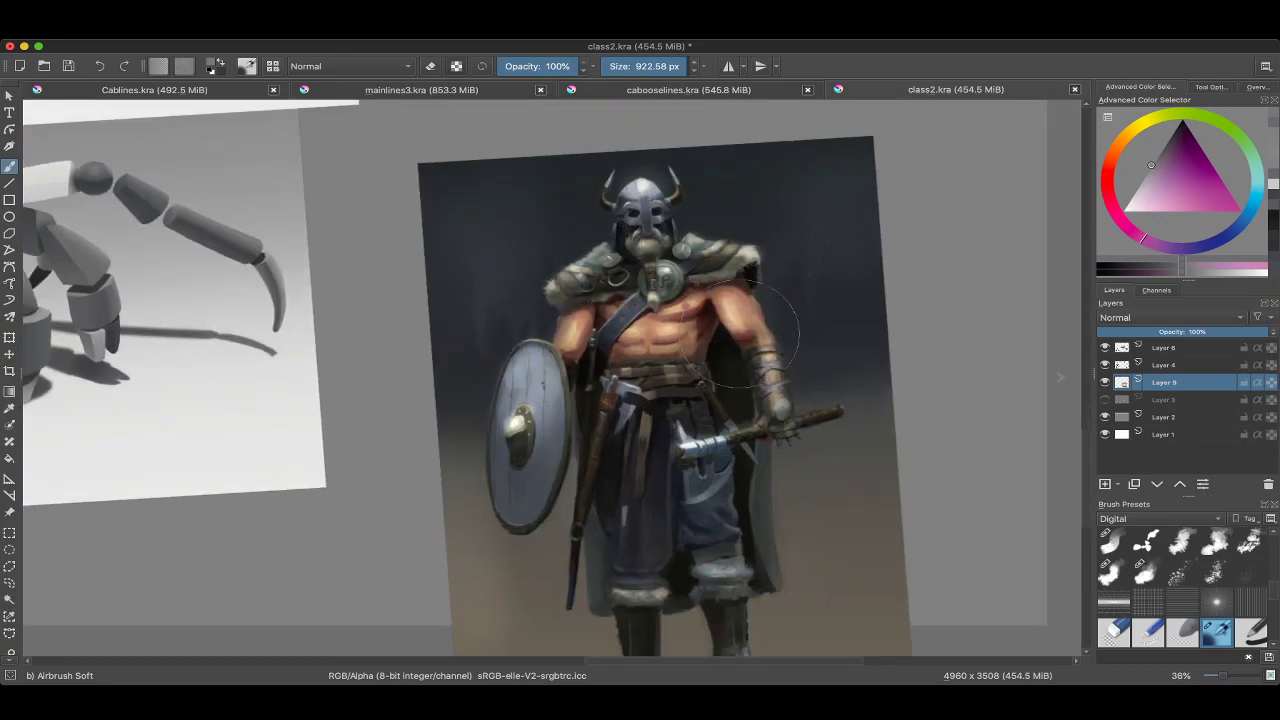
{"action": "key", "text": "5"}
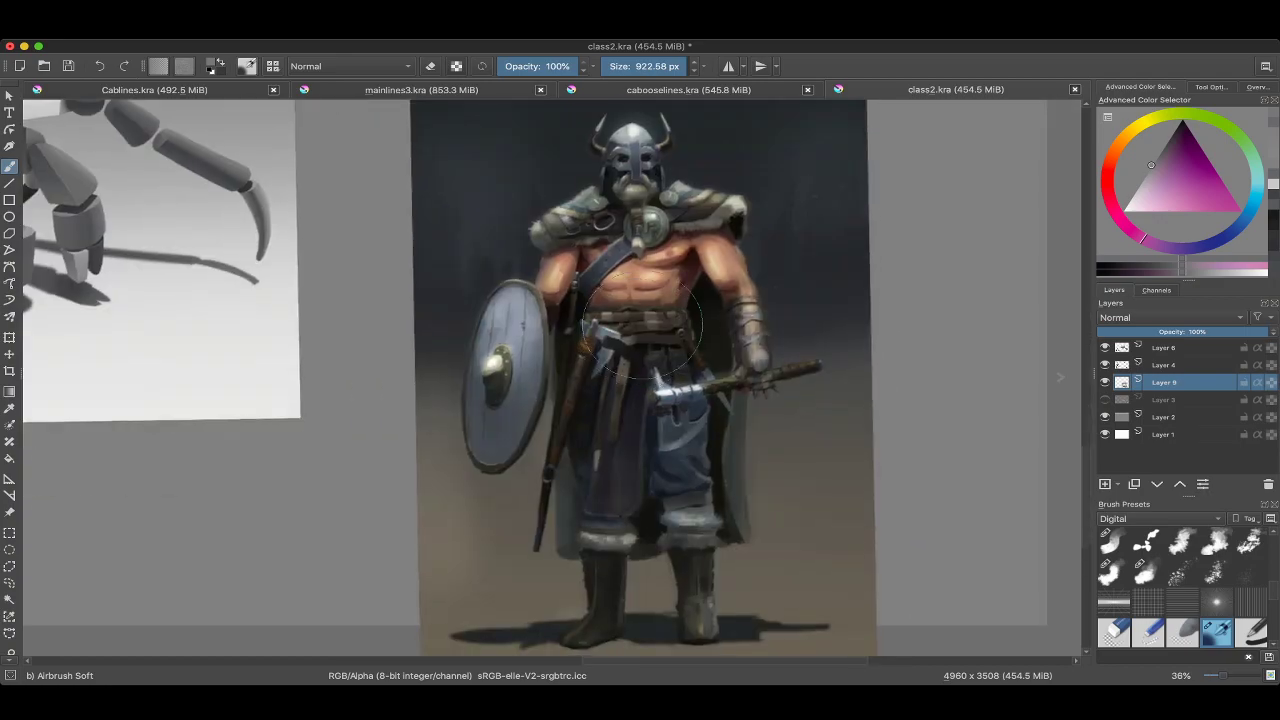
{"action": "scroll", "coordinate": [642, 322], "scroll_direction": "up", "scroll_amount": 3}
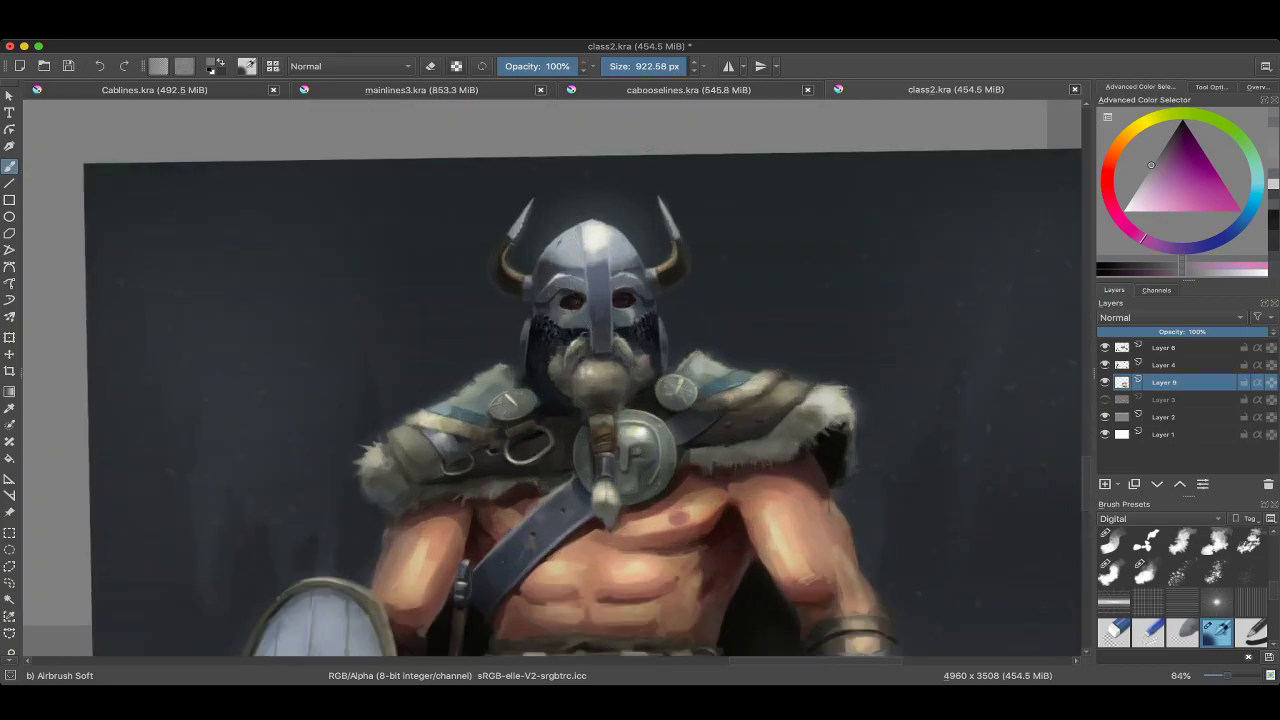
{"action": "scroll", "coordinate": [550, 265], "scroll_direction": "up", "scroll_amount": 5}
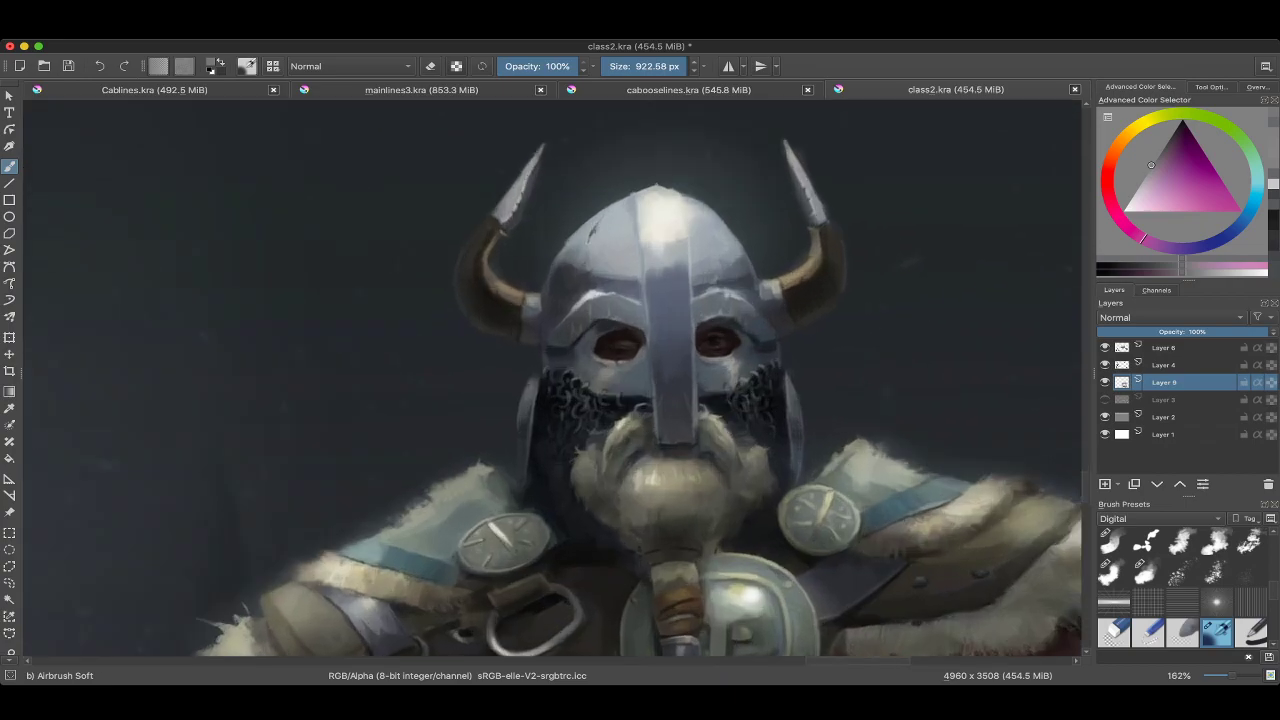
{"action": "scroll", "coordinate": [550, 380], "scroll_direction": "down", "scroll_amount": 5}
{"action": "scroll", "coordinate": [700, 400], "scroll_direction": "up", "scroll_amount": 5}
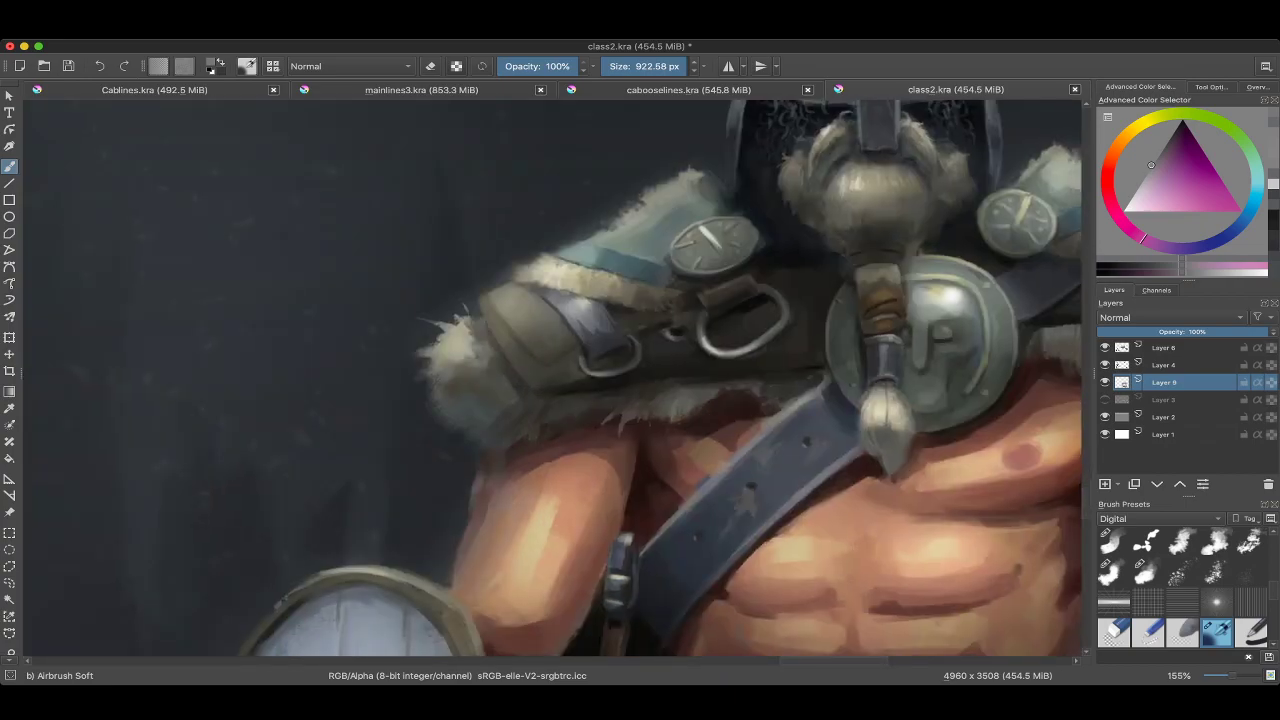
{"action": "scroll", "coordinate": [640, 380], "scroll_direction": "down", "scroll_amount": 5}
{"action": "scroll", "coordinate": [600, 420], "scroll_direction": "up", "scroll_amount": 5}
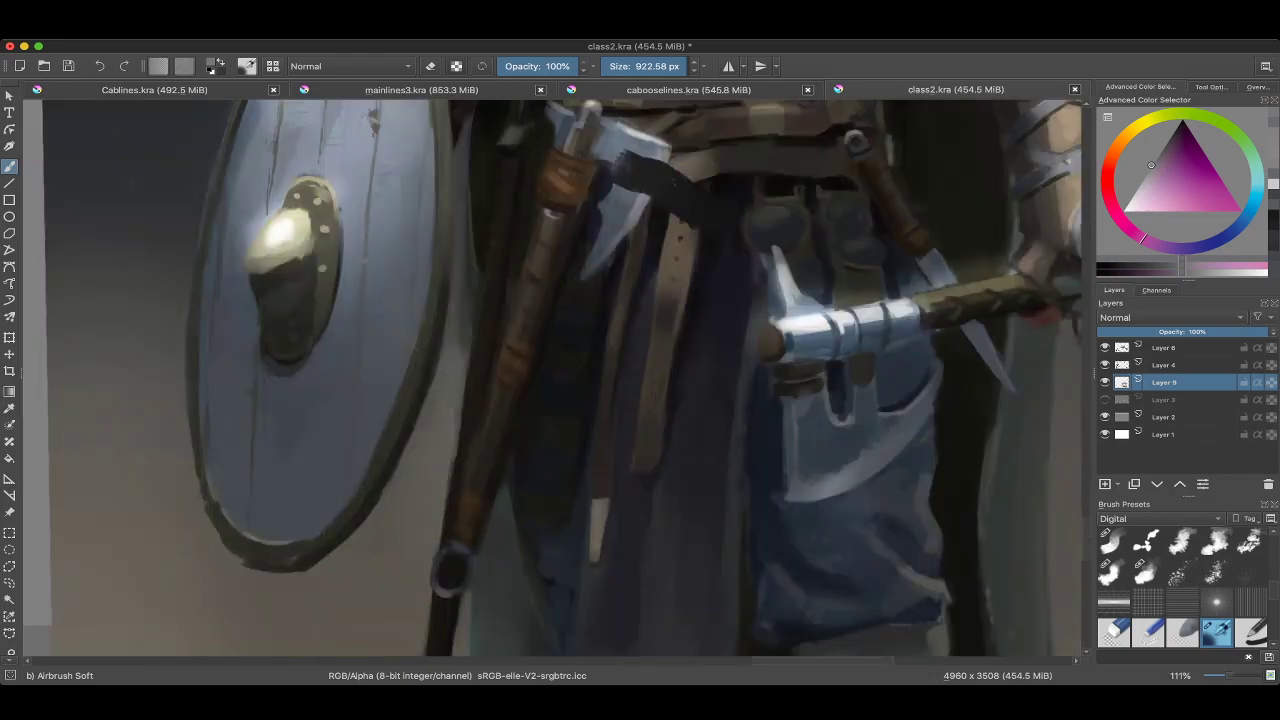
{"action": "scroll", "coordinate": [548, 415], "scroll_direction": "up", "scroll_amount": 2}
{"action": "scroll", "coordinate": [550, 380], "scroll_direction": "down", "scroll_amount": 10}
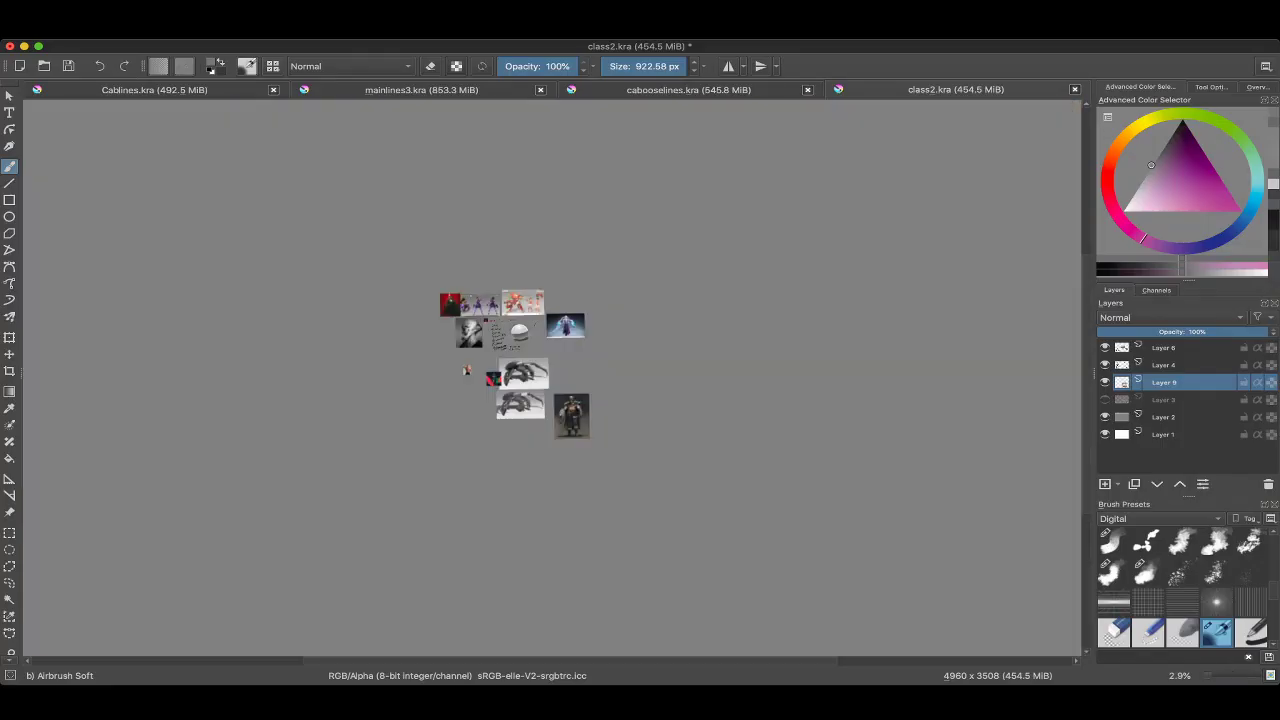
Examine the Overwatch Chariot concept's background, and review the sphere's cast shadow and the lettered list of shading stages.
{"action": "scroll", "coordinate": [590, 370], "scroll_direction": "up", "scroll_amount": 8}
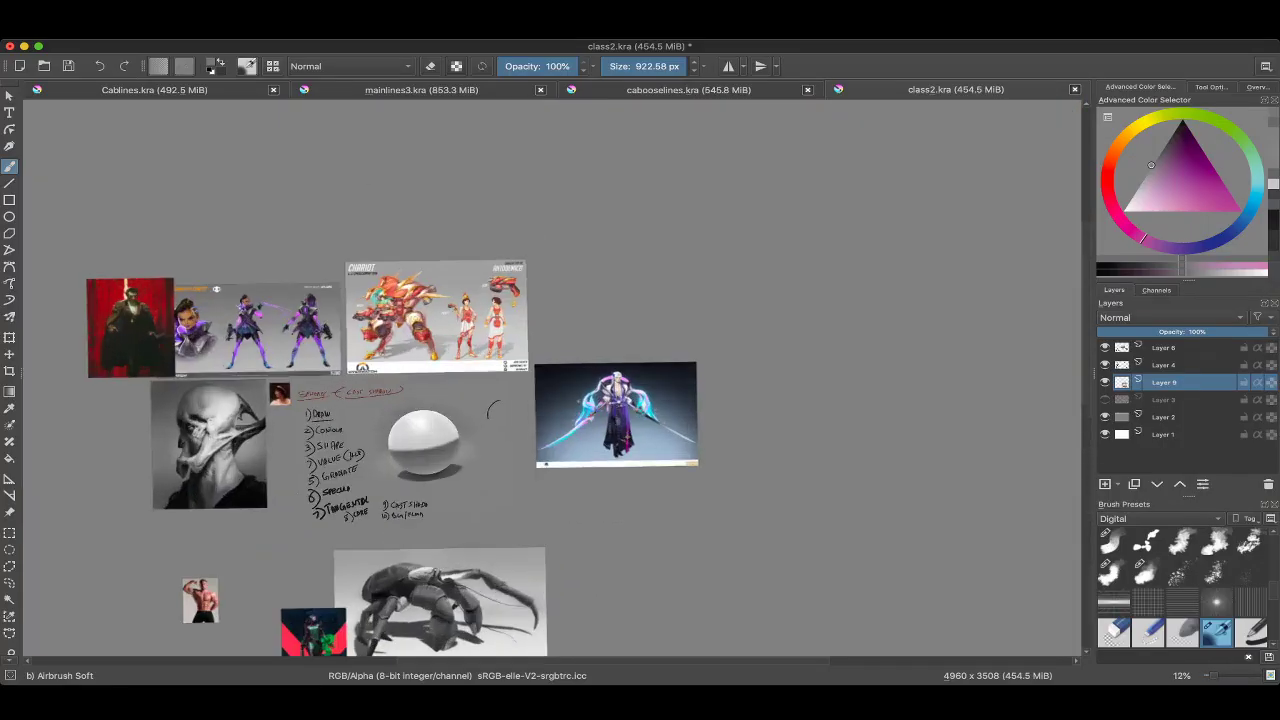
{"action": "left_click_drag", "start_coordinate": [188, 520], "coordinate": [749, 500]}
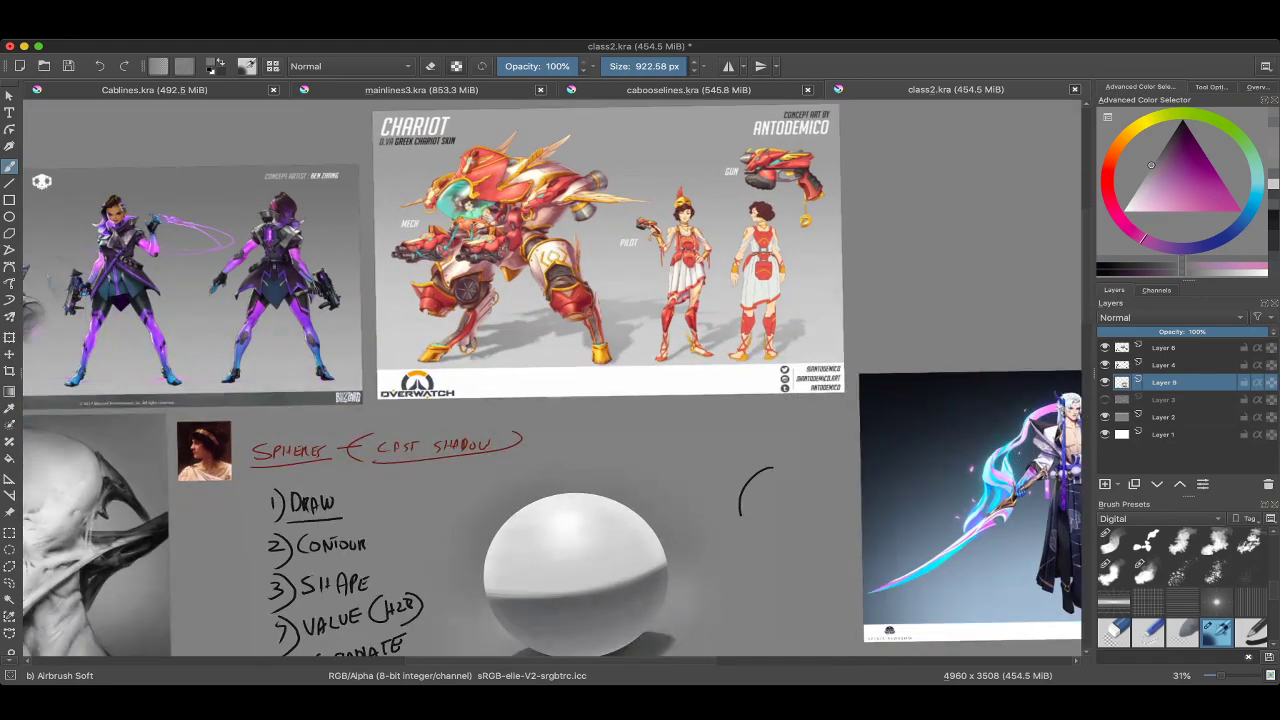
{"action": "scroll", "coordinate": [748, 478], "scroll_direction": "down", "scroll_amount": 1}
{"action": "scroll", "coordinate": [550, 500], "scroll_direction": "up", "scroll_amount": 6}
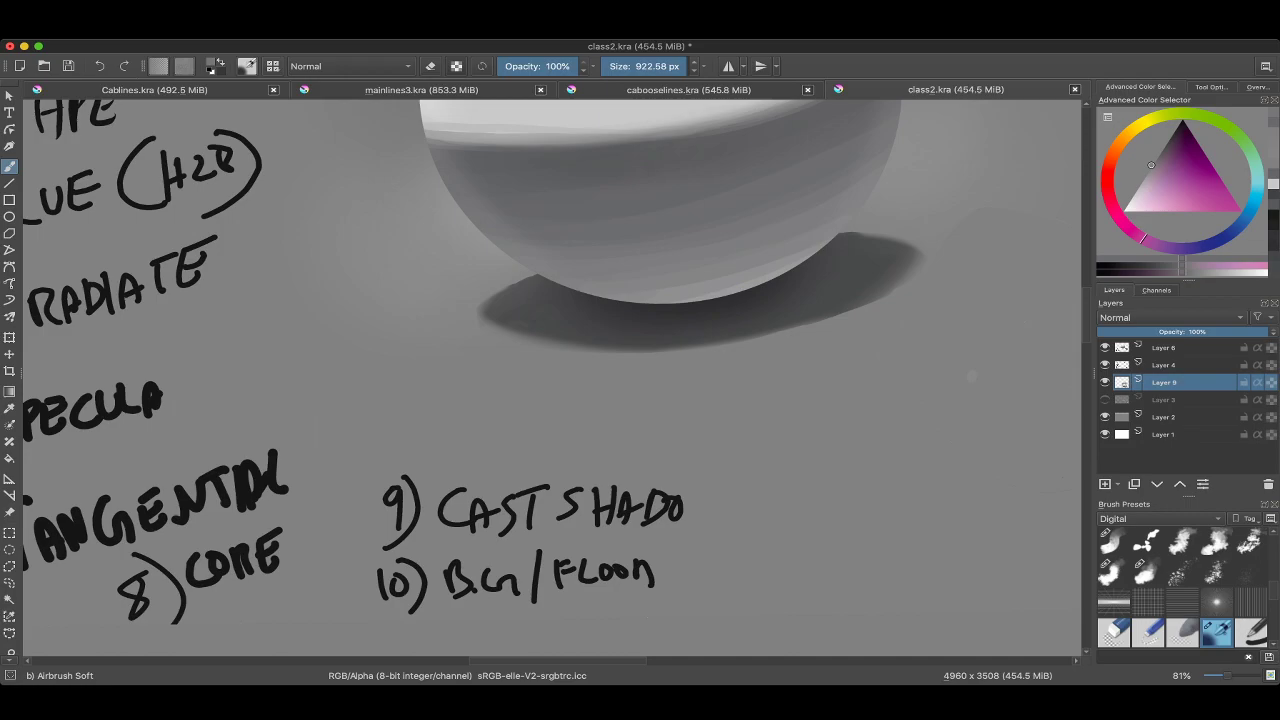
{"action": "scroll", "coordinate": [610, 508], "scroll_direction": "down", "scroll_amount": 5}
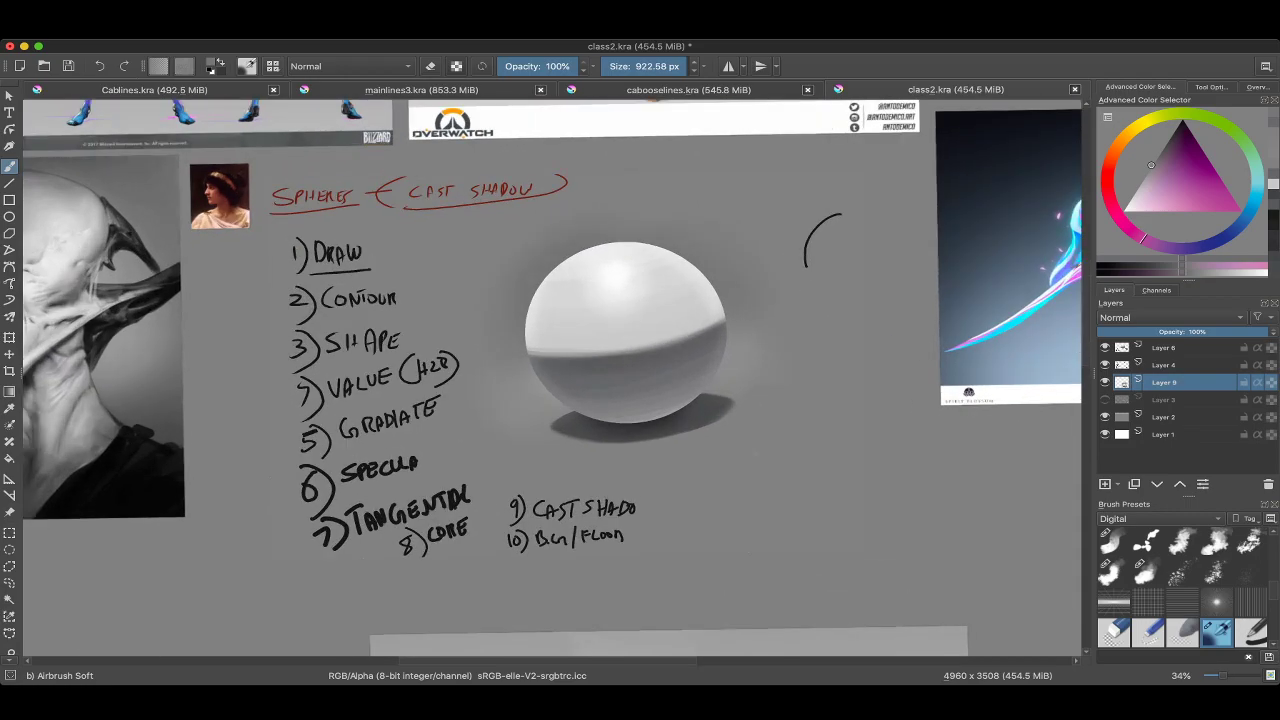
{"action": "scroll", "coordinate": [620, 400], "scroll_direction": "down", "scroll_amount": 2}
{"action": "scroll", "coordinate": [400, 425], "scroll_direction": "up", "scroll_amount": 5}
{"action": "scroll", "coordinate": [550, 380], "scroll_direction": "down", "scroll_amount": 5}
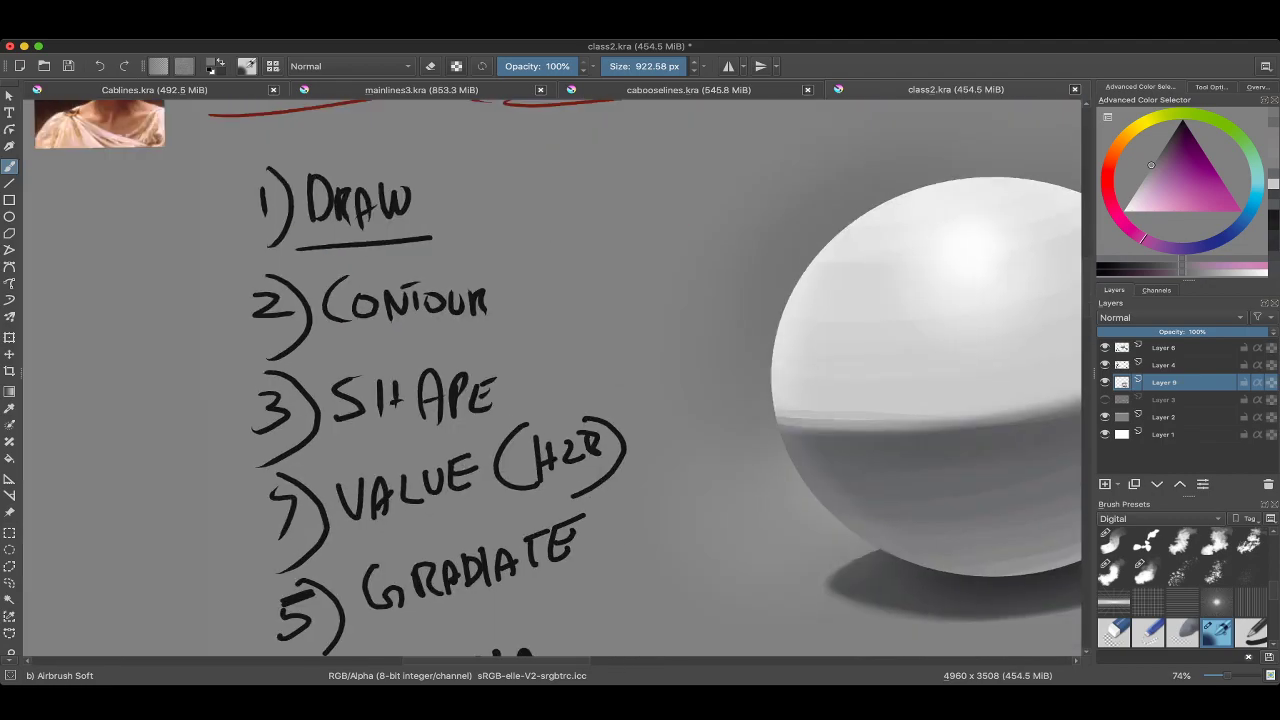
Switch to the Basic ink brush preset and change the painting colour to a muted dark blue.
{"action": "scroll", "coordinate": [550, 380], "scroll_direction": "down", "scroll_amount": 3}
{"action": "scroll", "coordinate": [550, 380], "scroll_direction": "up", "scroll_amount": 2}
{"action": "left_click_drag", "start_coordinate": [620, 485], "coordinate": [550, 455]}
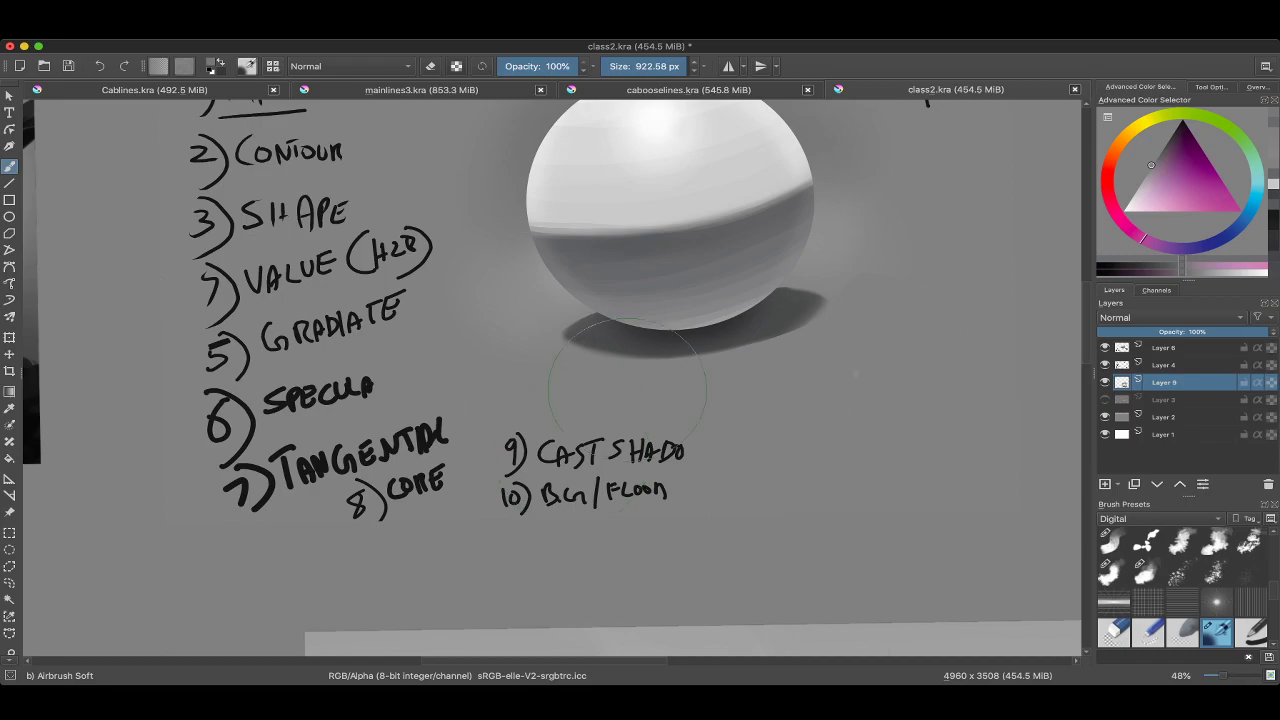
{"action": "scroll", "coordinate": [627, 390], "scroll_direction": "up", "scroll_amount": 1}
{"action": "right_click", "coordinate": [657, 294]}
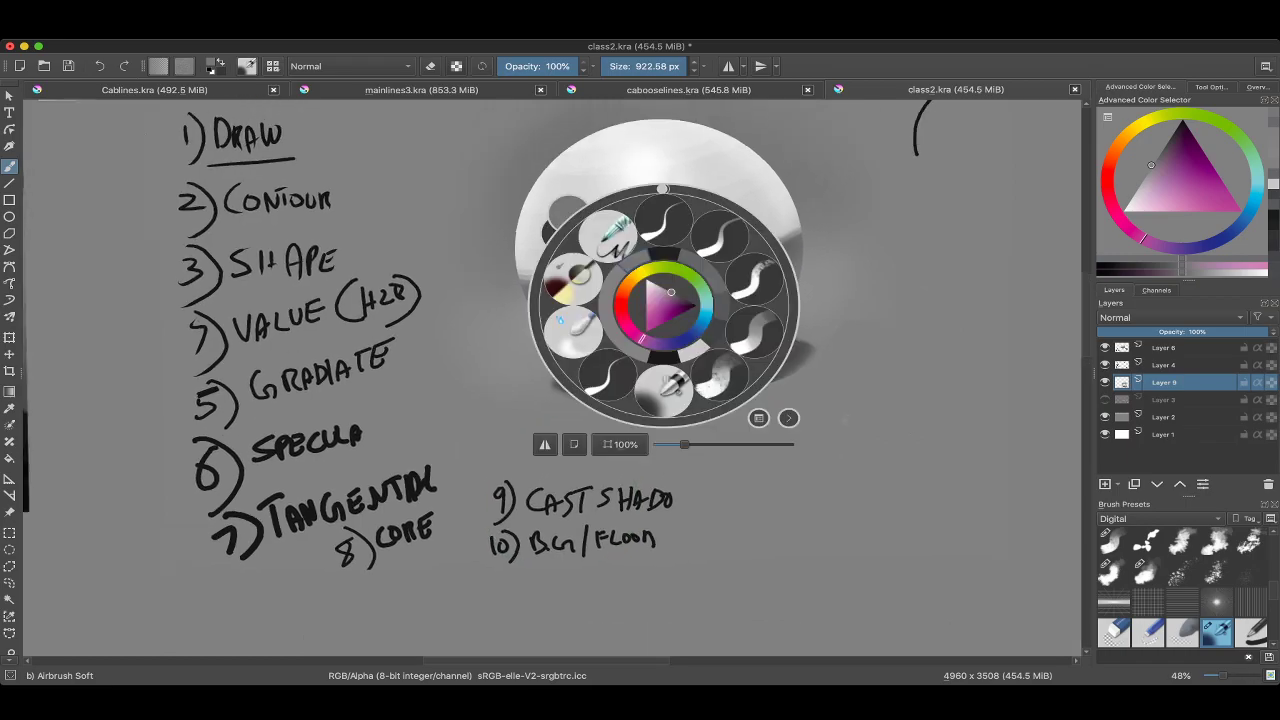
{"action": "left_click", "coordinate": [674, 245]}
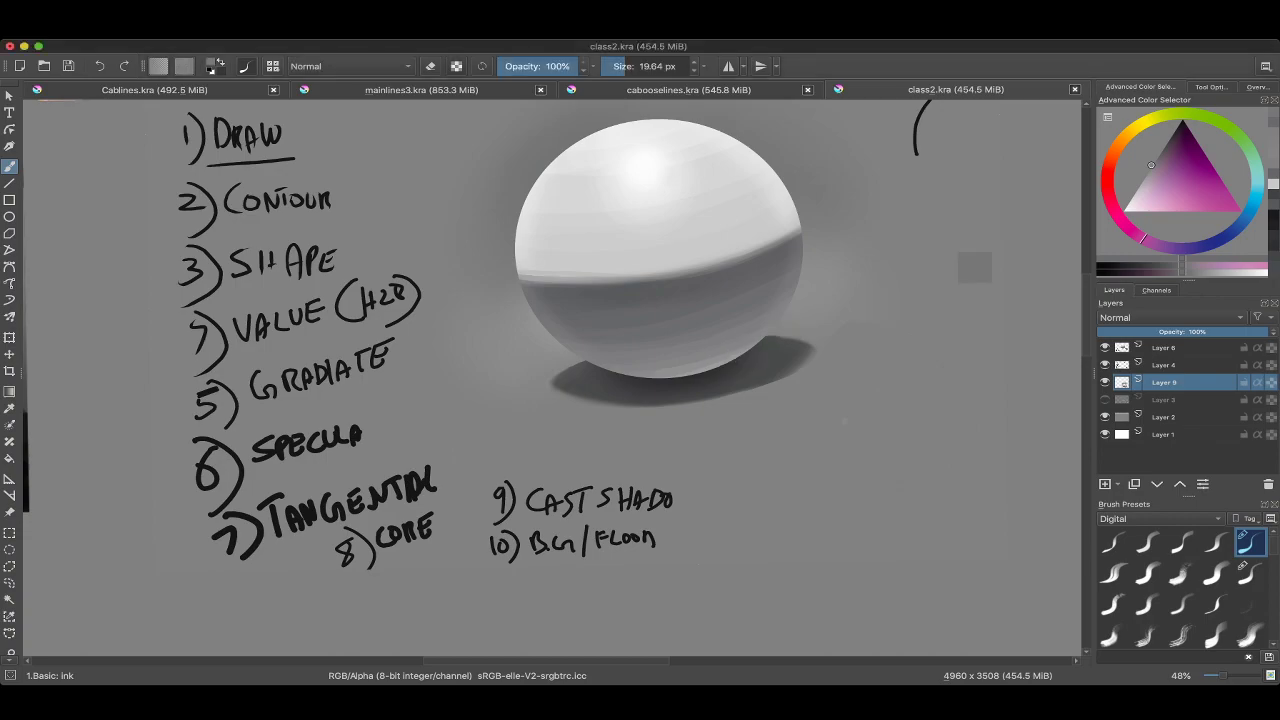
{"action": "left_click", "coordinate": [1108, 197]}
{"action": "left_click", "coordinate": [1245, 213]}
Choose a vivid pink and draw small arrows pointing at the Draw and Shape stages of the lettered list.
{"action": "scroll", "coordinate": [550, 380], "scroll_direction": "down", "scroll_amount": 5}
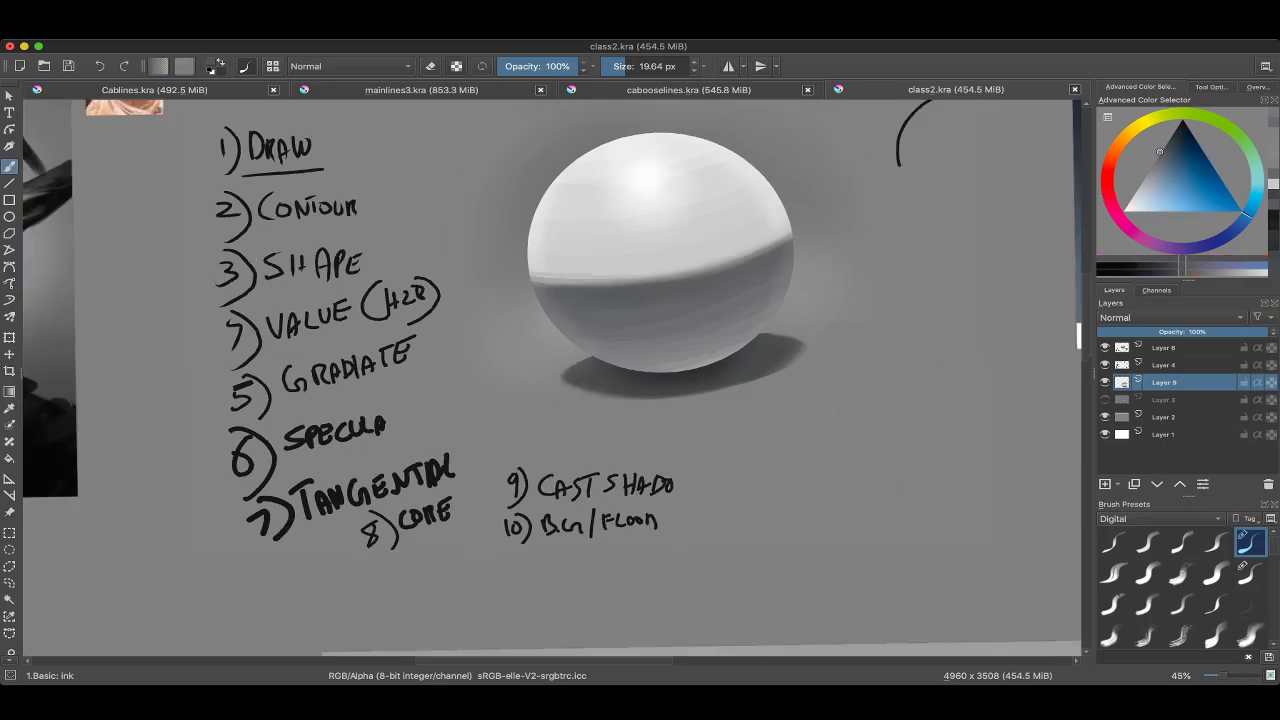
{"action": "scroll", "coordinate": [690, 300], "scroll_direction": "up", "scroll_amount": 1}
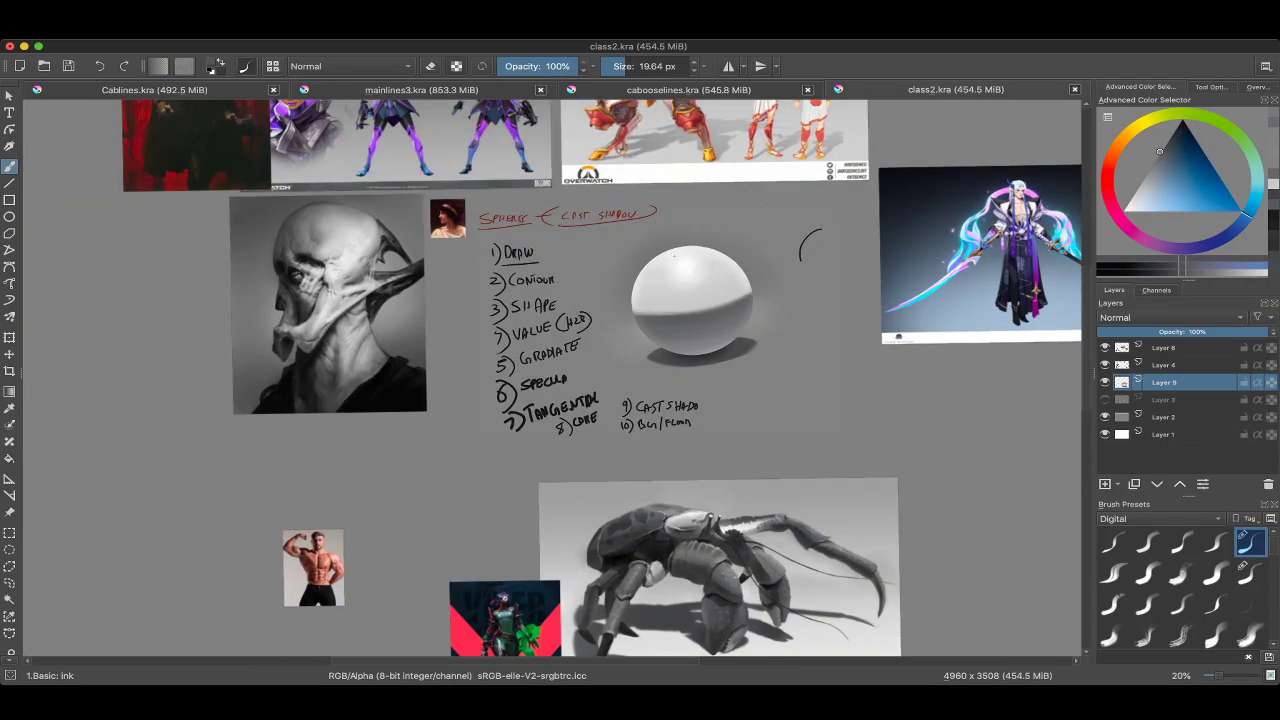
{"action": "scroll", "coordinate": [600, 380], "scroll_direction": "up", "scroll_amount": 2}
{"action": "scroll", "coordinate": [710, 370], "scroll_direction": "up", "scroll_amount": 1}
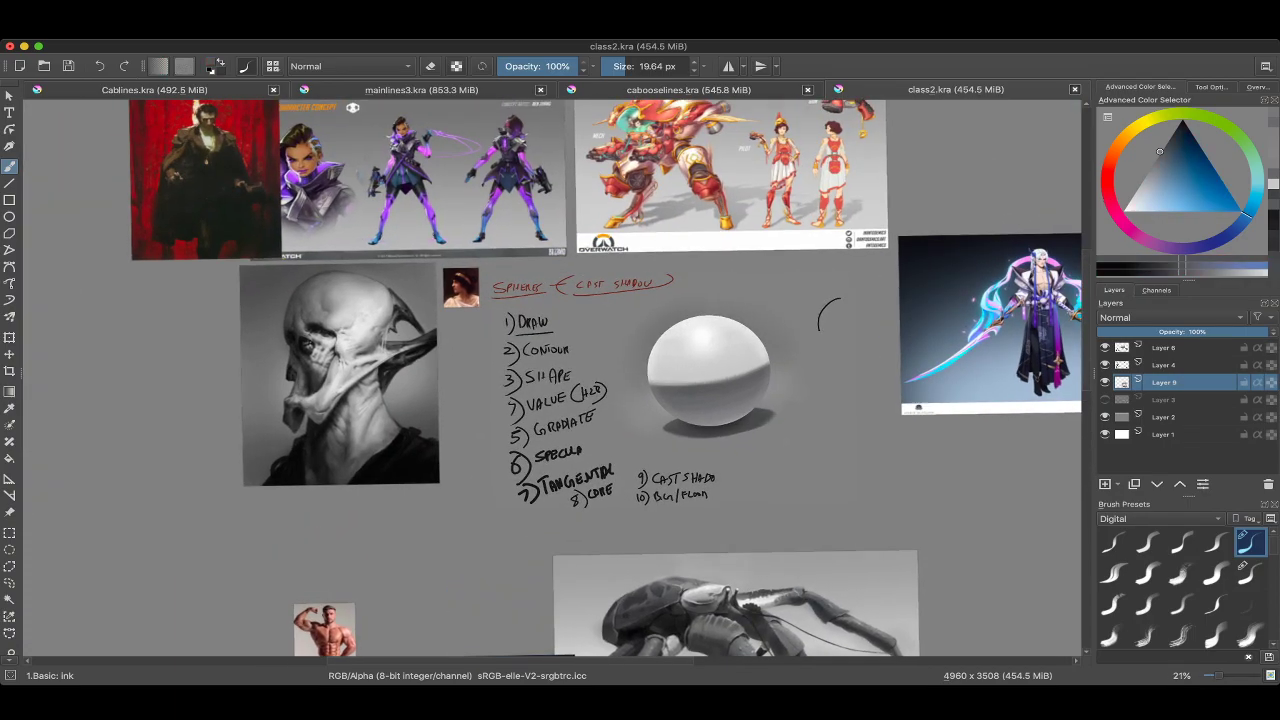
{"action": "scroll", "coordinate": [700, 370], "scroll_direction": "up", "scroll_amount": 2}
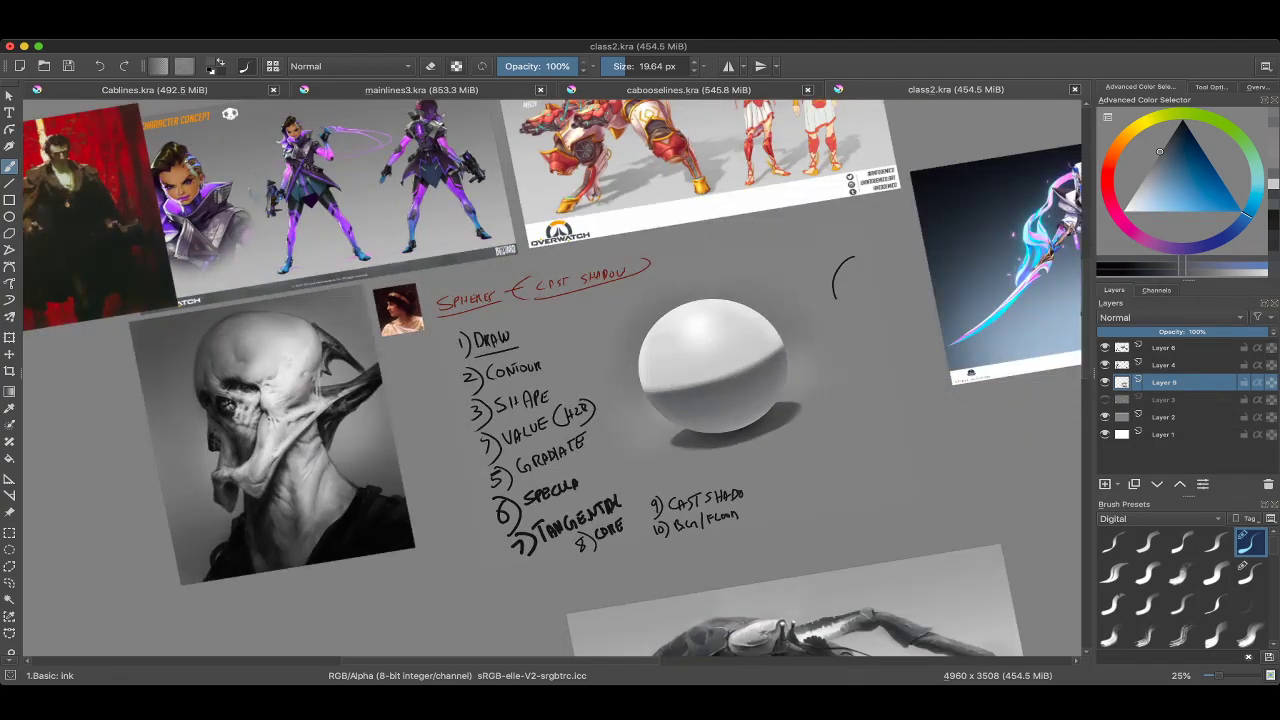
{"action": "scroll", "coordinate": [555, 380], "scroll_direction": "left", "scroll_amount": 2}
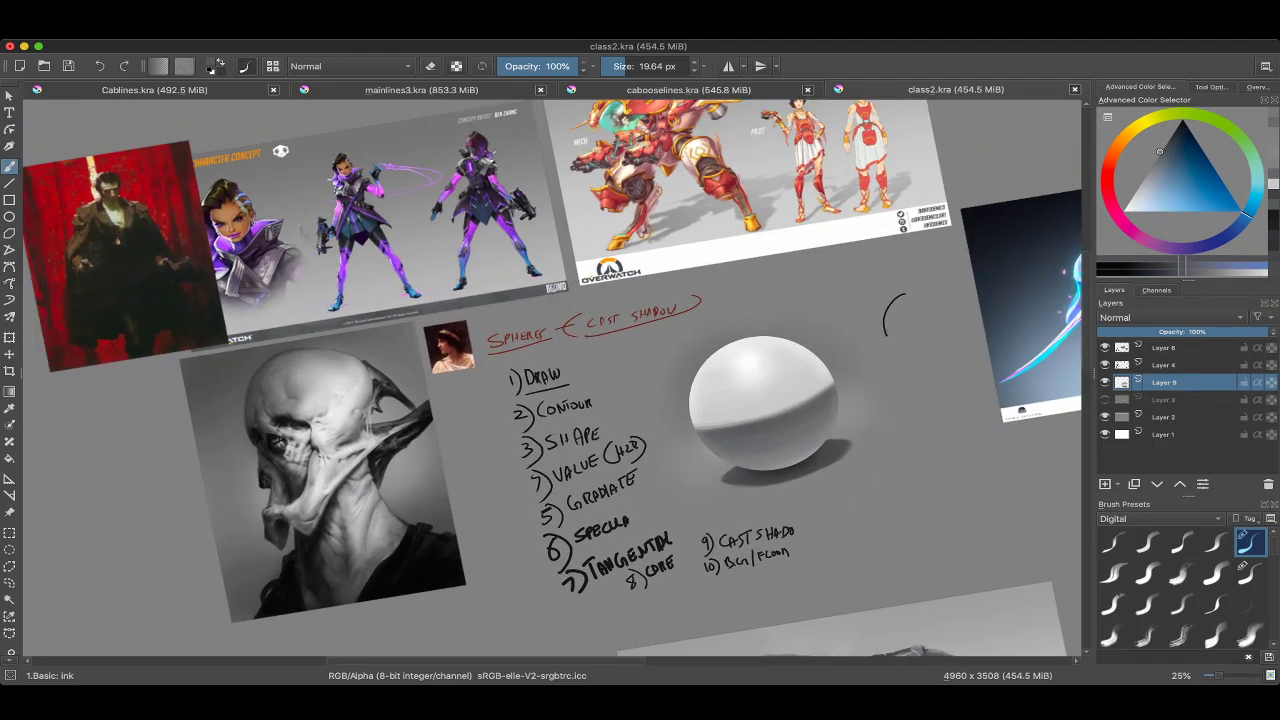
{"action": "scroll", "coordinate": [575, 365], "scroll_direction": "up", "scroll_amount": 3}
{"action": "left_click", "coordinate": [1108, 203]}
{"action": "left_click", "coordinate": [1219, 199]}
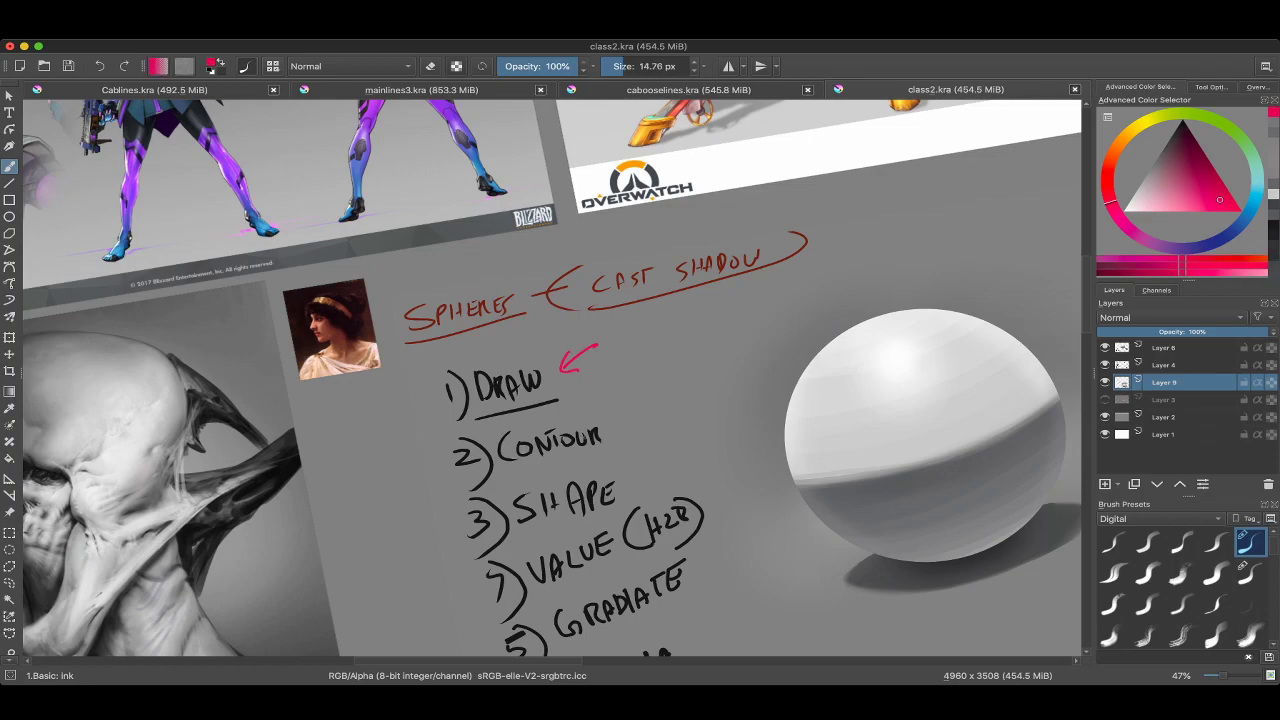
{"action": "scroll", "coordinate": [552, 378], "scroll_direction": "down", "scroll_amount": 2}
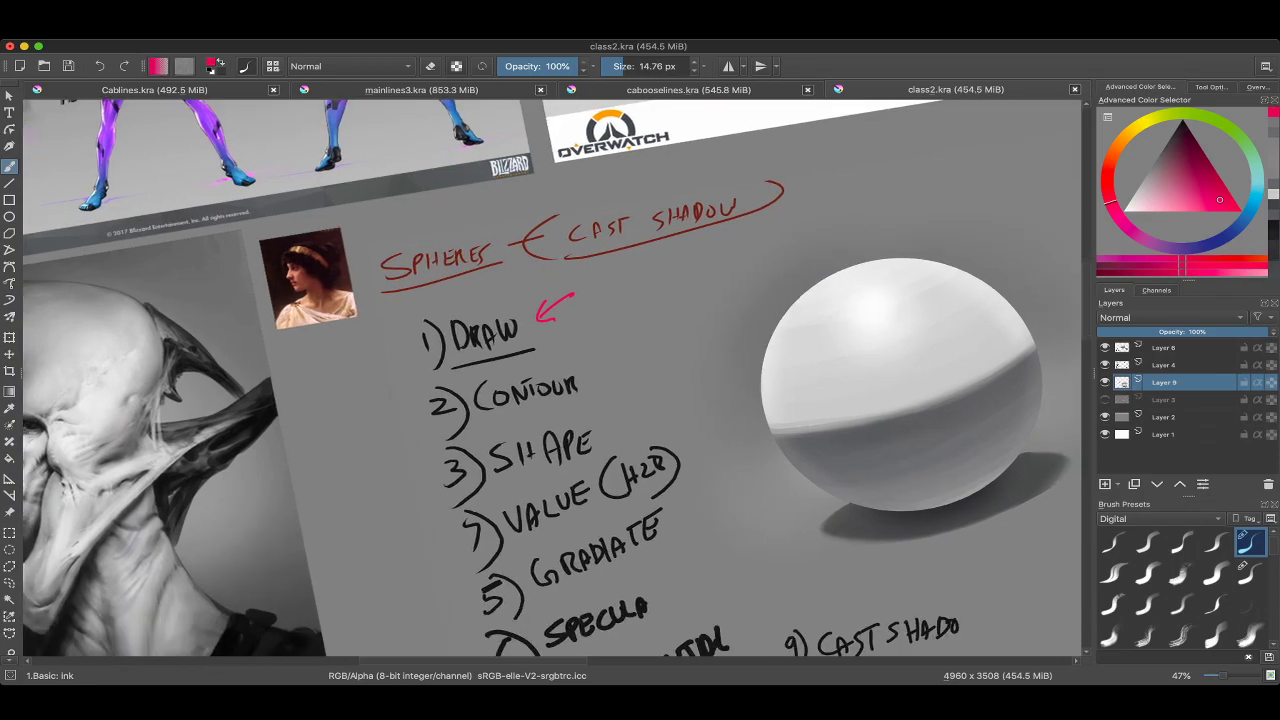
{"action": "scroll", "coordinate": [552, 378], "scroll_direction": "down", "scroll_amount": 1}
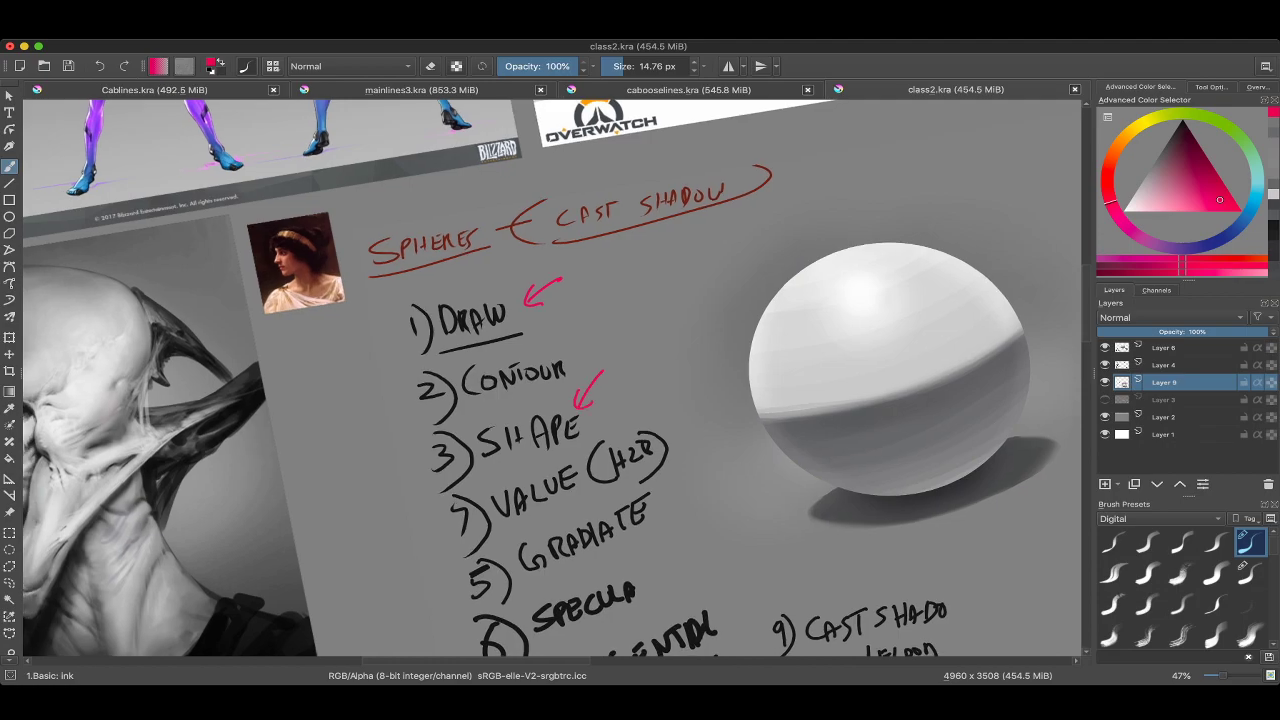
Letter a small pink 10 beside the Spheres (Cast Shadow) heading above the sphere.
{"action": "scroll", "coordinate": [552, 378], "scroll_direction": "up", "scroll_amount": 5}
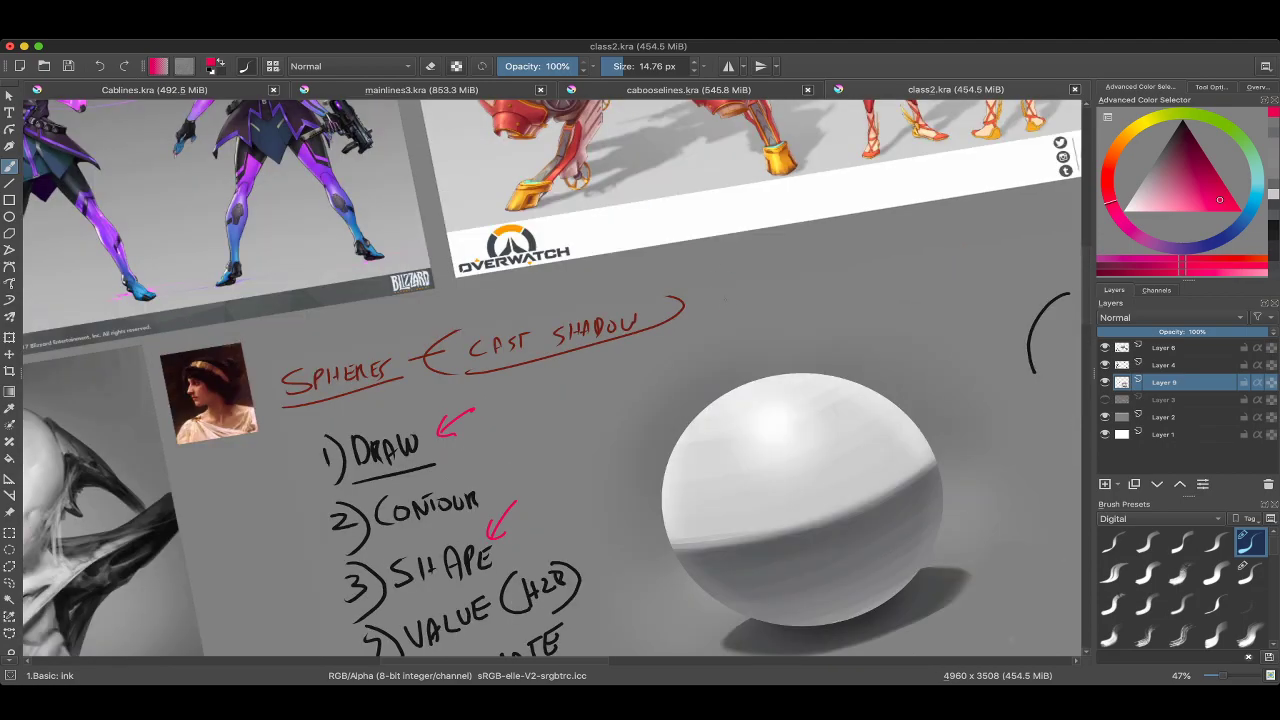
{"action": "left_click_drag", "start_coordinate": [720, 298], "coordinate": [734, 310]}
{"action": "scroll", "coordinate": [727, 304], "scroll_direction": "down", "scroll_amount": 3}
{"action": "scroll", "coordinate": [727, 304], "scroll_direction": "up", "scroll_amount": 4}
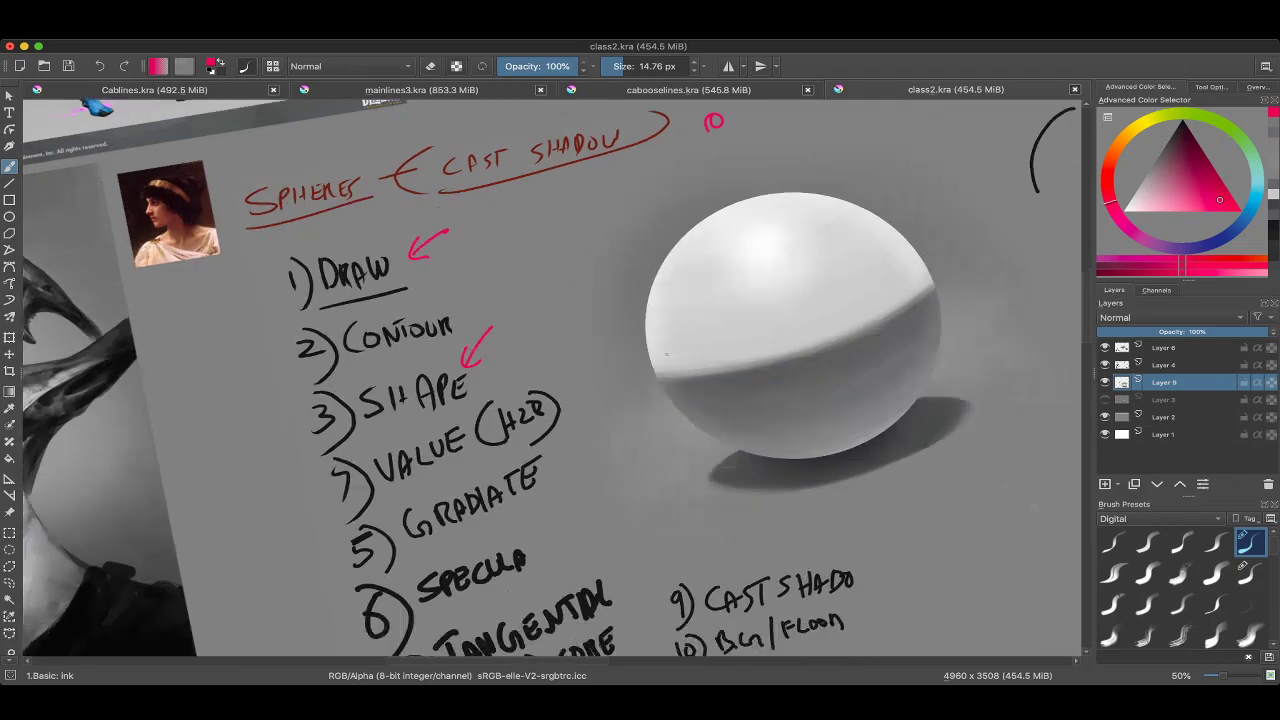
Draw a pink arrow pointing at the H2B note beside the Value stage and undo the last extra strokes.
{"action": "scroll", "coordinate": [552, 378], "scroll_direction": "down", "scroll_amount": 2}
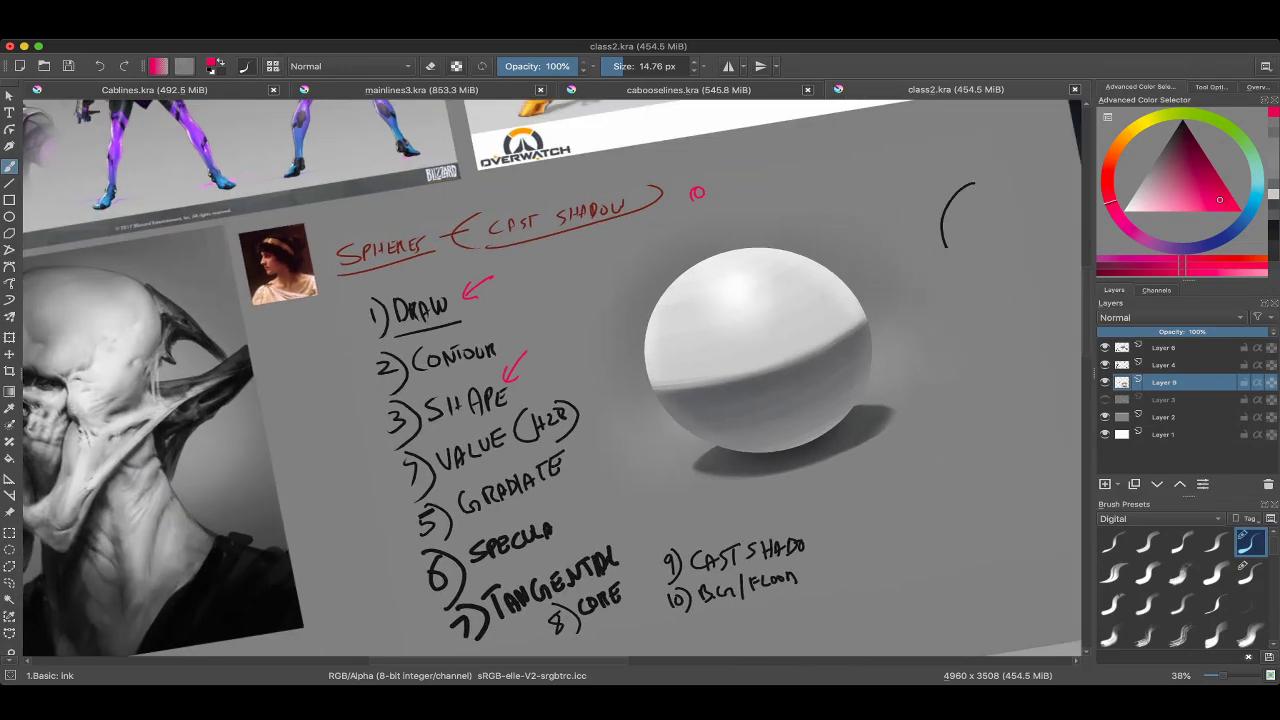
{"action": "scroll", "coordinate": [552, 378], "scroll_direction": "up", "scroll_amount": 5}
{"action": "scroll", "coordinate": [540, 378], "scroll_direction": "up", "scroll_amount": 1}
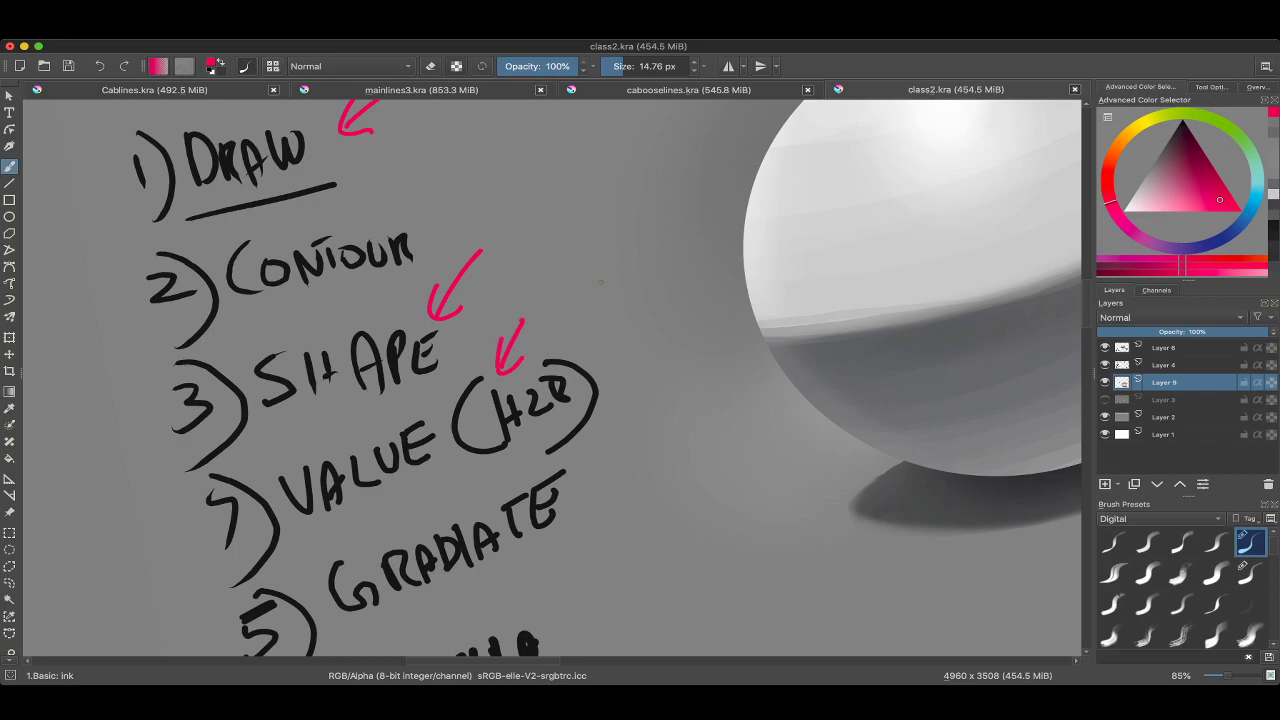
{"action": "key", "text": "ctrl+z"}
{"action": "key", "text": "ctrl+z"}
{"action": "scroll", "coordinate": [636, 421], "scroll_direction": "down", "scroll_amount": 4}
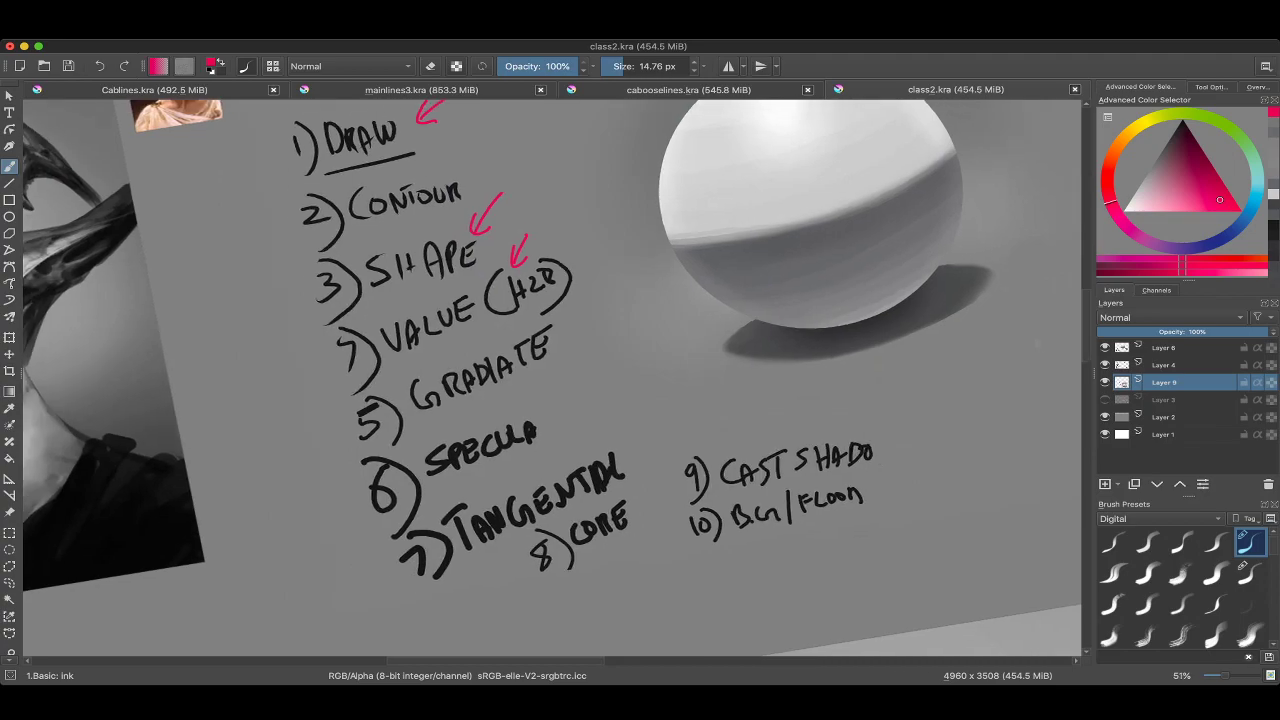
{"action": "scroll", "coordinate": [860, 640], "scroll_direction": "up", "scroll_amount": 2}
{"action": "scroll", "coordinate": [610, 550], "scroll_direction": "down", "scroll_amount": 4}
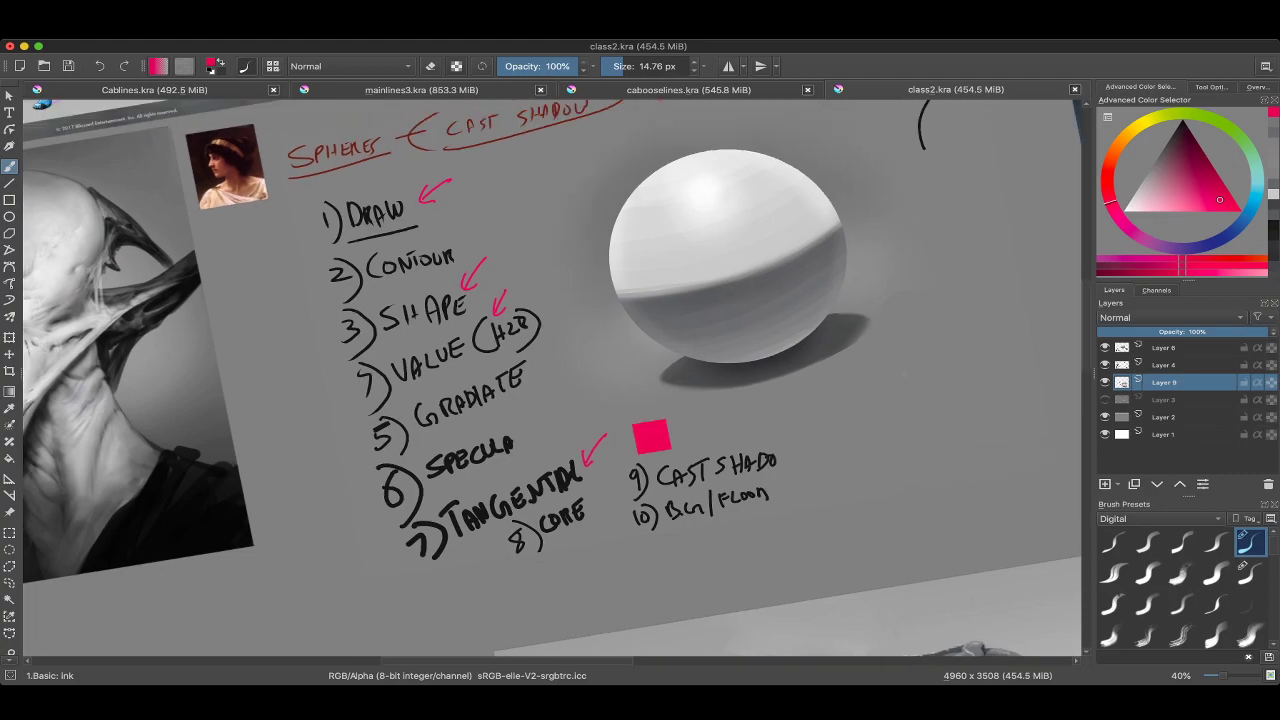
{"action": "key", "text": "ctrl+z"}
{"action": "key", "text": "ctrl+z"}
{"action": "key", "text": "ctrl+z"}
Number the pink arrows at Draw, Shape and Value as 1, 2 and 3.
{"action": "scroll", "coordinate": [640, 380], "scroll_direction": "up", "scroll_amount": 3}
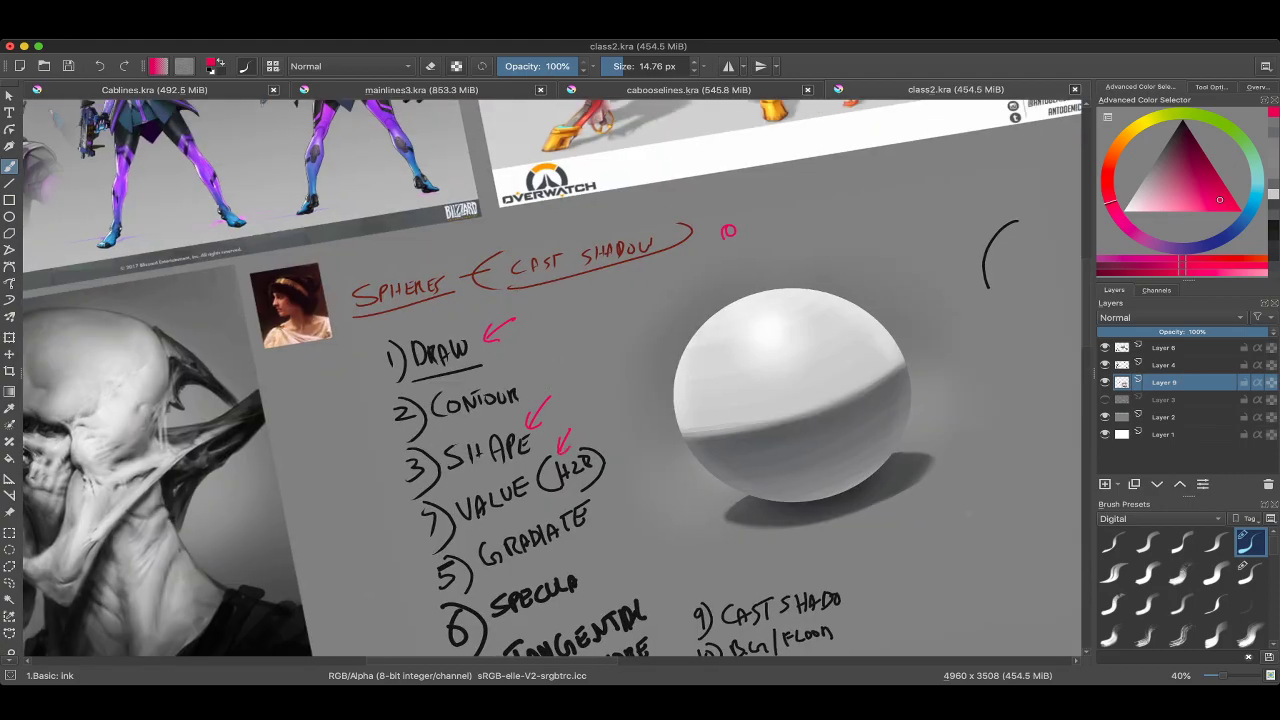
{"action": "left_click_drag", "start_coordinate": [524, 291], "coordinate": [520, 311]}
{"action": "mouse_move", "coordinate": [534, 367]}
{"action": "left_mouse_down"}
{"action": "mouse_move", "coordinate": [556, 383]}
{"action": "mouse_move", "coordinate": [580, 446]}
{"action": "left_mouse_up"}
Straighten the canvas rotation and examine the hermit crab painting, especially the shading of its raised claw and leg segments.
{"action": "scroll", "coordinate": [473, 456], "scroll_direction": "down", "scroll_amount": 3}
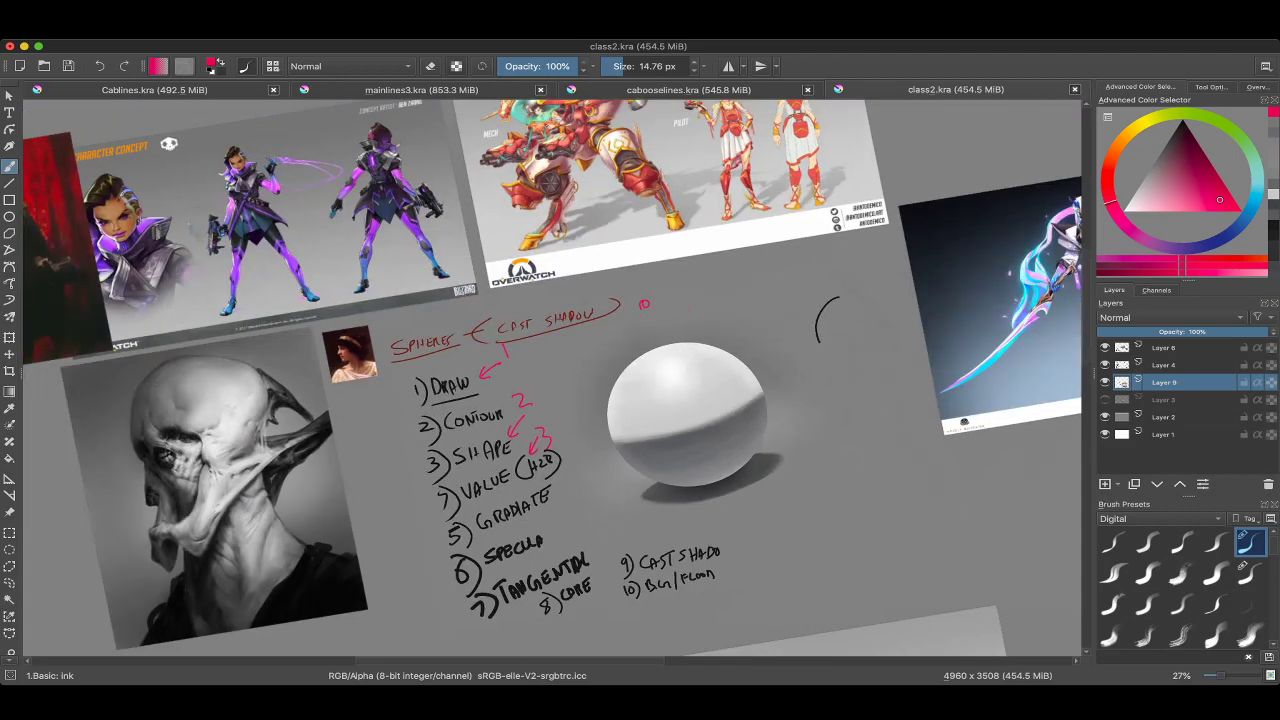
{"action": "scroll", "coordinate": [915, 455], "scroll_direction": "up", "scroll_amount": 3}
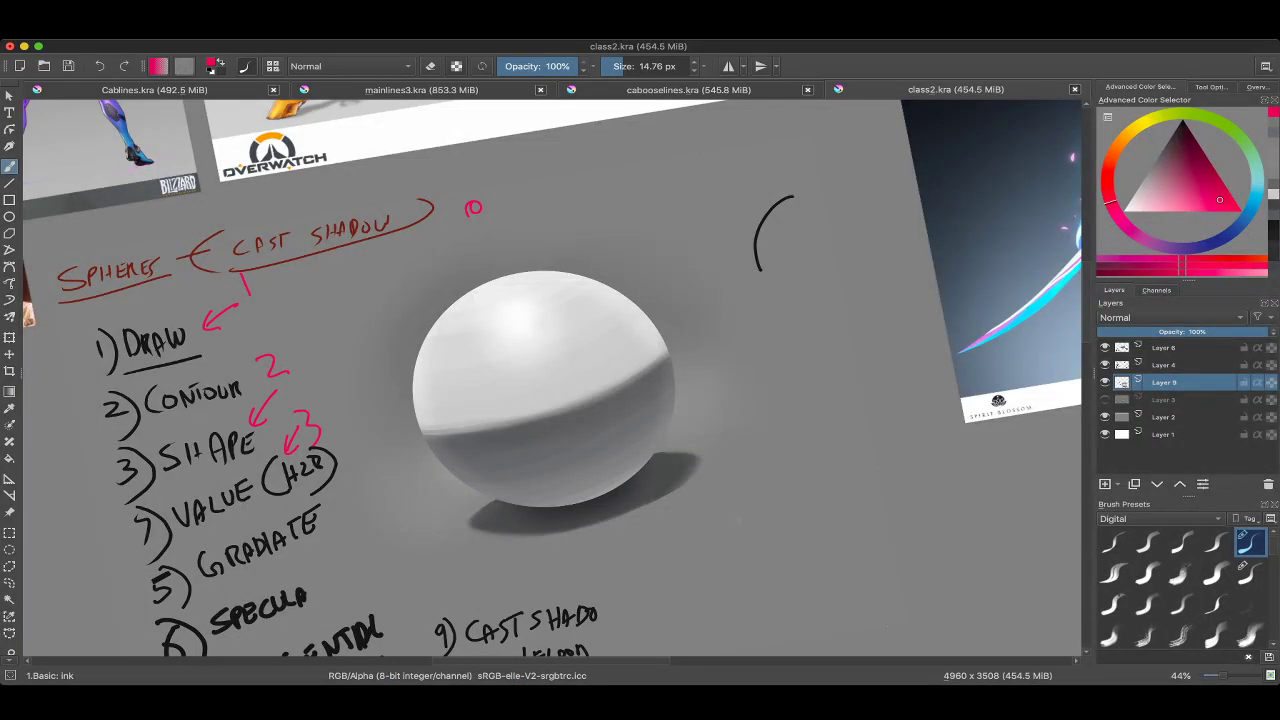
{"action": "scroll", "coordinate": [550, 380], "scroll_direction": "down", "scroll_amount": 3}
{"action": "scroll", "coordinate": [550, 380], "scroll_direction": "down", "scroll_amount": 5}
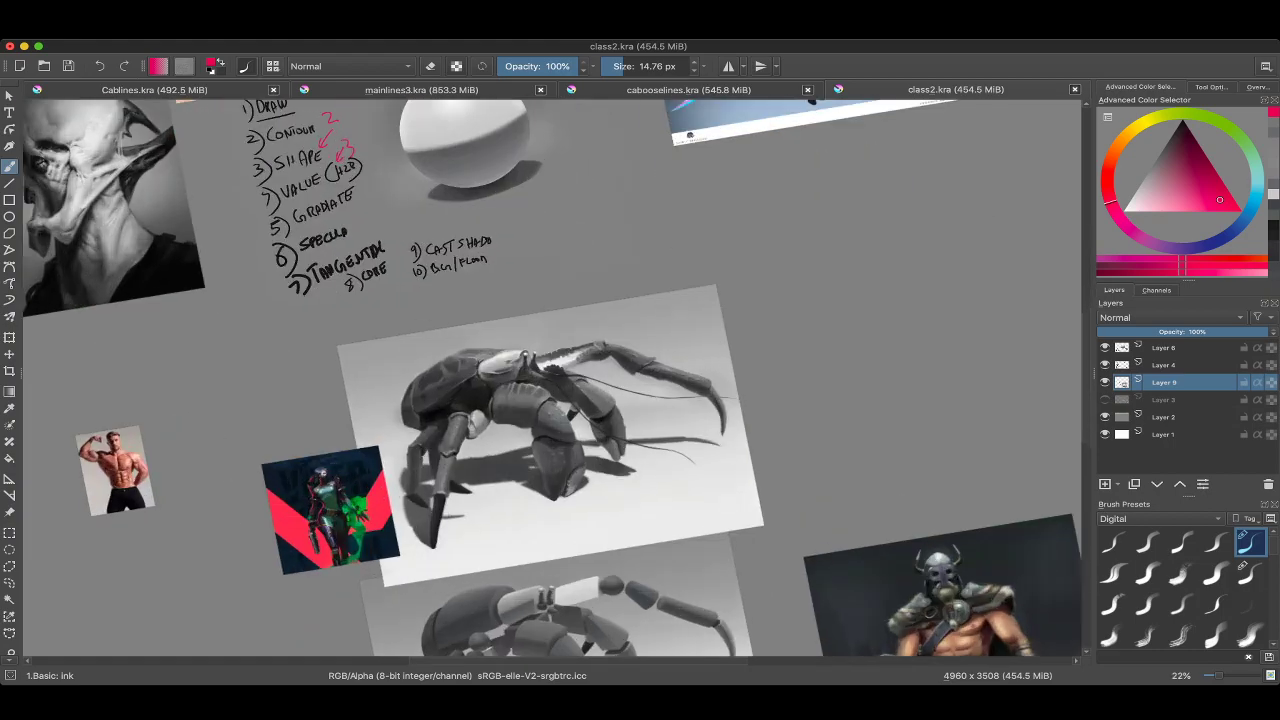
{"action": "scroll", "coordinate": [500, 450], "scroll_direction": "up", "scroll_amount": 3}
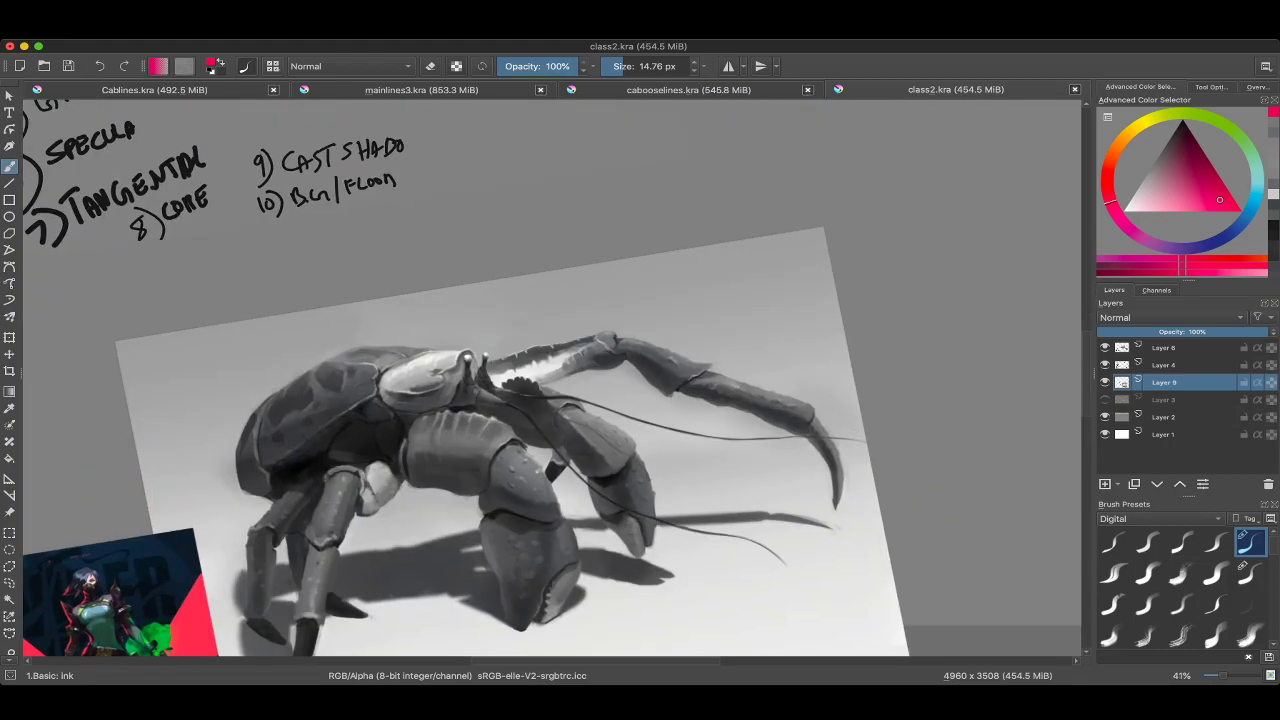
{"action": "key", "text": "5"}
{"action": "scroll", "coordinate": [650, 380], "scroll_direction": "up", "scroll_amount": 5}
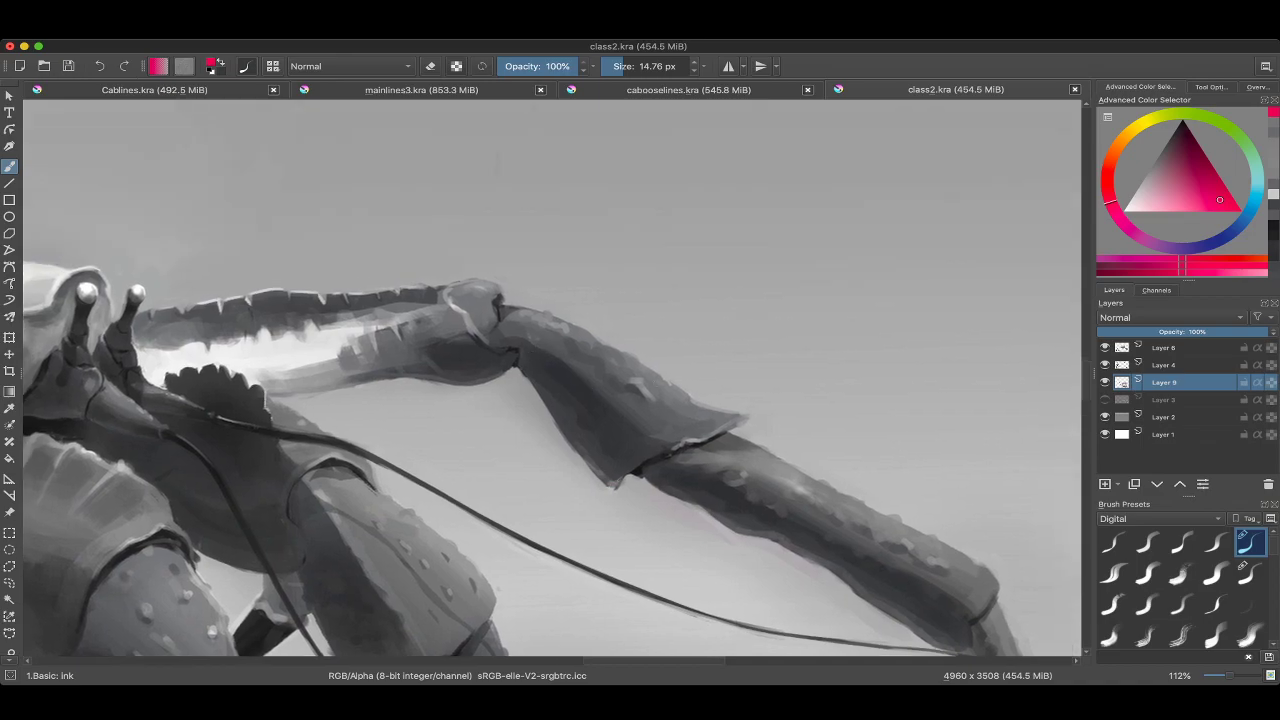
{"action": "scroll", "coordinate": [567, 412], "scroll_direction": "down", "scroll_amount": 4}
{"action": "scroll", "coordinate": [590, 405], "scroll_direction": "up", "scroll_amount": 2}
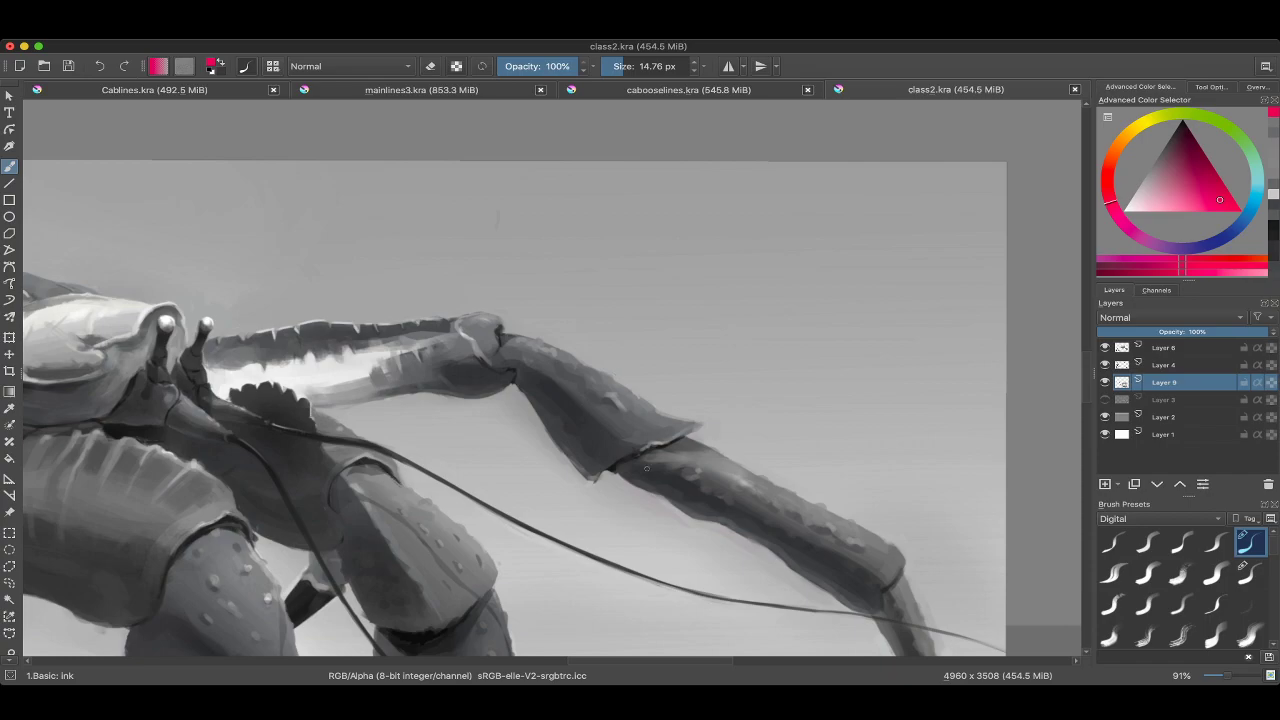
{"action": "scroll", "coordinate": [646, 468], "scroll_direction": "down", "scroll_amount": 6}
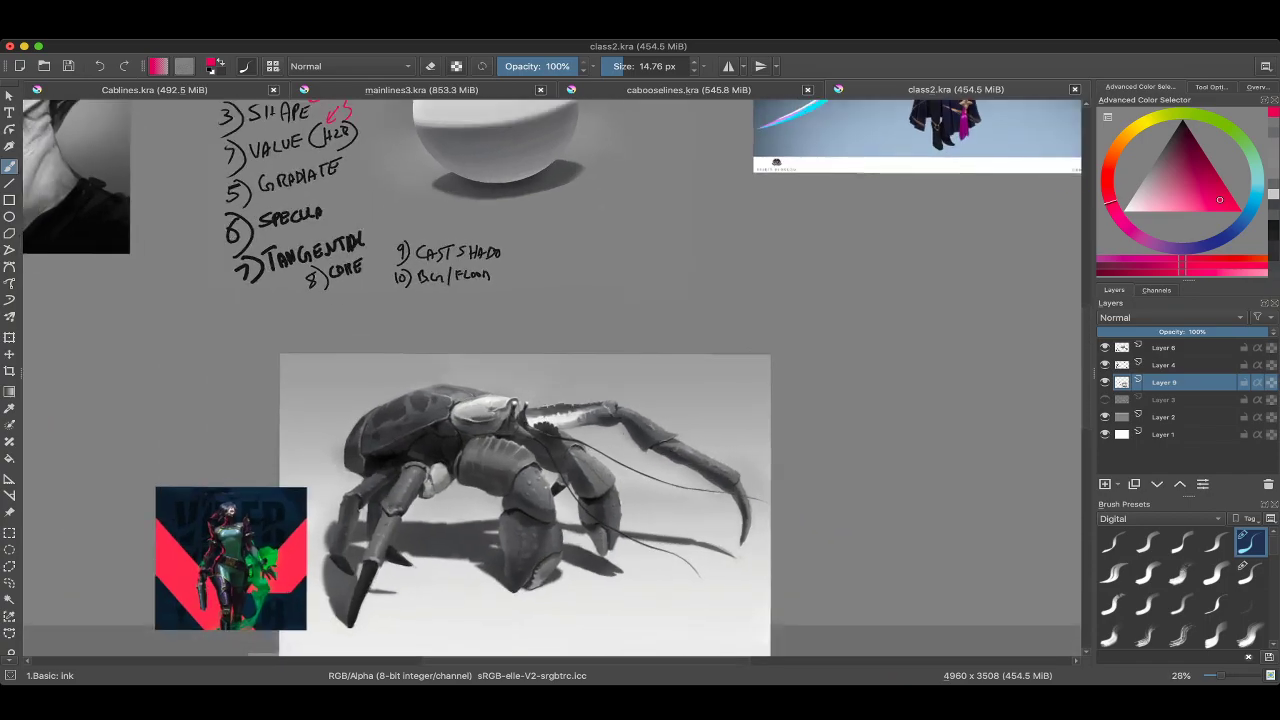
Review the whole reference board together with the sphere and its numbered list of shading stages.
{"action": "scroll", "coordinate": [552, 378], "scroll_direction": "down", "scroll_amount": 2}
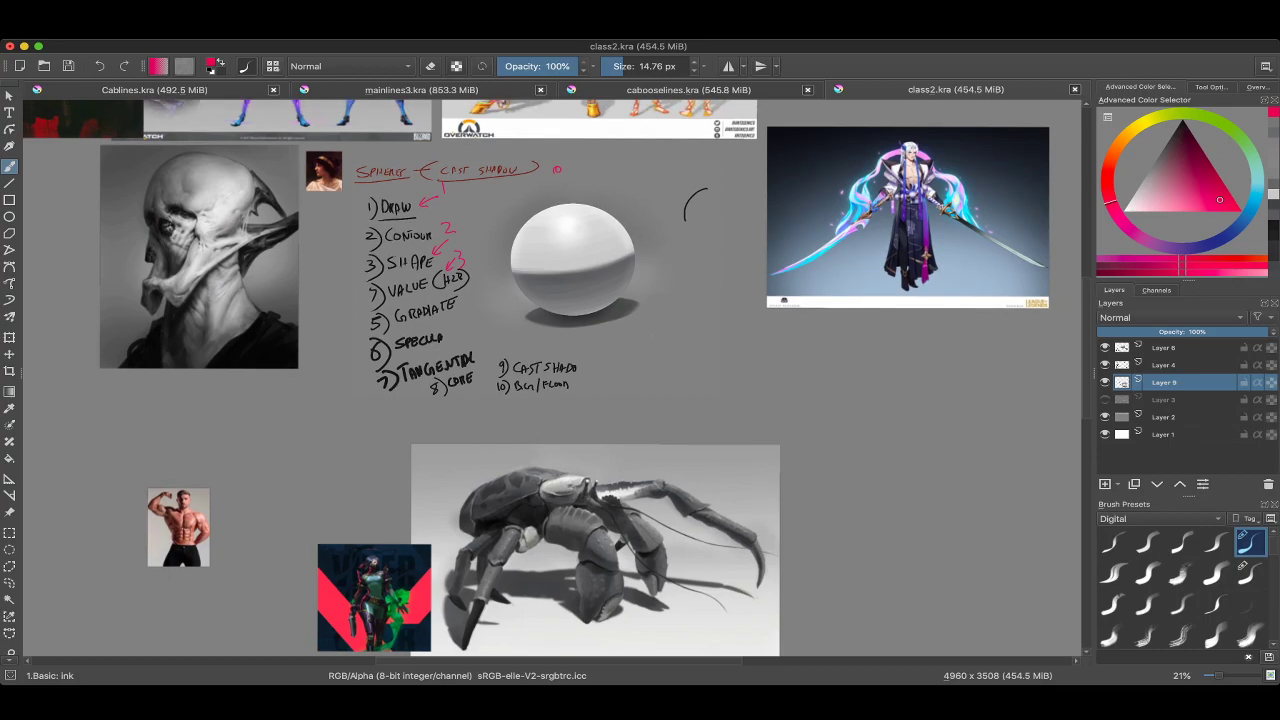
{"action": "scroll", "coordinate": [552, 378], "scroll_direction": "down", "scroll_amount": 3}
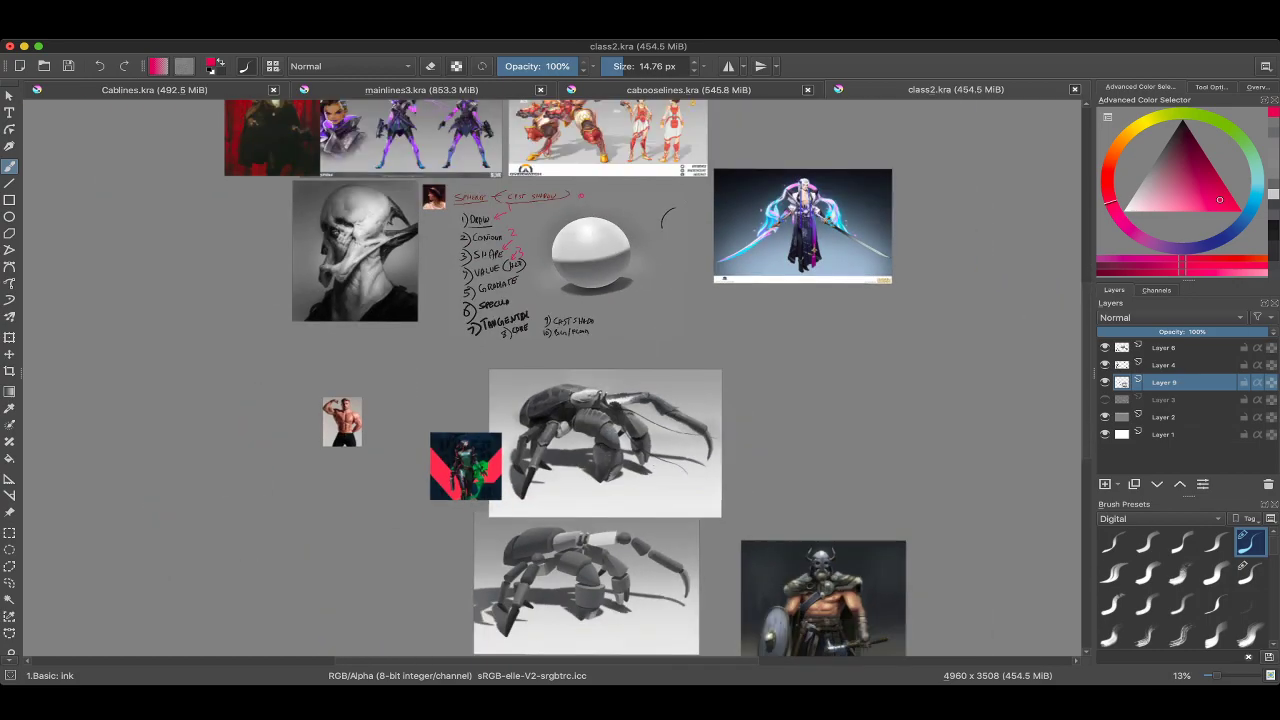
{"action": "scroll", "coordinate": [552, 378], "scroll_direction": "down", "scroll_amount": 3}
{"action": "scroll", "coordinate": [552, 378], "scroll_direction": "up", "scroll_amount": 6}
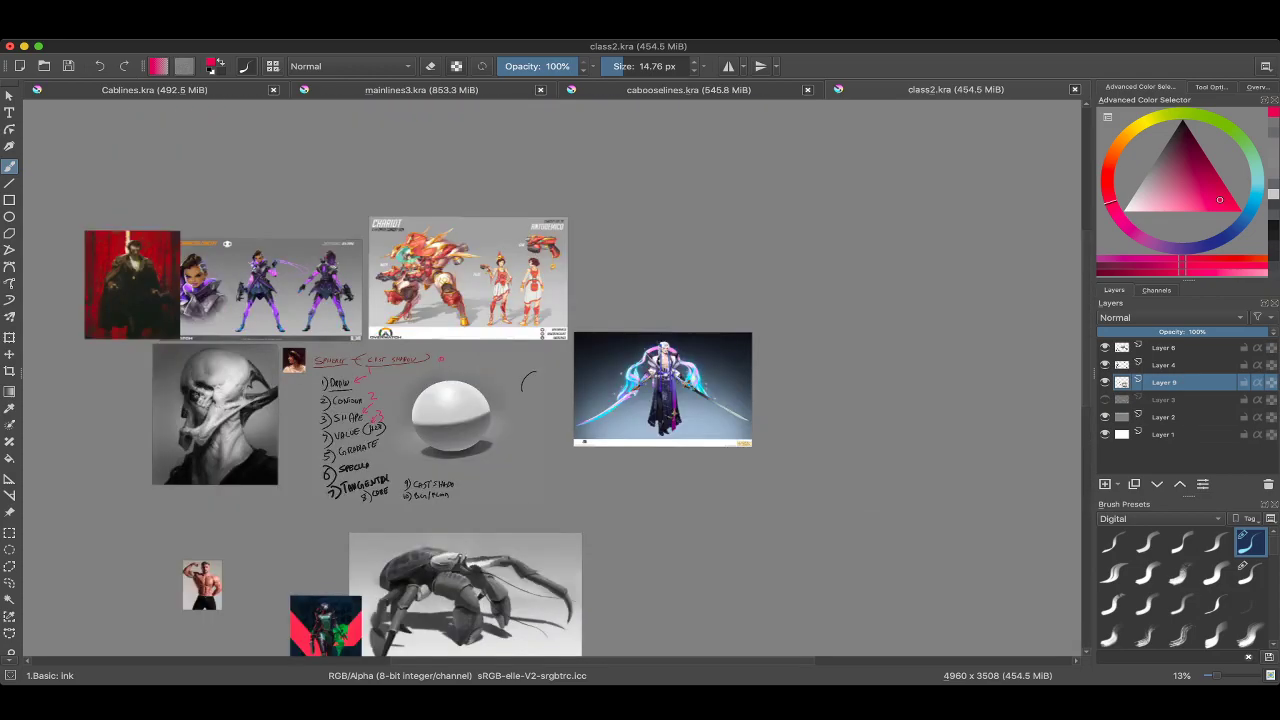
{"action": "scroll", "coordinate": [552, 378], "scroll_direction": "left", "scroll_amount": 1}
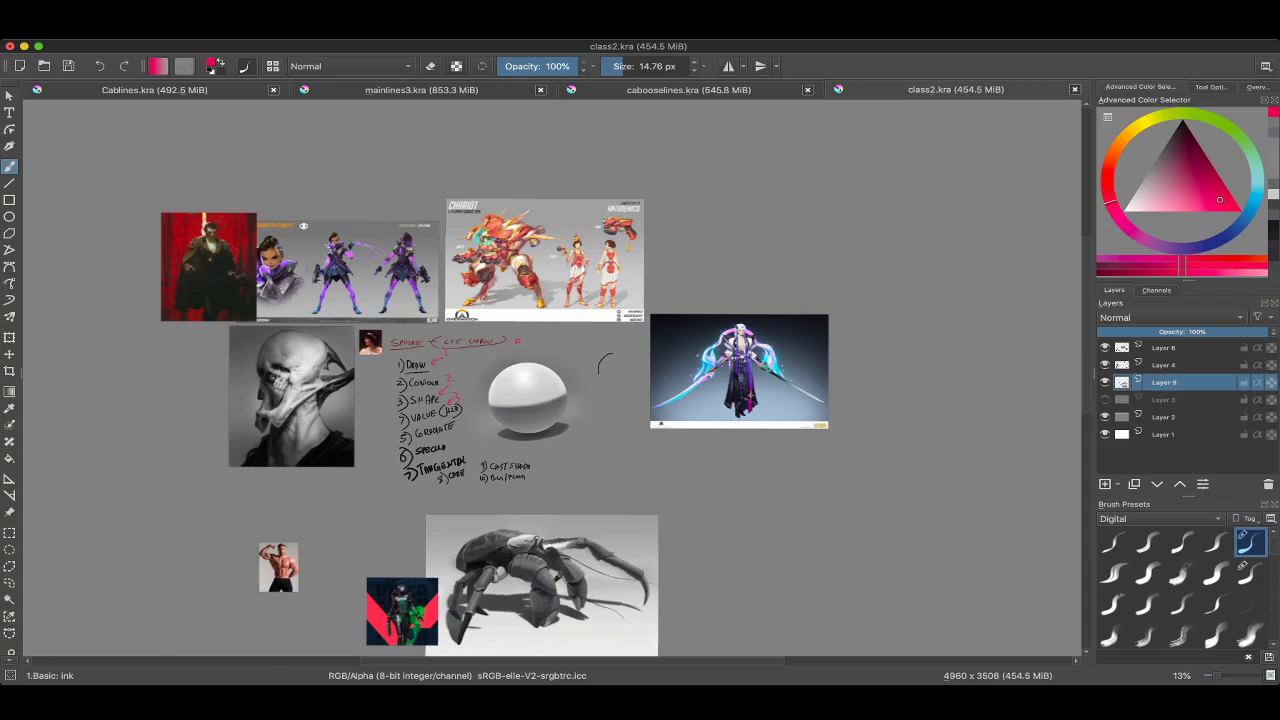
{"action": "scroll", "coordinate": [457, 415], "scroll_direction": "up", "scroll_amount": 5}
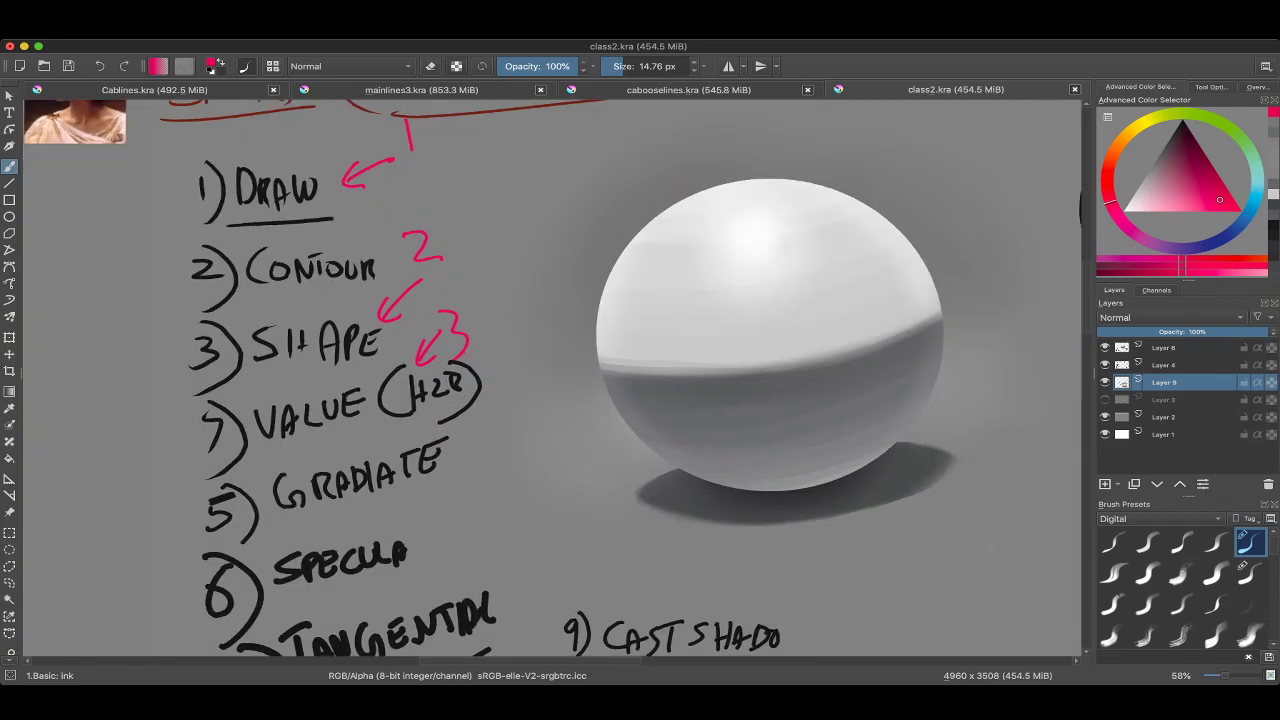
{"action": "scroll", "coordinate": [552, 378], "scroll_direction": "down", "scroll_amount": 3}
Examine the Overwatch Chariot concept's mech closely, covering the glass canopy, pilot and horse-head armour forms.
{"action": "scroll", "coordinate": [552, 378], "scroll_direction": "up", "scroll_amount": 3}
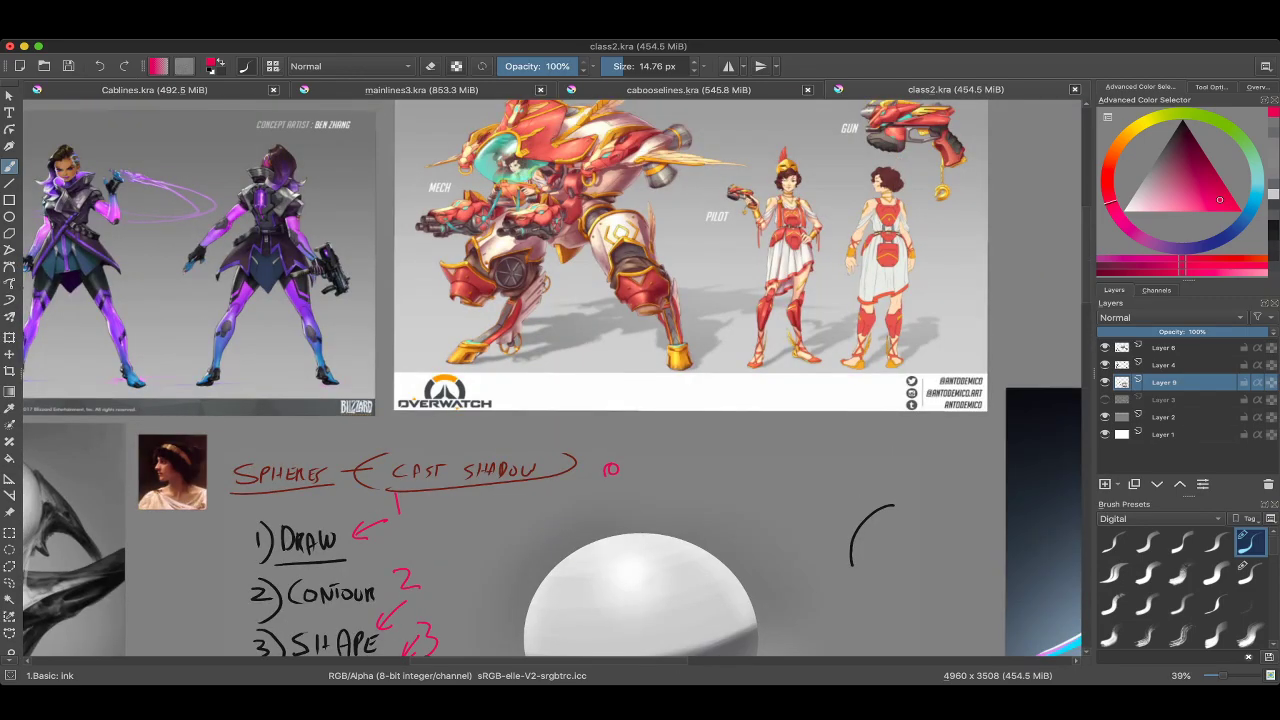
{"action": "scroll", "coordinate": [509, 121], "scroll_direction": "up", "scroll_amount": 7}
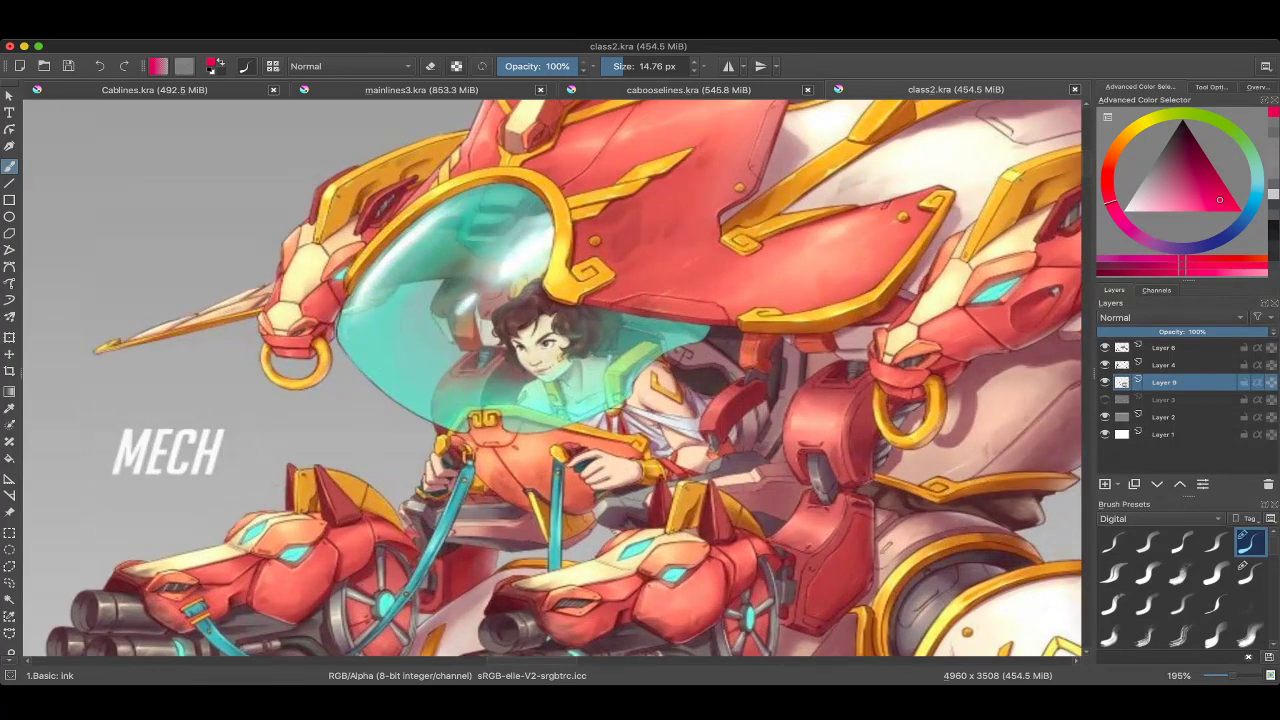
{"action": "scroll", "coordinate": [540, 330], "scroll_direction": "down", "scroll_amount": 10}
{"action": "scroll", "coordinate": [580, 380], "scroll_direction": "up", "scroll_amount": 5}
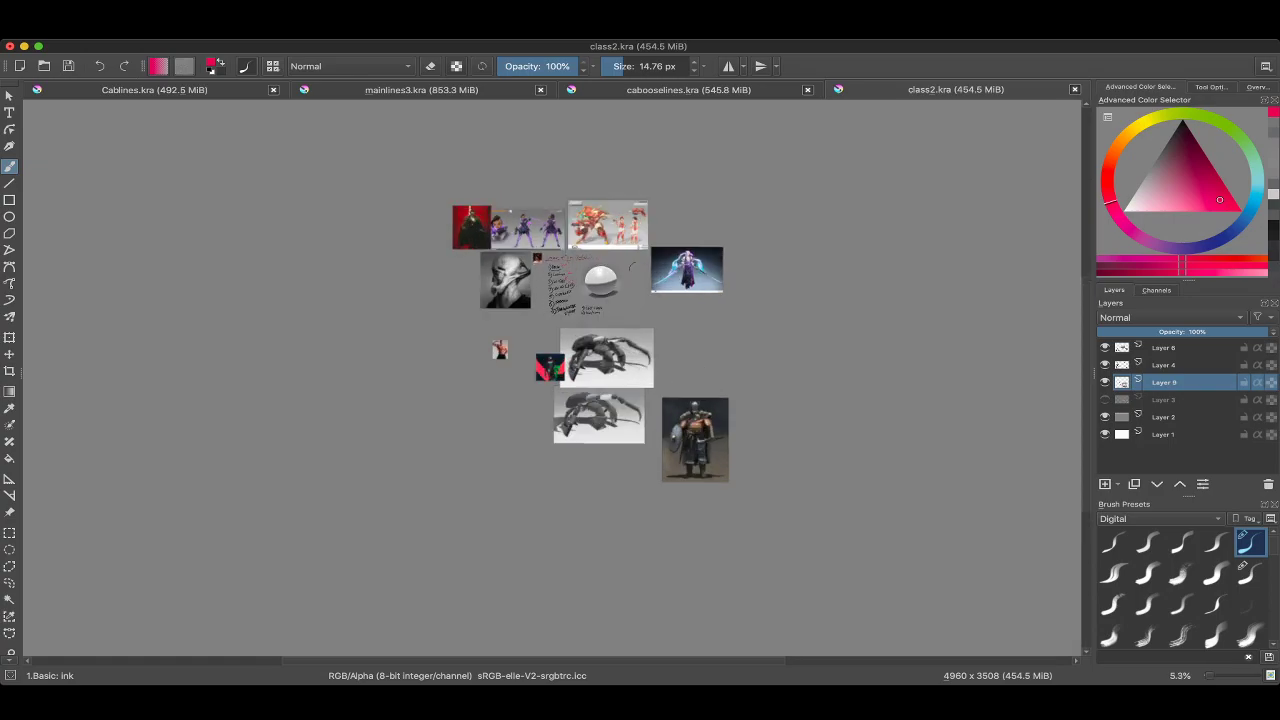
{"action": "scroll", "coordinate": [550, 380], "scroll_direction": "down", "scroll_amount": 3}
{"action": "scroll", "coordinate": [620, 330], "scroll_direction": "up", "scroll_amount": 2}
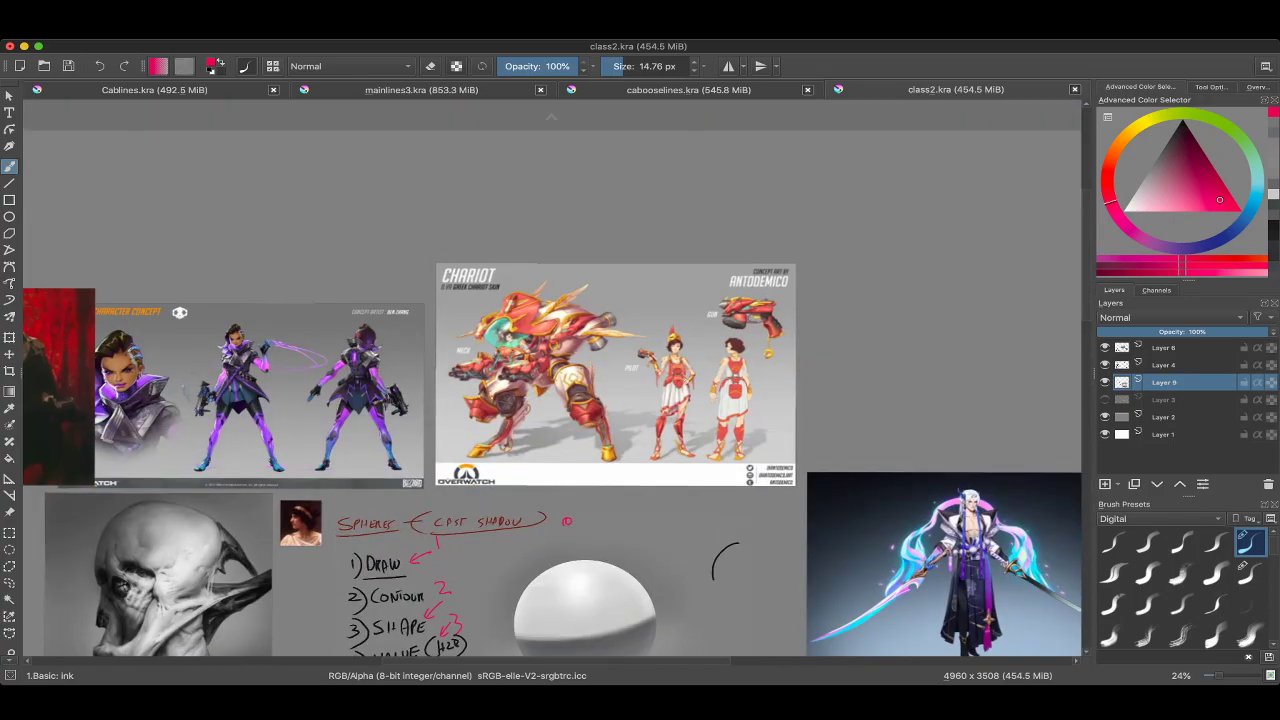
{"action": "scroll", "coordinate": [640, 330], "scroll_direction": "up", "scroll_amount": 4}
{"action": "scroll", "coordinate": [440, 160], "scroll_direction": "up", "scroll_amount": 6}
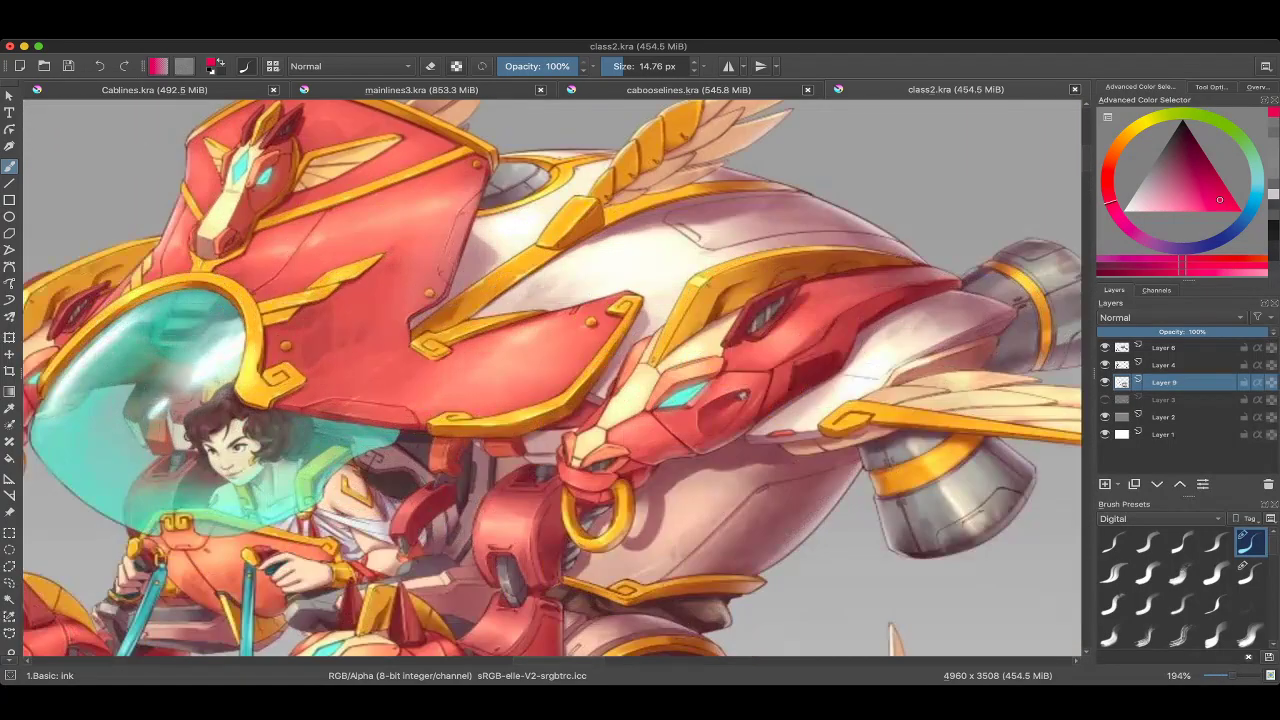
Examine the Chariot mech's red chest plates and gold trim, and the red knee armour on its leg.
{"action": "scroll", "coordinate": [450, 300], "scroll_direction": "up", "scroll_amount": 4}
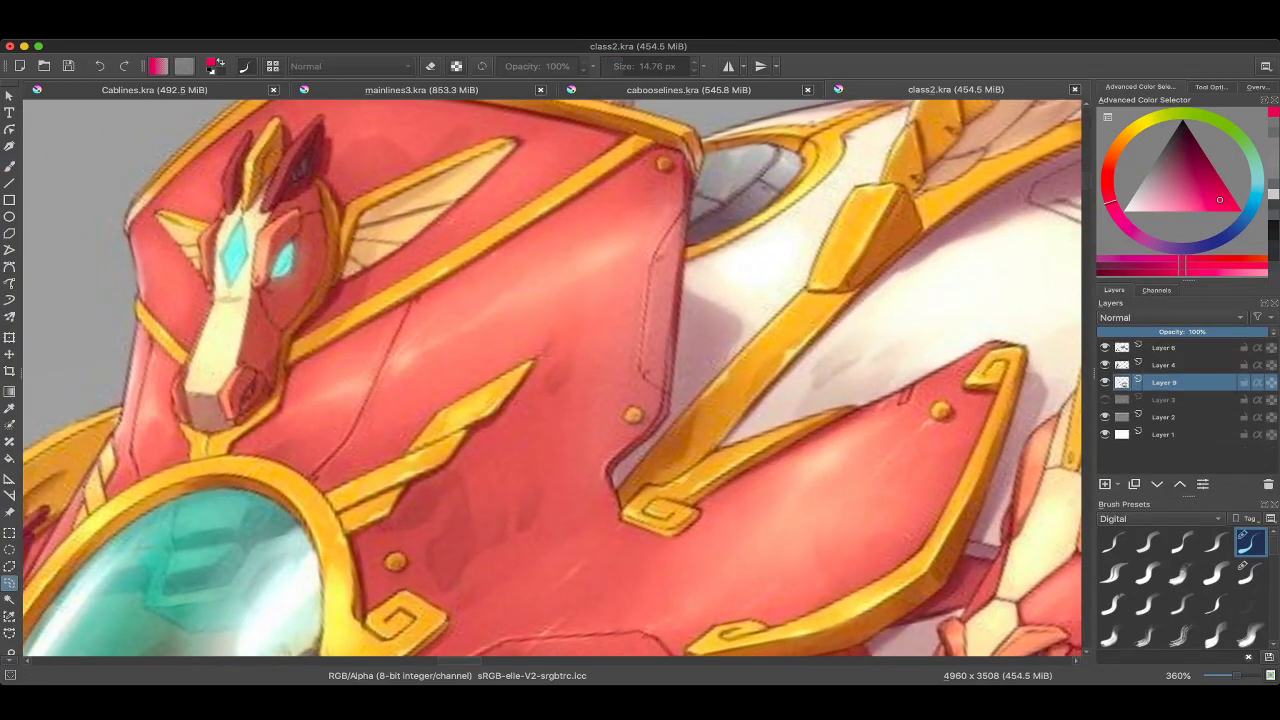
{"action": "scroll", "coordinate": [552, 378], "scroll_direction": "down", "scroll_amount": 1}
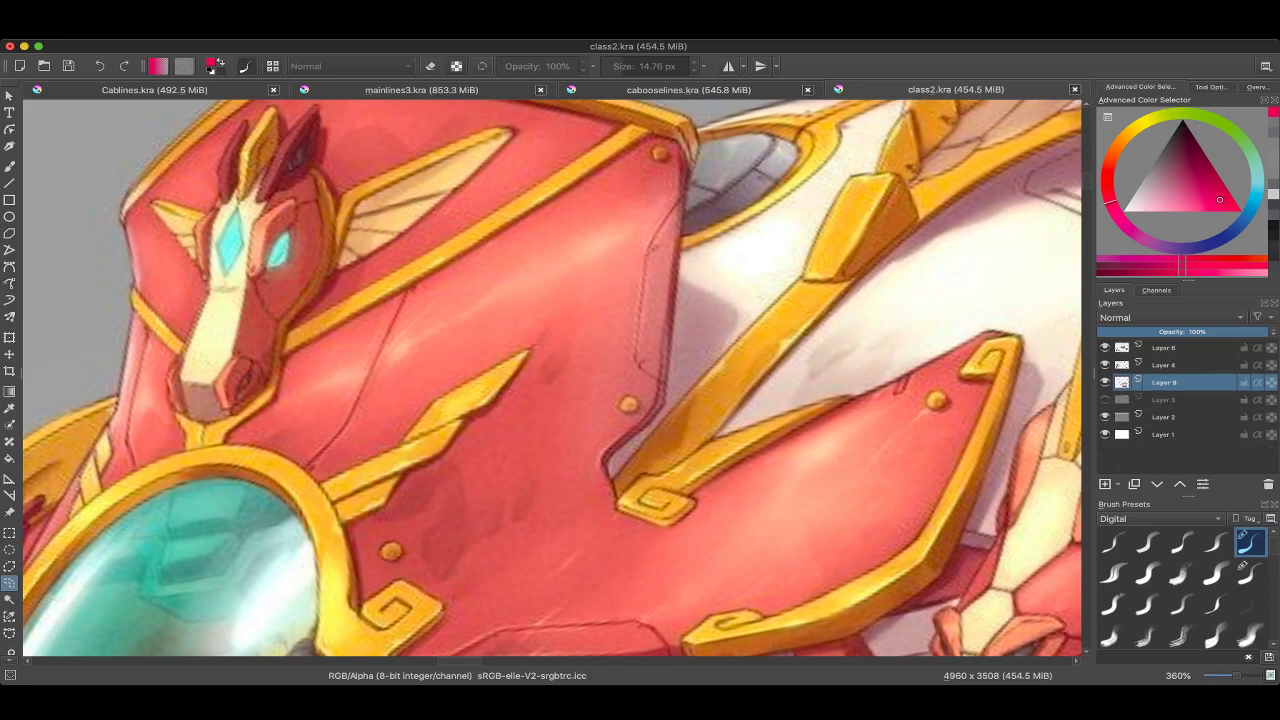
{"action": "scroll", "coordinate": [482, 303], "scroll_direction": "up", "scroll_amount": 2}
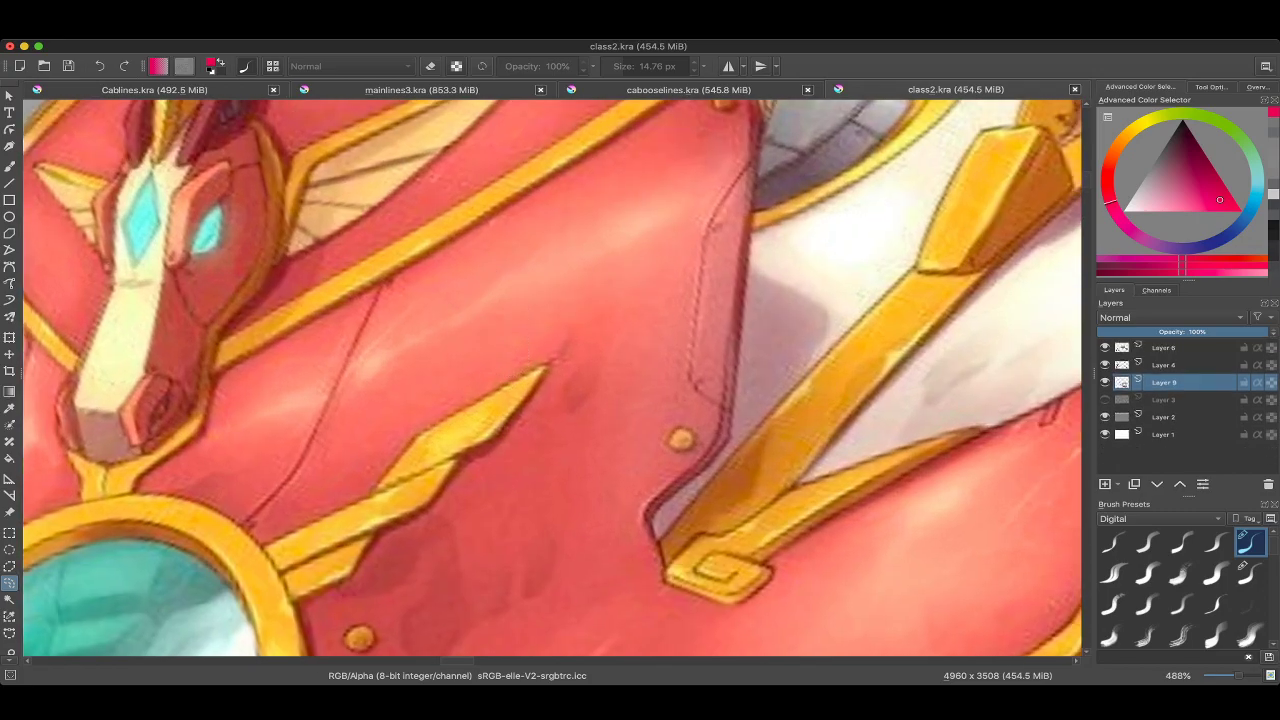
{"action": "scroll", "coordinate": [473, 296], "scroll_direction": "down", "scroll_amount": 8}
{"action": "scroll", "coordinate": [473, 296], "scroll_direction": "up", "scroll_amount": 2}
{"action": "scroll", "coordinate": [552, 378], "scroll_direction": "up", "scroll_amount": 1}
{"action": "scroll", "coordinate": [552, 378], "scroll_direction": "down", "scroll_amount": 5}
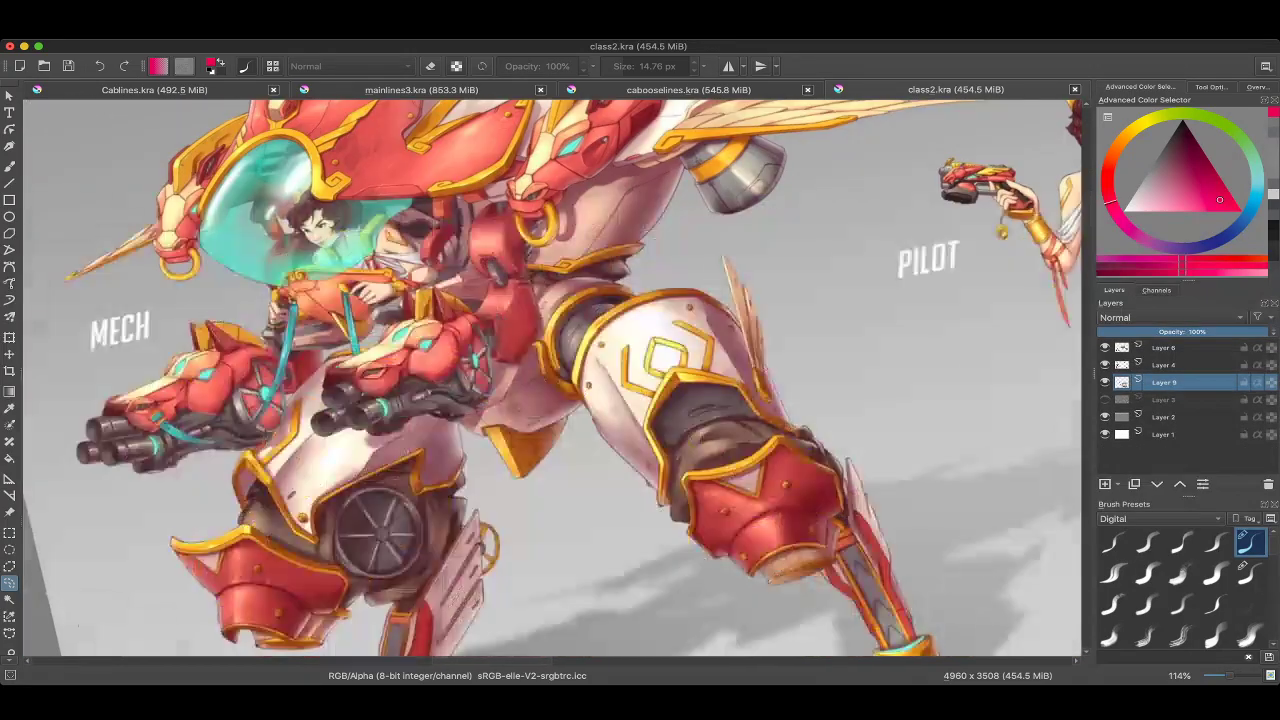
{"action": "scroll", "coordinate": [739, 431], "scroll_direction": "up", "scroll_amount": 6}
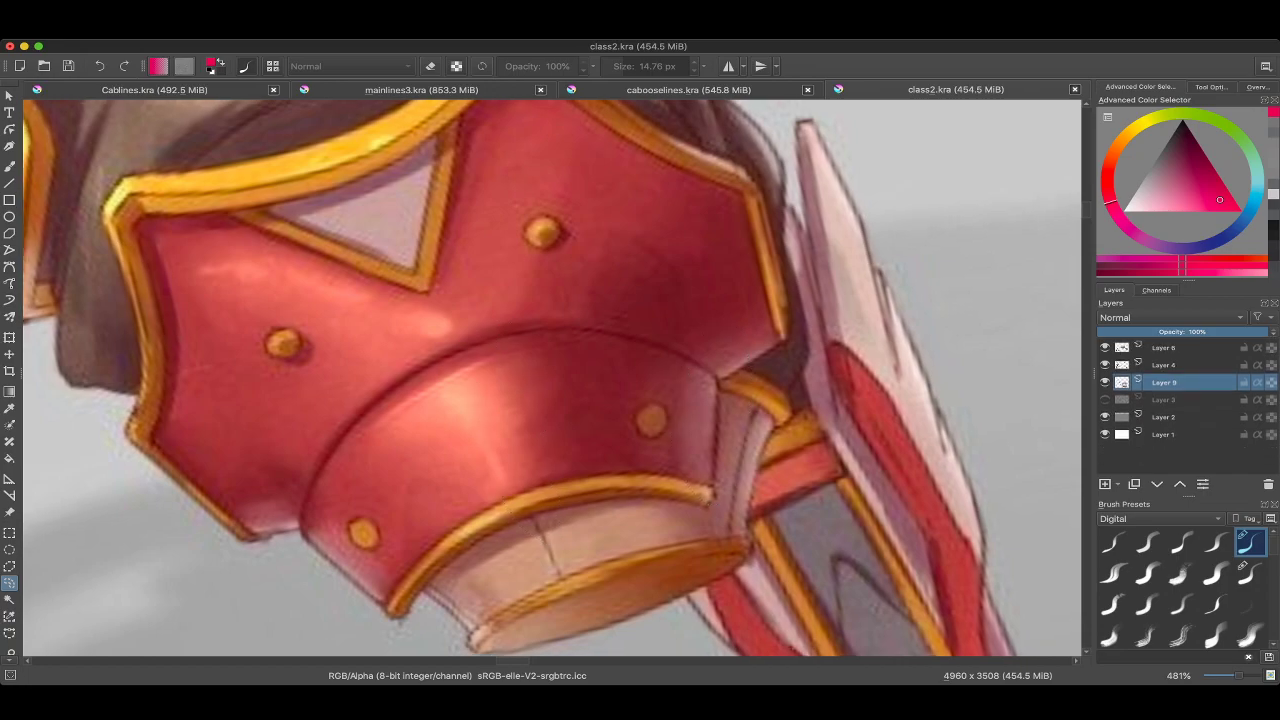
Outline the highlight and shadow shapes on the mech's red knee armour with freehand selections, and clear the selection.
{"action": "scroll", "coordinate": [551, 377], "scroll_direction": "down", "scroll_amount": 2}
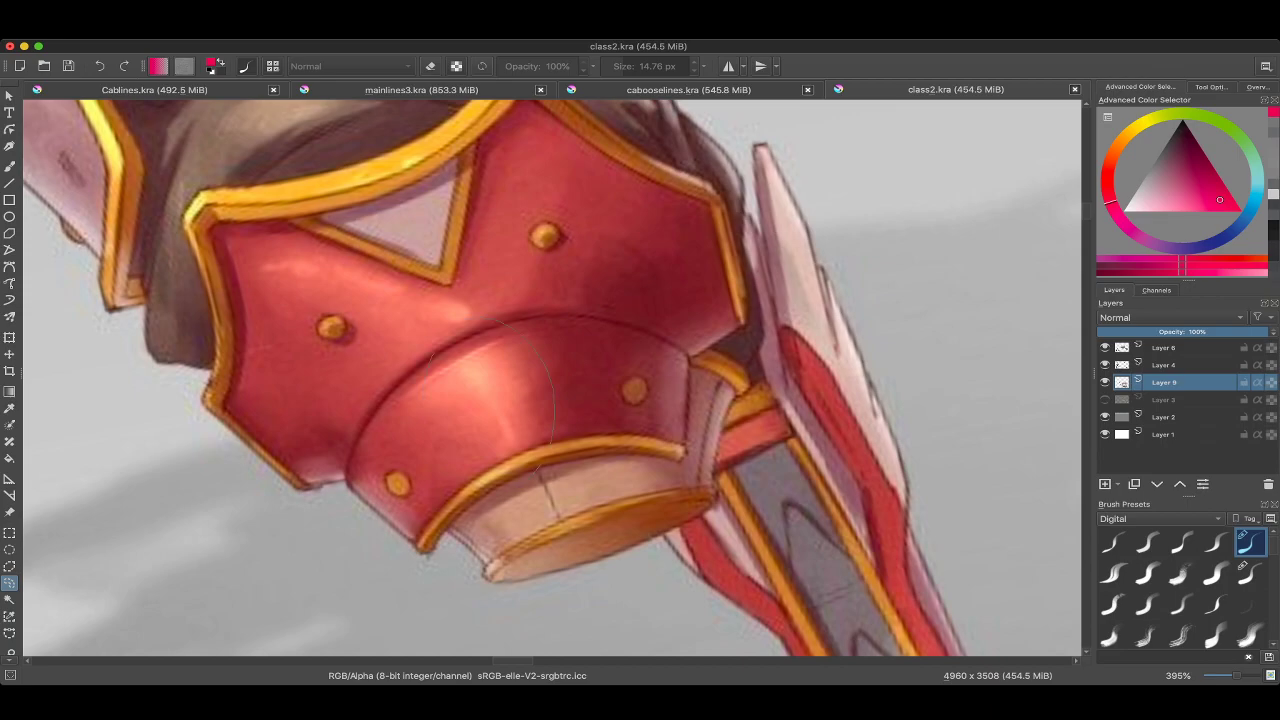
{"action": "mouse_move", "coordinate": [551, 386]}
{"action": "left_mouse_down"}
{"action": "mouse_move", "coordinate": [653, 437]}
{"action": "mouse_move", "coordinate": [548, 395]}
{"action": "left_mouse_up"}
{"action": "mouse_move", "coordinate": [475, 475]}
{"action": "left_mouse_down"}
{"action": "mouse_move", "coordinate": [440, 350]}
{"action": "mouse_move", "coordinate": [685, 455]}
{"action": "left_mouse_up"}
{"action": "left_click_drag", "start_coordinate": [555, 315], "coordinate": [570, 440]}
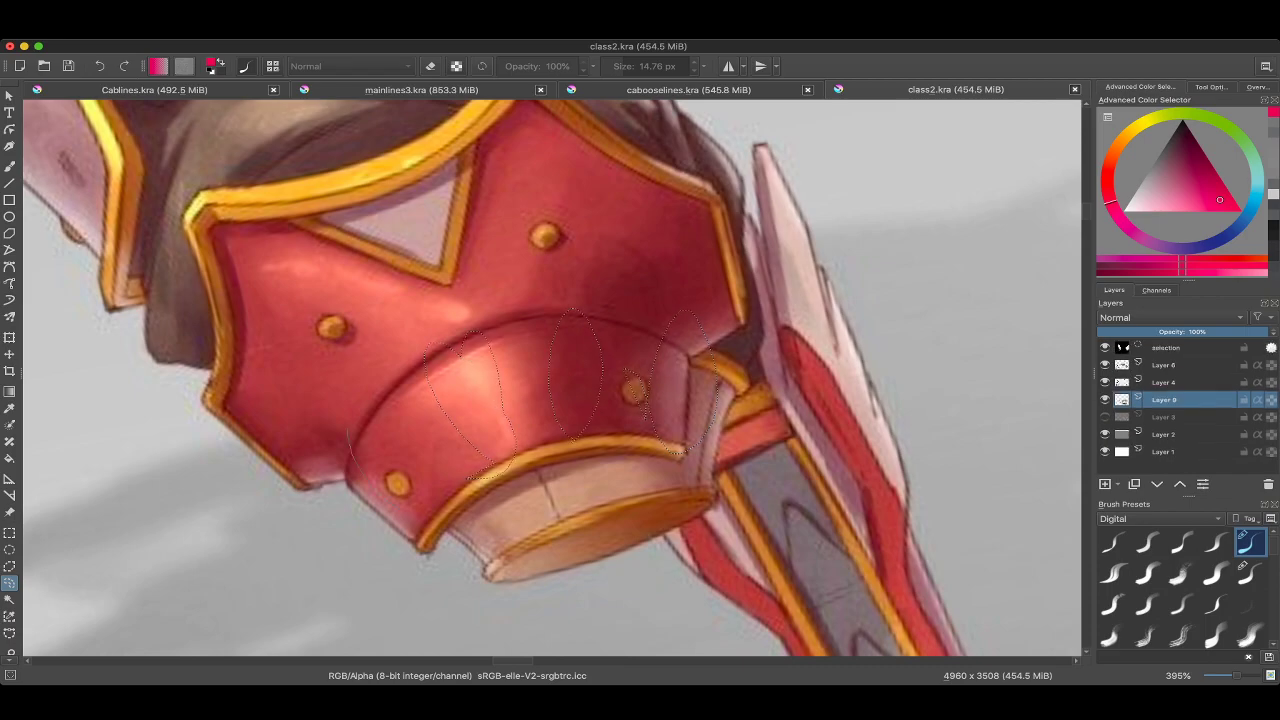
{"action": "scroll", "coordinate": [550, 380], "scroll_direction": "down", "scroll_amount": 5}
{"action": "scroll", "coordinate": [550, 380], "scroll_direction": "up", "scroll_amount": 2}
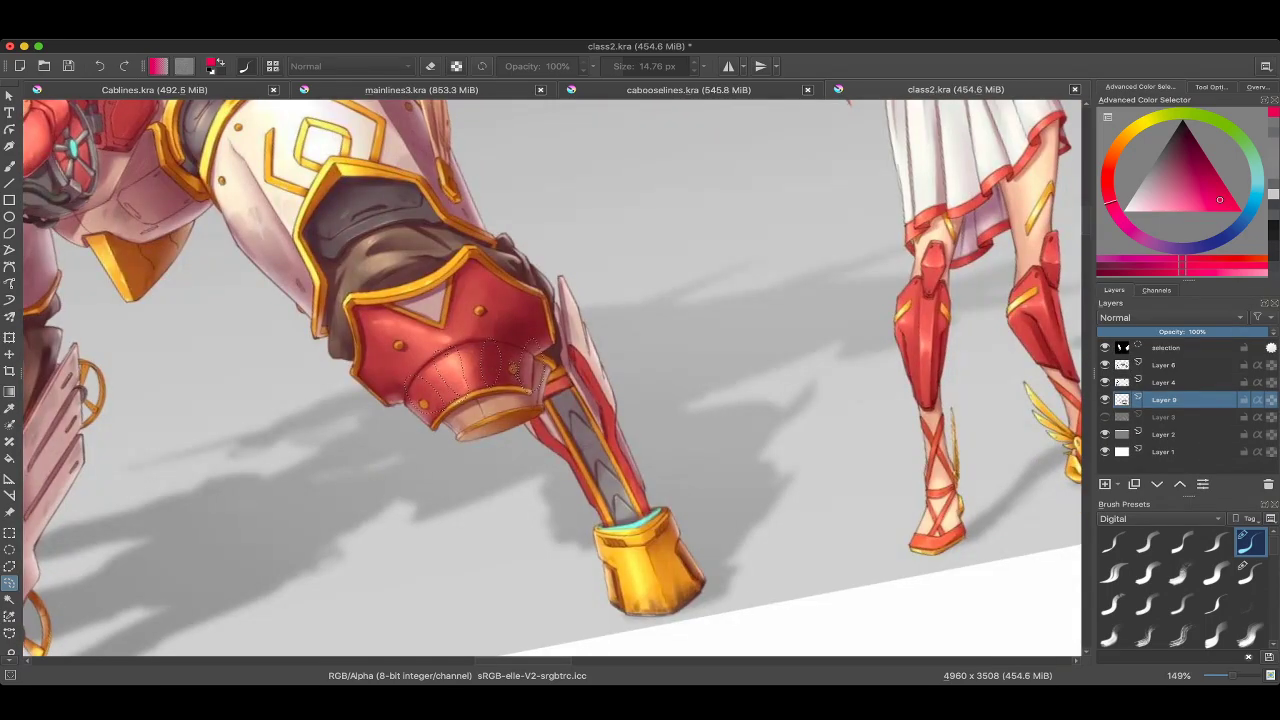
{"action": "key", "text": "ctrl+shift+a"}
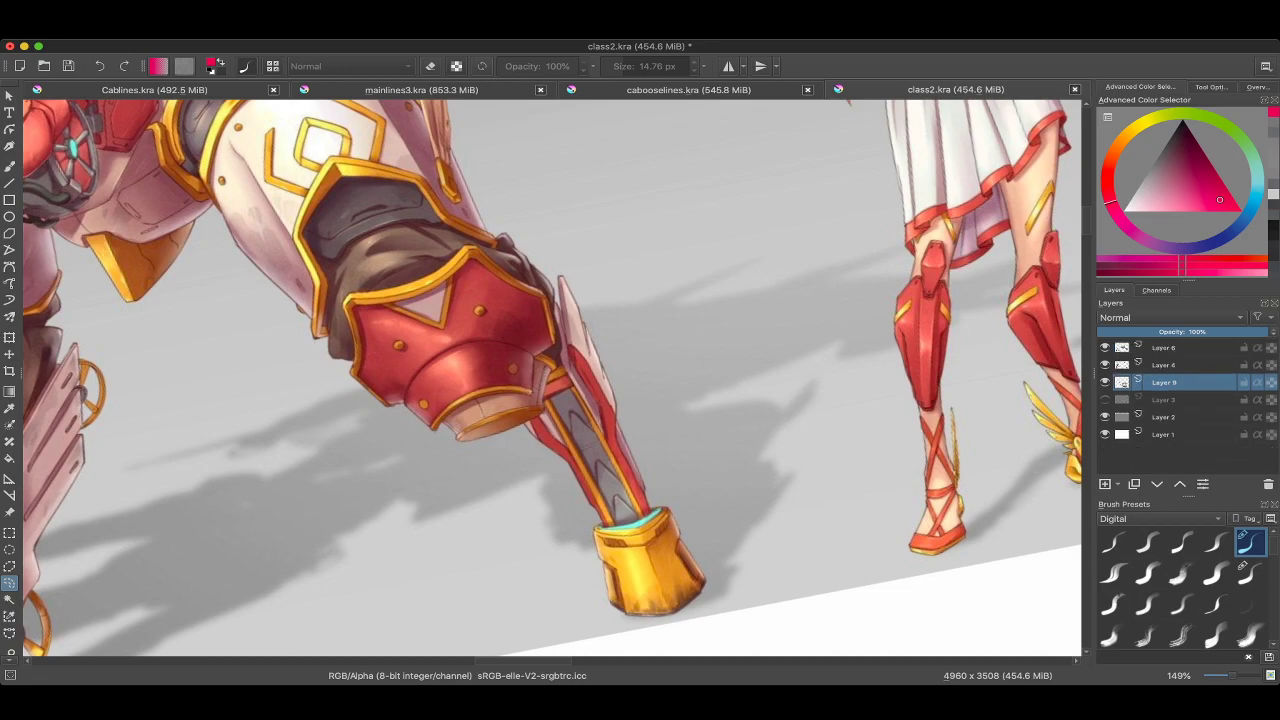
Review the Chariot concept alongside the shaded sphere, its list of stages and the surrounding reference artworks.
{"action": "scroll", "coordinate": [550, 380], "scroll_direction": "down", "scroll_amount": 3}
{"action": "scroll", "coordinate": [550, 380], "scroll_direction": "down", "scroll_amount": 4}
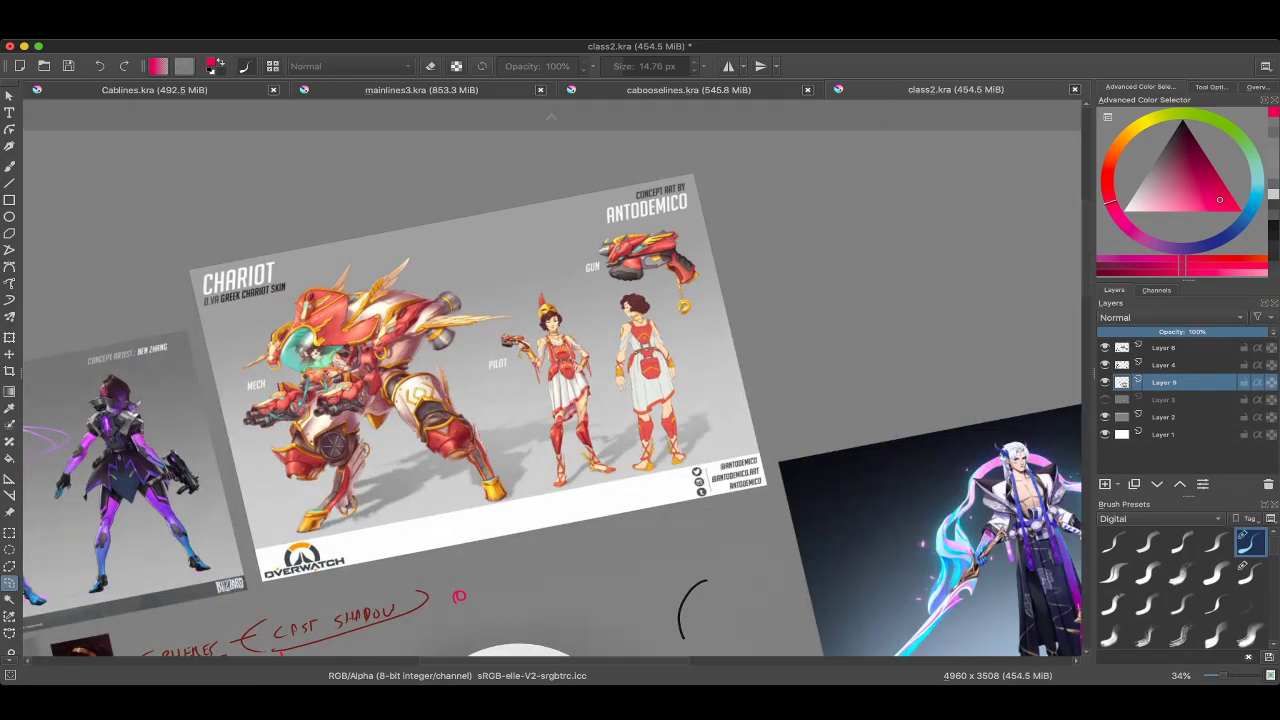
{"action": "scroll", "coordinate": [550, 380], "scroll_direction": "up", "scroll_amount": 3}
{"action": "scroll", "coordinate": [505, 400], "scroll_direction": "up", "scroll_amount": 2}
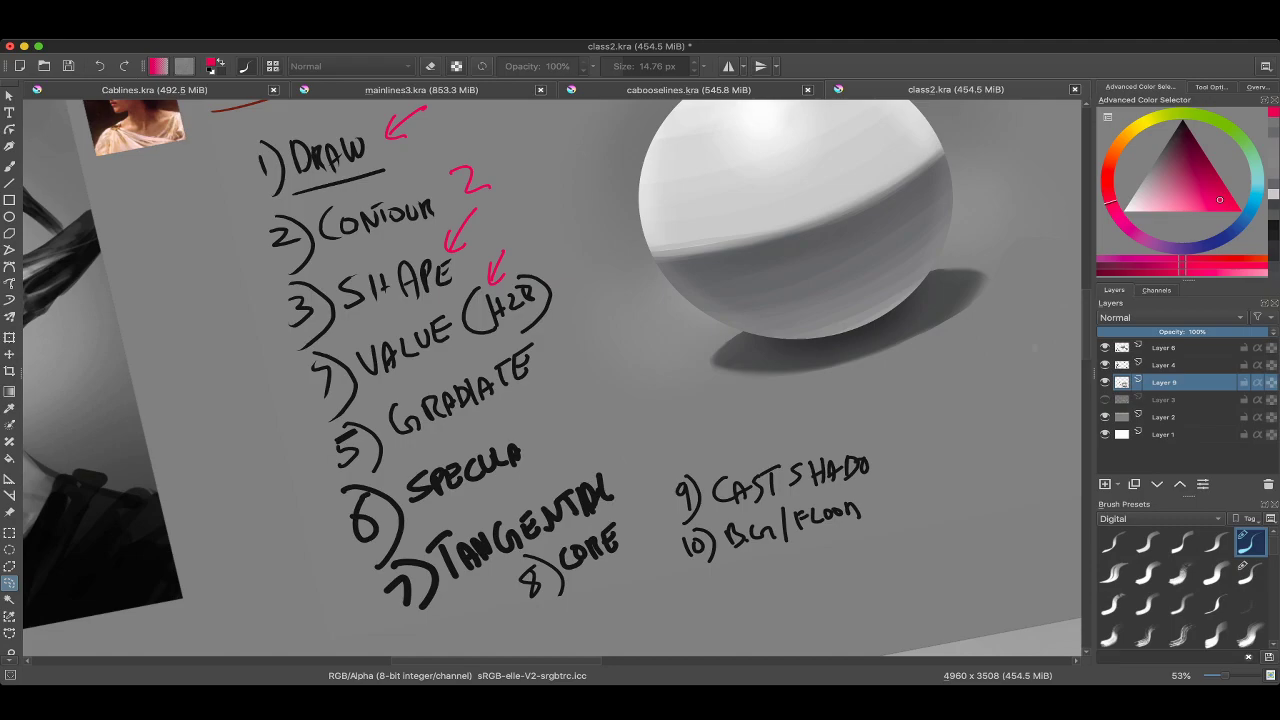
{"action": "scroll", "coordinate": [486, 419], "scroll_direction": "down", "scroll_amount": 4}
{"action": "scroll", "coordinate": [486, 419], "scroll_direction": "up", "scroll_amount": 2}
{"action": "scroll", "coordinate": [553, 380], "scroll_direction": "down", "scroll_amount": 2}
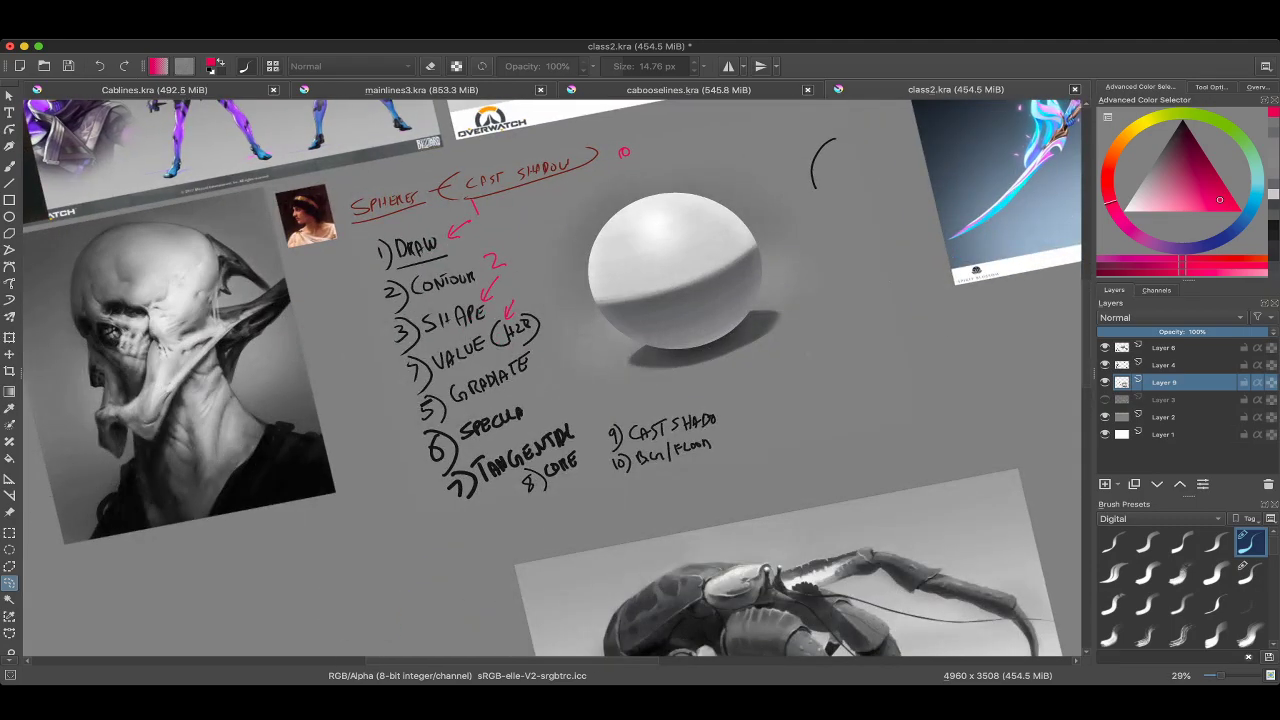
{"action": "scroll", "coordinate": [546, 359], "scroll_direction": "up", "scroll_amount": 2}
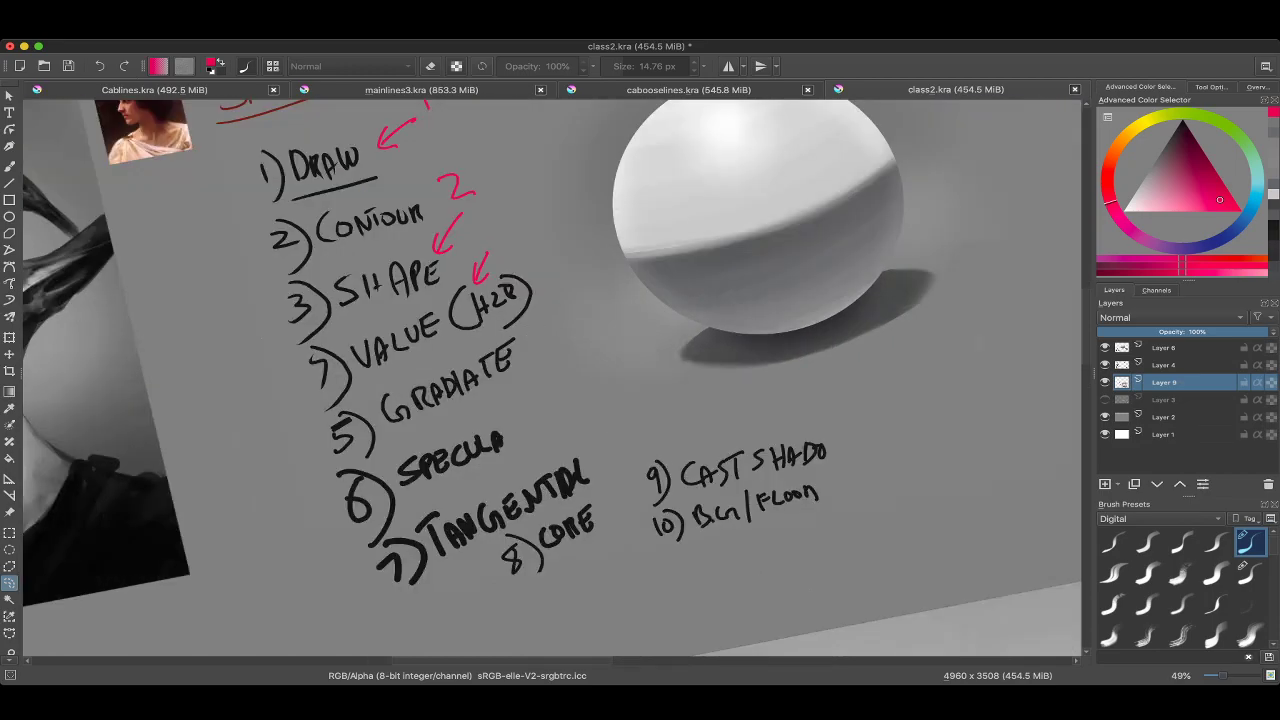
{"action": "scroll", "coordinate": [540, 355], "scroll_direction": "down", "scroll_amount": 3}
{"action": "scroll", "coordinate": [540, 355], "scroll_direction": "up", "scroll_amount": 1}
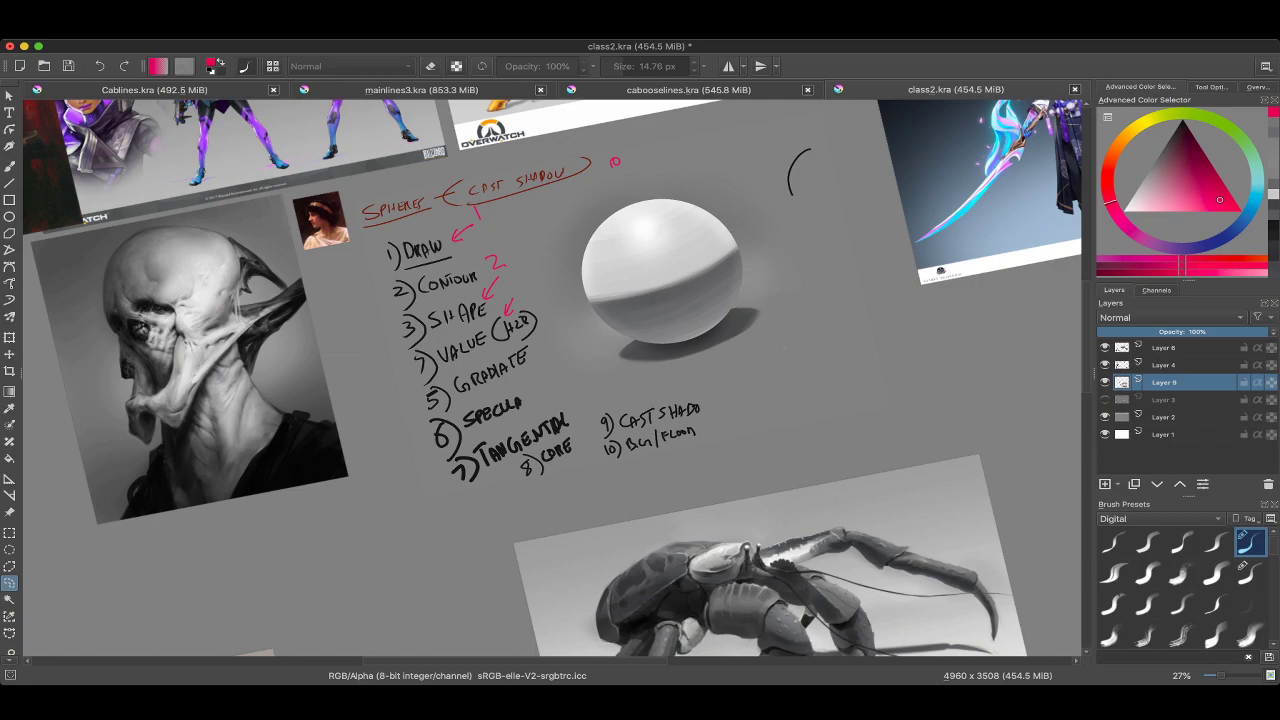
Examine the numbered list of shading stages closely, from Draw to BG/Floor, and compare it with the finished sphere.
{"action": "scroll", "coordinate": [540, 355], "scroll_direction": "up", "scroll_amount": 2}
{"action": "scroll", "coordinate": [438, 236], "scroll_direction": "up", "scroll_amount": 5}
{"action": "scroll", "coordinate": [540, 355], "scroll_direction": "down", "scroll_amount": 1}
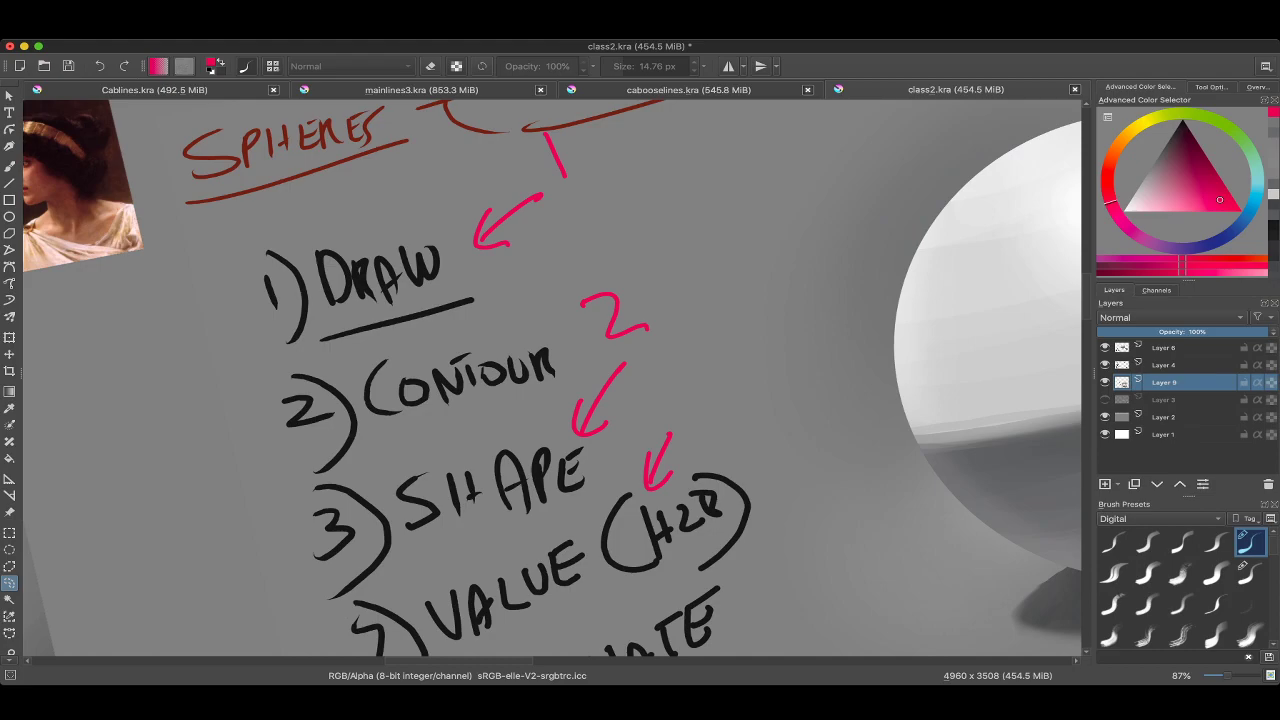
{"action": "scroll", "coordinate": [540, 355], "scroll_direction": "down", "scroll_amount": 4}
{"action": "scroll", "coordinate": [540, 355], "scroll_direction": "up", "scroll_amount": 4}
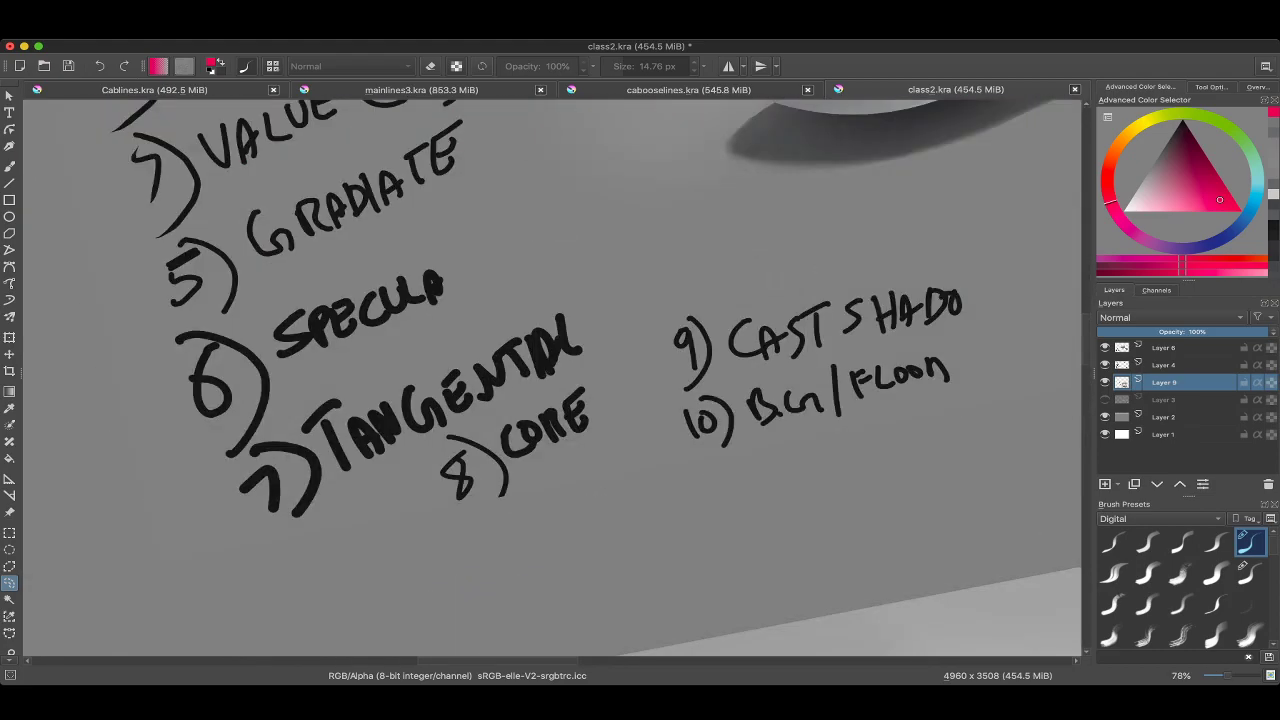
{"action": "scroll", "coordinate": [540, 355], "scroll_direction": "up", "scroll_amount": 5}
{"action": "scroll", "coordinate": [540, 355], "scroll_direction": "up", "scroll_amount": 3}
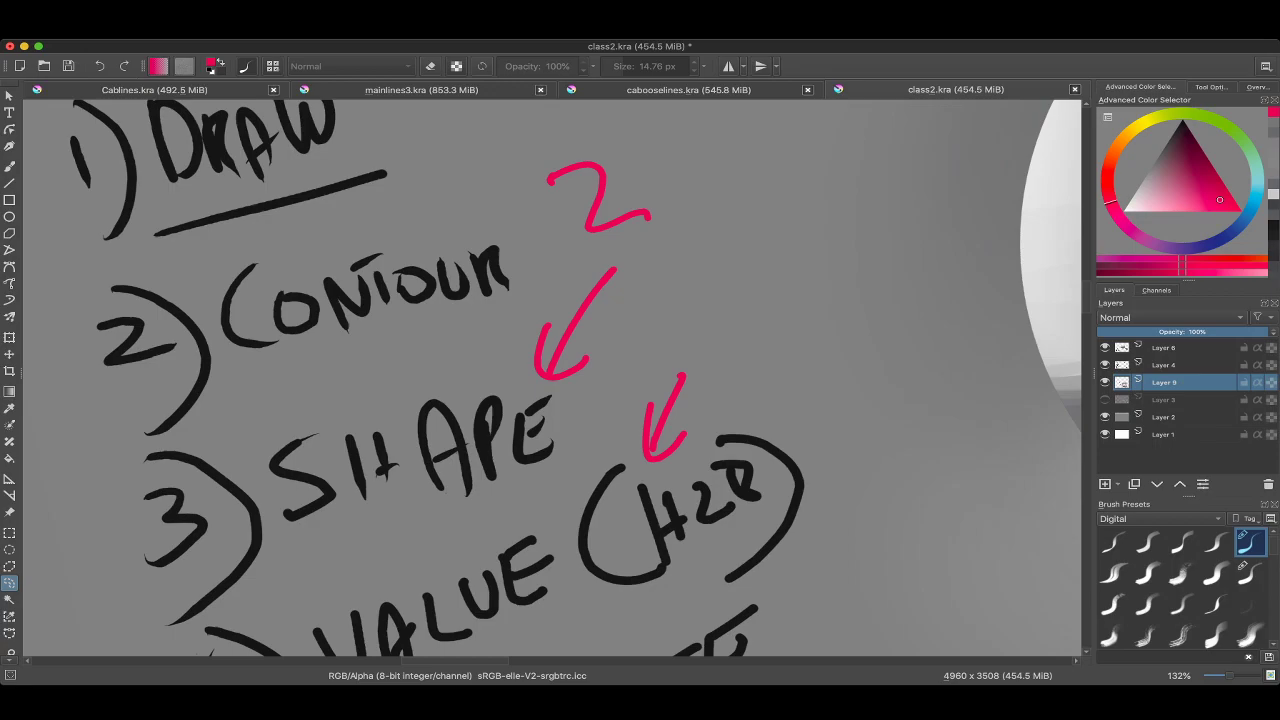
{"action": "scroll", "coordinate": [552, 378], "scroll_direction": "down", "scroll_amount": 7}
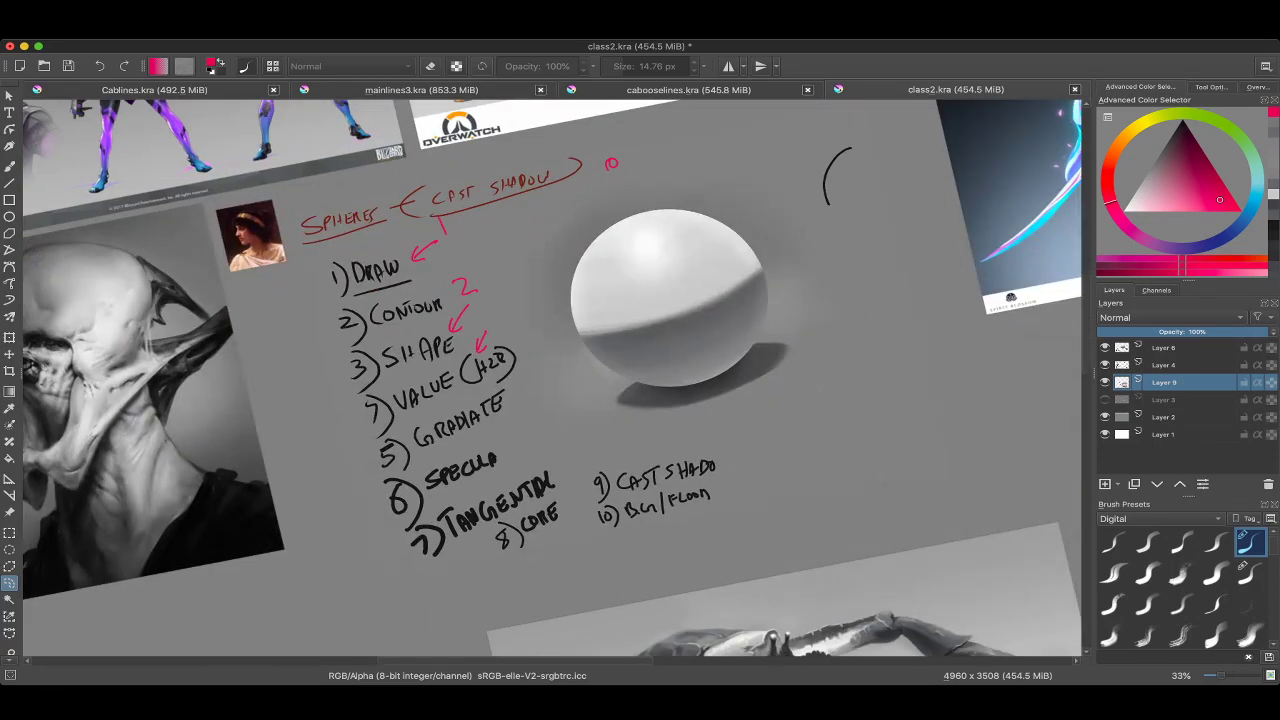
{"action": "scroll", "coordinate": [552, 378], "scroll_direction": "down", "scroll_amount": 3}
{"action": "scroll", "coordinate": [552, 378], "scroll_direction": "up", "scroll_amount": 3}
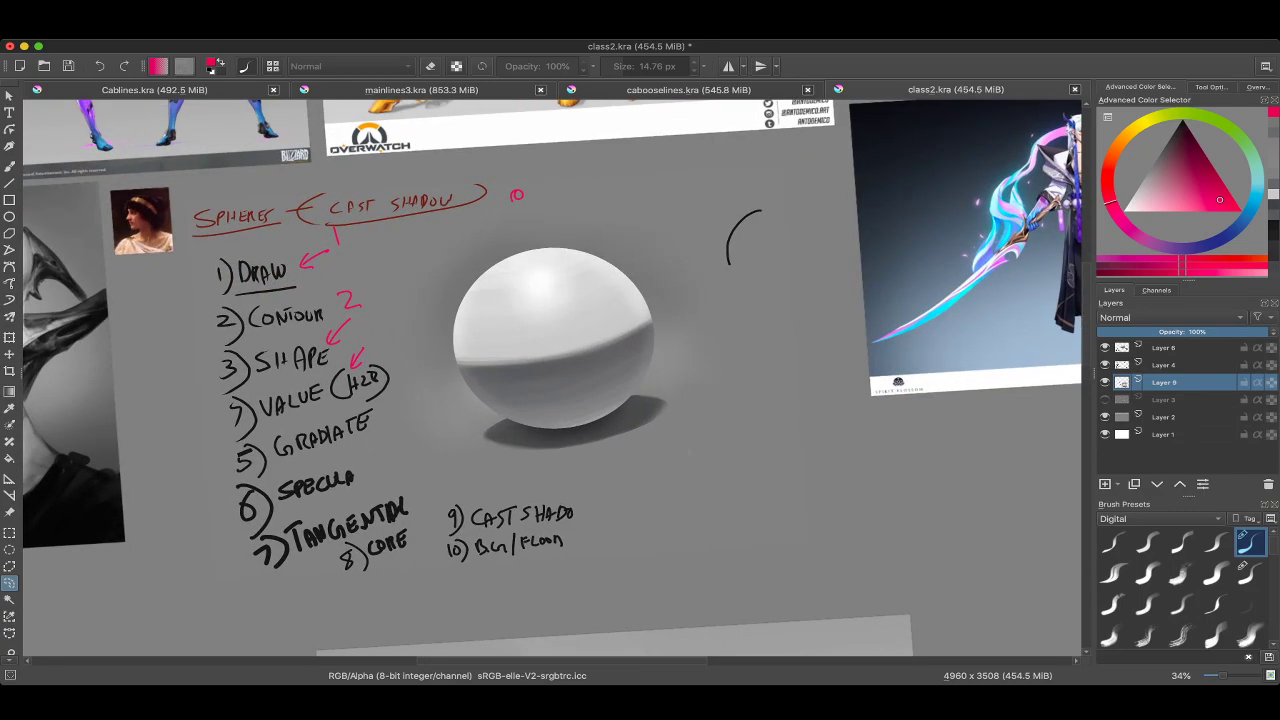
{"action": "scroll", "coordinate": [530, 378], "scroll_direction": "down", "scroll_amount": 2}
{"action": "scroll", "coordinate": [534, 404], "scroll_direction": "up", "scroll_amount": 1}
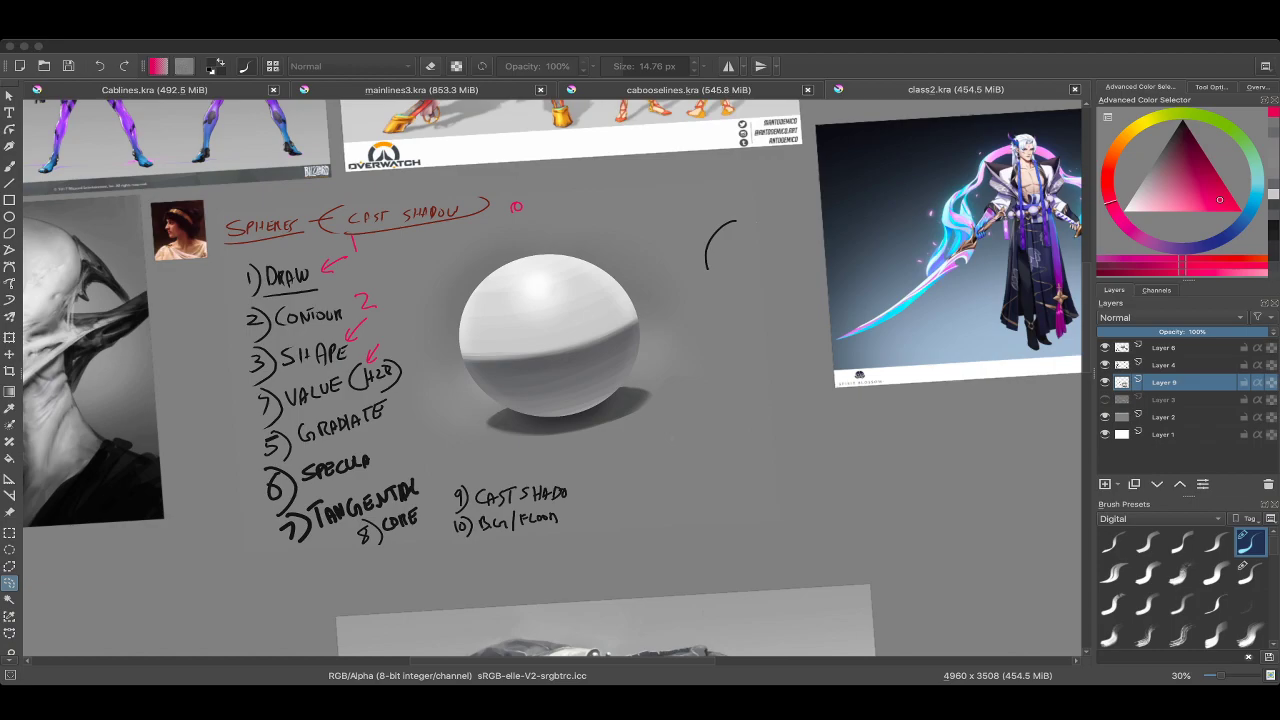
{"action": "scroll", "coordinate": [690, 365], "scroll_direction": "up", "scroll_amount": 4}
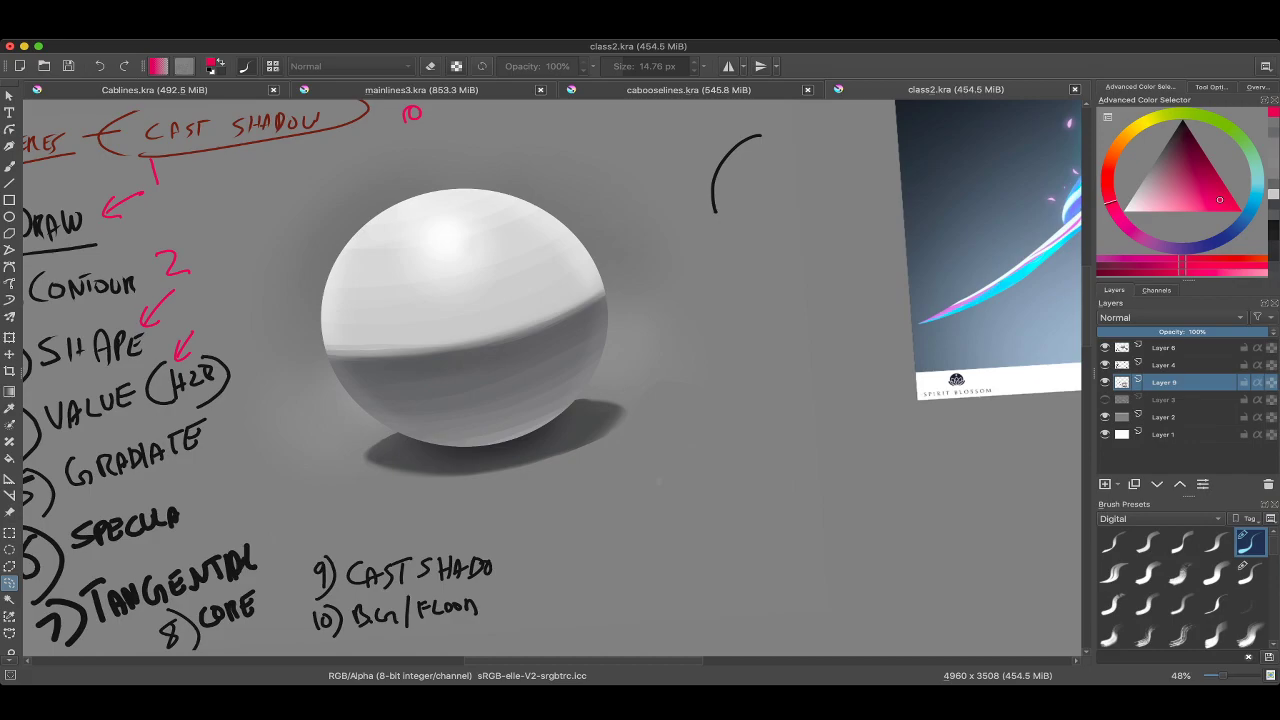
{"action": "scroll", "coordinate": [900, 494], "scroll_direction": "down", "scroll_amount": 3}
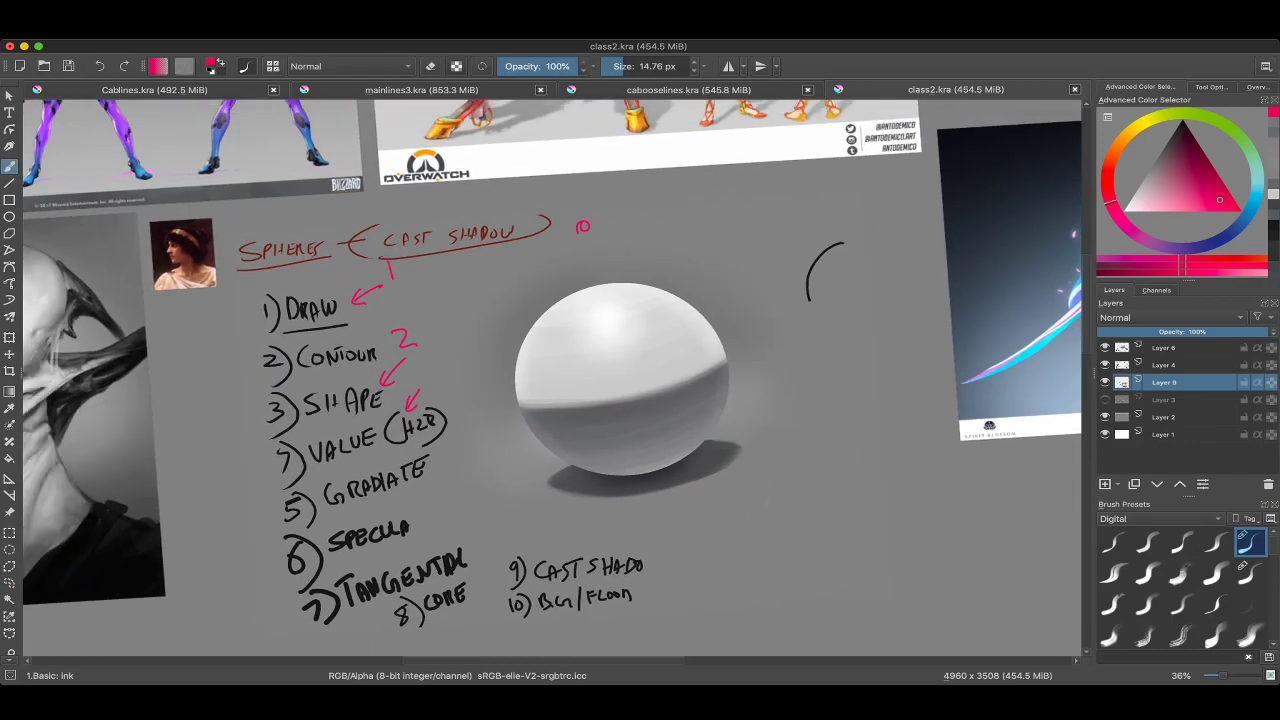
Check what the sphere and list layers contain by toggling their visibility, and merge the top three layers into one.
{"action": "left_click", "coordinate": [1105, 382]}
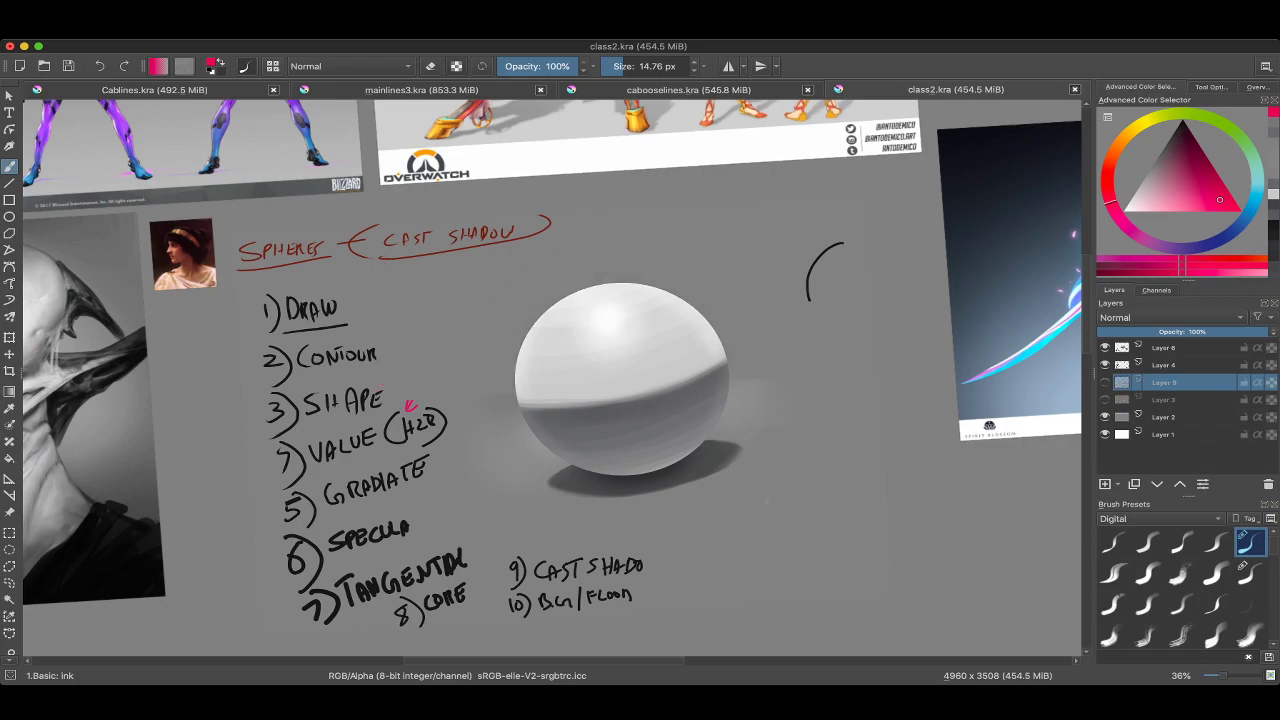
{"action": "left_click", "coordinate": [1105, 382]}
{"action": "left_click", "coordinate": [1105, 365]}
{"action": "left_click", "coordinate": [1105, 365]}
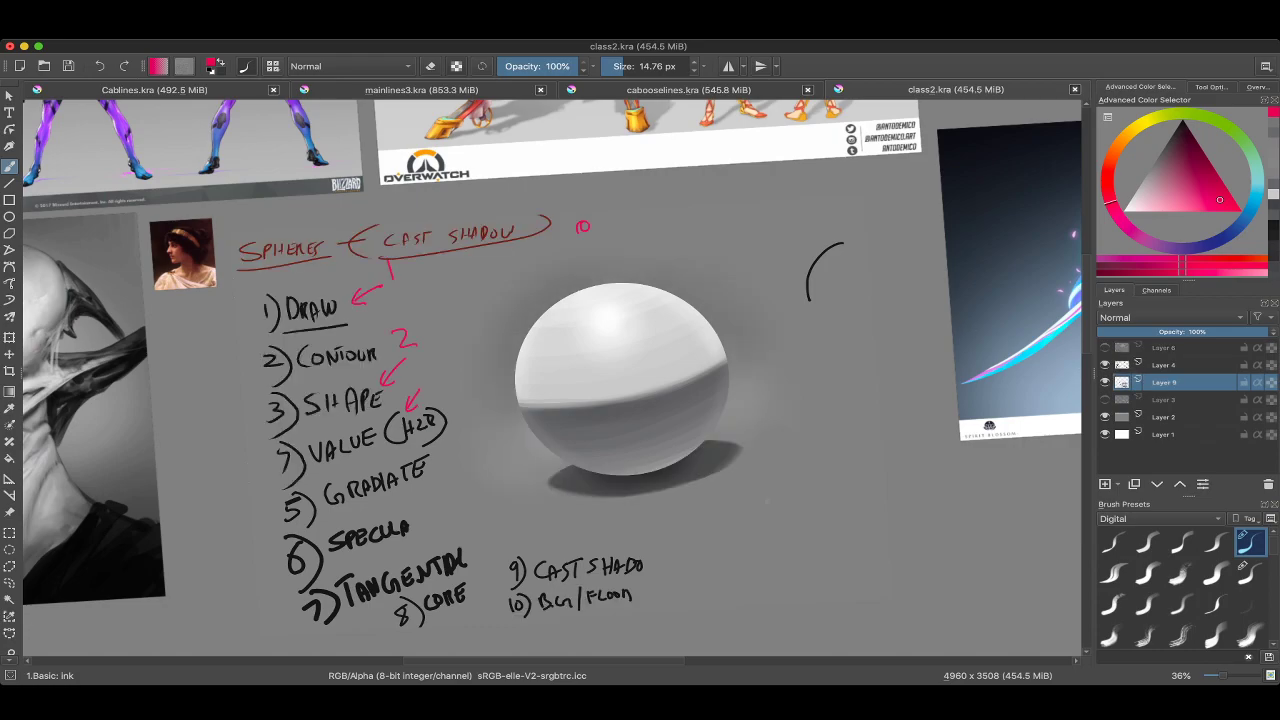
{"action": "left_click", "coordinate": [1105, 382]}
{"action": "left_click", "coordinate": [1105, 382]}
{"action": "left_click", "coordinate": [1163, 347]}
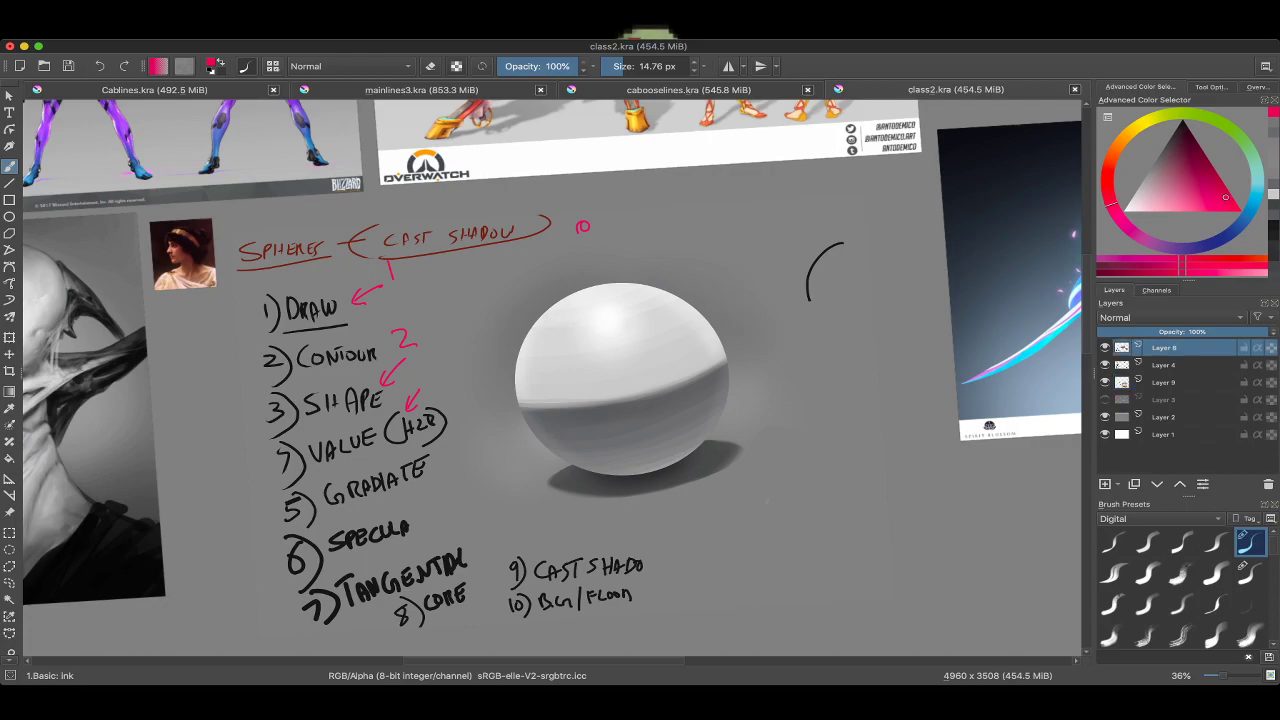
{"action": "key", "text": "ctrl+e"}
{"action": "key", "text": "ctrl+e"}
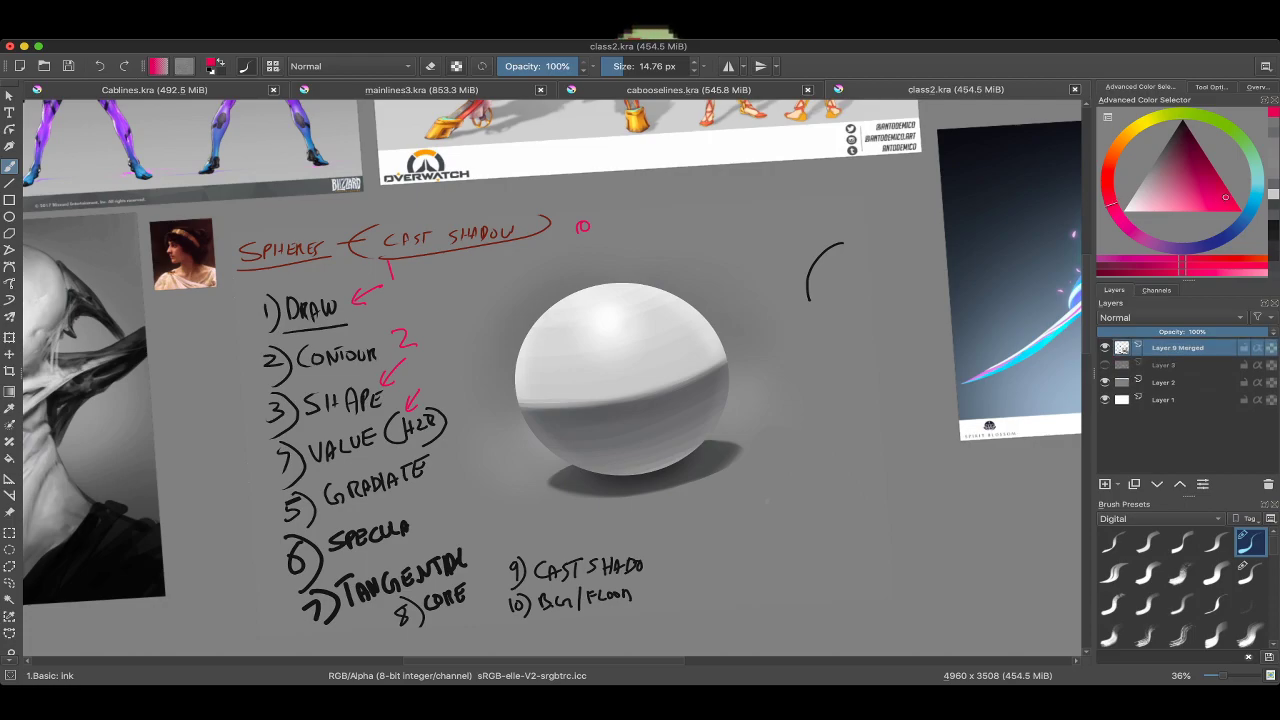
Hide the merged sphere and list layer and add a new empty layer on top.
{"action": "left_click", "coordinate": [1105, 347]}
{"action": "key", "text": "Insert"}
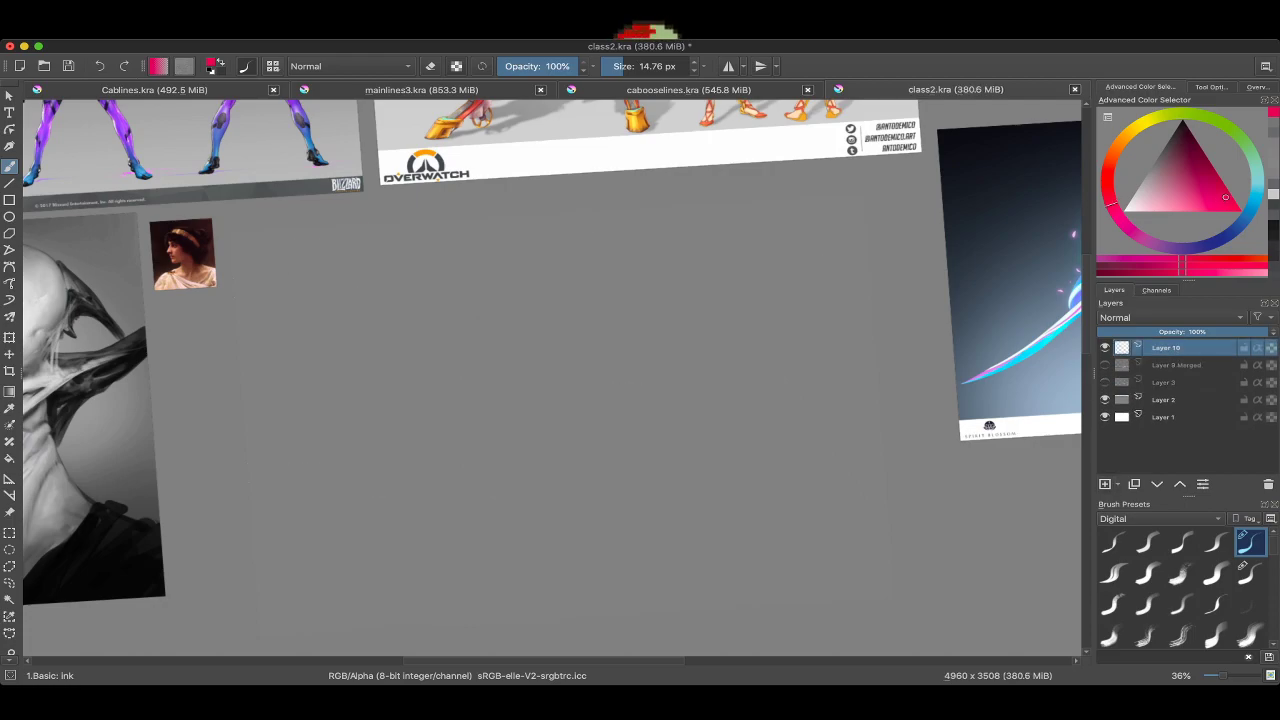
{"action": "left_click_drag", "start_coordinate": [554, 369], "coordinate": [624, 397]}
{"action": "scroll", "coordinate": [553, 378], "scroll_direction": "left", "scroll_amount": 5}
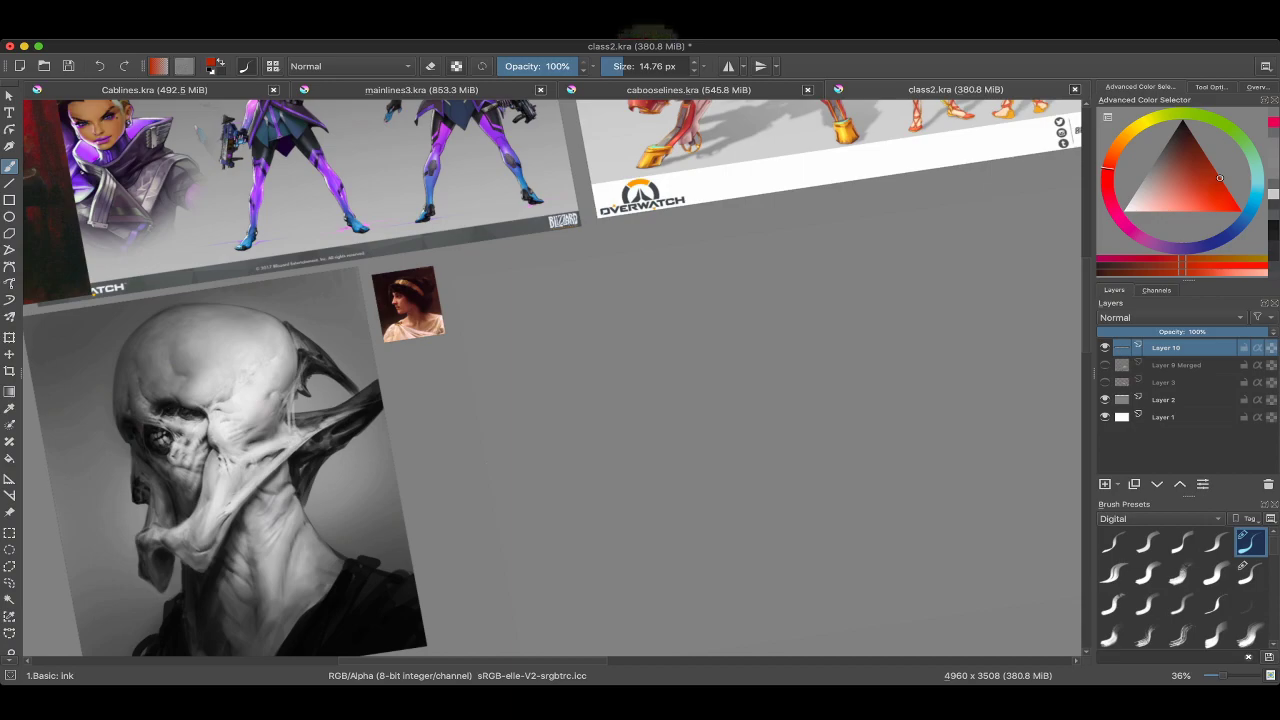
{"action": "scroll", "coordinate": [552, 378], "scroll_direction": "up", "scroll_amount": 2}
{"action": "key", "text": "bracketright"}
{"action": "scroll", "coordinate": [552, 378], "scroll_direction": "right", "scroll_amount": 5}
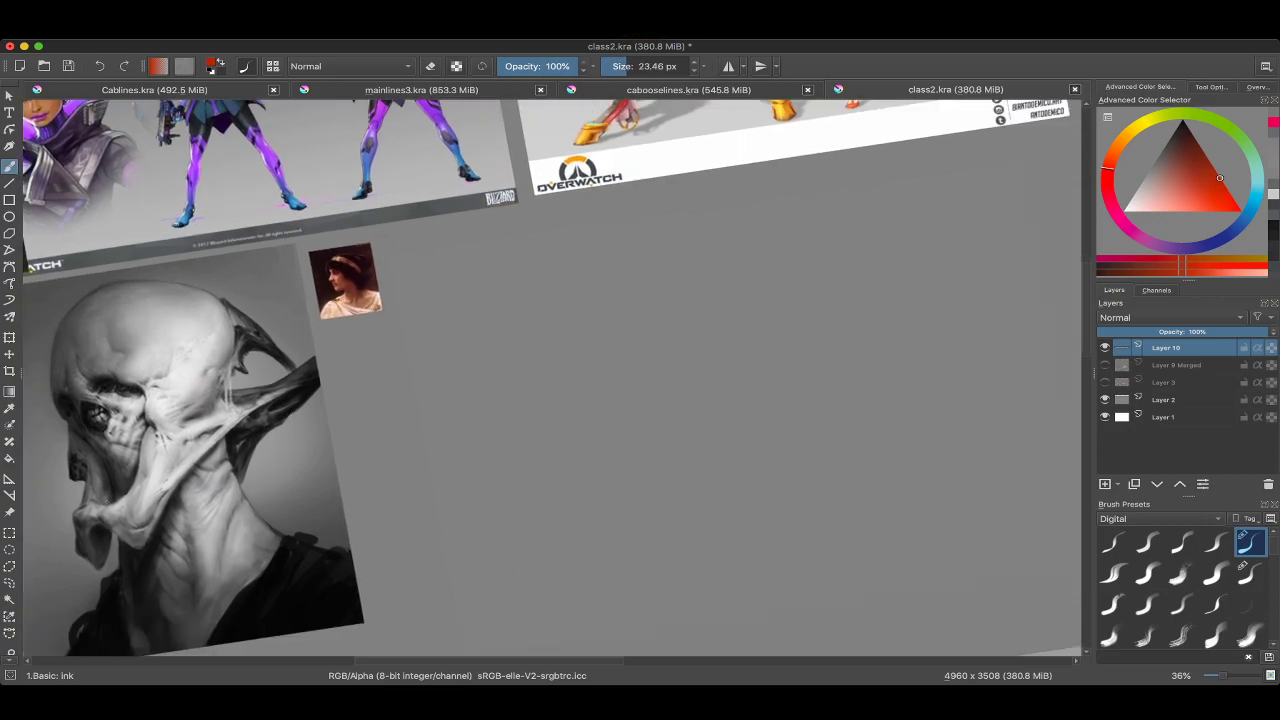
Make a large elliptical selection in the empty grey space between the references and choose the Airbrush Soft brush.
{"action": "key", "text": "j"}
{"action": "left_click_drag", "start_coordinate": [605, 230], "coordinate": [879, 478]}
{"action": "scroll", "coordinate": [879, 478], "scroll_direction": "right", "scroll_amount": 3}
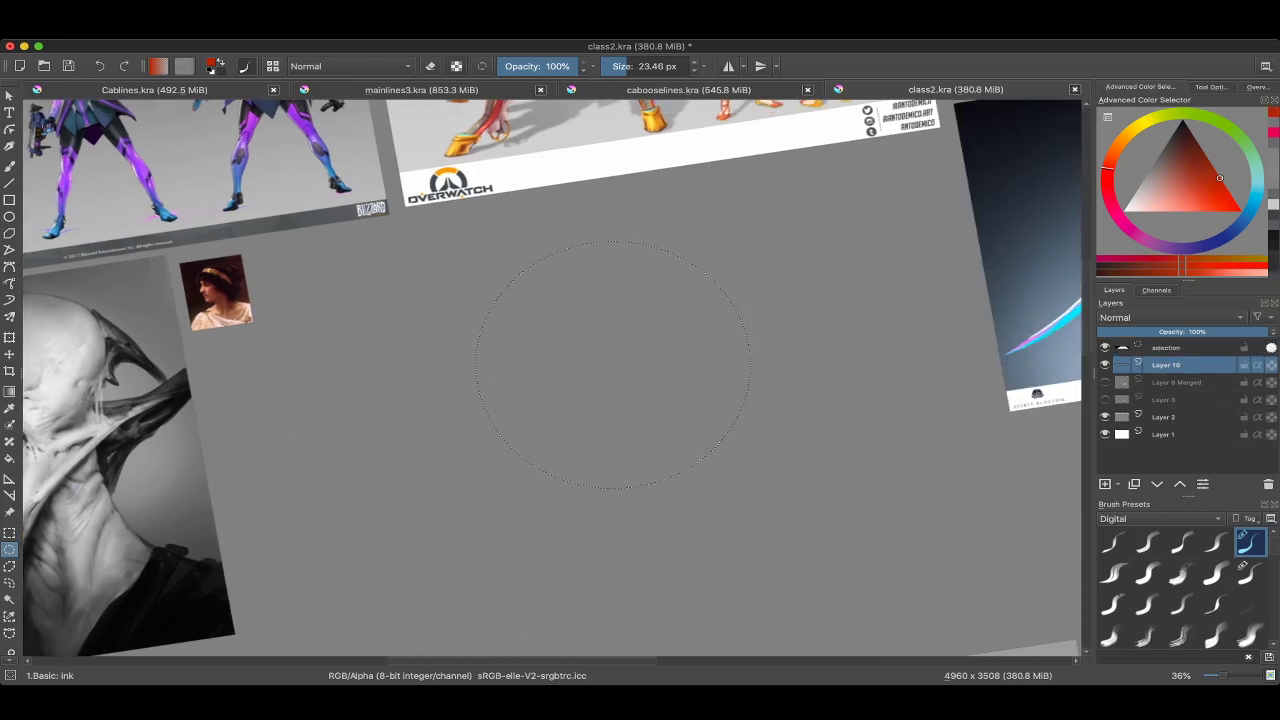
{"action": "scroll", "coordinate": [768, 401], "scroll_direction": "up", "scroll_amount": 2}
{"action": "key", "text": "b"}
{"action": "right_click", "coordinate": [513, 366]}
{"action": "left_click", "coordinate": [511, 451]}
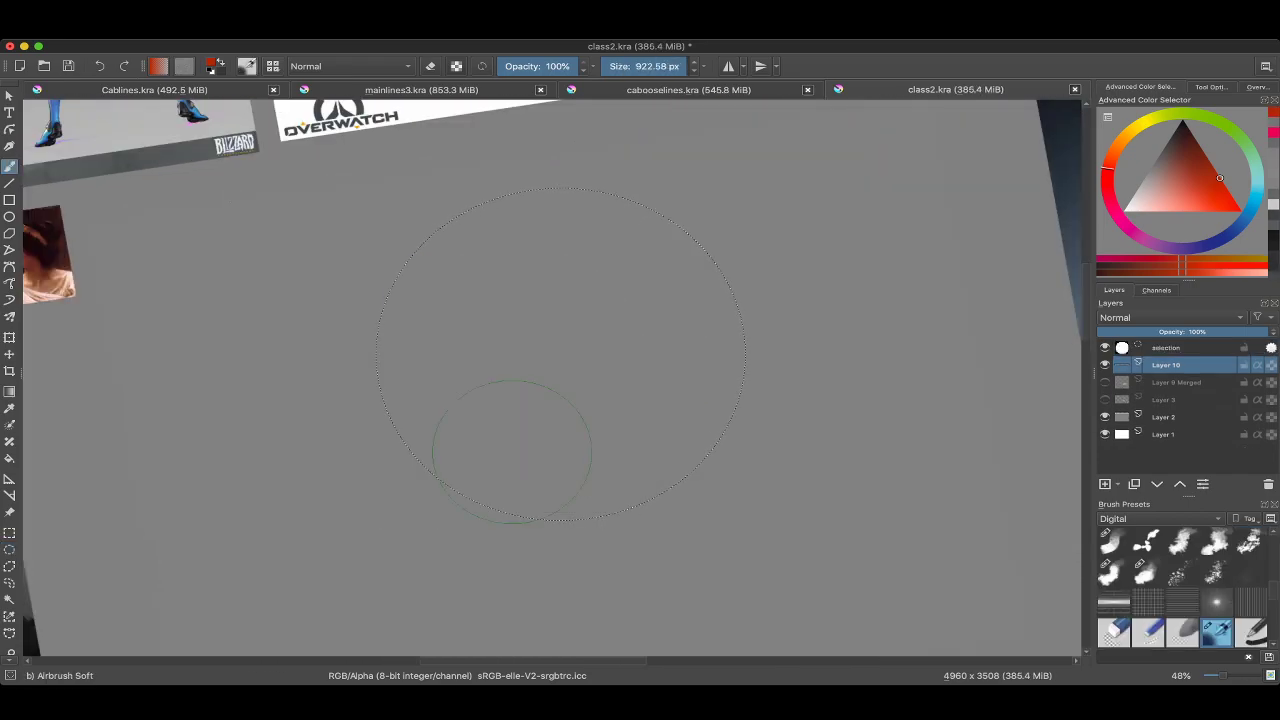
{"action": "scroll", "coordinate": [540, 335], "scroll_direction": "down", "scroll_amount": 2}
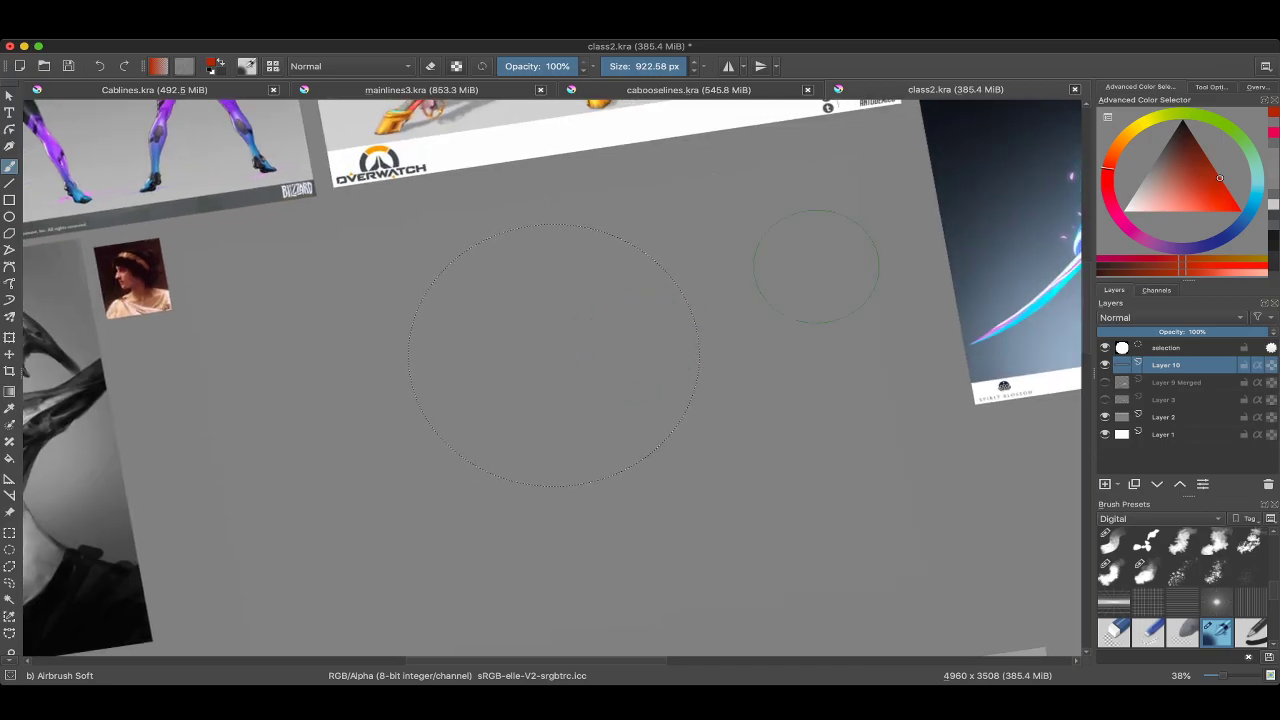
Fill the elliptical selection with an even light grey using the Airbrush Soft brush at 1,000 px.
{"action": "key", "text": "l"}
{"action": "key", "text": "l"}
{"action": "key", "text": "l"}
{"action": "key", "text": "l"}
{"action": "key", "text": "l"}
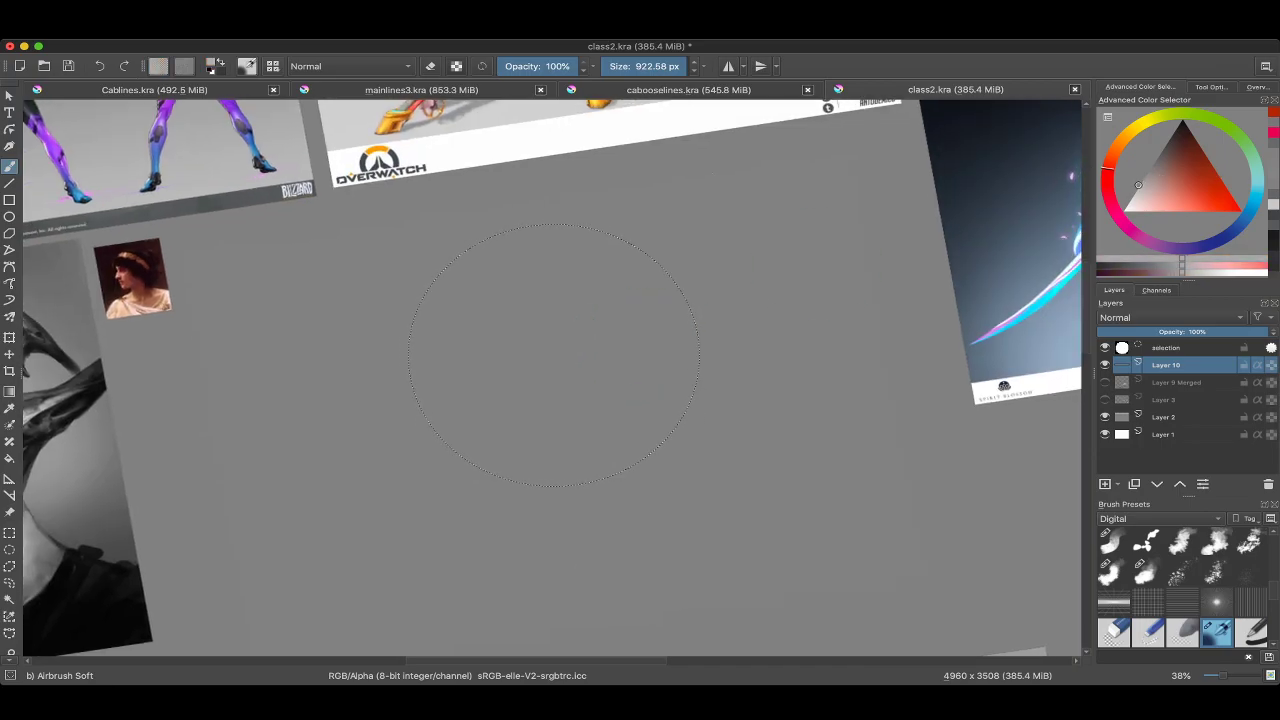
{"action": "key", "text": "k"}
{"action": "key", "text": "k"}
{"action": "key", "text": "l"}
{"action": "key", "text": "l"}
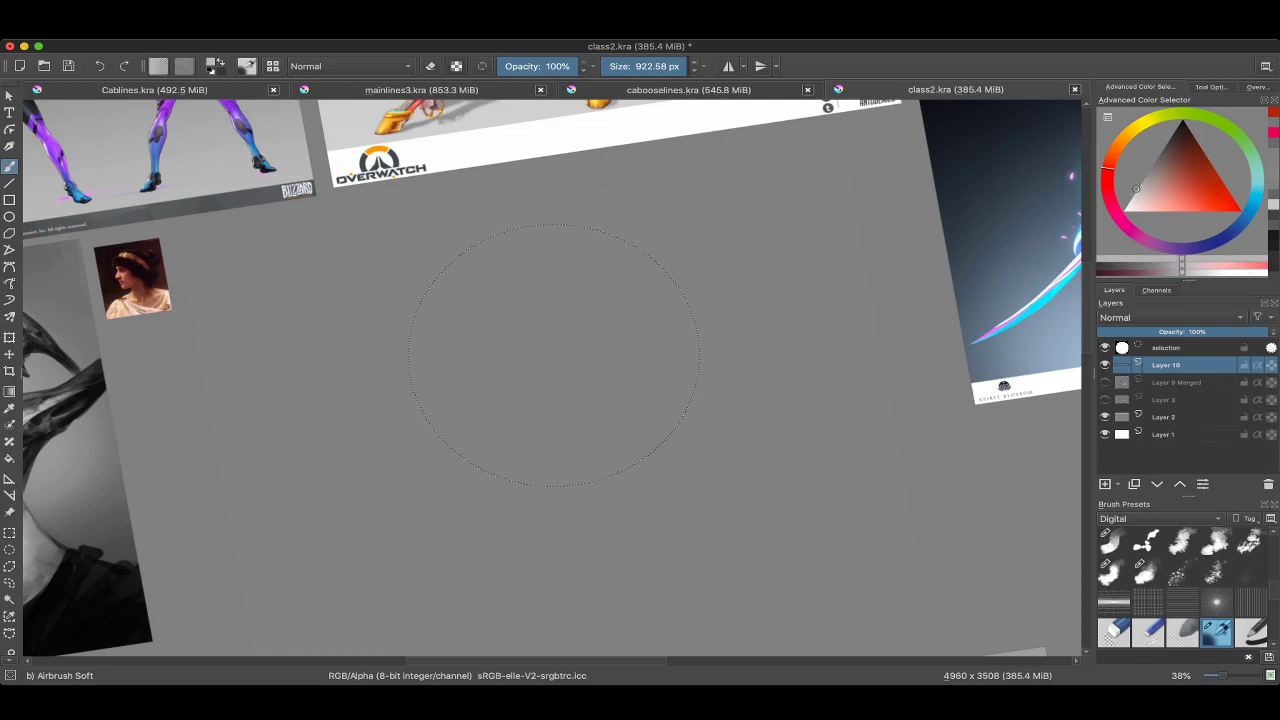
{"action": "key", "text": "]"}
{"action": "mouse_move", "coordinate": [500, 420]}
{"action": "left_mouse_down"}
{"action": "mouse_move", "coordinate": [690, 357]}
{"action": "mouse_move", "coordinate": [507, 290]}
{"action": "mouse_move", "coordinate": [549, 386]}
{"action": "mouse_move", "coordinate": [528, 328]}
{"action": "left_mouse_up"}
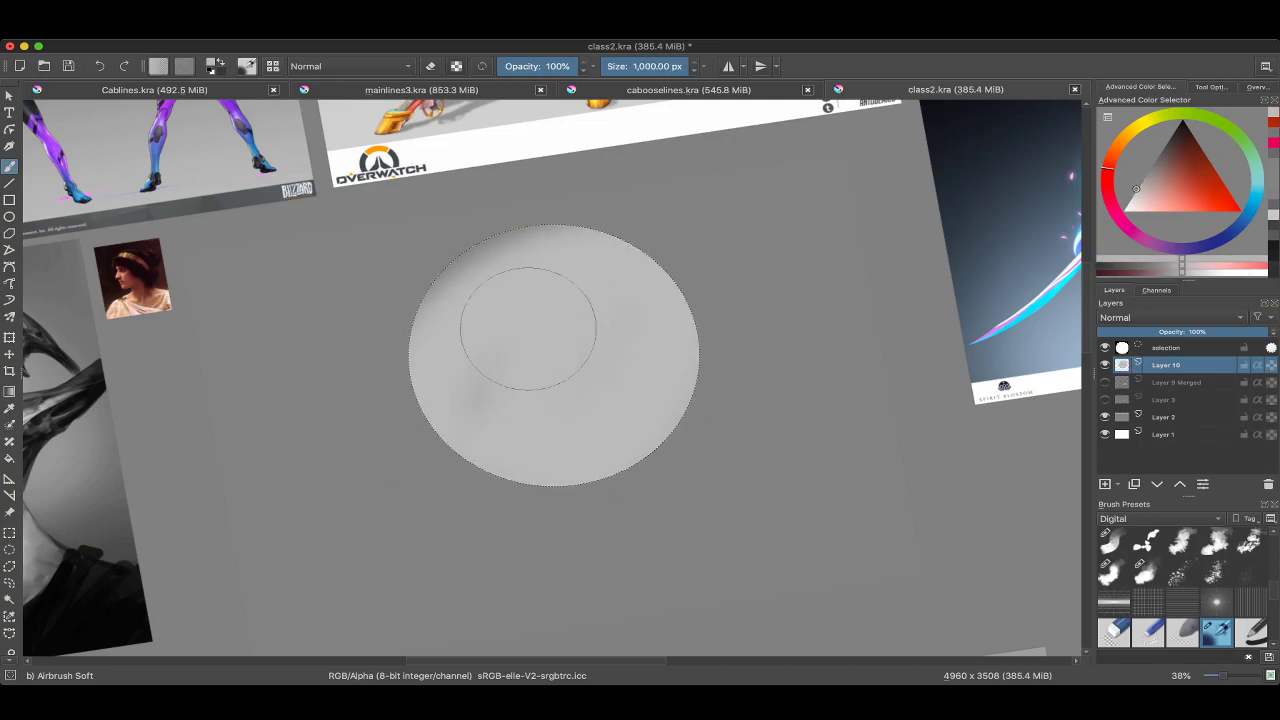
{"action": "key", "text": "6"}
{"action": "key", "text": "6"}
{"action": "key", "text": "6"}
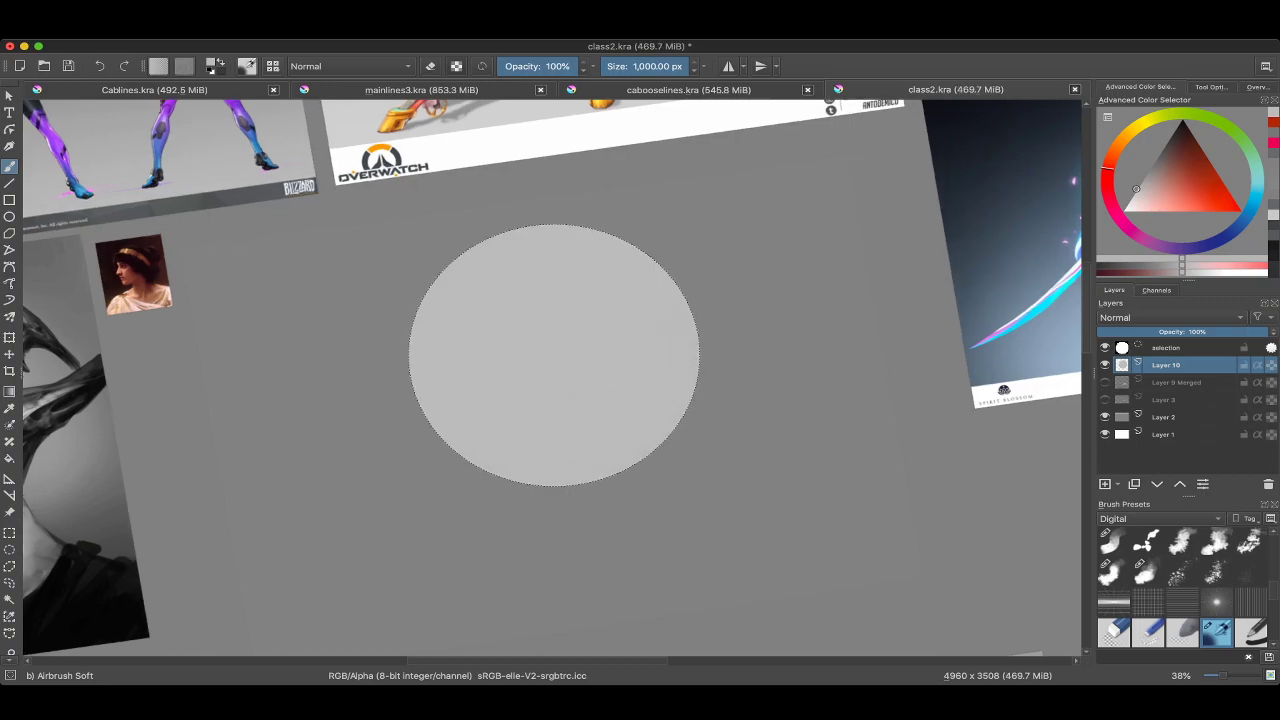
Switch to the Basic ink brush, choose a strong red and set the brush size to about 35 px.
{"action": "left_click", "coordinate": [1138, 185]}
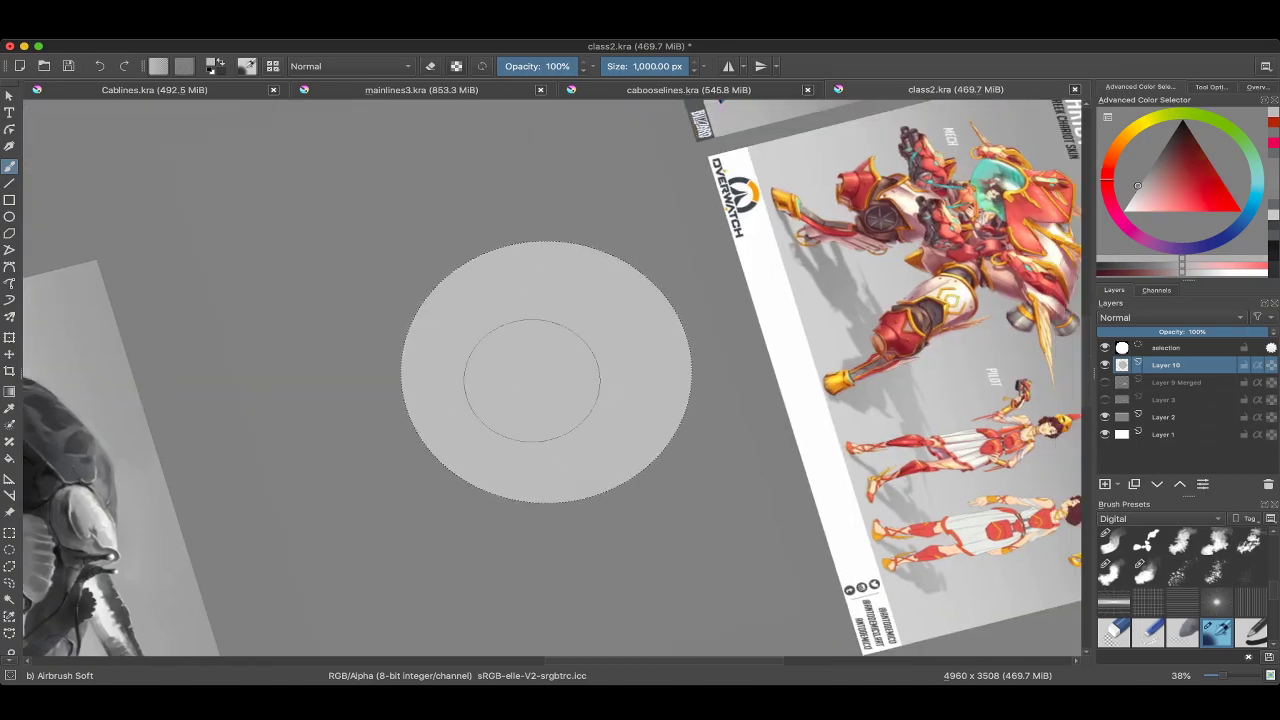
{"action": "left_click", "coordinate": [480, 255]}
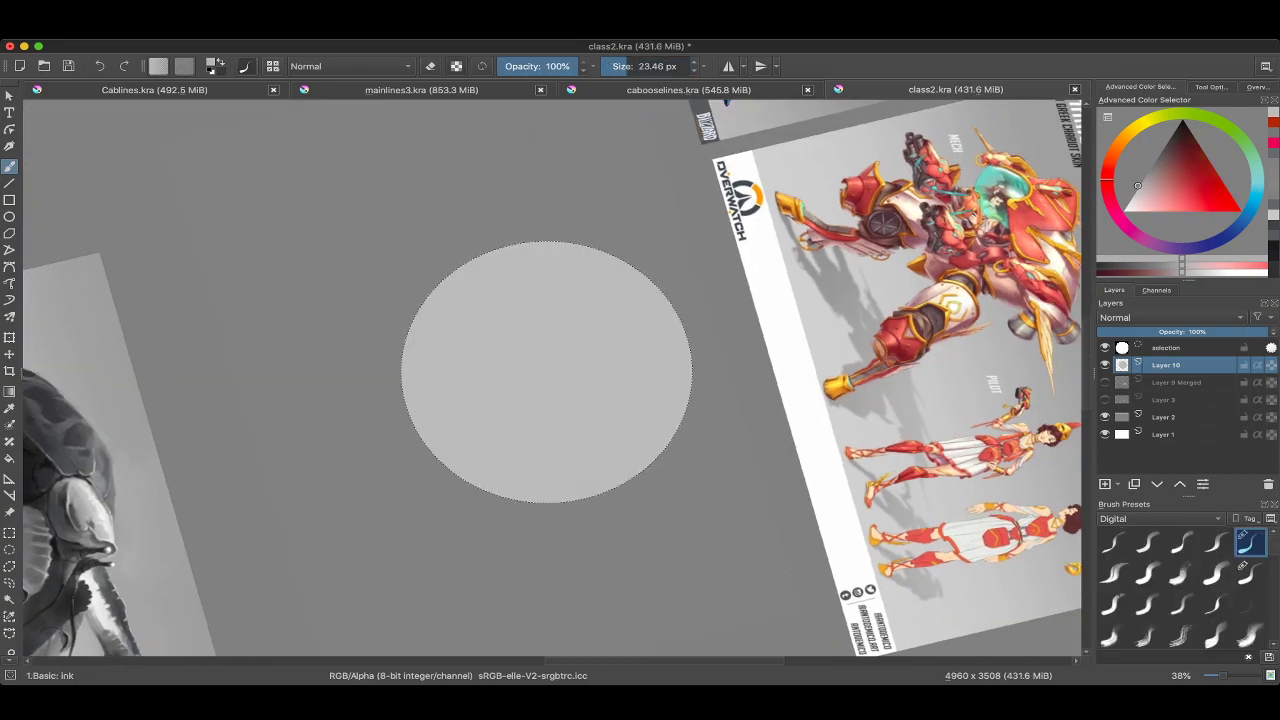
{"action": "left_click_drag", "start_coordinate": [620, 310], "coordinate": [665, 309]}
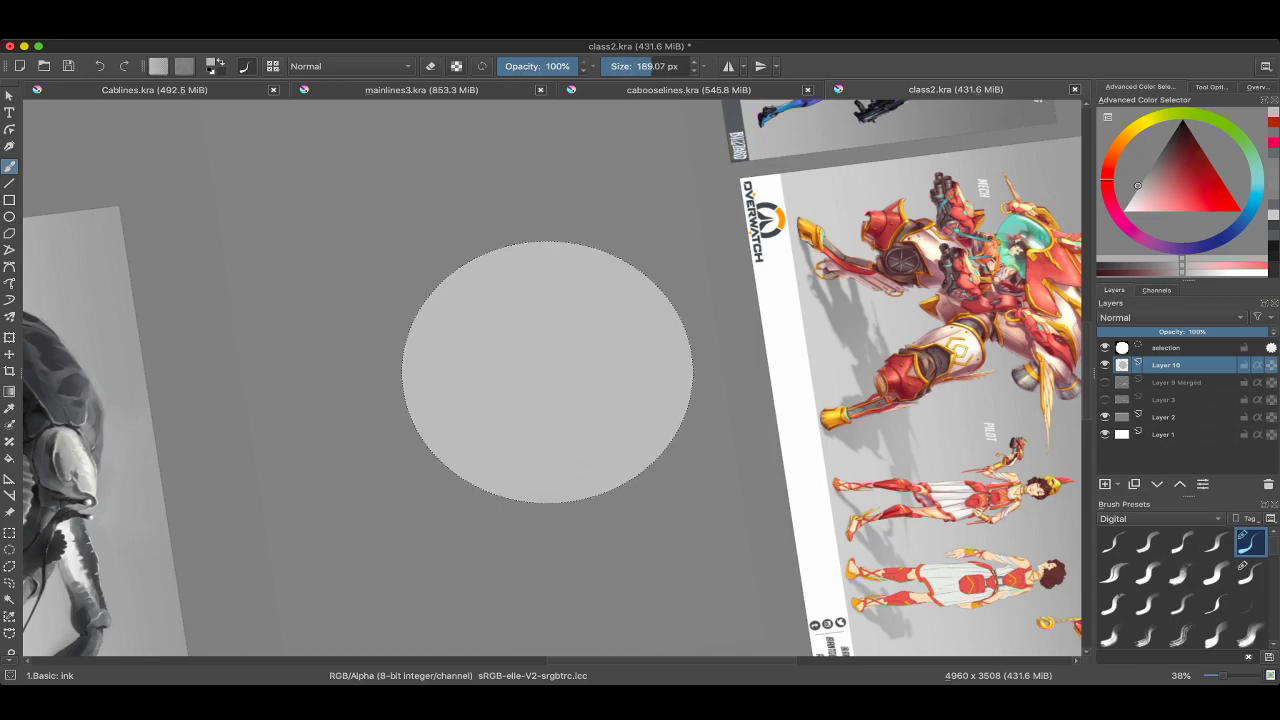
{"action": "left_click_drag", "start_coordinate": [1137, 185], "coordinate": [1139, 183]}
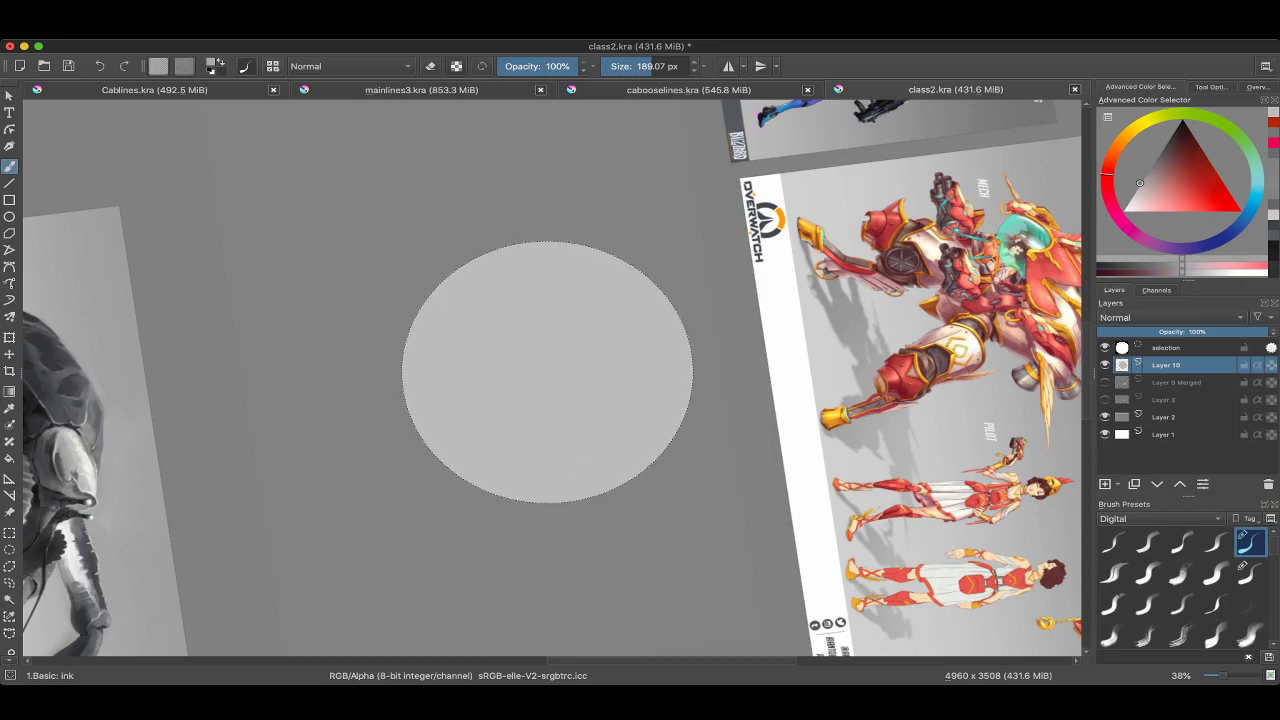
{"action": "left_click", "coordinate": [1215, 184]}
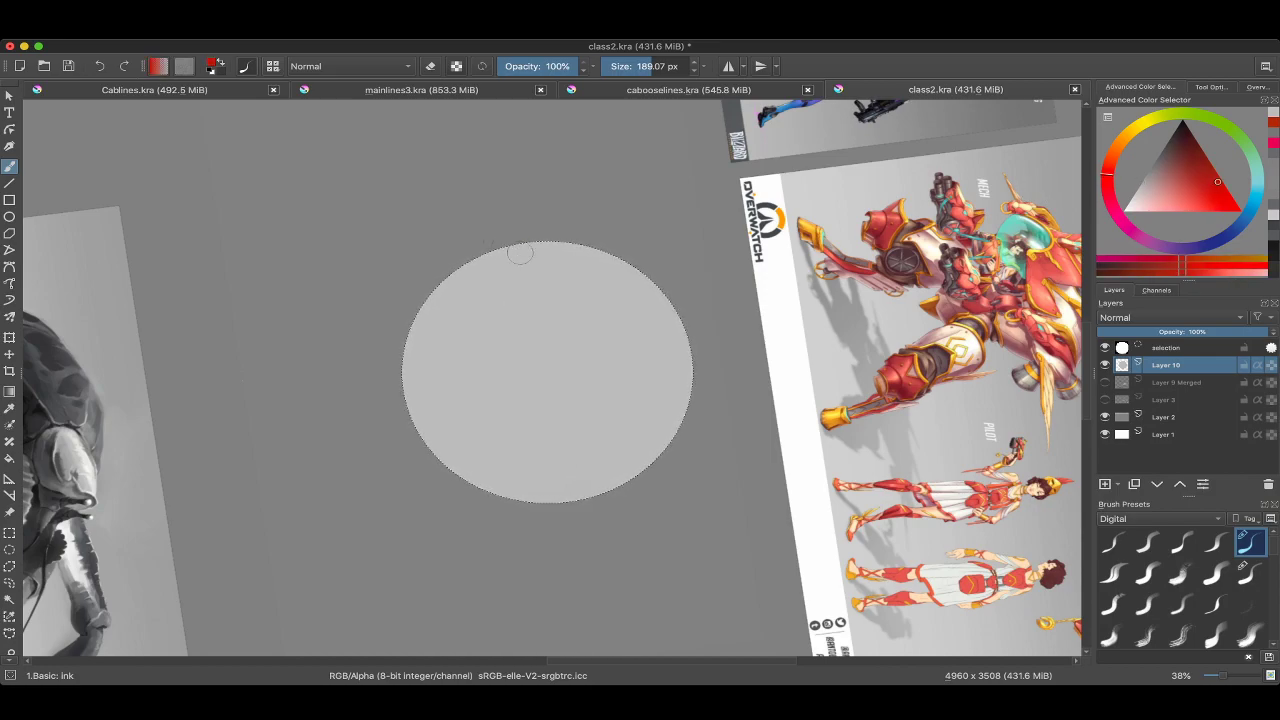
{"action": "scroll", "coordinate": [525, 258], "scroll_direction": "left", "scroll_amount": 2}
{"action": "left_click_drag", "start_coordinate": [525, 253], "coordinate": [470, 253]}
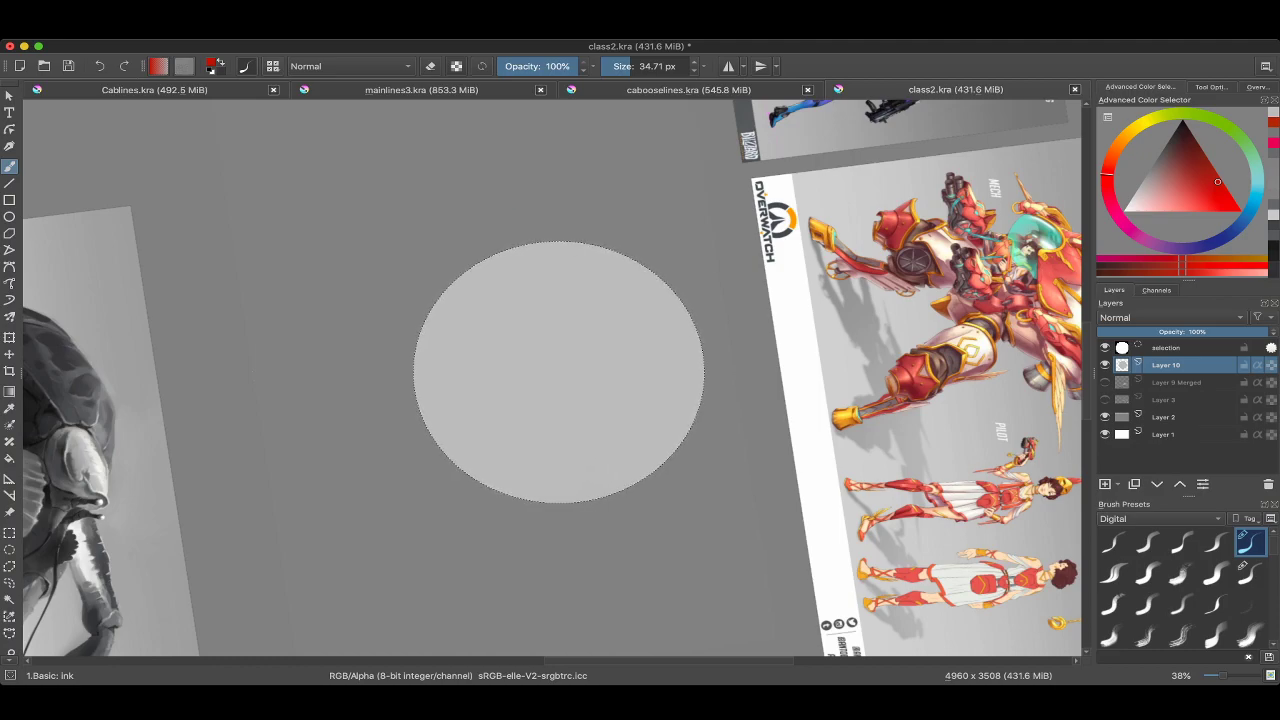
Examine the crab painting and its simplified block version for how light and shadow divide the rounded forms.
{"action": "scroll", "coordinate": [550, 380], "scroll_direction": "down", "scroll_amount": 5}
{"action": "scroll", "coordinate": [550, 380], "scroll_direction": "down", "scroll_amount": 5}
{"action": "scroll", "coordinate": [550, 380], "scroll_direction": "up", "scroll_amount": 3}
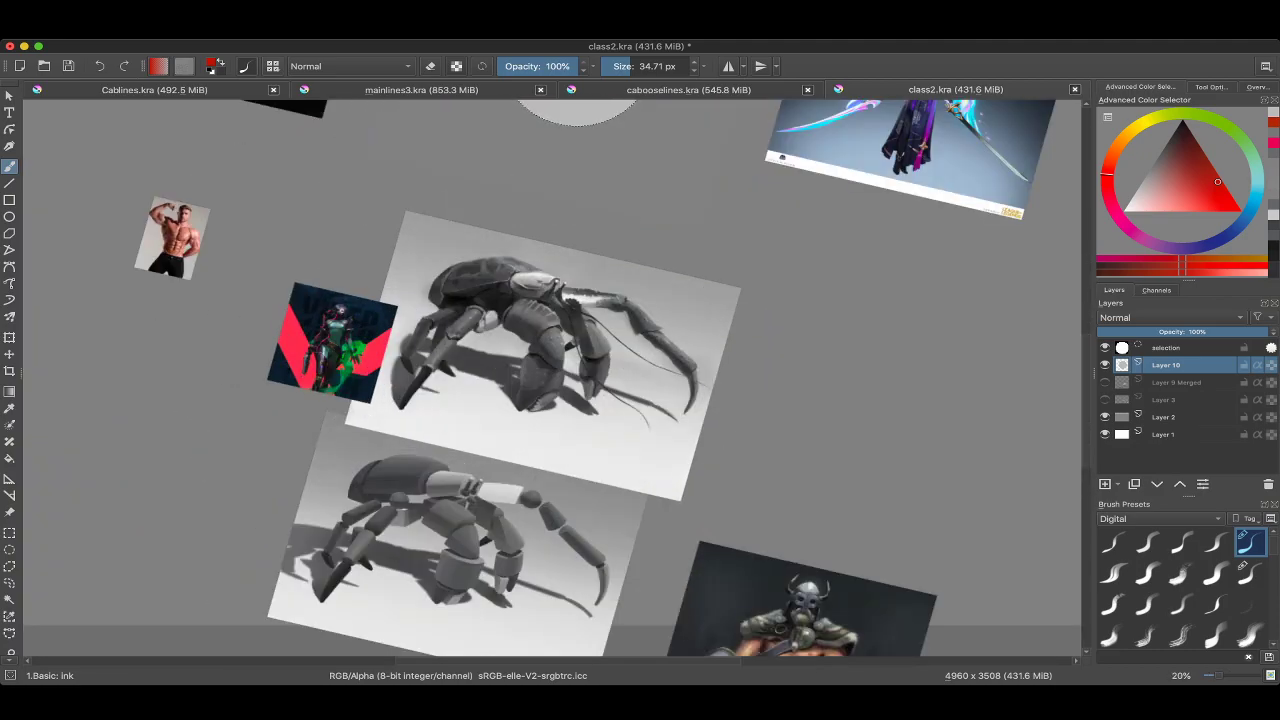
{"action": "scroll", "coordinate": [550, 380], "scroll_direction": "up", "scroll_amount": 2}
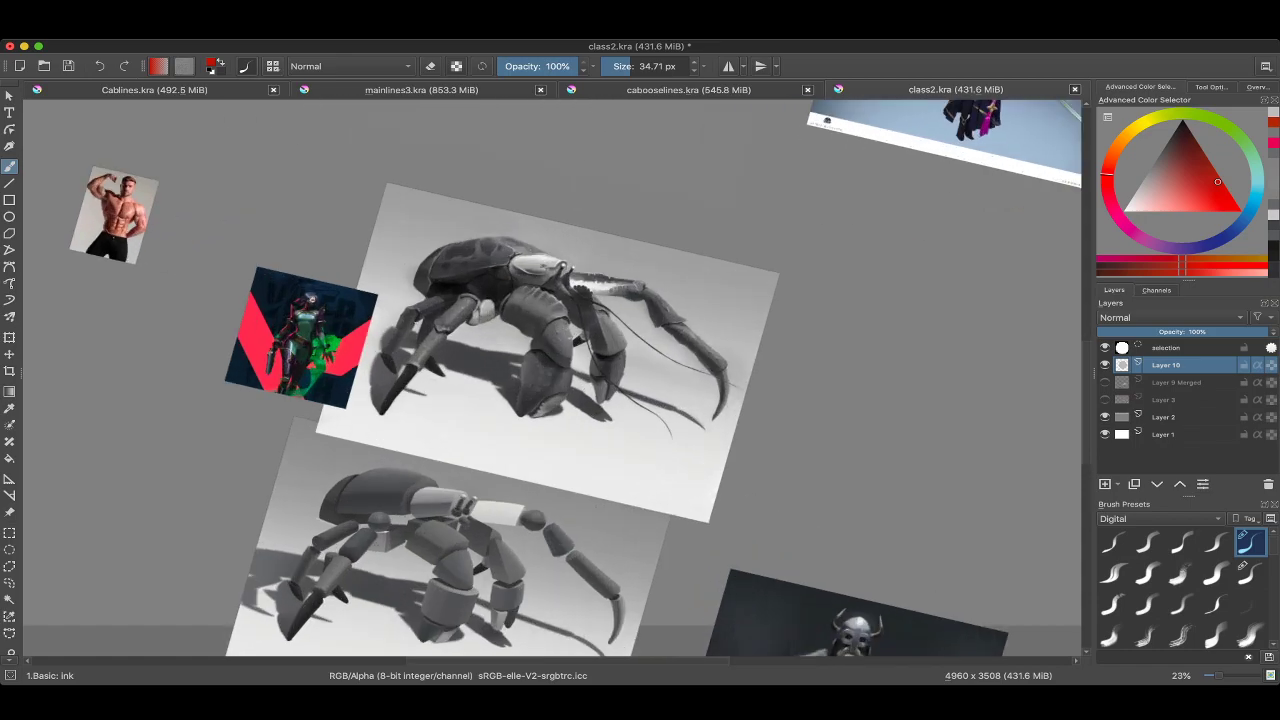
{"action": "scroll", "coordinate": [550, 380], "scroll_direction": "up", "scroll_amount": 3}
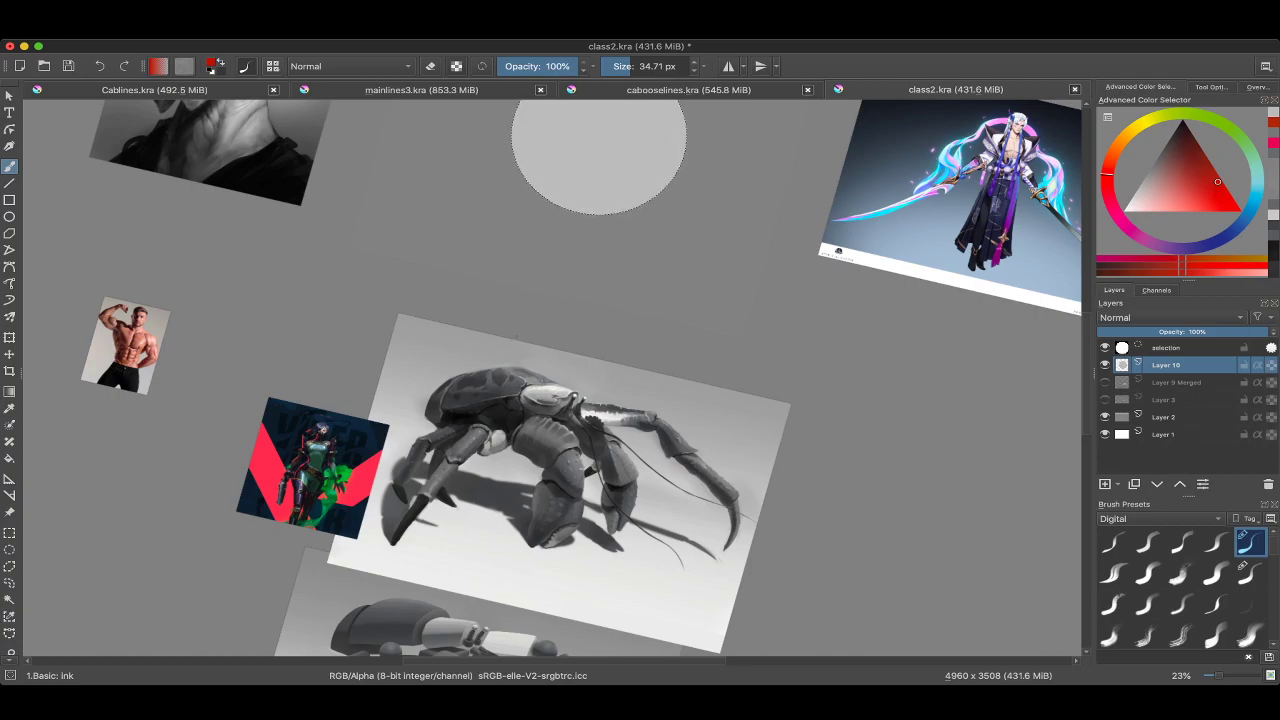
{"action": "scroll", "coordinate": [550, 380], "scroll_direction": "down", "scroll_amount": 3}
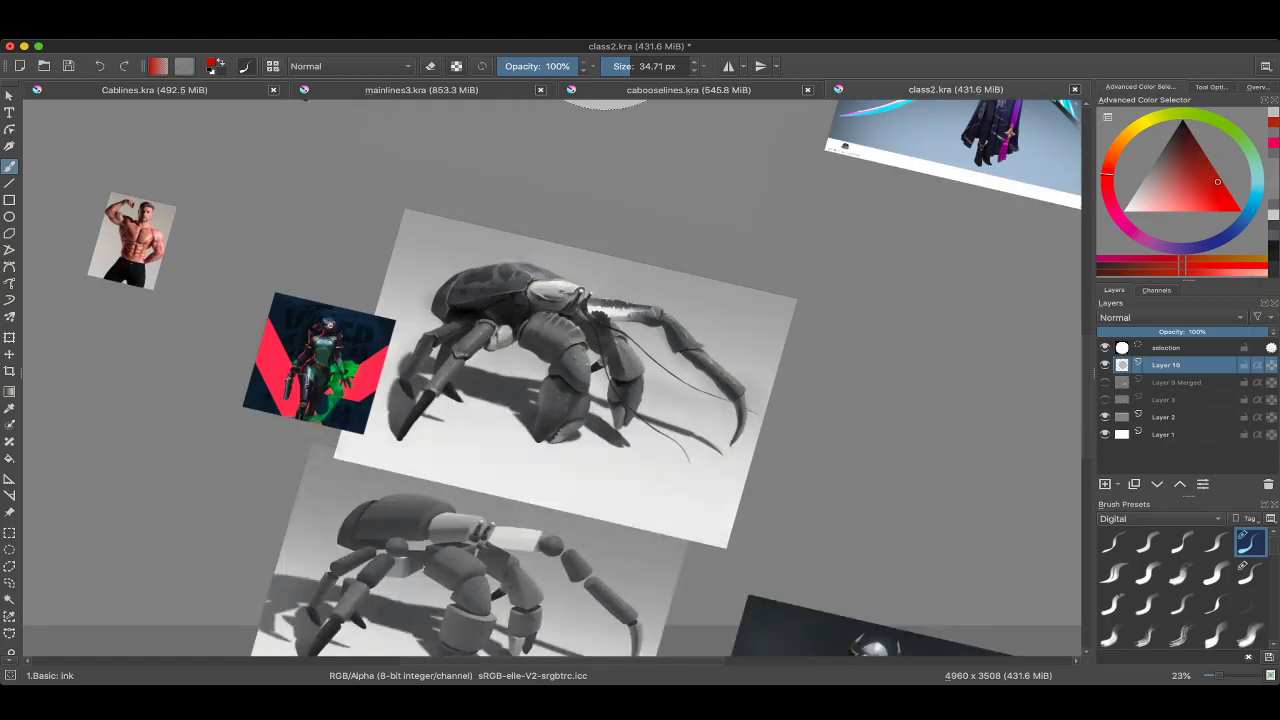
{"action": "scroll", "coordinate": [550, 380], "scroll_direction": "up", "scroll_amount": 2}
{"action": "scroll", "coordinate": [550, 380], "scroll_direction": "down", "scroll_amount": 5}
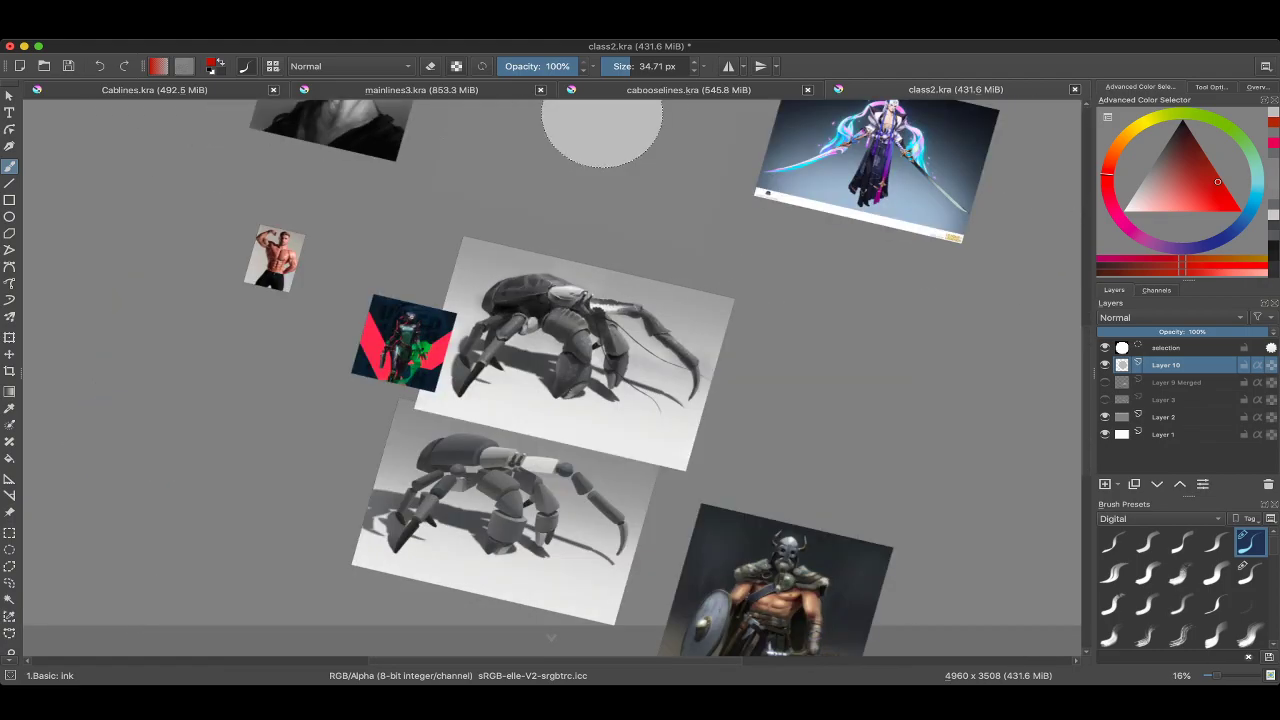
{"action": "scroll", "coordinate": [470, 335], "scroll_direction": "up", "scroll_amount": 3}
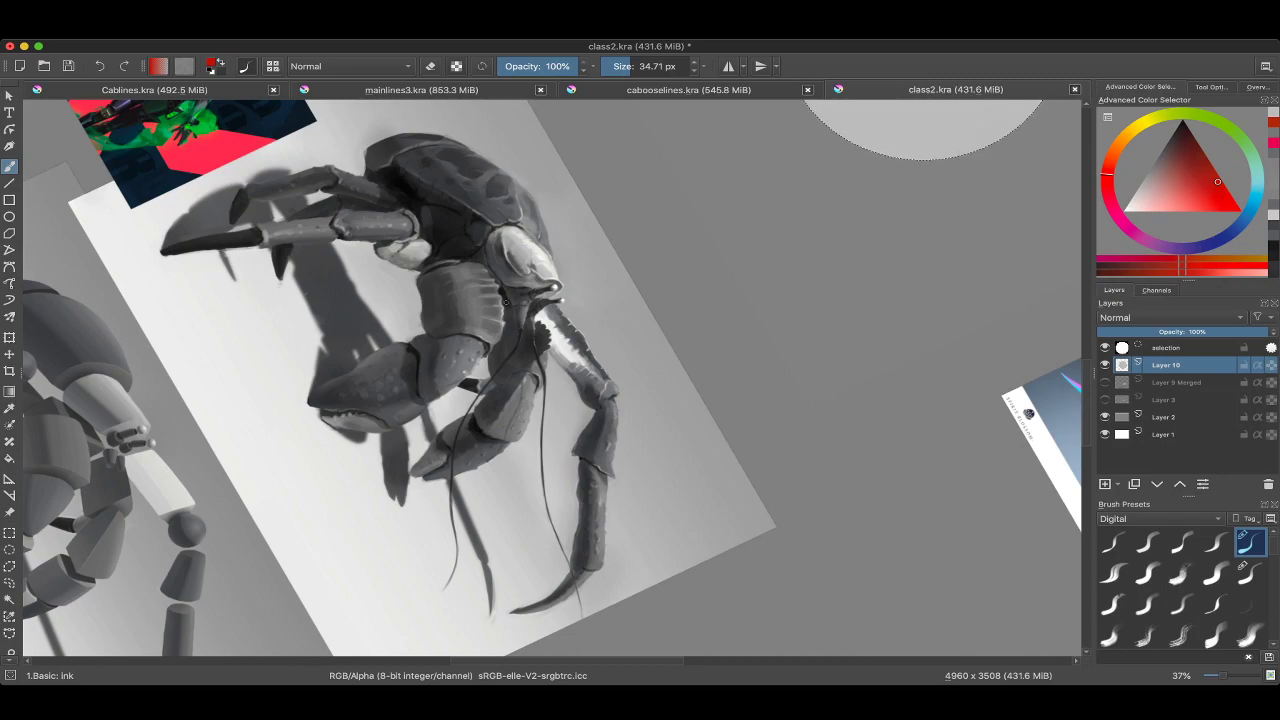
{"action": "scroll", "coordinate": [505, 300], "scroll_direction": "down", "scroll_amount": 3}
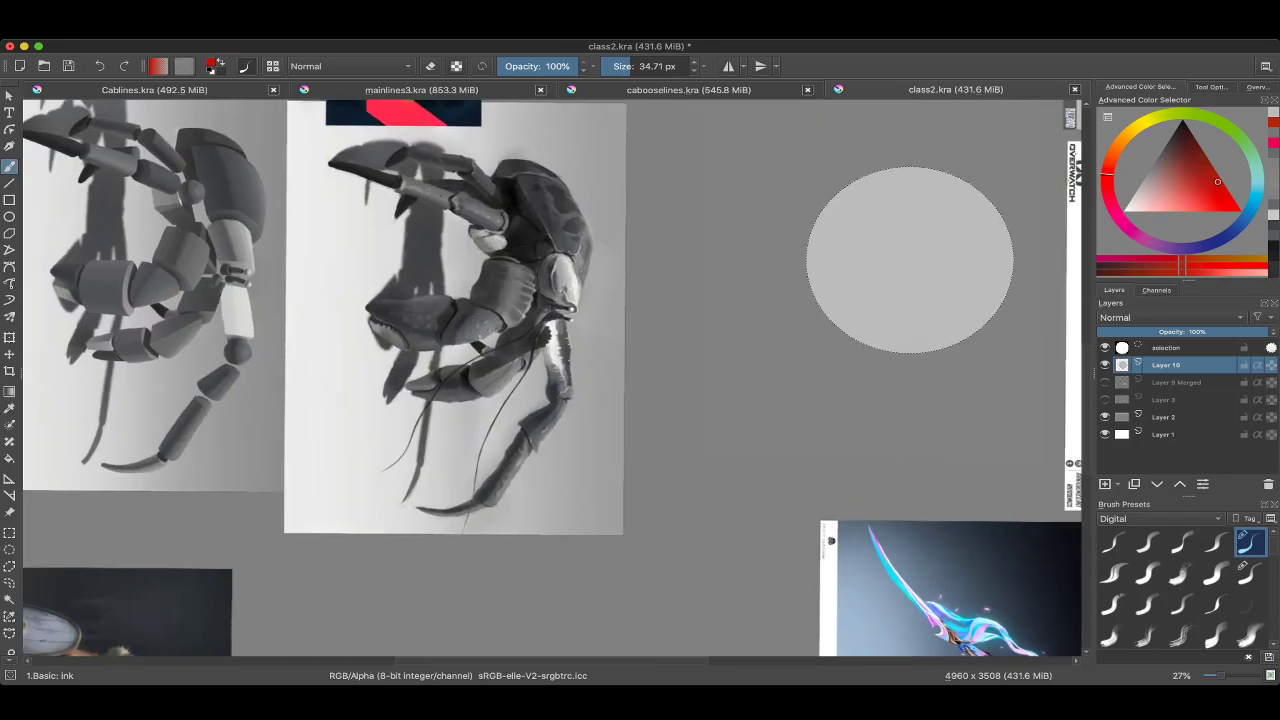
{"action": "scroll", "coordinate": [483, 236], "scroll_direction": "up", "scroll_amount": 3}
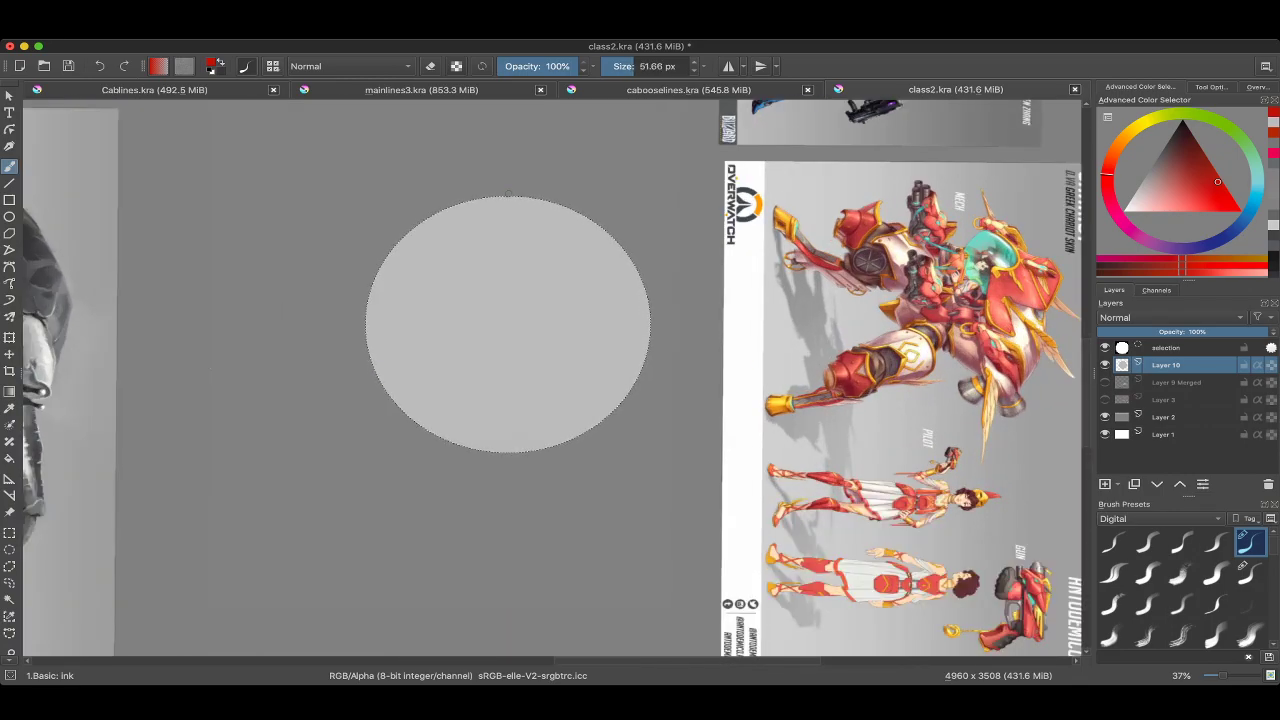
Try a curved red guide line from edge to edge across the sphere, marking the boundary between light and shadow.
{"action": "left_click_drag", "start_coordinate": [500, 197], "coordinate": [465, 400]}
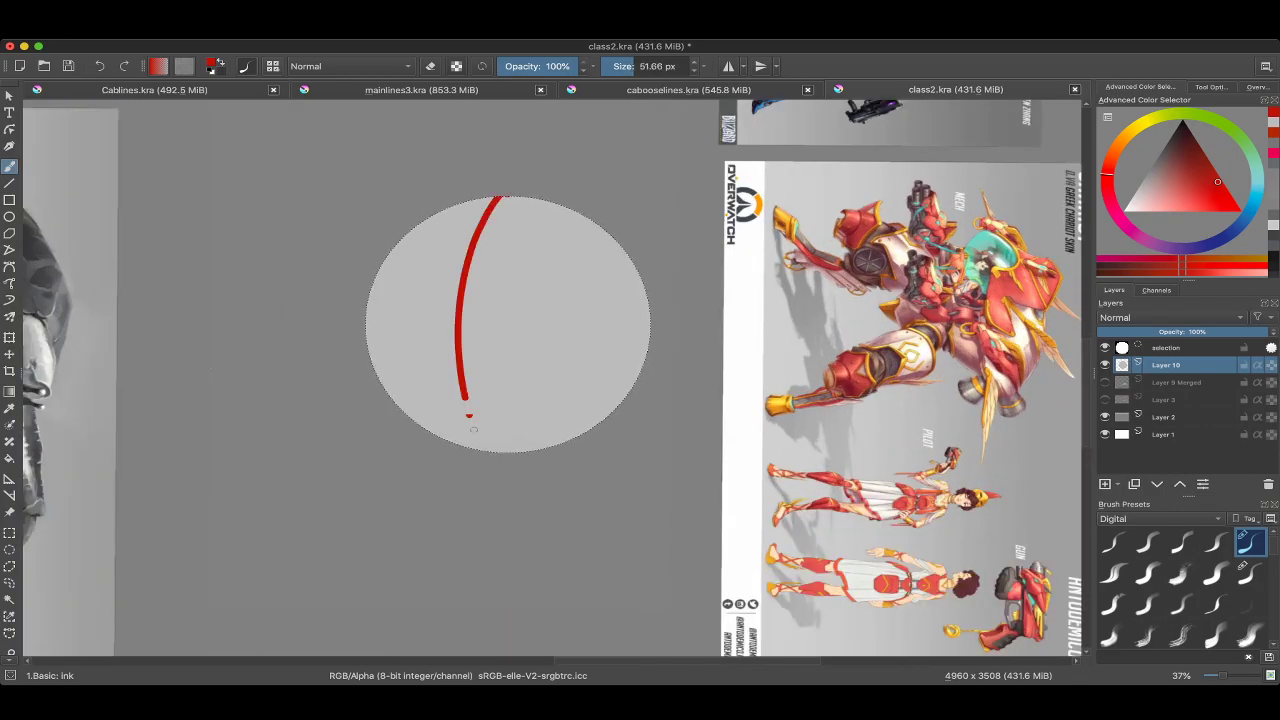
{"action": "key", "text": "ctrl+z"}
{"action": "left_click_drag", "start_coordinate": [495, 197], "coordinate": [503, 452]}
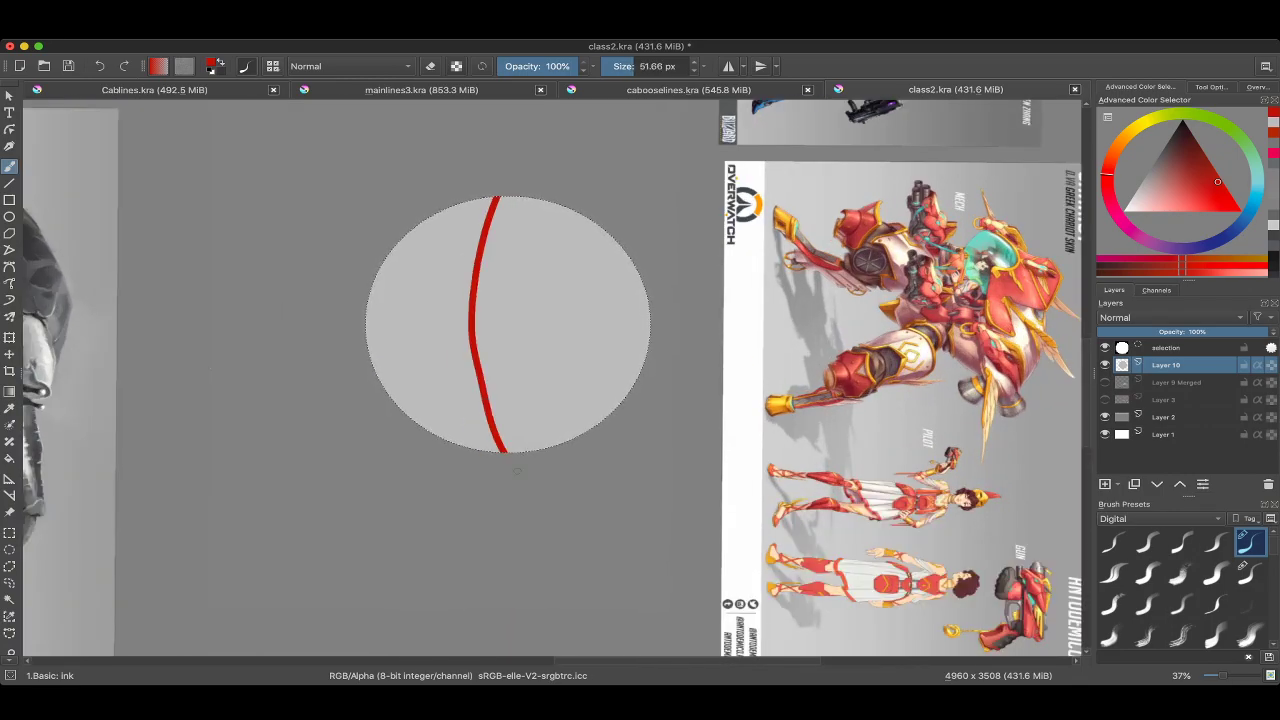
{"action": "scroll", "coordinate": [503, 452], "scroll_direction": "up", "scroll_amount": 1}
{"action": "key", "text": "4"}
{"action": "key", "text": "4"}
{"action": "key", "text": "4"}
{"action": "key", "text": "4"}
{"action": "key", "text": "4"}
{"action": "key", "text": "4"}
{"action": "key", "text": "4"}
{"action": "key", "text": "4"}
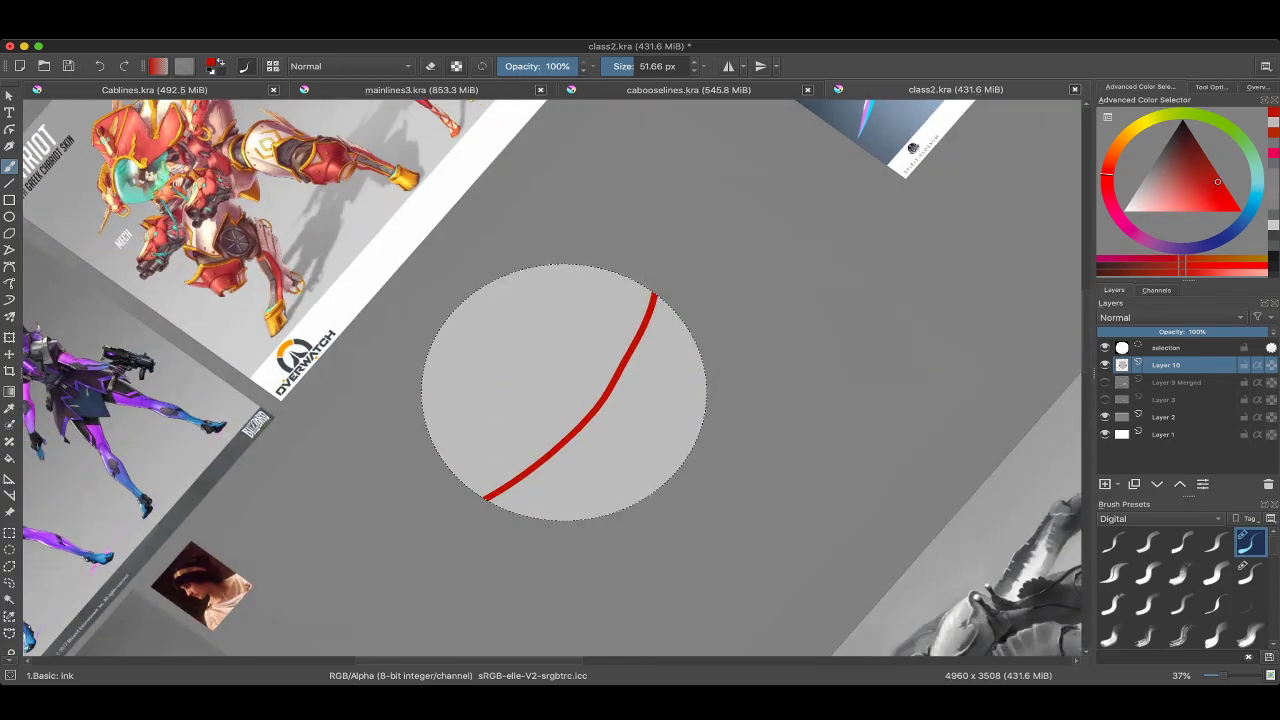
{"action": "scroll", "coordinate": [708, 225], "scroll_direction": "right", "scroll_amount": 2}
{"action": "scroll", "coordinate": [708, 225], "scroll_direction": "up", "scroll_amount": 2}
{"action": "key", "text": "ctrl+z"}
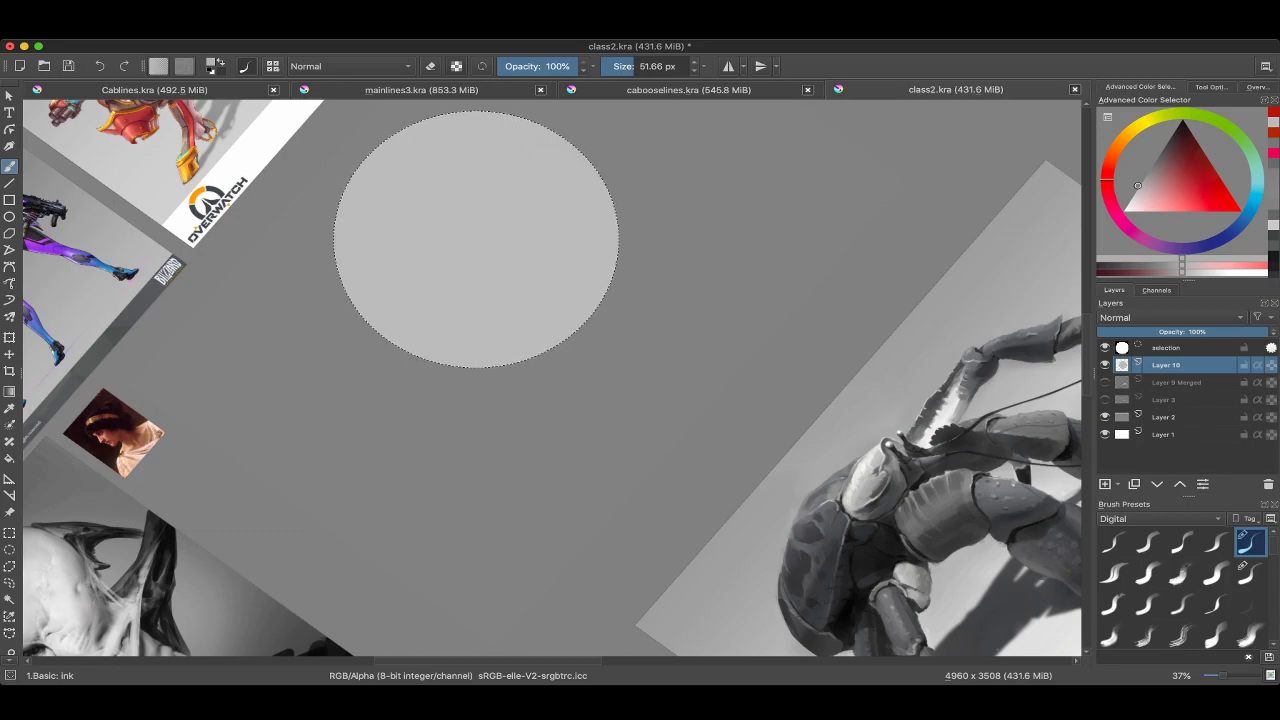
Block in a hard-edged dark grey shadow over one side of the light grey sphere with the Basic ink brush.
{"action": "left_click", "coordinate": [708, 225], "text": "ctrl"}
{"action": "left_click_drag", "start_coordinate": [543, 223], "coordinate": [600, 223]}
{"action": "mouse_move", "coordinate": [595, 168]}
{"action": "left_mouse_down"}
{"action": "mouse_move", "coordinate": [437, 414]}
{"action": "mouse_move", "coordinate": [509, 309]}
{"action": "mouse_move", "coordinate": [620, 255]}
{"action": "mouse_move", "coordinate": [560, 300]}
{"action": "mouse_move", "coordinate": [476, 314]}
{"action": "left_mouse_up"}
{"action": "key", "text": "ctrl+z"}
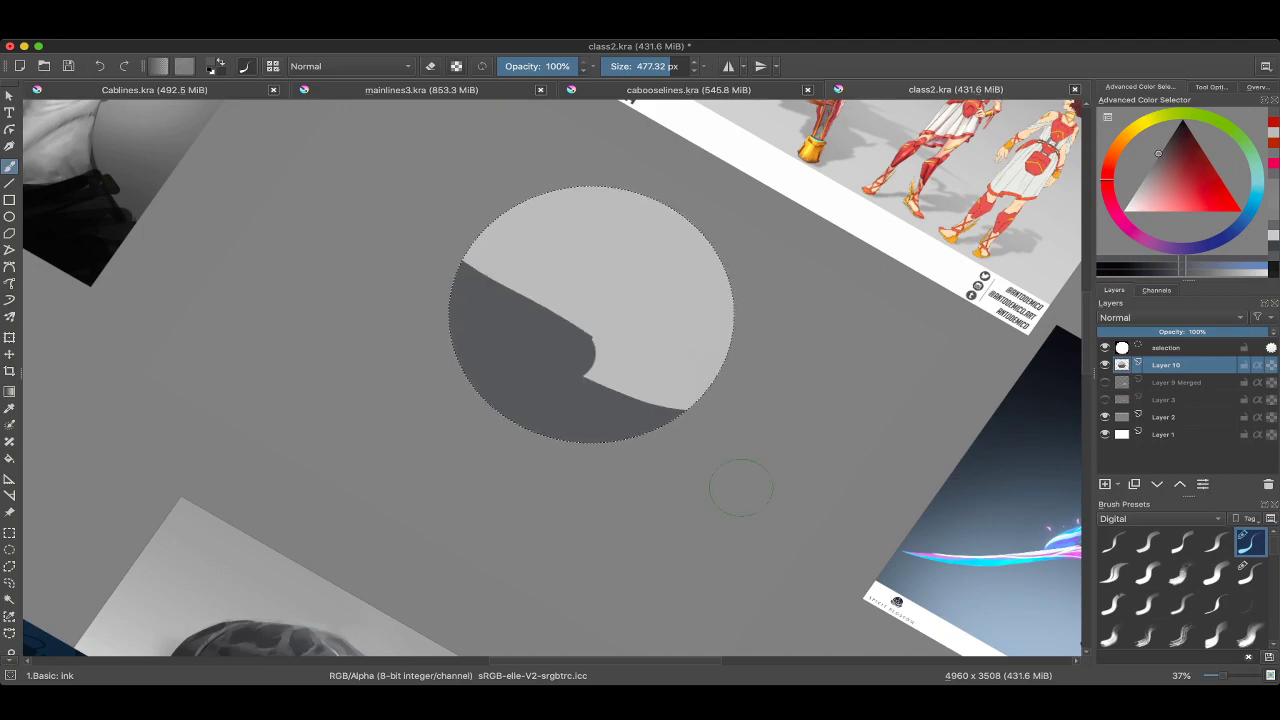
{"action": "mouse_move", "coordinate": [729, 486]}
{"action": "left_mouse_down"}
{"action": "mouse_move", "coordinate": [462, 347]}
{"action": "mouse_move", "coordinate": [520, 330]}
{"action": "mouse_move", "coordinate": [514, 266]}
{"action": "mouse_move", "coordinate": [543, 234]}
{"action": "mouse_move", "coordinate": [474, 408]}
{"action": "left_mouse_up"}
{"action": "key", "text": "ctrl+z"}
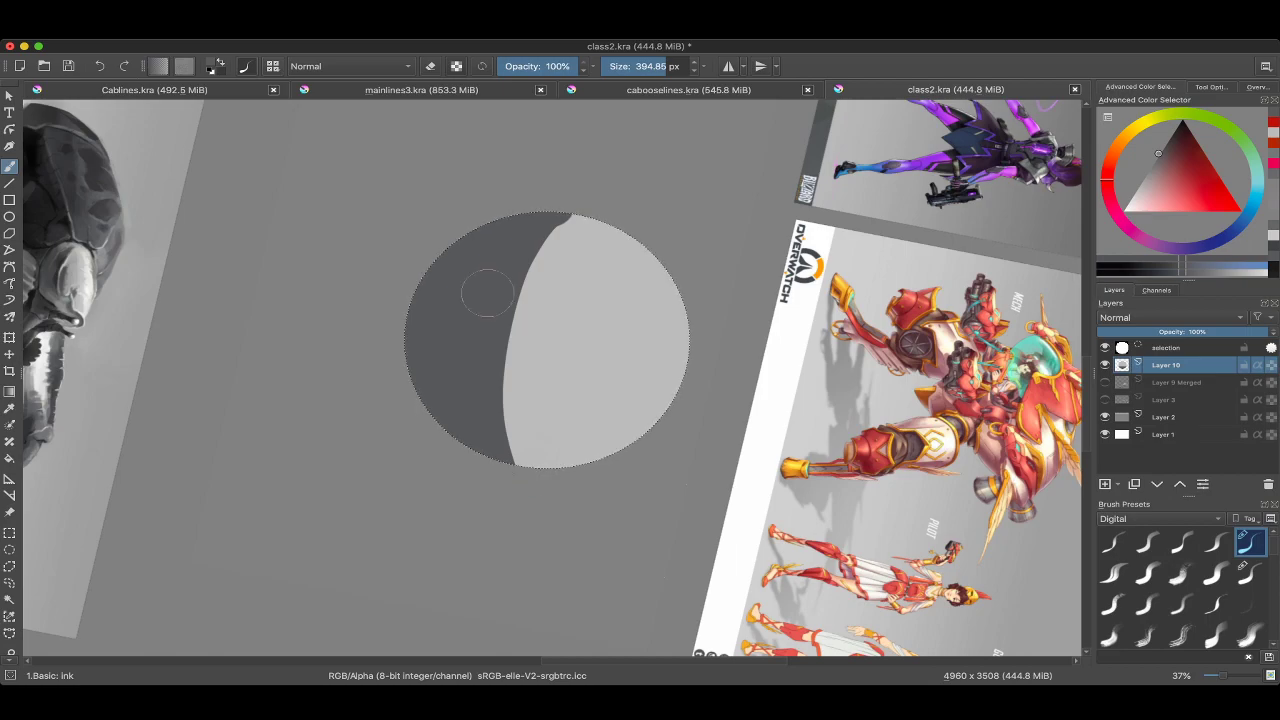
Clean up the shadow's edge into a smooth curve, cutting back with light grey at a brush size of about 395 px.
{"action": "left_click", "coordinate": [552, 277], "text": "ctrl"}
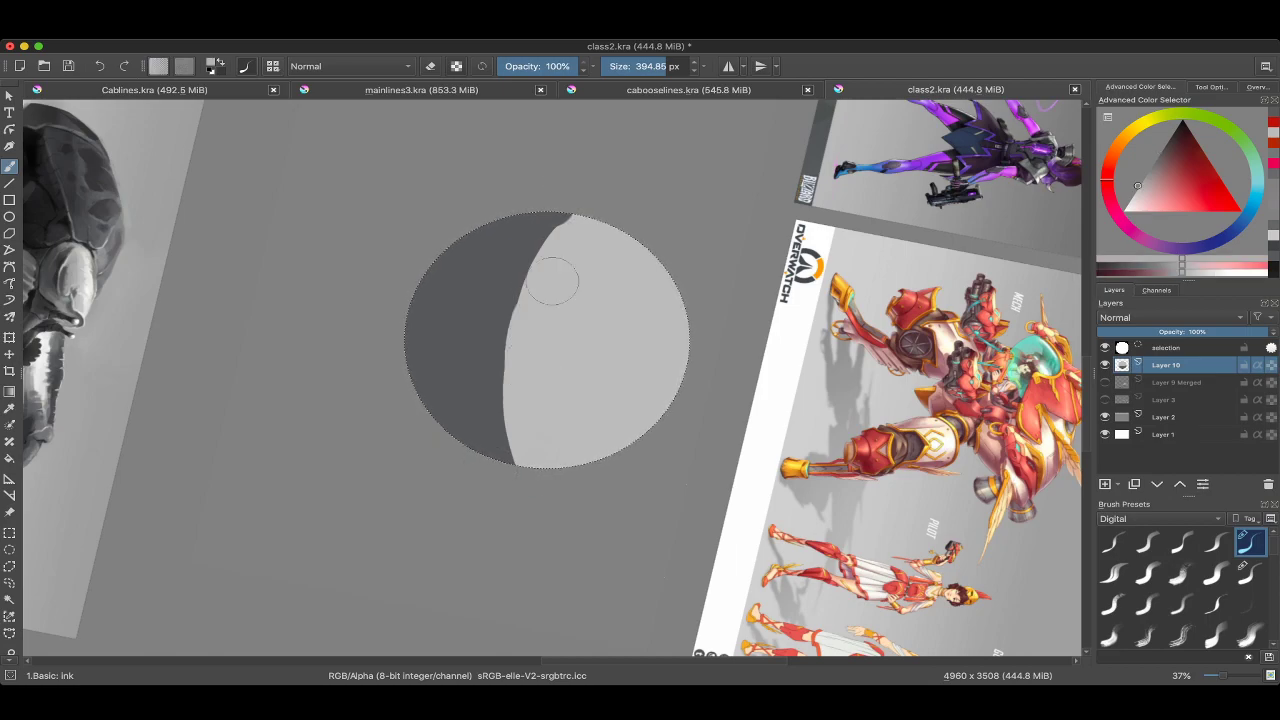
{"action": "left_click_drag", "start_coordinate": [530, 250], "coordinate": [510, 440]}
{"action": "key", "text": "x"}
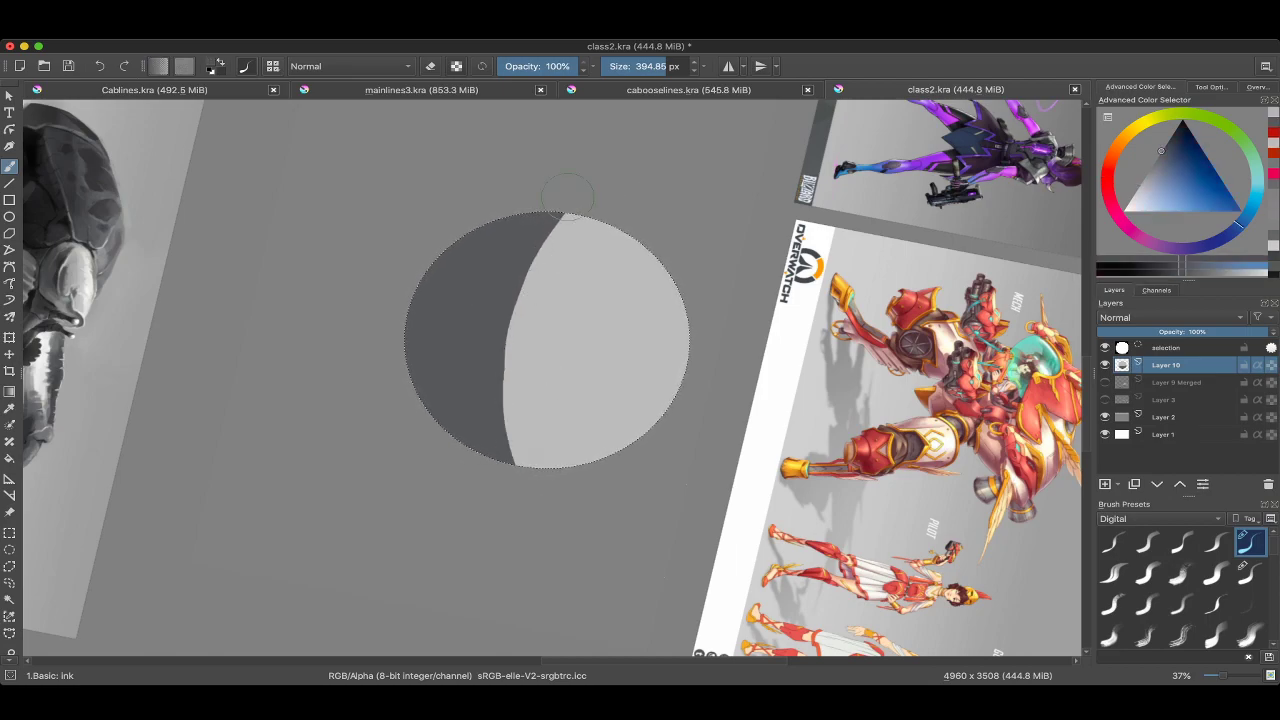
{"action": "mouse_move", "coordinate": [550, 215]}
{"action": "left_mouse_down"}
{"action": "mouse_move", "coordinate": [510, 460]}
{"action": "mouse_move", "coordinate": [480, 405]}
{"action": "mouse_move", "coordinate": [577, 174]}
{"action": "left_mouse_up"}
{"action": "key", "text": "ctrl+z"}
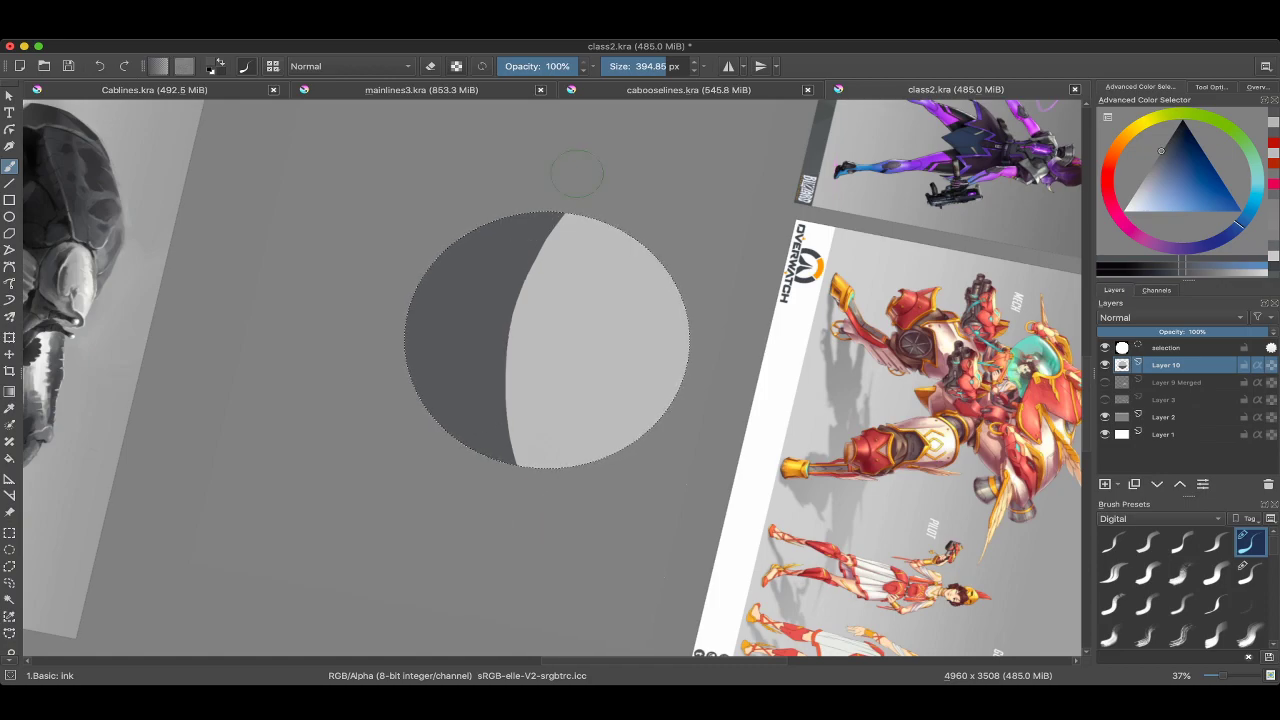
Switch to Airbrush Soft at 1,000 px and soften the transition between the sphere's dark grey shadow and its light side.
{"action": "key", "text": "4"}
{"action": "key", "text": "4"}
{"action": "key", "text": "4"}
{"action": "key", "text": "4"}
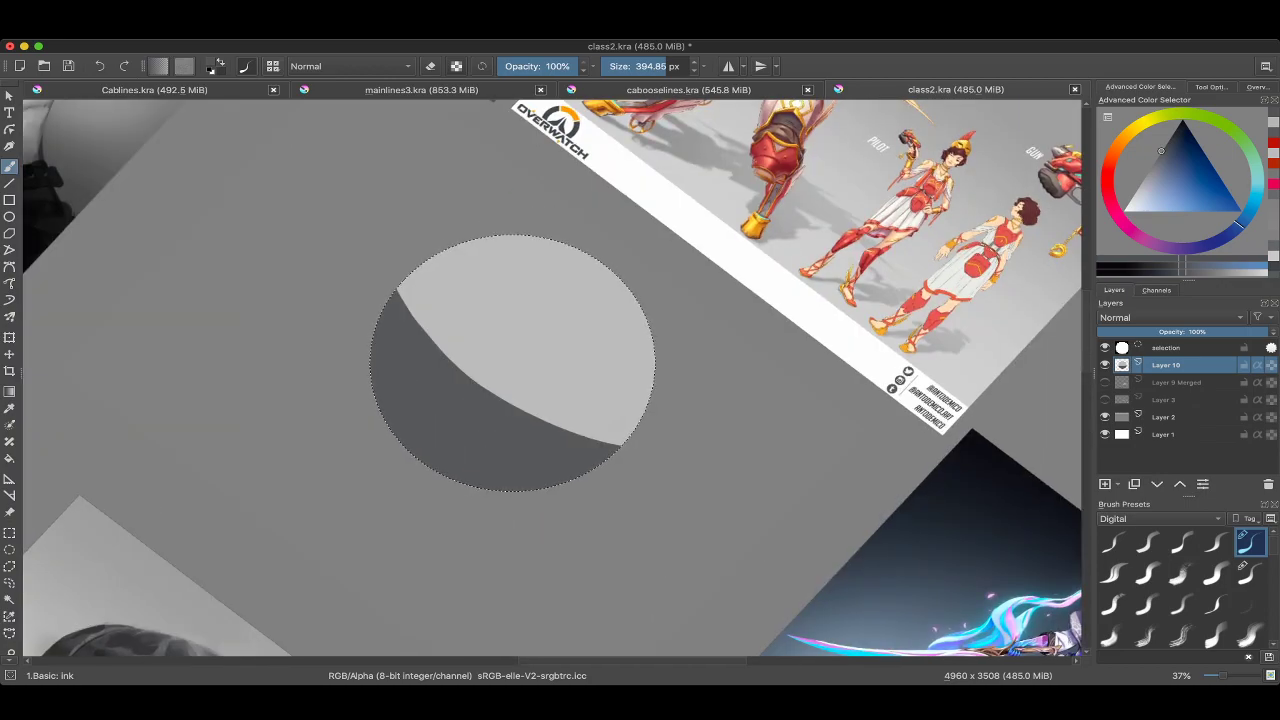
{"action": "key", "text": "4"}
{"action": "key", "text": "4"}
{"action": "key", "text": "4"}
{"action": "key", "text": "4"}
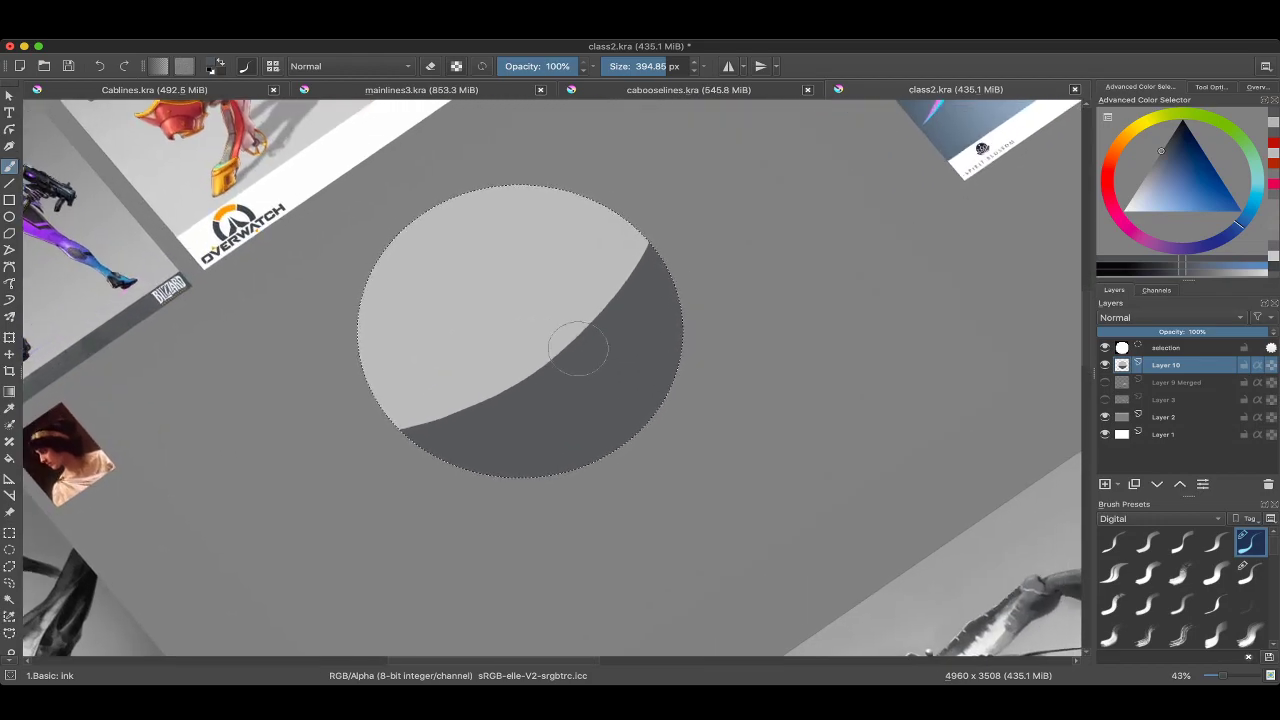
{"action": "right_click", "coordinate": [449, 347]}
{"action": "left_click", "coordinate": [456, 428]}
{"action": "scroll", "coordinate": [471, 357], "scroll_direction": "down", "scroll_amount": 3}
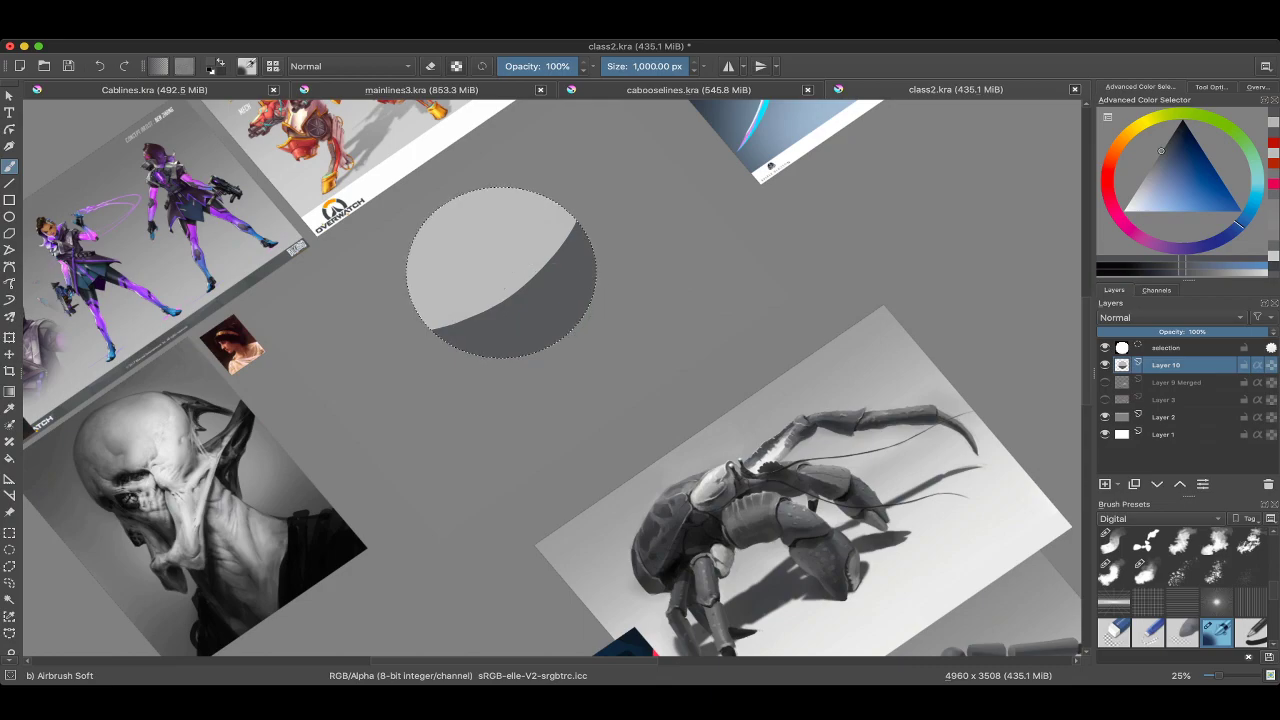
{"action": "scroll", "coordinate": [505, 290], "scroll_direction": "up", "scroll_amount": 1}
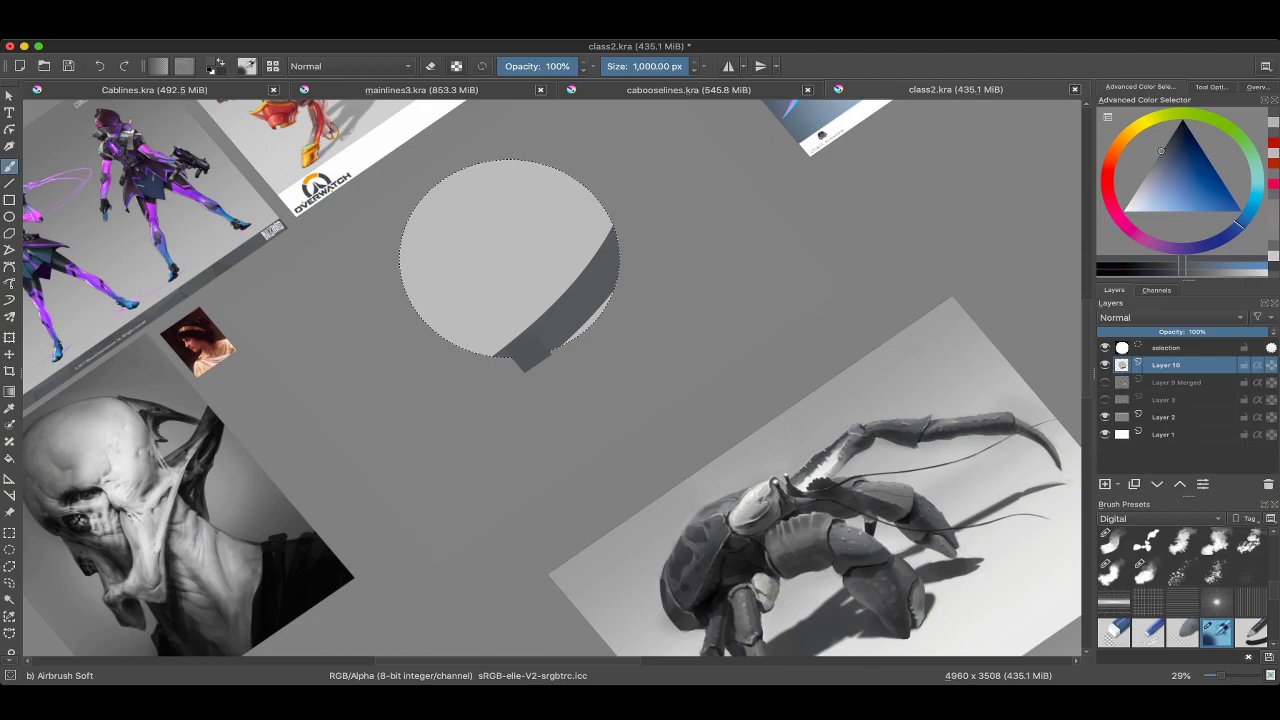
{"action": "key", "text": "ctrl+z"}
{"action": "mouse_move", "coordinate": [457, 334]}
{"action": "left_mouse_down"}
{"action": "mouse_move", "coordinate": [540, 320]}
{"action": "mouse_move", "coordinate": [563, 337]}
{"action": "mouse_move", "coordinate": [610, 240]}
{"action": "mouse_move", "coordinate": [760, 450]}
{"action": "mouse_move", "coordinate": [450, 560]}
{"action": "left_mouse_up"}
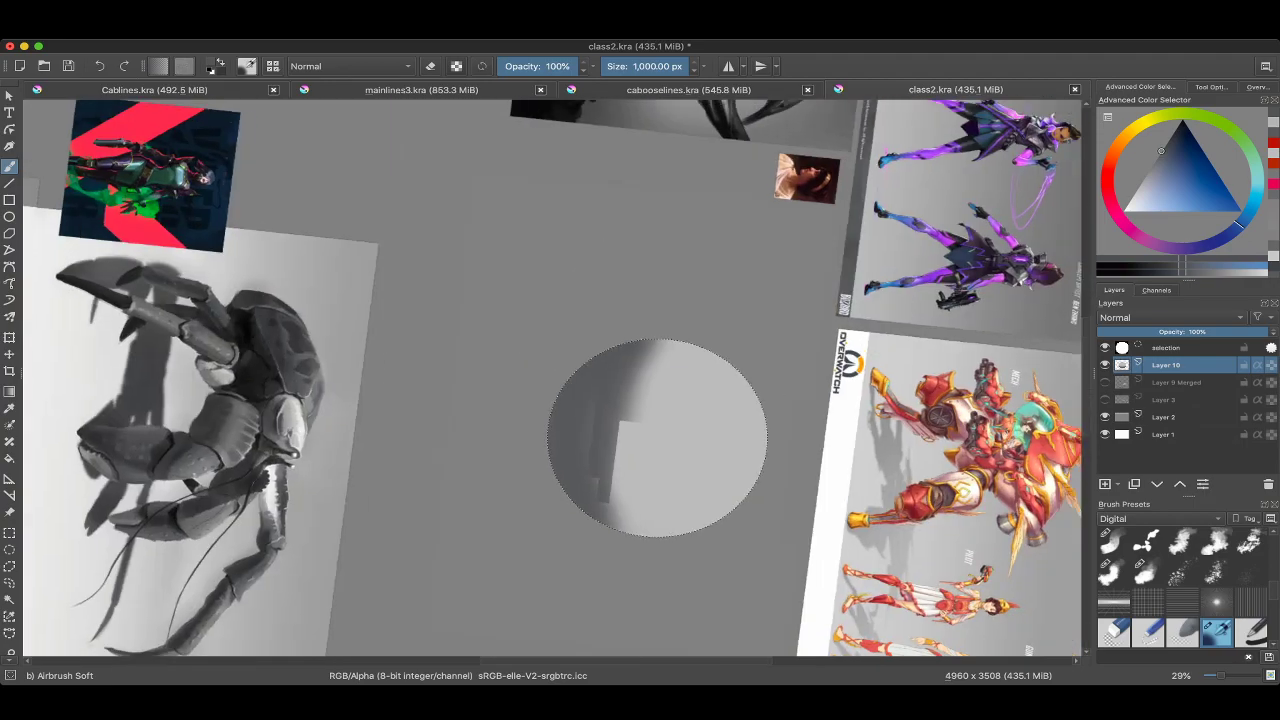
{"action": "mouse_move", "coordinate": [657, 342]}
{"action": "left_mouse_down"}
{"action": "mouse_move", "coordinate": [457, 262]}
{"action": "mouse_move", "coordinate": [429, 162]}
{"action": "mouse_move", "coordinate": [389, 404]}
{"action": "left_mouse_up"}
Reshape the soft shadow boundary into a gentle curve with airbrush strokes, alternating the sphere's light and dark greys.
{"action": "left_click", "coordinate": [371, 394], "text": "ctrl"}
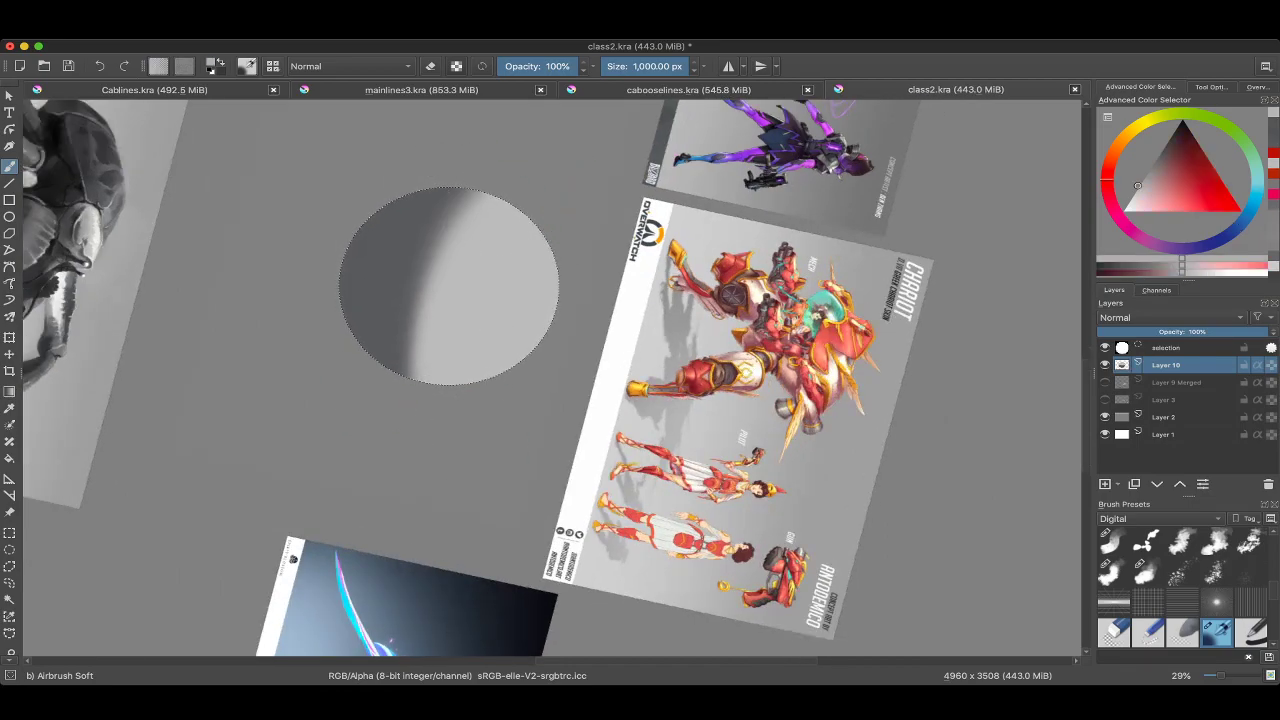
{"action": "left_click", "coordinate": [464, 167], "text": "ctrl"}
{"action": "left_click_drag", "start_coordinate": [464, 167], "coordinate": [370, 486]}
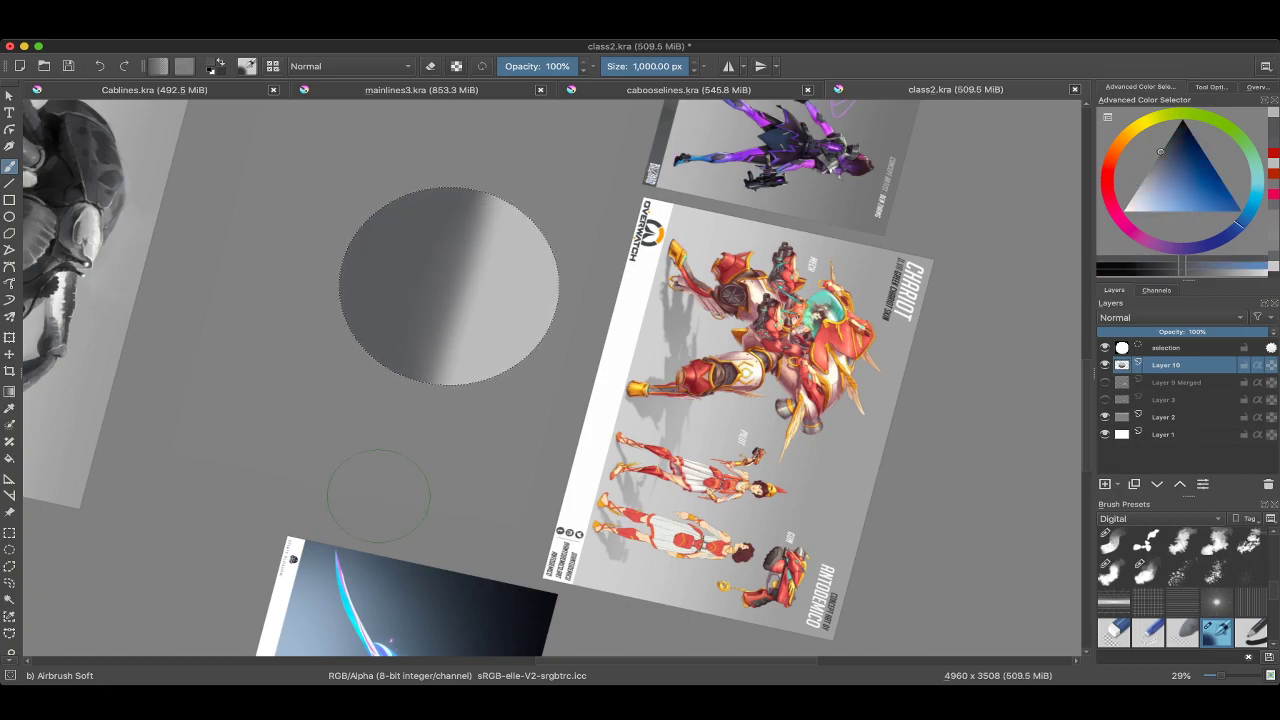
{"action": "scroll", "coordinate": [445, 390], "scroll_direction": "up", "scroll_amount": 3}
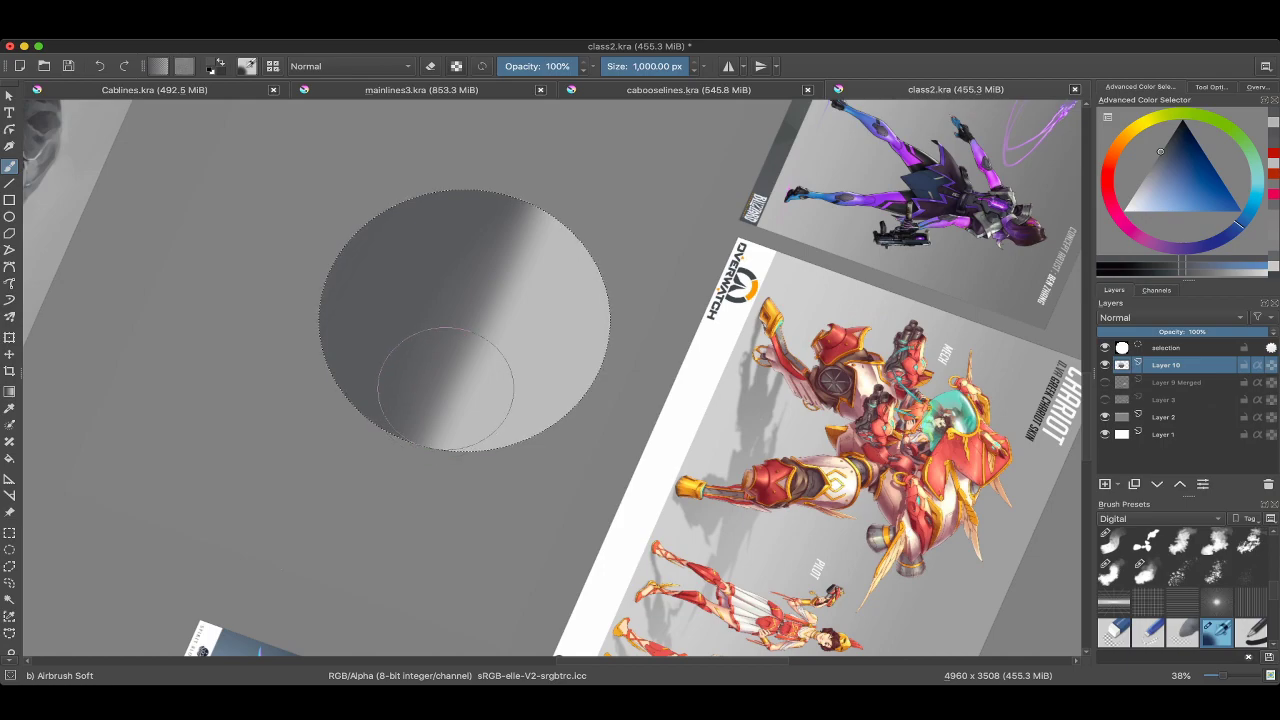
{"action": "left_click_drag", "start_coordinate": [445, 390], "coordinate": [500, 330]}
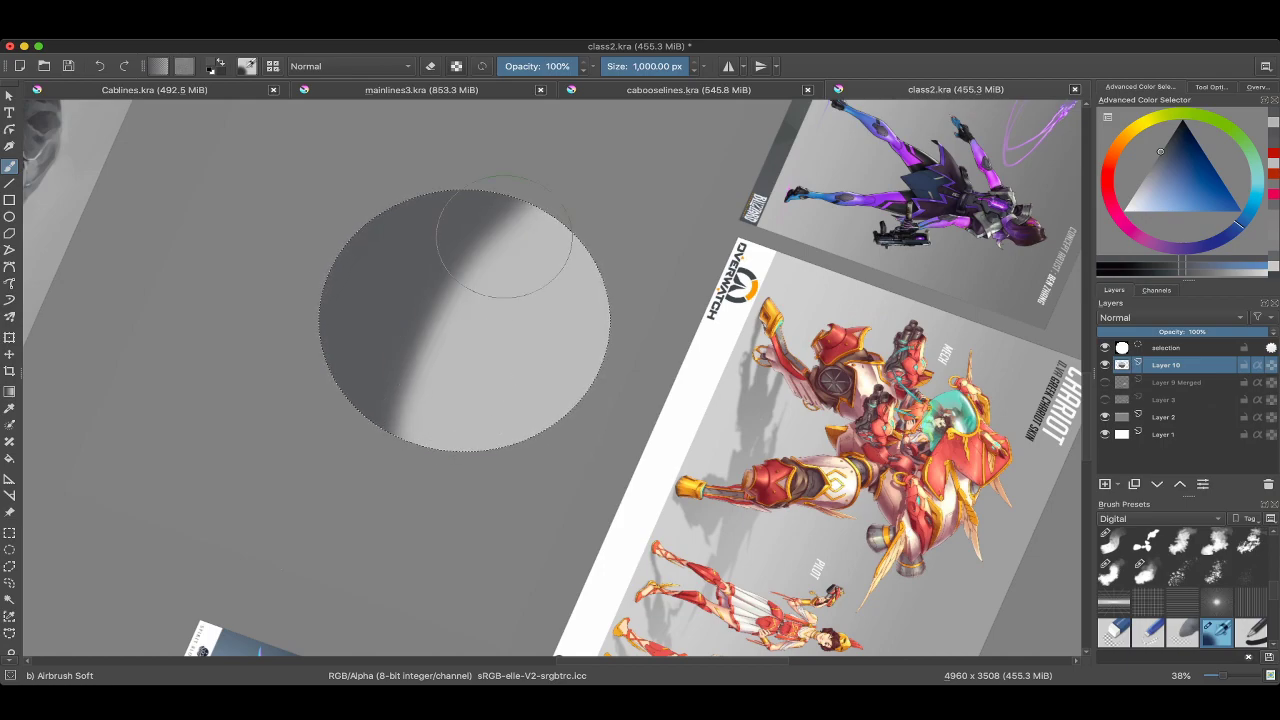
{"action": "scroll", "coordinate": [514, 271], "scroll_direction": "down", "scroll_amount": 3}
{"action": "scroll", "coordinate": [950, 360], "scroll_direction": "up", "scroll_amount": 4}
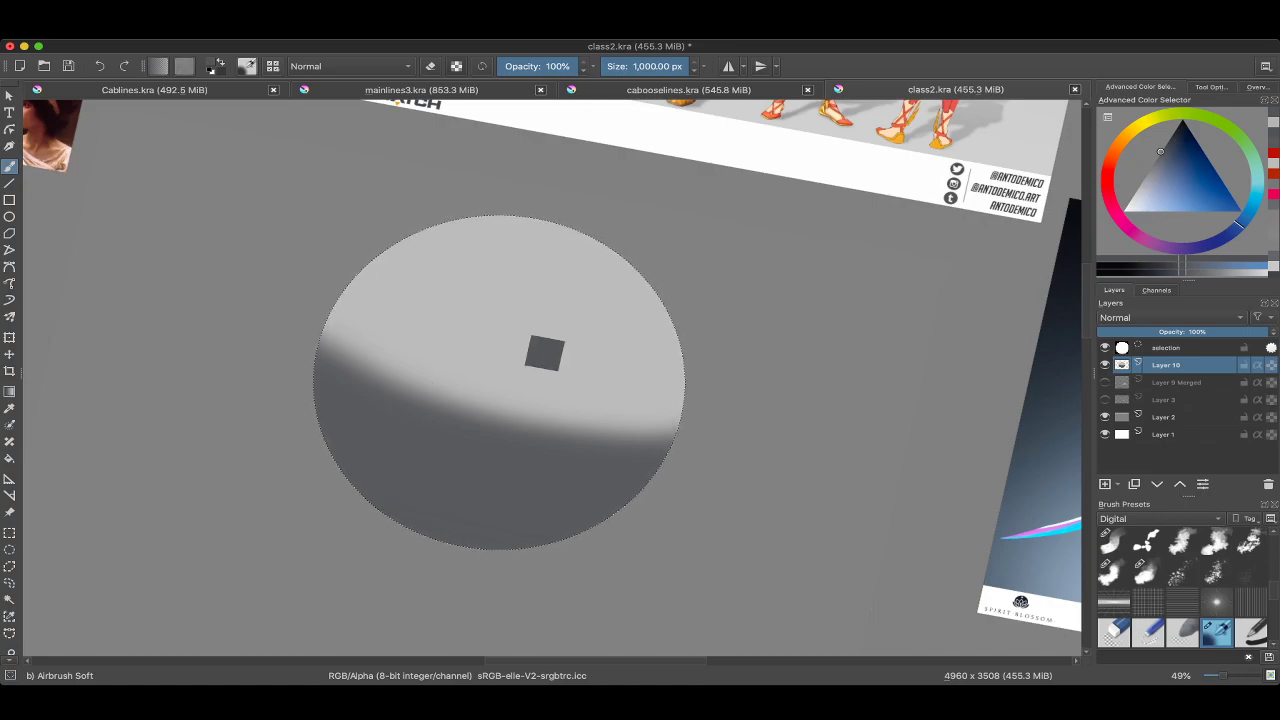
Review the numbered stage list and finished sphere by temporarily showing Layer 9 Merged in place of Layer 10.
{"action": "left_click", "coordinate": [534, 386], "text": "ctrl"}
{"action": "key", "text": "5"}
{"action": "scroll", "coordinate": [1030, 320], "scroll_direction": "down", "scroll_amount": 2}
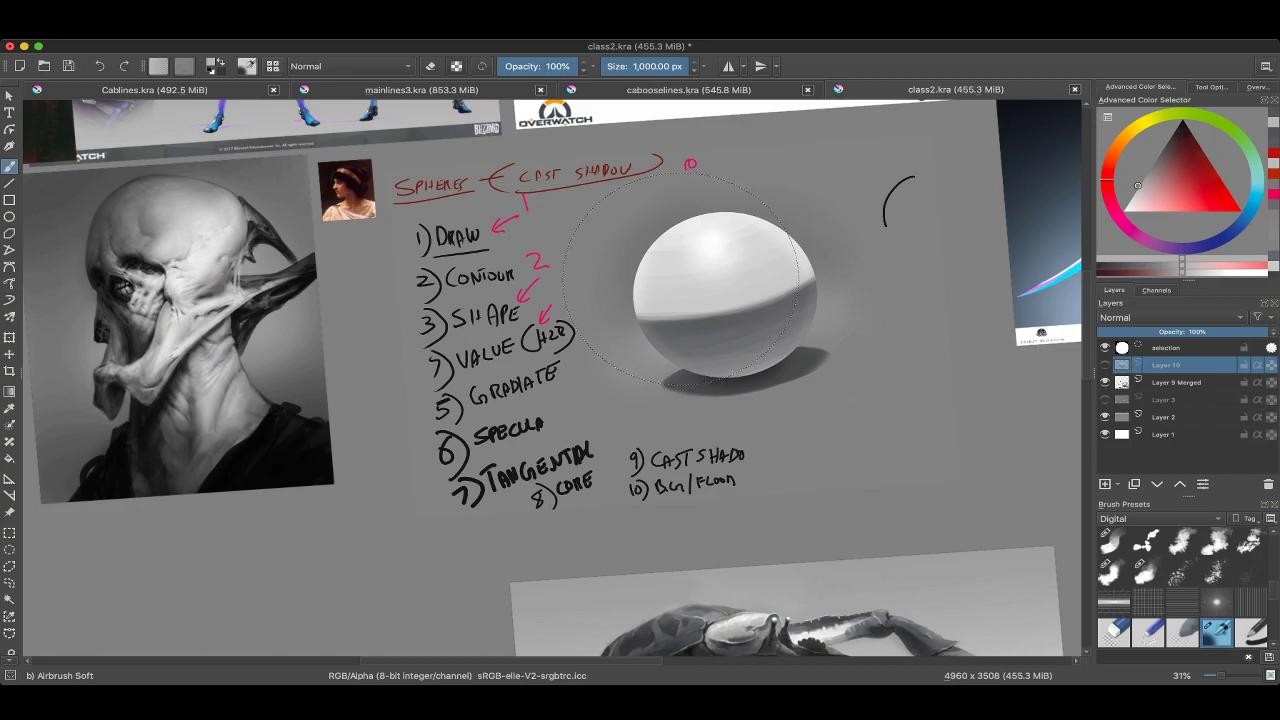
{"action": "key", "text": "ctrl+z"}
{"action": "key", "text": "ctrl+z"}
{"action": "key", "text": "ctrl+z"}
{"action": "key", "text": "ctrl+z"}
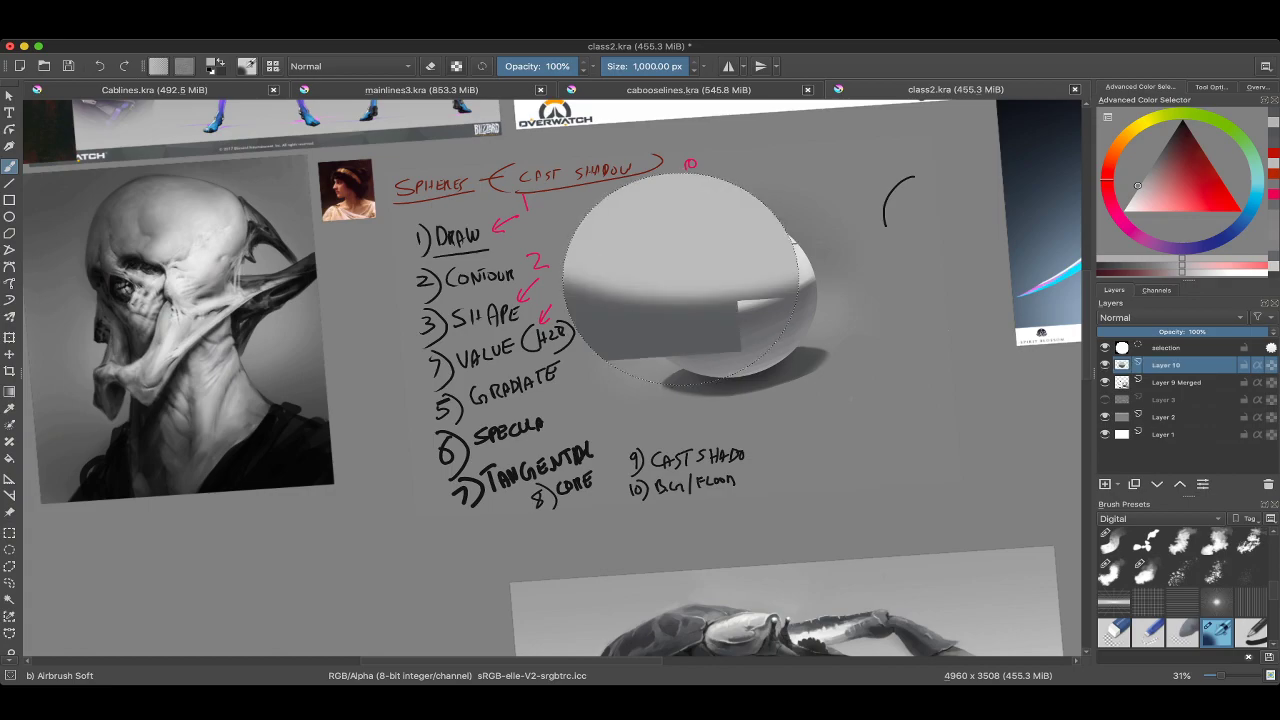
{"action": "scroll", "coordinate": [771, 286], "scroll_direction": "down", "scroll_amount": 2}
{"action": "key", "text": "6"}
{"action": "key", "text": "6"}
{"action": "key", "text": "6"}
{"action": "key", "text": "6"}
{"action": "key", "text": "6"}
{"action": "key", "text": "6"}
{"action": "key", "text": "plus"}
{"action": "key", "text": "plus"}
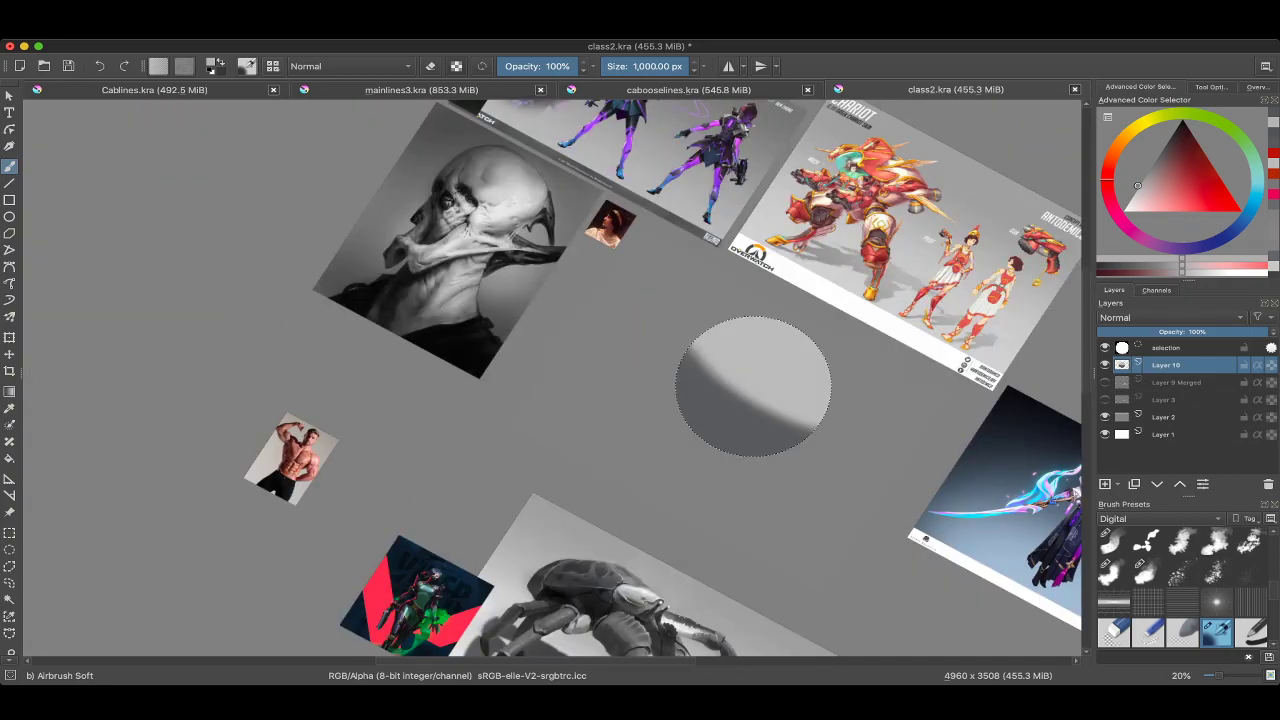
Airbrush a progressively lighter grey across the lit side of the selected sphere, building a soft highlight.
{"action": "key", "text": "l"}
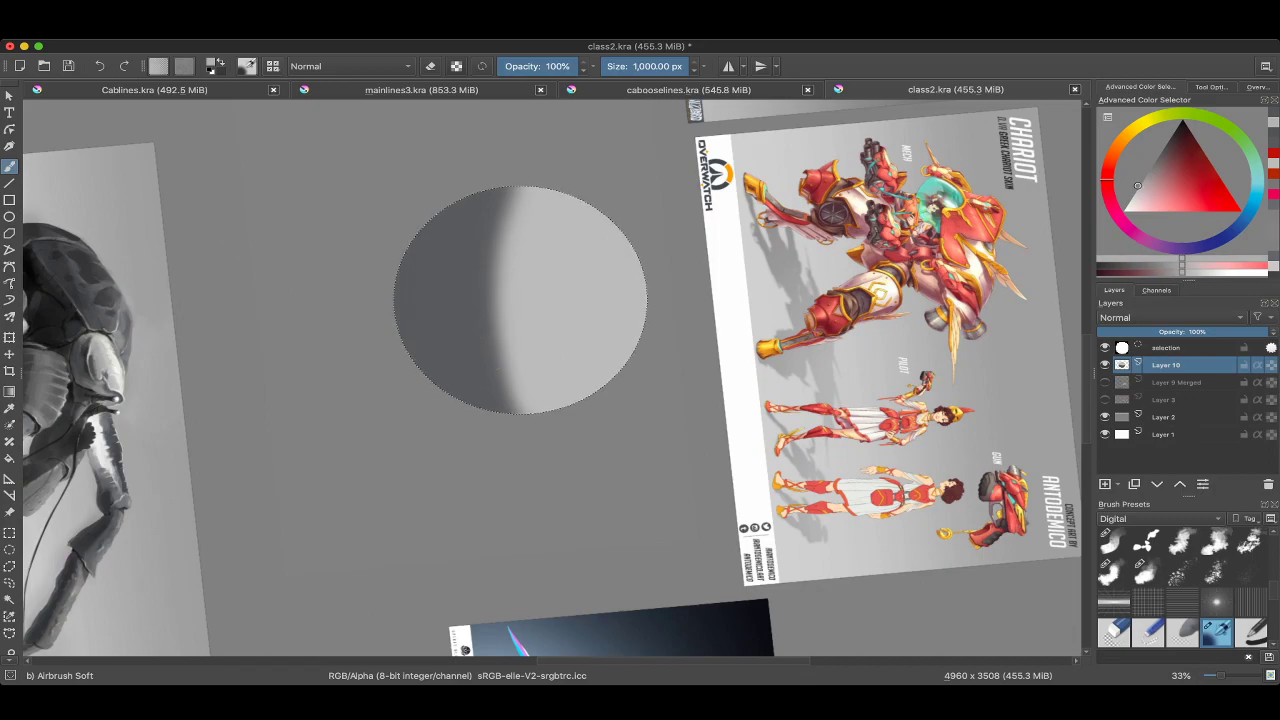
{"action": "key", "text": "l"}
{"action": "key", "text": "l"}
{"action": "key", "text": "l"}
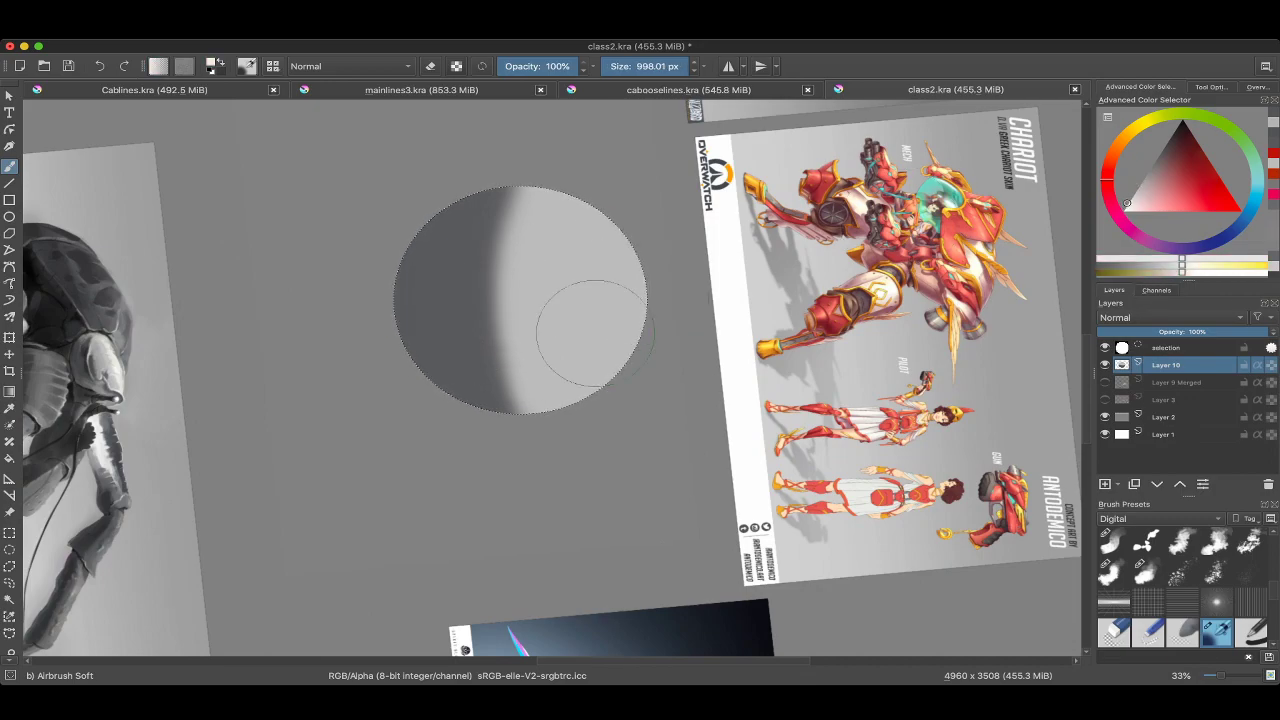
{"action": "mouse_move", "coordinate": [586, 277]}
{"action": "left_mouse_down"}
{"action": "mouse_move", "coordinate": [586, 386]}
{"action": "mouse_move", "coordinate": [617, 203]}
{"action": "left_mouse_up"}
{"action": "key", "text": "ctrl+z"}
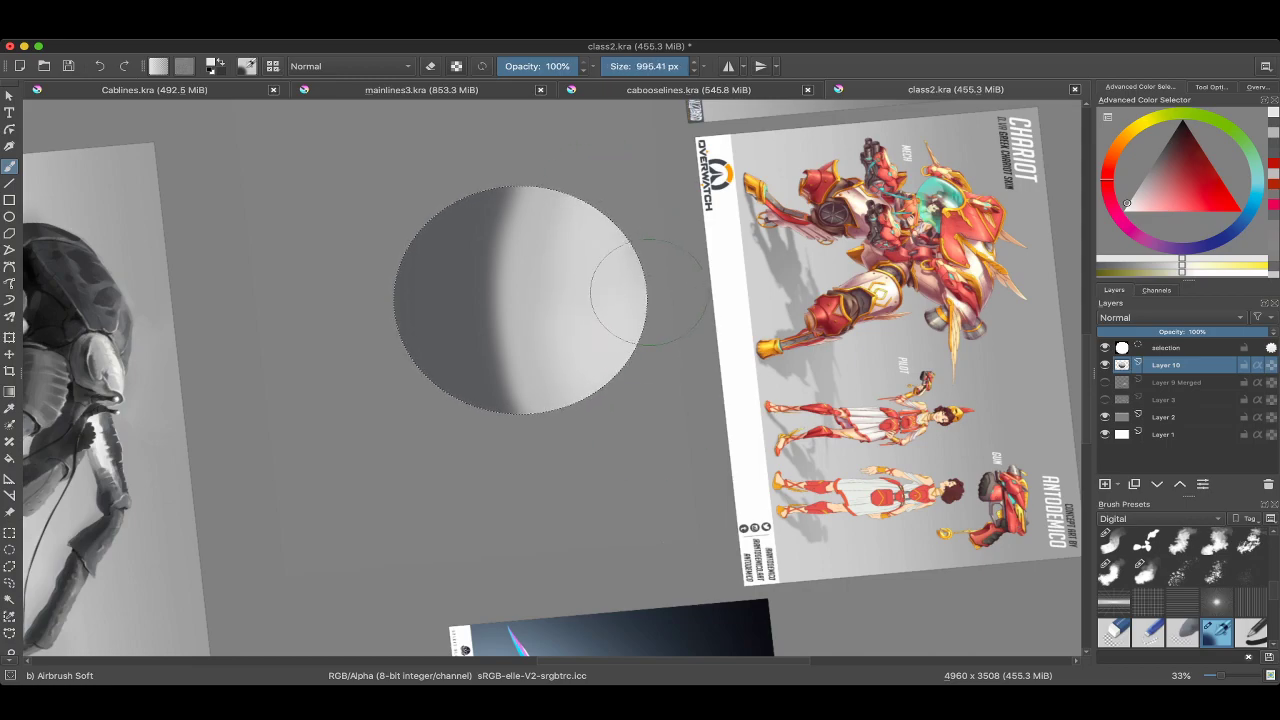
{"action": "mouse_move", "coordinate": [586, 300]}
{"action": "left_mouse_down"}
{"action": "mouse_move", "coordinate": [617, 287]}
{"action": "mouse_move", "coordinate": [409, 363]}
{"action": "mouse_move", "coordinate": [409, 380]}
{"action": "left_mouse_up"}
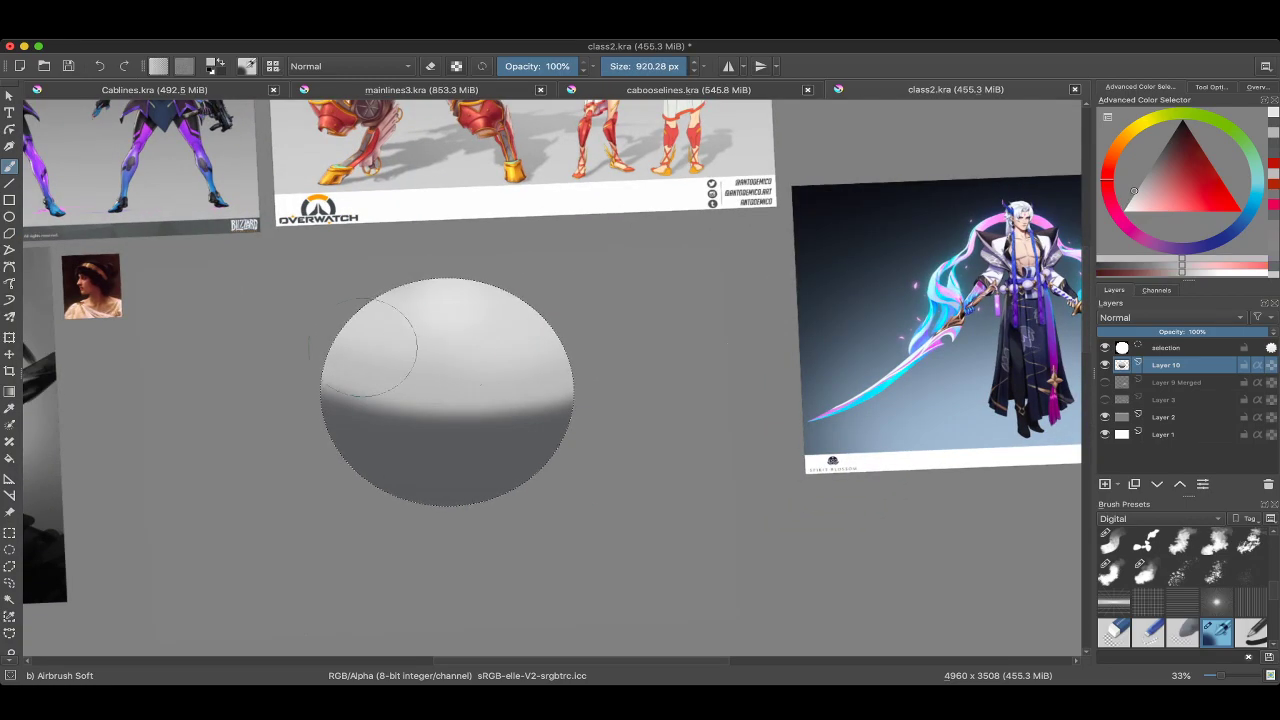
{"action": "left_click_drag", "start_coordinate": [618, 335], "coordinate": [508, 271]}
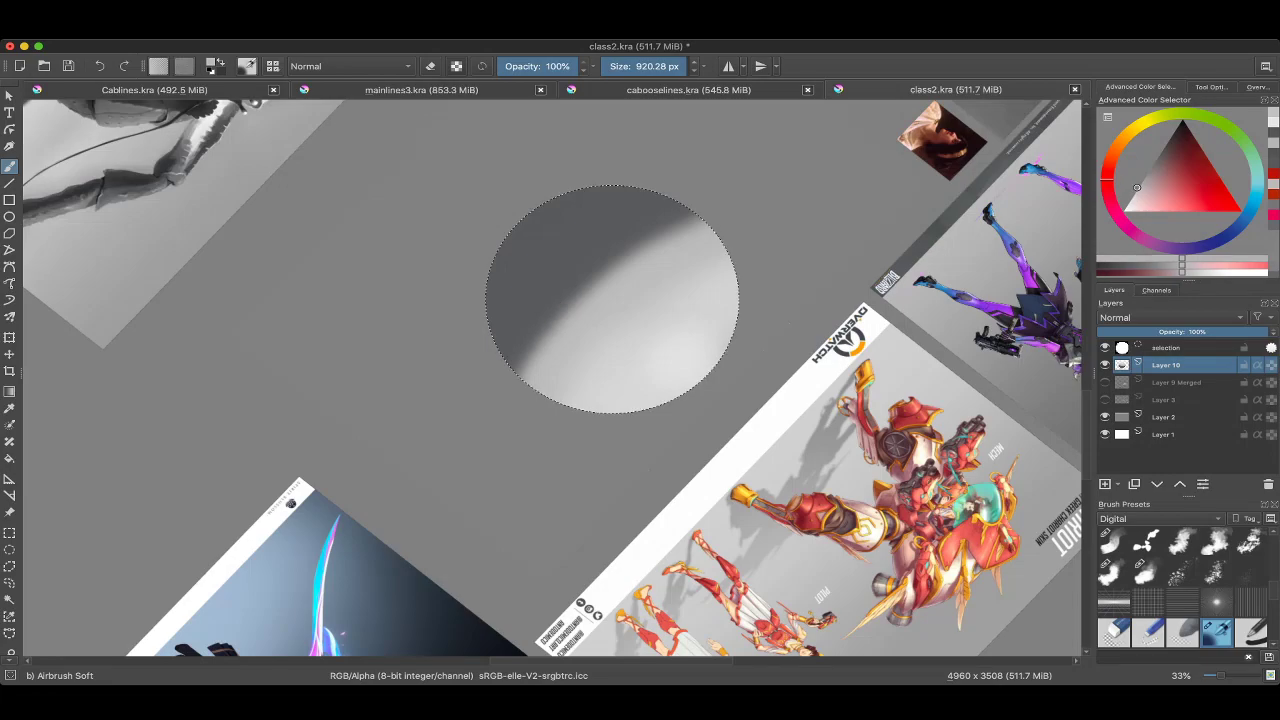
Airbrush soft reflected light along the sphere's shadowed edge using greys sampled from the background and the shadow.
{"action": "left_click_drag", "start_coordinate": [620, 160], "coordinate": [640, 160]}
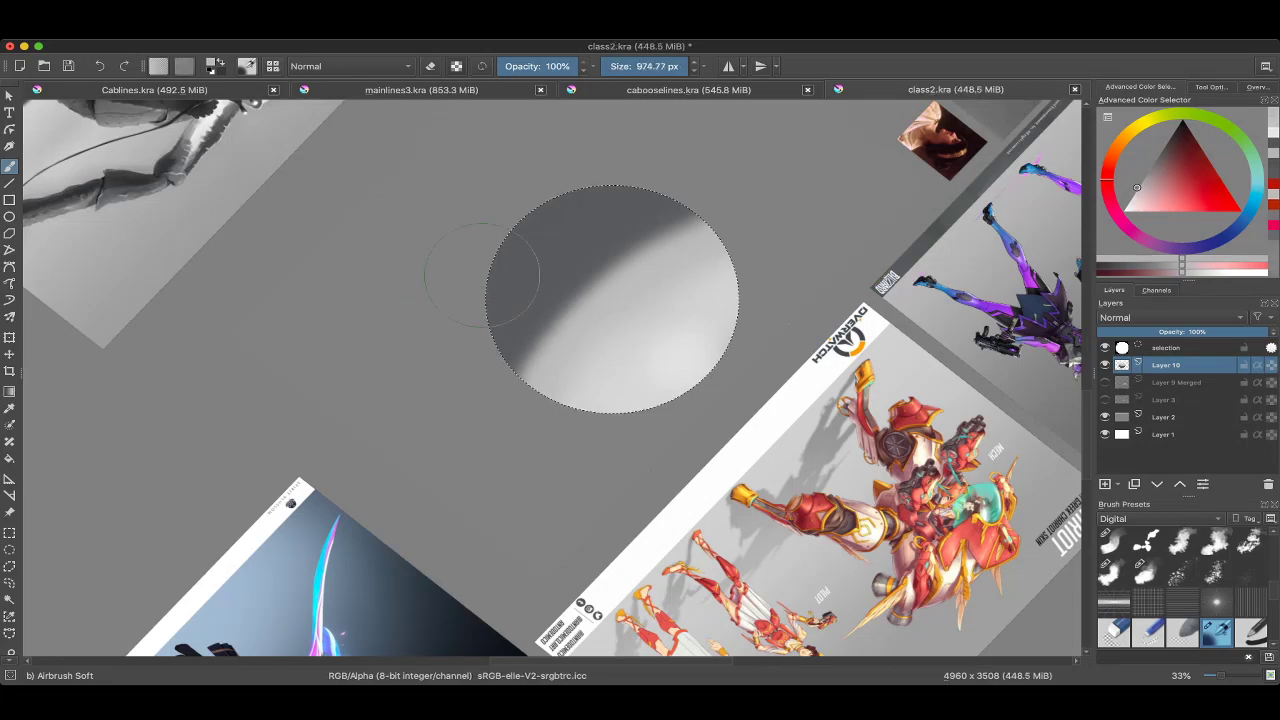
{"action": "left_click", "coordinate": [455, 318], "text": "ctrl"}
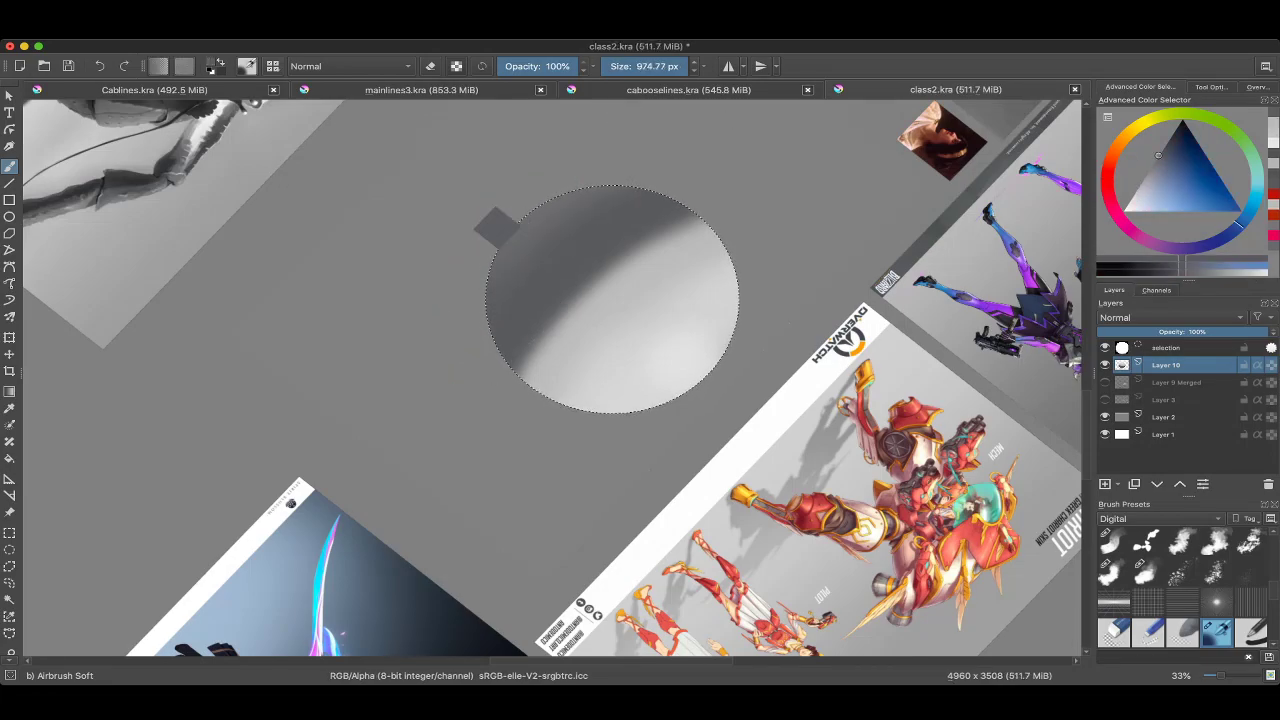
{"action": "left_click", "coordinate": [515, 243], "text": "ctrl"}
{"action": "left_click_drag", "start_coordinate": [470, 284], "coordinate": [452, 328]}
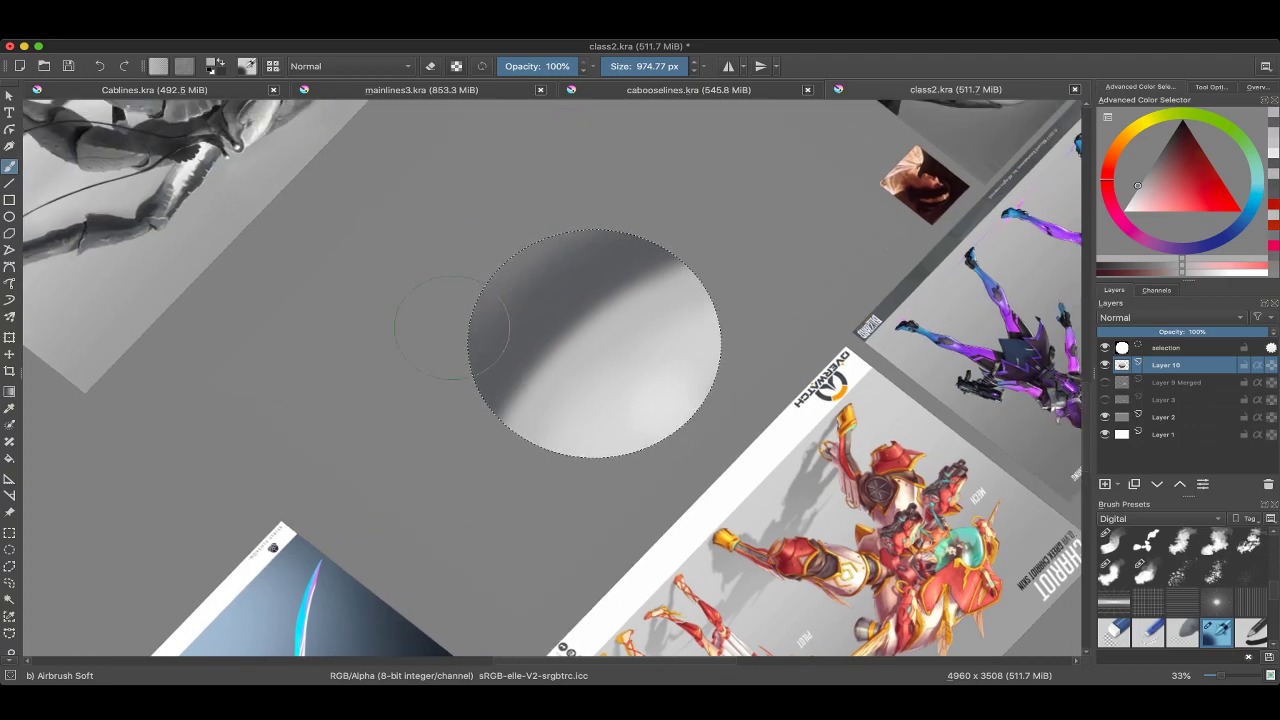
{"action": "left_click_drag", "start_coordinate": [375, 357], "coordinate": [460, 300]}
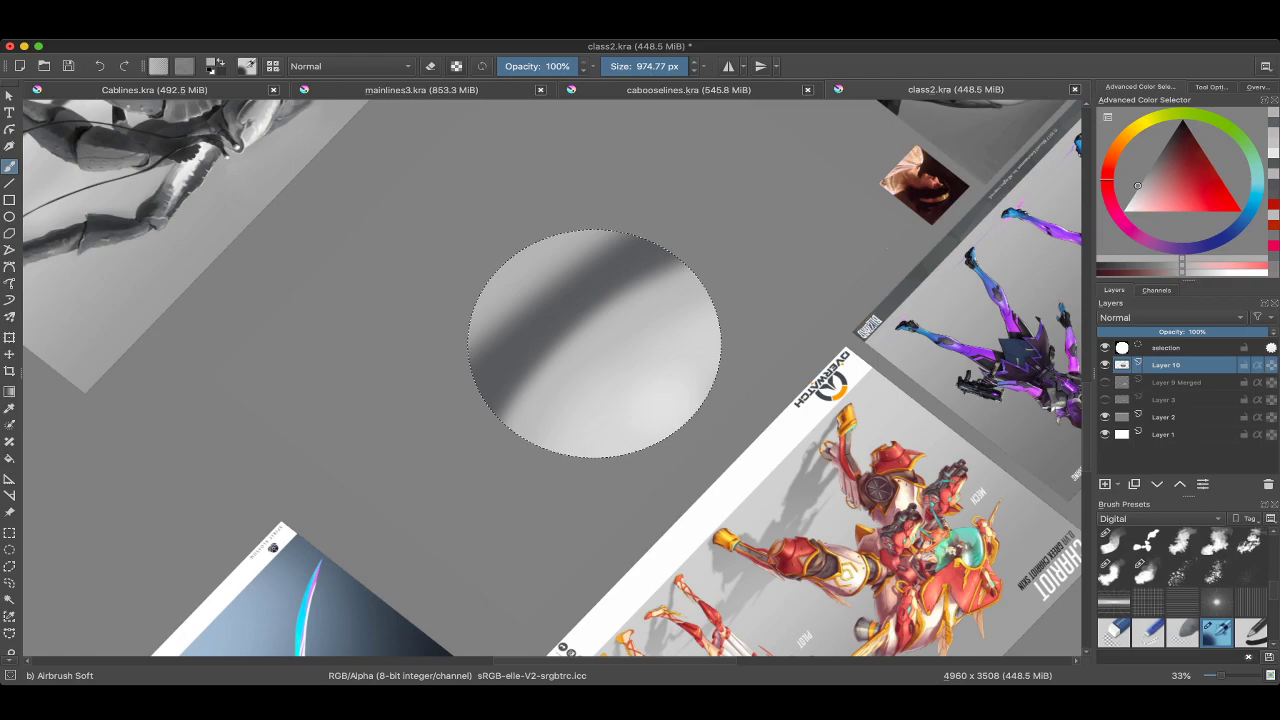
{"action": "scroll", "coordinate": [508, 290], "scroll_direction": "up", "scroll_amount": 2}
{"action": "left_click_drag", "start_coordinate": [563, 293], "coordinate": [470, 288]}
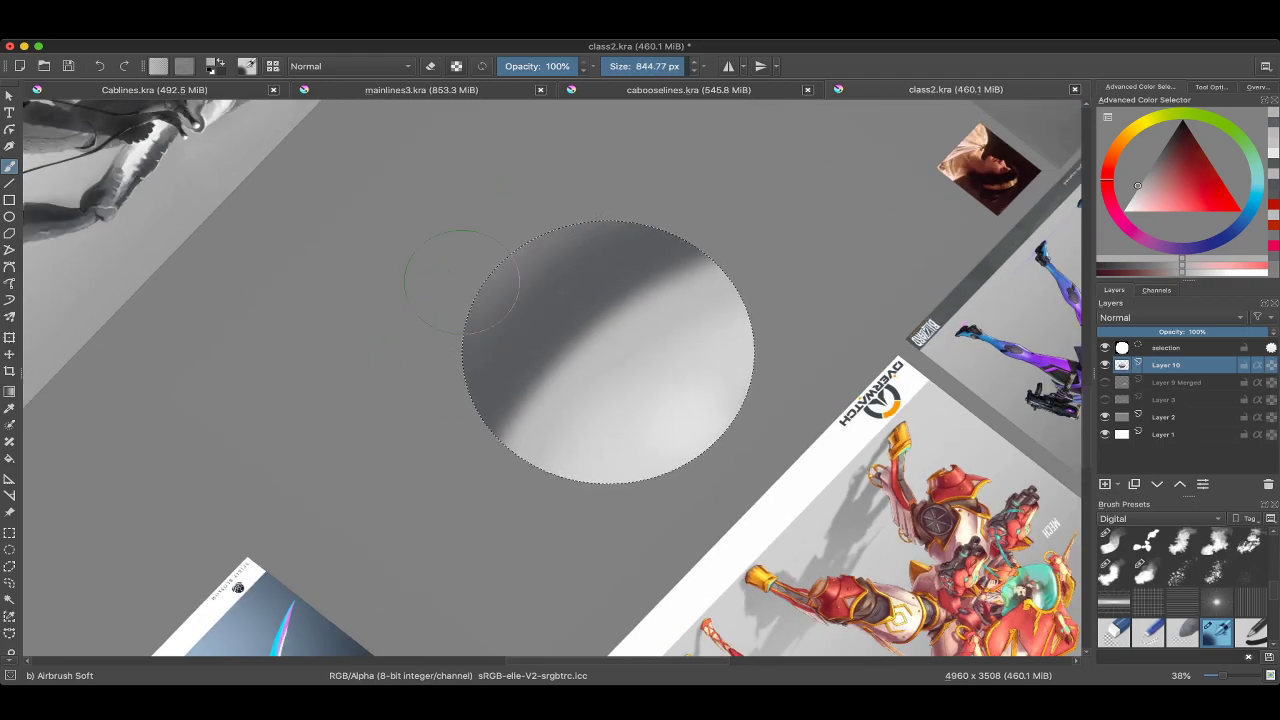
Blend the reflected light back into the core shadow with the sampled shadow grey, using an airbrush of about 577 px.
{"action": "key", "text": "5"}
{"action": "left_click", "coordinate": [418, 360], "text": "ctrl"}
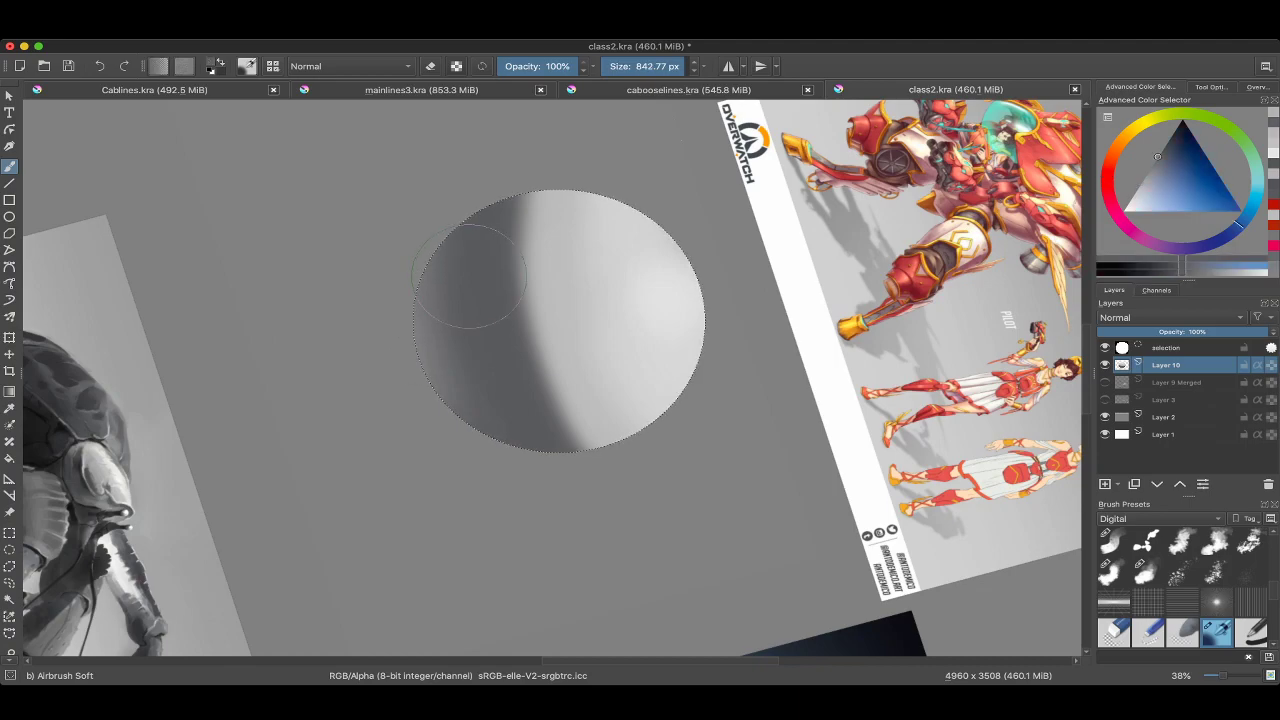
{"action": "left_click_drag", "start_coordinate": [468, 276], "coordinate": [450, 272]}
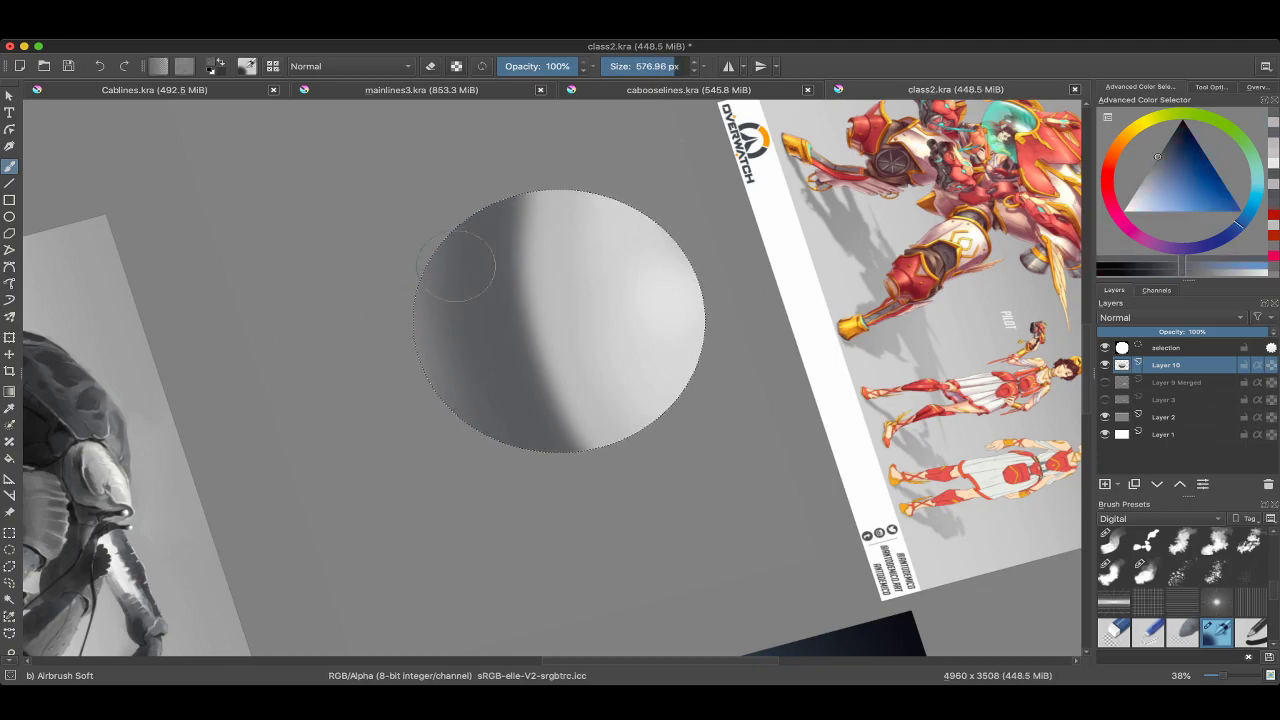
{"action": "scroll", "coordinate": [571, 428], "scroll_direction": "down", "scroll_amount": 3}
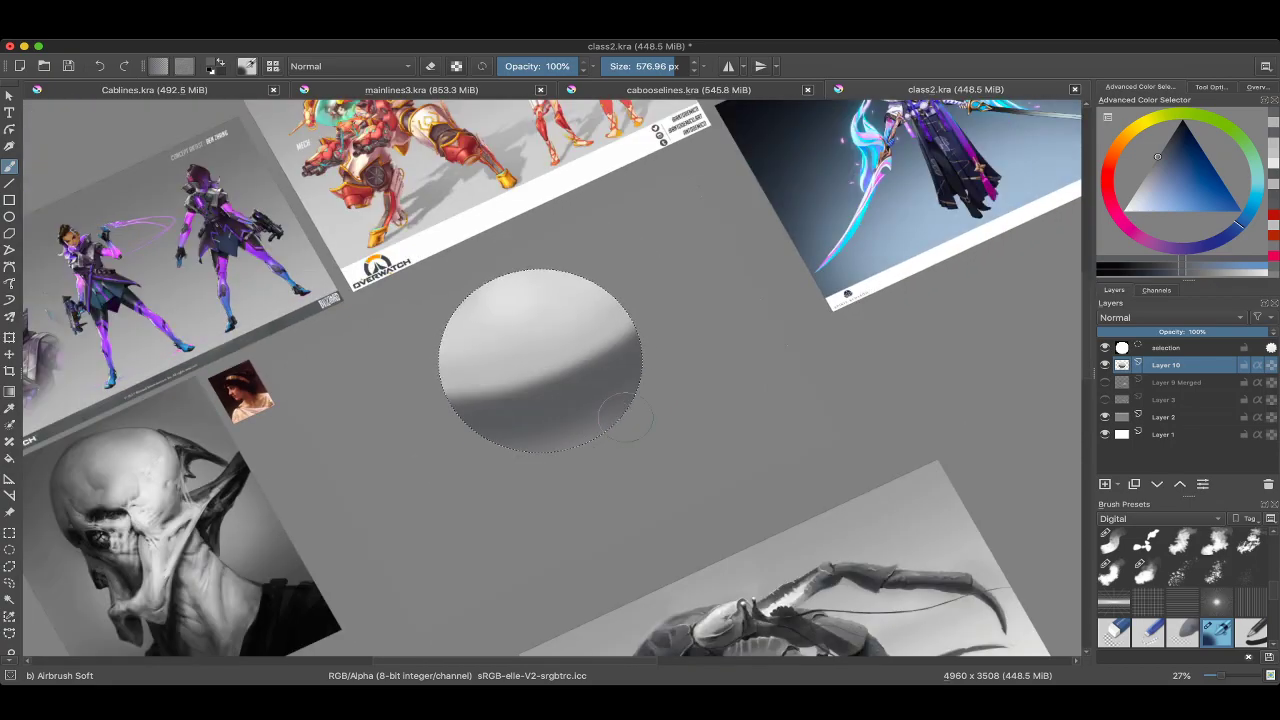
{"action": "scroll", "coordinate": [625, 418], "scroll_direction": "up", "scroll_amount": 2}
{"action": "key", "text": "ctrl+shift+a"}
{"action": "scroll", "coordinate": [600, 360], "scroll_direction": "down", "scroll_amount": 3}
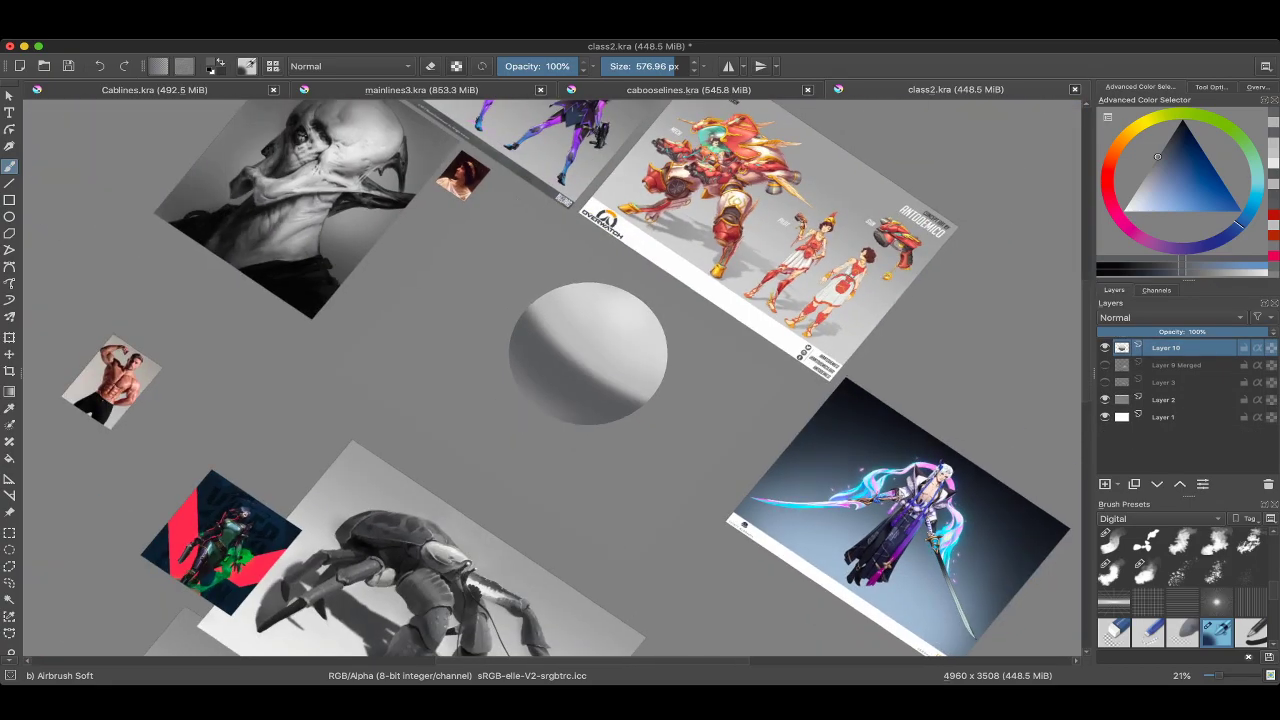
{"action": "scroll", "coordinate": [555, 378], "scroll_direction": "up", "scroll_amount": 3}
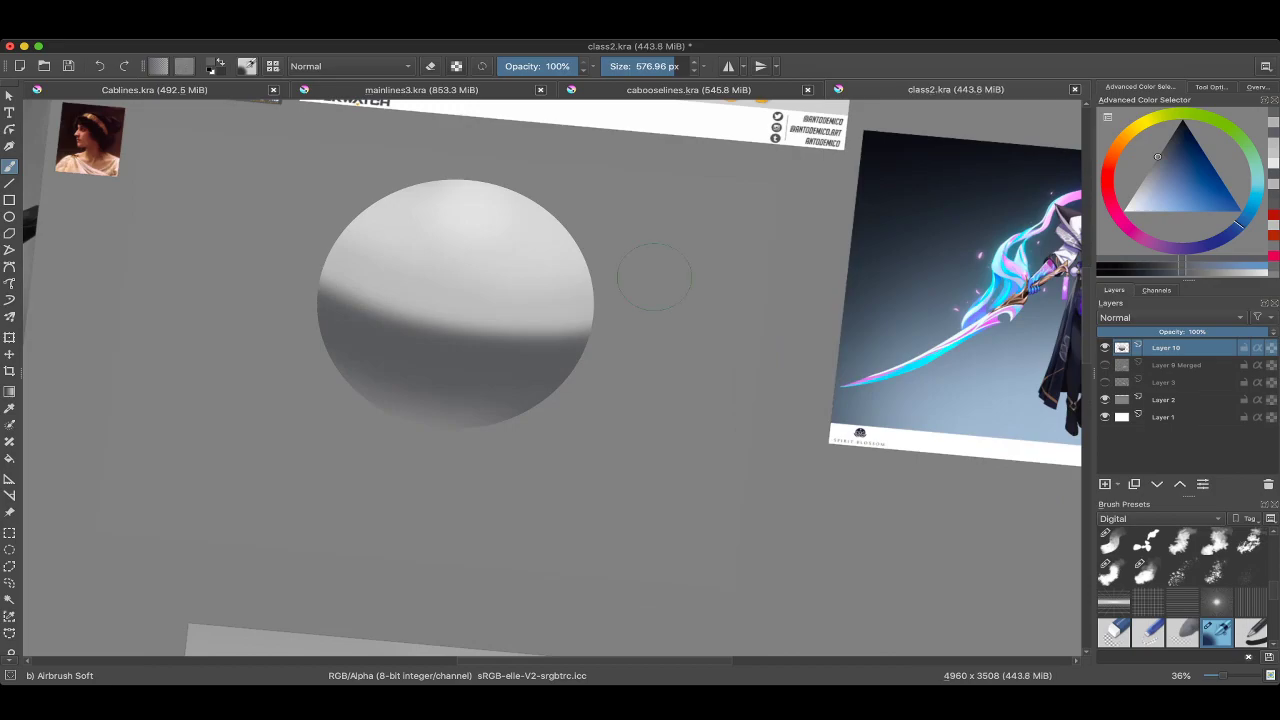
{"action": "scroll", "coordinate": [654, 276], "scroll_direction": "down", "scroll_amount": 2}
{"action": "key", "text": "ctrl+z"}
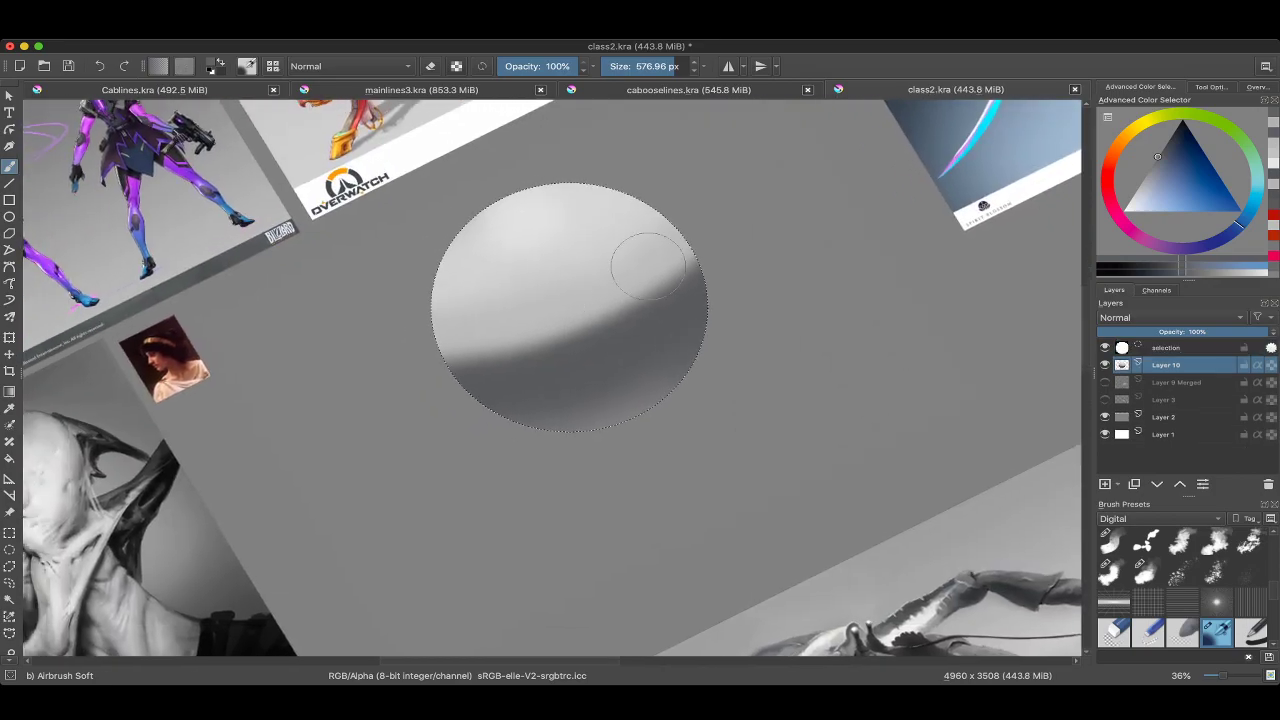
Clear the sphere selection, add a layer beneath Layer 10, and outline a thin elliptical cast shadow under the sphere with a freehand selection.
{"action": "key", "text": "ctrl+shift+a"}
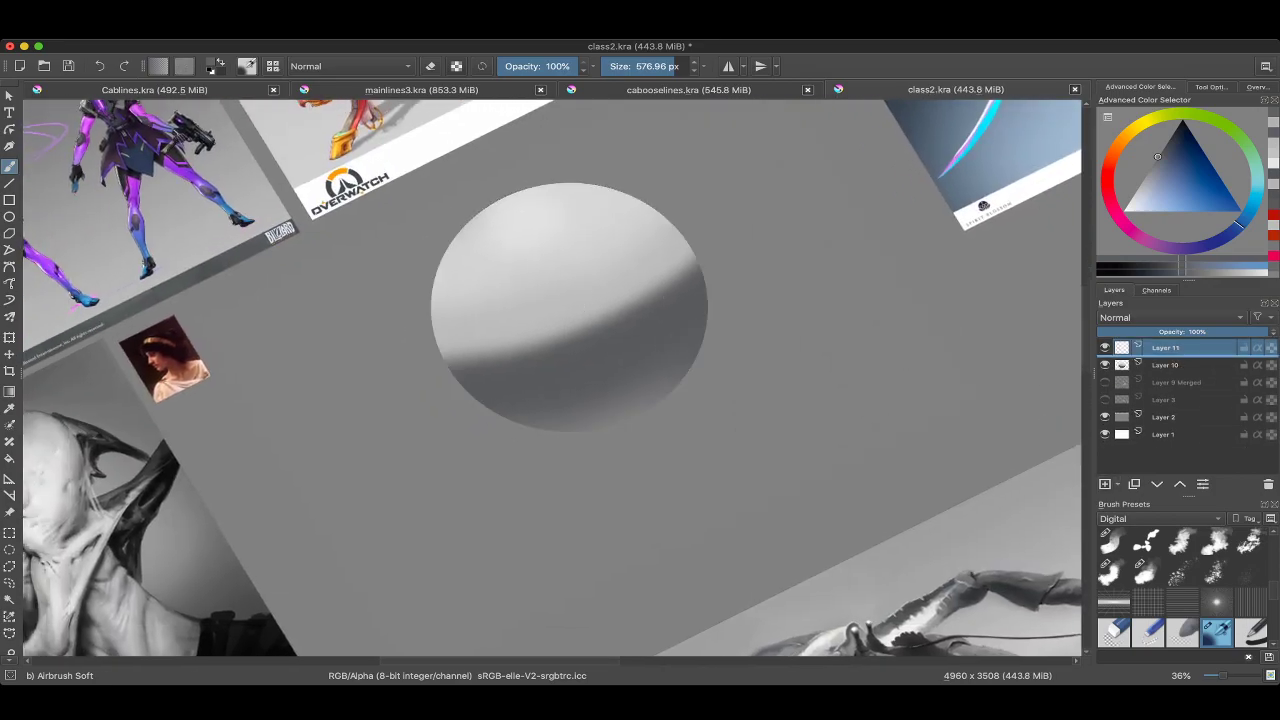
{"action": "key", "text": "Insert"}
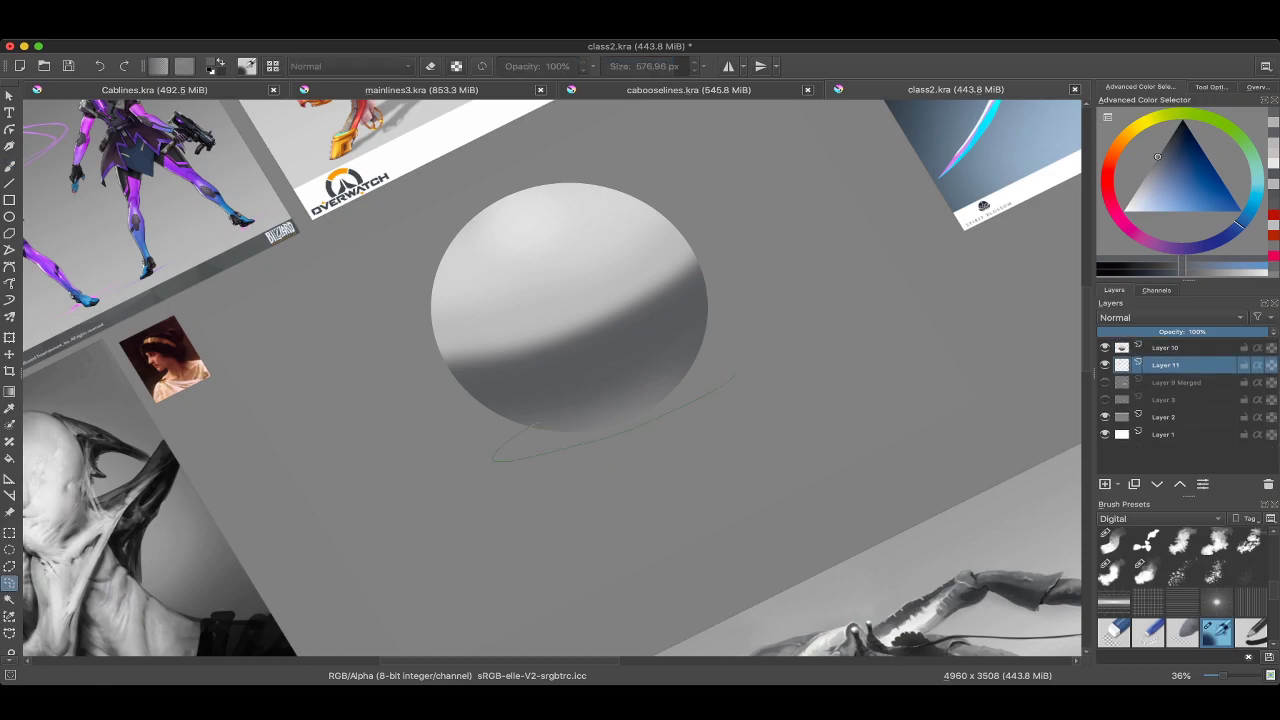
{"action": "left_click_drag", "start_coordinate": [740, 345], "coordinate": [495, 458]}
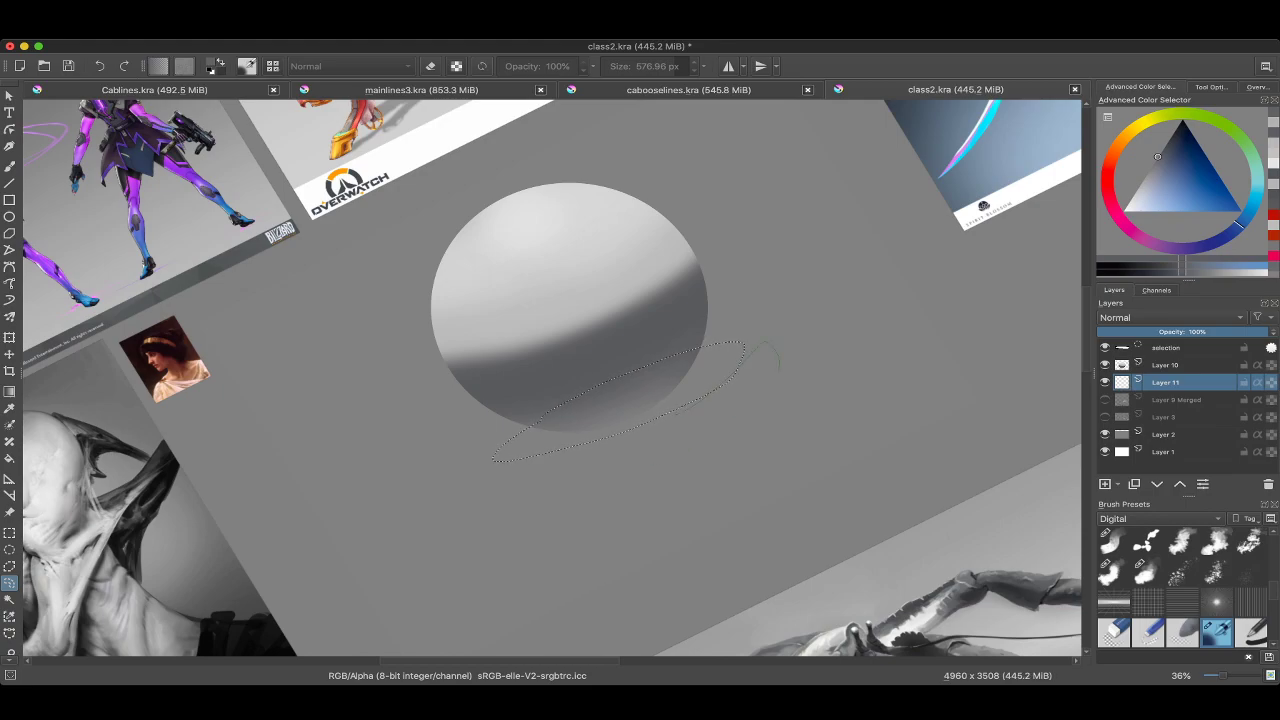
{"action": "key", "text": "b"}
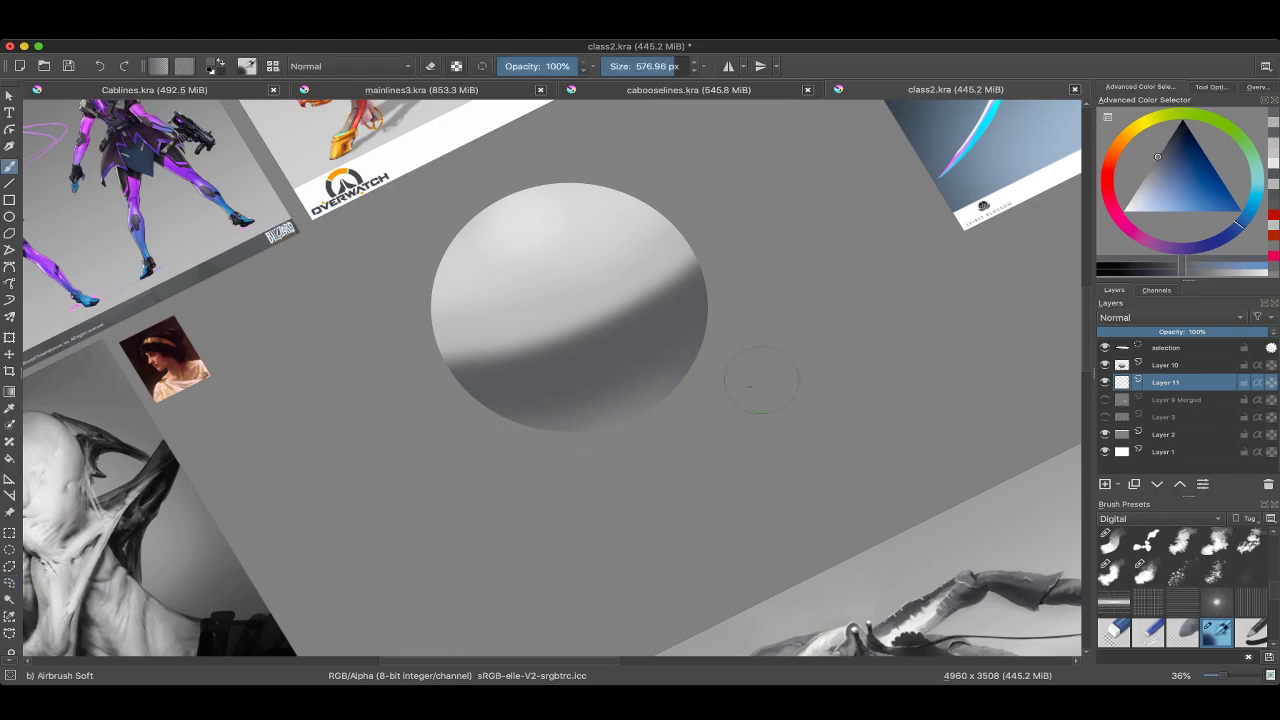
Darken the paint colour, airbrush the cast shadow selection on Layer 11 with dark grey, and clear the selection.
{"action": "key", "text": "k"}
{"action": "key", "text": "k"}
{"action": "key", "text": "k"}
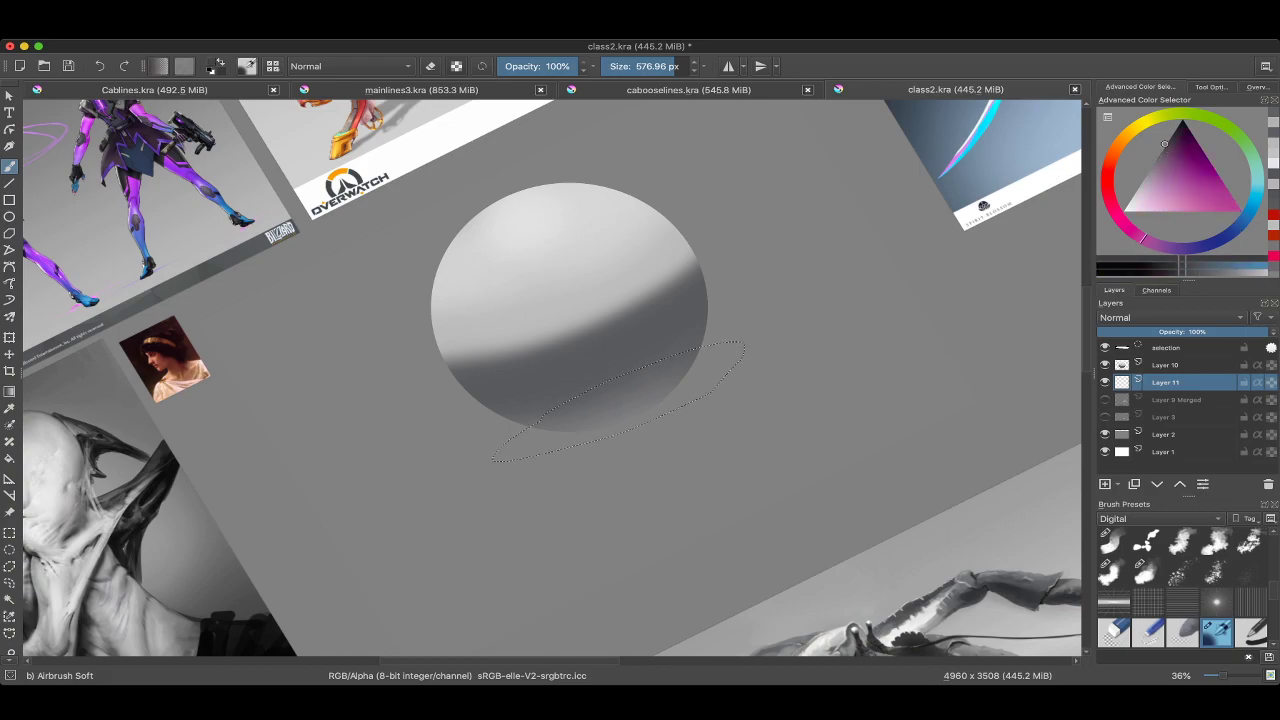
{"action": "key", "text": "bracketright"}
{"action": "left_click_drag", "start_coordinate": [540, 445], "coordinate": [640, 407]}
{"action": "key", "text": "ctrl+shift+a"}
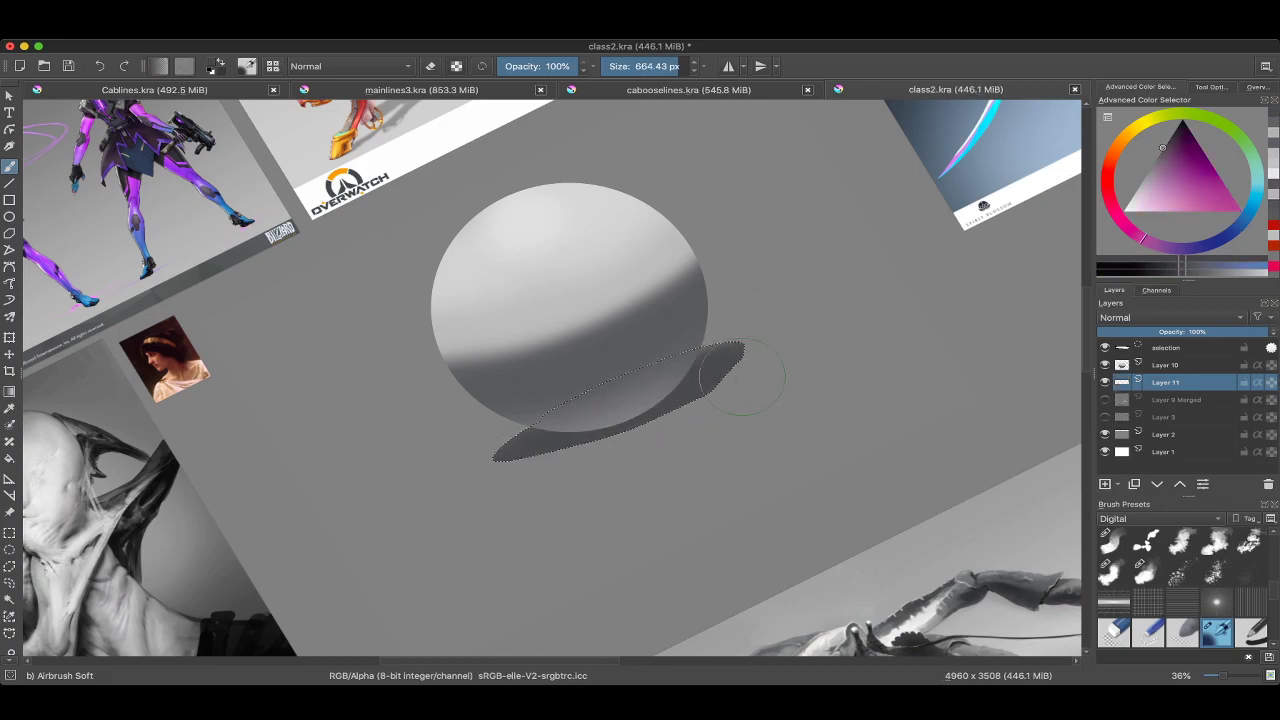
{"action": "scroll", "coordinate": [640, 407], "scroll_direction": "down", "scroll_amount": 3}
{"action": "scroll", "coordinate": [640, 380], "scroll_direction": "up", "scroll_amount": 1}
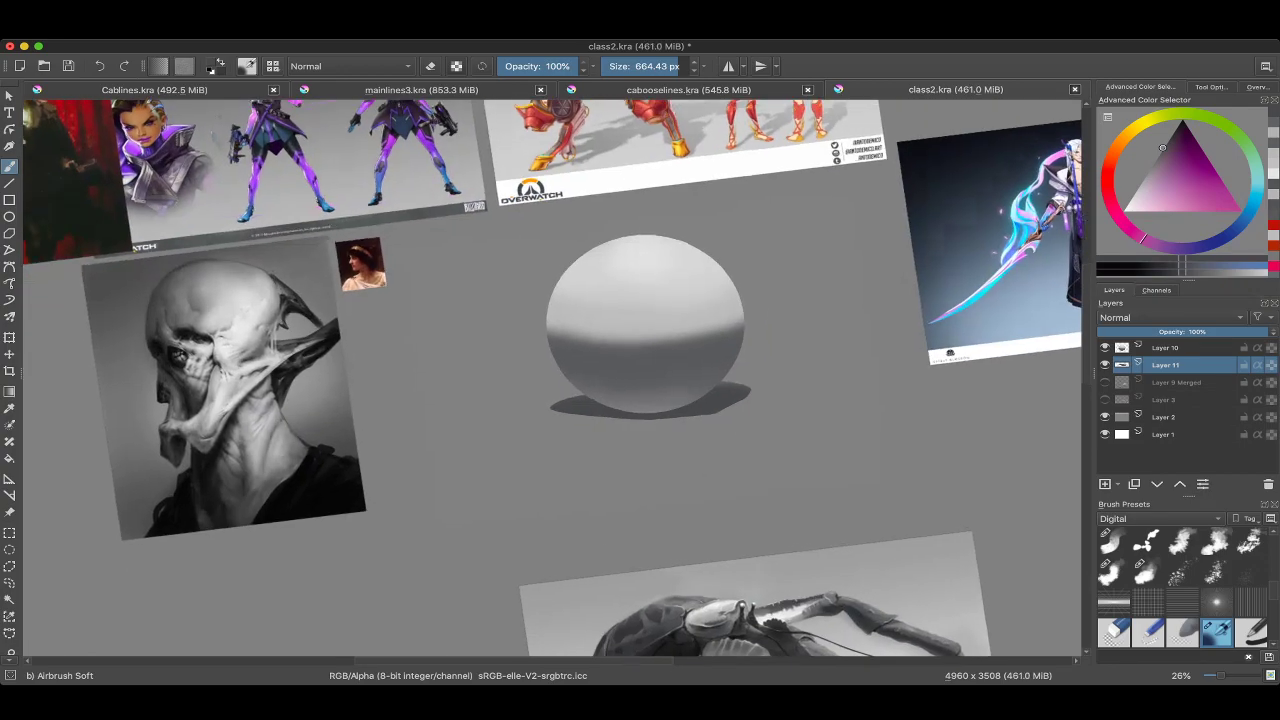
Reselect the cast shadow area and erase its dark fill on Layer 11, keeping the selection active.
{"action": "scroll", "coordinate": [463, 369], "scroll_direction": "up", "scroll_amount": 3}
{"action": "key", "text": "e"}
{"action": "key", "text": "ctrl+shift+d"}
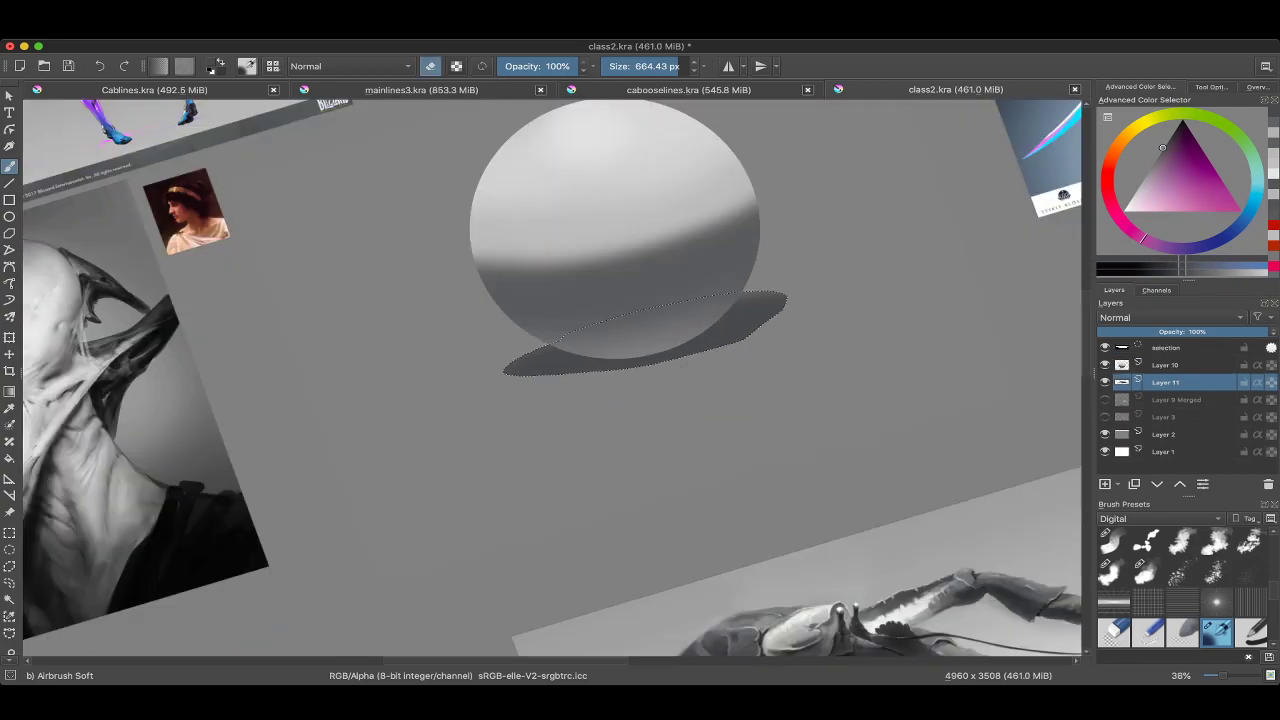
{"action": "key", "text": "e"}
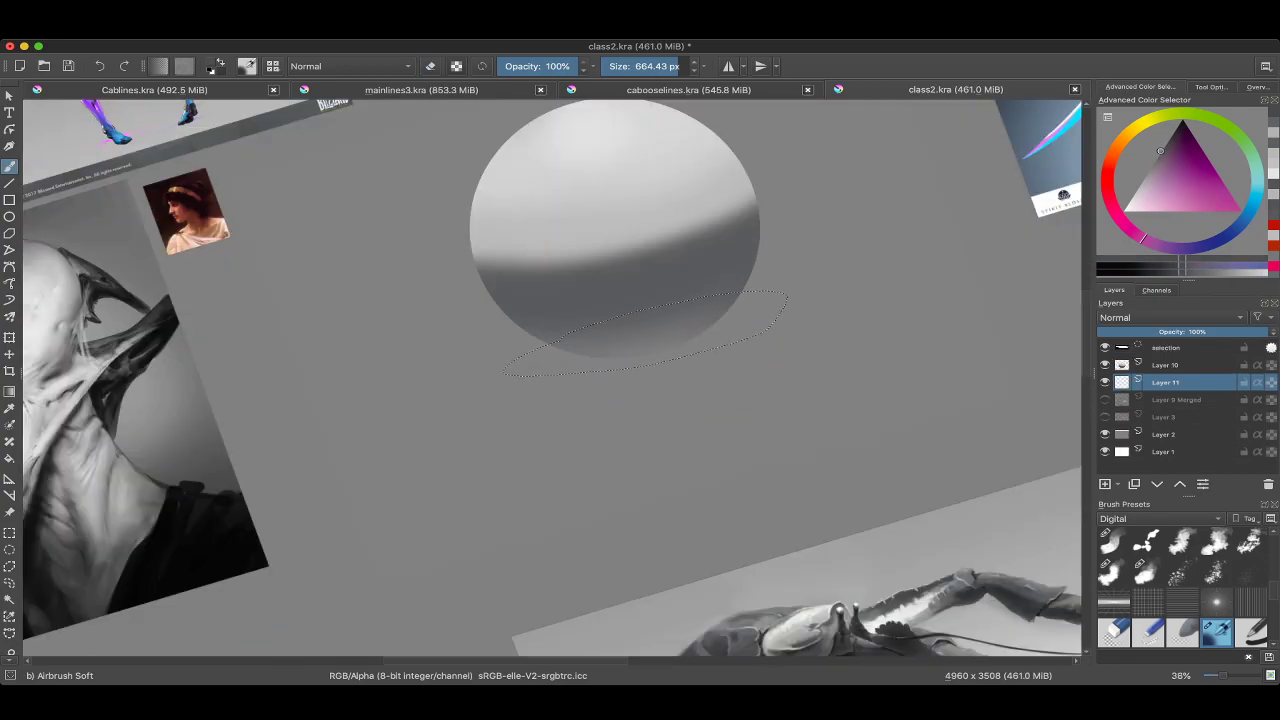
{"action": "key", "text": "ctrl+shift+a"}
{"action": "key", "text": "ctrl+Page_Up"}
{"action": "key", "text": "ctrl+z"}
{"action": "key", "text": "ctrl+z"}
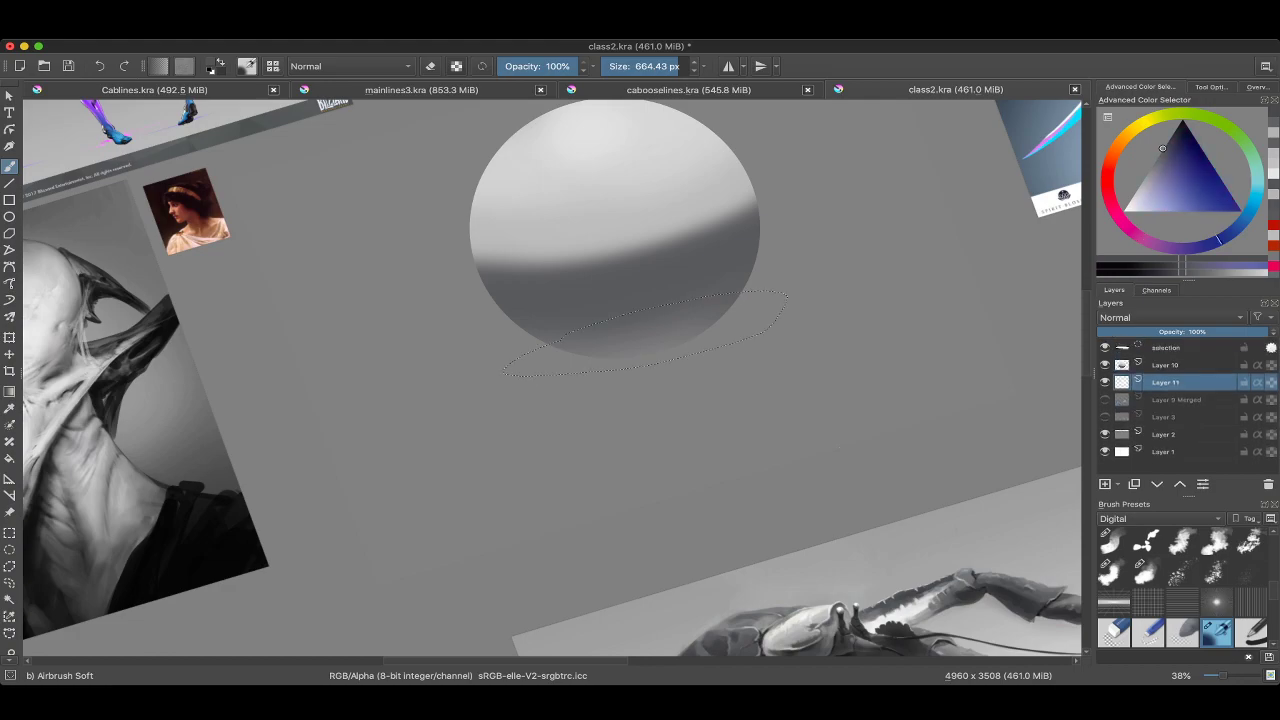
{"action": "key", "text": "ctrl+shift+a"}
{"action": "key", "text": "ctrl+z"}
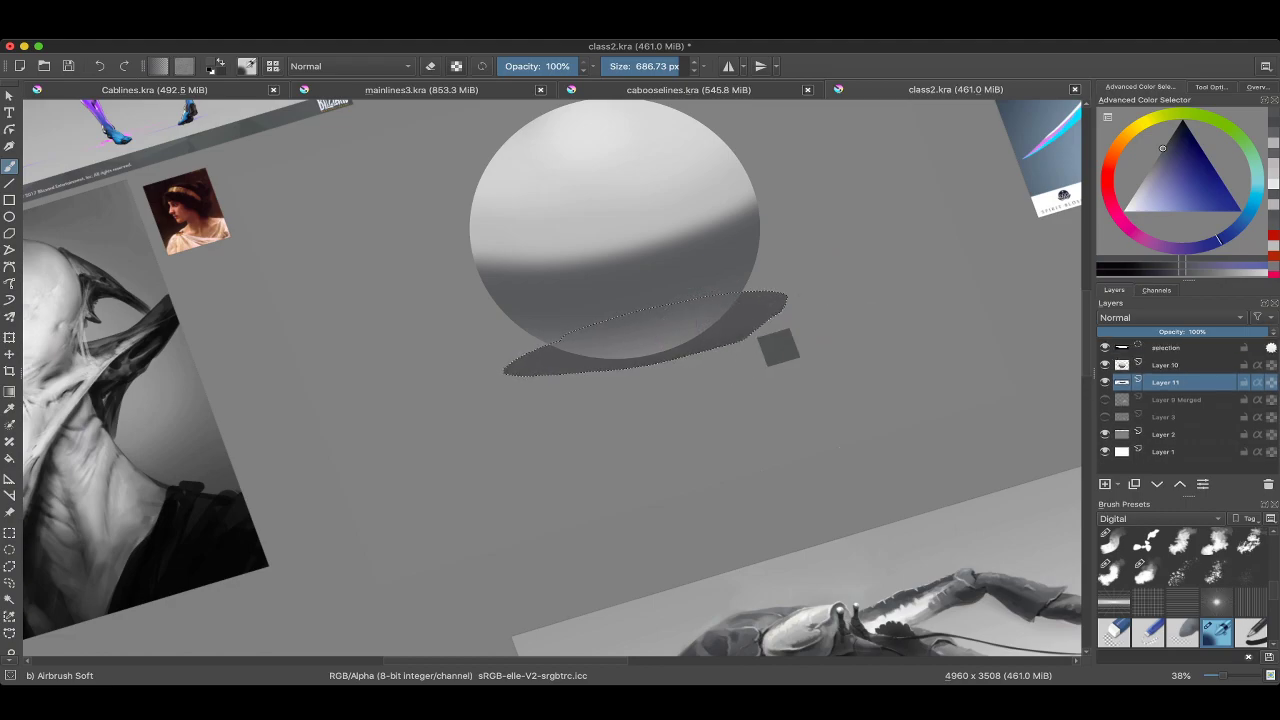
Airbrush the cast shadow inside the selection with grey, darken it close to the sphere, and clear the selection.
{"action": "left_click", "coordinate": [733, 329]}
{"action": "left_click", "coordinate": [681, 302], "text": "ctrl"}
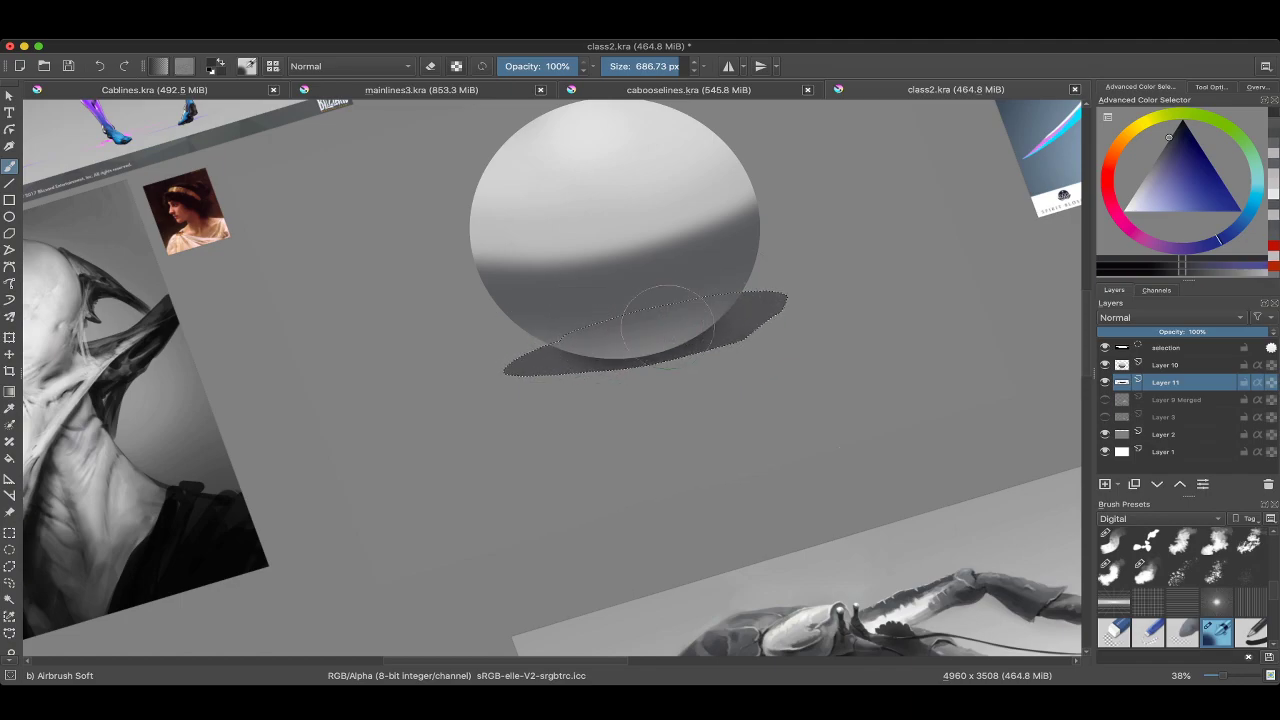
{"action": "key", "text": "ctrl+shift+a"}
Soften the outer edges of the cast shadow with the sampled background grey, using an airbrush of about 249 px.
{"action": "scroll", "coordinate": [700, 330], "scroll_direction": "up", "scroll_amount": 2}
{"action": "left_click", "coordinate": [813, 342], "text": "ctrl"}
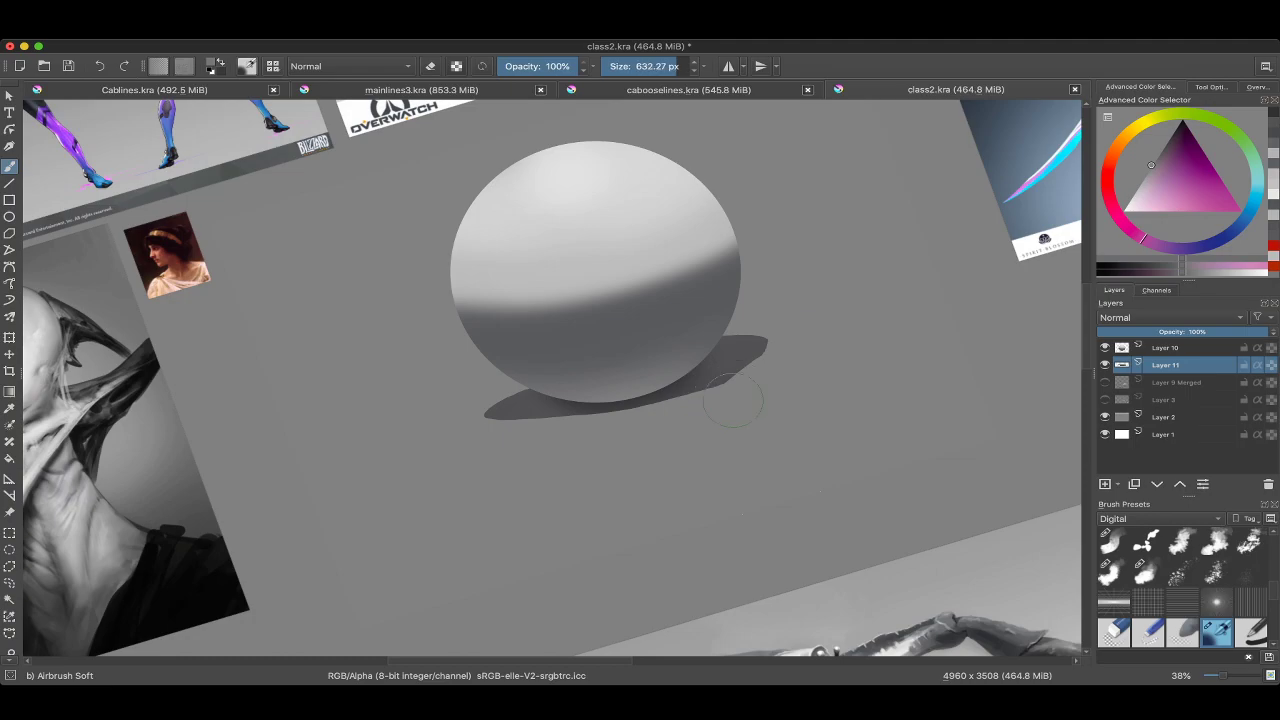
{"action": "left_click_drag", "start_coordinate": [733, 402], "coordinate": [641, 408]}
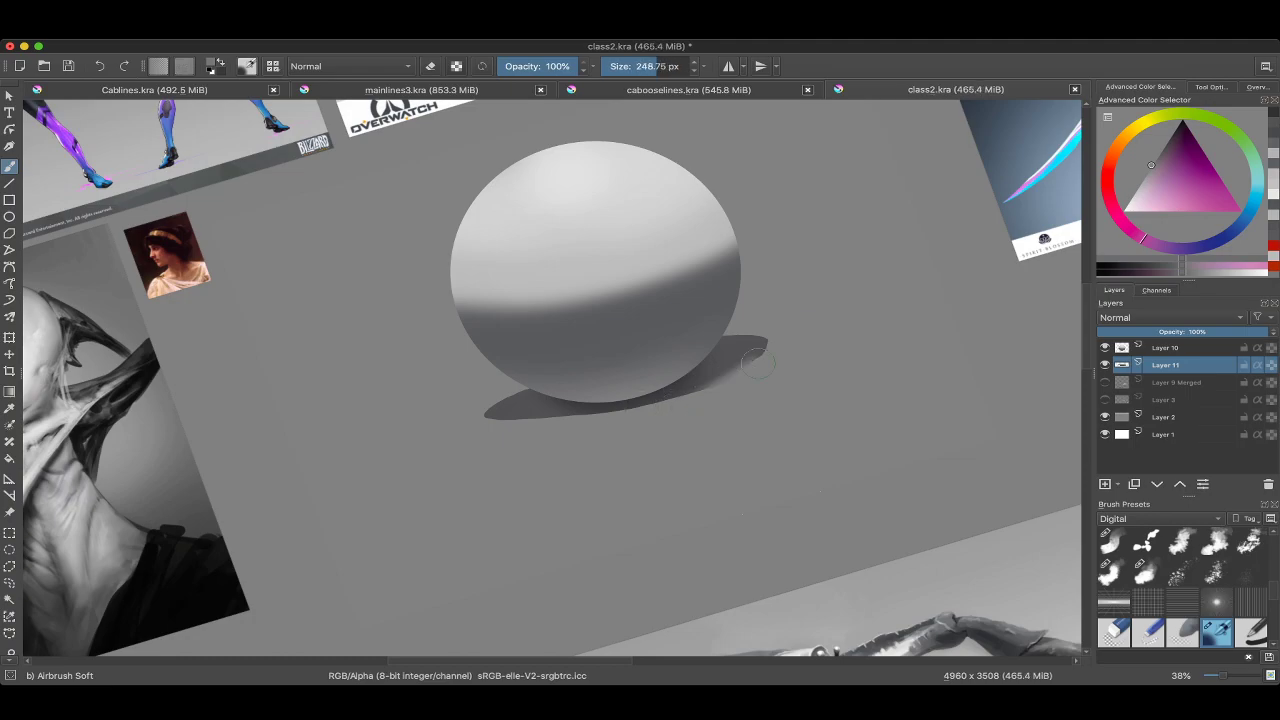
{"action": "mouse_move", "coordinate": [757, 364]}
{"action": "left_mouse_down"}
{"action": "mouse_move", "coordinate": [699, 398]}
{"action": "mouse_move", "coordinate": [795, 327]}
{"action": "mouse_move", "coordinate": [697, 413]}
{"action": "mouse_move", "coordinate": [790, 334]}
{"action": "mouse_move", "coordinate": [710, 400]}
{"action": "mouse_move", "coordinate": [767, 351]}
{"action": "mouse_move", "coordinate": [421, 392]}
{"action": "left_mouse_up"}
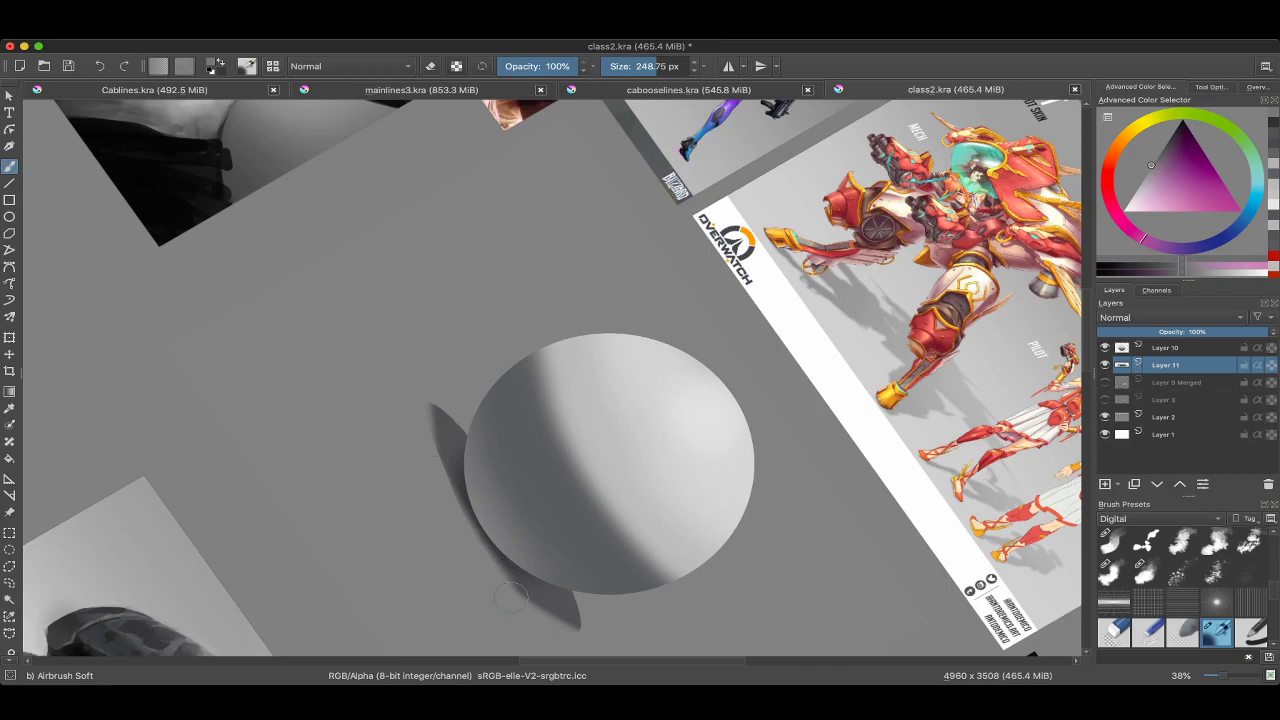
{"action": "left_click_drag", "start_coordinate": [436, 476], "coordinate": [800, 434]}
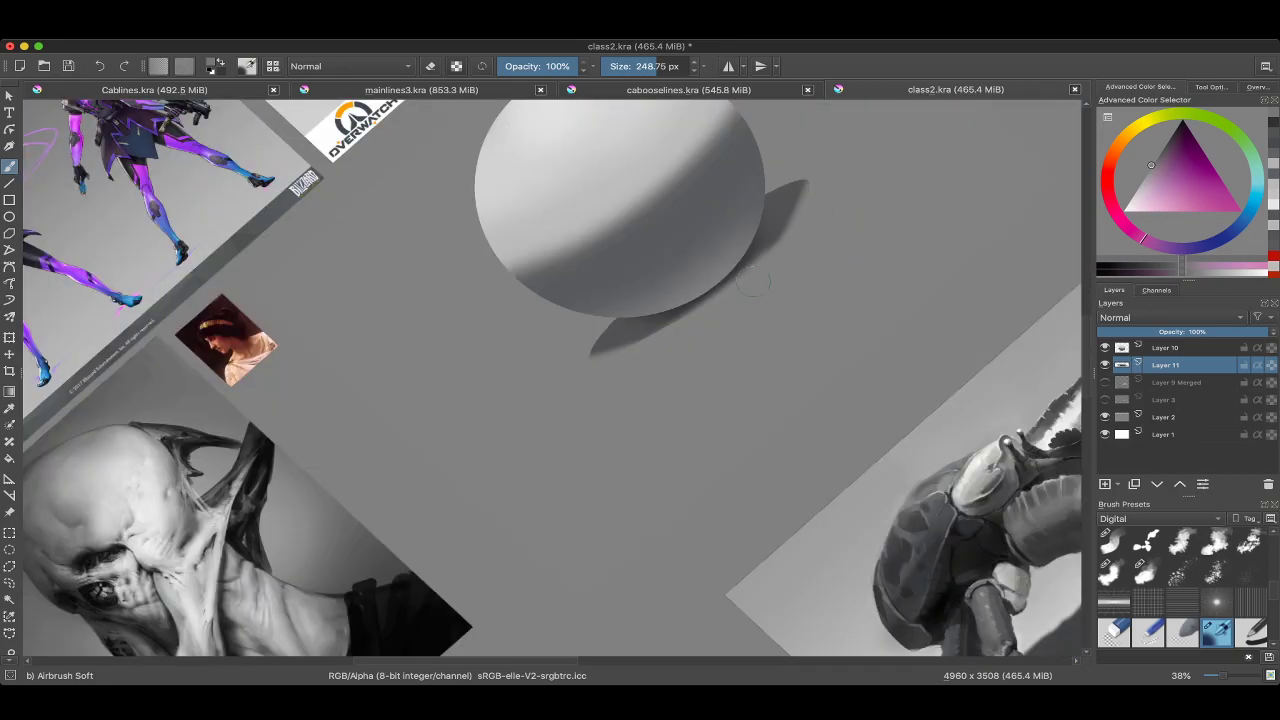
{"action": "mouse_move", "coordinate": [786, 224]}
{"action": "left_mouse_down"}
{"action": "mouse_move", "coordinate": [768, 290]}
{"action": "mouse_move", "coordinate": [720, 330]}
{"action": "mouse_move", "coordinate": [755, 306]}
{"action": "mouse_move", "coordinate": [700, 335]}
{"action": "mouse_move", "coordinate": [643, 277]}
{"action": "left_mouse_up"}
{"action": "left_click", "coordinate": [668, 266], "text": "ctrl"}
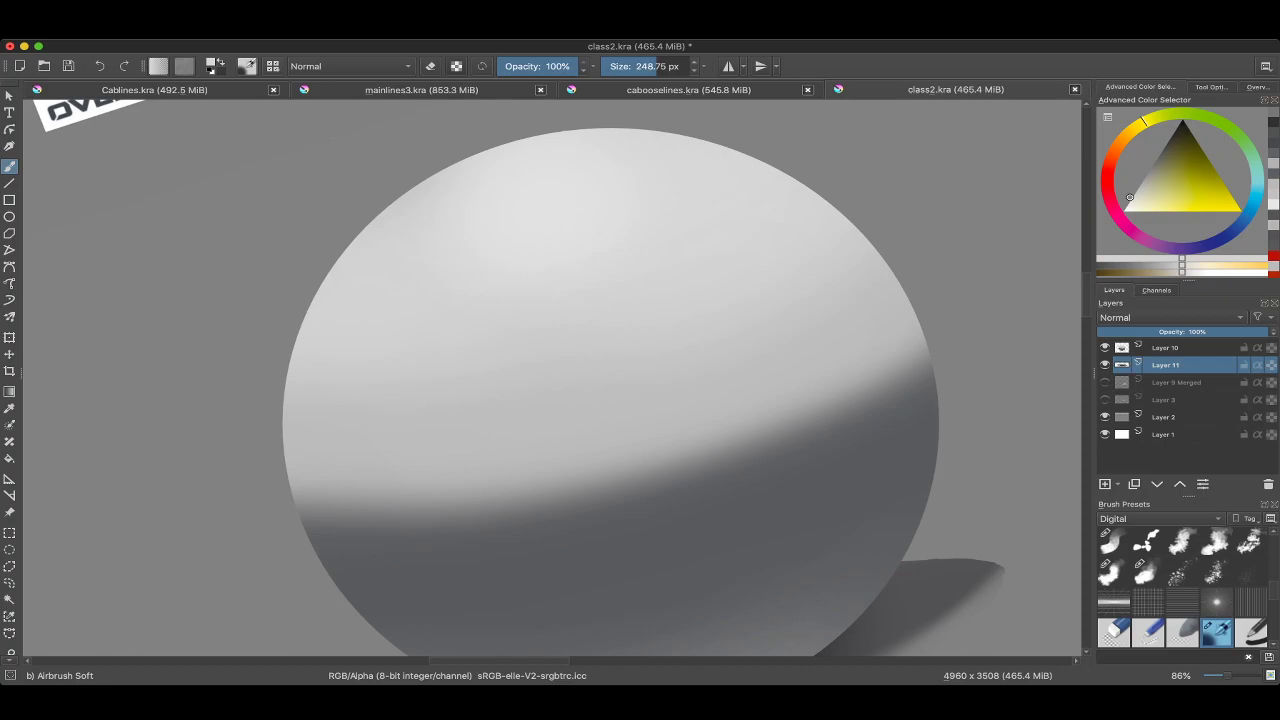
Show the Layer 9 Merged notes and reference sphere, and hide Layer 10 and Layer 11.
{"action": "left_click", "coordinate": [1104, 382]}
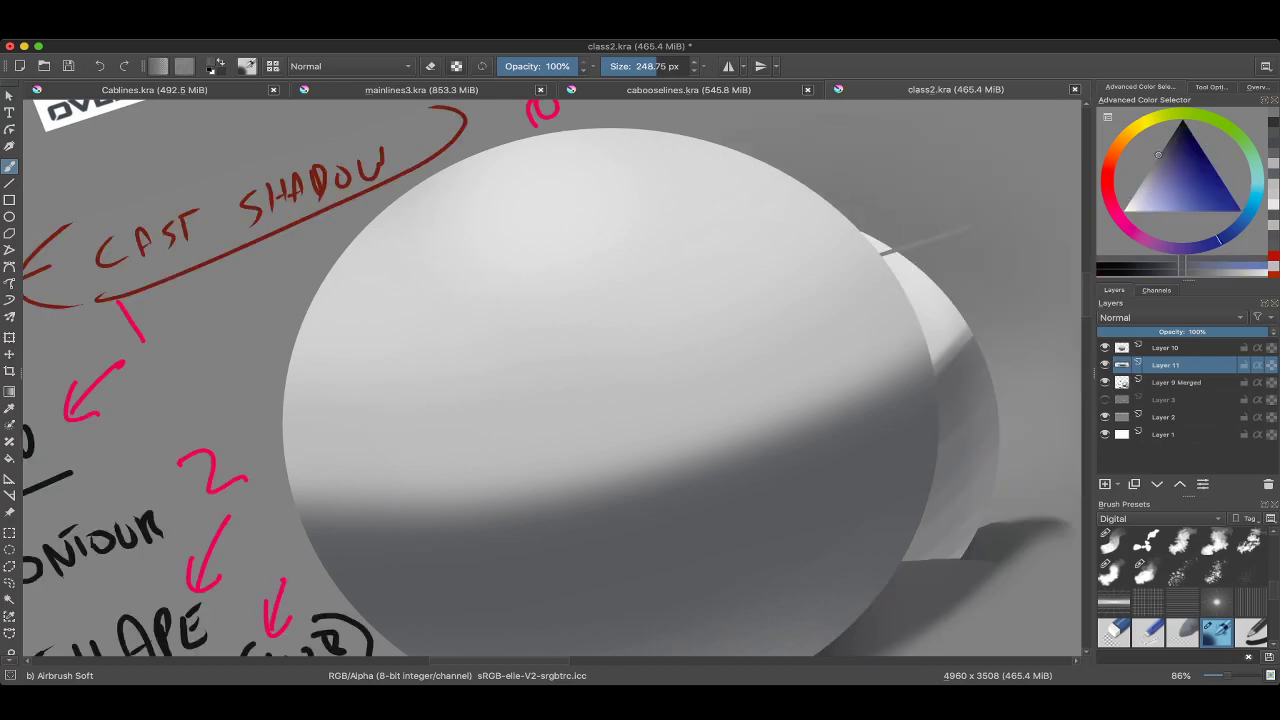
{"action": "scroll", "coordinate": [550, 380], "scroll_direction": "down", "scroll_amount": 3}
{"action": "key", "text": "ctrl+z"}
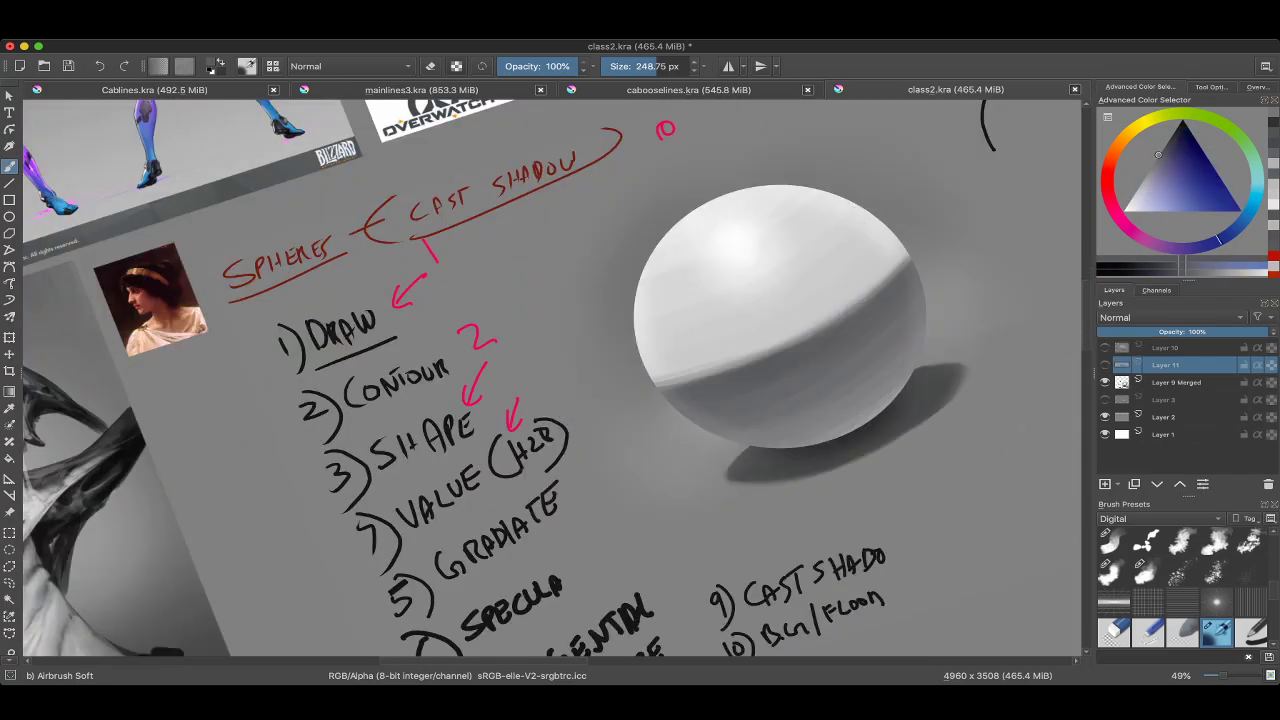
Hide the Layer 9 Merged notes and reference sphere, and show Layer 10 and Layer 11 again.
{"action": "key", "text": "ctrl+z"}
{"action": "left_click", "coordinate": [883, 456], "text": "ctrl"}
{"action": "left_click_drag", "start_coordinate": [883, 456], "coordinate": [851, 375]}
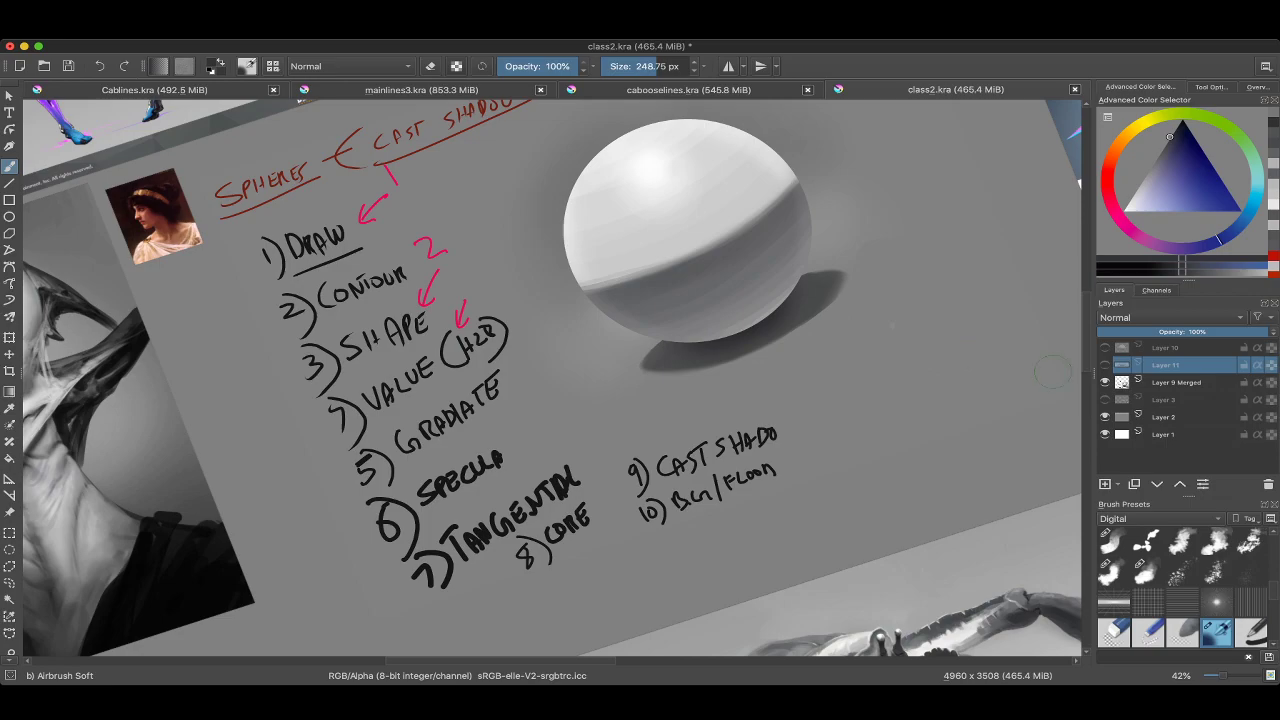
{"action": "key", "text": "Delete"}
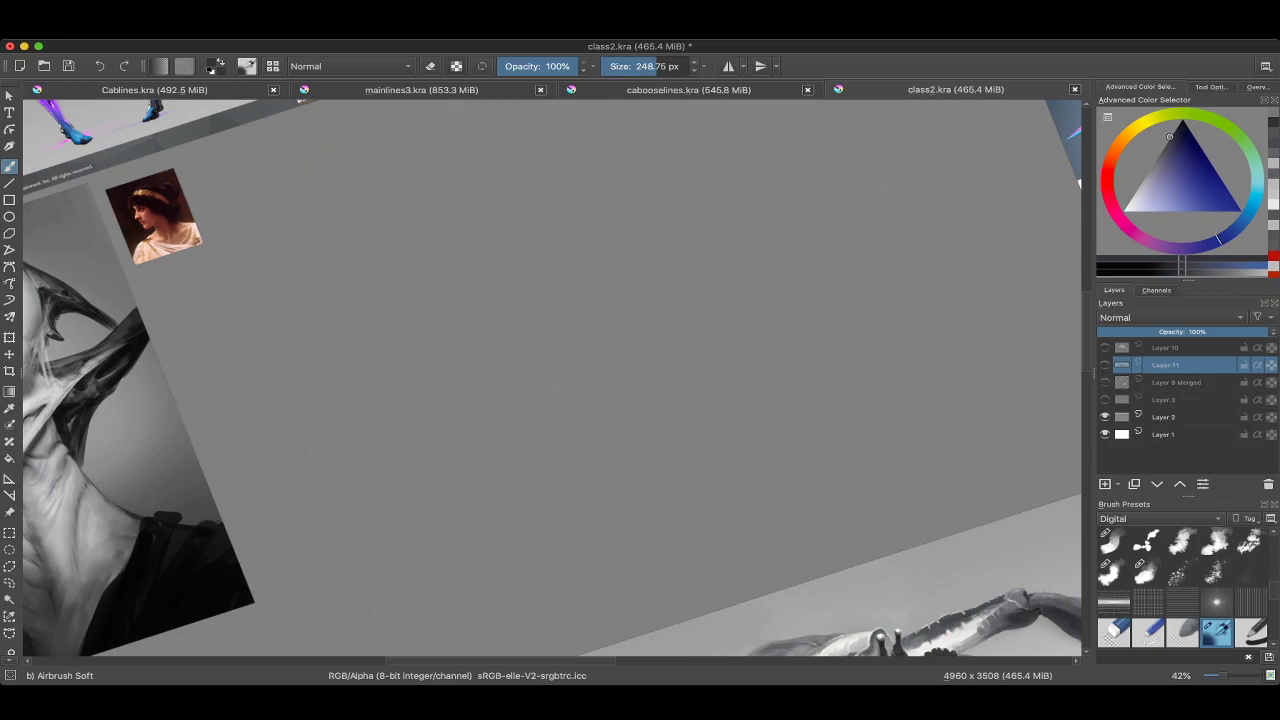
{"action": "left_click", "coordinate": [1105, 365]}
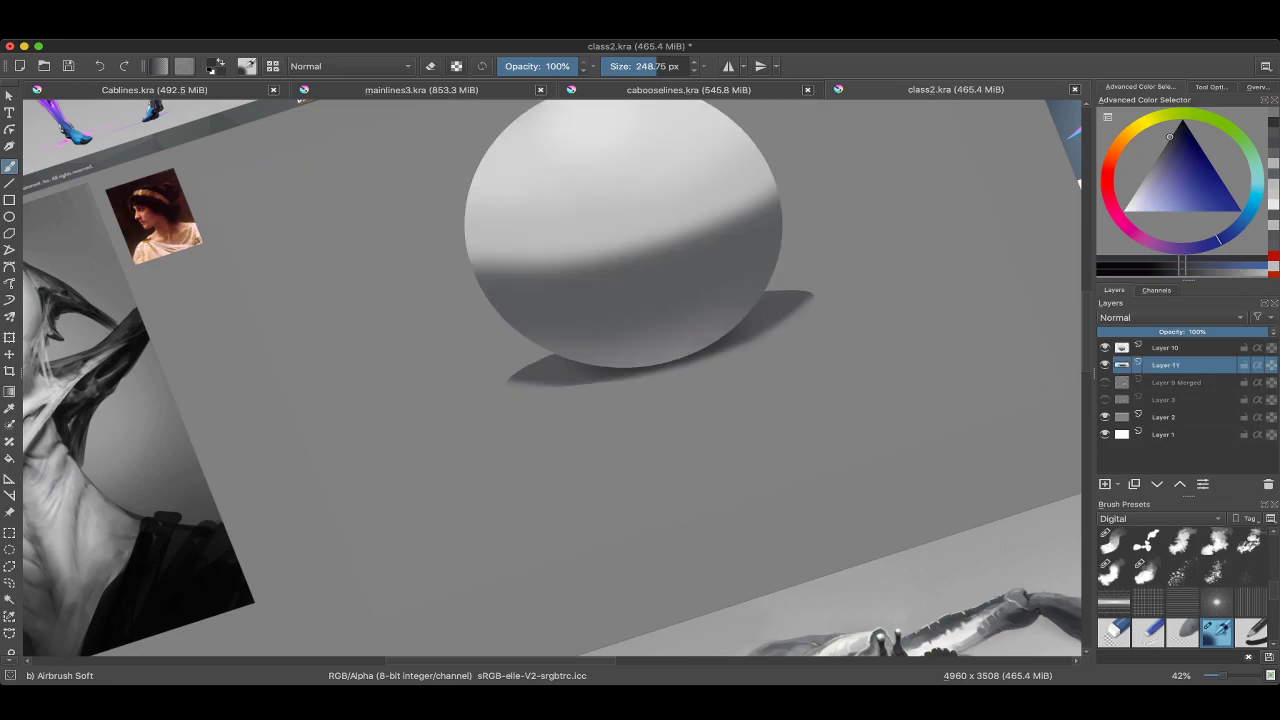
{"action": "scroll", "coordinate": [553, 378], "scroll_direction": "down", "scroll_amount": 2}
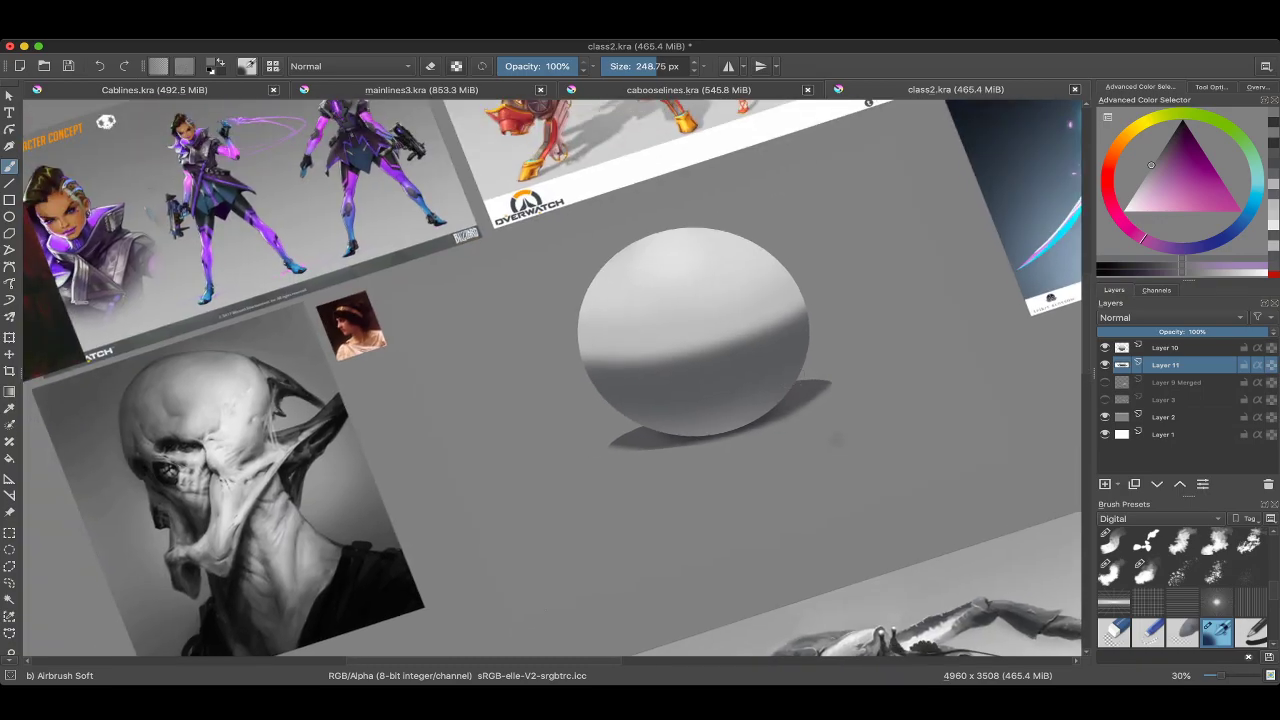
Select Layer 10 and airbrush a soft white specular highlight near the sphere's upper edge, using a brush of about 768 px.
{"action": "scroll", "coordinate": [777, 316], "scroll_direction": "up", "scroll_amount": 2}
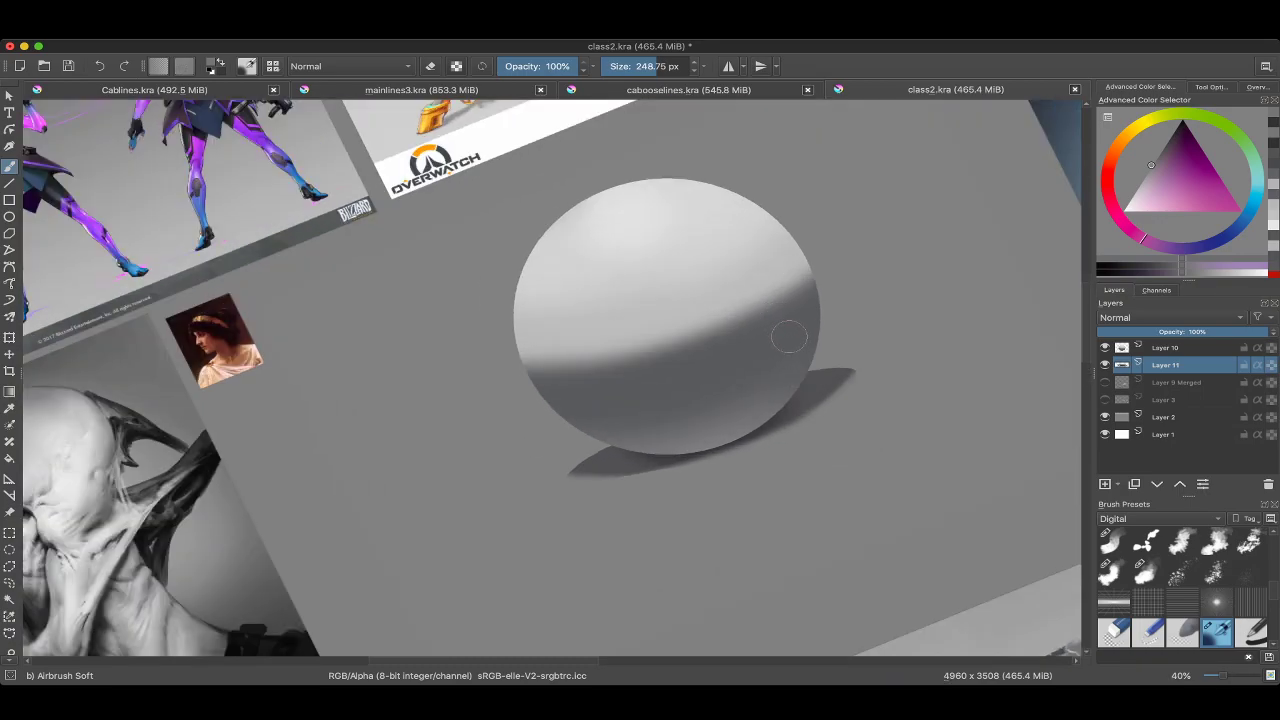
{"action": "left_click_drag", "start_coordinate": [776, 318], "coordinate": [768, 334]}
{"action": "left_click", "coordinate": [651, 283], "text": "ctrl"}
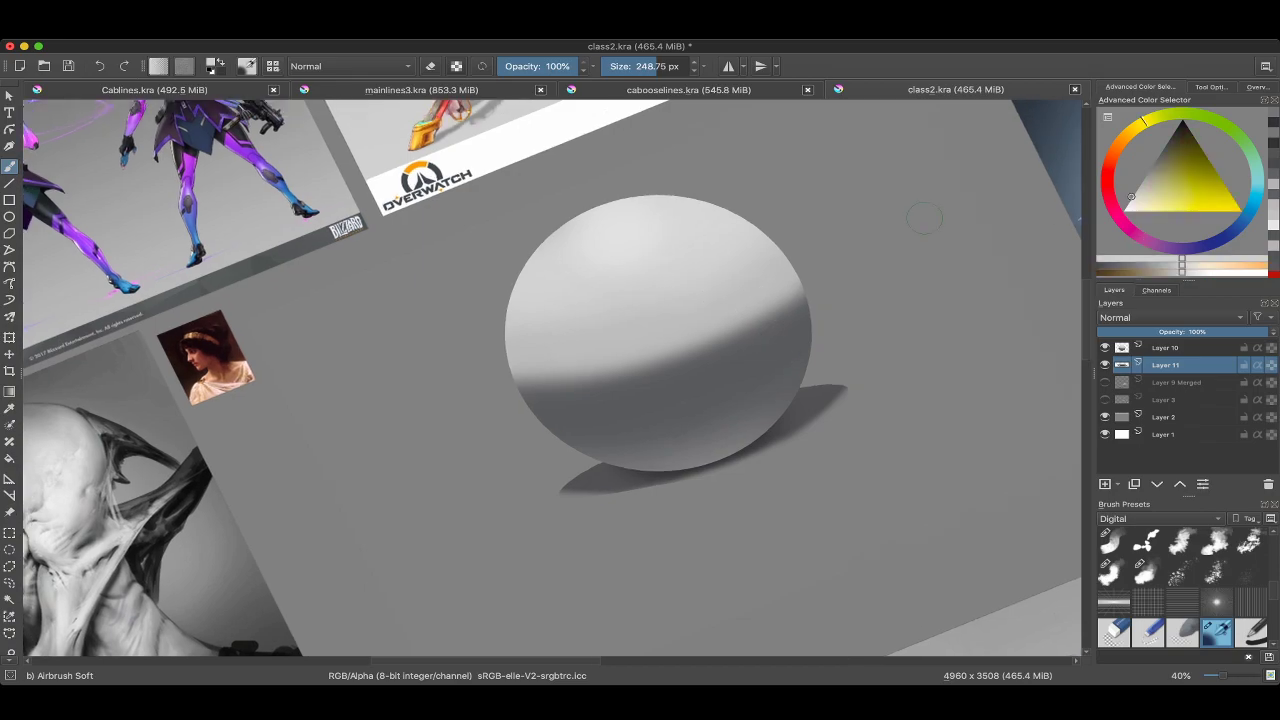
{"action": "mouse_move", "coordinate": [560, 296]}
{"action": "left_mouse_down"}
{"action": "mouse_move", "coordinate": [651, 254]}
{"action": "mouse_move", "coordinate": [675, 285]}
{"action": "left_mouse_up"}
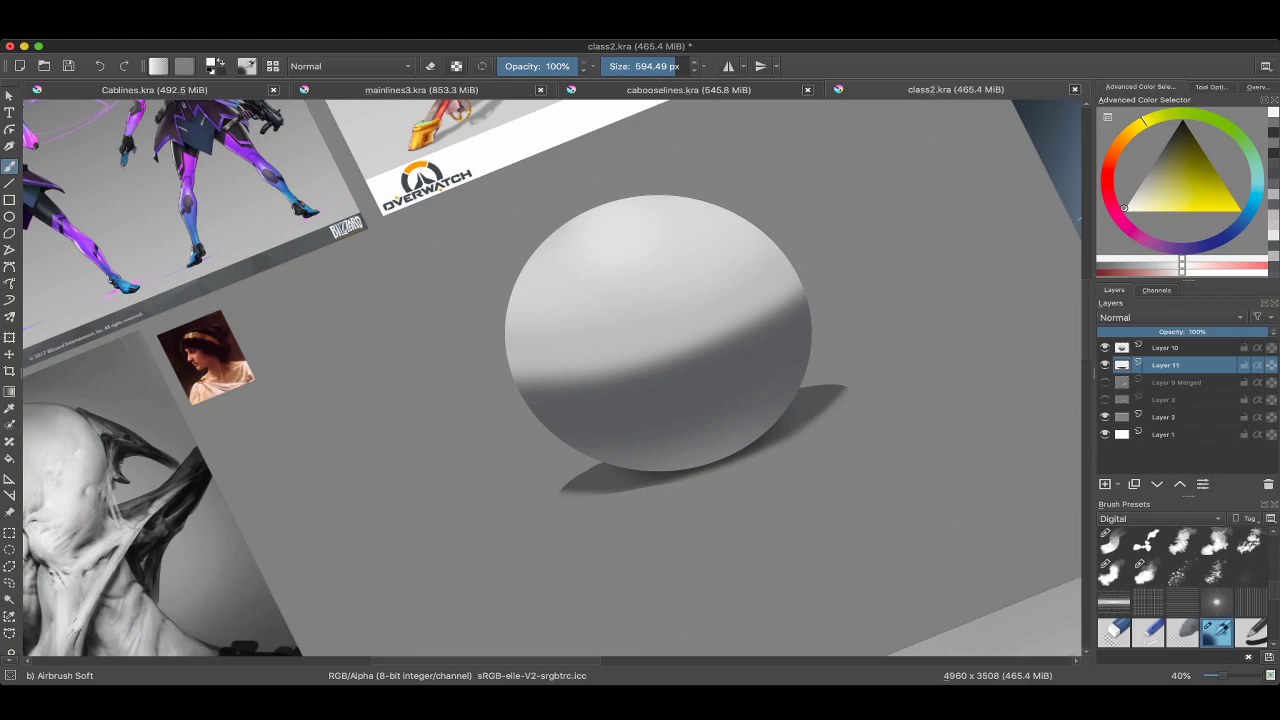
{"action": "left_click", "coordinate": [1165, 347]}
{"action": "scroll", "coordinate": [612, 275], "scroll_direction": "up", "scroll_amount": 2}
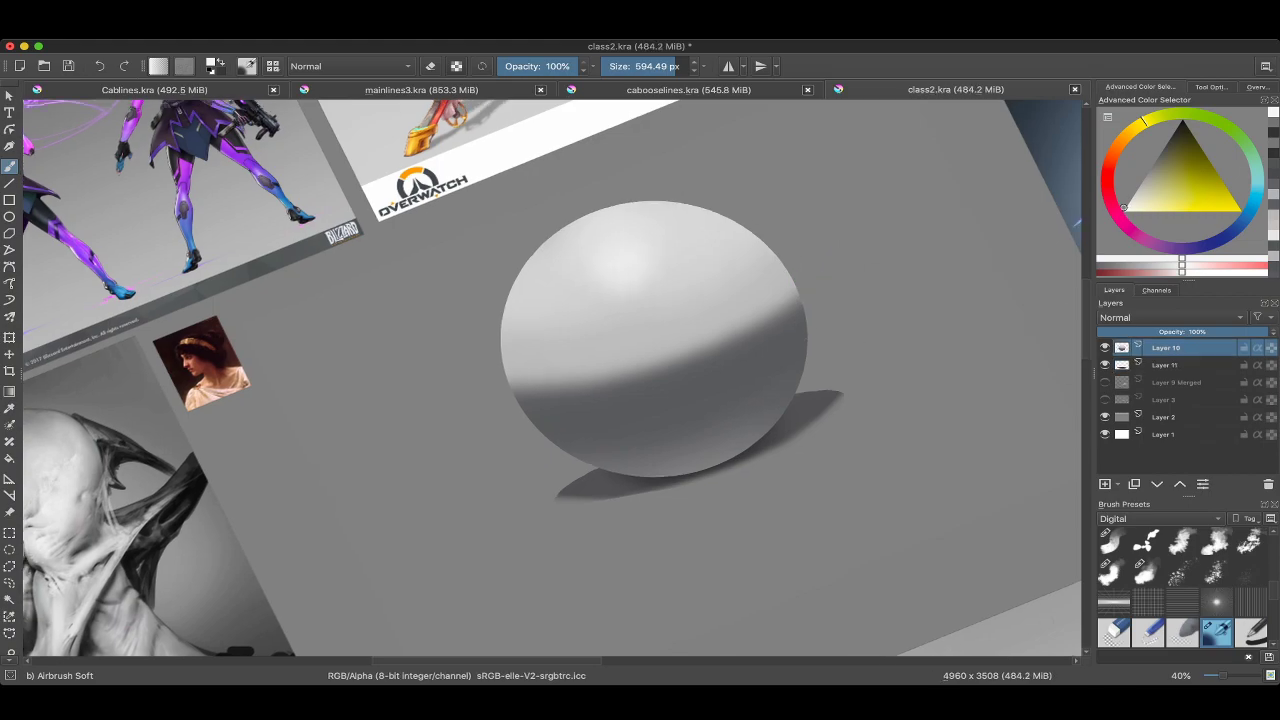
{"action": "scroll", "coordinate": [700, 260], "scroll_direction": "up", "scroll_amount": 3}
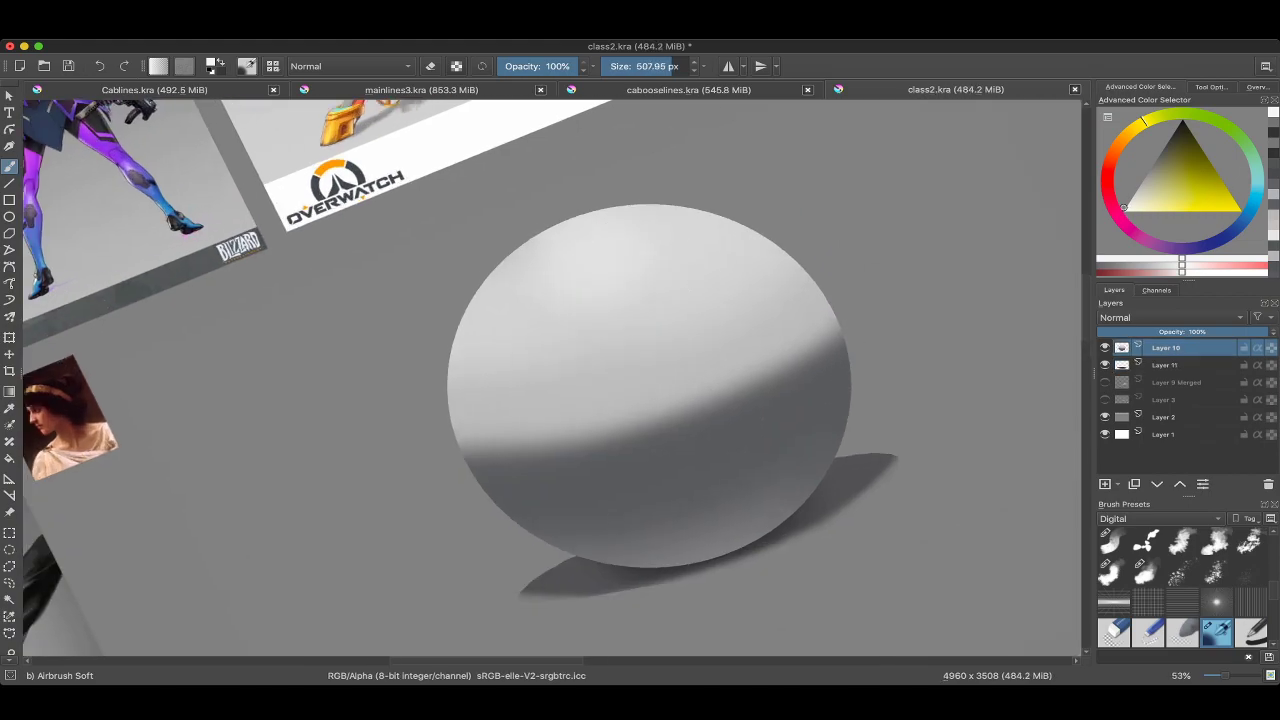
{"action": "mouse_move", "coordinate": [600, 268]}
{"action": "left_mouse_down"}
{"action": "mouse_move", "coordinate": [622, 255]}
{"action": "mouse_move", "coordinate": [595, 290]}
{"action": "mouse_move", "coordinate": [611, 286]}
{"action": "left_mouse_up"}
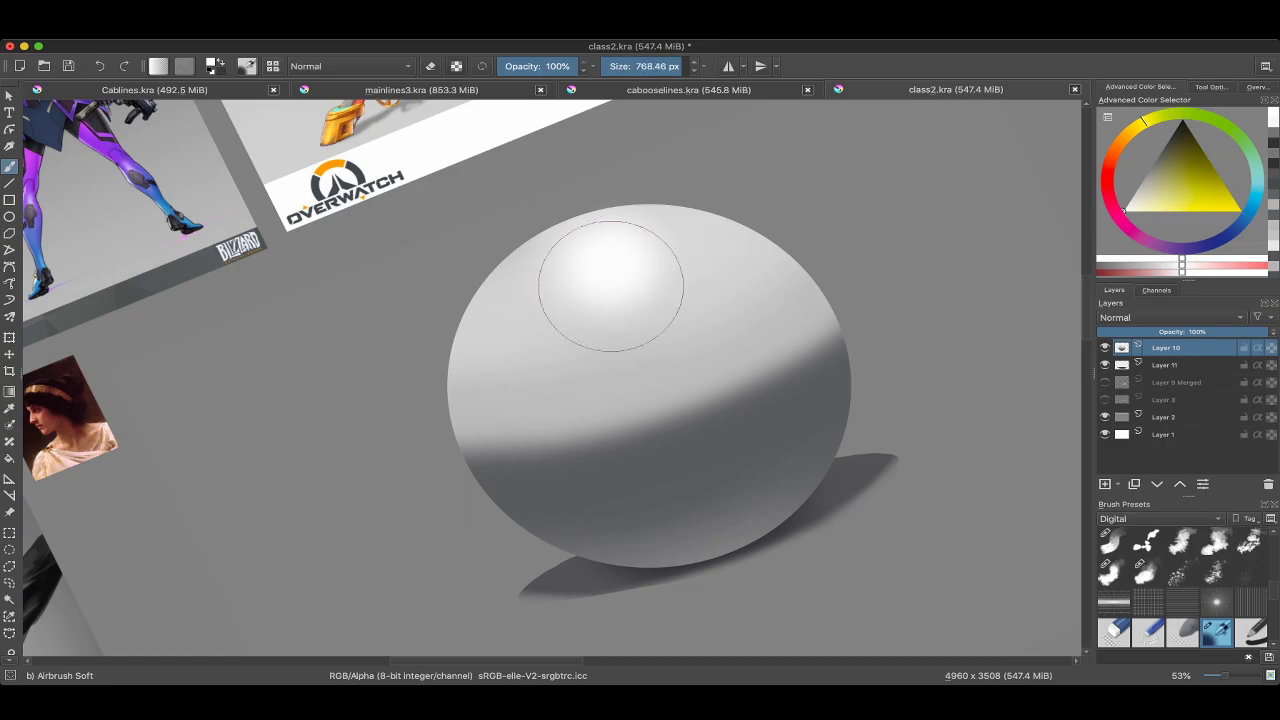
Examine the highlighted sphere at several zoom levels and canvas rotations beside the surrounding reference images.
{"action": "scroll", "coordinate": [681, 430], "scroll_direction": "down", "scroll_amount": 3}
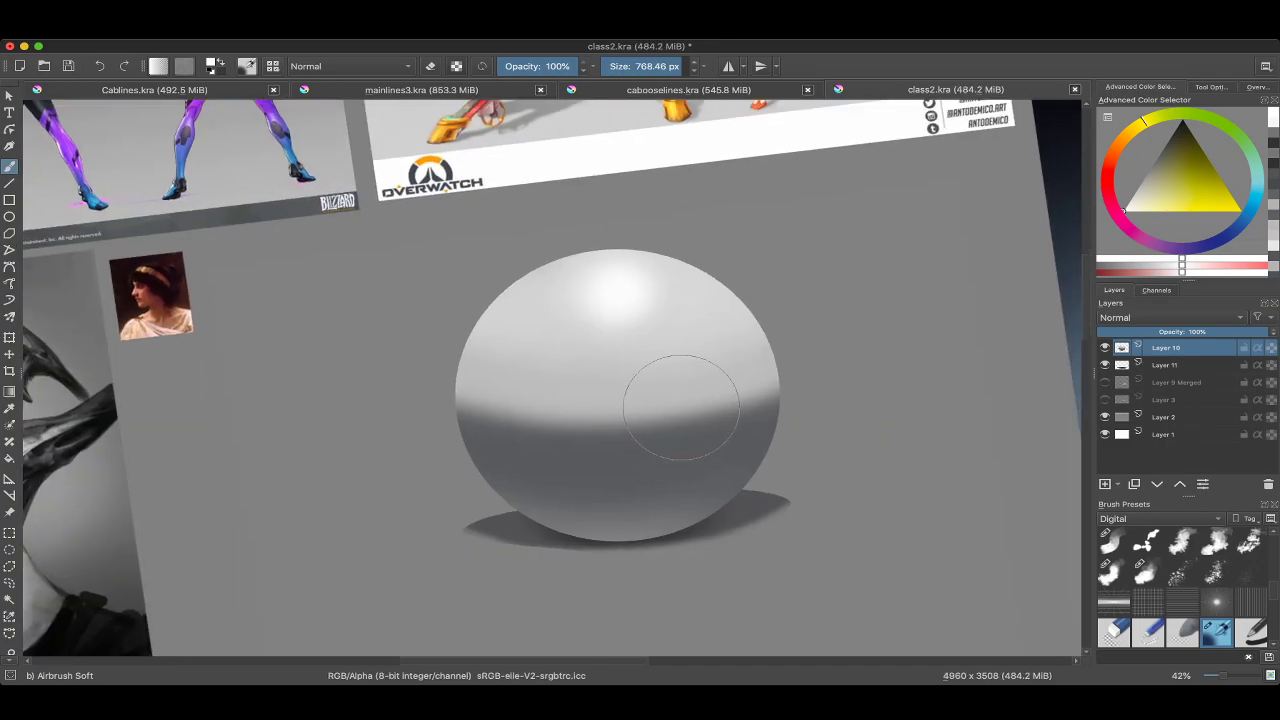
{"action": "scroll", "coordinate": [680, 323], "scroll_direction": "down", "scroll_amount": 4}
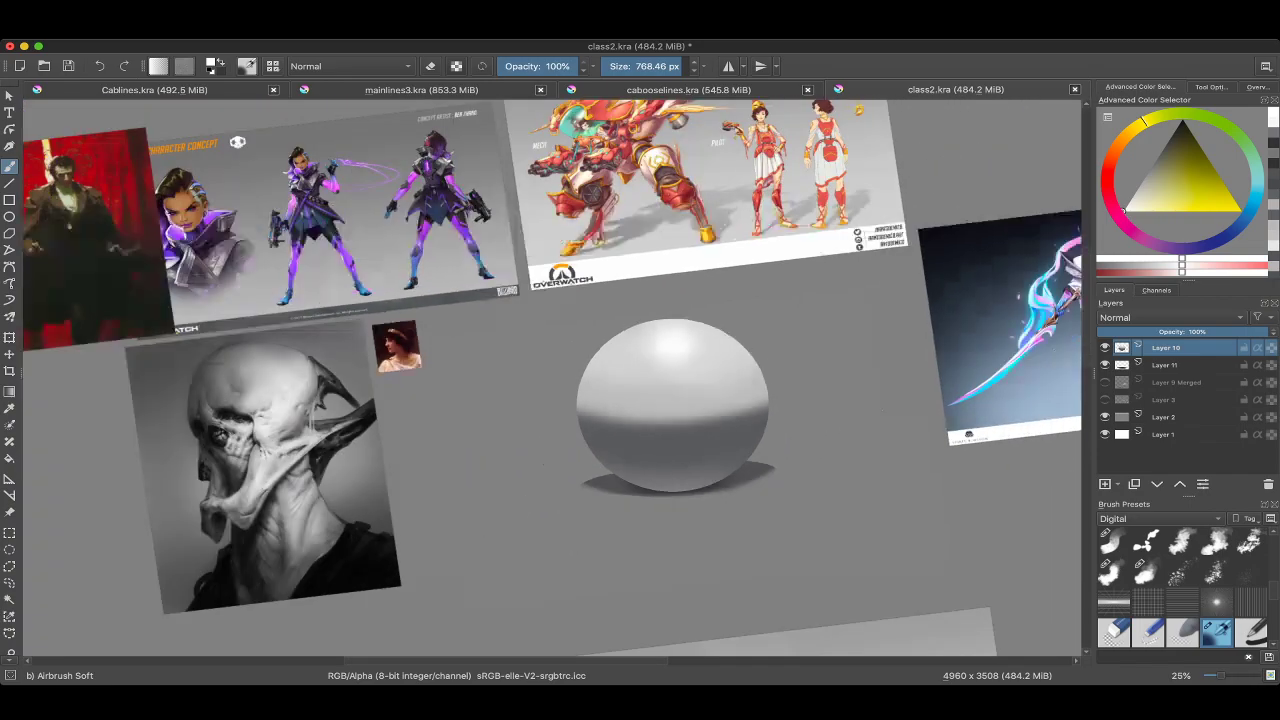
{"action": "scroll", "coordinate": [672, 390], "scroll_direction": "up", "scroll_amount": 2}
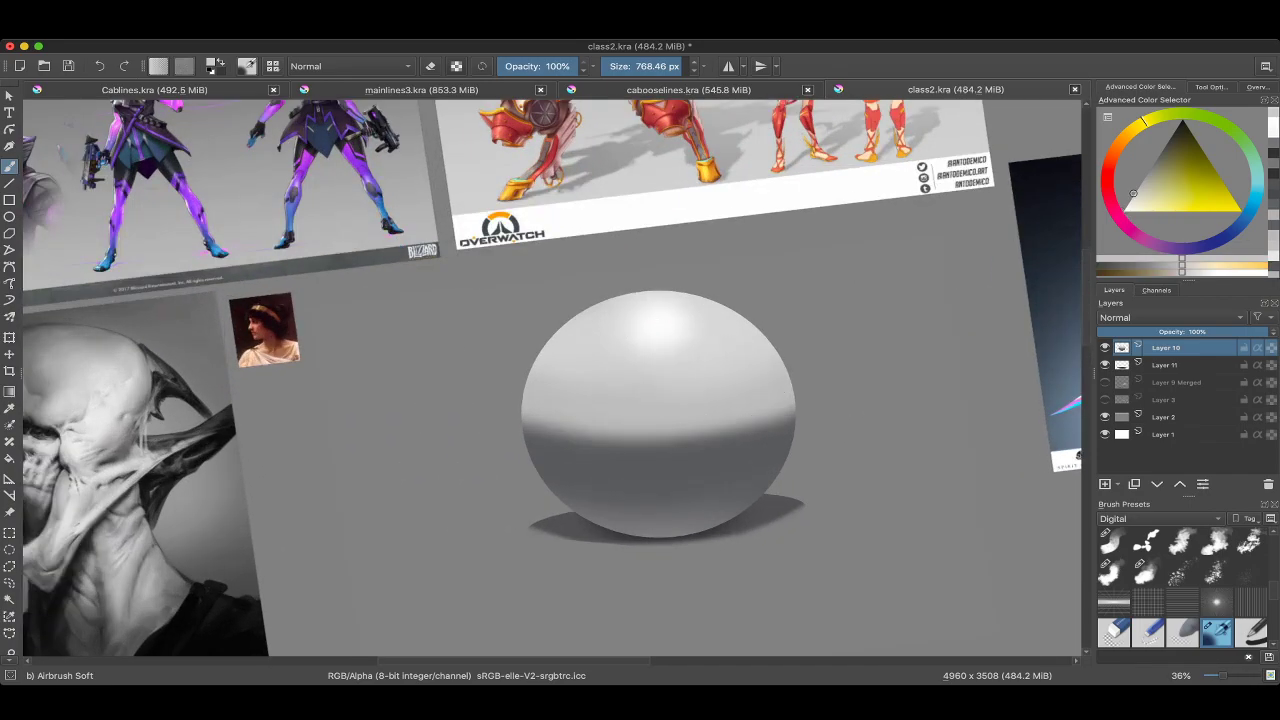
{"action": "scroll", "coordinate": [690, 380], "scroll_direction": "down", "scroll_amount": 3}
{"action": "scroll", "coordinate": [680, 385], "scroll_direction": "down", "scroll_amount": 2}
{"action": "key", "text": "6"}
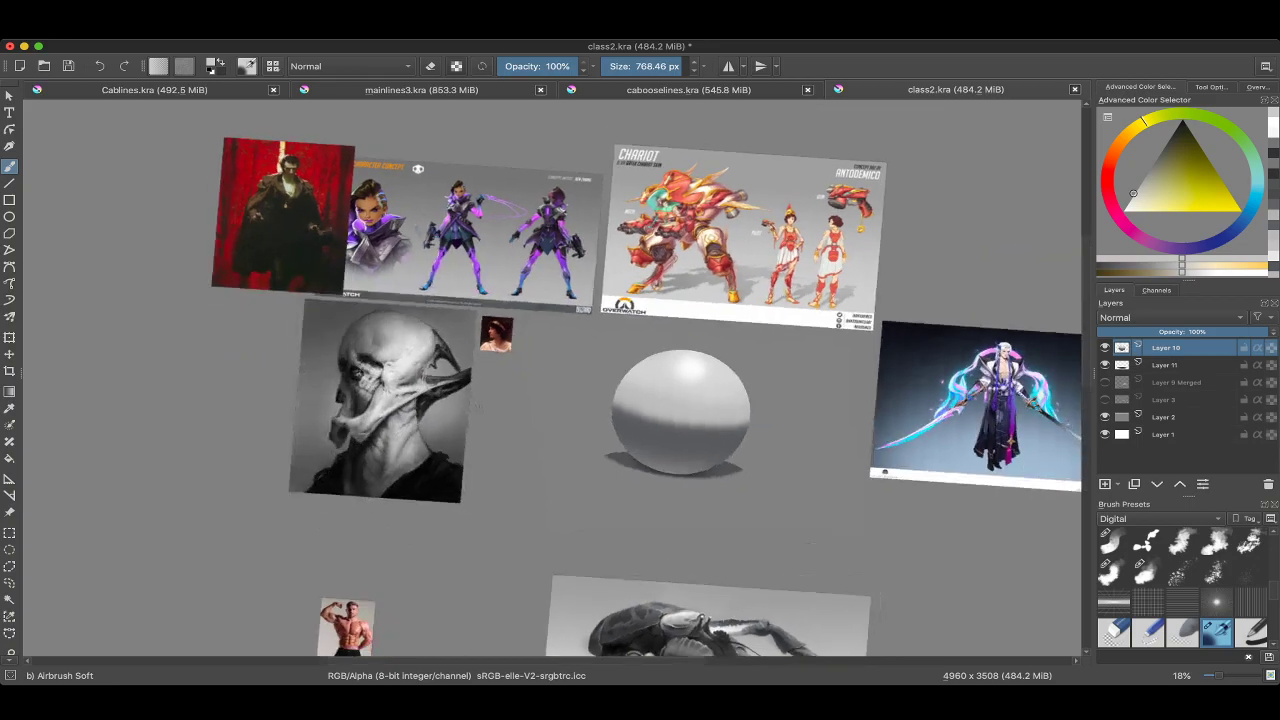
{"action": "scroll", "coordinate": [711, 438], "scroll_direction": "up", "scroll_amount": 1}
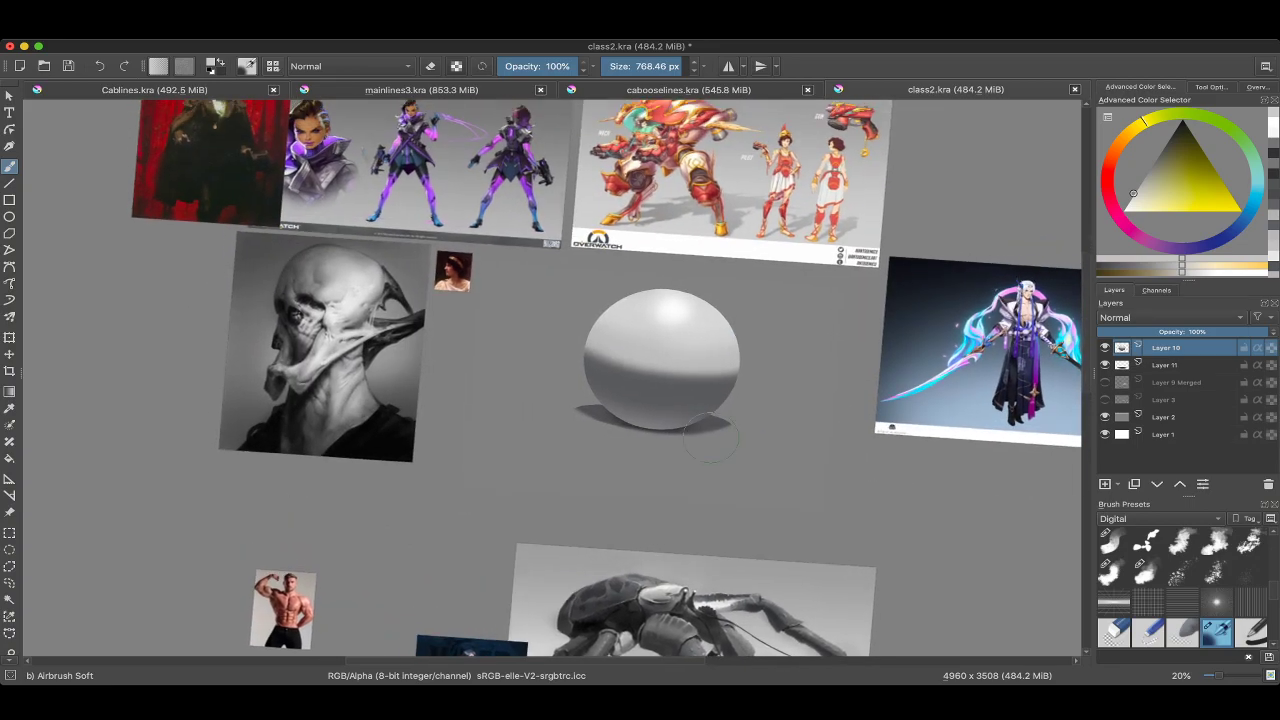
{"action": "scroll", "coordinate": [660, 360], "scroll_direction": "up", "scroll_amount": 5}
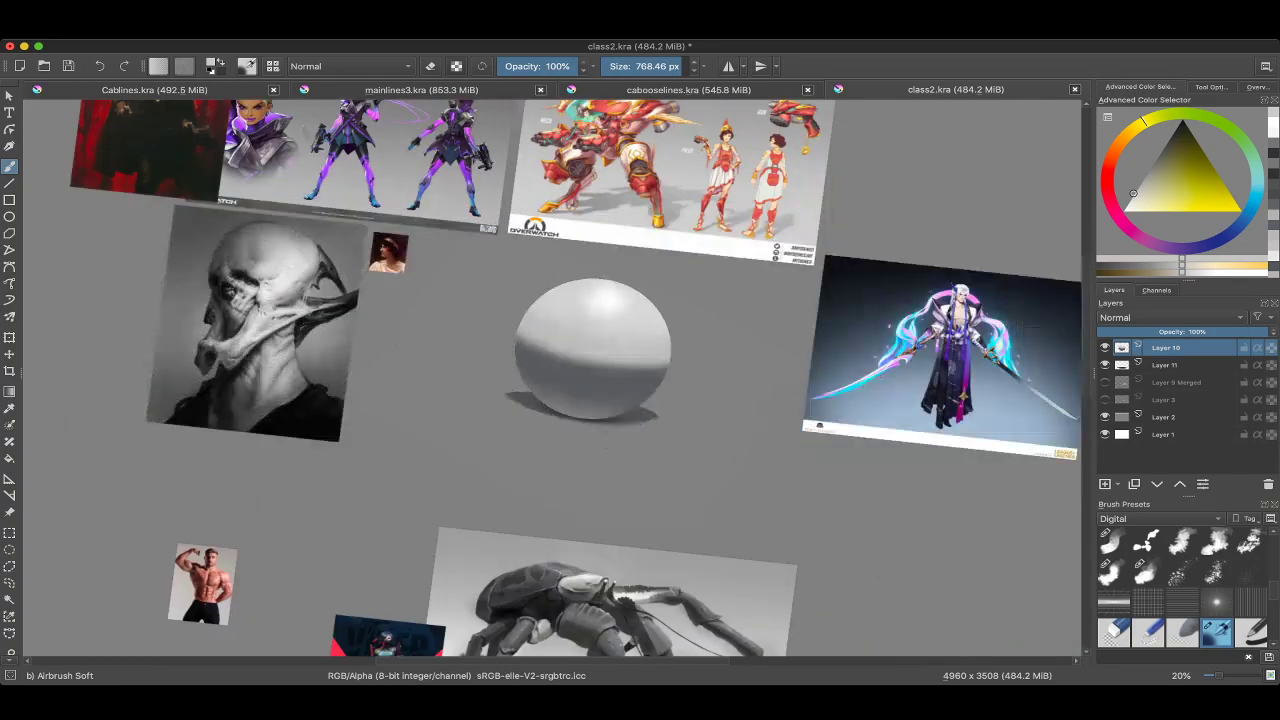
{"action": "key", "text": "5"}
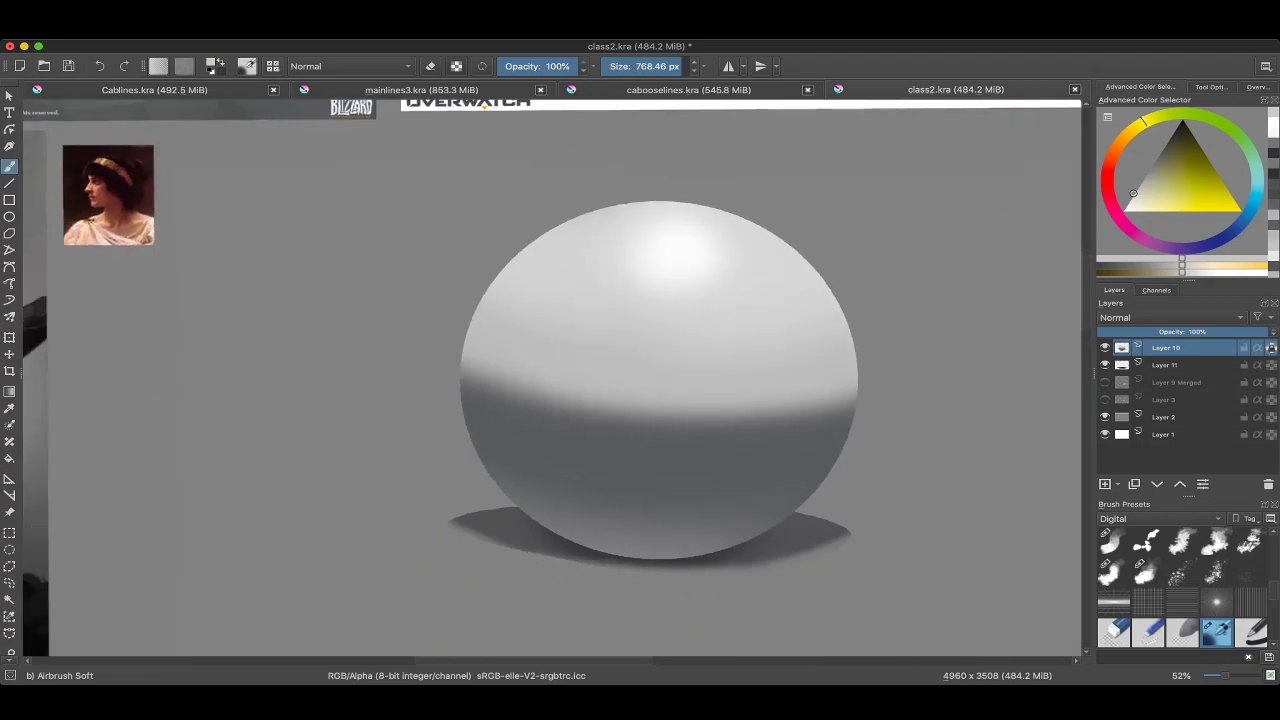
Airbrush the sphere's light side around the highlight with white and sampled light greys, reducing the brush to about 348 px.
{"action": "left_click", "coordinate": [731, 277], "text": "ctrl"}
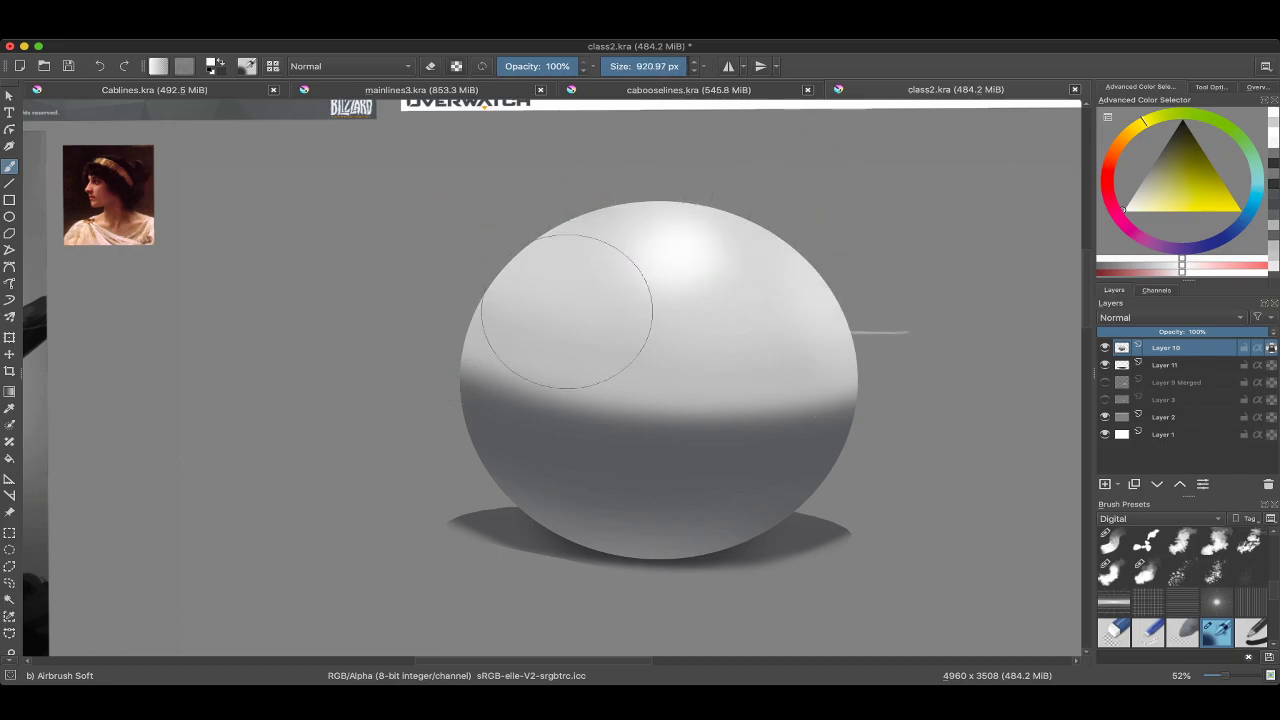
{"action": "left_click", "coordinate": [586, 326], "text": "ctrl"}
{"action": "mouse_move", "coordinate": [586, 326]}
{"action": "left_mouse_down"}
{"action": "mouse_move", "coordinate": [562, 297]}
{"action": "mouse_move", "coordinate": [527, 320]}
{"action": "left_mouse_up"}
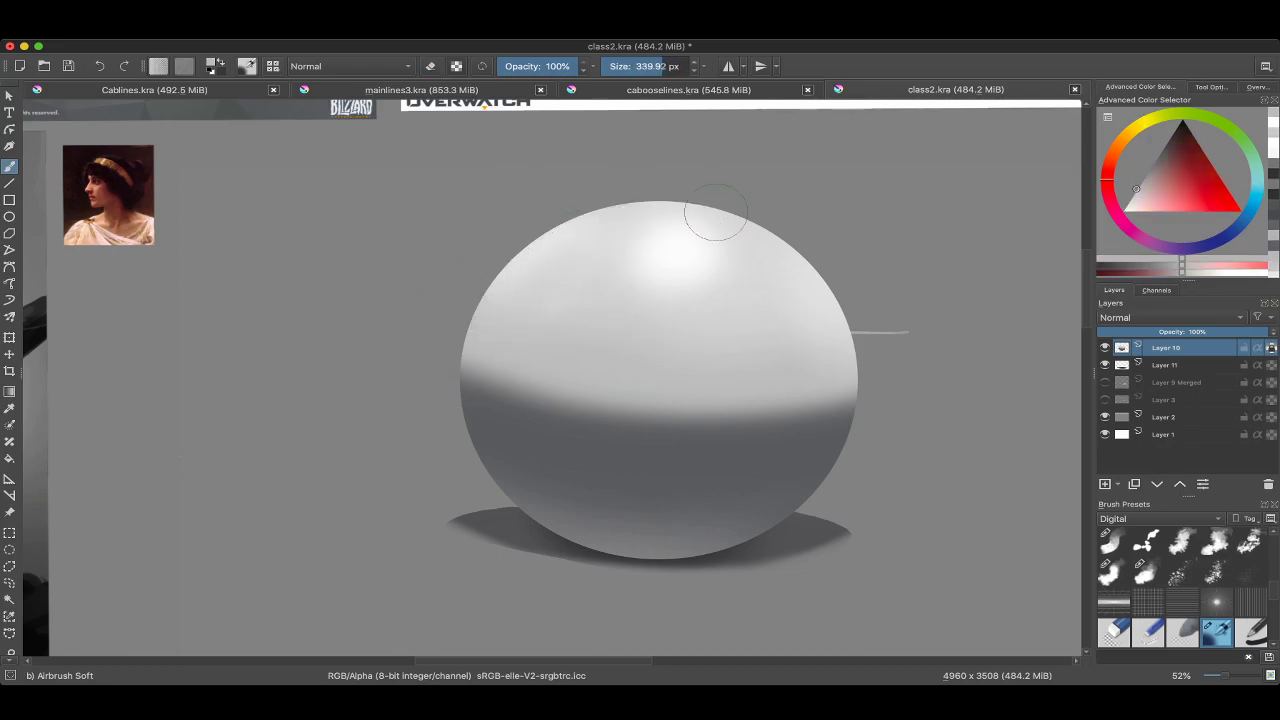
{"action": "left_click_drag", "start_coordinate": [706, 223], "coordinate": [777, 299]}
{"action": "left_click", "coordinate": [826, 383], "text": "ctrl"}
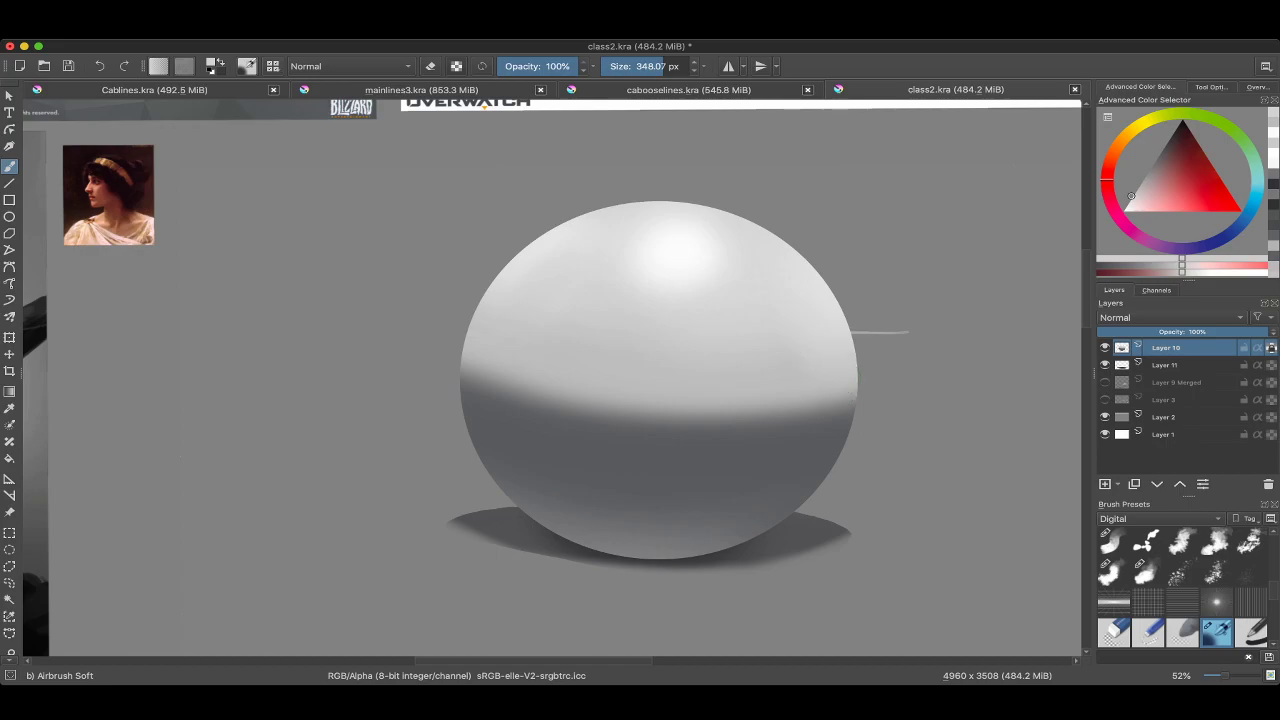
{"action": "scroll", "coordinate": [826, 383], "scroll_direction": "down", "scroll_amount": 5}
{"action": "scroll", "coordinate": [633, 430], "scroll_direction": "up", "scroll_amount": 5}
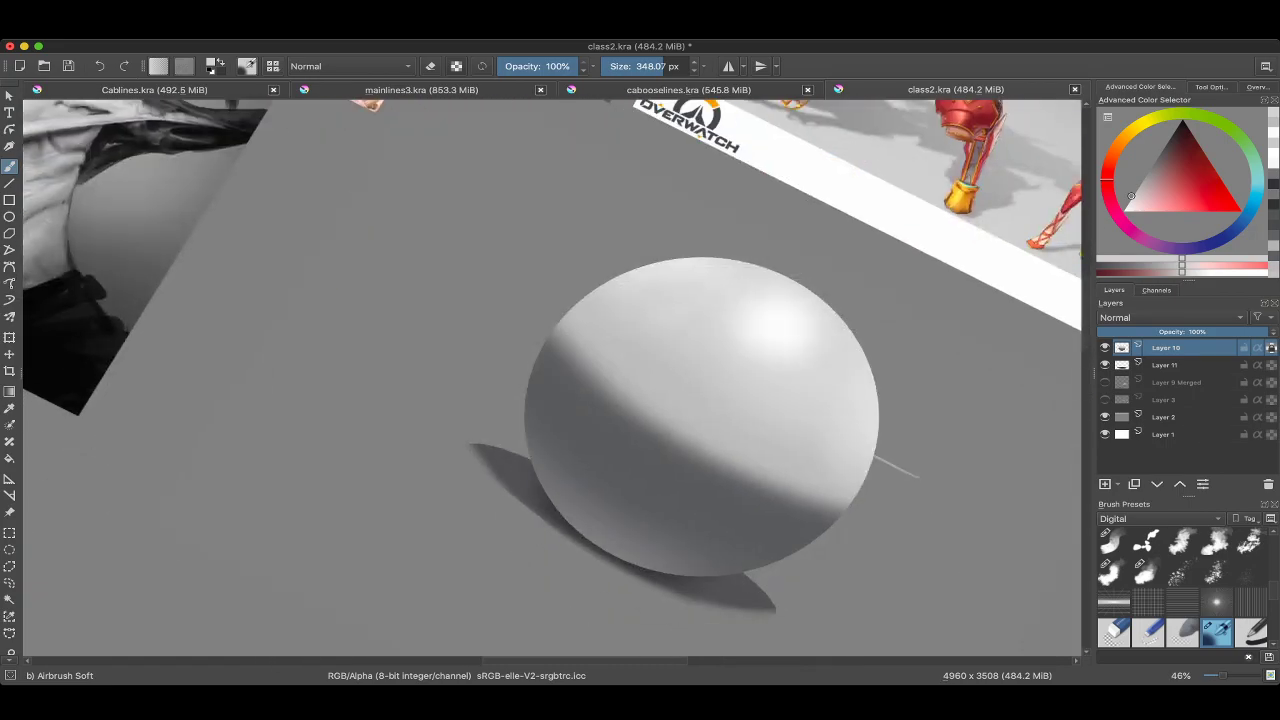
Sample the sphere's dark shadow grey, group Layer 10, and add a new empty layer above it inside the group.
{"action": "left_click", "coordinate": [588, 549], "text": "ctrl"}
{"action": "left_click_drag", "start_coordinate": [1043, 450], "coordinate": [1043, 450]}
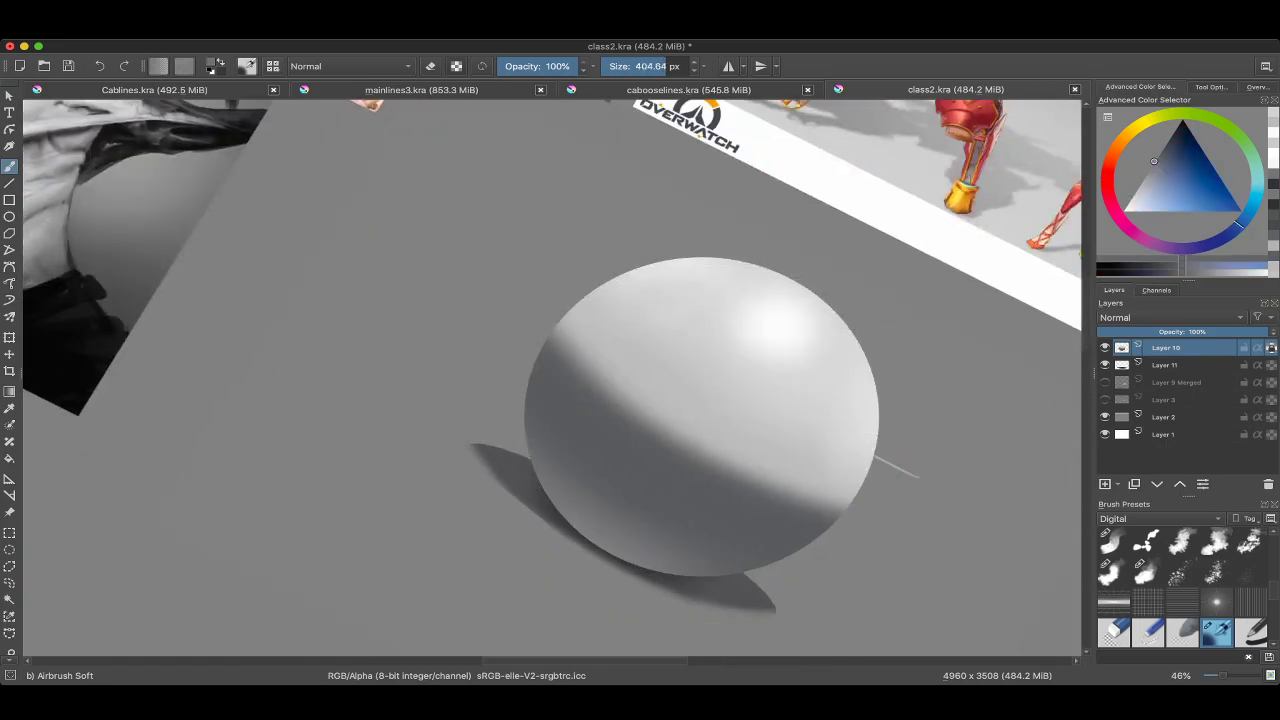
{"action": "key", "text": "ctrl+g"}
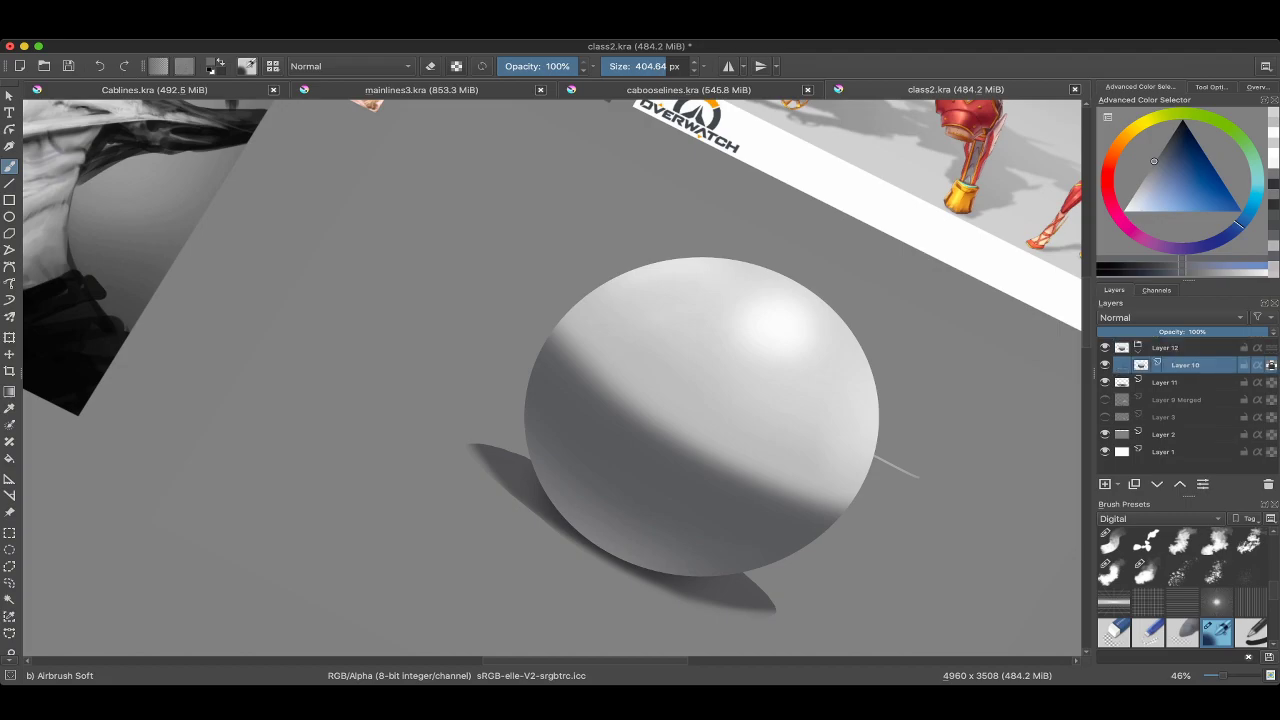
{"action": "key", "text": "ctrl+j"}
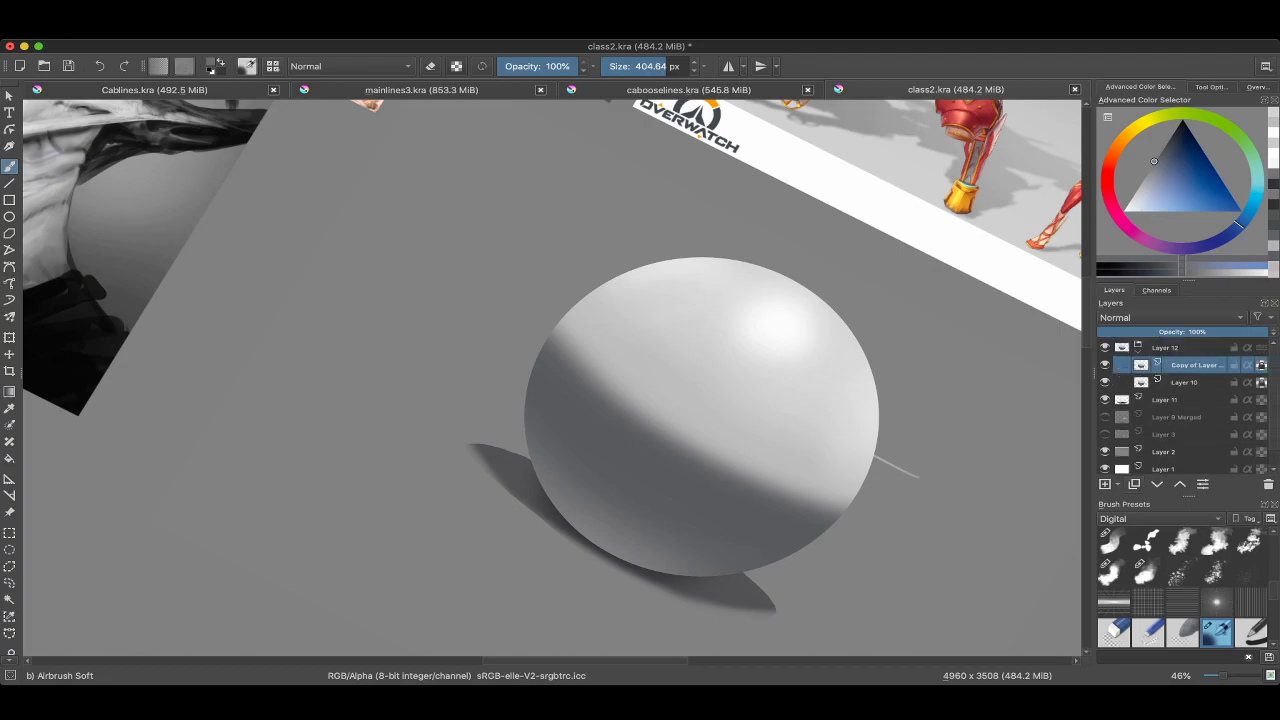
{"action": "key", "text": "ctrl+z"}
{"action": "key", "text": "Insert"}
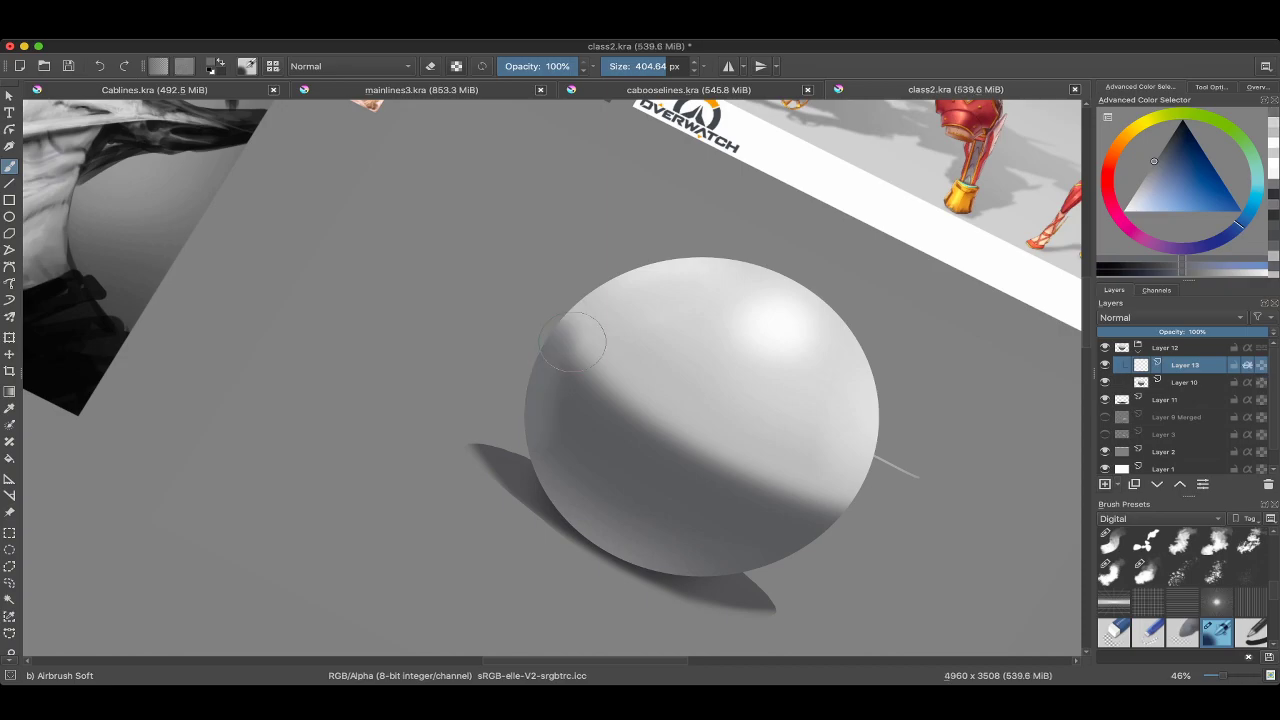
Airbrush dark grey at the core shadow's end, and add sampled light-grey reflected light along the shadow side's rim at about 737 px.
{"action": "left_click_drag", "start_coordinate": [571, 357], "coordinate": [523, 357]}
{"action": "left_click", "coordinate": [627, 273], "text": "ctrl"}
{"action": "key", "text": "bracketright"}
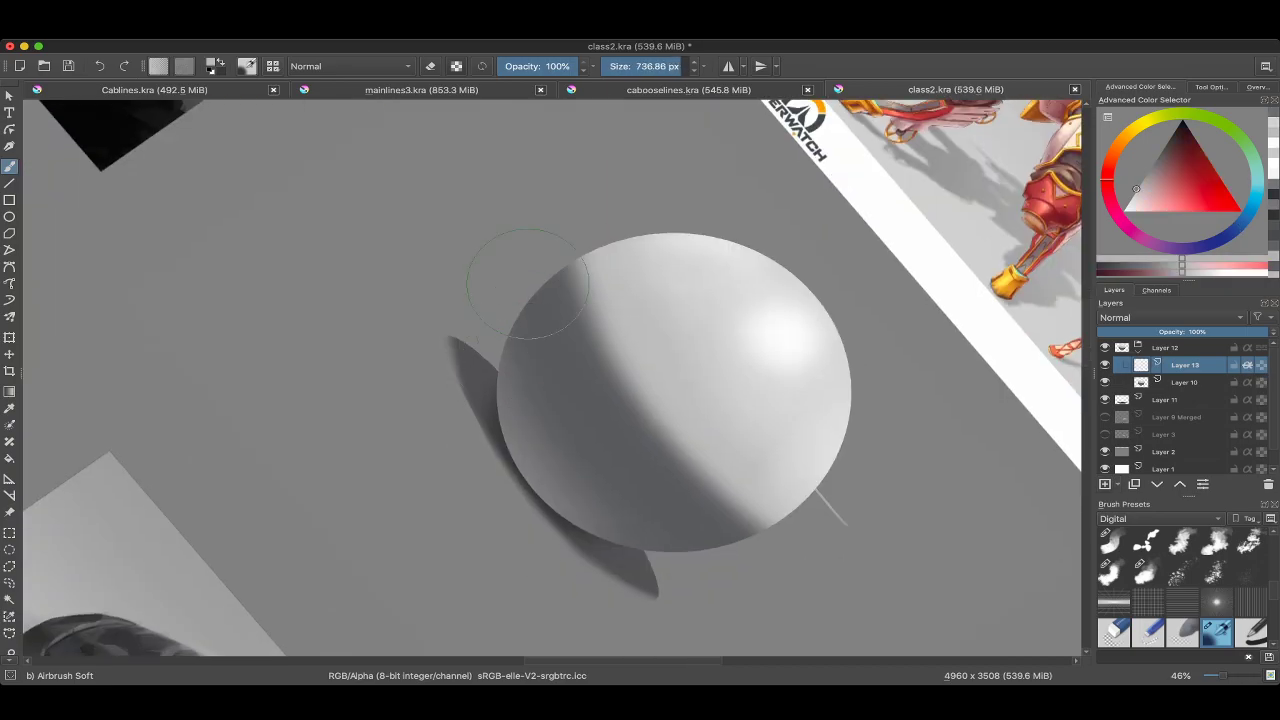
{"action": "left_click_drag", "start_coordinate": [575, 265], "coordinate": [366, 451]}
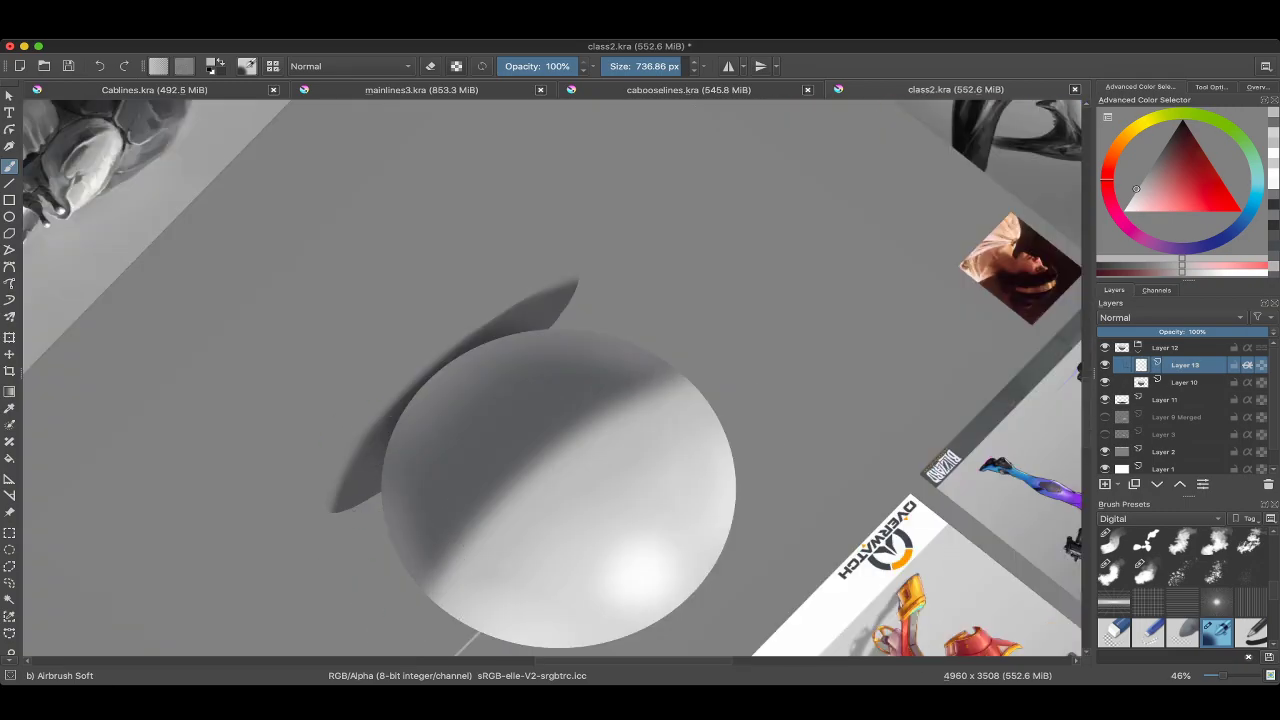
{"action": "left_click_drag", "start_coordinate": [372, 520], "coordinate": [352, 480]}
Erase the excess reflected light from the core shadow on Layer 13, reducing the eraser to about 449 px.
{"action": "key", "text": "e"}
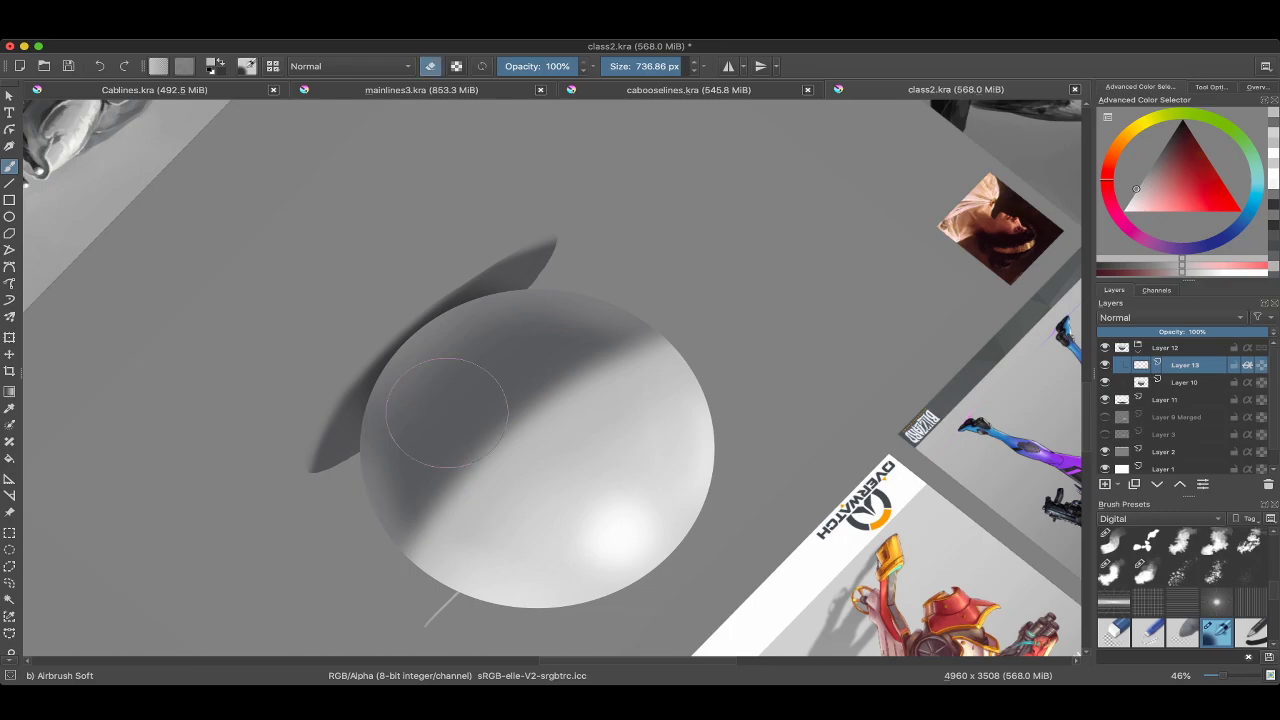
{"action": "key", "text": "bracketleft"}
{"action": "left_click_drag", "start_coordinate": [460, 540], "coordinate": [620, 560]}
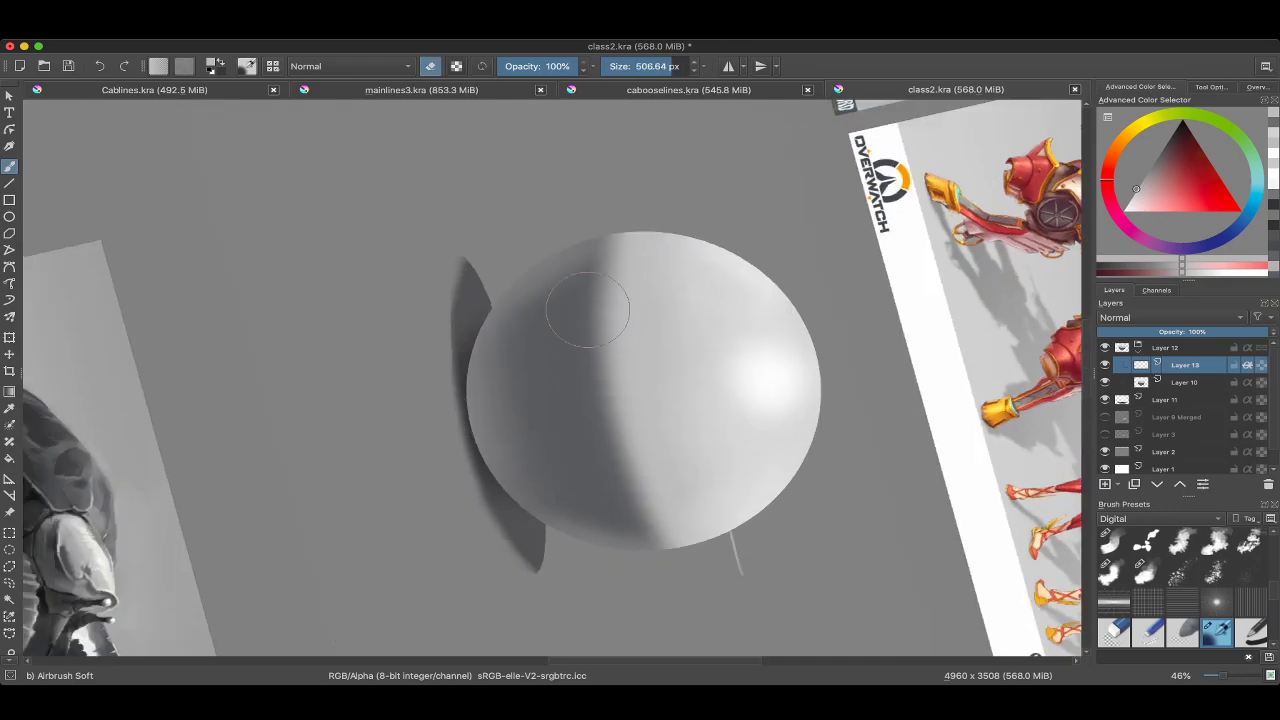
{"action": "key", "text": "bracketleft"}
{"action": "key", "text": "5"}
{"action": "key", "text": "bracketleft"}
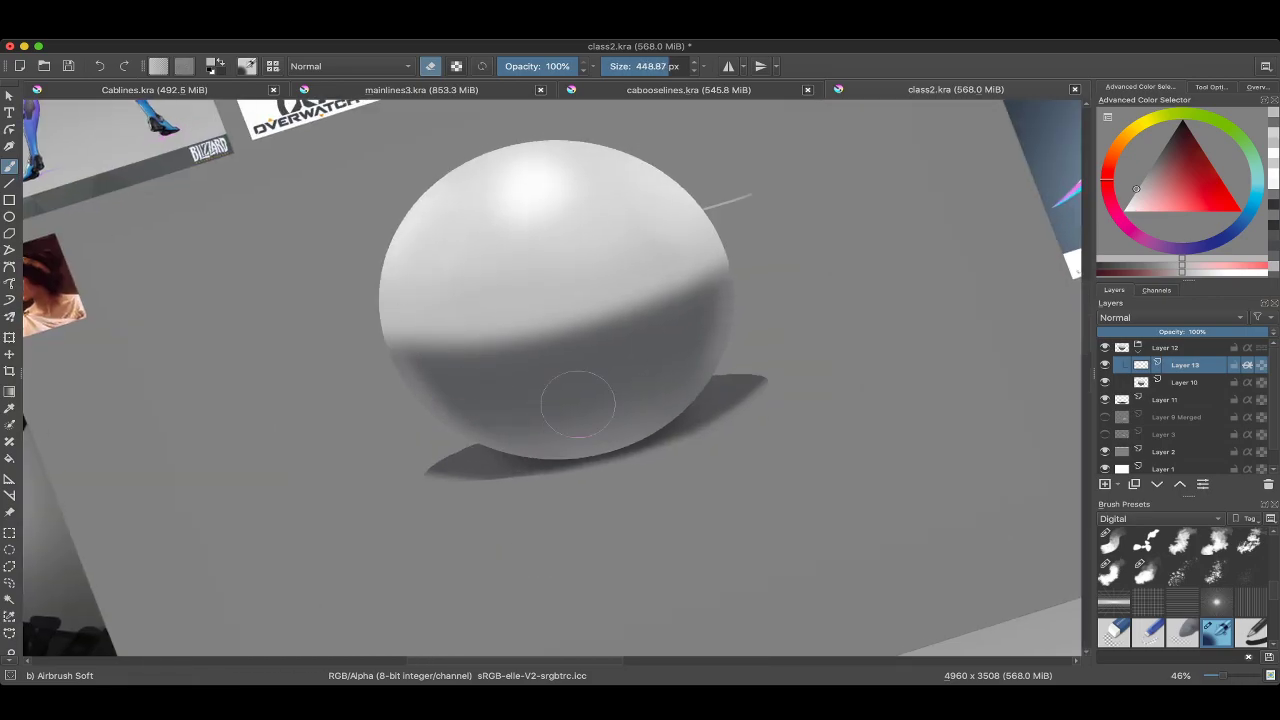
{"action": "scroll", "coordinate": [656, 365], "scroll_direction": "down", "scroll_amount": 5}
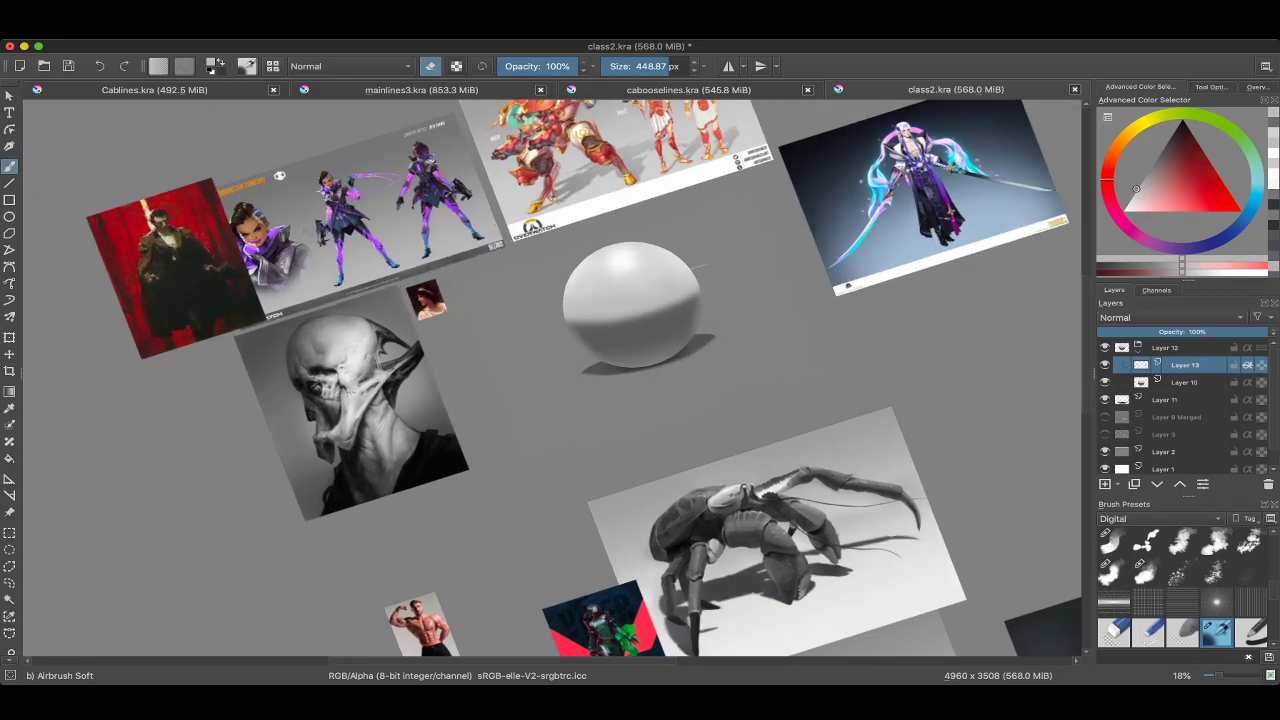
Sample white, try brightening the light side's rim at about 572 px, and place a small white square highlight just below the specular highlight.
{"action": "scroll", "coordinate": [656, 365], "scroll_direction": "up", "scroll_amount": 3}
{"action": "left_click", "coordinate": [660, 290], "text": "ctrl"}
{"action": "key", "text": "bracketright"}
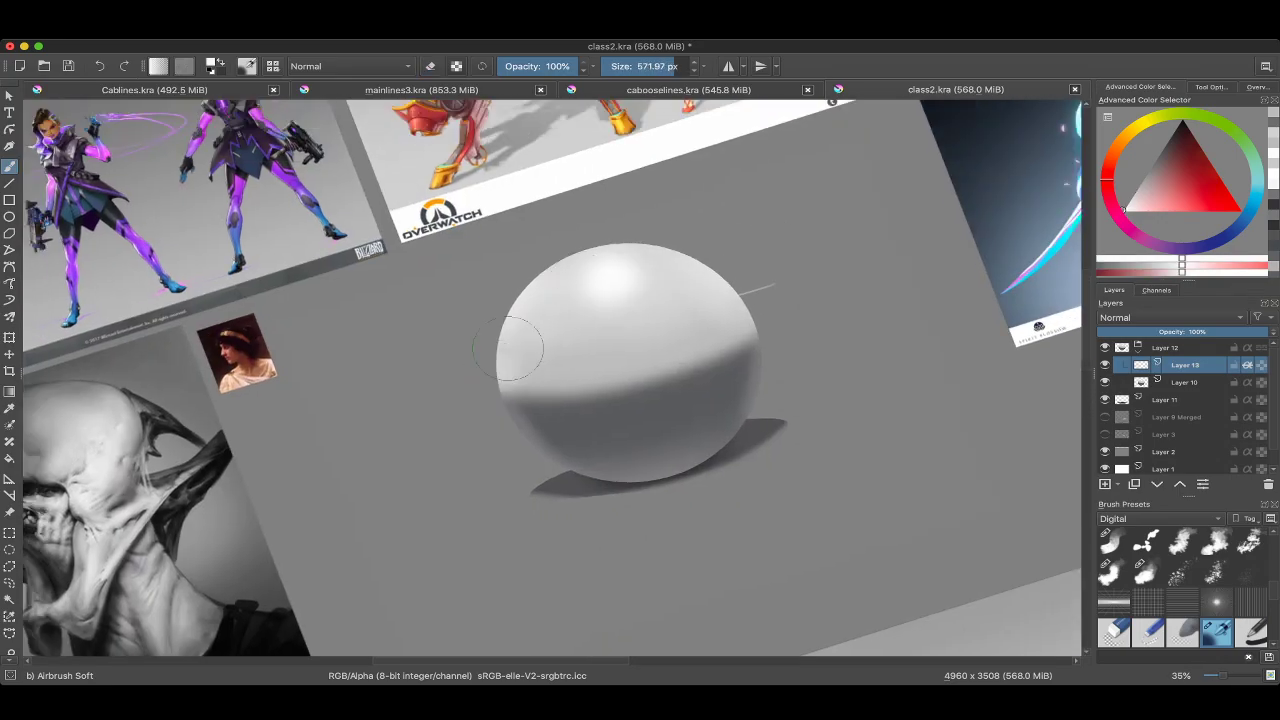
{"action": "key", "text": "e"}
{"action": "mouse_move", "coordinate": [566, 331]}
{"action": "left_mouse_down"}
{"action": "mouse_move", "coordinate": [600, 280]}
{"action": "mouse_move", "coordinate": [545, 300]}
{"action": "mouse_move", "coordinate": [533, 389]}
{"action": "left_mouse_up"}
{"action": "left_click_drag", "start_coordinate": [530, 345], "coordinate": [530, 361]}
{"action": "mouse_move", "coordinate": [646, 373]}
{"action": "left_mouse_down"}
{"action": "mouse_move", "coordinate": [602, 316]}
{"action": "mouse_move", "coordinate": [656, 317]}
{"action": "left_mouse_up"}
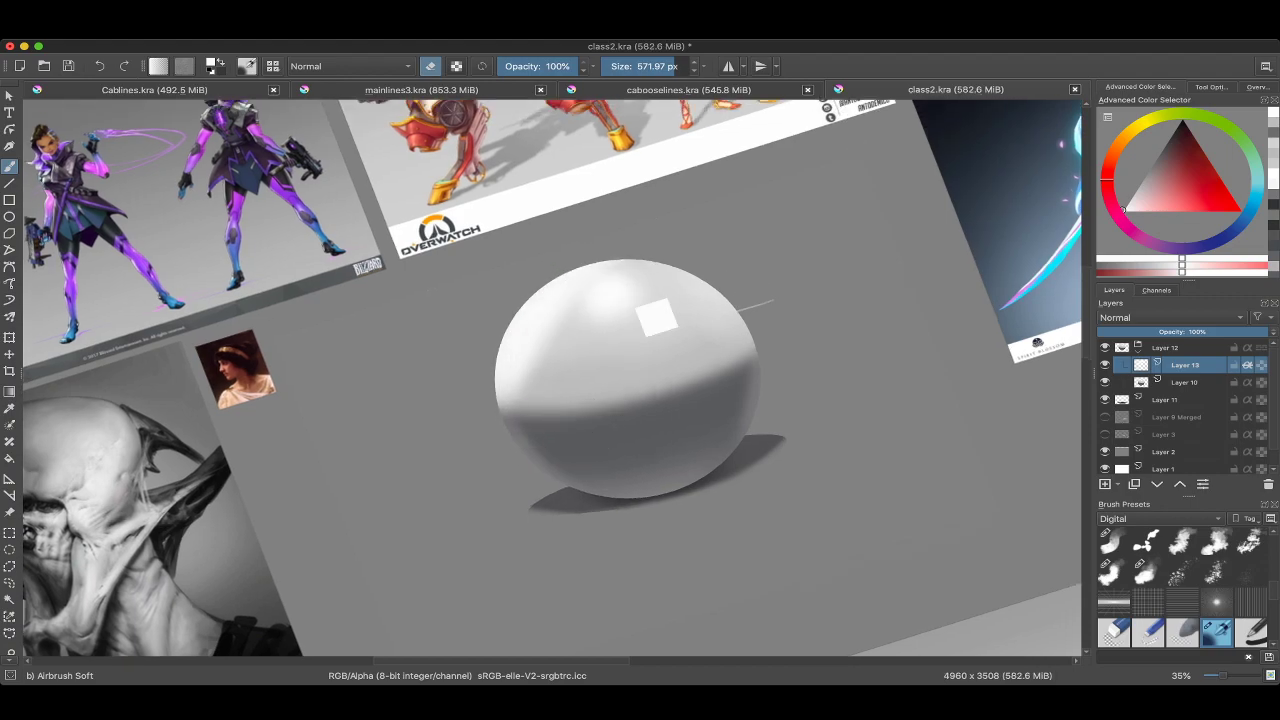
{"action": "key", "text": "ctrl+z"}
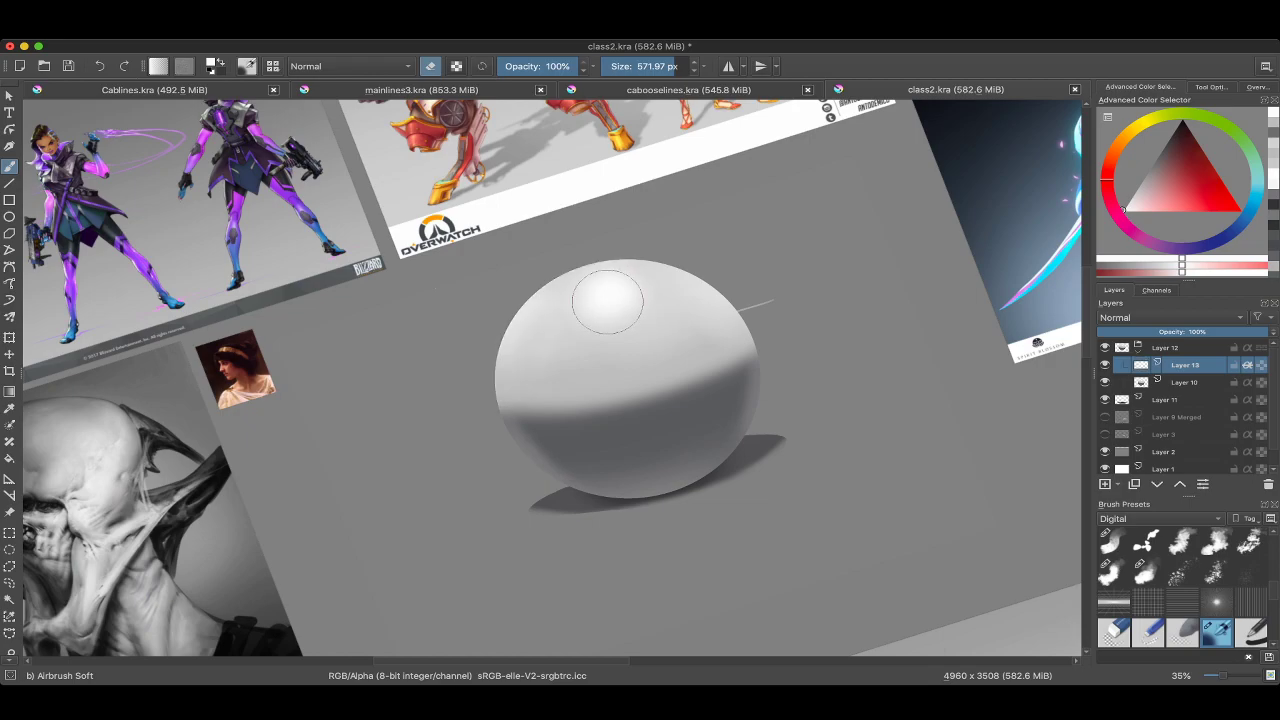
{"action": "mouse_move", "coordinate": [607, 301]}
{"action": "left_mouse_down"}
{"action": "mouse_move", "coordinate": [600, 330]}
{"action": "mouse_move", "coordinate": [557, 373]}
{"action": "left_mouse_up"}
{"action": "scroll", "coordinate": [557, 374], "scroll_direction": "up", "scroll_amount": 2}
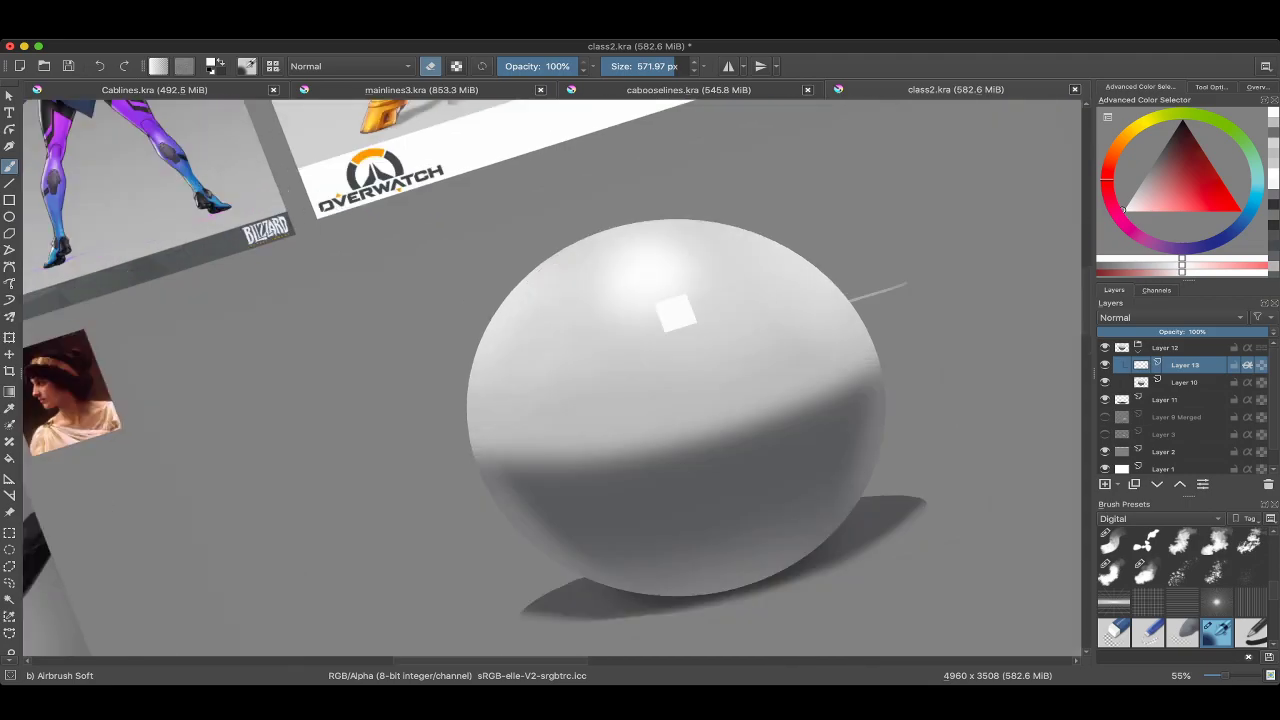
Airbrush white along the sphere's light-side rim on Layer 13 at about 541 px, and erase the stroke's excess toward the specular highlight.
{"action": "key", "text": "e"}
{"action": "key", "text": "bracketleft"}
{"action": "key", "text": "bracketleft"}
{"action": "key", "text": "bracketleft"}
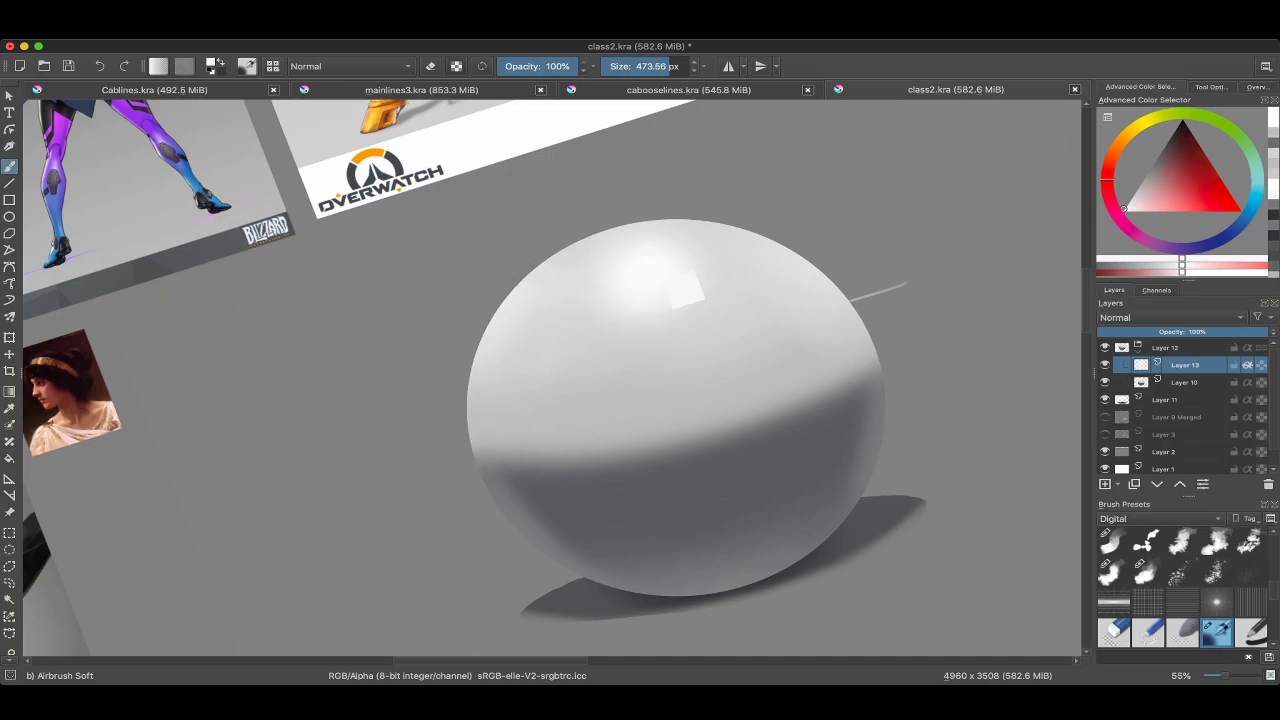
{"action": "key", "text": "super+z"}
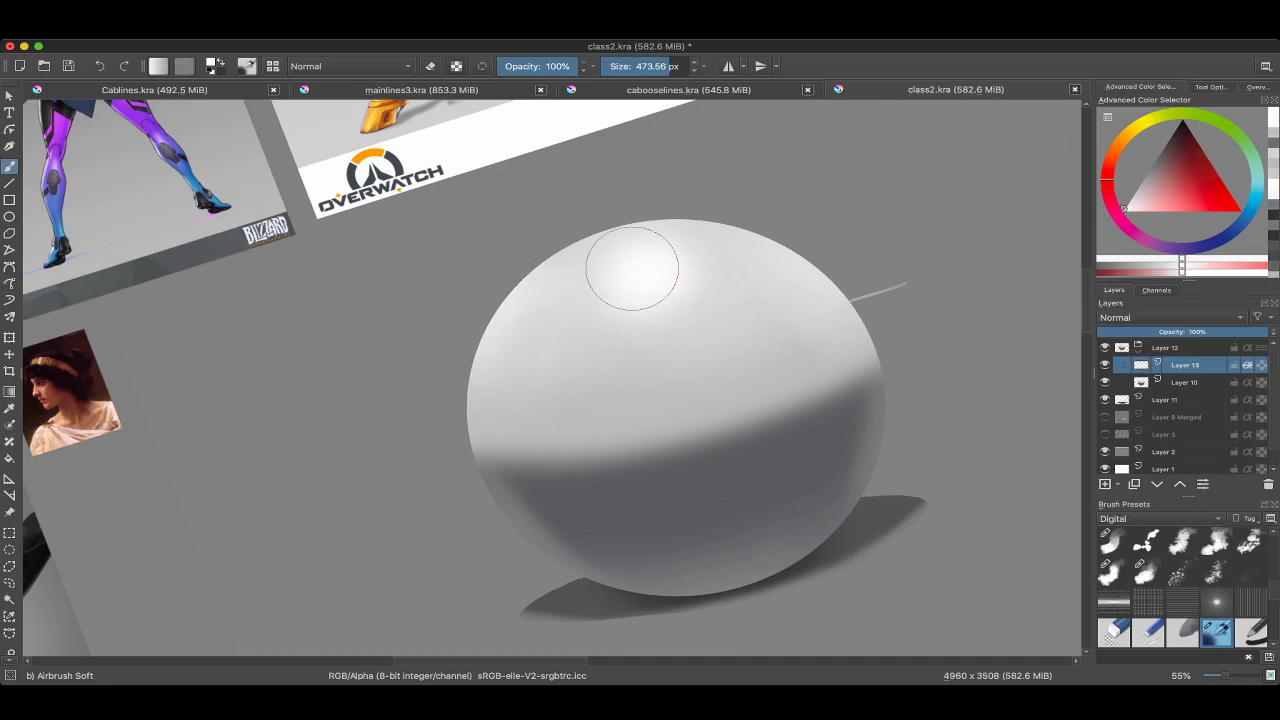
{"action": "key", "text": "bracketright"}
{"action": "mouse_move", "coordinate": [543, 286]}
{"action": "left_mouse_down"}
{"action": "mouse_move", "coordinate": [464, 448]}
{"action": "mouse_move", "coordinate": [509, 400]}
{"action": "left_mouse_up"}
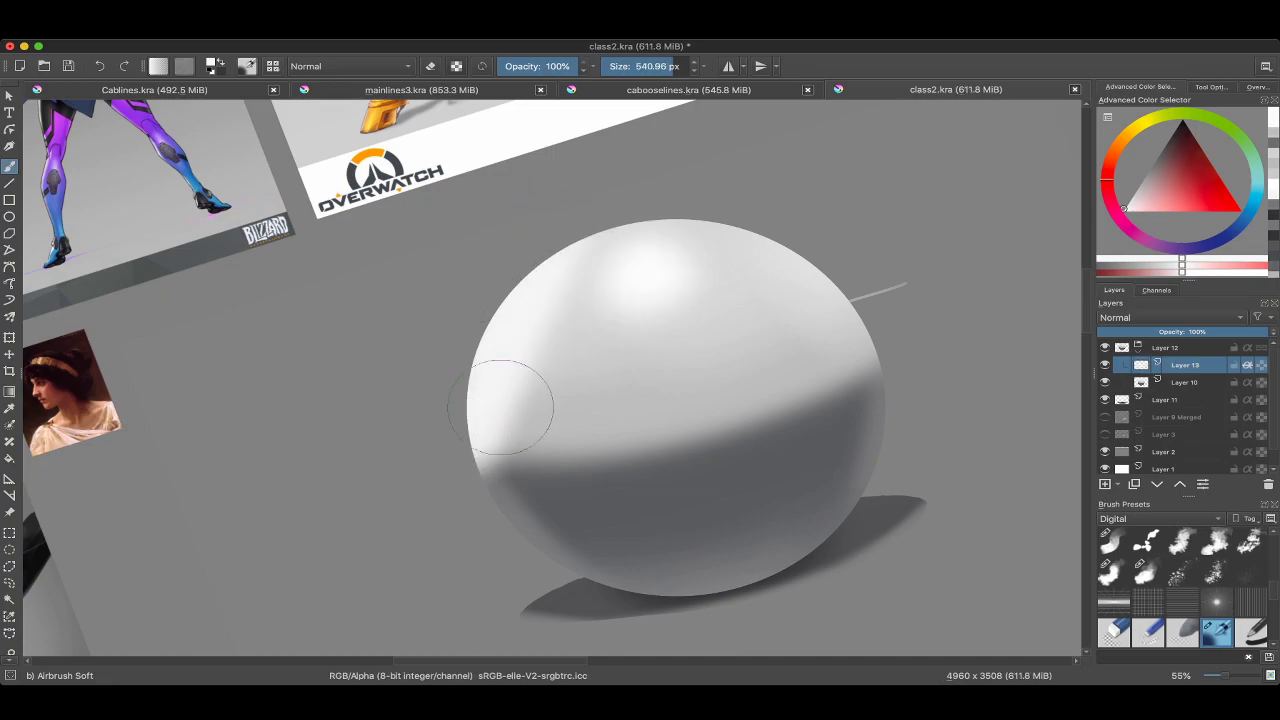
{"action": "key", "text": "e"}
{"action": "mouse_move", "coordinate": [566, 486]}
{"action": "left_mouse_down"}
{"action": "mouse_move", "coordinate": [537, 452]}
{"action": "mouse_move", "coordinate": [536, 372]}
{"action": "mouse_move", "coordinate": [588, 264]}
{"action": "mouse_move", "coordinate": [621, 242]}
{"action": "mouse_move", "coordinate": [533, 390]}
{"action": "mouse_move", "coordinate": [545, 527]}
{"action": "mouse_move", "coordinate": [521, 481]}
{"action": "mouse_move", "coordinate": [614, 277]}
{"action": "left_mouse_up"}
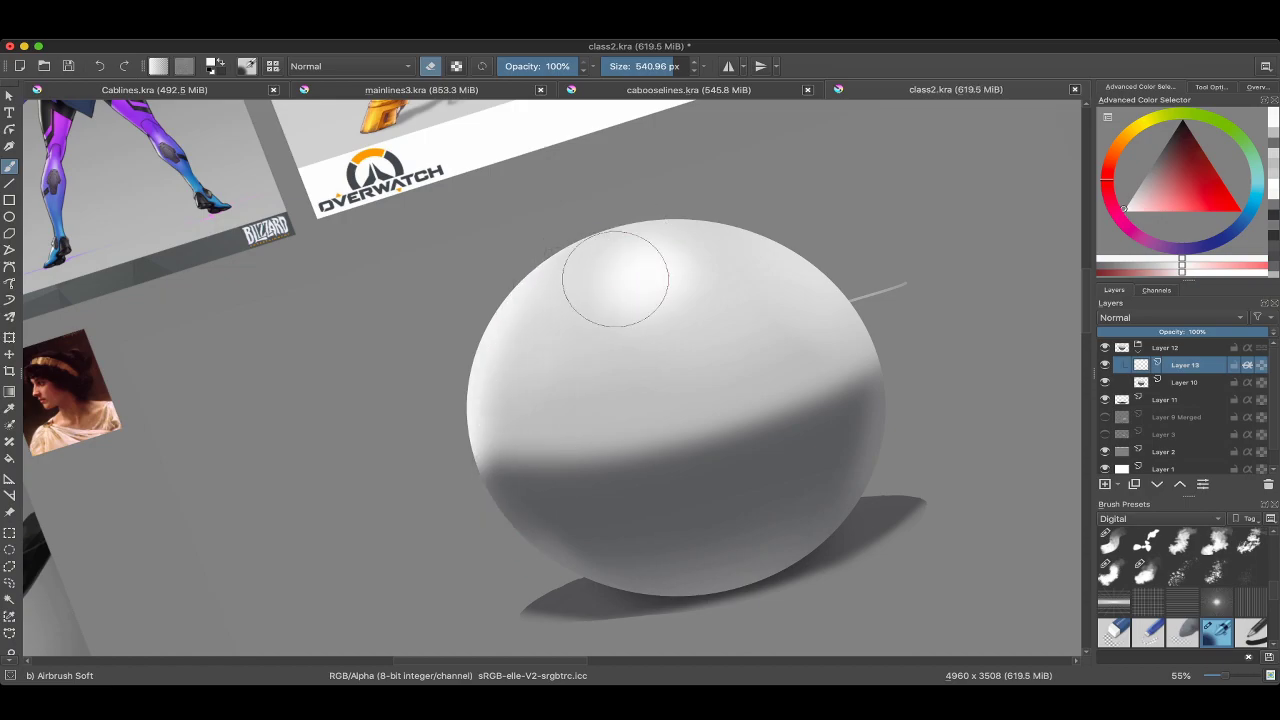
Examine the shaded sphere from afar and up close, comparing its values with the surrounding character references.
{"action": "scroll", "coordinate": [610, 300], "scroll_direction": "down", "scroll_amount": 3}
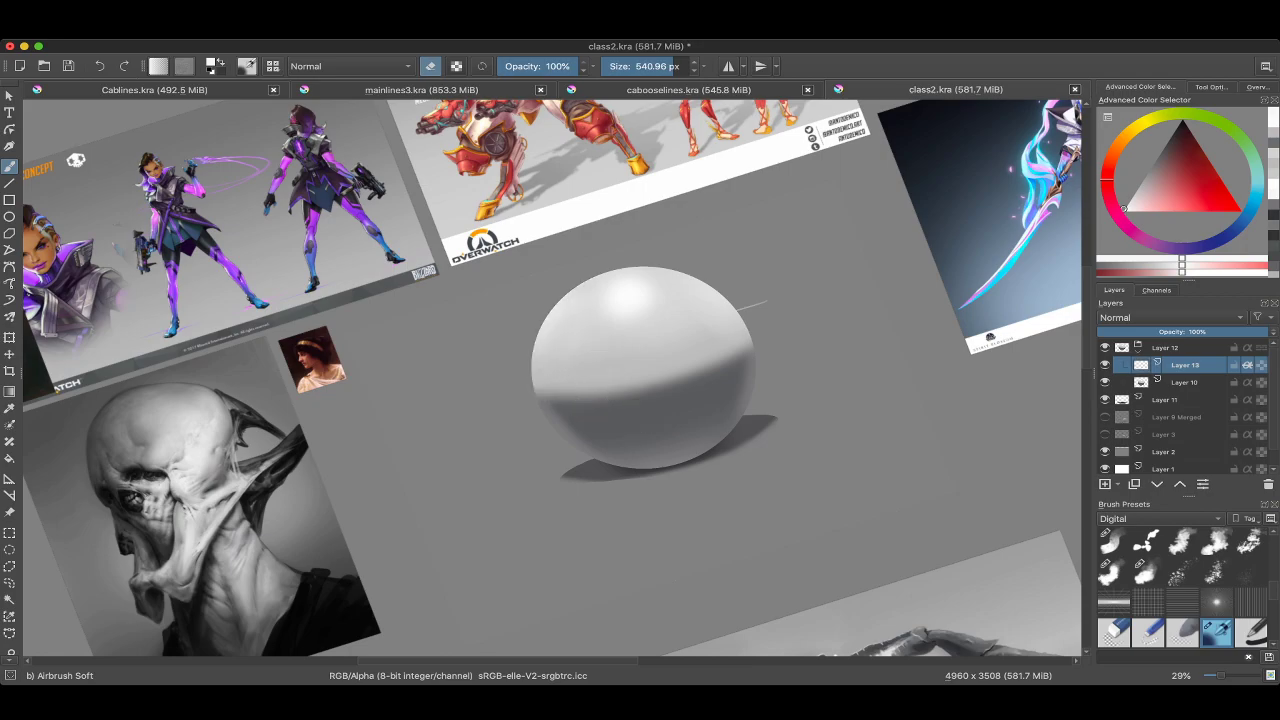
{"action": "scroll", "coordinate": [595, 347], "scroll_direction": "up", "scroll_amount": 3}
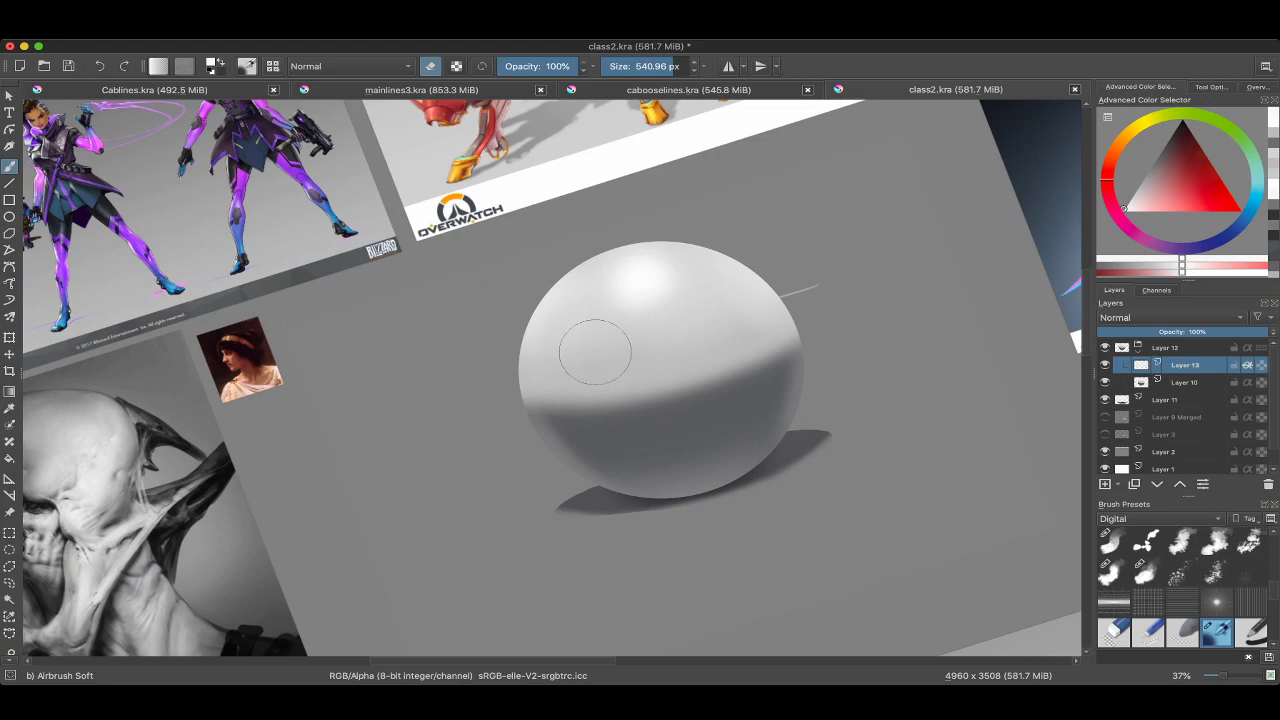
{"action": "scroll", "coordinate": [597, 343], "scroll_direction": "down", "scroll_amount": 5}
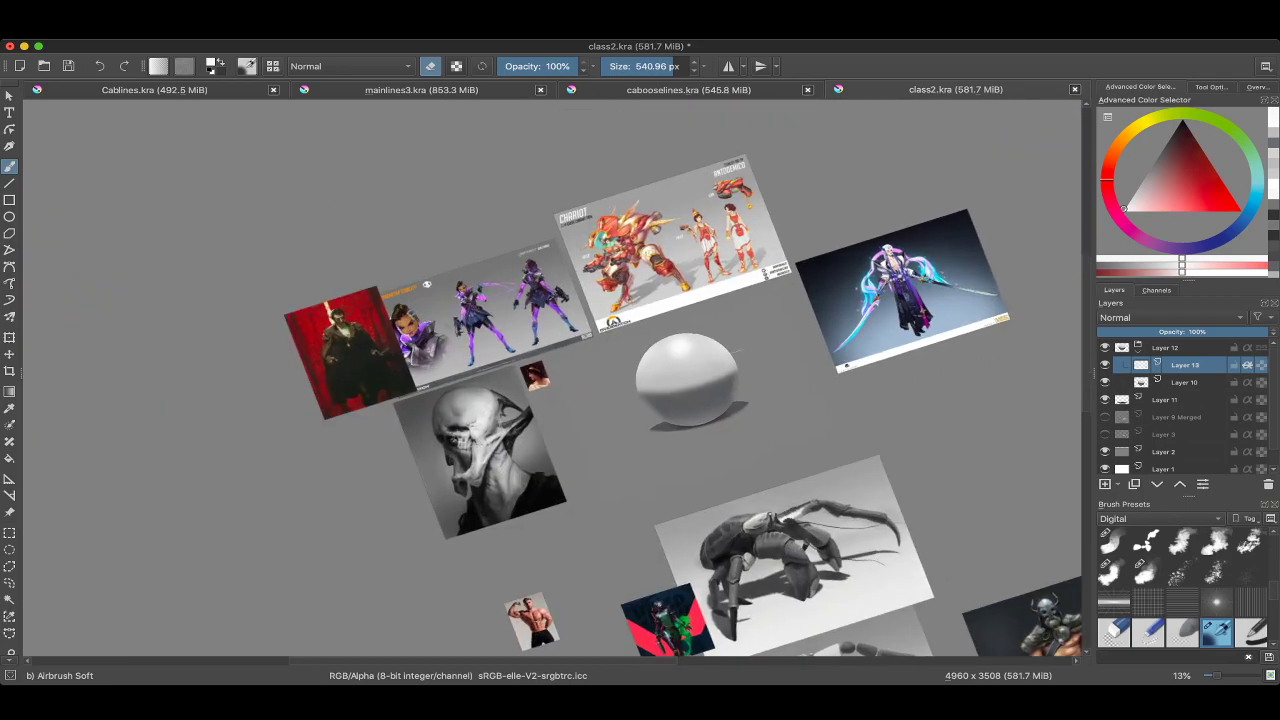
{"action": "scroll", "coordinate": [624, 368], "scroll_direction": "up", "scroll_amount": 5}
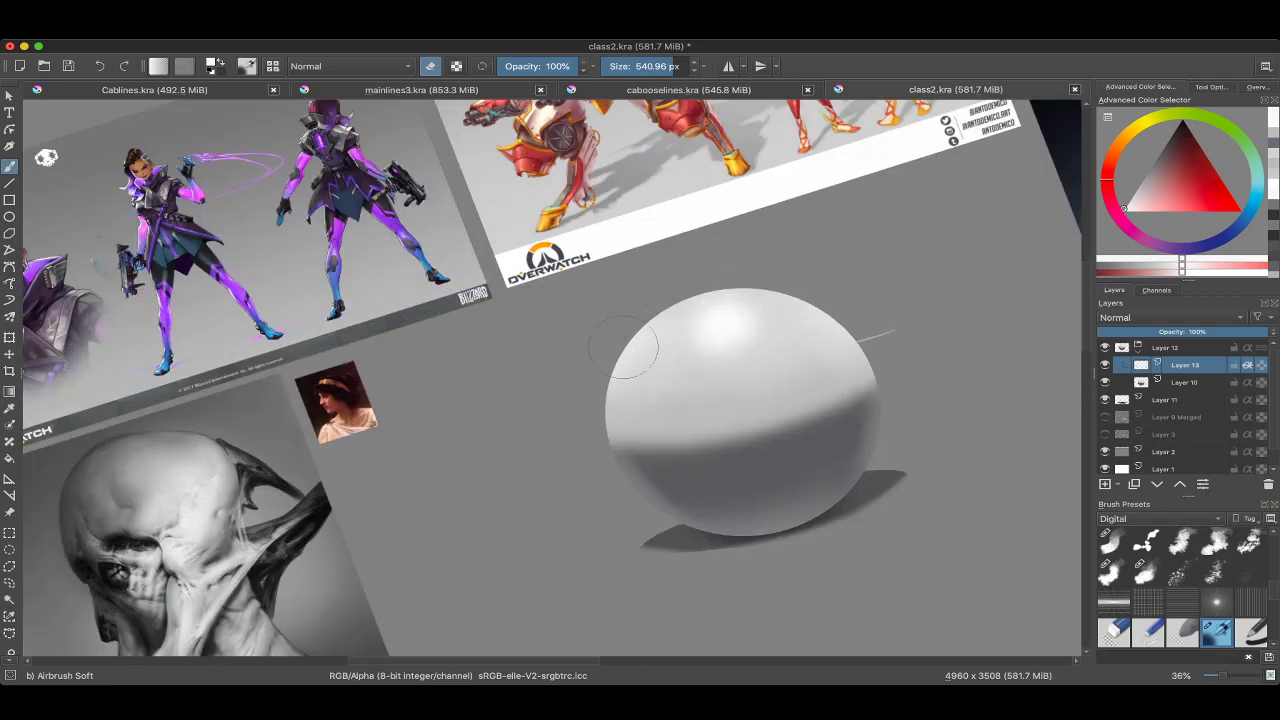
{"action": "scroll", "coordinate": [623, 347], "scroll_direction": "up", "scroll_amount": 10}
{"action": "scroll", "coordinate": [820, 323], "scroll_direction": "up", "scroll_amount": 3}
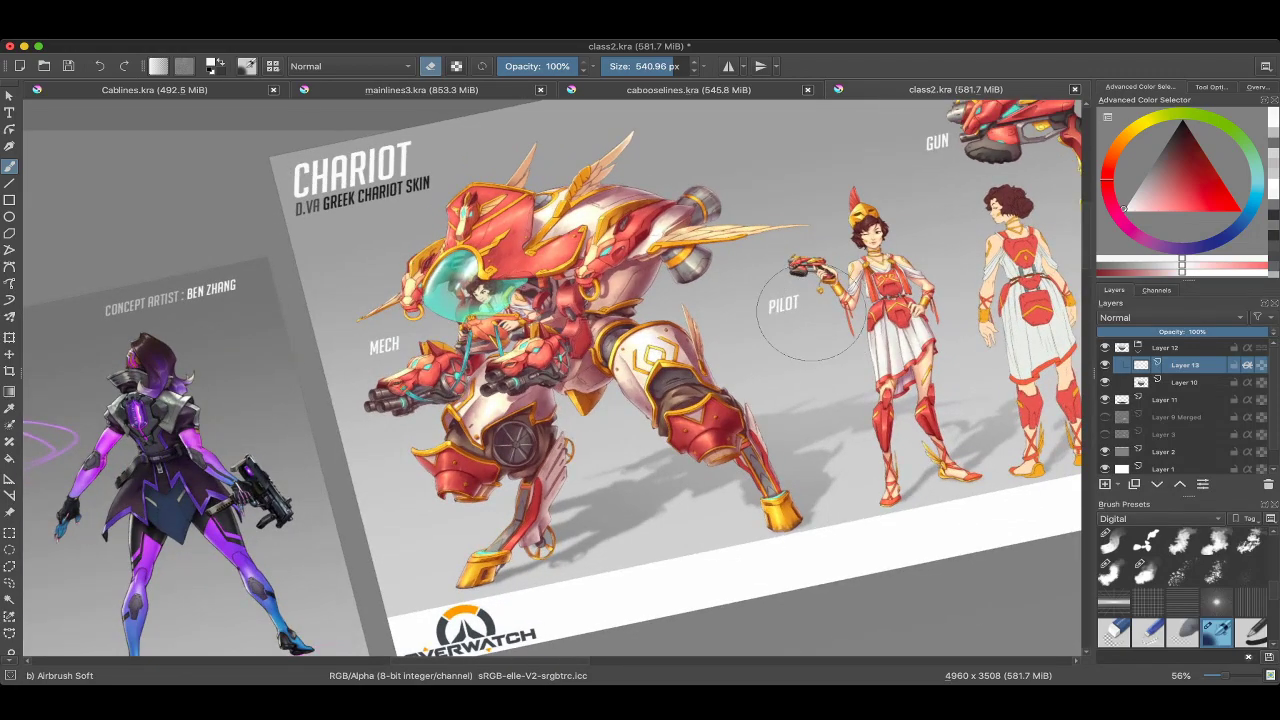
{"action": "scroll", "coordinate": [640, 380], "scroll_direction": "down", "scroll_amount": 4}
{"action": "scroll", "coordinate": [640, 380], "scroll_direction": "down", "scroll_amount": 3}
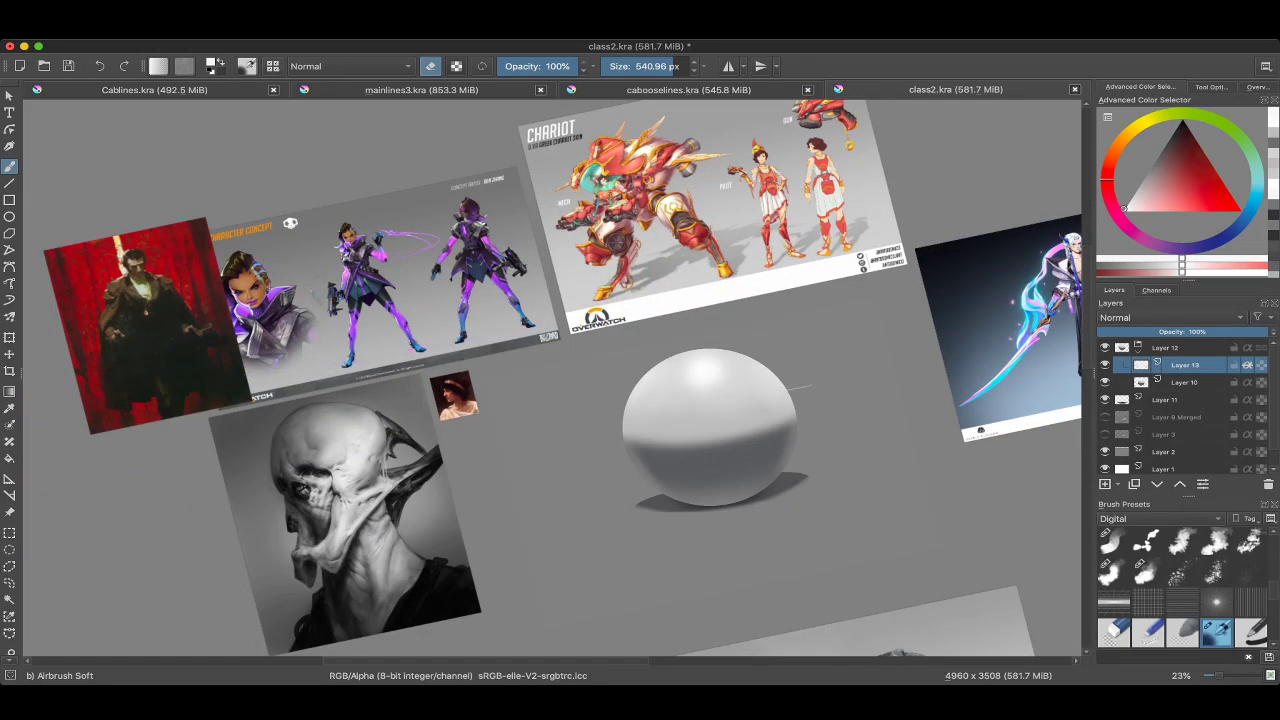
{"action": "scroll", "coordinate": [647, 330], "scroll_direction": "up", "scroll_amount": 3}
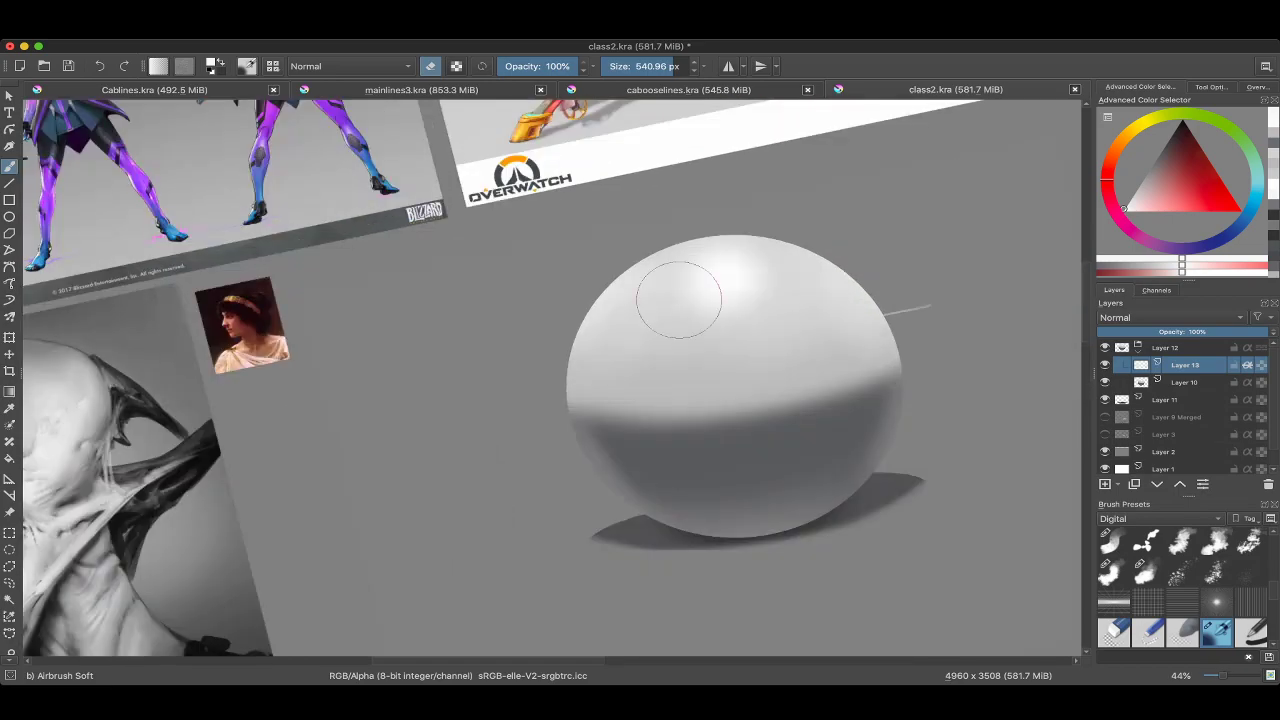
{"action": "scroll", "coordinate": [679, 300], "scroll_direction": "down", "scroll_amount": 3}
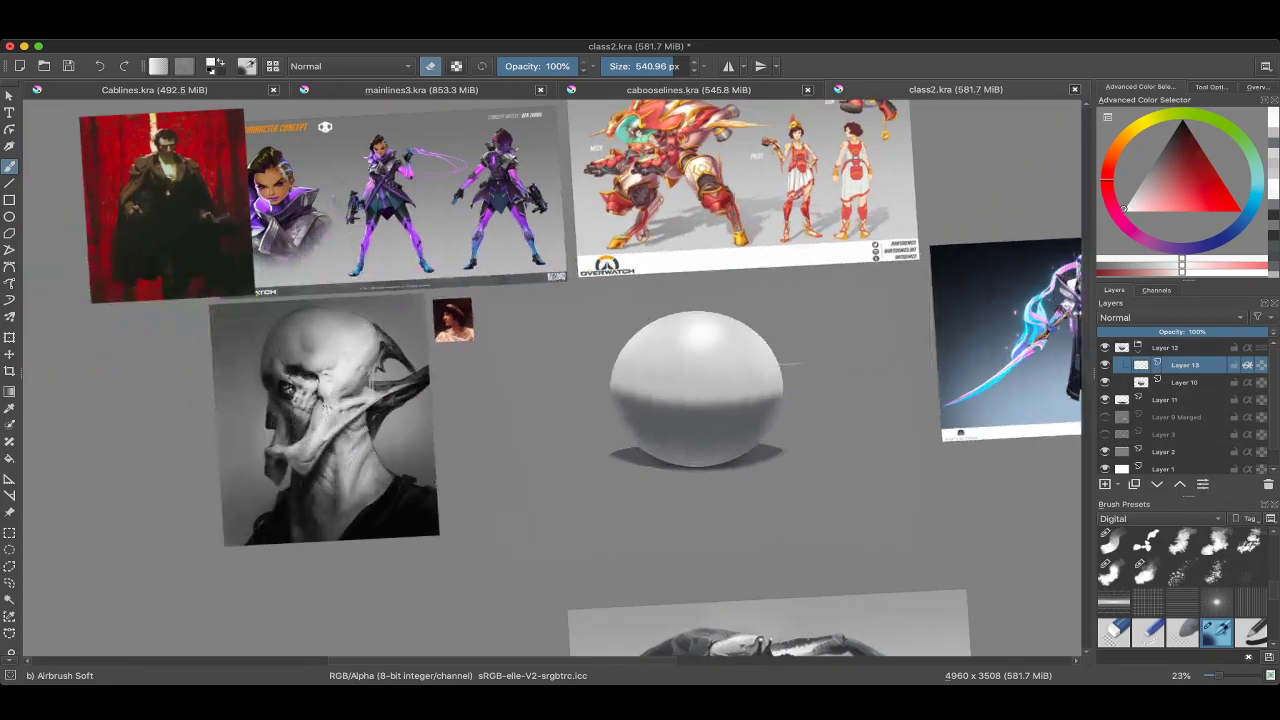
{"action": "scroll", "coordinate": [580, 378], "scroll_direction": "down", "scroll_amount": 1}
{"action": "scroll", "coordinate": [580, 378], "scroll_direction": "right", "scroll_amount": 1}
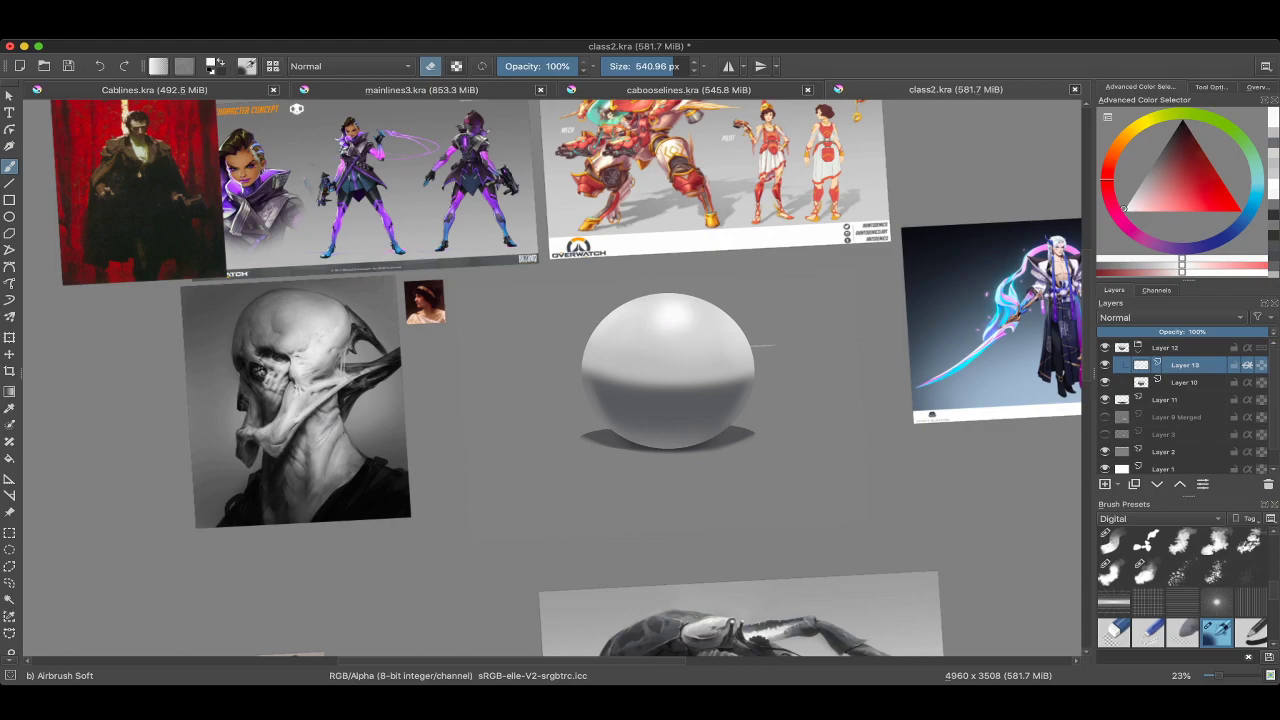
{"action": "scroll", "coordinate": [633, 370], "scroll_direction": "up", "scroll_amount": 3}
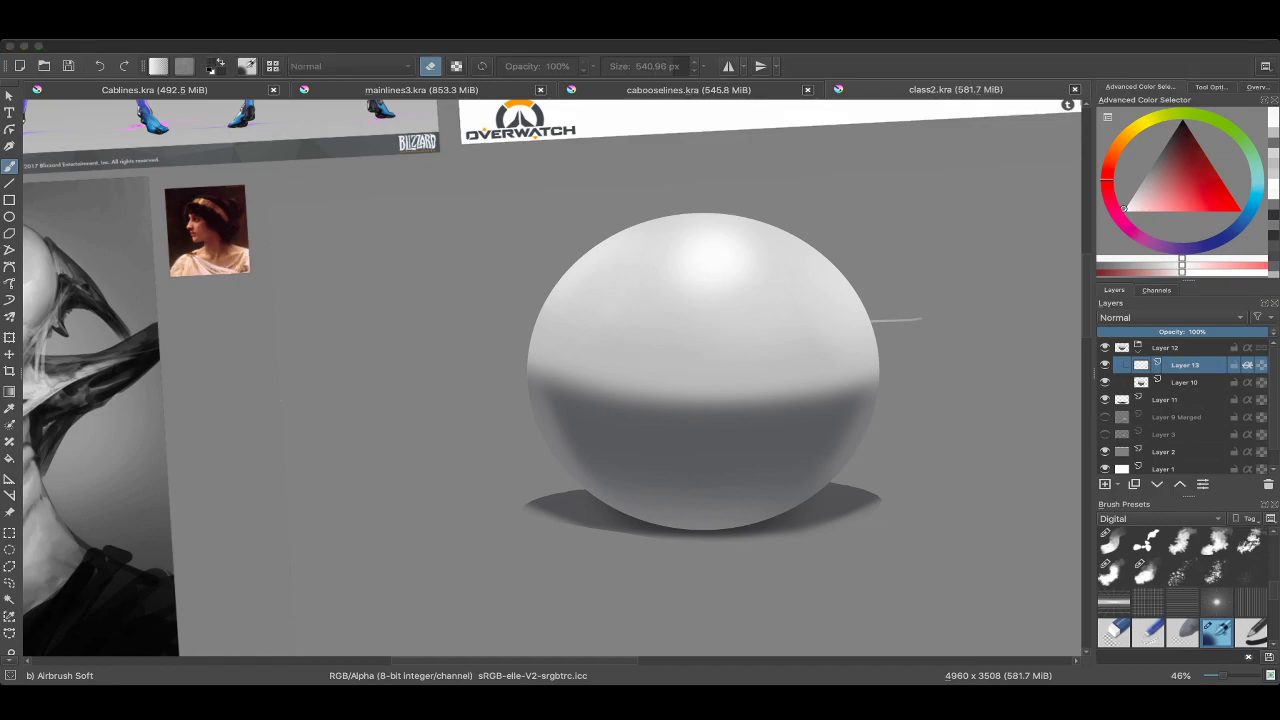
Compare the sphere's shading with the light, shadow and cast shadows in the greyscale crab painting.
{"action": "left_click", "coordinate": [671, 335]}
{"action": "scroll", "coordinate": [670, 383], "scroll_direction": "down", "scroll_amount": 3}
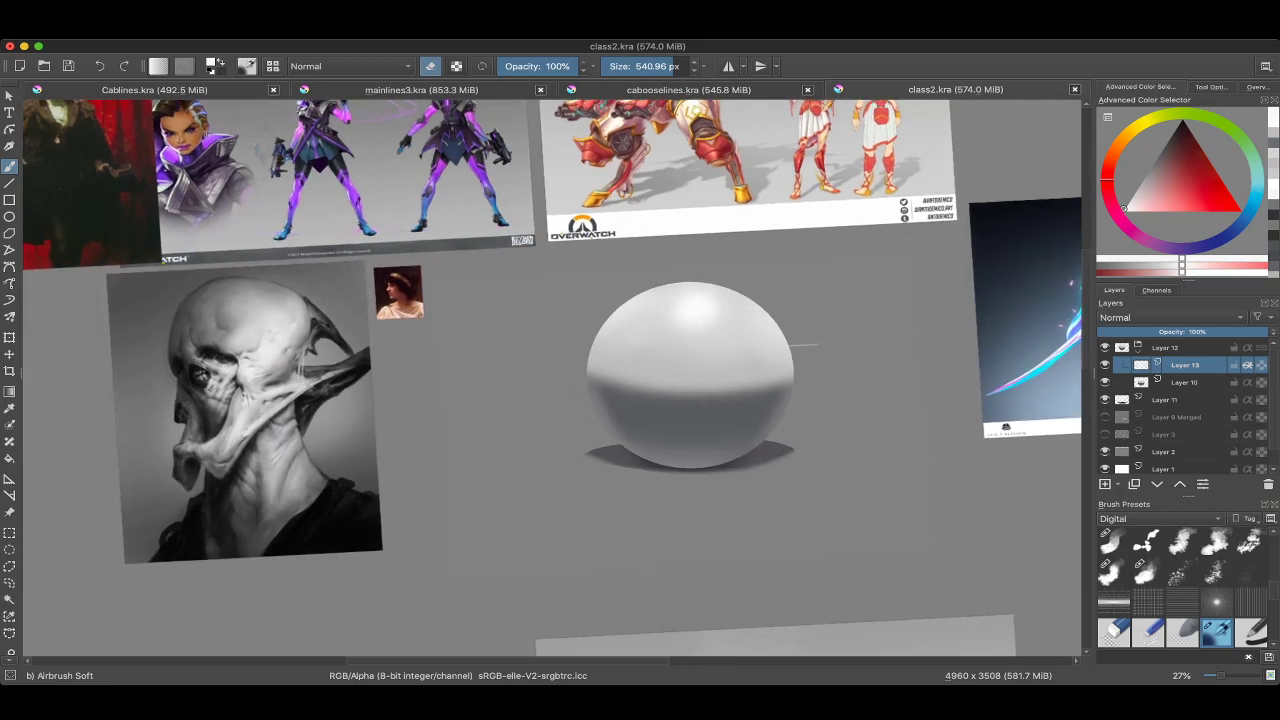
{"action": "scroll", "coordinate": [552, 378], "scroll_direction": "down", "scroll_amount": 3}
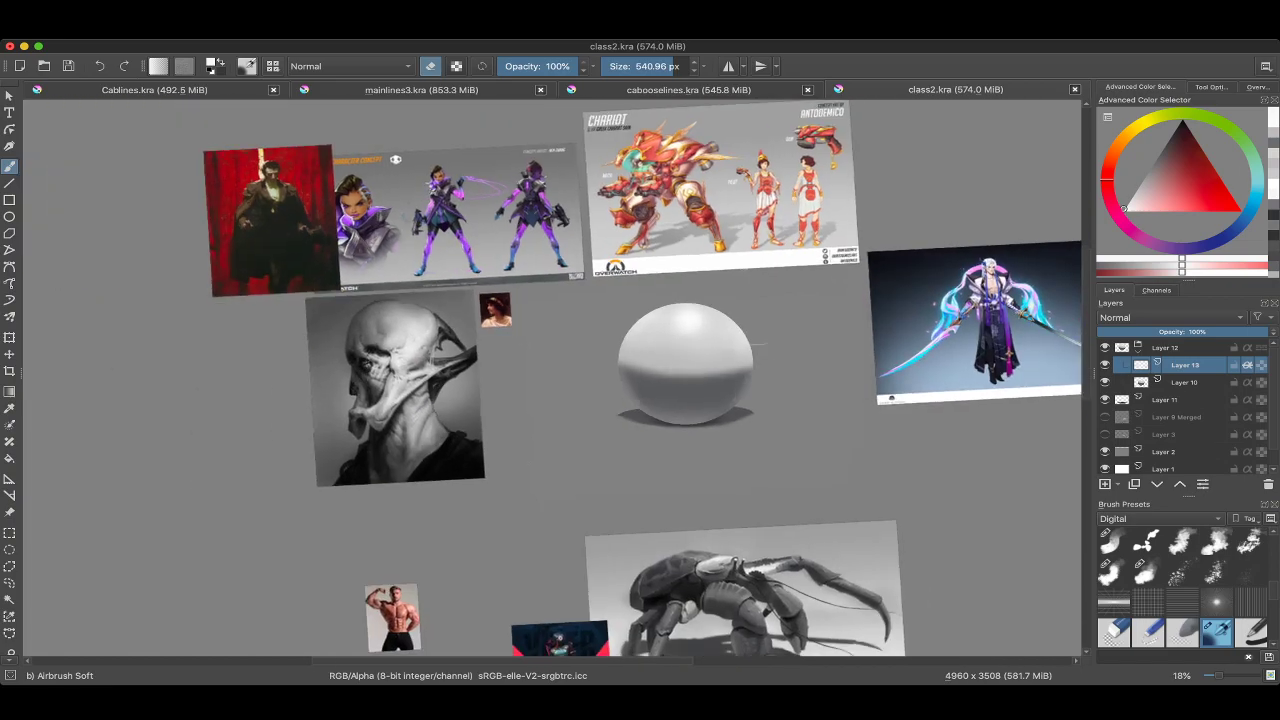
{"action": "scroll", "coordinate": [552, 378], "scroll_direction": "down", "scroll_amount": 5}
{"action": "scroll", "coordinate": [552, 378], "scroll_direction": "up", "scroll_amount": 6}
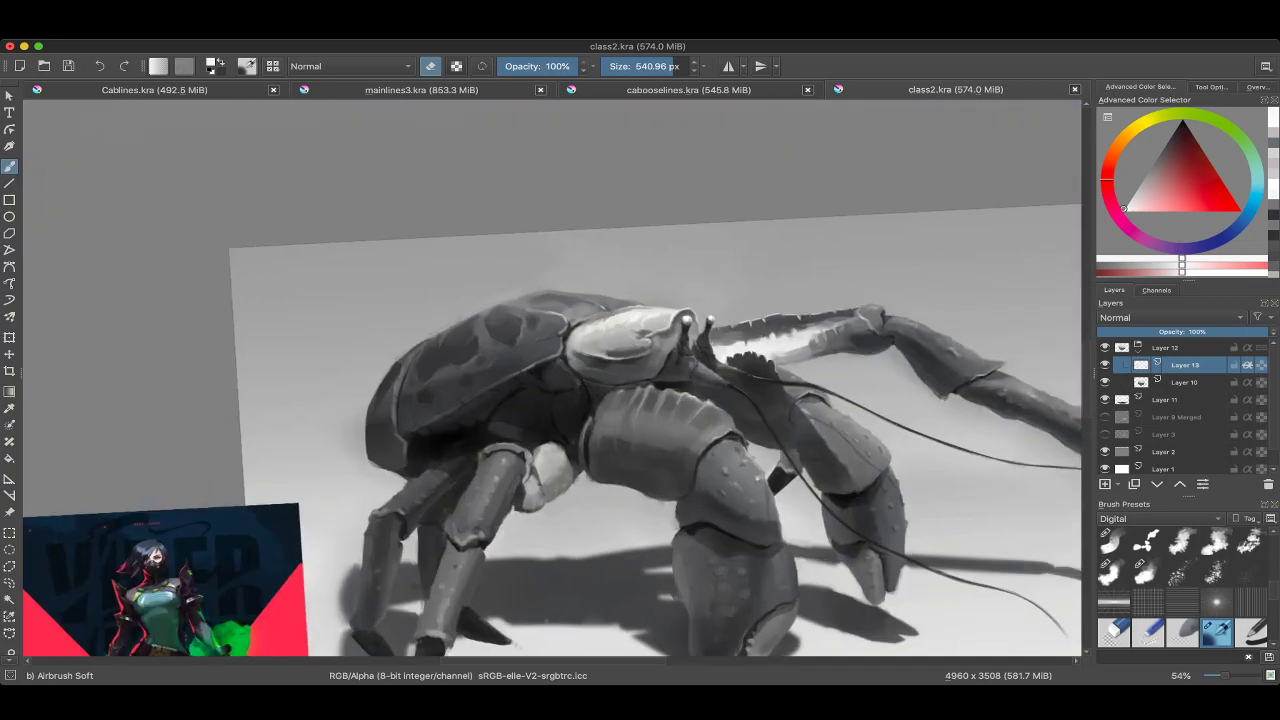
{"action": "scroll", "coordinate": [552, 450], "scroll_direction": "down", "scroll_amount": 8}
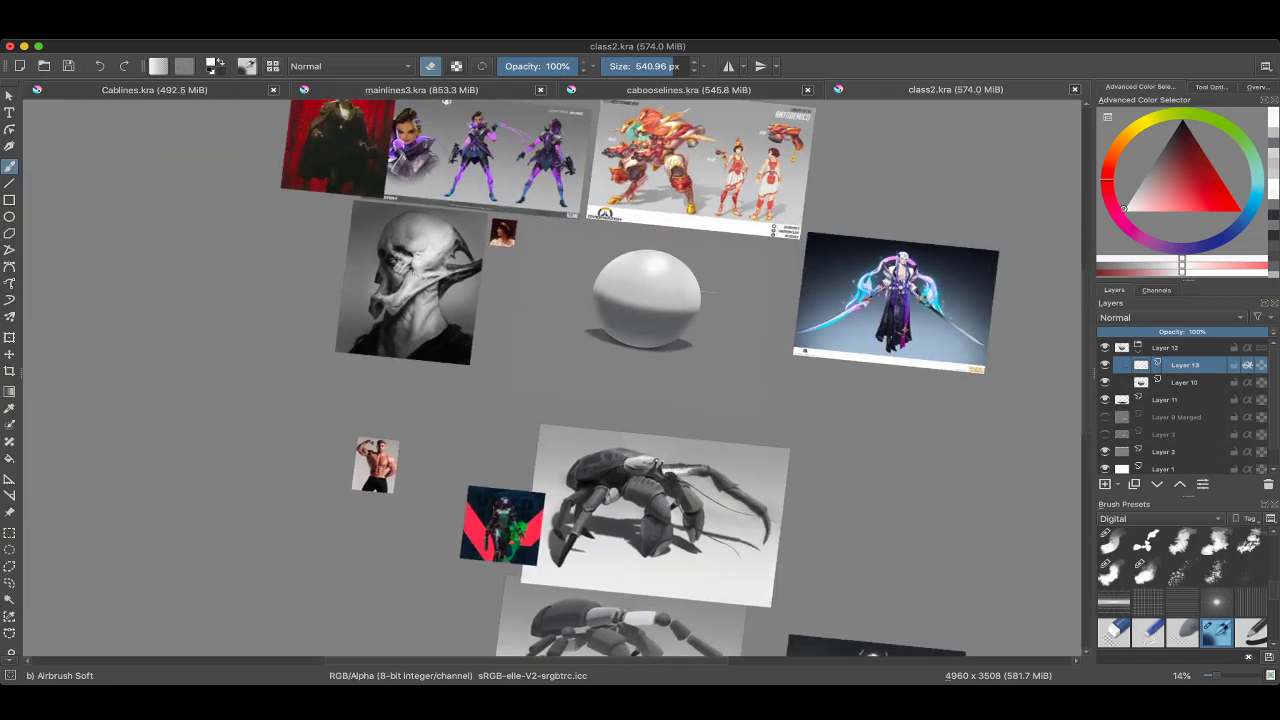
Sample greys from the sphere and airbrush reflected light along the shadow side's rim, reducing the brush to about 469 px.
{"action": "scroll", "coordinate": [645, 300], "scroll_direction": "up", "scroll_amount": 6}
{"action": "key", "text": "e"}
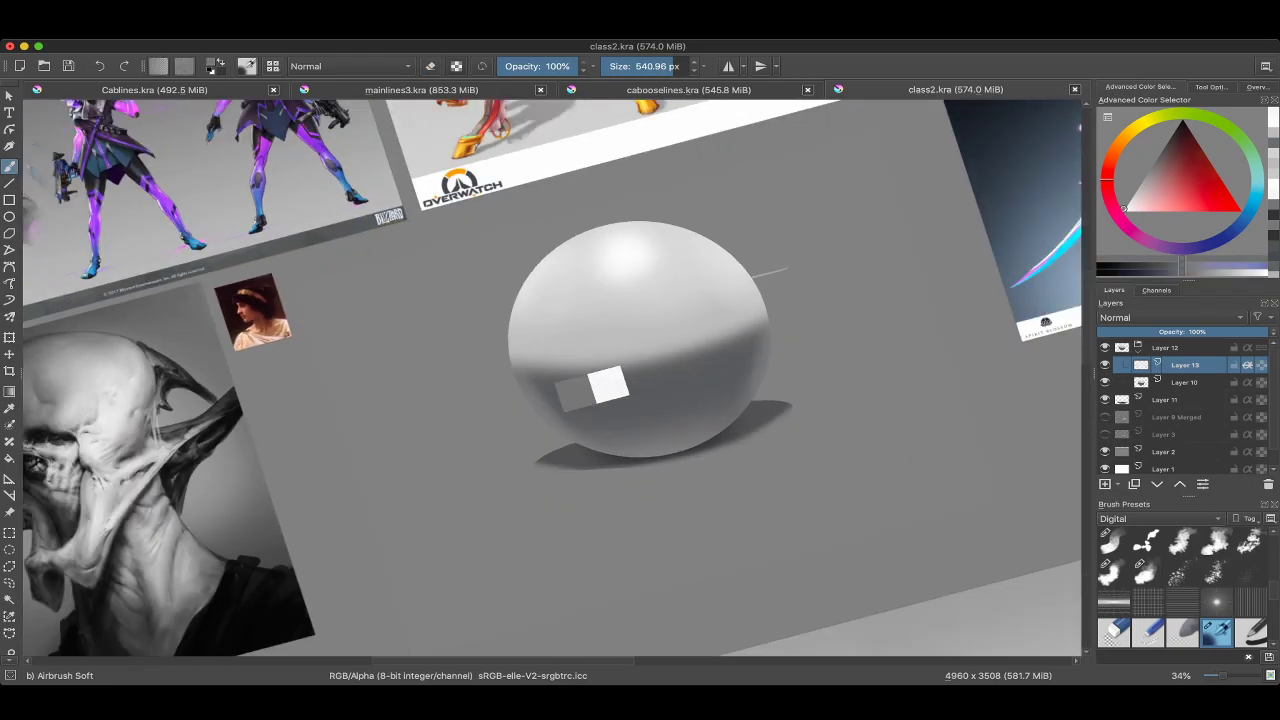
{"action": "left_click", "coordinate": [590, 385], "text": "ctrl"}
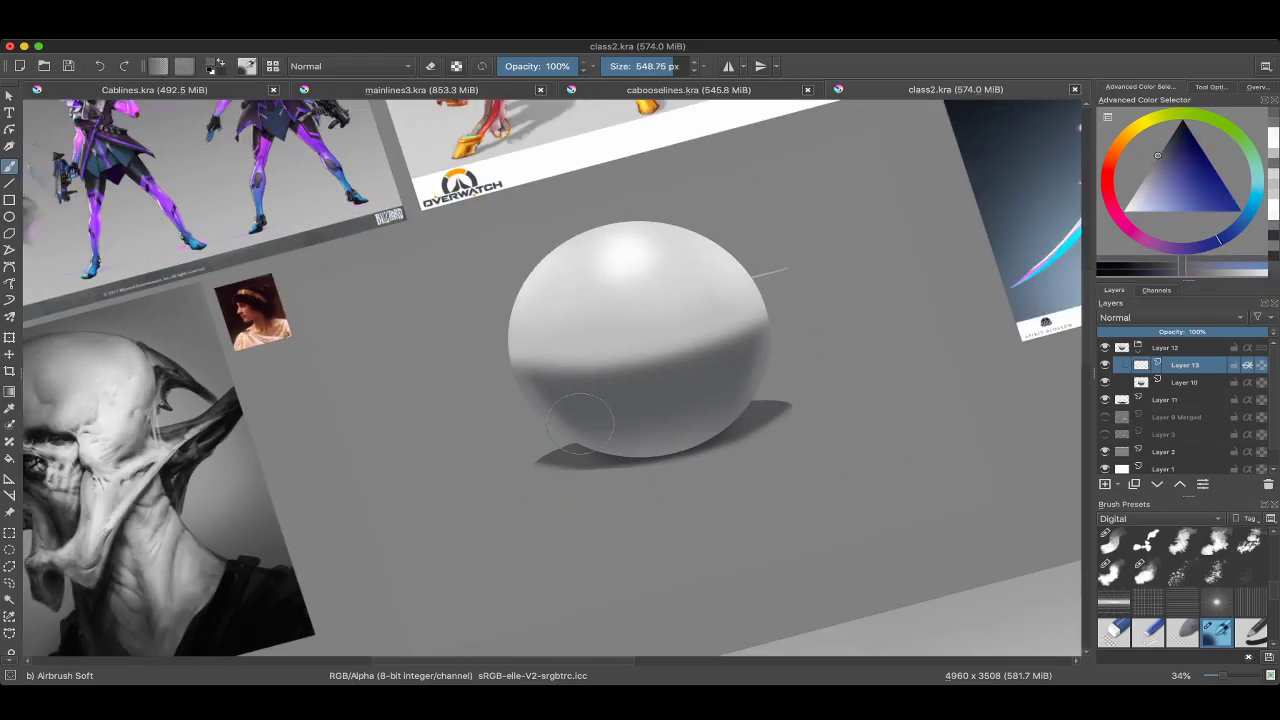
{"action": "left_click_drag", "start_coordinate": [678, 434], "coordinate": [735, 292]}
{"action": "left_click", "coordinate": [705, 268], "text": "ctrl"}
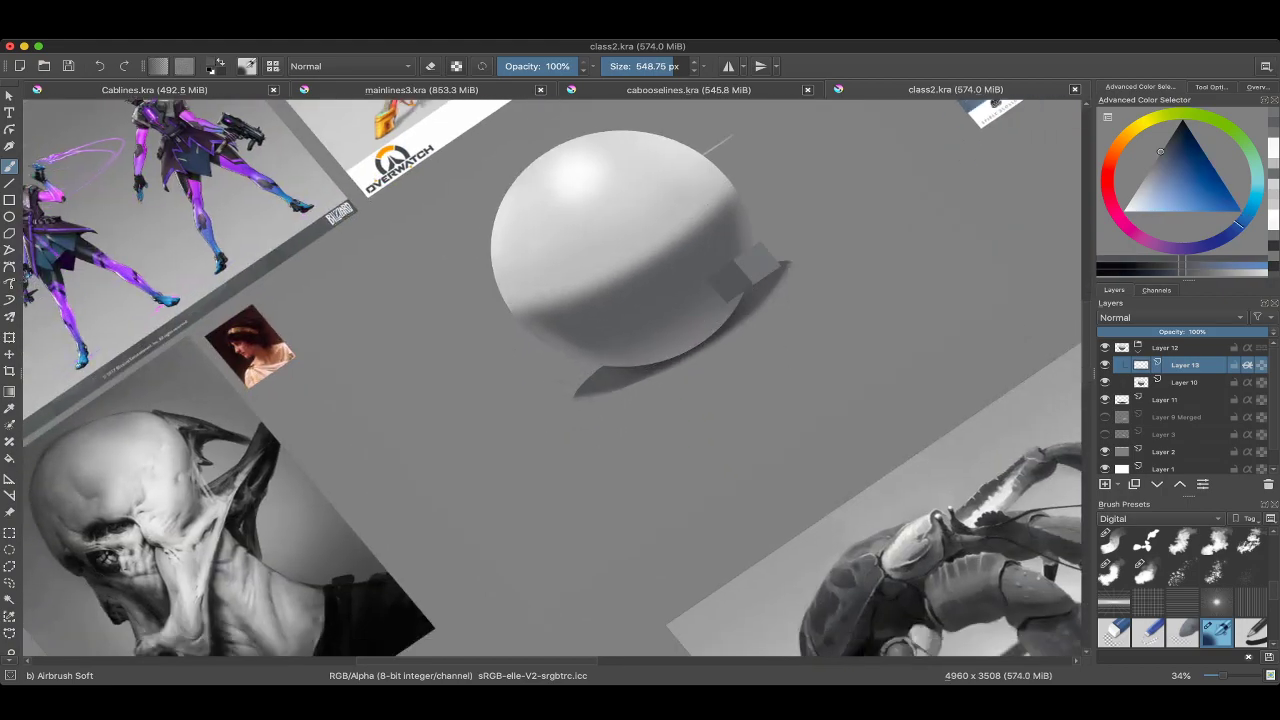
{"action": "mouse_move", "coordinate": [560, 305]}
{"action": "left_mouse_down"}
{"action": "mouse_move", "coordinate": [640, 290]}
{"action": "mouse_move", "coordinate": [700, 420]}
{"action": "mouse_move", "coordinate": [600, 500]}
{"action": "left_mouse_up"}
{"action": "mouse_move", "coordinate": [606, 336]}
{"action": "left_mouse_down"}
{"action": "mouse_move", "coordinate": [592, 332]}
{"action": "mouse_move", "coordinate": [505, 455]}
{"action": "mouse_move", "coordinate": [580, 345]}
{"action": "mouse_move", "coordinate": [545, 438]}
{"action": "mouse_move", "coordinate": [568, 407]}
{"action": "mouse_move", "coordinate": [540, 370]}
{"action": "mouse_move", "coordinate": [547, 320]}
{"action": "mouse_move", "coordinate": [563, 337]}
{"action": "left_mouse_up"}
{"action": "key", "text": "ctrl+z"}
{"action": "key", "text": "e"}
{"action": "key", "text": "e"}
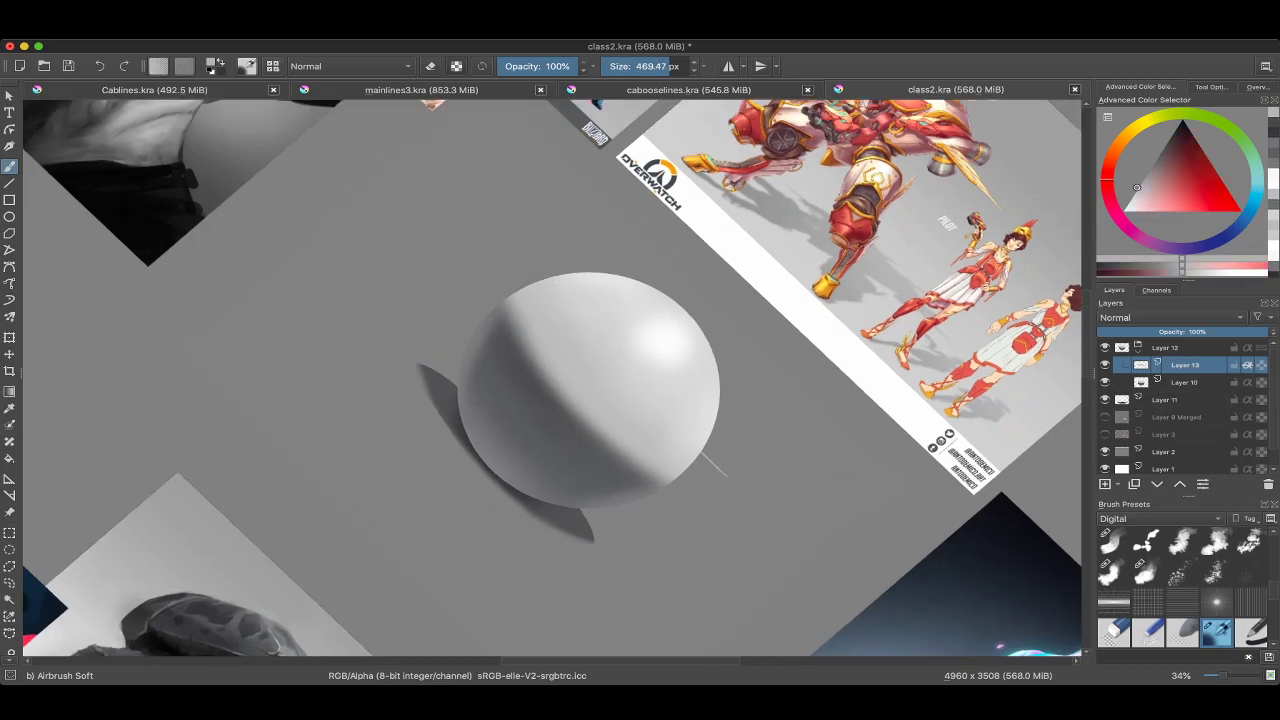
Switch to the Basic: ink preset in eraser mode, sized about 412 px, over the sphere.
{"action": "key", "text": "5"}
{"action": "key", "text": "minus"}
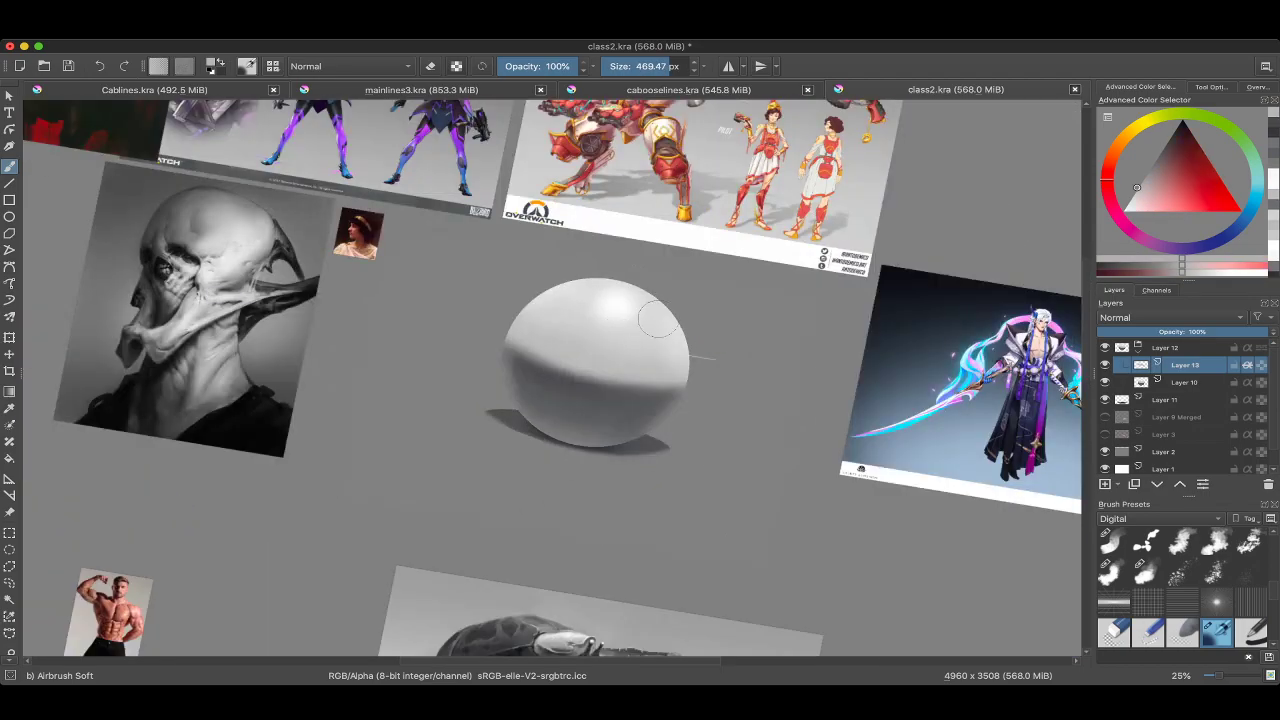
{"action": "right_click", "coordinate": [577, 350]}
{"action": "left_click", "coordinate": [668, 335]}
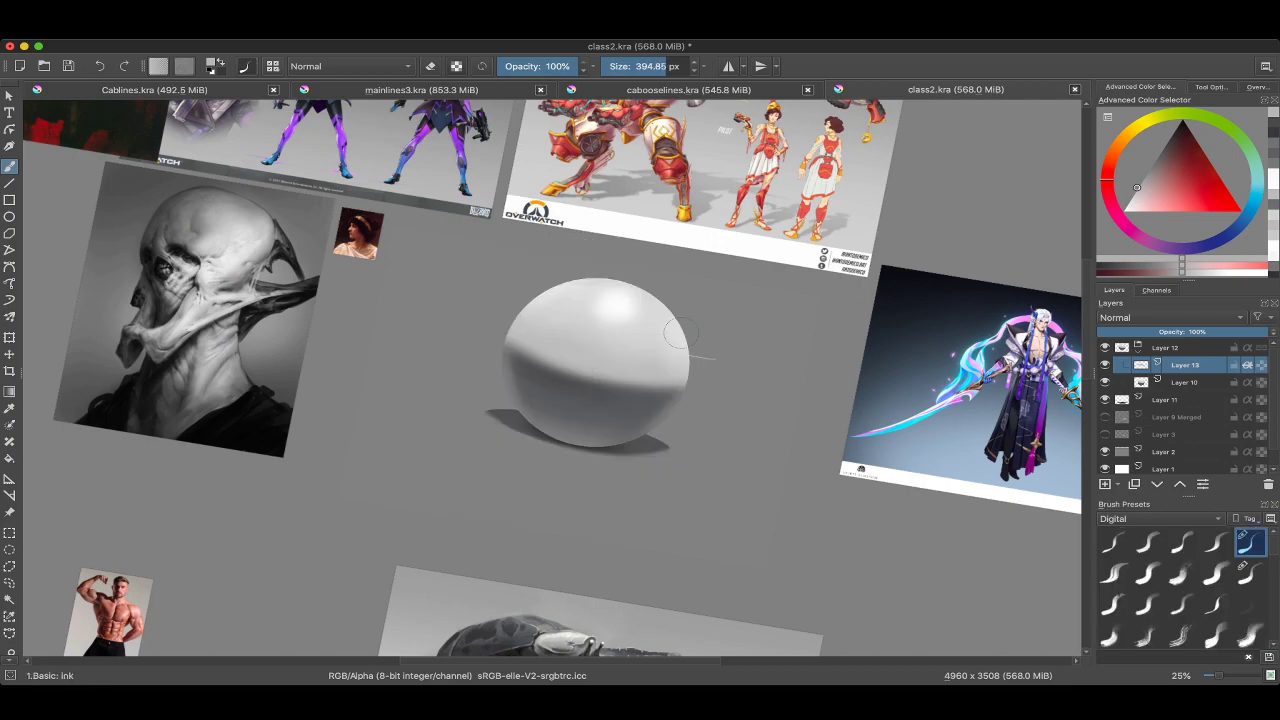
{"action": "key", "text": "e"}
{"action": "key", "text": "5"}
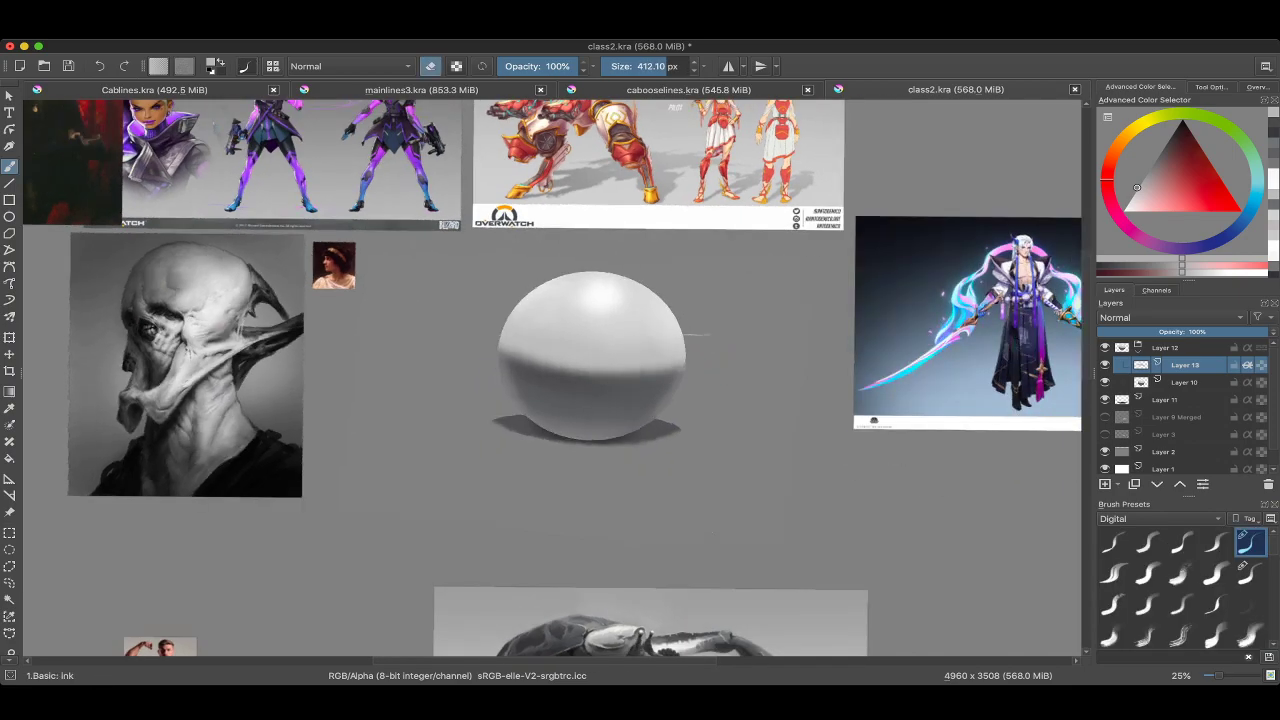
{"action": "scroll", "coordinate": [648, 317], "scroll_direction": "up", "scroll_amount": 3}
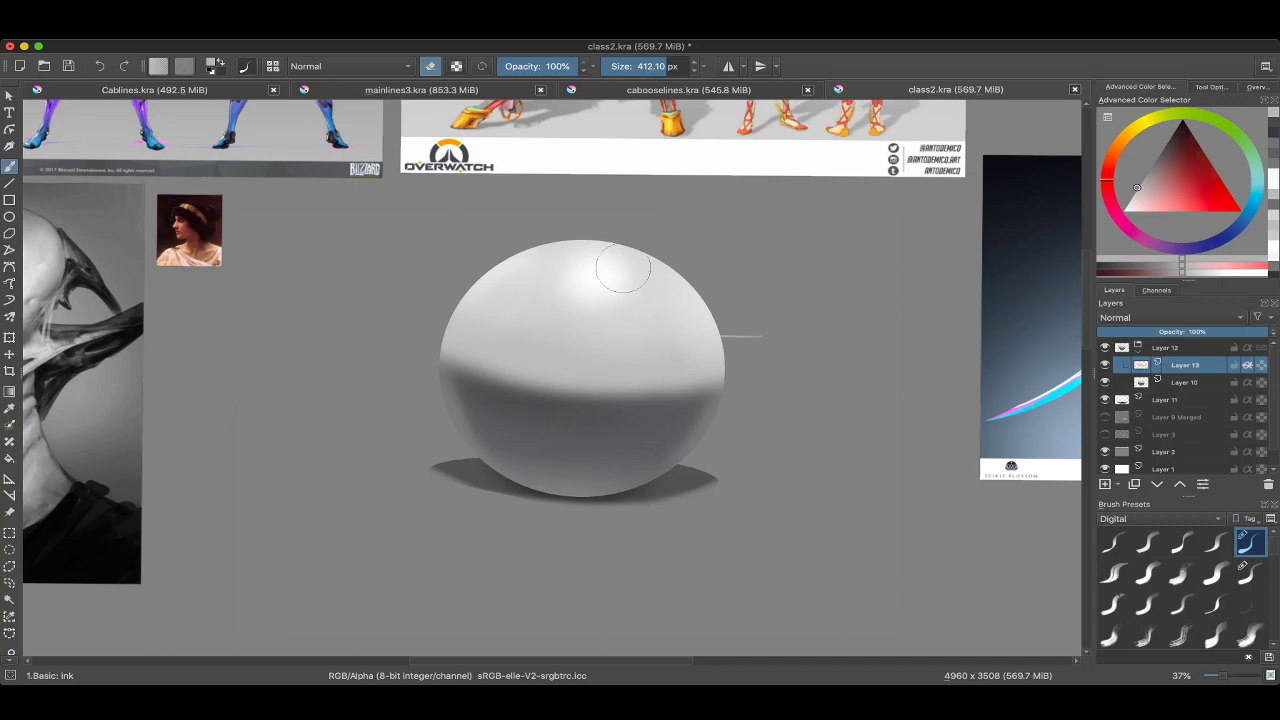
{"action": "left_click_drag", "start_coordinate": [741, 245], "coordinate": [565, 342]}
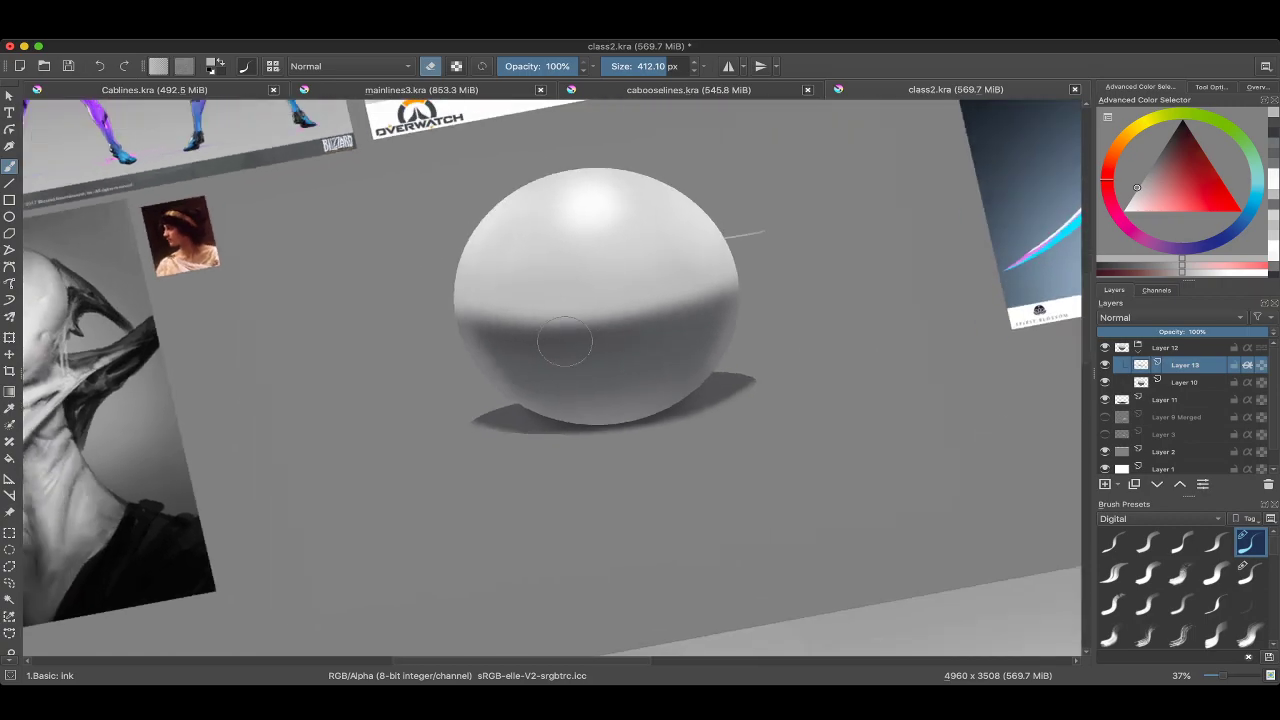
Try brushing light grey around both sides of the sphere's shadow area at about 430 px, and undo the strokes.
{"action": "right_click", "coordinate": [547, 389]}
{"action": "right_click", "coordinate": [550, 308]}
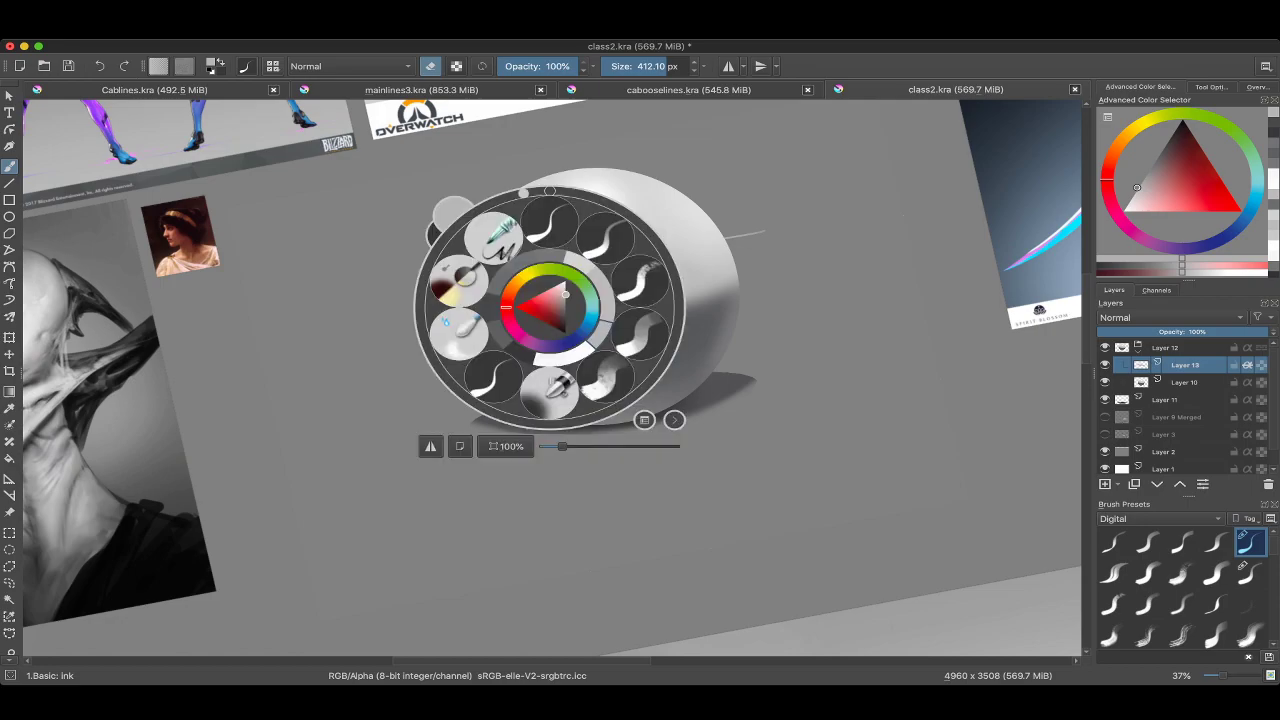
{"action": "key", "text": "e"}
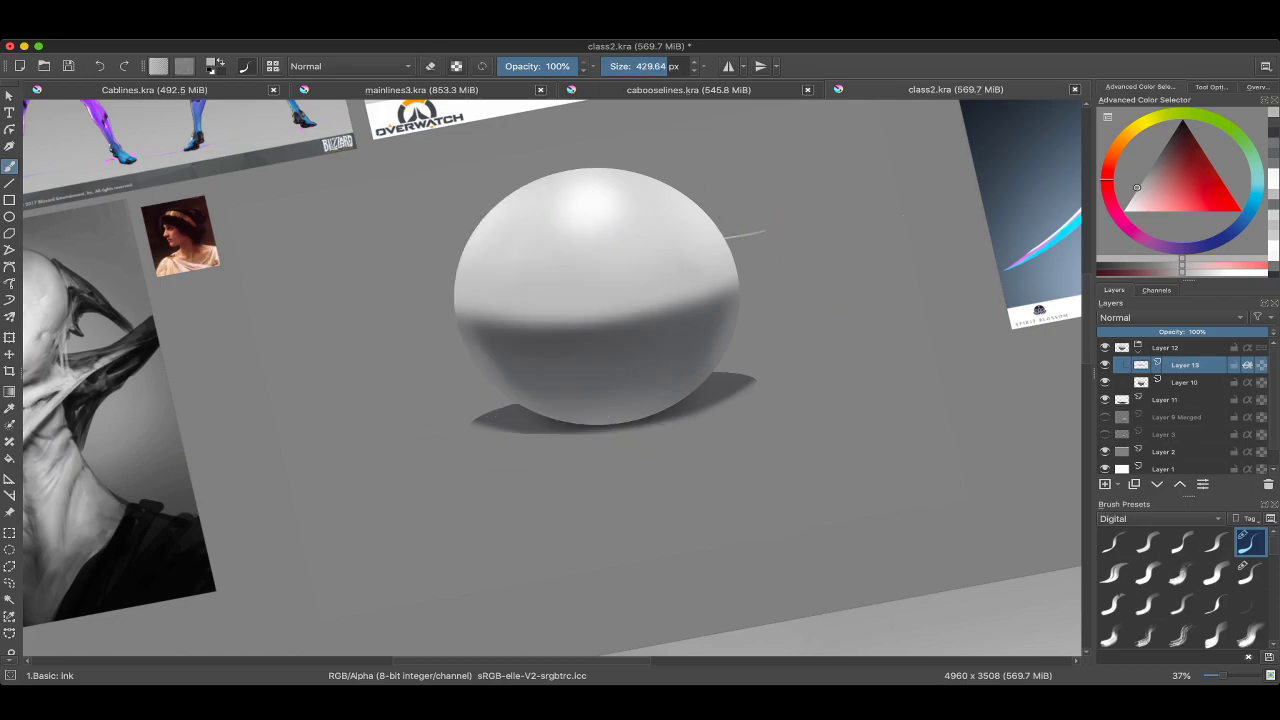
{"action": "left_click_drag", "start_coordinate": [480, 372], "coordinate": [752, 318]}
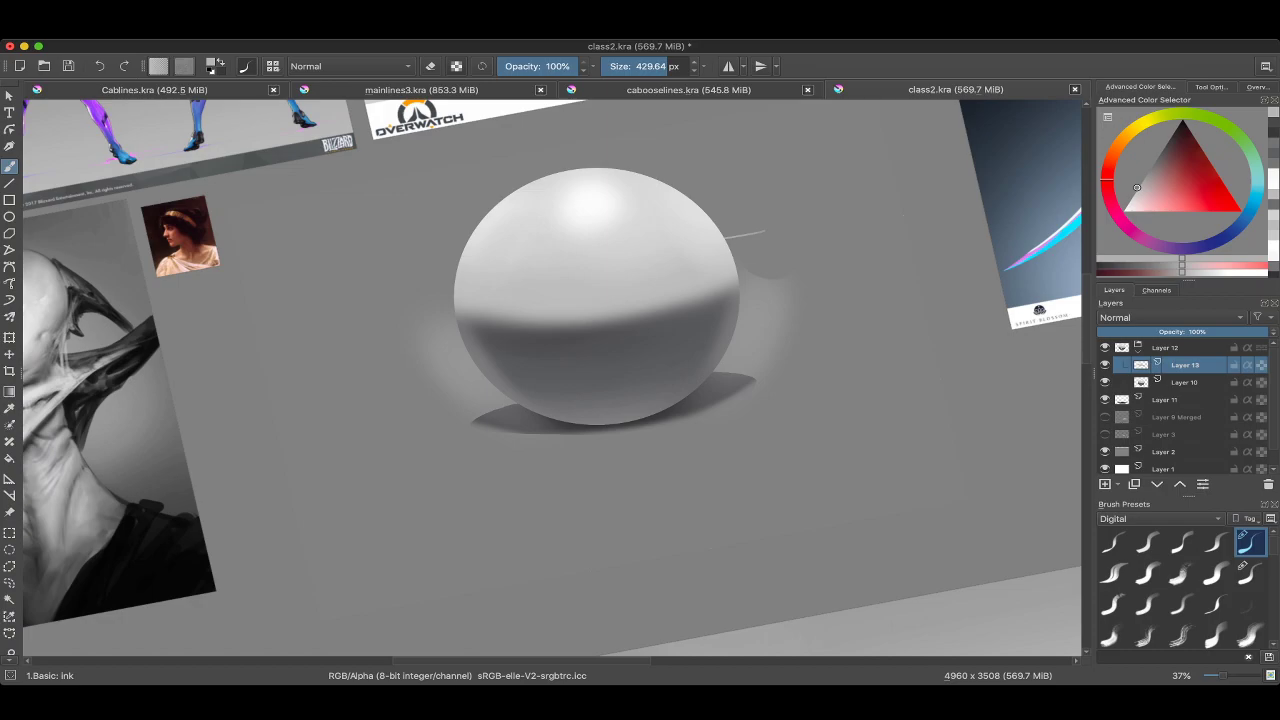
{"action": "key", "text": "ctrl+z"}
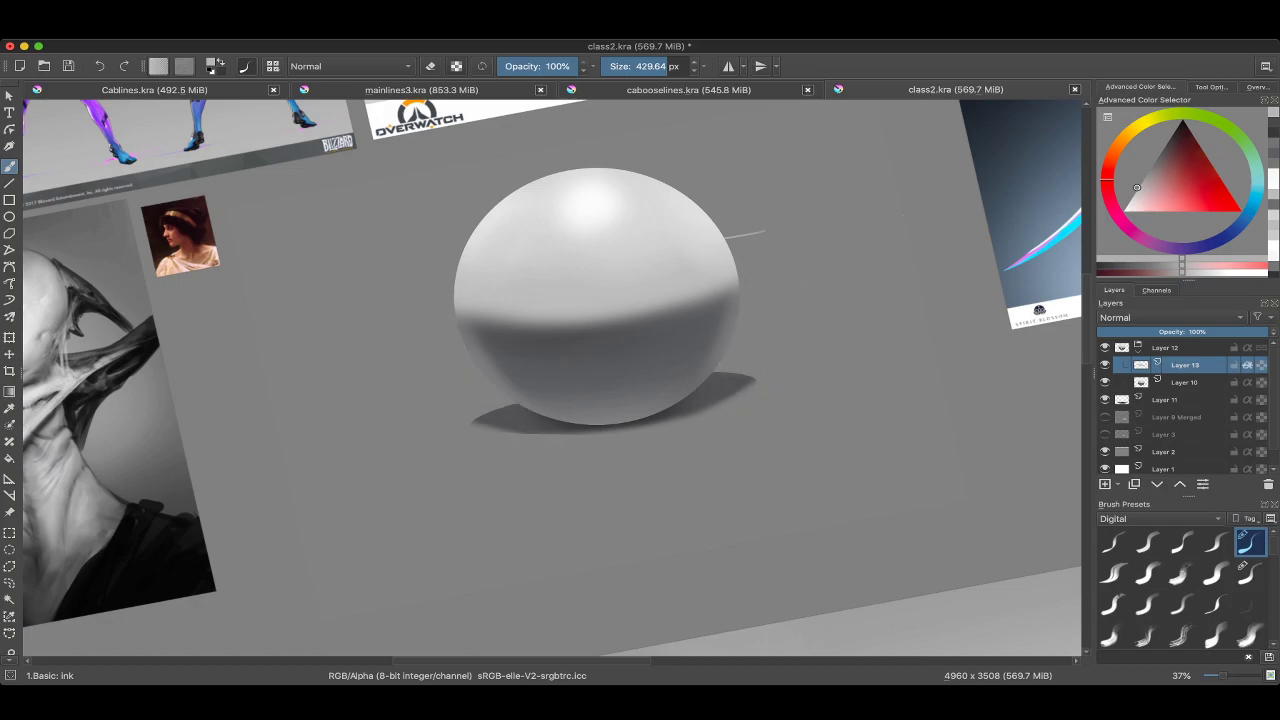
{"action": "key", "text": "ctrl+z"}
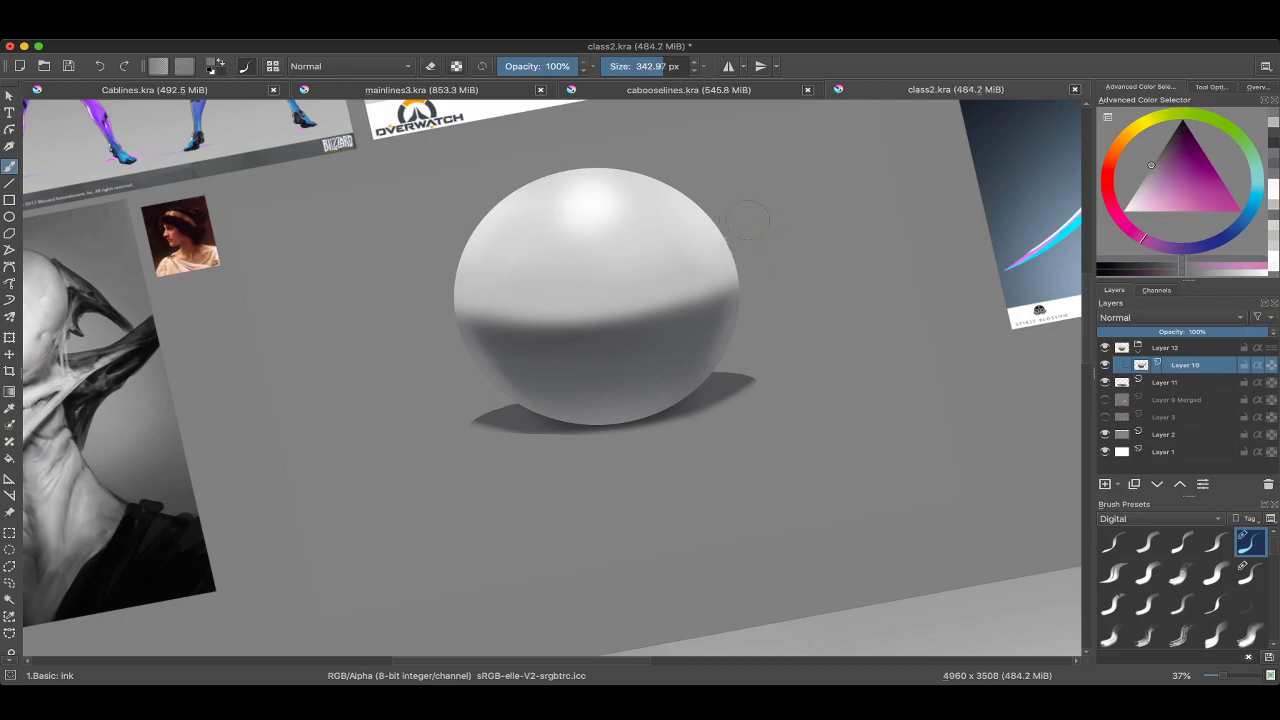
Switch to the Airbrush Soft preset, sample the cast shadow's dark grey and reduce the brush to about 117 px over the shadow's tips.
{"action": "scroll", "coordinate": [758, 221], "scroll_direction": "down", "scroll_amount": 2}
{"action": "right_click", "coordinate": [434, 371]}
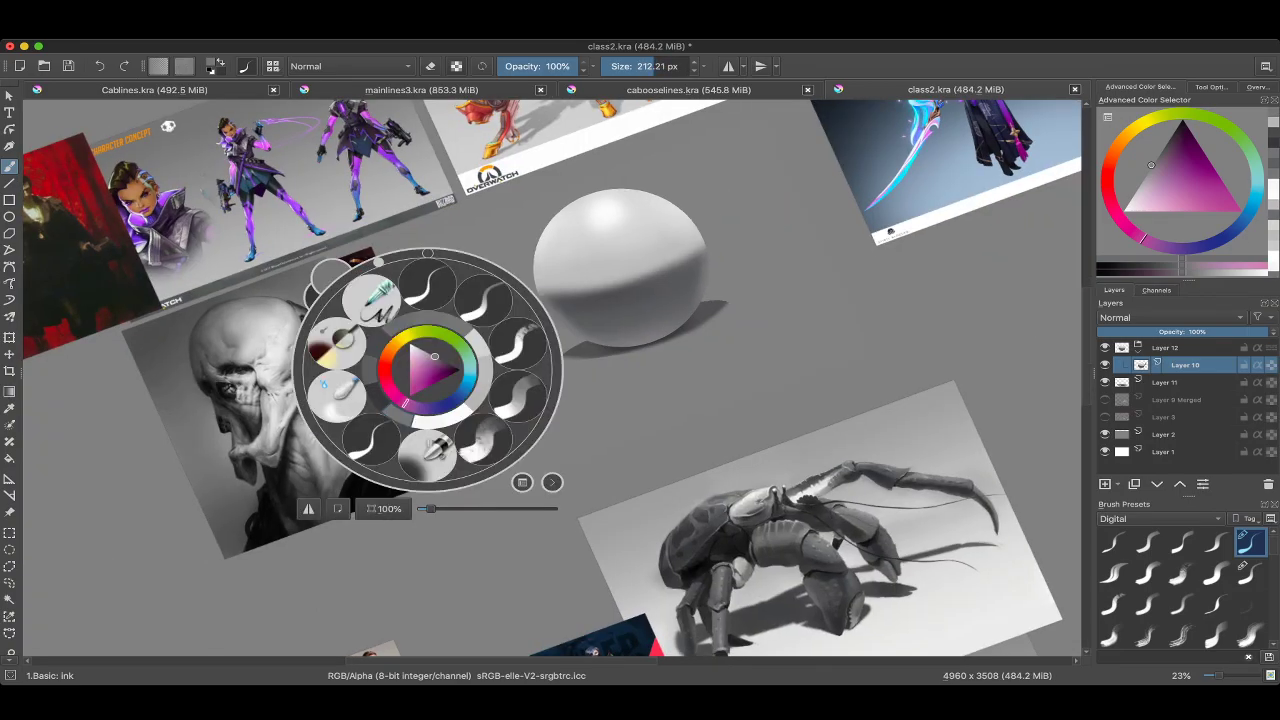
{"action": "left_click", "coordinate": [427, 456]}
{"action": "left_click", "coordinate": [584, 348], "text": "ctrl"}
{"action": "key", "text": "bracketleft"}
{"action": "key", "text": "bracketleft"}
{"action": "key", "text": "bracketleft"}
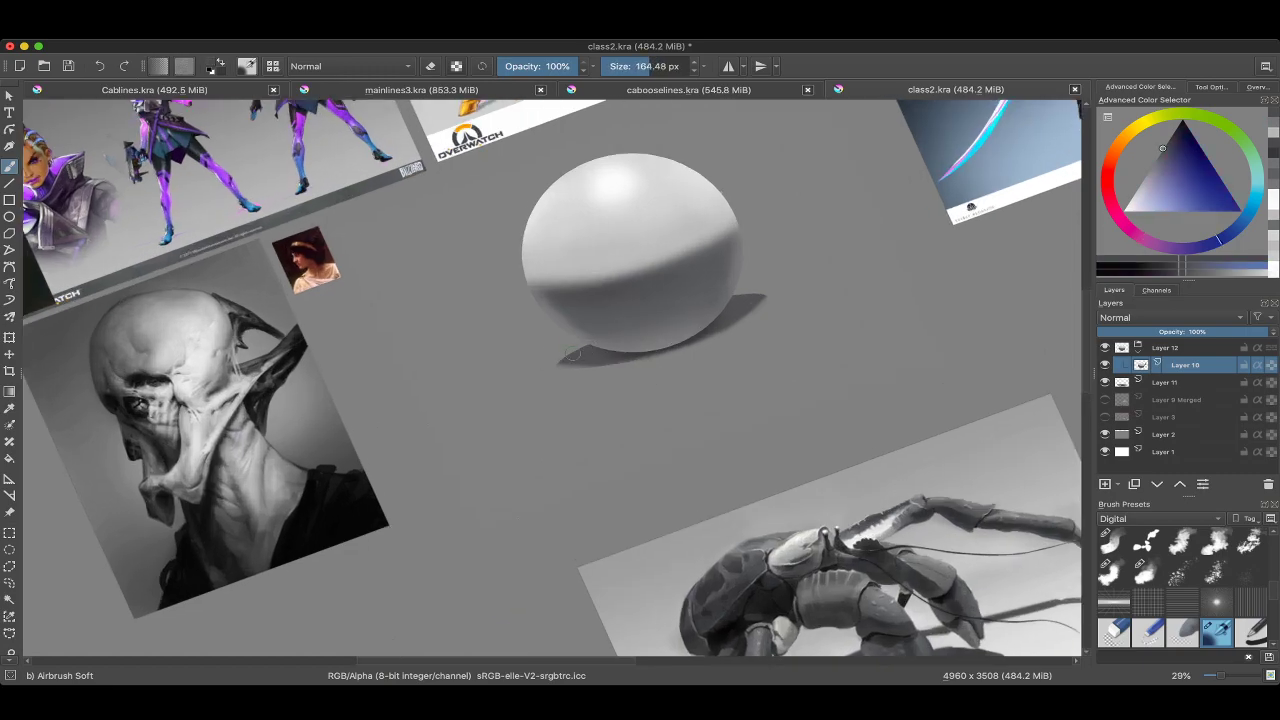
{"action": "key", "text": "bracketleft"}
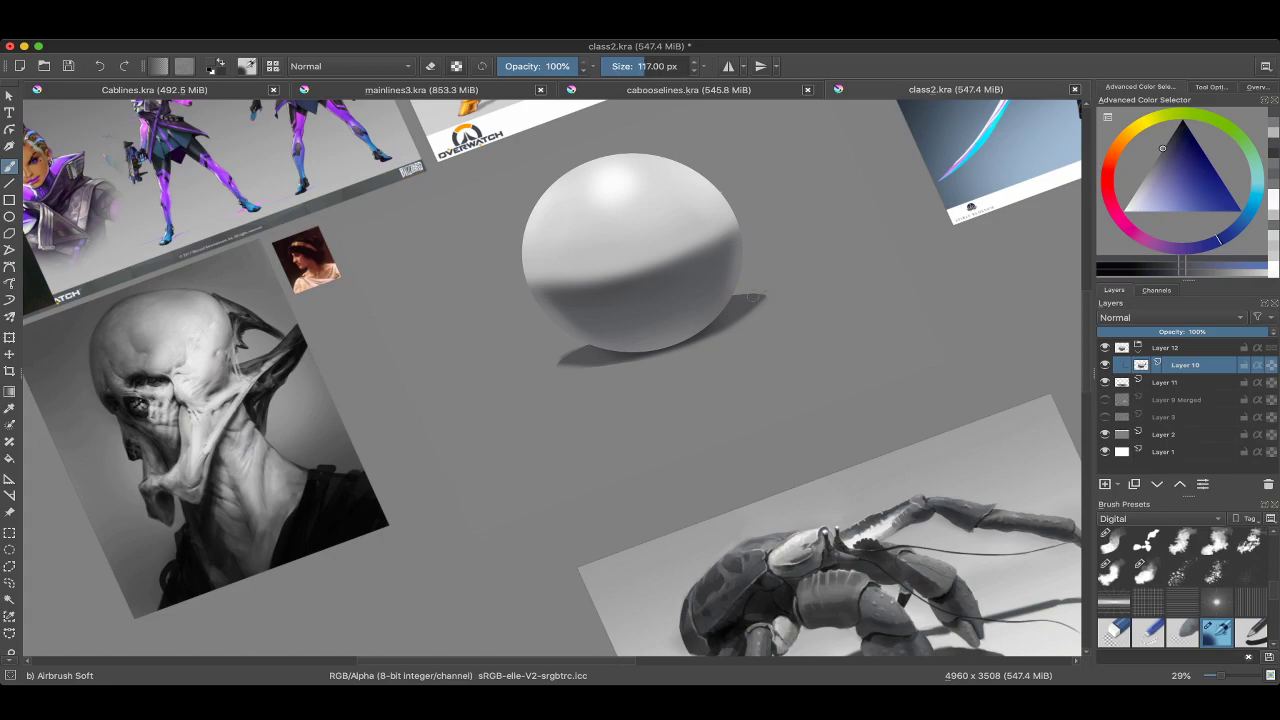
{"action": "scroll", "coordinate": [552, 378], "scroll_direction": "down", "scroll_amount": 2}
{"action": "scroll", "coordinate": [552, 378], "scroll_direction": "up", "scroll_amount": 4}
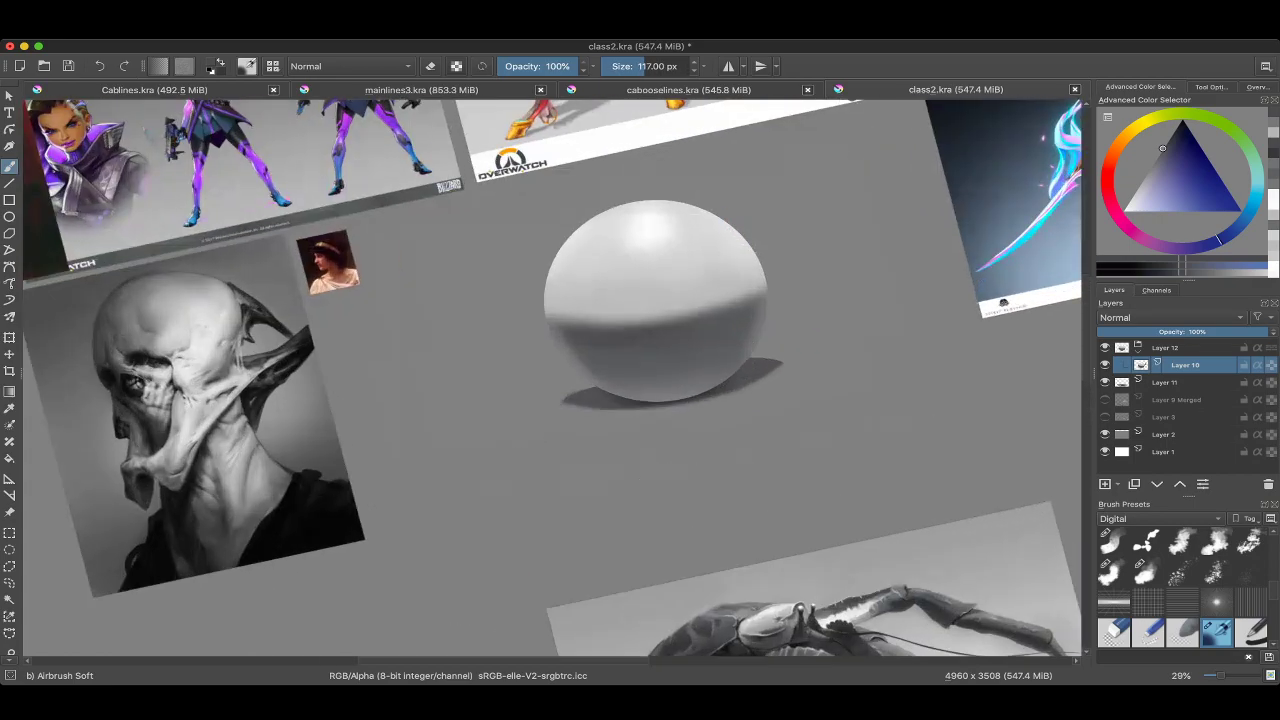
Add a layer beneath the sphere's layer and airbrush a dark grey halo behind its light side at about 813 px.
{"action": "key", "text": "Insert"}
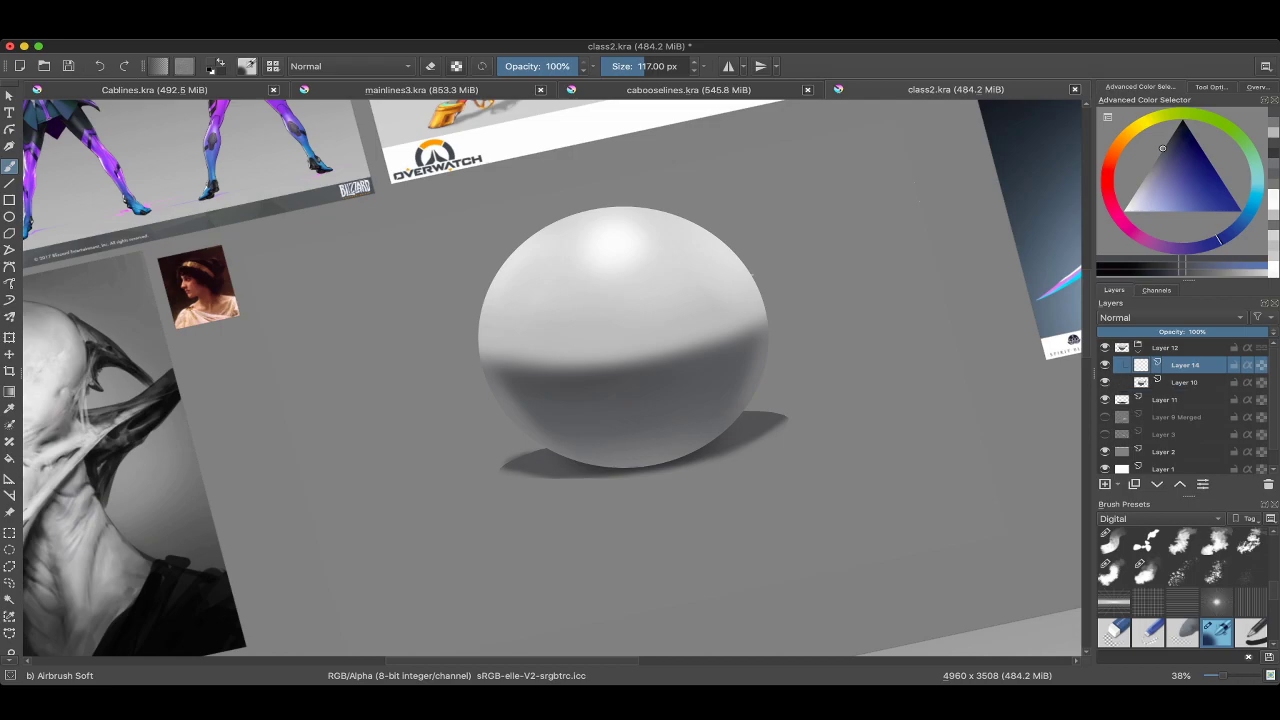
{"action": "key", "text": "ctrl+Page_Down"}
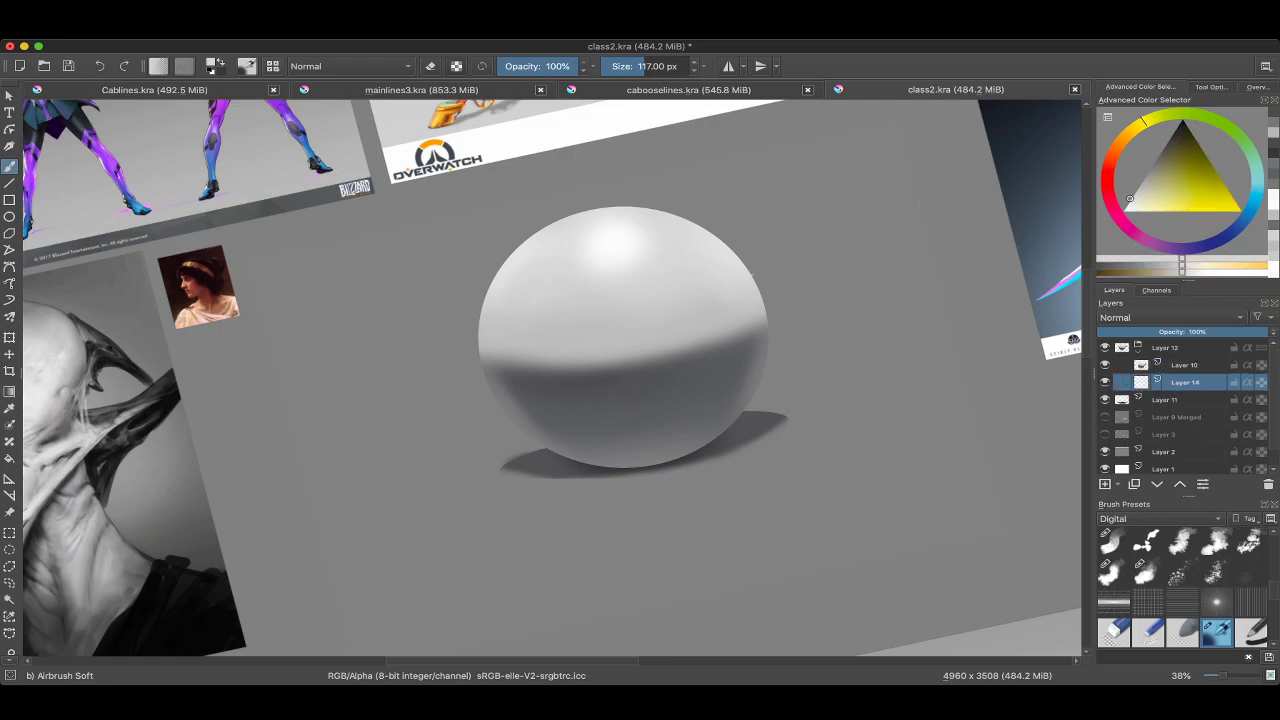
{"action": "left_click", "coordinate": [671, 429], "text": "ctrl"}
{"action": "left_click_drag", "start_coordinate": [493, 415], "coordinate": [540, 415]}
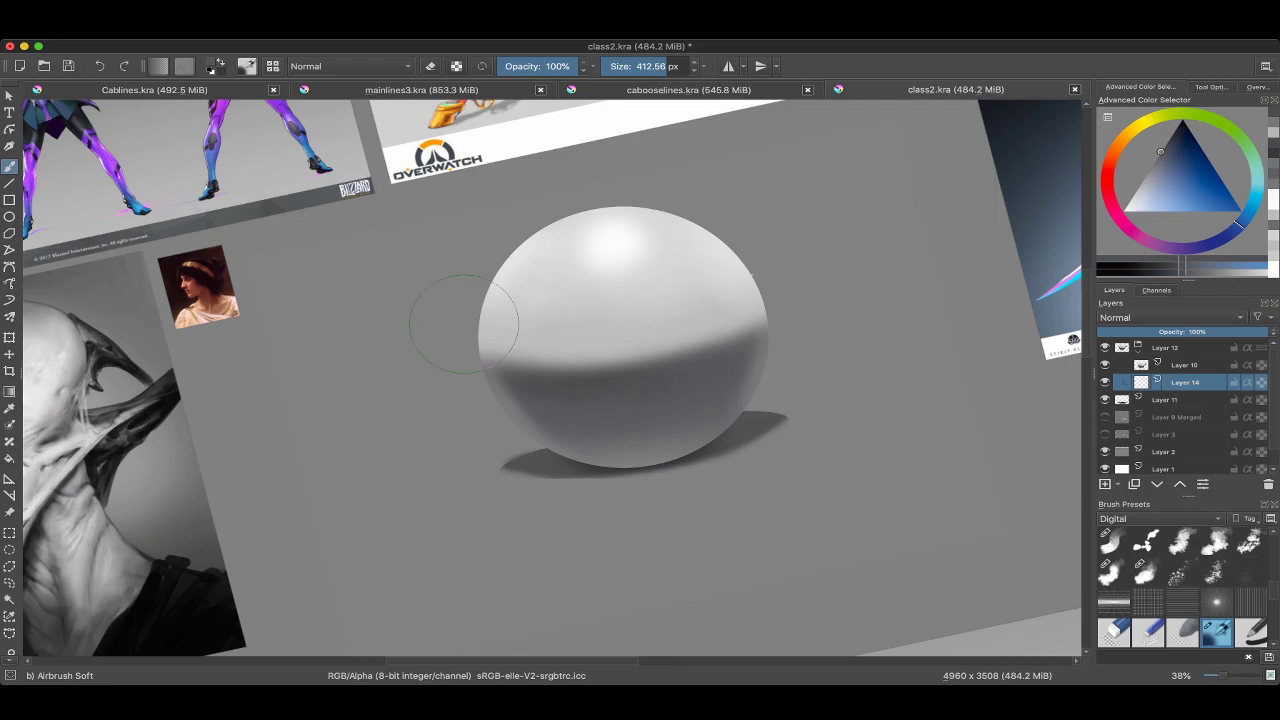
{"action": "mouse_move", "coordinate": [463, 323]}
{"action": "left_mouse_down"}
{"action": "mouse_move", "coordinate": [528, 218]}
{"action": "mouse_move", "coordinate": [479, 329]}
{"action": "mouse_move", "coordinate": [566, 253]}
{"action": "mouse_move", "coordinate": [550, 255]}
{"action": "mouse_move", "coordinate": [667, 259]}
{"action": "mouse_move", "coordinate": [697, 244]}
{"action": "mouse_move", "coordinate": [685, 230]}
{"action": "mouse_move", "coordinate": [755, 326]}
{"action": "mouse_move", "coordinate": [756, 290]}
{"action": "mouse_move", "coordinate": [692, 237]}
{"action": "left_mouse_up"}
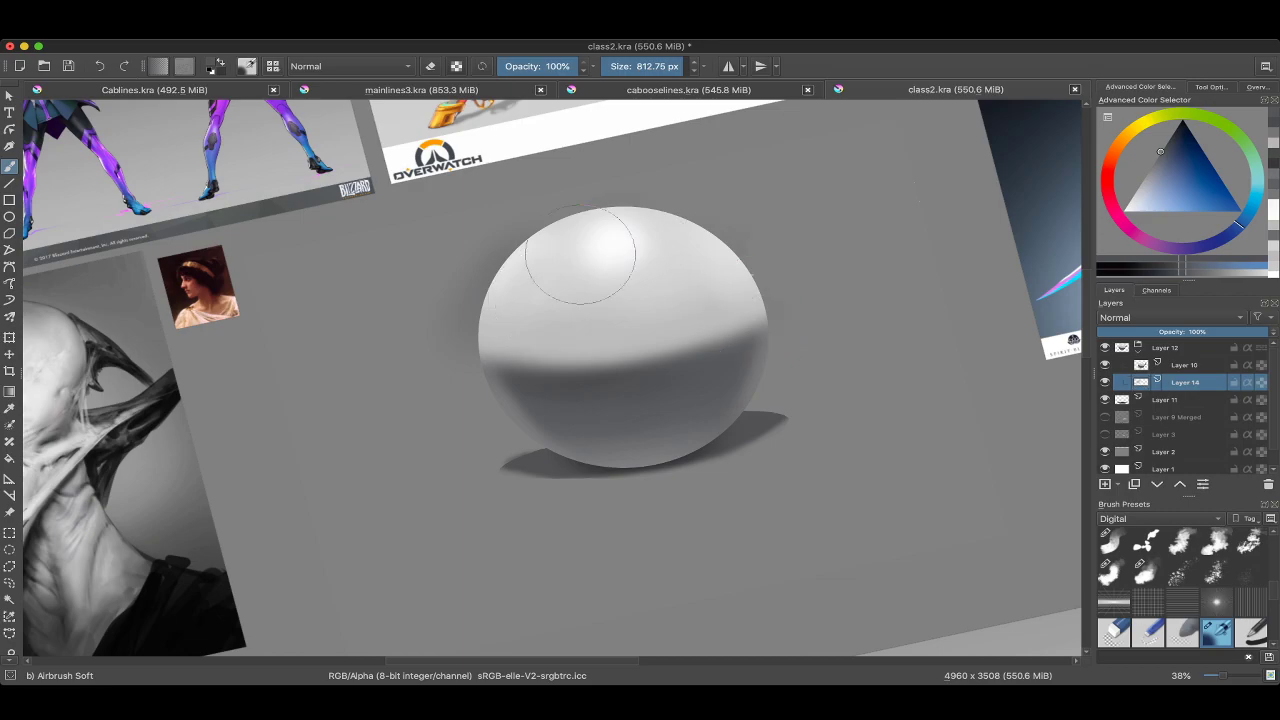
{"action": "key", "text": "5"}
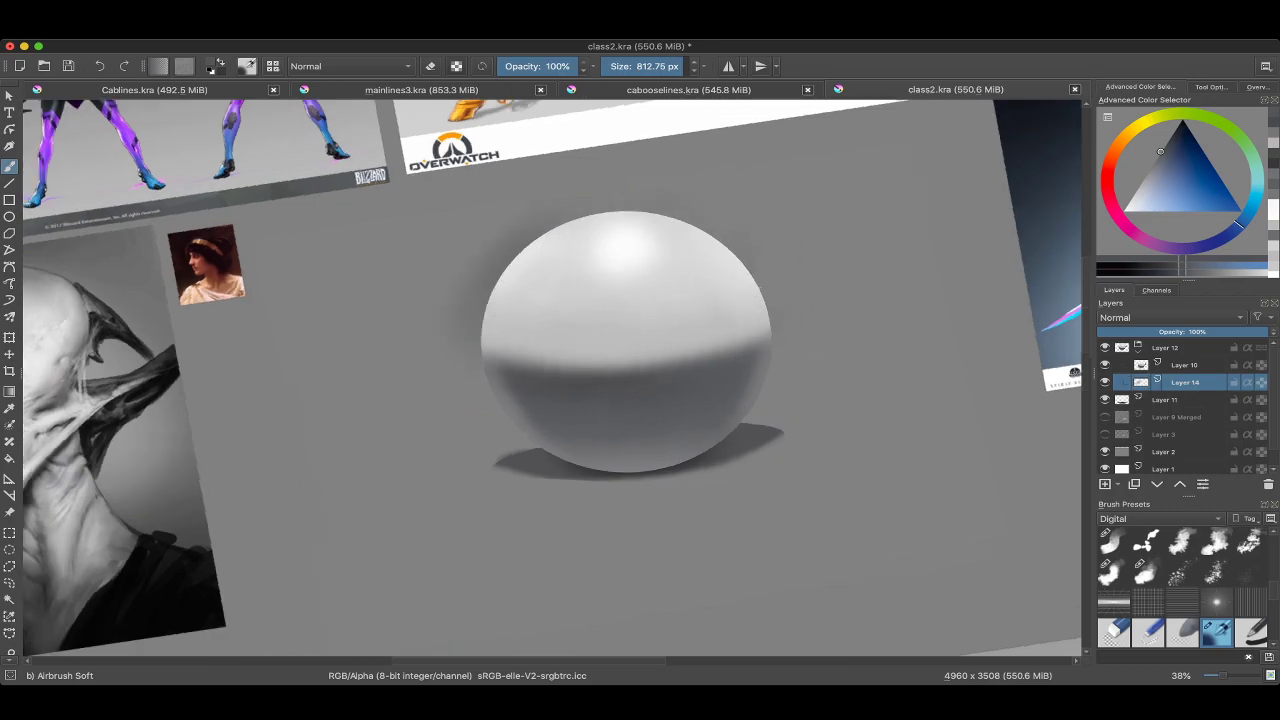
Soften the dark halo in eraser mode, and airbrush more dark grey behind the sphere's upper edge.
{"action": "key", "text": "e"}
{"action": "scroll", "coordinate": [430, 290], "scroll_direction": "down", "scroll_amount": 3}
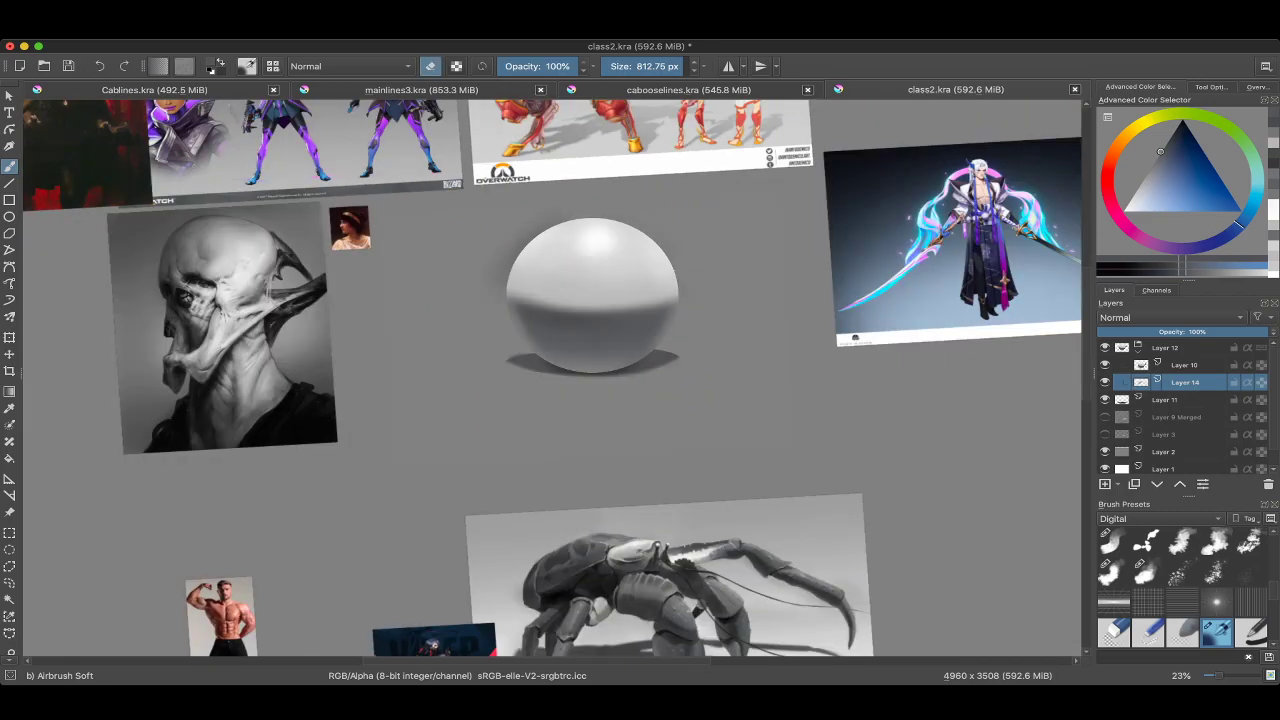
{"action": "scroll", "coordinate": [560, 281], "scroll_direction": "up", "scroll_amount": 4}
{"action": "key", "text": "e"}
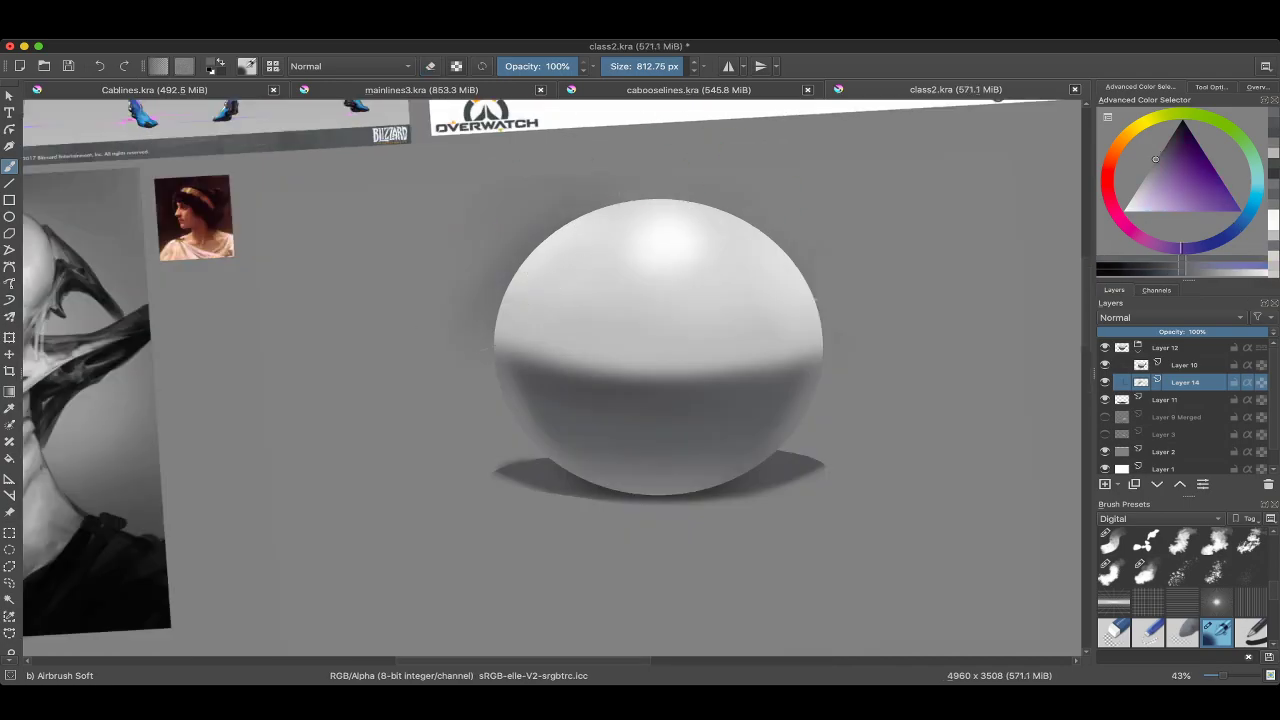
{"action": "scroll", "coordinate": [580, 214], "scroll_direction": "up", "scroll_amount": 5}
{"action": "left_click_drag", "start_coordinate": [580, 214], "coordinate": [795, 341]}
{"action": "scroll", "coordinate": [710, 400], "scroll_direction": "down", "scroll_amount": 4}
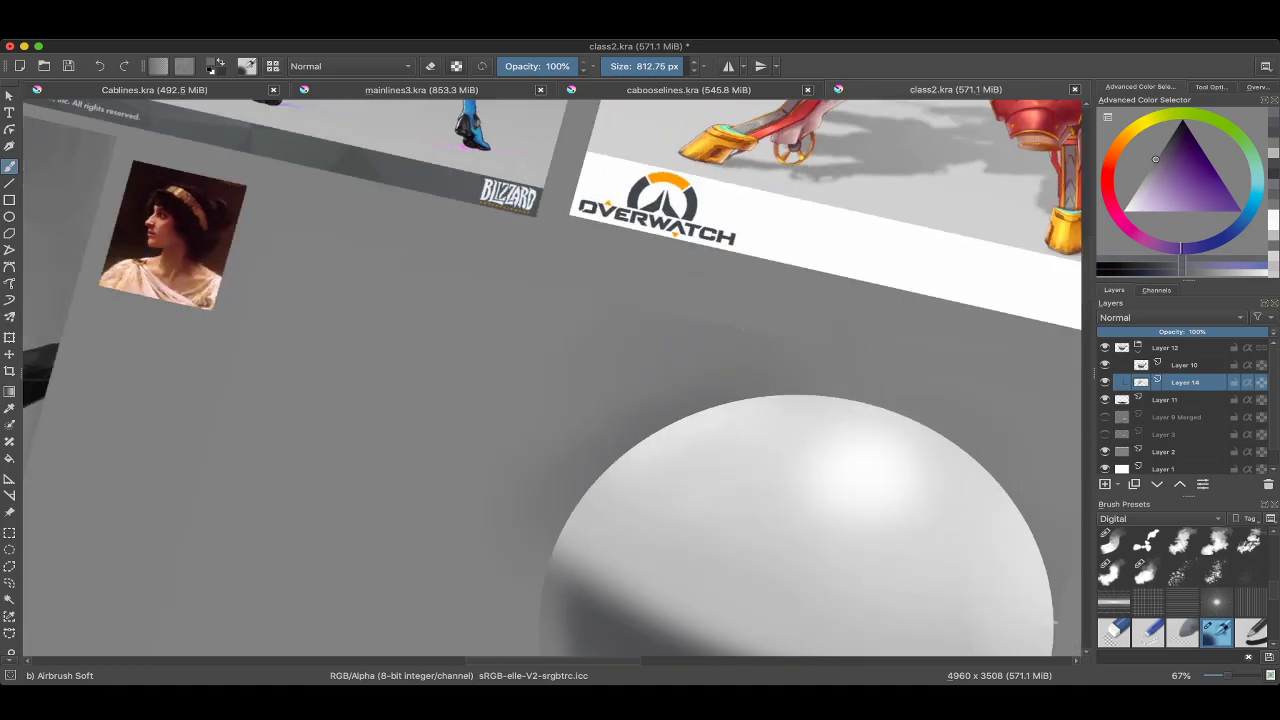
Sample light grey from the sphere and airbrush a light halo behind both sides of its shadow area, checking it in mirrored view.
{"action": "left_click_drag", "start_coordinate": [710, 580], "coordinate": [710, 307]}
{"action": "left_click", "coordinate": [710, 307], "text": "ctrl"}
{"action": "scroll", "coordinate": [540, 420], "scroll_direction": "up", "scroll_amount": 3}
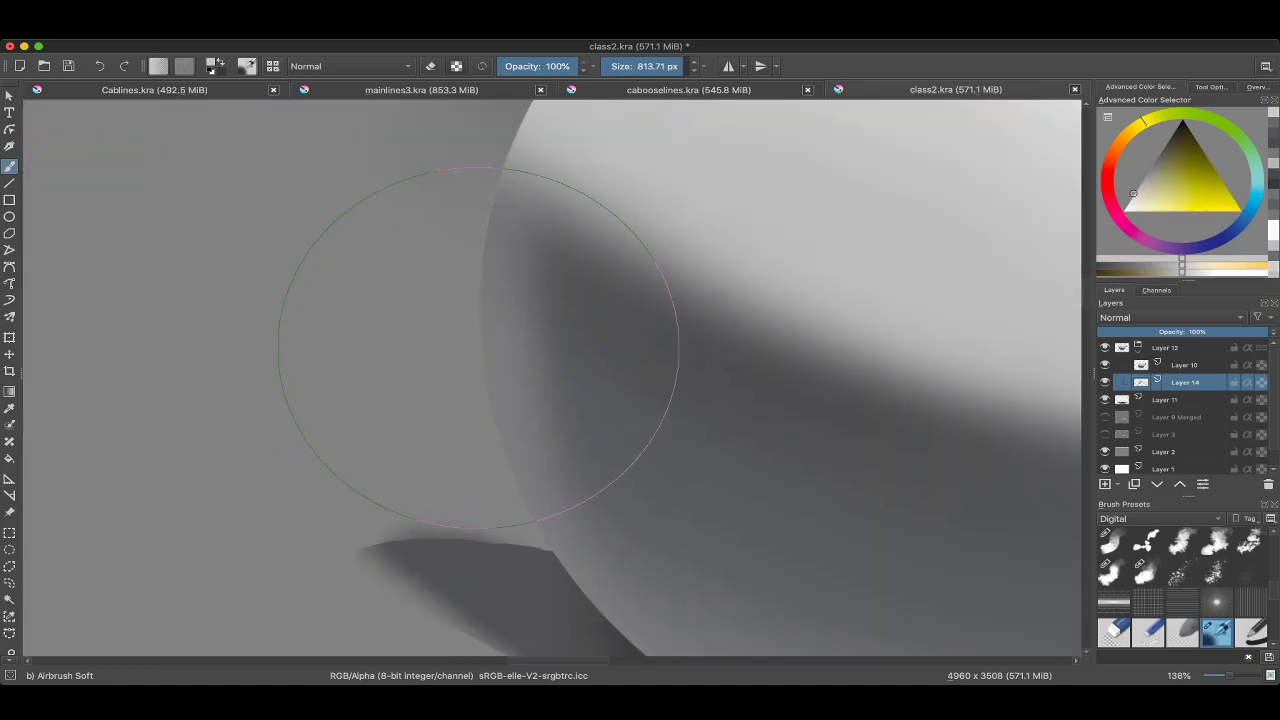
{"action": "scroll", "coordinate": [490, 383], "scroll_direction": "down", "scroll_amount": 3}
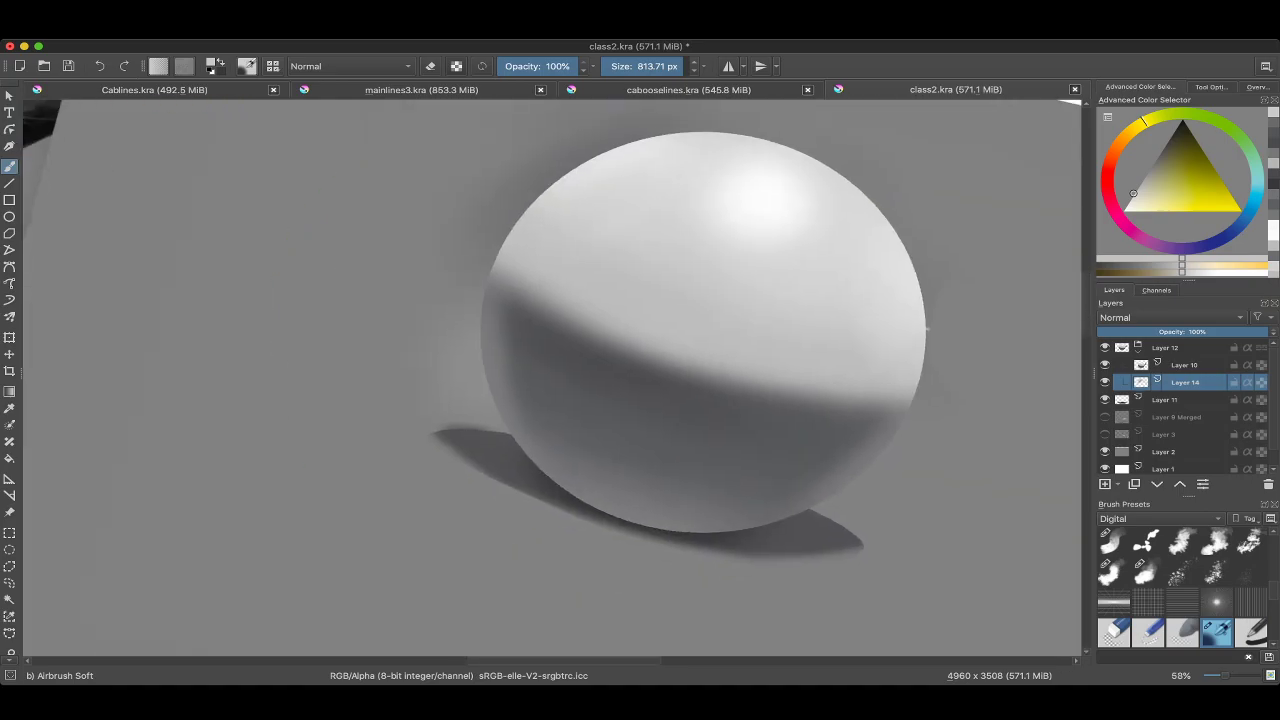
{"action": "key", "text": "m"}
{"action": "scroll", "coordinate": [677, 214], "scroll_direction": "up", "scroll_amount": 2}
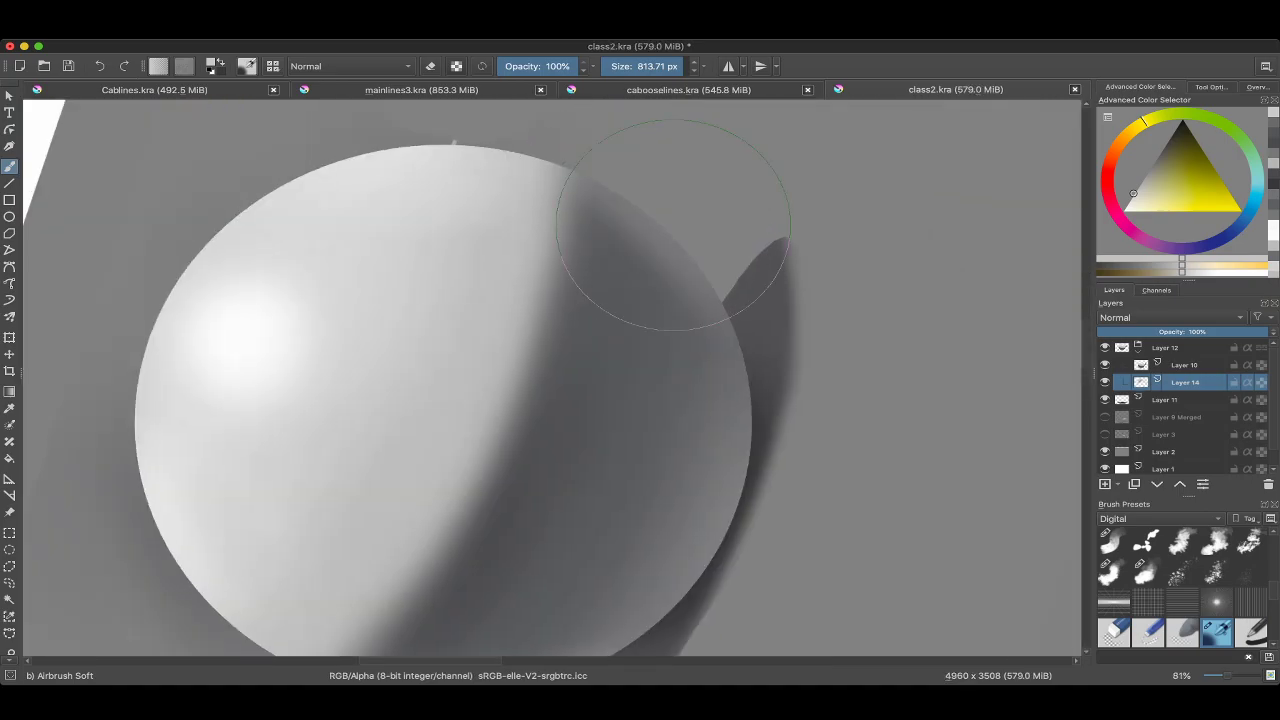
{"action": "scroll", "coordinate": [709, 277], "scroll_direction": "down", "scroll_amount": 4}
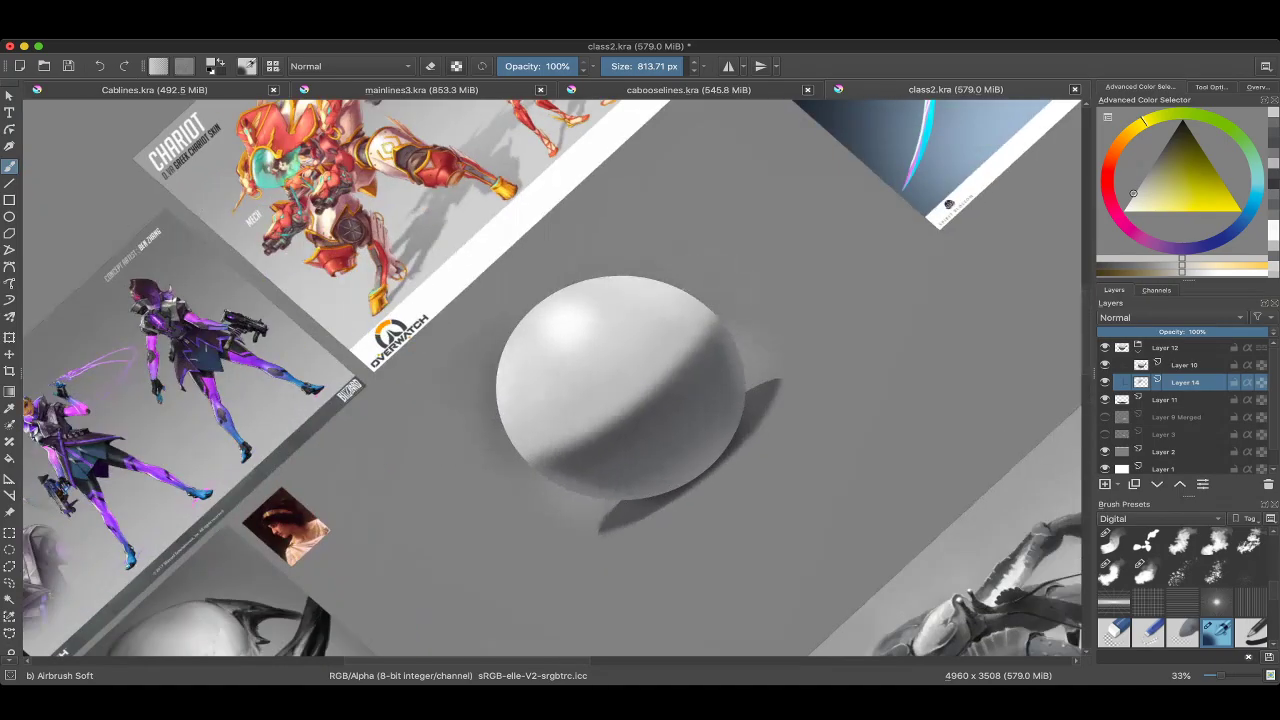
Compare the sphere's edge contrast against its background with the surrounding reference artworks at several distances.
{"action": "scroll", "coordinate": [552, 378], "scroll_direction": "up", "scroll_amount": 3}
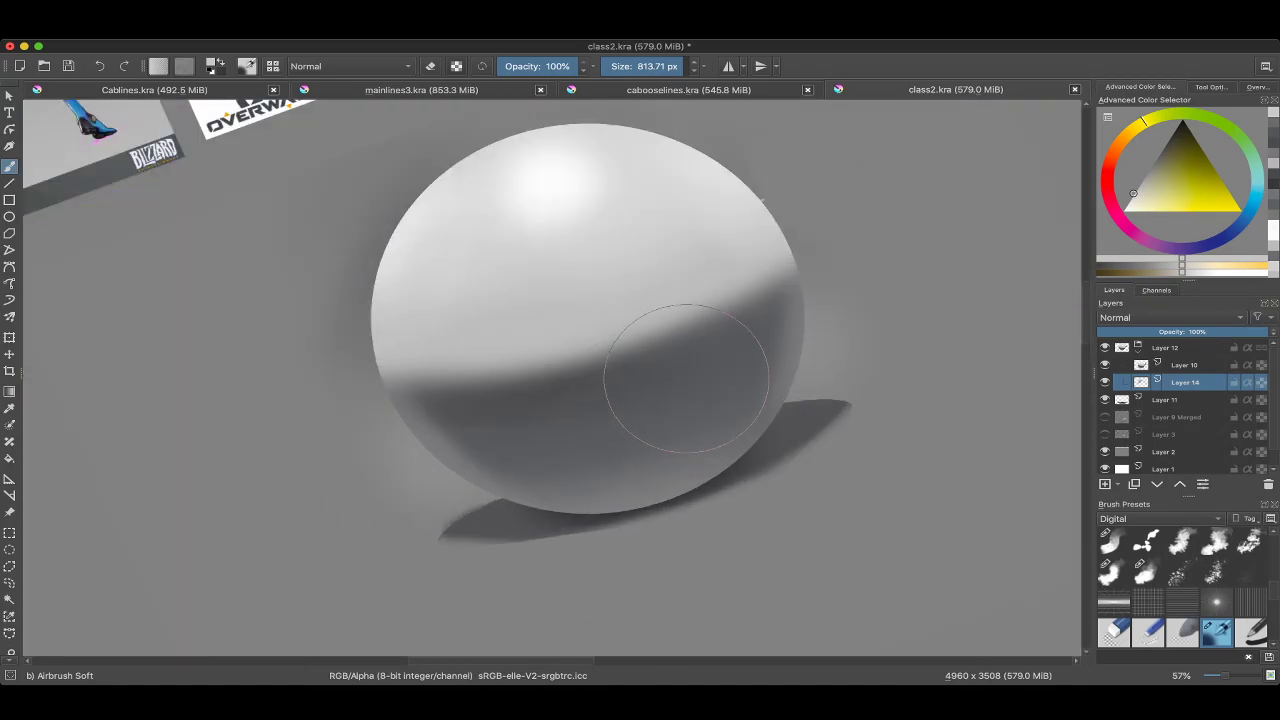
{"action": "scroll", "coordinate": [686, 391], "scroll_direction": "down", "scroll_amount": 1}
{"action": "scroll", "coordinate": [700, 370], "scroll_direction": "down", "scroll_amount": 1}
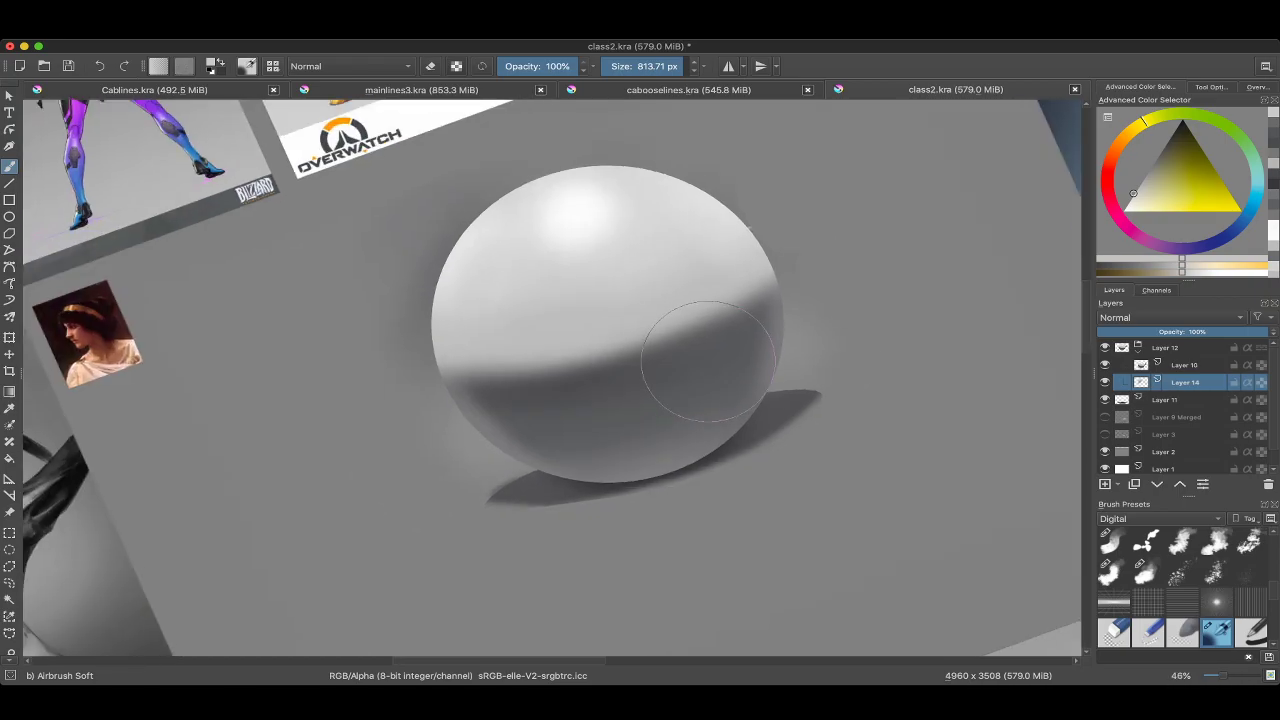
{"action": "scroll", "coordinate": [715, 390], "scroll_direction": "down", "scroll_amount": 2}
{"action": "scroll", "coordinate": [640, 370], "scroll_direction": "down", "scroll_amount": 2}
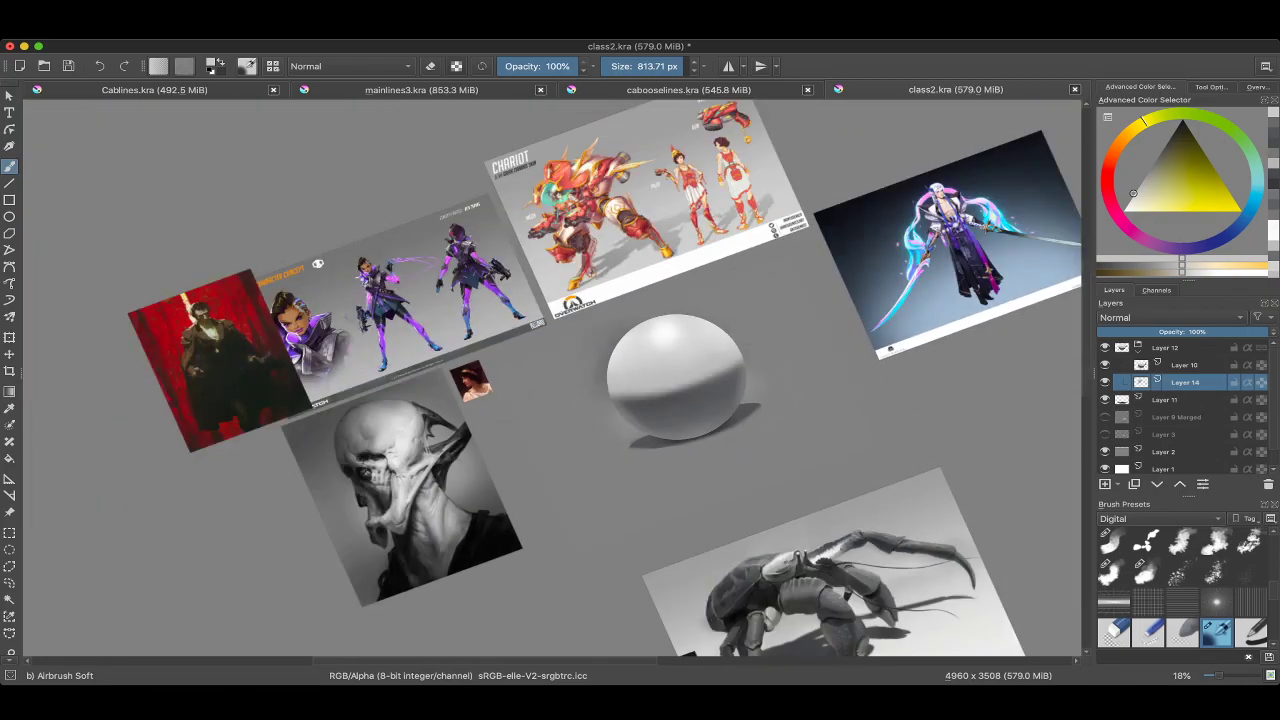
{"action": "scroll", "coordinate": [640, 370], "scroll_direction": "up", "scroll_amount": 3}
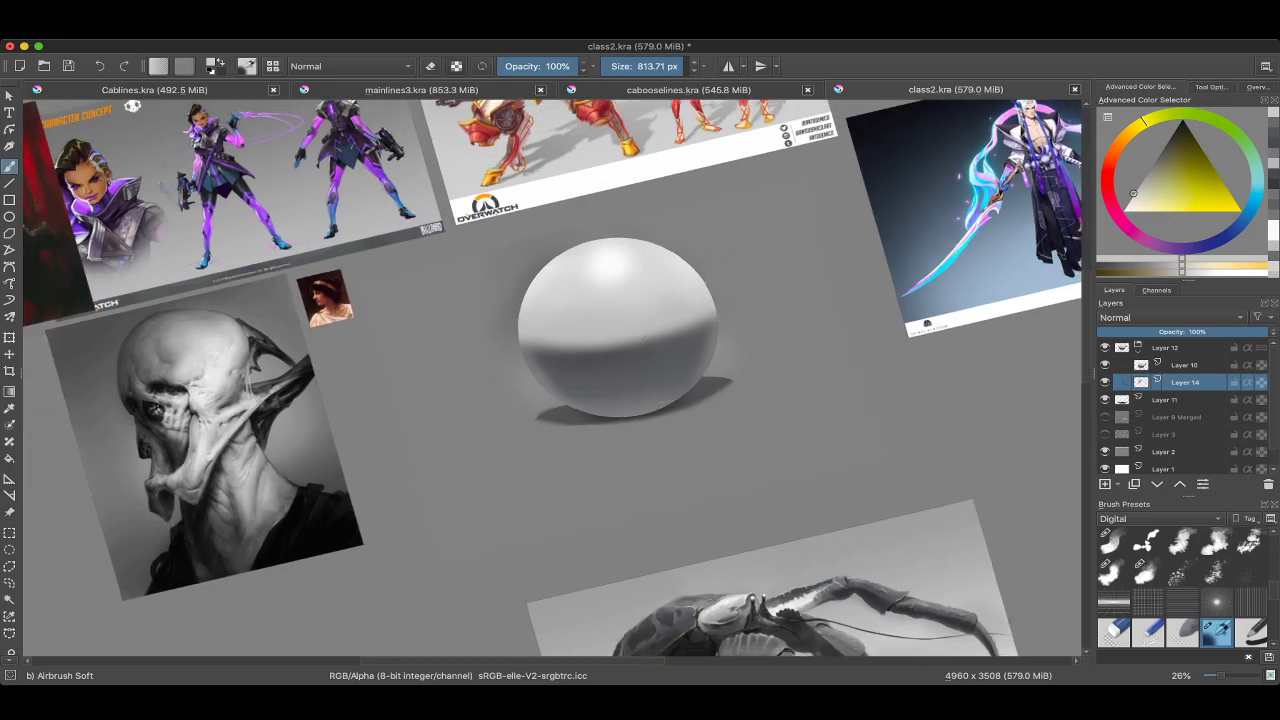
{"action": "scroll", "coordinate": [630, 330], "scroll_direction": "up", "scroll_amount": 2}
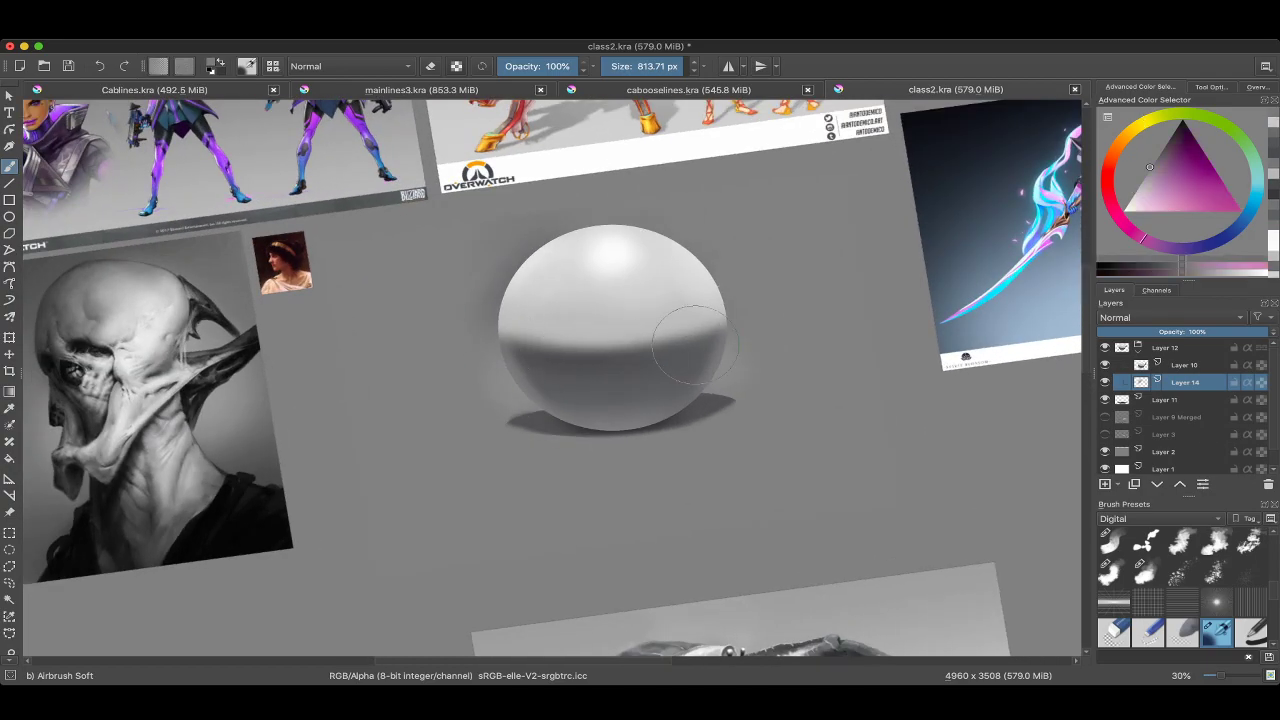
{"action": "scroll", "coordinate": [729, 377], "scroll_direction": "down", "scroll_amount": 4}
{"action": "scroll", "coordinate": [640, 380], "scroll_direction": "down", "scroll_amount": 2}
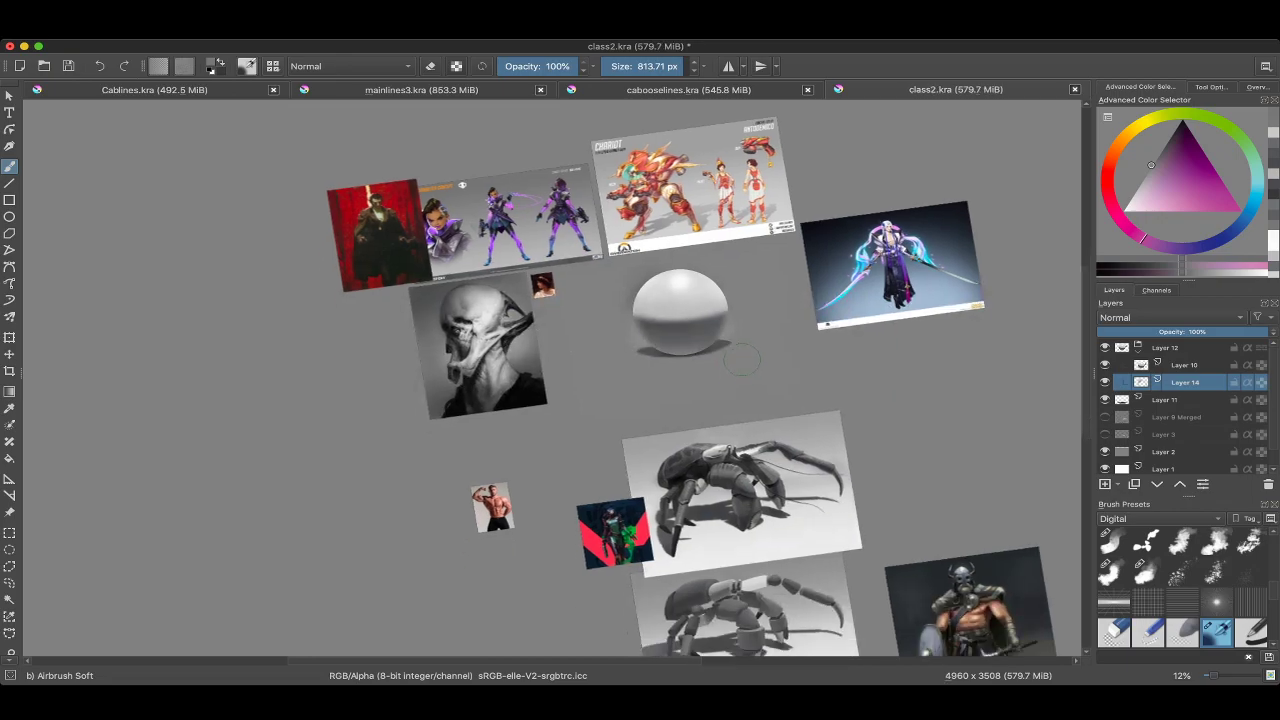
{"action": "scroll", "coordinate": [664, 335], "scroll_direction": "up", "scroll_amount": 5}
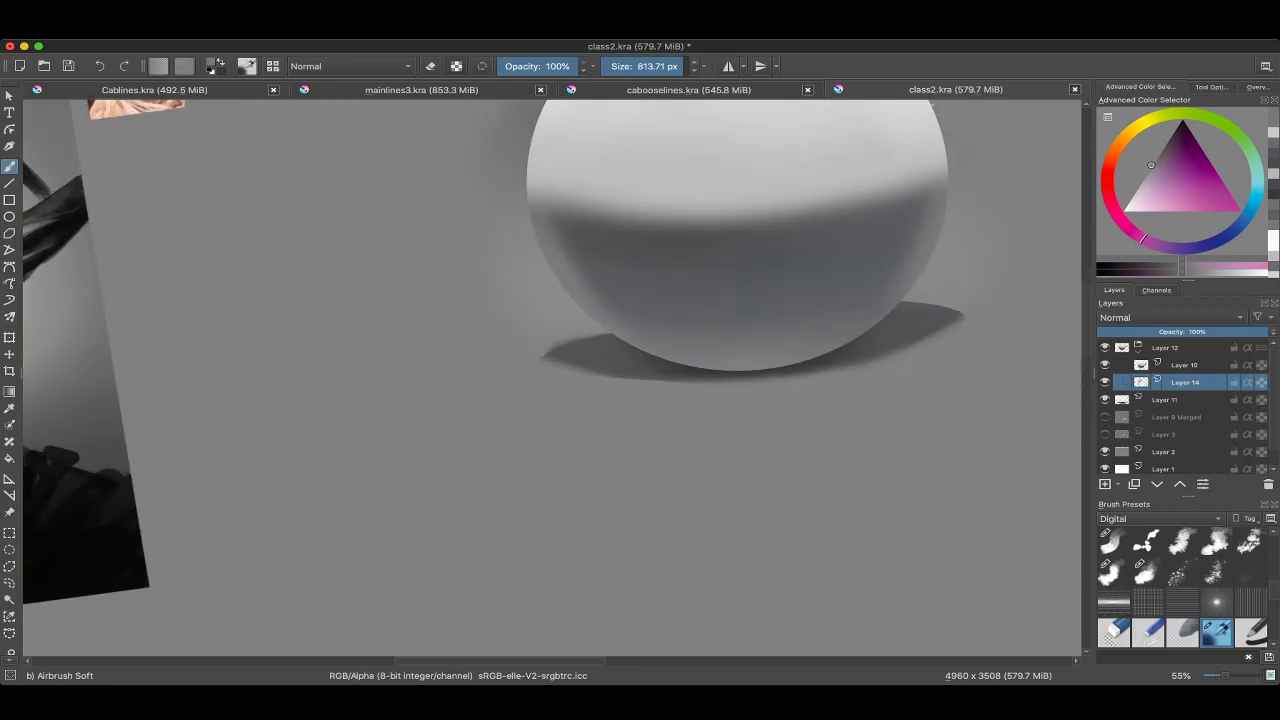
{"action": "scroll", "coordinate": [550, 380], "scroll_direction": "up", "scroll_amount": 3}
{"action": "scroll", "coordinate": [550, 380], "scroll_direction": "down", "scroll_amount": 2}
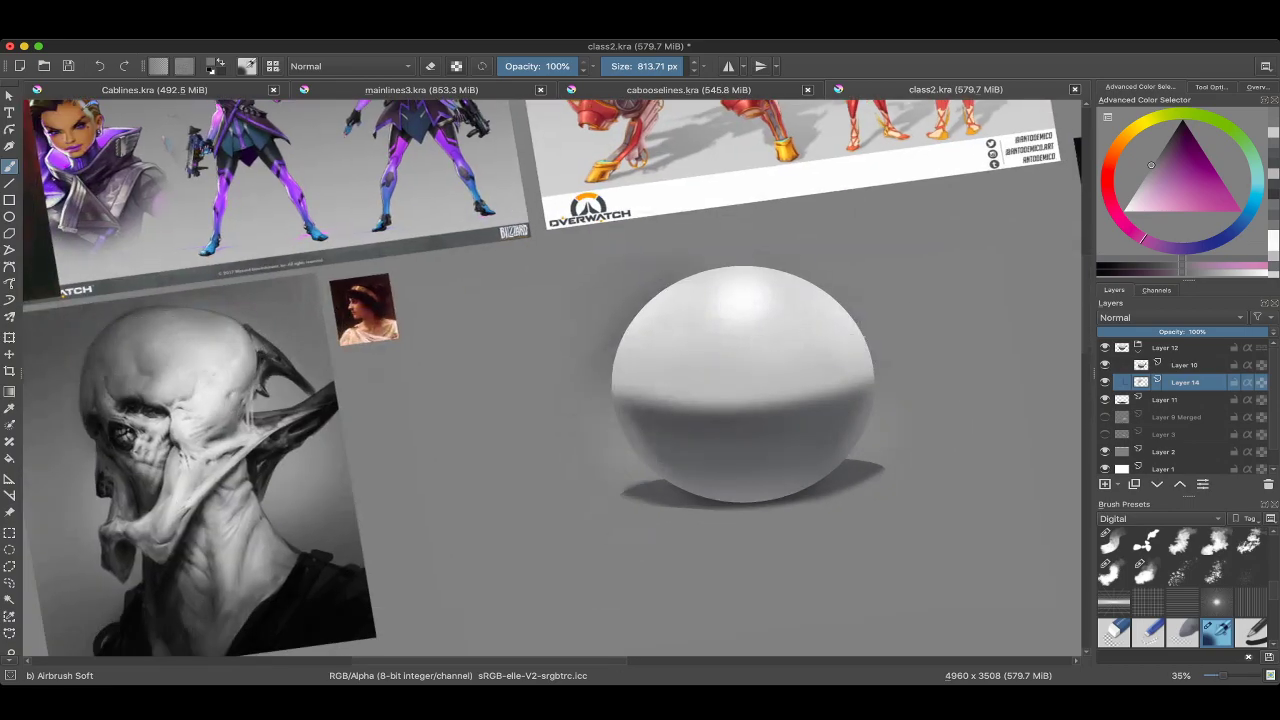
{"action": "scroll", "coordinate": [700, 380], "scroll_direction": "up", "scroll_amount": 2}
{"action": "scroll", "coordinate": [550, 380], "scroll_direction": "down", "scroll_amount": 2}
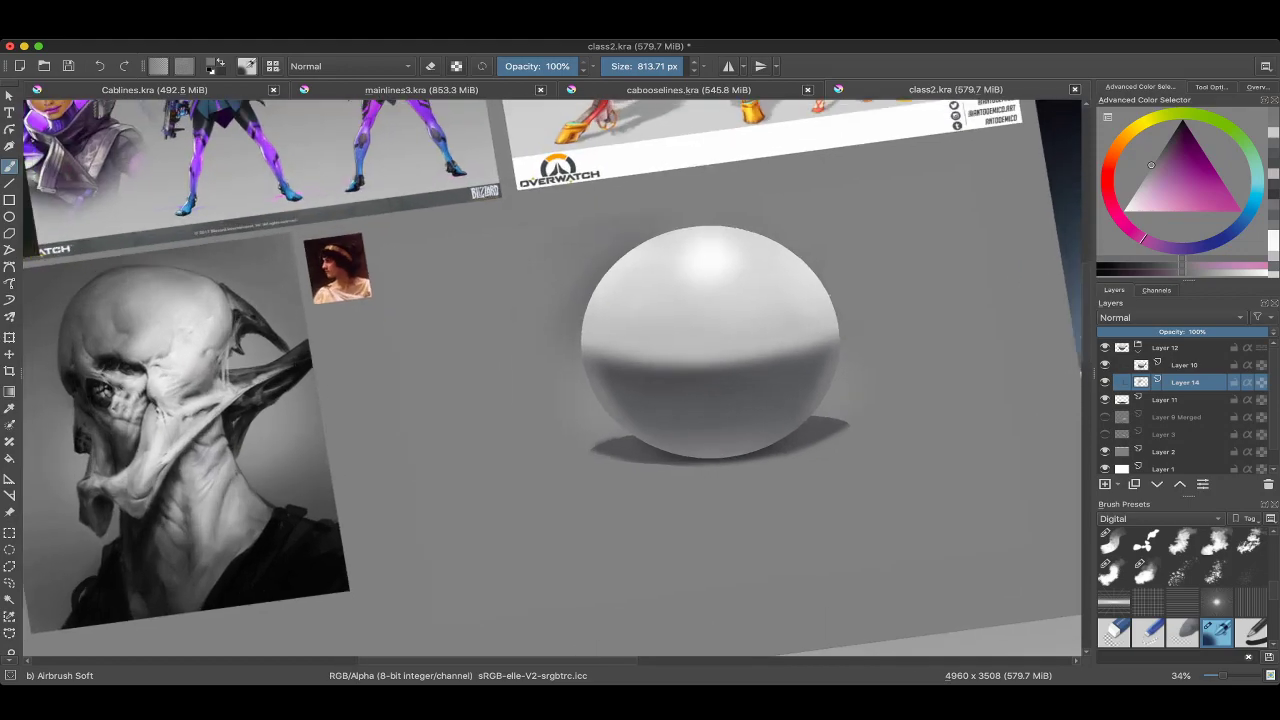
{"action": "scroll", "coordinate": [640, 360], "scroll_direction": "right", "scroll_amount": 2}
Switch to the Blocks: texture3 brush preset.
{"action": "right_click", "coordinate": [617, 317]}
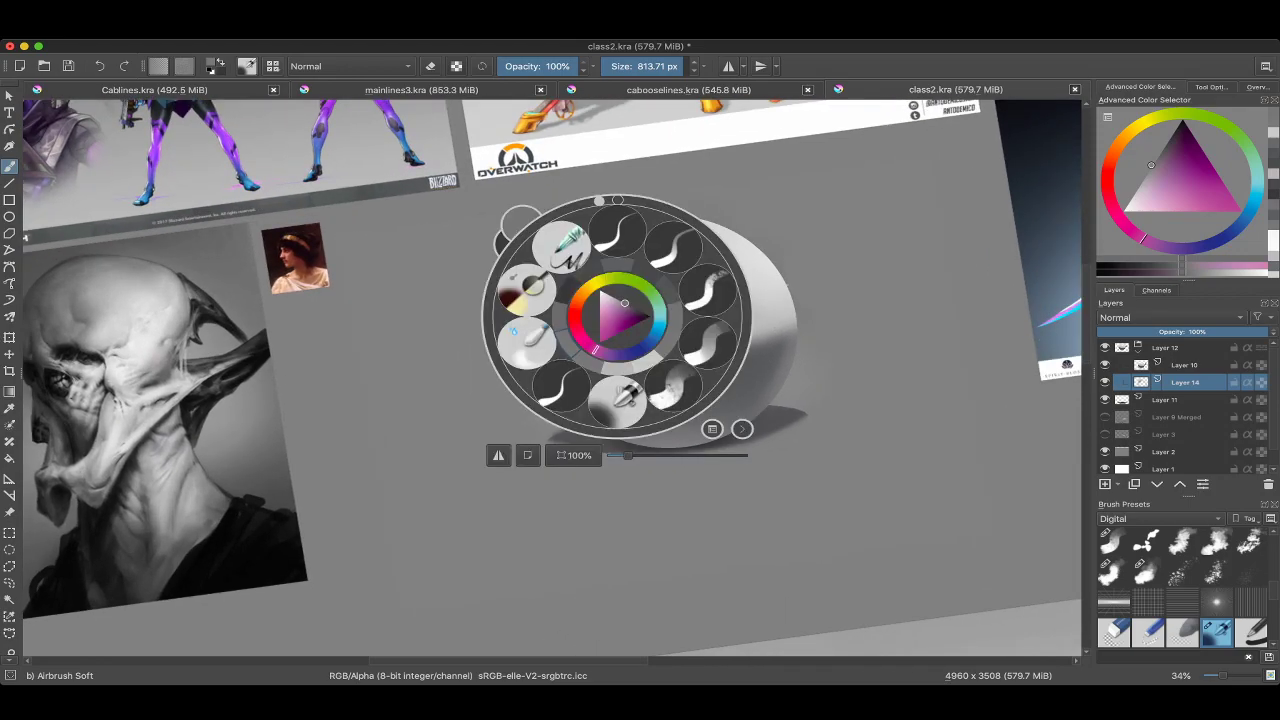
{"action": "left_click", "coordinate": [675, 388]}
{"action": "scroll", "coordinate": [678, 320], "scroll_direction": "up", "scroll_amount": 1}
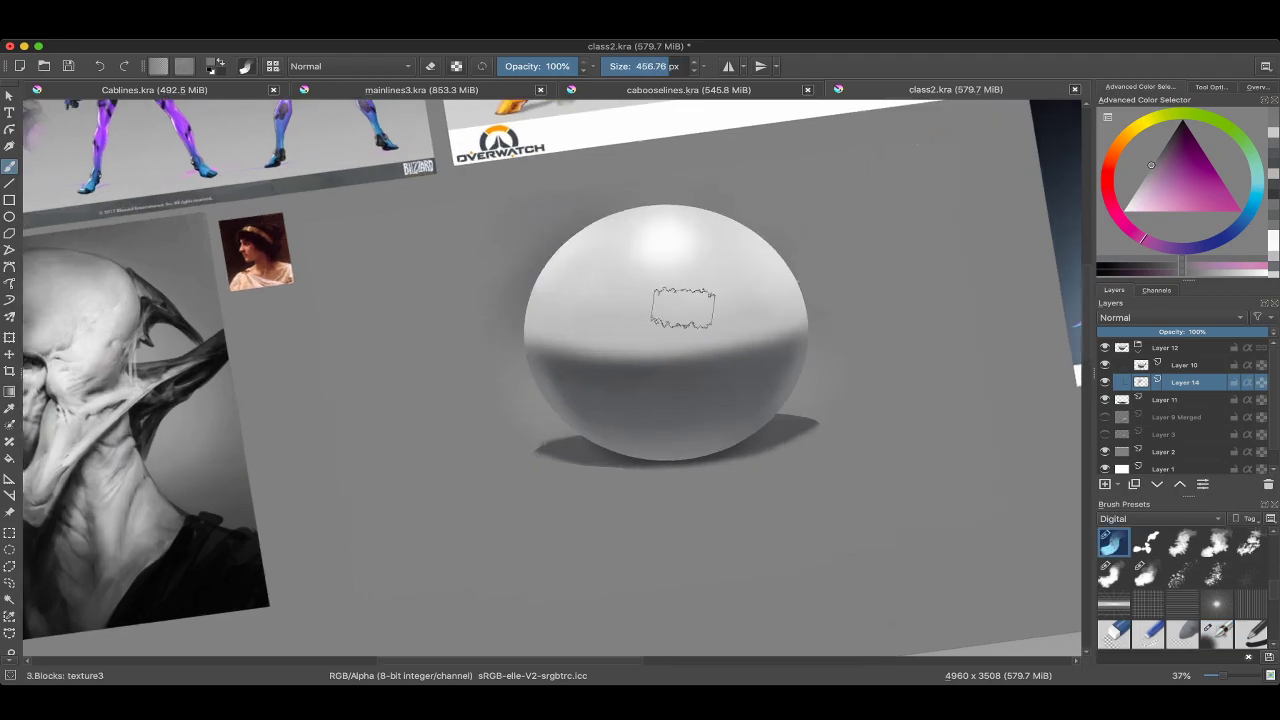
Merge the sphere's layer into the halo layer below and add an empty layer above the result.
{"action": "left_click", "coordinate": [1185, 365]}
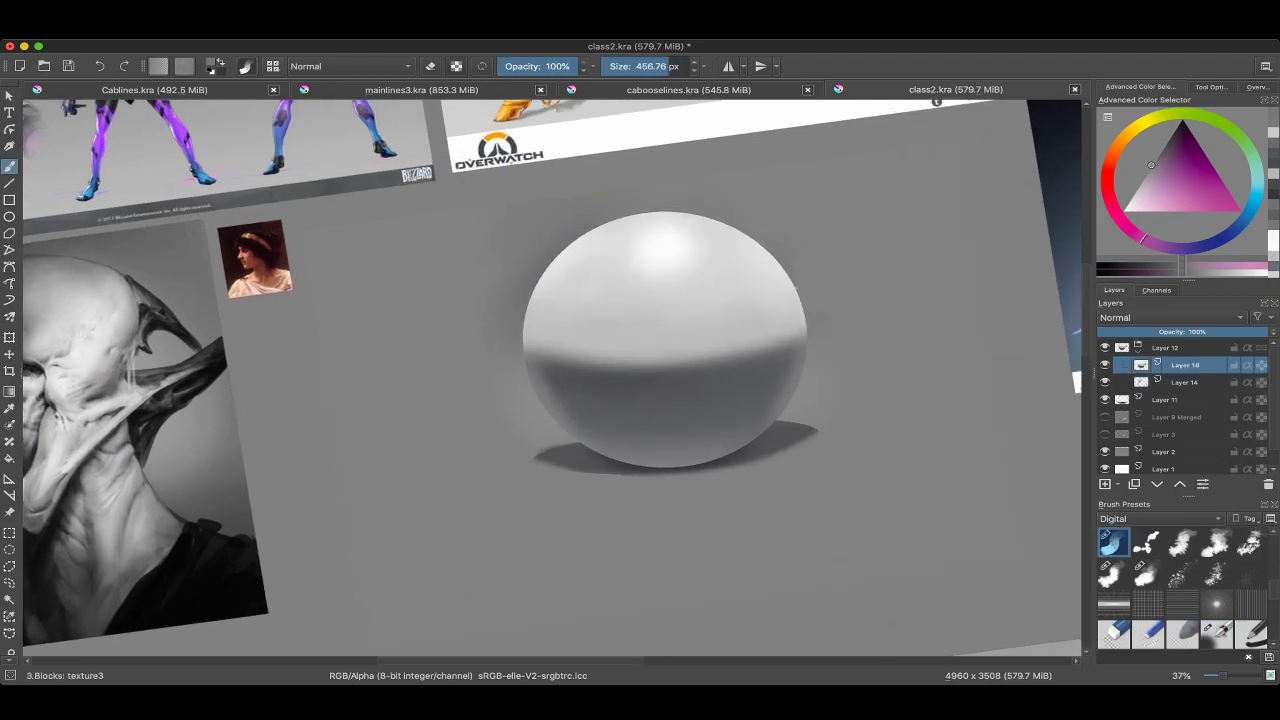
{"action": "key", "text": "ctrl+e"}
{"action": "scroll", "coordinate": [667, 291], "scroll_direction": "up", "scroll_amount": 1}
{"action": "scroll", "coordinate": [667, 291], "scroll_direction": "up", "scroll_amount": 2}
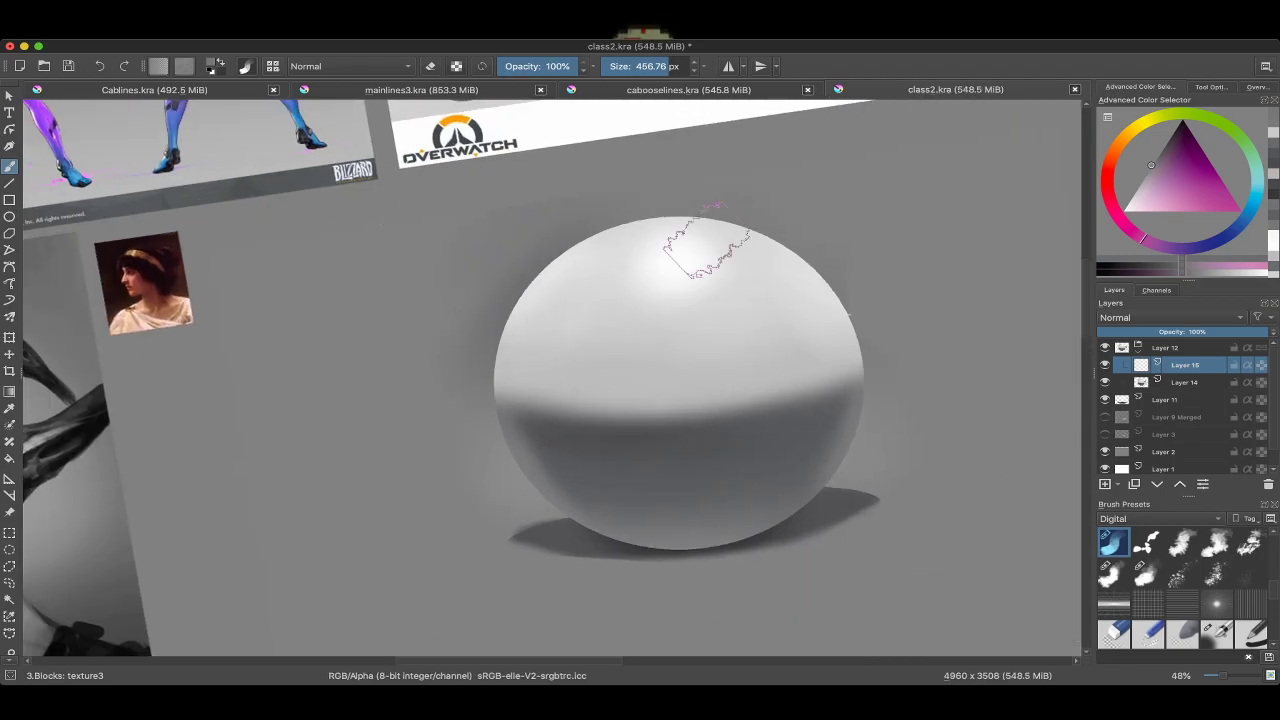
Sample light greys from the sphere and brush textured strokes over its upper rim and highlight, reducing the brush to about 204 px.
{"action": "left_click", "coordinate": [671, 243], "text": "ctrl"}
{"action": "key", "text": "bracketleft"}
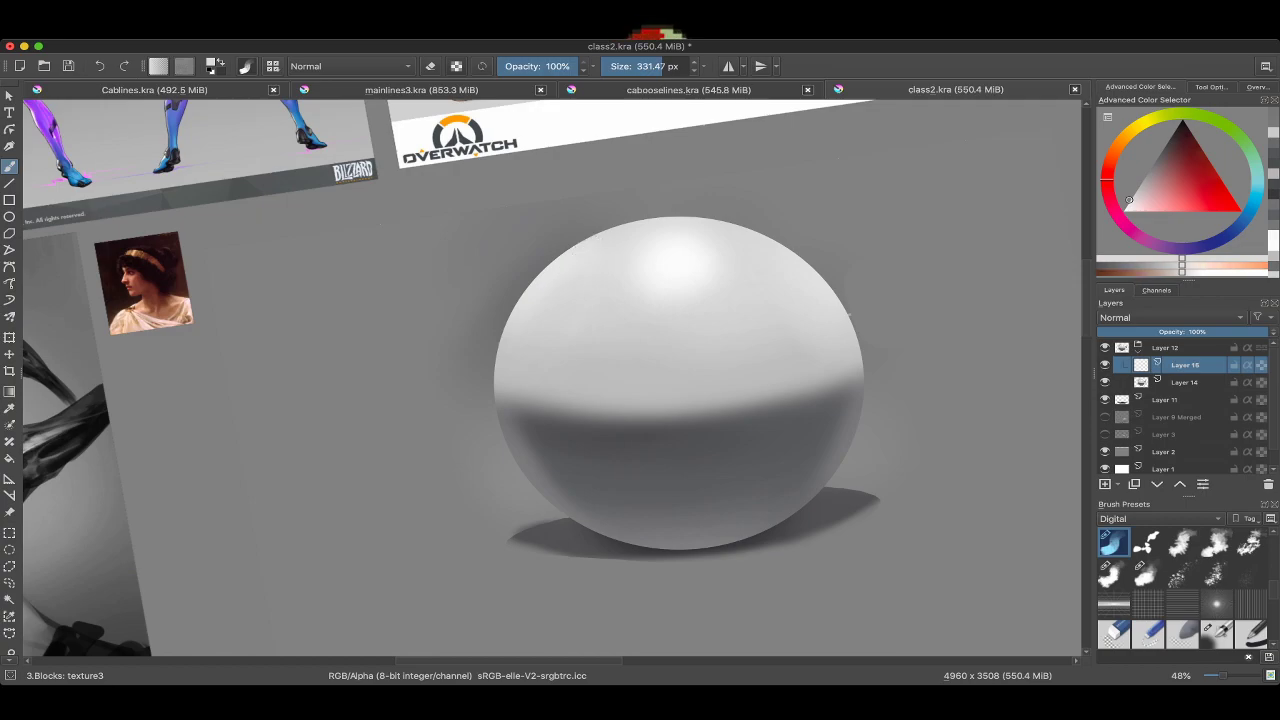
{"action": "key", "text": "bracketleft"}
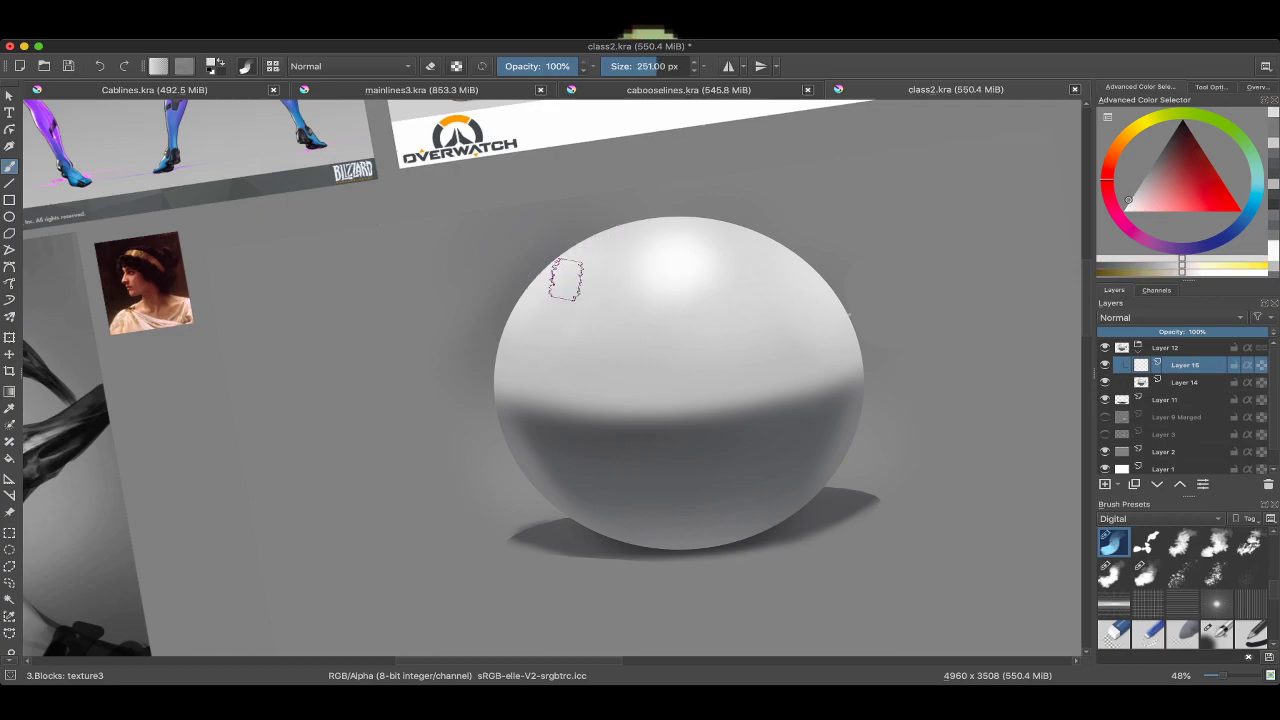
{"action": "mouse_move", "coordinate": [572, 265]}
{"action": "left_mouse_down"}
{"action": "mouse_move", "coordinate": [548, 317]}
{"action": "mouse_move", "coordinate": [530, 325]}
{"action": "mouse_move", "coordinate": [525, 285]}
{"action": "left_mouse_up"}
{"action": "mouse_move", "coordinate": [638, 235]}
{"action": "left_mouse_down"}
{"action": "mouse_move", "coordinate": [724, 228]}
{"action": "mouse_move", "coordinate": [626, 236]}
{"action": "mouse_move", "coordinate": [694, 245]}
{"action": "mouse_move", "coordinate": [704, 259]}
{"action": "mouse_move", "coordinate": [640, 278]}
{"action": "left_mouse_up"}
{"action": "key", "text": "bracketleft"}
{"action": "left_click", "coordinate": [627, 235], "text": "ctrl"}
{"action": "key", "text": "bracketleft"}
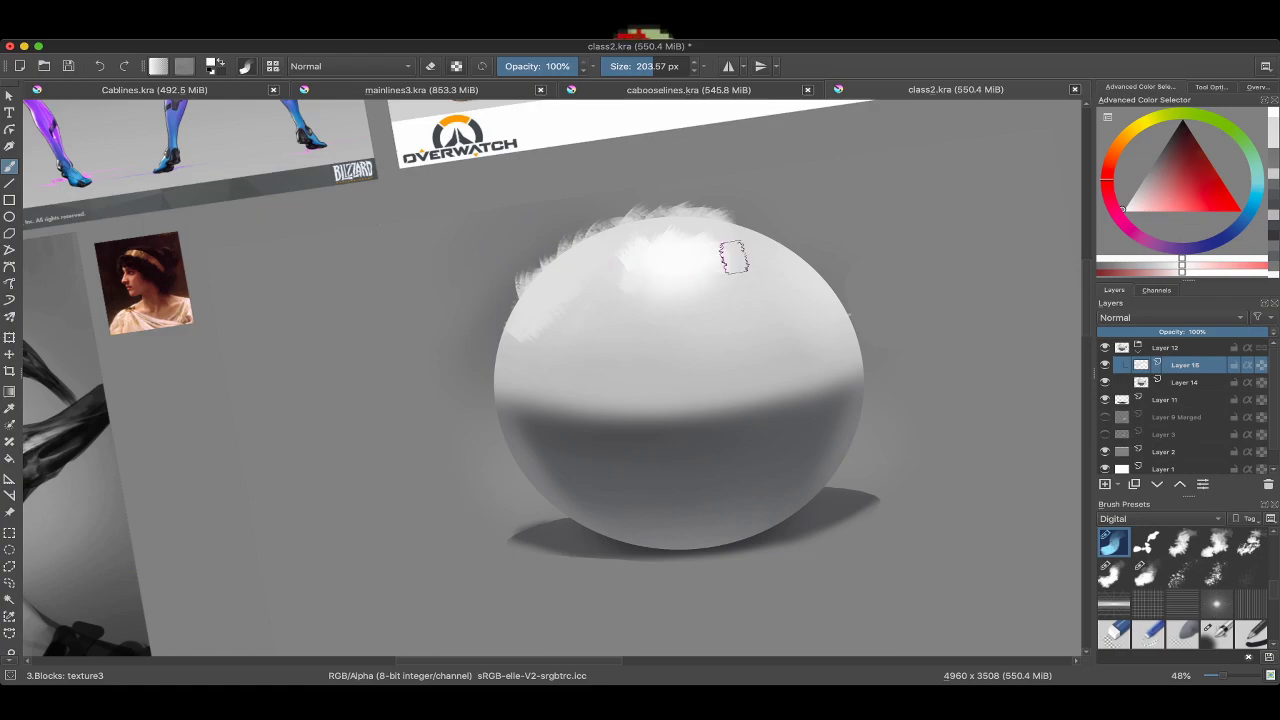
{"action": "left_click", "coordinate": [723, 251], "text": "ctrl"}
{"action": "left_click_drag", "start_coordinate": [723, 251], "coordinate": [777, 251]}
Sample greys around the core shadow's upper boundary and brush textured strokes along its left stretch.
{"action": "left_click", "coordinate": [600, 424], "text": "ctrl"}
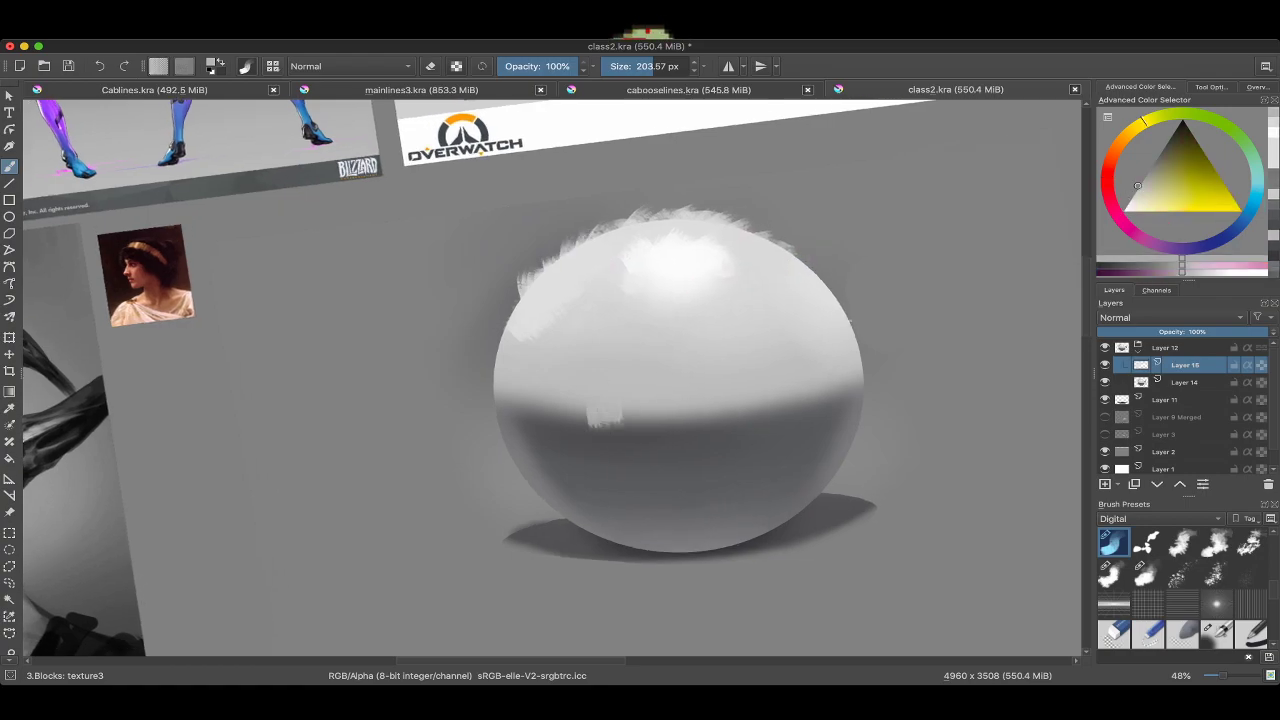
{"action": "left_click", "coordinate": [594, 428], "text": "ctrl"}
{"action": "left_click", "coordinate": [588, 402], "text": "ctrl"}
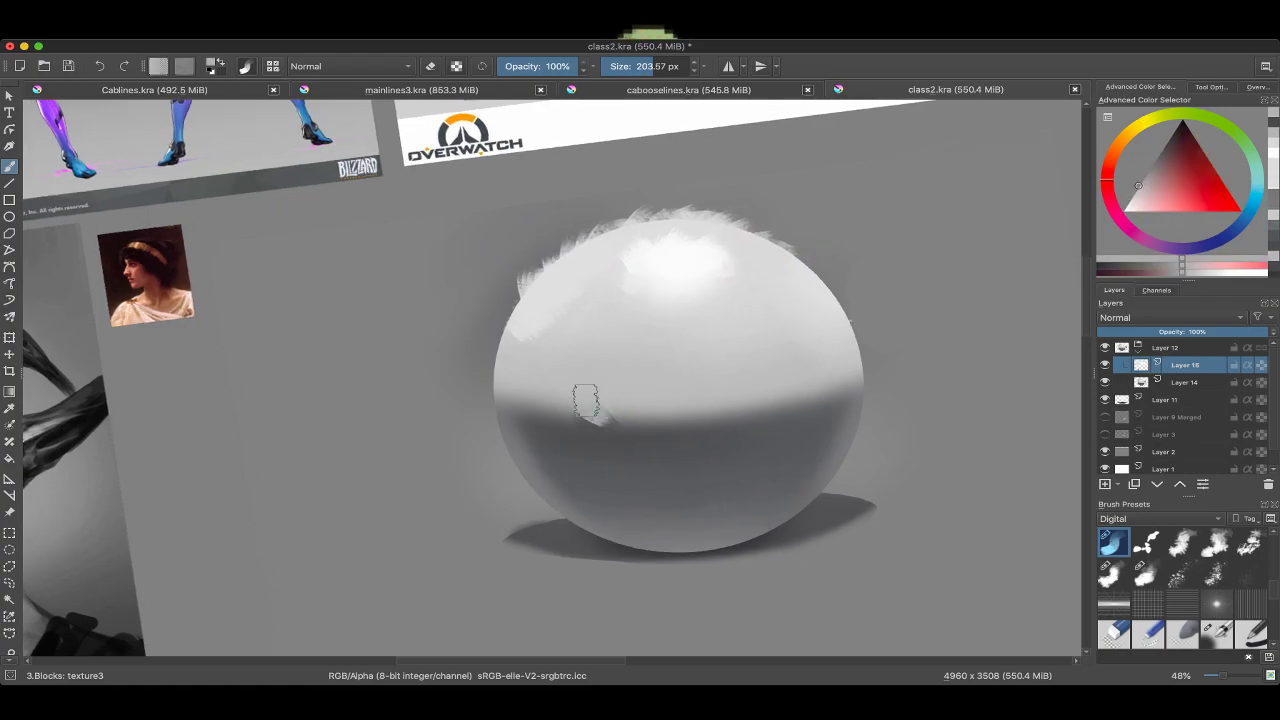
{"action": "mouse_move", "coordinate": [560, 398]}
{"action": "left_mouse_down"}
{"action": "mouse_move", "coordinate": [700, 430]}
{"action": "mouse_move", "coordinate": [660, 420]}
{"action": "left_mouse_up"}
{"action": "left_click", "coordinate": [718, 465], "text": "ctrl"}
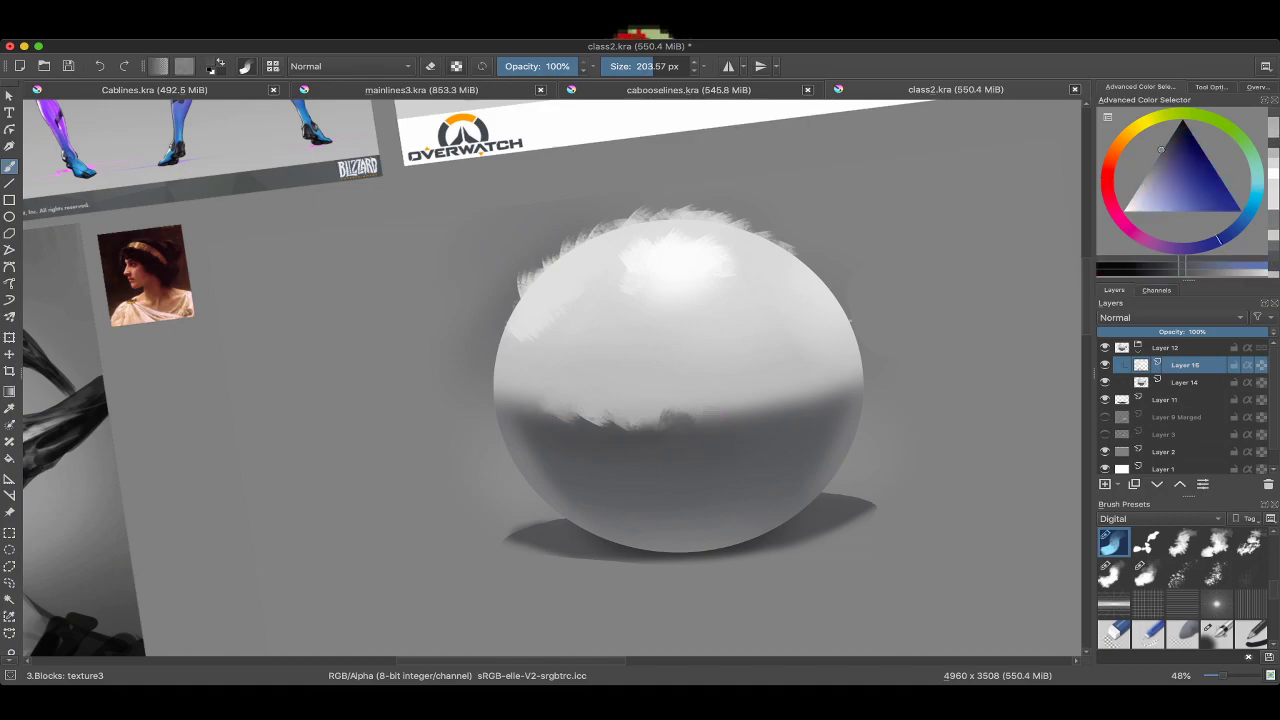
Continue roughening the light-to-shadow boundary with textured strokes across its middle and right part, alternating sampled light and dark greys.
{"action": "left_click", "coordinate": [690, 420], "text": "ctrl"}
{"action": "left_click", "coordinate": [762, 456], "text": "ctrl"}
{"action": "left_click", "coordinate": [740, 400], "text": "ctrl"}
{"action": "left_click_drag", "start_coordinate": [736, 400], "coordinate": [812, 378]}
{"action": "left_click", "coordinate": [760, 430], "text": "ctrl"}
{"action": "left_click", "coordinate": [750, 395], "text": "ctrl"}
{"action": "left_click", "coordinate": [818, 397], "text": "ctrl"}
Break up the left end of the light-to-shadow boundary with strokes in greys sampled from both sides.
{"action": "left_click", "coordinate": [535, 455], "text": "ctrl"}
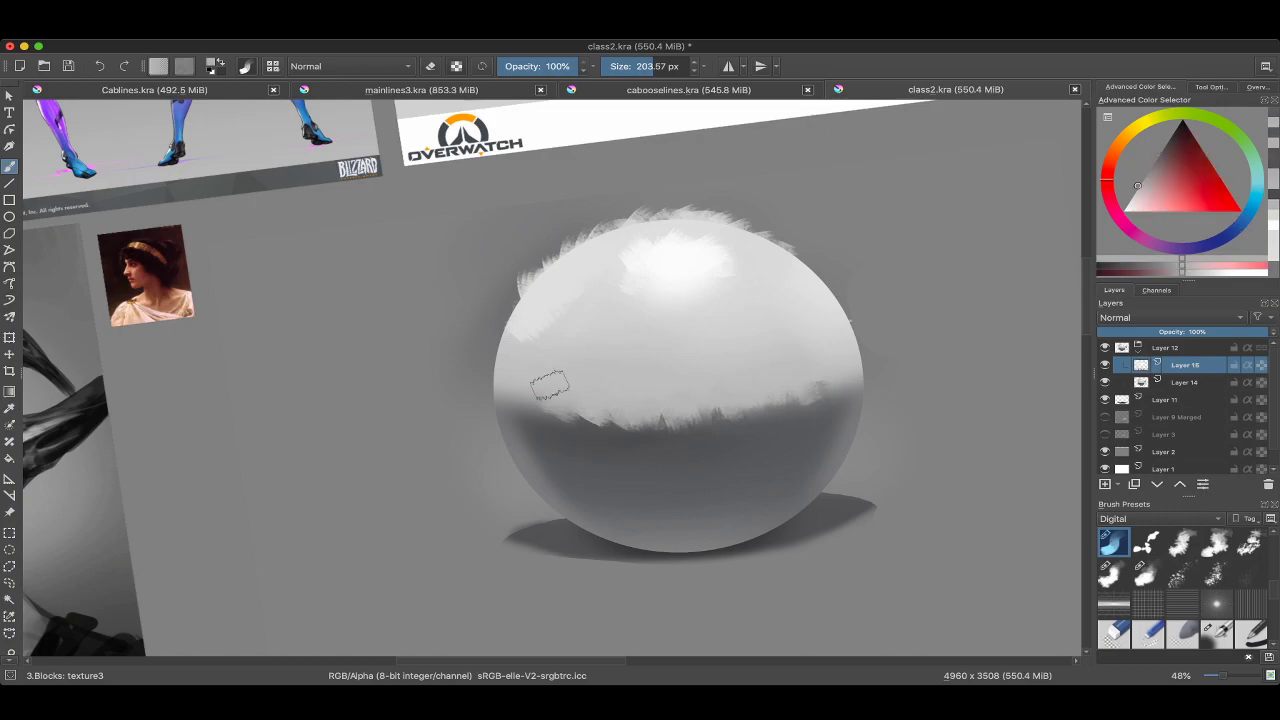
{"action": "left_click", "coordinate": [565, 470]}
{"action": "left_click", "coordinate": [540, 430], "text": "ctrl"}
{"action": "left_click", "coordinate": [540, 430]}
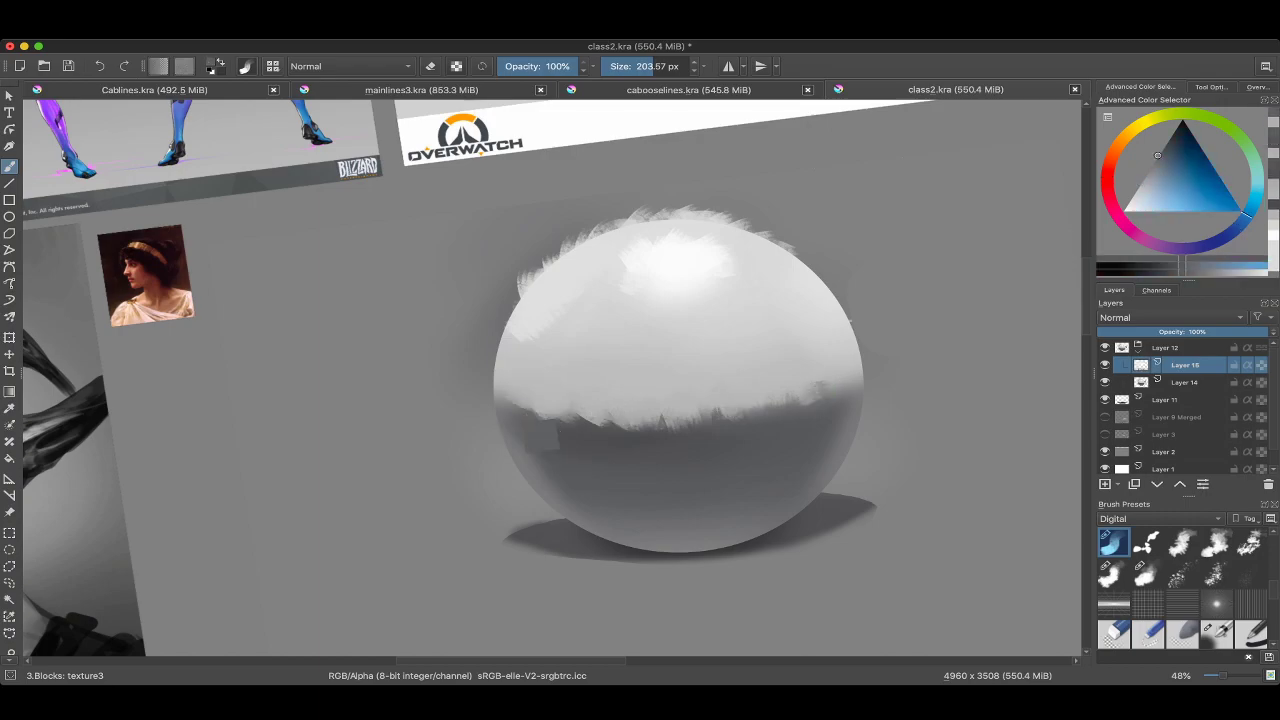
{"action": "left_click", "coordinate": [520, 410], "text": "ctrl"}
{"action": "left_click", "coordinate": [500, 400]}
Texture the right end of the light-to-shadow boundary up to the sphere's edge, reducing the brush to about 111 px.
{"action": "left_click_drag", "start_coordinate": [600, 400], "coordinate": [516, 340]}
{"action": "mouse_move", "coordinate": [770, 348]}
{"action": "left_mouse_down"}
{"action": "mouse_move", "coordinate": [751, 314]}
{"action": "mouse_move", "coordinate": [757, 338]}
{"action": "left_mouse_up"}
{"action": "key", "text": "bracketleft"}
{"action": "left_click", "coordinate": [750, 318], "text": "ctrl"}
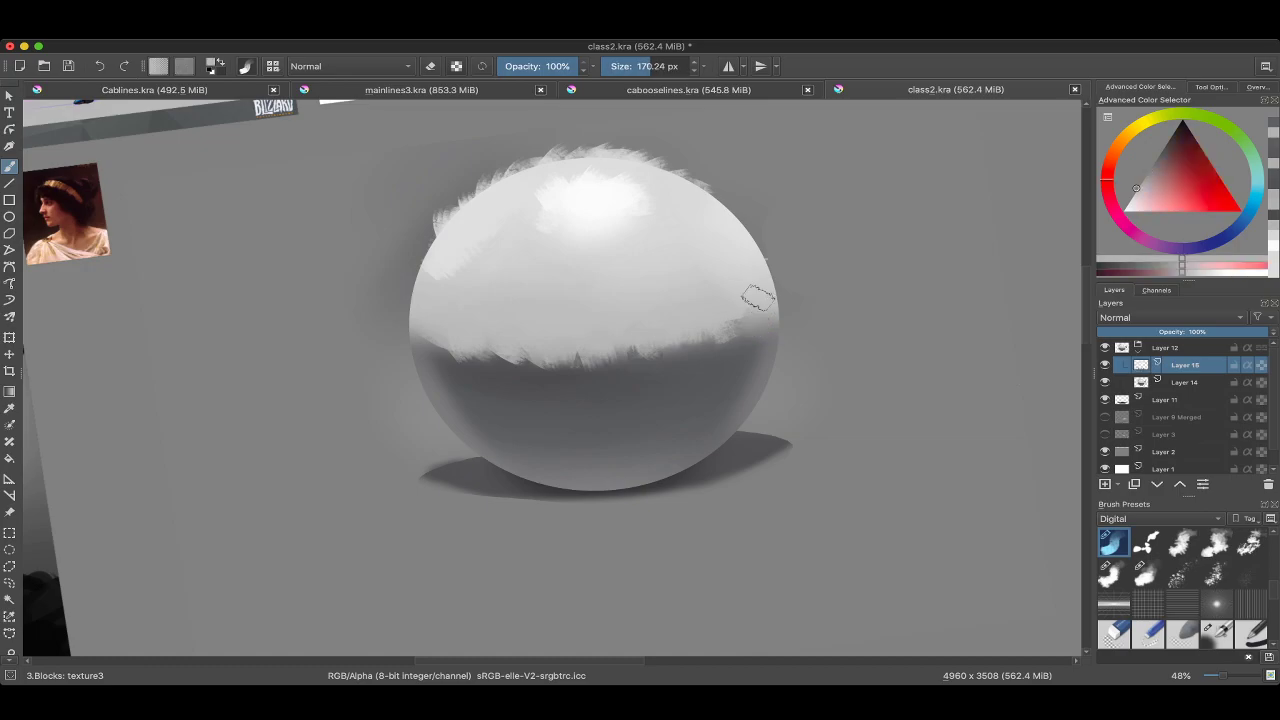
{"action": "left_click_drag", "start_coordinate": [752, 292], "coordinate": [756, 326]}
{"action": "key", "text": "bracketleft"}
{"action": "left_click", "coordinate": [786, 327], "text": "ctrl"}
{"action": "key", "text": "bracketleft"}
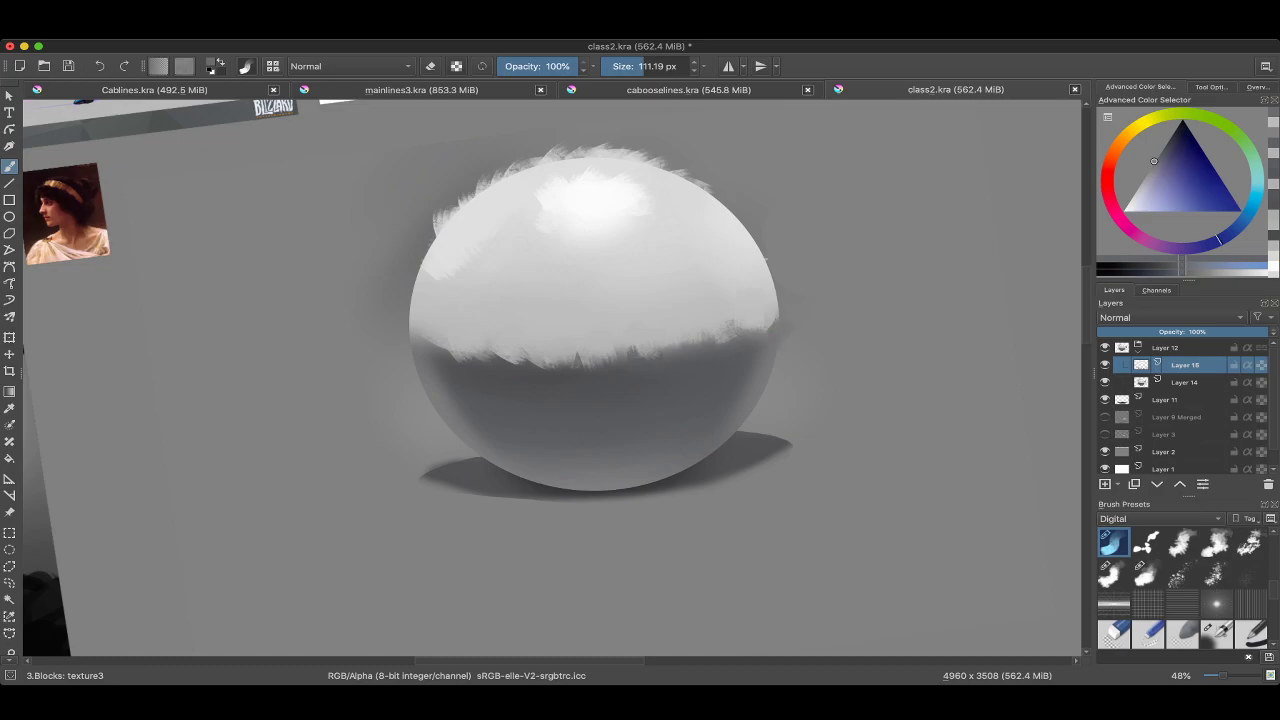
Dab sampled dark greys over the sphere's left edge where the core shadow begins.
{"action": "left_click_drag", "start_coordinate": [410, 336], "coordinate": [490, 368]}
{"action": "left_click", "coordinate": [490, 368], "text": "ctrl"}
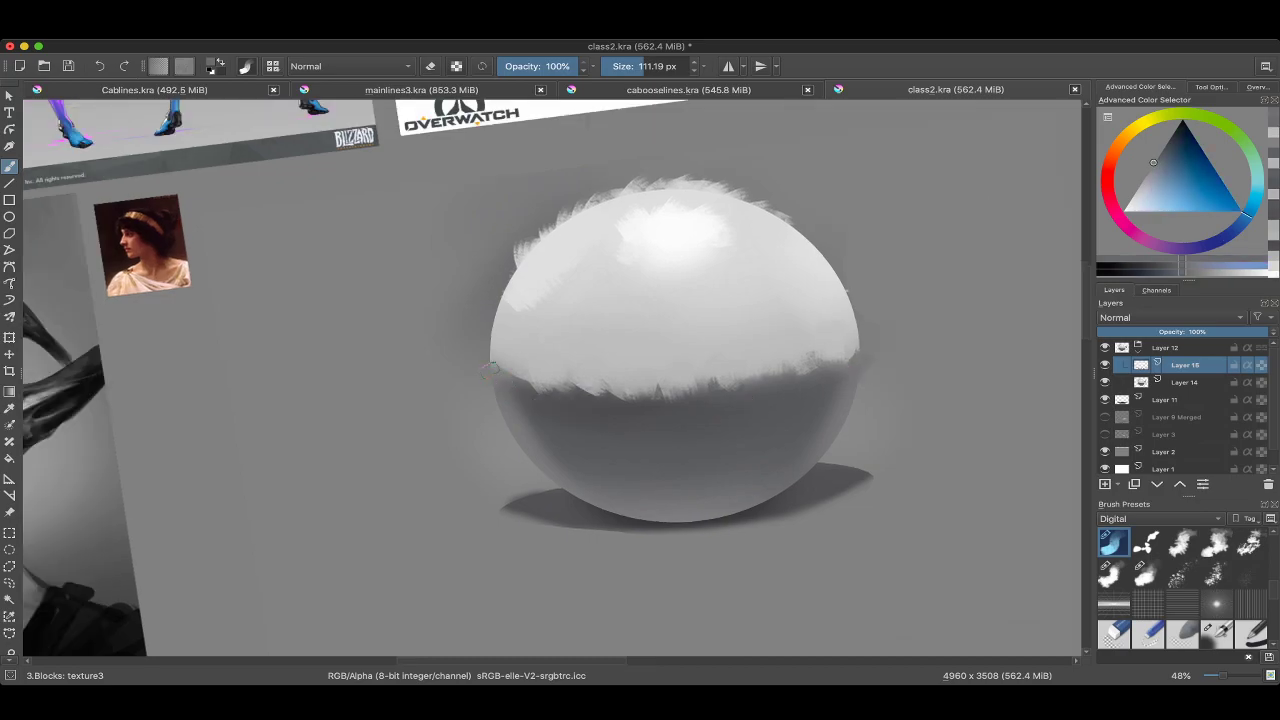
{"action": "left_click", "coordinate": [512, 392], "text": "ctrl"}
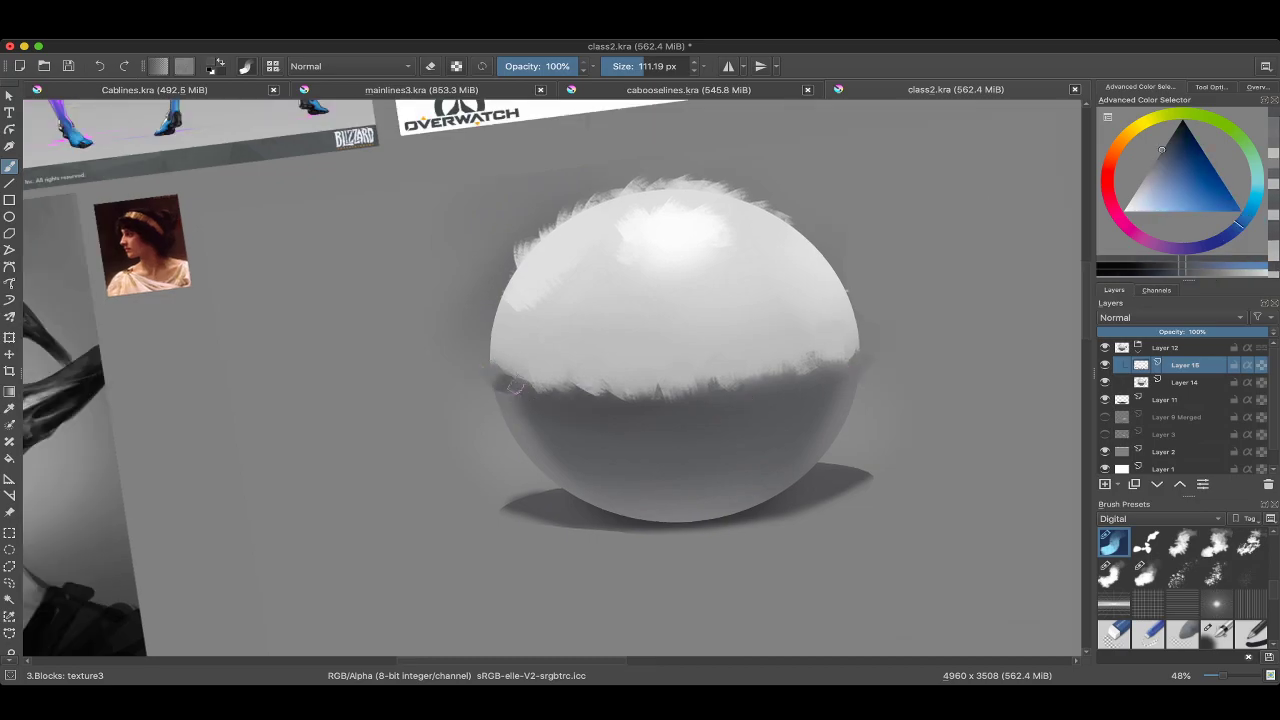
Sample light and background greys and brush textured strokes over the highlight and upper rim, enlarging the brush to about 134 px.
{"action": "scroll", "coordinate": [521, 386], "scroll_direction": "down", "scroll_amount": 5}
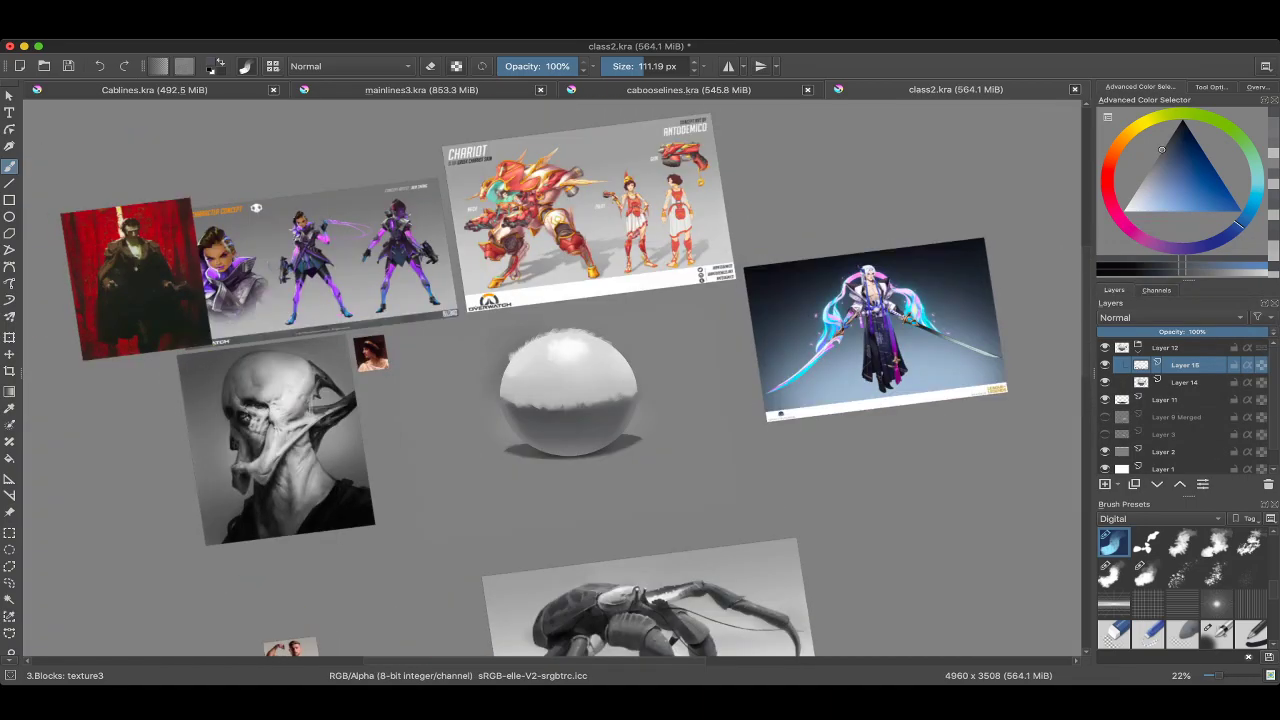
{"action": "scroll", "coordinate": [635, 352], "scroll_direction": "up", "scroll_amount": 4}
{"action": "left_click", "coordinate": [585, 337], "text": "ctrl"}
{"action": "key", "text": "bracketright"}
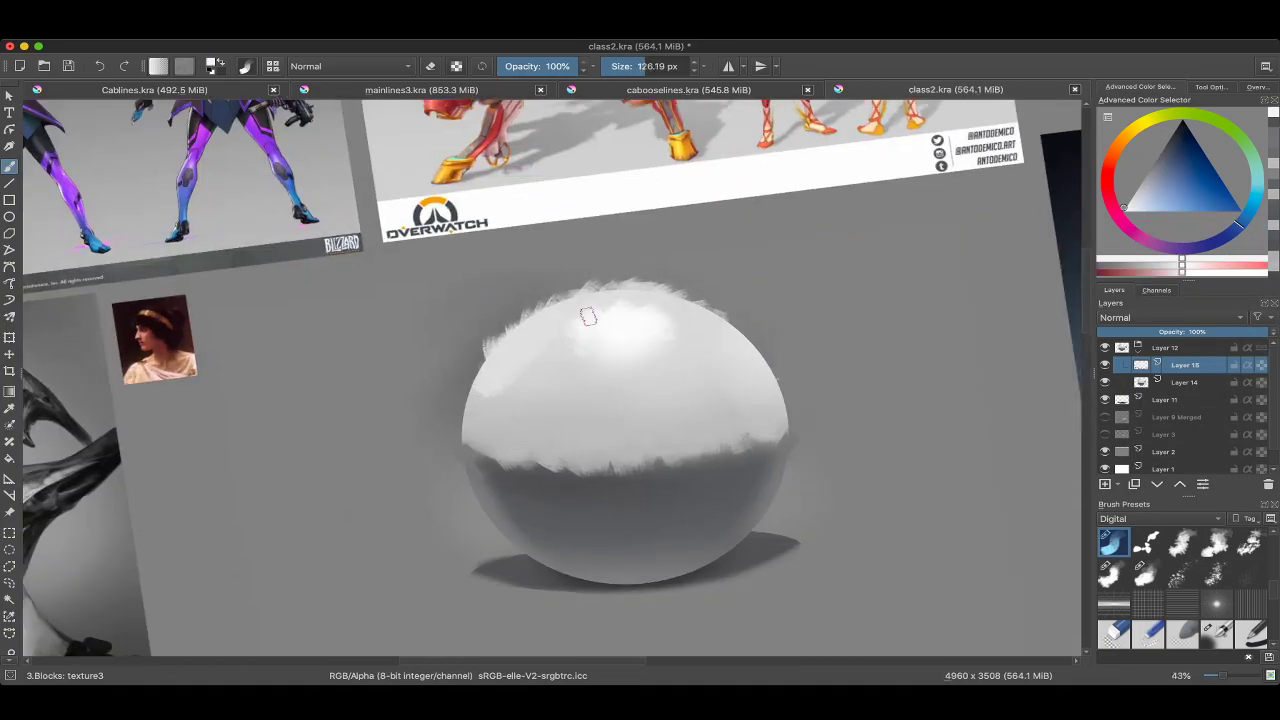
{"action": "left_click", "coordinate": [622, 302], "text": "ctrl"}
{"action": "key", "text": "bracketright"}
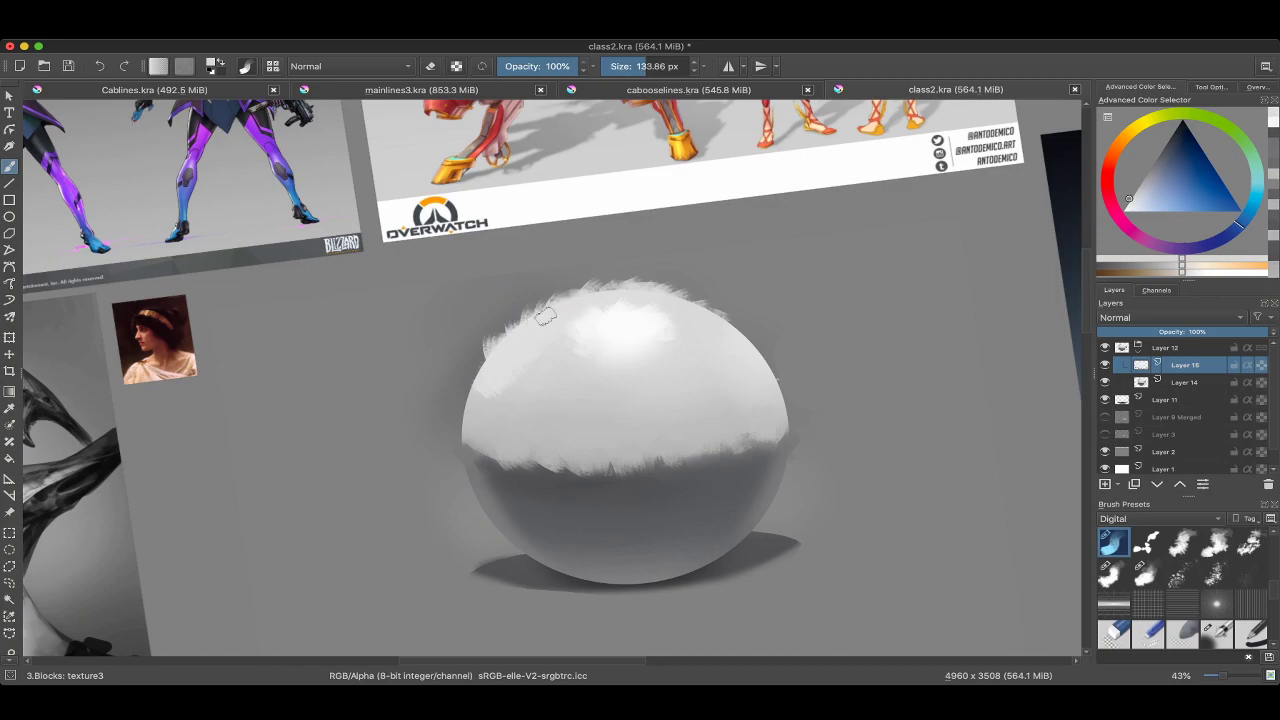
{"action": "left_click_drag", "start_coordinate": [573, 305], "coordinate": [617, 295]}
{"action": "left_click", "coordinate": [695, 300], "text": "ctrl"}
{"action": "left_click_drag", "start_coordinate": [695, 300], "coordinate": [630, 292]}
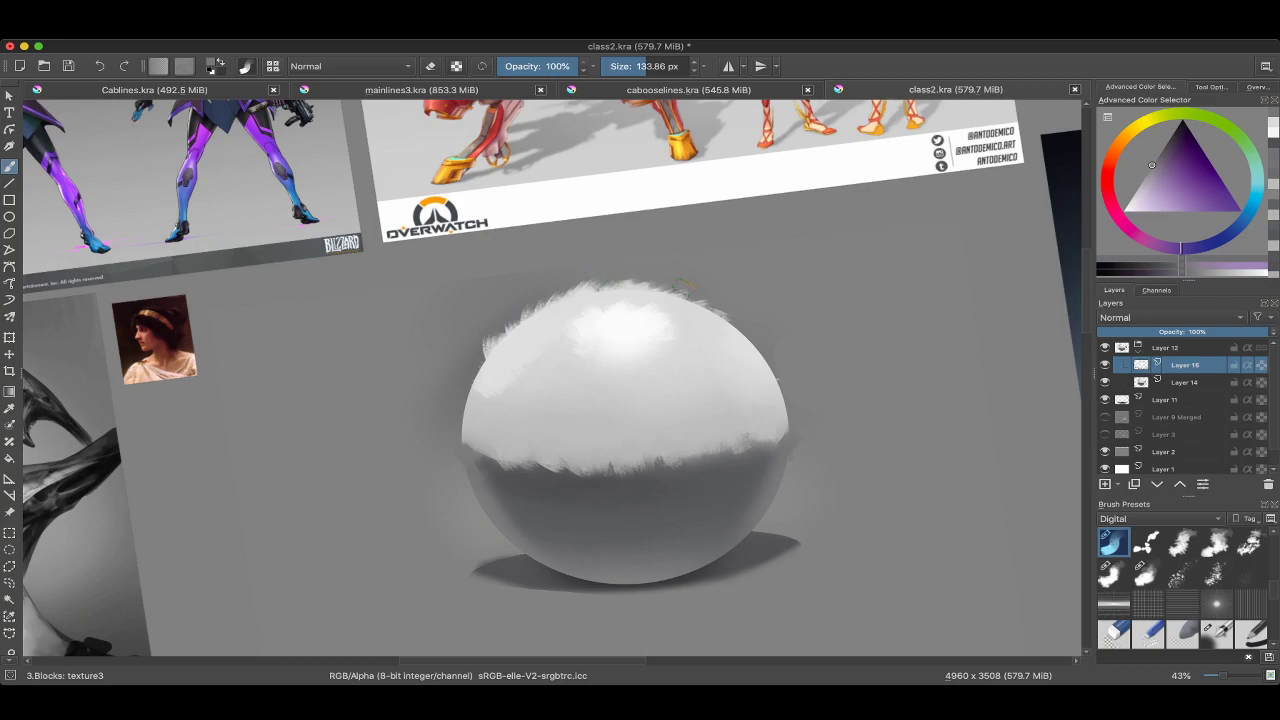
{"action": "left_click", "coordinate": [663, 290], "text": "ctrl"}
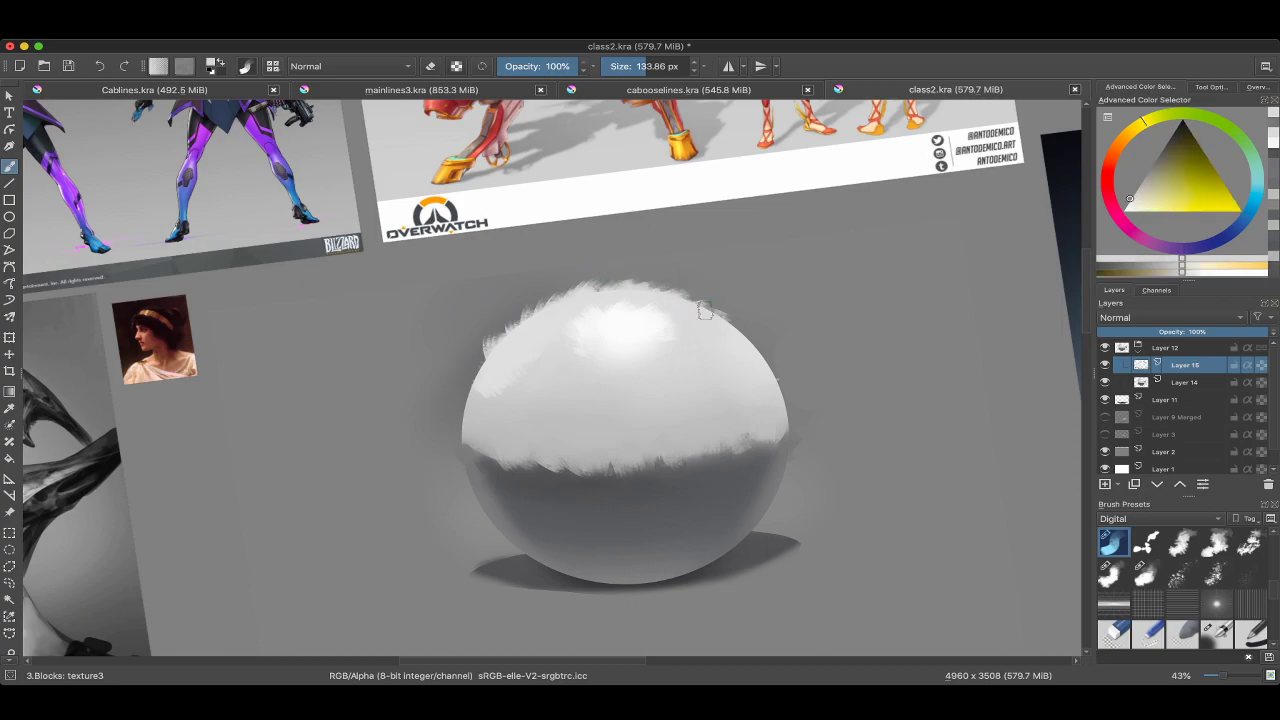
Compare the textured sphere with the surrounding reference artworks from close up and at a distance.
{"action": "scroll", "coordinate": [705, 310], "scroll_direction": "down", "scroll_amount": 3}
{"action": "scroll", "coordinate": [650, 300], "scroll_direction": "up", "scroll_amount": 3}
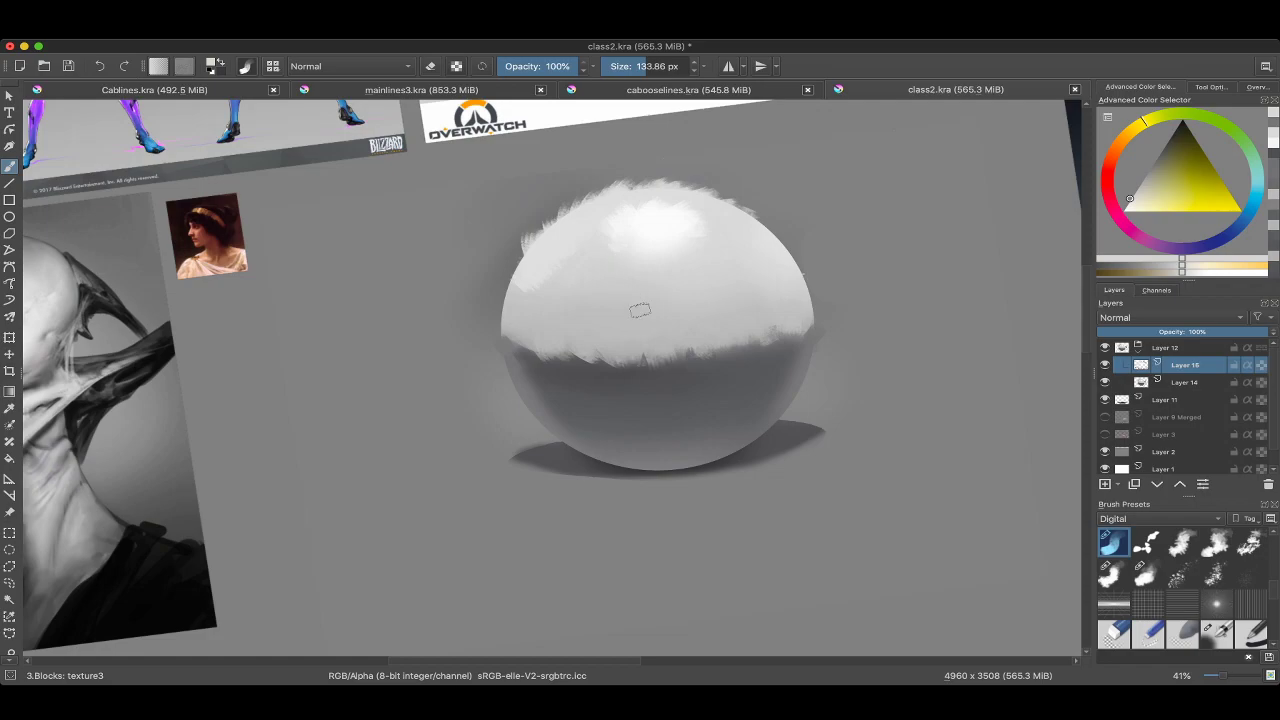
{"action": "scroll", "coordinate": [645, 305], "scroll_direction": "up", "scroll_amount": 3}
{"action": "scroll", "coordinate": [668, 264], "scroll_direction": "down", "scroll_amount": 4}
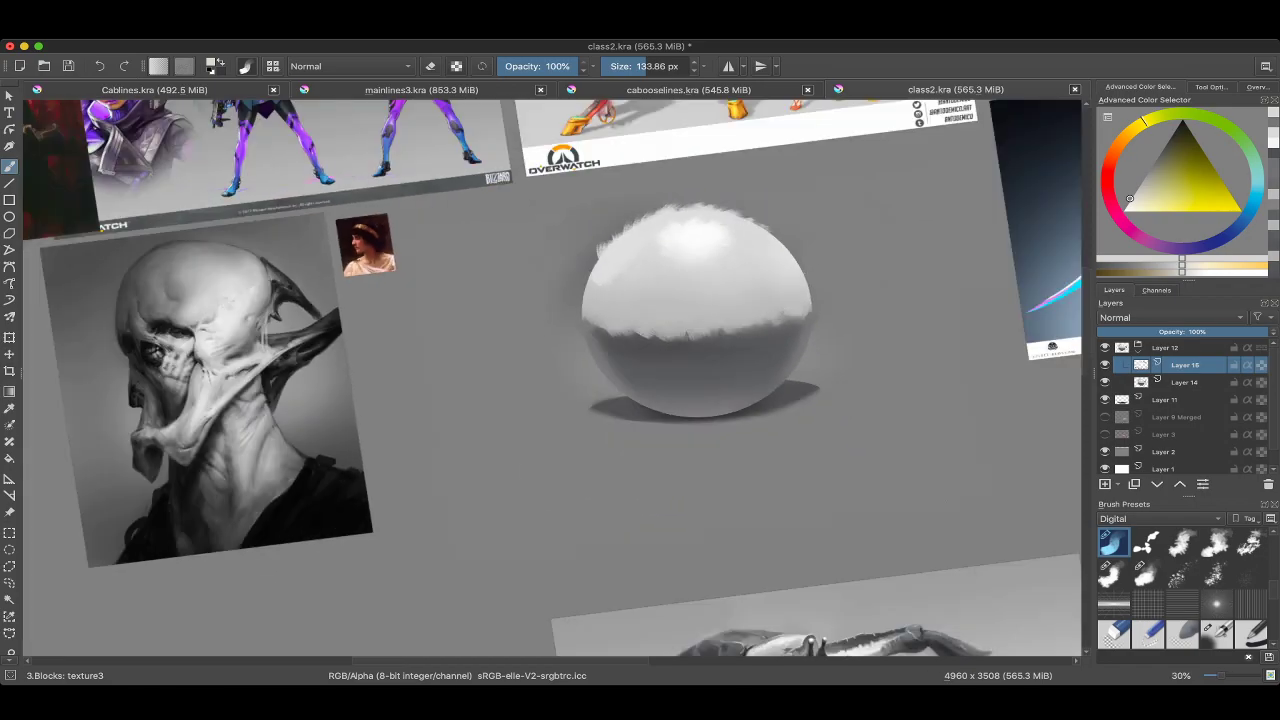
{"action": "scroll", "coordinate": [720, 335], "scroll_direction": "up", "scroll_amount": 2}
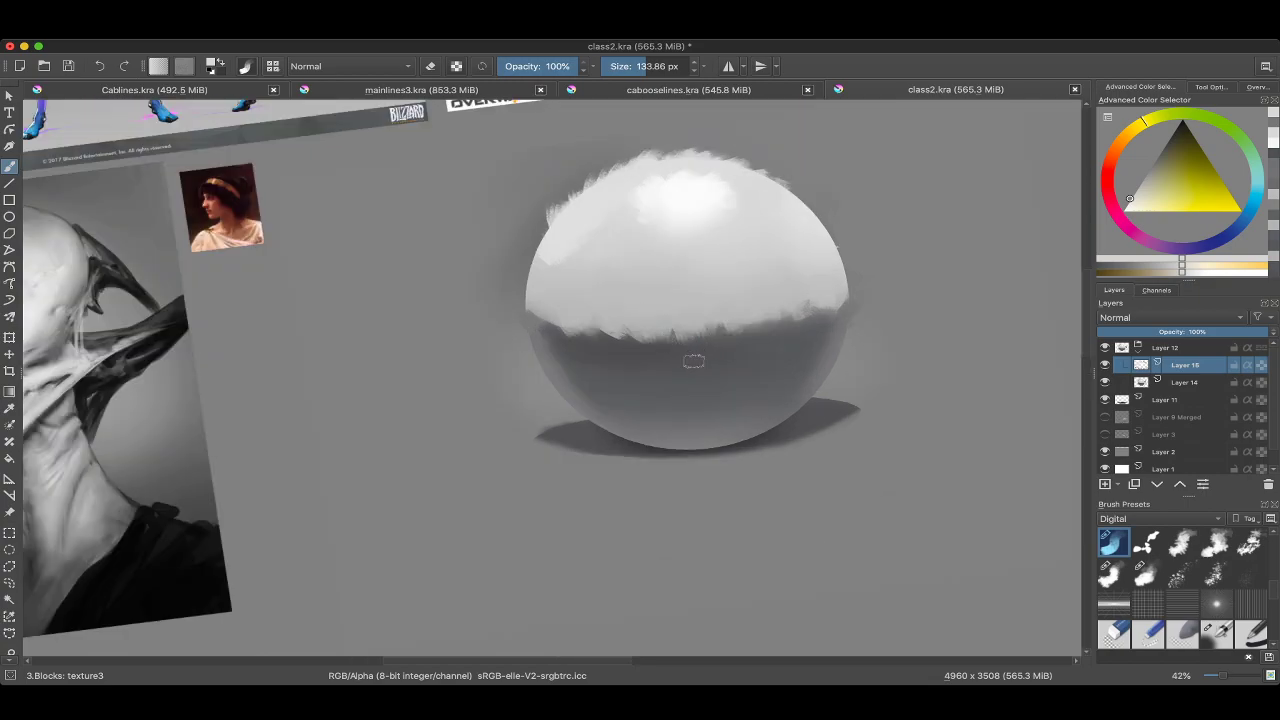
{"action": "scroll", "coordinate": [693, 362], "scroll_direction": "down", "scroll_amount": 3}
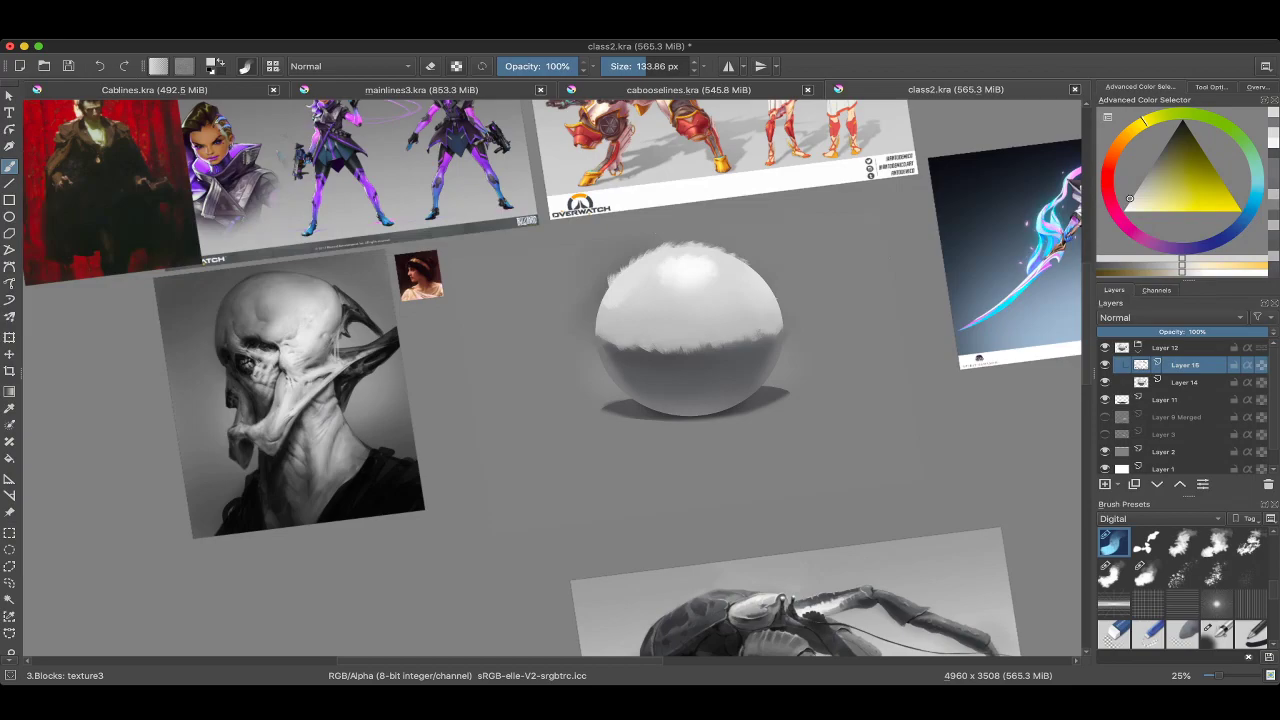
{"action": "scroll", "coordinate": [696, 388], "scroll_direction": "up", "scroll_amount": 3}
Break up the outer edges of the sphere's shaded half with textured dabs of mid grey.
{"action": "key", "text": "6"}
{"action": "key", "text": "6"}
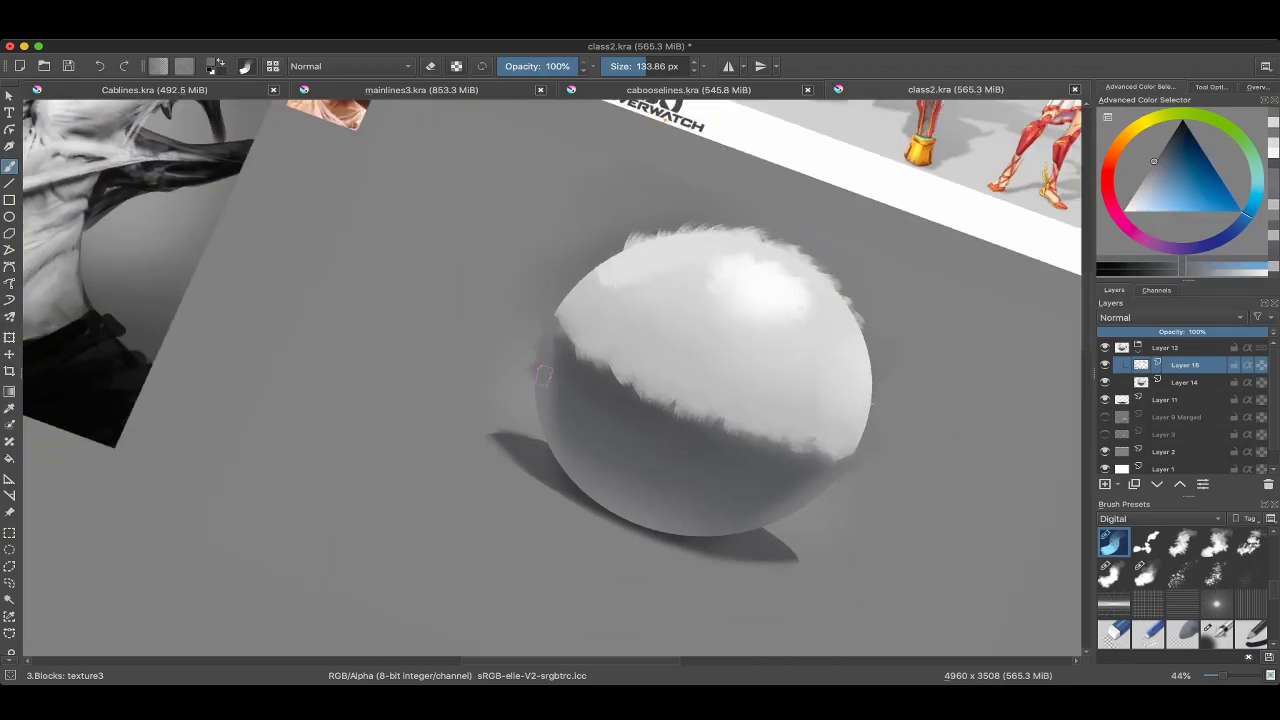
{"action": "left_click_drag", "start_coordinate": [546, 358], "coordinate": [436, 288]}
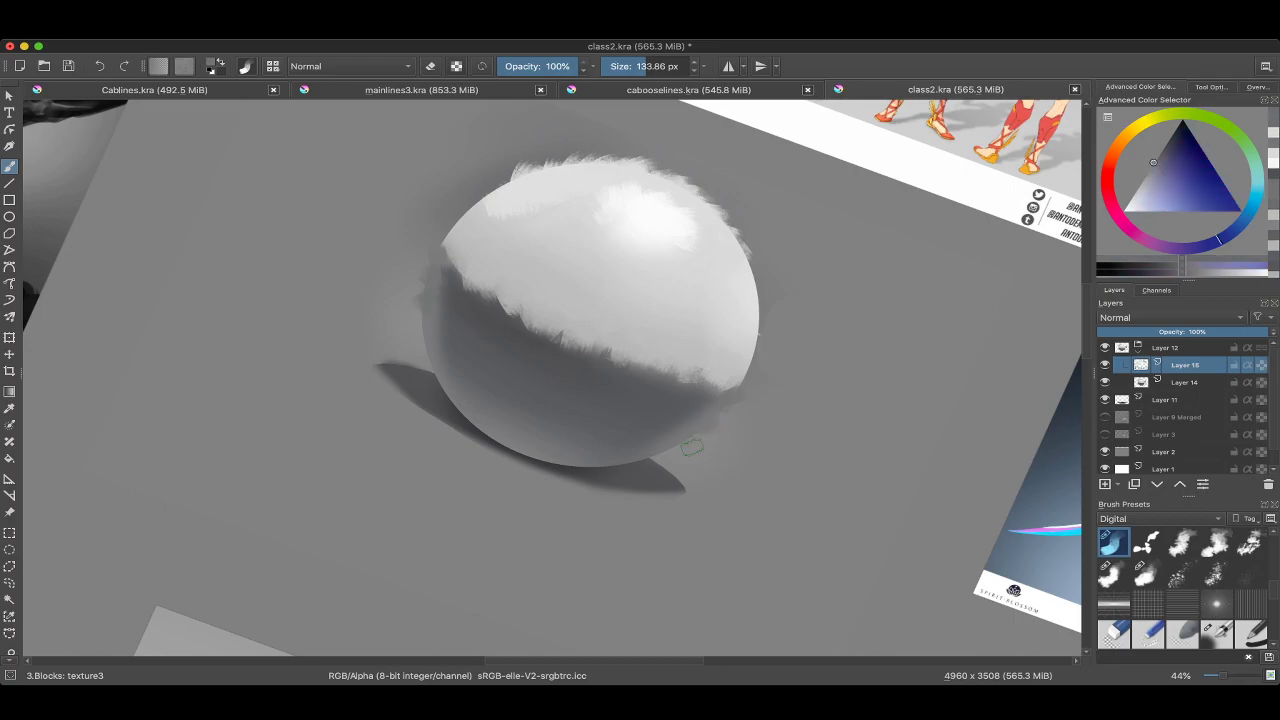
Refine the ragged light-to-shadow boundary and its outer end with more sampled-grey strokes, using a brush of about 135 px.
{"action": "key", "text": "4"}
{"action": "key", "text": "4"}
{"action": "key", "text": "4"}
{"action": "key", "text": "4"}
{"action": "left_click_drag", "start_coordinate": [541, 354], "coordinate": [571, 366]}
{"action": "left_click", "coordinate": [571, 366], "text": "ctrl"}
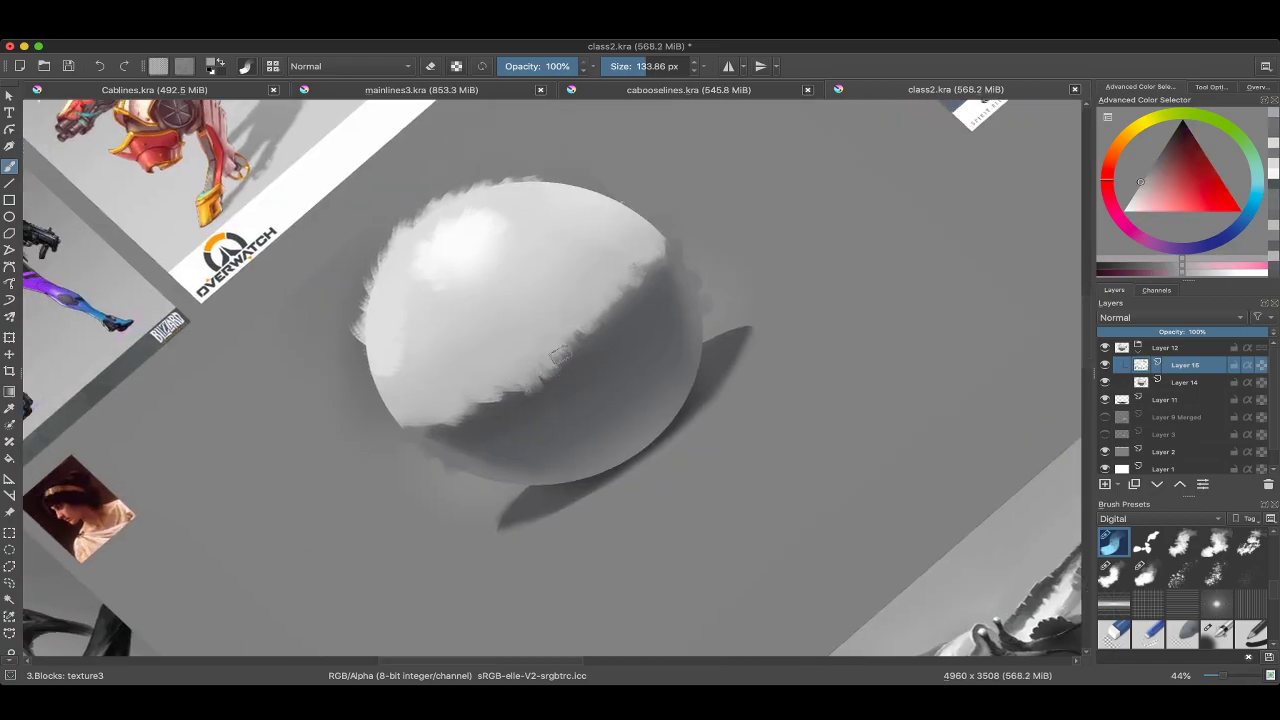
{"action": "left_click", "coordinate": [618, 320], "text": "ctrl"}
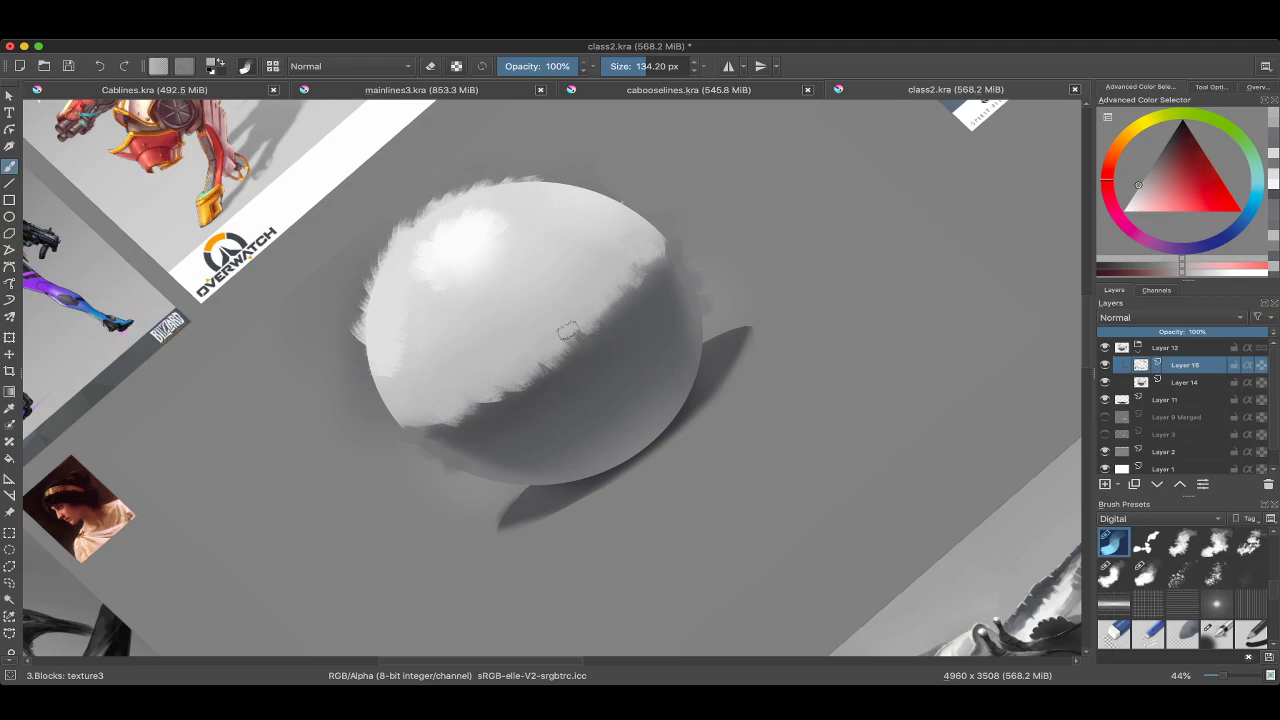
{"action": "left_click_drag", "start_coordinate": [634, 263], "coordinate": [660, 290]}
{"action": "left_click", "coordinate": [662, 262], "text": "ctrl"}
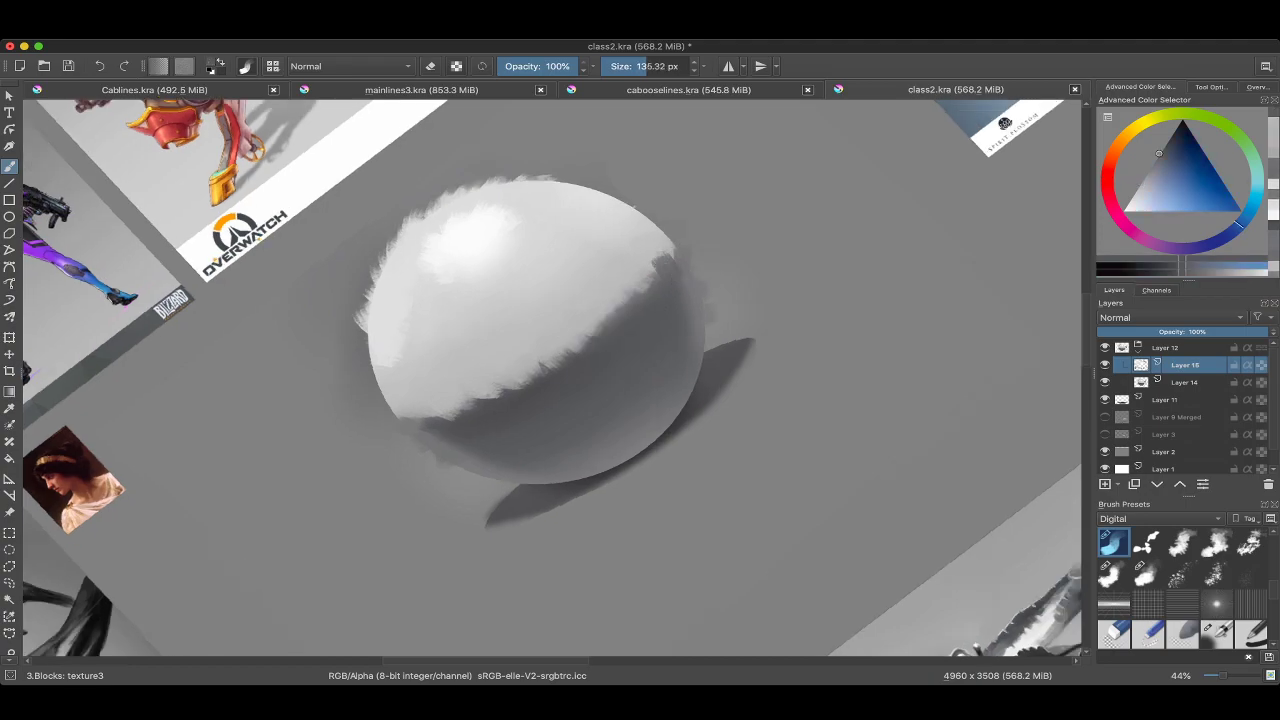
{"action": "left_click", "coordinate": [657, 272], "text": "ctrl"}
Compare the sphere with and without the textured stroke layer, and leave that layer hidden.
{"action": "scroll", "coordinate": [657, 272], "scroll_direction": "down", "scroll_amount": 6}
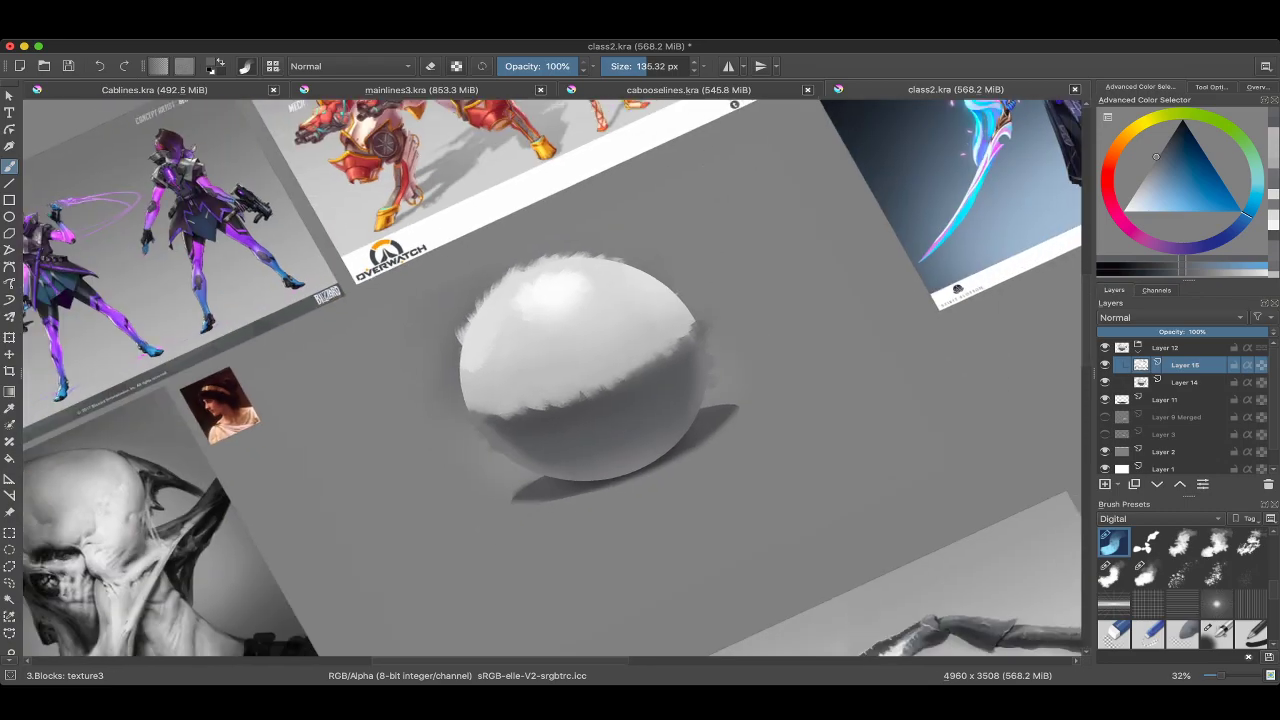
{"action": "scroll", "coordinate": [610, 344], "scroll_direction": "up", "scroll_amount": 6}
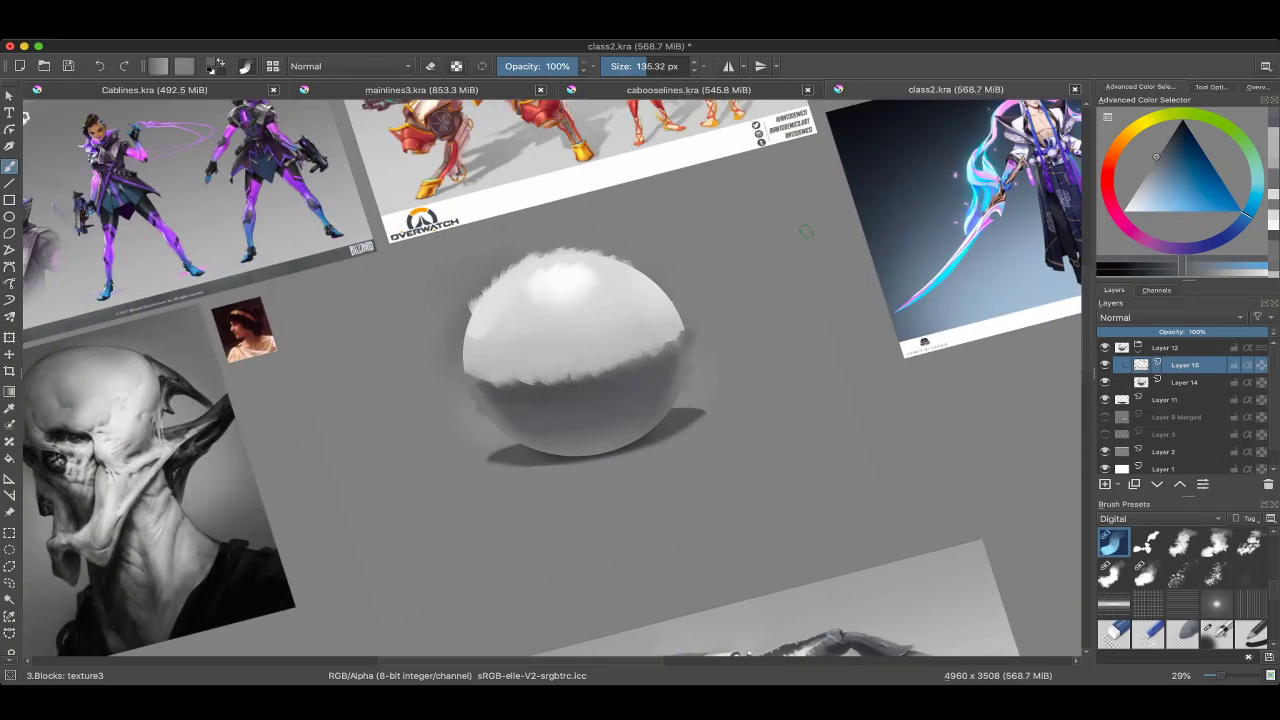
{"action": "left_click", "coordinate": [1104, 364]}
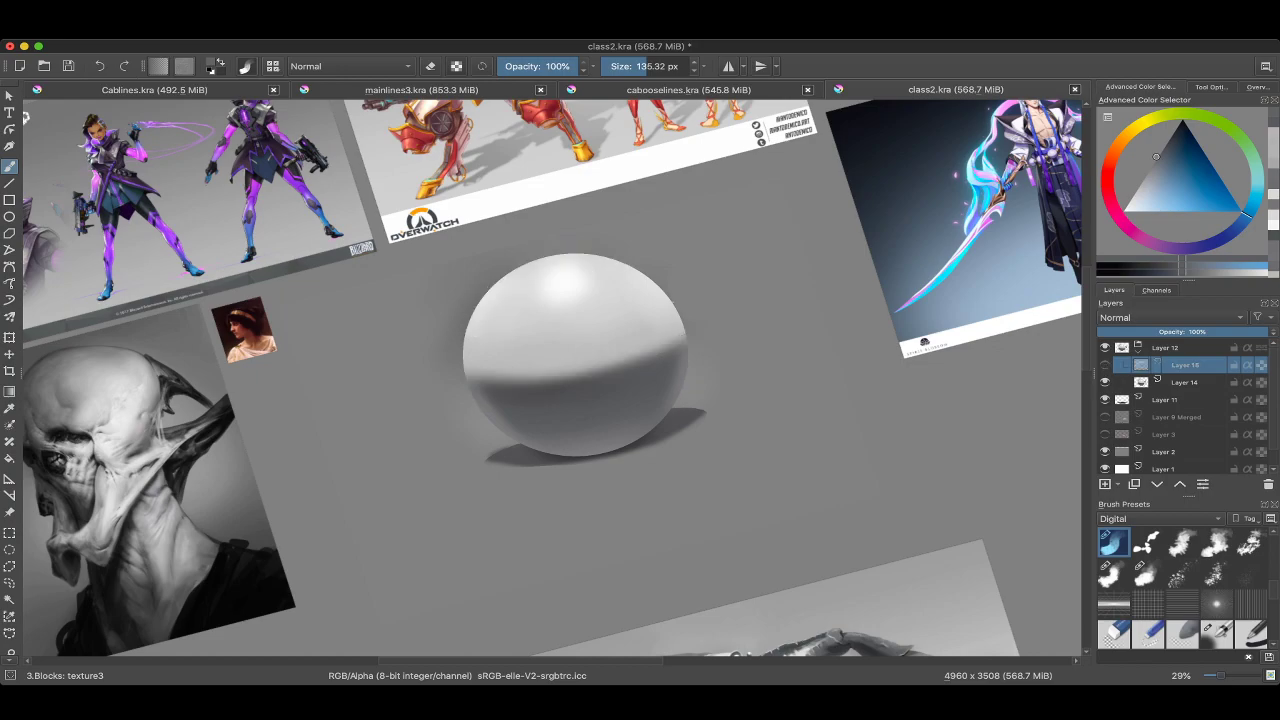
{"action": "left_click", "coordinate": [1104, 364]}
{"action": "left_click", "coordinate": [1104, 364]}
{"action": "left_click", "coordinate": [1104, 364]}
{"action": "left_click", "coordinate": [1104, 364]}
Examine the brushwork on the greyscale crab reference up close and compare it with the smooth sphere.
{"action": "scroll", "coordinate": [550, 380], "scroll_direction": "down", "scroll_amount": 6}
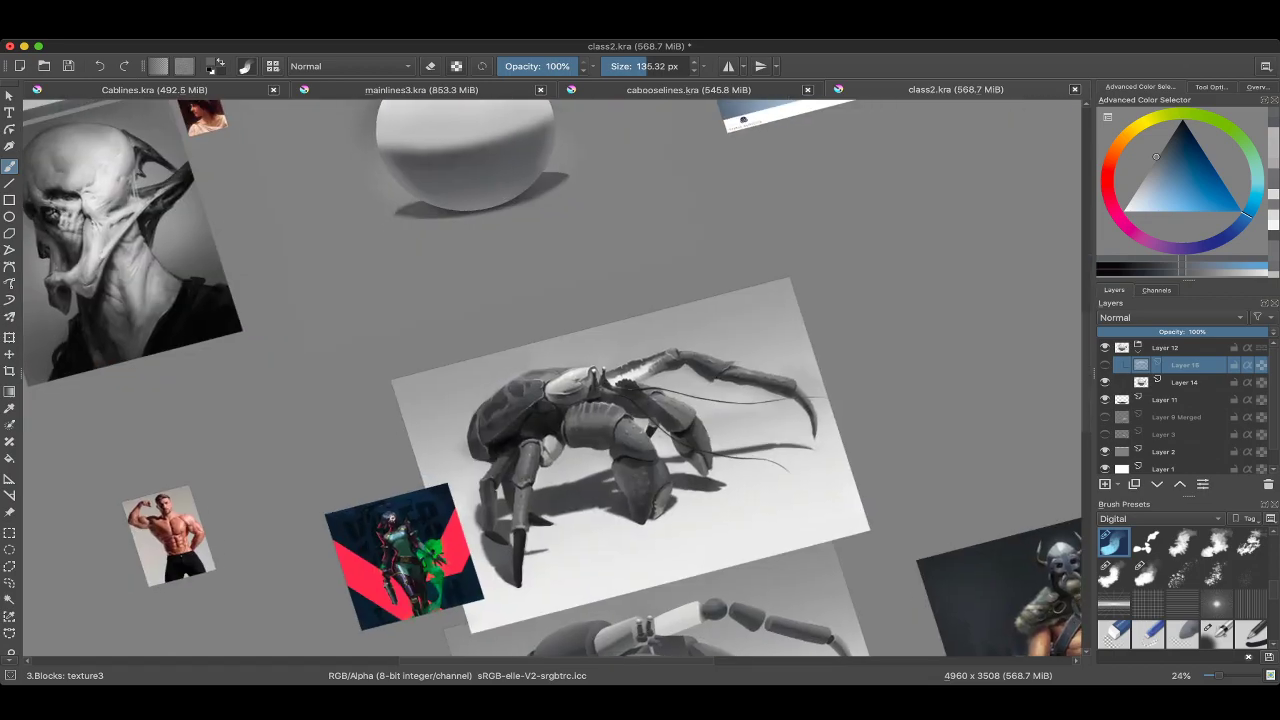
{"action": "scroll", "coordinate": [632, 412], "scroll_direction": "up", "scroll_amount": 10}
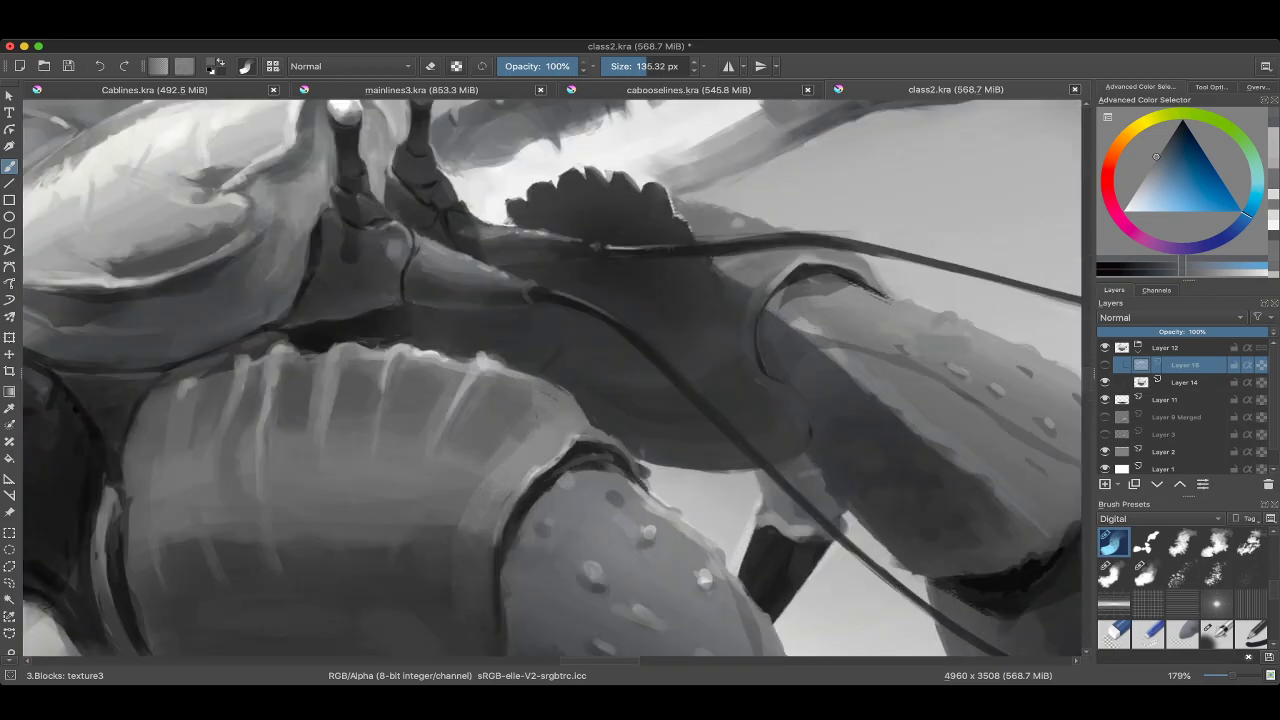
{"action": "scroll", "coordinate": [550, 380], "scroll_direction": "down", "scroll_amount": 3}
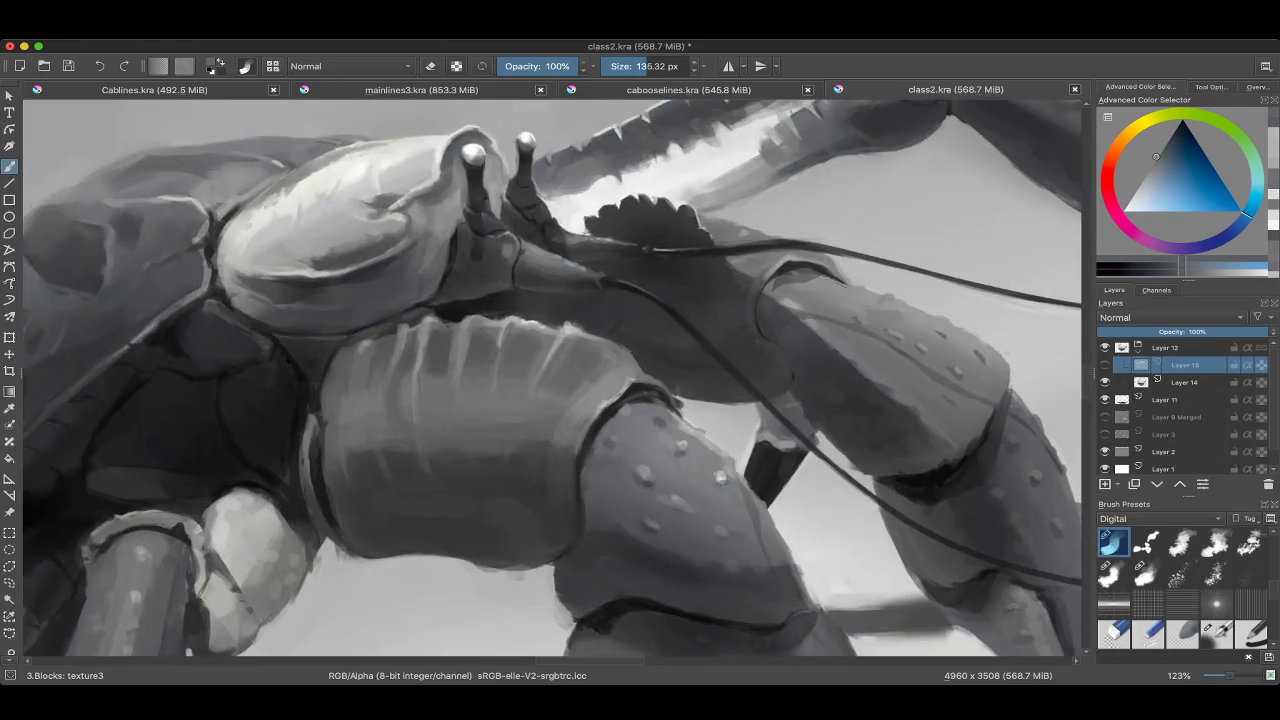
{"action": "scroll", "coordinate": [550, 380], "scroll_direction": "down", "scroll_amount": 10}
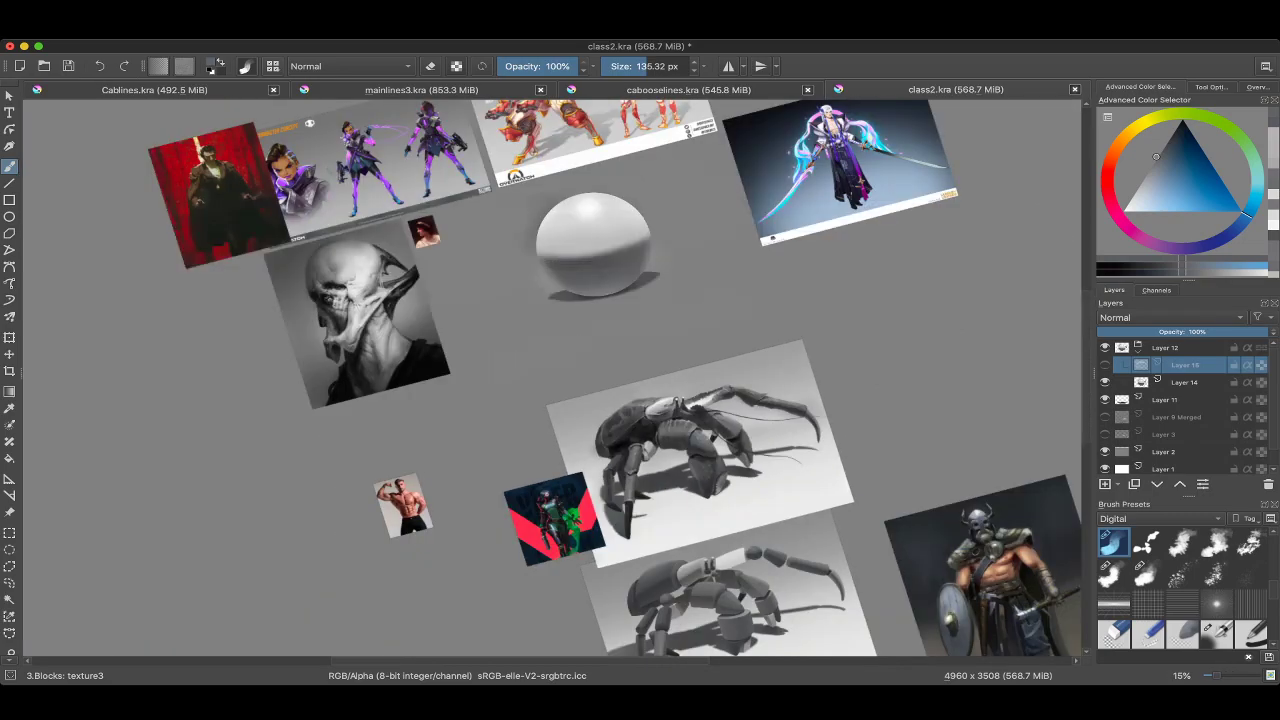
{"action": "scroll", "coordinate": [573, 160], "scroll_direction": "up", "scroll_amount": 6}
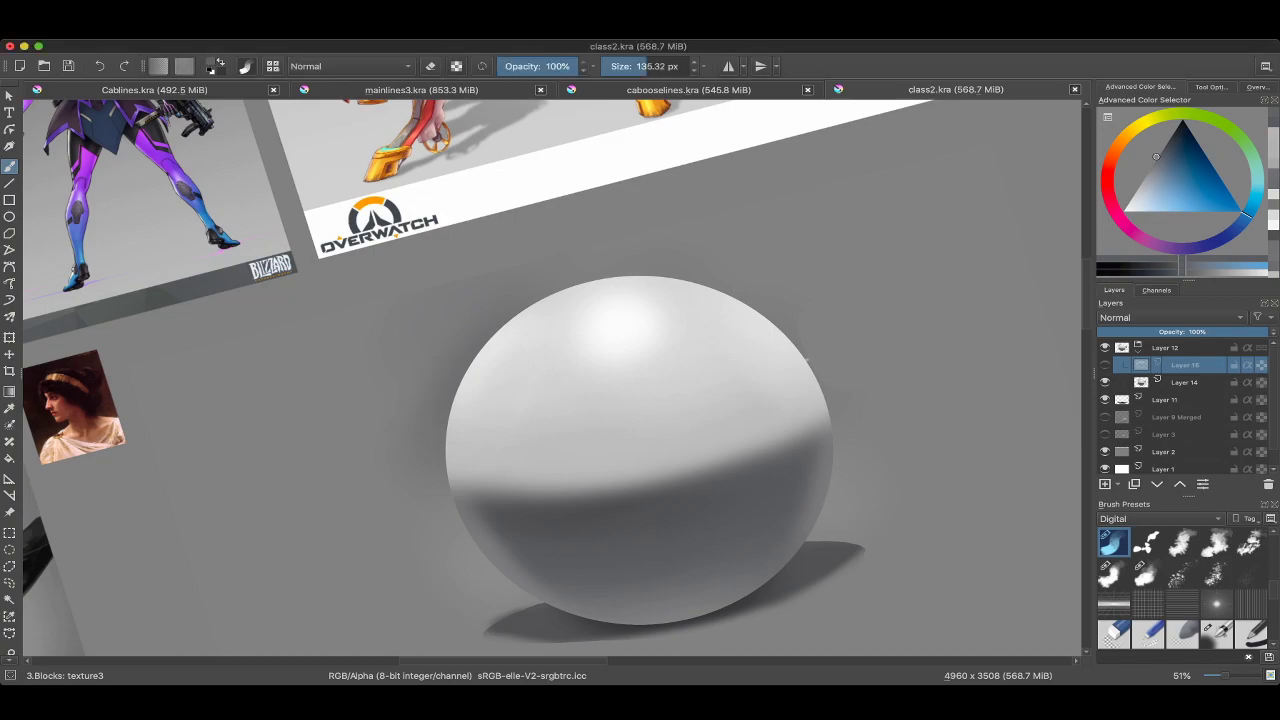
{"action": "scroll", "coordinate": [640, 380], "scroll_direction": "down", "scroll_amount": 5}
{"action": "scroll", "coordinate": [943, 378], "scroll_direction": "down", "scroll_amount": 2}
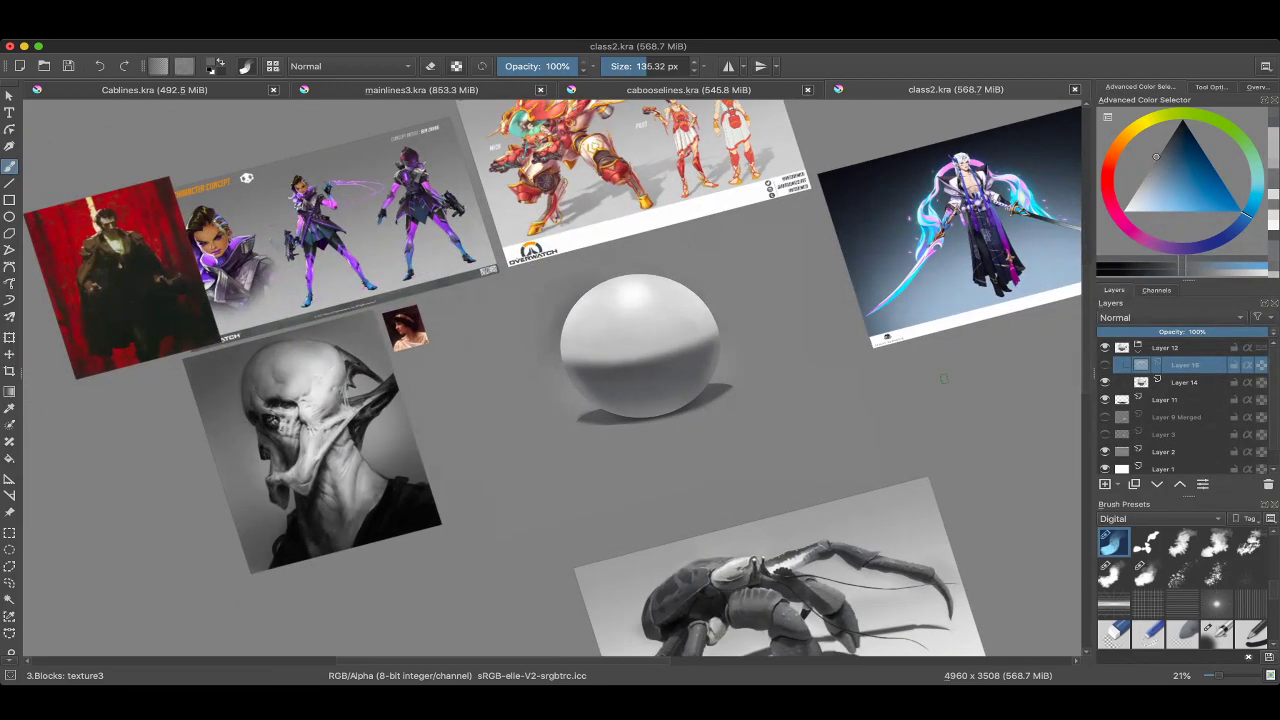
Hide the Layer 12 group and Layer 11, and show the merged layer holding the earlier sphere and handwritten step list.
{"action": "left_click", "coordinate": [1104, 347]}
{"action": "left_click", "coordinate": [1104, 382]}
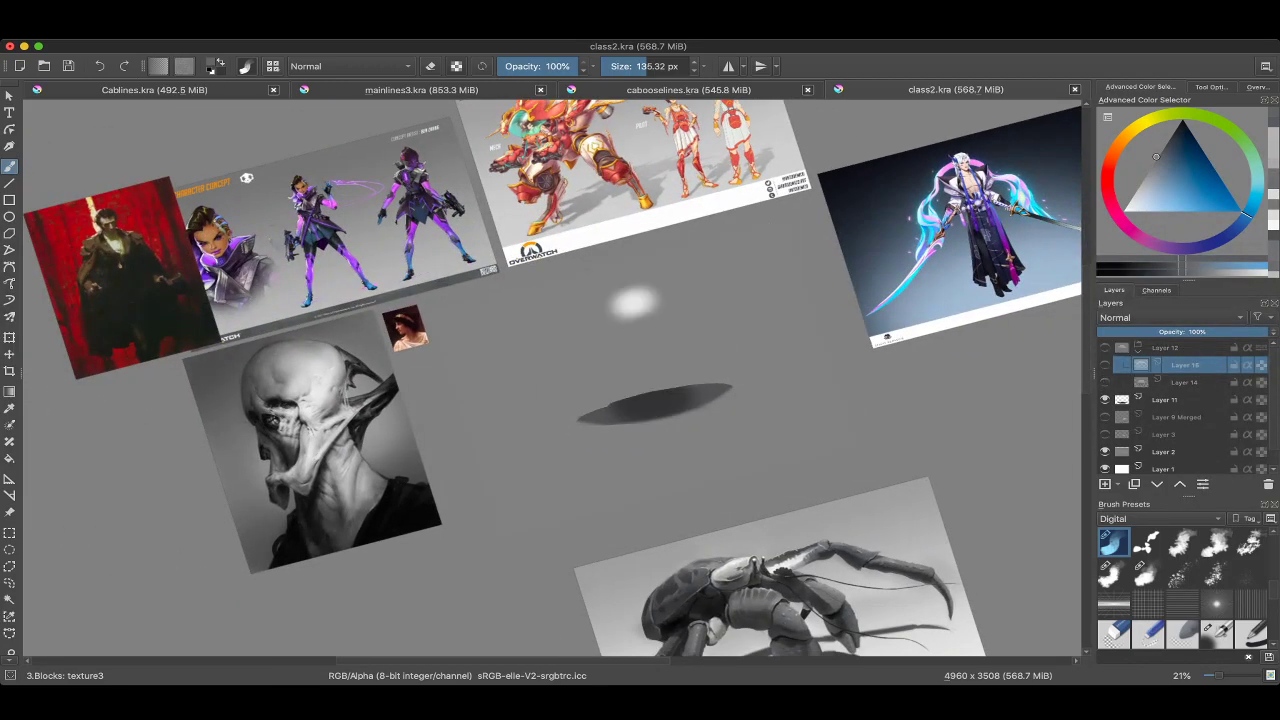
{"action": "left_click", "coordinate": [1104, 399]}
{"action": "left_click", "coordinate": [1104, 416]}
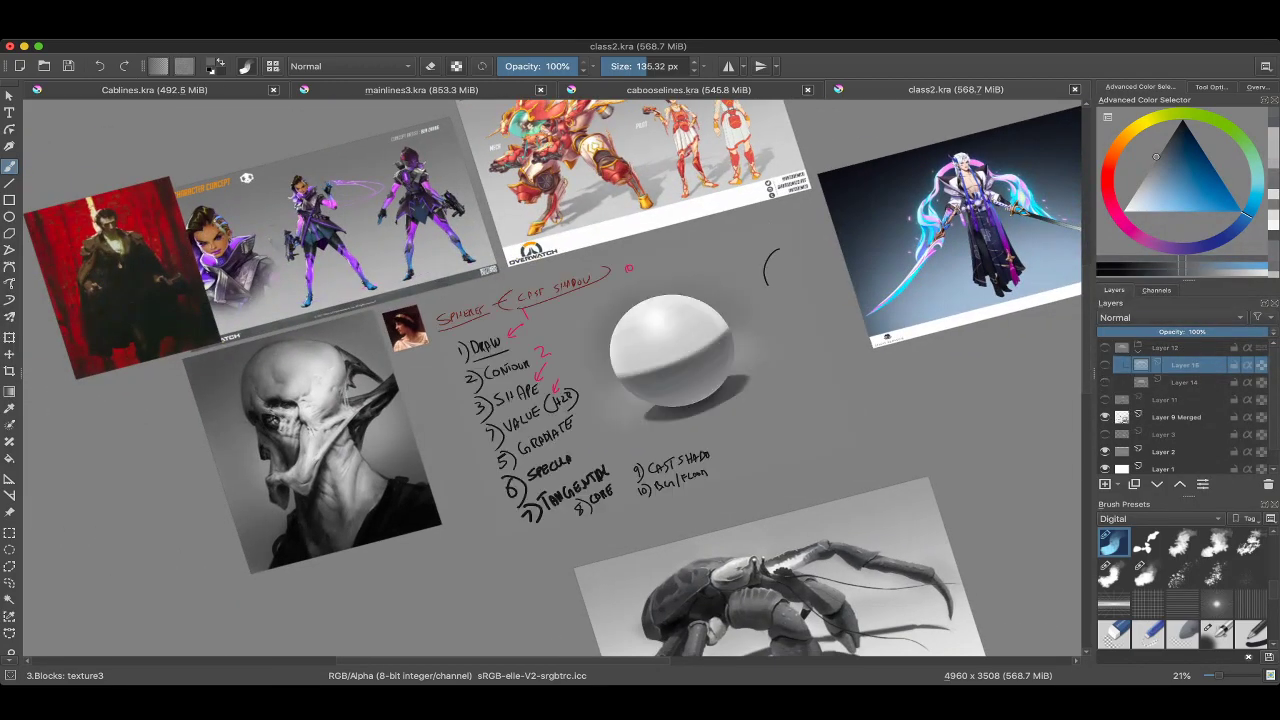
{"action": "scroll", "coordinate": [550, 380], "scroll_direction": "down", "scroll_amount": 3}
{"action": "scroll", "coordinate": [550, 380], "scroll_direction": "up", "scroll_amount": 5}
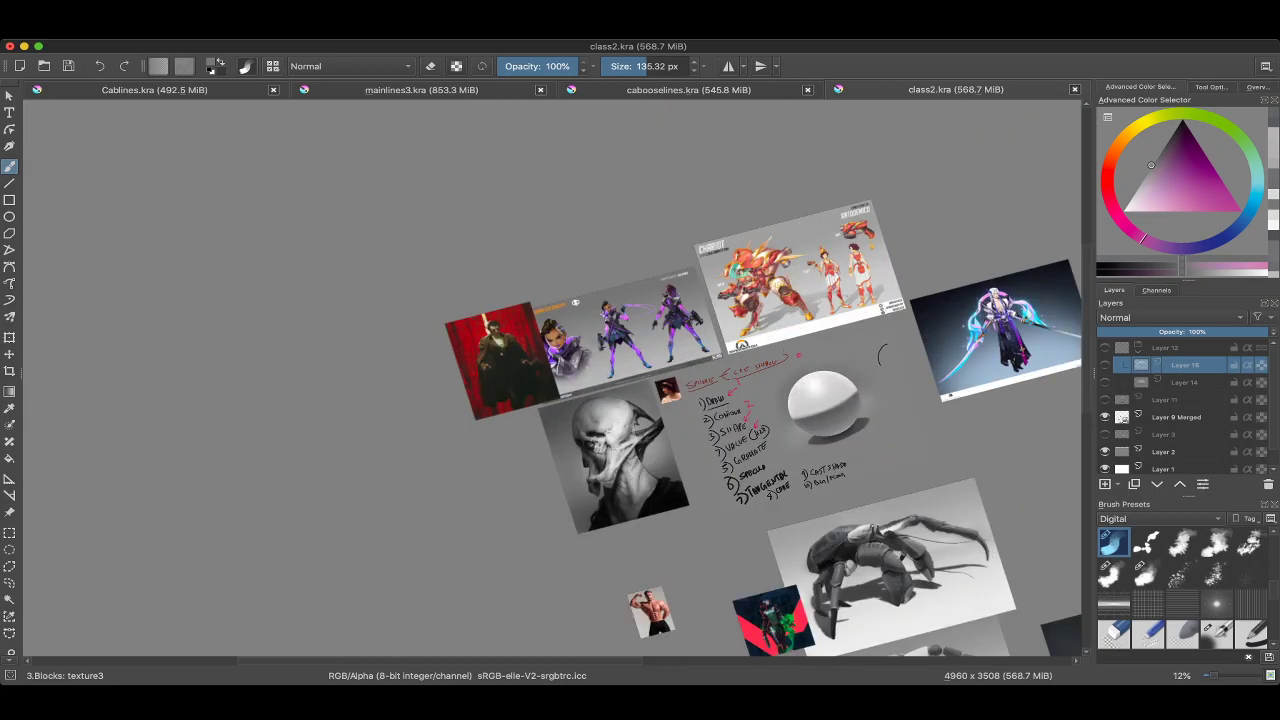
Switch to the Basic: ink brush preset in bright red, with the Layer 9 Merged layer active.
{"action": "scroll", "coordinate": [550, 380], "scroll_direction": "up", "scroll_amount": 4}
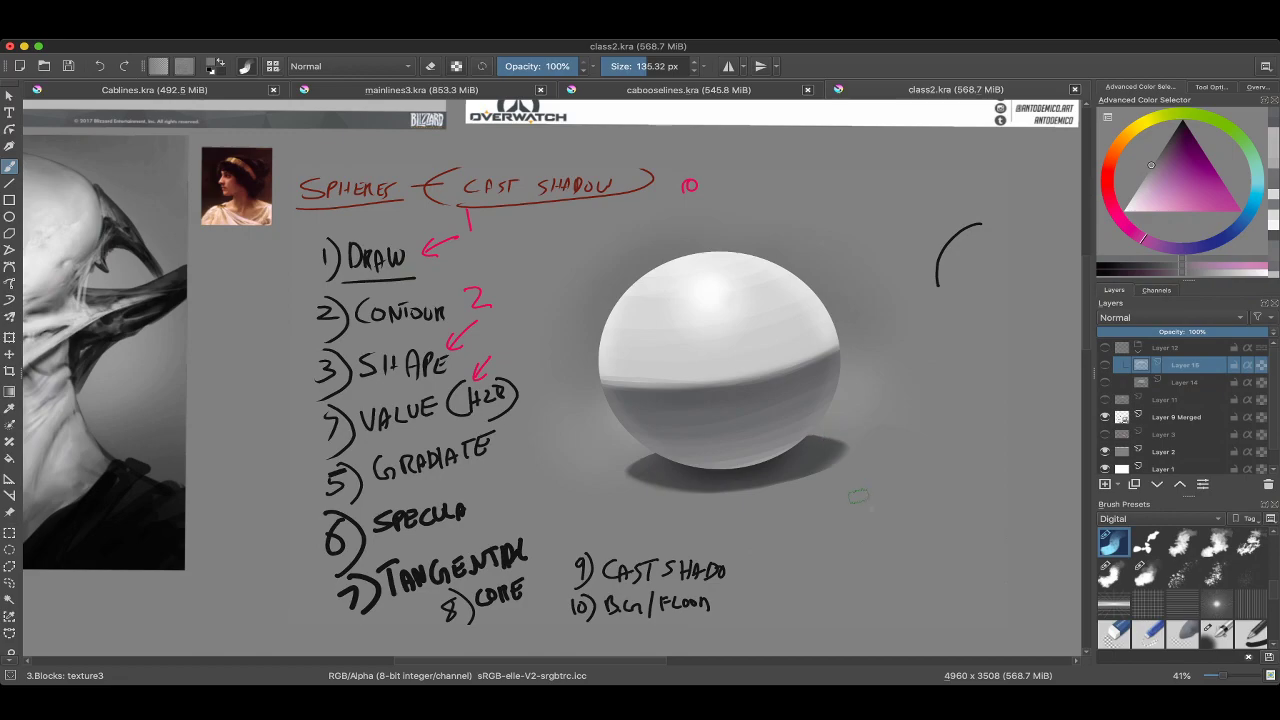
{"action": "scroll", "coordinate": [712, 330], "scroll_direction": "up", "scroll_amount": 2}
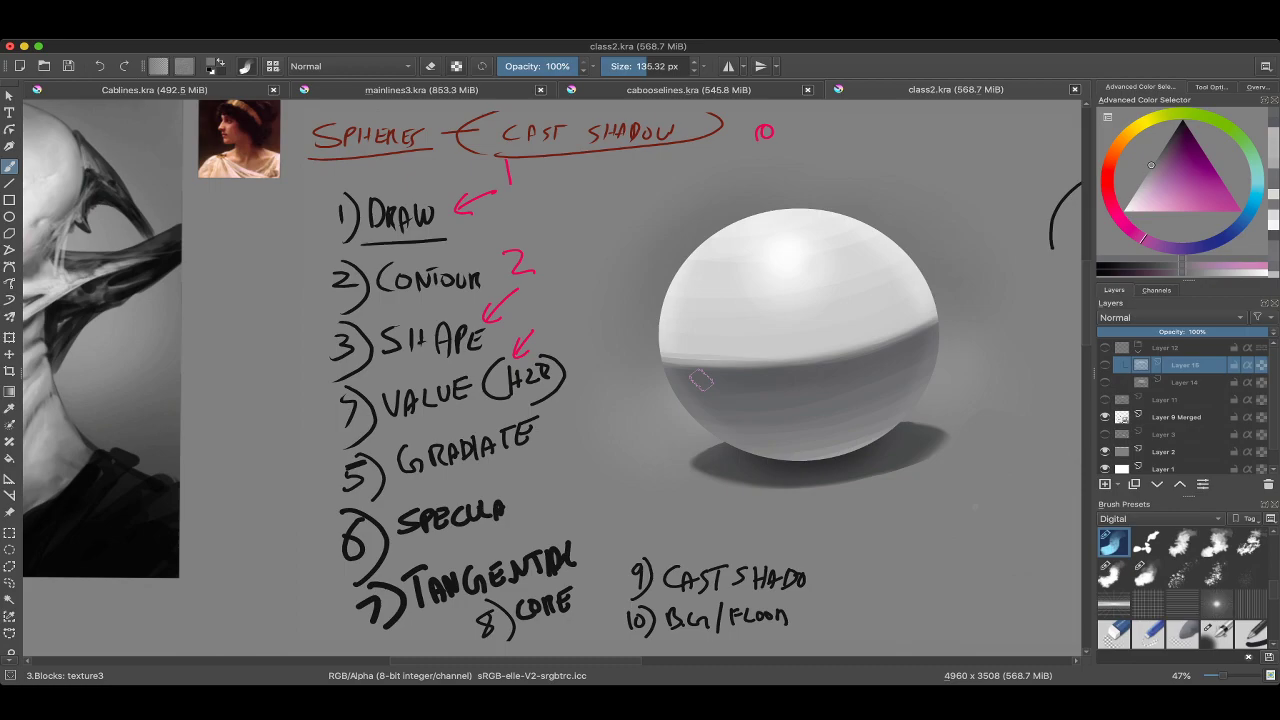
{"action": "scroll", "coordinate": [700, 378], "scroll_direction": "down", "scroll_amount": 2}
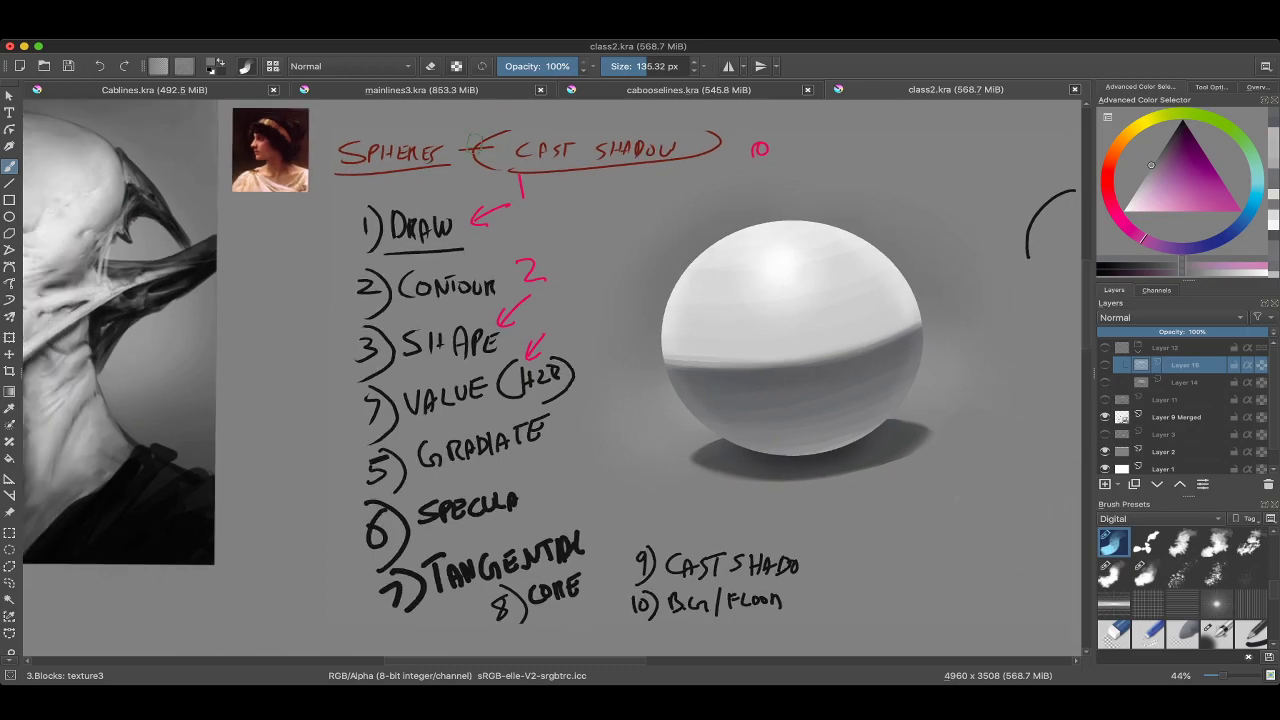
{"action": "scroll", "coordinate": [560, 420], "scroll_direction": "down", "scroll_amount": 3}
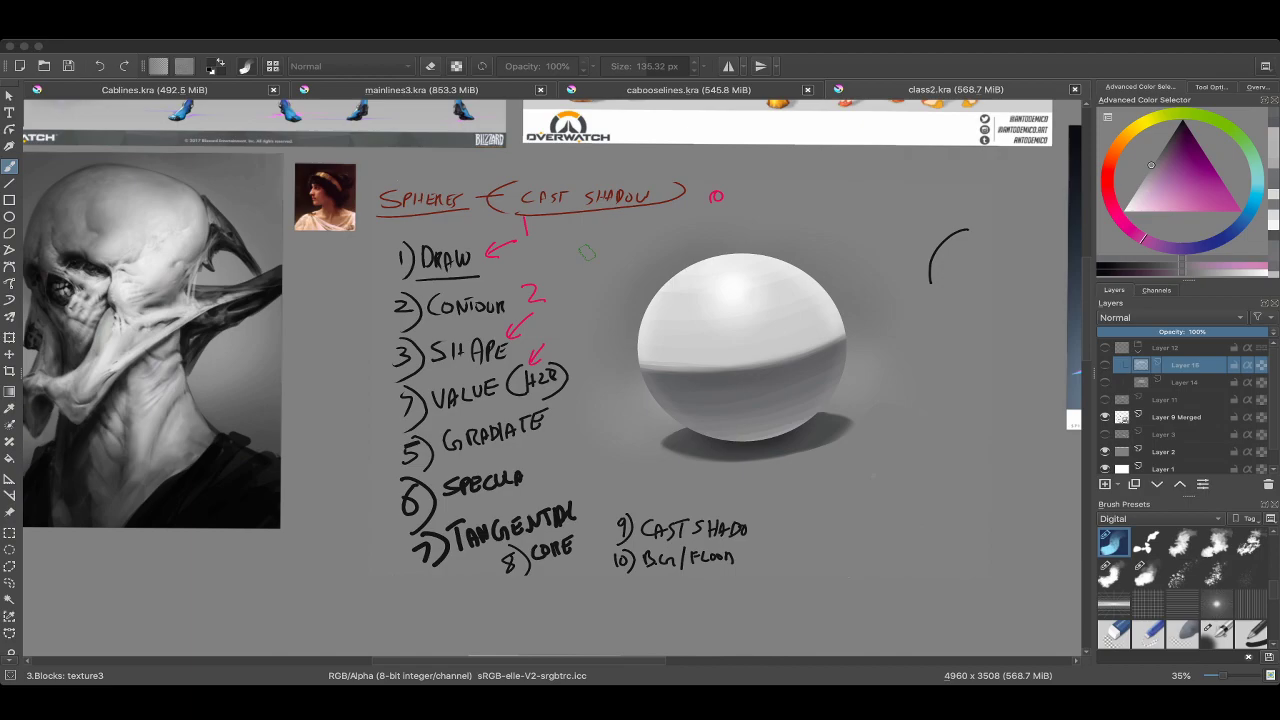
{"action": "right_click", "coordinate": [628, 338]}
{"action": "left_click", "coordinate": [658, 293]}
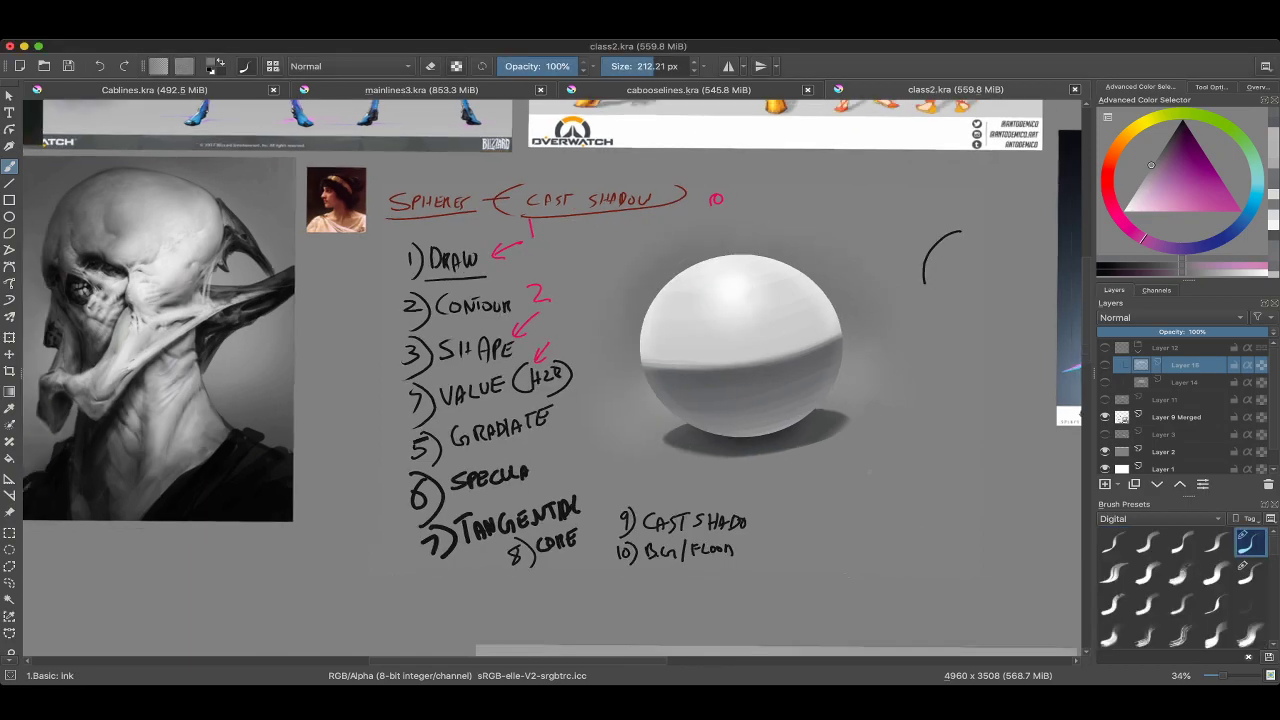
{"action": "key", "text": "minus"}
{"action": "left_click", "coordinate": [1177, 417]}
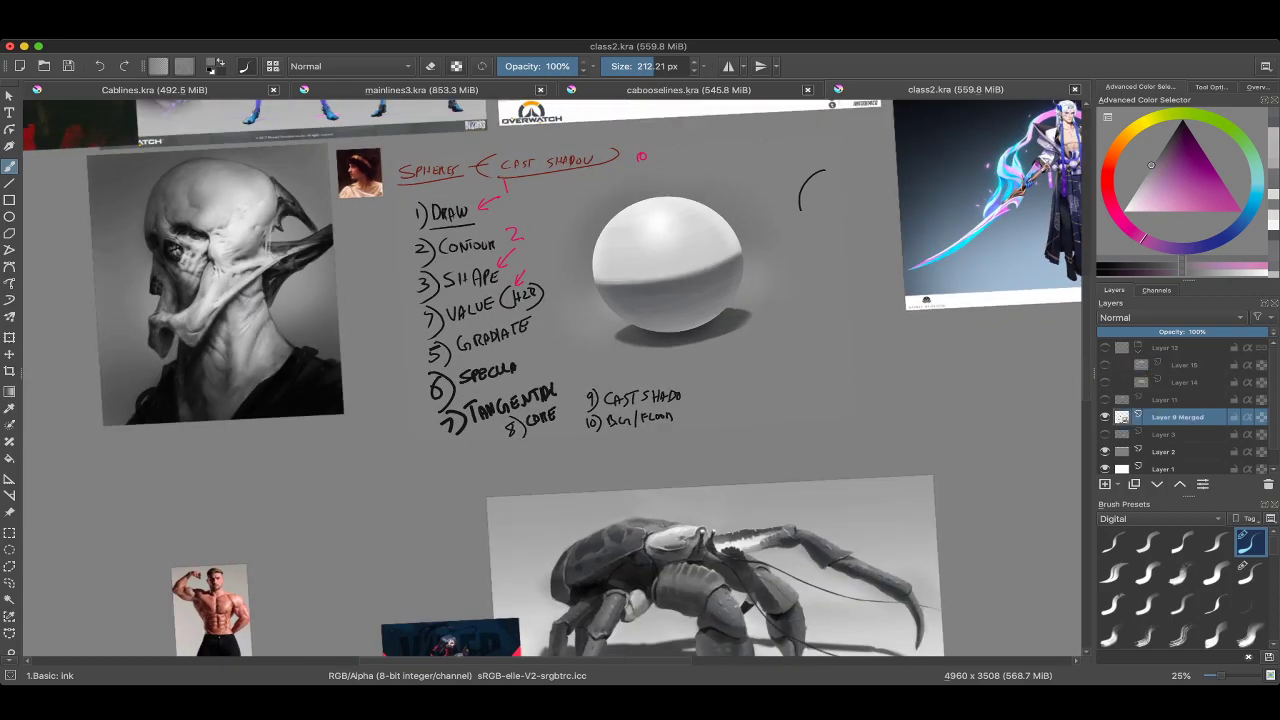
{"action": "left_click", "coordinate": [1106, 182]}
{"action": "left_click", "coordinate": [1229, 192]}
Try a thick red stroke beside the sphere, undo it, and reduce the ink brush to 15.90 px.
{"action": "left_click_drag", "start_coordinate": [821, 314], "coordinate": [821, 350]}
{"action": "scroll", "coordinate": [715, 320], "scroll_direction": "up", "scroll_amount": 1}
{"action": "scroll", "coordinate": [800, 290], "scroll_direction": "up", "scroll_amount": 3}
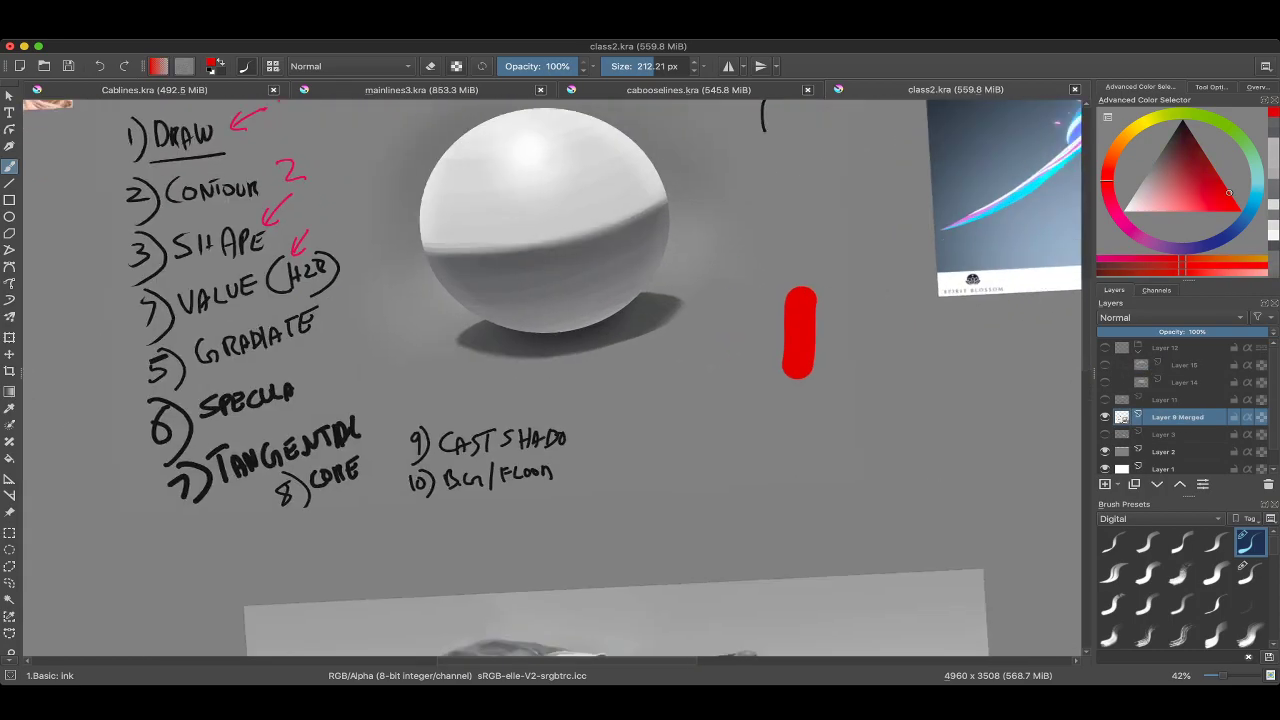
{"action": "key", "text": "ctrl+z"}
{"action": "scroll", "coordinate": [800, 290], "scroll_direction": "up", "scroll_amount": 1}
{"action": "key", "text": "bracketleft"}
{"action": "key", "text": "bracketleft"}
{"action": "key", "text": "bracketleft"}
{"action": "key", "text": "bracketleft"}
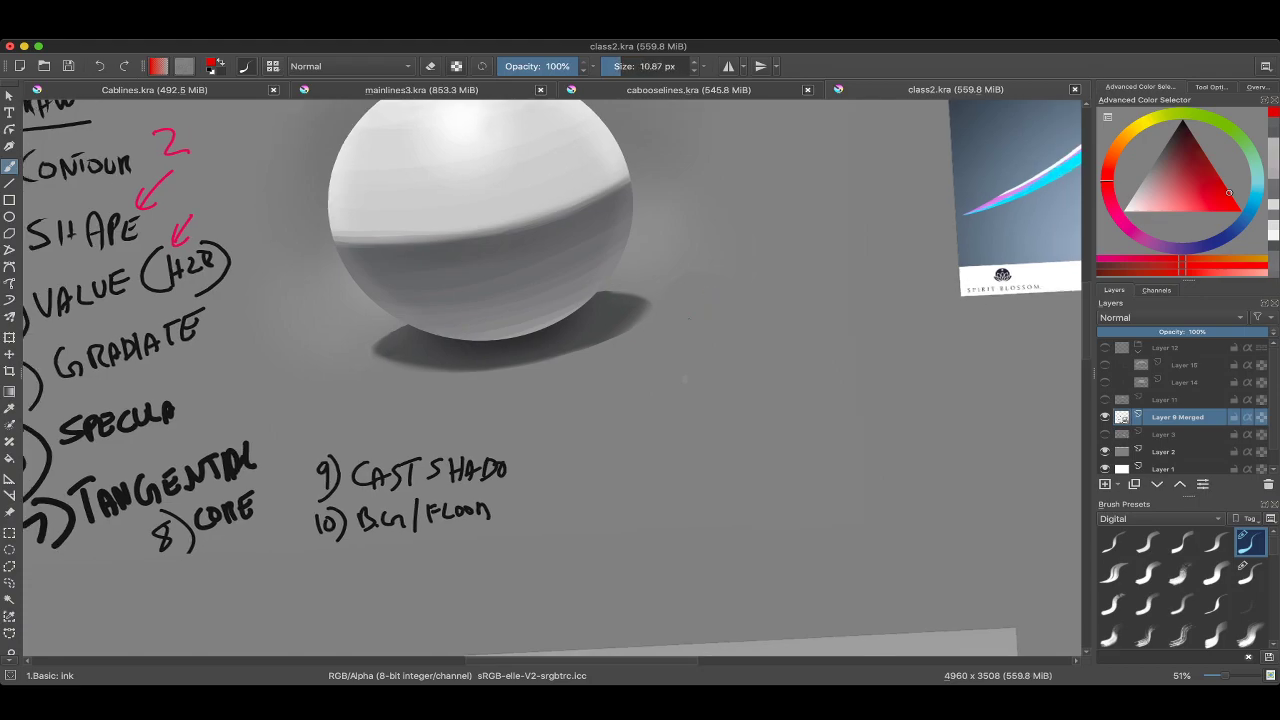
{"action": "key", "text": "bracketright"}
{"action": "key", "text": "bracketright"}
Handwrite "2 x A3" in red beside the cast shadow, underline it, and add a small arrow above it.
{"action": "left_click_drag", "start_coordinate": [661, 334], "coordinate": [683, 348]}
{"action": "mouse_move", "coordinate": [688, 326]}
{"action": "left_mouse_down"}
{"action": "mouse_move", "coordinate": [706, 344]}
{"action": "mouse_move", "coordinate": [690, 346]}
{"action": "left_mouse_up"}
{"action": "left_click_drag", "start_coordinate": [713, 320], "coordinate": [712, 343]}
{"action": "mouse_move", "coordinate": [720, 317]}
{"action": "left_mouse_down"}
{"action": "mouse_move", "coordinate": [731, 349]}
{"action": "mouse_move", "coordinate": [782, 337]}
{"action": "left_mouse_up"}
{"action": "scroll", "coordinate": [720, 350], "scroll_direction": "down", "scroll_amount": 2}
{"action": "left_click_drag", "start_coordinate": [748, 238], "coordinate": [753, 260]}
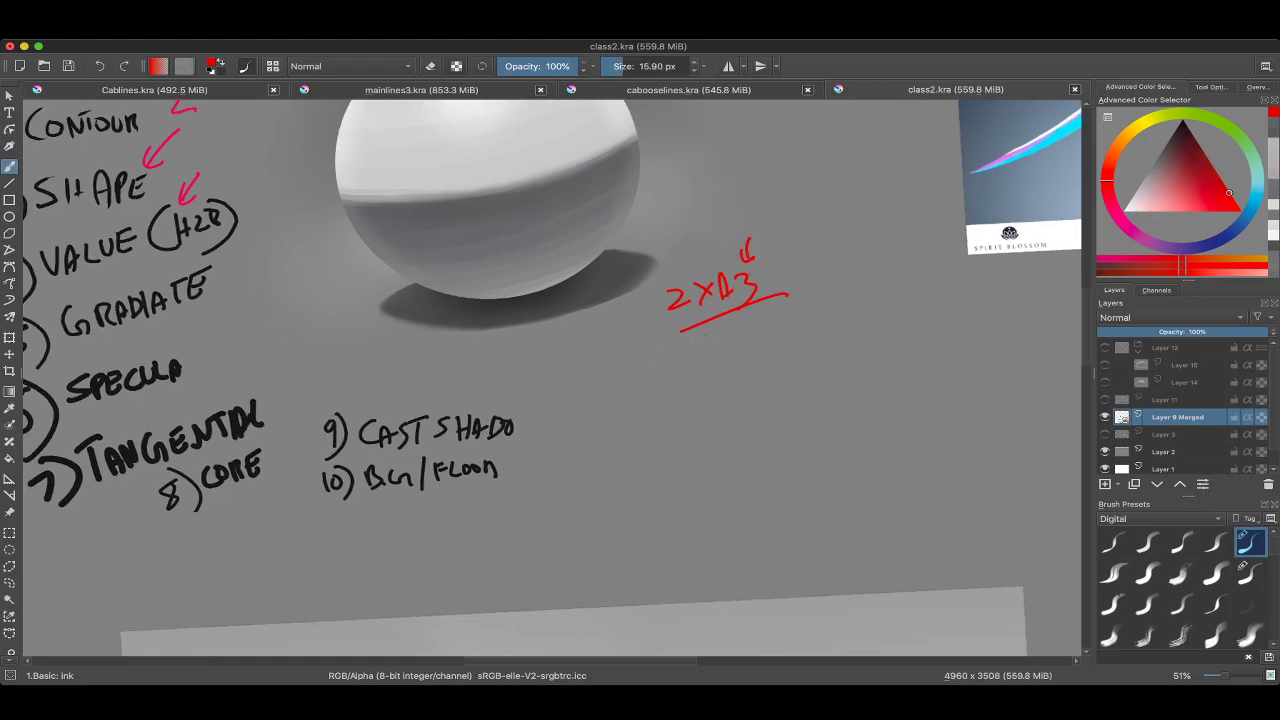
Handwrite "8 SPHERE PER PAGE" in red over three lines beneath the underlined "2 x A3" note.
{"action": "scroll", "coordinate": [722, 509], "scroll_direction": "up", "scroll_amount": 1}
{"action": "mouse_move", "coordinate": [676, 314]}
{"action": "left_mouse_down"}
{"action": "mouse_move", "coordinate": [658, 332]}
{"action": "mouse_move", "coordinate": [674, 316]}
{"action": "left_mouse_up"}
{"action": "mouse_move", "coordinate": [712, 306]}
{"action": "left_mouse_down"}
{"action": "mouse_move", "coordinate": [696, 332]}
{"action": "mouse_move", "coordinate": [727, 302]}
{"action": "mouse_move", "coordinate": [734, 320]}
{"action": "left_mouse_up"}
{"action": "mouse_move", "coordinate": [740, 308]}
{"action": "left_mouse_down"}
{"action": "mouse_move", "coordinate": [748, 290]}
{"action": "mouse_move", "coordinate": [757, 310]}
{"action": "left_mouse_up"}
{"action": "left_click_drag", "start_coordinate": [756, 310], "coordinate": [768, 286]}
{"action": "mouse_move", "coordinate": [776, 300]}
{"action": "left_mouse_down"}
{"action": "mouse_move", "coordinate": [788, 276]}
{"action": "mouse_move", "coordinate": [817, 267]}
{"action": "mouse_move", "coordinate": [802, 294]}
{"action": "mouse_move", "coordinate": [819, 265]}
{"action": "left_mouse_up"}
{"action": "key", "text": "ctrl+z"}
{"action": "left_click_drag", "start_coordinate": [804, 281], "coordinate": [815, 279]}
{"action": "left_click_drag", "start_coordinate": [804, 296], "coordinate": [822, 290]}
{"action": "left_click_drag", "start_coordinate": [709, 360], "coordinate": [716, 372]}
{"action": "left_click_drag", "start_coordinate": [726, 362], "coordinate": [740, 366]}
{"action": "left_click_drag", "start_coordinate": [748, 344], "coordinate": [768, 372]}
{"action": "left_click_drag", "start_coordinate": [720, 414], "coordinate": [730, 430]}
{"action": "mouse_move", "coordinate": [742, 406]}
{"action": "left_mouse_down"}
{"action": "mouse_move", "coordinate": [746, 434]}
{"action": "mouse_move", "coordinate": [756, 428]}
{"action": "left_mouse_up"}
{"action": "left_click_drag", "start_coordinate": [780, 396], "coordinate": [784, 418]}
{"action": "mouse_move", "coordinate": [784, 398]}
{"action": "left_mouse_down"}
{"action": "mouse_move", "coordinate": [802, 408]}
{"action": "mouse_move", "coordinate": [802, 388]}
{"action": "left_mouse_up"}
{"action": "left_click_drag", "start_coordinate": [790, 400], "coordinate": [800, 398]}
Try circling the "8 SPHERE PER PAGE" note in red.
{"action": "mouse_move", "coordinate": [800, 255]}
{"action": "left_mouse_down"}
{"action": "mouse_move", "coordinate": [571, 471]}
{"action": "mouse_move", "coordinate": [855, 255]}
{"action": "left_mouse_up"}
{"action": "scroll", "coordinate": [550, 375], "scroll_direction": "down", "scroll_amount": 5}
{"action": "scroll", "coordinate": [552, 358], "scroll_direction": "left", "scroll_amount": 2}
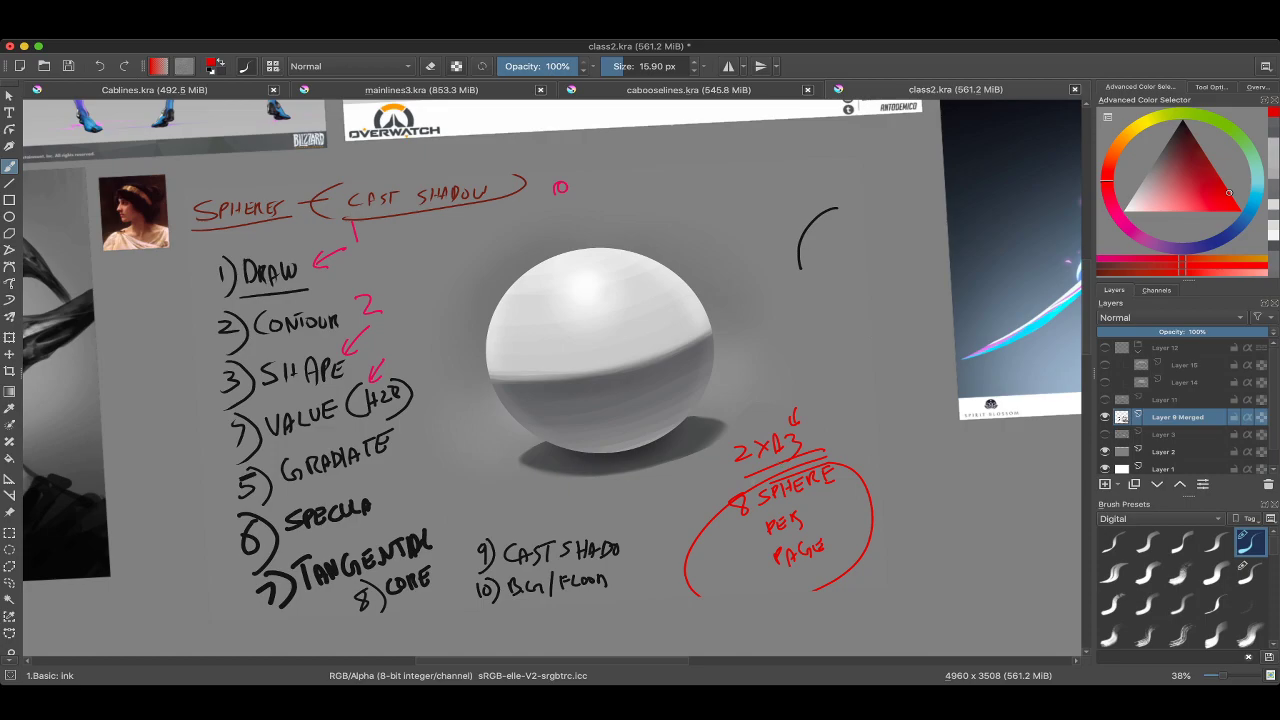
{"action": "scroll", "coordinate": [550, 375], "scroll_direction": "right", "scroll_amount": 3}
{"action": "scroll", "coordinate": [550, 375], "scroll_direction": "down", "scroll_amount": 2}
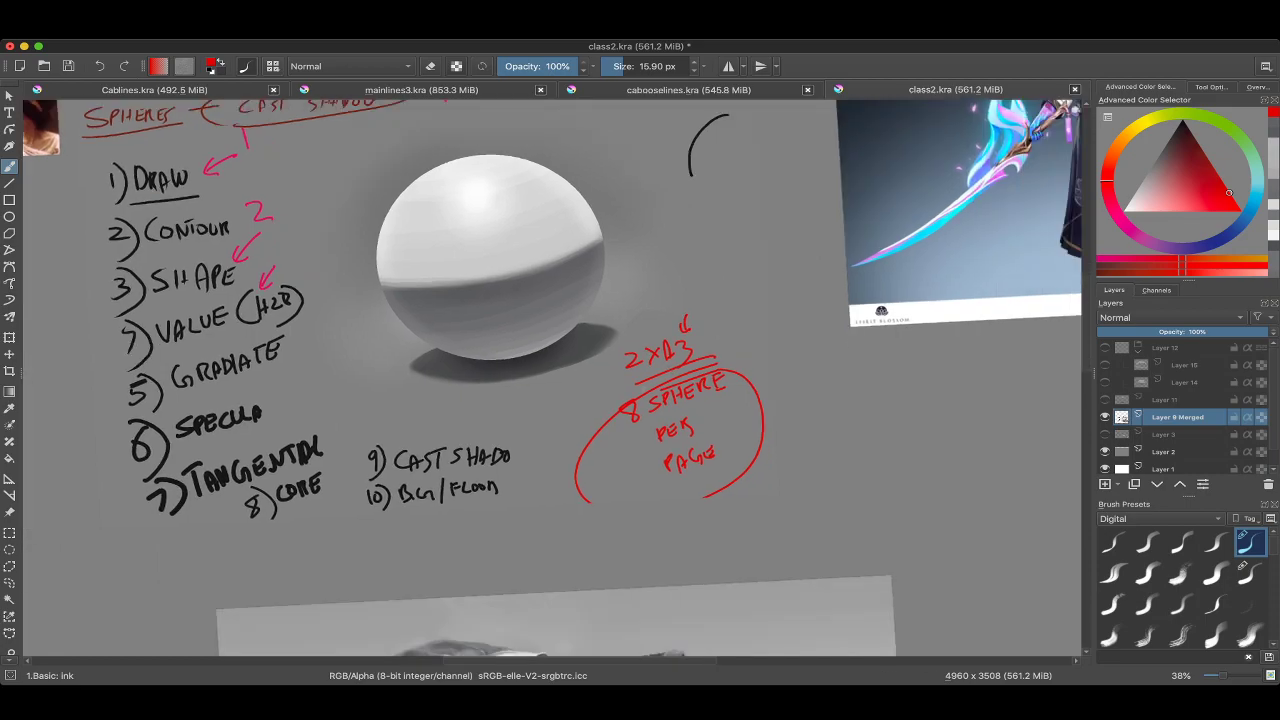
{"action": "scroll", "coordinate": [682, 422], "scroll_direction": "up", "scroll_amount": 5}
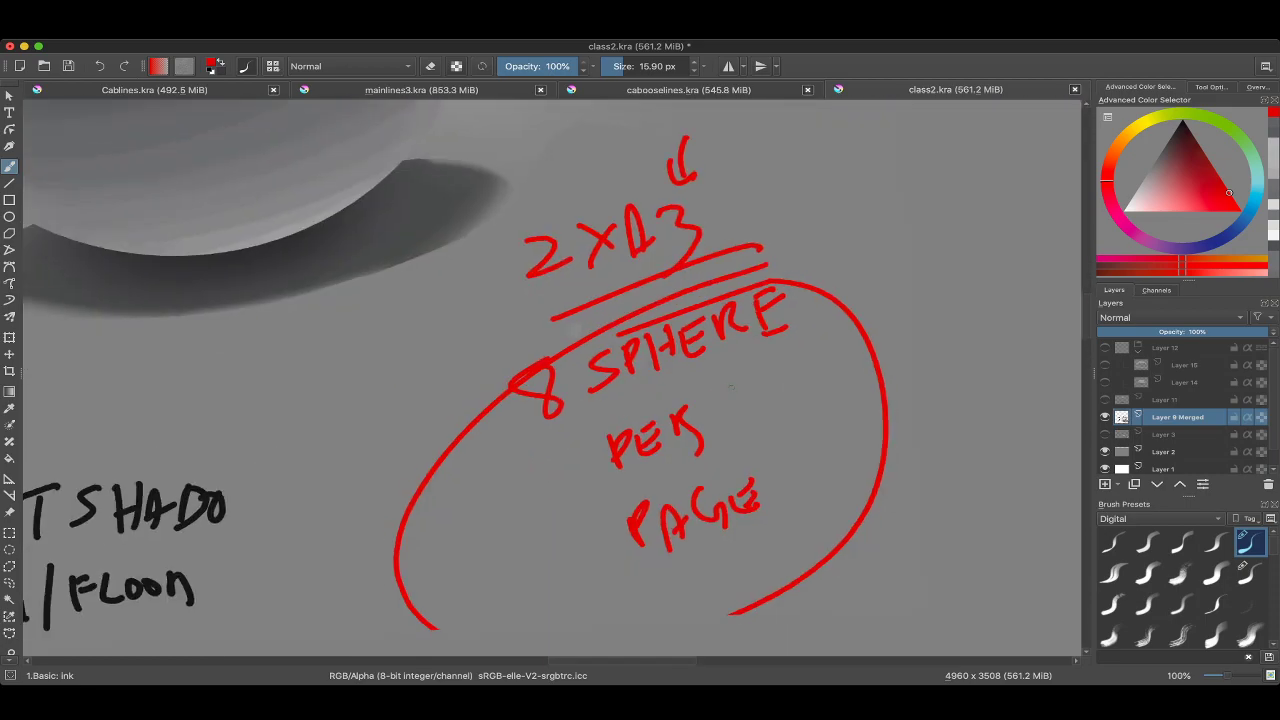
{"action": "scroll", "coordinate": [550, 375], "scroll_direction": "down", "scroll_amount": 4}
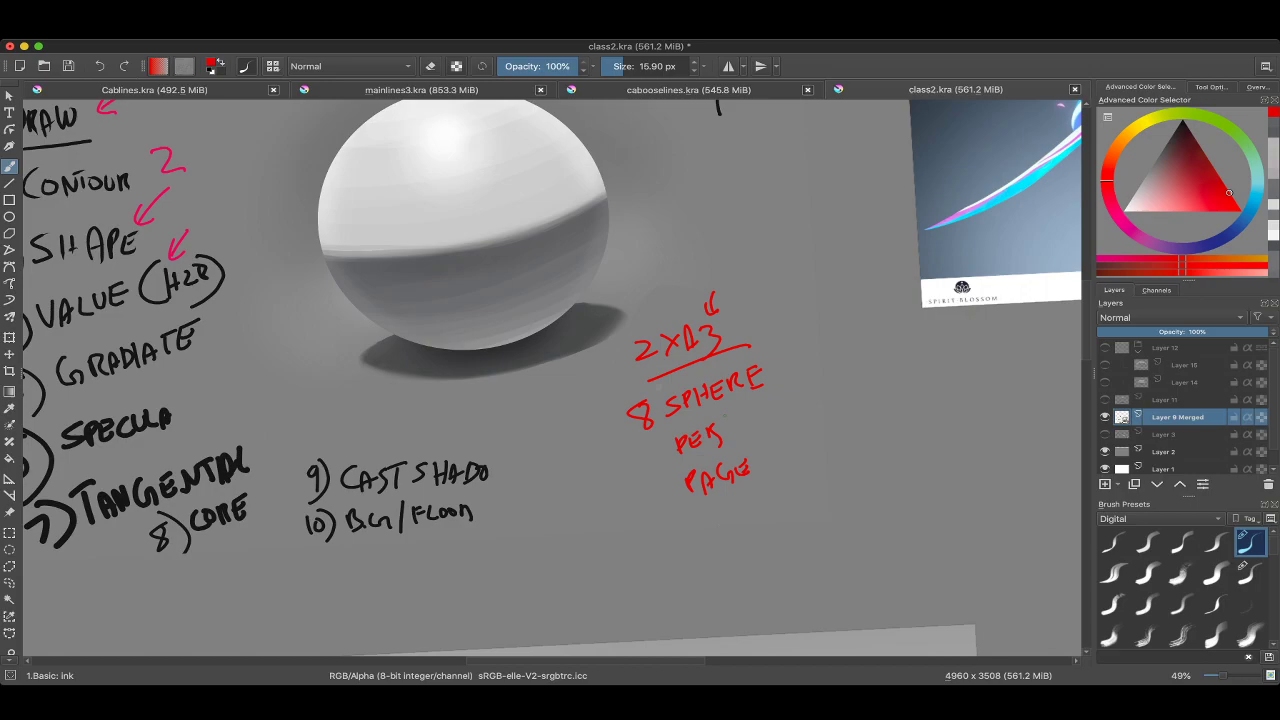
{"action": "scroll", "coordinate": [787, 440], "scroll_direction": "down", "scroll_amount": 2}
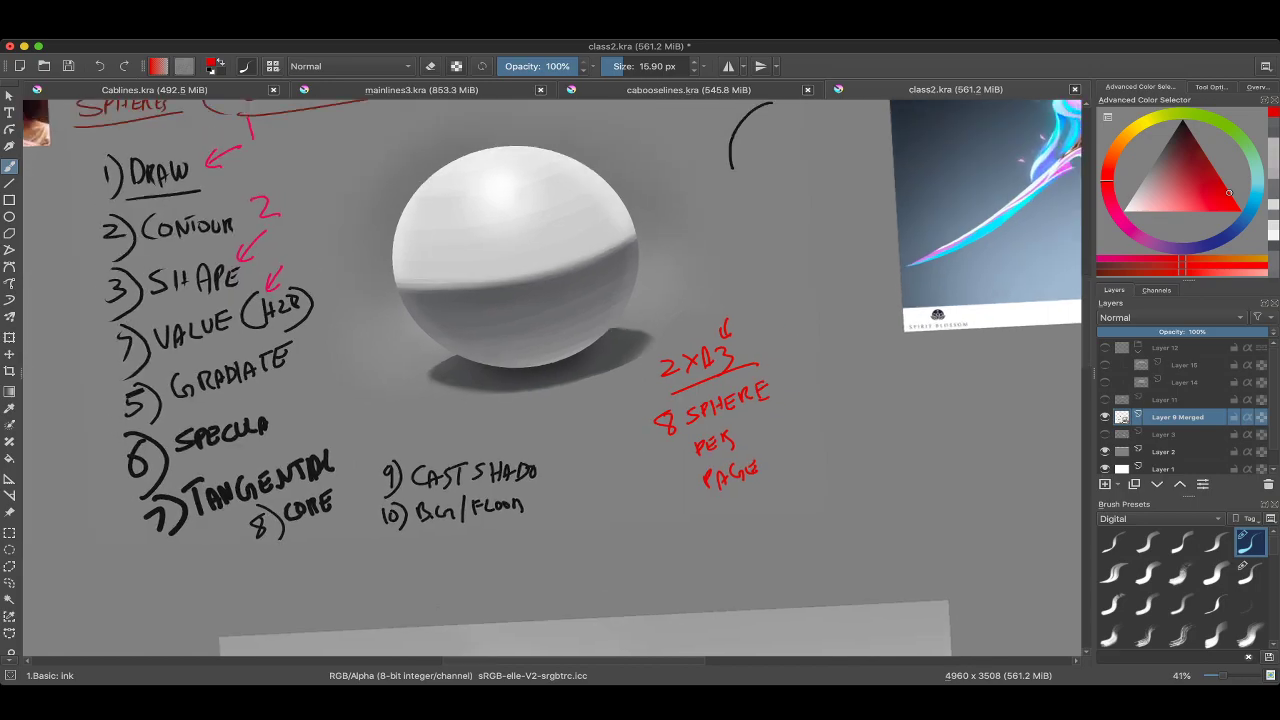
Try a red circle around the whole homework note, including "2 x A3", and undo it.
{"action": "mouse_move", "coordinate": [740, 305]}
{"action": "left_mouse_down"}
{"action": "mouse_move", "coordinate": [660, 354]}
{"action": "mouse_move", "coordinate": [800, 360]}
{"action": "left_mouse_up"}
{"action": "left_click_drag", "start_coordinate": [640, 400], "coordinate": [745, 505]}
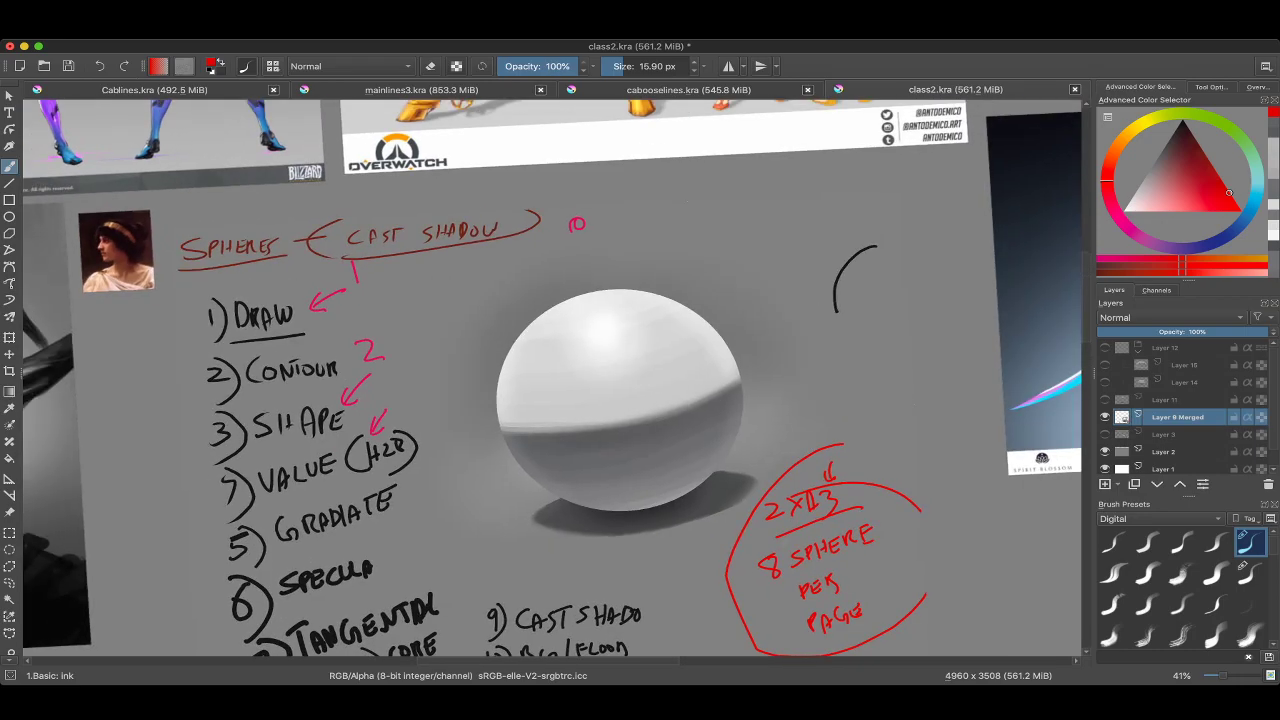
{"action": "key", "text": "ctrl+z"}
{"action": "scroll", "coordinate": [860, 400], "scroll_direction": "down", "scroll_amount": 2}
{"action": "left_click_drag", "start_coordinate": [690, 400], "coordinate": [641, 358]}
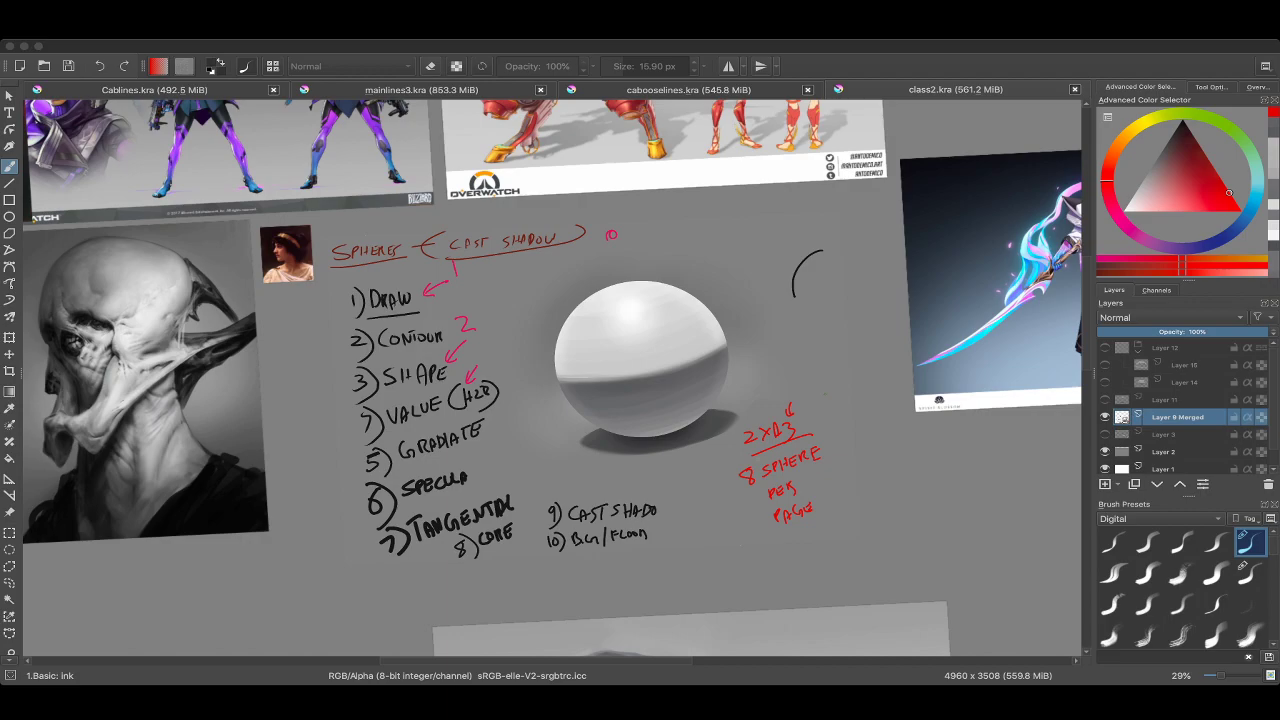
Sample the light grey from the lit half of the large sphere as the painting colour.
{"action": "left_click", "coordinate": [664, 348]}
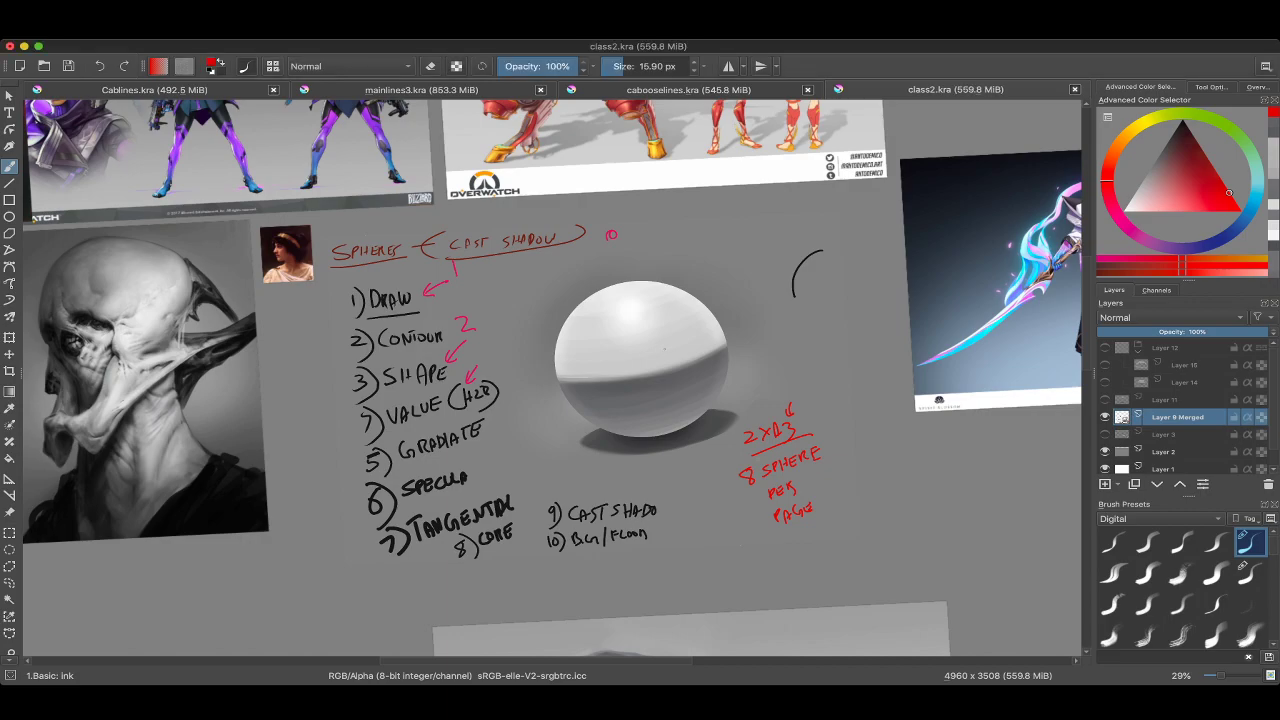
{"action": "scroll", "coordinate": [610, 360], "scroll_direction": "up", "scroll_amount": 5}
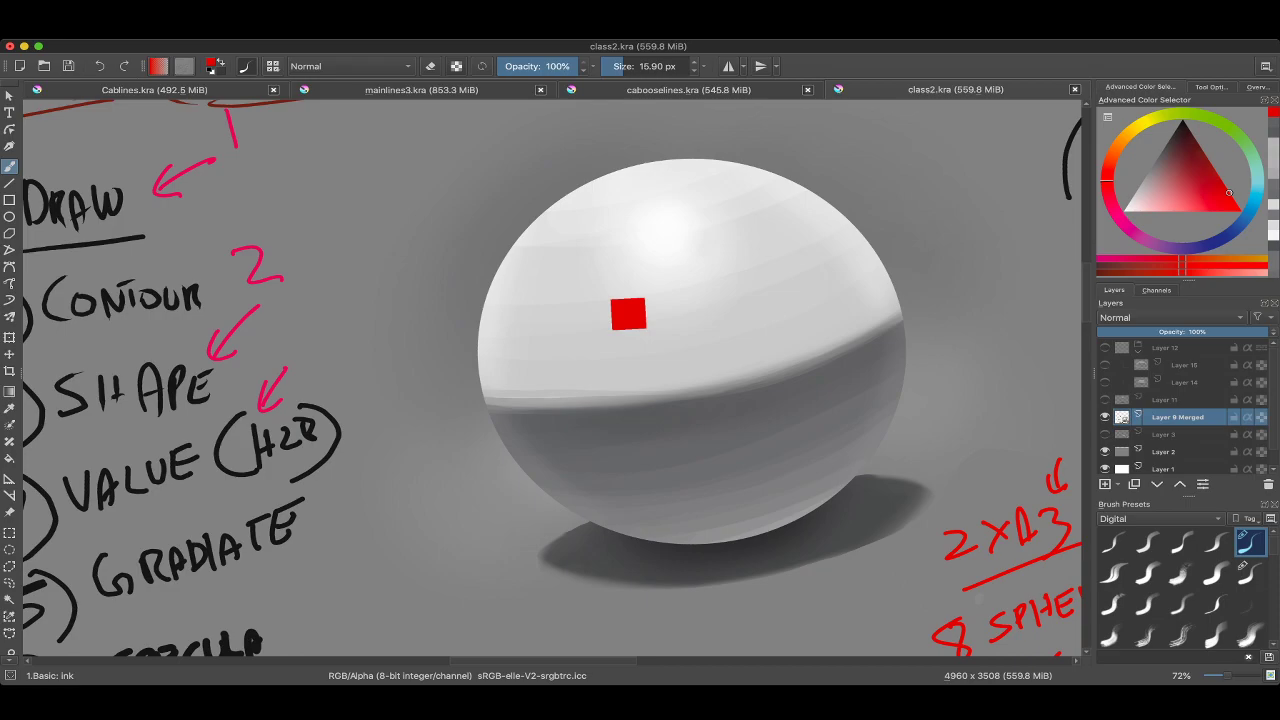
{"action": "left_click", "coordinate": [617, 307], "text": "ctrl"}
{"action": "scroll", "coordinate": [600, 305], "scroll_direction": "down", "scroll_amount": 4}
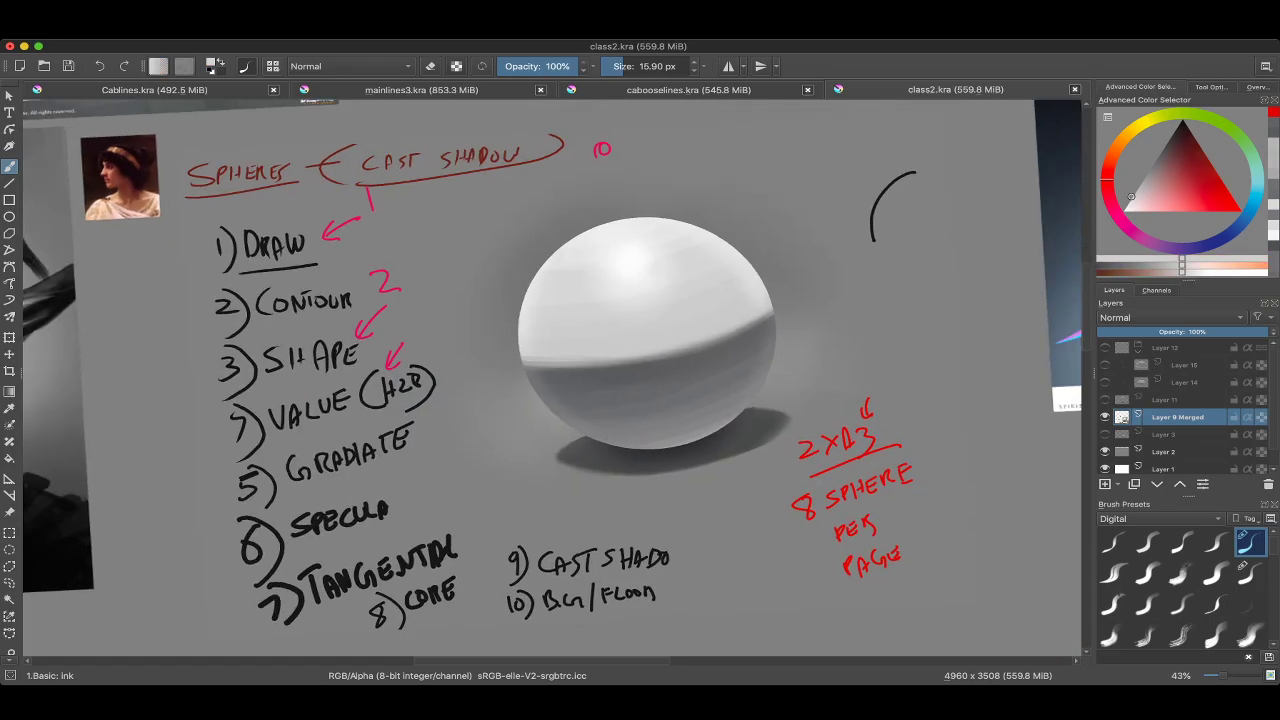
Make a small elliptical selection in the empty area between the large sphere and the black arc.
{"action": "scroll", "coordinate": [552, 378], "scroll_direction": "up", "scroll_amount": 2}
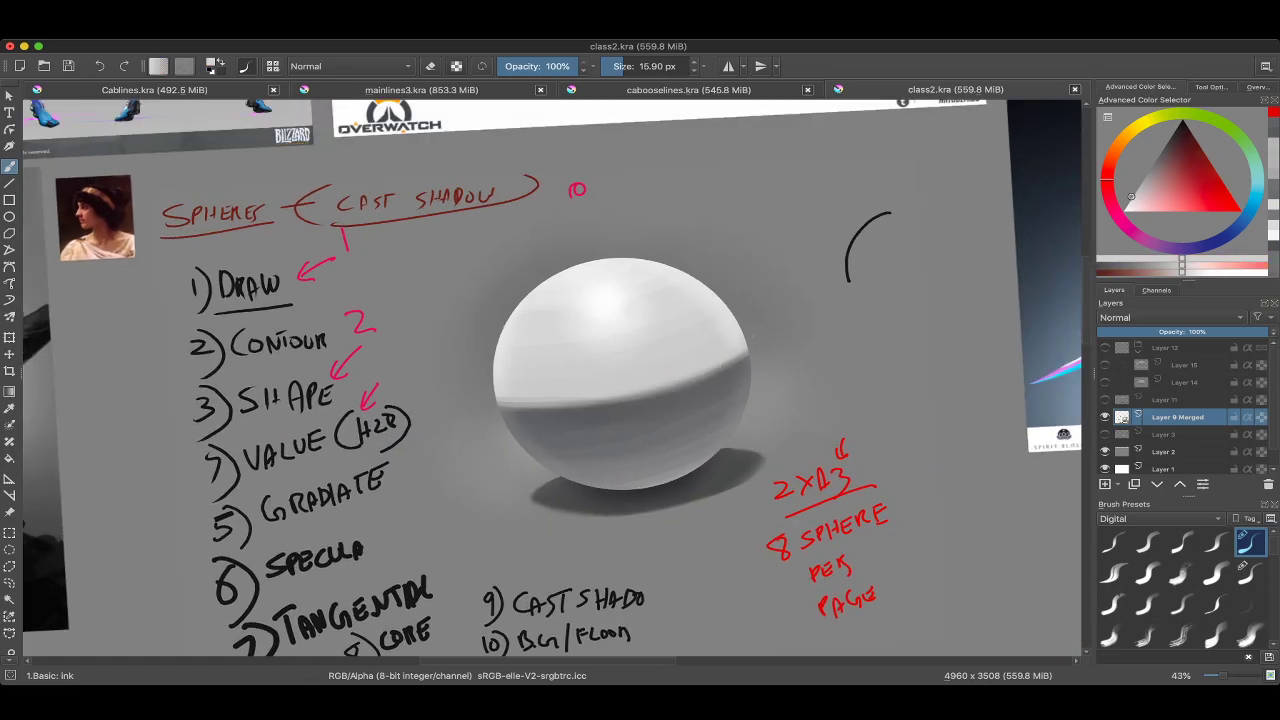
{"action": "scroll", "coordinate": [610, 360], "scroll_direction": "up", "scroll_amount": 2}
{"action": "right_click", "coordinate": [720, 314]}
{"action": "scroll", "coordinate": [720, 314], "scroll_direction": "up", "scroll_amount": 3}
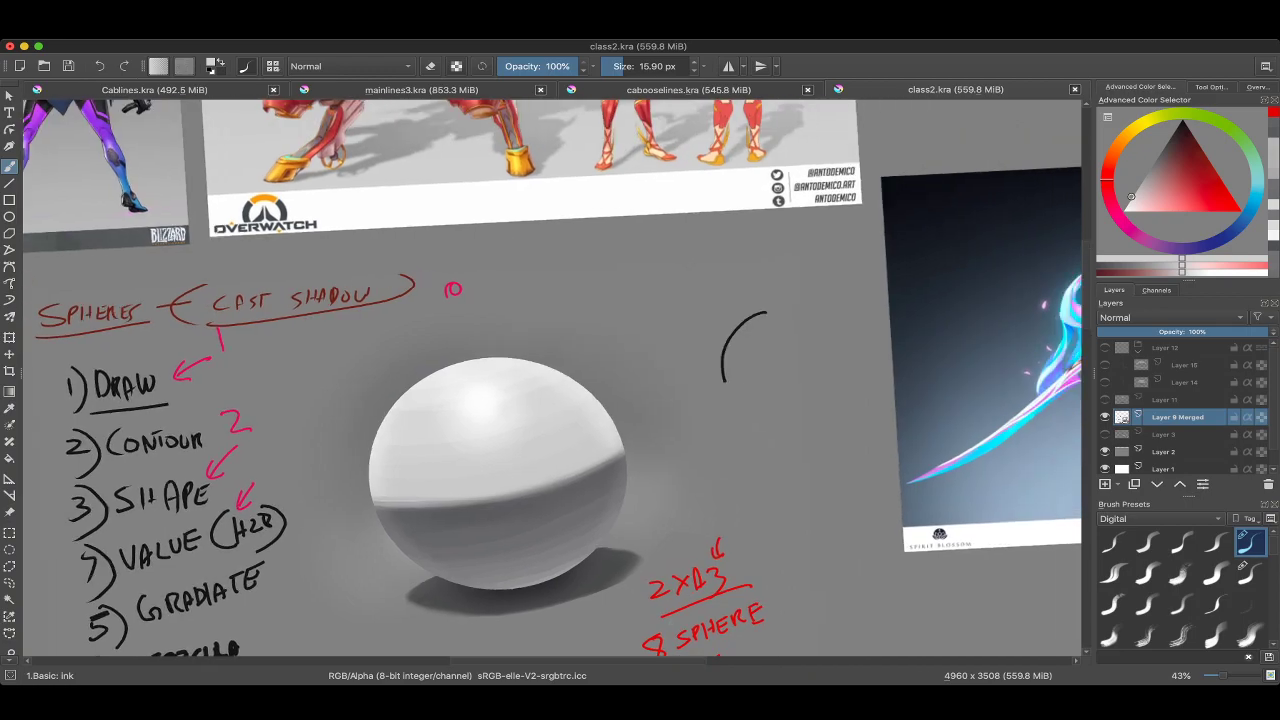
{"action": "key", "text": "j"}
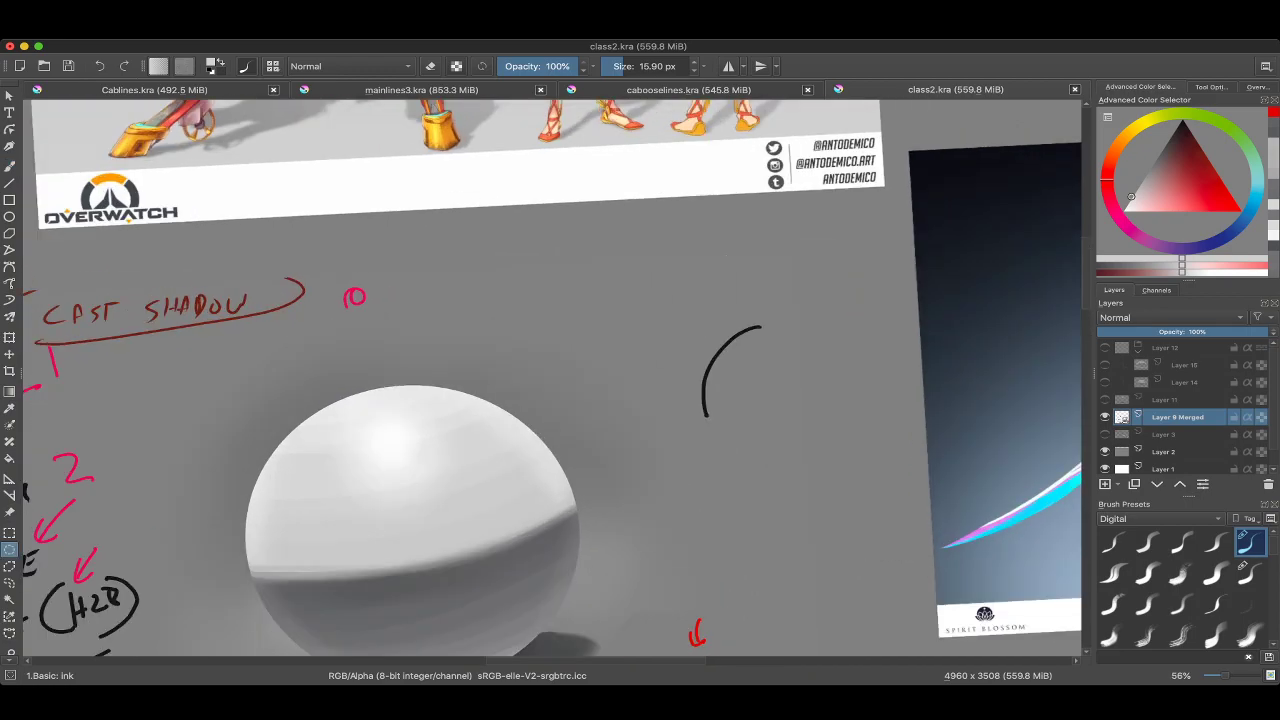
{"action": "left_click_drag", "start_coordinate": [633, 358], "coordinate": [636, 360]}
{"action": "key", "text": "b"}
Fill the elliptical selection with the sampled light grey, using the ink brush at about 250 px.
{"action": "scroll", "coordinate": [590, 277], "scroll_direction": "up", "scroll_amount": 4}
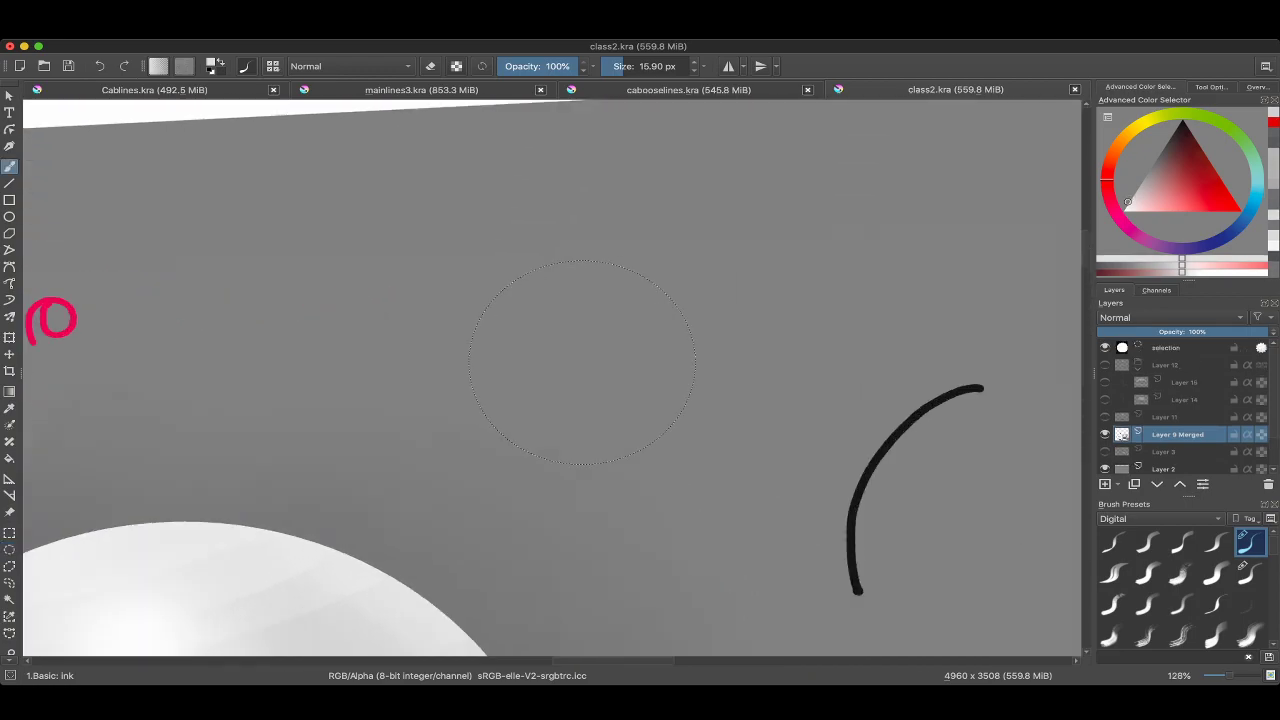
{"action": "key", "text": "bracketright"}
{"action": "key", "text": "bracketright"}
{"action": "key", "text": "bracketright"}
{"action": "key", "text": "bracketright"}
{"action": "key", "text": "bracketright"}
{"action": "key", "text": "bracketright"}
{"action": "key", "text": "bracketright"}
{"action": "mouse_move", "coordinate": [560, 283]}
{"action": "left_mouse_down"}
{"action": "mouse_move", "coordinate": [613, 347]}
{"action": "mouse_move", "coordinate": [654, 331]}
{"action": "mouse_move", "coordinate": [651, 411]}
{"action": "mouse_move", "coordinate": [675, 419]}
{"action": "mouse_move", "coordinate": [571, 251]}
{"action": "left_mouse_up"}
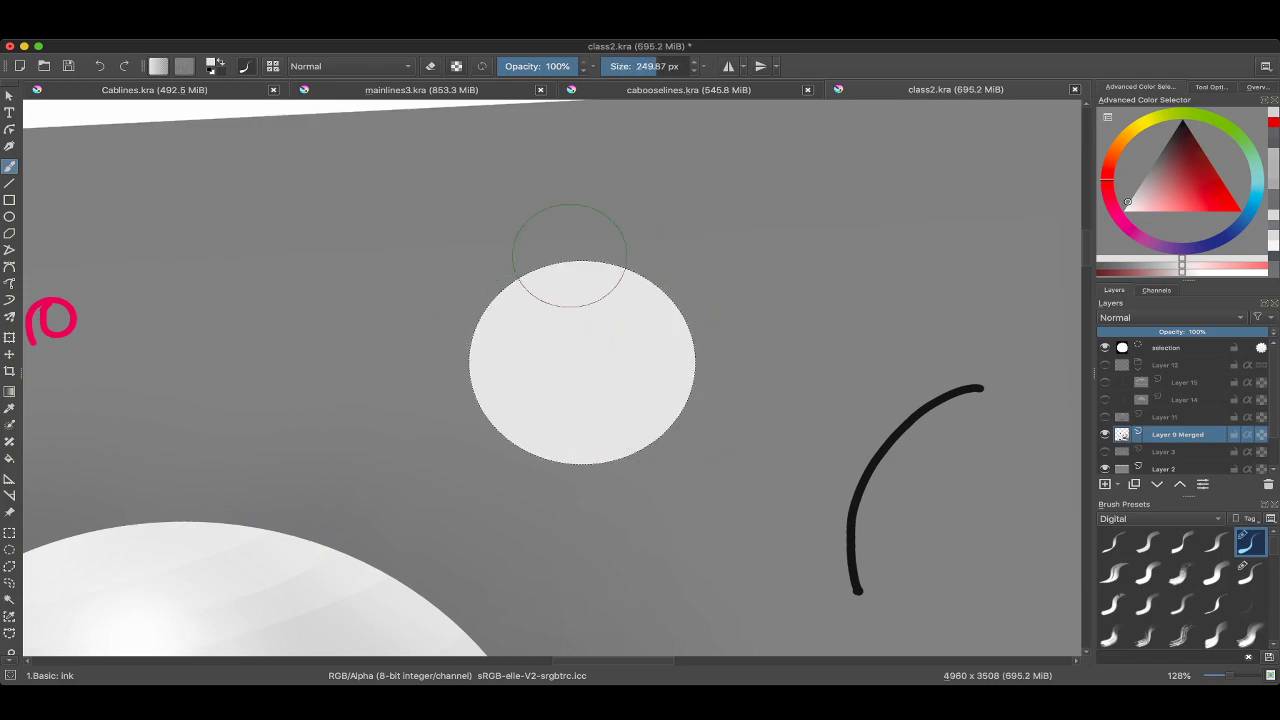
{"action": "left_click_drag", "start_coordinate": [625, 330], "coordinate": [643, 286]}
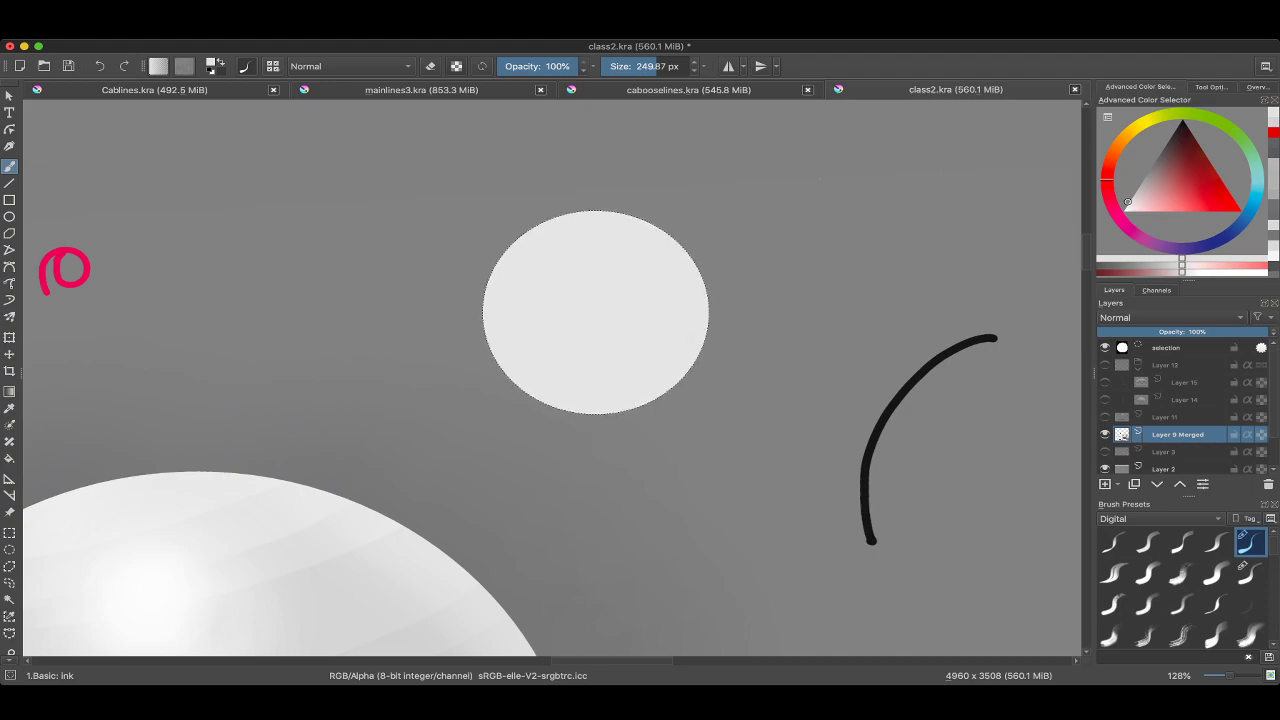
Darken the colour to mid-dark grey and paint the small sphere's curved lower shadow with a brush of about 149 px.
{"action": "key", "text": "k"}
{"action": "key", "text": "k"}
{"action": "key", "text": "k"}
{"action": "key", "text": "bracketleft"}
{"action": "key", "text": "bracketleft"}
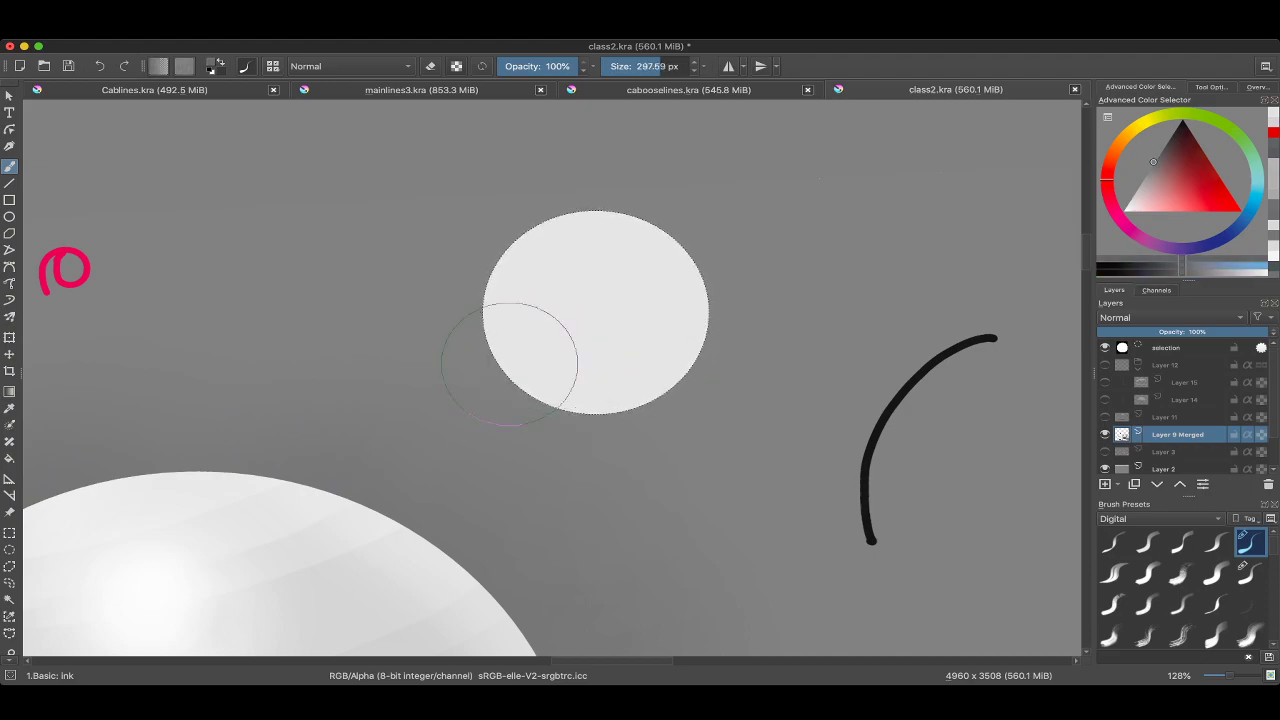
{"action": "mouse_move", "coordinate": [488, 345]}
{"action": "left_mouse_down"}
{"action": "mouse_move", "coordinate": [502, 374]}
{"action": "mouse_move", "coordinate": [662, 354]}
{"action": "mouse_move", "coordinate": [742, 292]}
{"action": "mouse_move", "coordinate": [519, 423]}
{"action": "mouse_move", "coordinate": [558, 414]}
{"action": "mouse_move", "coordinate": [626, 361]}
{"action": "left_mouse_up"}
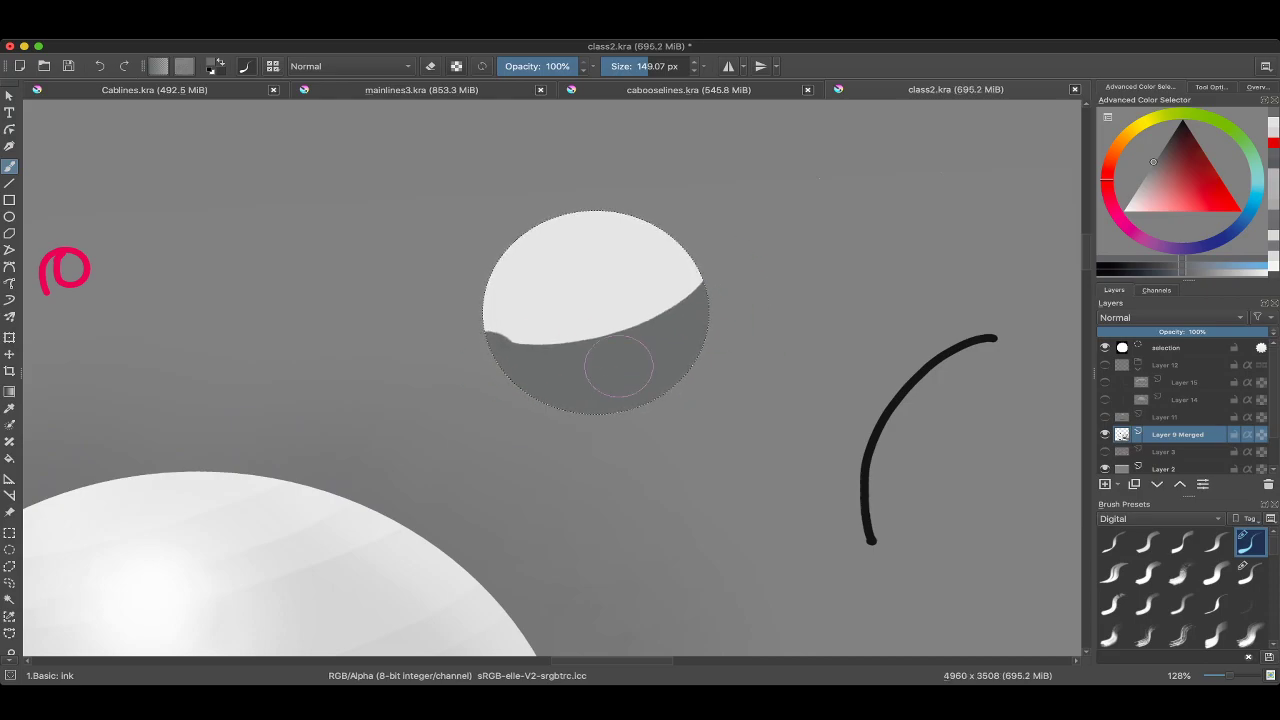
Clean up the small sphere's light-to-shadow boundary with greys sampled from the canvas.
{"action": "left_click", "coordinate": [597, 298], "text": "ctrl"}
{"action": "scroll", "coordinate": [525, 320], "scroll_direction": "down", "scroll_amount": 2}
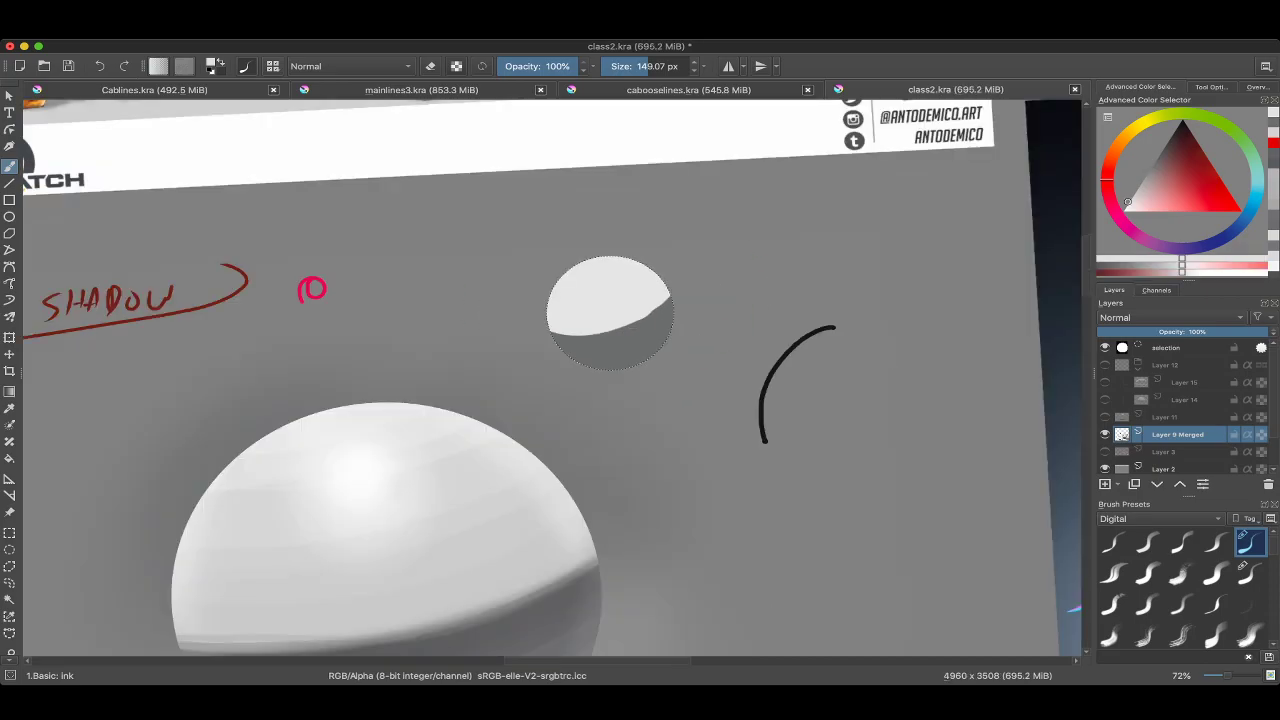
{"action": "left_click", "coordinate": [712, 302], "text": "ctrl"}
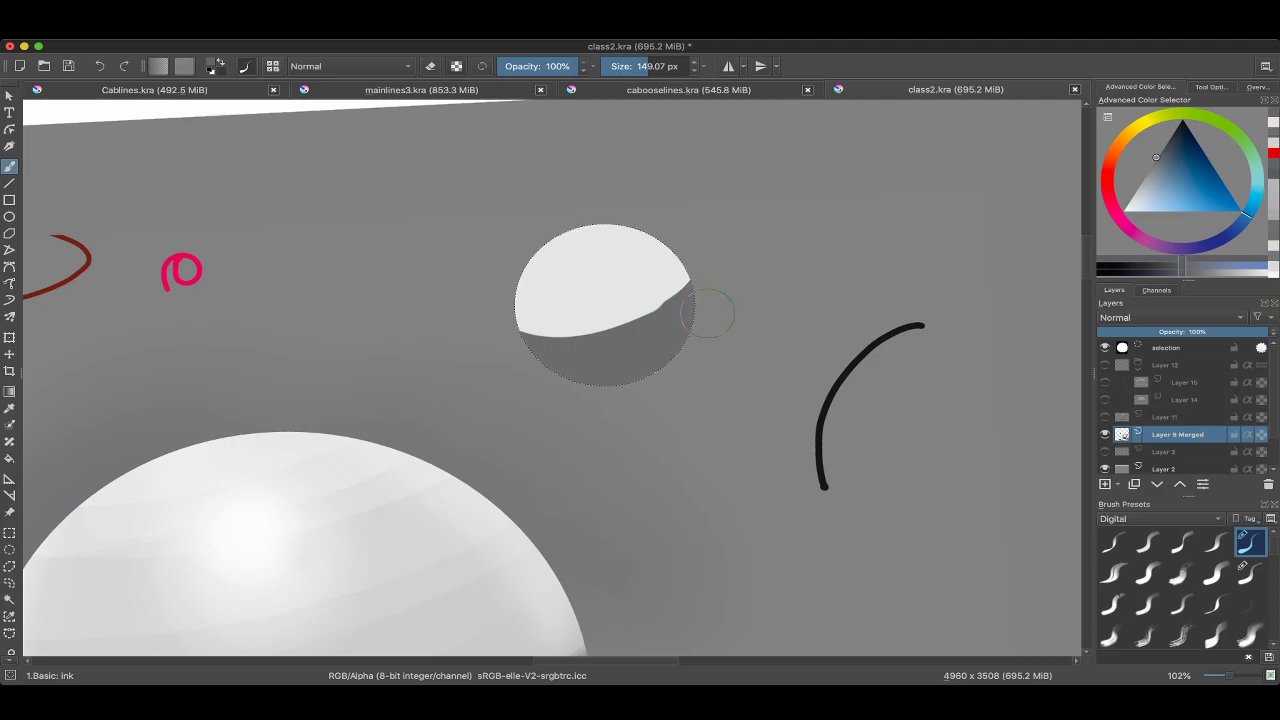
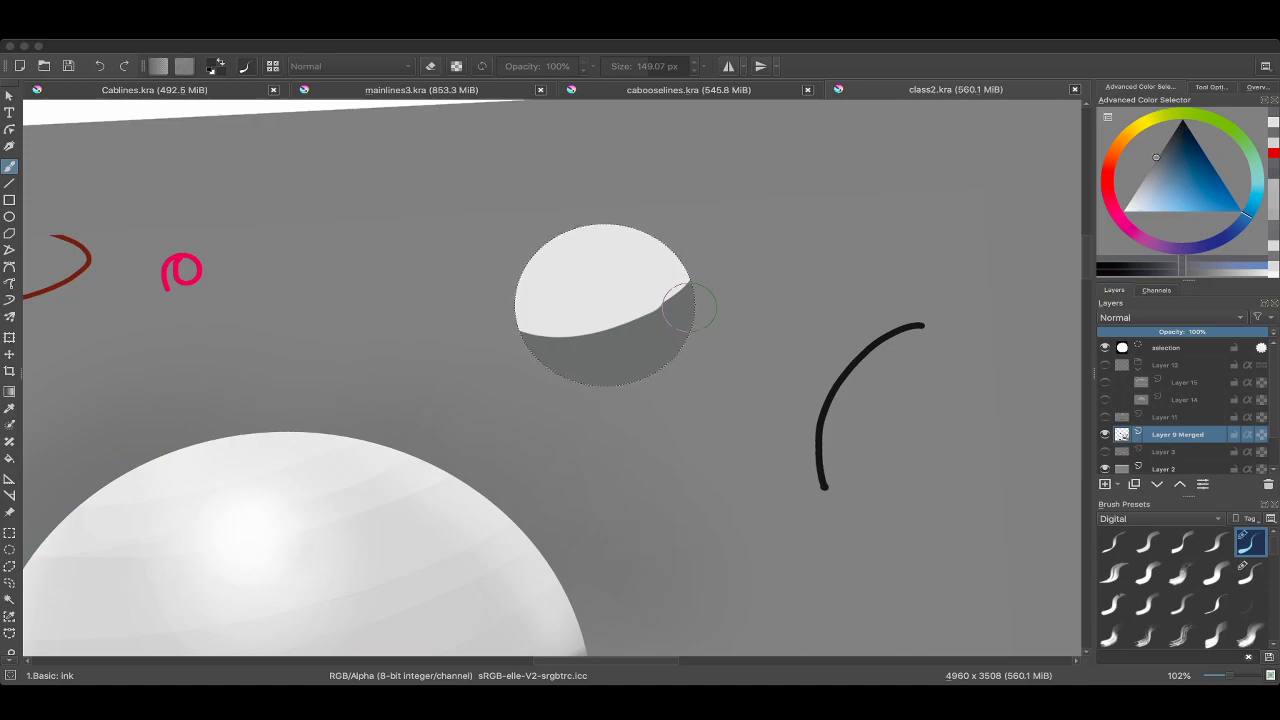
Compare the small two-value sphere with the large shaded sphere, the handwritten step list and the surrounding reference images.
{"action": "scroll", "coordinate": [690, 307], "scroll_direction": "down", "scroll_amount": 10}
{"action": "scroll", "coordinate": [690, 307], "scroll_direction": "up", "scroll_amount": 3}
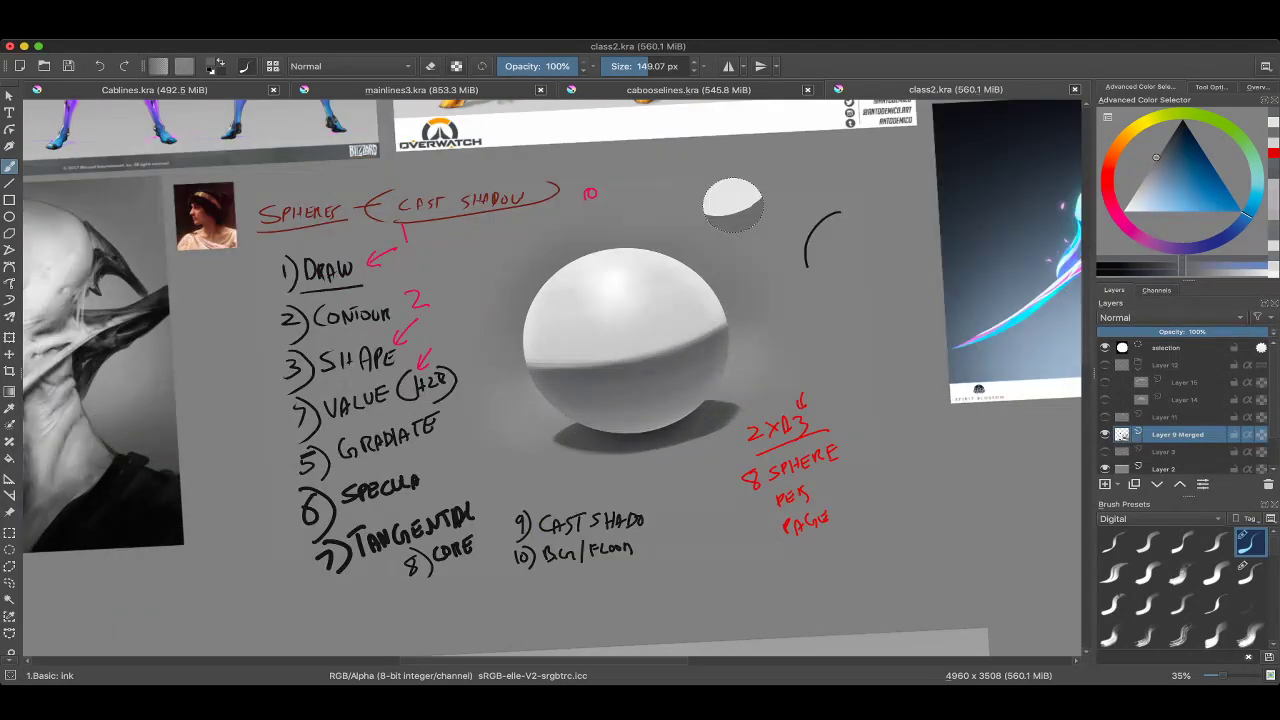
{"action": "scroll", "coordinate": [330, 290], "scroll_direction": "up", "scroll_amount": 6}
{"action": "scroll", "coordinate": [330, 290], "scroll_direction": "down", "scroll_amount": 4}
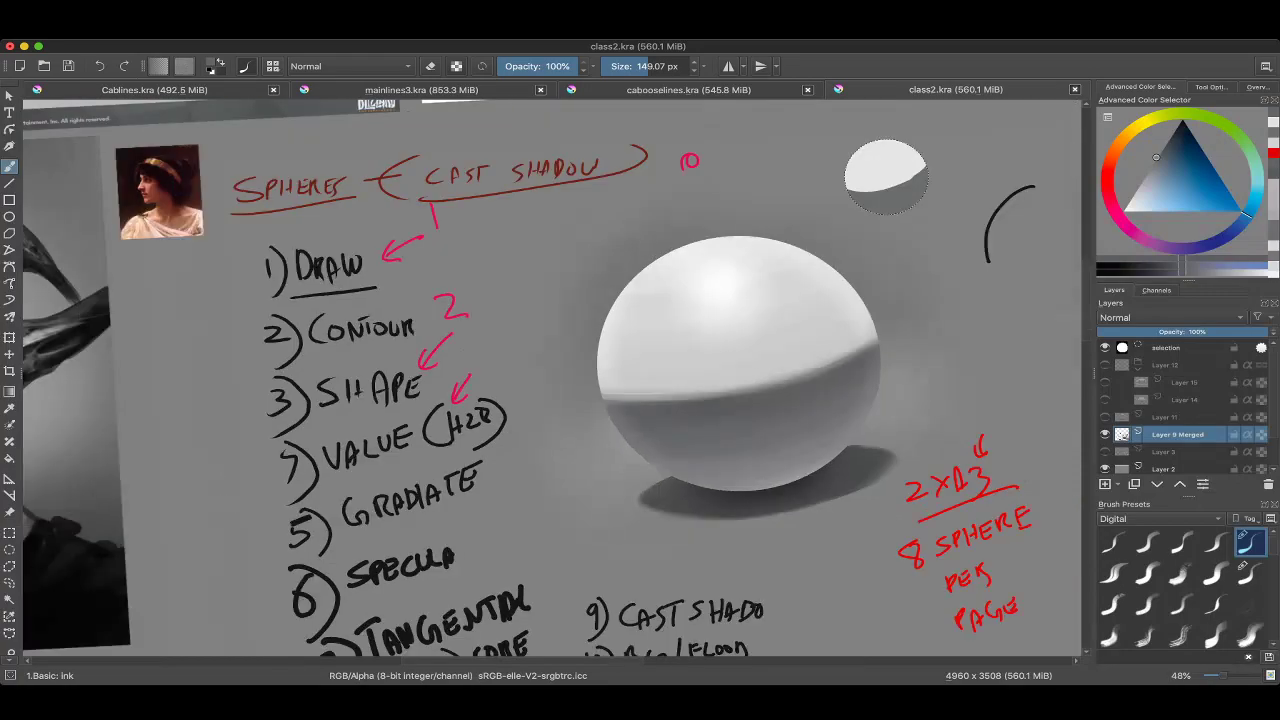
{"action": "scroll", "coordinate": [475, 433], "scroll_direction": "down", "scroll_amount": 2}
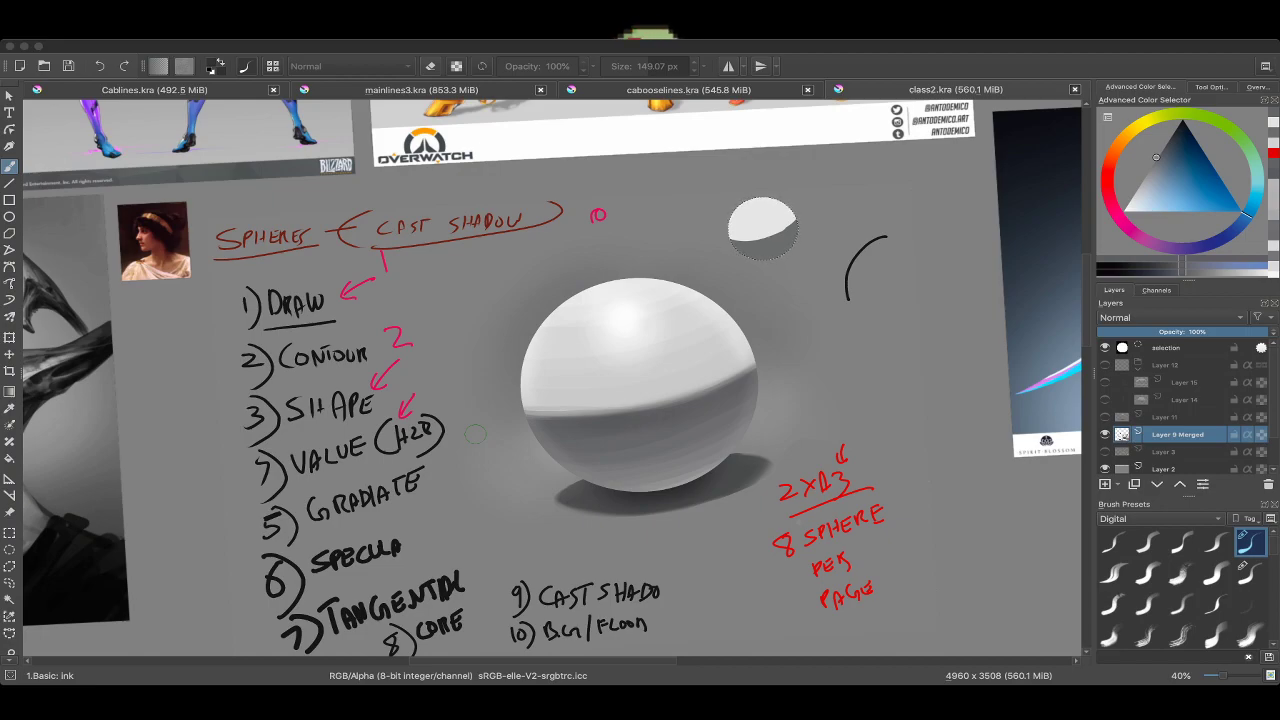
{"action": "key", "text": "2"}
{"action": "scroll", "coordinate": [550, 380], "scroll_direction": "up", "scroll_amount": 2}
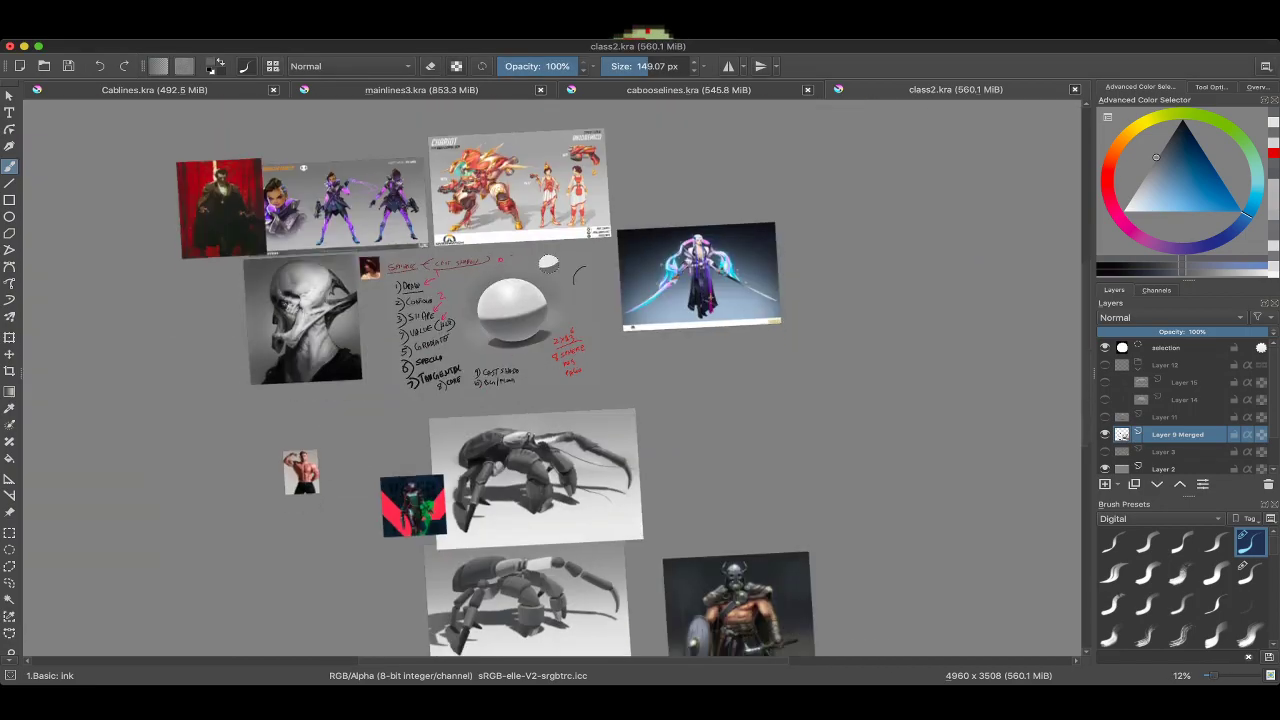
{"action": "scroll", "coordinate": [550, 380], "scroll_direction": "down", "scroll_amount": 1}
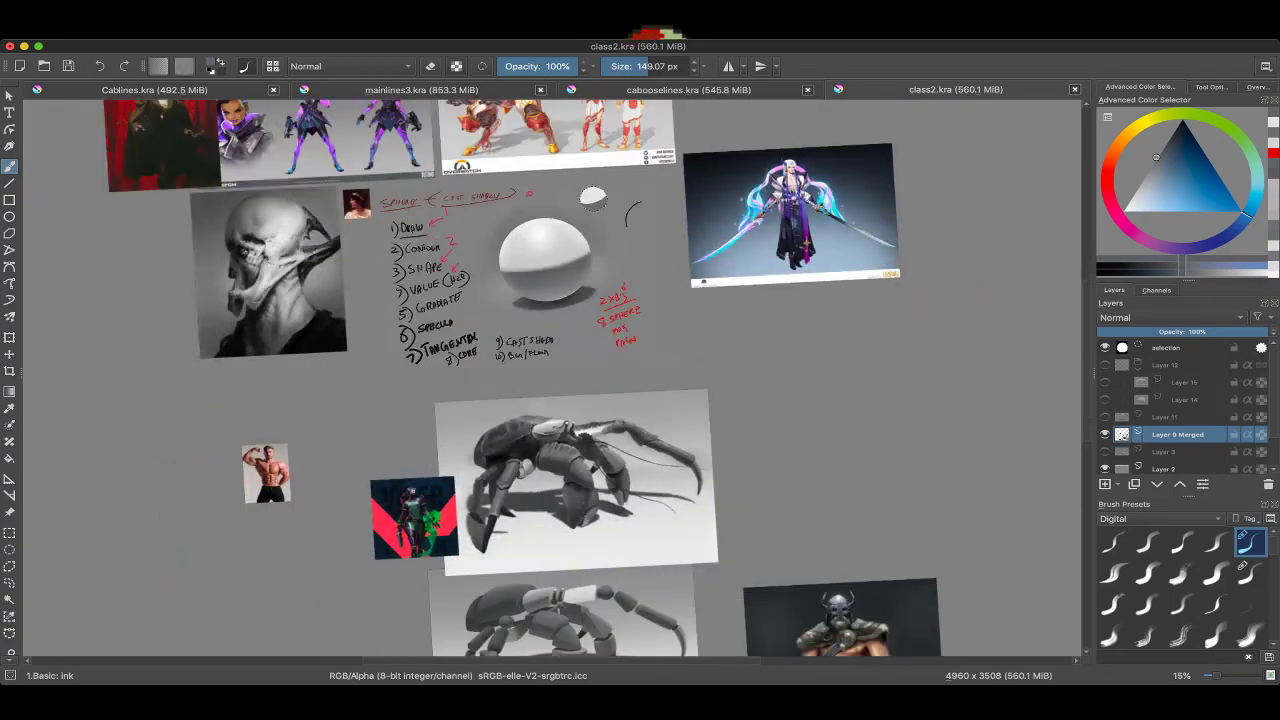
Examine the handwritten sphere step list, especially its shape and value steps, alongside the large shaded sphere.
{"action": "scroll", "coordinate": [586, 396], "scroll_direction": "up", "scroll_amount": 1}
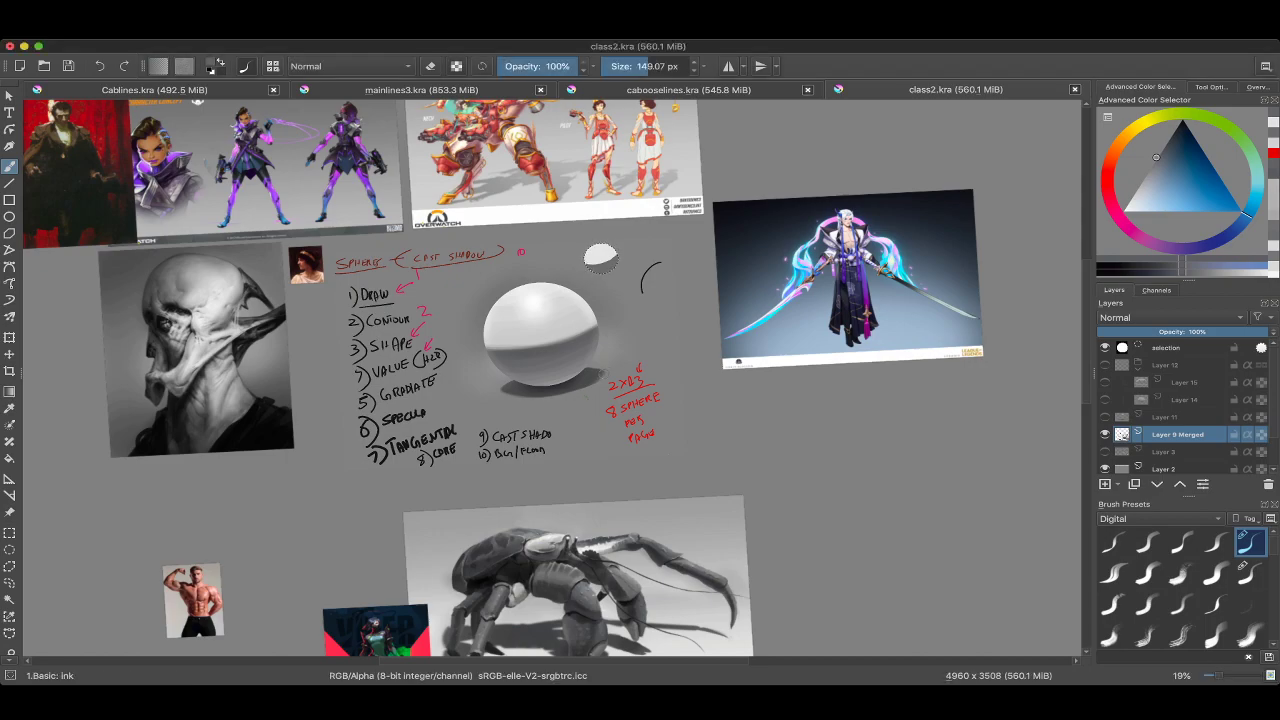
{"action": "scroll", "coordinate": [600, 258], "scroll_direction": "up", "scroll_amount": 3}
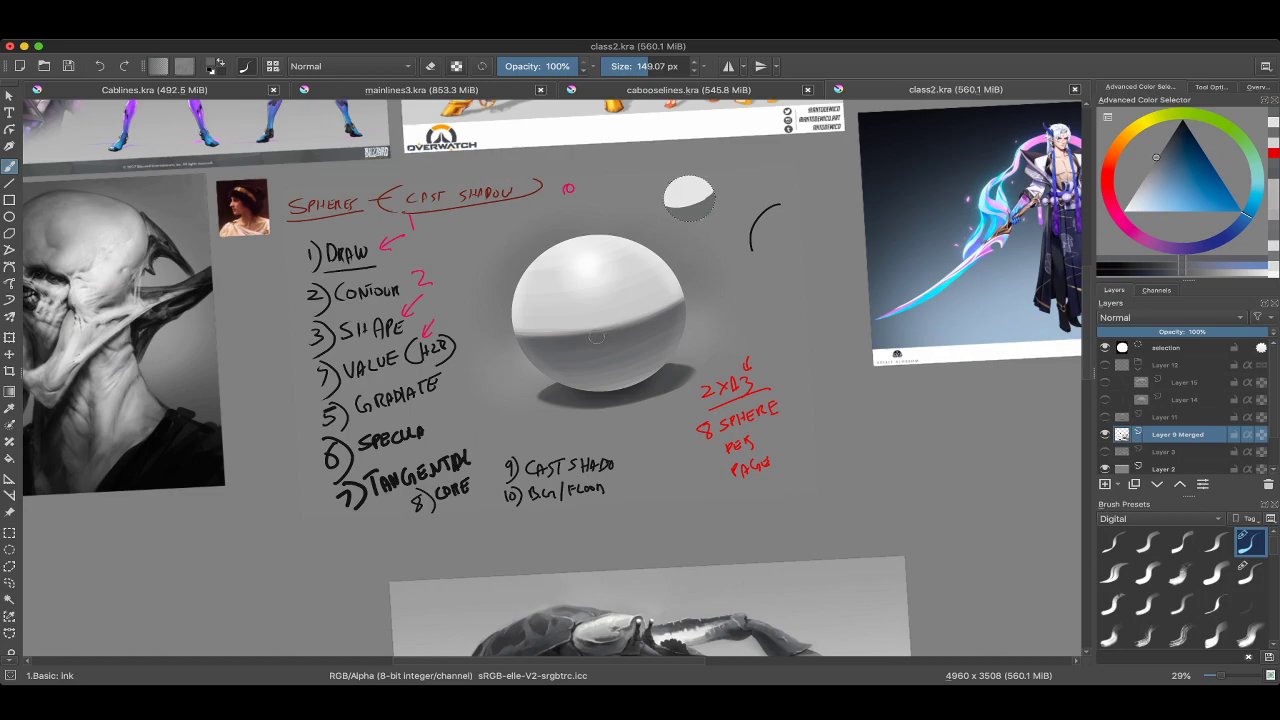
{"action": "mouse_move", "coordinate": [593, 340]}
{"action": "left_mouse_down"}
{"action": "mouse_move", "coordinate": [682, 416]}
{"action": "mouse_move", "coordinate": [690, 442]}
{"action": "mouse_move", "coordinate": [676, 368]}
{"action": "mouse_move", "coordinate": [691, 342]}
{"action": "mouse_move", "coordinate": [651, 177]}
{"action": "left_mouse_up"}
{"action": "scroll", "coordinate": [500, 280], "scroll_direction": "up", "scroll_amount": 5}
{"action": "scroll", "coordinate": [525, 480], "scroll_direction": "down", "scroll_amount": 3}
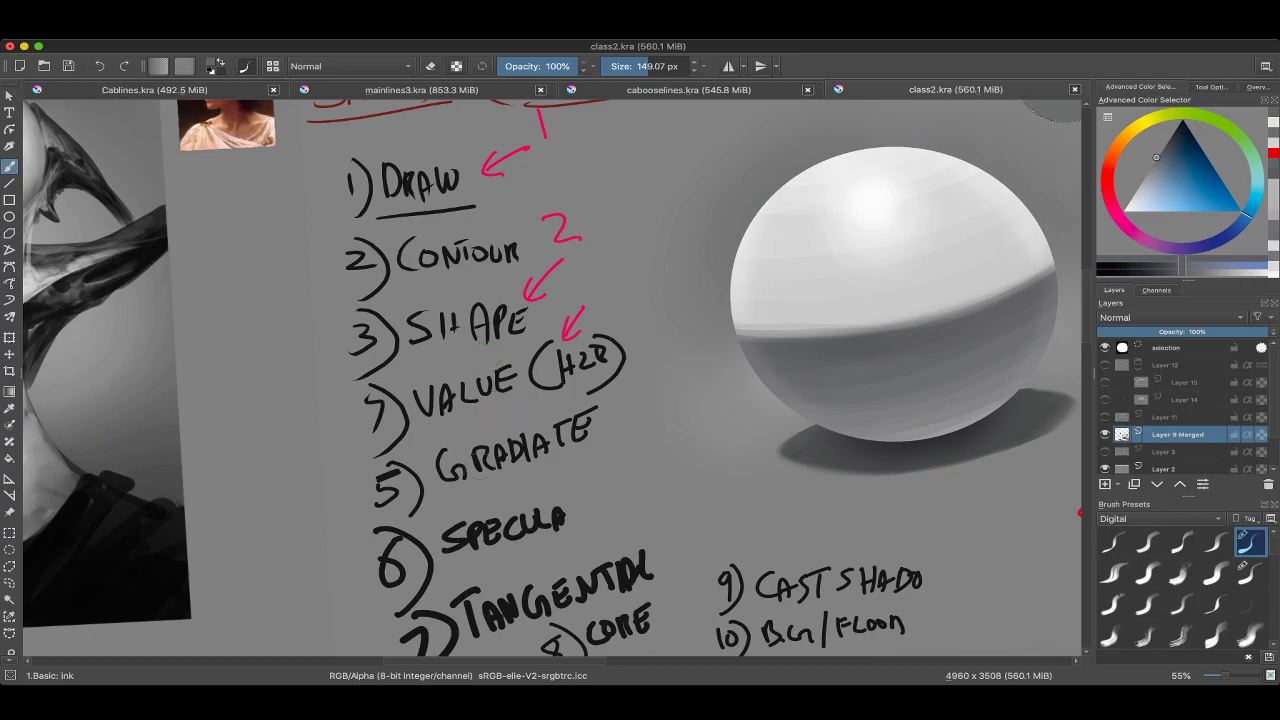
{"action": "scroll", "coordinate": [418, 327], "scroll_direction": "up", "scroll_amount": 3}
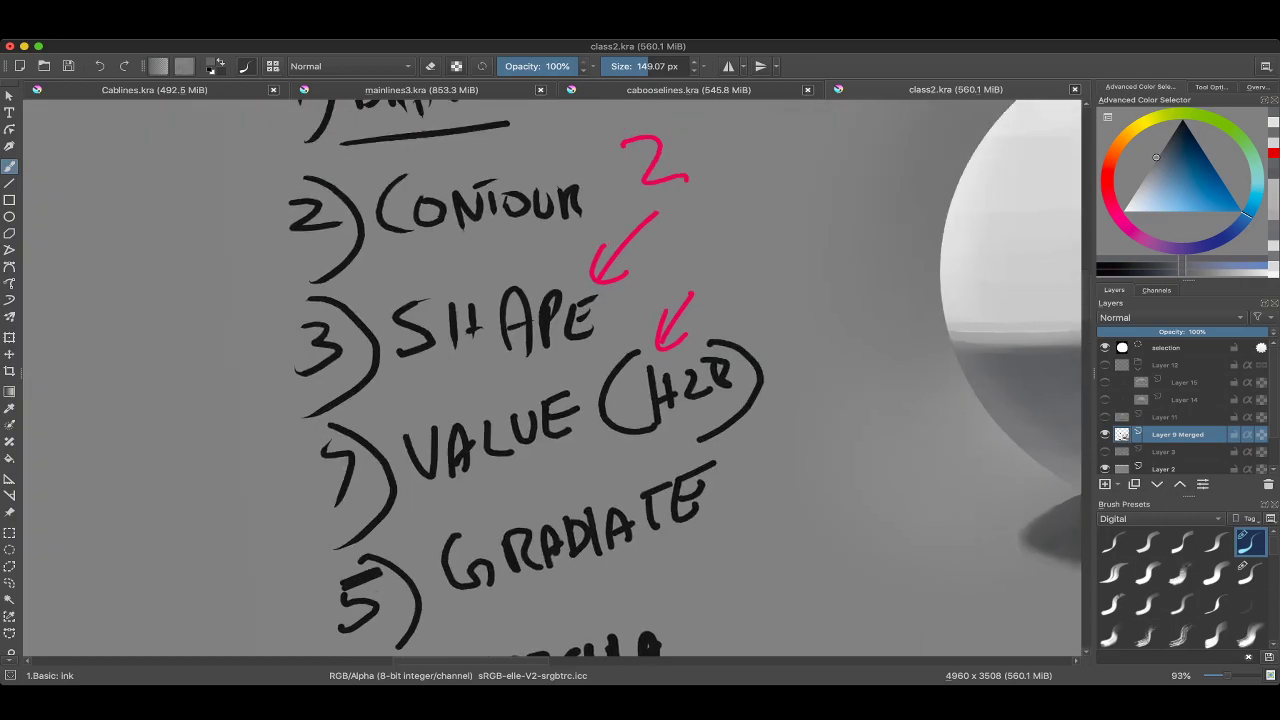
{"action": "scroll", "coordinate": [550, 380], "scroll_direction": "down", "scroll_amount": 8}
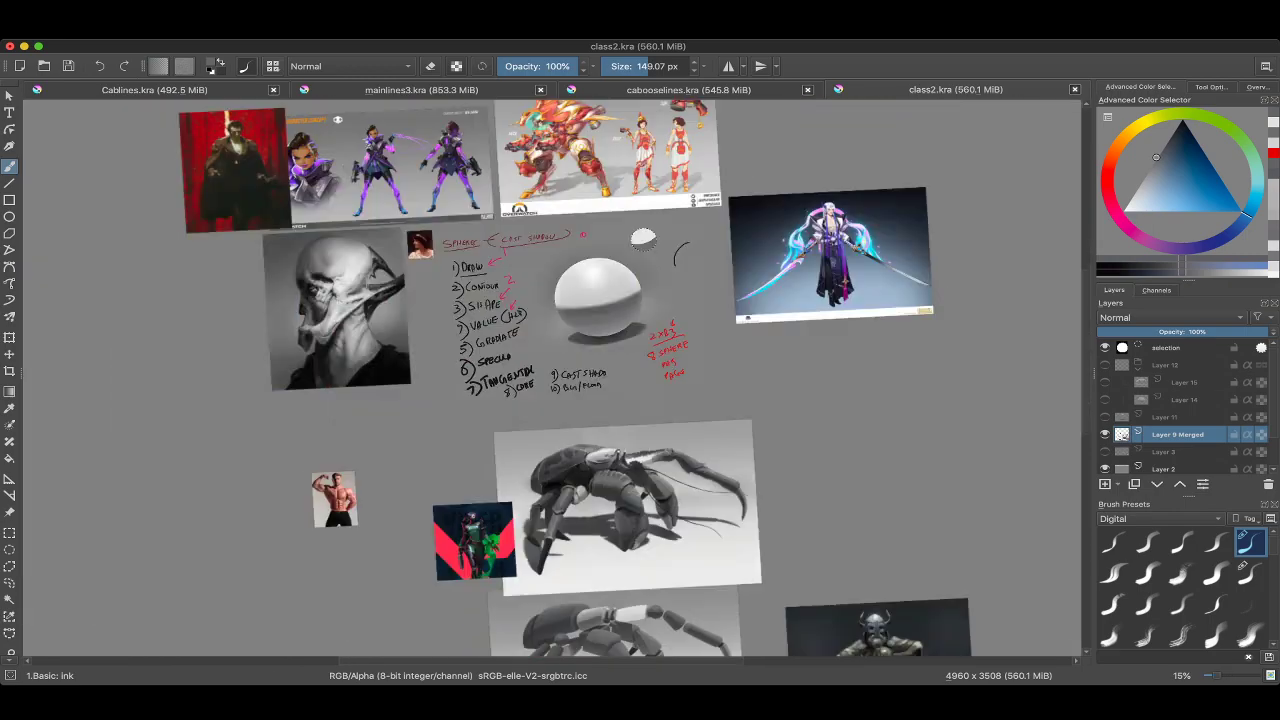
Examine the light and shadow shapes on the Viper illustration's face, chest armour, cuffs and legs.
{"action": "scroll", "coordinate": [508, 386], "scroll_direction": "up", "scroll_amount": 10}
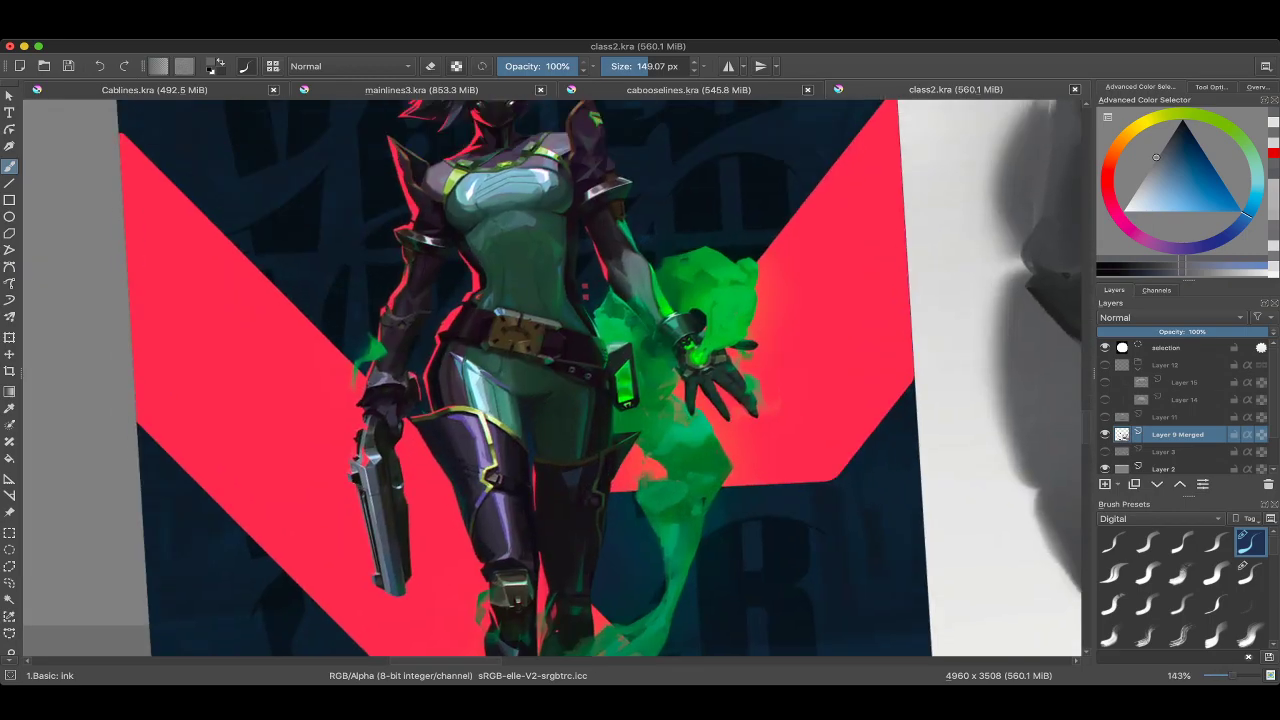
{"action": "scroll", "coordinate": [531, 368], "scroll_direction": "up", "scroll_amount": 3}
{"action": "scroll", "coordinate": [540, 380], "scroll_direction": "up", "scroll_amount": 3}
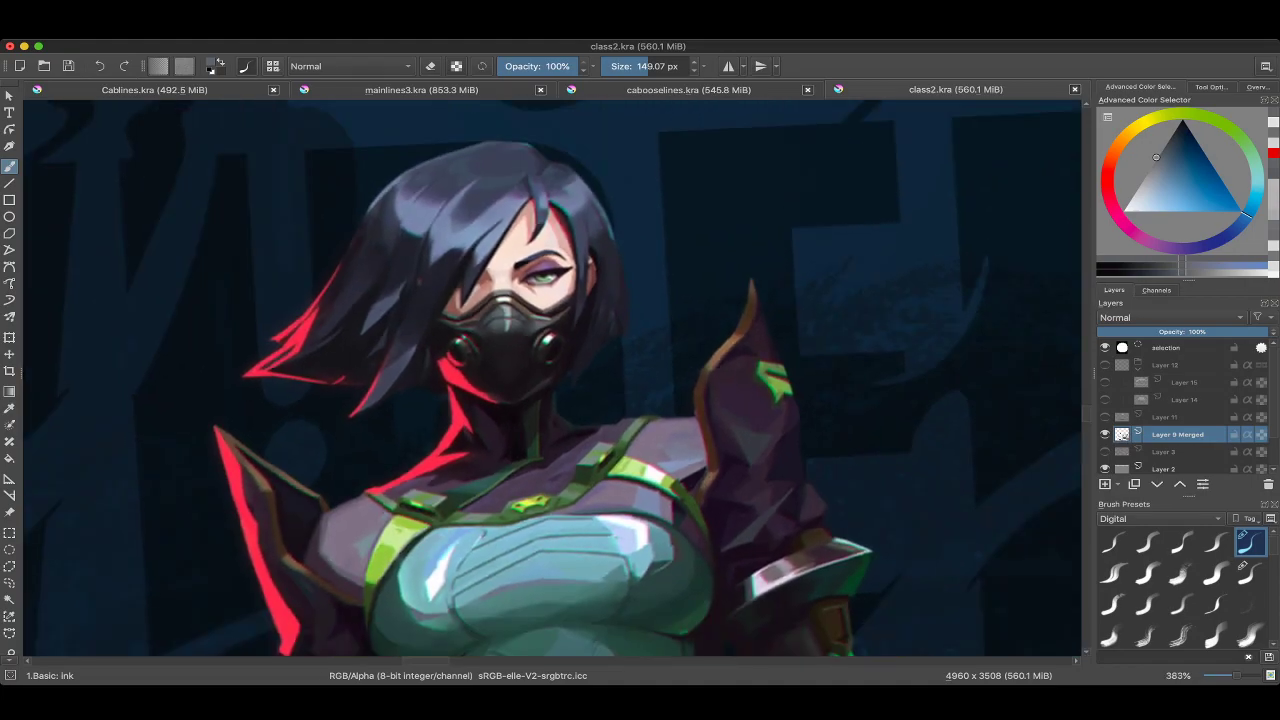
{"action": "scroll", "coordinate": [700, 560], "scroll_direction": "up", "scroll_amount": 5}
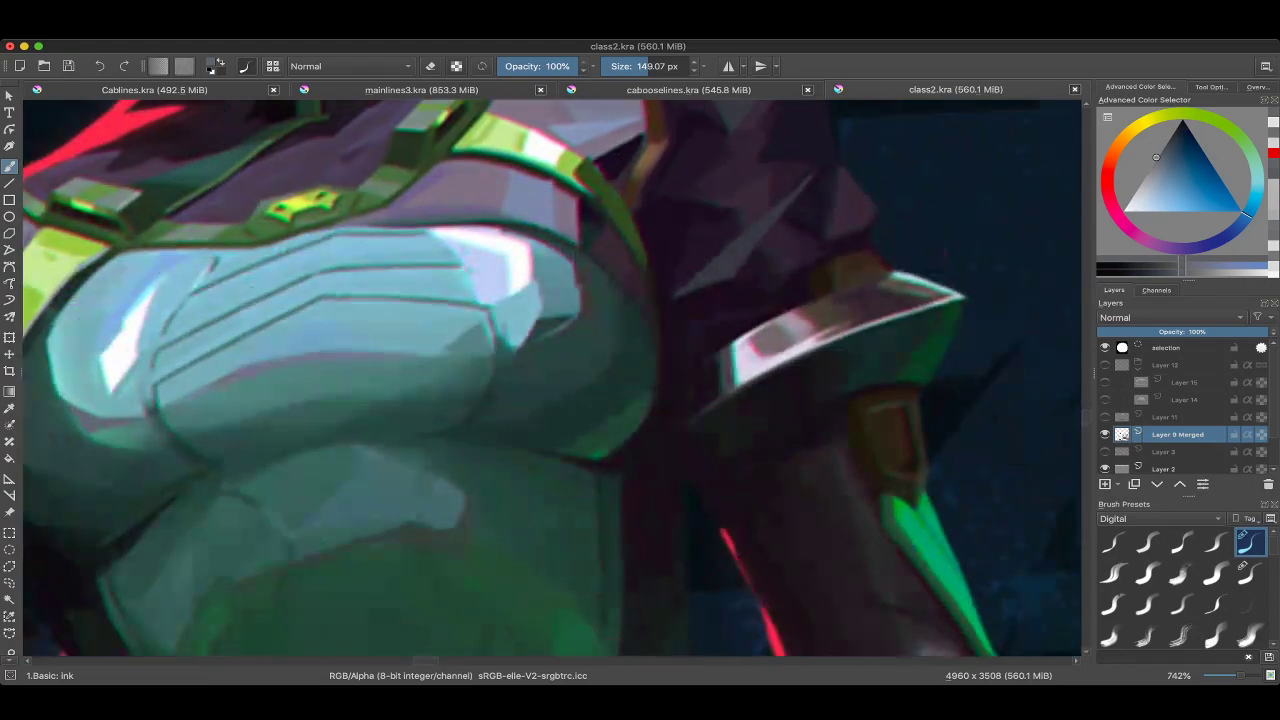
{"action": "scroll", "coordinate": [675, 460], "scroll_direction": "down", "scroll_amount": 10}
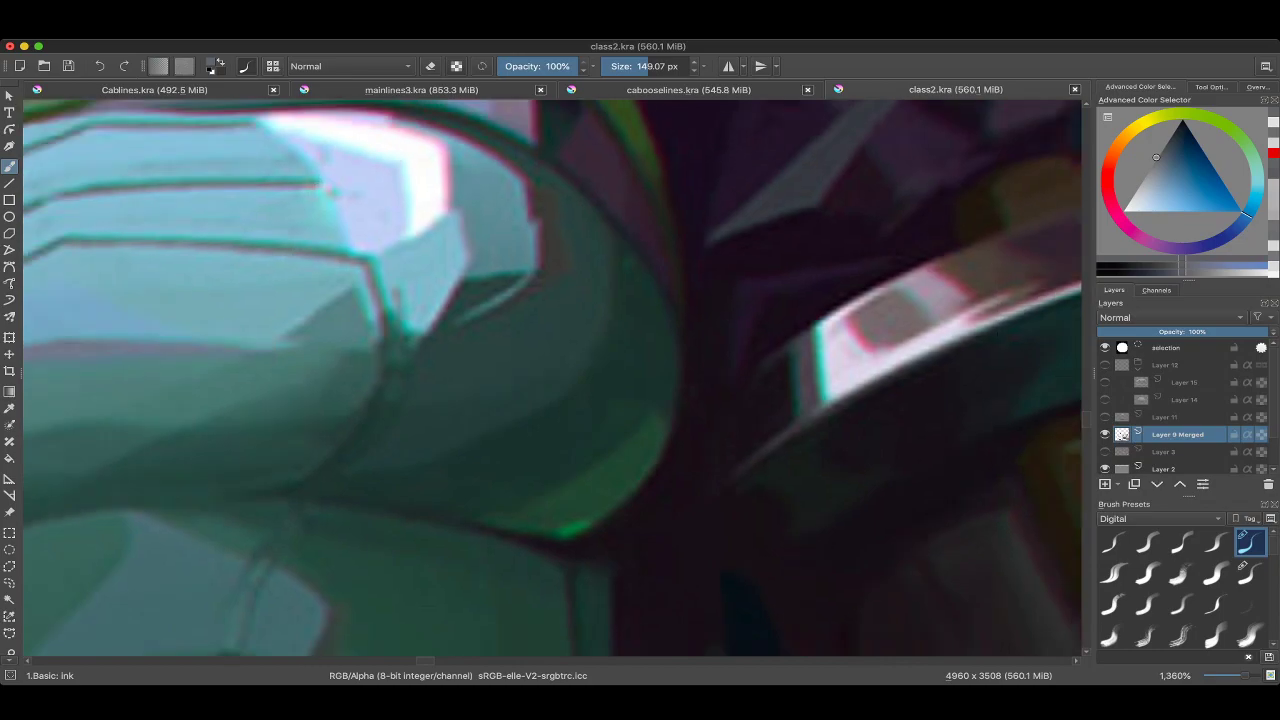
{"action": "scroll", "coordinate": [660, 405], "scroll_direction": "up", "scroll_amount": 6}
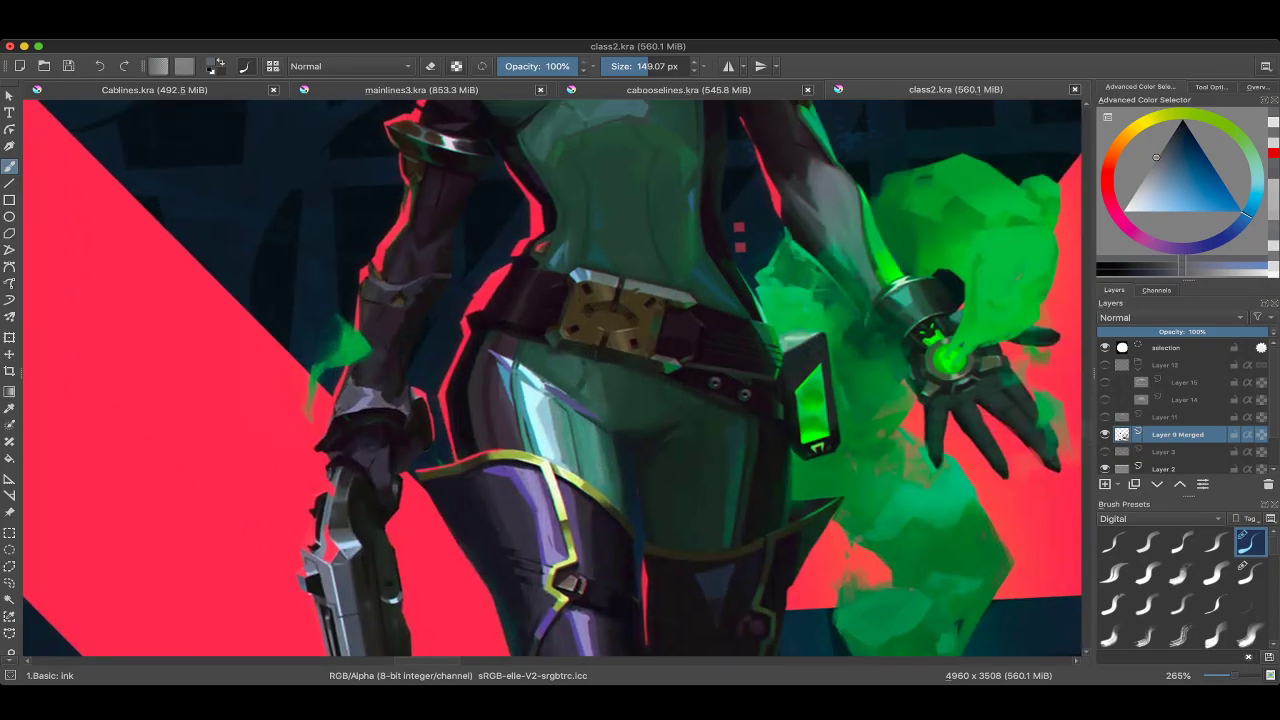
{"action": "scroll", "coordinate": [537, 355], "scroll_direction": "down", "scroll_amount": 2}
Outline the rounded shadow shapes on both sides of the Viper figure's chest armour with freehand selections.
{"action": "scroll", "coordinate": [537, 355], "scroll_direction": "up", "scroll_amount": 5}
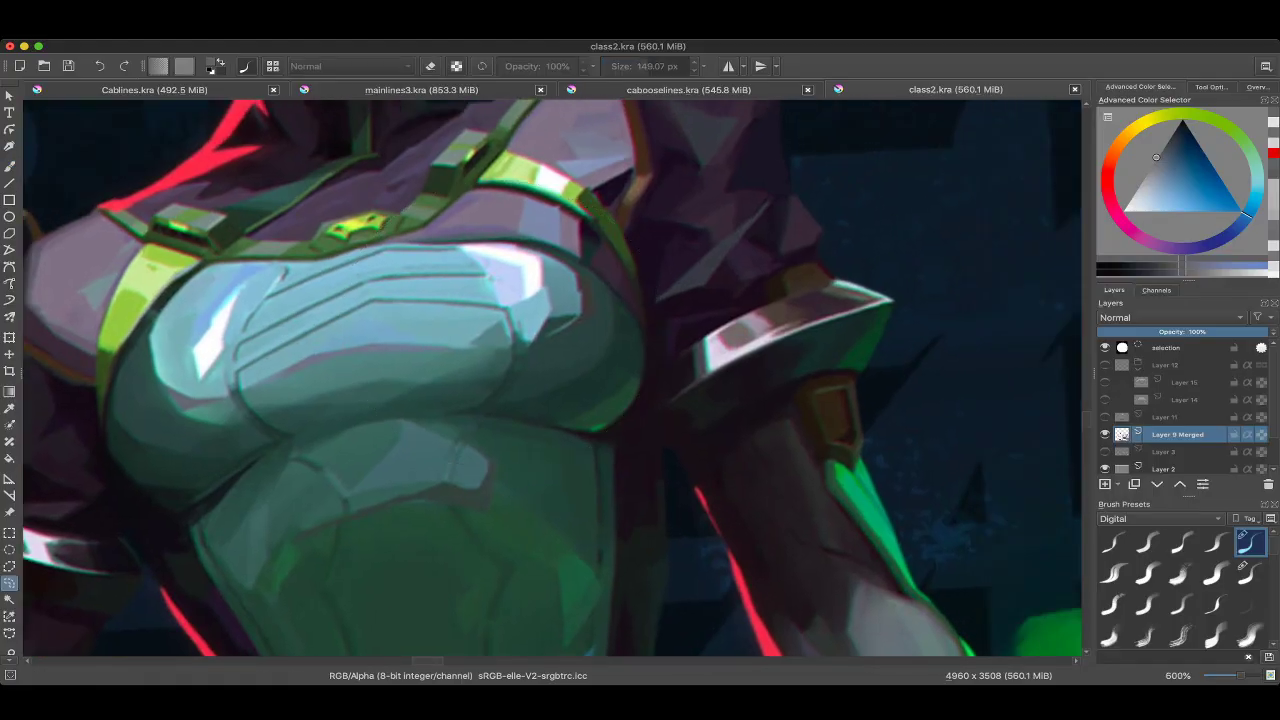
{"action": "scroll", "coordinate": [597, 331], "scroll_direction": "up", "scroll_amount": 2}
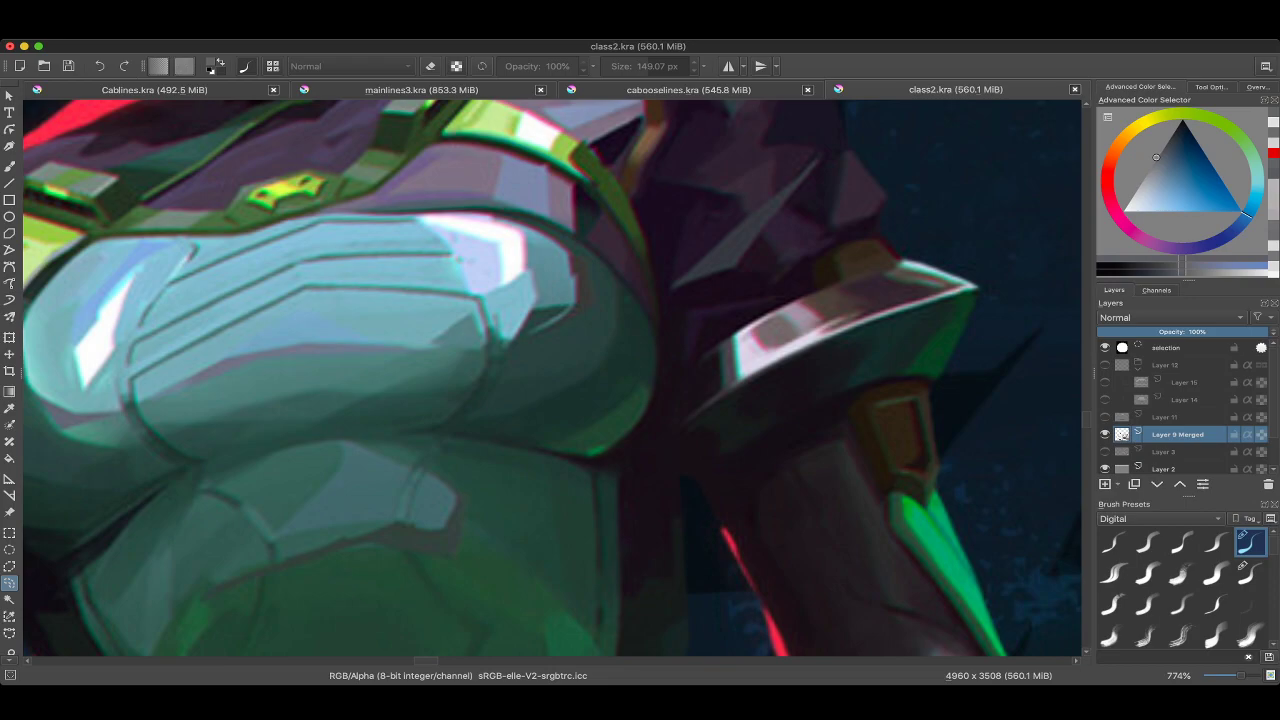
{"action": "mouse_move", "coordinate": [485, 412]}
{"action": "left_mouse_down"}
{"action": "mouse_move", "coordinate": [525, 282]}
{"action": "mouse_move", "coordinate": [540, 400]}
{"action": "left_mouse_up"}
{"action": "mouse_move", "coordinate": [485, 455]}
{"action": "left_mouse_down"}
{"action": "mouse_move", "coordinate": [570, 393]}
{"action": "mouse_move", "coordinate": [563, 447]}
{"action": "mouse_move", "coordinate": [510, 475]}
{"action": "left_mouse_up"}
{"action": "mouse_move", "coordinate": [550, 380]}
{"action": "left_mouse_down"}
{"action": "mouse_move", "coordinate": [622, 354]}
{"action": "mouse_move", "coordinate": [800, 370]}
{"action": "left_mouse_up"}
{"action": "mouse_move", "coordinate": [270, 322]}
{"action": "left_mouse_down"}
{"action": "mouse_move", "coordinate": [228, 430]}
{"action": "mouse_move", "coordinate": [250, 455]}
{"action": "mouse_move", "coordinate": [360, 465]}
{"action": "mouse_move", "coordinate": [272, 324]}
{"action": "left_mouse_up"}
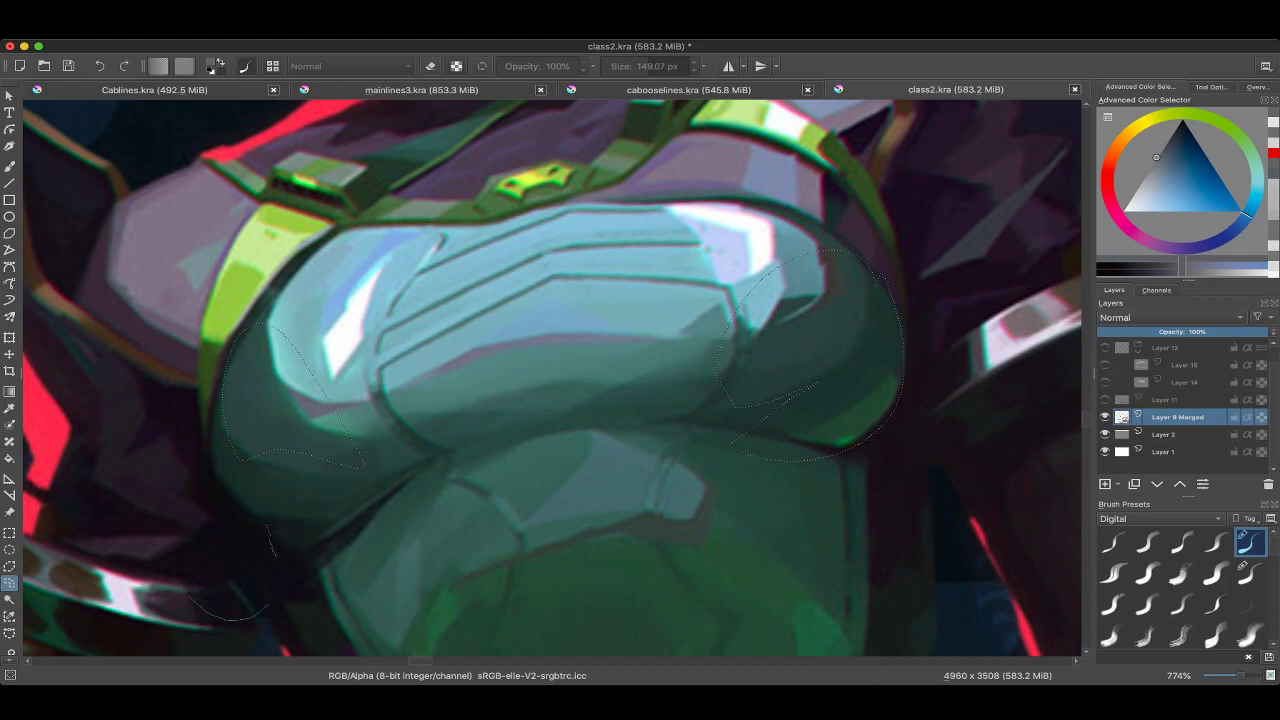
Compare the outlined chest shadows with the whole Viper figure and the neighbouring crab painting.
{"action": "scroll", "coordinate": [230, 600], "scroll_direction": "down", "scroll_amount": 5}
{"action": "scroll", "coordinate": [455, 449], "scroll_direction": "up", "scroll_amount": 2}
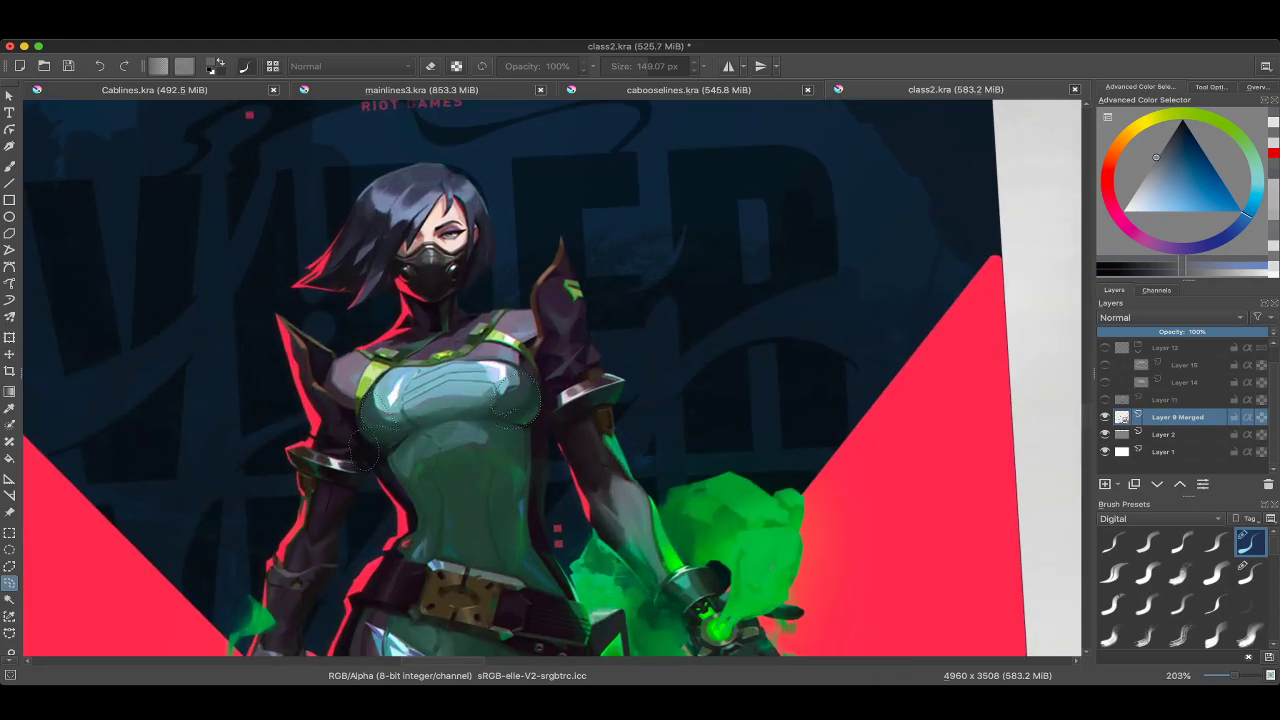
{"action": "scroll", "coordinate": [552, 379], "scroll_direction": "down", "scroll_amount": 1}
{"action": "scroll", "coordinate": [552, 379], "scroll_direction": "up", "scroll_amount": 1}
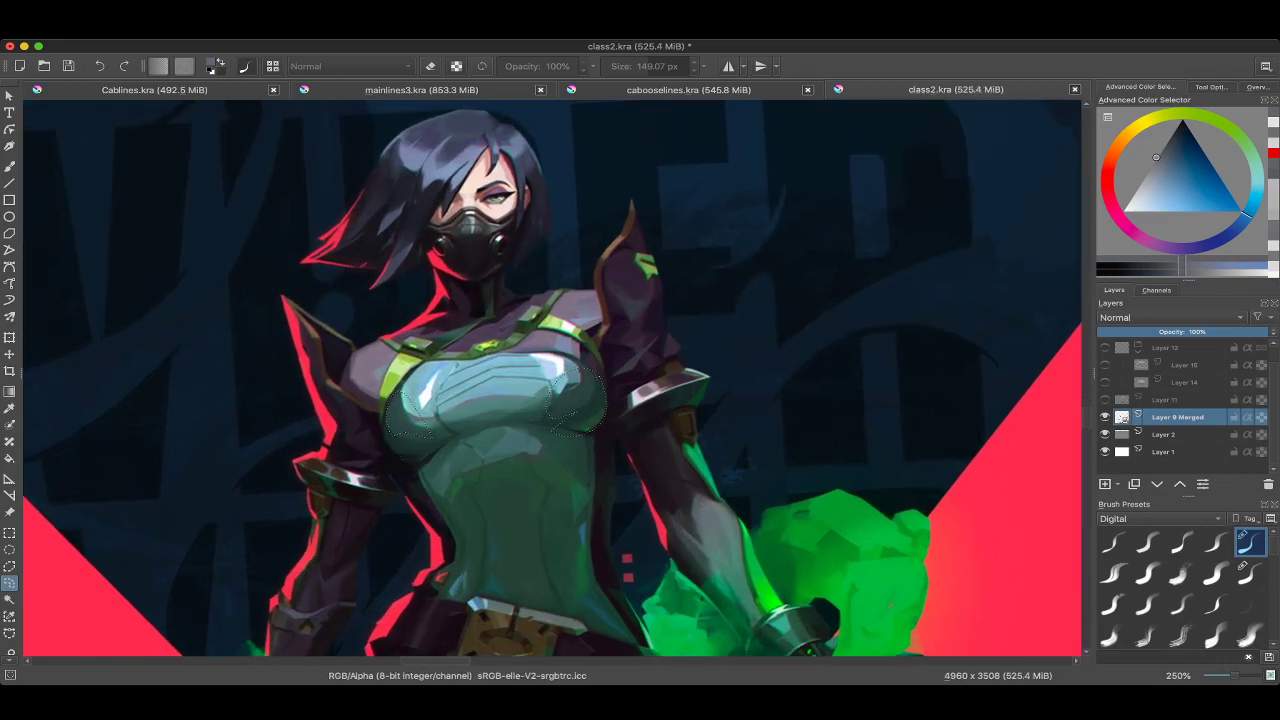
{"action": "scroll", "coordinate": [450, 340], "scroll_direction": "down", "scroll_amount": 1}
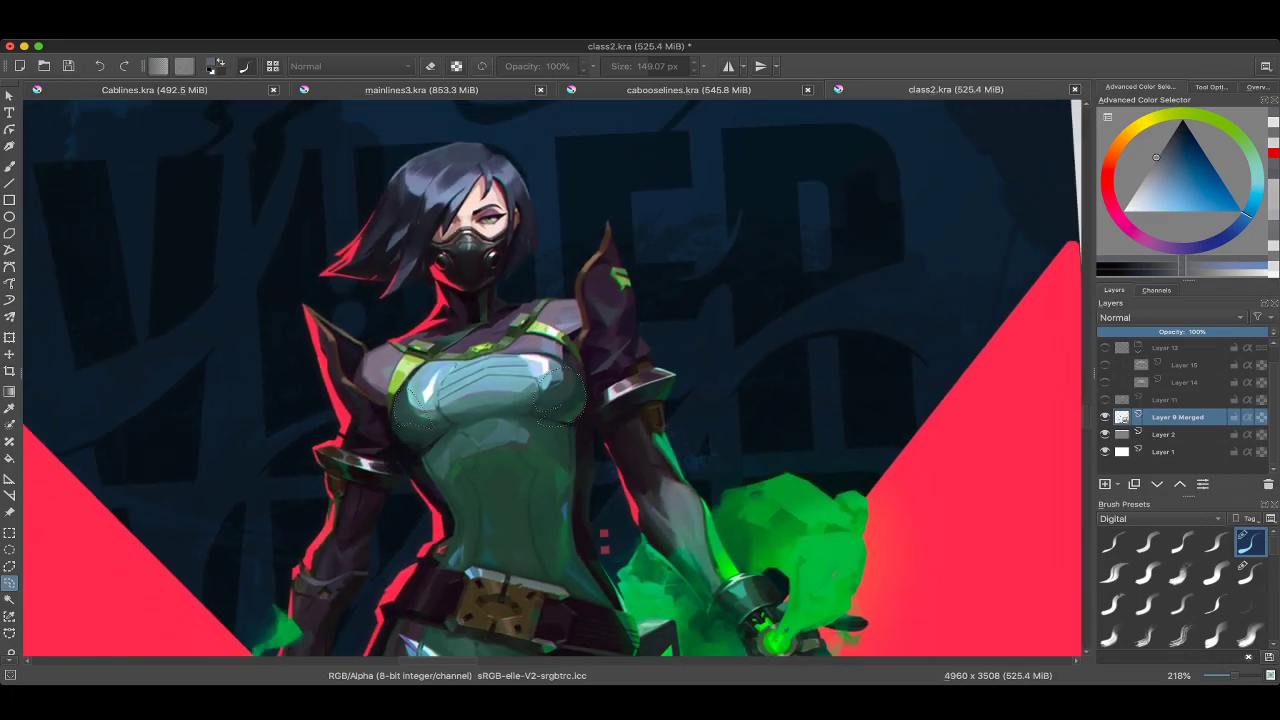
{"action": "scroll", "coordinate": [450, 380], "scroll_direction": "down", "scroll_amount": 3}
{"action": "scroll", "coordinate": [450, 380], "scroll_direction": "up", "scroll_amount": 2}
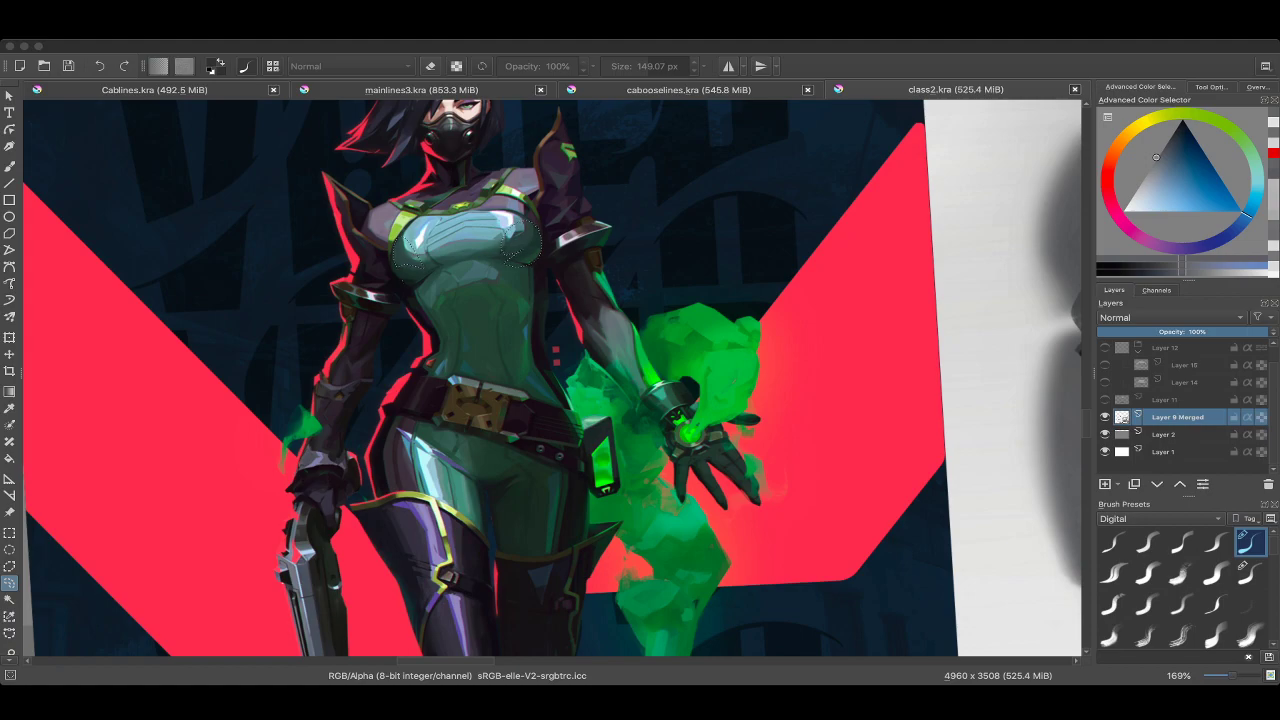
{"action": "scroll", "coordinate": [553, 378], "scroll_direction": "down", "scroll_amount": 5}
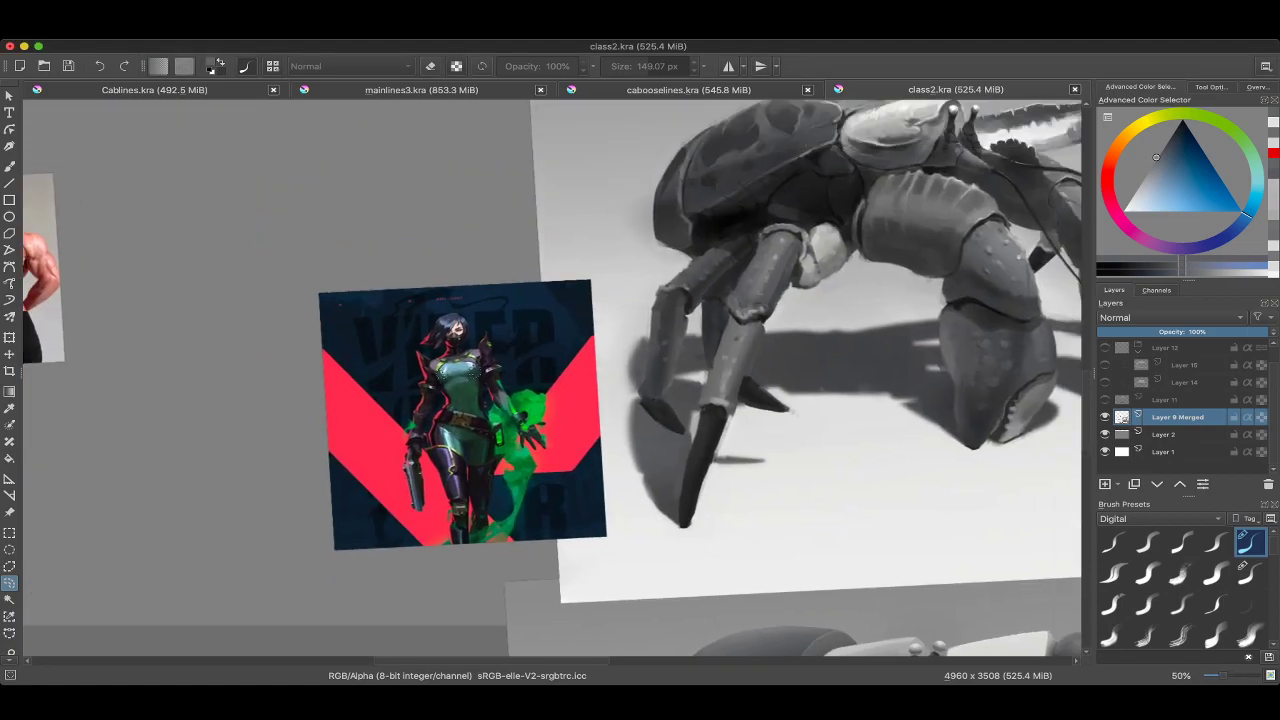
{"action": "scroll", "coordinate": [553, 378], "scroll_direction": "down", "scroll_amount": 5}
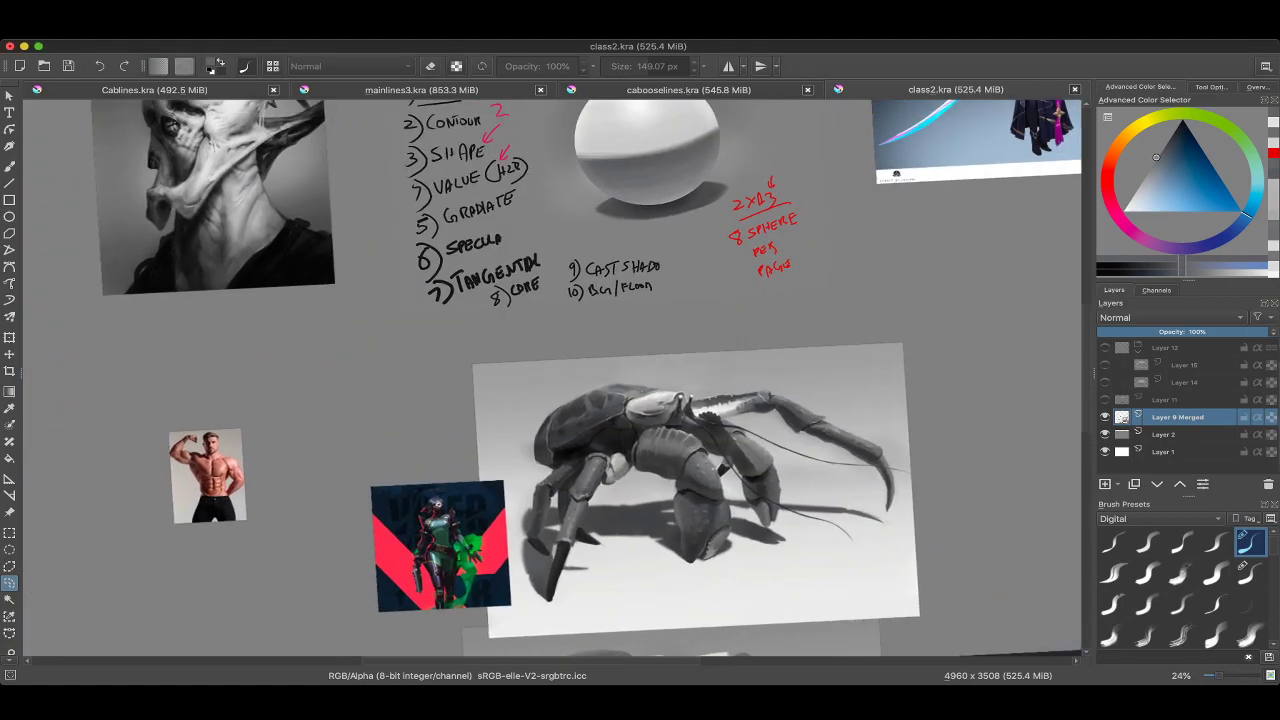
Compare the large shaded sphere and its step notes with the small two-value sphere and the reference images.
{"action": "scroll", "coordinate": [640, 300], "scroll_direction": "up", "scroll_amount": 5}
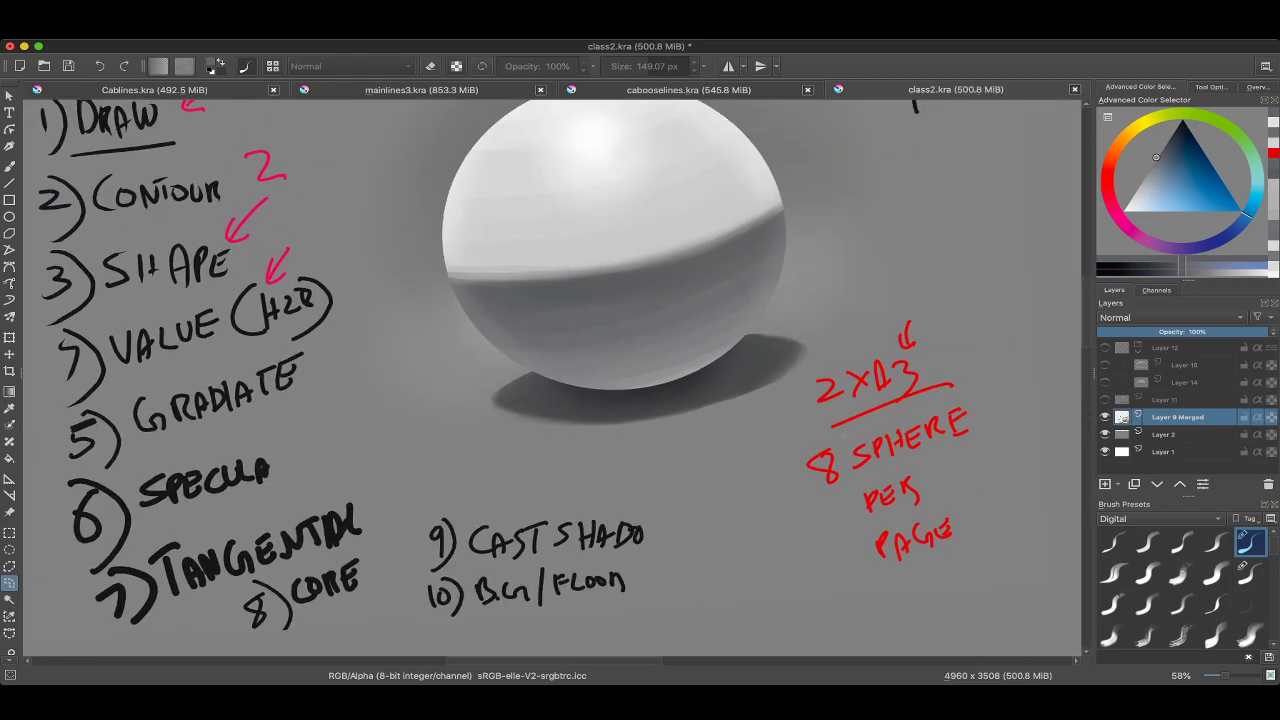
{"action": "scroll", "coordinate": [553, 378], "scroll_direction": "down", "scroll_amount": 4}
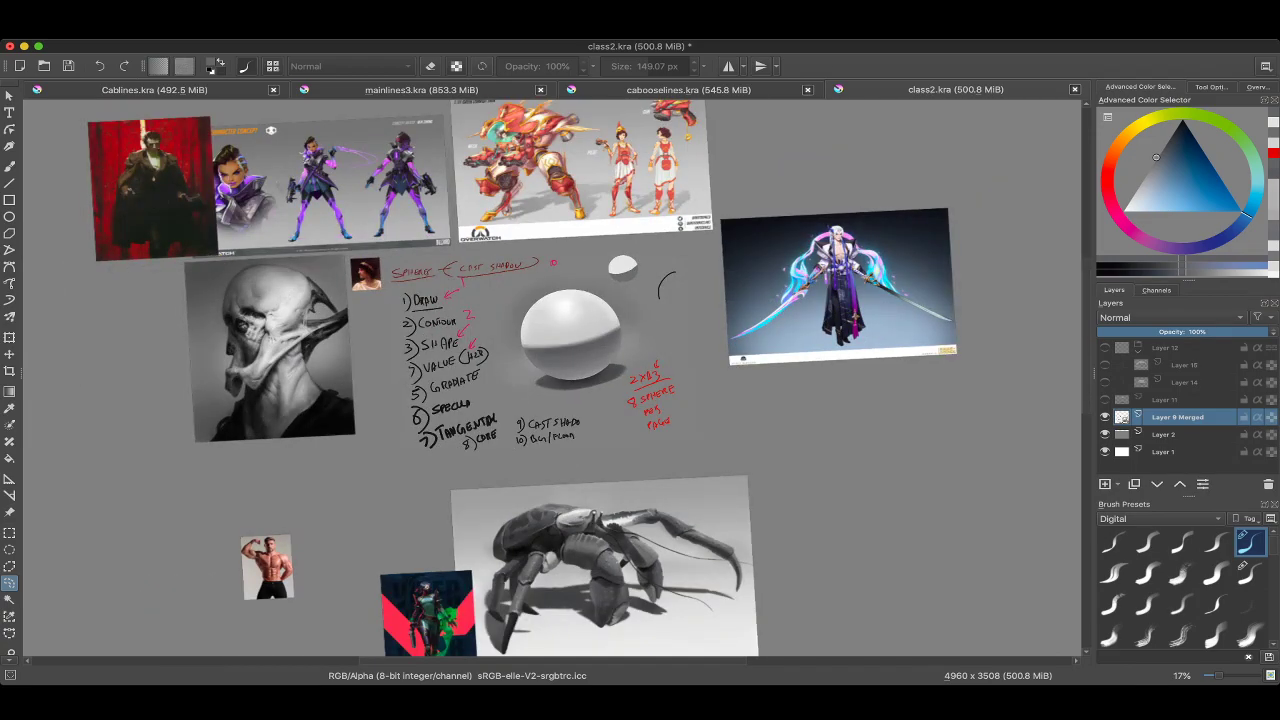
{"action": "scroll", "coordinate": [553, 378], "scroll_direction": "up", "scroll_amount": 1}
{"action": "scroll", "coordinate": [603, 369], "scroll_direction": "up", "scroll_amount": 4}
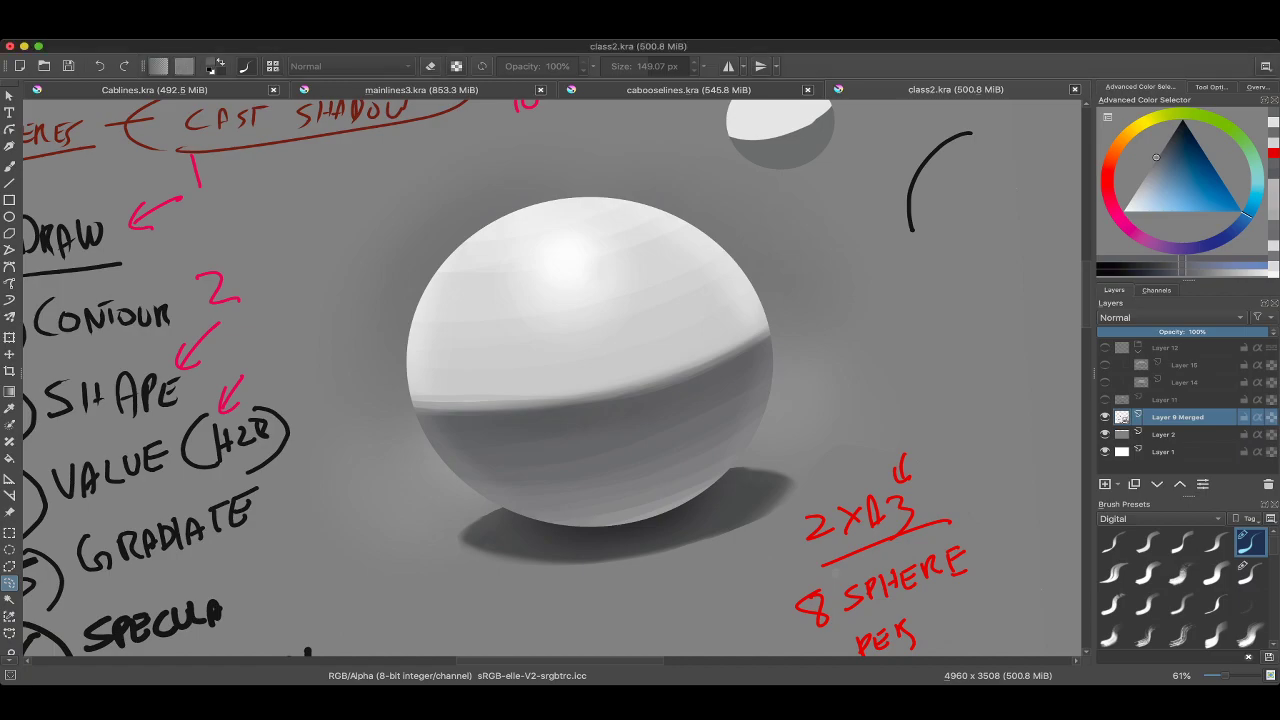
{"action": "scroll", "coordinate": [551, 380], "scroll_direction": "down", "scroll_amount": 5}
{"action": "scroll", "coordinate": [551, 380], "scroll_direction": "up", "scroll_amount": 2}
{"action": "scroll", "coordinate": [830, 90], "scroll_direction": "up", "scroll_amount": 1}
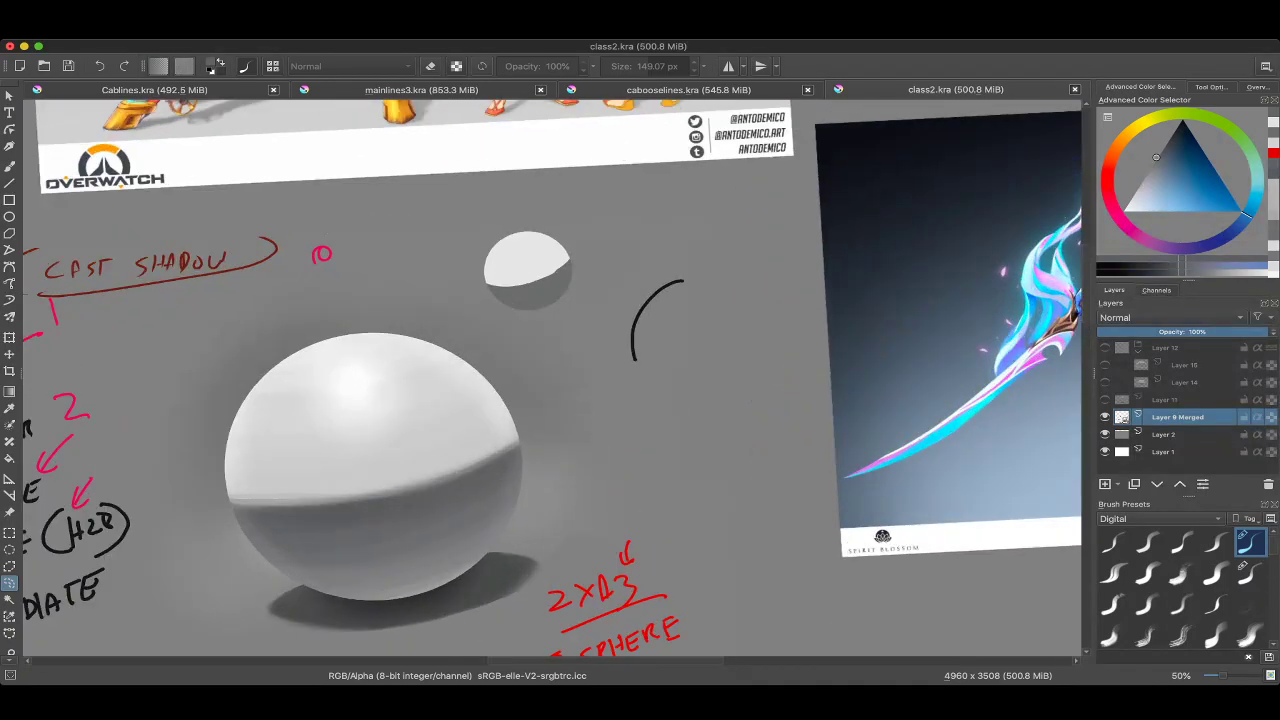
Restore the small sphere's elliptical selection and cover the whole sphere with its sampled light grey, using a brush of about 700 px.
{"action": "key", "text": "b"}
{"action": "right_click", "coordinate": [500, 314]}
{"action": "scroll", "coordinate": [510, 240], "scroll_direction": "up", "scroll_amount": 6}
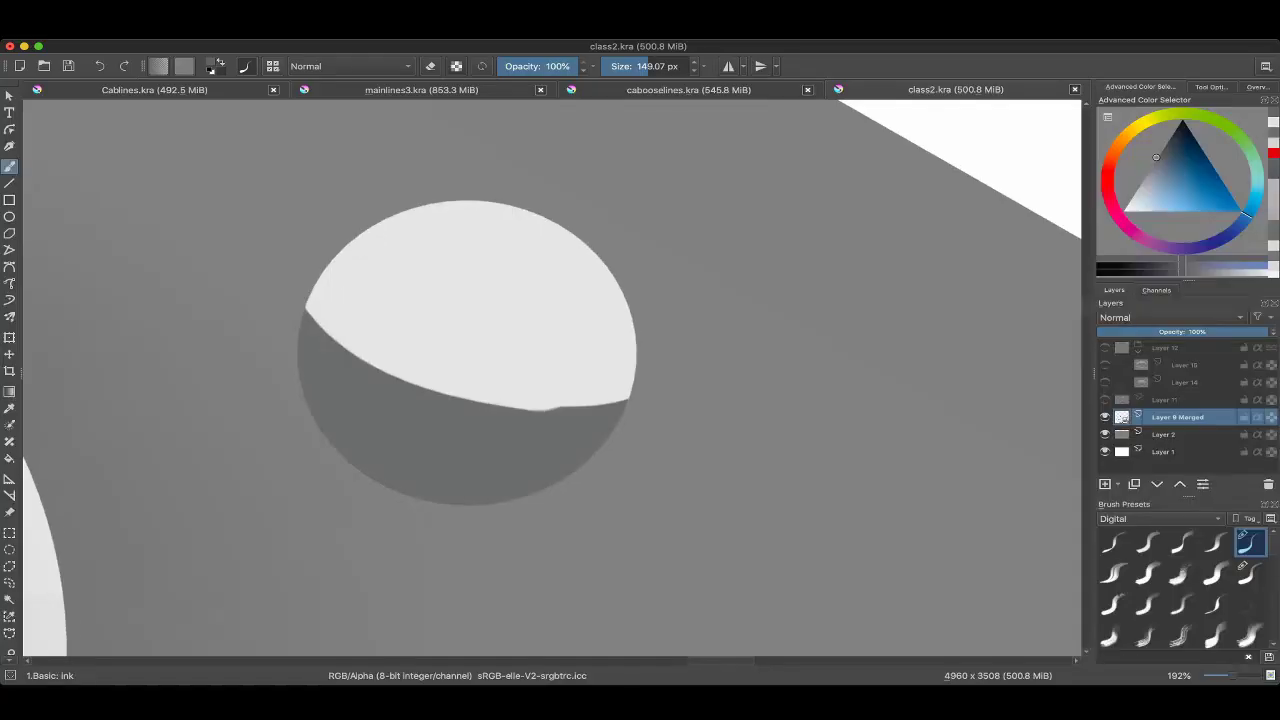
{"action": "left_click", "coordinate": [507, 370], "text": "ctrl"}
{"action": "left_click_drag", "start_coordinate": [432, 400], "coordinate": [383, 425]}
{"action": "key", "text": "ctrl+z"}
{"action": "key", "text": "ctrl+z"}
{"action": "key", "text": "ctrl+z"}
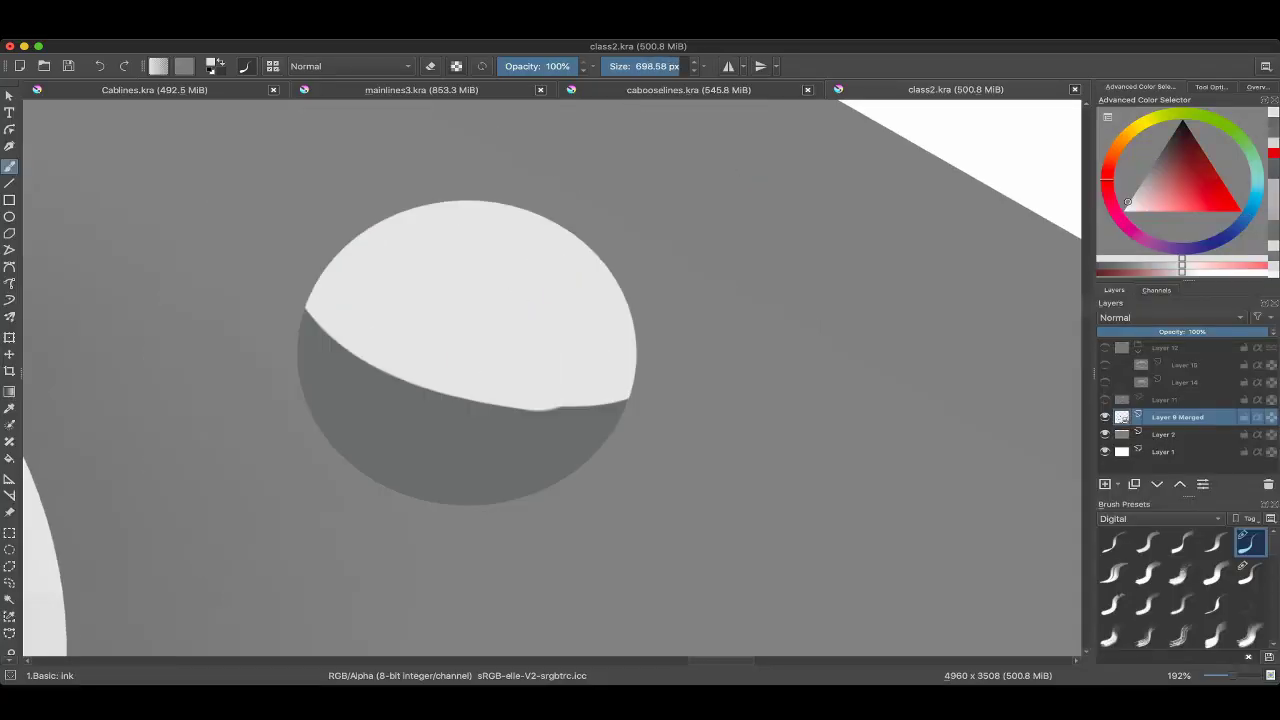
{"action": "key", "text": "Page_Up"}
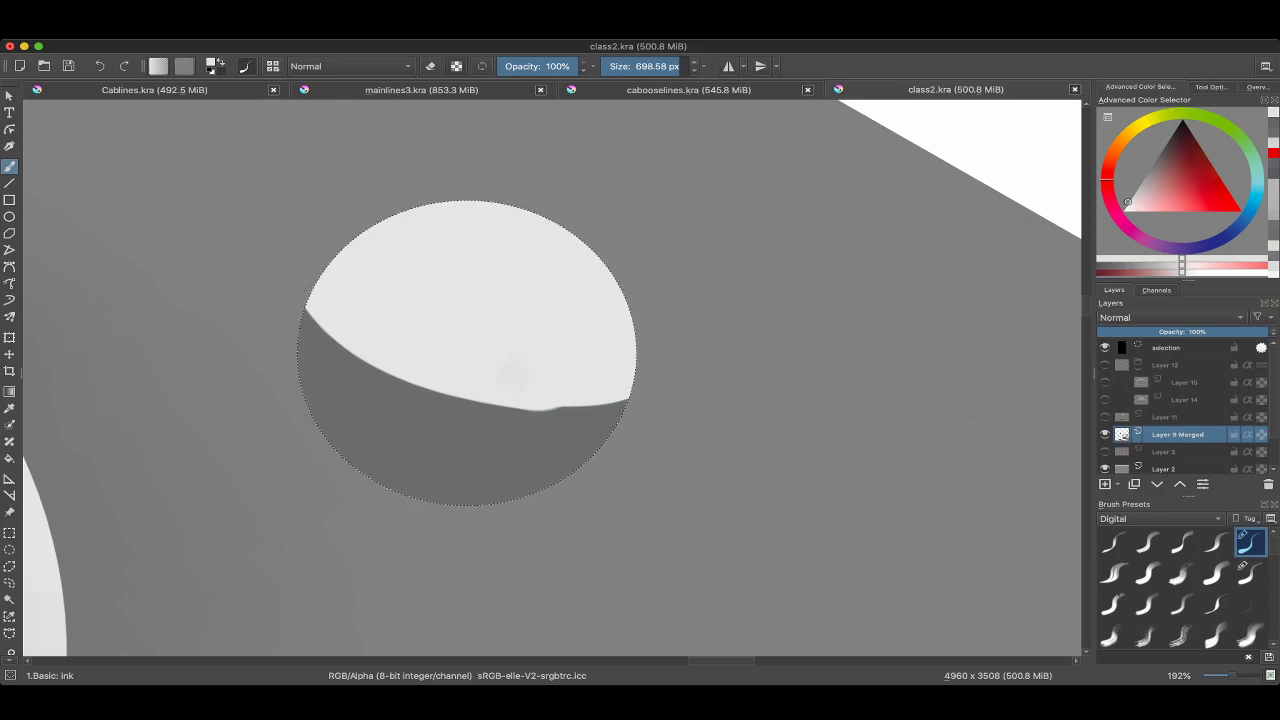
{"action": "mouse_move", "coordinate": [514, 371]}
{"action": "left_mouse_down"}
{"action": "mouse_move", "coordinate": [394, 371]}
{"action": "mouse_move", "coordinate": [528, 314]}
{"action": "left_mouse_up"}
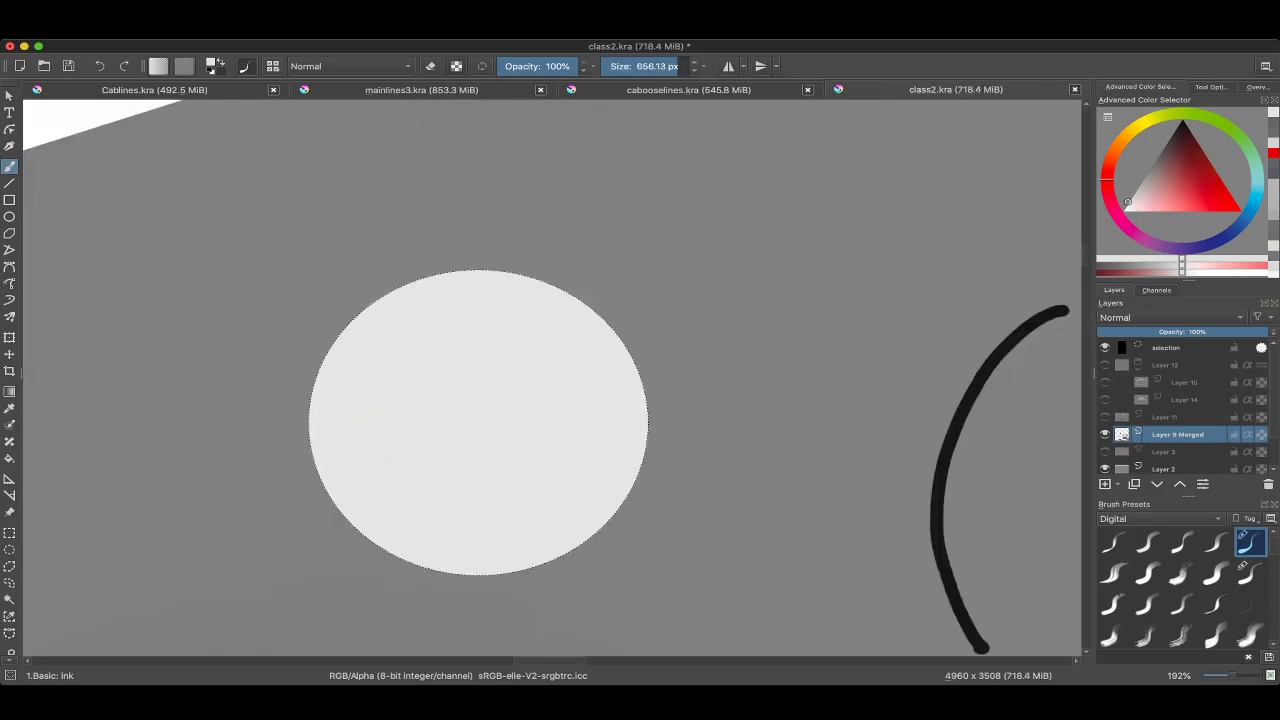
Darken the colour to mid-dark grey and paint a curved shadow over the small sphere's right side with a brush of about 200 px.
{"action": "key", "text": "bracketleft"}
{"action": "key", "text": "bracketleft"}
{"action": "key", "text": "bracketleft"}
{"action": "key", "text": "x"}
{"action": "key", "text": "x"}
{"action": "key", "text": "x"}
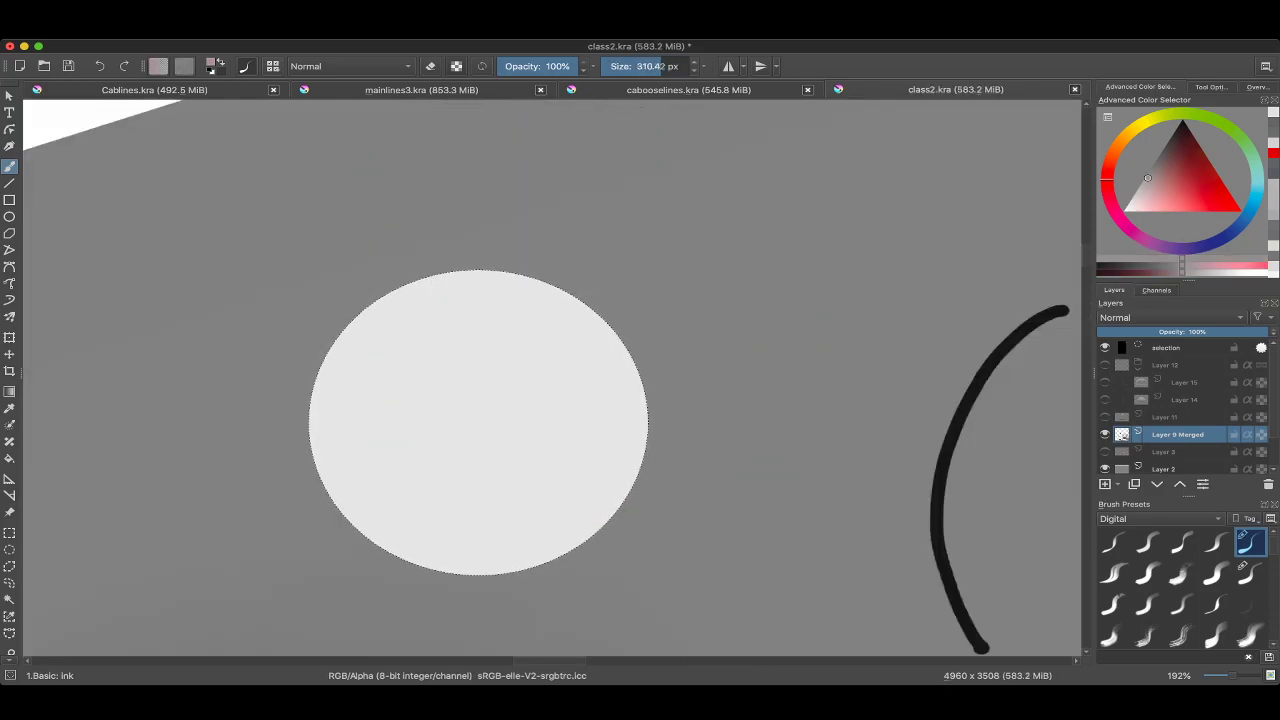
{"action": "key", "text": "bracketright"}
{"action": "key", "text": "bracketleft"}
{"action": "key", "text": "bracketleft"}
{"action": "key", "text": "bracketleft"}
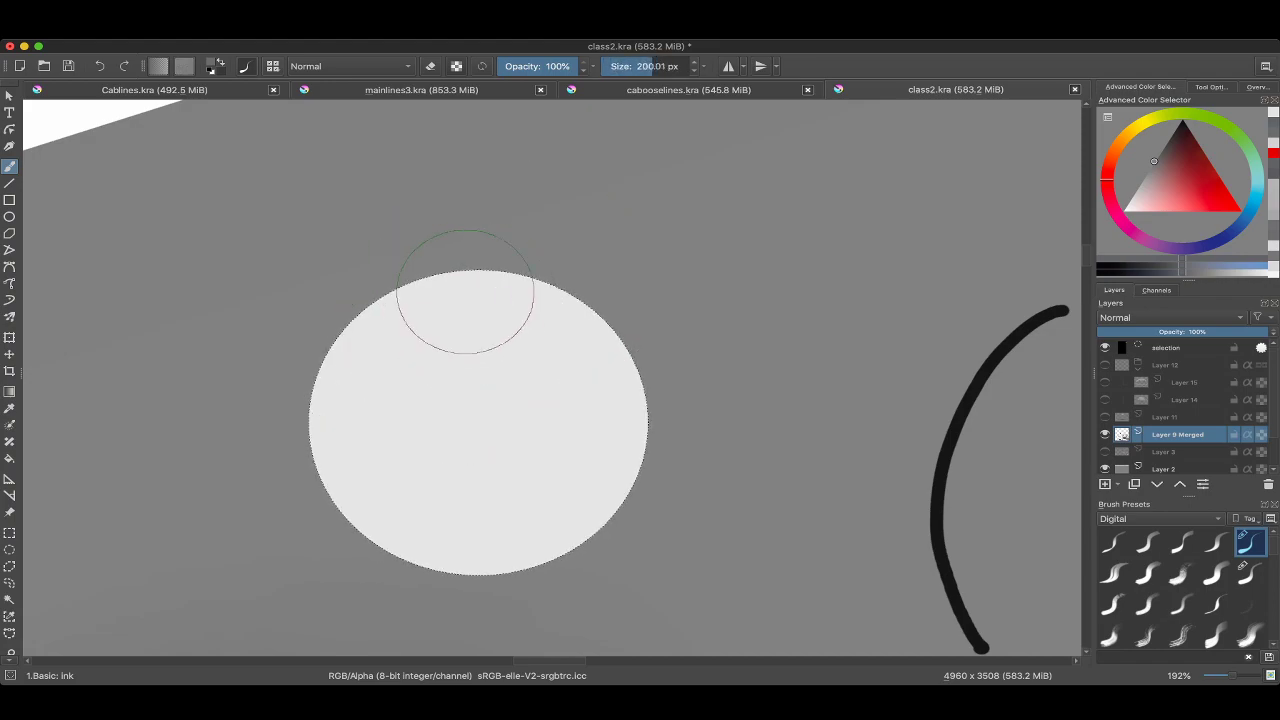
{"action": "mouse_move", "coordinate": [457, 300]}
{"action": "left_mouse_down"}
{"action": "mouse_move", "coordinate": [558, 308]}
{"action": "mouse_move", "coordinate": [578, 497]}
{"action": "mouse_move", "coordinate": [437, 250]}
{"action": "mouse_move", "coordinate": [595, 442]}
{"action": "mouse_move", "coordinate": [459, 276]}
{"action": "mouse_move", "coordinate": [583, 540]}
{"action": "left_mouse_up"}
Reshape the small sphere's curved light-to-shadow boundary with alternating light grey and dark grey strokes at about 200 px.
{"action": "key", "text": "x"}
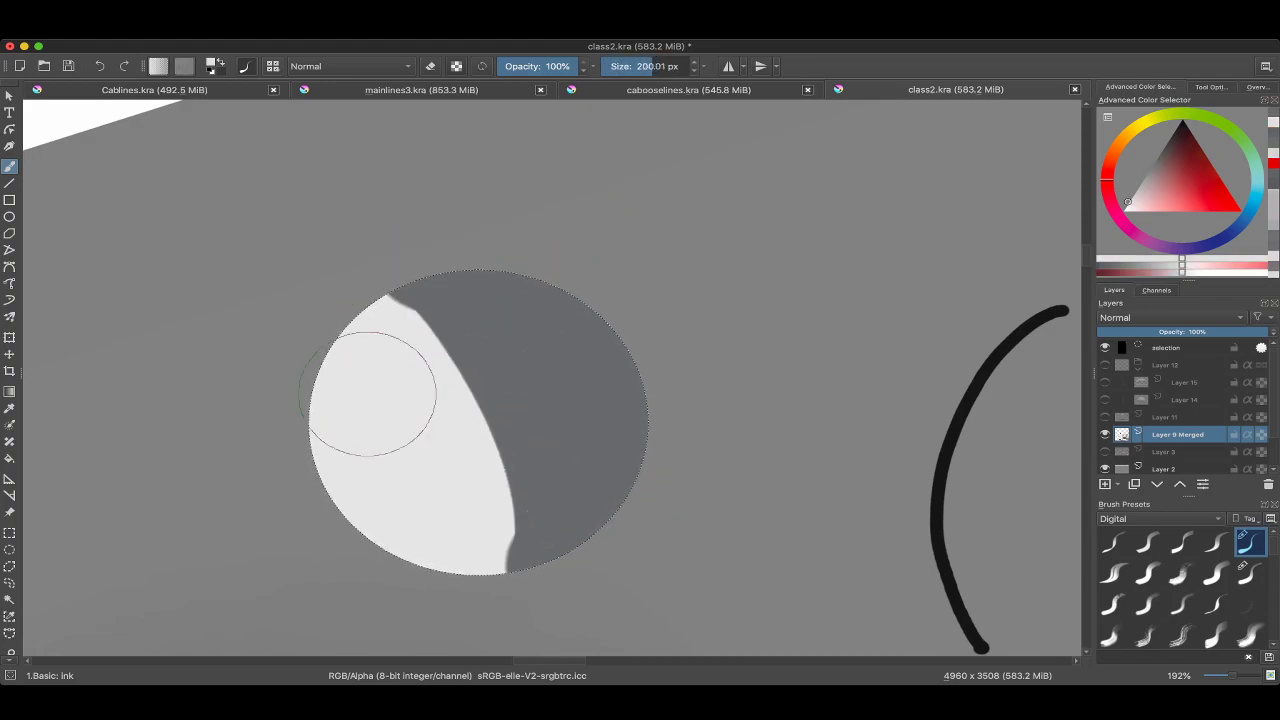
{"action": "mouse_move", "coordinate": [366, 391]}
{"action": "left_mouse_down"}
{"action": "mouse_move", "coordinate": [467, 520]}
{"action": "mouse_move", "coordinate": [417, 488]}
{"action": "mouse_move", "coordinate": [444, 455]}
{"action": "mouse_move", "coordinate": [378, 369]}
{"action": "mouse_move", "coordinate": [435, 486]}
{"action": "left_mouse_up"}
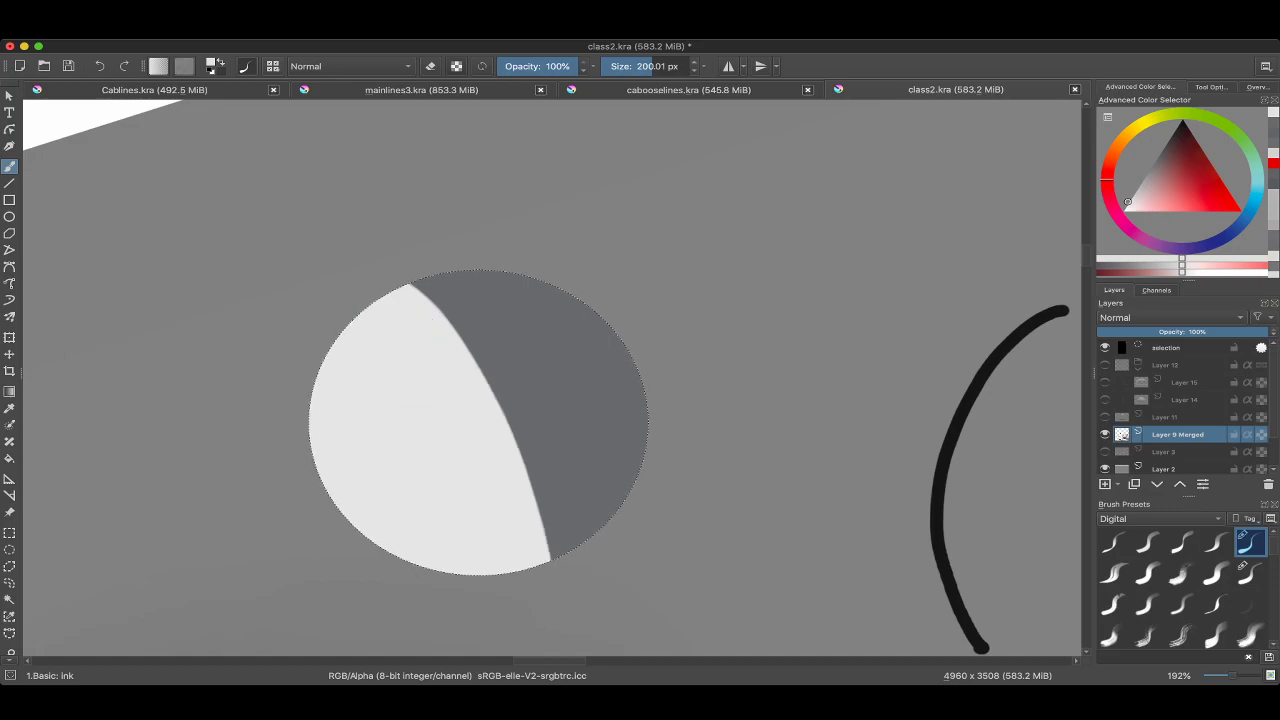
{"action": "scroll", "coordinate": [435, 486], "scroll_direction": "down", "scroll_amount": 1}
{"action": "scroll", "coordinate": [443, 414], "scroll_direction": "down", "scroll_amount": 2}
{"action": "key", "text": "x"}
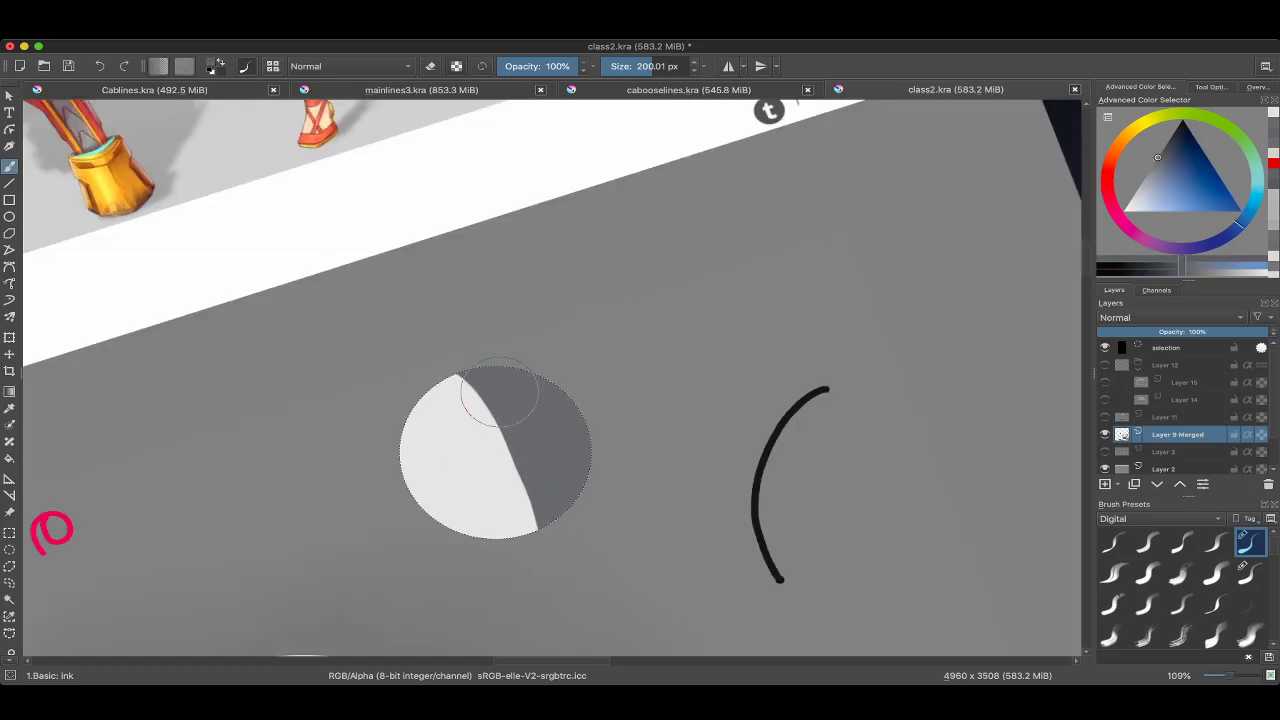
{"action": "left_click_drag", "start_coordinate": [466, 343], "coordinate": [543, 487]}
{"action": "scroll", "coordinate": [538, 410], "scroll_direction": "down", "scroll_amount": 3}
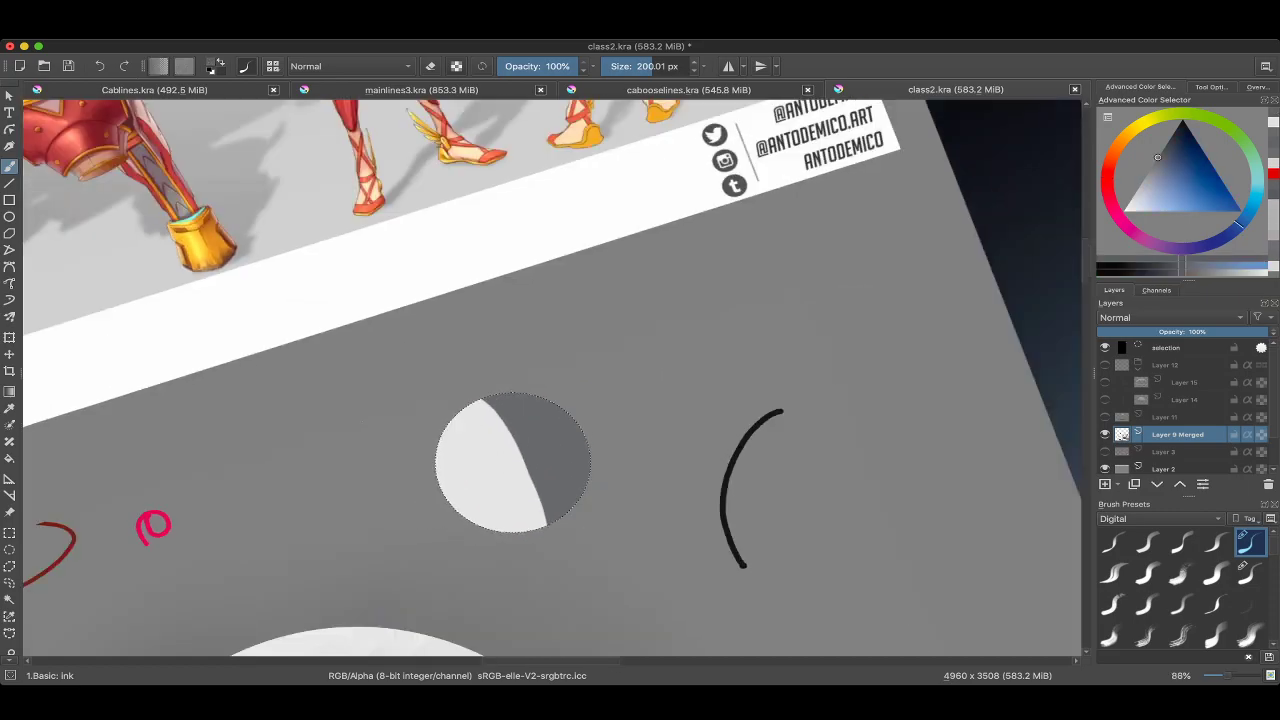
{"action": "scroll", "coordinate": [538, 410], "scroll_direction": "up", "scroll_amount": 5}
{"action": "mouse_move", "coordinate": [555, 390]}
{"action": "left_mouse_down"}
{"action": "mouse_move", "coordinate": [623, 491]}
{"action": "mouse_move", "coordinate": [575, 510]}
{"action": "left_mouse_up"}
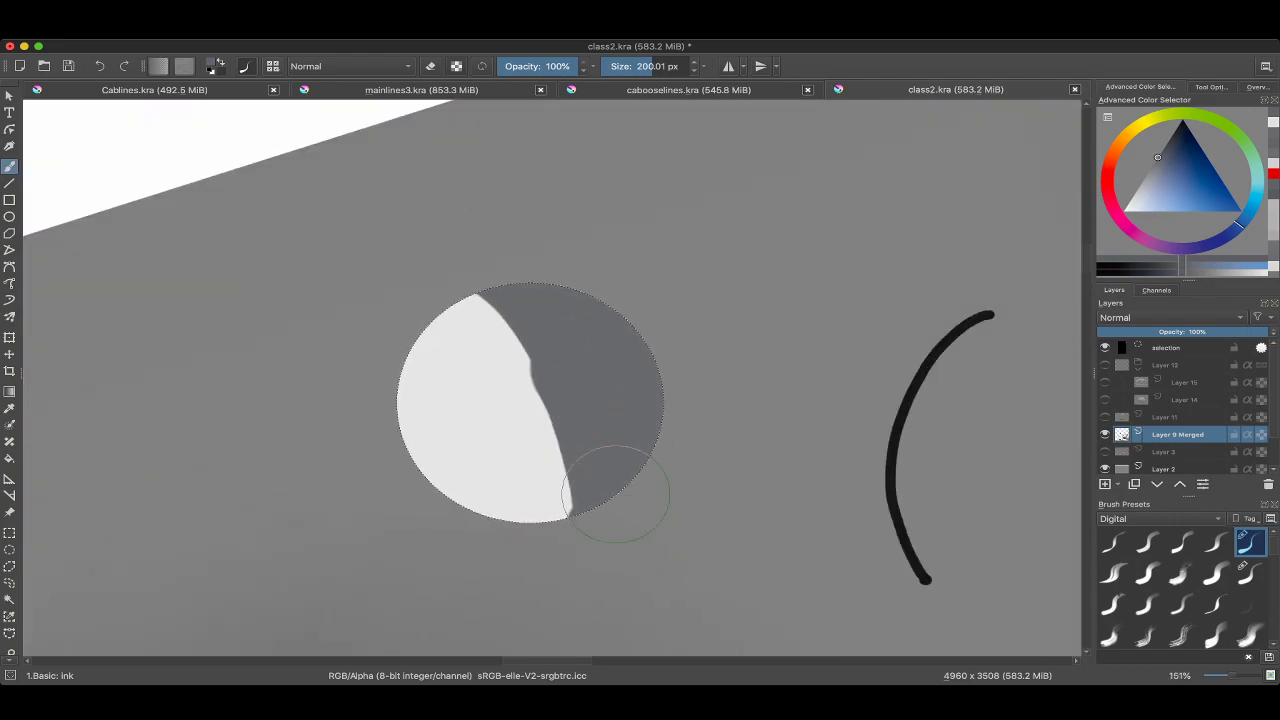
Smooth the small sphere's curved light-to-shadow boundary with one light grey stroke sampled from the lit side, at about 197 px.
{"action": "key", "text": "6"}
{"action": "key", "text": "6"}
{"action": "key", "text": "6"}
{"action": "key", "text": "6"}
{"action": "key", "text": "6"}
{"action": "key", "text": "6"}
{"action": "key", "text": "6"}
{"action": "key", "text": "6"}
{"action": "key", "text": "6"}
{"action": "key", "text": "6"}
{"action": "key", "text": "6"}
{"action": "key", "text": "6"}
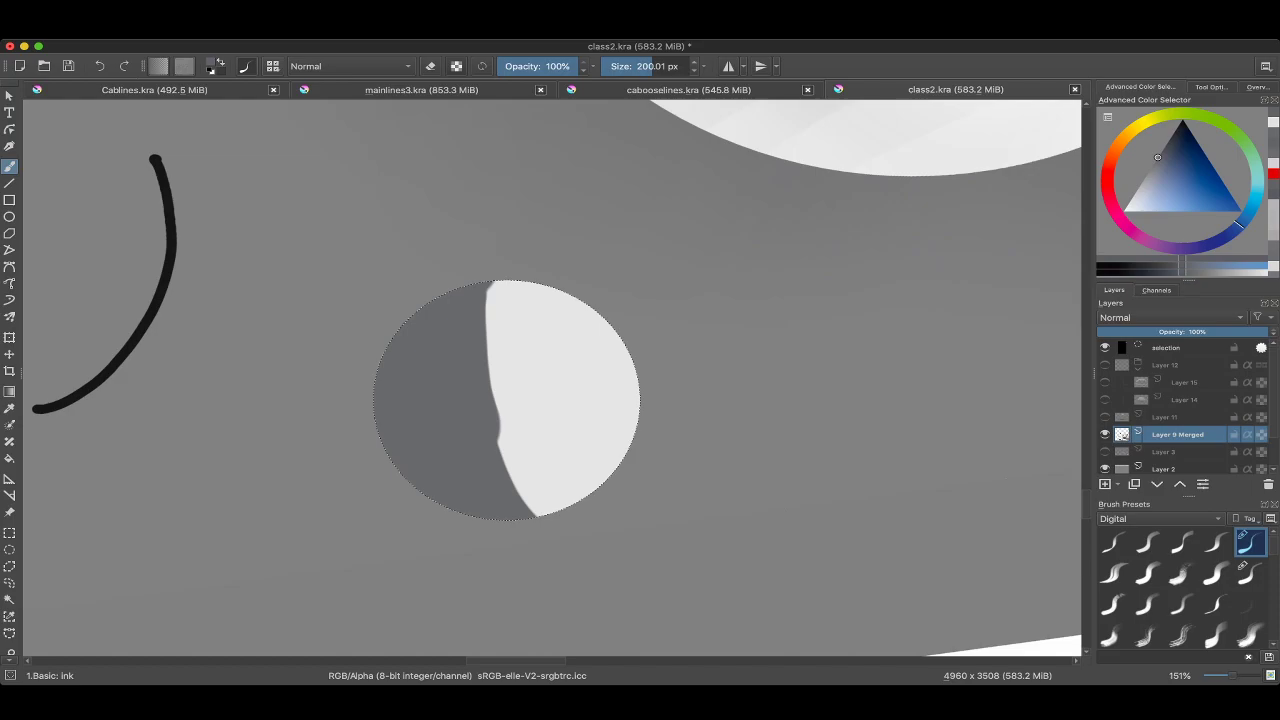
{"action": "left_click", "coordinate": [516, 316], "text": "ctrl"}
{"action": "left_click_drag", "start_coordinate": [516, 316], "coordinate": [588, 503]}
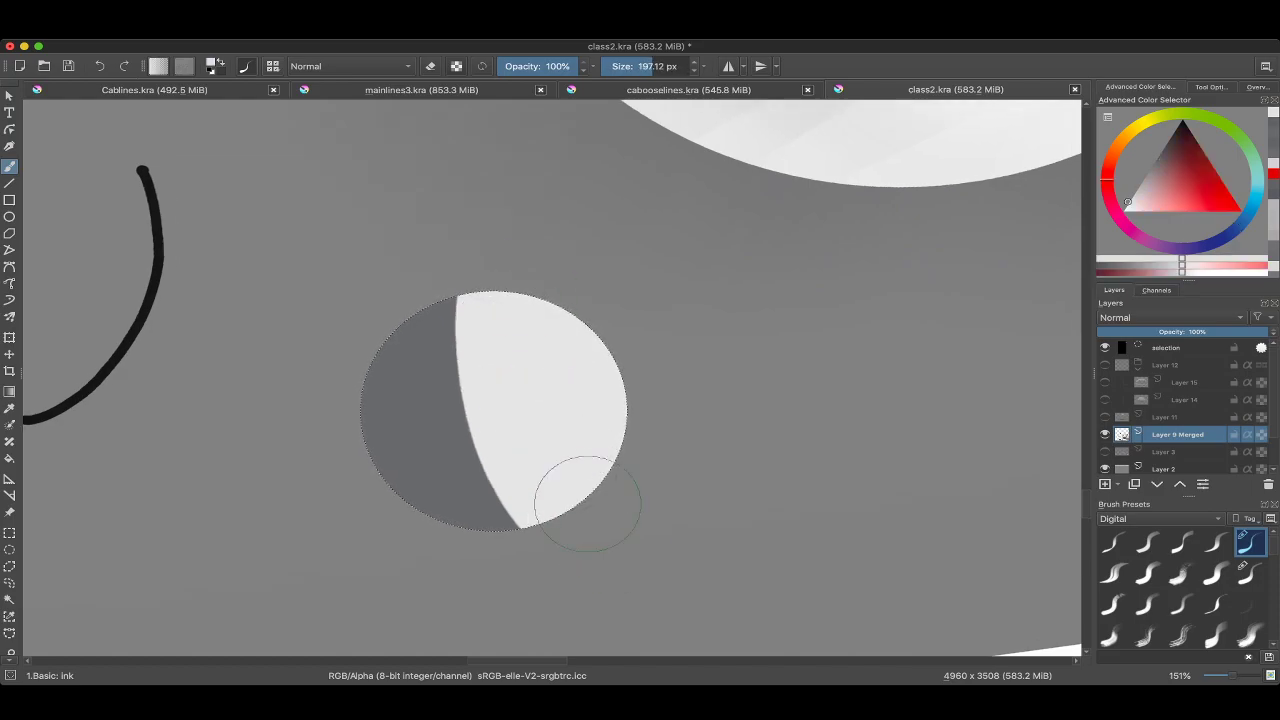
Add a new layer and darken the colour, then cover the lower part of the small sphere's lit side in mid grey at about 68 px.
{"action": "key", "text": "4"}
{"action": "key", "text": "4"}
{"action": "key", "text": "4"}
{"action": "key", "text": "4"}
{"action": "key", "text": "4"}
{"action": "key", "text": "4"}
{"action": "key", "text": "4"}
{"action": "key", "text": "4"}
{"action": "key", "text": "4"}
{"action": "key", "text": "4"}
{"action": "key", "text": "4"}
{"action": "key", "text": "4"}
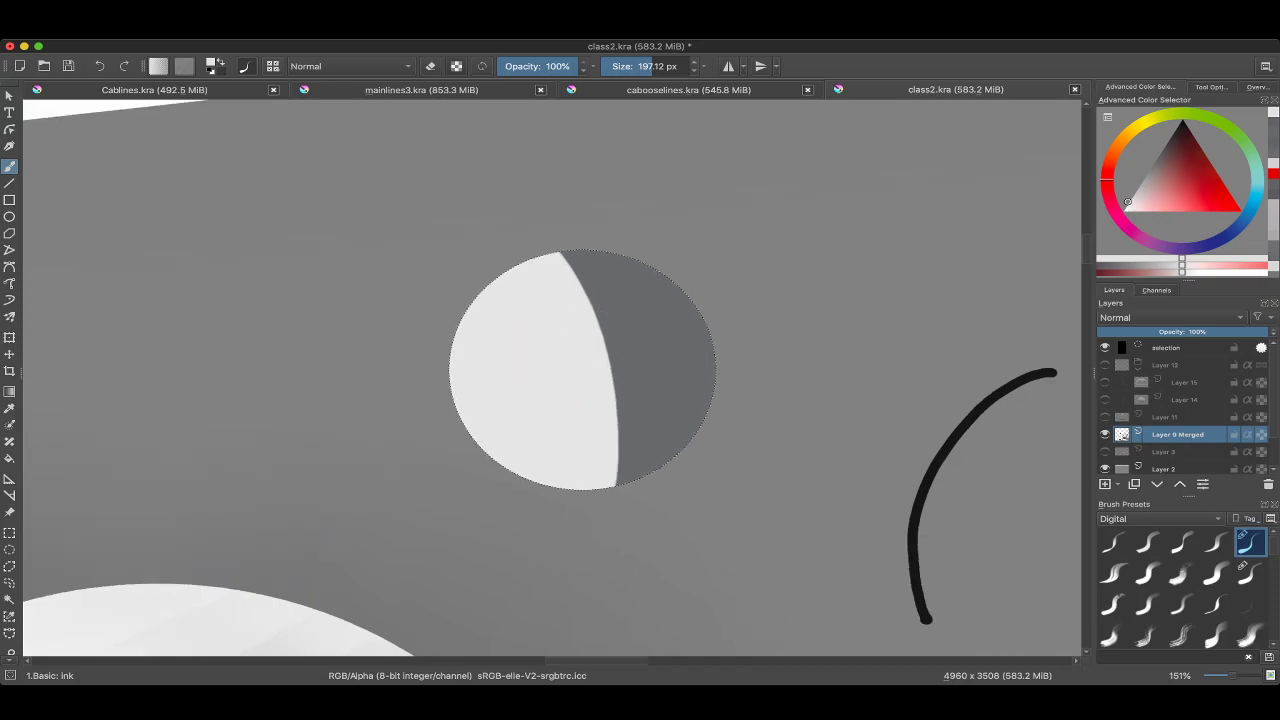
{"action": "key", "text": "4"}
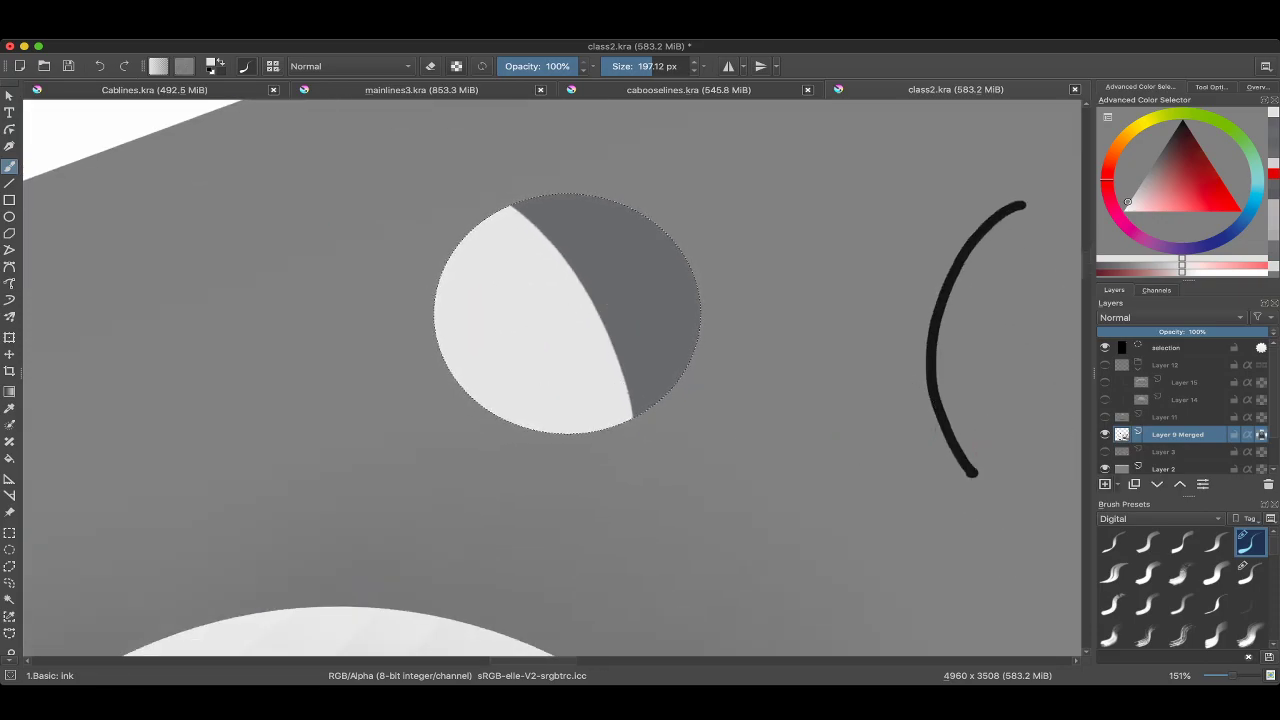
{"action": "key", "text": "Insert"}
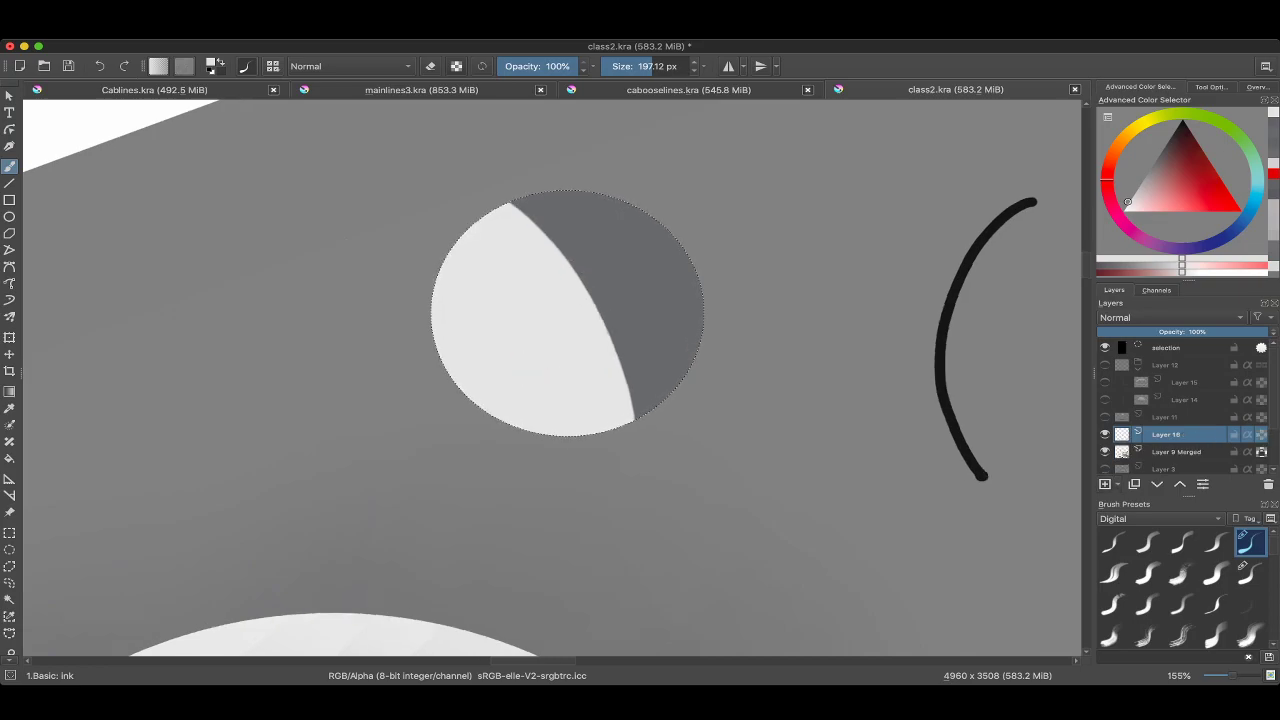
{"action": "scroll", "coordinate": [562, 316], "scroll_direction": "up", "scroll_amount": 2}
{"action": "left_click_drag", "start_coordinate": [500, 343], "coordinate": [503, 356]}
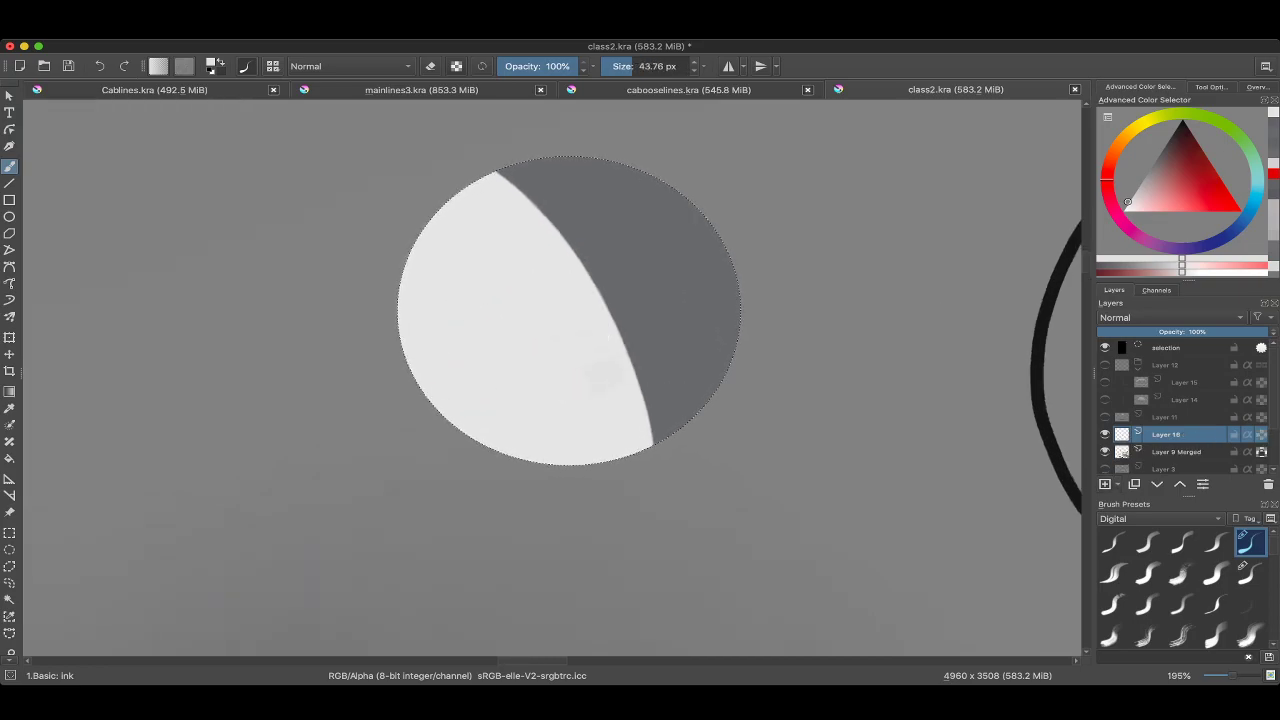
{"action": "key", "text": "k"}
{"action": "key", "text": "k"}
{"action": "key", "text": "k"}
{"action": "key", "text": "k"}
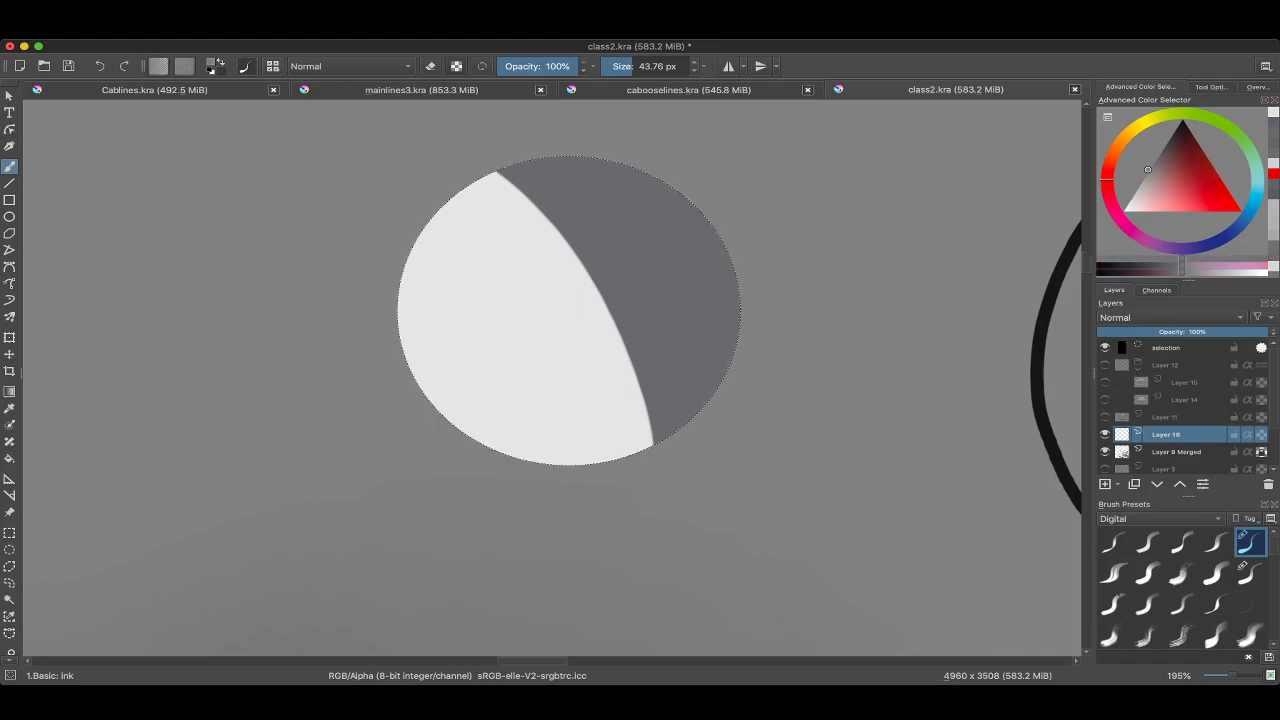
{"action": "key", "text": "bracketright"}
{"action": "mouse_move", "coordinate": [424, 402]}
{"action": "left_mouse_down"}
{"action": "mouse_move", "coordinate": [605, 339]}
{"action": "mouse_move", "coordinate": [615, 367]}
{"action": "mouse_move", "coordinate": [493, 409]}
{"action": "mouse_move", "coordinate": [484, 438]}
{"action": "mouse_move", "coordinate": [524, 482]}
{"action": "mouse_move", "coordinate": [577, 402]}
{"action": "mouse_move", "coordinate": [538, 426]}
{"action": "mouse_move", "coordinate": [580, 435]}
{"action": "mouse_move", "coordinate": [585, 370]}
{"action": "mouse_move", "coordinate": [618, 416]}
{"action": "mouse_move", "coordinate": [606, 372]}
{"action": "mouse_move", "coordinate": [628, 441]}
{"action": "mouse_move", "coordinate": [508, 430]}
{"action": "left_mouse_up"}
{"action": "key", "text": "bracketright"}
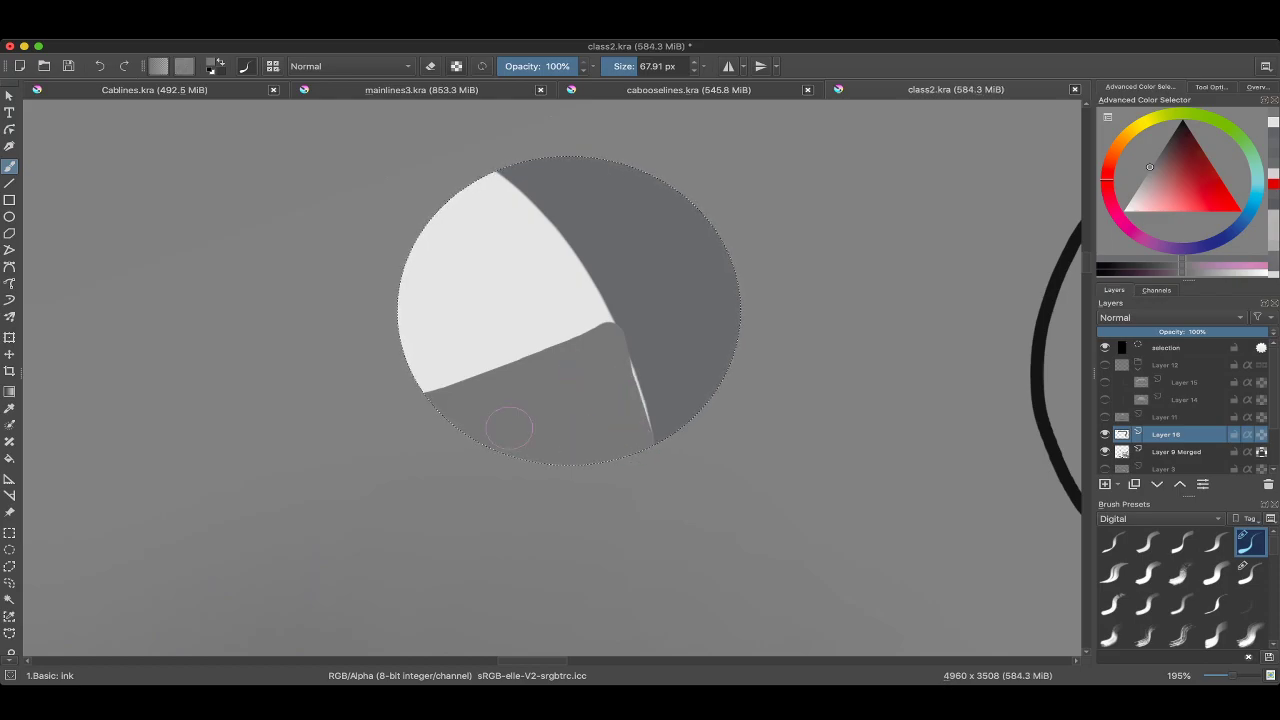
{"action": "mouse_move", "coordinate": [630, 365]}
{"action": "left_mouse_down"}
{"action": "mouse_move", "coordinate": [623, 434]}
{"action": "mouse_move", "coordinate": [572, 491]}
{"action": "left_mouse_up"}
Darken the sampled shadow grey and fill the lower part of the small sphere's shadow side with it, starting at about 31 px.
{"action": "left_click", "coordinate": [658, 365], "text": "ctrl"}
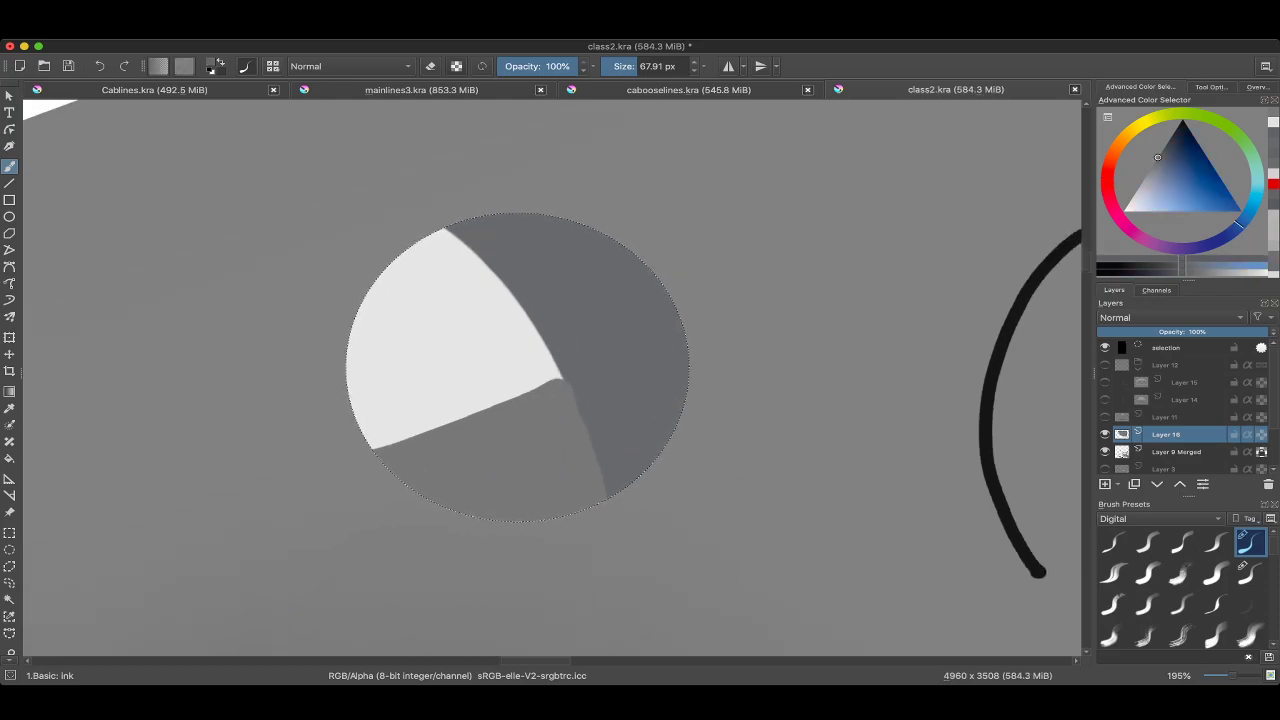
{"action": "key", "text": "bracketleft"}
{"action": "key", "text": "bracketleft"}
{"action": "key", "text": "bracketleft"}
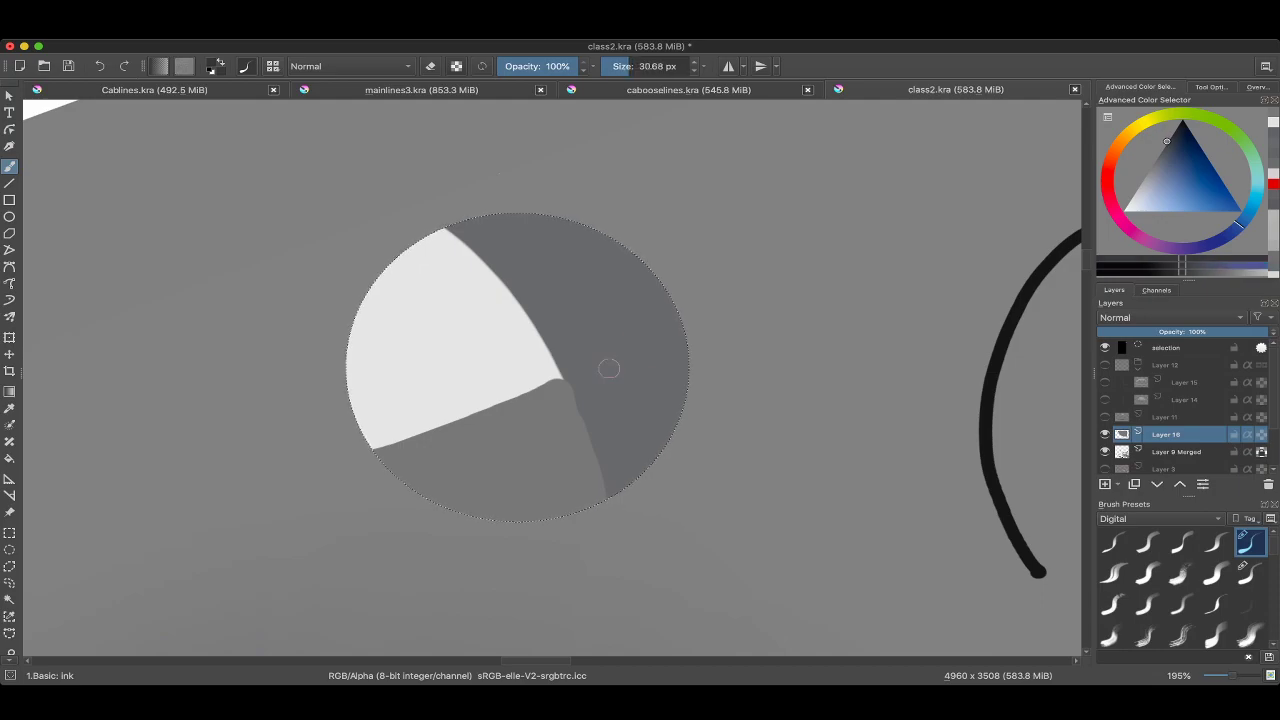
{"action": "mouse_move", "coordinate": [677, 327]}
{"action": "left_mouse_down"}
{"action": "mouse_move", "coordinate": [563, 380]}
{"action": "mouse_move", "coordinate": [605, 485]}
{"action": "mouse_move", "coordinate": [629, 380]}
{"action": "mouse_move", "coordinate": [653, 393]}
{"action": "mouse_move", "coordinate": [609, 380]}
{"action": "mouse_move", "coordinate": [660, 383]}
{"action": "left_mouse_up"}
{"action": "key", "text": "bracketright"}
{"action": "key", "text": "bracketright"}
Clean up the edge between the small sphere's two lower values with sampled mid grey and dark grey at about 48 px.
{"action": "left_click", "coordinate": [574, 493], "text": "ctrl"}
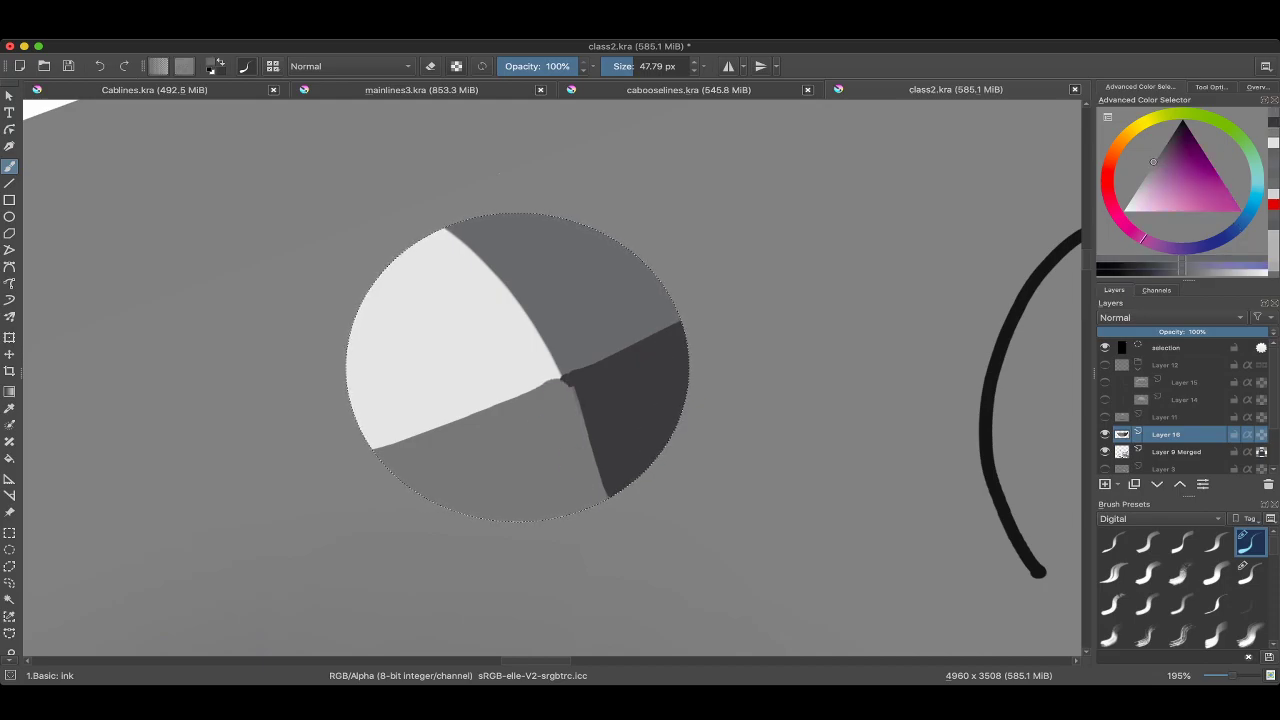
{"action": "left_click", "coordinate": [585, 400], "text": "ctrl"}
{"action": "left_click_drag", "start_coordinate": [585, 400], "coordinate": [640, 430]}
{"action": "key", "text": "minus"}
{"action": "key", "text": "minus"}
{"action": "key", "text": "minus"}
{"action": "key", "text": "minus"}
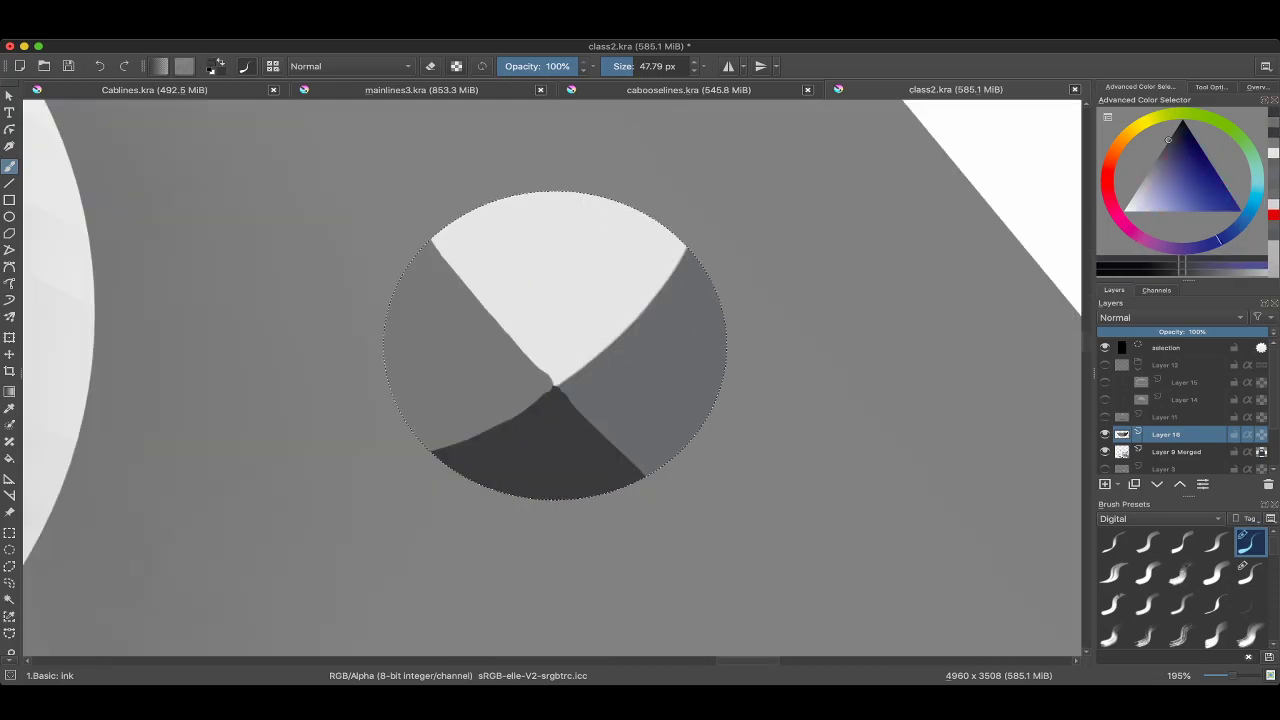
{"action": "scroll", "coordinate": [550, 380], "scroll_direction": "down", "scroll_amount": 3}
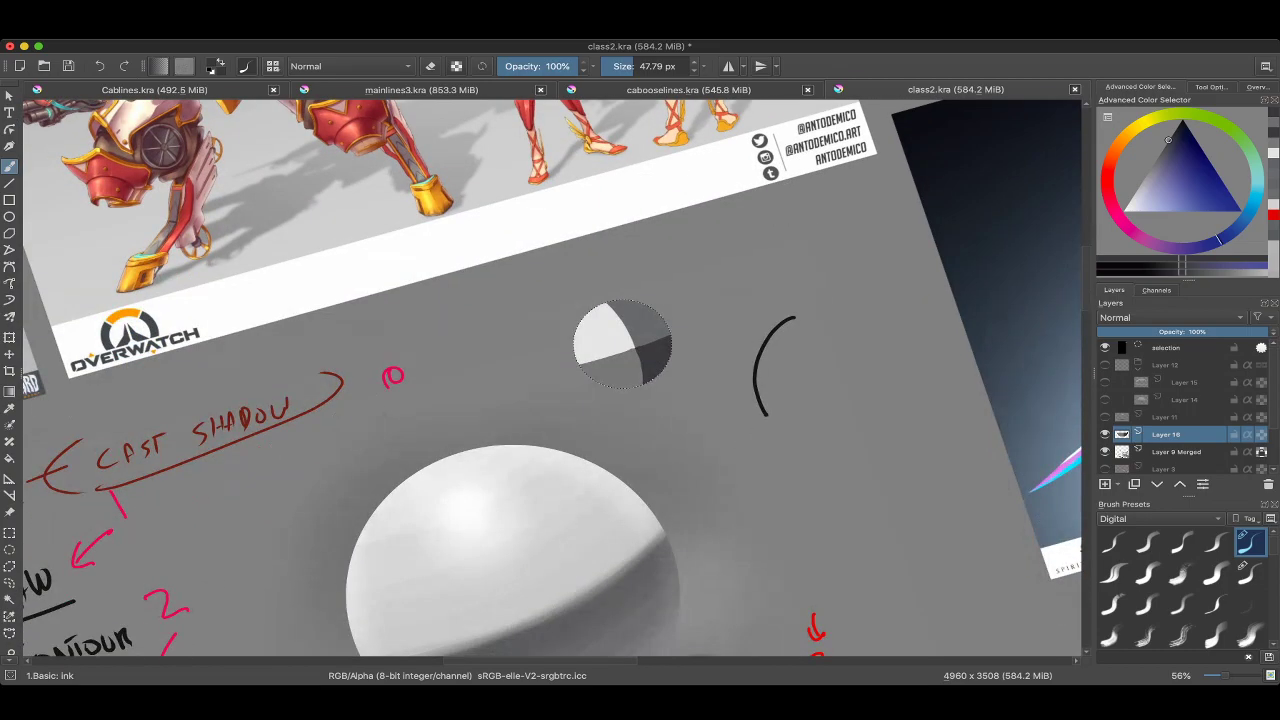
{"action": "scroll", "coordinate": [600, 340], "scroll_direction": "up", "scroll_amount": 4}
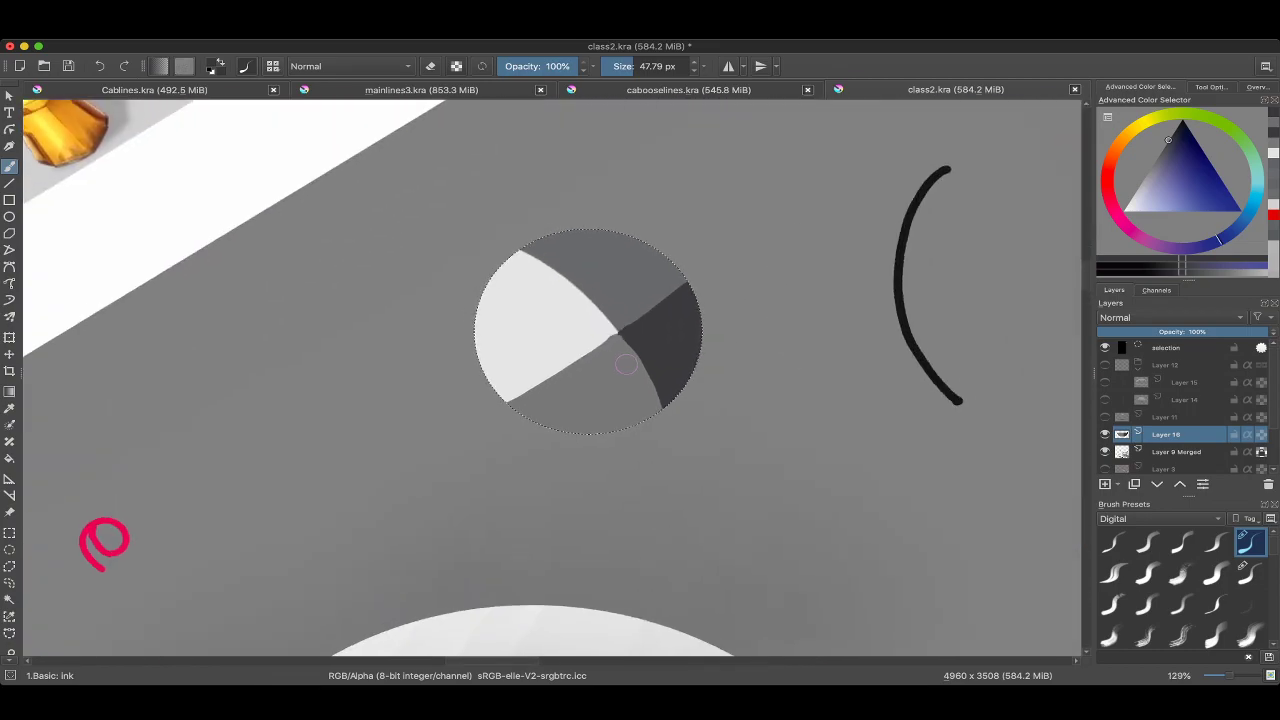
Sharpen the light area's inner corner, where the sphere's four values meet, with sampled light grey at about 16 px.
{"action": "left_click", "coordinate": [589, 340], "text": "ctrl"}
{"action": "left_click_drag", "start_coordinate": [589, 340], "coordinate": [474, 330]}
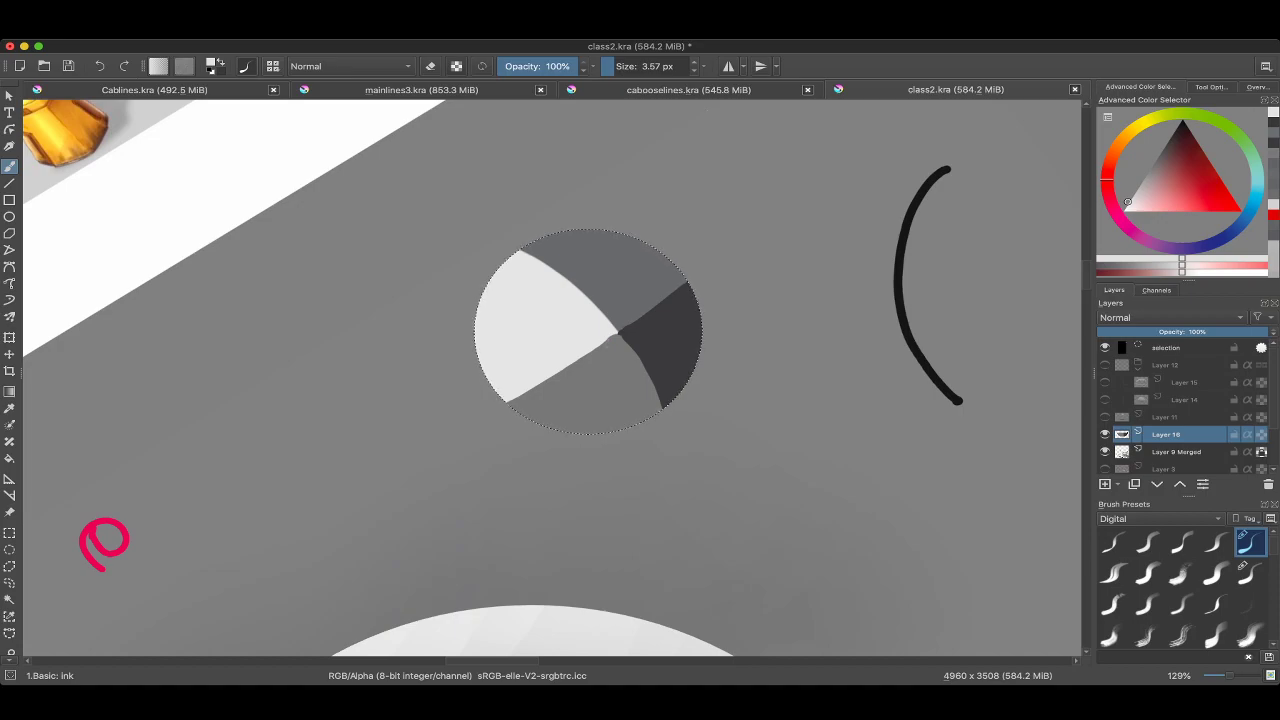
{"action": "key", "text": "1"}
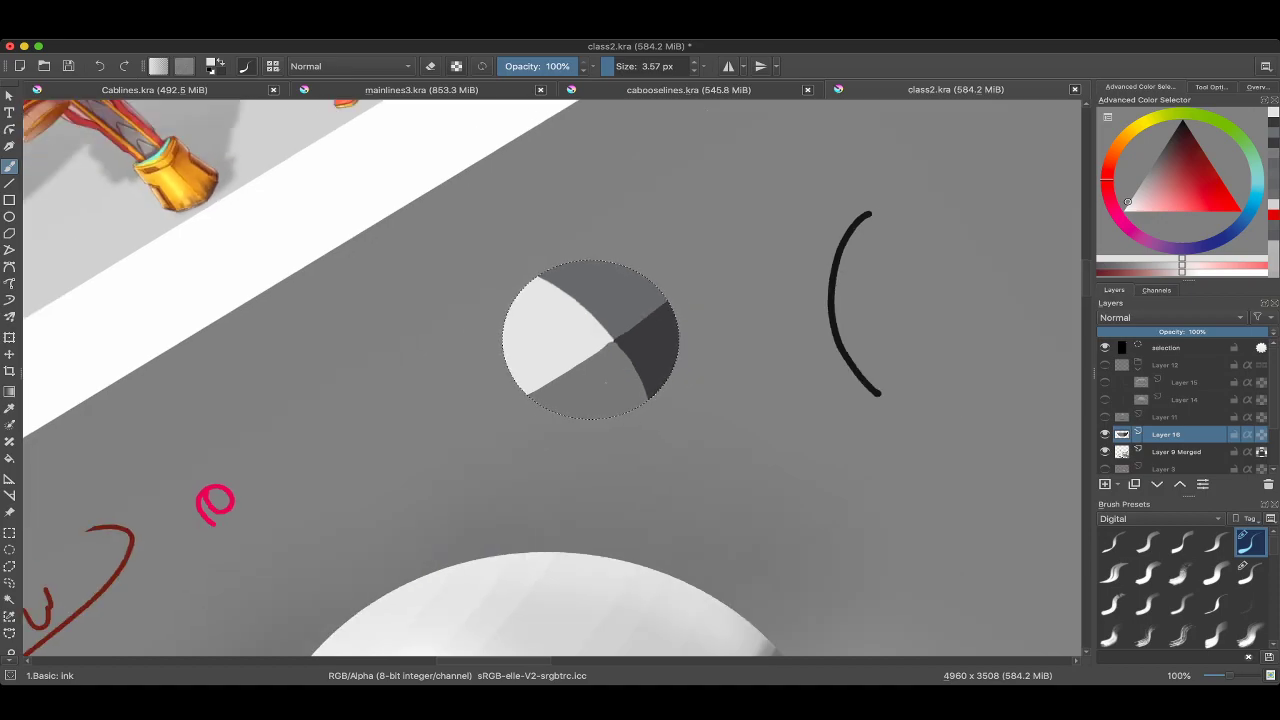
{"action": "key", "text": "6"}
{"action": "key", "text": "6"}
{"action": "key", "text": "6"}
{"action": "key", "text": "6"}
{"action": "key", "text": "6"}
{"action": "key", "text": "6"}
{"action": "key", "text": "6"}
{"action": "key", "text": "6"}
{"action": "key", "text": "6"}
{"action": "scroll", "coordinate": [545, 421], "scroll_direction": "up", "scroll_amount": 3}
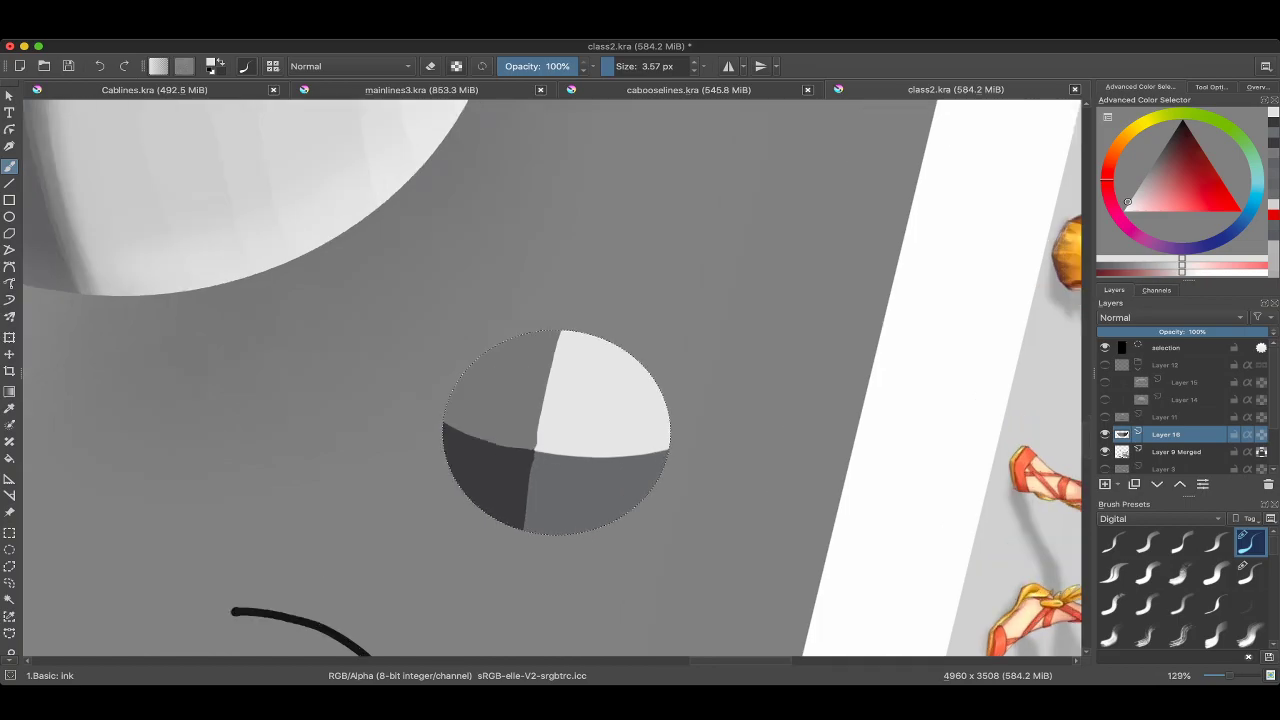
{"action": "key", "text": "]"}
{"action": "key", "text": "]"}
{"action": "key", "text": "]"}
{"action": "key", "text": "]"}
{"action": "key", "text": "]"}
{"action": "scroll", "coordinate": [557, 357], "scroll_direction": "down", "scroll_amount": 6}
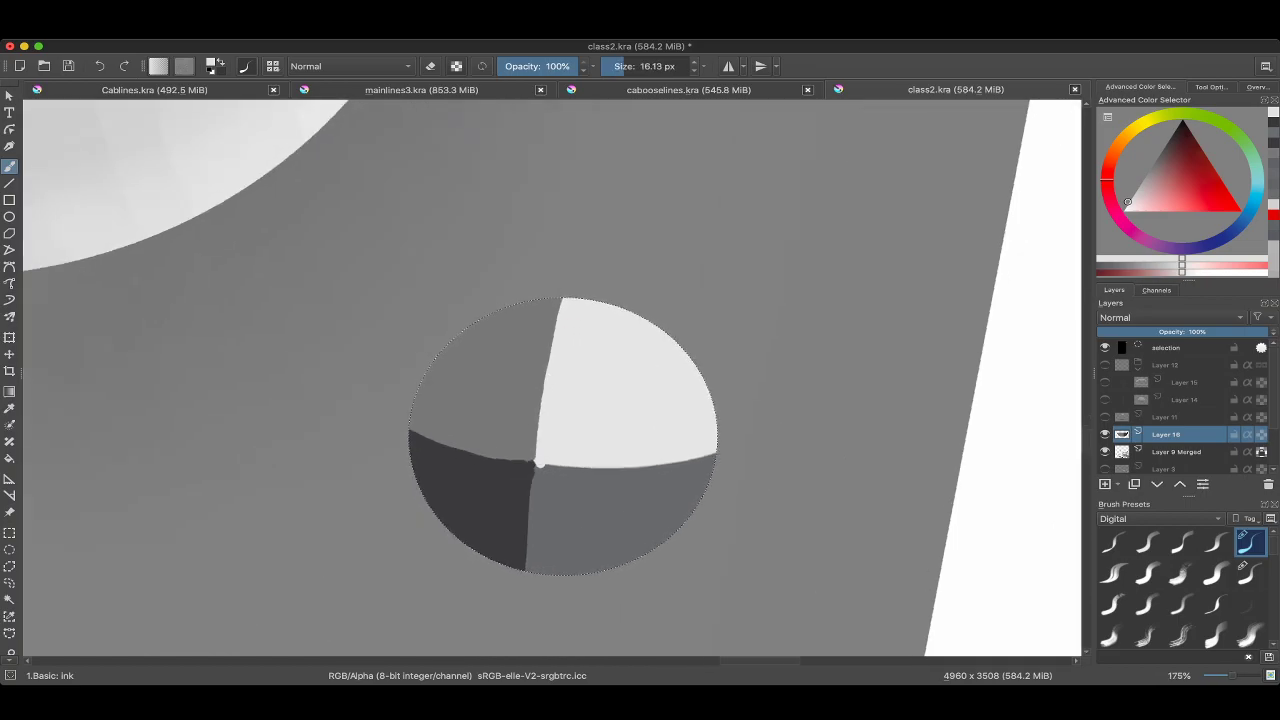
{"action": "key", "text": "5"}
{"action": "scroll", "coordinate": [350, 505], "scroll_direction": "up", "scroll_amount": 2}
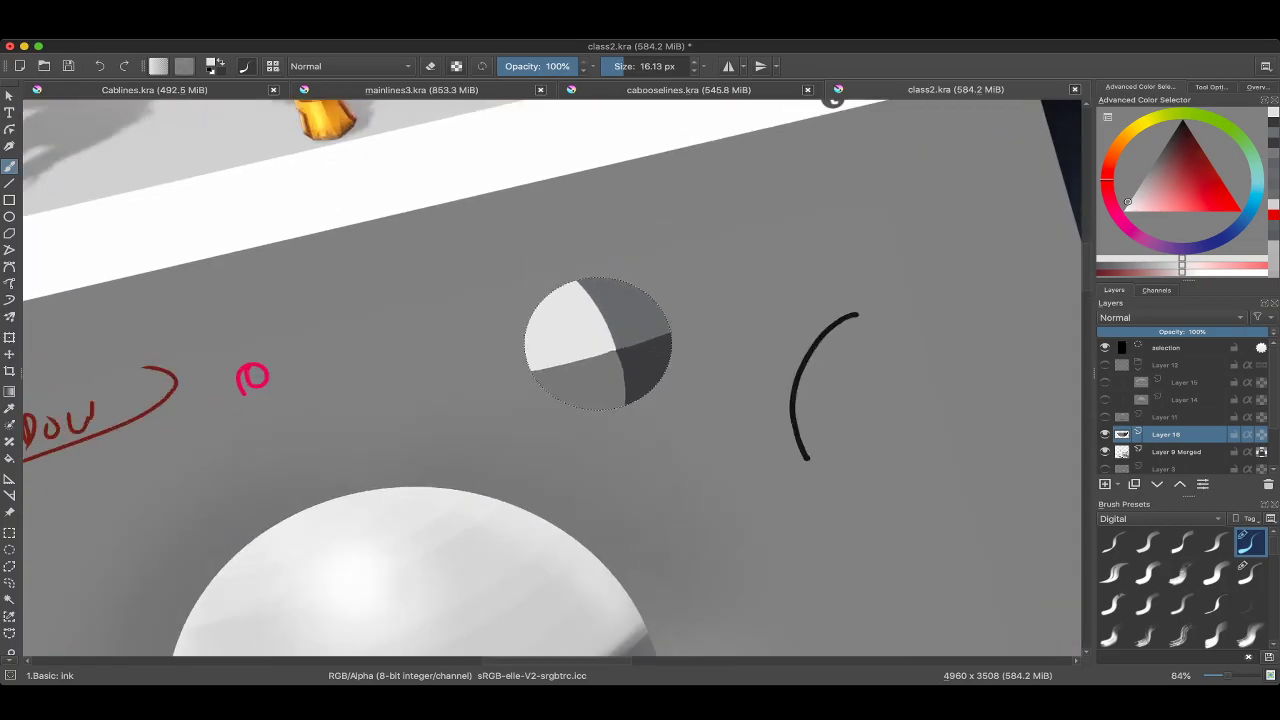
{"action": "scroll", "coordinate": [589, 354], "scroll_direction": "up", "scroll_amount": 1}
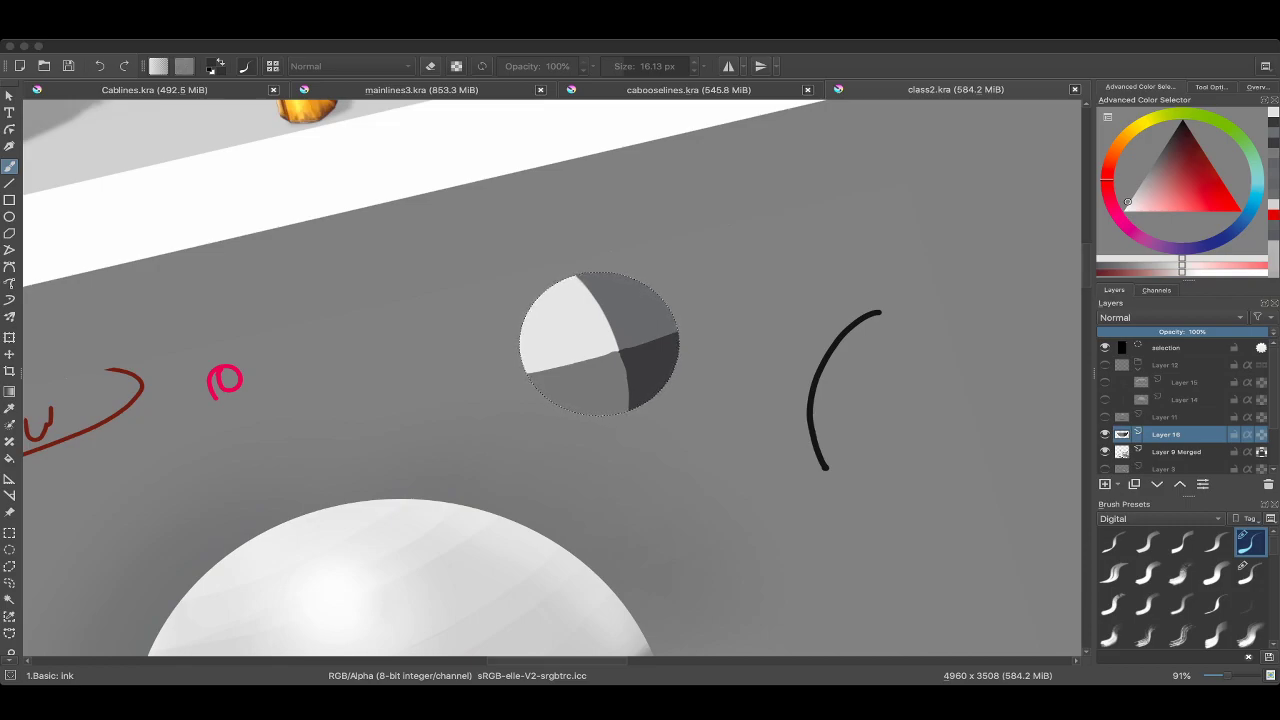
Clear the small sphere's selection and compare its four values with the large shaded sphere and the lesson notes.
{"action": "left_click", "coordinate": [536, 440]}
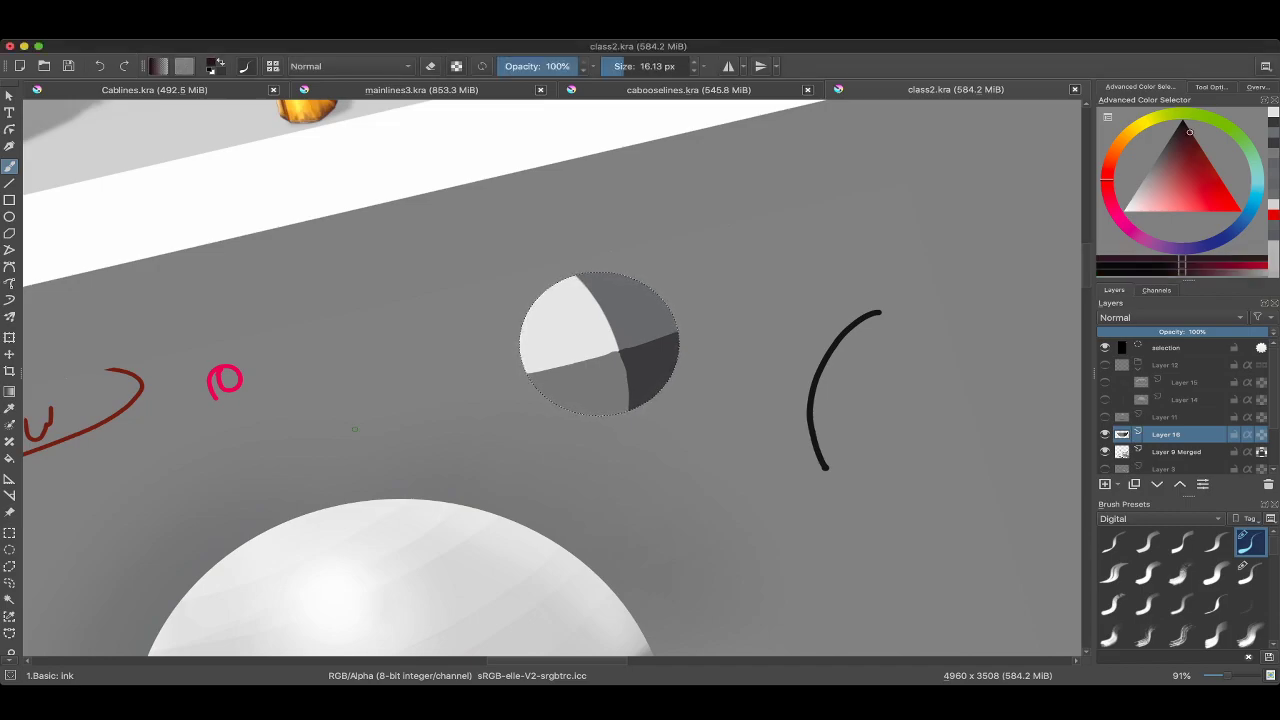
{"action": "scroll", "coordinate": [745, 421], "scroll_direction": "down", "scroll_amount": 4}
{"action": "scroll", "coordinate": [550, 380], "scroll_direction": "down", "scroll_amount": 5}
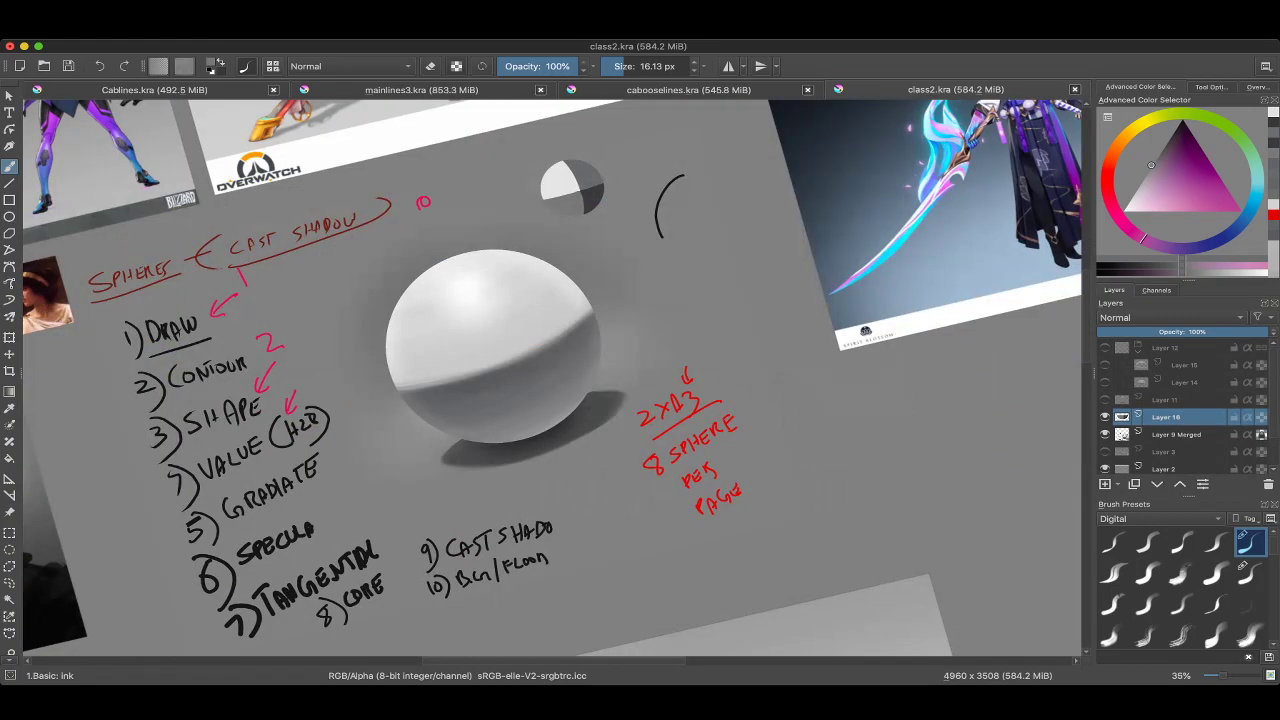
{"action": "scroll", "coordinate": [550, 380], "scroll_direction": "down", "scroll_amount": 3}
{"action": "scroll", "coordinate": [550, 380], "scroll_direction": "up", "scroll_amount": 3}
{"action": "scroll", "coordinate": [600, 380], "scroll_direction": "up", "scroll_amount": 2}
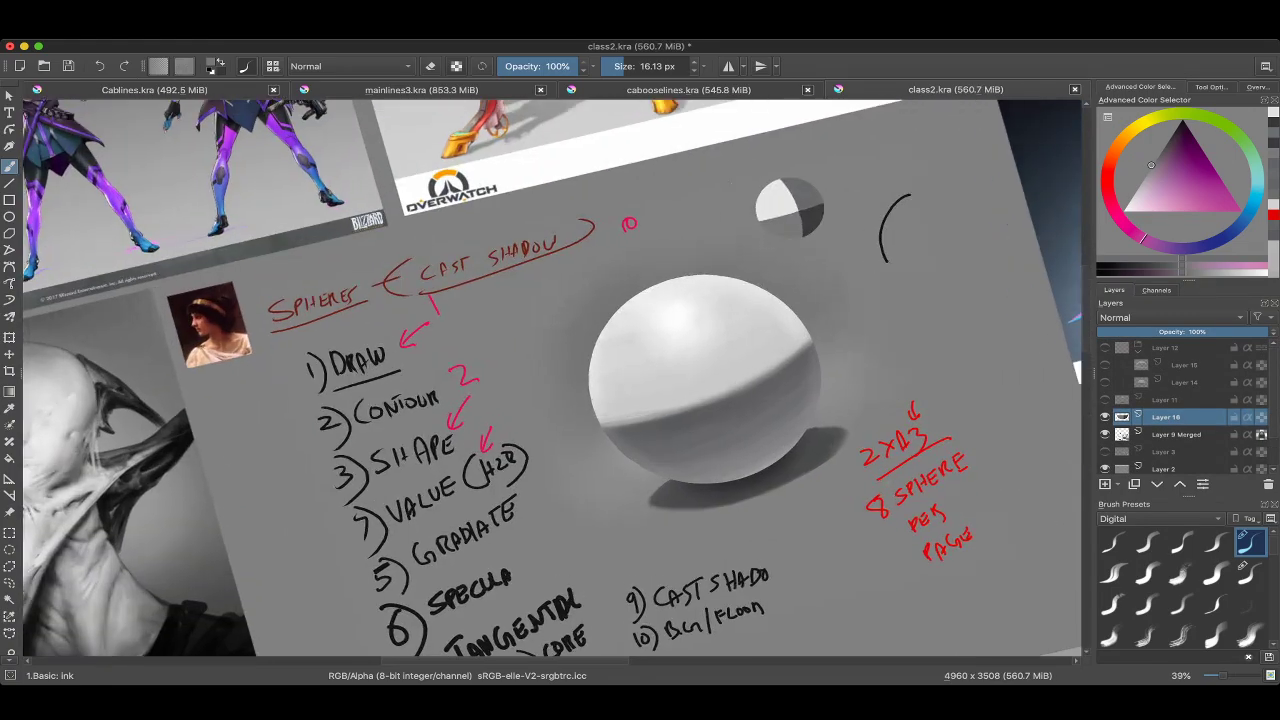
{"action": "scroll", "coordinate": [538, 346], "scroll_direction": "up", "scroll_amount": 5}
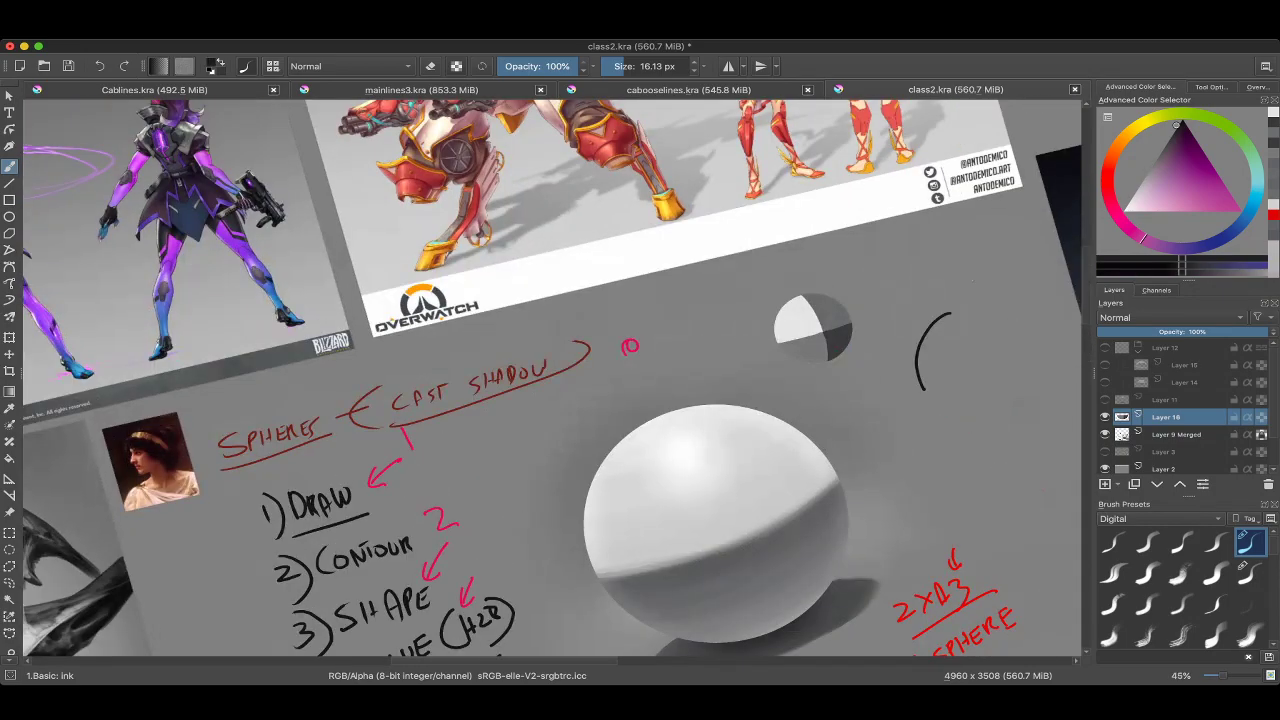
{"action": "scroll", "coordinate": [538, 346], "scroll_direction": "up", "scroll_amount": 5}
Handwrite a person's short name in near-black beside the pink 10 with a brush of about 18 px, without an enclosing curve.
{"action": "left_click_drag", "start_coordinate": [538, 346], "coordinate": [583, 374]}
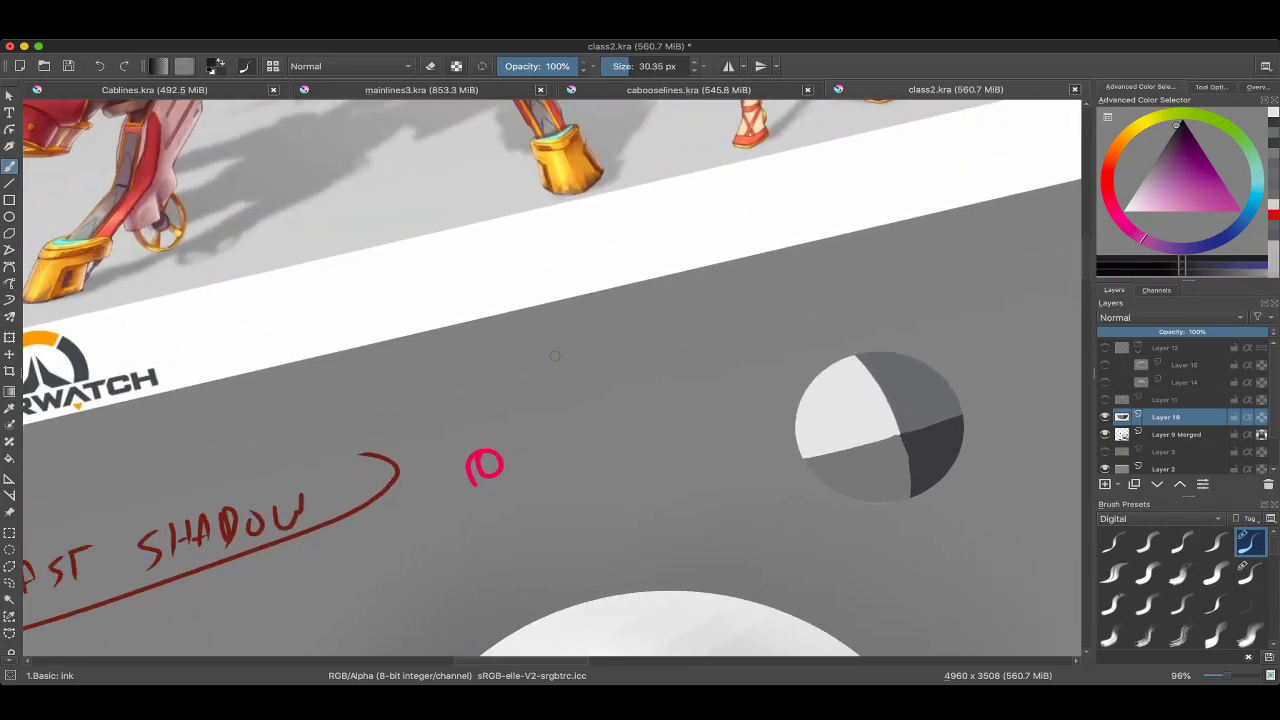
{"action": "left_click_drag", "start_coordinate": [700, 271], "coordinate": [715, 271]}
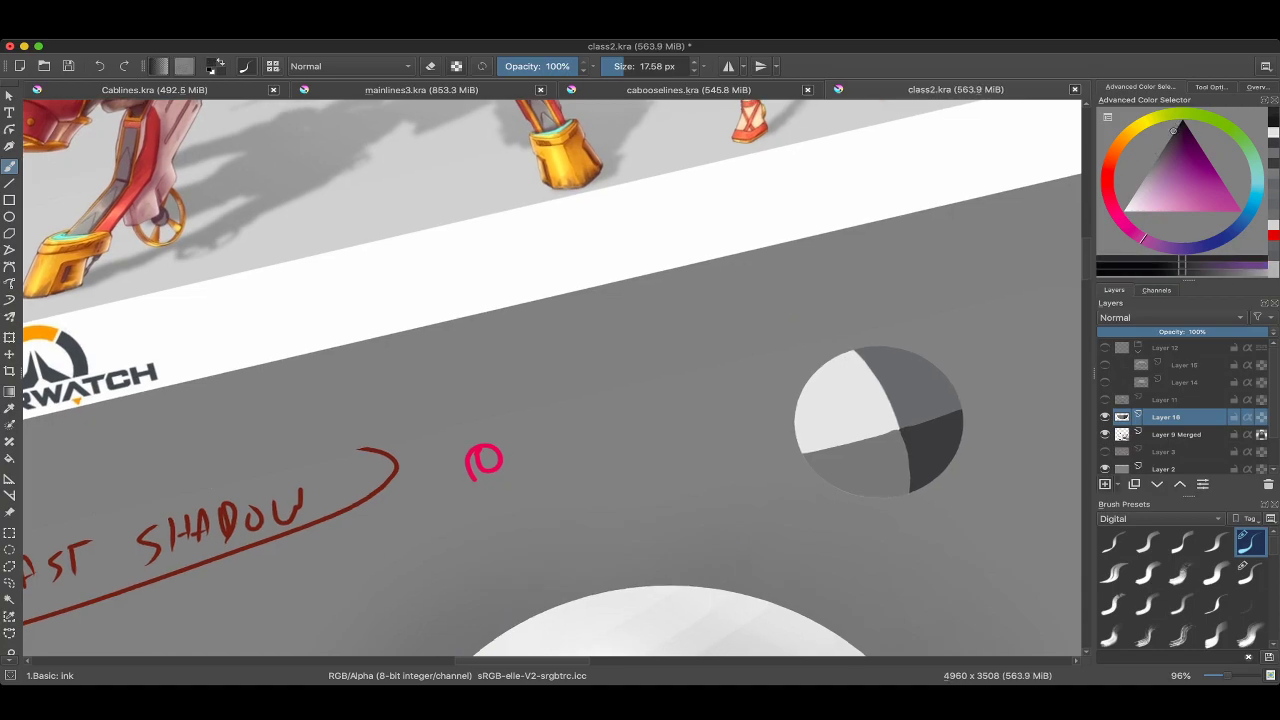
{"action": "key", "text": "Insert"}
{"action": "key", "text": "ctrl+z"}
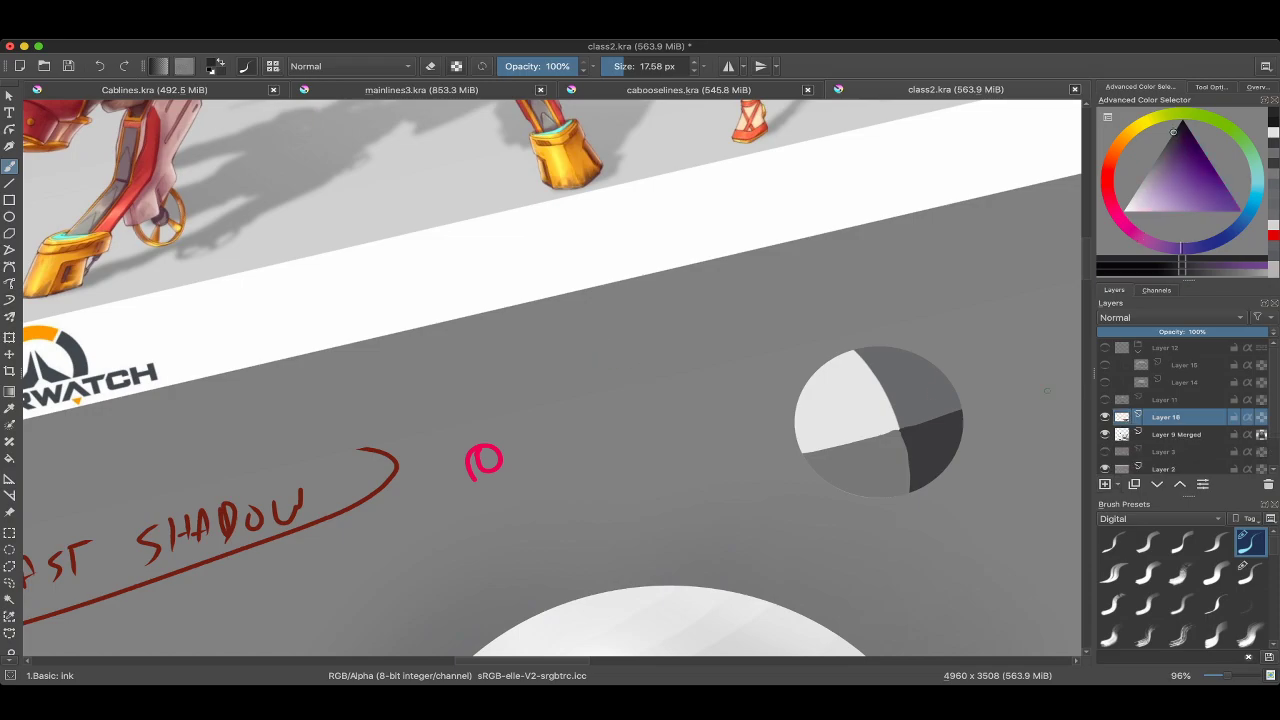
{"action": "scroll", "coordinate": [550, 380], "scroll_direction": "up", "scroll_amount": 2}
{"action": "mouse_move", "coordinate": [514, 408]}
{"action": "left_mouse_down"}
{"action": "mouse_move", "coordinate": [528, 430]}
{"action": "mouse_move", "coordinate": [532, 380]}
{"action": "left_mouse_up"}
{"action": "mouse_move", "coordinate": [498, 386]}
{"action": "left_mouse_down"}
{"action": "mouse_move", "coordinate": [551, 372]}
{"action": "mouse_move", "coordinate": [550, 425]}
{"action": "left_mouse_up"}
{"action": "mouse_move", "coordinate": [585, 372]}
{"action": "left_mouse_down"}
{"action": "mouse_move", "coordinate": [582, 410]}
{"action": "mouse_move", "coordinate": [603, 402]}
{"action": "left_mouse_up"}
{"action": "left_click_drag", "start_coordinate": [585, 395], "coordinate": [618, 385]}
{"action": "left_click_drag", "start_coordinate": [601, 328], "coordinate": [568, 461]}
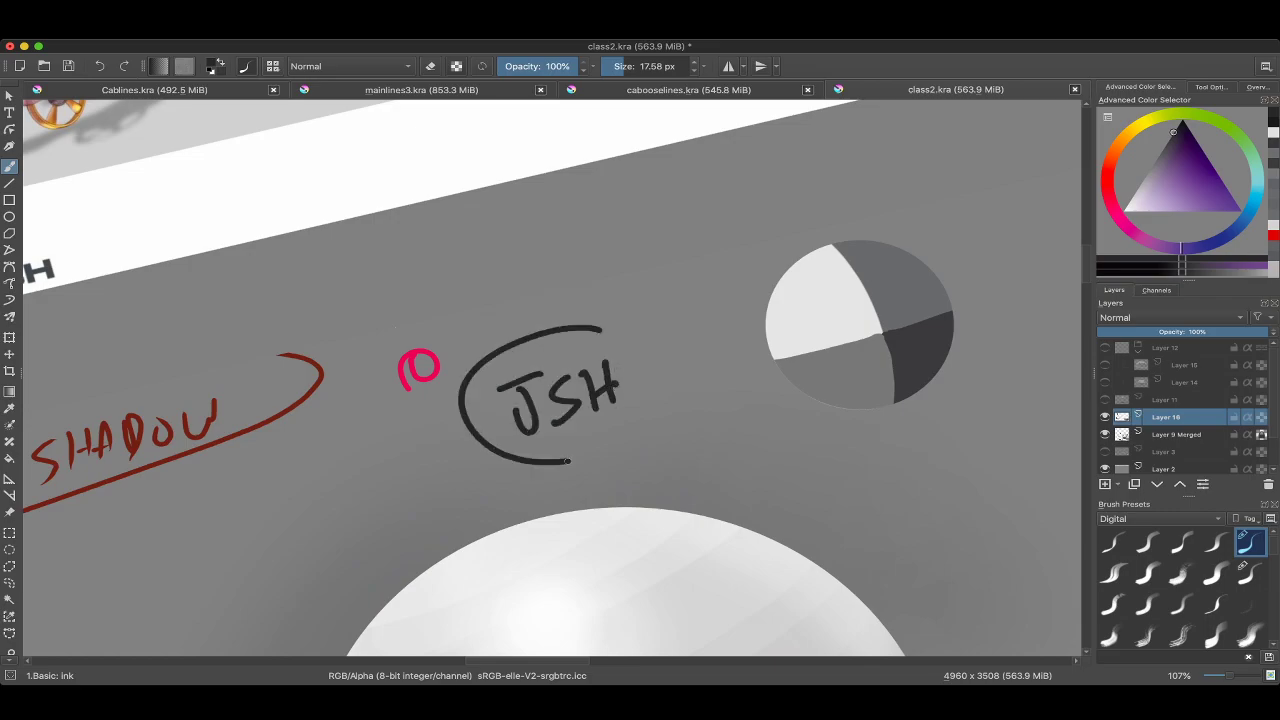
{"action": "scroll", "coordinate": [568, 461], "scroll_direction": "down", "scroll_amount": 2}
{"action": "scroll", "coordinate": [568, 461], "scroll_direction": "right", "scroll_amount": 2}
{"action": "key", "text": "ctrl+z"}
Handwrite a second person's name in near-black below the first one with a brush of about 21 px.
{"action": "key", "text": "bracketright"}
{"action": "key", "text": "bracketright"}
{"action": "key", "text": "bracketright"}
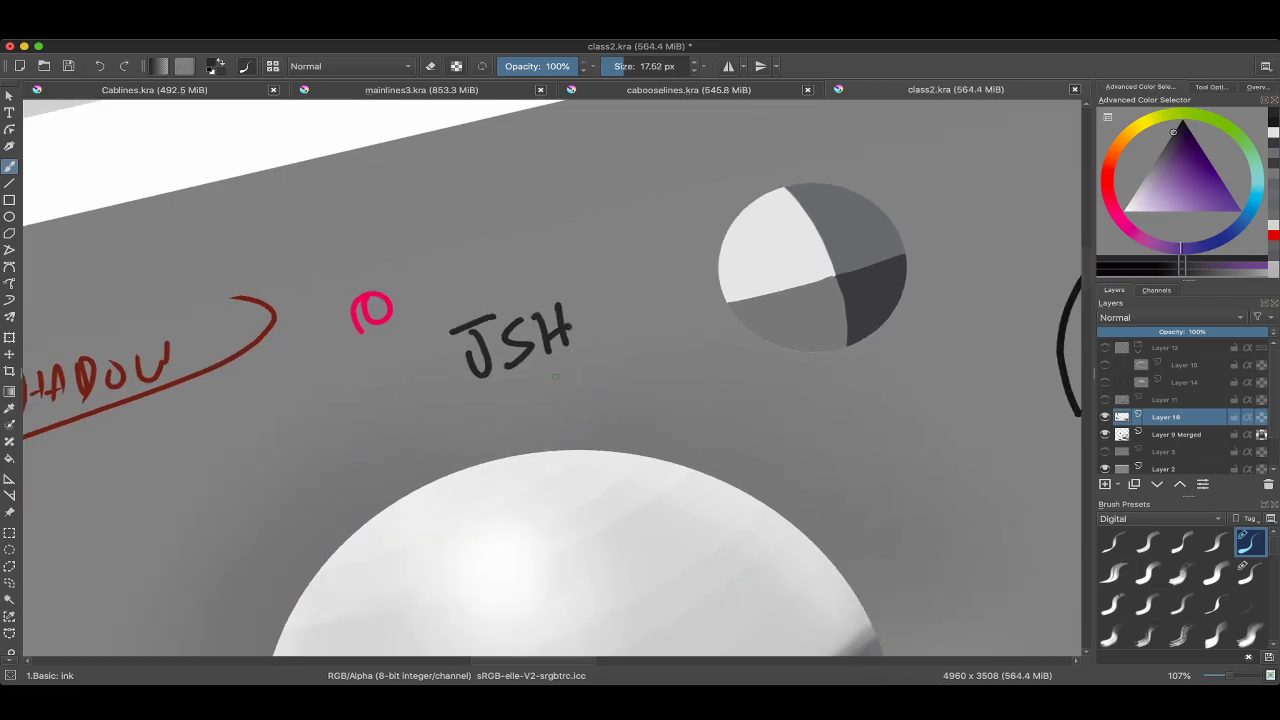
{"action": "mouse_move", "coordinate": [567, 381]}
{"action": "left_mouse_down"}
{"action": "mouse_move", "coordinate": [551, 406]}
{"action": "mouse_move", "coordinate": [576, 368]}
{"action": "mouse_move", "coordinate": [600, 402]}
{"action": "mouse_move", "coordinate": [594, 372]}
{"action": "left_mouse_up"}
{"action": "key", "text": "bracketleft"}
{"action": "mouse_move", "coordinate": [624, 362]}
{"action": "left_mouse_down"}
{"action": "mouse_move", "coordinate": [604, 398]}
{"action": "mouse_move", "coordinate": [630, 398]}
{"action": "left_mouse_up"}
{"action": "mouse_move", "coordinate": [666, 358]}
{"action": "left_mouse_down"}
{"action": "mouse_move", "coordinate": [662, 372]}
{"action": "mouse_move", "coordinate": [690, 366]}
{"action": "left_mouse_up"}
{"action": "mouse_move", "coordinate": [668, 346]}
{"action": "left_mouse_down"}
{"action": "mouse_move", "coordinate": [690, 336]}
{"action": "mouse_move", "coordinate": [720, 364]}
{"action": "left_mouse_up"}
{"action": "left_click_drag", "start_coordinate": [672, 326], "coordinate": [722, 304]}
{"action": "scroll", "coordinate": [370, 235], "scroll_direction": "down", "scroll_amount": 5}
{"action": "scroll", "coordinate": [370, 235], "scroll_direction": "up", "scroll_amount": 4}
{"action": "scroll", "coordinate": [606, 330], "scroll_direction": "up", "scroll_amount": 2}
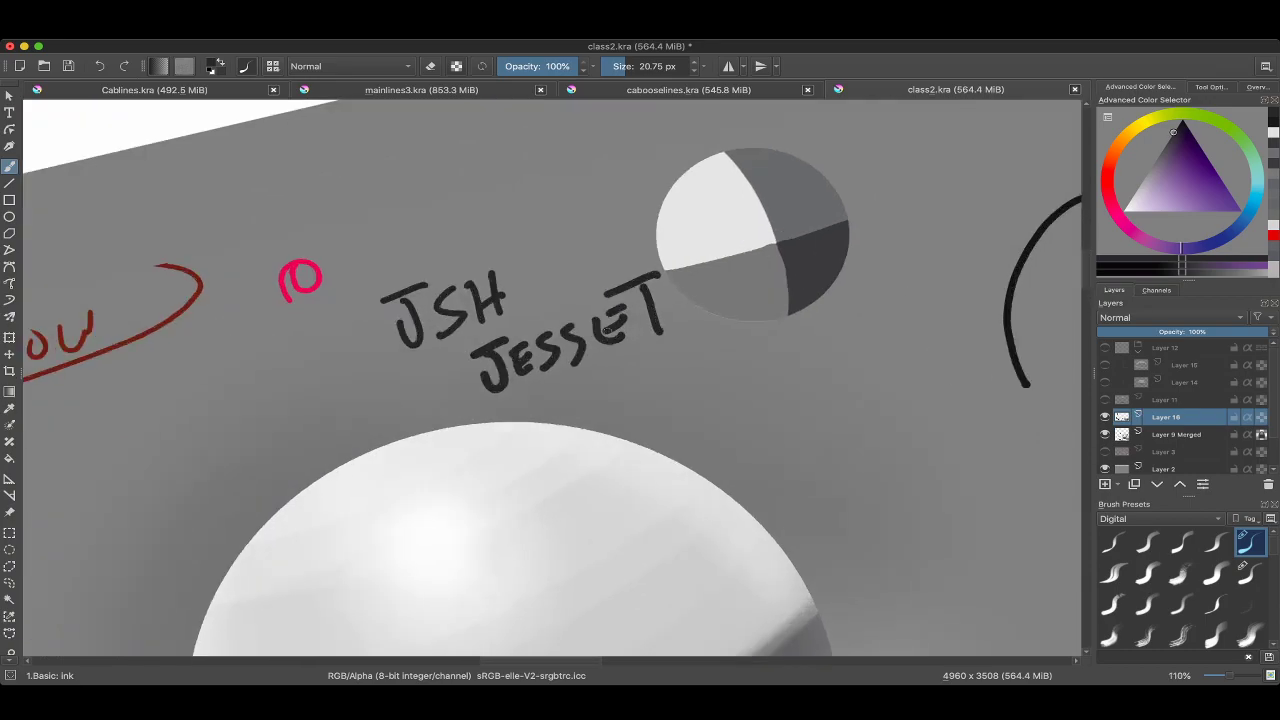
Try to circle the second handwritten name with a brush of about 19 px.
{"action": "scroll", "coordinate": [608, 327], "scroll_direction": "down", "scroll_amount": 1}
{"action": "key", "text": "bracketleft"}
{"action": "left_click_drag", "start_coordinate": [480, 330], "coordinate": [445, 425]}
{"action": "scroll", "coordinate": [445, 425], "scroll_direction": "down", "scroll_amount": 3}
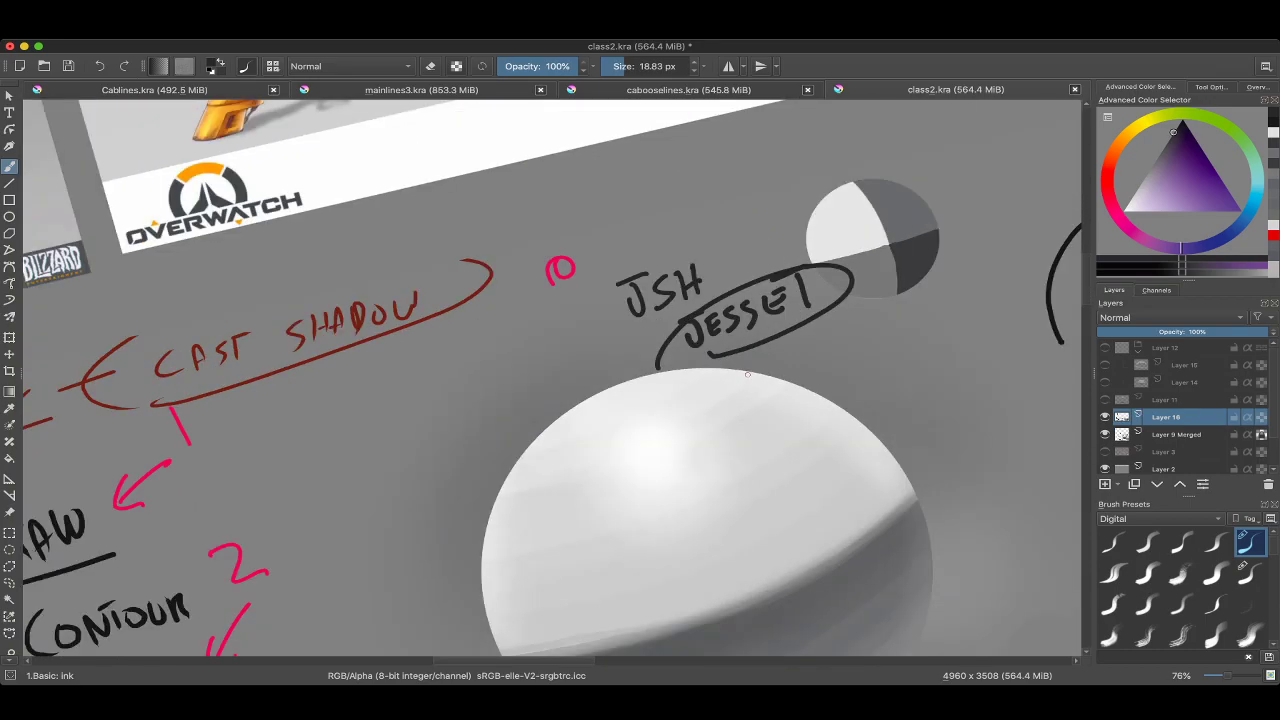
{"action": "key", "text": "super+z"}
Handwrite a third person's name in near-black between the cast shadow heading and the large sphere at about 19 px.
{"action": "scroll", "coordinate": [552, 380], "scroll_direction": "left", "scroll_amount": 3}
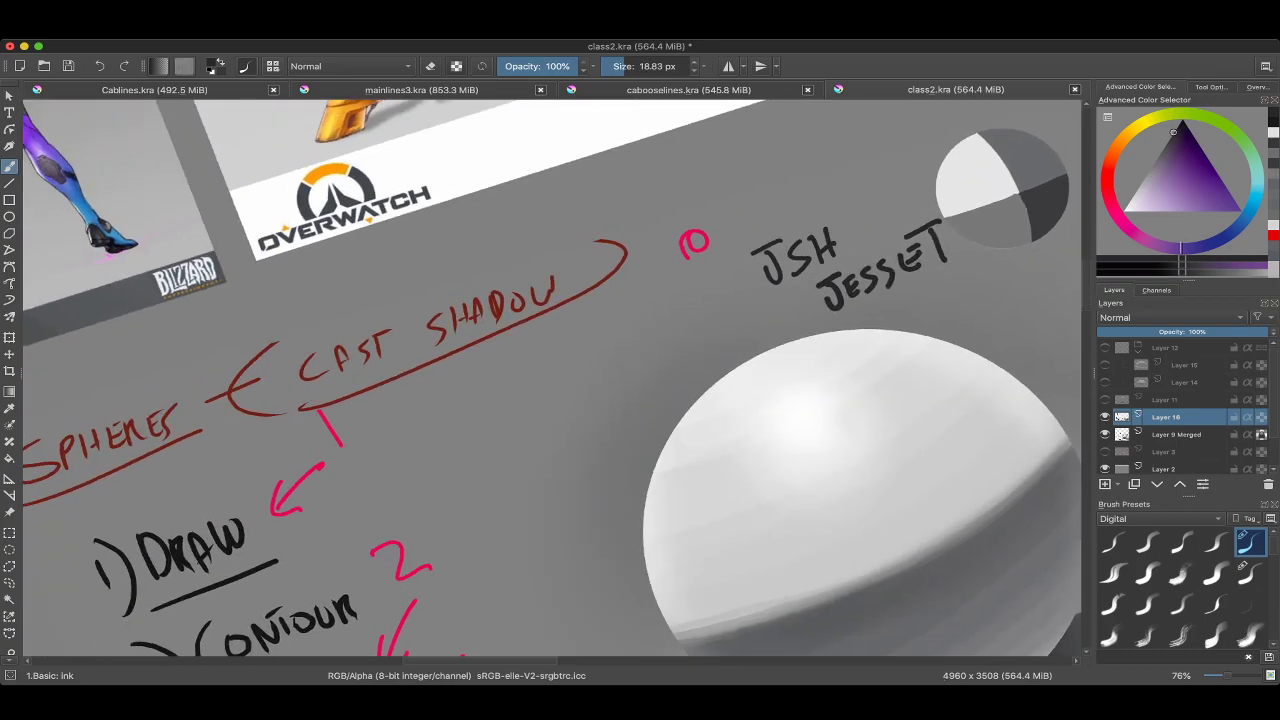
{"action": "scroll", "coordinate": [587, 365], "scroll_direction": "up", "scroll_amount": 2}
{"action": "scroll", "coordinate": [592, 367], "scroll_direction": "down", "scroll_amount": 5}
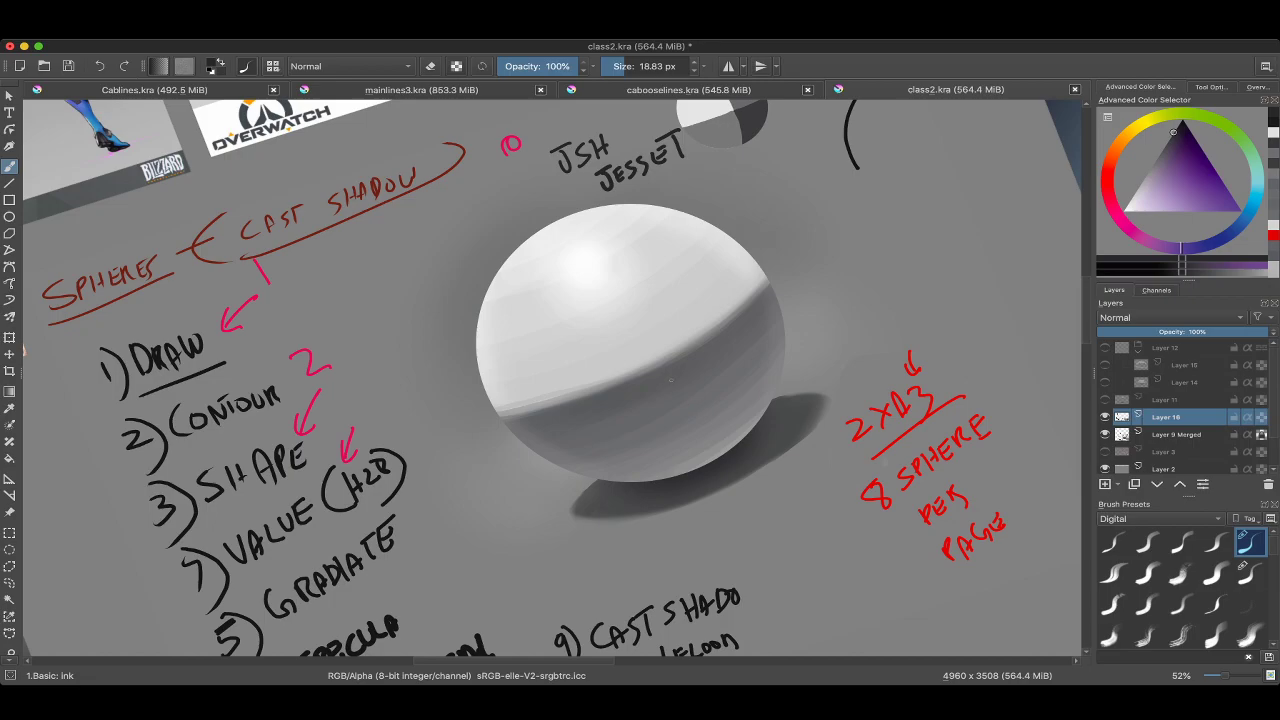
{"action": "scroll", "coordinate": [669, 378], "scroll_direction": "up", "scroll_amount": 5}
{"action": "scroll", "coordinate": [669, 378], "scroll_direction": "left", "scroll_amount": 3}
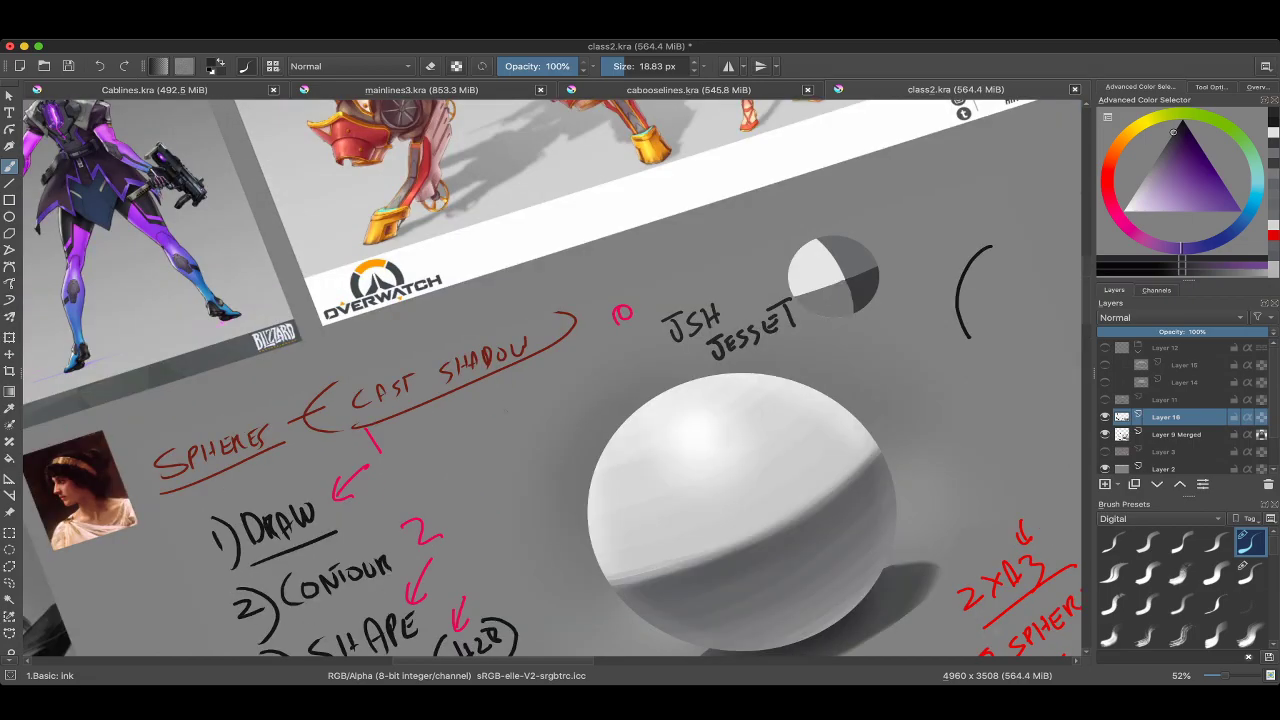
{"action": "mouse_move", "coordinate": [508, 410]}
{"action": "left_mouse_down"}
{"action": "mouse_move", "coordinate": [493, 444]}
{"action": "mouse_move", "coordinate": [533, 404]}
{"action": "left_mouse_up"}
{"action": "left_click_drag", "start_coordinate": [519, 409], "coordinate": [522, 428]}
{"action": "mouse_move", "coordinate": [537, 403]}
{"action": "left_mouse_down"}
{"action": "mouse_move", "coordinate": [553, 419]}
{"action": "mouse_move", "coordinate": [552, 404]}
{"action": "left_mouse_up"}
{"action": "left_click_drag", "start_coordinate": [550, 386], "coordinate": [558, 409]}
{"action": "mouse_move", "coordinate": [558, 409]}
{"action": "left_mouse_down"}
{"action": "mouse_move", "coordinate": [567, 383]}
{"action": "mouse_move", "coordinate": [574, 399]}
{"action": "left_mouse_up"}
{"action": "mouse_move", "coordinate": [602, 383]}
{"action": "left_mouse_down"}
{"action": "mouse_move", "coordinate": [586, 391]}
{"action": "mouse_move", "coordinate": [598, 393]}
{"action": "left_mouse_up"}
{"action": "key", "text": "ctrl+z"}
{"action": "left_click_drag", "start_coordinate": [586, 388], "coordinate": [594, 371]}
{"action": "scroll", "coordinate": [668, 423], "scroll_direction": "down", "scroll_amount": 2}
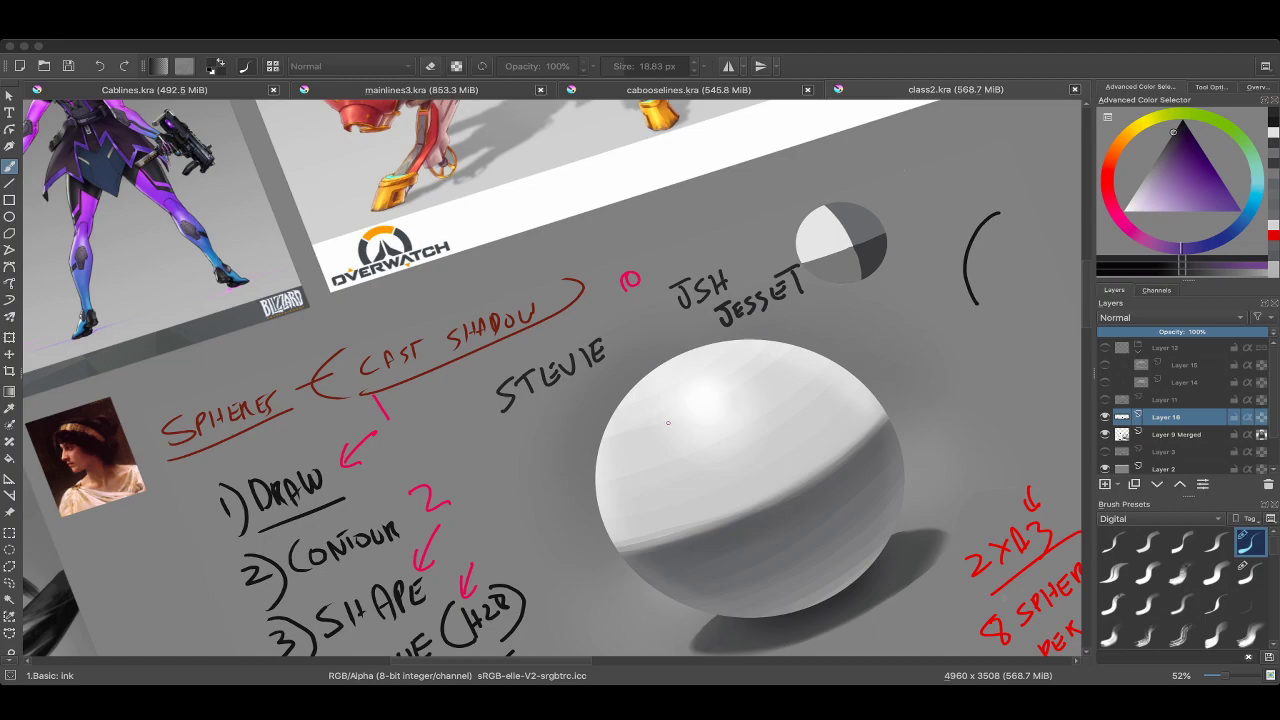
Undo all the near-black handwritten names around the pink 10 and the large sphere.
{"action": "scroll", "coordinate": [668, 423], "scroll_direction": "down", "scroll_amount": 5}
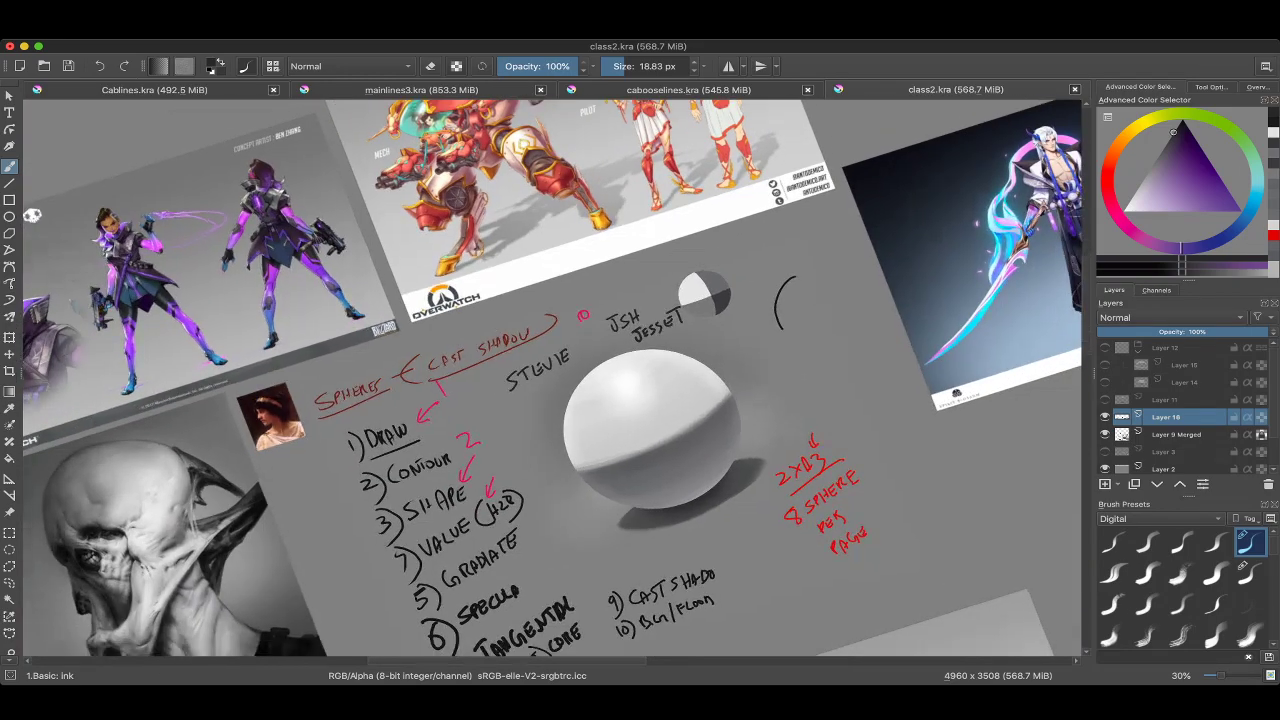
{"action": "scroll", "coordinate": [561, 405], "scroll_direction": "up", "scroll_amount": 5}
{"action": "scroll", "coordinate": [546, 324], "scroll_direction": "down", "scroll_amount": 3}
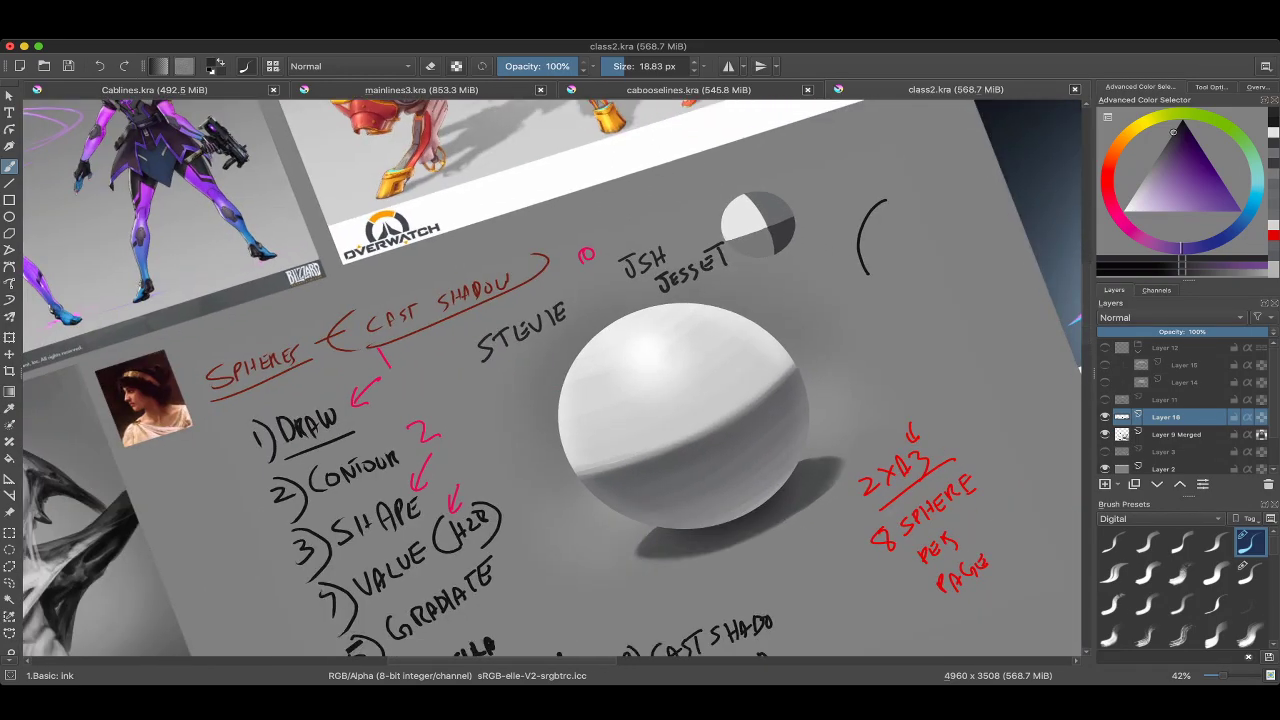
{"action": "key", "text": "ctrl+z"}
{"action": "key", "text": "ctrl+z"}
{"action": "key", "text": "ctrl+z"}
{"action": "key", "text": "ctrl+z"}
{"action": "key", "text": "ctrl+z"}
{"action": "key", "text": "ctrl+z"}
{"action": "key", "text": "ctrl+z"}
{"action": "key", "text": "ctrl+z"}
{"action": "key", "text": "ctrl+z"}
{"action": "key", "text": "ctrl+z"}
{"action": "key", "text": "ctrl+z"}
{"action": "key", "text": "ctrl+z"}
{"action": "key", "text": "ctrl+z"}
{"action": "key", "text": "ctrl+z"}
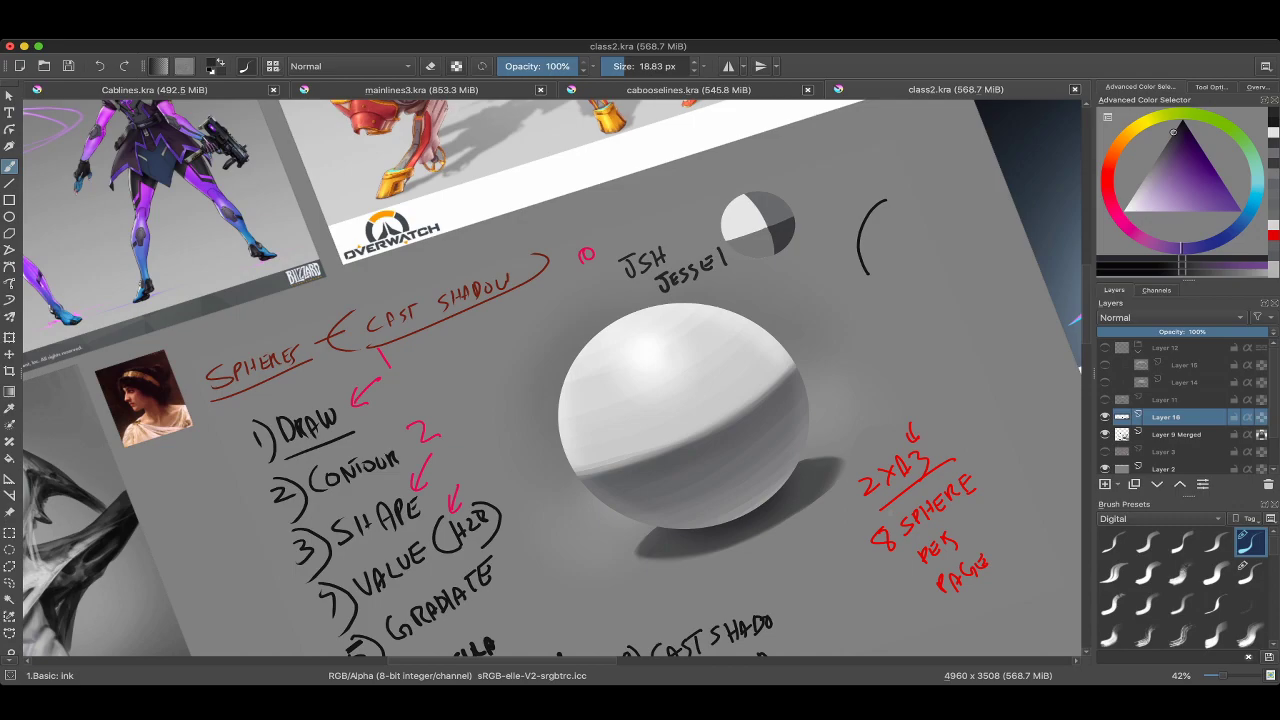
{"action": "key", "text": "ctrl+z"}
{"action": "key", "text": "ctrl+z"}
{"action": "key", "text": "ctrl+z"}
{"action": "key", "text": "ctrl+z"}
{"action": "key", "text": "ctrl+z"}
{"action": "key", "text": "ctrl+z"}
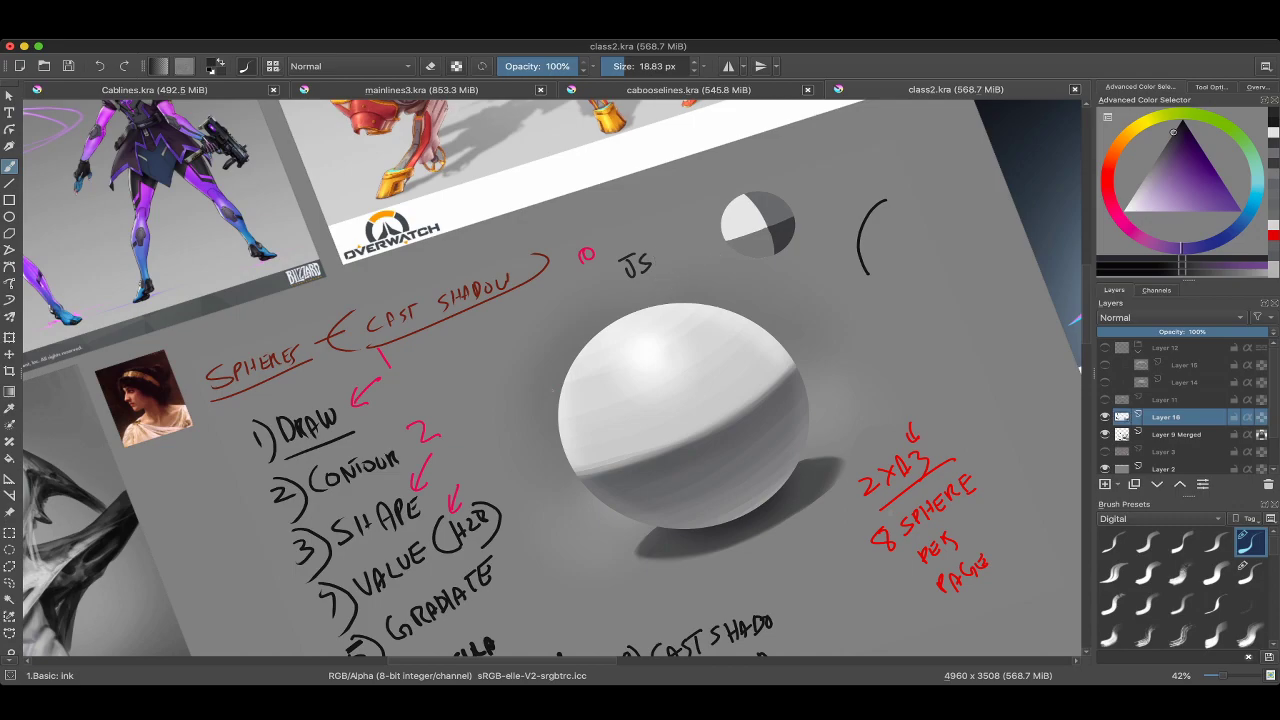
{"action": "scroll", "coordinate": [550, 380], "scroll_direction": "down", "scroll_amount": 2}
{"action": "scroll", "coordinate": [550, 380], "scroll_direction": "down", "scroll_amount": 1}
{"action": "key", "text": "ctrl+]"}
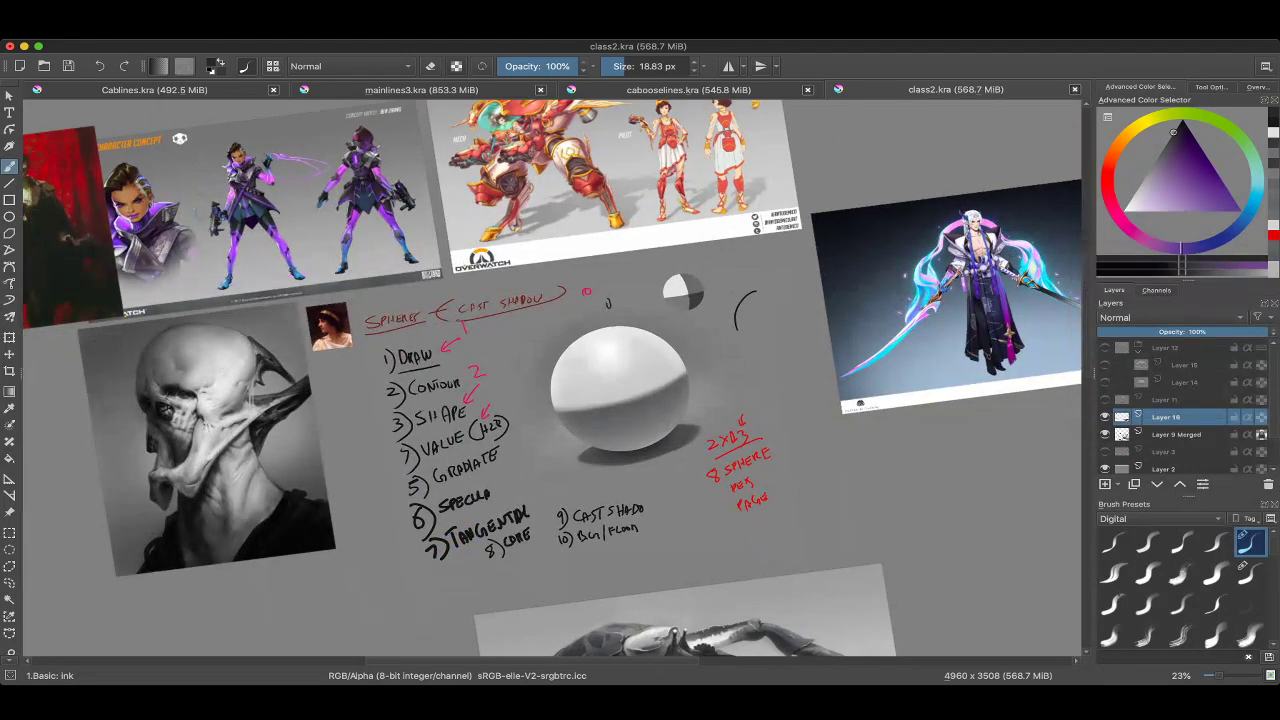
{"action": "key", "text": "ctrl+z"}
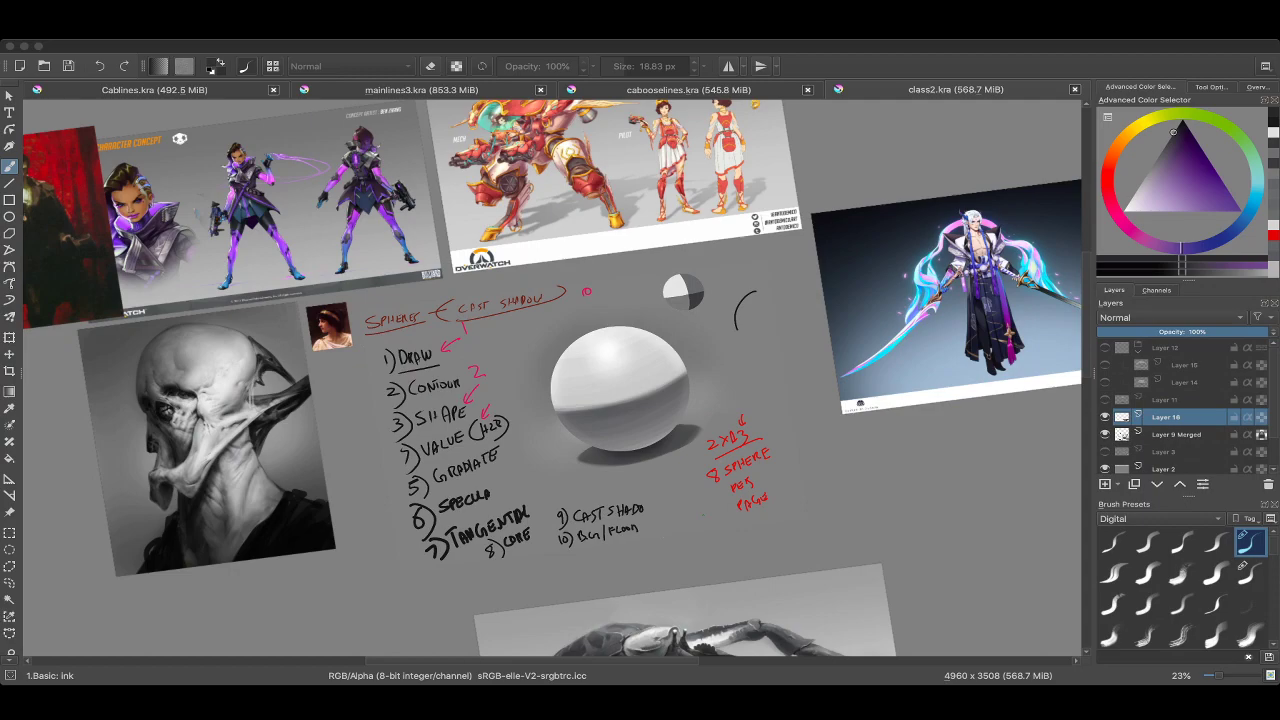
Open the Week 1 Page 1 and Page 2 box-shading homework images and return to Page 1.
{"action": "scroll", "coordinate": [765, 550], "scroll_direction": "up", "scroll_amount": 3}
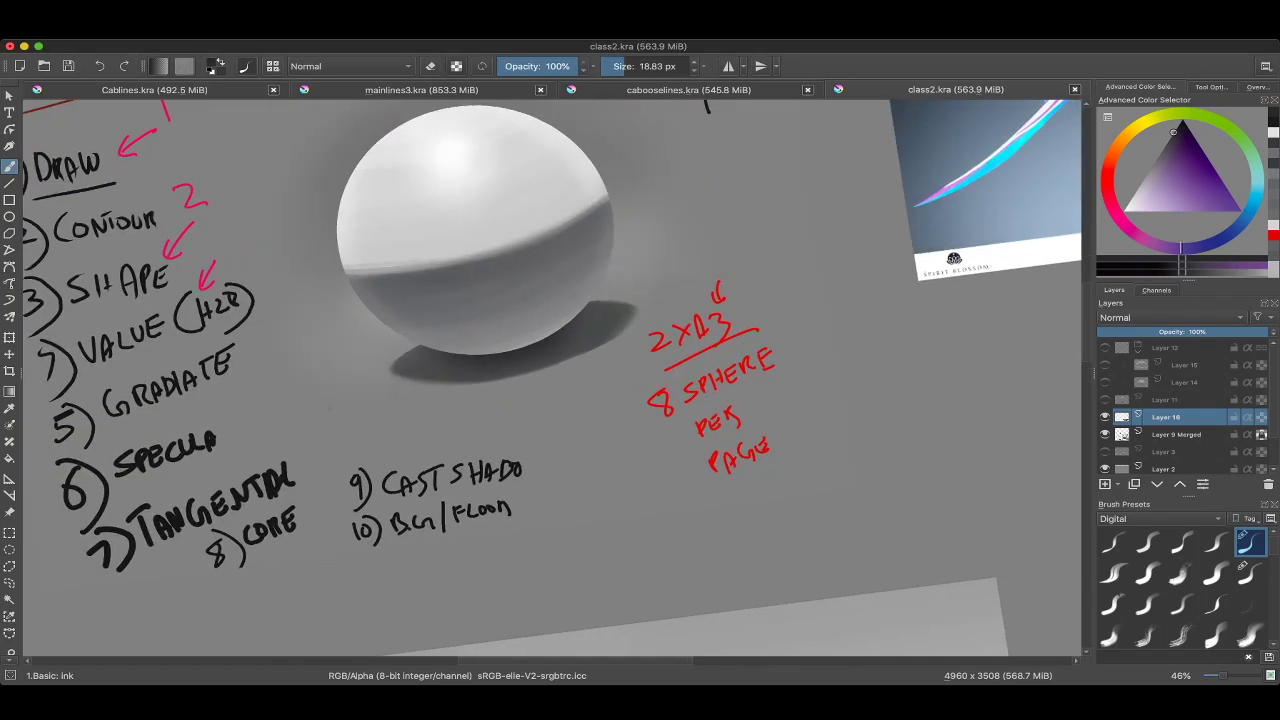
{"action": "scroll", "coordinate": [550, 380], "scroll_direction": "right", "scroll_amount": 2}
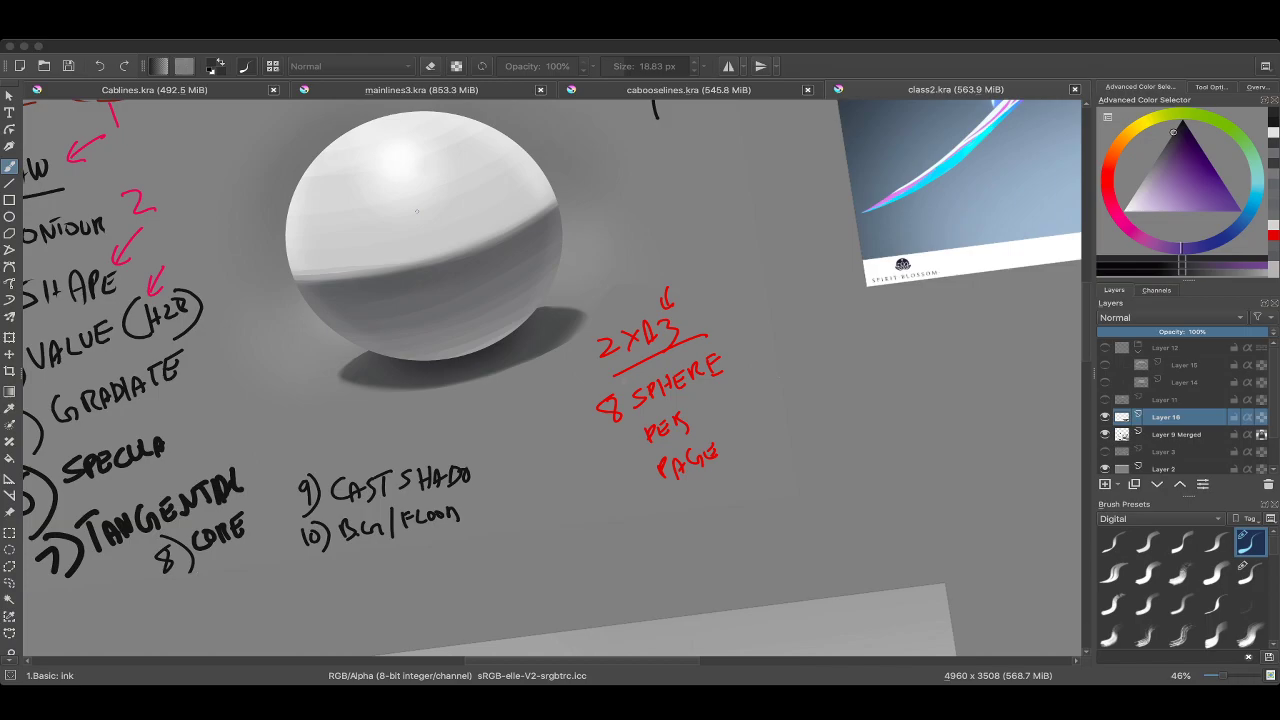
{"action": "left_click", "coordinate": [417, 211]}
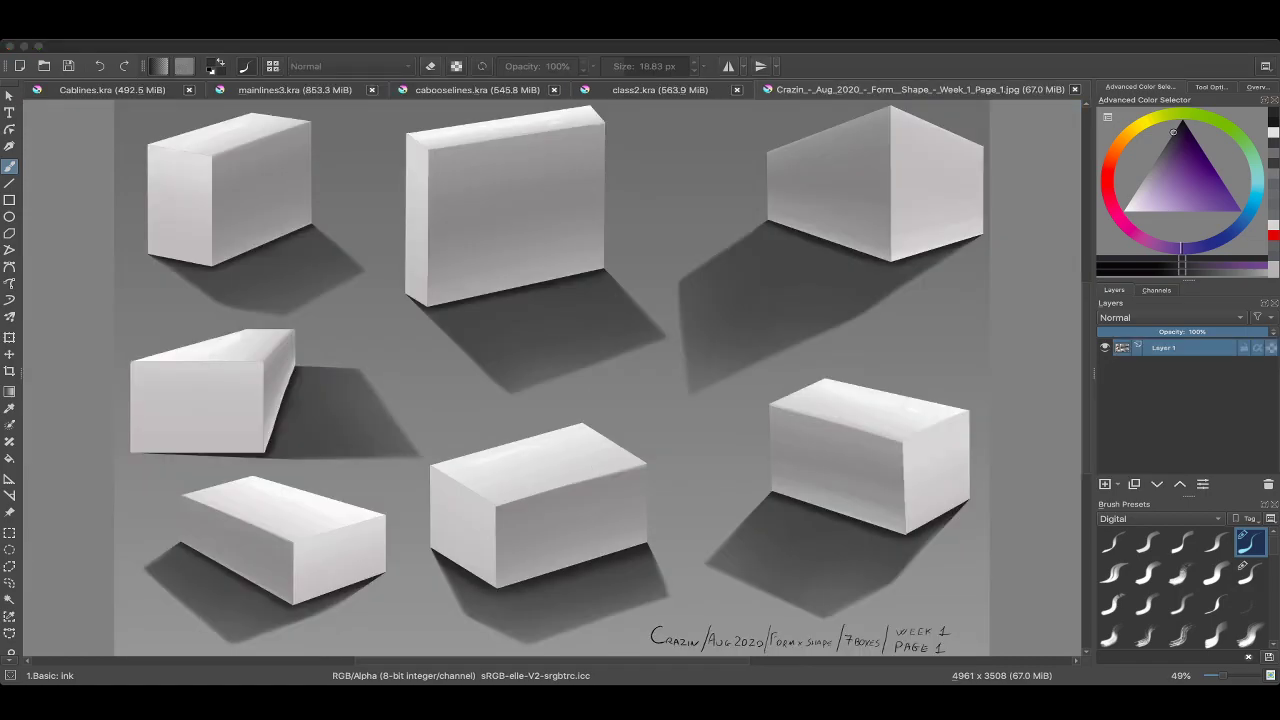
{"action": "left_click", "coordinate": [696, 493]}
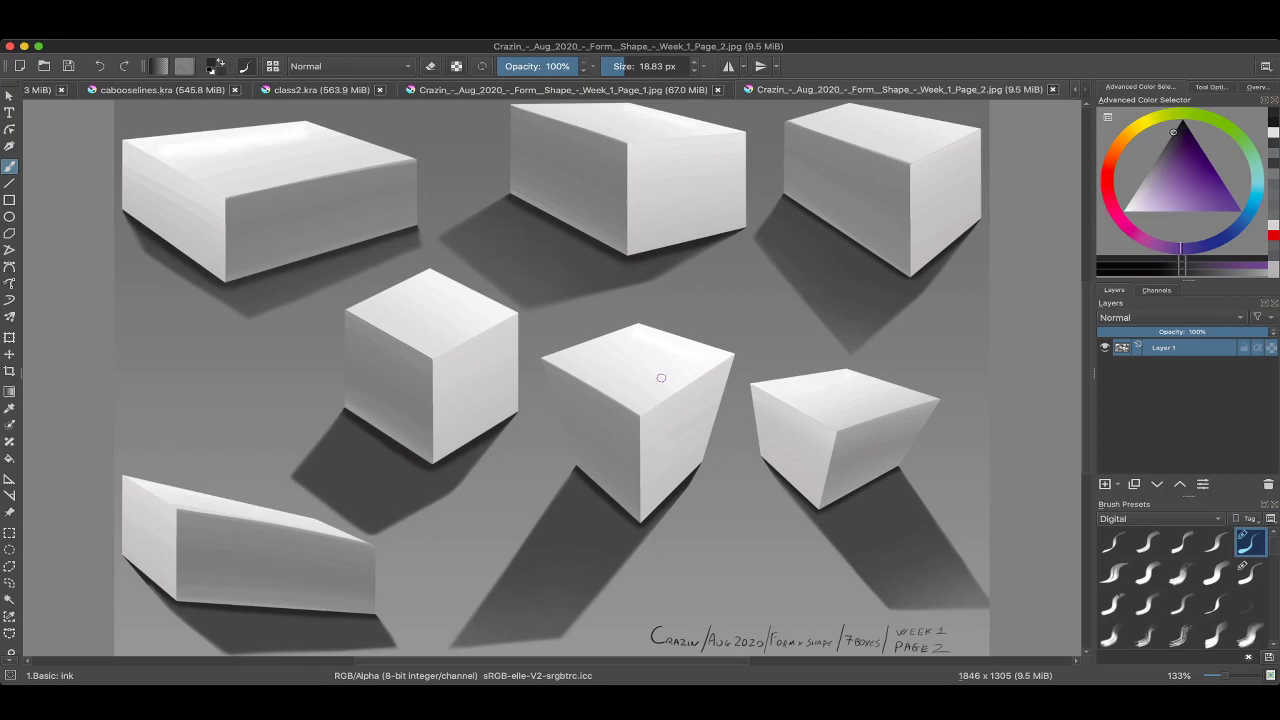
{"action": "key", "text": "ctrl+shift+Tab"}
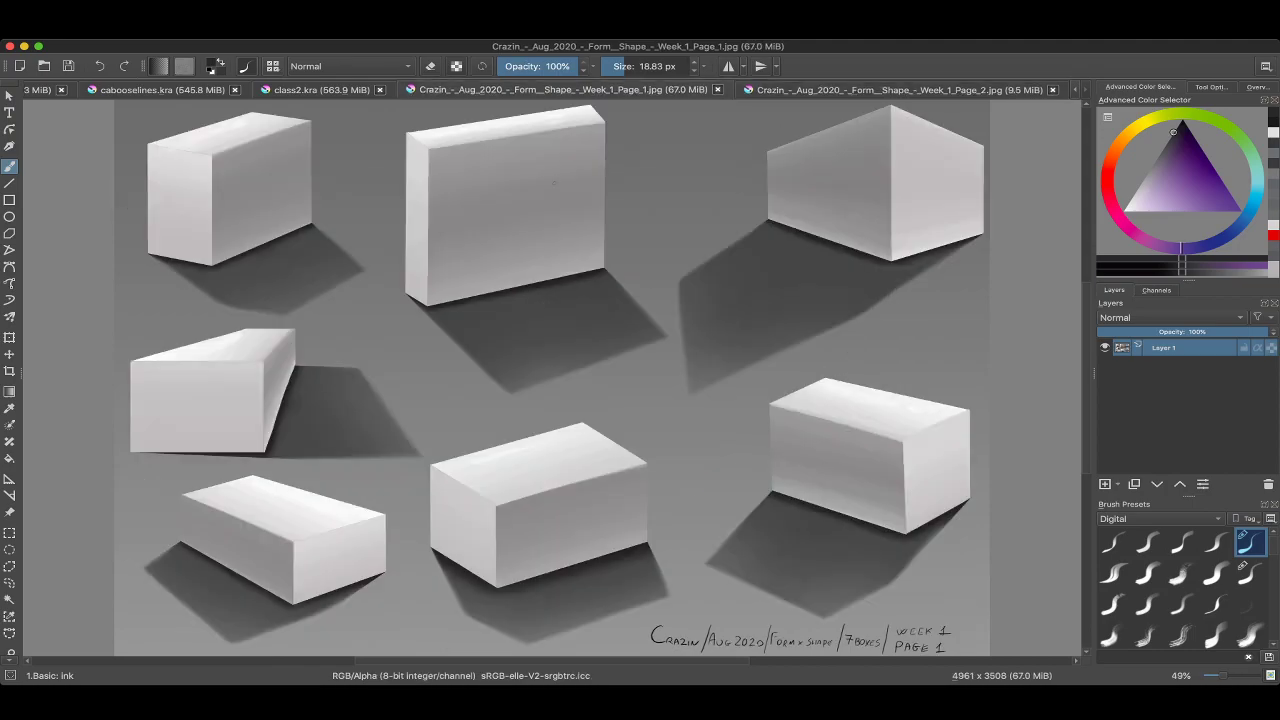
Sample the light grey of the tall box's narrow side and switch to the Basic round-hard 2 brush at 47% opacity.
{"action": "scroll", "coordinate": [405, 179], "scroll_direction": "up", "scroll_amount": 5}
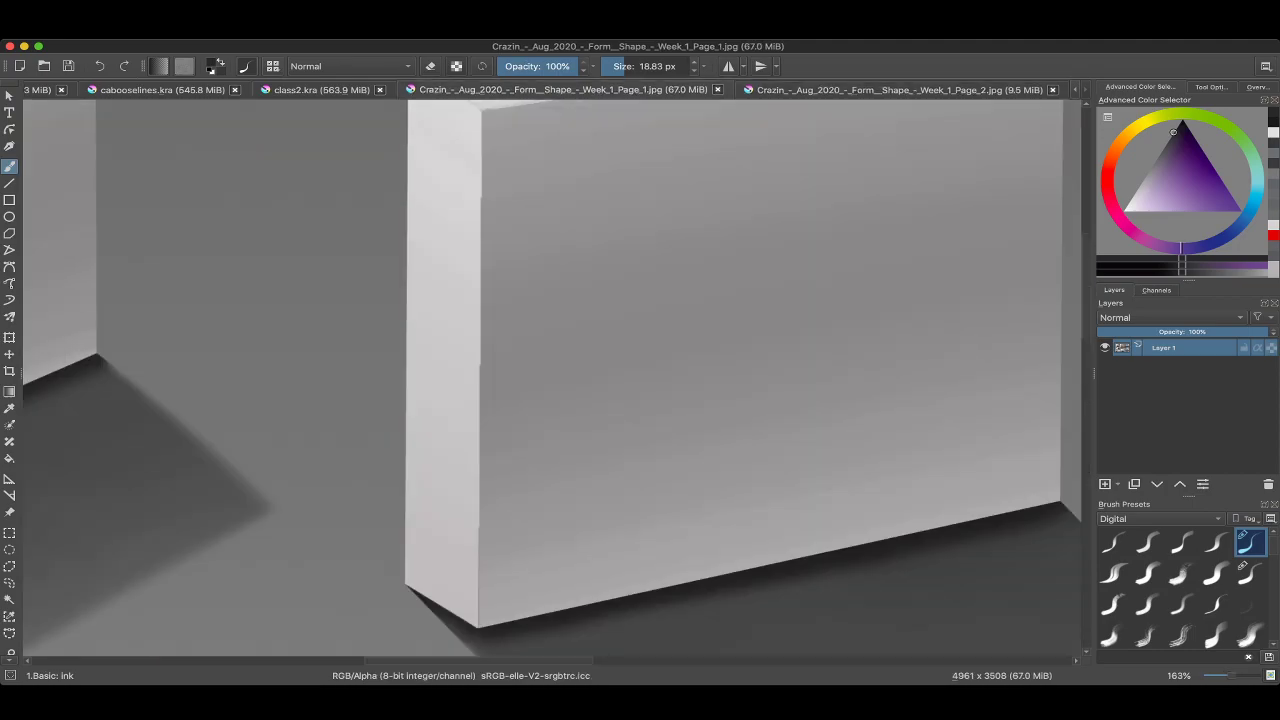
{"action": "scroll", "coordinate": [552, 380], "scroll_direction": "down", "scroll_amount": 5}
{"action": "scroll", "coordinate": [438, 378], "scroll_direction": "up", "scroll_amount": 3}
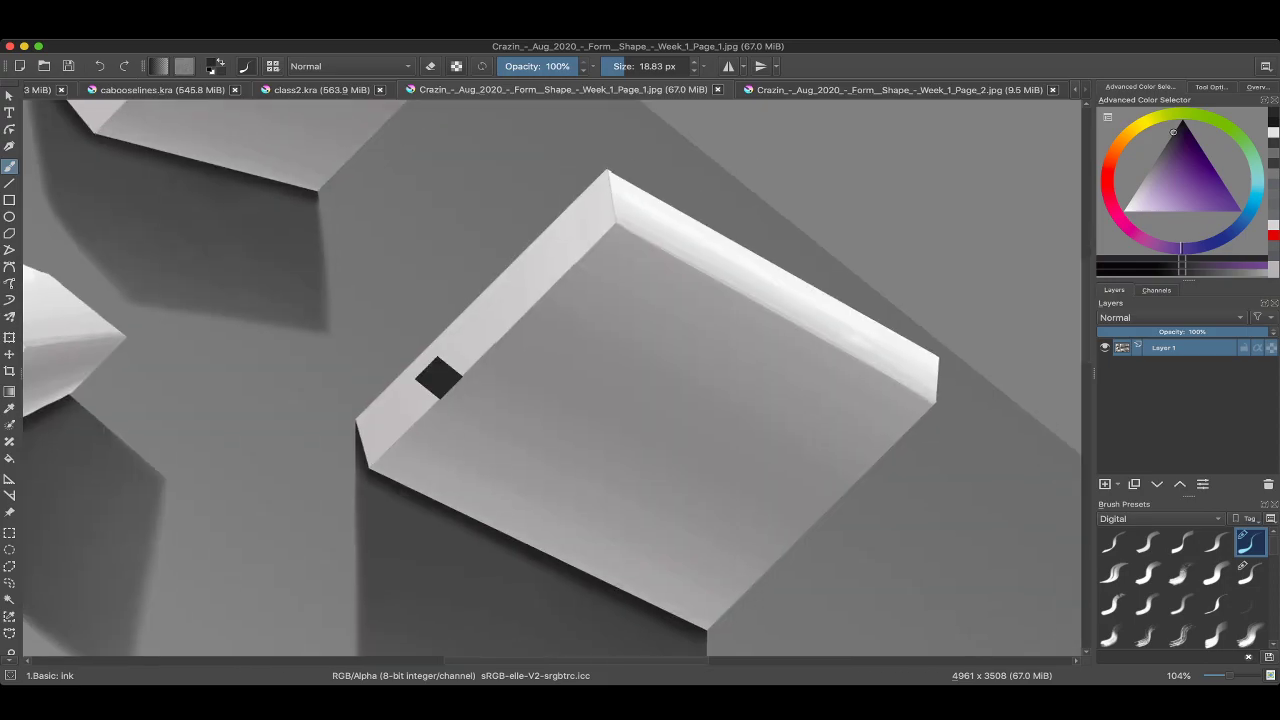
{"action": "left_click", "coordinate": [438, 378], "text": "ctrl"}
{"action": "key", "text": "bracketright"}
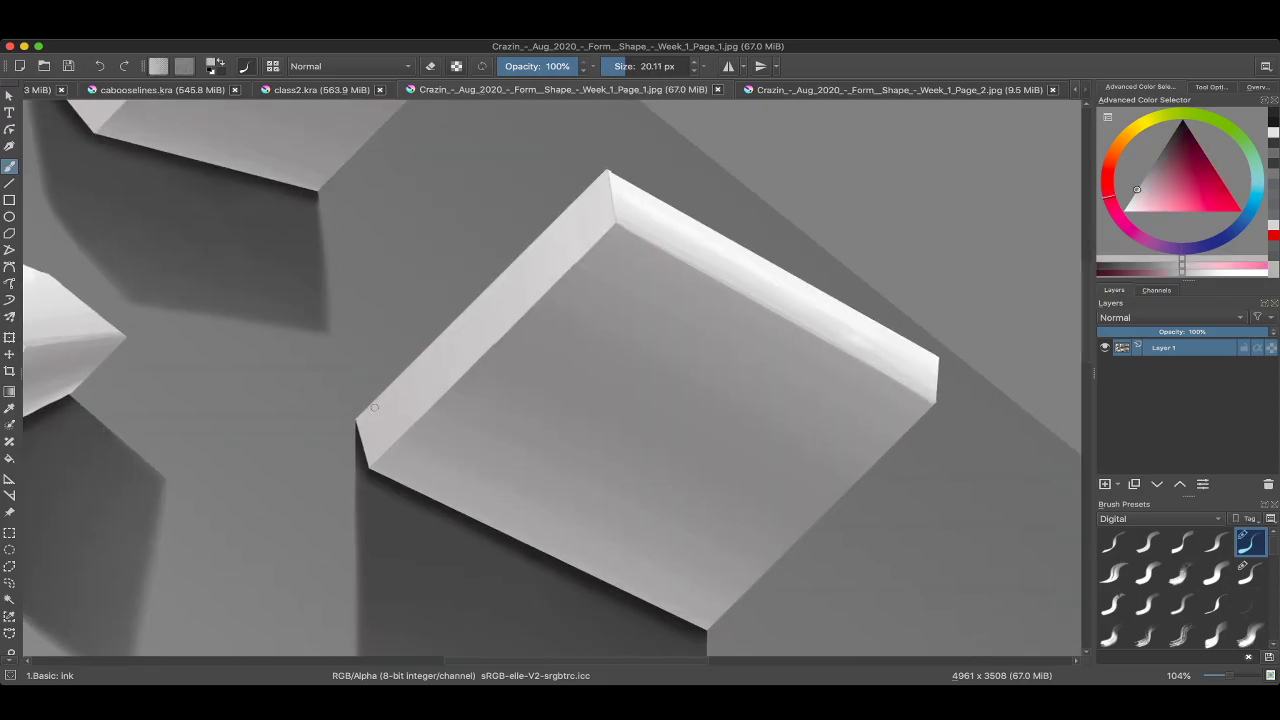
{"action": "right_click", "coordinate": [399, 375]}
{"action": "left_click", "coordinate": [431, 303]}
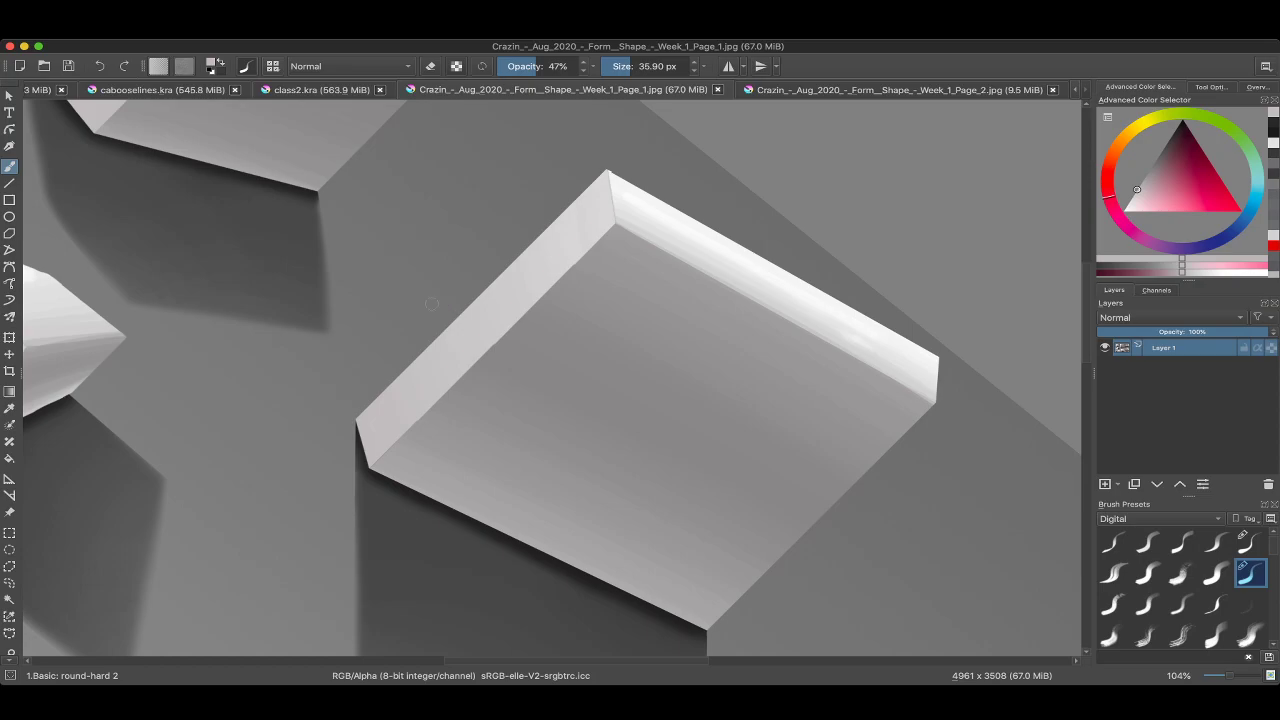
{"action": "scroll", "coordinate": [431, 303], "scroll_direction": "up", "scroll_amount": 3}
{"action": "right_click", "coordinate": [300, 343]}
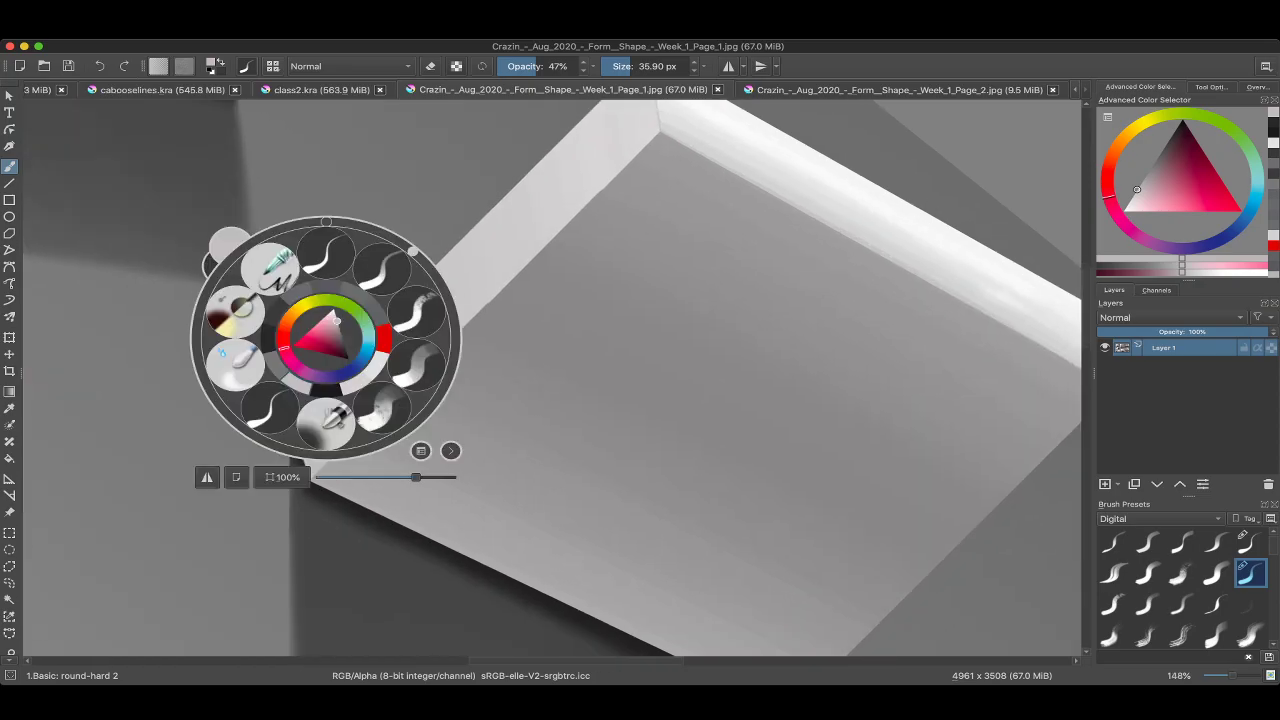
{"action": "left_click", "coordinate": [179, 489]}
Examine the edges between light and dark faces on the tall box and the lower boxes of Page 1.
{"action": "scroll", "coordinate": [601, 111], "scroll_direction": "up", "scroll_amount": 5}
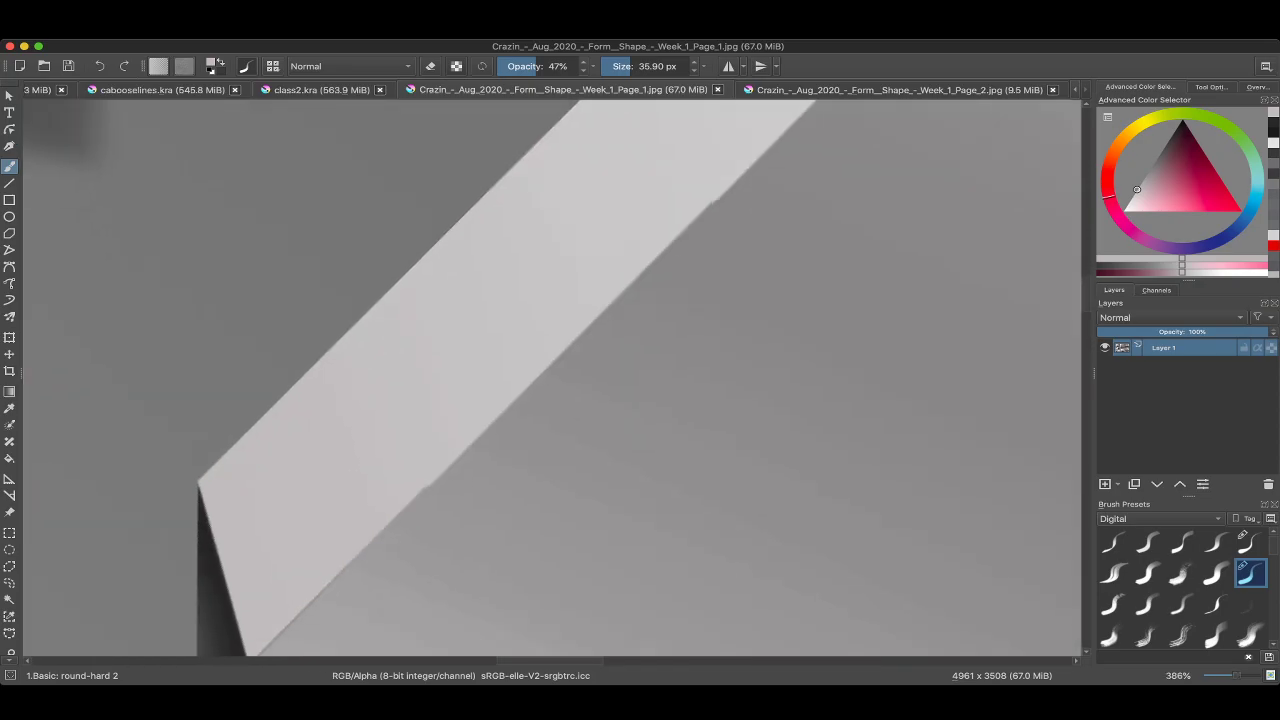
{"action": "scroll", "coordinate": [630, 316], "scroll_direction": "down", "scroll_amount": 9}
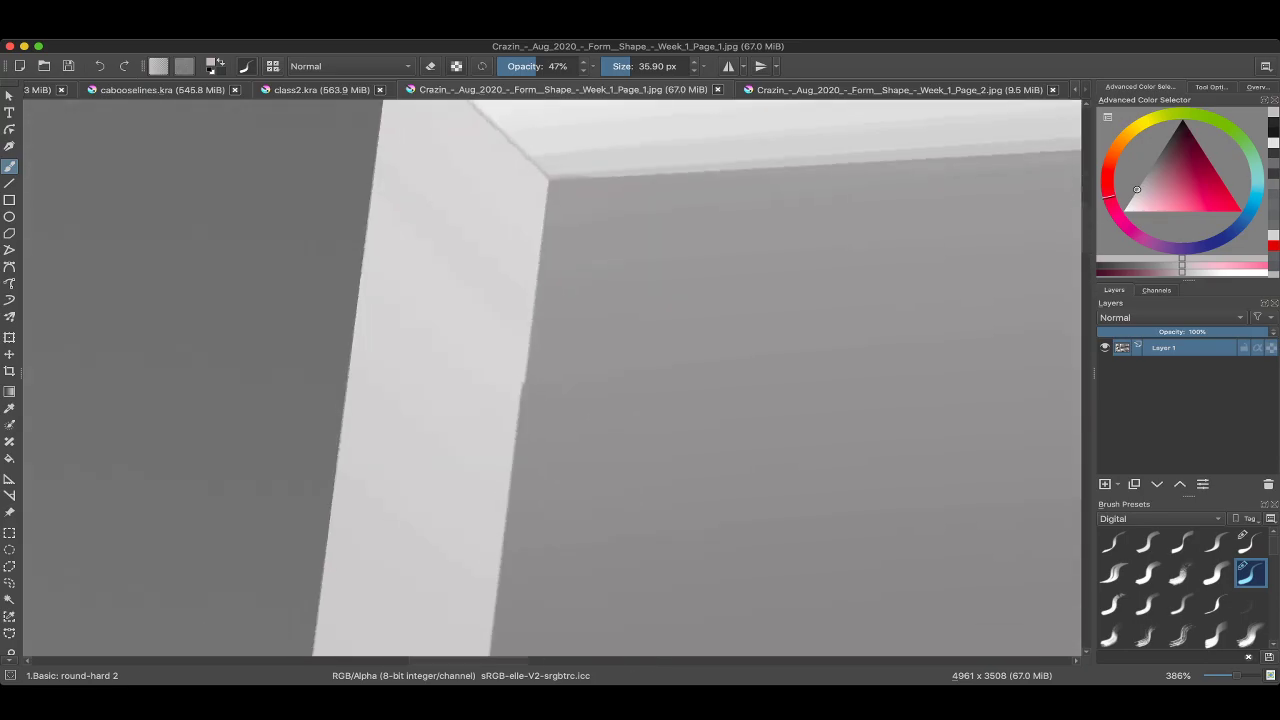
{"action": "scroll", "coordinate": [550, 380], "scroll_direction": "down", "scroll_amount": 5}
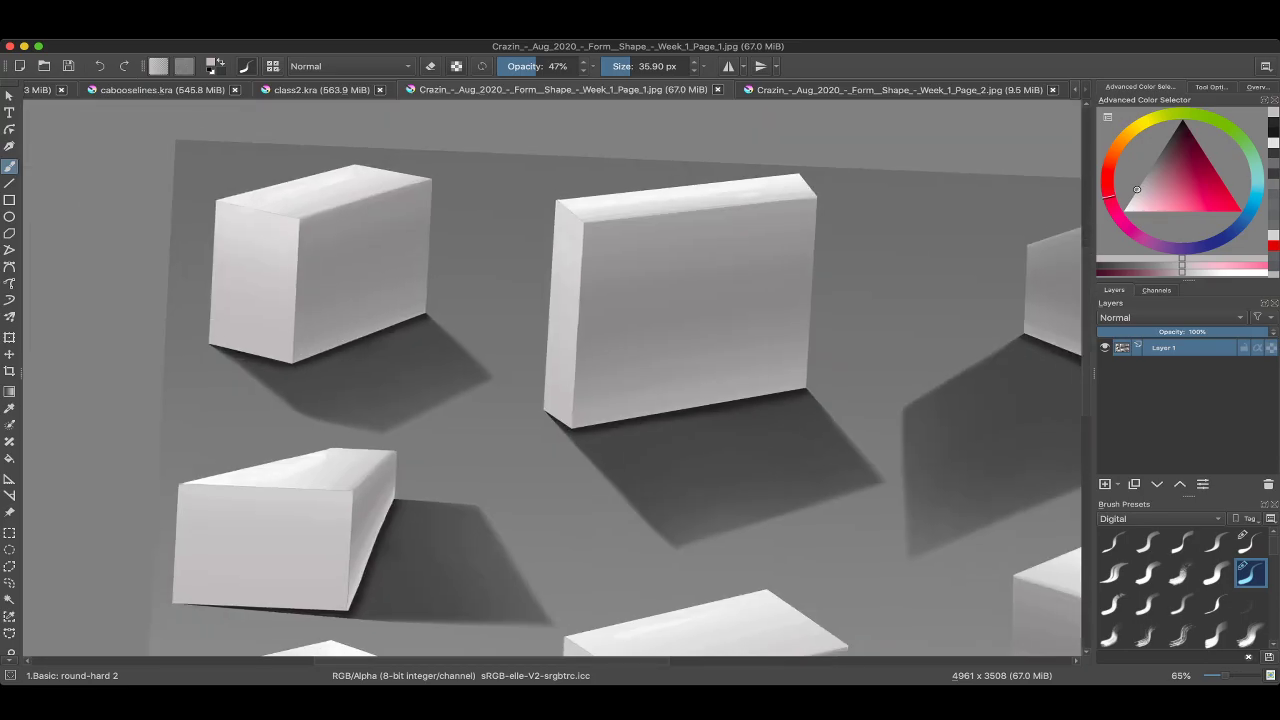
{"action": "scroll", "coordinate": [438, 410], "scroll_direction": "down", "scroll_amount": 2}
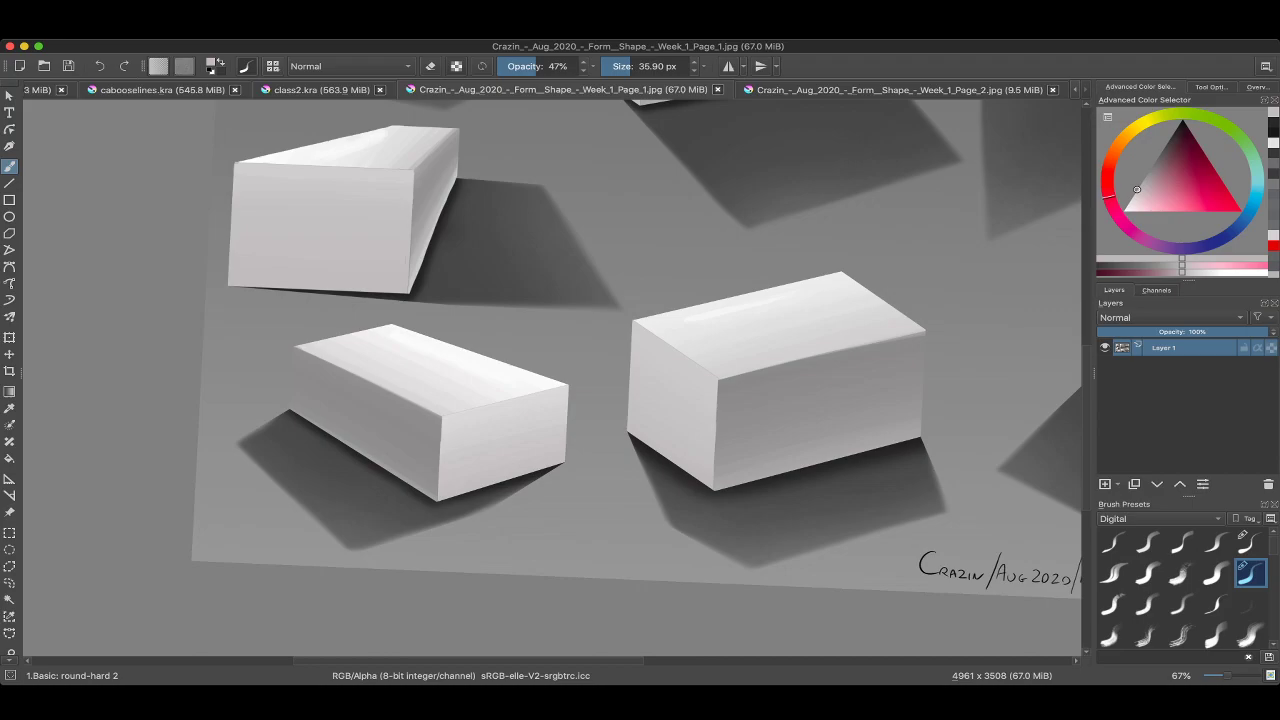
{"action": "scroll", "coordinate": [438, 410], "scroll_direction": "up", "scroll_amount": 8}
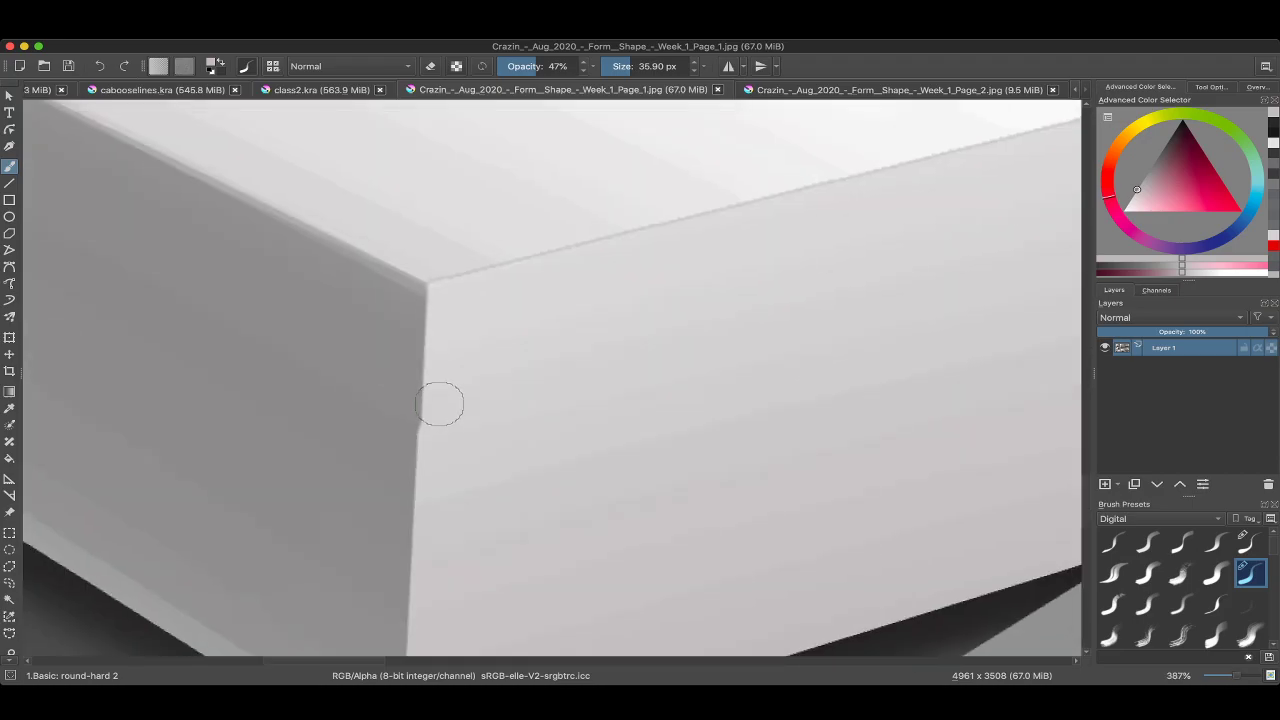
{"action": "scroll", "coordinate": [438, 410], "scroll_direction": "down", "scroll_amount": 4}
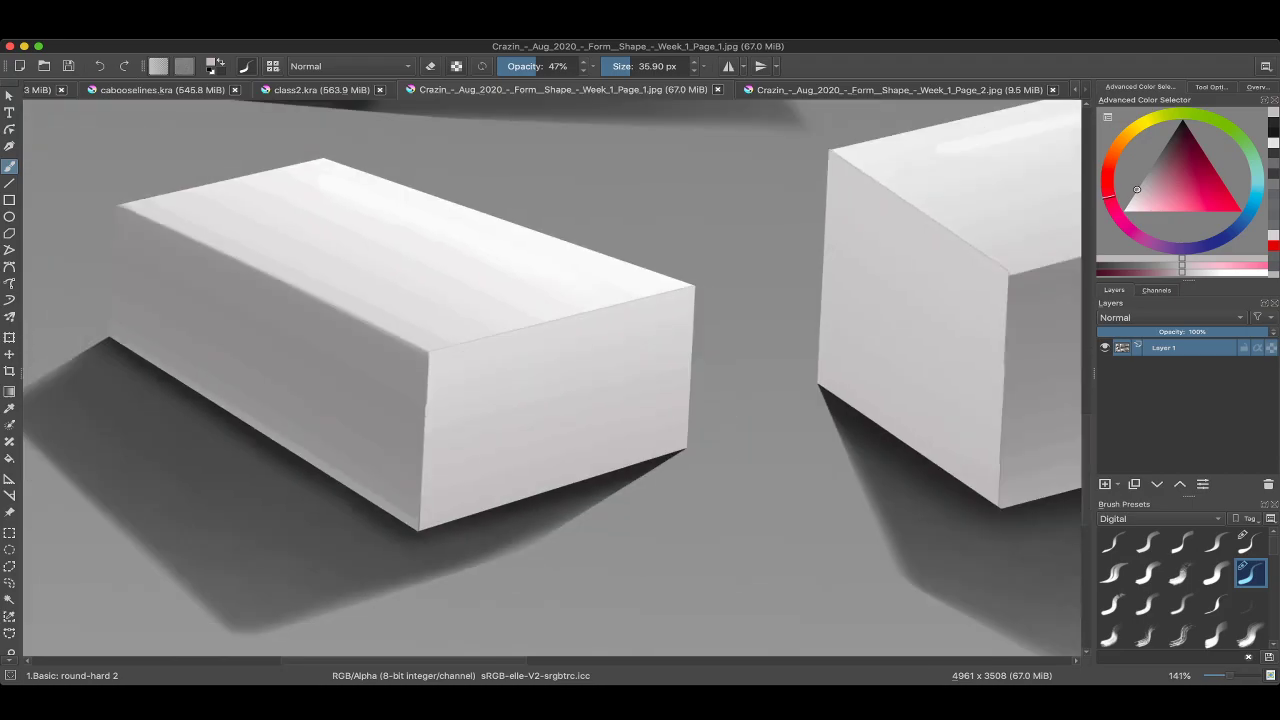
{"action": "scroll", "coordinate": [433, 388], "scroll_direction": "up", "scroll_amount": 2}
{"action": "scroll", "coordinate": [440, 395], "scroll_direction": "down", "scroll_amount": 4}
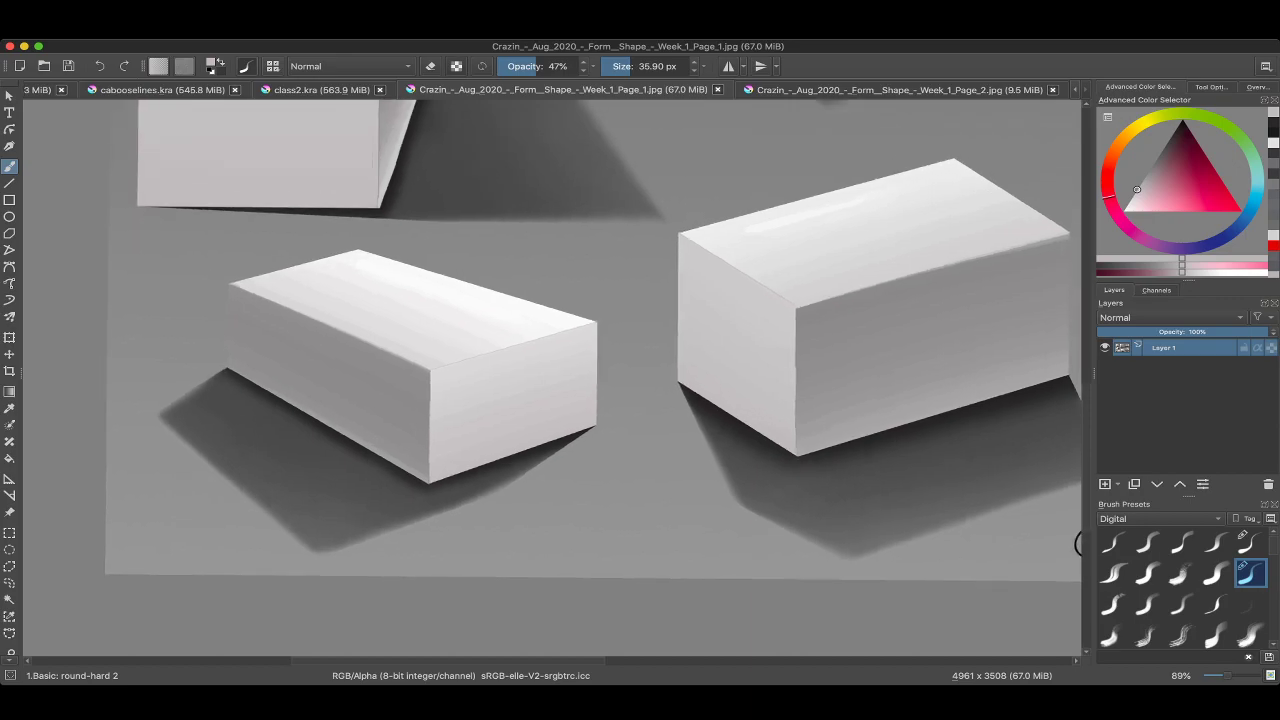
{"action": "scroll", "coordinate": [1078, 544], "scroll_direction": "down", "scroll_amount": 2}
Repaint the low box's near vertical edge between its light and dark sides in sampled grey, using a 47% opacity brush of about 7 px.
{"action": "scroll", "coordinate": [1078, 544], "scroll_direction": "up", "scroll_amount": 4}
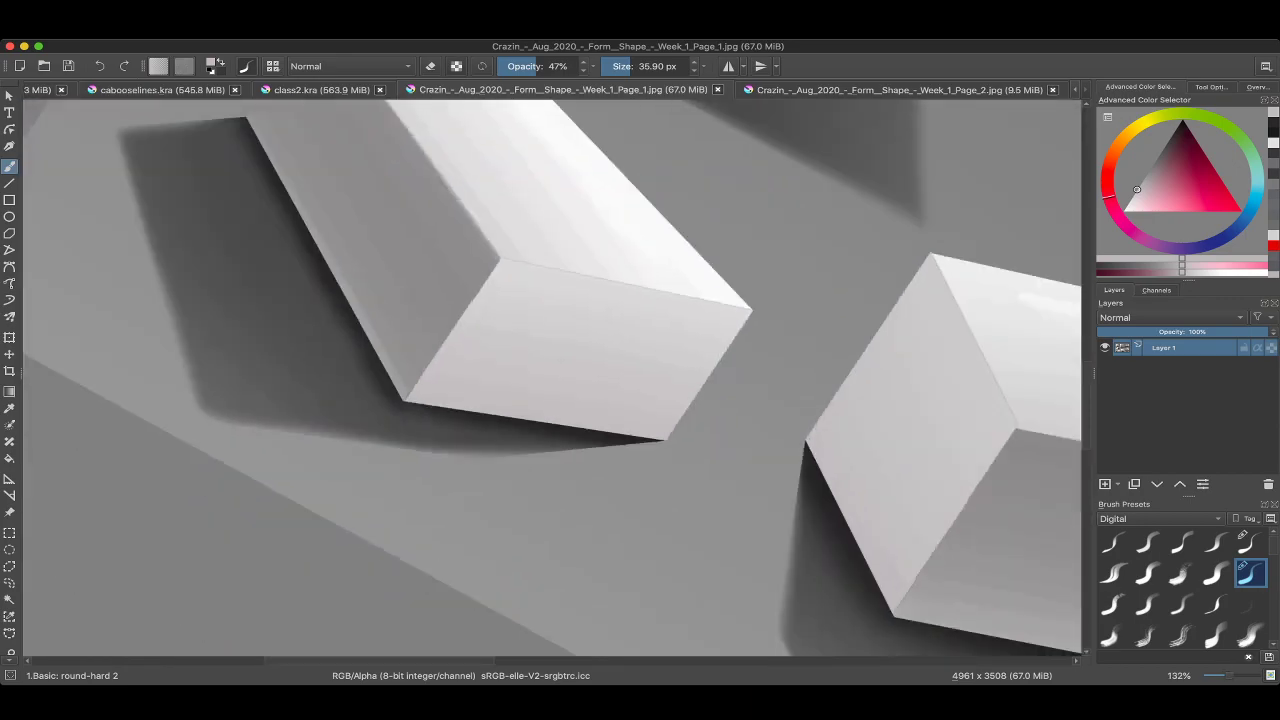
{"action": "scroll", "coordinate": [528, 286], "scroll_direction": "up", "scroll_amount": 3}
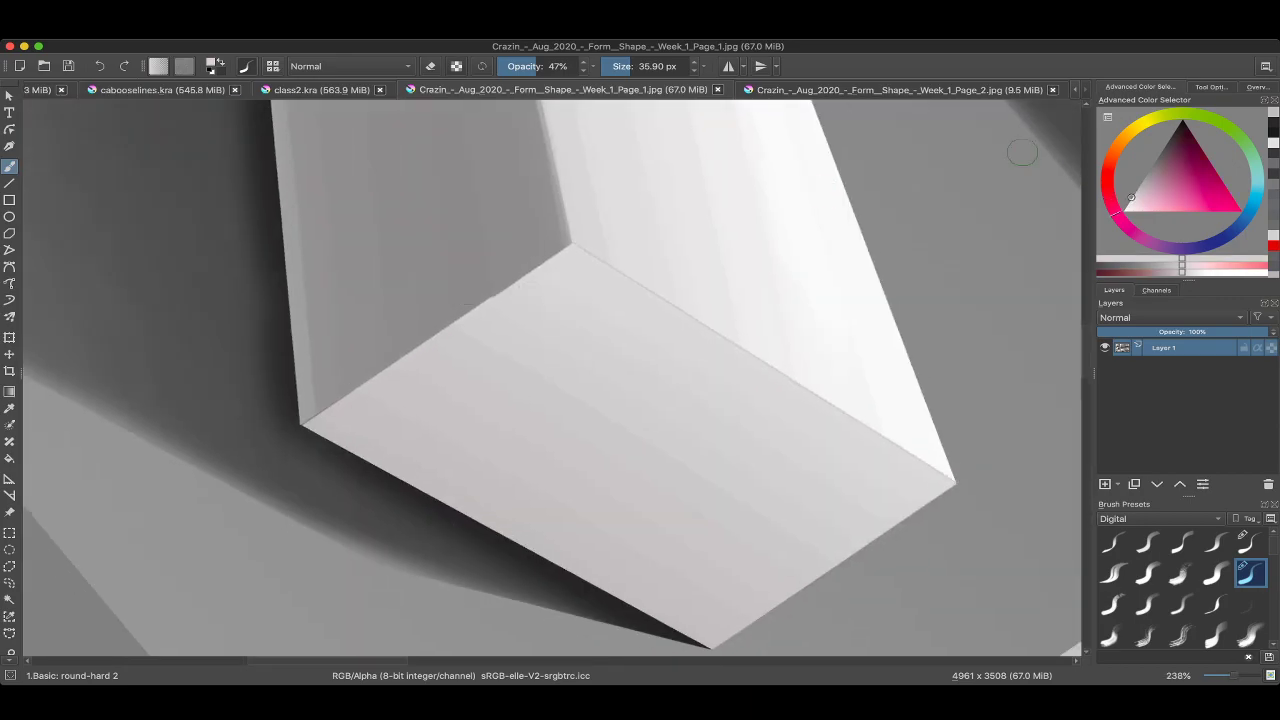
{"action": "left_click_drag", "start_coordinate": [485, 266], "coordinate": [430, 266]}
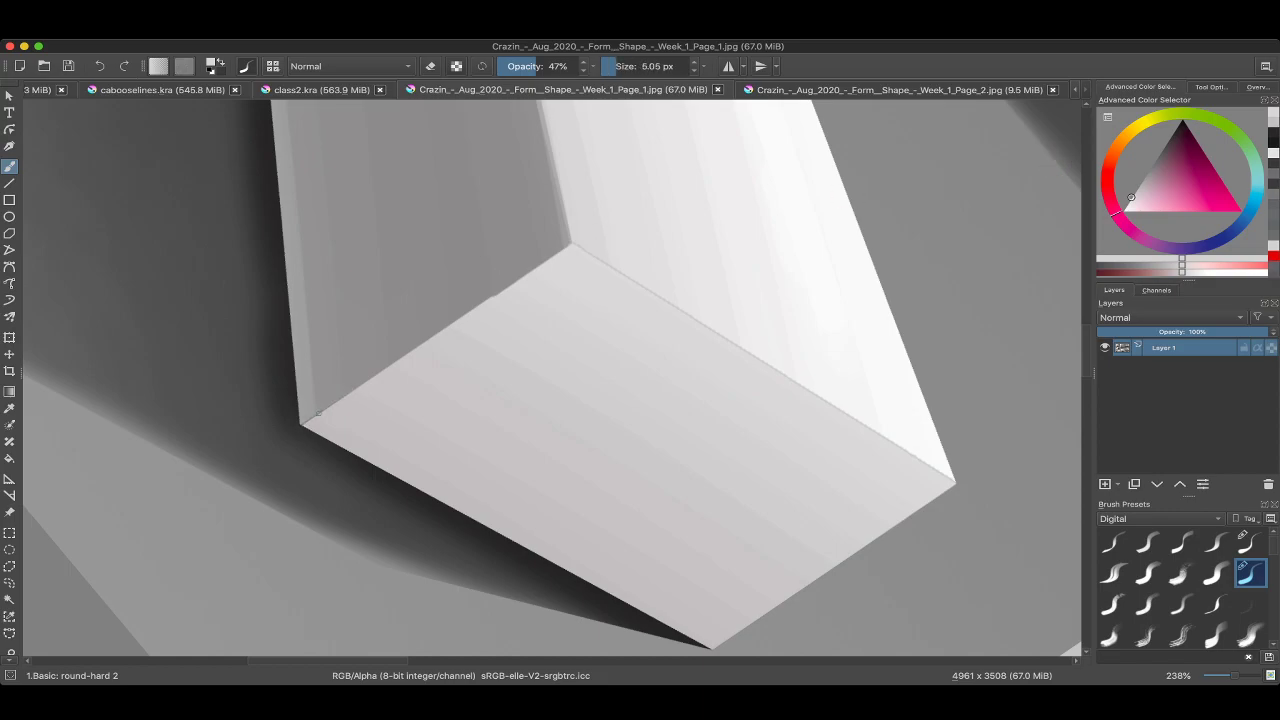
{"action": "left_click_drag", "start_coordinate": [318, 414], "coordinate": [359, 381]}
{"action": "left_click", "coordinate": [362, 404], "text": "ctrl"}
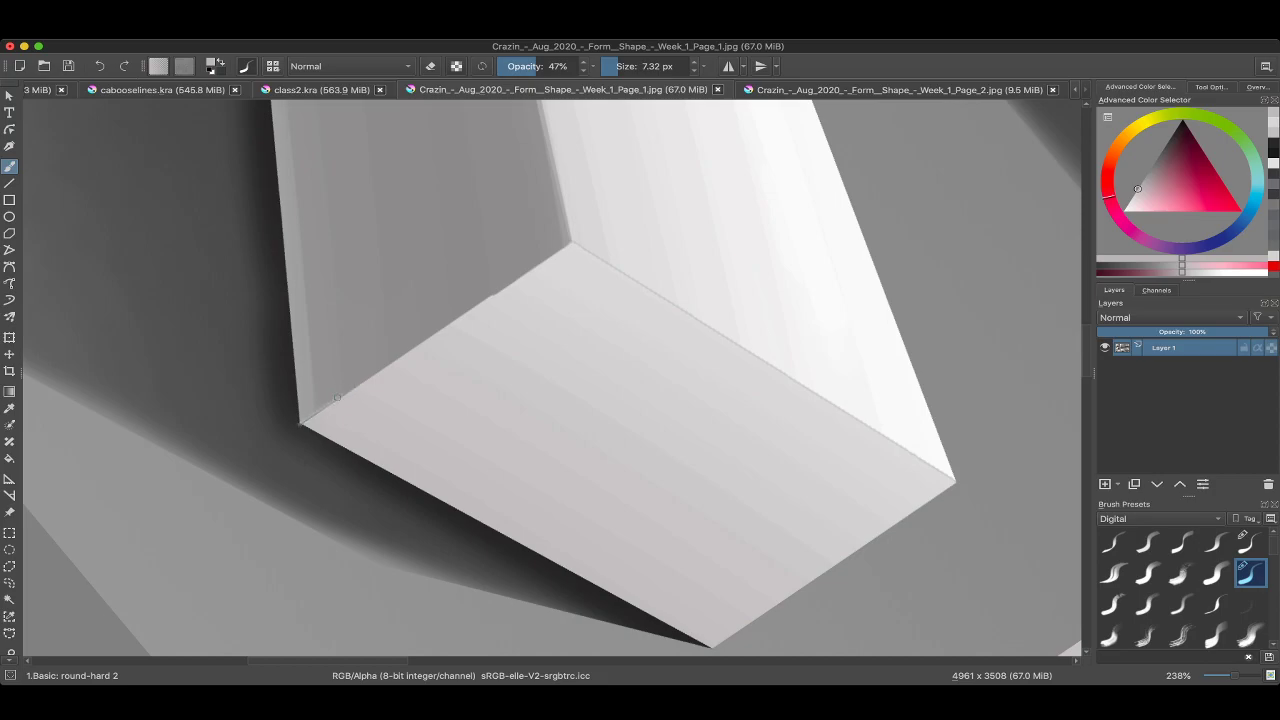
{"action": "left_click_drag", "start_coordinate": [305, 420], "coordinate": [435, 330]}
{"action": "left_click_drag", "start_coordinate": [363, 378], "coordinate": [546, 257]}
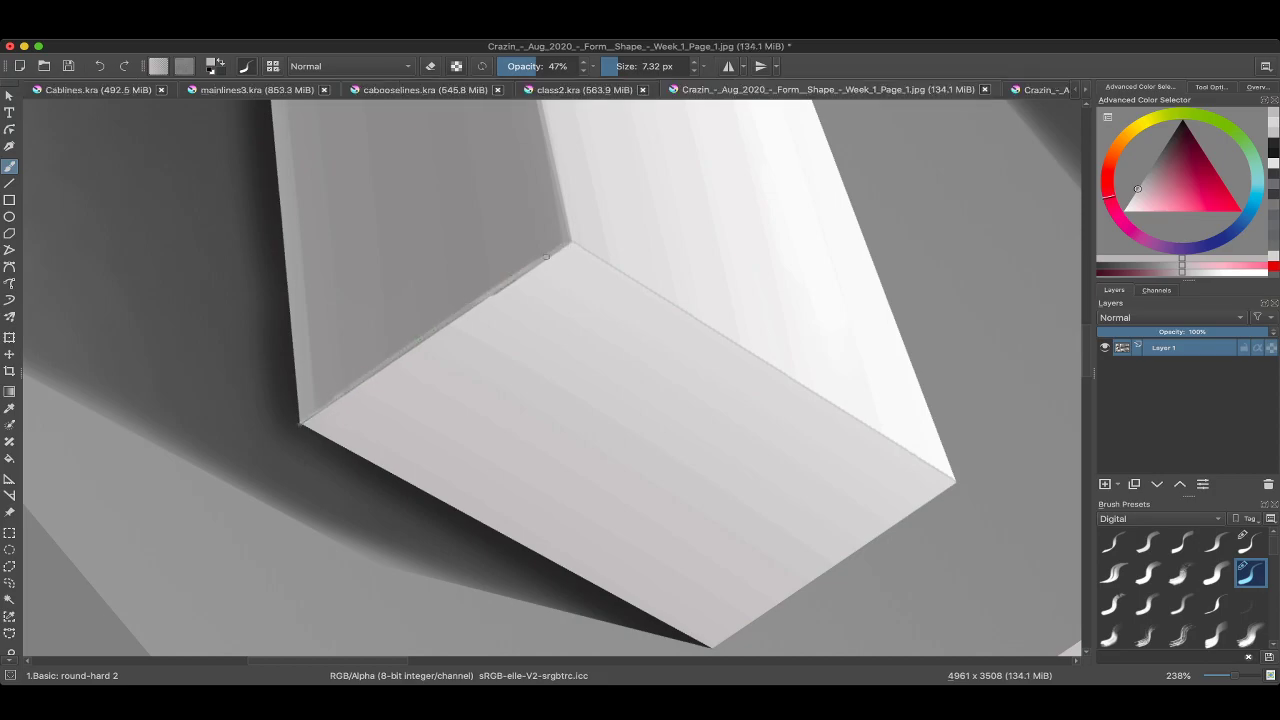
{"action": "left_click_drag", "start_coordinate": [410, 344], "coordinate": [489, 297]}
Trim the outer corner where the middle lower box's top and light side meet, using sampled background grey and a brush of about 14 px.
{"action": "scroll", "coordinate": [554, 251], "scroll_direction": "down", "scroll_amount": 6}
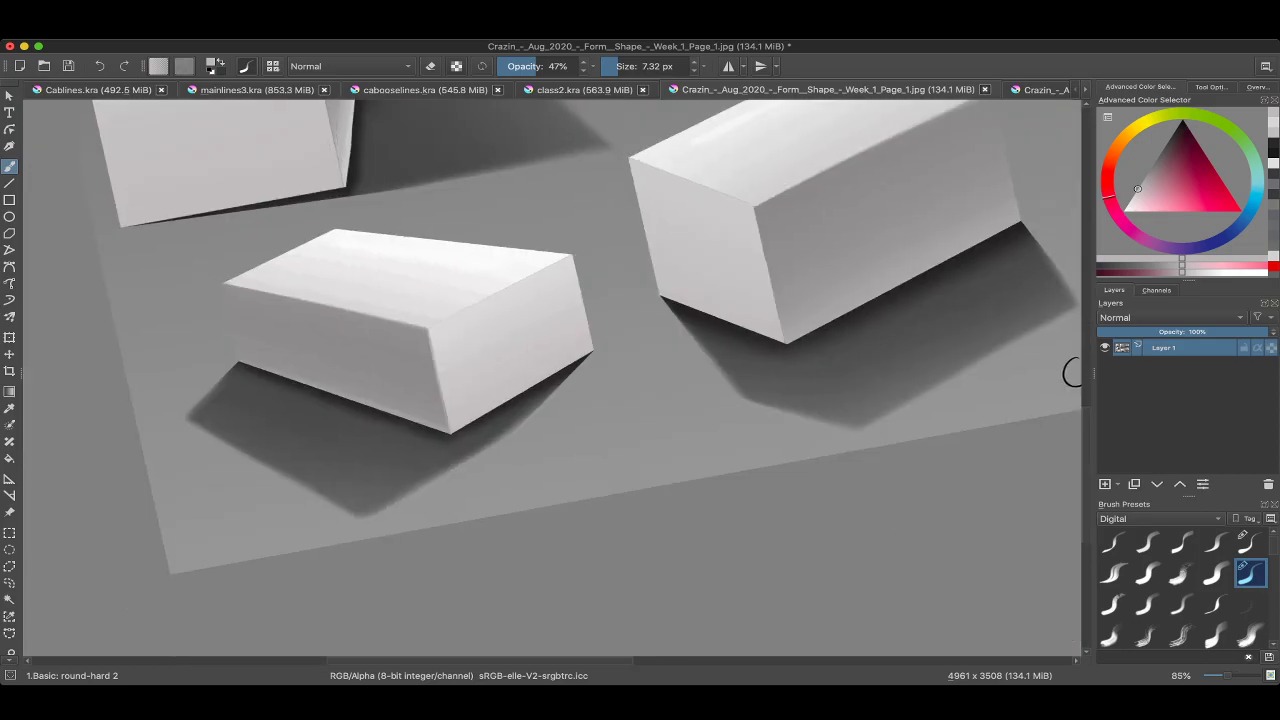
{"action": "scroll", "coordinate": [552, 380], "scroll_direction": "up", "scroll_amount": 5}
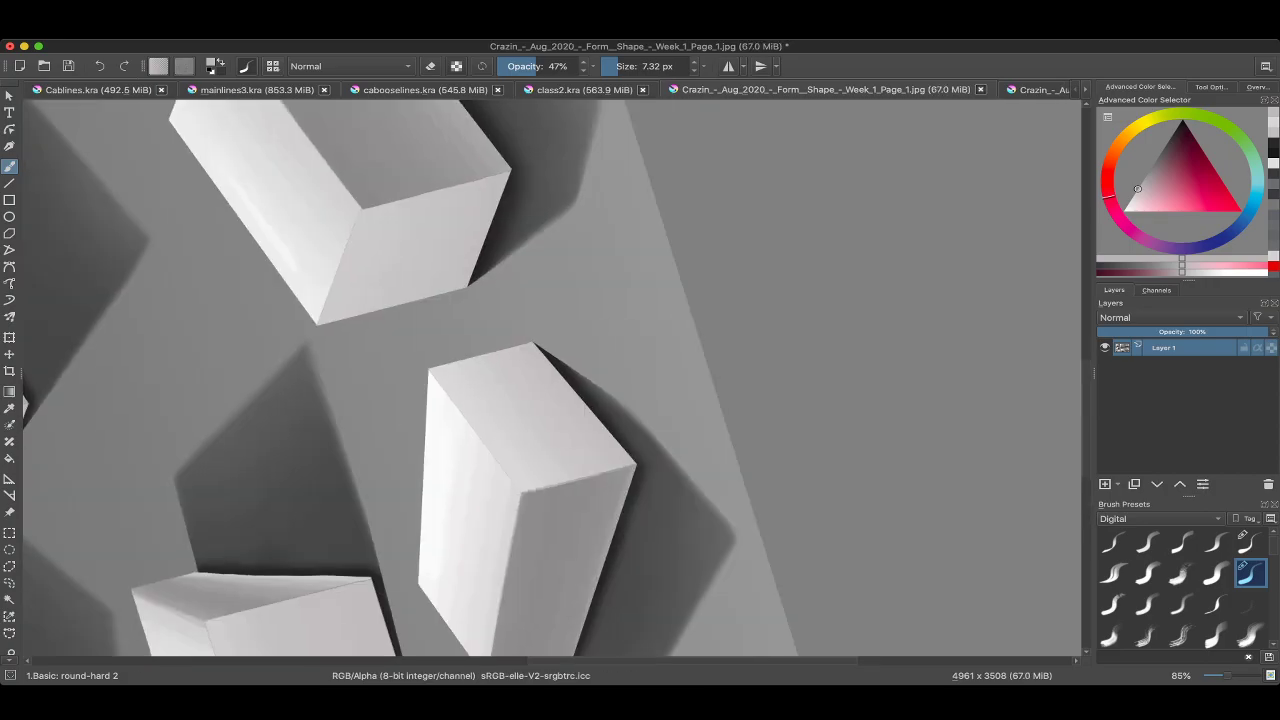
{"action": "scroll", "coordinate": [414, 265], "scroll_direction": "up", "scroll_amount": 2}
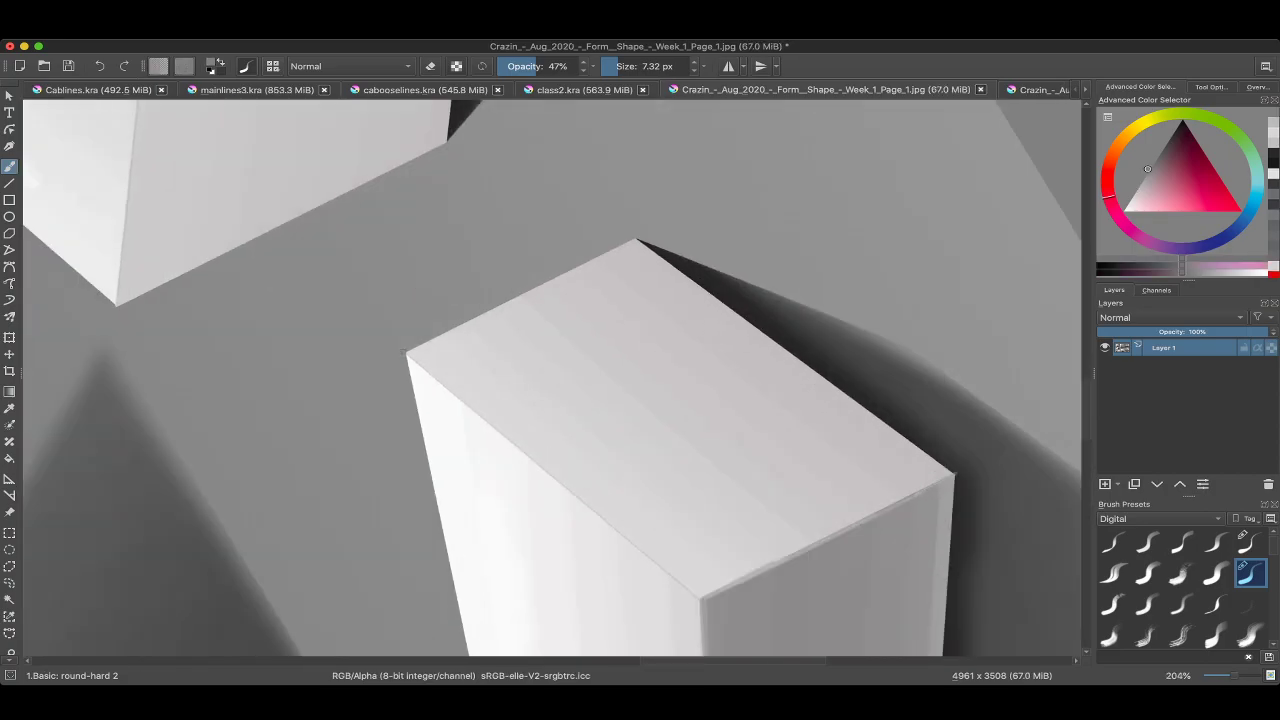
{"action": "scroll", "coordinate": [552, 378], "scroll_direction": "up", "scroll_amount": 5}
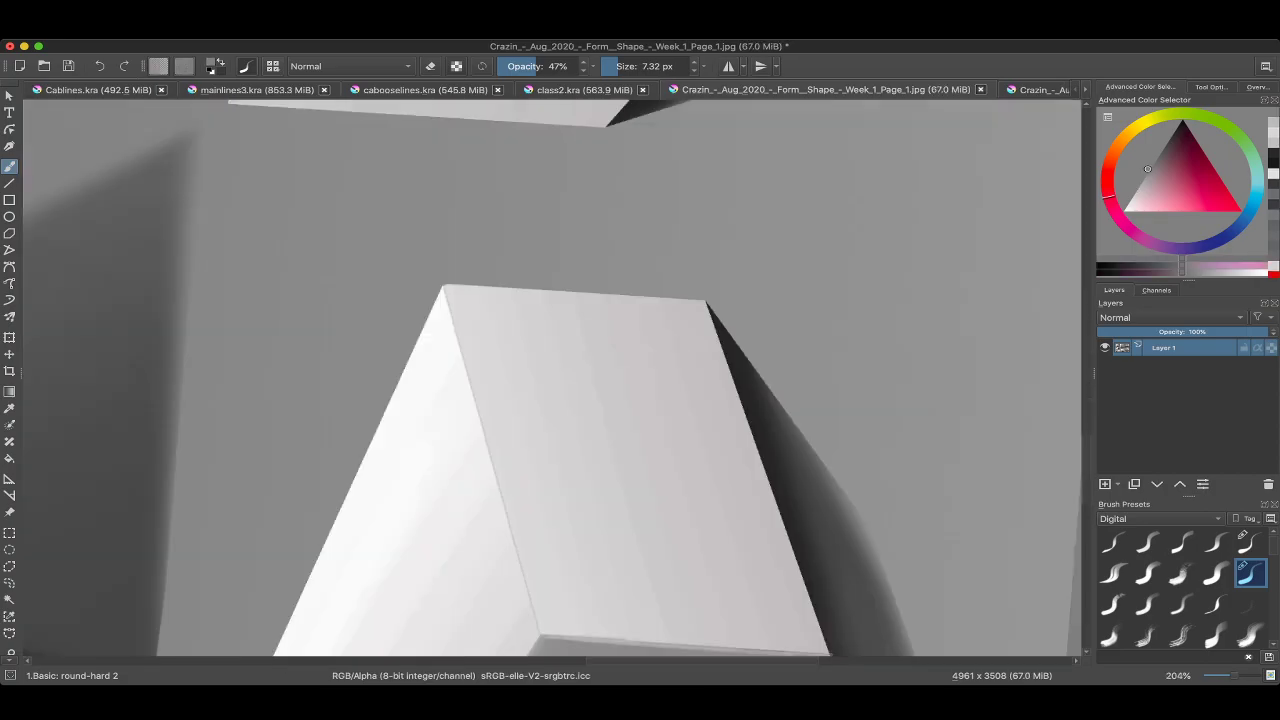
{"action": "scroll", "coordinate": [552, 378], "scroll_direction": "up", "scroll_amount": 3}
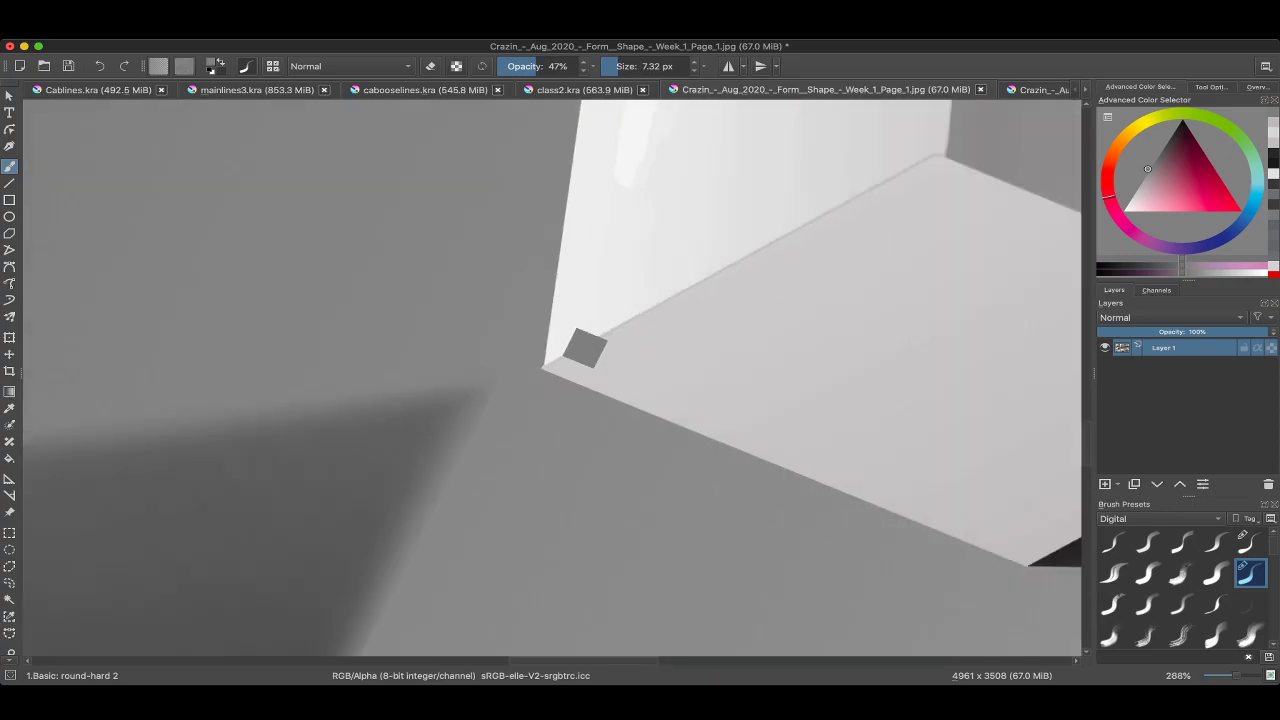
{"action": "key", "text": "bracketright"}
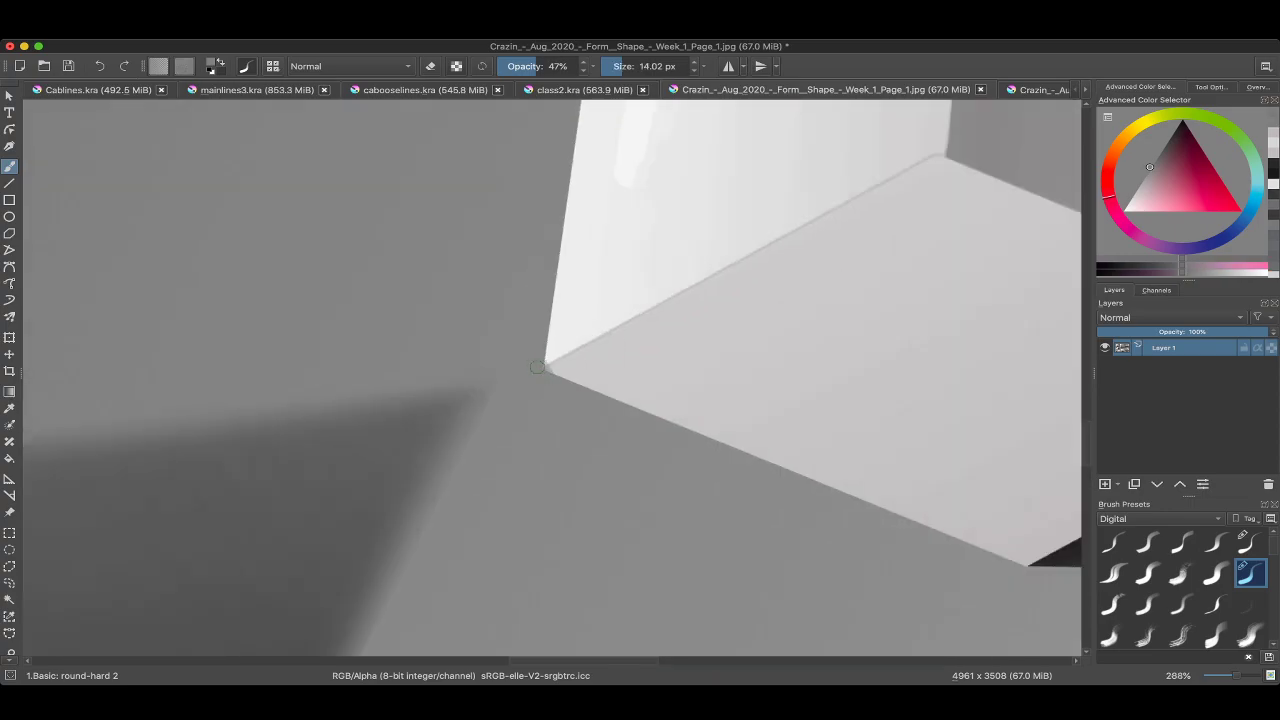
Clean up the middle lower box's back corners against the background in sampled grey with a brush of about 16 px.
{"action": "scroll", "coordinate": [552, 378], "scroll_direction": "down", "scroll_amount": 5}
{"action": "scroll", "coordinate": [552, 378], "scroll_direction": "up", "scroll_amount": 6}
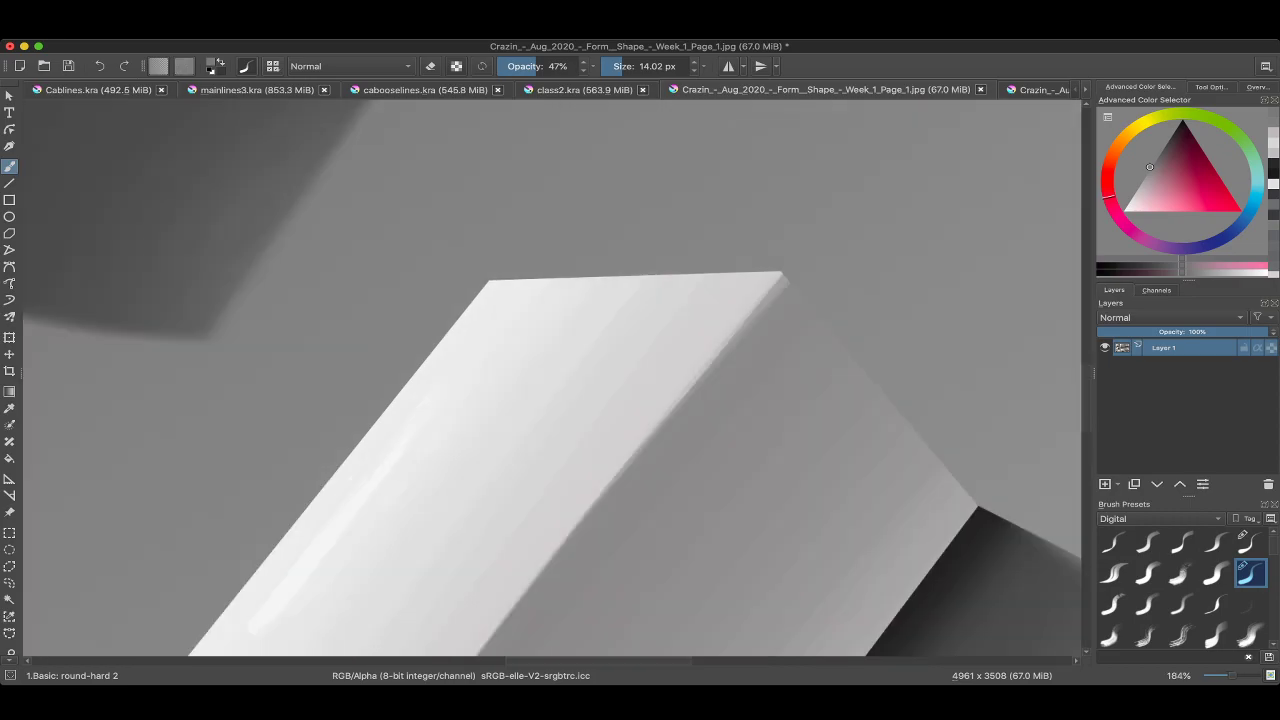
{"action": "key", "text": "bracketright"}
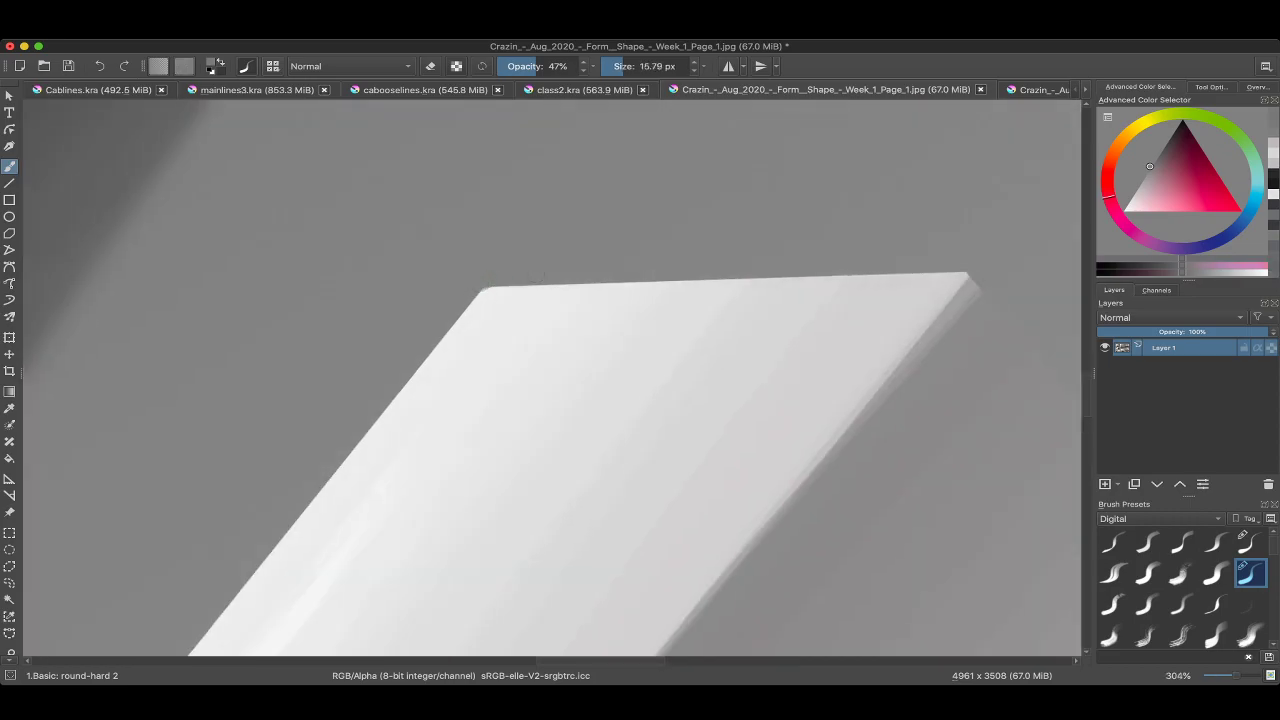
{"action": "scroll", "coordinate": [640, 287], "scroll_direction": "down", "scroll_amount": 2}
{"action": "scroll", "coordinate": [640, 287], "scroll_direction": "down", "scroll_amount": 4}
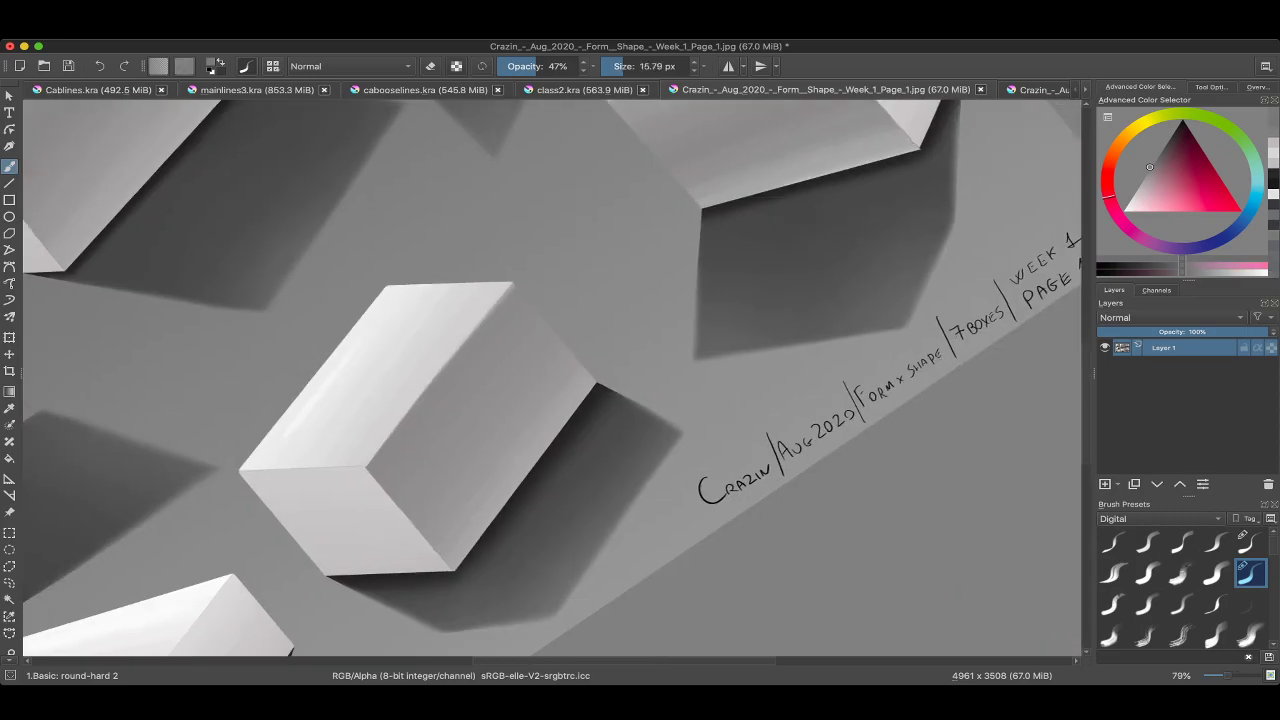
{"action": "scroll", "coordinate": [615, 390], "scroll_direction": "up", "scroll_amount": 5}
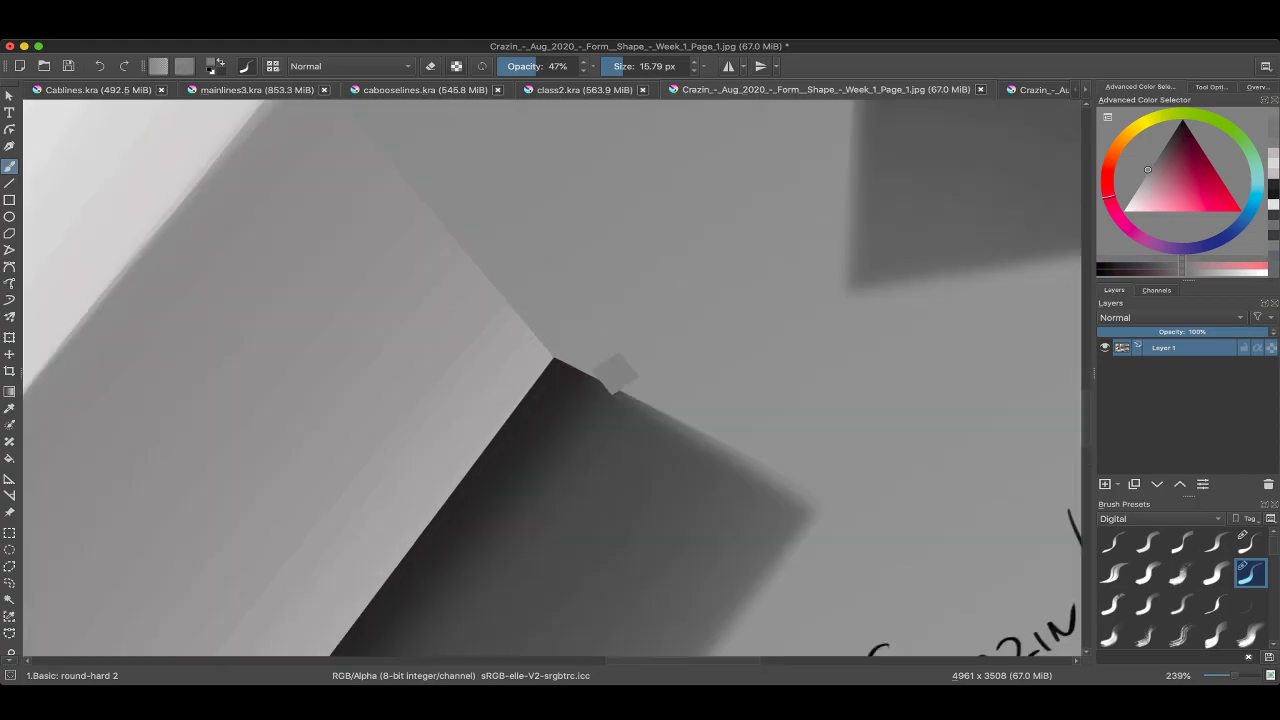
{"action": "scroll", "coordinate": [615, 375], "scroll_direction": "down", "scroll_amount": 6}
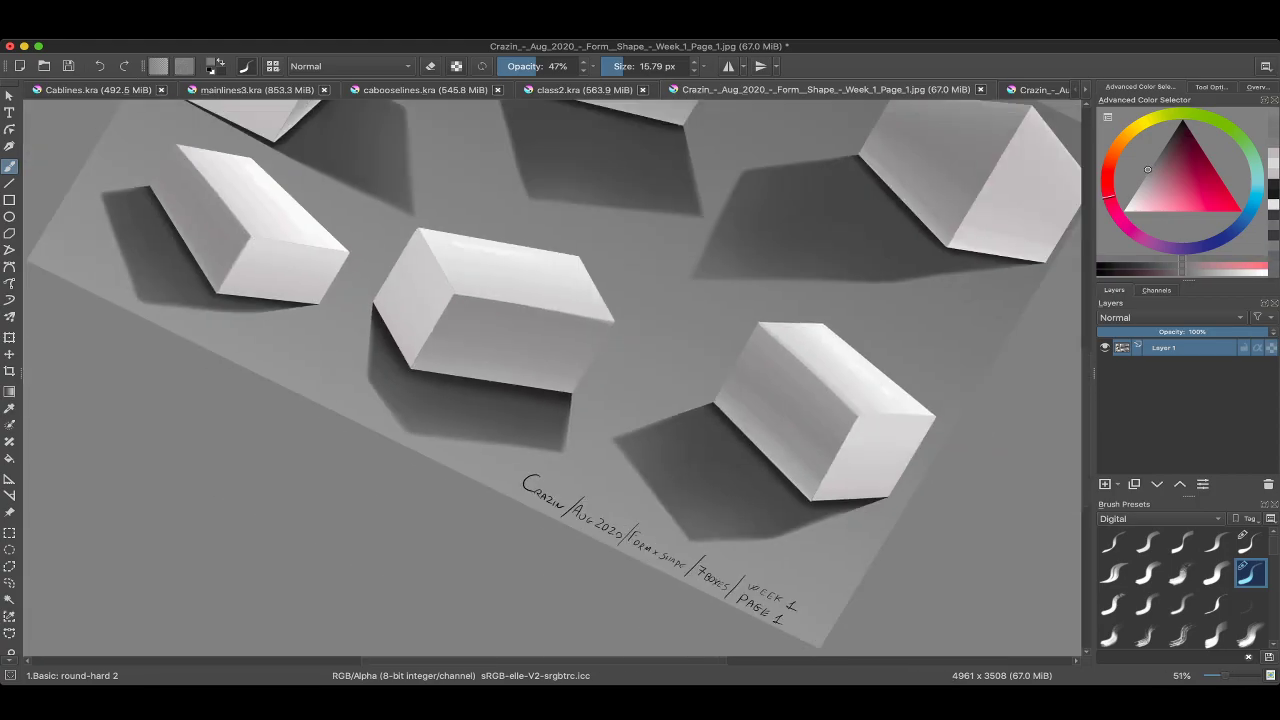
Repaint the middle lower box's near vertical edge between its light and dark sides with a brush of about 13 px.
{"action": "scroll", "coordinate": [615, 375], "scroll_direction": "up", "scroll_amount": 4}
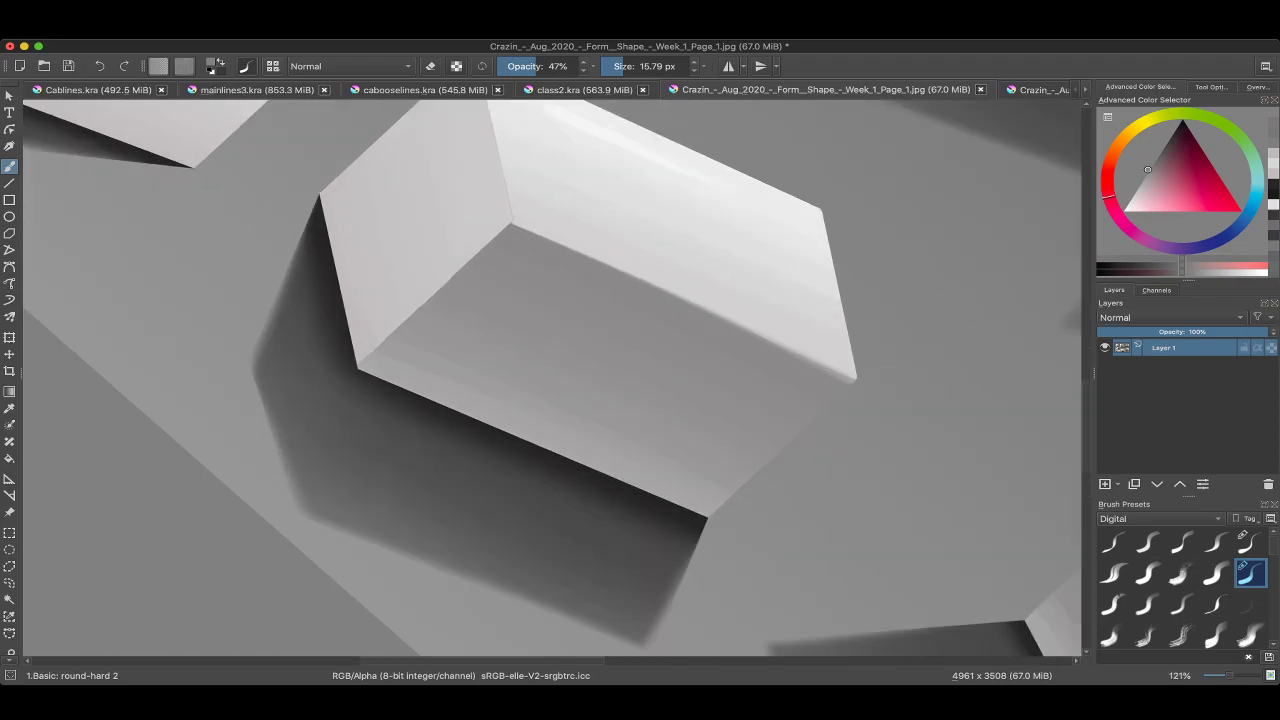
{"action": "key", "text": "6"}
{"action": "scroll", "coordinate": [380, 355], "scroll_direction": "up", "scroll_amount": 2}
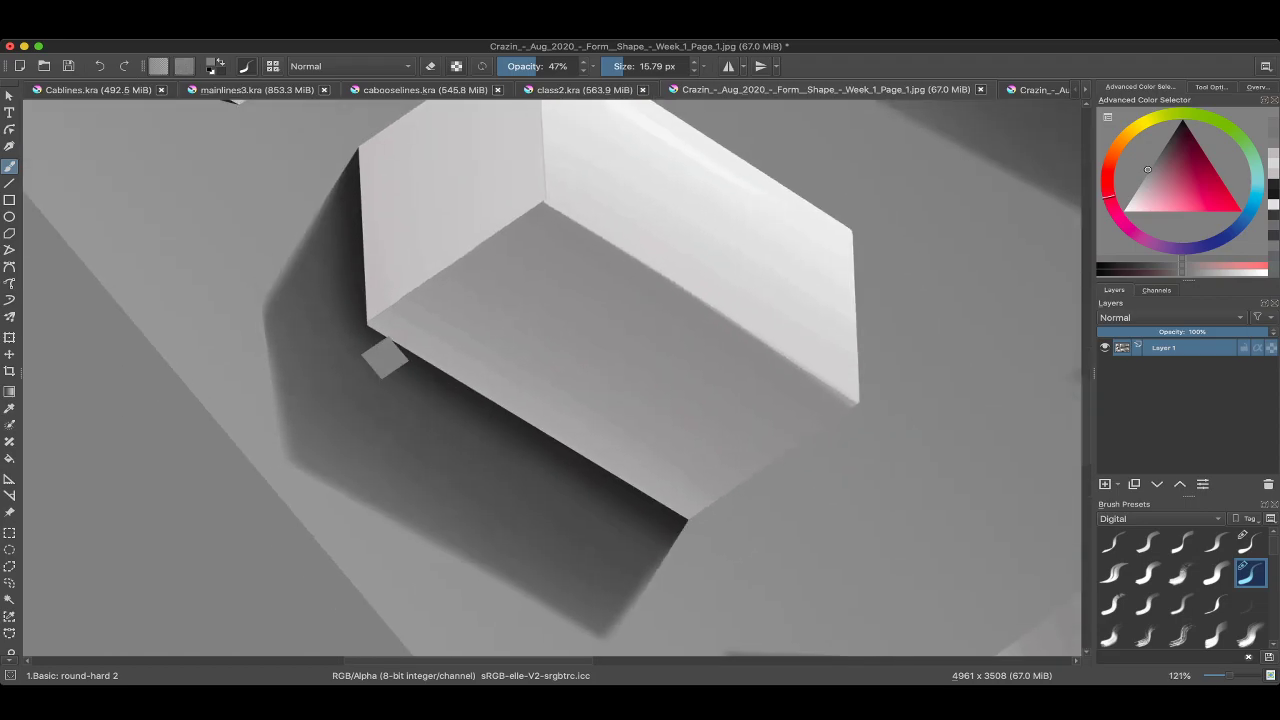
{"action": "mouse_move", "coordinate": [386, 312]}
{"action": "left_mouse_down"}
{"action": "mouse_move", "coordinate": [367, 323]}
{"action": "mouse_move", "coordinate": [554, 192]}
{"action": "left_mouse_up"}
{"action": "scroll", "coordinate": [554, 192], "scroll_direction": "down", "scroll_amount": 6}
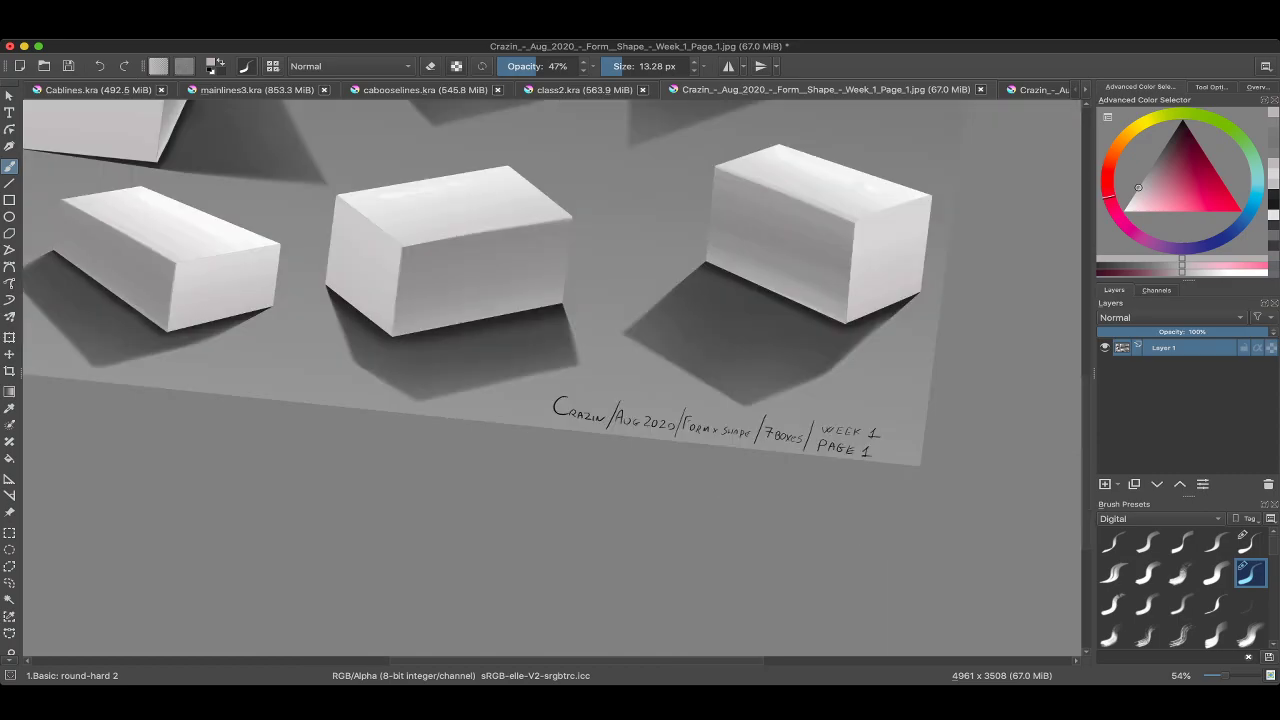
Try outlining the low box's light side face with a freehand selection, and clear the selection.
{"action": "scroll", "coordinate": [400, 340], "scroll_direction": "down", "scroll_amount": 1}
{"action": "scroll", "coordinate": [381, 337], "scroll_direction": "up", "scroll_amount": 3}
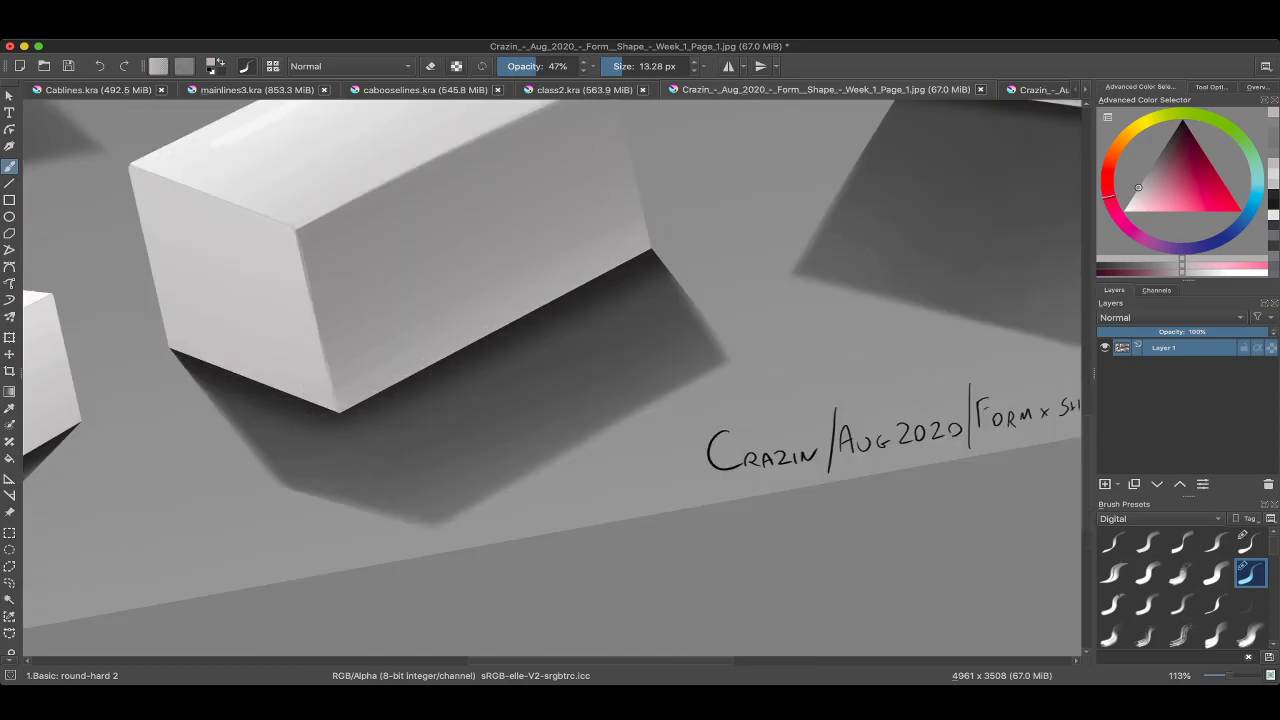
{"action": "scroll", "coordinate": [381, 337], "scroll_direction": "down", "scroll_amount": 4}
{"action": "scroll", "coordinate": [450, 340], "scroll_direction": "up", "scroll_amount": 2}
{"action": "scroll", "coordinate": [450, 380], "scroll_direction": "up", "scroll_amount": 2}
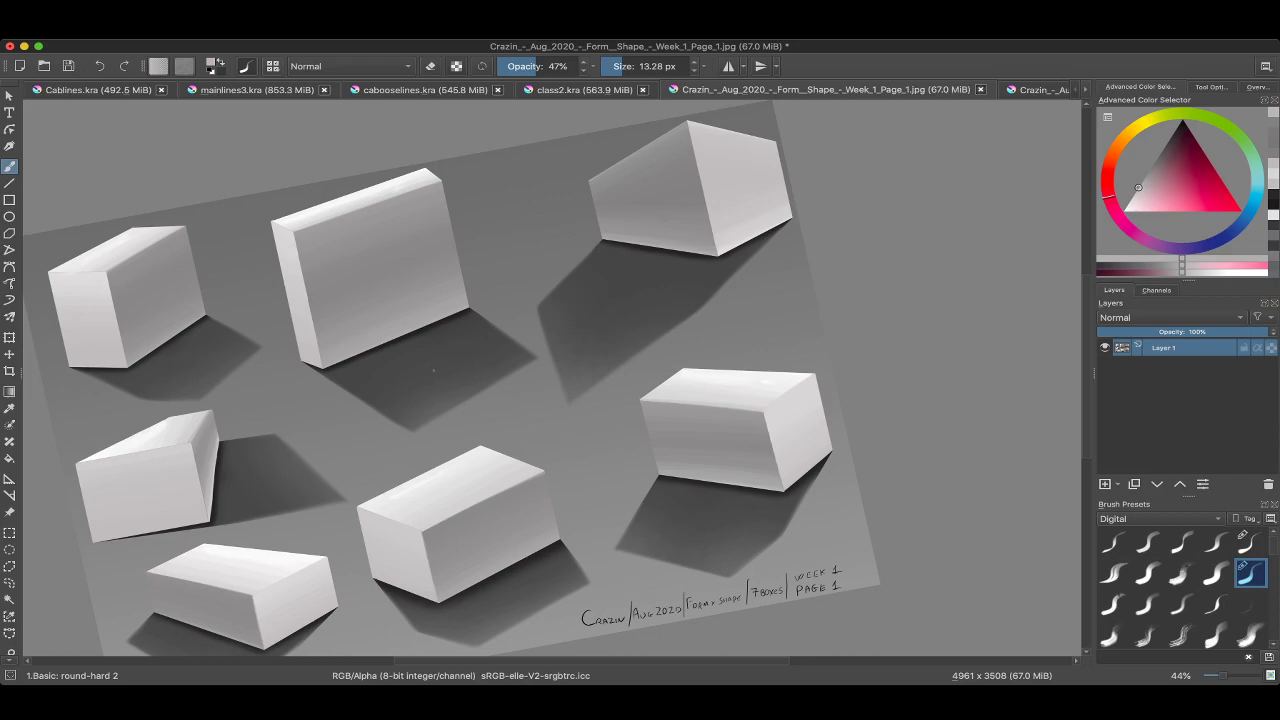
{"action": "scroll", "coordinate": [448, 370], "scroll_direction": "up", "scroll_amount": 5}
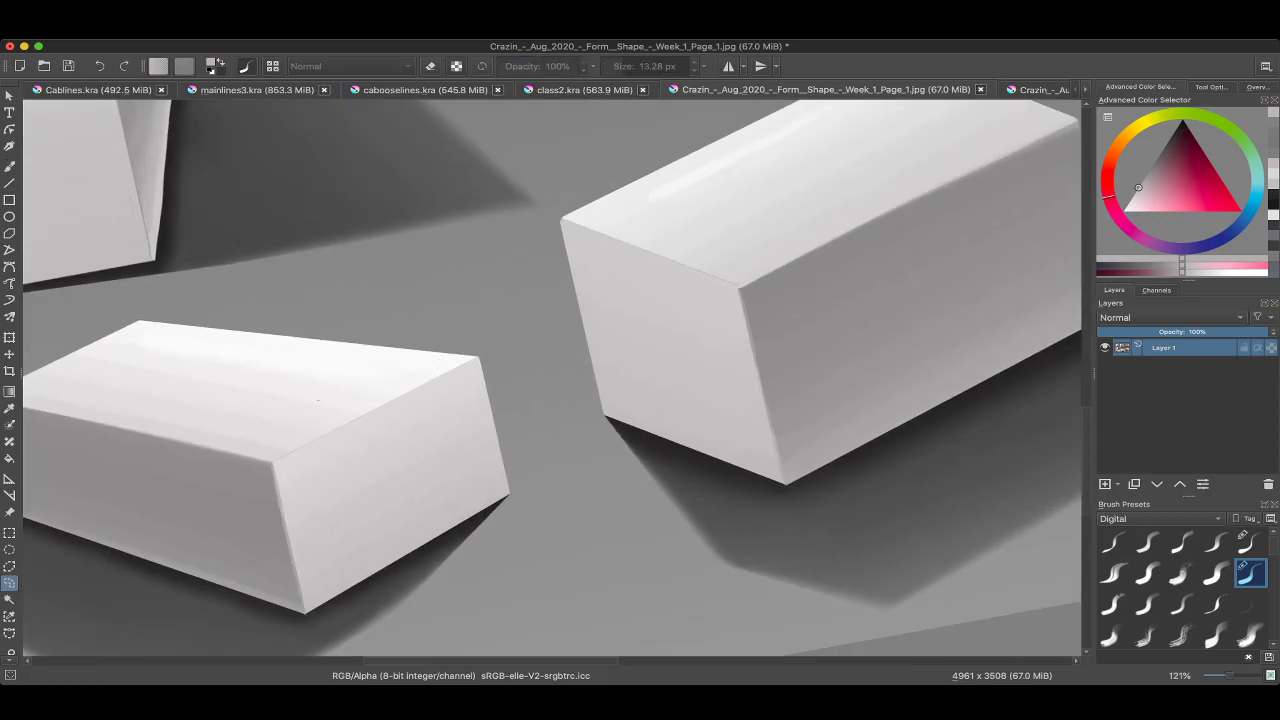
{"action": "mouse_move", "coordinate": [318, 400]}
{"action": "left_mouse_down"}
{"action": "mouse_move", "coordinate": [272, 462]}
{"action": "mouse_move", "coordinate": [389, 385]}
{"action": "mouse_move", "coordinate": [305, 392]}
{"action": "left_mouse_up"}
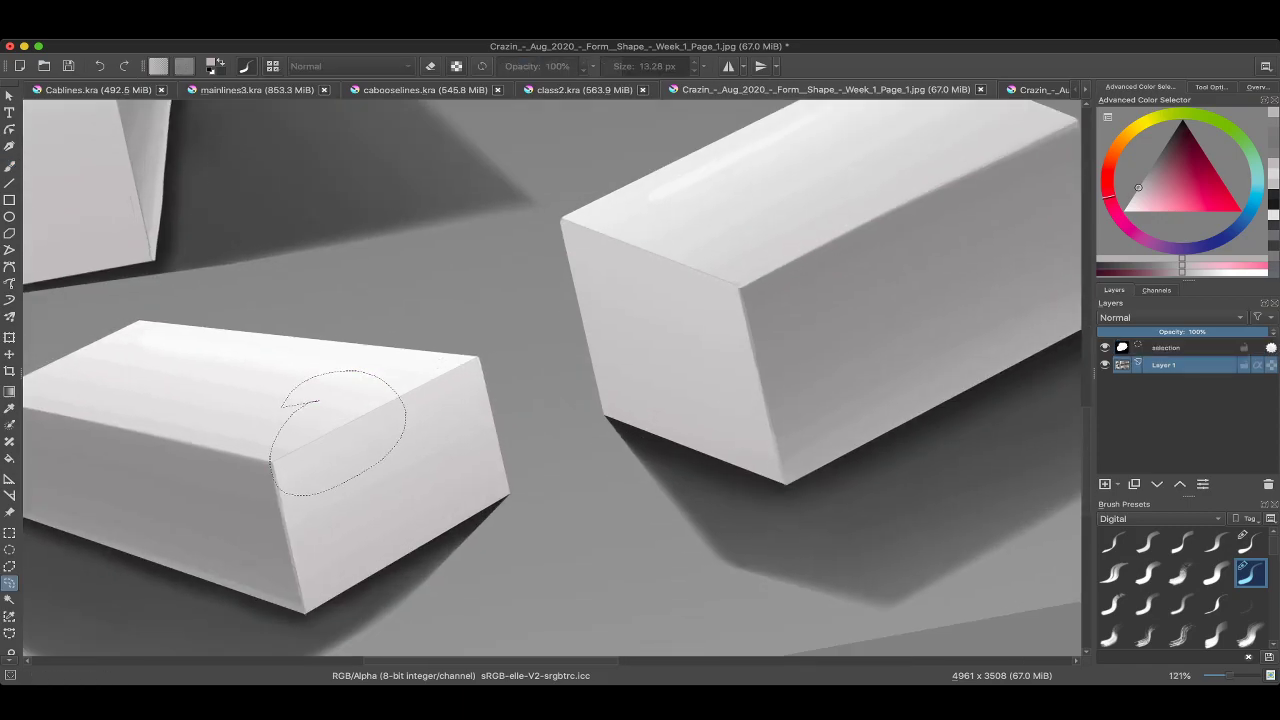
{"action": "scroll", "coordinate": [340, 420], "scroll_direction": "up", "scroll_amount": 1}
{"action": "key", "text": "ctrl+shift+a"}
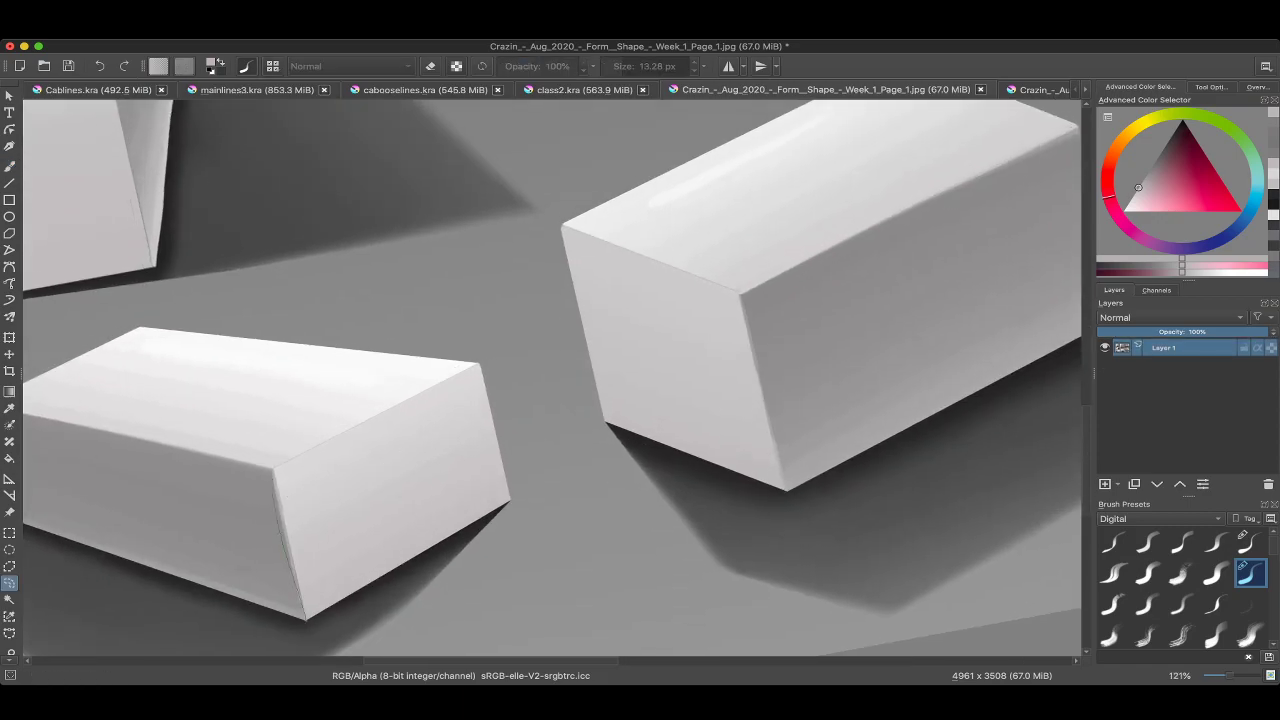
{"action": "mouse_move", "coordinate": [276, 464]}
{"action": "left_mouse_down"}
{"action": "mouse_move", "coordinate": [474, 368]}
{"action": "mouse_move", "coordinate": [440, 440]}
{"action": "left_mouse_up"}
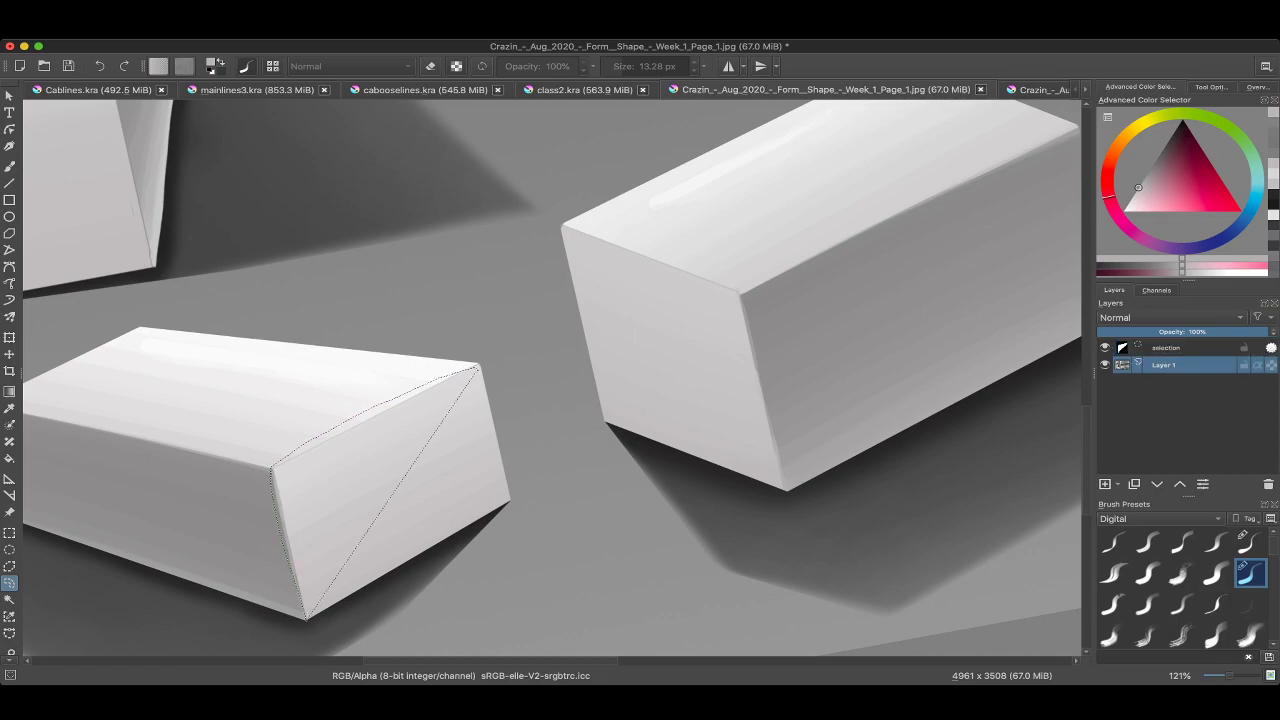
{"action": "key", "text": "ctrl+shift+a"}
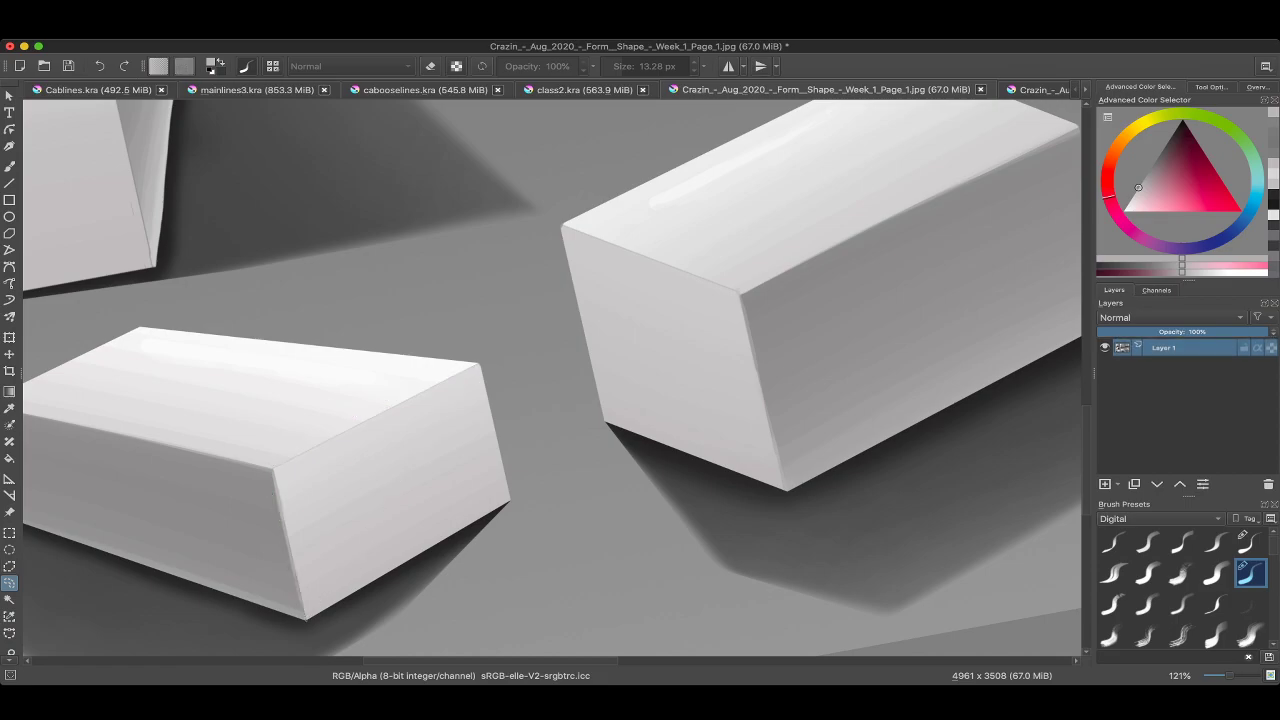
Outline the low box's light side face with a polygonal selection, shade inside it in grey, and clear the selection.
{"action": "key", "text": "b"}
{"action": "mouse_move", "coordinate": [306, 618]}
{"action": "left_mouse_down"}
{"action": "mouse_move", "coordinate": [273, 467]}
{"action": "mouse_move", "coordinate": [477, 362]}
{"action": "mouse_move", "coordinate": [510, 500]}
{"action": "mouse_move", "coordinate": [306, 617]}
{"action": "left_mouse_up"}
{"action": "left_click", "coordinate": [306, 618]}
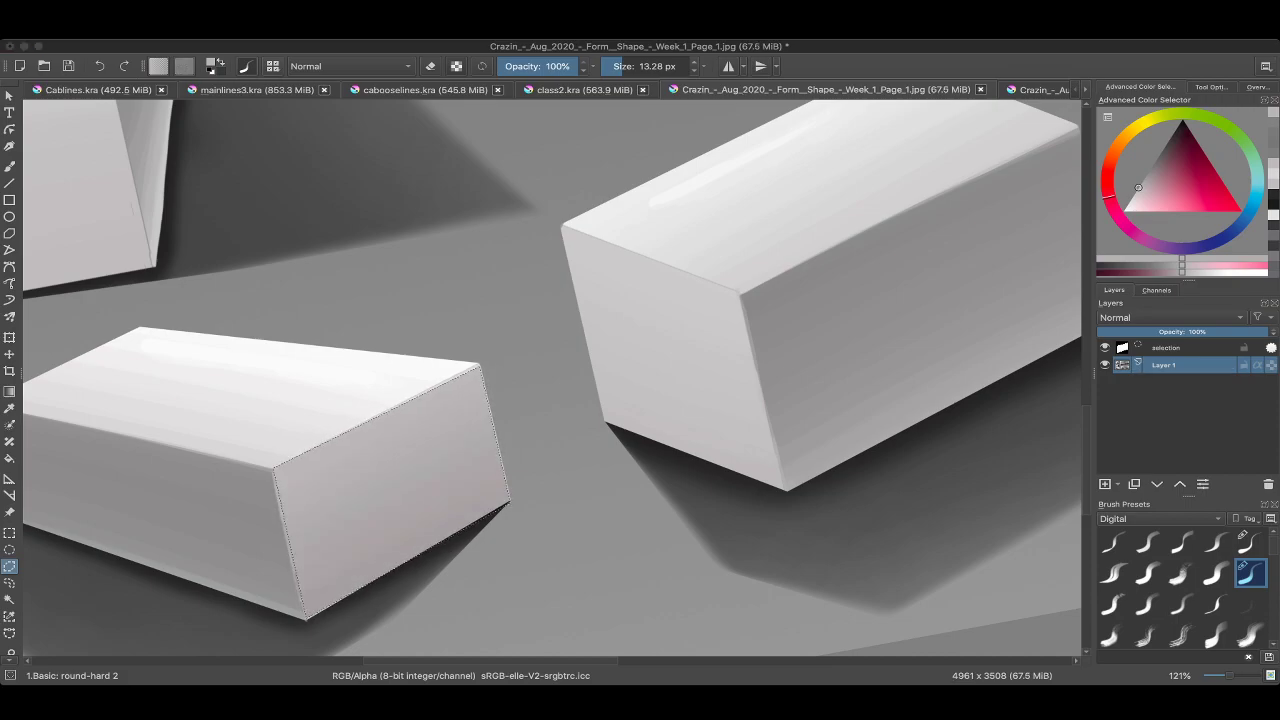
{"action": "scroll", "coordinate": [552, 380], "scroll_direction": "down", "scroll_amount": 5}
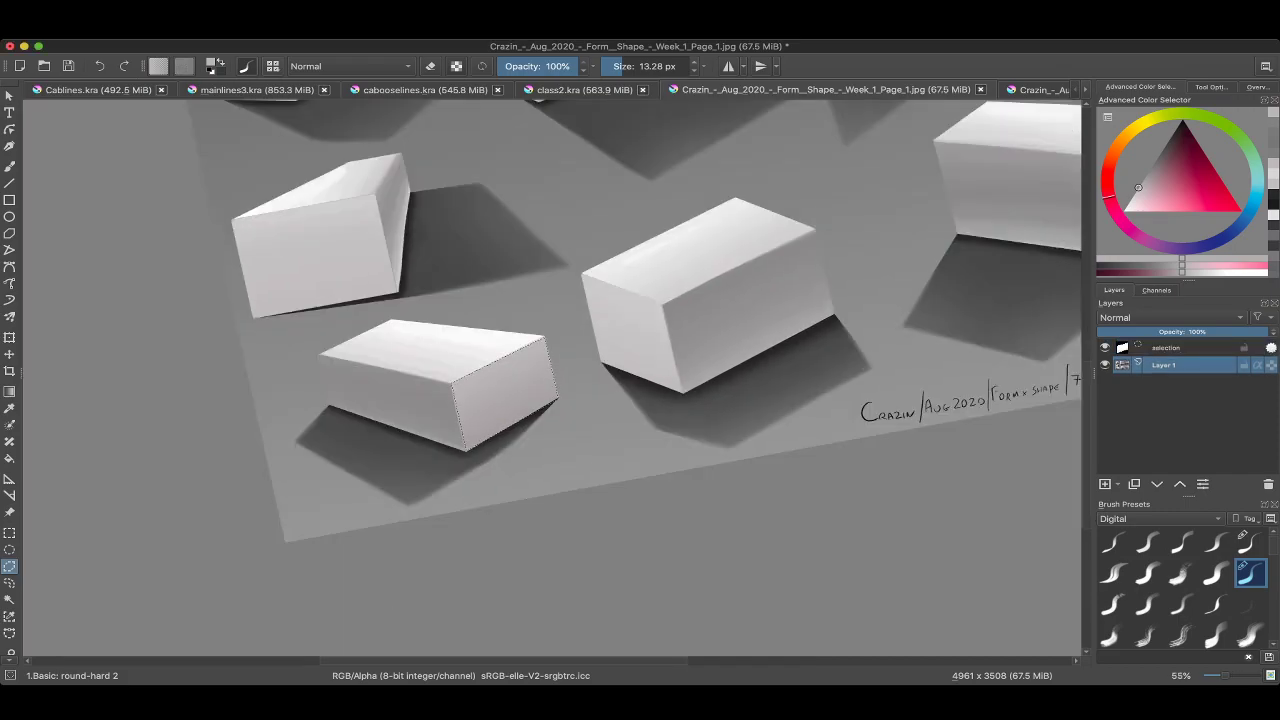
{"action": "key", "text": "ctrl+shift+a"}
{"action": "scroll", "coordinate": [440, 347], "scroll_direction": "down", "scroll_amount": 3}
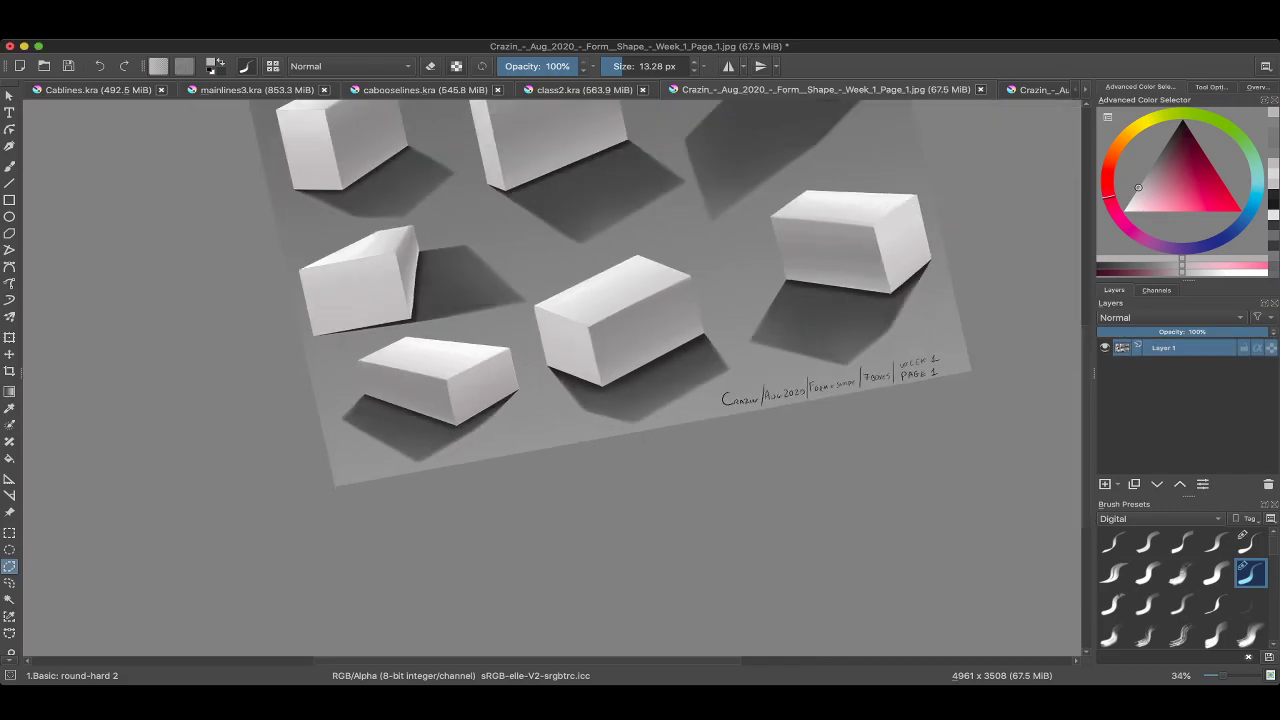
{"action": "key", "text": "6"}
{"action": "scroll", "coordinate": [634, 283], "scroll_direction": "down", "scroll_amount": 1}
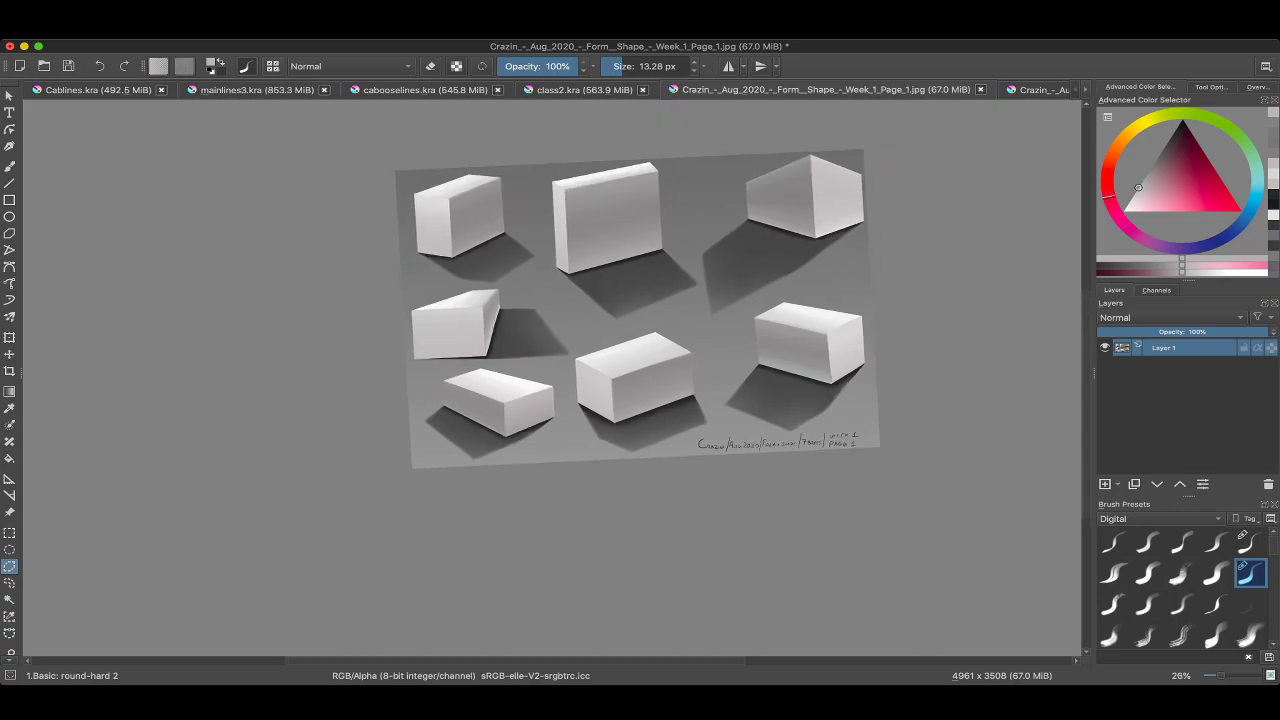
Return to the 47% opacity brush, sample a mid grey at the wedge-shaped box, and enlarge the brush to about 31 px.
{"action": "scroll", "coordinate": [540, 280], "scroll_direction": "up", "scroll_amount": 2}
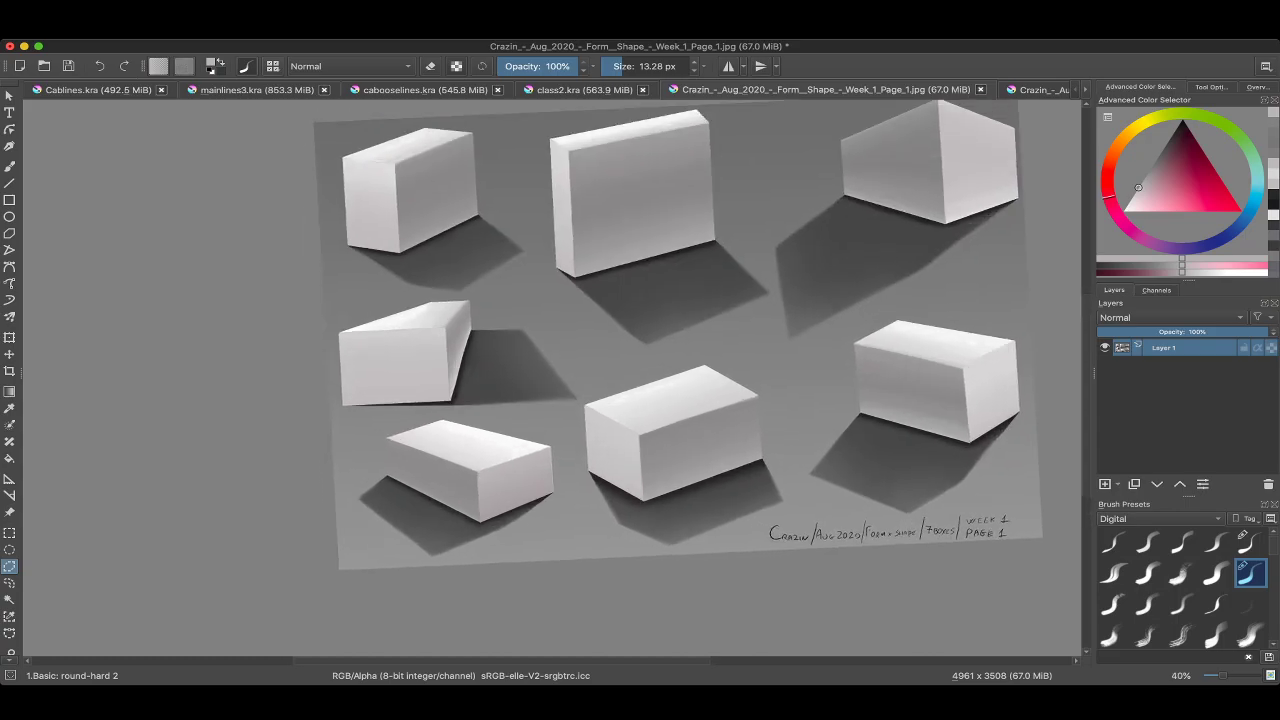
{"action": "scroll", "coordinate": [400, 200], "scroll_direction": "up", "scroll_amount": 1}
{"action": "key", "text": "b"}
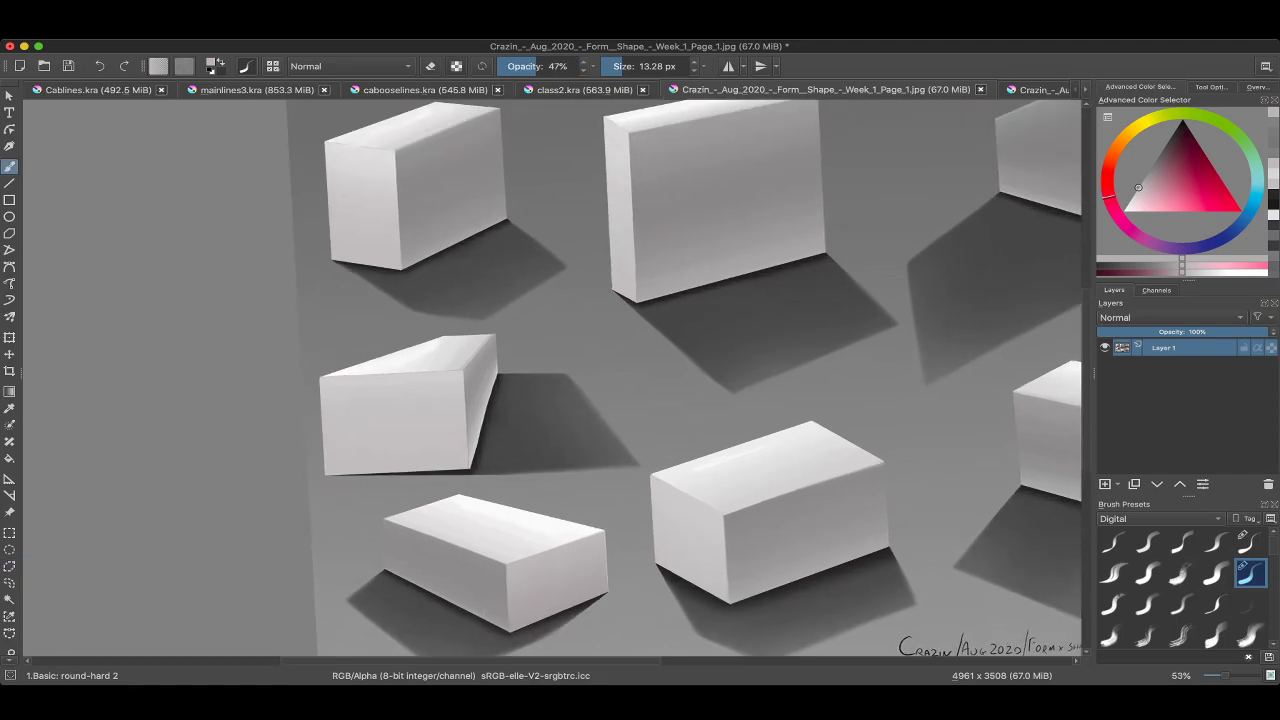
{"action": "left_click", "coordinate": [556, 453], "text": "ctrl"}
{"action": "scroll", "coordinate": [489, 407], "scroll_direction": "up", "scroll_amount": 1}
{"action": "key", "text": "bracketright"}
{"action": "key", "text": "bracketright"}
{"action": "key", "text": "bracketright"}
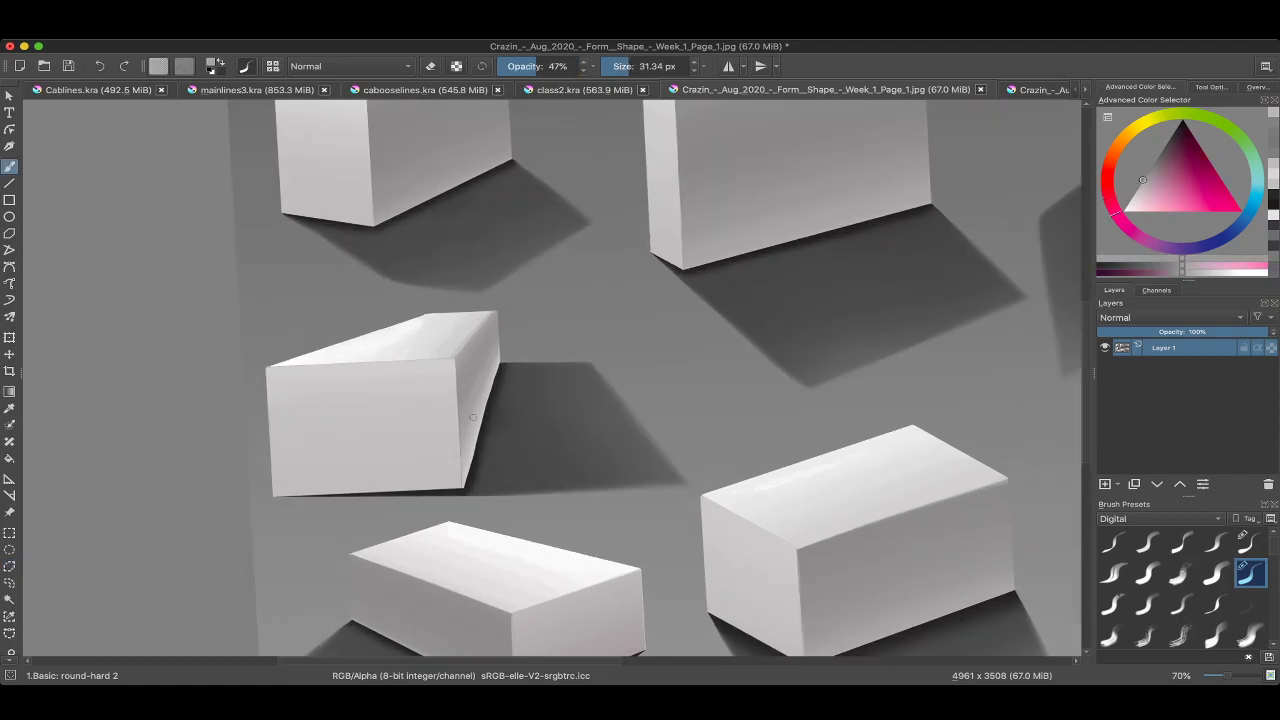
Circle the wedge-shaped box's narrow shaded side with one loose stroke and undo it.
{"action": "mouse_move", "coordinate": [466, 487]}
{"action": "left_mouse_down"}
{"action": "mouse_move", "coordinate": [537, 398]}
{"action": "mouse_move", "coordinate": [454, 335]}
{"action": "left_mouse_up"}
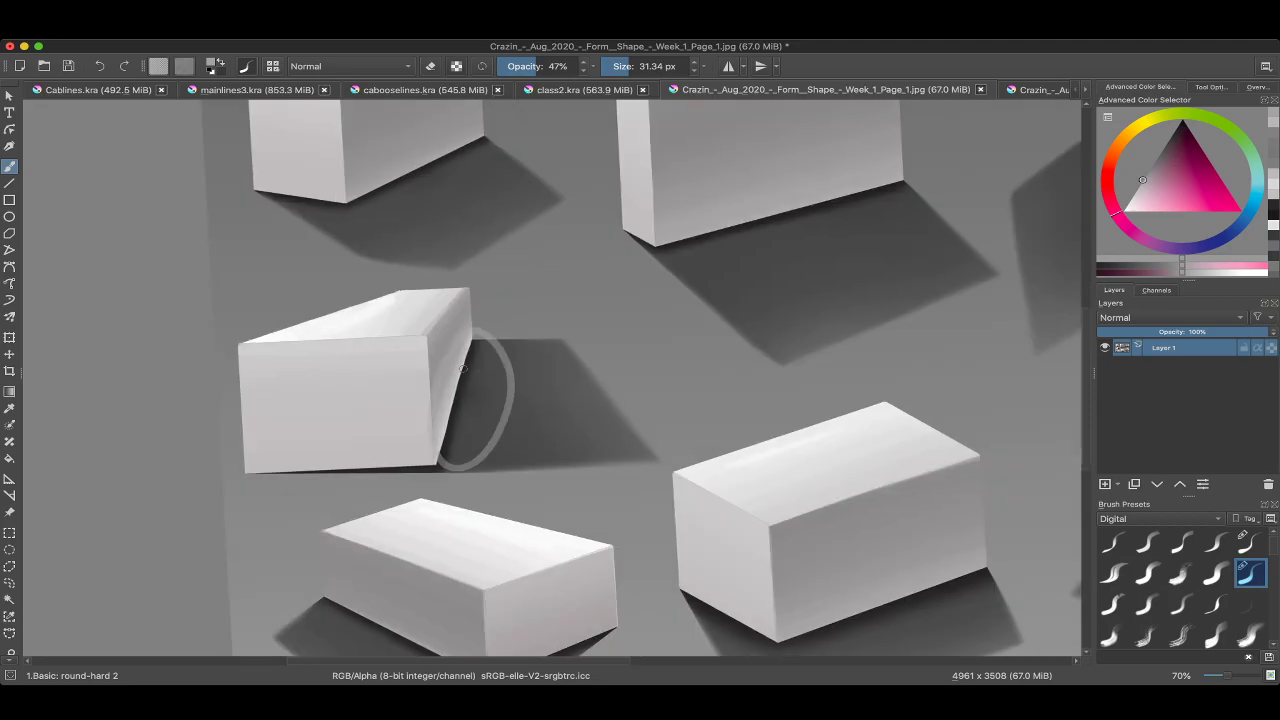
{"action": "key", "text": "ctrl+z"}
{"action": "scroll", "coordinate": [450, 370], "scroll_direction": "up", "scroll_amount": 2}
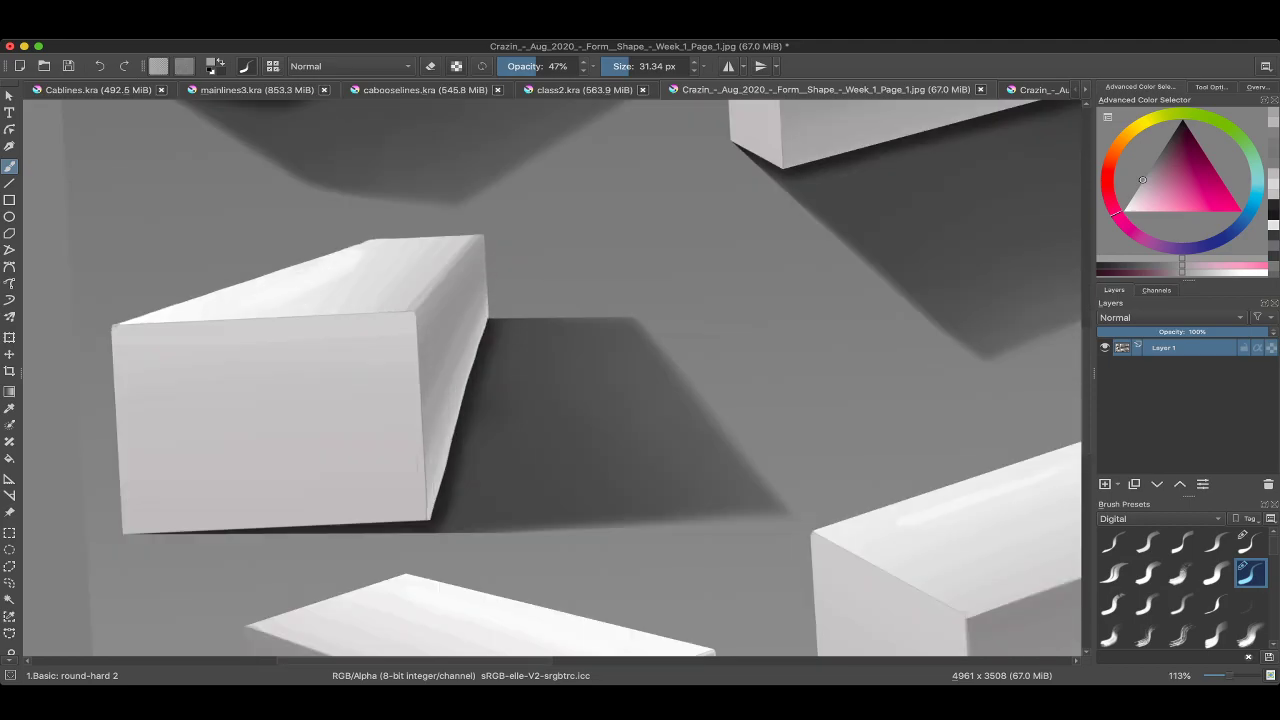
Sample the light grey of the wedge-shaped box's front face and paint over the thin line along its edge with the narrow side.
{"action": "left_click", "coordinate": [500, 492], "text": "ctrl"}
{"action": "left_click", "coordinate": [490, 489], "text": "ctrl"}
{"action": "left_click", "coordinate": [306, 332], "text": "ctrl"}
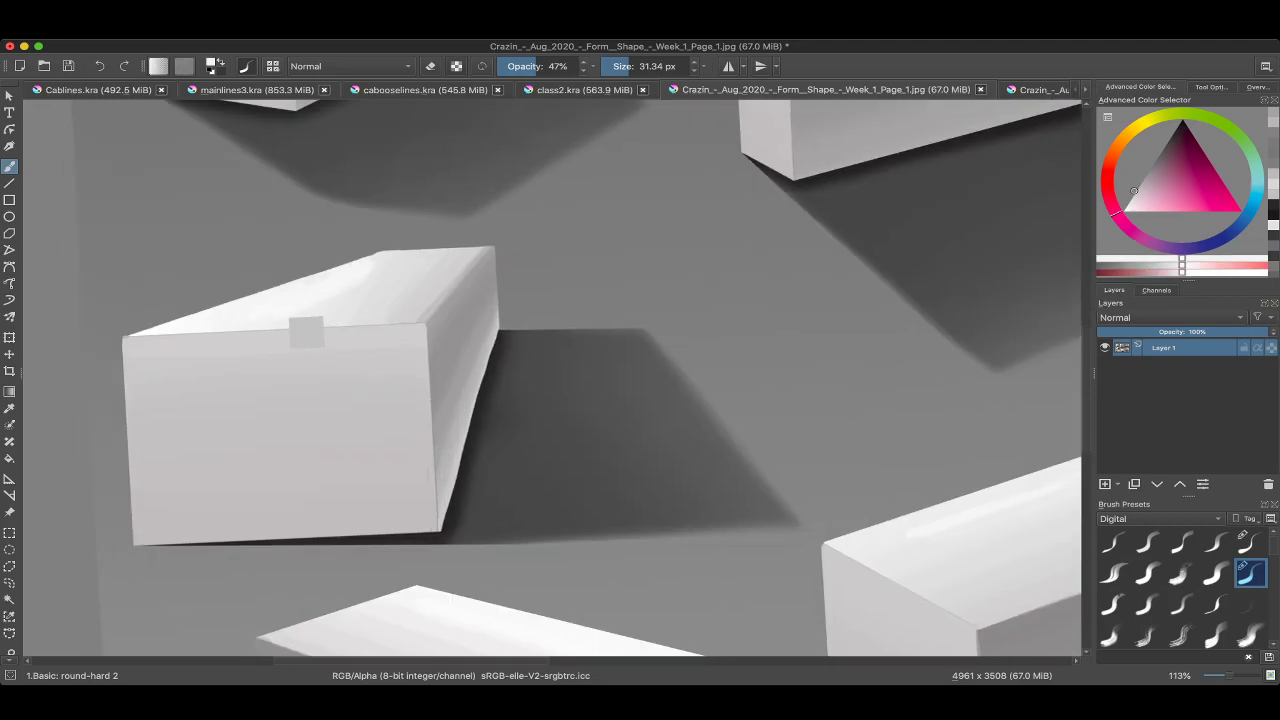
{"action": "left_click_drag", "start_coordinate": [306, 332], "coordinate": [493, 516]}
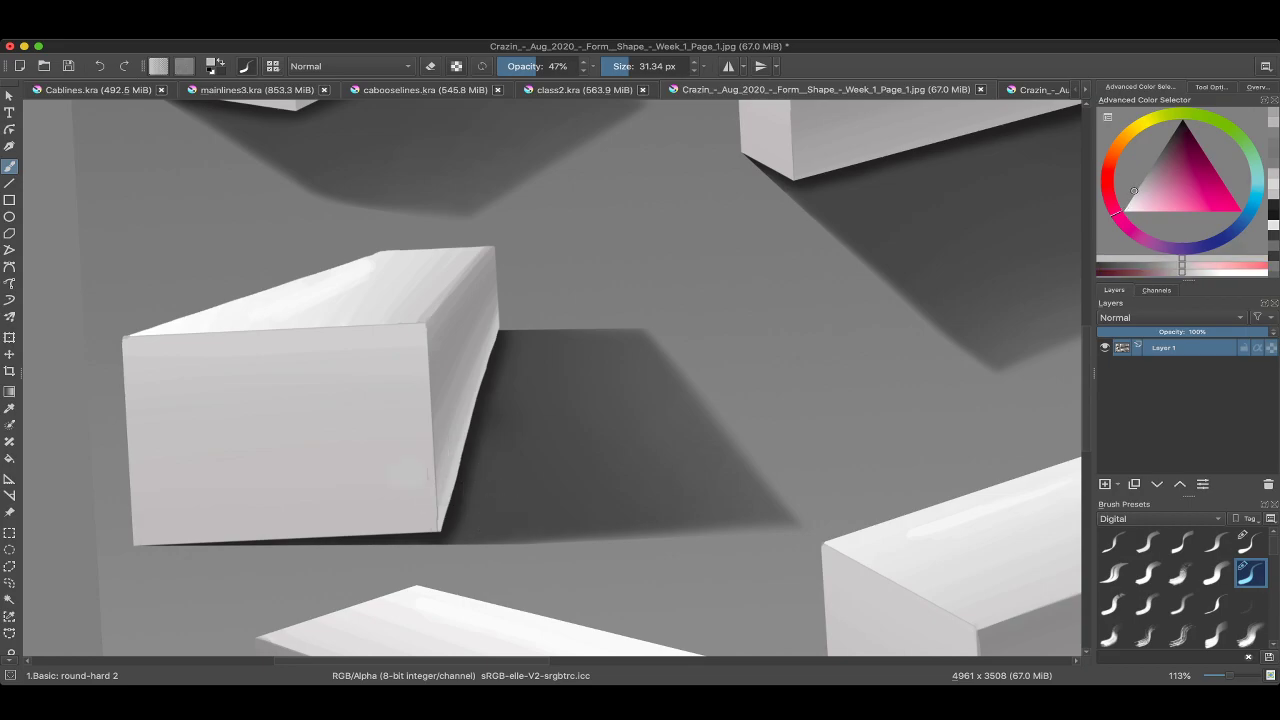
{"action": "scroll", "coordinate": [360, 360], "scroll_direction": "up", "scroll_amount": 2}
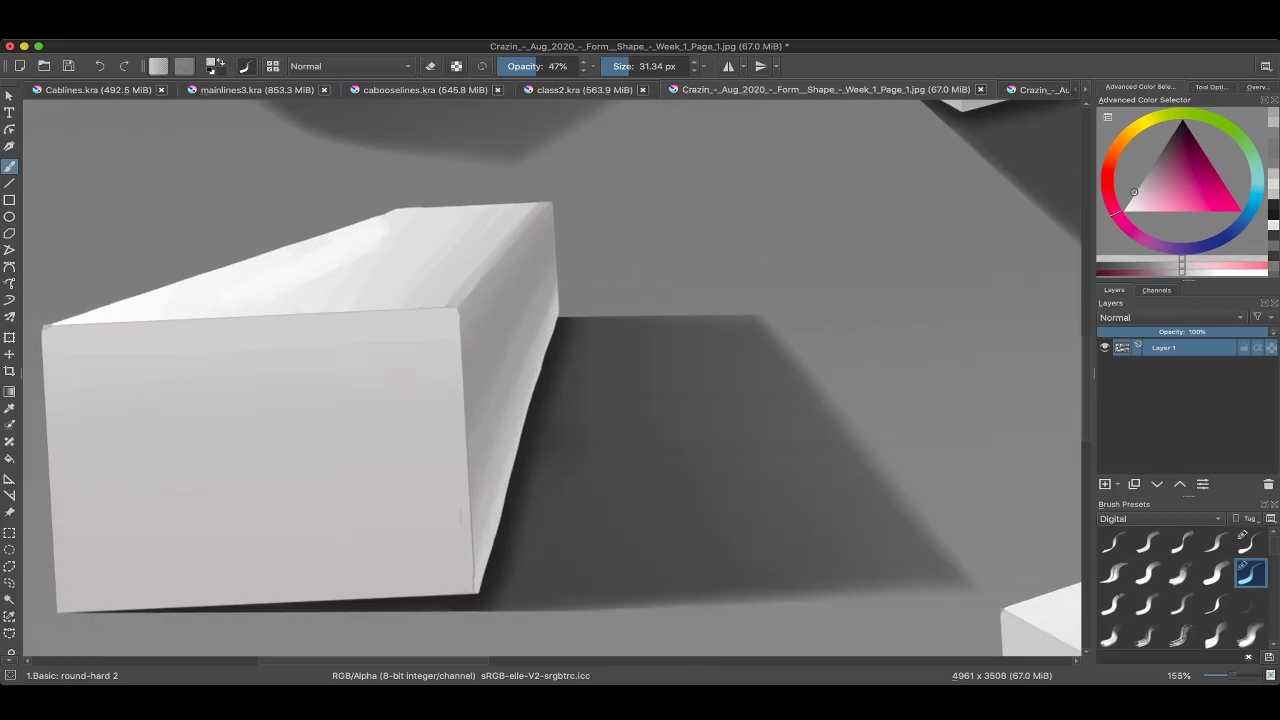
{"action": "left_click_drag", "start_coordinate": [531, 531], "coordinate": [498, 550]}
{"action": "scroll", "coordinate": [447, 510], "scroll_direction": "down", "scroll_amount": 3}
{"action": "scroll", "coordinate": [466, 510], "scroll_direction": "down", "scroll_amount": 2}
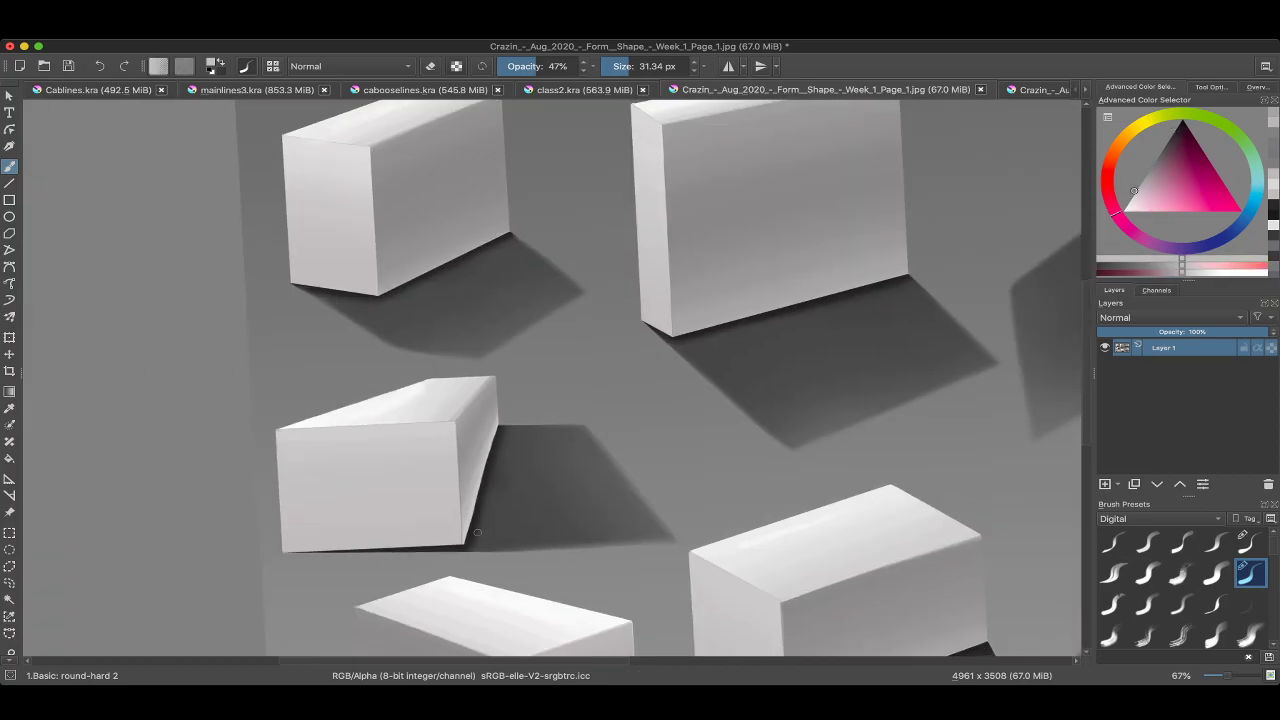
{"action": "scroll", "coordinate": [470, 515], "scroll_direction": "down", "scroll_amount": 3}
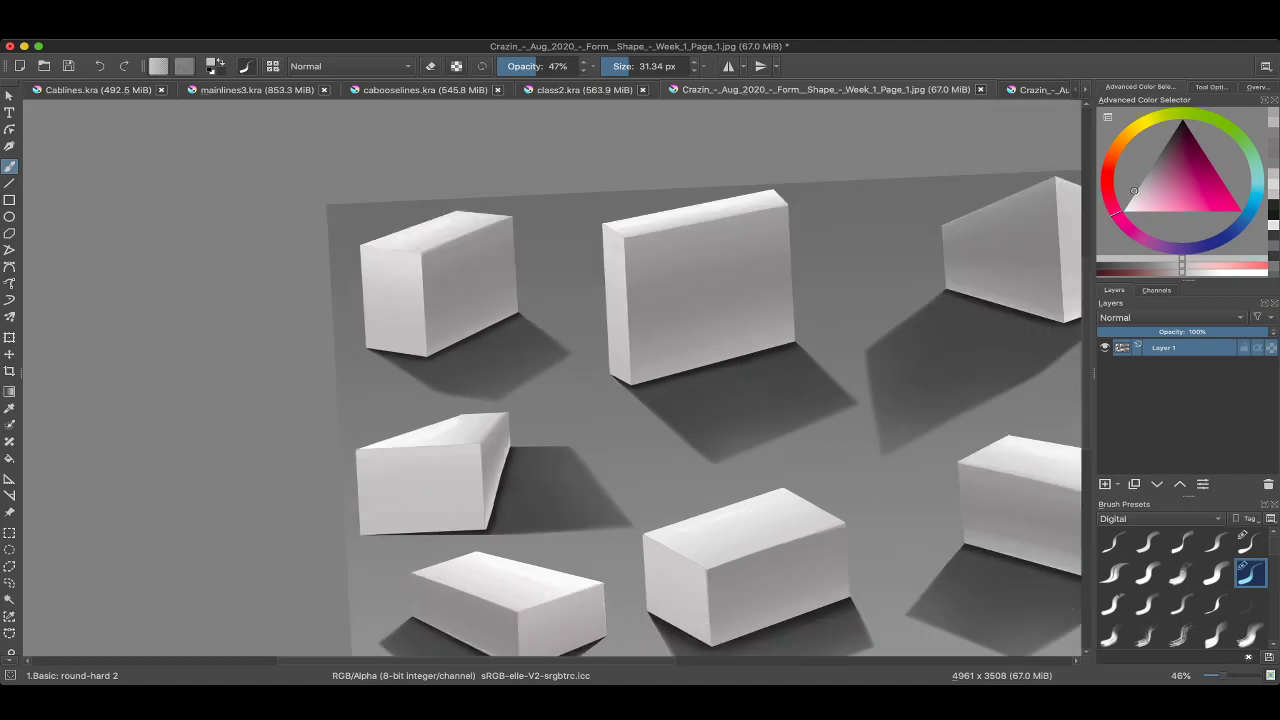
Save the corrected box homework page and switch to the Basic ink brush at 100% opacity.
{"action": "scroll", "coordinate": [550, 380], "scroll_direction": "up", "scroll_amount": 6}
{"action": "scroll", "coordinate": [635, 330], "scroll_direction": "down", "scroll_amount": 2}
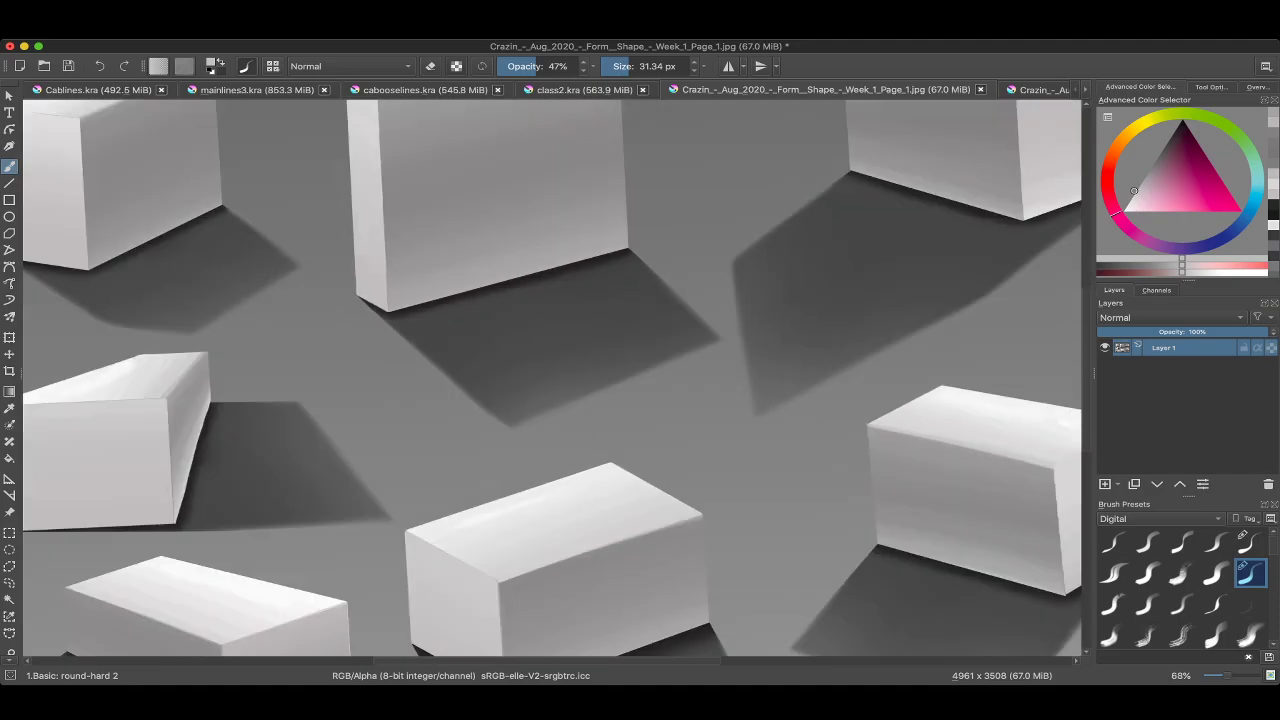
{"action": "scroll", "coordinate": [492, 257], "scroll_direction": "down", "scroll_amount": 2}
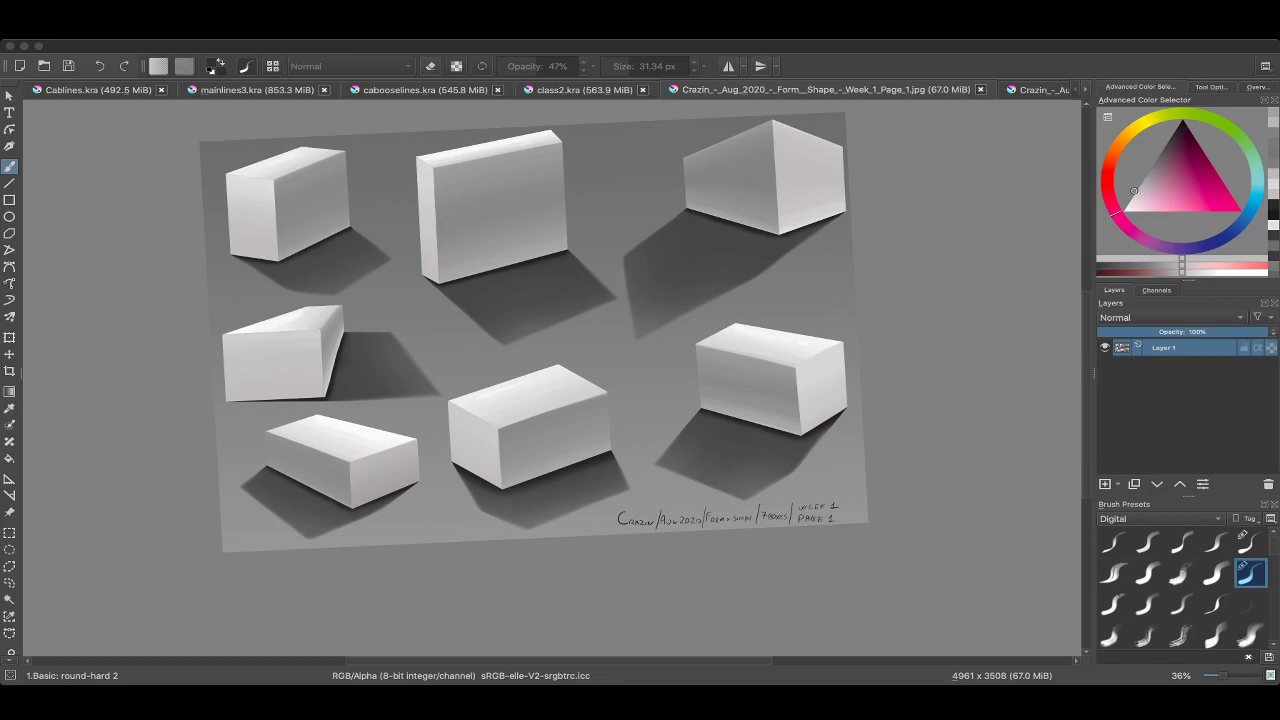
{"action": "left_click", "coordinate": [506, 337]}
{"action": "right_click", "coordinate": [506, 337]}
{"action": "left_click", "coordinate": [430, 262]}
{"action": "scroll", "coordinate": [460, 258], "scroll_direction": "down", "scroll_amount": 8}
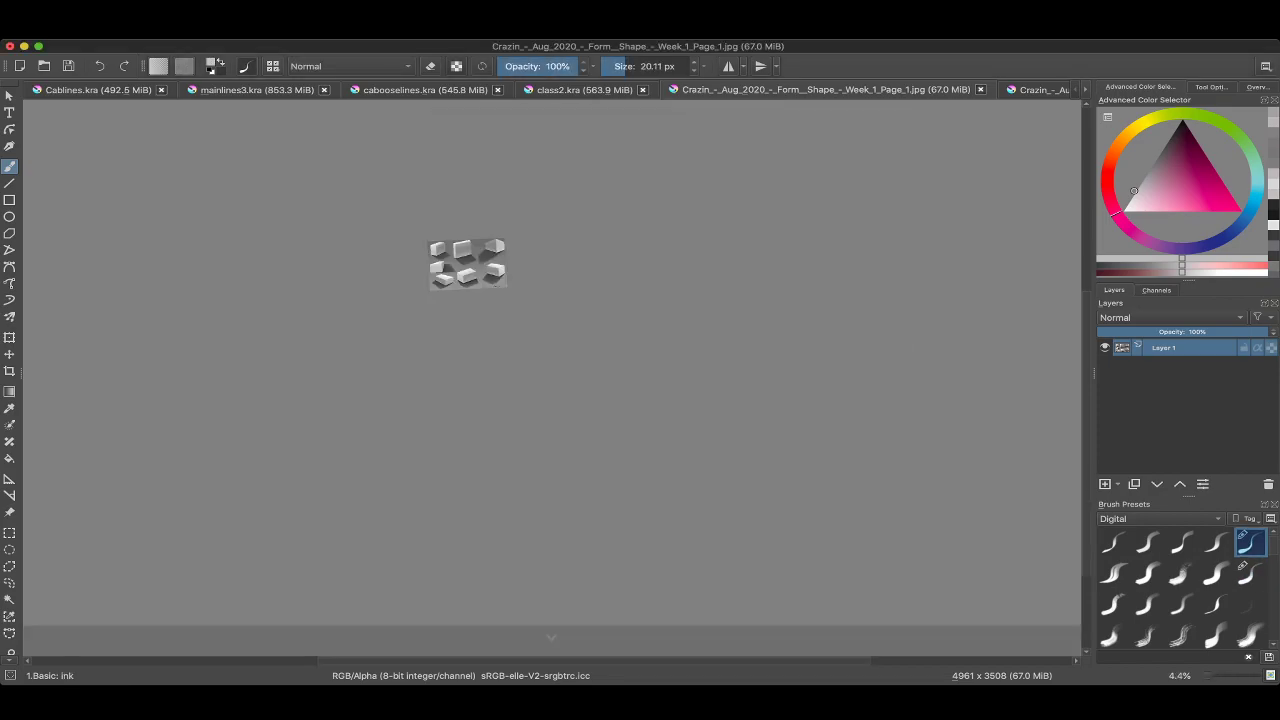
With a mid grey ink brush of about 9.8 px, circle the tall slab's narrow side face and its lower corner, undoing each mark.
{"action": "scroll", "coordinate": [490, 313], "scroll_direction": "up", "scroll_amount": 15}
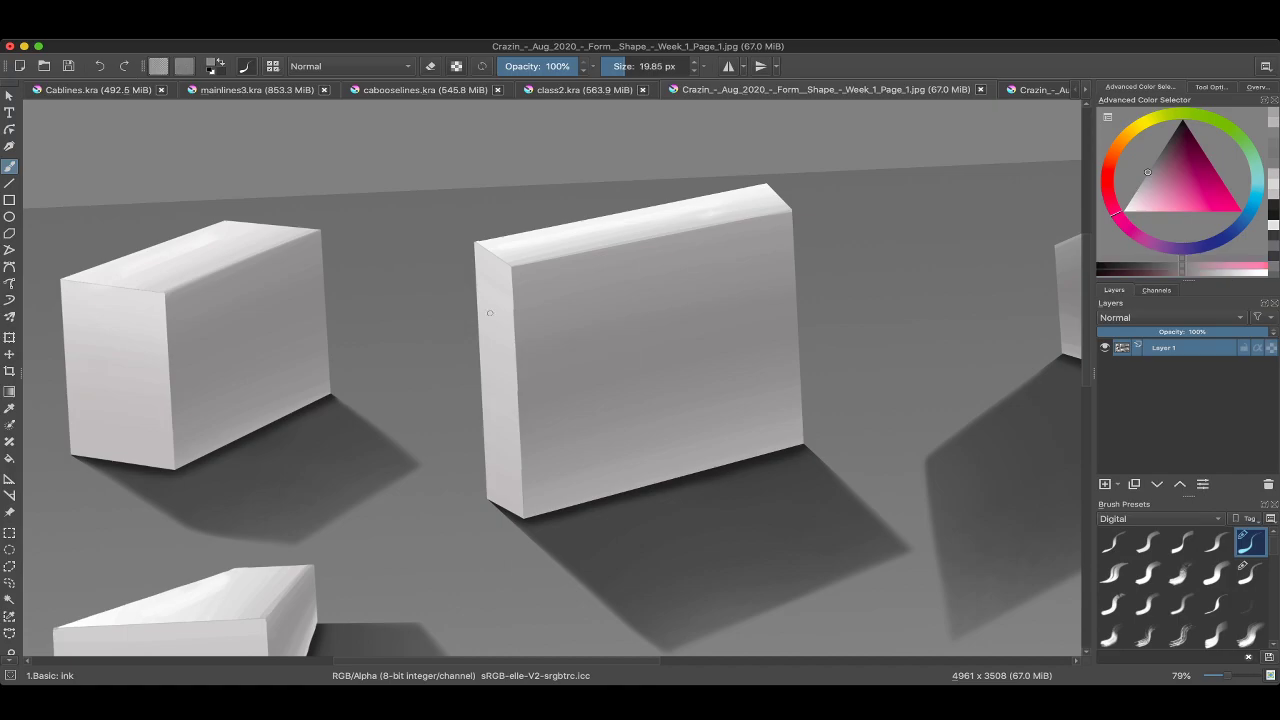
{"action": "key", "text": "bracketleft"}
{"action": "mouse_move", "coordinate": [490, 290]}
{"action": "left_mouse_down"}
{"action": "mouse_move", "coordinate": [503, 329]}
{"action": "mouse_move", "coordinate": [476, 365]}
{"action": "left_mouse_up"}
{"action": "key", "text": "ctrl+z"}
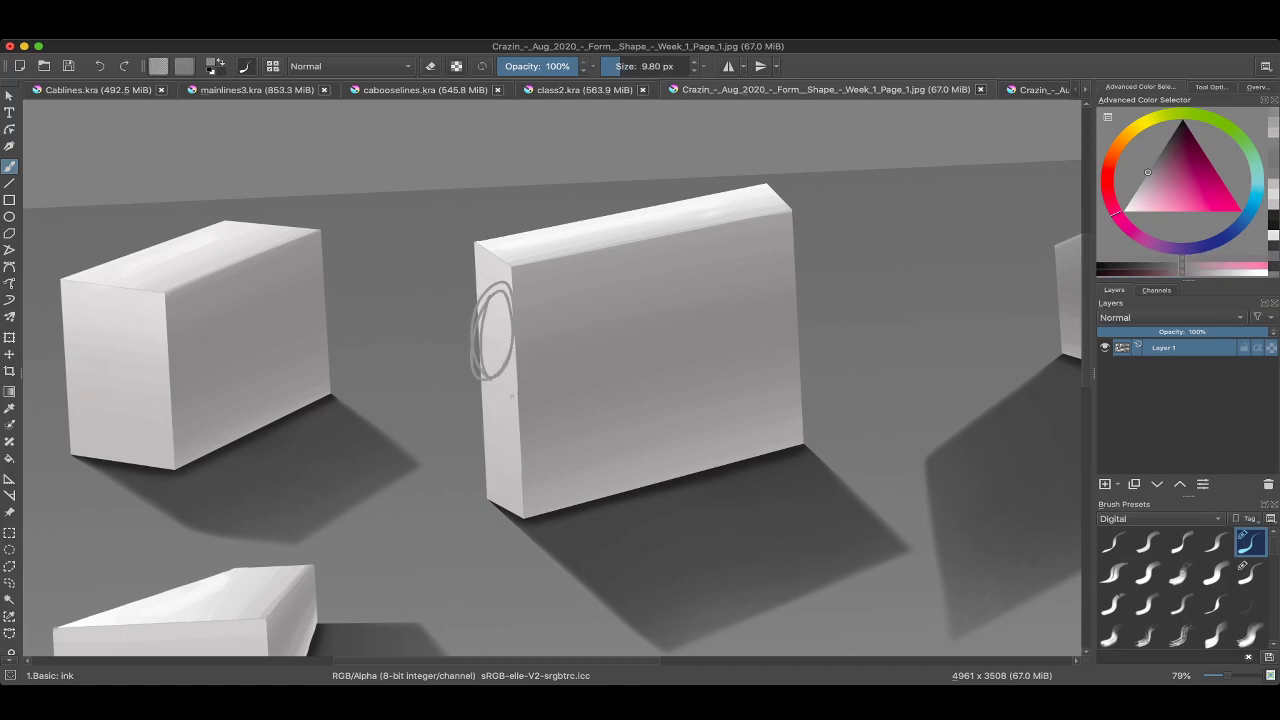
{"action": "scroll", "coordinate": [511, 397], "scroll_direction": "down", "scroll_amount": 3}
{"action": "key", "text": "ctrl+z"}
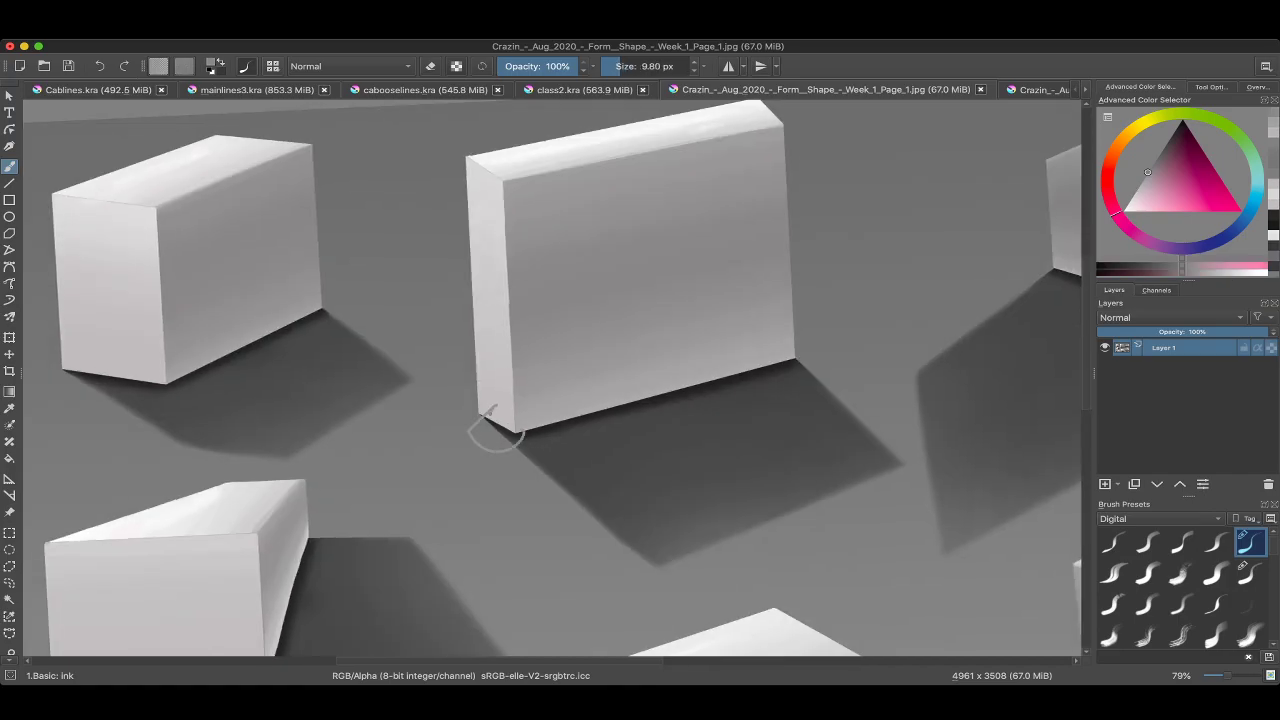
Mark the upper part of the tall slab's narrow side with a loose stroke, undo it, and clear any selection.
{"action": "scroll", "coordinate": [510, 420], "scroll_direction": "up", "scroll_amount": 3}
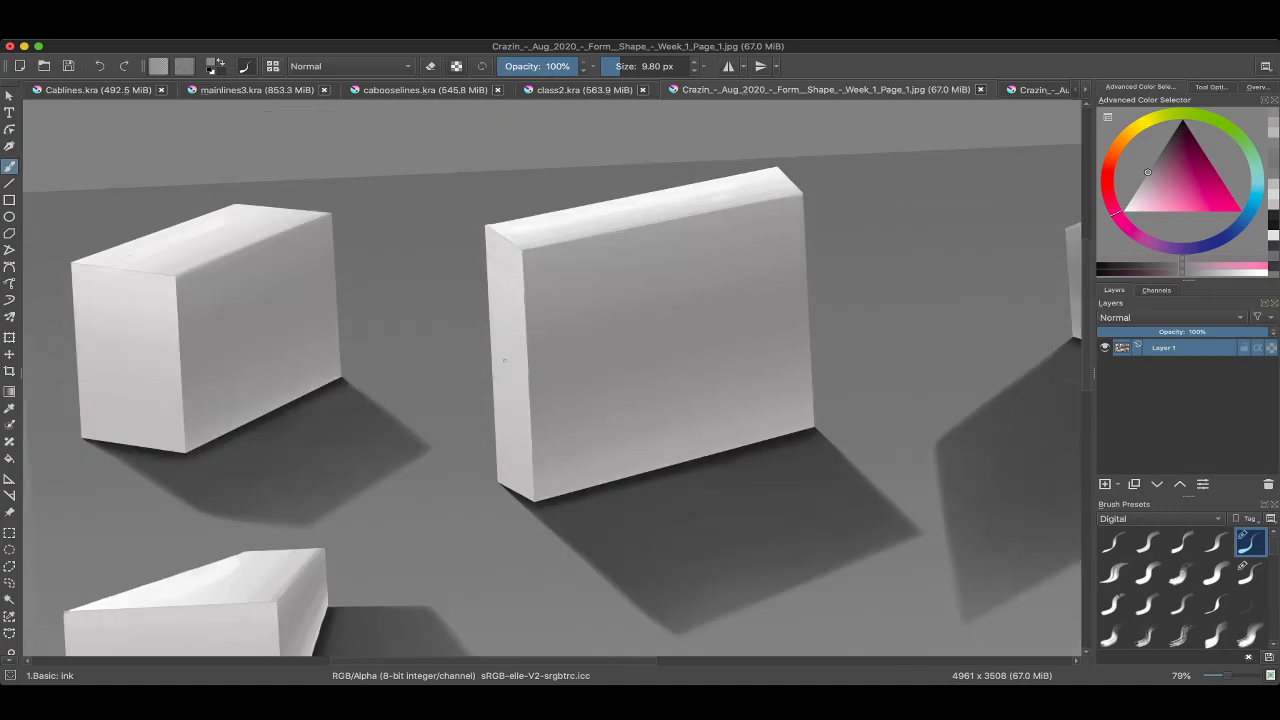
{"action": "left_click_drag", "start_coordinate": [531, 243], "coordinate": [474, 292]}
{"action": "key", "text": "ctrl+z"}
{"action": "key", "text": "ctrl+a"}
{"action": "key", "text": "ctrl+shift+a"}
{"action": "scroll", "coordinate": [552, 378], "scroll_direction": "down", "scroll_amount": 3}
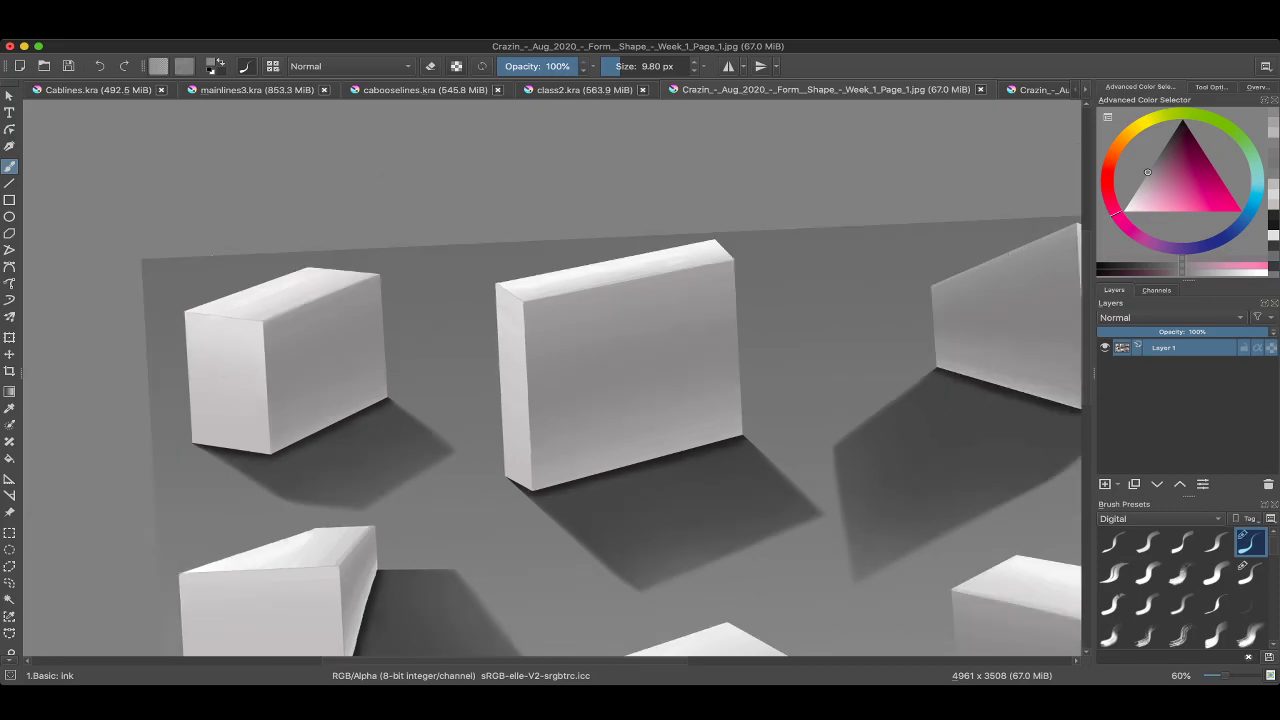
{"action": "scroll", "coordinate": [552, 378], "scroll_direction": "down", "scroll_amount": 4}
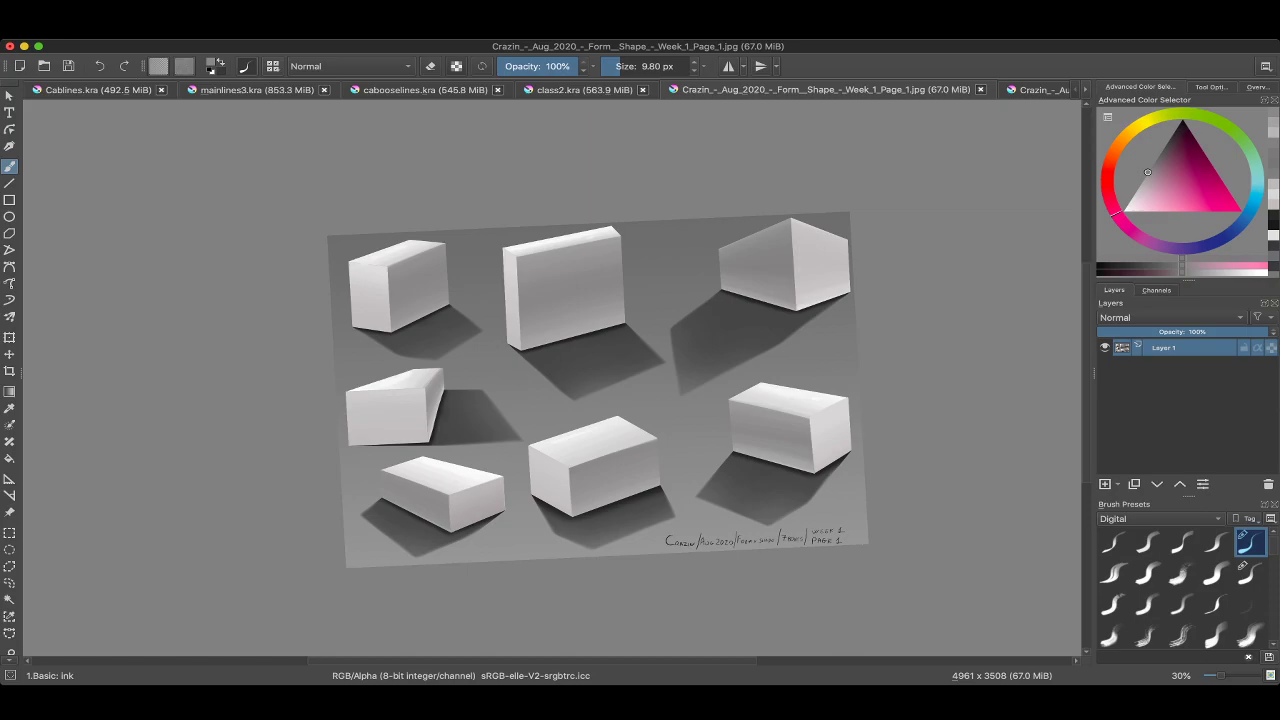
Outline the end face of the lower-right box with the Freehand Selection tool and clear the selection.
{"action": "scroll", "coordinate": [980, 342], "scroll_direction": "up", "scroll_amount": 3}
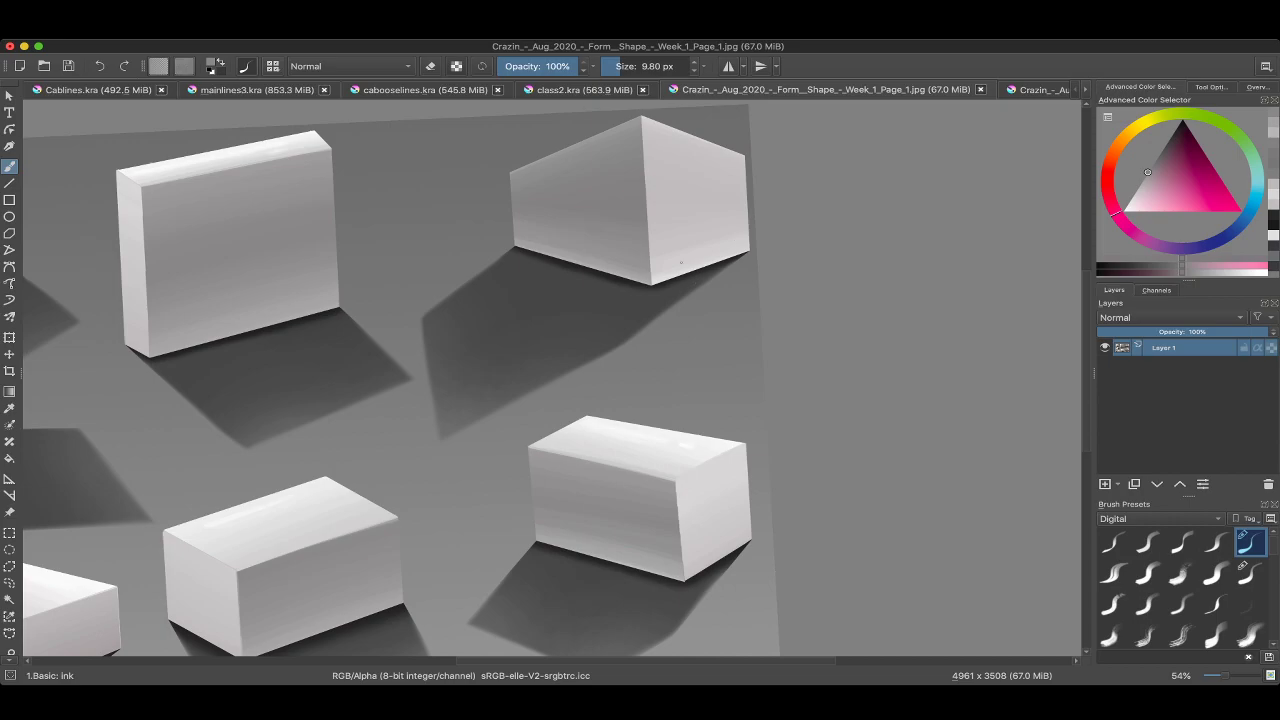
{"action": "scroll", "coordinate": [552, 380], "scroll_direction": "up", "scroll_amount": 2}
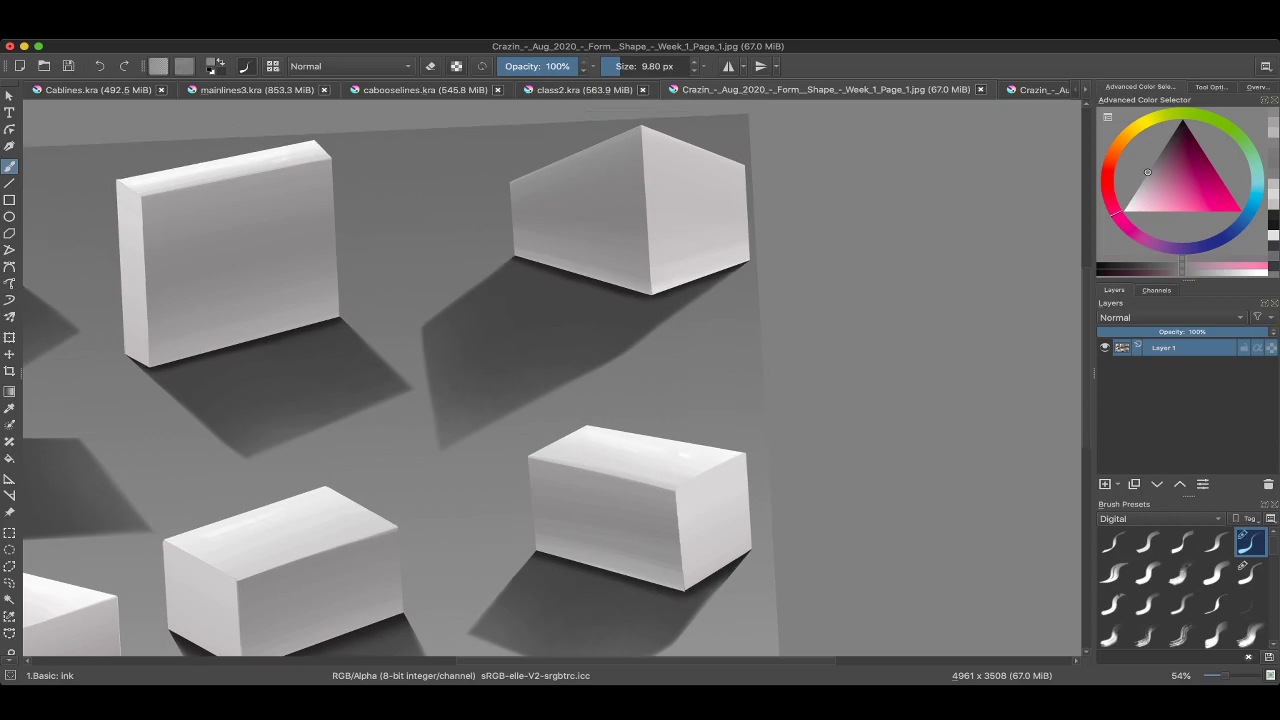
{"action": "scroll", "coordinate": [552, 380], "scroll_direction": "down", "scroll_amount": 5}
{"action": "scroll", "coordinate": [552, 380], "scroll_direction": "up", "scroll_amount": 5}
{"action": "key", "text": "d"}
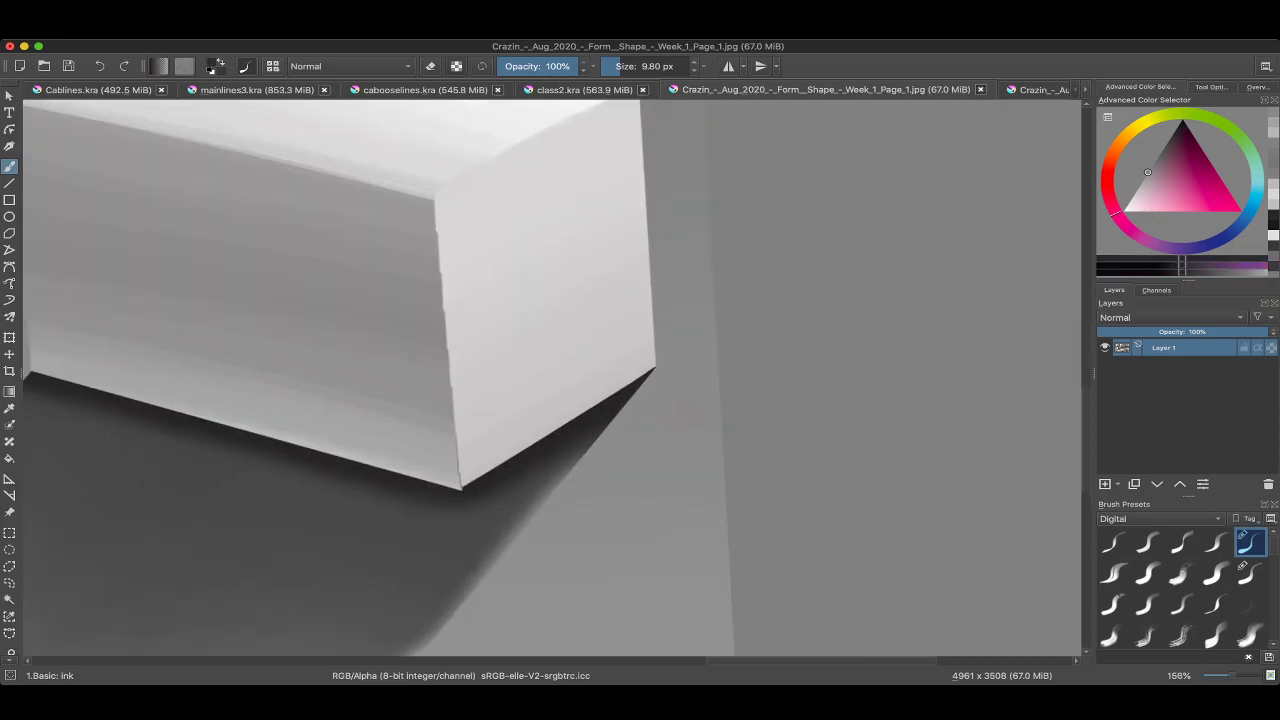
{"action": "scroll", "coordinate": [559, 371], "scroll_direction": "down", "scroll_amount": 4}
{"action": "key", "text": "ctrl+r"}
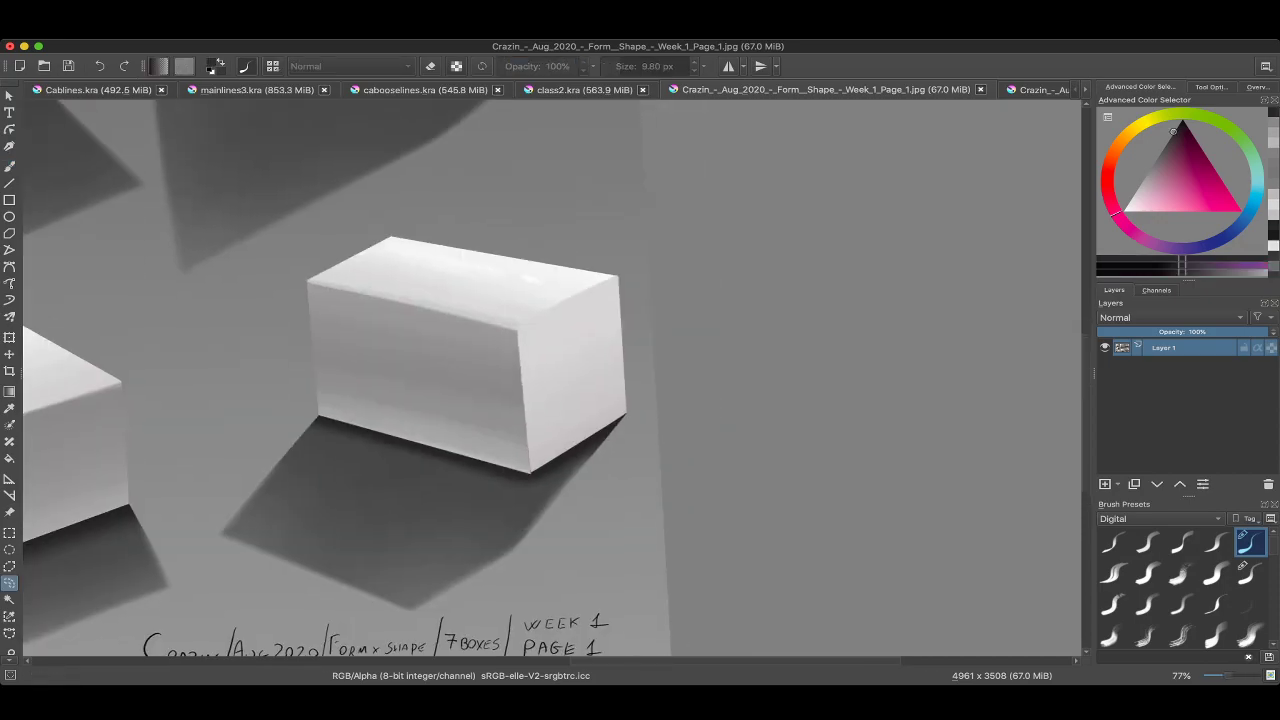
{"action": "mouse_move", "coordinate": [512, 327]}
{"action": "left_mouse_down"}
{"action": "mouse_move", "coordinate": [621, 352]}
{"action": "mouse_move", "coordinate": [626, 412]}
{"action": "mouse_move", "coordinate": [514, 329]}
{"action": "left_mouse_up"}
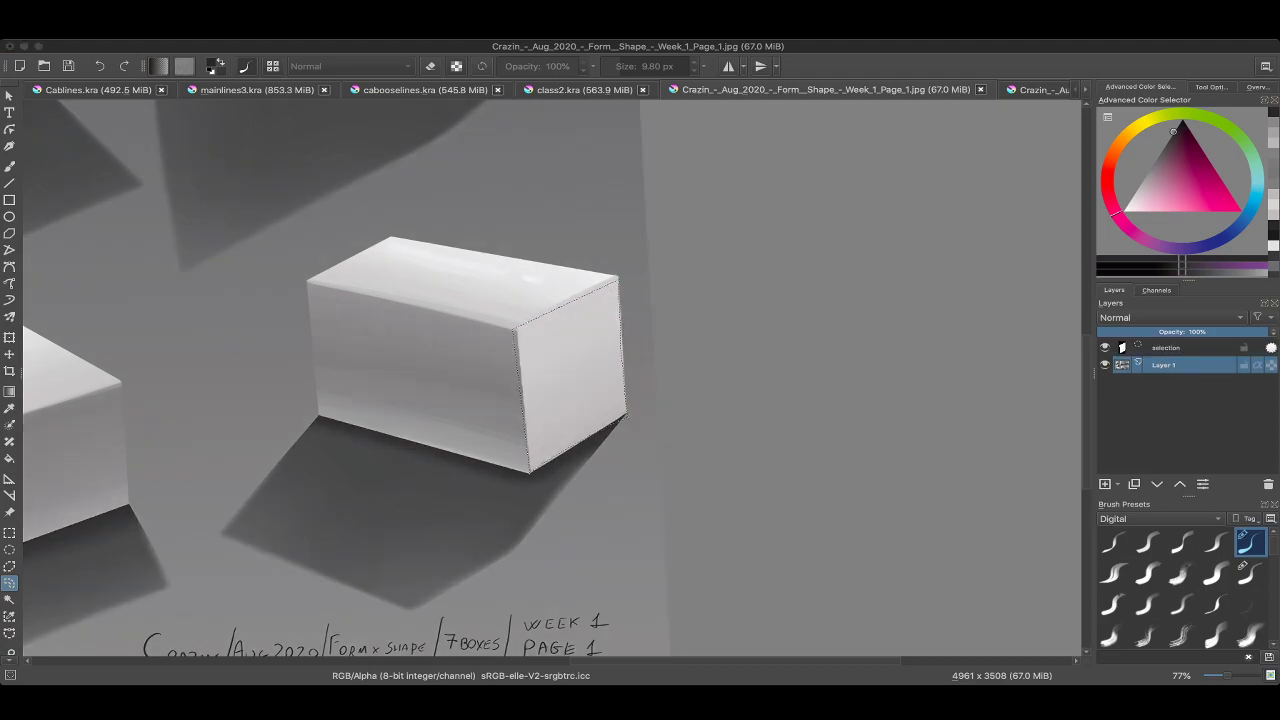
{"action": "key", "text": "super+shift+a"}
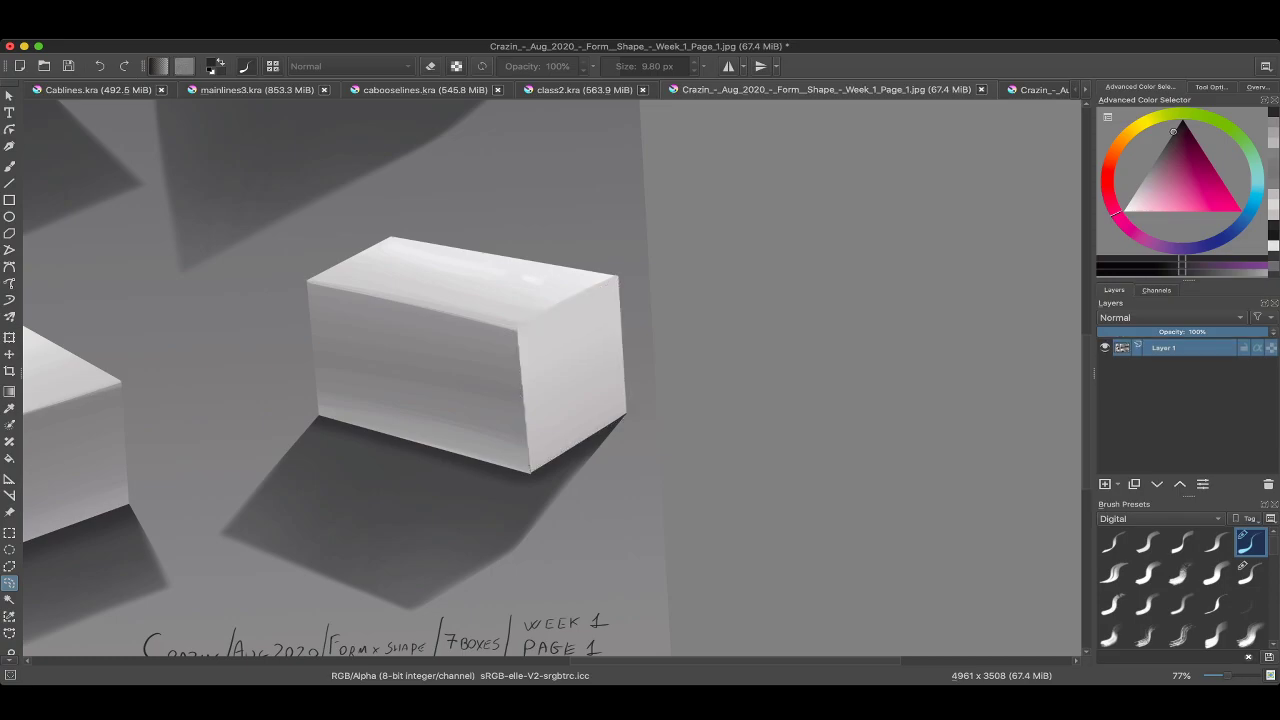
{"action": "key", "text": "super+z"}
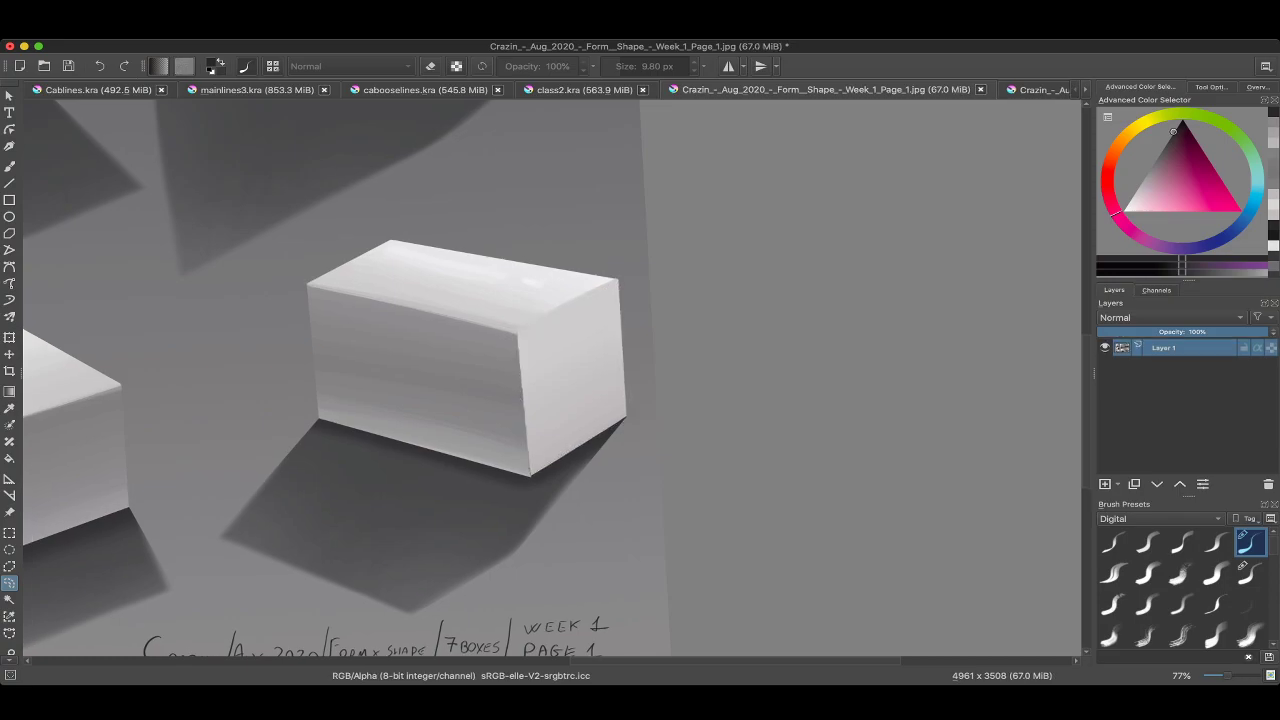
Outline the end face of the lower-left box with a freehand selection and deselect it.
{"action": "scroll", "coordinate": [552, 378], "scroll_direction": "down", "scroll_amount": 5}
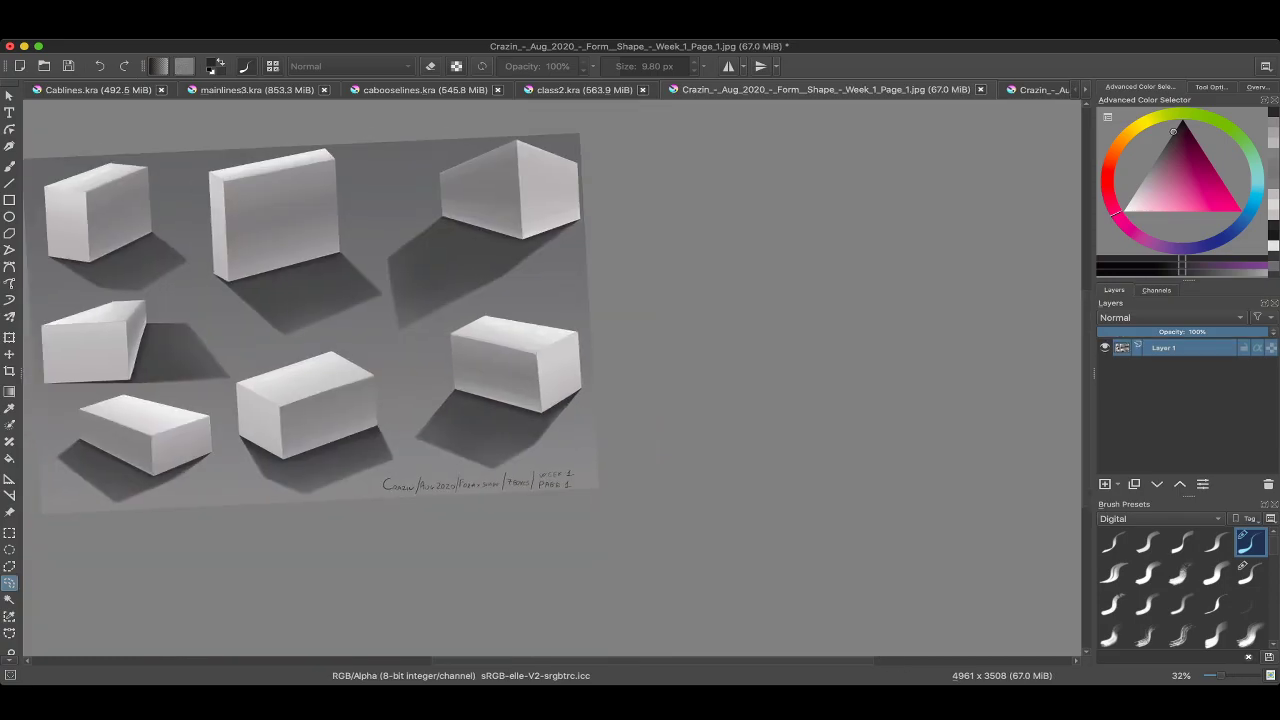
{"action": "scroll", "coordinate": [552, 378], "scroll_direction": "down", "scroll_amount": 1}
{"action": "scroll", "coordinate": [552, 378], "scroll_direction": "left", "scroll_amount": 5}
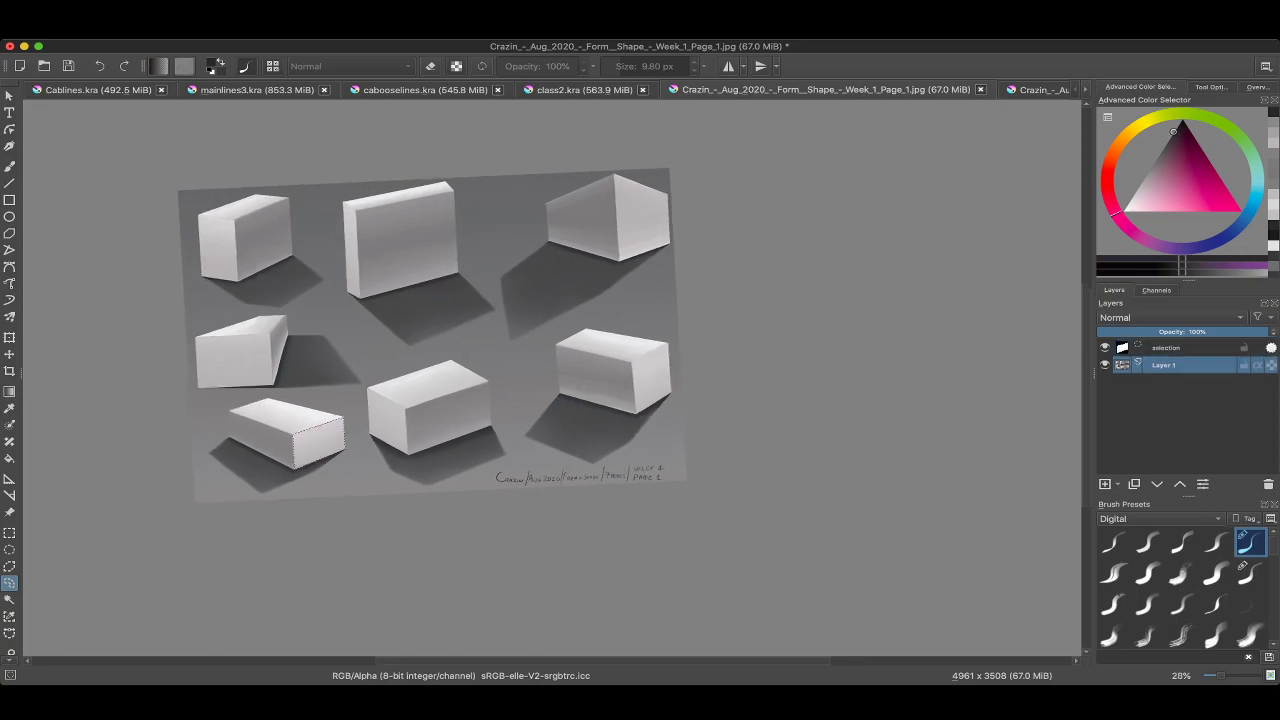
{"action": "scroll", "coordinate": [552, 378], "scroll_direction": "up", "scroll_amount": 3}
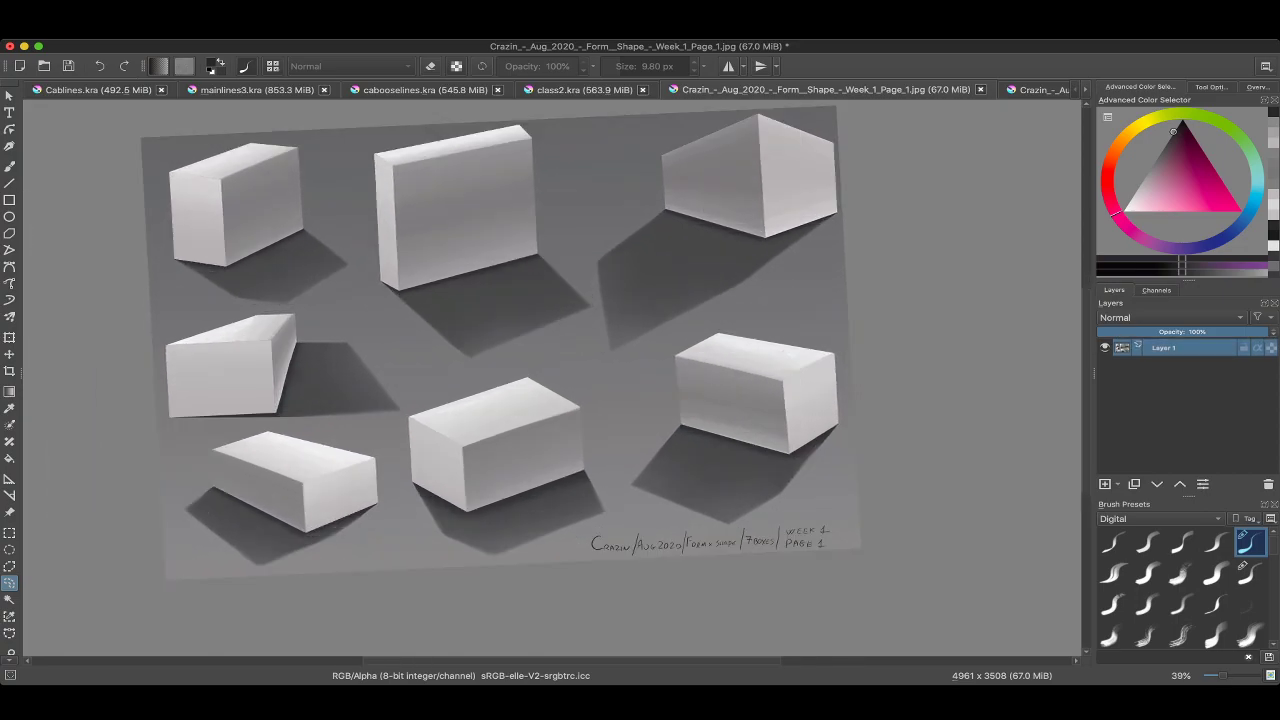
{"action": "scroll", "coordinate": [552, 378], "scroll_direction": "right", "scroll_amount": 1}
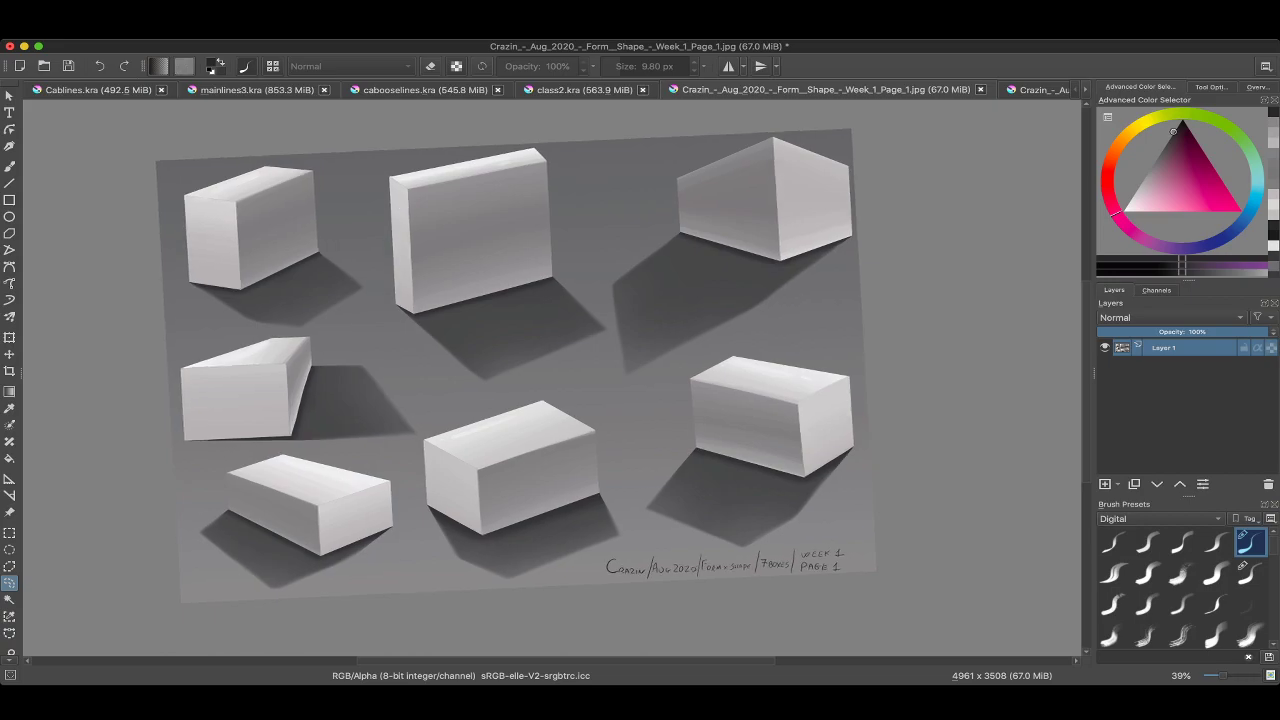
Circle the highlight on the lower-left box's top face with a white ink brush at 10.09 px, and remove the mark.
{"action": "scroll", "coordinate": [552, 378], "scroll_direction": "up", "scroll_amount": 5}
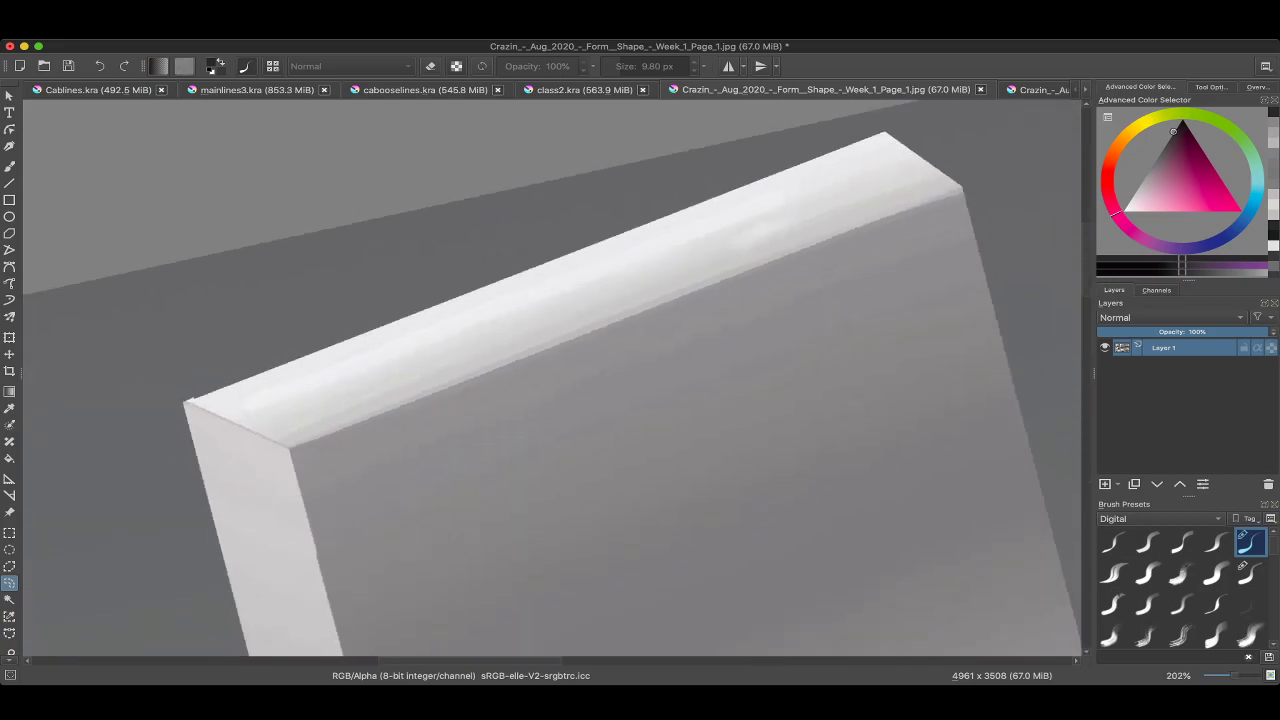
{"action": "key", "text": "b"}
{"action": "scroll", "coordinate": [552, 378], "scroll_direction": "down", "scroll_amount": 2}
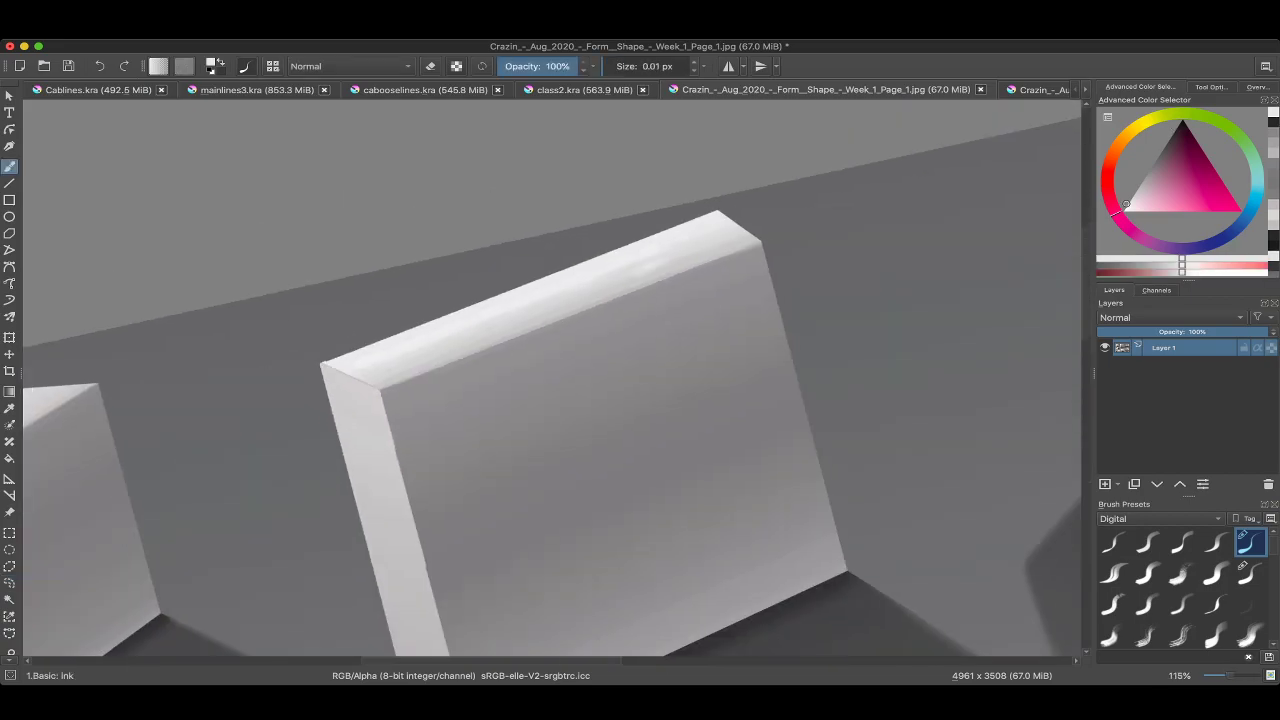
{"action": "scroll", "coordinate": [552, 378], "scroll_direction": "down", "scroll_amount": 5}
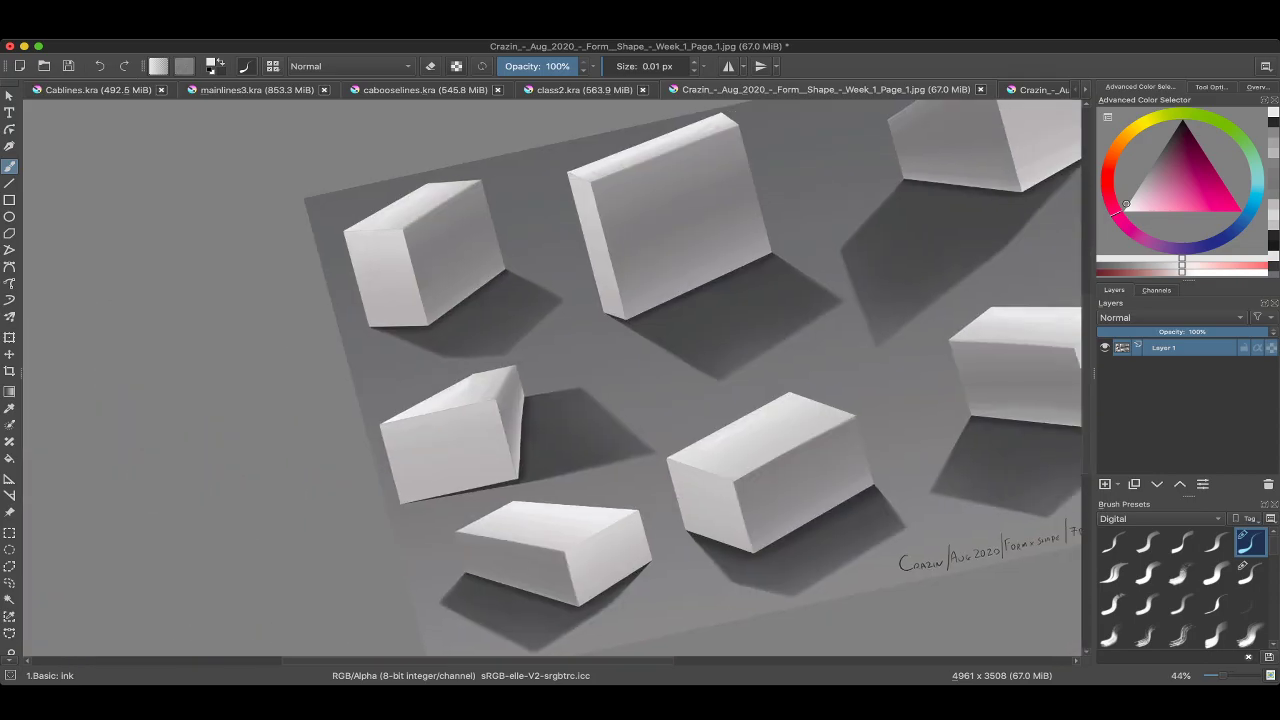
{"action": "scroll", "coordinate": [552, 420], "scroll_direction": "up", "scroll_amount": 3}
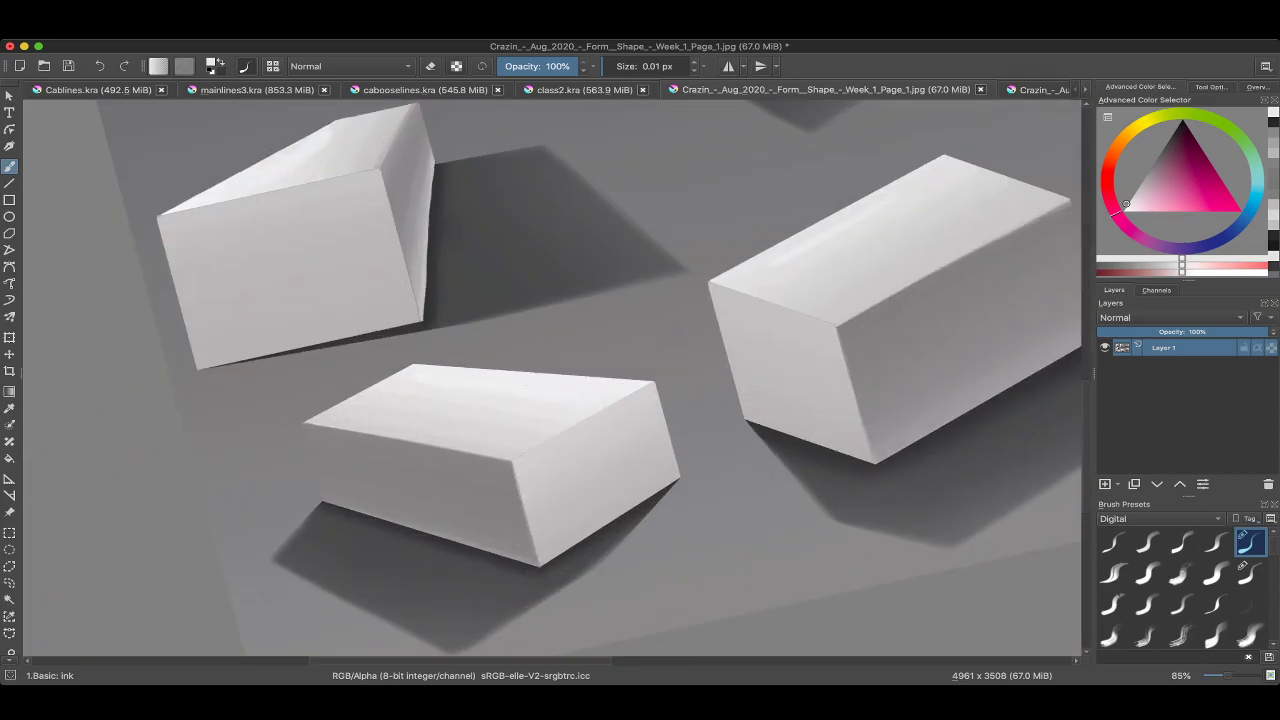
{"action": "left_click_drag", "start_coordinate": [489, 403], "coordinate": [520, 403]}
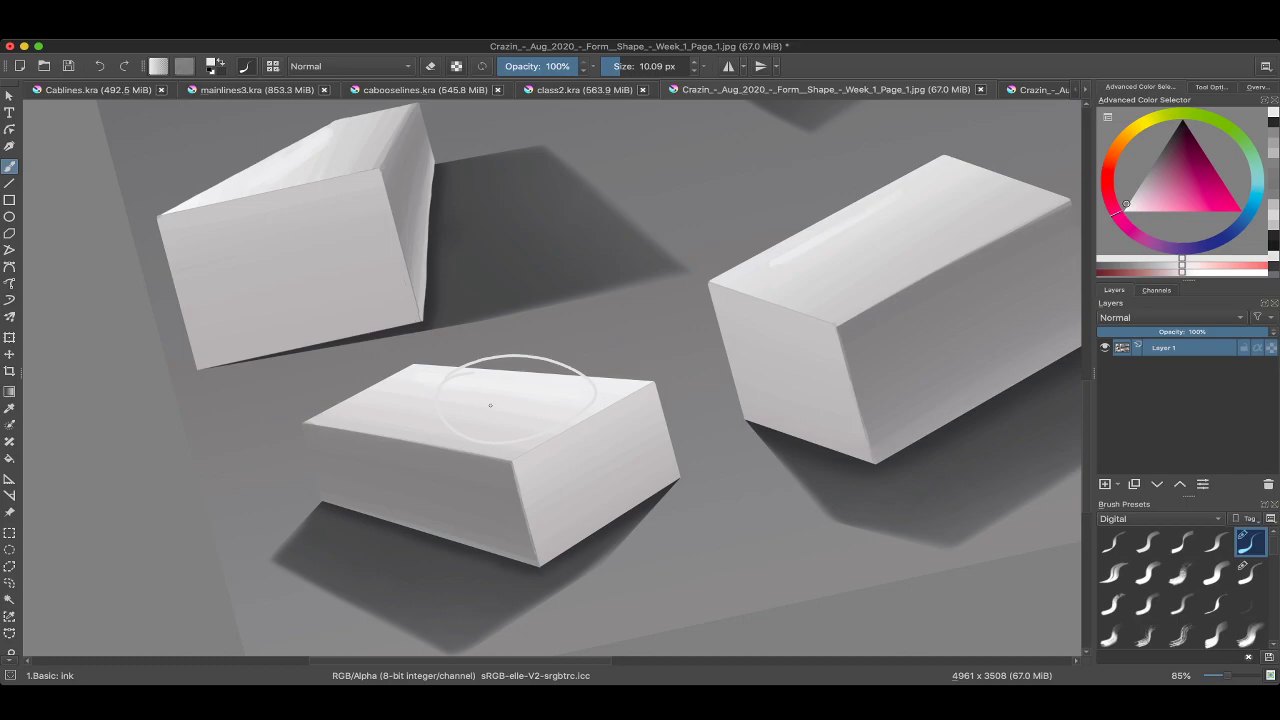
{"action": "scroll", "coordinate": [517, 400], "scroll_direction": "down", "scroll_amount": 3}
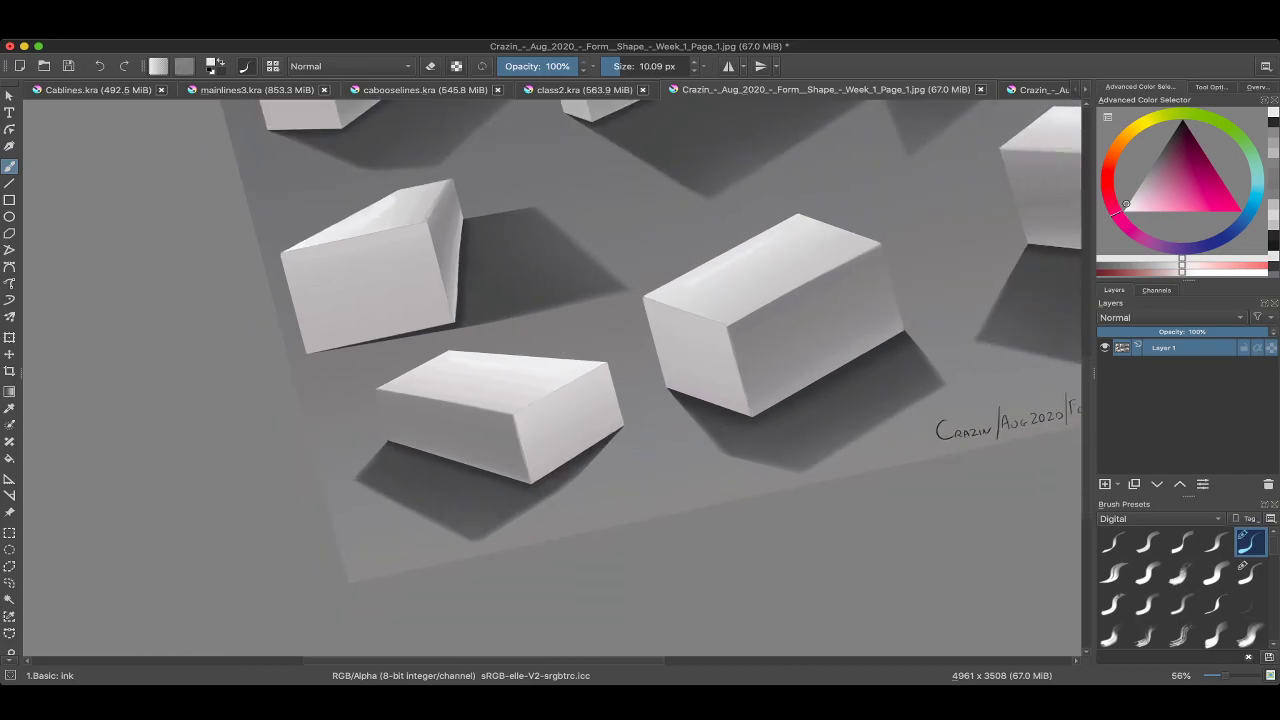
Add a new layer and draw a straight white 11.13 px line along the edge between the lower-middle box's top and end faces.
{"action": "scroll", "coordinate": [638, 263], "scroll_direction": "up", "scroll_amount": 2}
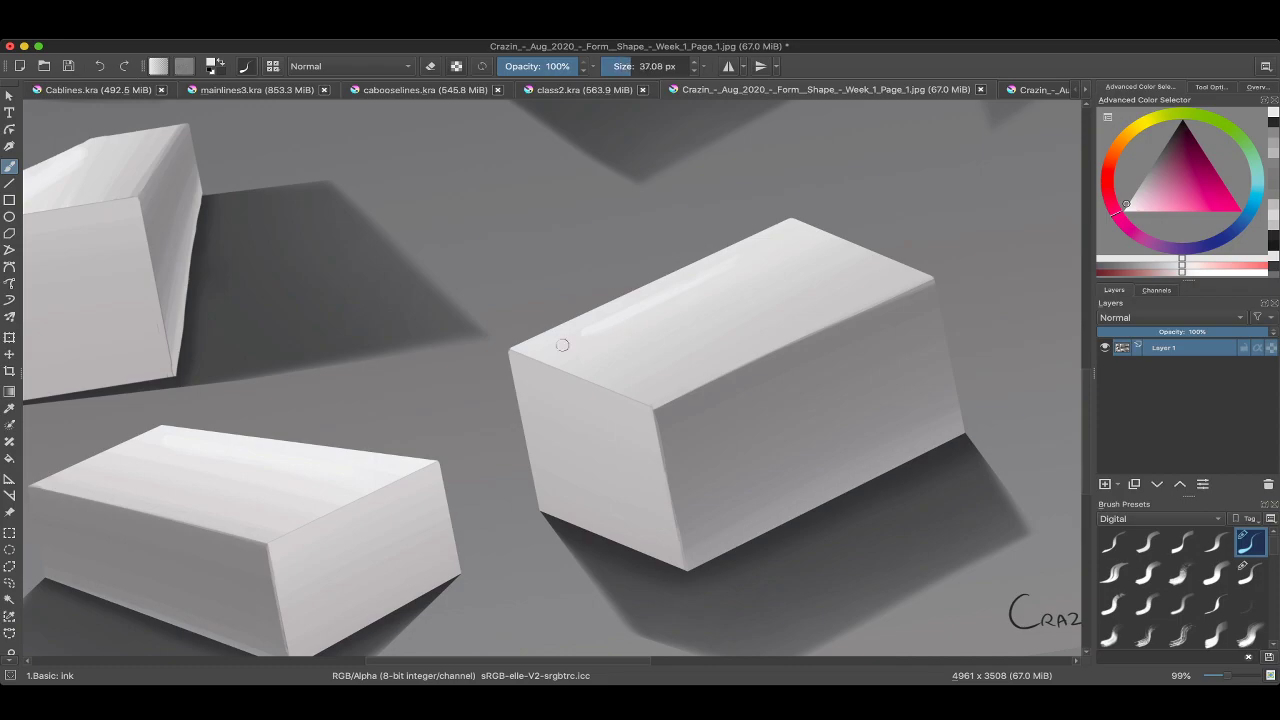
{"action": "mouse_move", "coordinate": [562, 345]}
{"action": "left_mouse_down"}
{"action": "mouse_move", "coordinate": [545, 330]}
{"action": "mouse_move", "coordinate": [530, 345]}
{"action": "left_mouse_up"}
{"action": "key", "text": "bracketleft"}
{"action": "key", "text": "bracketleft"}
{"action": "key", "text": "bracketleft"}
{"action": "key", "text": "bracketleft"}
{"action": "key", "text": "bracketleft"}
{"action": "key", "text": "bracketleft"}
{"action": "key", "text": "bracketleft"}
{"action": "key", "text": "bracketleft"}
{"action": "key", "text": "bracketleft"}
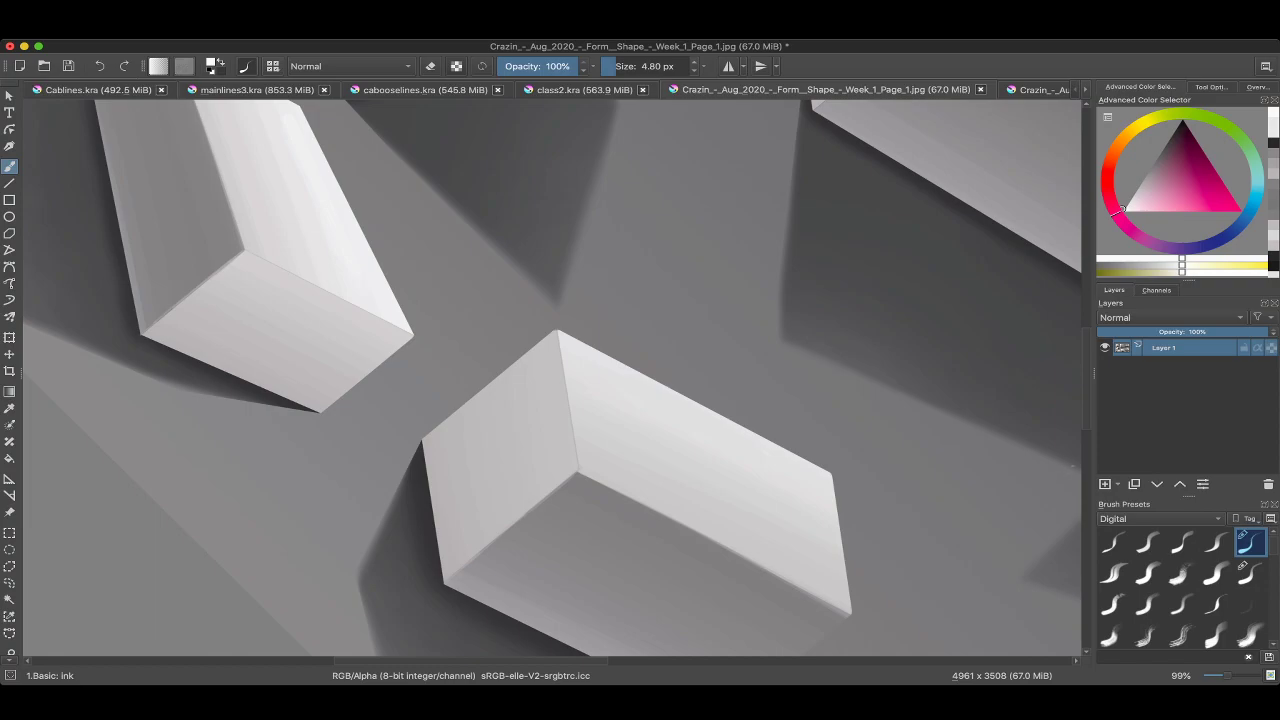
{"action": "left_click", "coordinate": [1105, 484]}
{"action": "key", "text": "bracketright"}
{"action": "key", "text": "bracketright"}
{"action": "key", "text": "bracketright"}
{"action": "key", "text": "bracketright"}
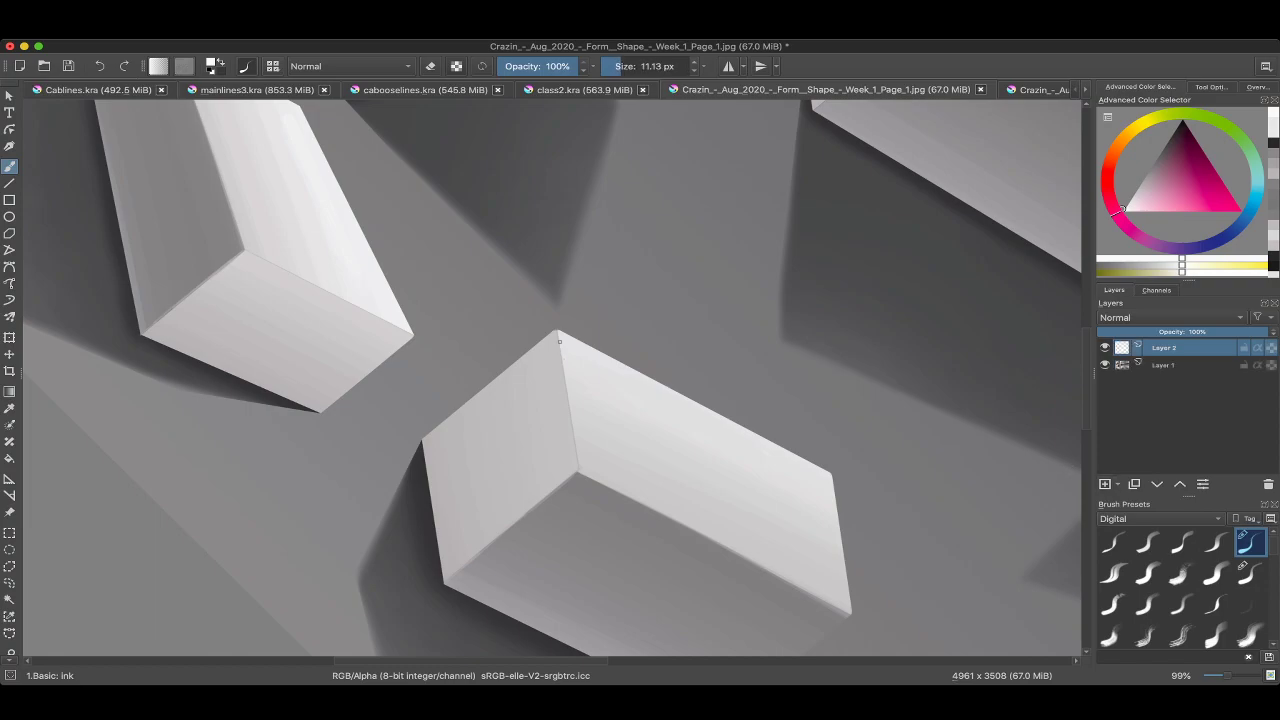
{"action": "key", "text": "v"}
{"action": "mouse_move", "coordinate": [558, 331]}
{"action": "left_mouse_down"}
{"action": "mouse_move", "coordinate": [576, 470]}
{"action": "mouse_move", "coordinate": [529, 401]}
{"action": "left_mouse_up"}
Fade the white edge line with the Airbrush Soft brush in eraser mode at 593.96 px, and reduce the brush to 218.21 px.
{"action": "key", "text": "b"}
{"action": "right_click", "coordinate": [429, 443]}
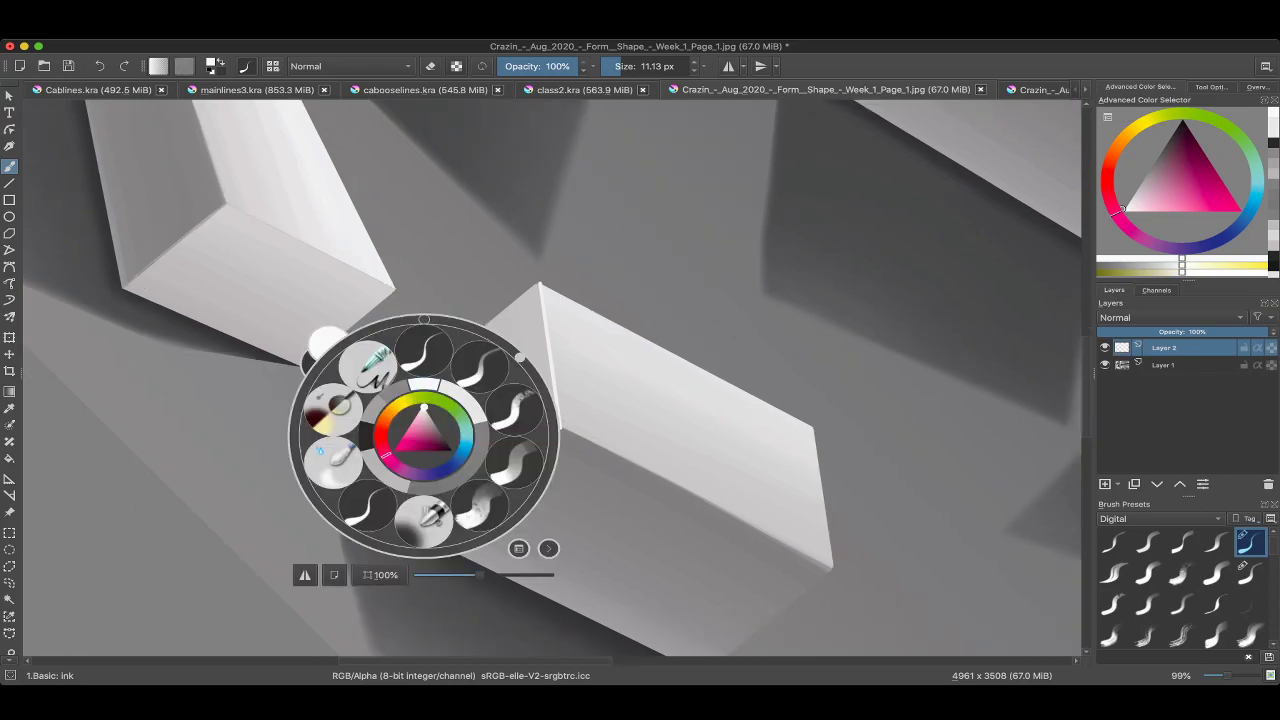
{"action": "left_click", "coordinate": [400, 520]}
{"action": "key", "text": "e"}
{"action": "key", "text": "bracketleft"}
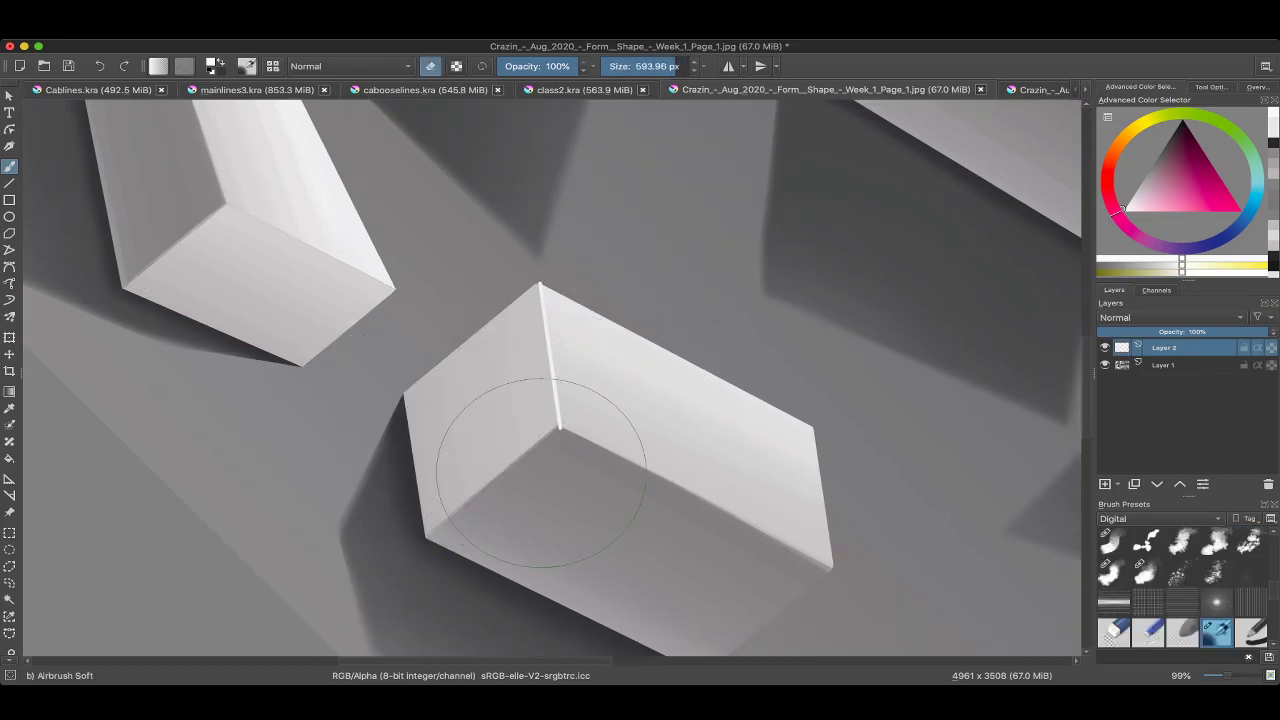
{"action": "mouse_move", "coordinate": [529, 457]}
{"action": "left_mouse_down"}
{"action": "mouse_move", "coordinate": [529, 380]}
{"action": "mouse_move", "coordinate": [548, 413]}
{"action": "left_mouse_up"}
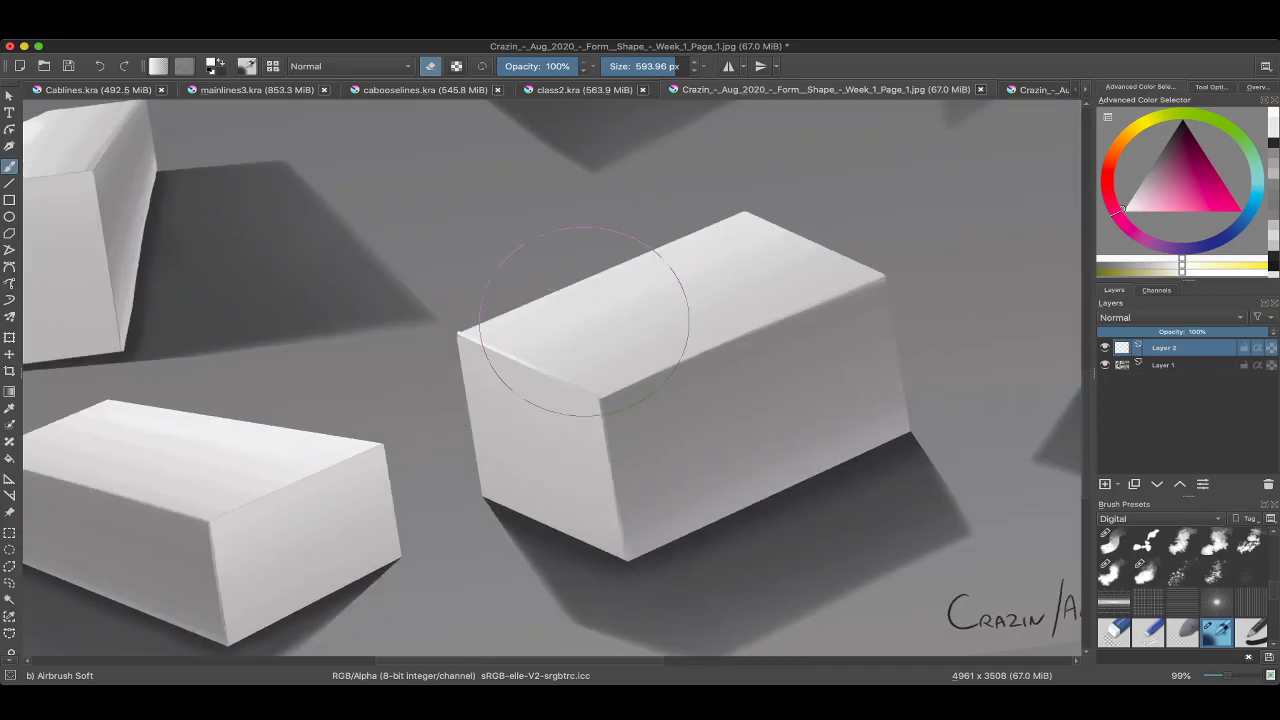
{"action": "key", "text": "bracketleft"}
{"action": "key", "text": "bracketleft"}
{"action": "key", "text": "bracketleft"}
Examine the edge highlight at full-page view, and switch to the Week 1 Page 2 image to view its boxes.
{"action": "scroll", "coordinate": [437, 330], "scroll_direction": "down", "scroll_amount": 5}
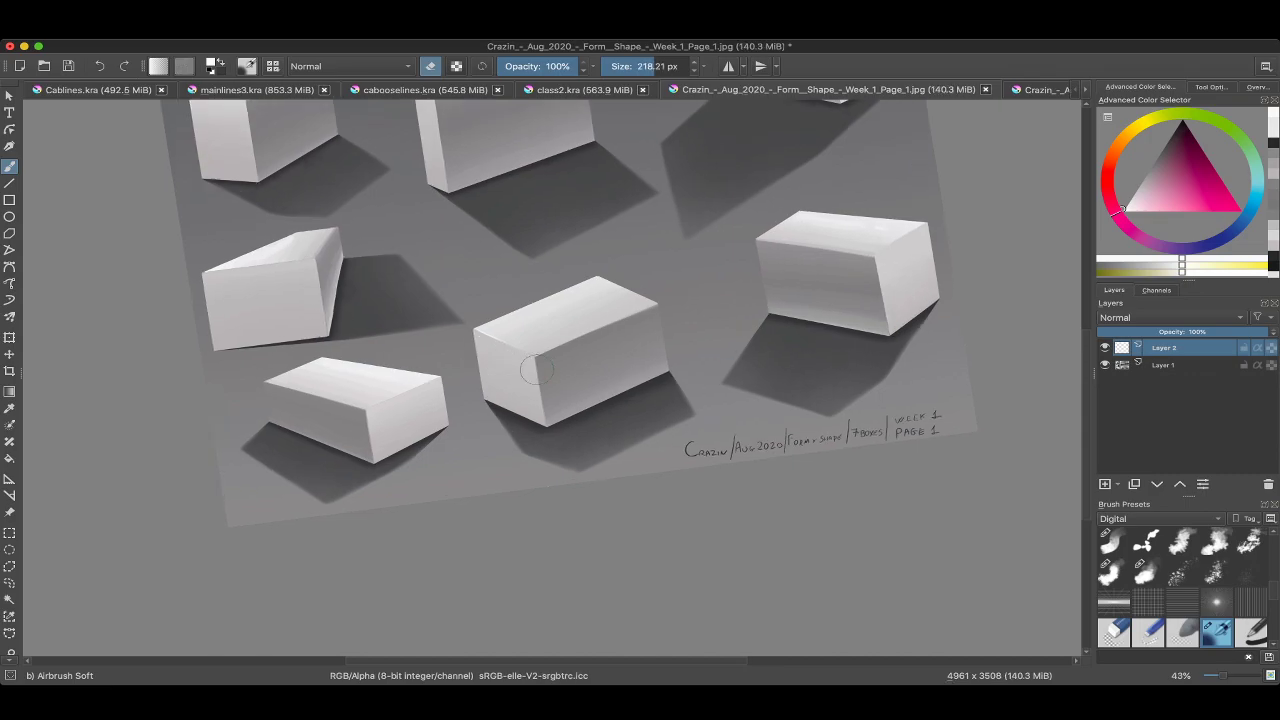
{"action": "scroll", "coordinate": [507, 341], "scroll_direction": "down", "scroll_amount": 4}
{"action": "scroll", "coordinate": [507, 341], "scroll_direction": "up", "scroll_amount": 3}
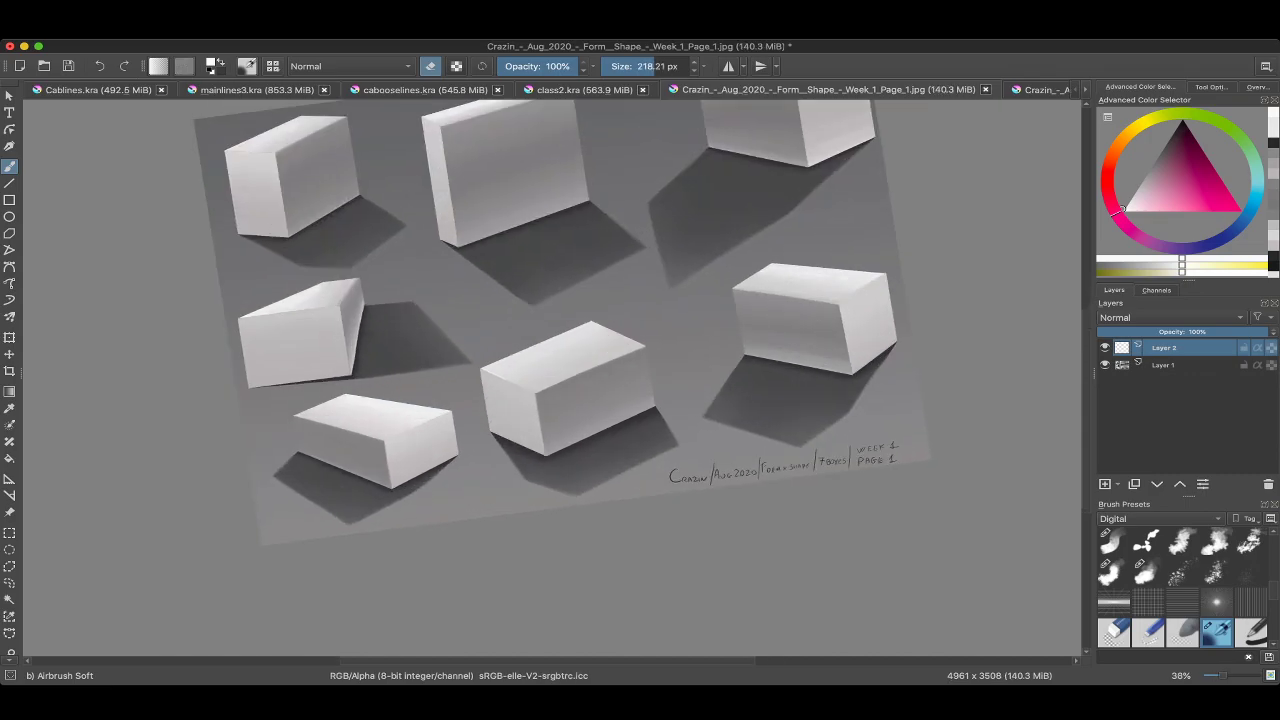
{"action": "scroll", "coordinate": [550, 380], "scroll_direction": "up", "scroll_amount": 4}
{"action": "scroll", "coordinate": [550, 380], "scroll_direction": "down", "scroll_amount": 6}
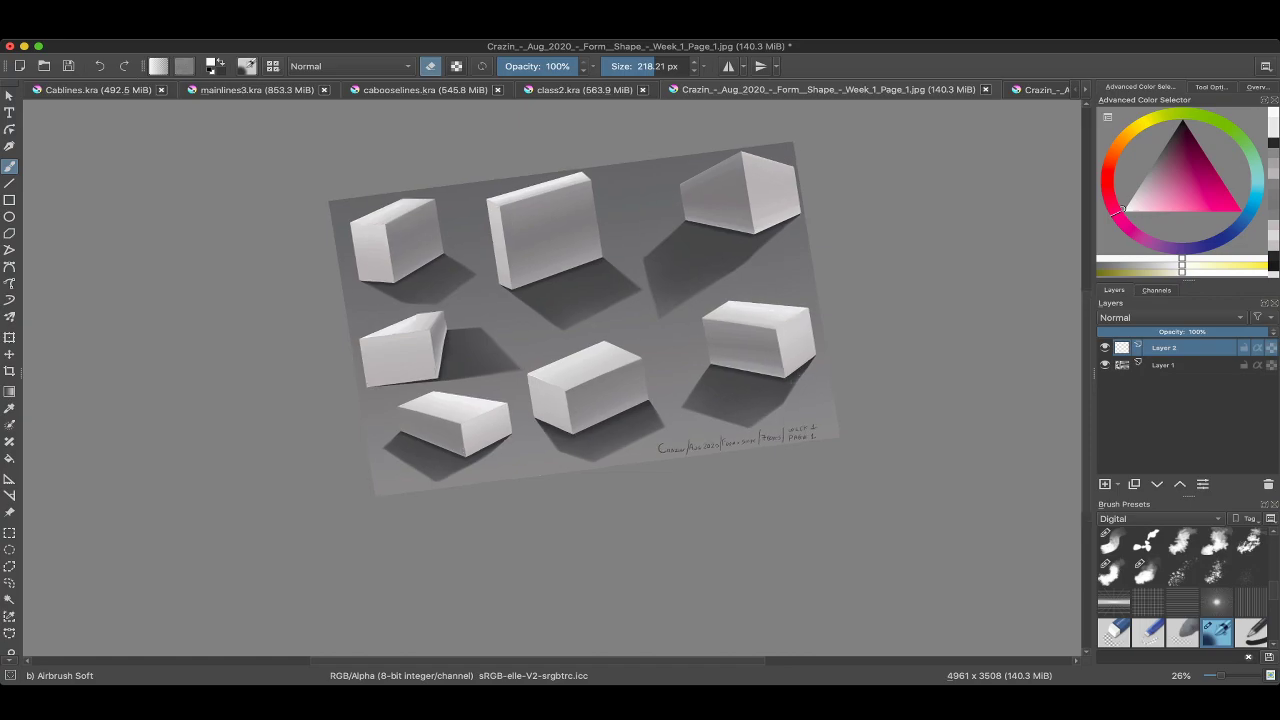
{"action": "scroll", "coordinate": [570, 340], "scroll_direction": "up", "scroll_amount": 2}
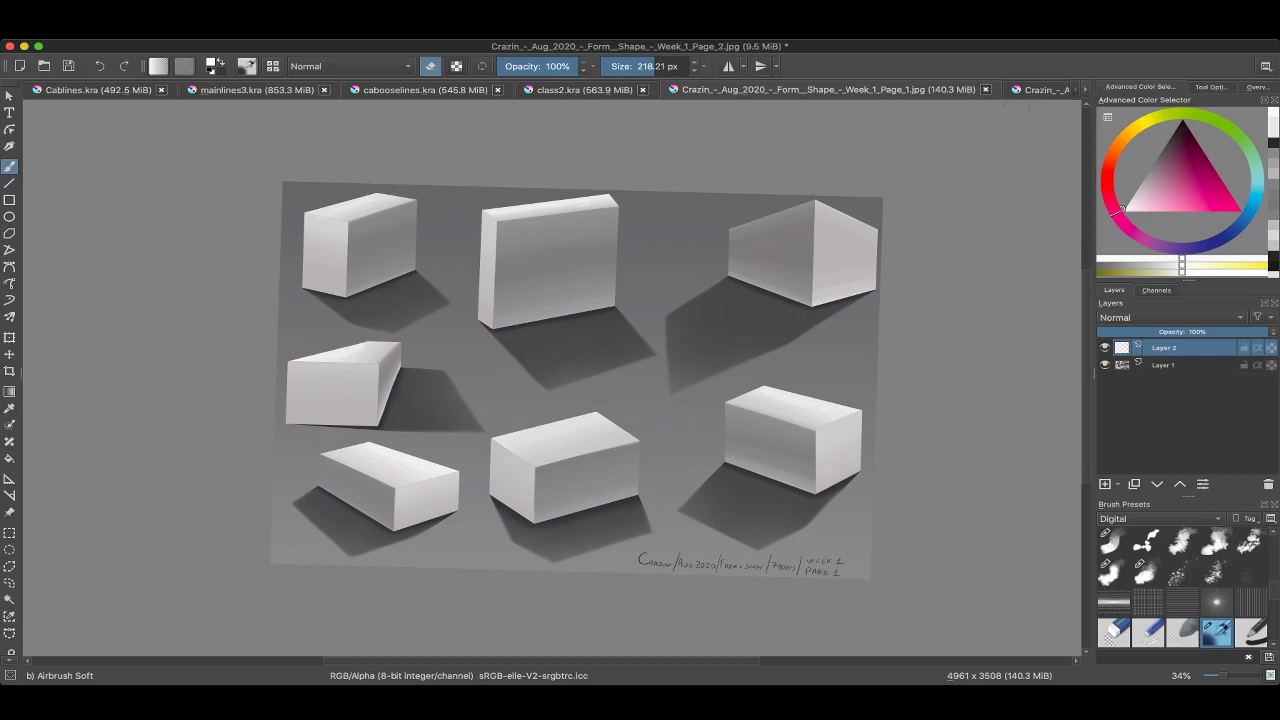
{"action": "scroll", "coordinate": [550, 380], "scroll_direction": "up", "scroll_amount": 2}
{"action": "scroll", "coordinate": [550, 380], "scroll_direction": "up", "scroll_amount": 1}
{"action": "scroll", "coordinate": [550, 380], "scroll_direction": "down", "scroll_amount": 1}
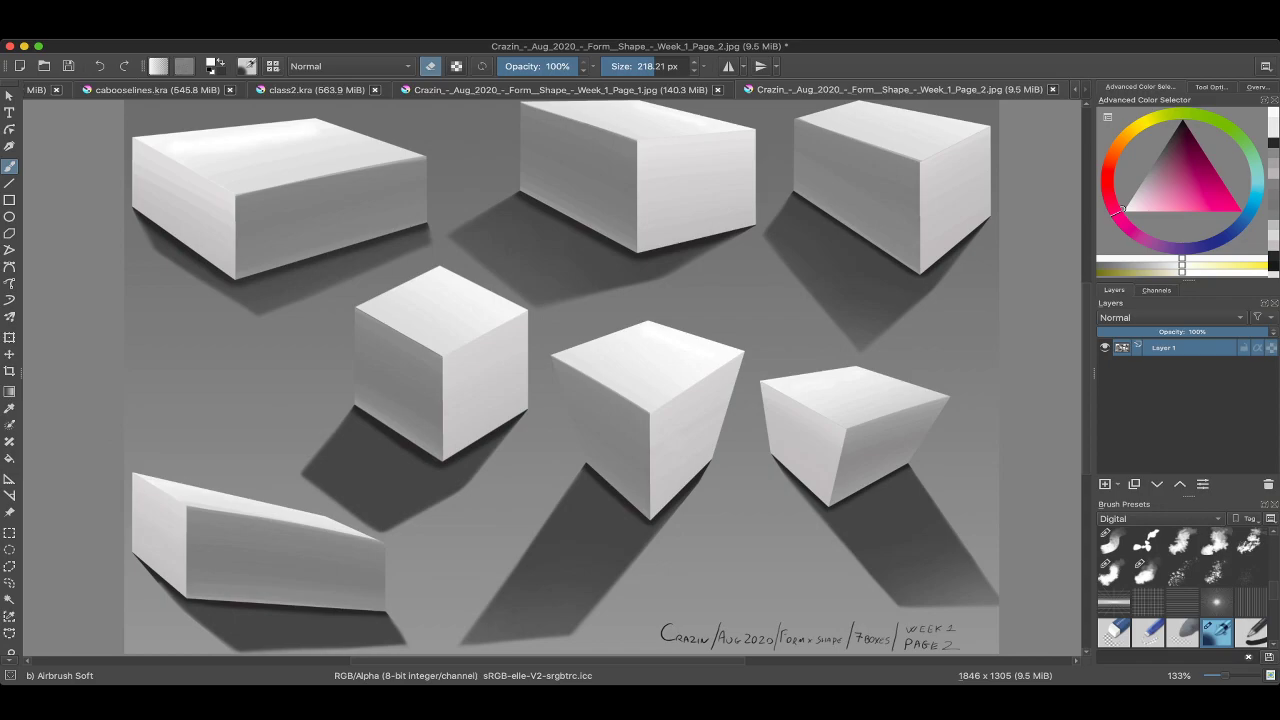
{"action": "scroll", "coordinate": [830, 300], "scroll_direction": "down", "scroll_amount": 1}
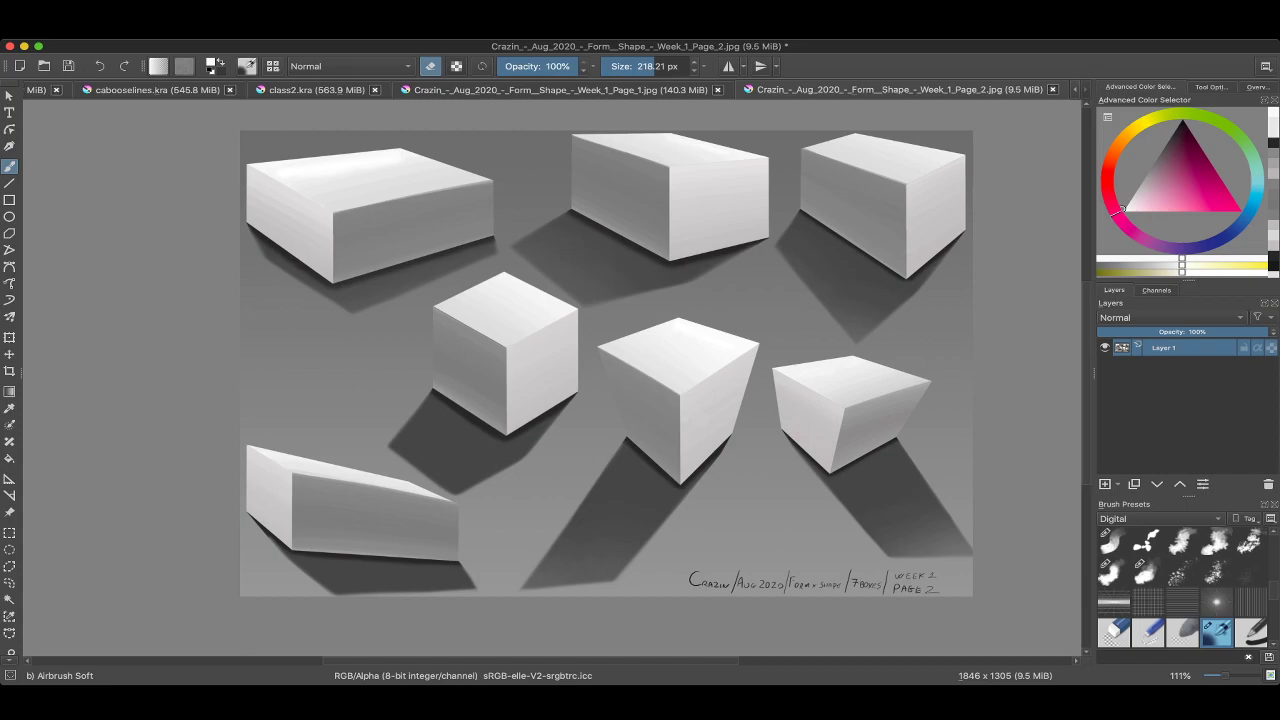
Try freehand selections across the first box's top face and along the upper-middle box's contact shadow, clearing each one.
{"action": "left_click_drag", "start_coordinate": [600, 350], "coordinate": [640, 415]}
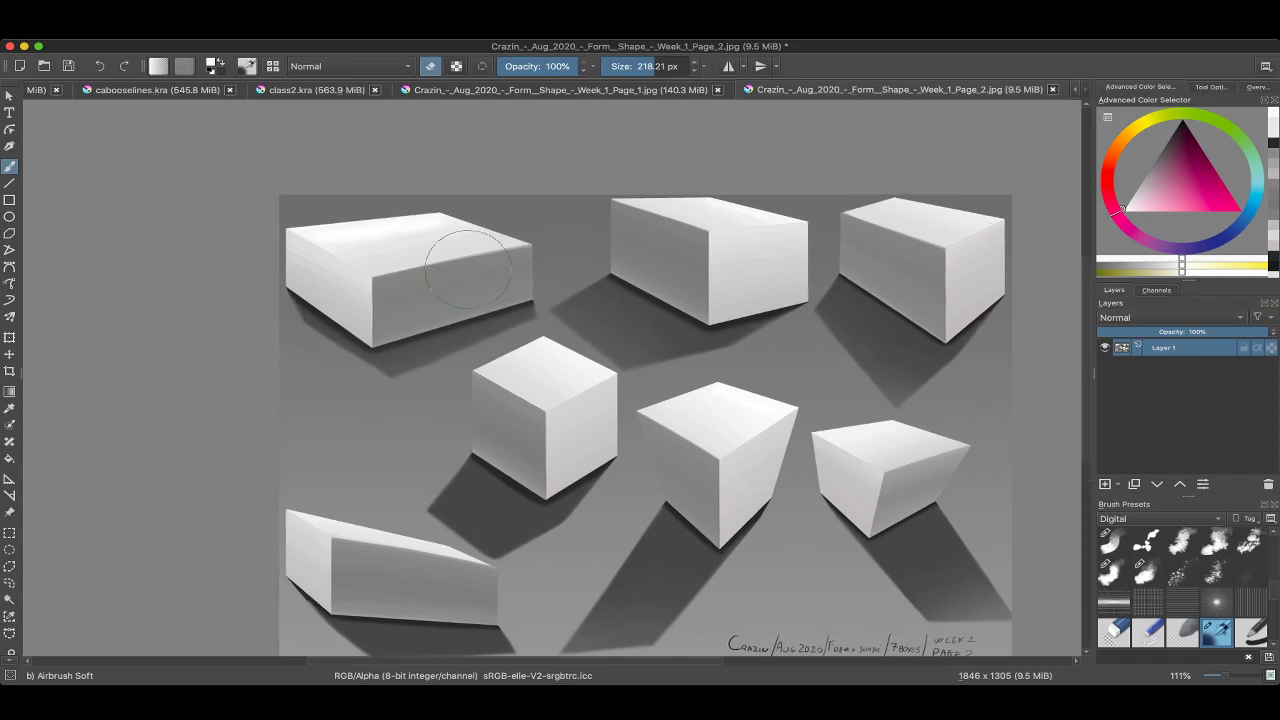
{"action": "left_click", "coordinate": [9, 582]}
{"action": "left_click_drag", "start_coordinate": [432, 197], "coordinate": [436, 200]}
{"action": "left_click_drag", "start_coordinate": [700, 500], "coordinate": [613, 477]}
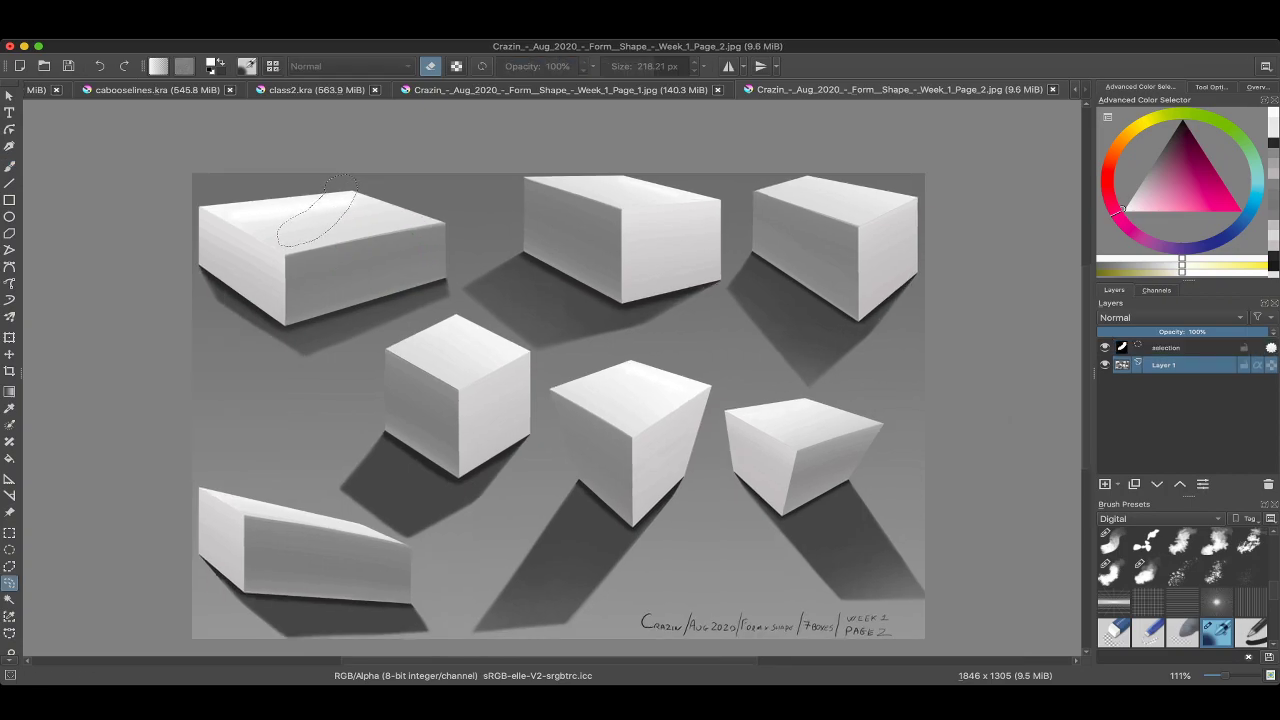
{"action": "key", "text": "ctrl+shift+a"}
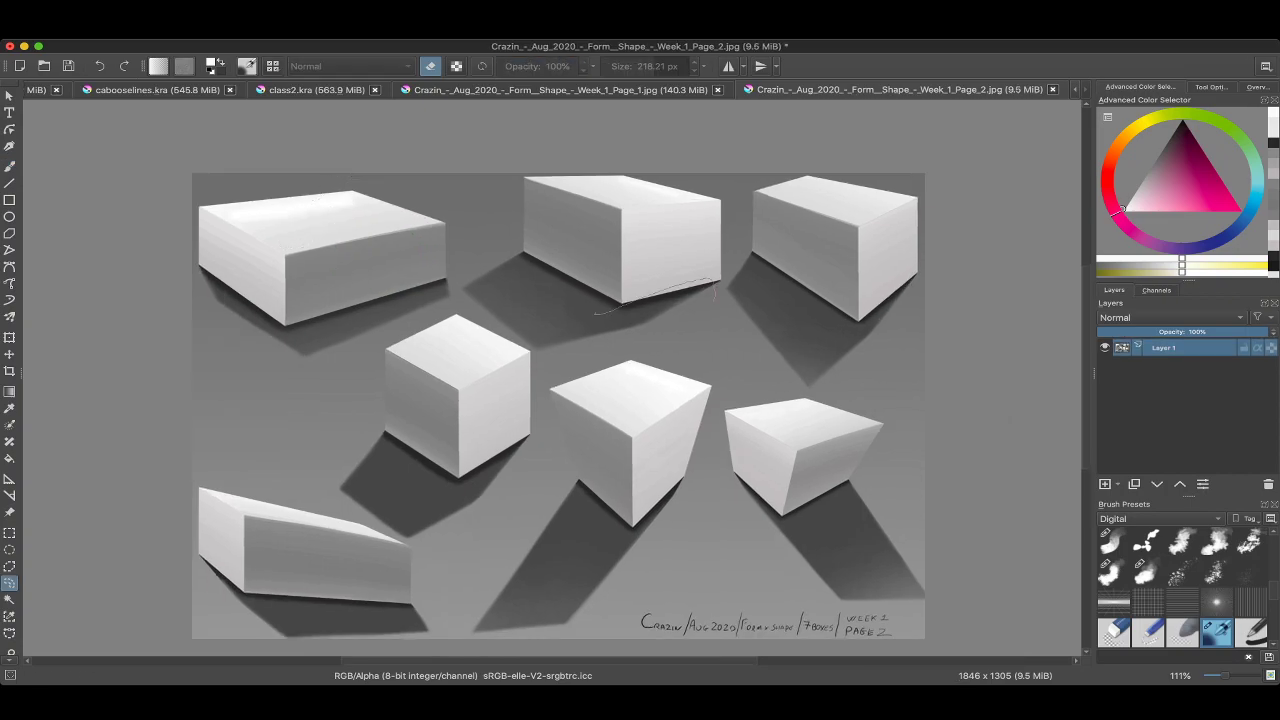
{"action": "scroll", "coordinate": [558, 405], "scroll_direction": "up", "scroll_amount": 1}
{"action": "scroll", "coordinate": [622, 280], "scroll_direction": "up", "scroll_amount": 5}
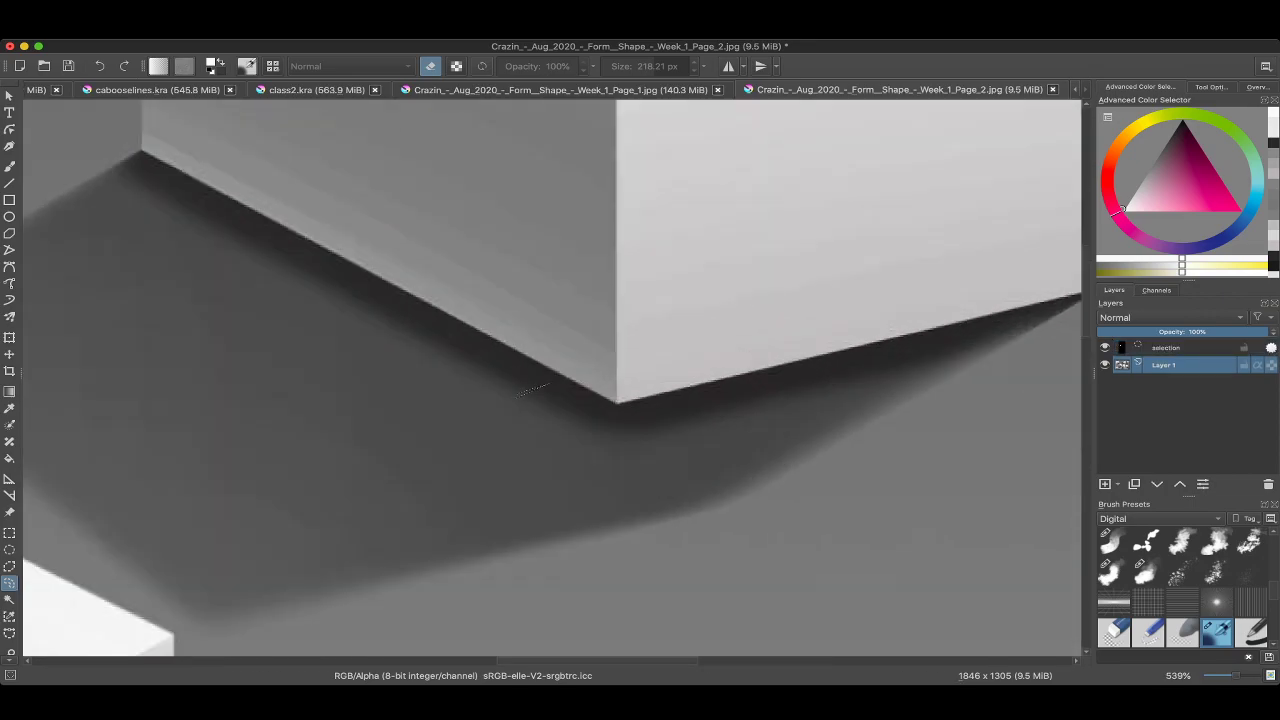
{"action": "scroll", "coordinate": [550, 410], "scroll_direction": "down", "scroll_amount": 3}
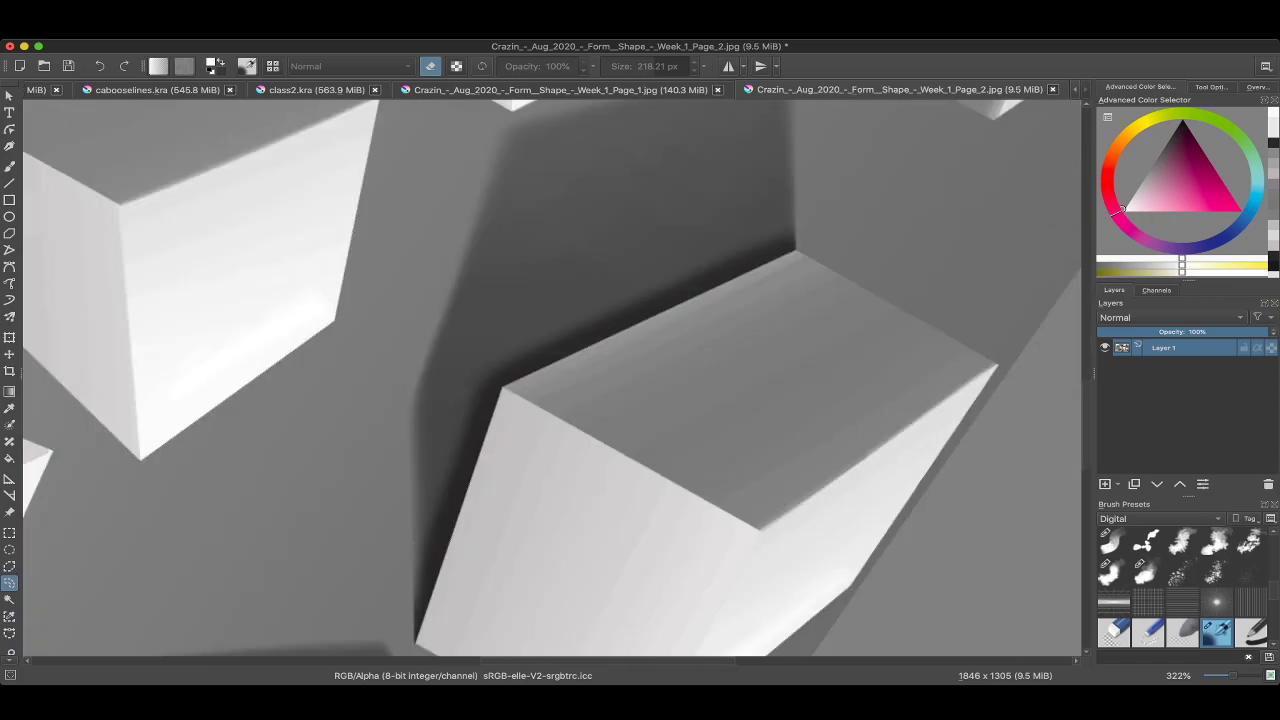
Sample the cast shadow's grey and thin the contact shadow behind the upper-middle box with Airbrush Soft at 44.34 and 33.49 px.
{"action": "key", "text": "b"}
{"action": "right_click", "coordinate": [487, 332]}
{"action": "left_click", "coordinate": [571, 251], "text": "ctrl"}
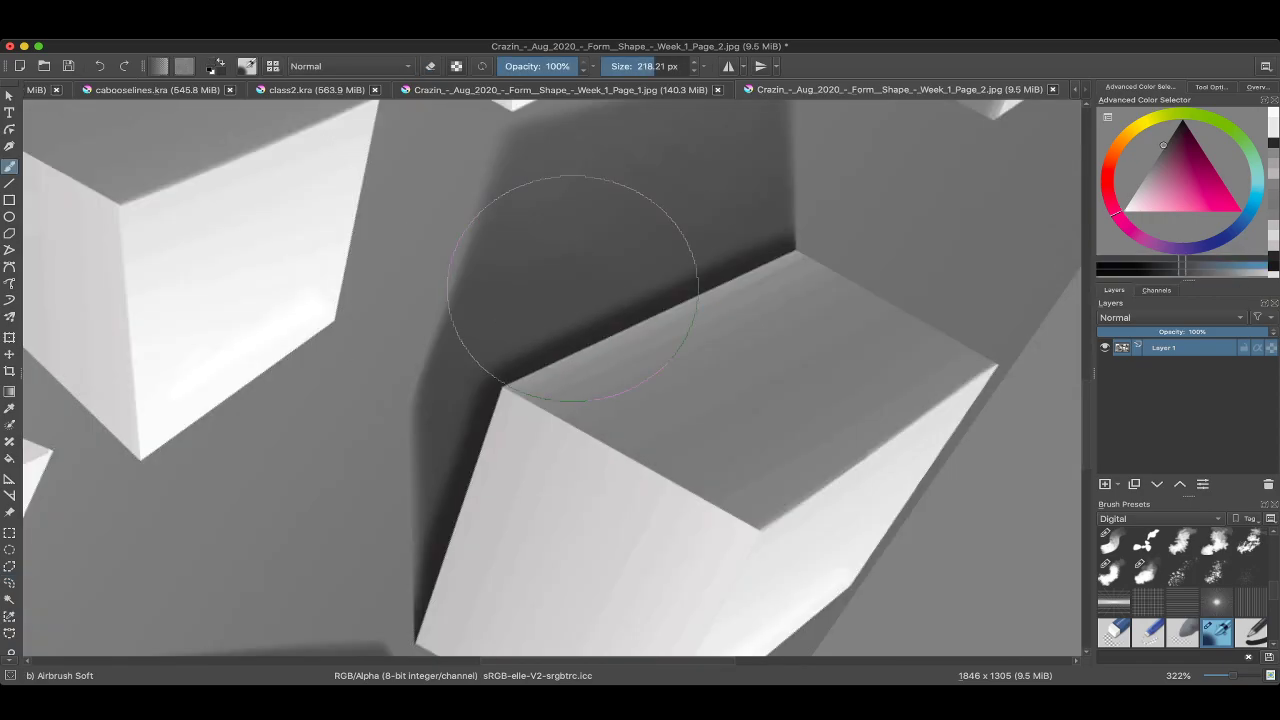
{"action": "left_click_drag", "start_coordinate": [571, 251], "coordinate": [500, 346]}
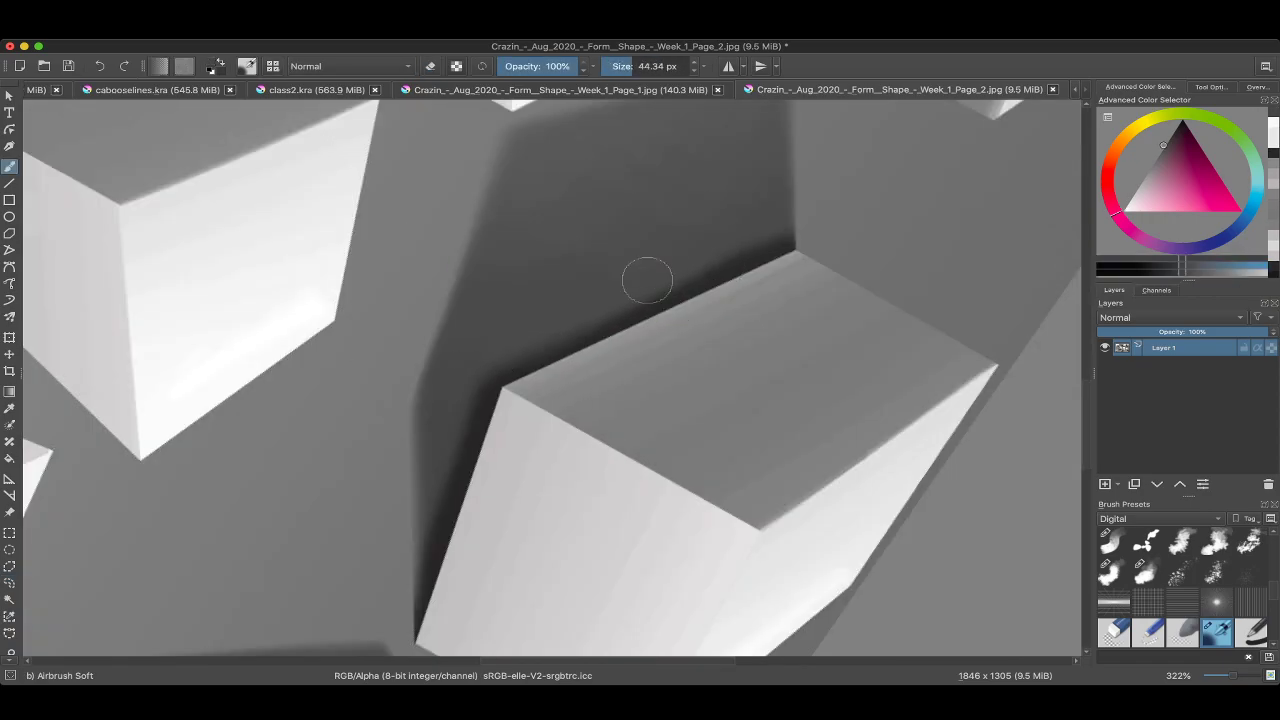
{"action": "key", "text": "["}
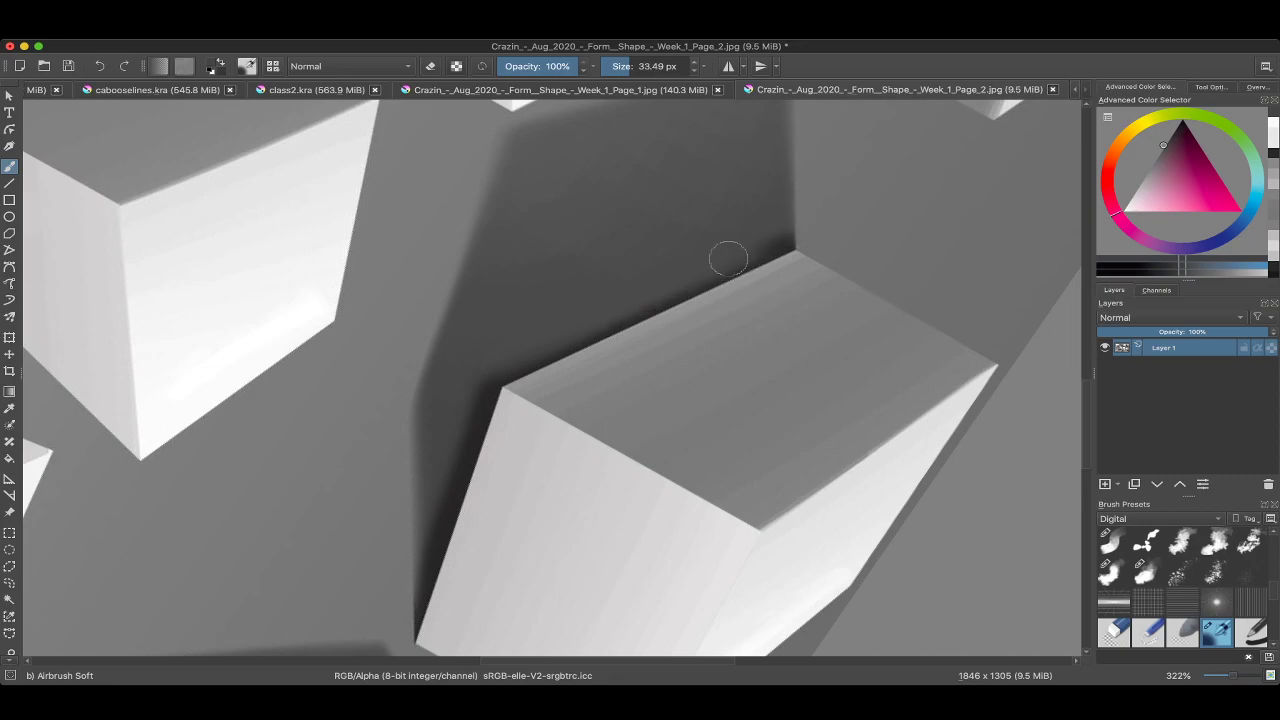
{"action": "key", "text": "["}
Narrow the dark contact shadow beside the same box's end face with Airbrush Soft at 16.31 and 28.82 px.
{"action": "key", "text": "6"}
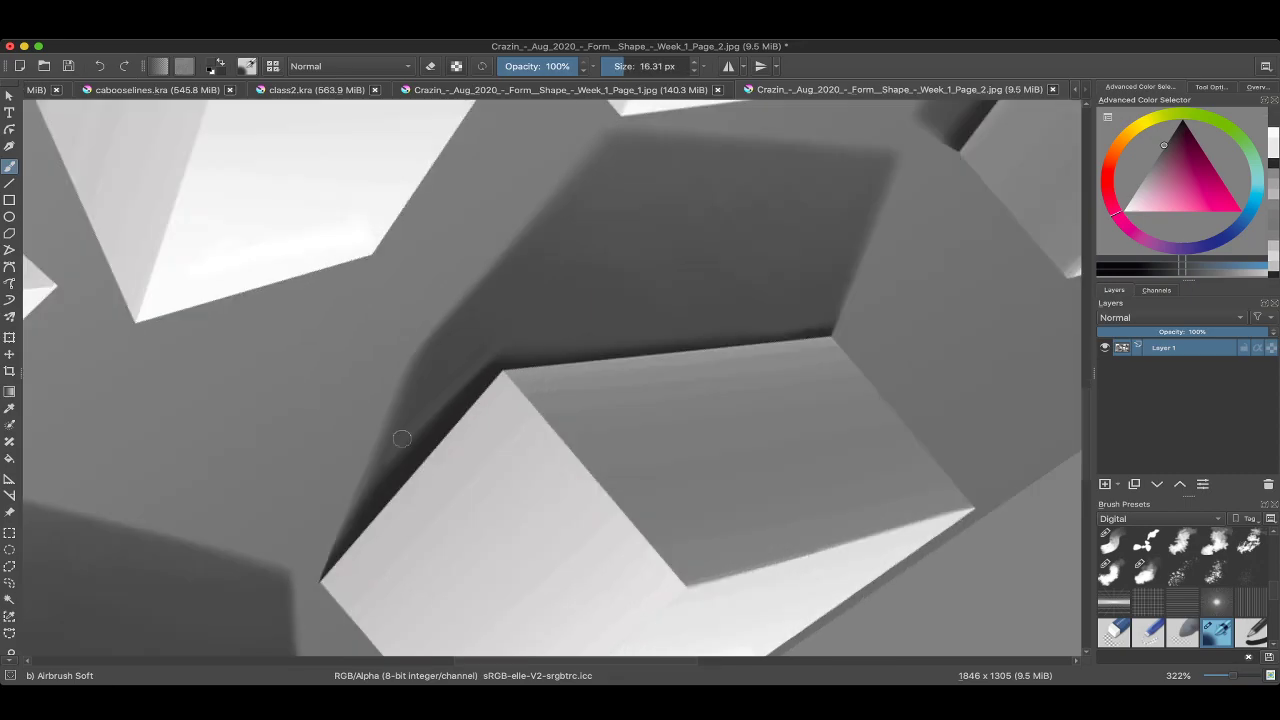
{"action": "key", "text": "]"}
{"action": "key", "text": "["}
{"action": "key", "text": "["}
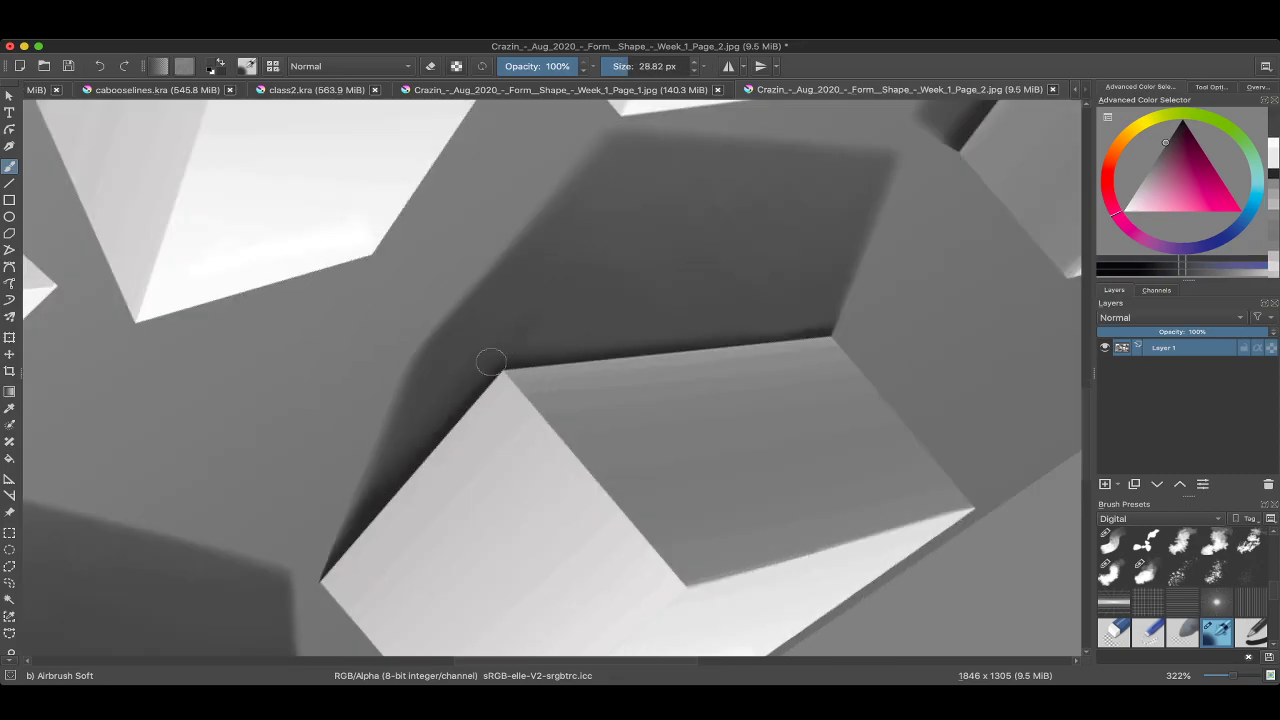
{"action": "key", "text": "5"}
{"action": "key", "text": "]"}
Touch up the contact shadow along the same box's ground edges with Airbrush Soft at 21.31 and 11.10 px.
{"action": "scroll", "coordinate": [488, 352], "scroll_direction": "down", "scroll_amount": 10}
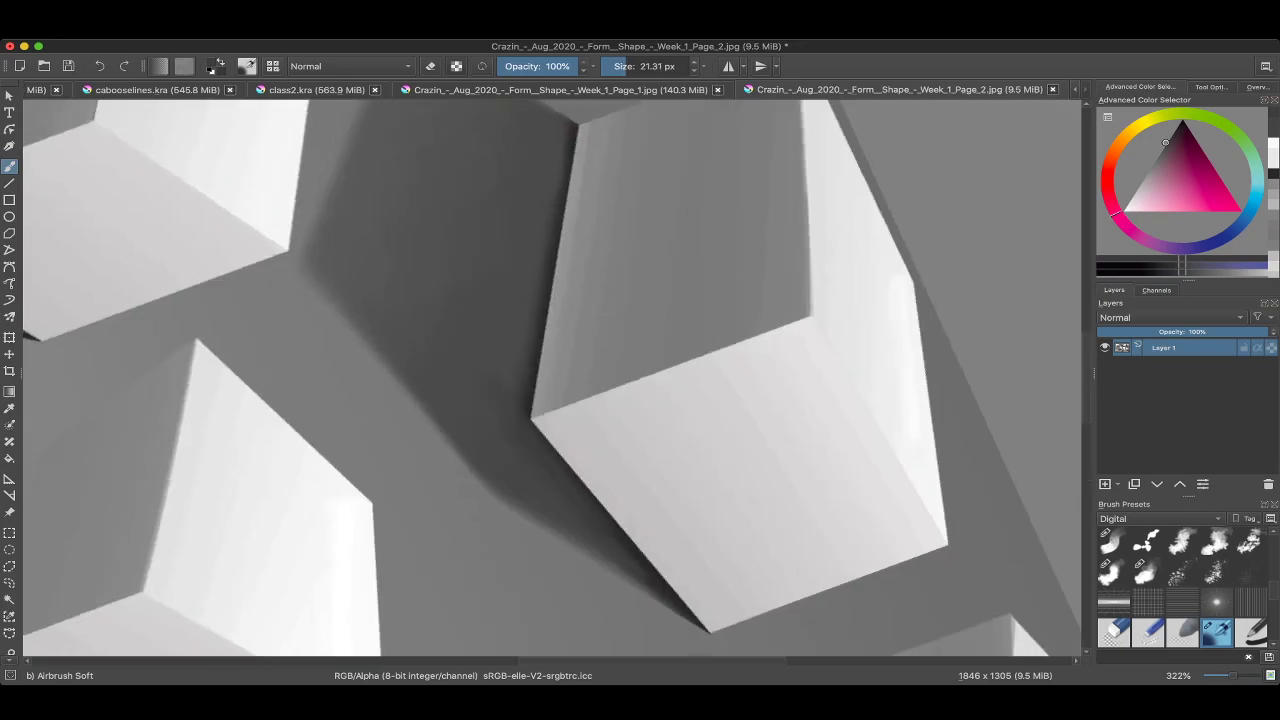
{"action": "scroll", "coordinate": [488, 352], "scroll_direction": "up", "scroll_amount": 4}
{"action": "scroll", "coordinate": [440, 470], "scroll_direction": "up", "scroll_amount": 8}
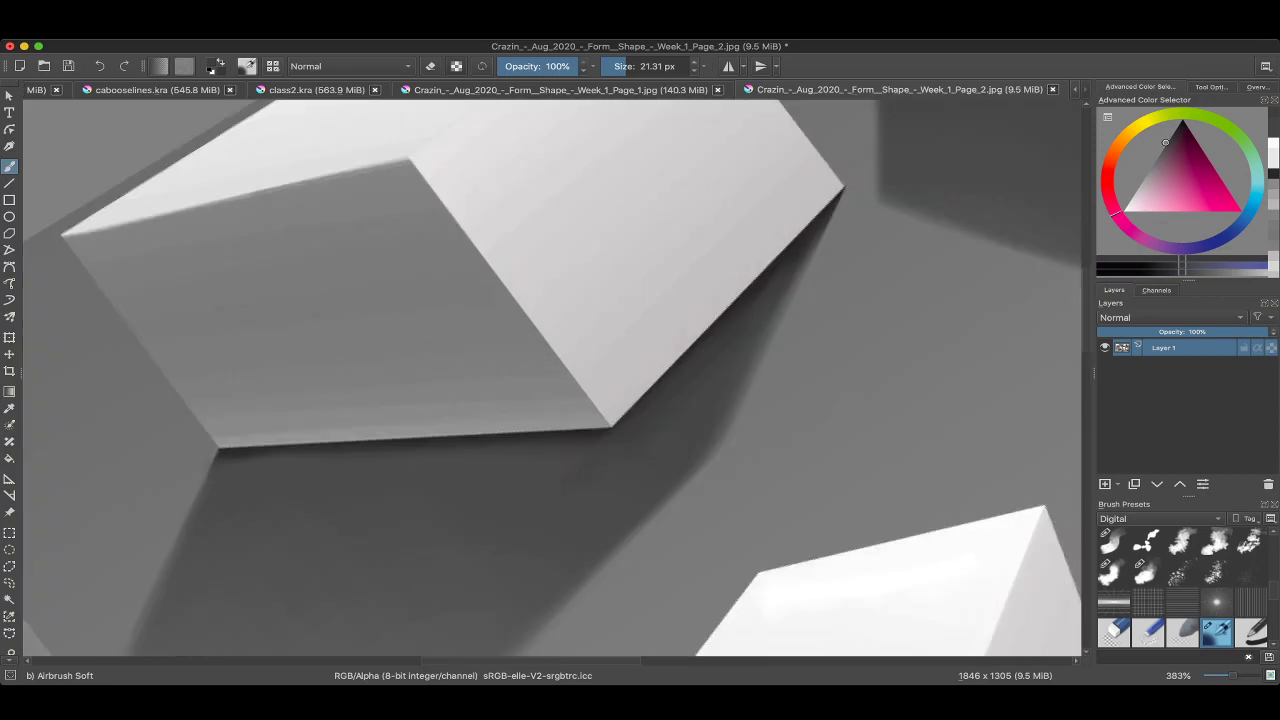
{"action": "left_click_drag", "start_coordinate": [500, 455], "coordinate": [571, 434]}
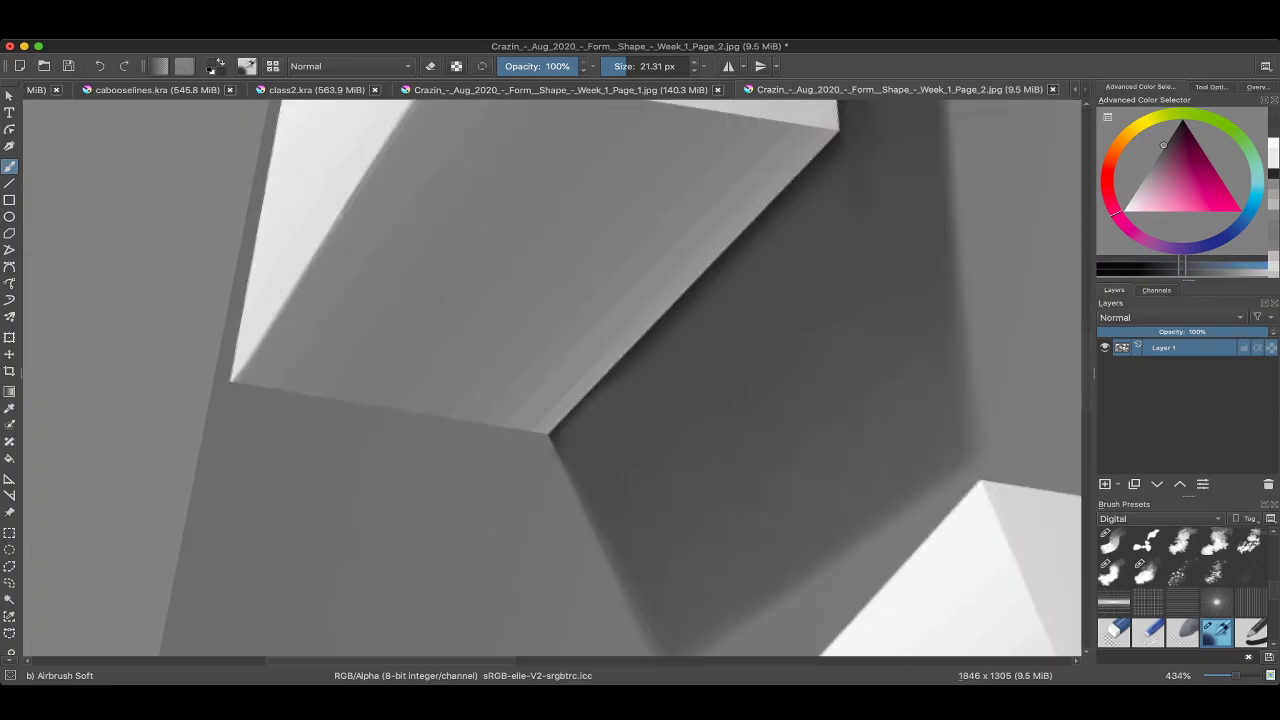
{"action": "scroll", "coordinate": [600, 410], "scroll_direction": "down", "scroll_amount": 6}
{"action": "scroll", "coordinate": [655, 320], "scroll_direction": "up", "scroll_amount": 6}
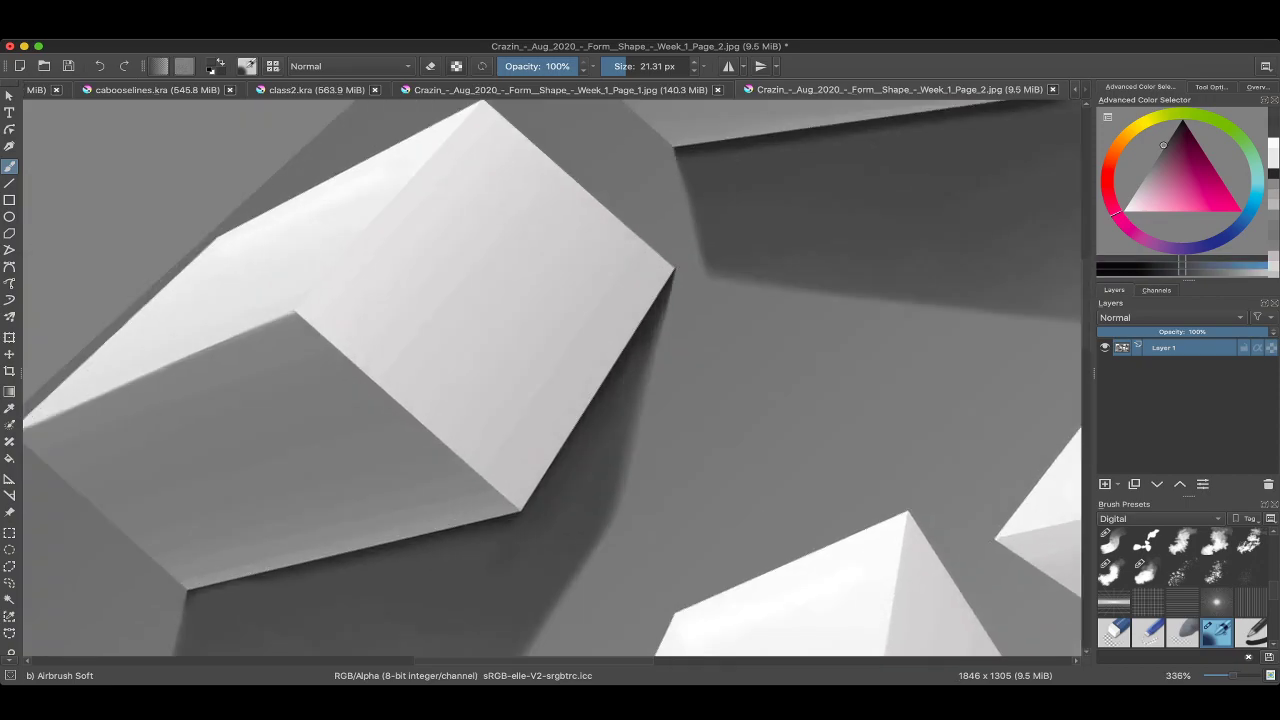
{"action": "key", "text": "bracketleft"}
{"action": "key", "text": "bracketleft"}
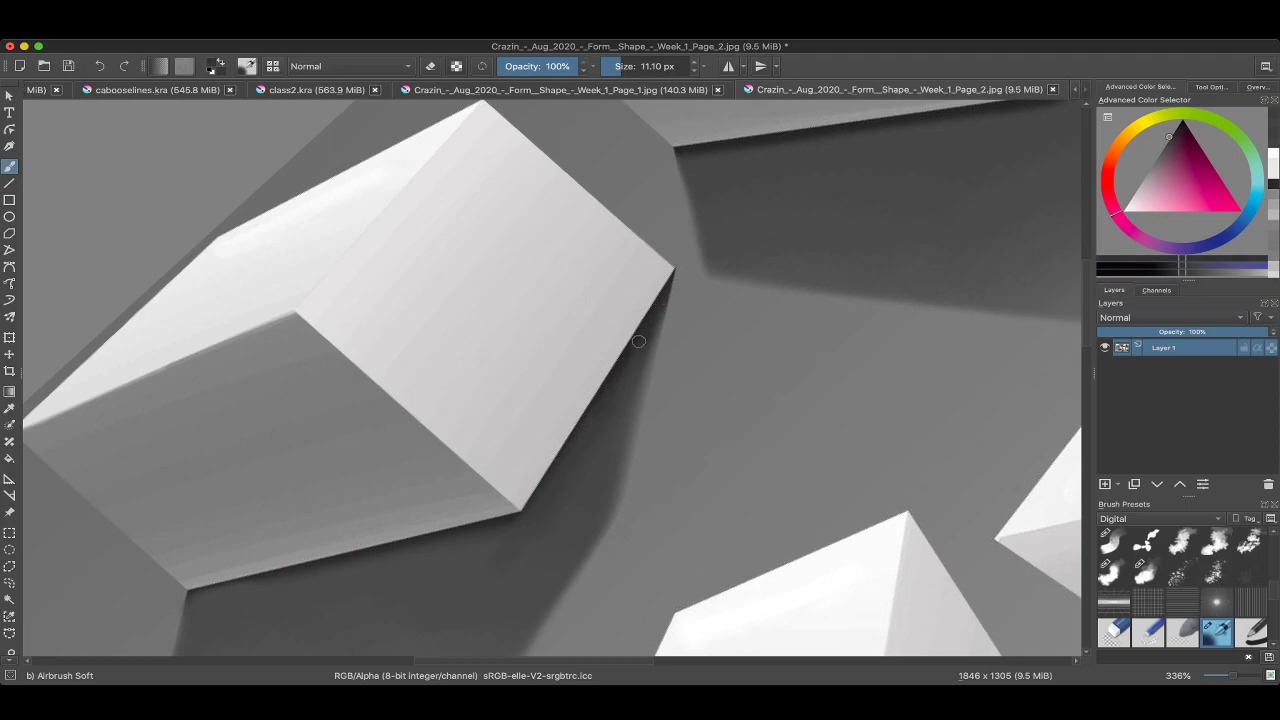
Examine the page's boxes at full-page view and the contact shadows under the lower-row boxes up close.
{"action": "scroll", "coordinate": [600, 420], "scroll_direction": "down", "scroll_amount": 8}
{"action": "scroll", "coordinate": [600, 420], "scroll_direction": "up", "scroll_amount": 4}
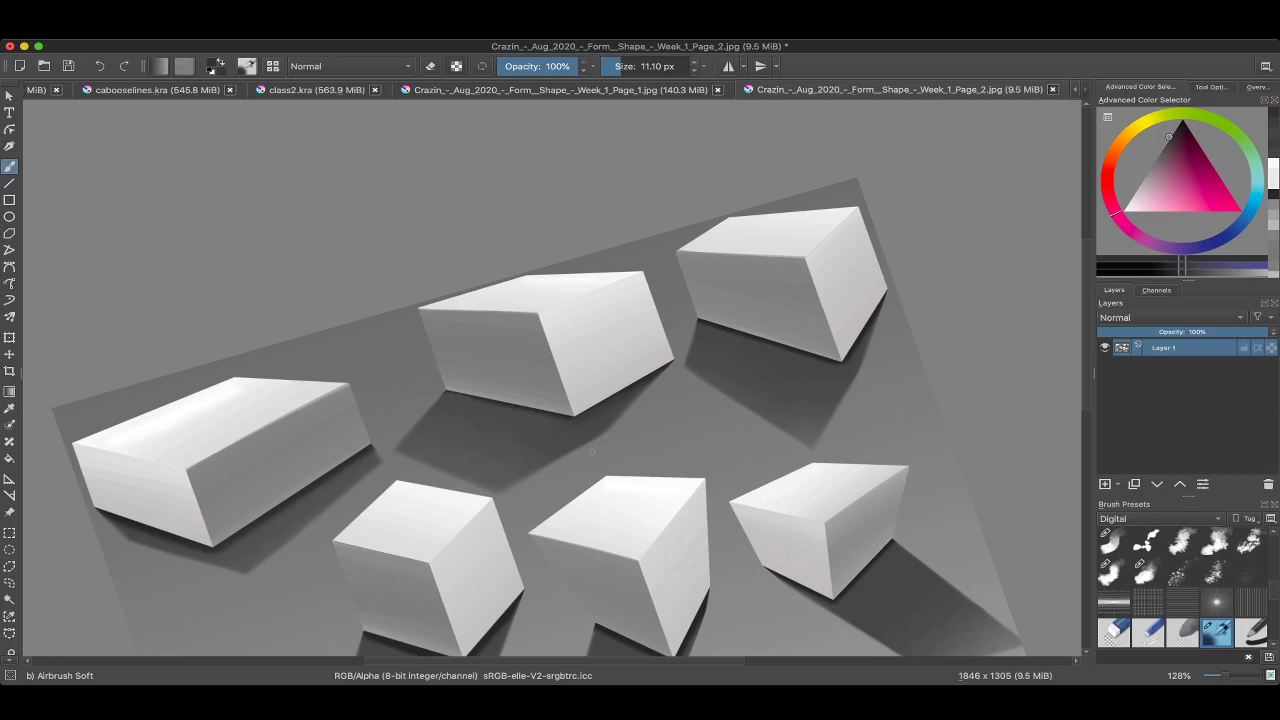
{"action": "scroll", "coordinate": [594, 456], "scroll_direction": "down", "scroll_amount": 3}
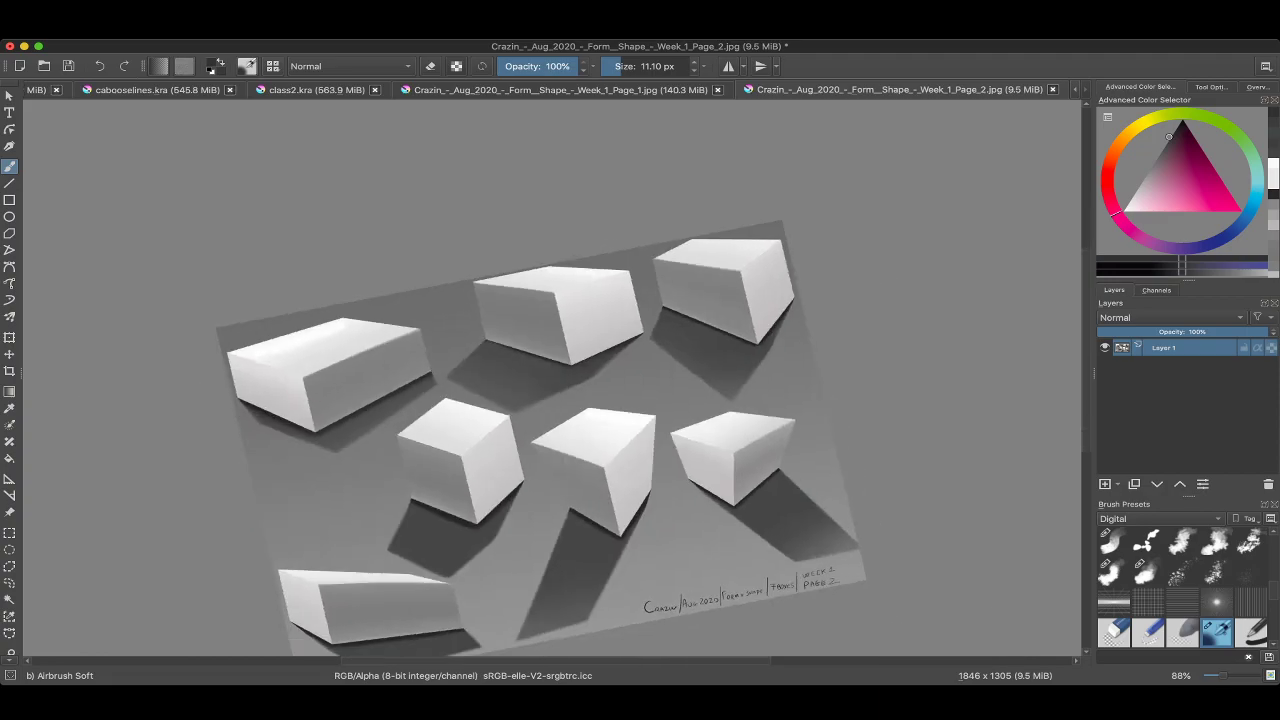
{"action": "scroll", "coordinate": [536, 378], "scroll_direction": "up", "scroll_amount": 5}
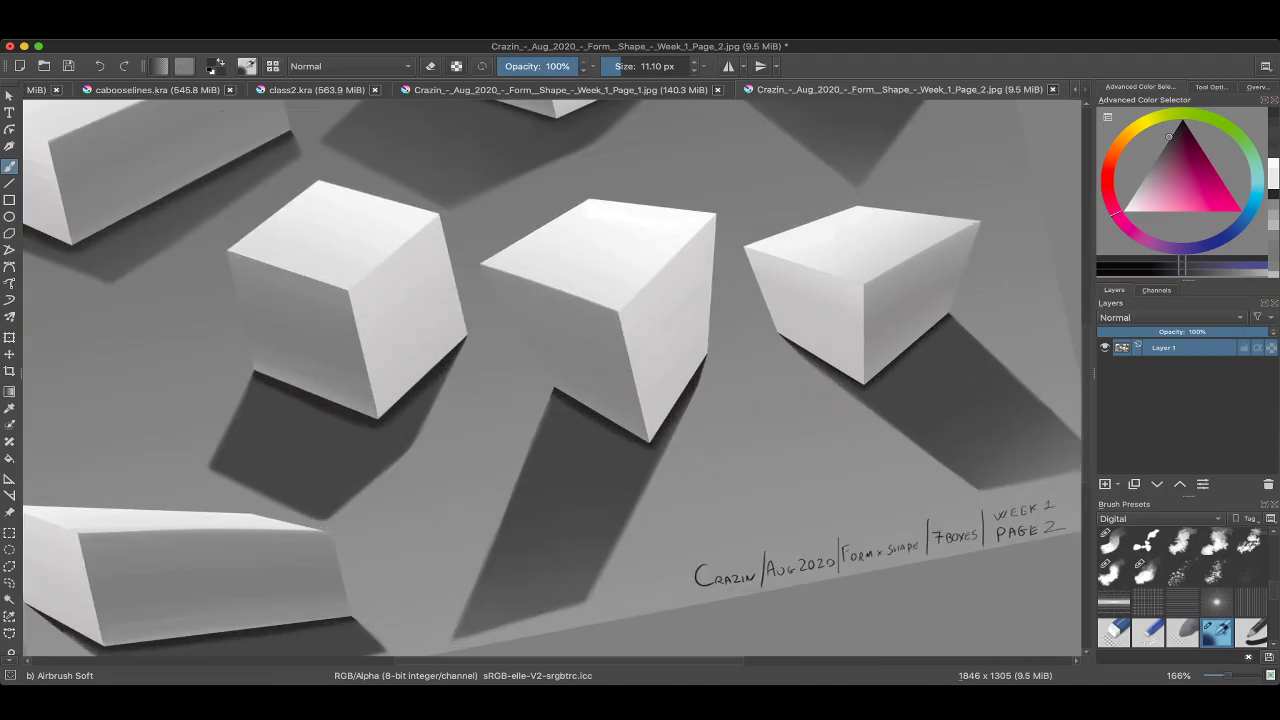
{"action": "scroll", "coordinate": [560, 372], "scroll_direction": "left", "scroll_amount": 5}
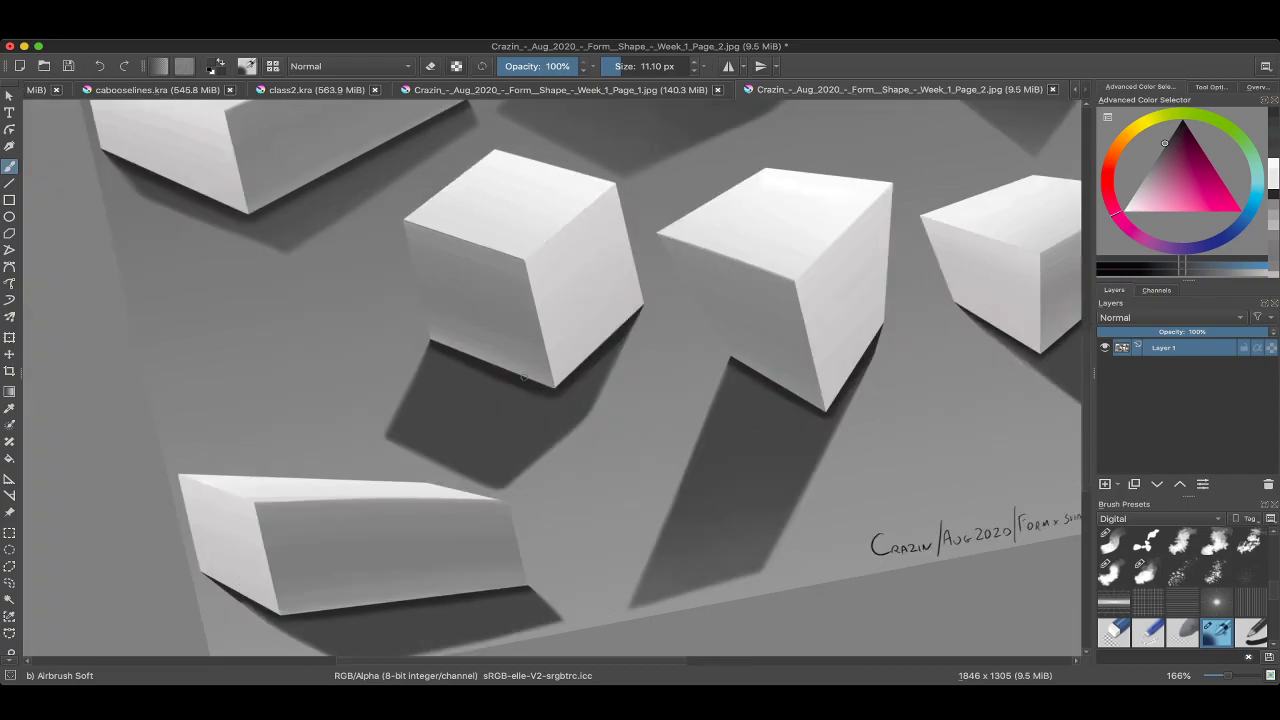
{"action": "scroll", "coordinate": [522, 377], "scroll_direction": "down", "scroll_amount": 3}
{"action": "scroll", "coordinate": [510, 380], "scroll_direction": "up", "scroll_amount": 5}
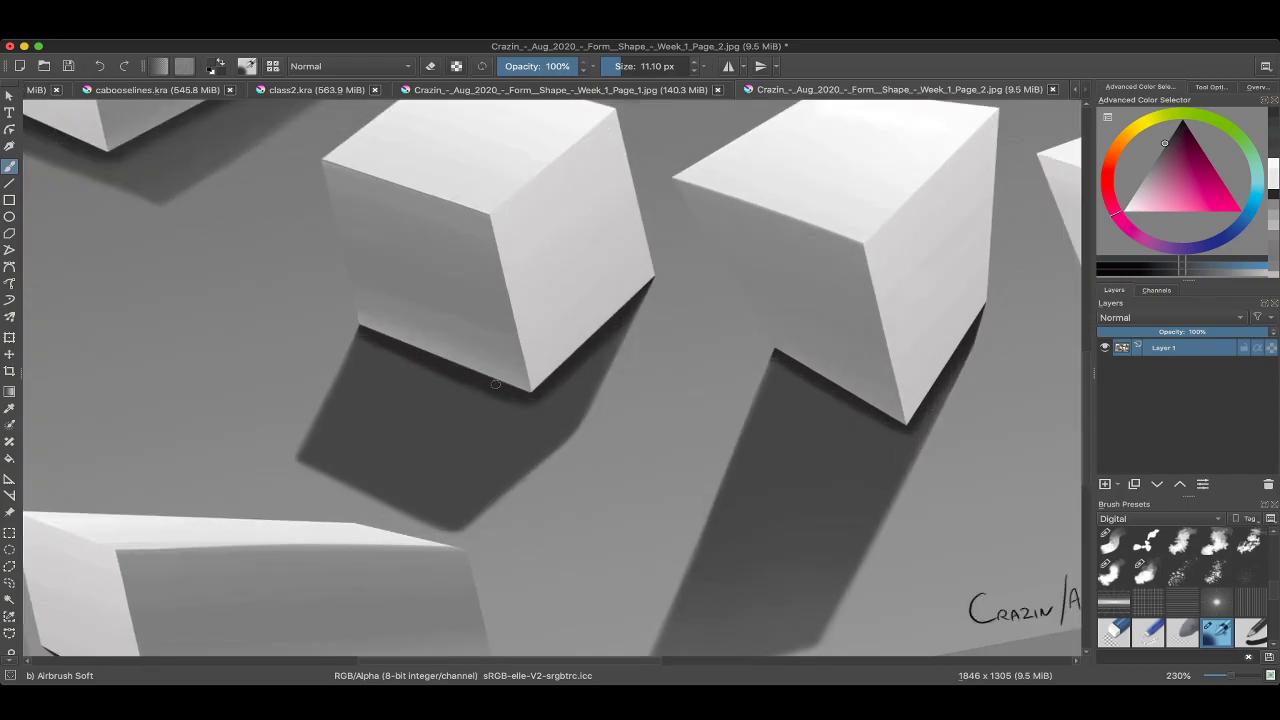
{"action": "scroll", "coordinate": [519, 402], "scroll_direction": "down", "scroll_amount": 3}
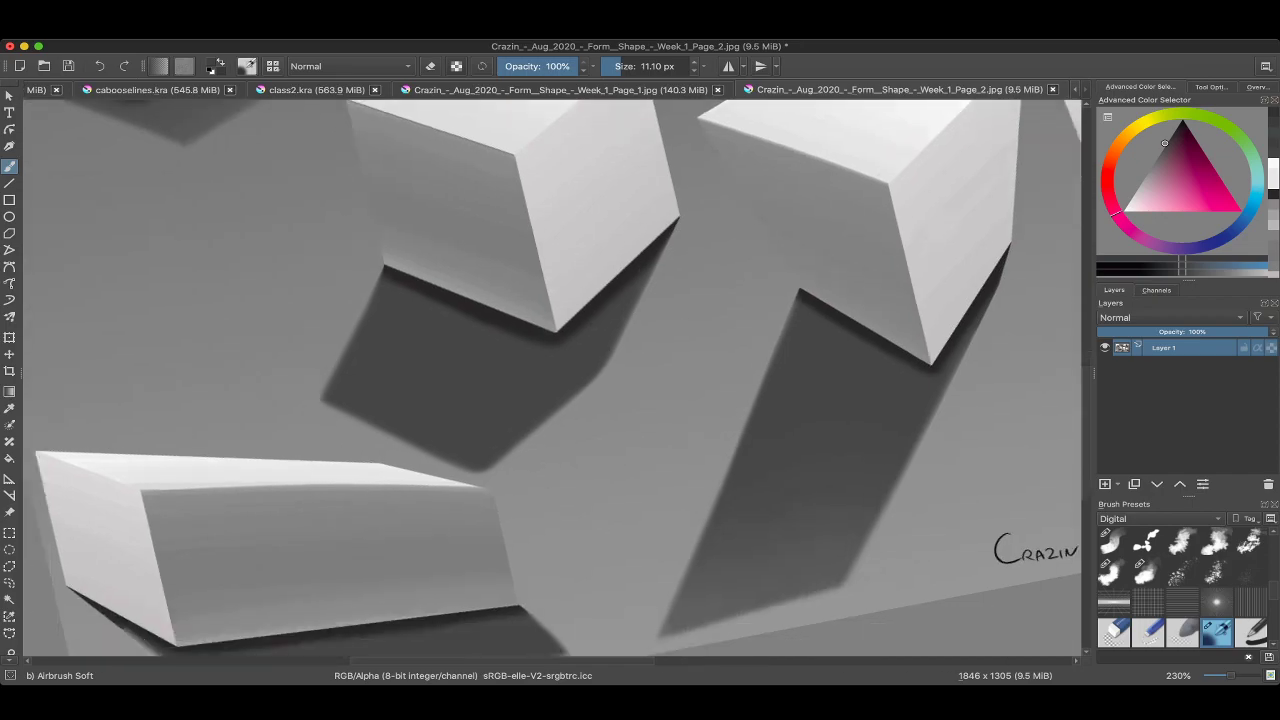
{"action": "scroll", "coordinate": [504, 332], "scroll_direction": "up", "scroll_amount": 5}
{"action": "scroll", "coordinate": [625, 327], "scroll_direction": "down", "scroll_amount": 7}
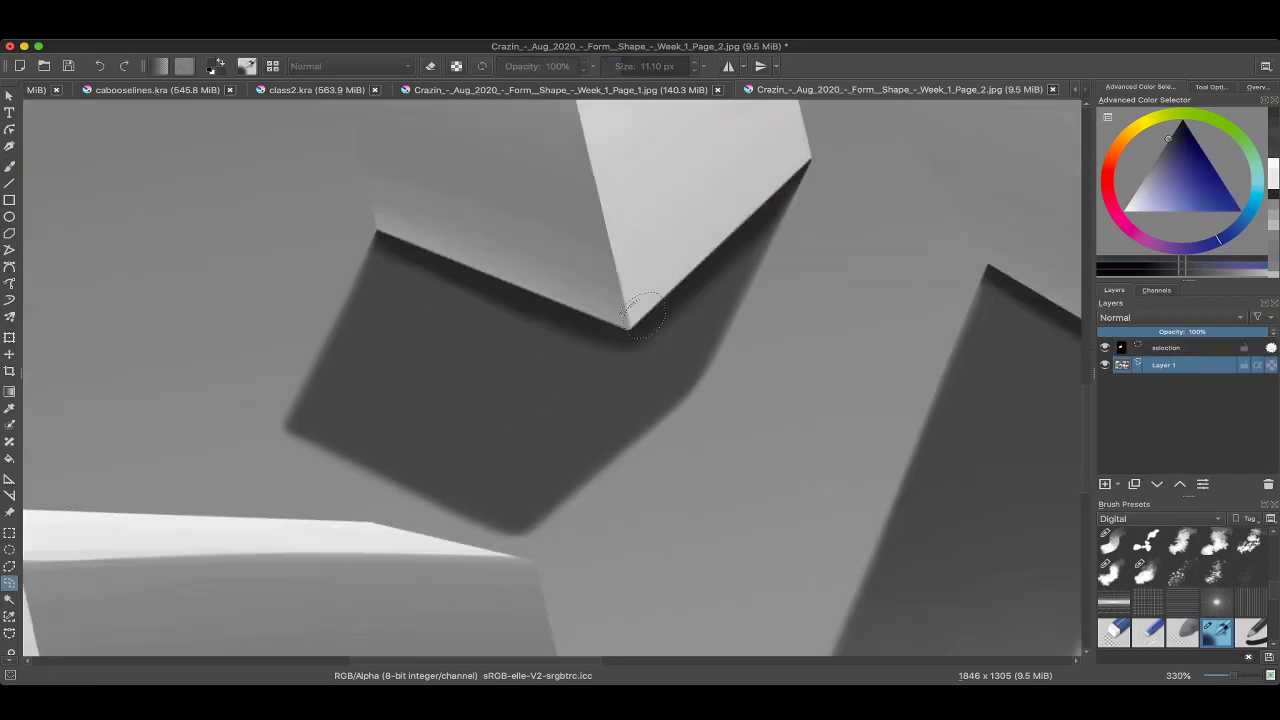
{"action": "scroll", "coordinate": [625, 327], "scroll_direction": "down", "scroll_amount": 1}
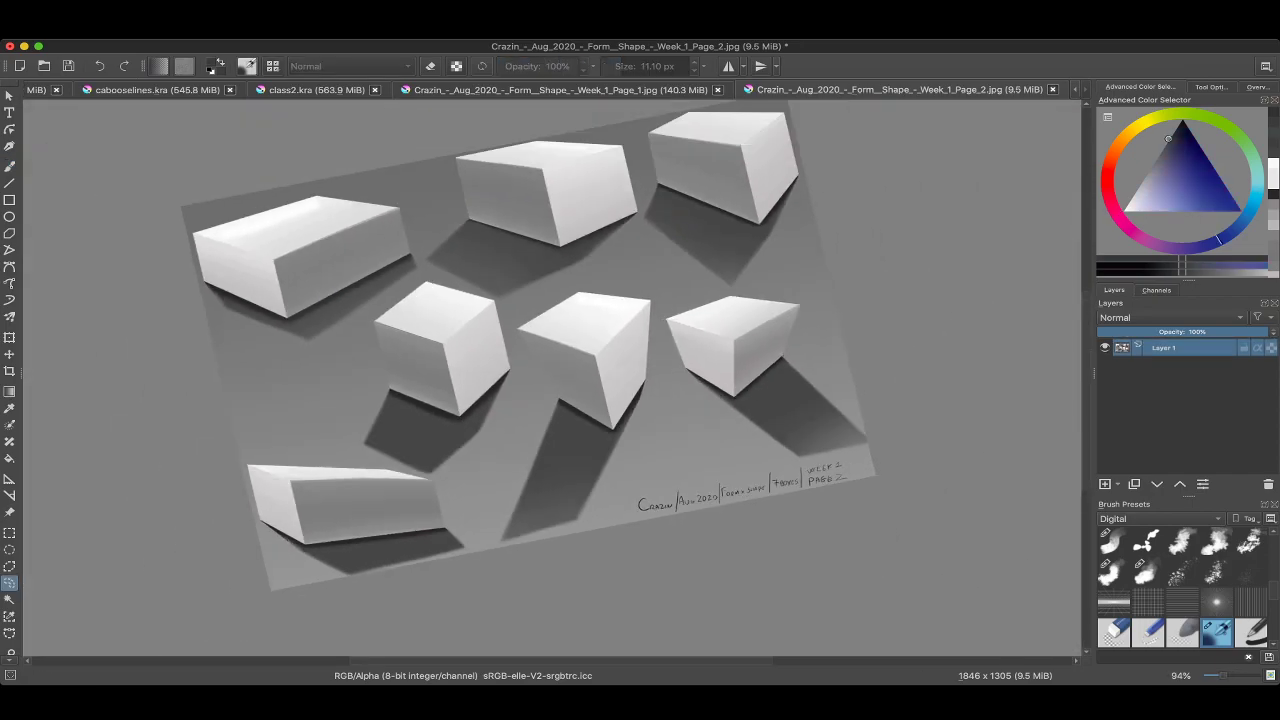
Make a freehand selection around the signature line at the page's lower edge.
{"action": "scroll", "coordinate": [625, 327], "scroll_direction": "up", "scroll_amount": 2}
{"action": "left_click_drag", "start_coordinate": [620, 655], "coordinate": [690, 537]}
{"action": "scroll", "coordinate": [550, 380], "scroll_direction": "down", "scroll_amount": 2}
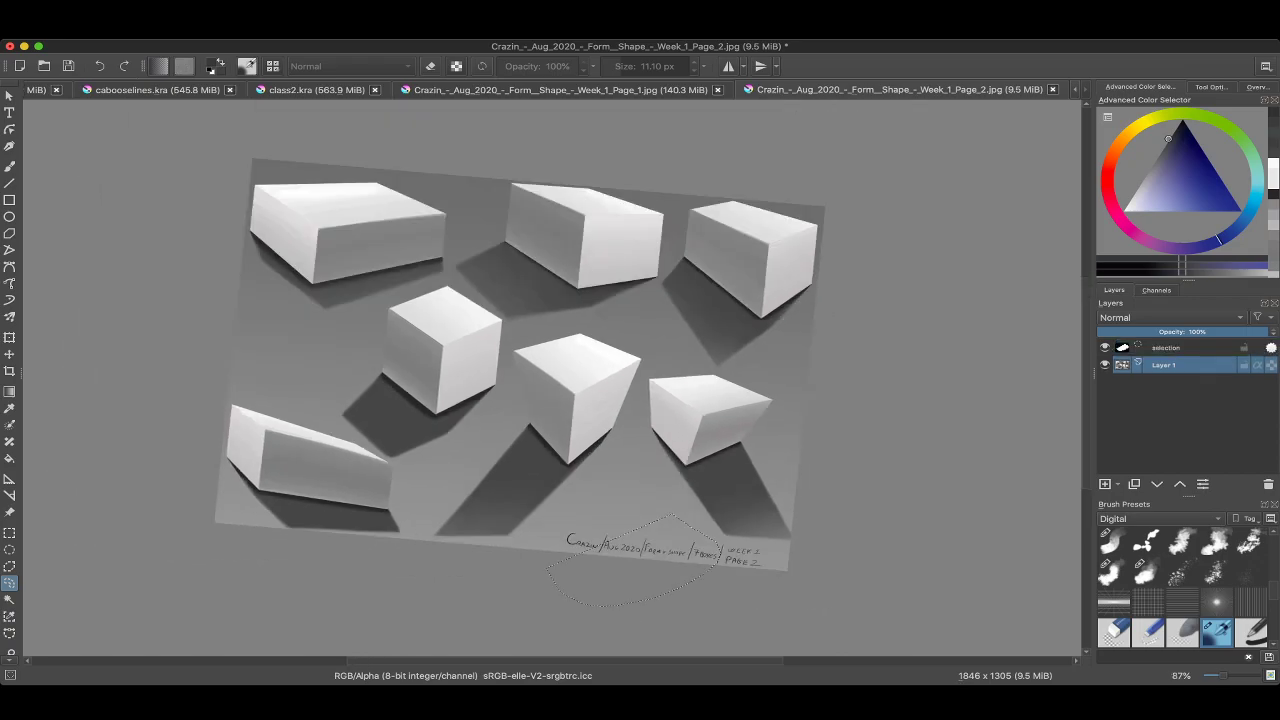
View the sphere notes in class2.kra and switch to the boxes in Cube_Value_Exercise_1.jpg.
{"action": "key", "text": "ctrl+shift+Tab"}
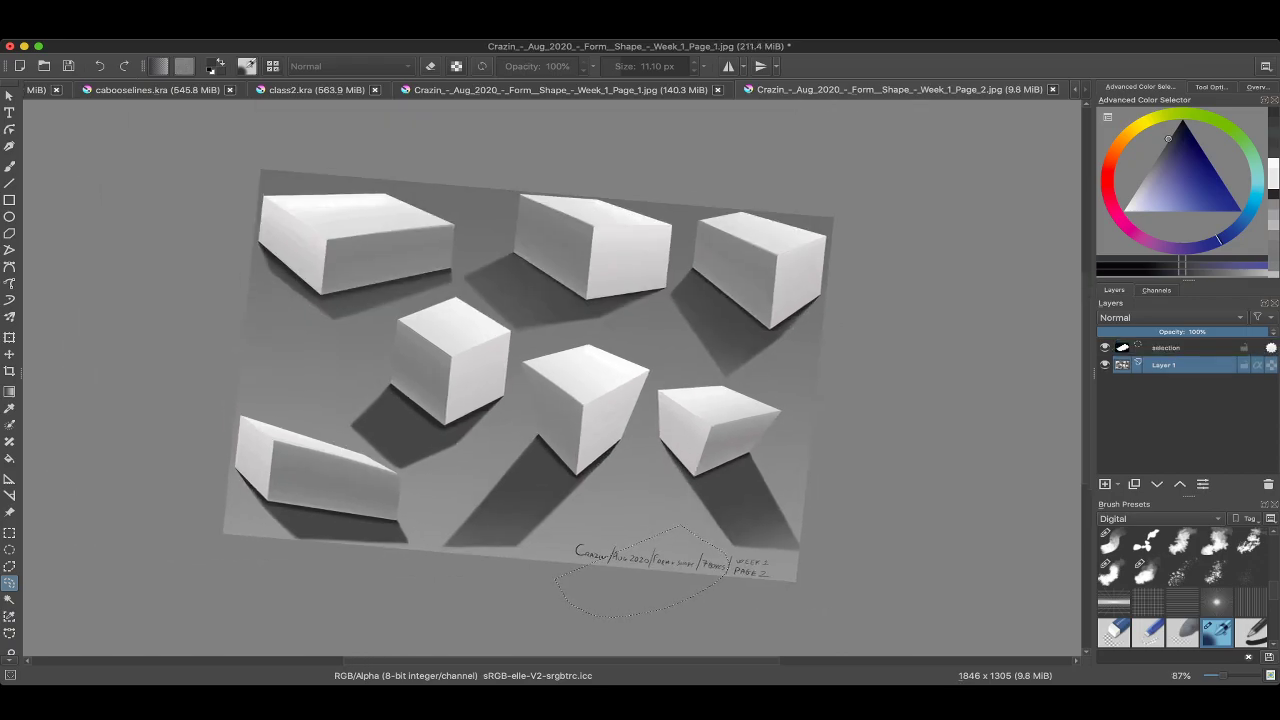
{"action": "key", "text": "ctrl+shift+Tab"}
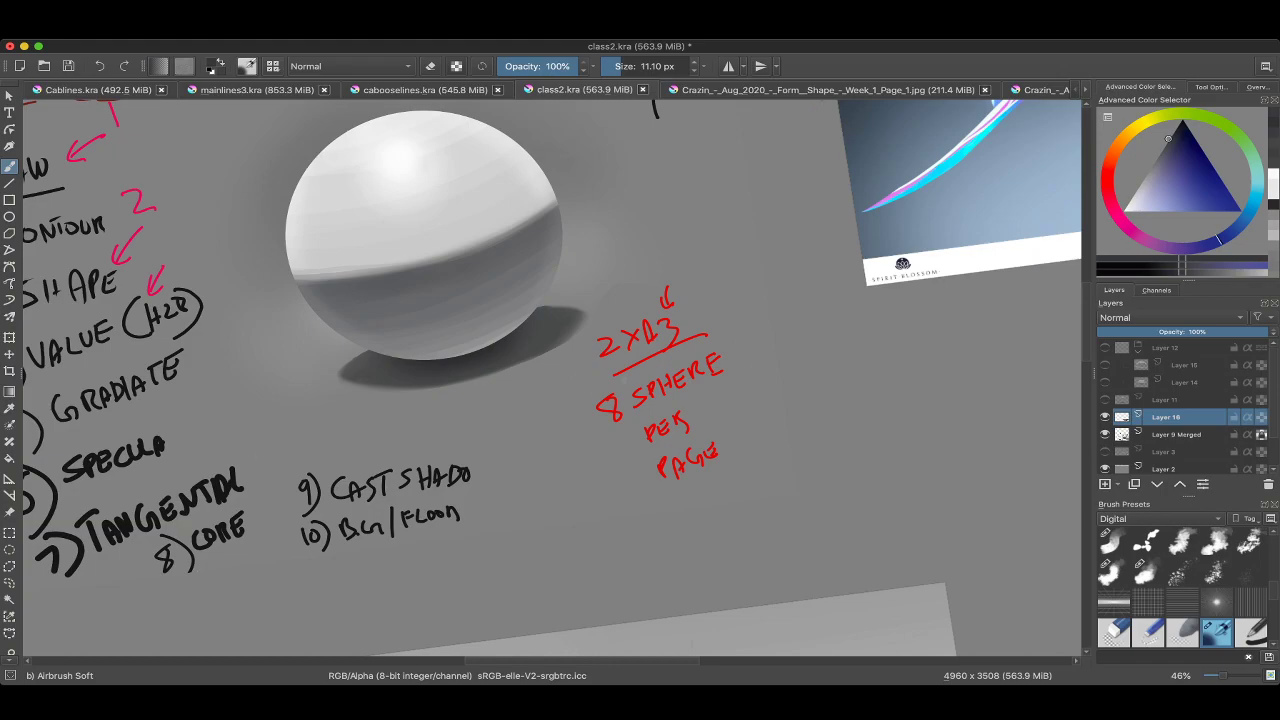
{"action": "key", "text": "ctrl+Tab"}
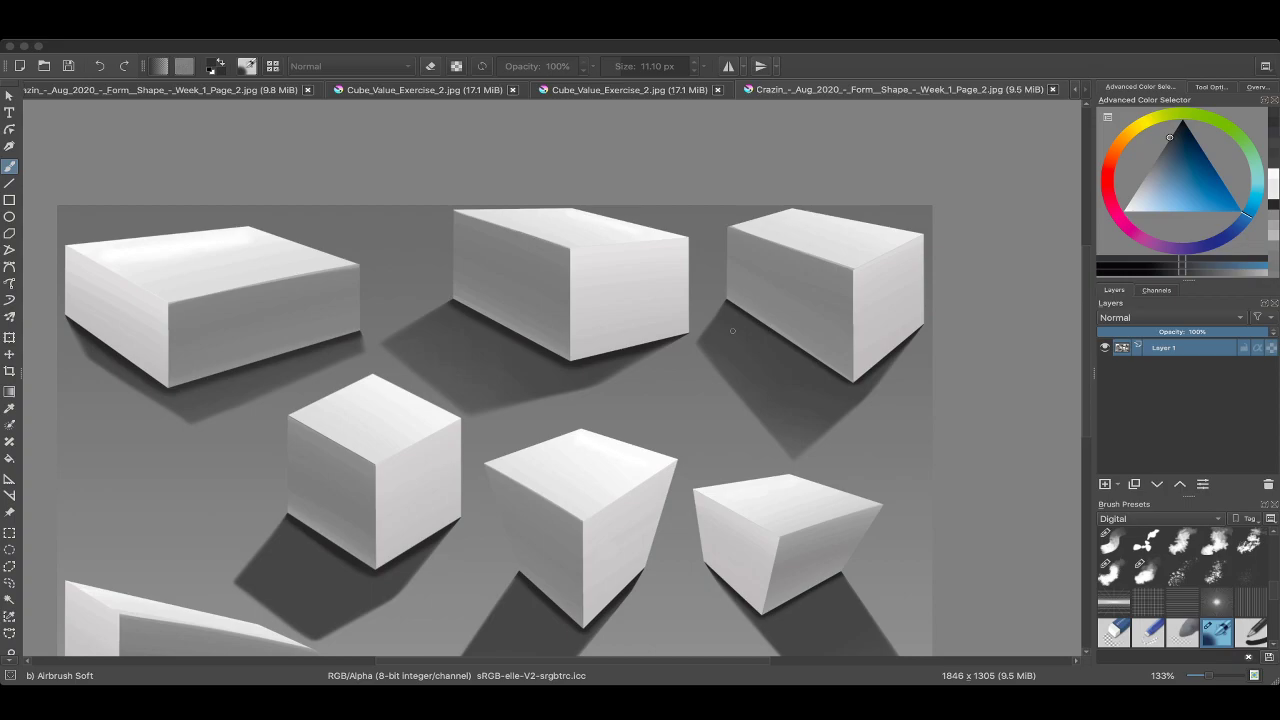
{"action": "left_click", "coordinate": [565, 465]}
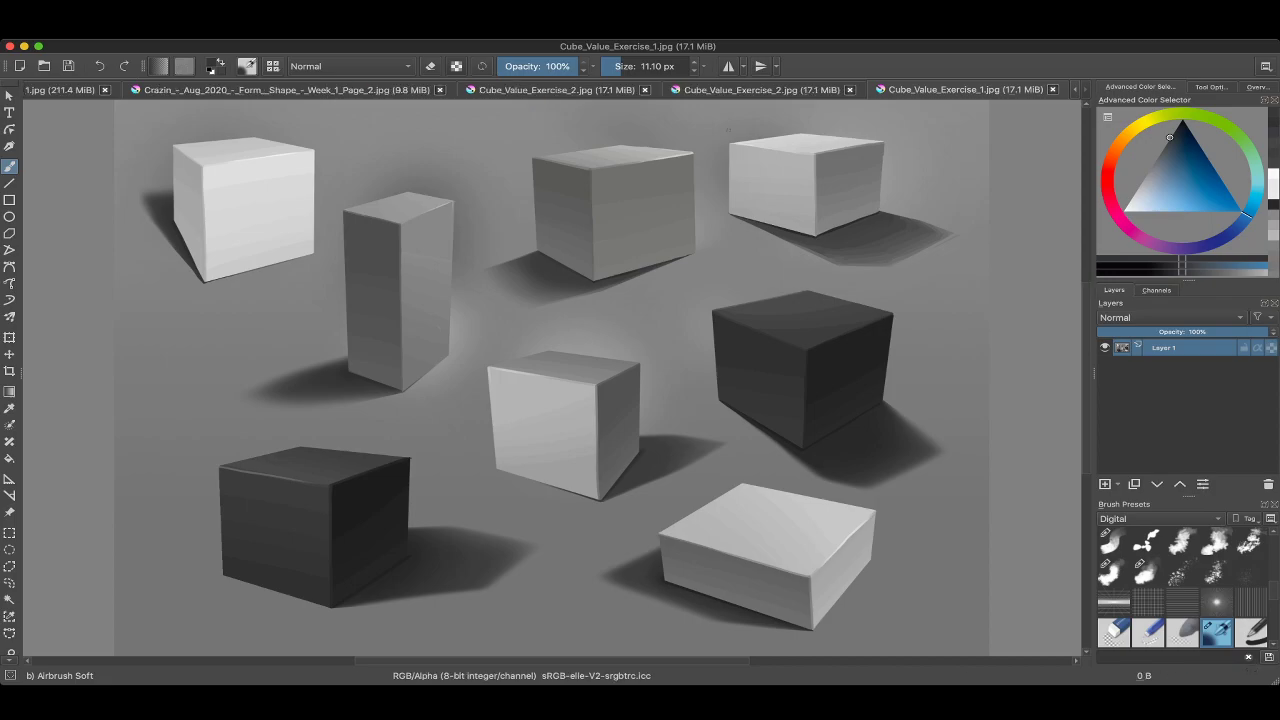
In Cube_Value_Exercise_2.jpg, make a freehand selection around the neighbouring box's shadow falling on the dark box.
{"action": "key", "text": "ctrl+Tab"}
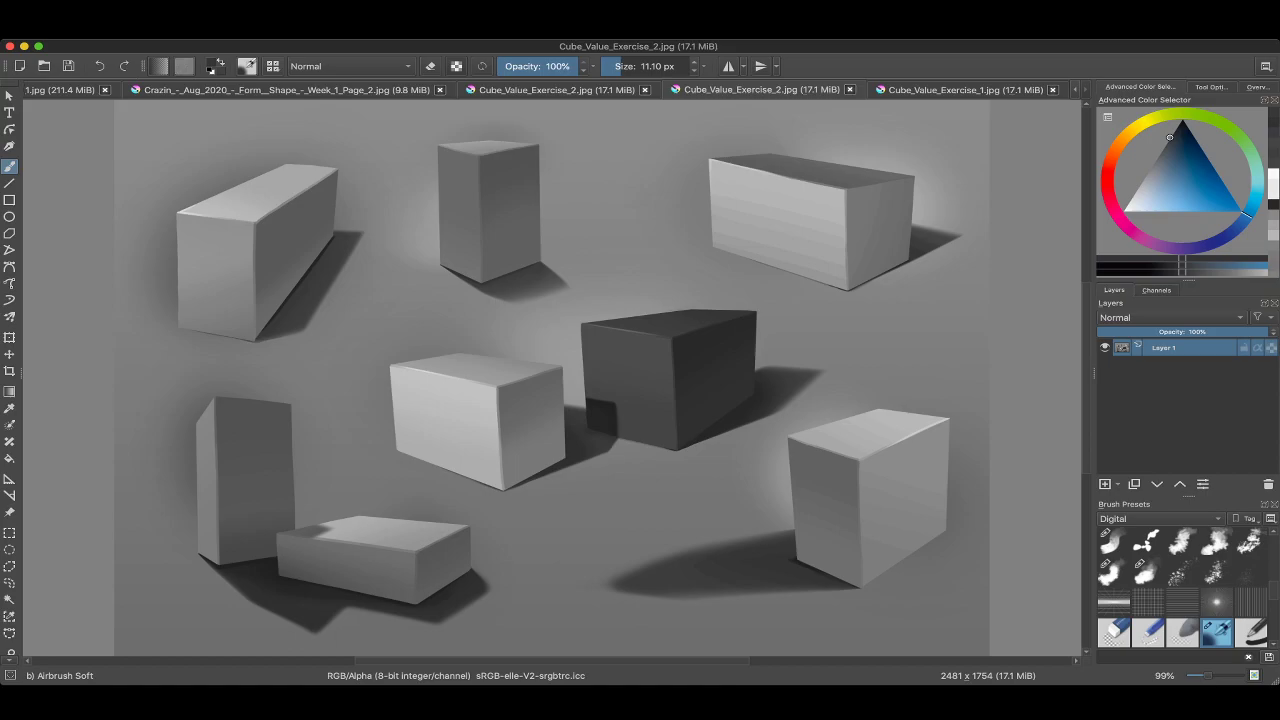
{"action": "scroll", "coordinate": [590, 170], "scroll_direction": "up", "scroll_amount": 3}
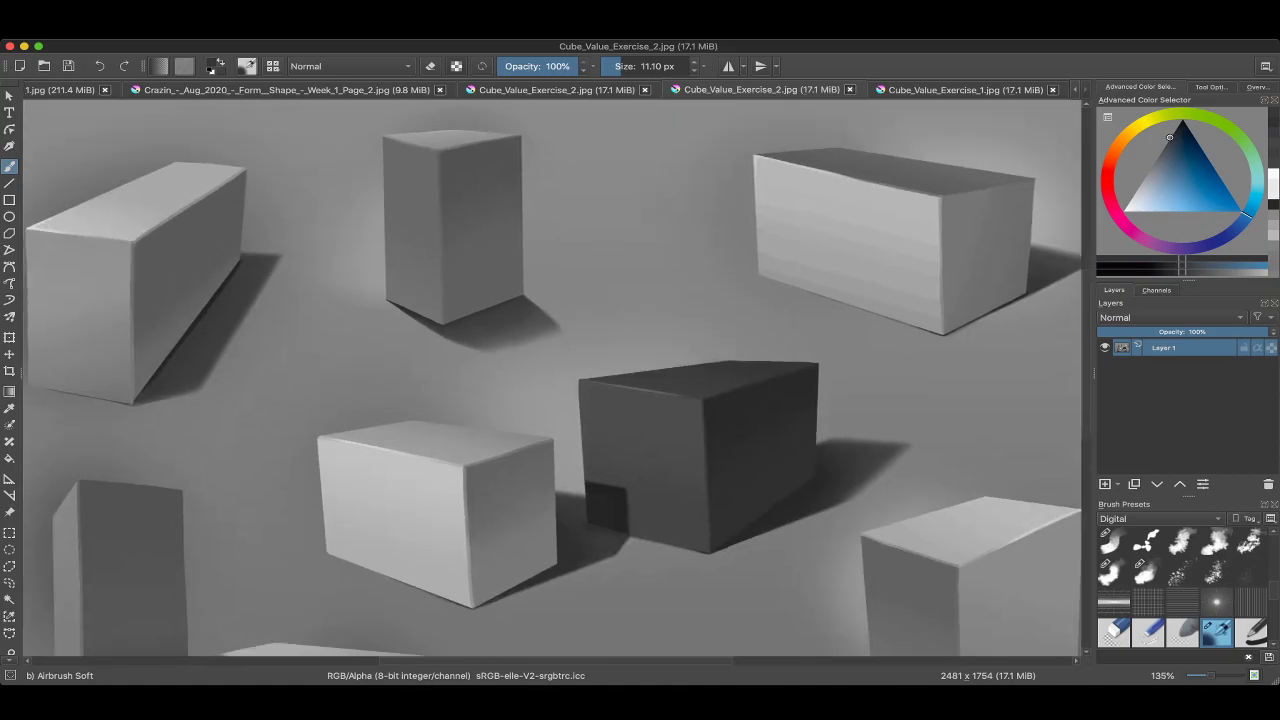
{"action": "scroll", "coordinate": [553, 380], "scroll_direction": "down", "scroll_amount": 4}
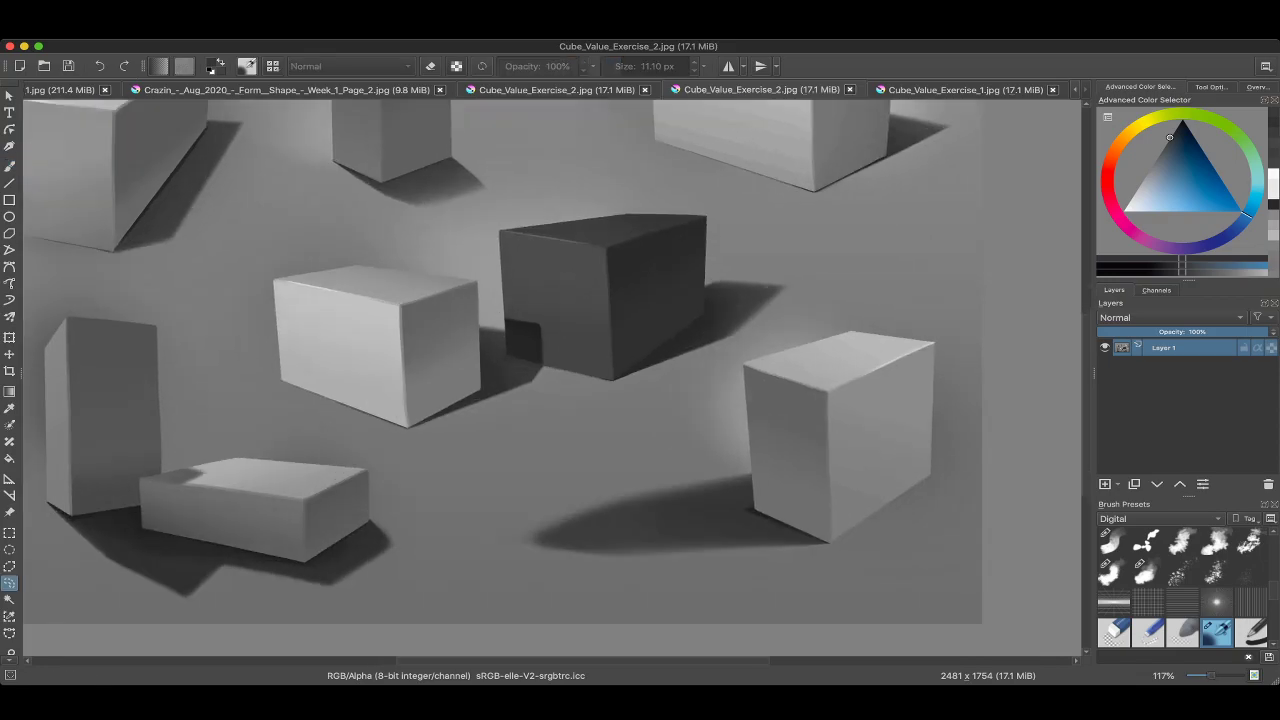
{"action": "left_click_drag", "start_coordinate": [531, 270], "coordinate": [540, 272]}
{"action": "scroll", "coordinate": [506, 515], "scroll_direction": "down", "scroll_amount": 3}
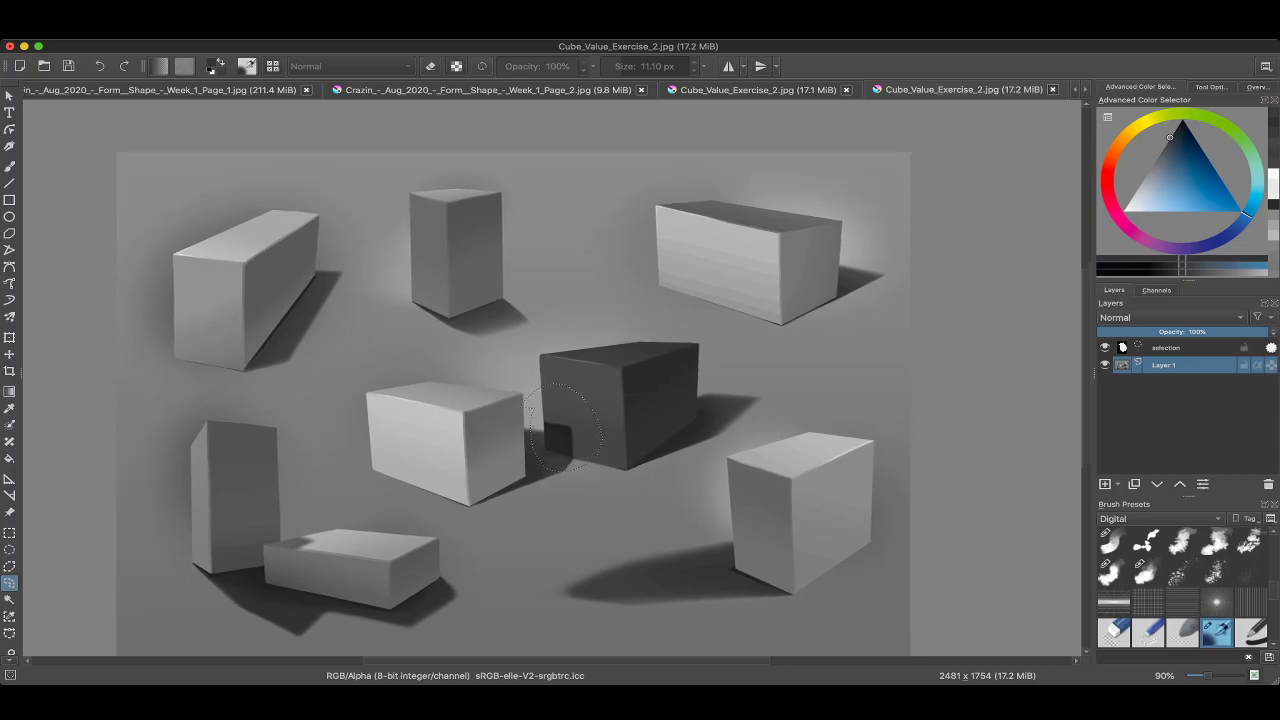
Compare the two open copies of Cube_Value_Exercise_2.jpg.
{"action": "key", "text": "ctrl+shift+a"}
{"action": "key", "text": "b"}
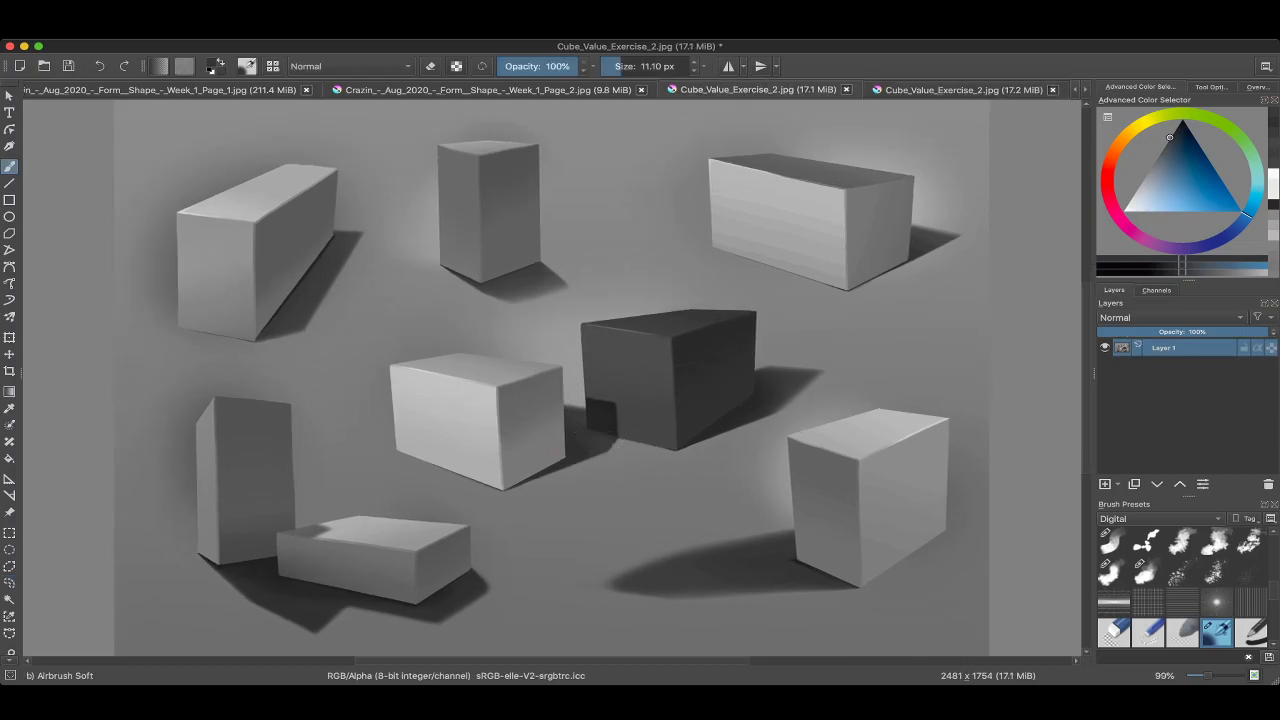
{"action": "key", "text": "ctrl+Tab"}
{"action": "key", "text": "ctrl+shift+Tab"}
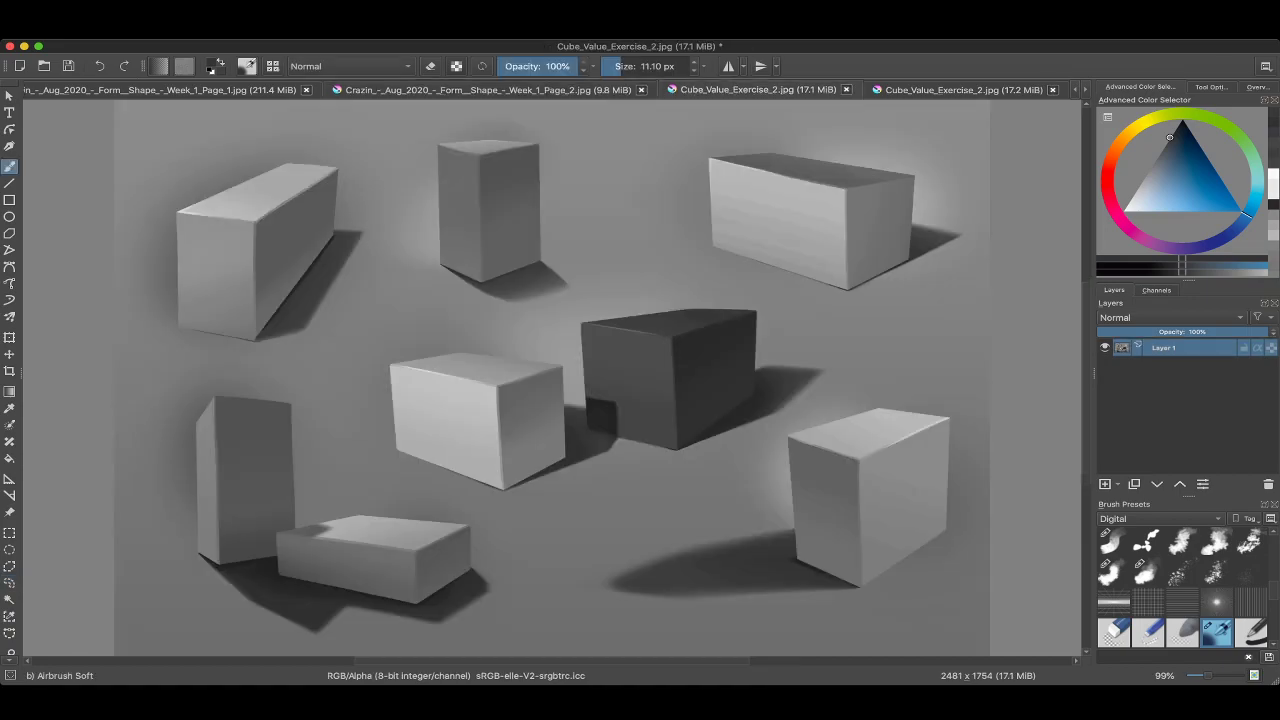
{"action": "key", "text": "ctrl+Tab"}
{"action": "key", "text": "ctrl+shift+Tab"}
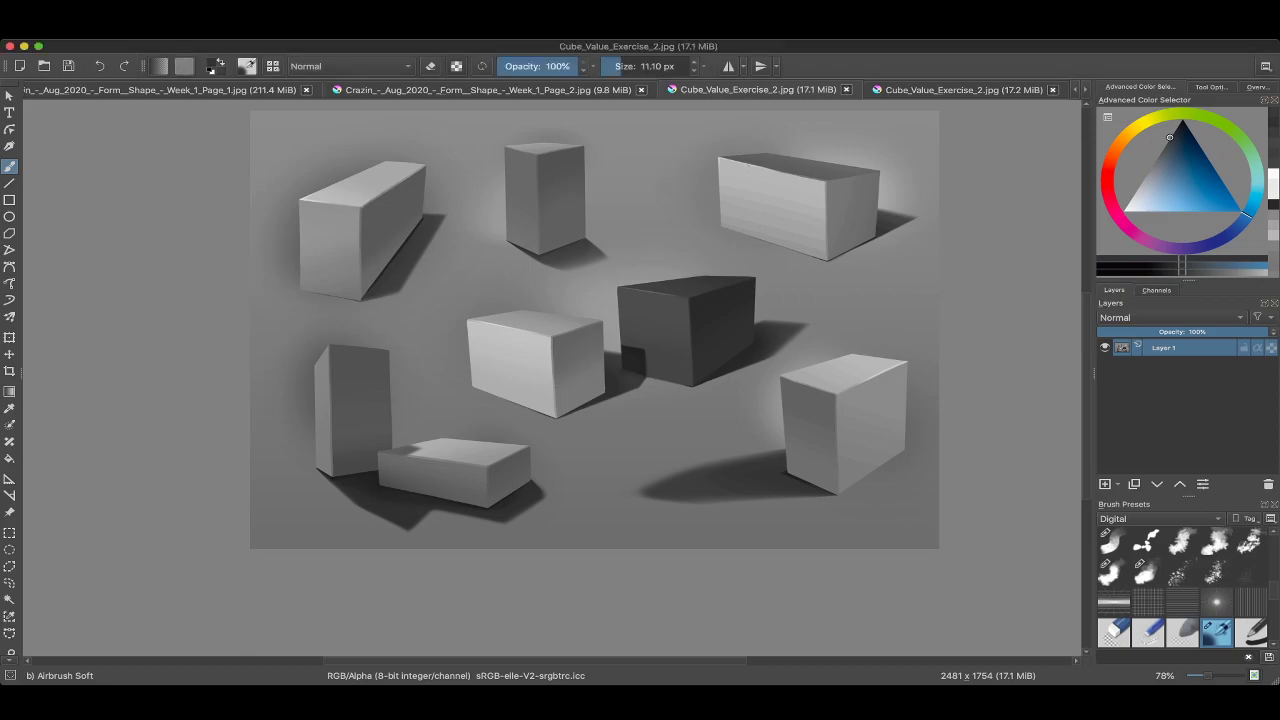
Examine the boxes and cast shadows in Cube_Value_Exercise_1.jpg, and return to the Cube_Value_Exercise_2.jpg copy with the selection.
{"action": "key", "text": "ctrl+Tab"}
{"action": "key", "text": "plus"}
{"action": "key", "text": "plus"}
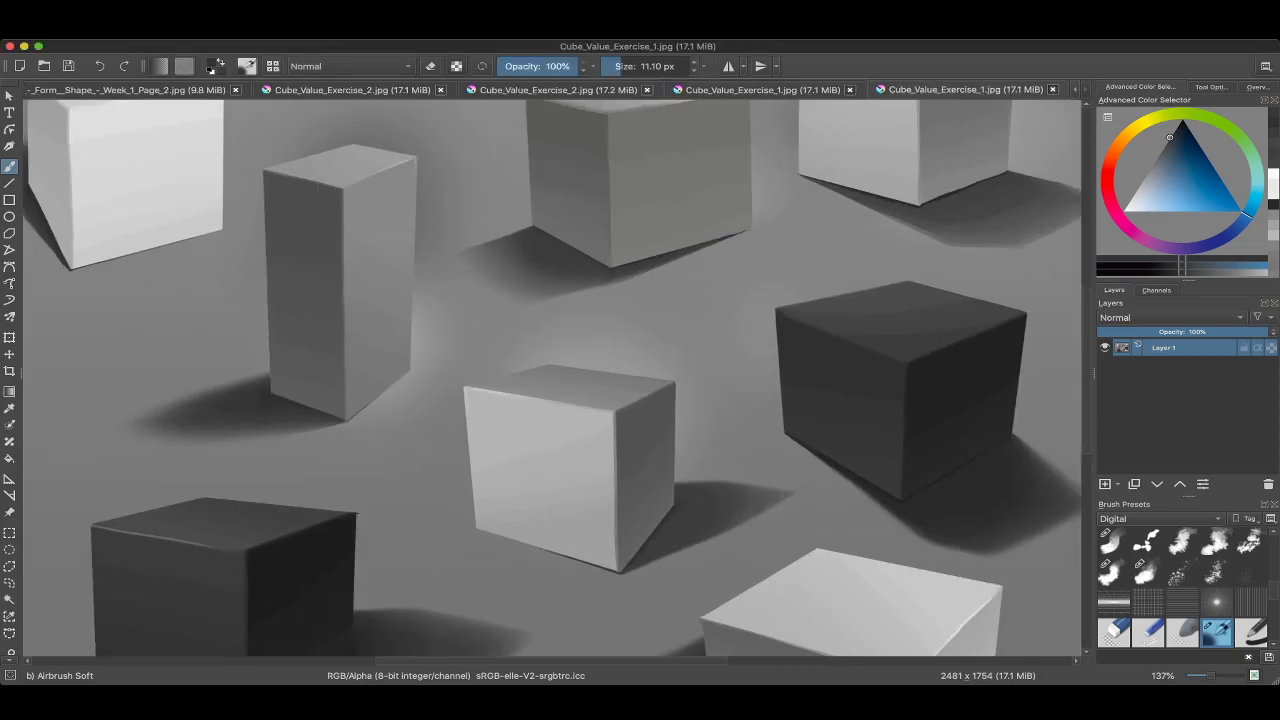
{"action": "scroll", "coordinate": [552, 378], "scroll_direction": "down", "scroll_amount": 5}
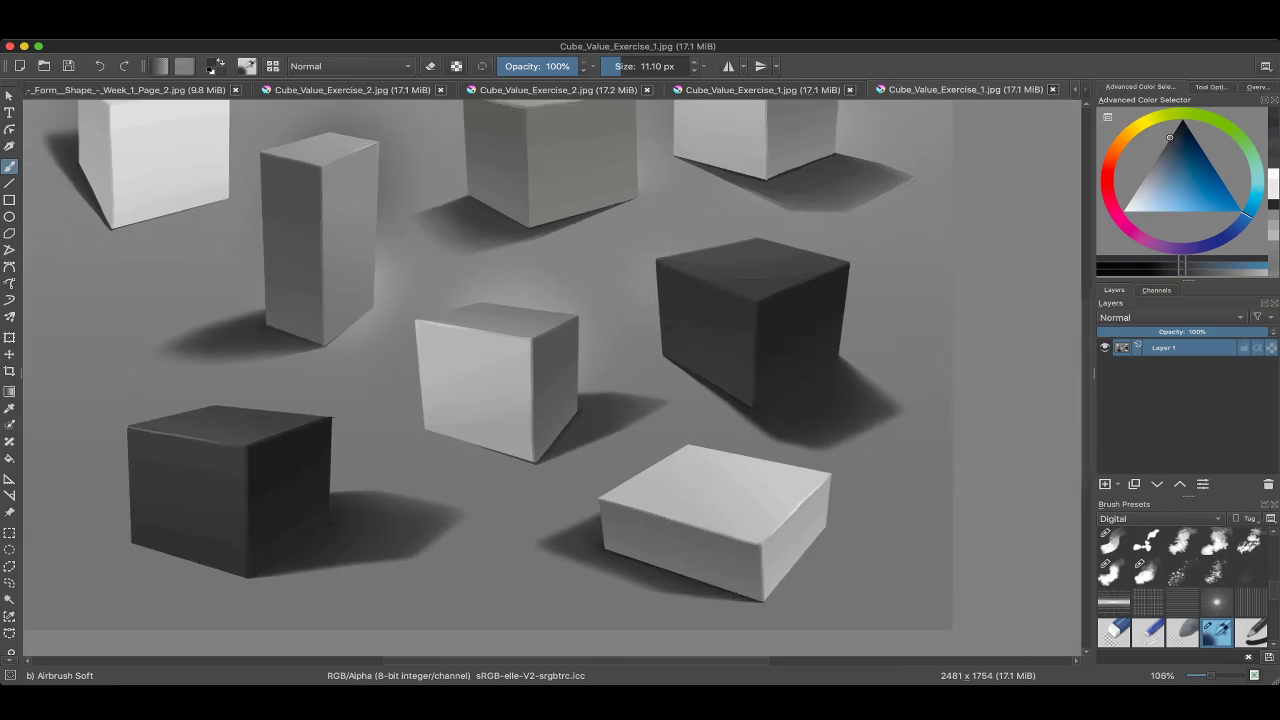
{"action": "scroll", "coordinate": [552, 378], "scroll_direction": "down", "scroll_amount": 3}
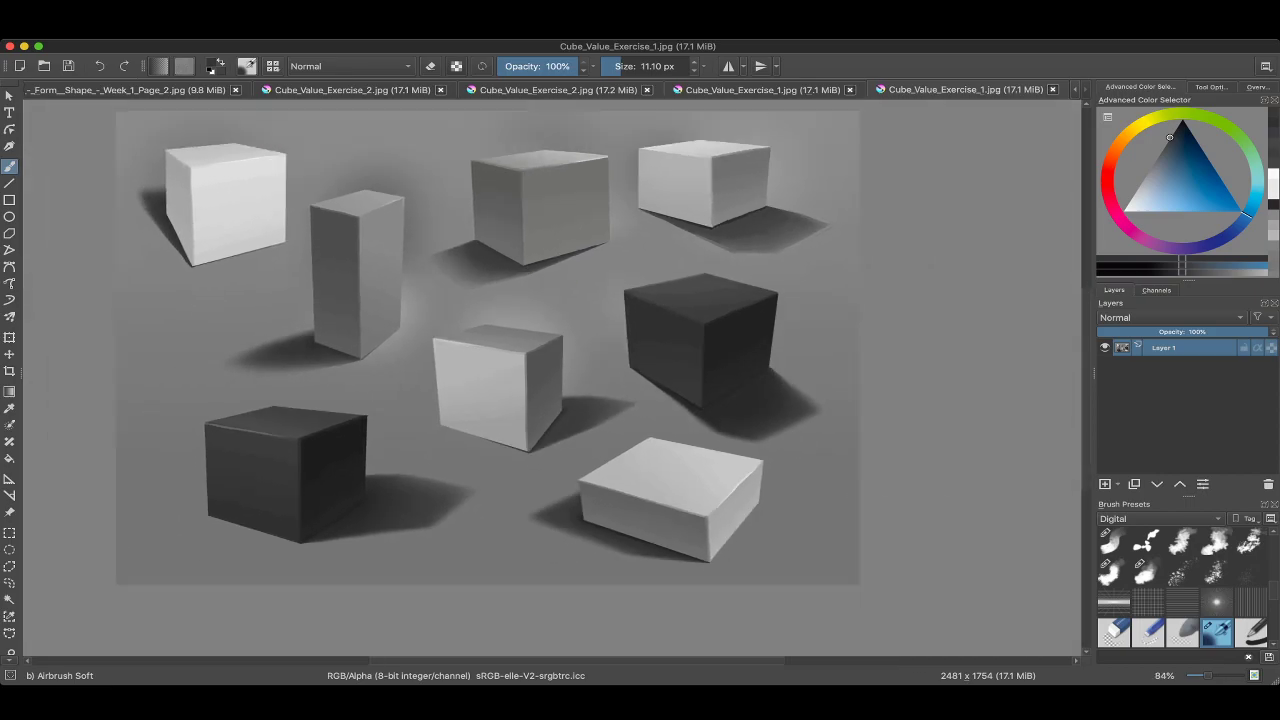
{"action": "scroll", "coordinate": [290, 225], "scroll_direction": "up", "scroll_amount": 1}
{"action": "scroll", "coordinate": [290, 225], "scroll_direction": "up", "scroll_amount": 2}
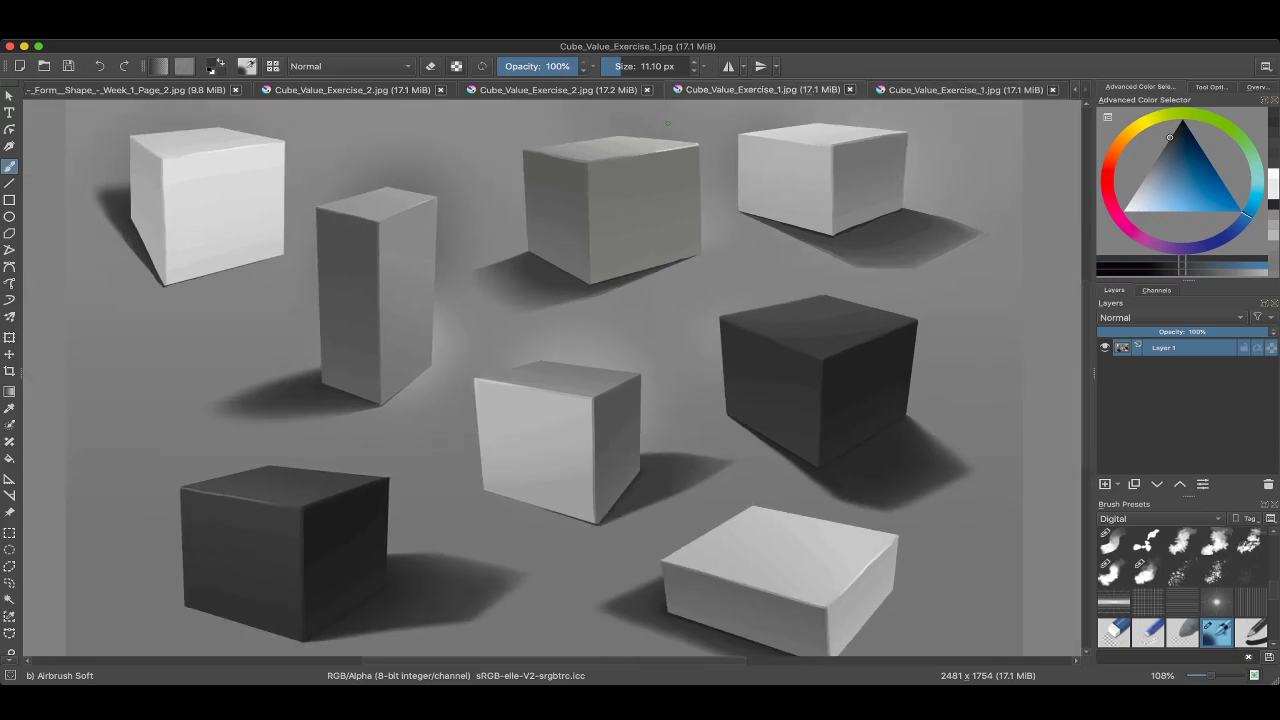
{"action": "key", "text": "ctrl+shift+Tab"}
{"action": "scroll", "coordinate": [565, 425], "scroll_direction": "up", "scroll_amount": 3}
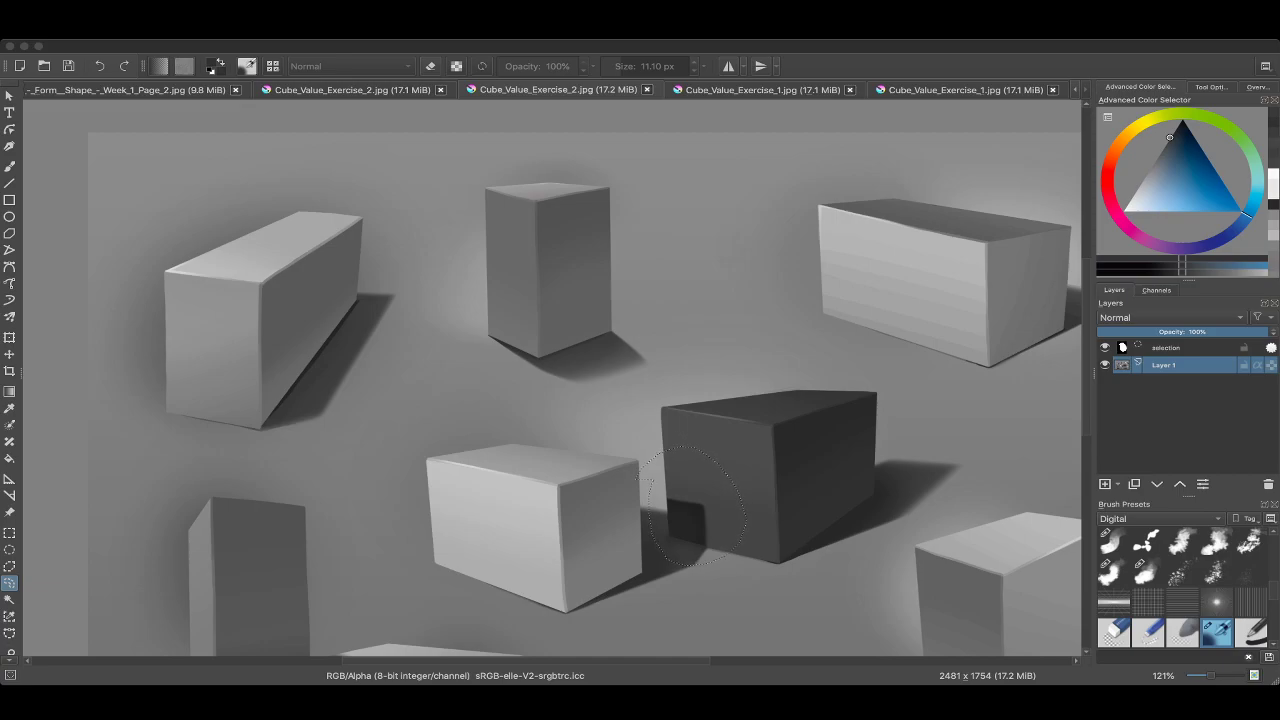
Clear the shadow selection in the edited Cube_Value_Exercise_2.jpg copy and outline a new selection around the tall box's right face.
{"action": "scroll", "coordinate": [610, 239], "scroll_direction": "up", "scroll_amount": 4}
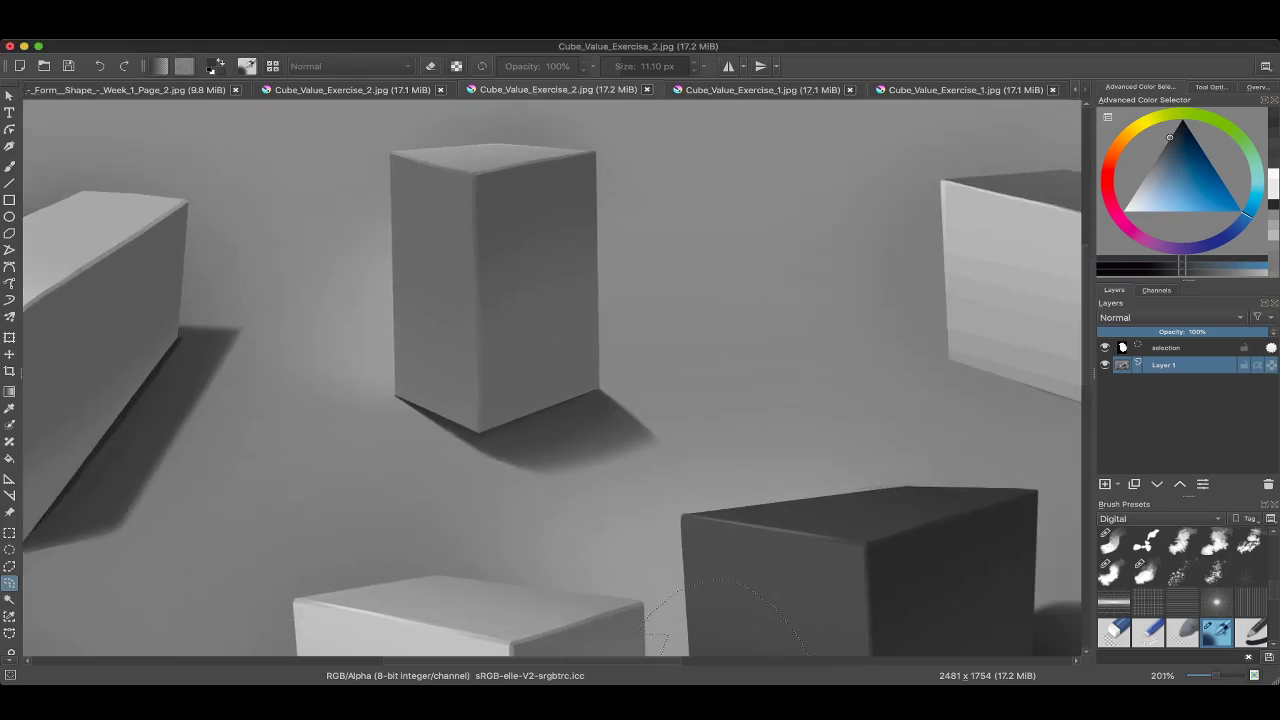
{"action": "key", "text": "ctrl+shift+a"}
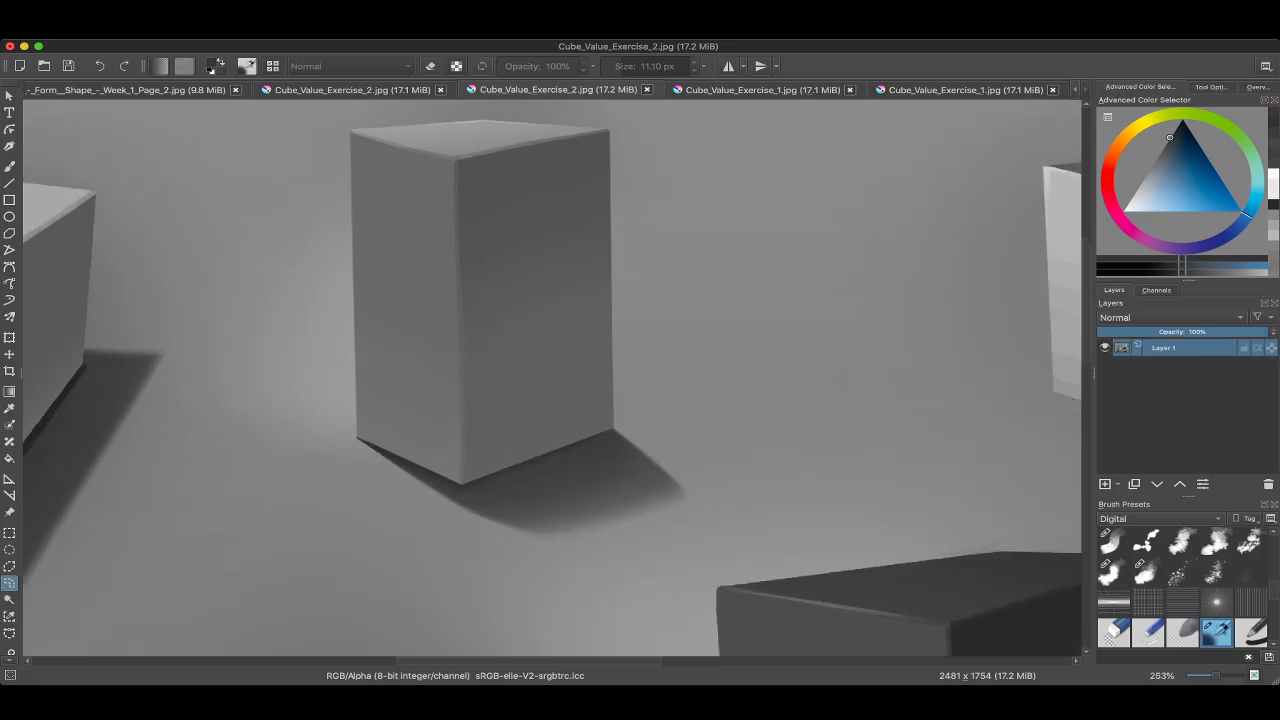
{"action": "key", "text": "b"}
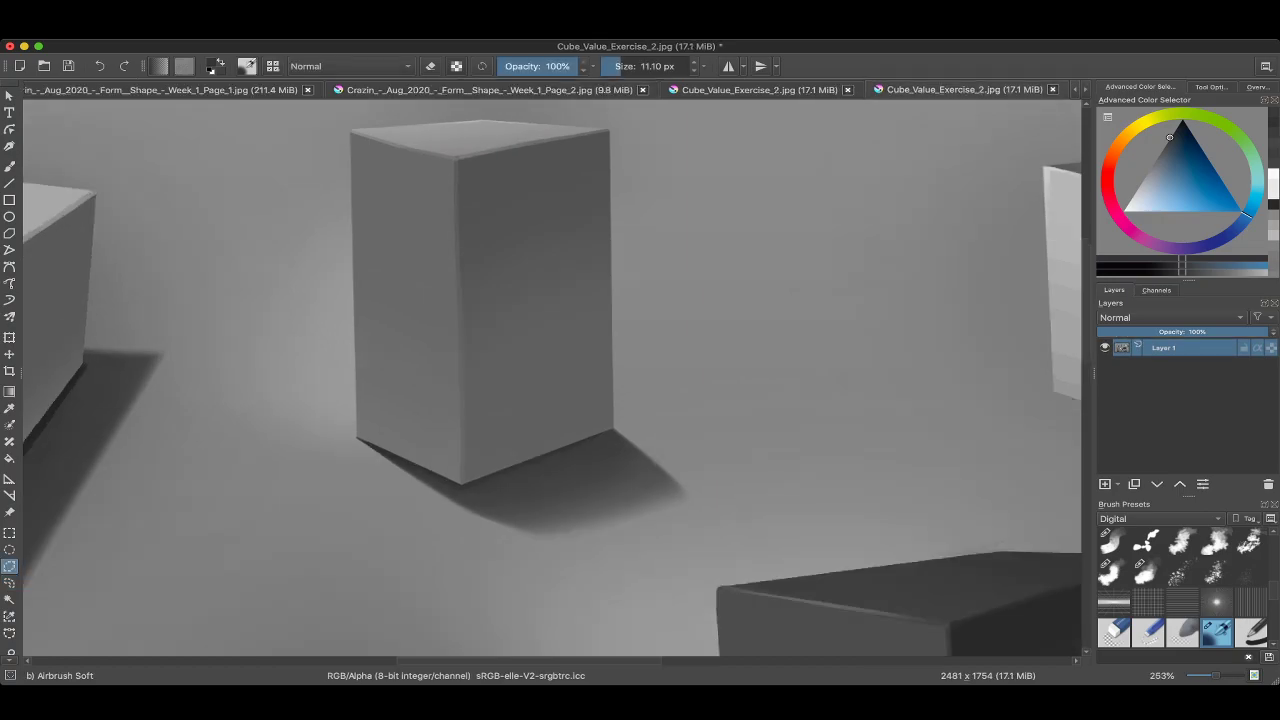
{"action": "mouse_move", "coordinate": [461, 478]}
{"action": "left_mouse_down"}
{"action": "mouse_move", "coordinate": [459, 160]}
{"action": "mouse_move", "coordinate": [584, 145]}
{"action": "left_mouse_up"}
{"action": "key", "text": "ctrl+z"}
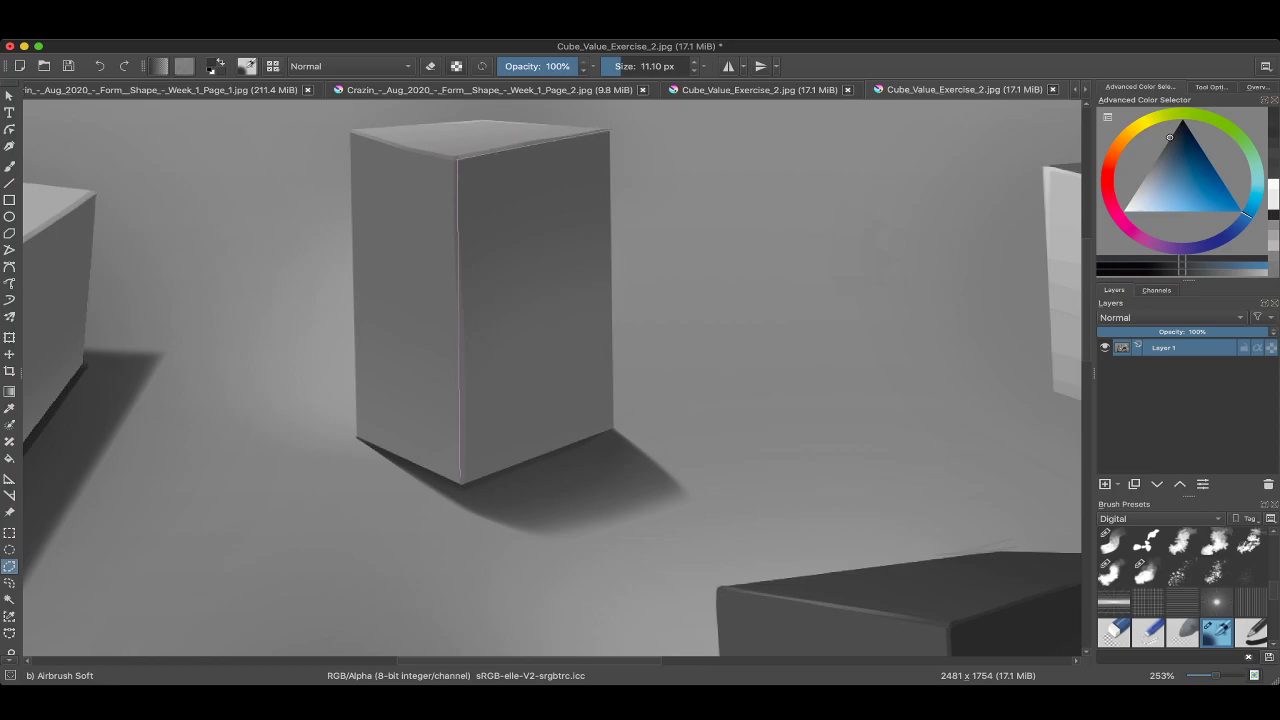
{"action": "left_click_drag", "start_coordinate": [464, 157], "coordinate": [607, 132]}
{"action": "left_click_drag", "start_coordinate": [607, 136], "coordinate": [610, 420]}
{"action": "left_click_drag", "start_coordinate": [611, 174], "coordinate": [613, 376]}
{"action": "left_click_drag", "start_coordinate": [614, 432], "coordinate": [492, 478]}
{"action": "scroll", "coordinate": [552, 390], "scroll_direction": "down", "scroll_amount": 3}
{"action": "key", "text": "ctrl+shift+d"}
Airbrush a sampled gray softly over the lower part of the selected face at 485.92 px, and clear the selection.
{"action": "key", "text": "b"}
{"action": "scroll", "coordinate": [476, 330], "scroll_direction": "down", "scroll_amount": 1}
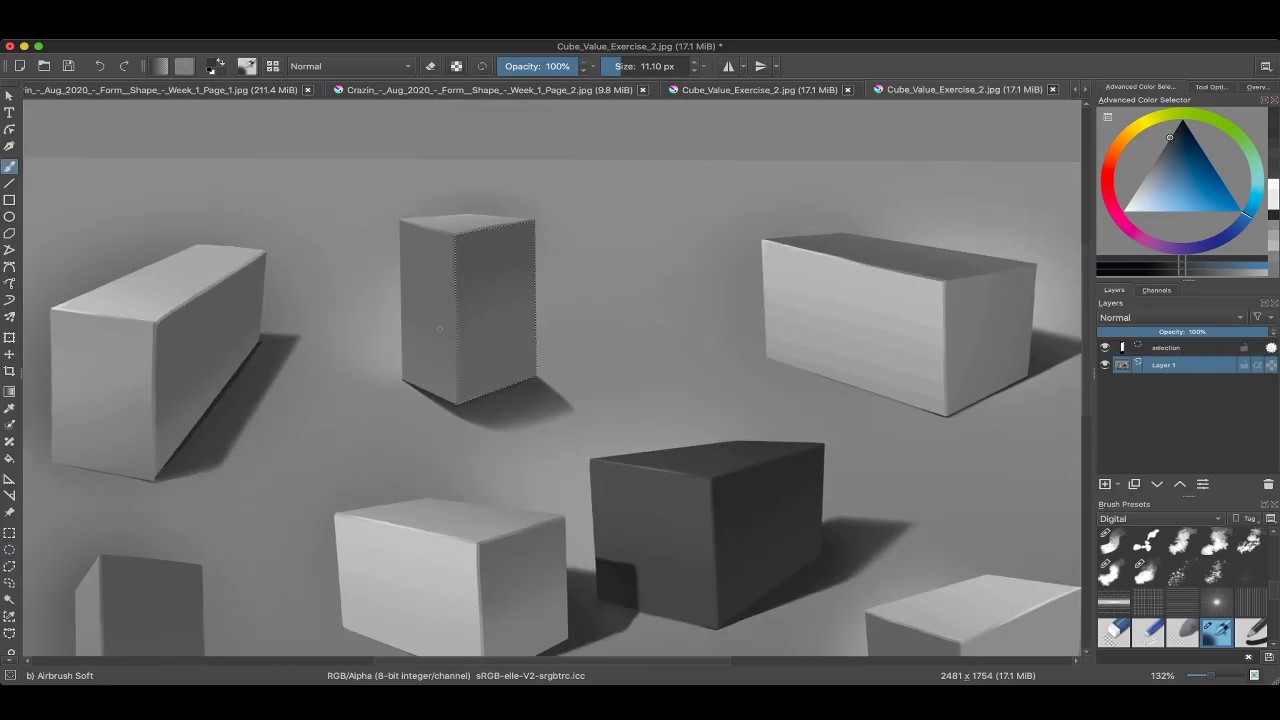
{"action": "right_click", "coordinate": [423, 357]}
{"action": "left_click", "coordinate": [423, 345]}
{"action": "mouse_move", "coordinate": [459, 433]}
{"action": "left_mouse_down"}
{"action": "mouse_move", "coordinate": [516, 375]}
{"action": "mouse_move", "coordinate": [502, 383]}
{"action": "mouse_move", "coordinate": [493, 248]}
{"action": "mouse_move", "coordinate": [472, 267]}
{"action": "mouse_move", "coordinate": [494, 260]}
{"action": "mouse_move", "coordinate": [492, 468]}
{"action": "left_mouse_up"}
{"action": "left_click", "coordinate": [543, 373], "text": "ctrl"}
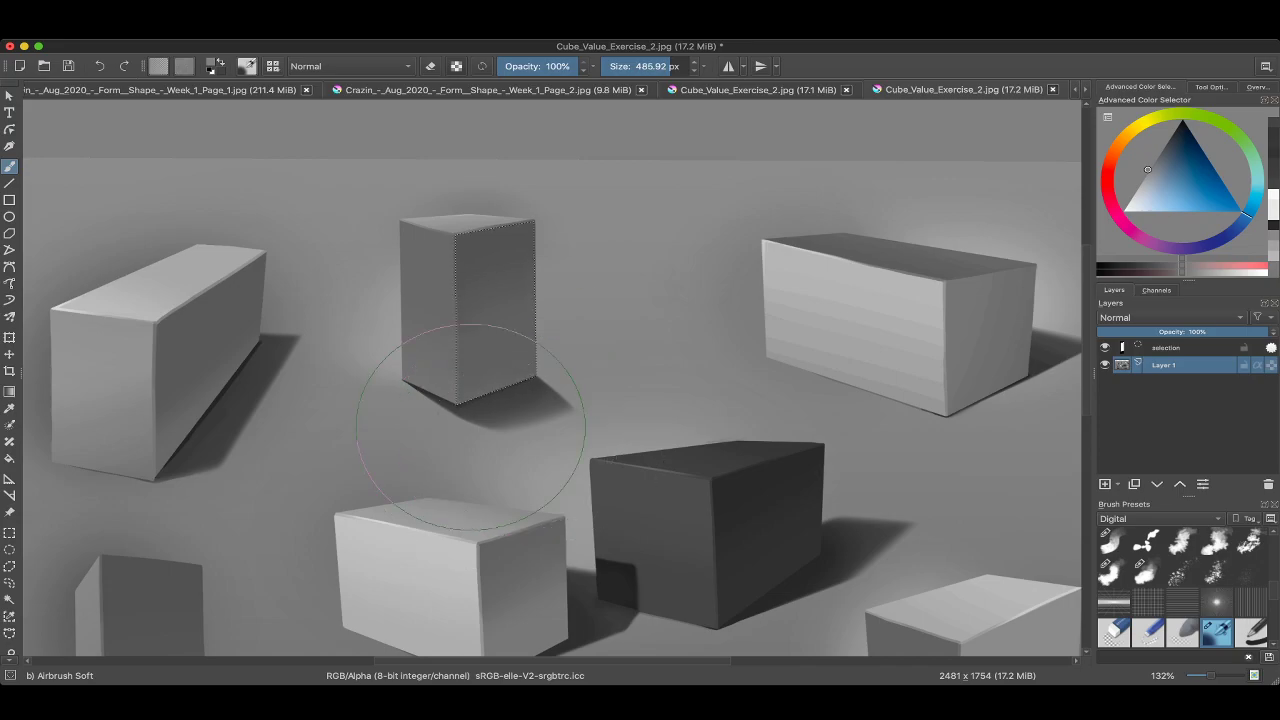
{"action": "key", "text": "ctrl+shift+a"}
Examine the face values and cast shadows of all boxes in the edited Cube_Value_Exercise_2.jpg copy.
{"action": "scroll", "coordinate": [524, 336], "scroll_direction": "down", "scroll_amount": 5}
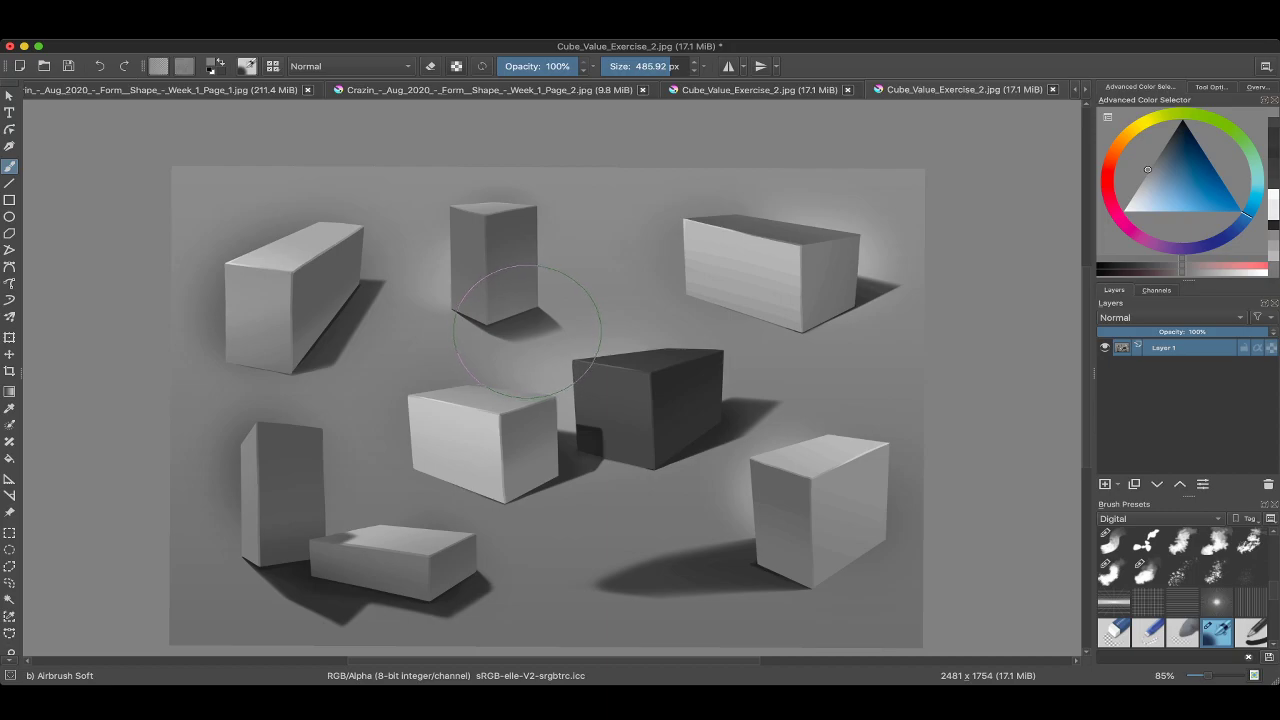
{"action": "scroll", "coordinate": [520, 360], "scroll_direction": "down", "scroll_amount": 2}
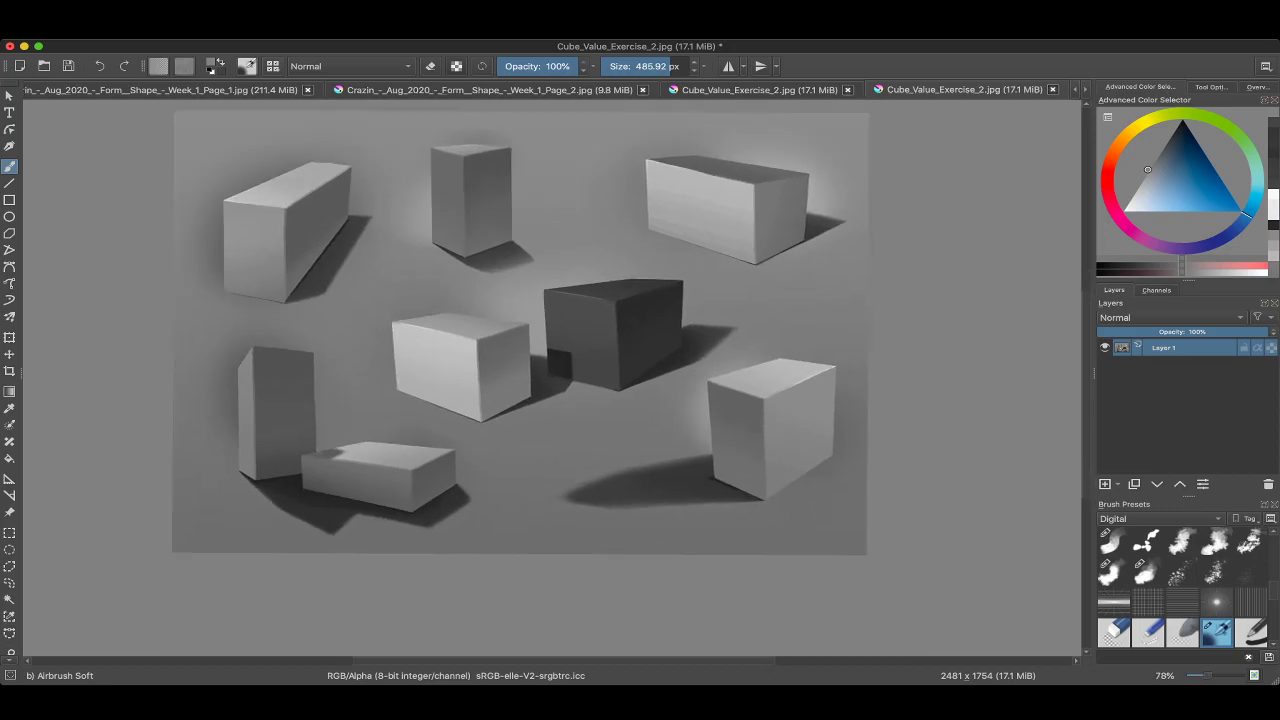
{"action": "scroll", "coordinate": [520, 360], "scroll_direction": "up", "scroll_amount": 2}
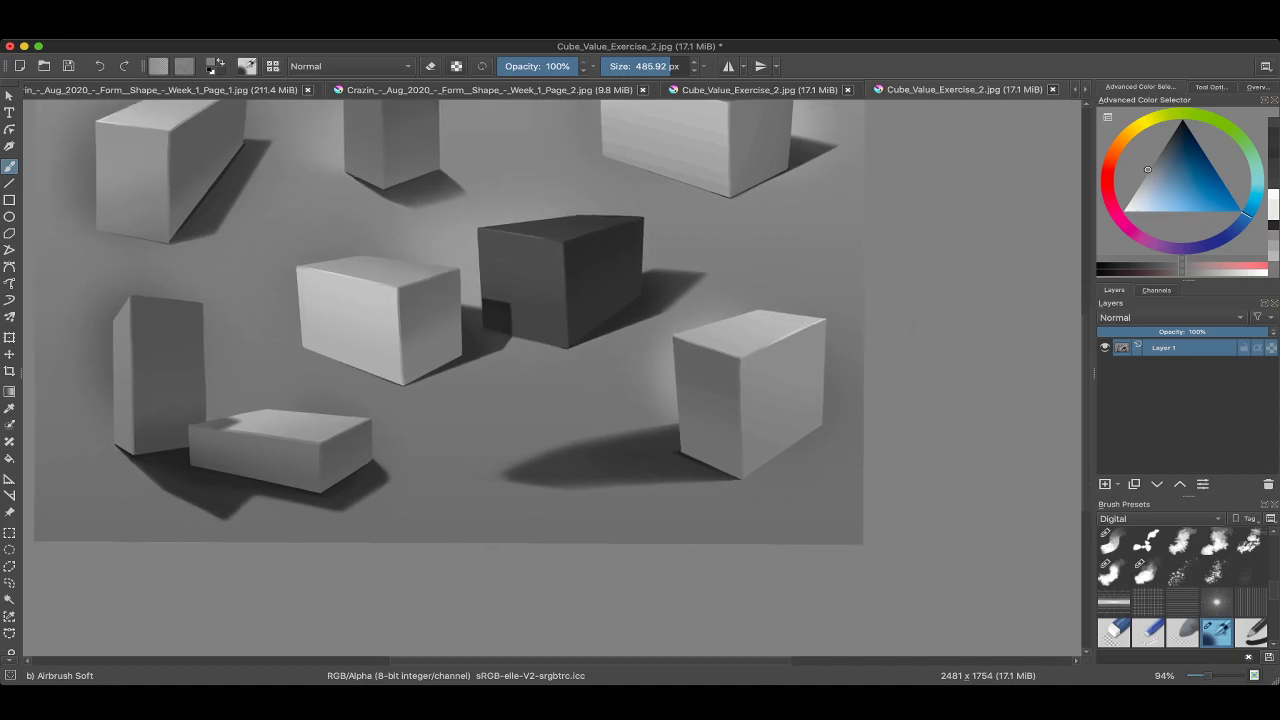
{"action": "scroll", "coordinate": [540, 300], "scroll_direction": "up", "scroll_amount": 3}
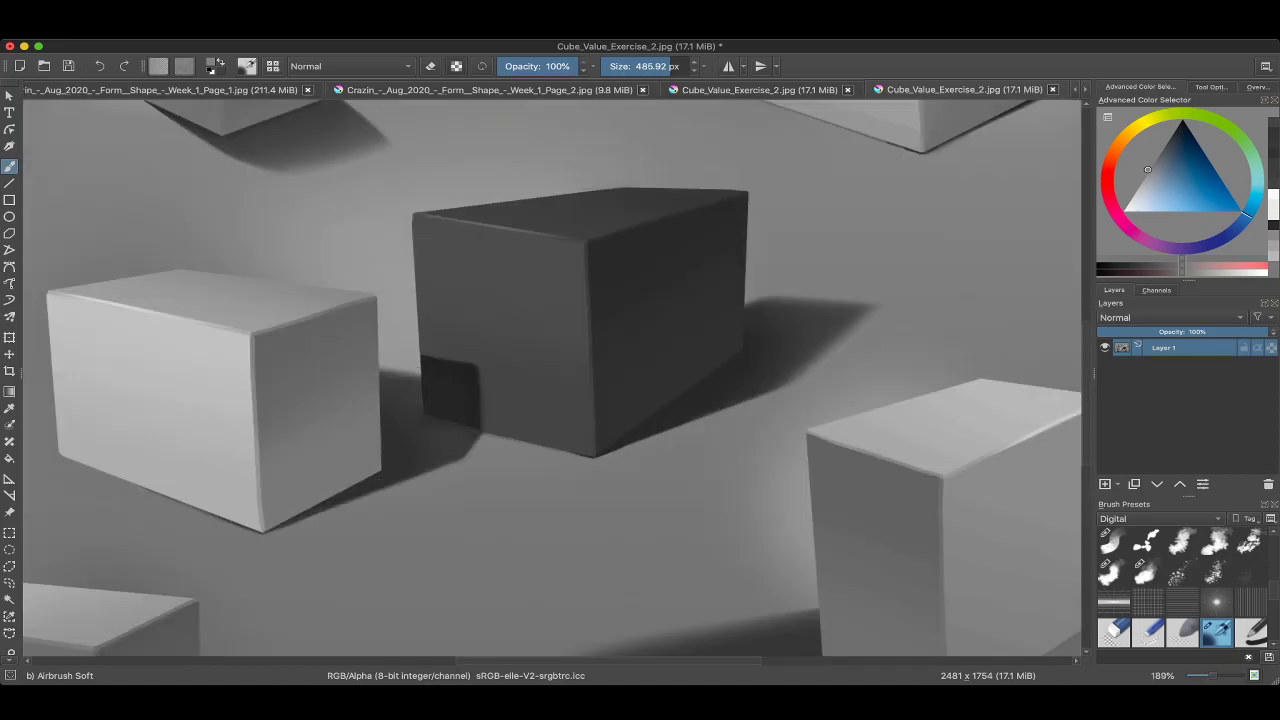
{"action": "scroll", "coordinate": [540, 360], "scroll_direction": "down", "scroll_amount": 4}
{"action": "scroll", "coordinate": [540, 360], "scroll_direction": "up", "scroll_amount": 2}
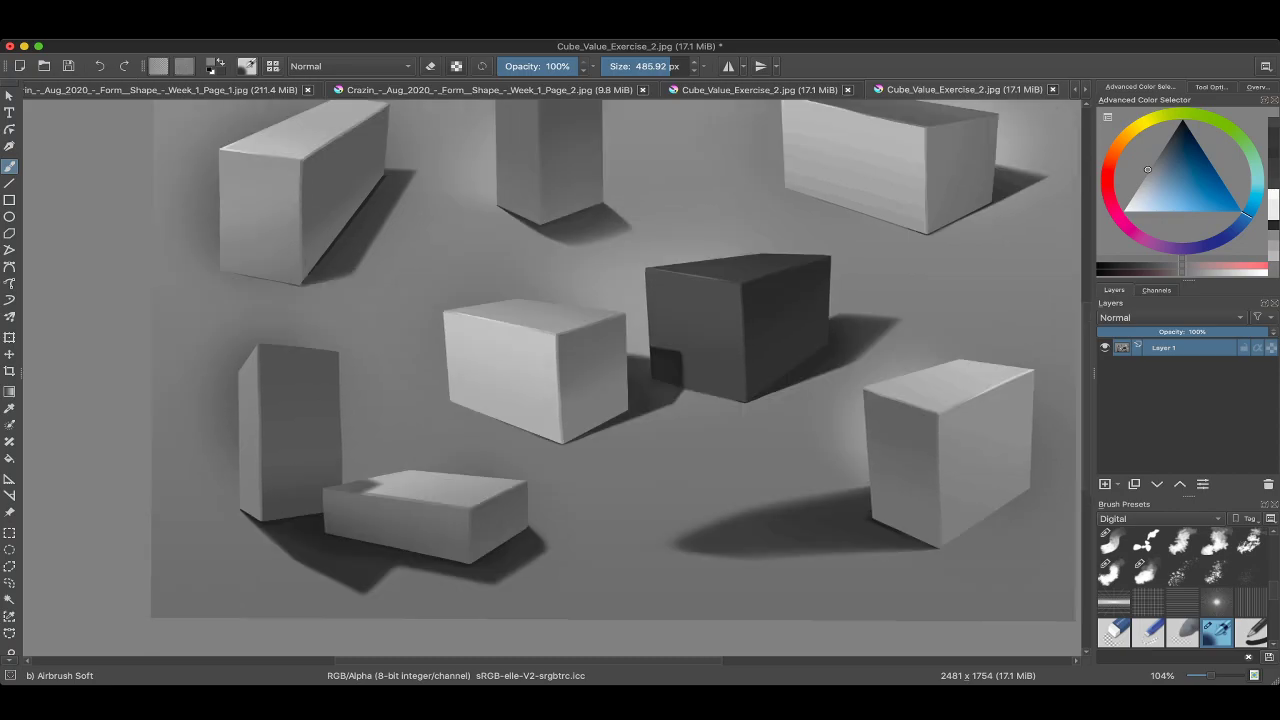
{"action": "scroll", "coordinate": [540, 360], "scroll_direction": "down", "scroll_amount": 2}
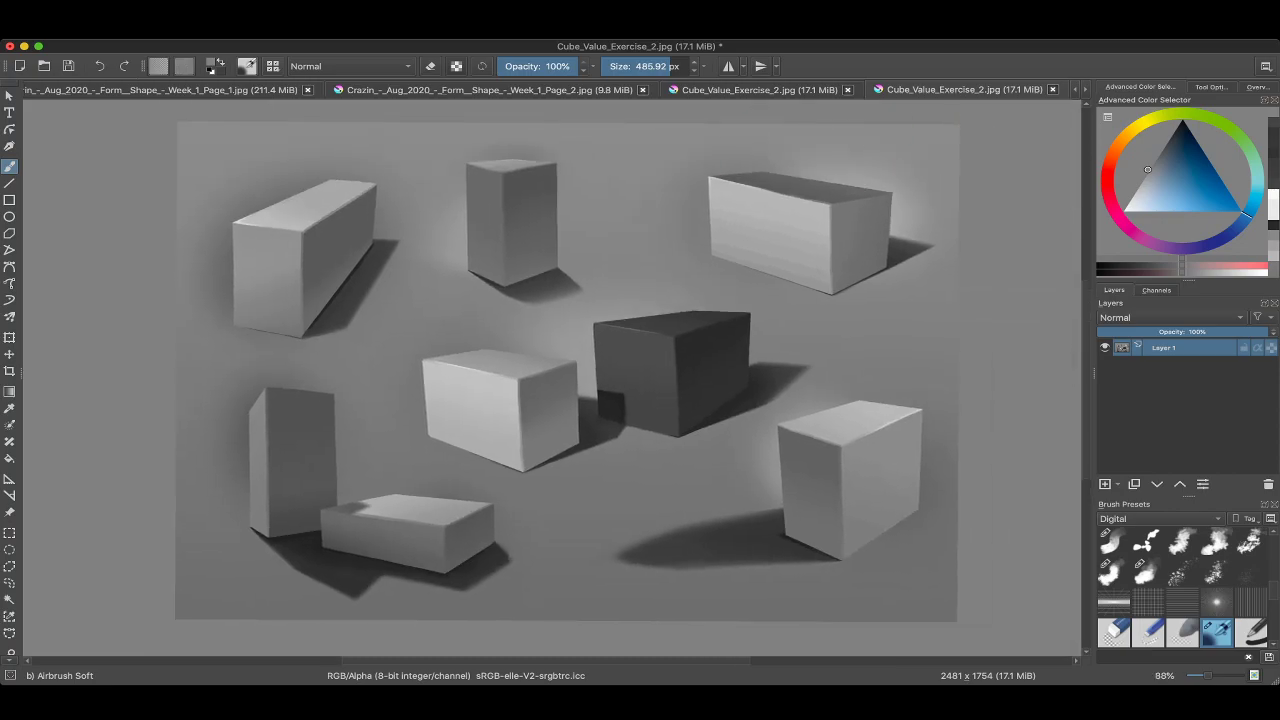
{"action": "scroll", "coordinate": [819, 110], "scroll_direction": "down", "scroll_amount": 1}
{"action": "scroll", "coordinate": [819, 100], "scroll_direction": "up", "scroll_amount": 1}
{"action": "scroll", "coordinate": [768, 125], "scroll_direction": "down", "scroll_amount": 1}
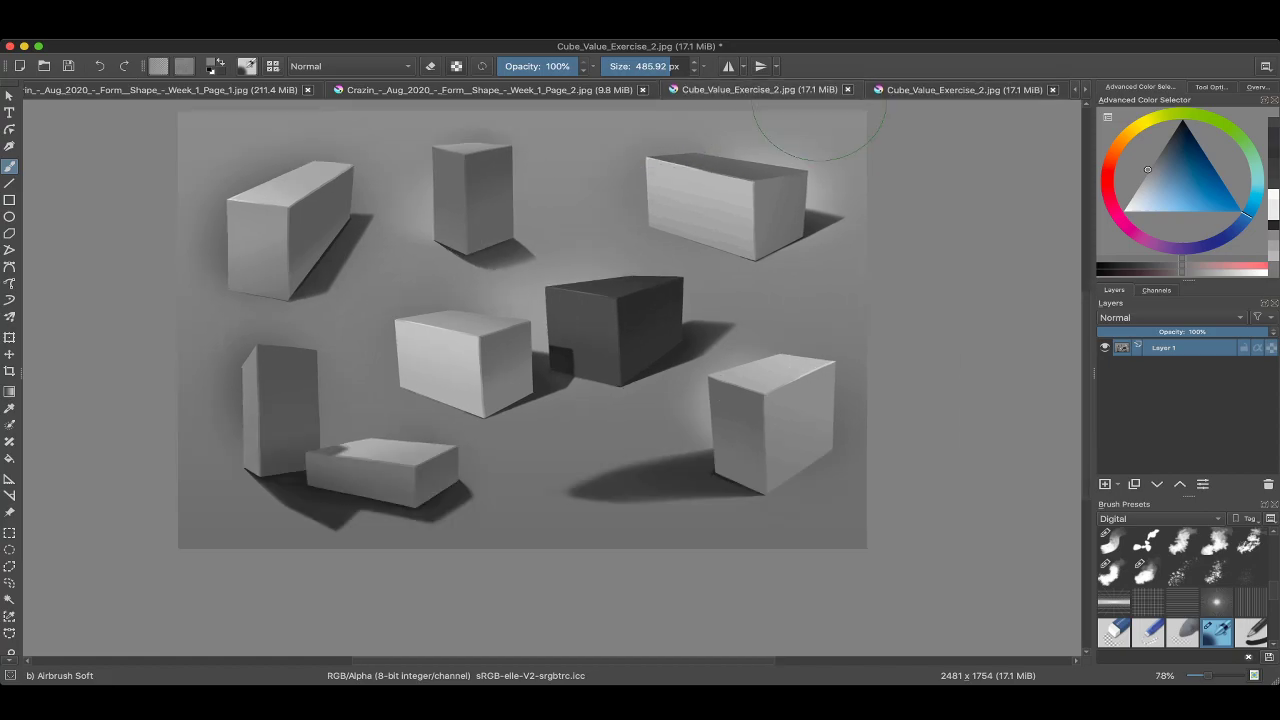
Switch to the unedited Cube_Value_Exercise_2.jpg copy and inspect the tall box's edges and face shading up close.
{"action": "left_click", "coordinate": [767, 125]}
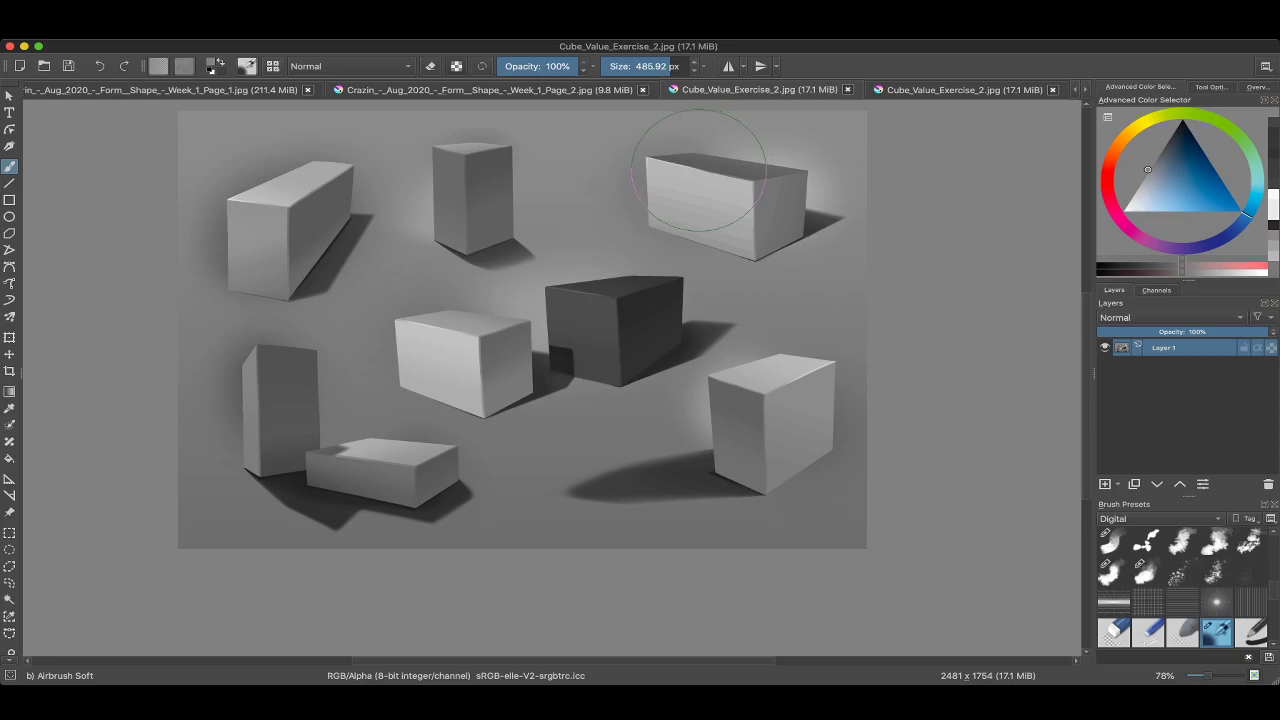
{"action": "scroll", "coordinate": [667, 187], "scroll_direction": "up", "scroll_amount": 3}
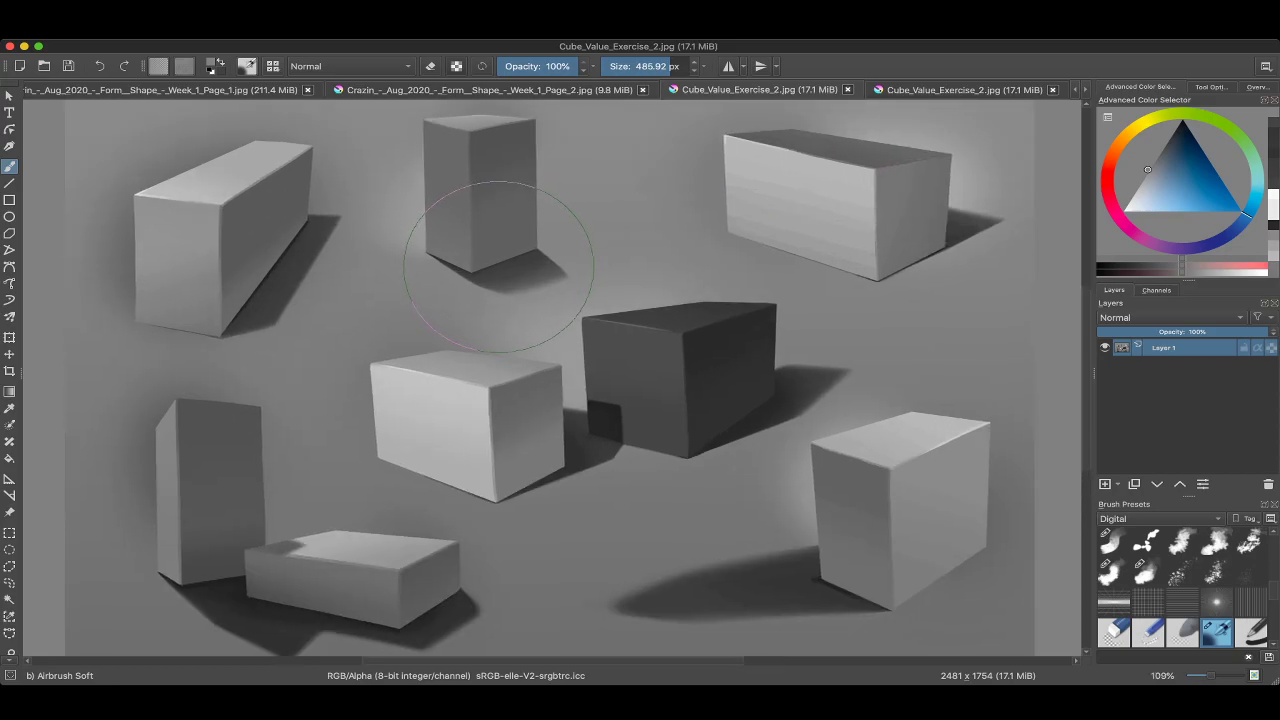
{"action": "scroll", "coordinate": [489, 345], "scroll_direction": "up", "scroll_amount": 5}
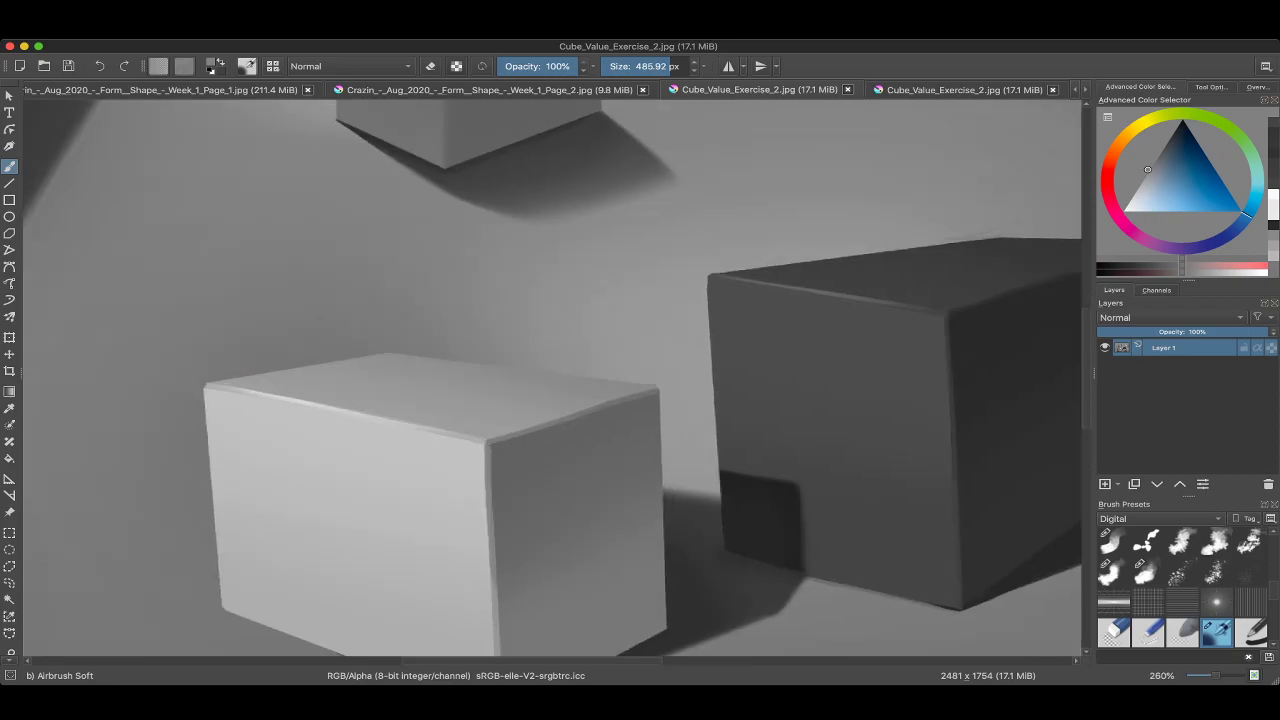
{"action": "scroll", "coordinate": [550, 380], "scroll_direction": "down", "scroll_amount": 4}
{"action": "scroll", "coordinate": [460, 300], "scroll_direction": "up", "scroll_amount": 4}
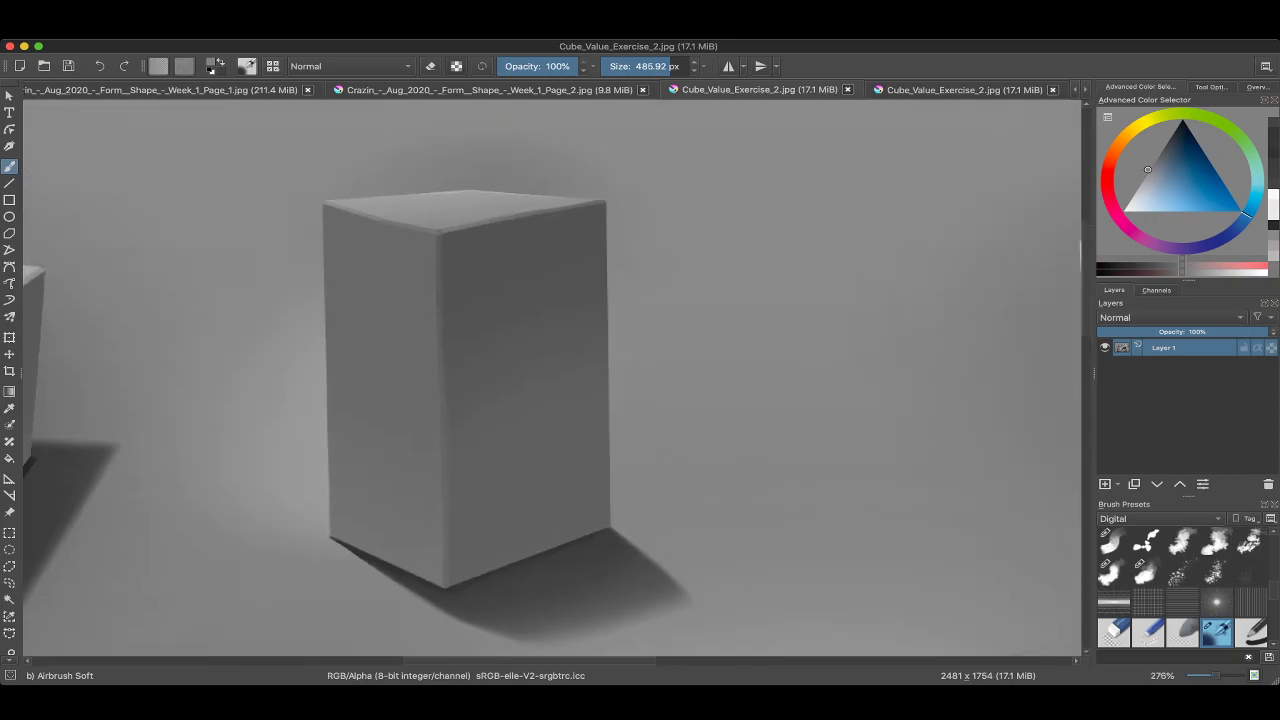
{"action": "scroll", "coordinate": [430, 380], "scroll_direction": "down", "scroll_amount": 1}
{"action": "scroll", "coordinate": [430, 380], "scroll_direction": "up", "scroll_amount": 4}
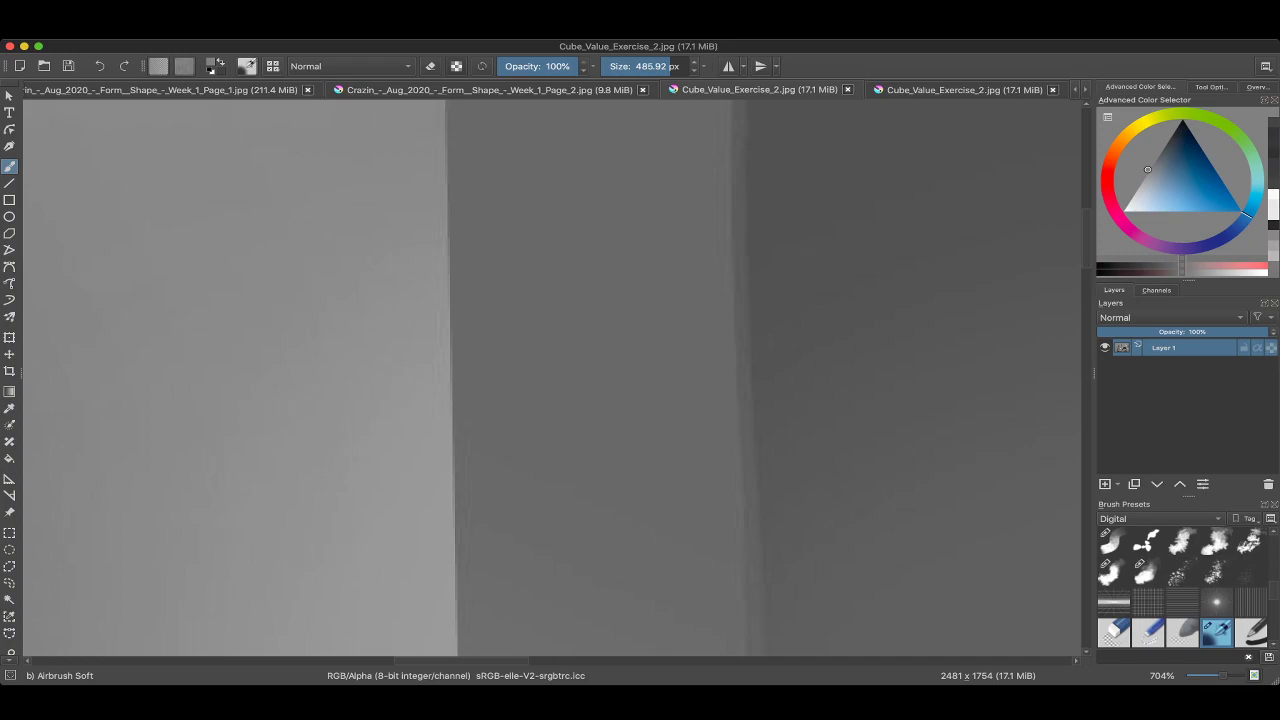
{"action": "scroll", "coordinate": [550, 380], "scroll_direction": "down", "scroll_amount": 5}
{"action": "scroll", "coordinate": [550, 380], "scroll_direction": "up", "scroll_amount": 4}
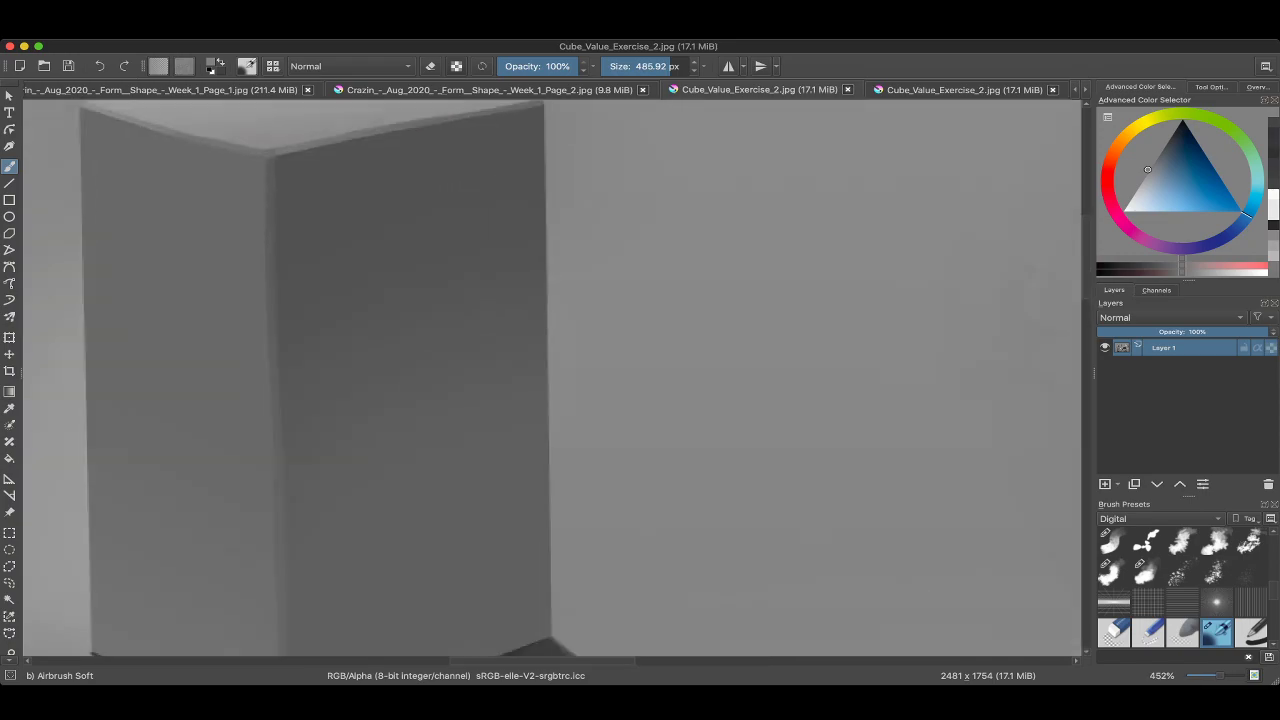
Inspect the wide light box's bottom contact shadow and the lower-right box's edge highlights and cast shadow.
{"action": "scroll", "coordinate": [900, 300], "scroll_direction": "down", "scroll_amount": 4}
{"action": "scroll", "coordinate": [900, 300], "scroll_direction": "up", "scroll_amount": 5}
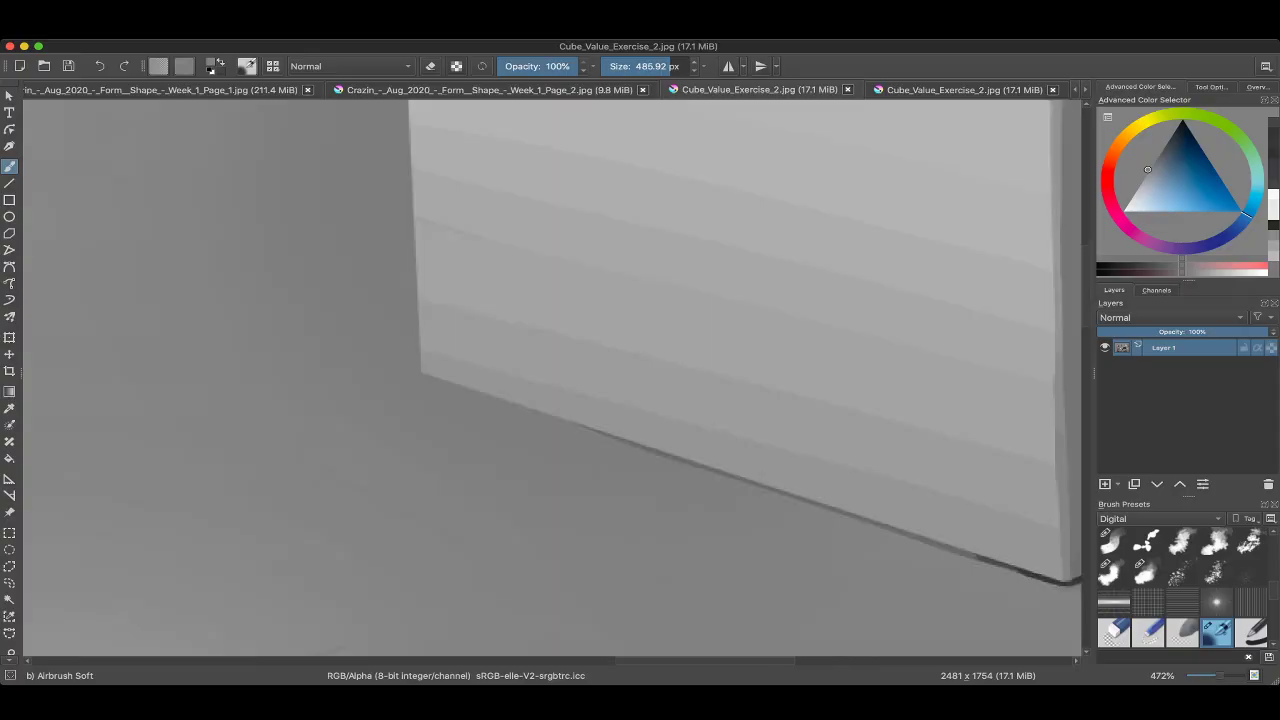
{"action": "scroll", "coordinate": [366, 349], "scroll_direction": "down", "scroll_amount": 3}
{"action": "scroll", "coordinate": [366, 349], "scroll_direction": "down", "scroll_amount": 3}
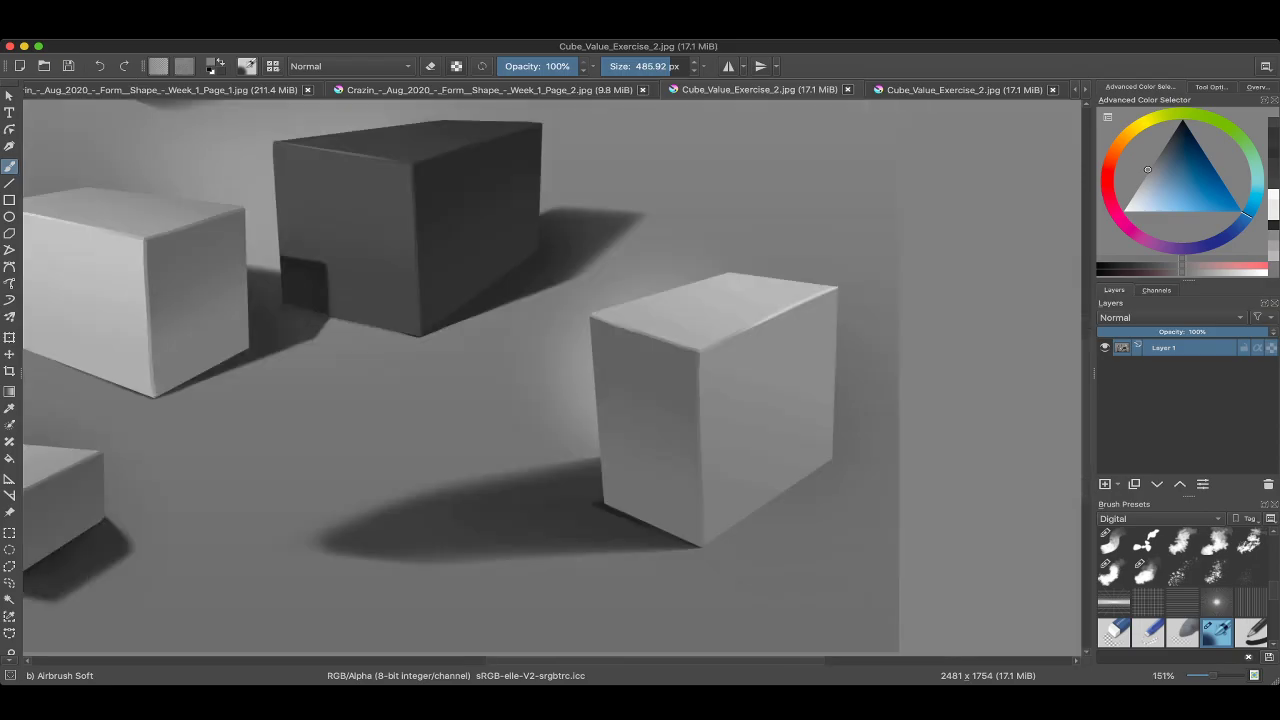
{"action": "scroll", "coordinate": [636, 345], "scroll_direction": "up", "scroll_amount": 5}
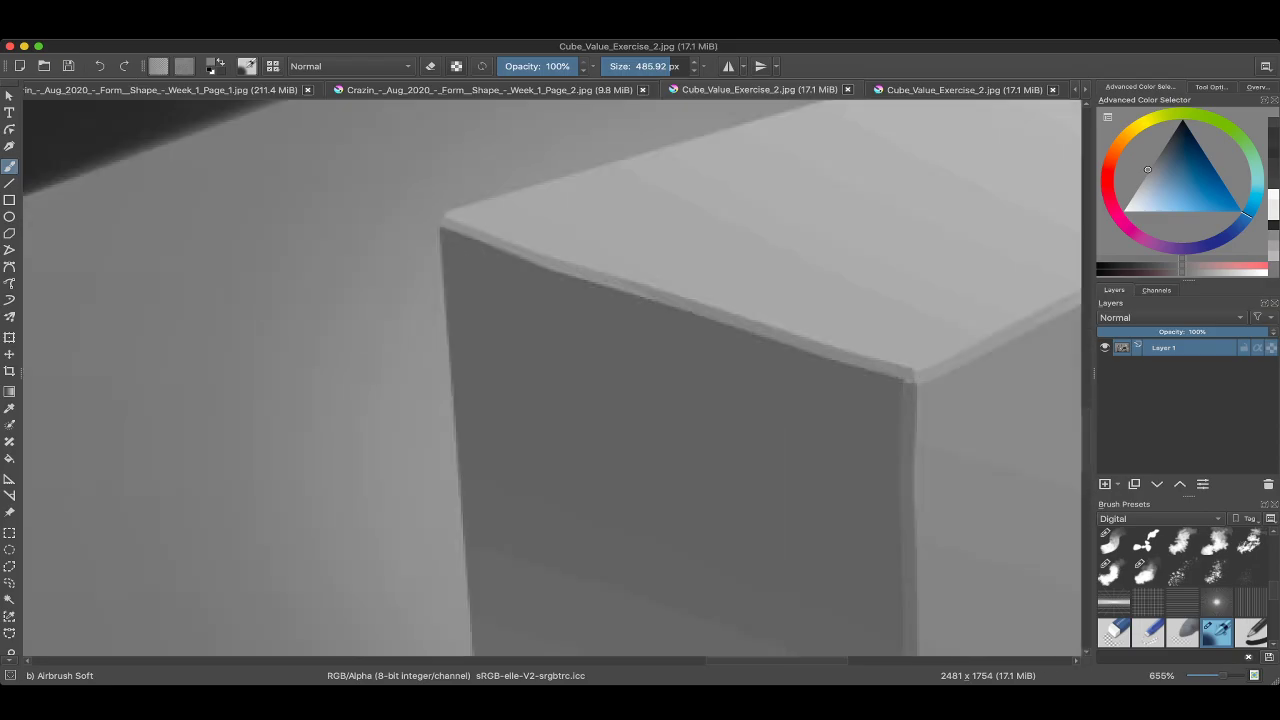
{"action": "scroll", "coordinate": [550, 380], "scroll_direction": "down", "scroll_amount": 6}
{"action": "scroll", "coordinate": [550, 380], "scroll_direction": "up", "scroll_amount": 3}
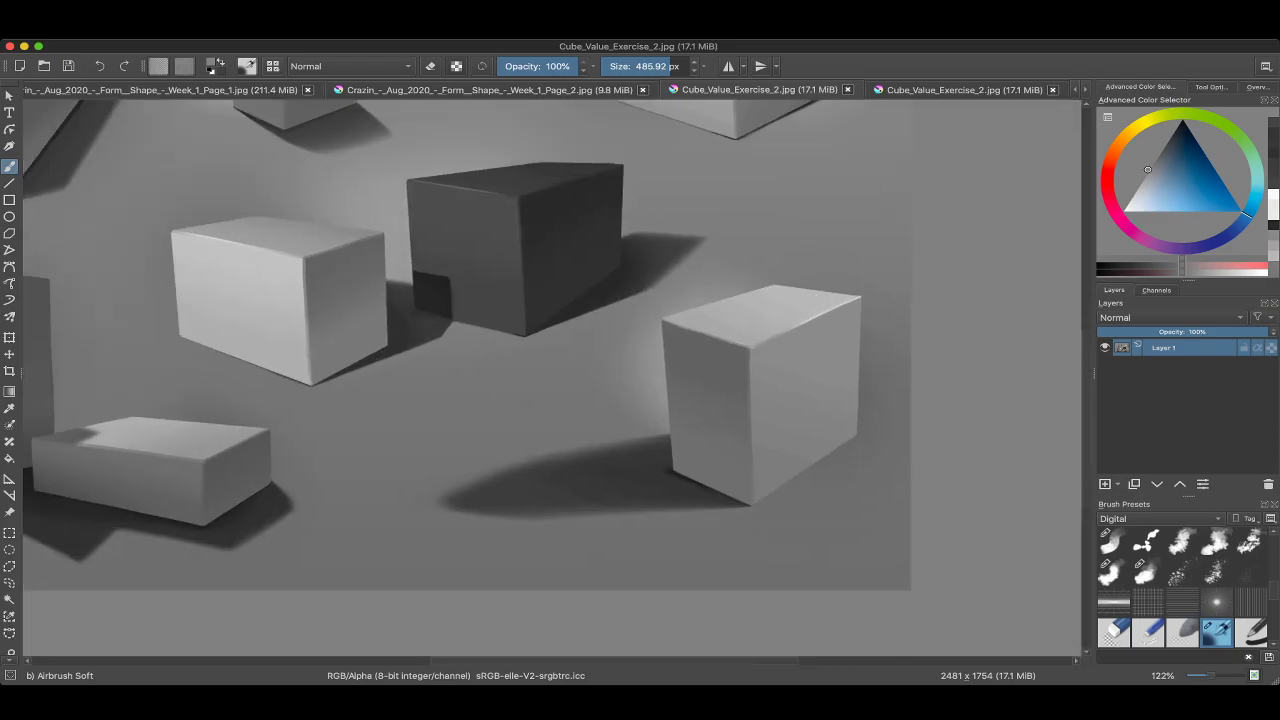
{"action": "mouse_move", "coordinate": [500, 280]}
{"action": "left_mouse_down"}
{"action": "mouse_move", "coordinate": [557, 329]}
{"action": "mouse_move", "coordinate": [520, 300]}
{"action": "left_mouse_up"}
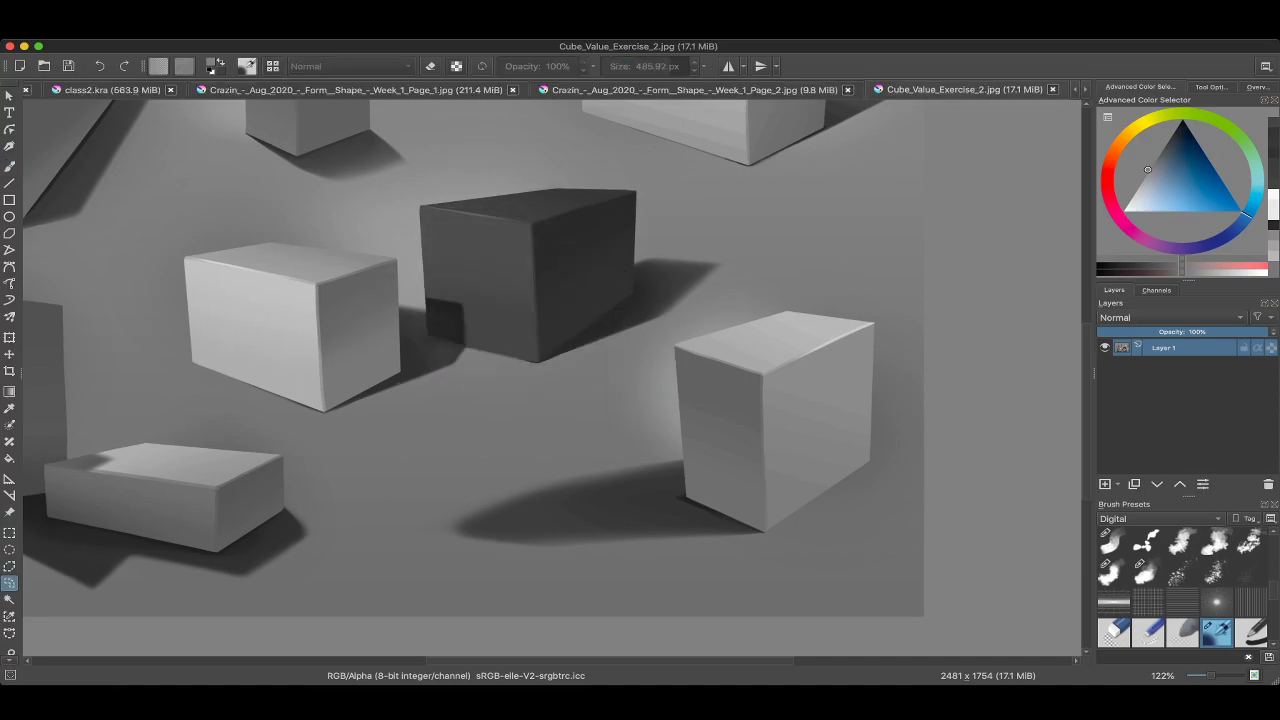
{"action": "left_click_drag", "start_coordinate": [634, 317], "coordinate": [648, 330]}
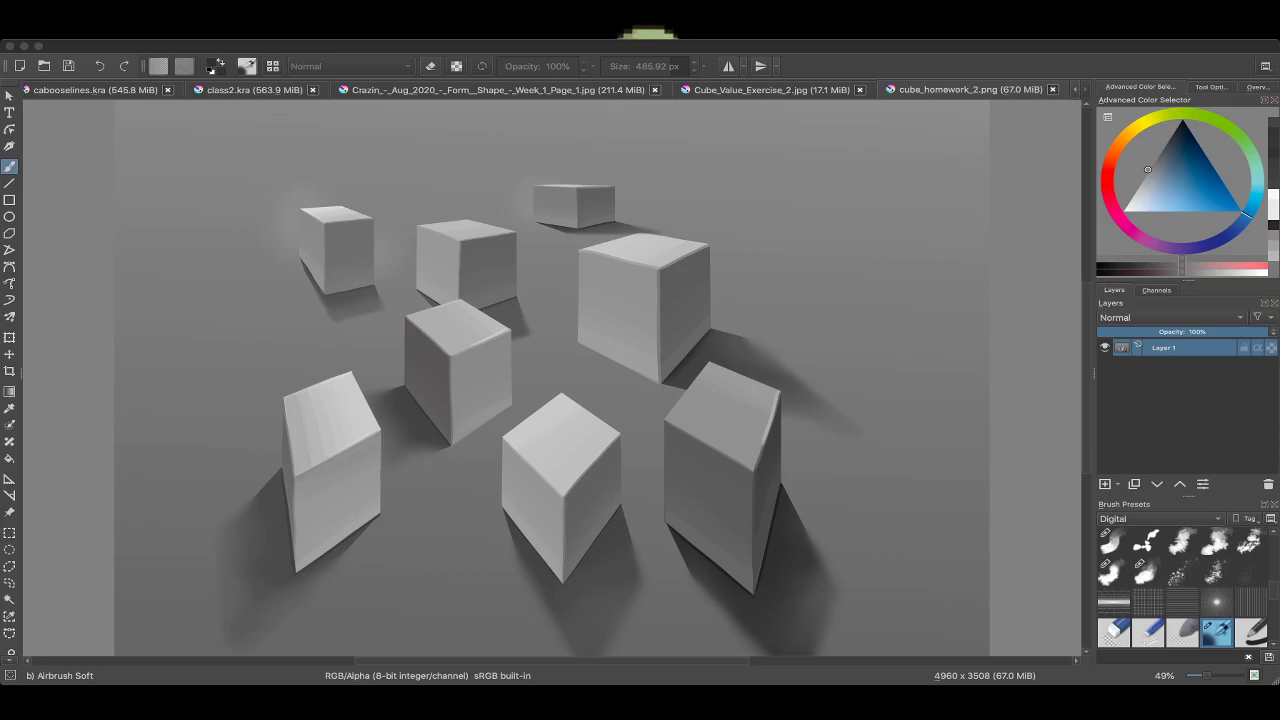
Try adding Cube_Value_Exercise_1.jpg as a layer on cube_homework_2.png, and undo the addition.
{"action": "left_click_drag", "start_coordinate": [580, 403], "coordinate": [580, 403]}
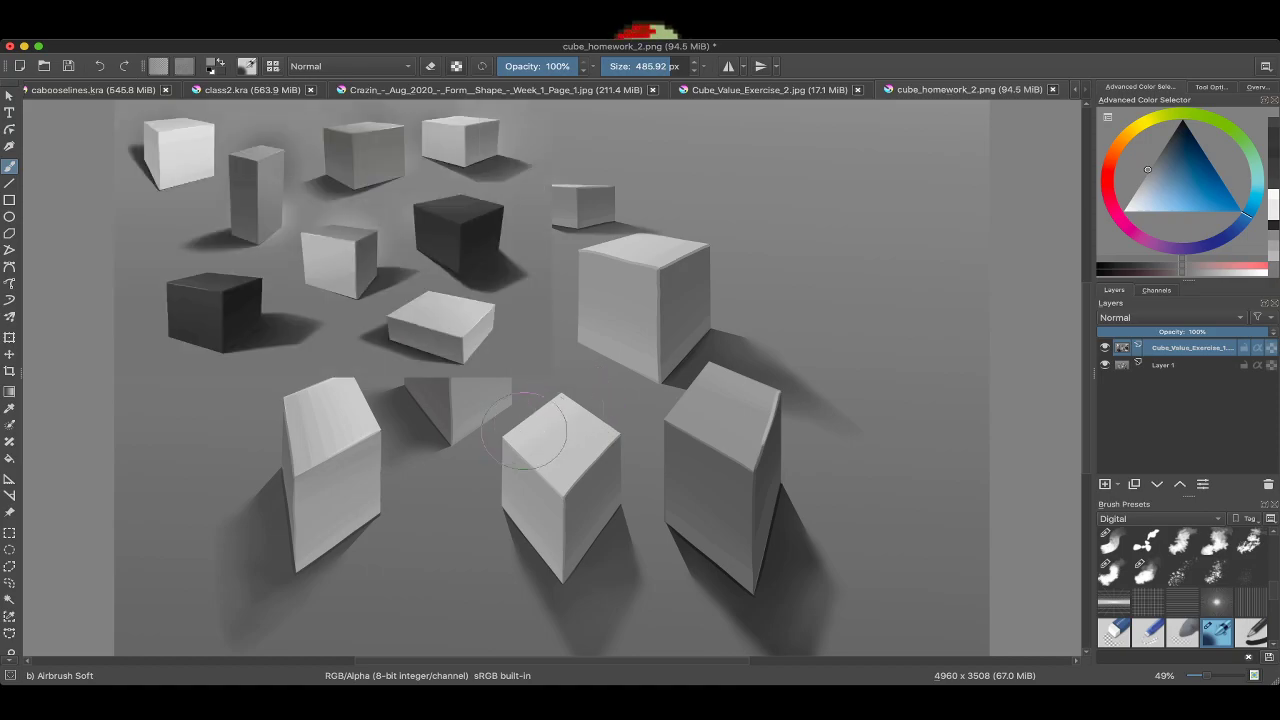
{"action": "key", "text": "ctrl+z"}
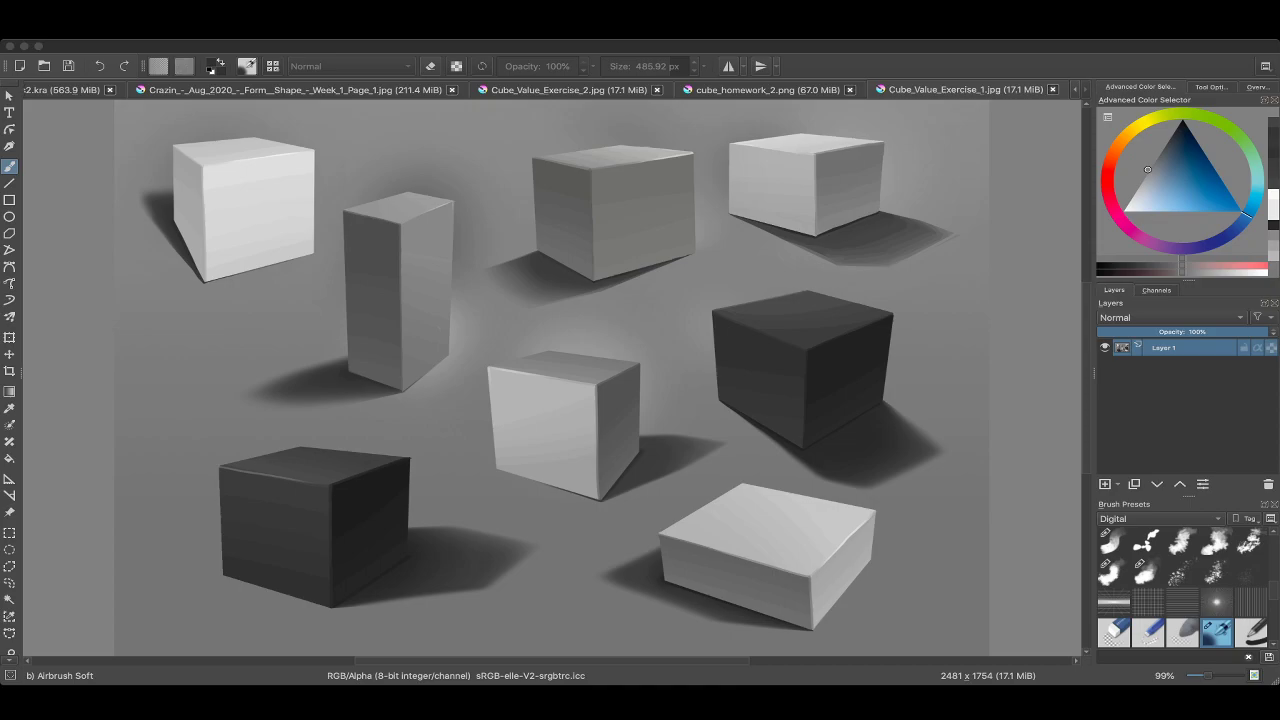
Compare the boxes in Cube_Value_Exercise_1.jpg with those in cube_homework_2 (1).png.
{"action": "left_click", "coordinate": [543, 214]}
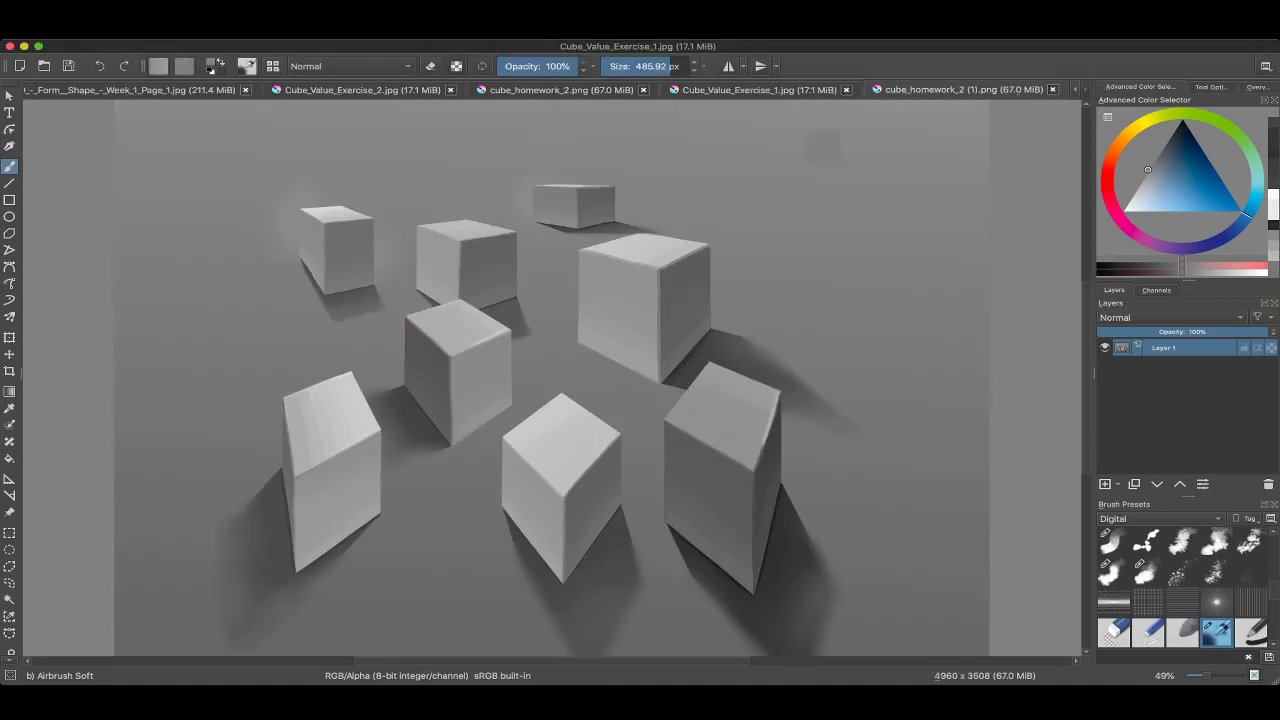
{"action": "left_click", "coordinate": [760, 89]}
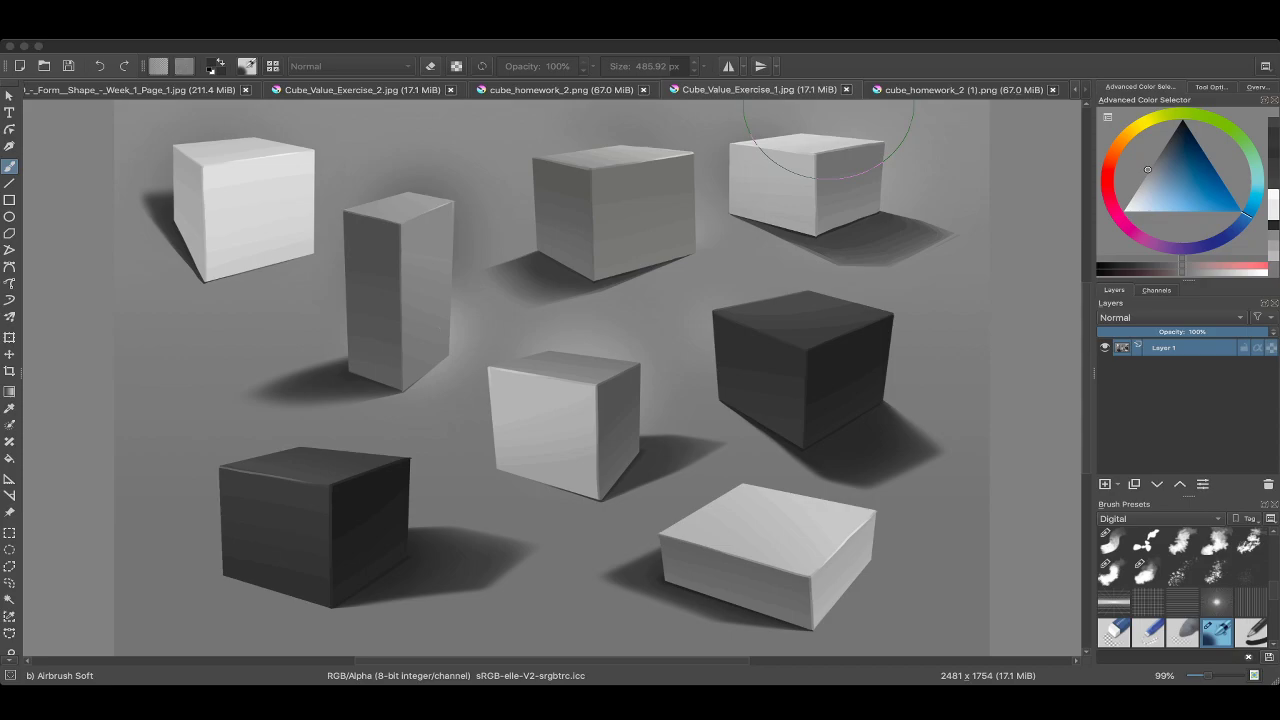
{"action": "left_click", "coordinate": [828, 140]}
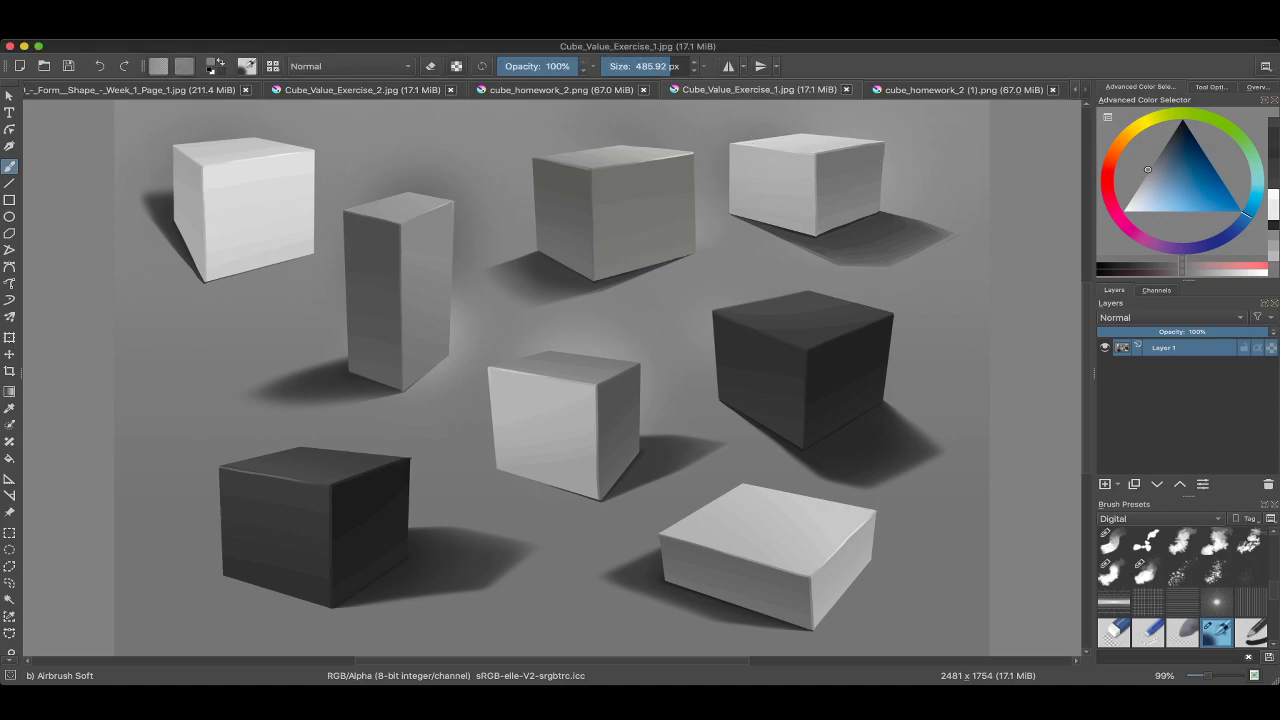
{"action": "key", "text": "ctrl+Tab"}
{"action": "key", "text": "ctrl+Tab"}
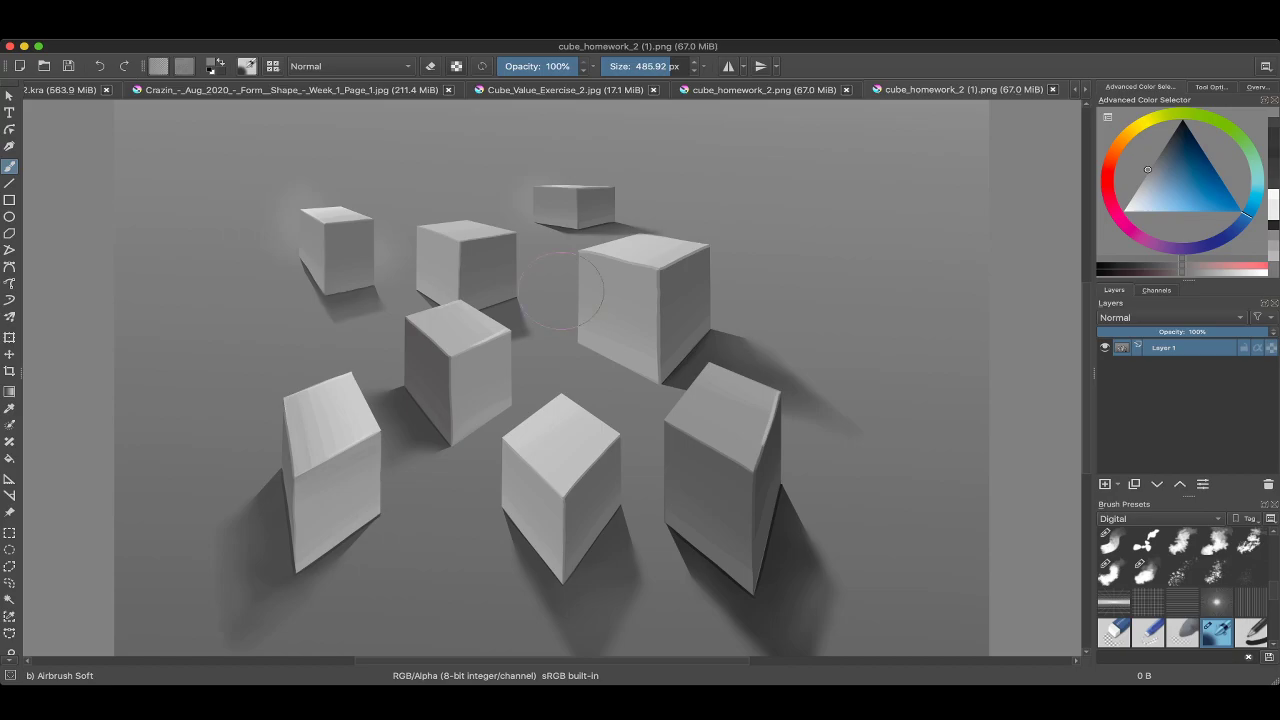
{"action": "scroll", "coordinate": [530, 155], "scroll_direction": "up", "scroll_amount": 2}
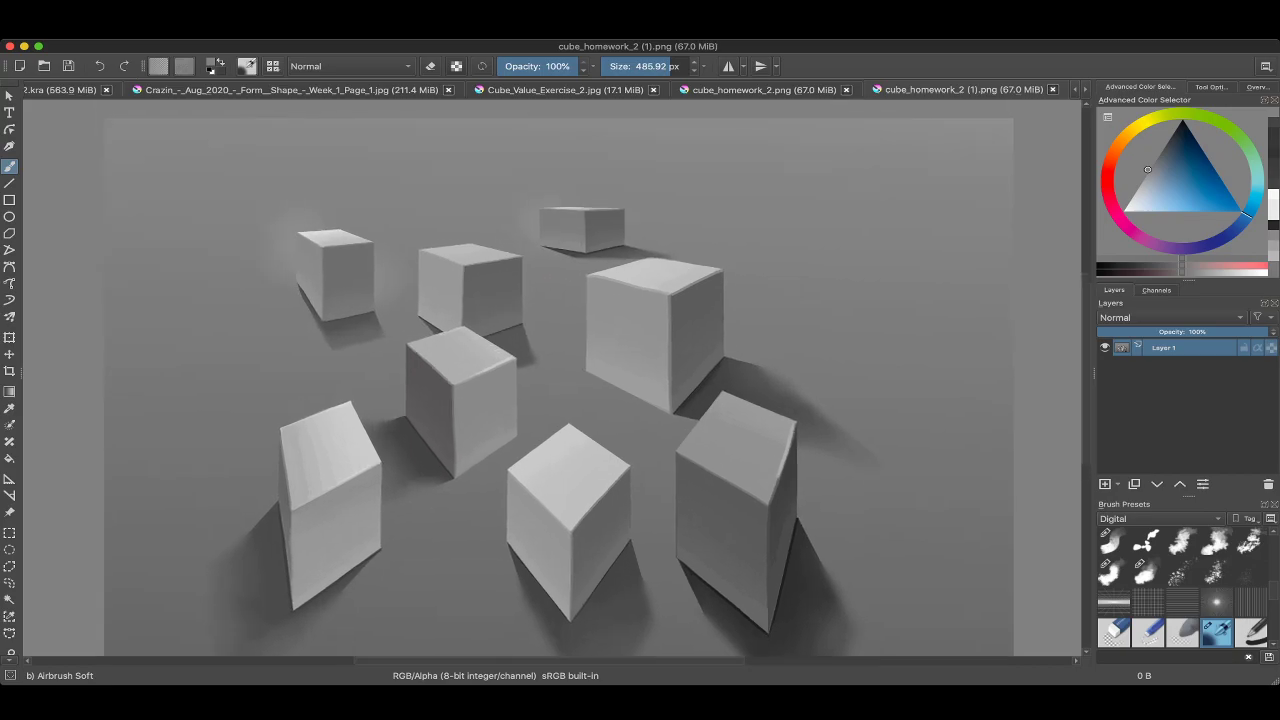
{"action": "scroll", "coordinate": [532, 303], "scroll_direction": "down", "scroll_amount": 2}
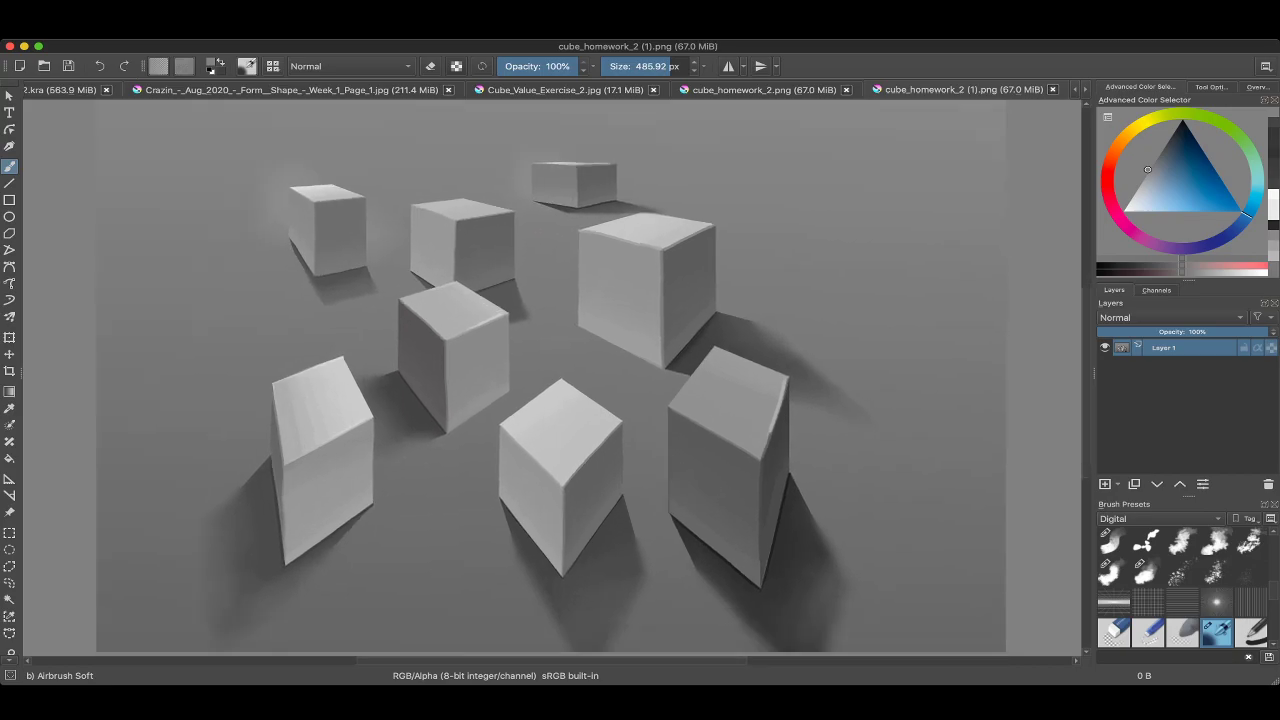
Set up the Basic ink brush in bright red at 3.36 px for marking the front boxes in cube_homework_2 (1).png.
{"action": "right_click", "coordinate": [532, 303]}
{"action": "left_click", "coordinate": [470, 220]}
{"action": "scroll", "coordinate": [600, 350], "scroll_direction": "up", "scroll_amount": 3}
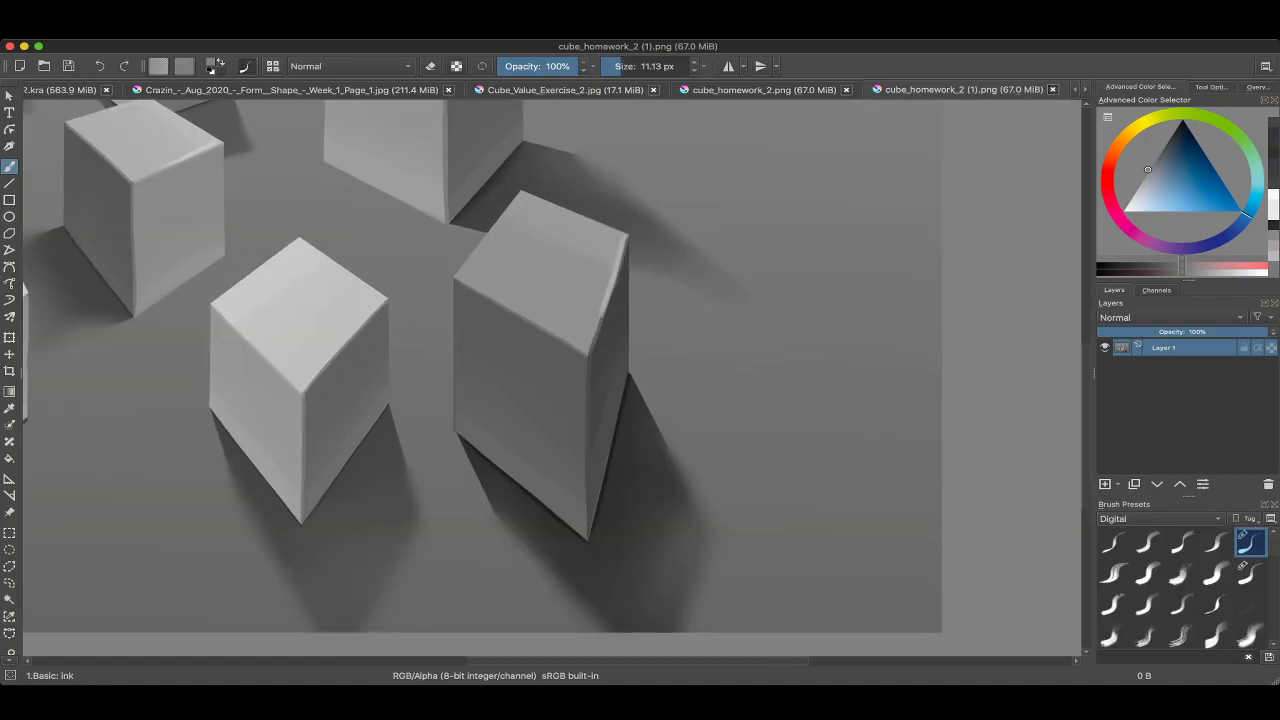
{"action": "left_click", "coordinate": [1108, 170]}
{"action": "left_click", "coordinate": [1229, 192]}
{"action": "key", "text": "bracketleft"}
{"action": "key", "text": "bracketleft"}
{"action": "key", "text": "bracketleft"}
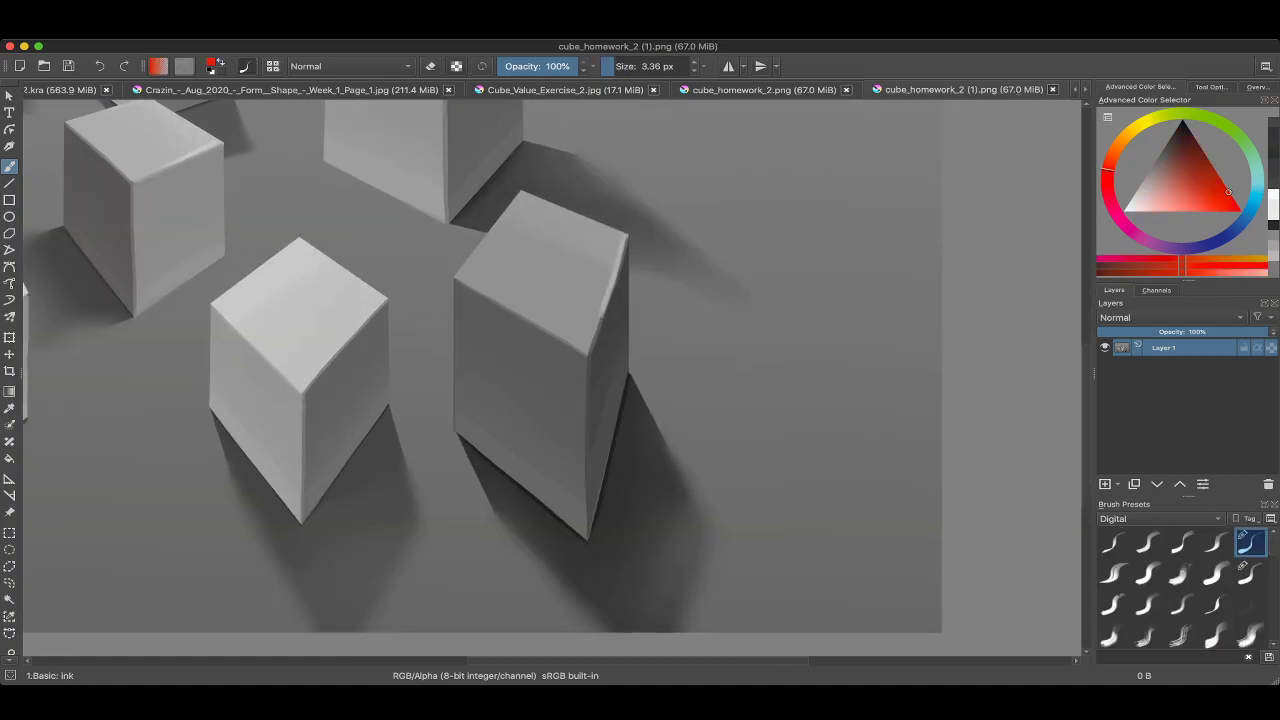
Enlarge the brush to 6.74 px, try a red arrow pointing at the tall front-right box's bright top edge, and undo it.
{"action": "key", "text": "bracketright"}
{"action": "key", "text": "bracketright"}
{"action": "mouse_move", "coordinate": [632, 262]}
{"action": "left_mouse_down"}
{"action": "mouse_move", "coordinate": [732, 234]}
{"action": "mouse_move", "coordinate": [658, 268]}
{"action": "left_mouse_up"}
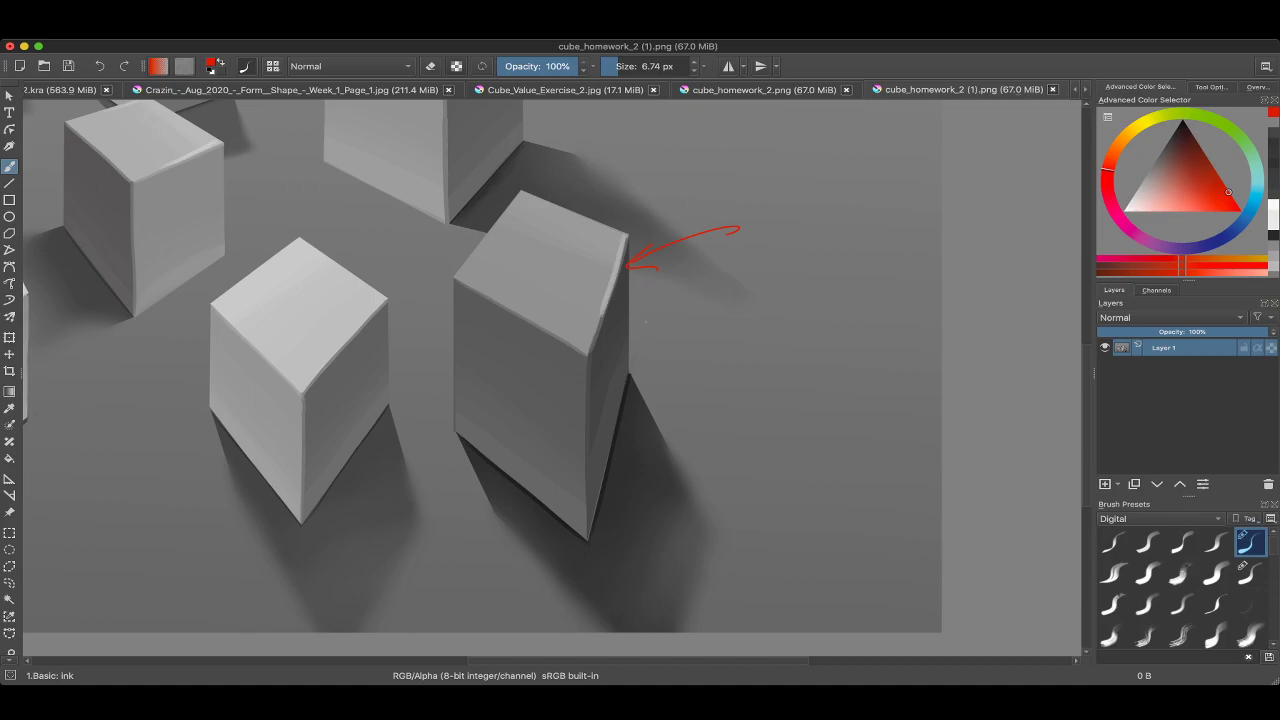
{"action": "key", "text": "ctrl+z"}
{"action": "key", "text": "ctrl+z"}
{"action": "scroll", "coordinate": [550, 380], "scroll_direction": "up", "scroll_amount": 2}
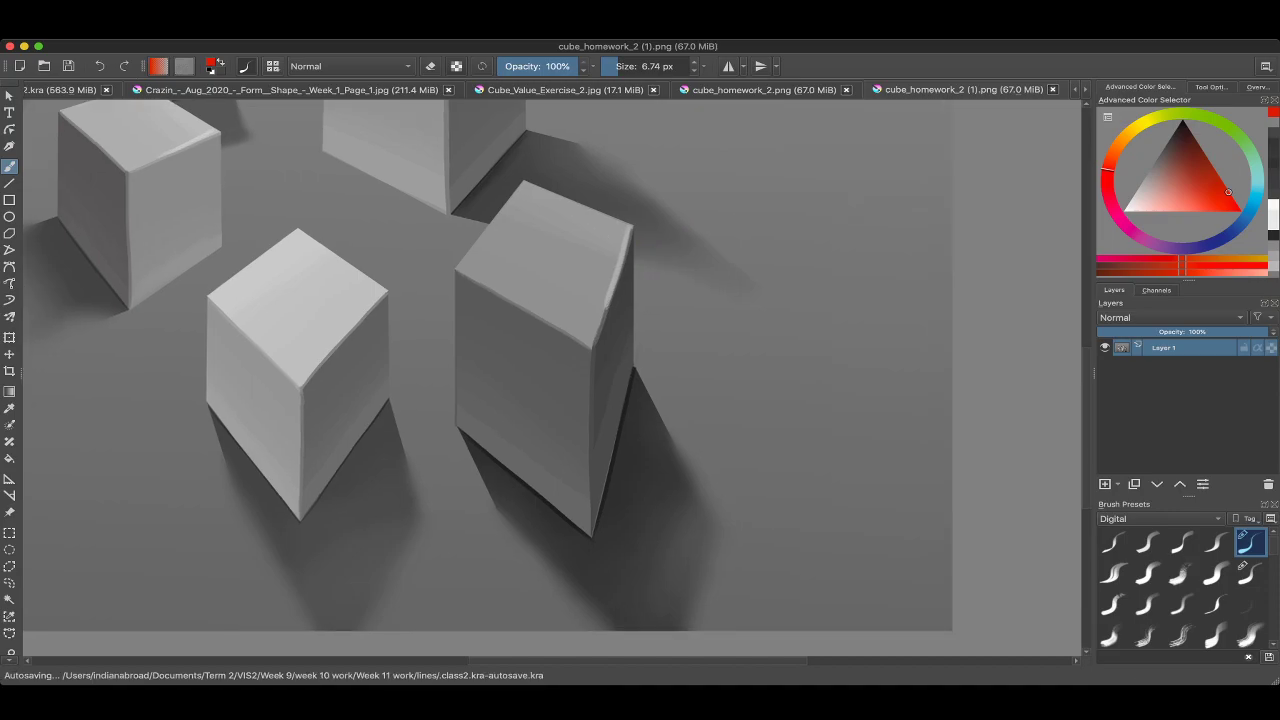
Examine the textured highlight along the front top edge of the box in the middle left of the group.
{"action": "scroll", "coordinate": [438, 296], "scroll_direction": "down", "scroll_amount": 3}
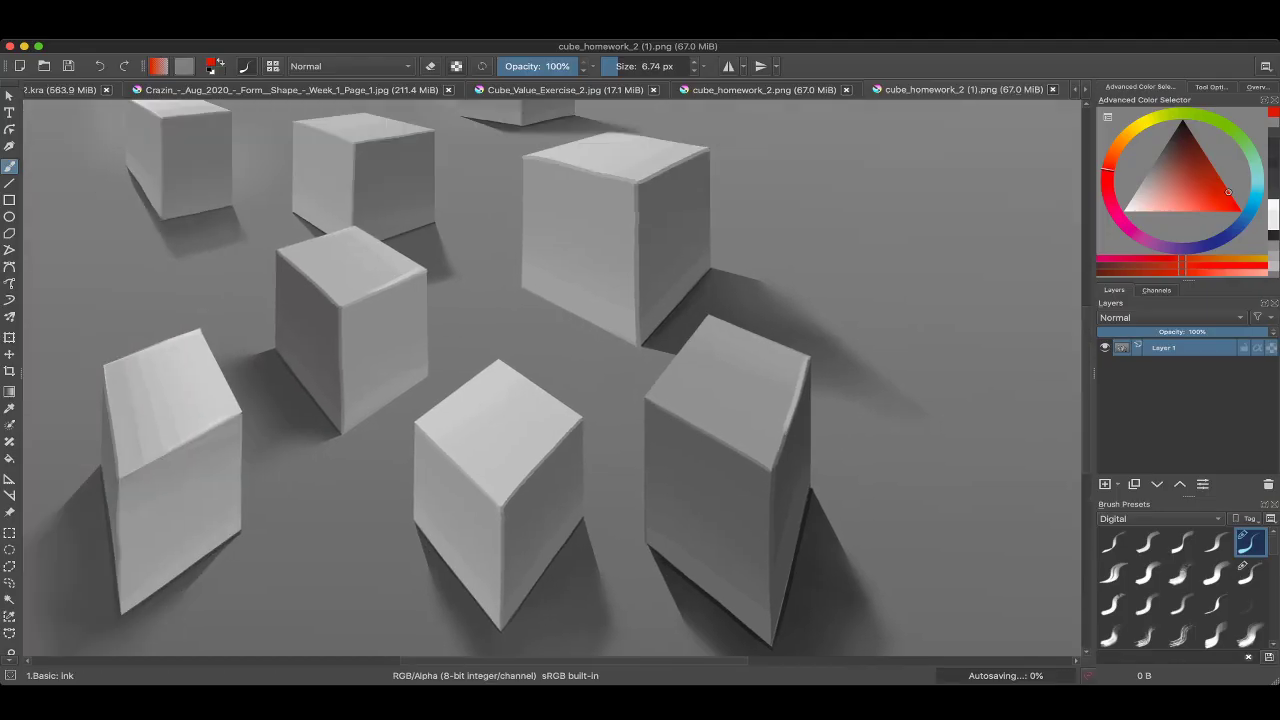
{"action": "scroll", "coordinate": [438, 296], "scroll_direction": "up", "scroll_amount": 4}
{"action": "left_click_drag", "start_coordinate": [441, 310], "coordinate": [455, 266]}
{"action": "key", "text": "ctrl+z"}
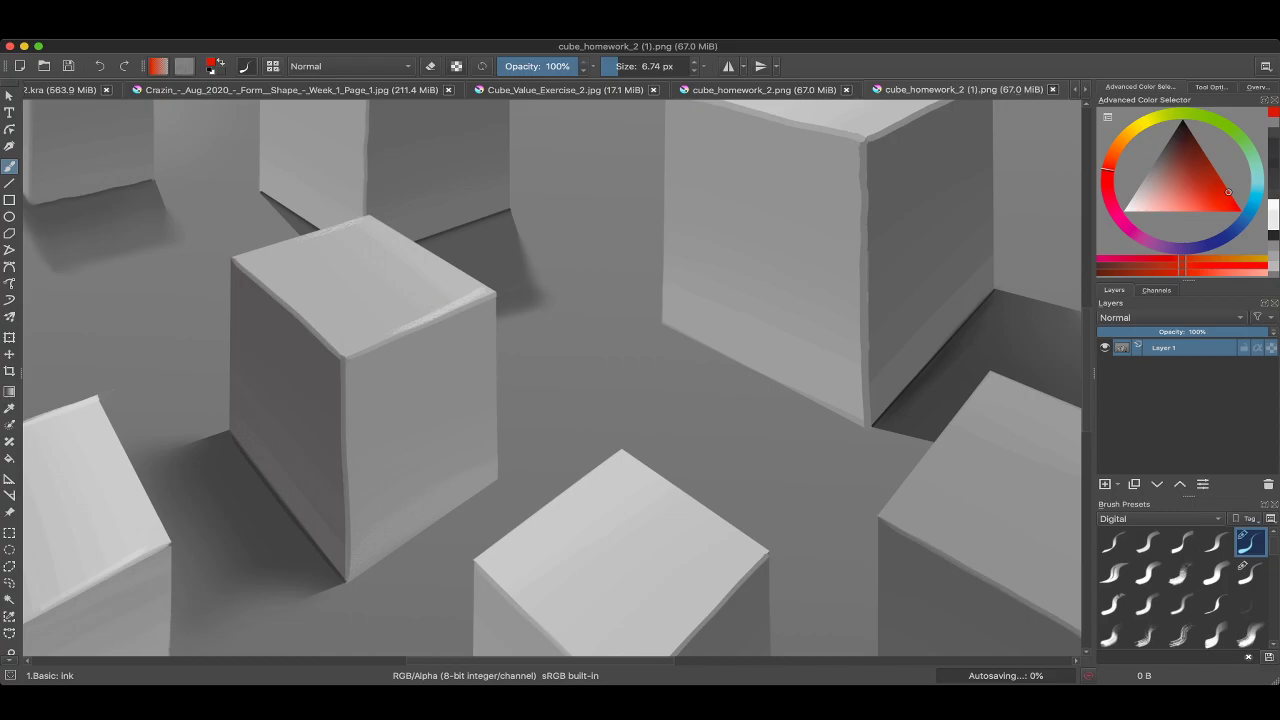
{"action": "scroll", "coordinate": [438, 296], "scroll_direction": "up", "scroll_amount": 5}
{"action": "scroll", "coordinate": [495, 240], "scroll_direction": "down", "scroll_amount": 5}
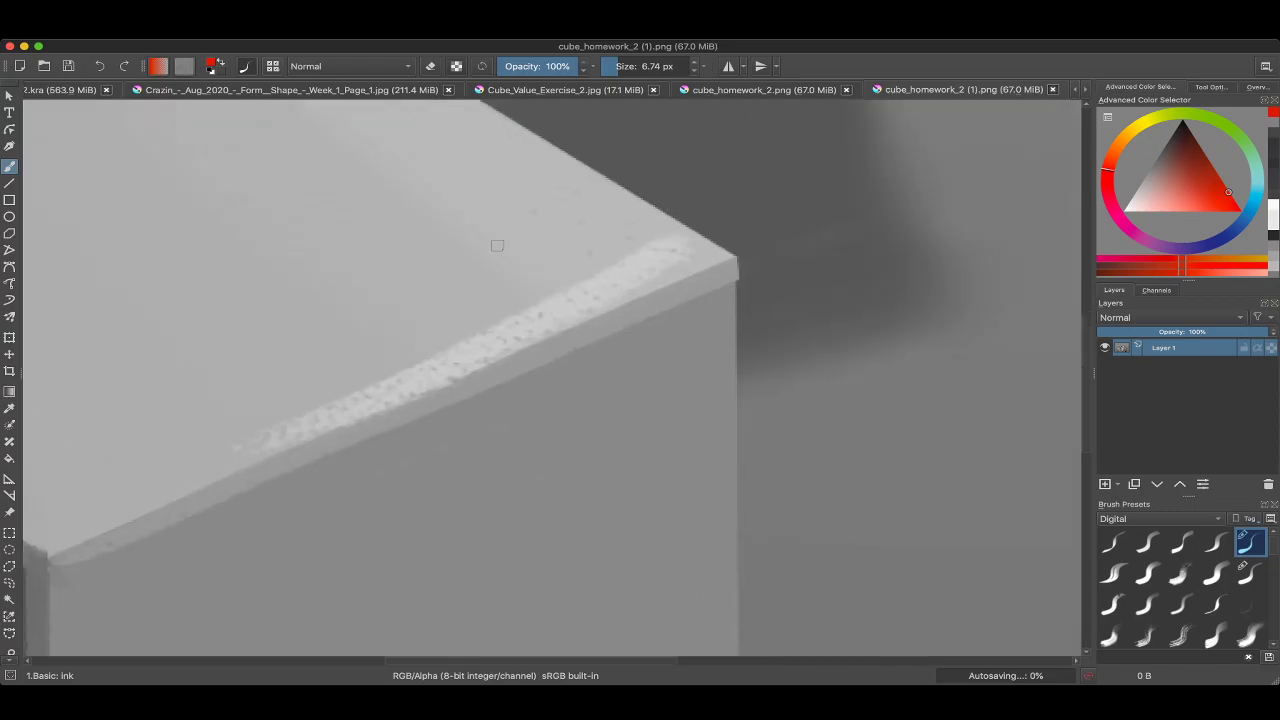
{"action": "scroll", "coordinate": [495, 240], "scroll_direction": "up", "scroll_amount": 4}
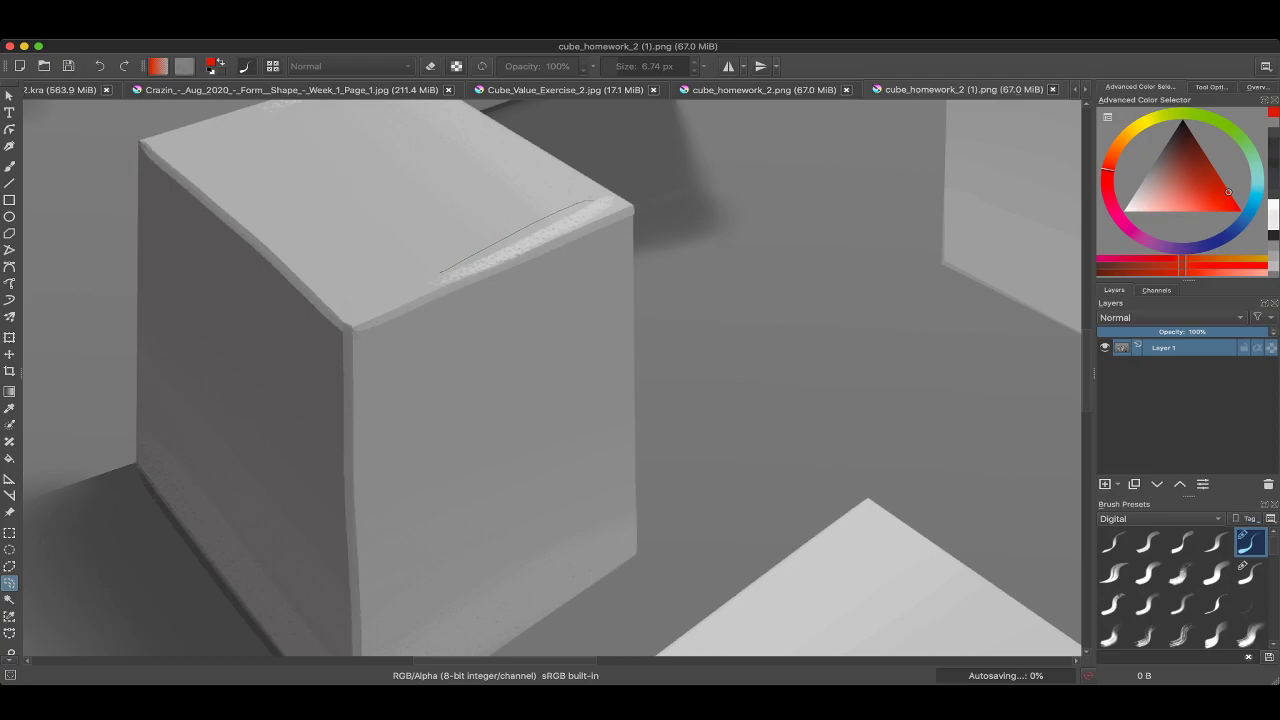
{"action": "key", "text": "Insert"}
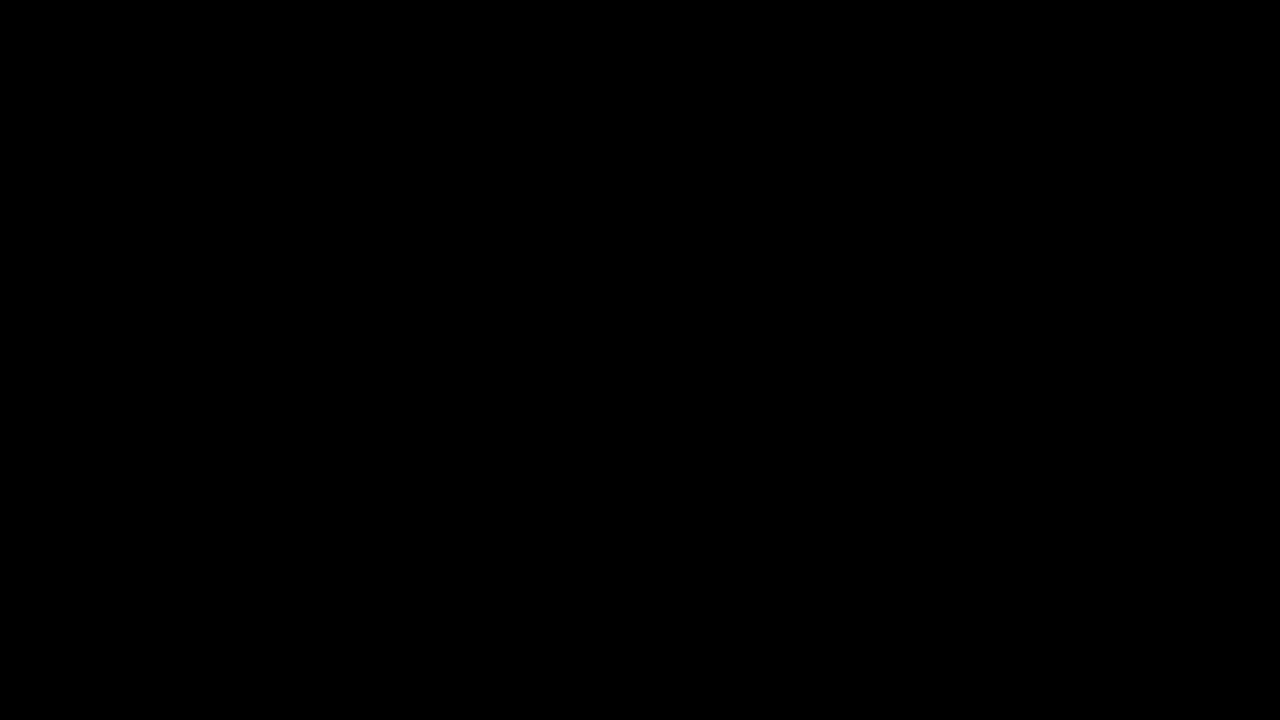
{"action": "key", "text": "Tab"}
{"action": "key", "text": "ctrl+shift+0"}
{"action": "key", "text": "ctrl+alt+0"}
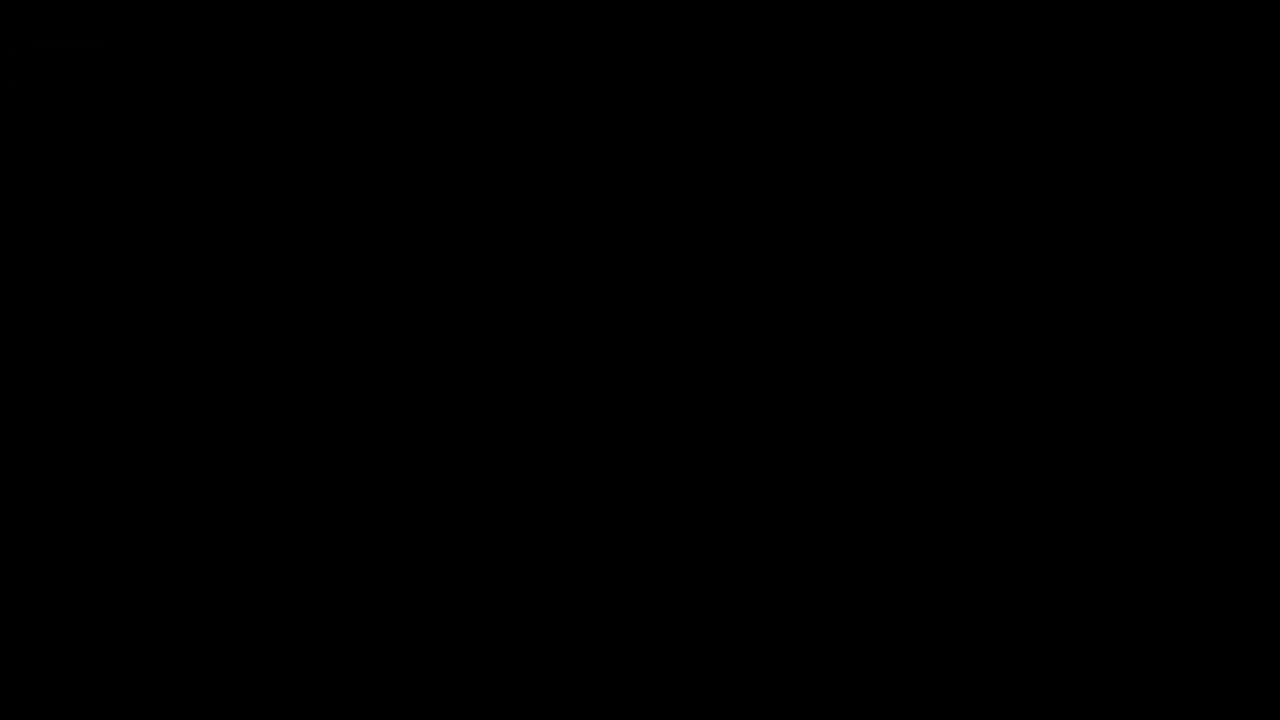
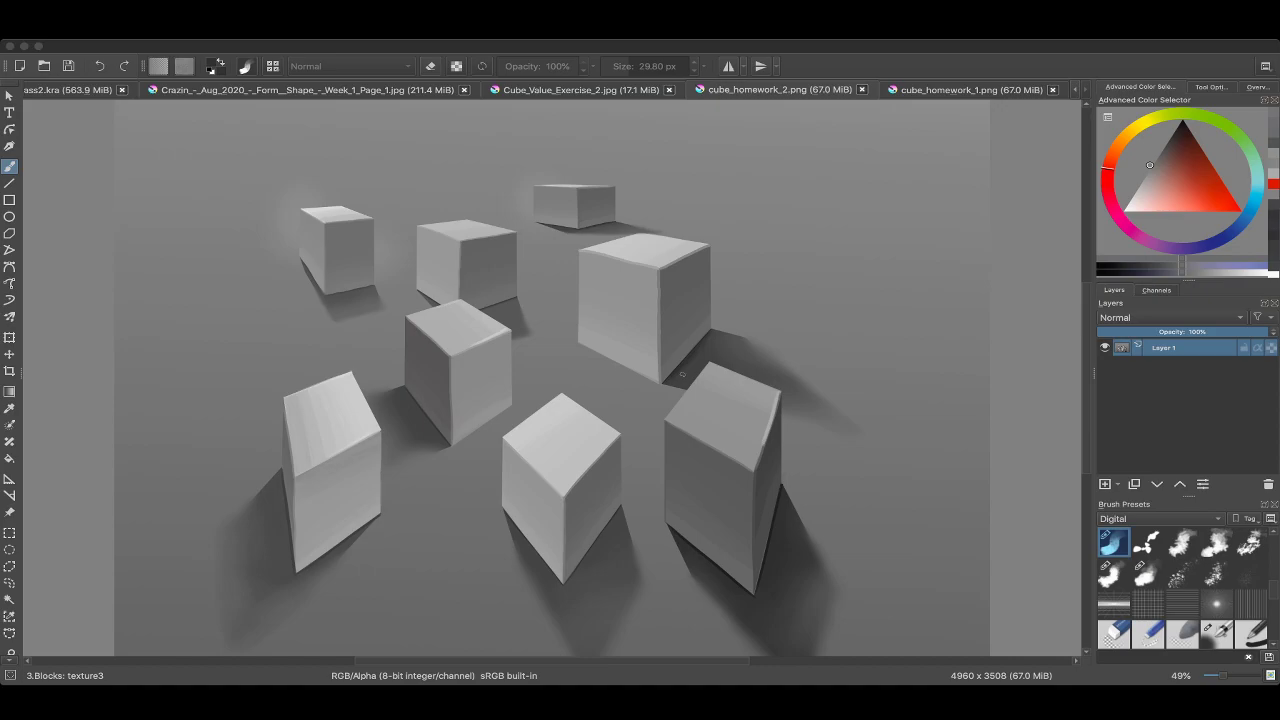
Choose the Basic ink brush at 6.74 px for annotating the centre box in cube_homework_1 (1).png.
{"action": "left_click", "coordinate": [682, 374]}
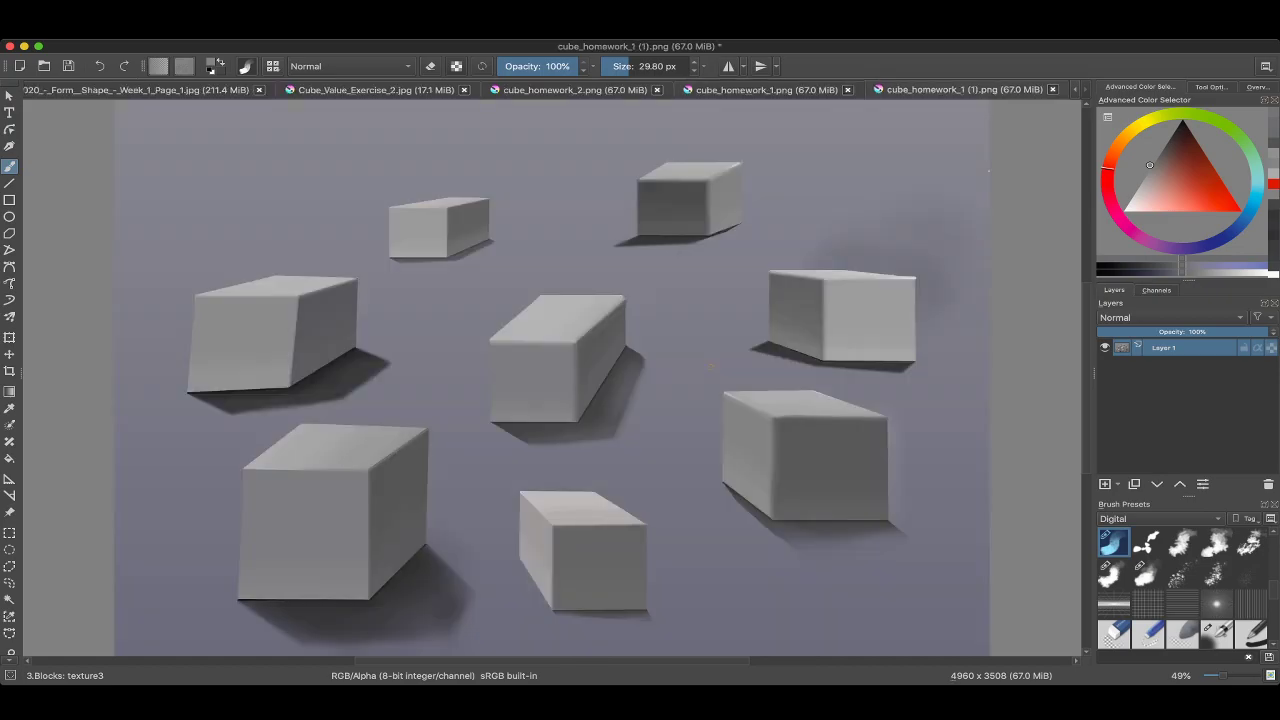
{"action": "scroll", "coordinate": [711, 368], "scroll_direction": "down", "scroll_amount": 2}
{"action": "scroll", "coordinate": [562, 357], "scroll_direction": "up", "scroll_amount": 8}
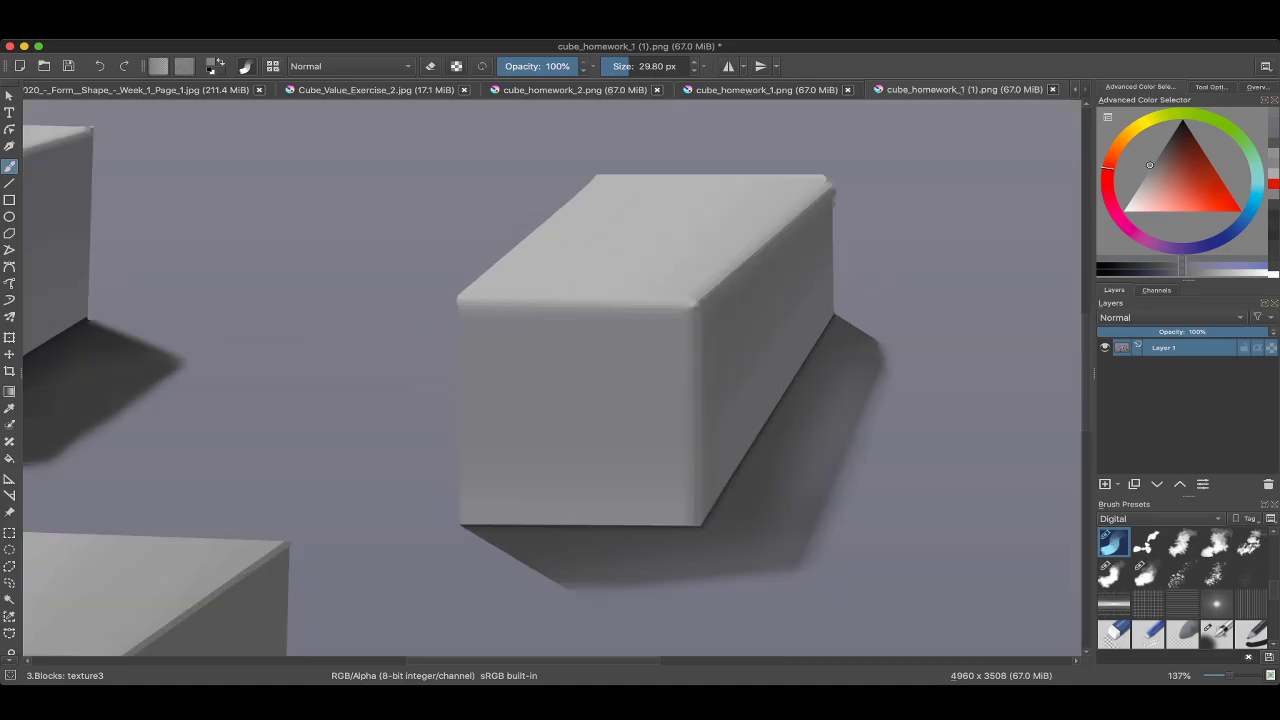
{"action": "key", "text": "4"}
{"action": "key", "text": "4"}
{"action": "right_click", "coordinate": [528, 288]}
{"action": "left_click", "coordinate": [553, 256]}
Examine the centre box's softened top edges and front corner from several rotated views.
{"action": "scroll", "coordinate": [553, 256], "scroll_direction": "down", "scroll_amount": 5}
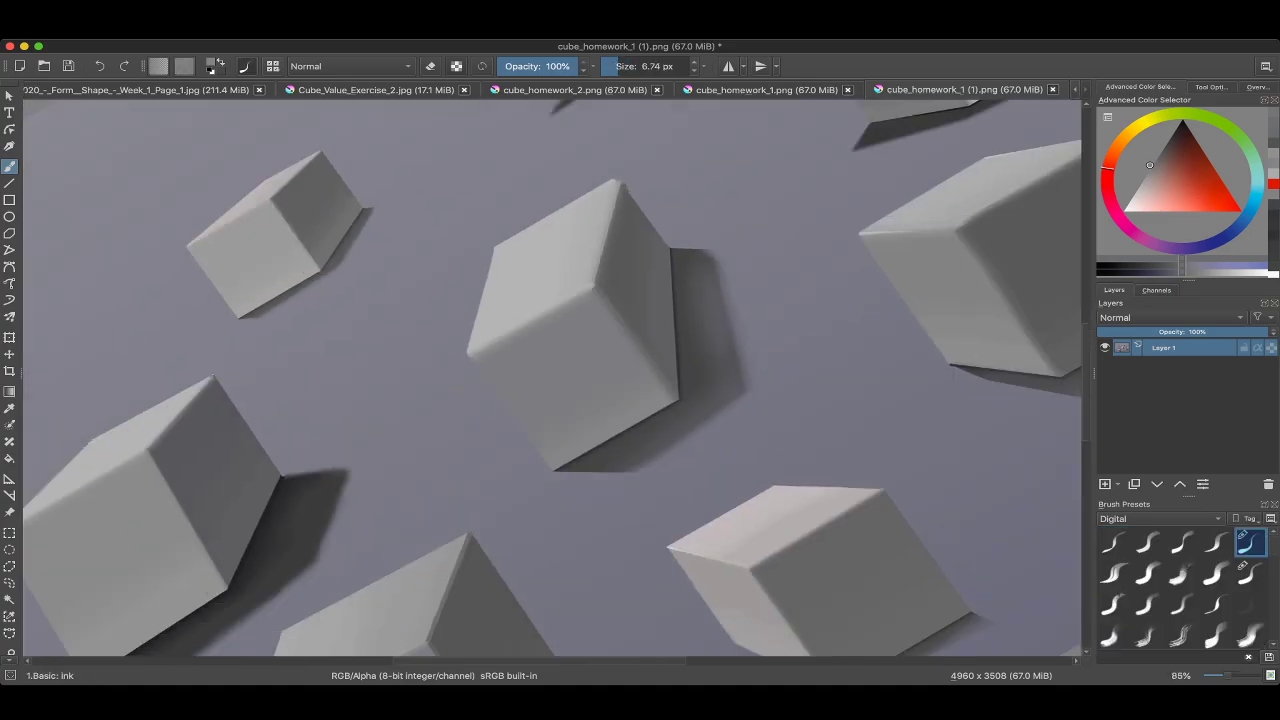
{"action": "scroll", "coordinate": [553, 256], "scroll_direction": "up", "scroll_amount": 3}
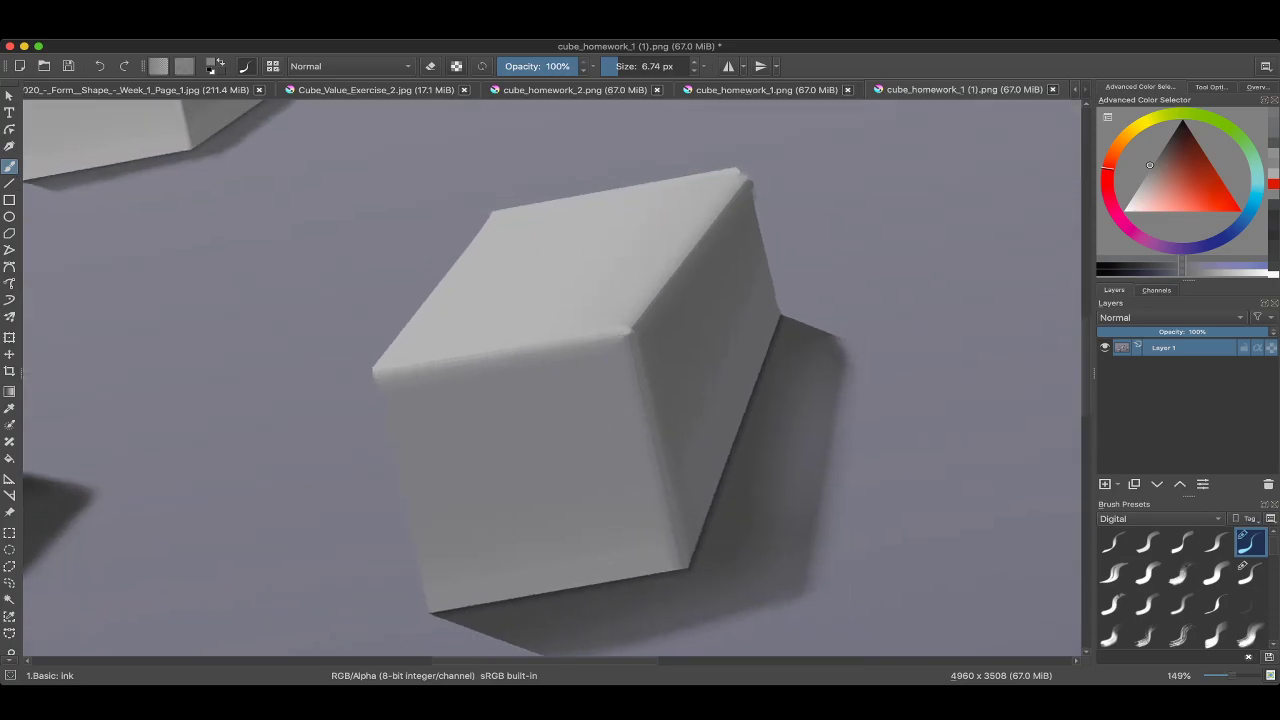
{"action": "key", "text": "4"}
{"action": "key", "text": "]"}
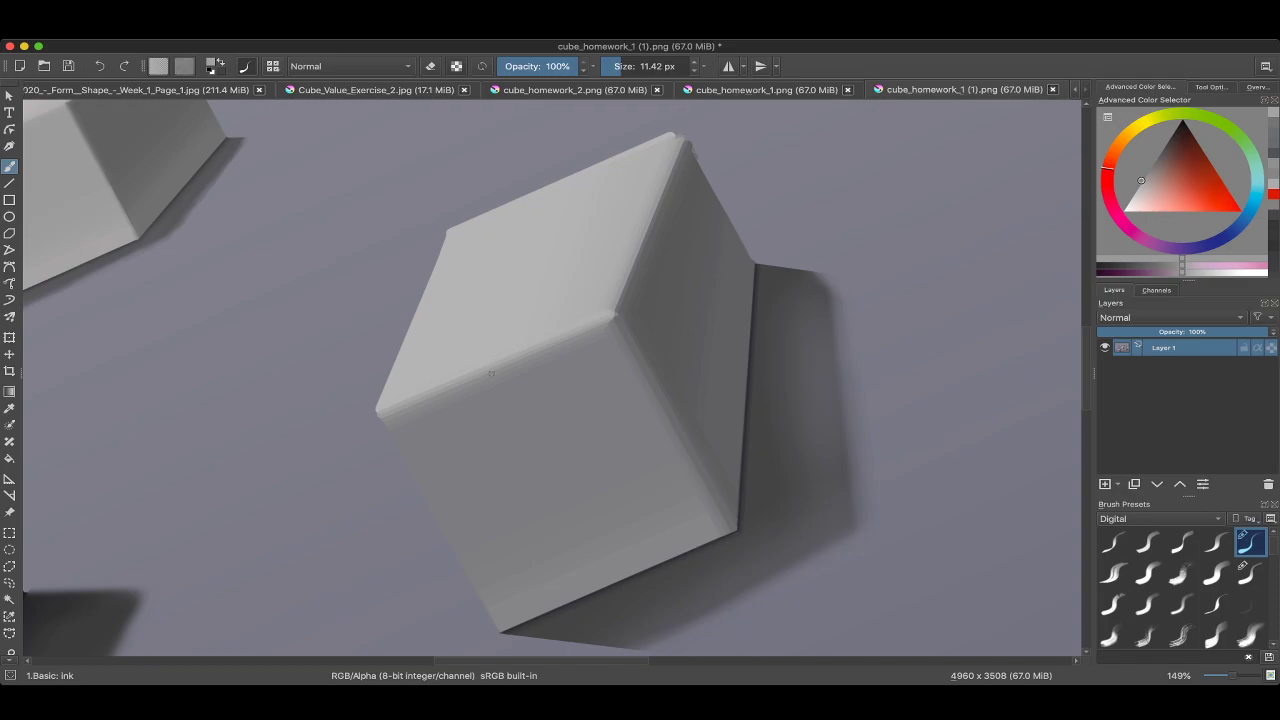
{"action": "key", "text": "6"}
{"action": "key", "text": "6"}
{"action": "key", "text": "4"}
{"action": "key", "text": "4"}
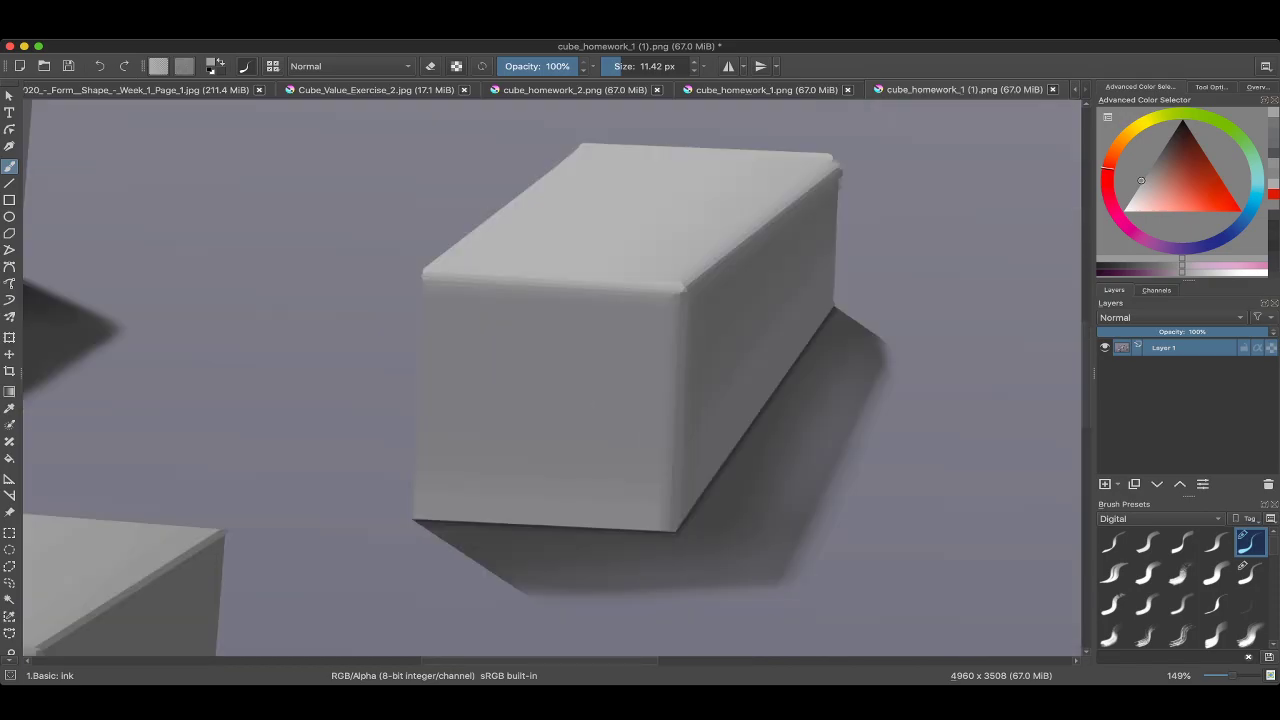
Sketch a sharp right-angled corner in black beside the centre box with the brush at about 7 px.
{"action": "key", "text": "d"}
{"action": "mouse_move", "coordinate": [372, 219]}
{"action": "left_mouse_down"}
{"action": "mouse_move", "coordinate": [372, 287]}
{"action": "mouse_move", "coordinate": [345, 325]}
{"action": "left_mouse_up"}
{"action": "key", "text": "ctrl+z"}
{"action": "key", "text": "["}
{"action": "key", "text": "["}
{"action": "key", "text": "["}
{"action": "left_click_drag", "start_coordinate": [347, 255], "coordinate": [425, 250]}
{"action": "left_click_drag", "start_coordinate": [425, 250], "coordinate": [425, 302]}
{"action": "key", "text": "]"}
{"action": "key", "text": "ctrl+z"}
Draw a rounded corner above the sharp one, add a small circle inside its bend, and reduce the brush to 4.90 px.
{"action": "left_click_drag", "start_coordinate": [357, 238], "coordinate": [357, 288]}
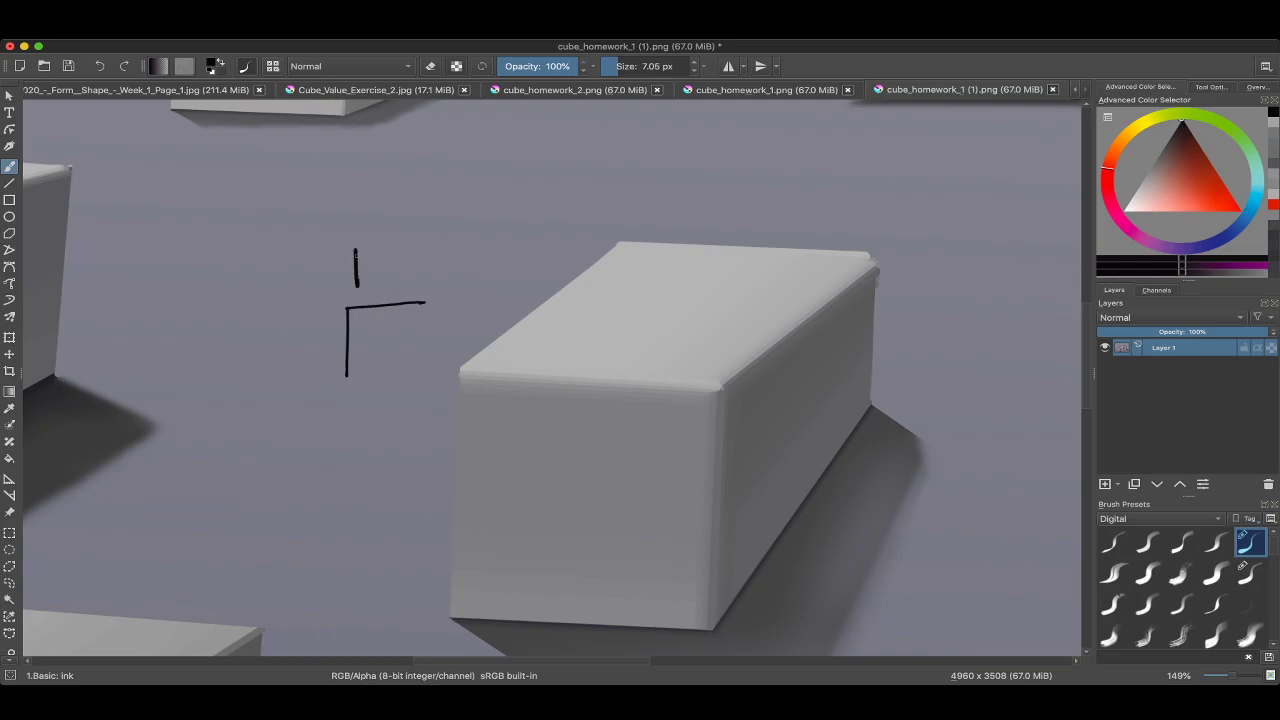
{"action": "left_click_drag", "start_coordinate": [360, 238], "coordinate": [436, 233]}
{"action": "scroll", "coordinate": [398, 302], "scroll_direction": "down", "scroll_amount": 5}
{"action": "scroll", "coordinate": [640, 440], "scroll_direction": "up", "scroll_amount": 2}
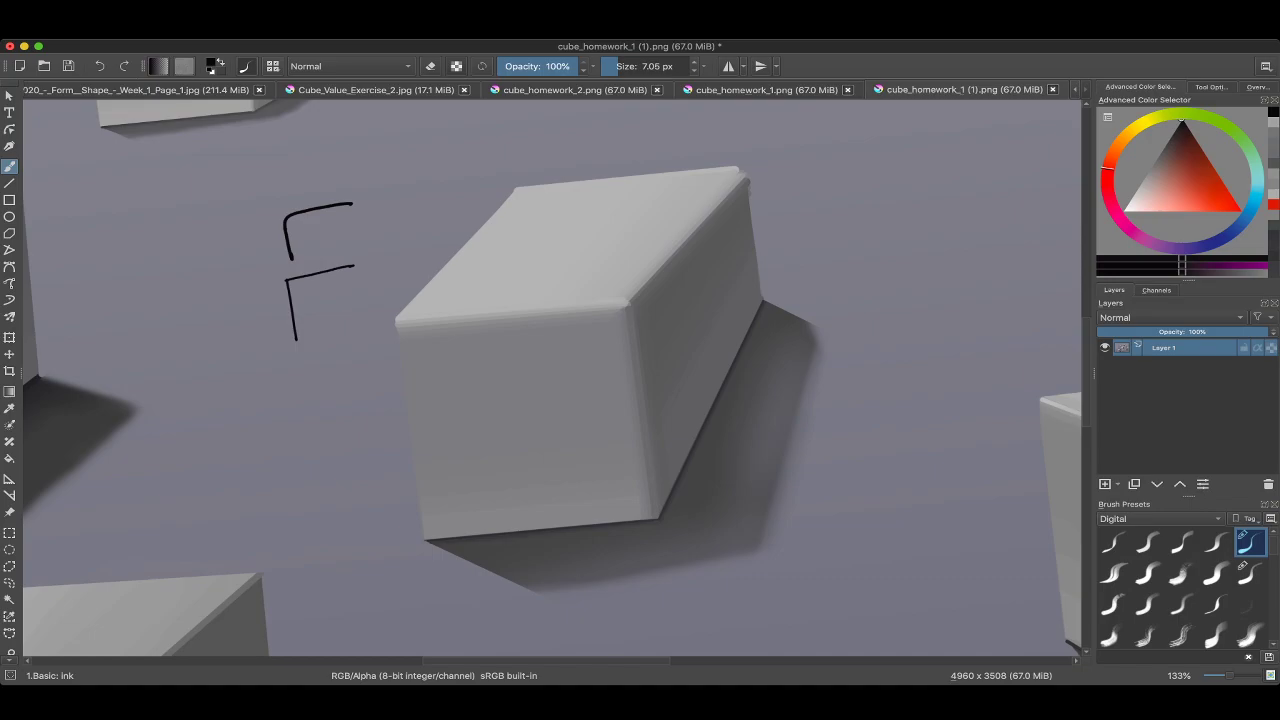
{"action": "scroll", "coordinate": [420, 330], "scroll_direction": "up", "scroll_amount": 6}
{"action": "scroll", "coordinate": [330, 300], "scroll_direction": "up", "scroll_amount": 2}
{"action": "left_click_drag", "start_coordinate": [420, 318], "coordinate": [392, 332]}
{"action": "scroll", "coordinate": [400, 350], "scroll_direction": "down", "scroll_amount": 4}
{"action": "scroll", "coordinate": [400, 300], "scroll_direction": "up", "scroll_amount": 4}
{"action": "key", "text": "bracketleft"}
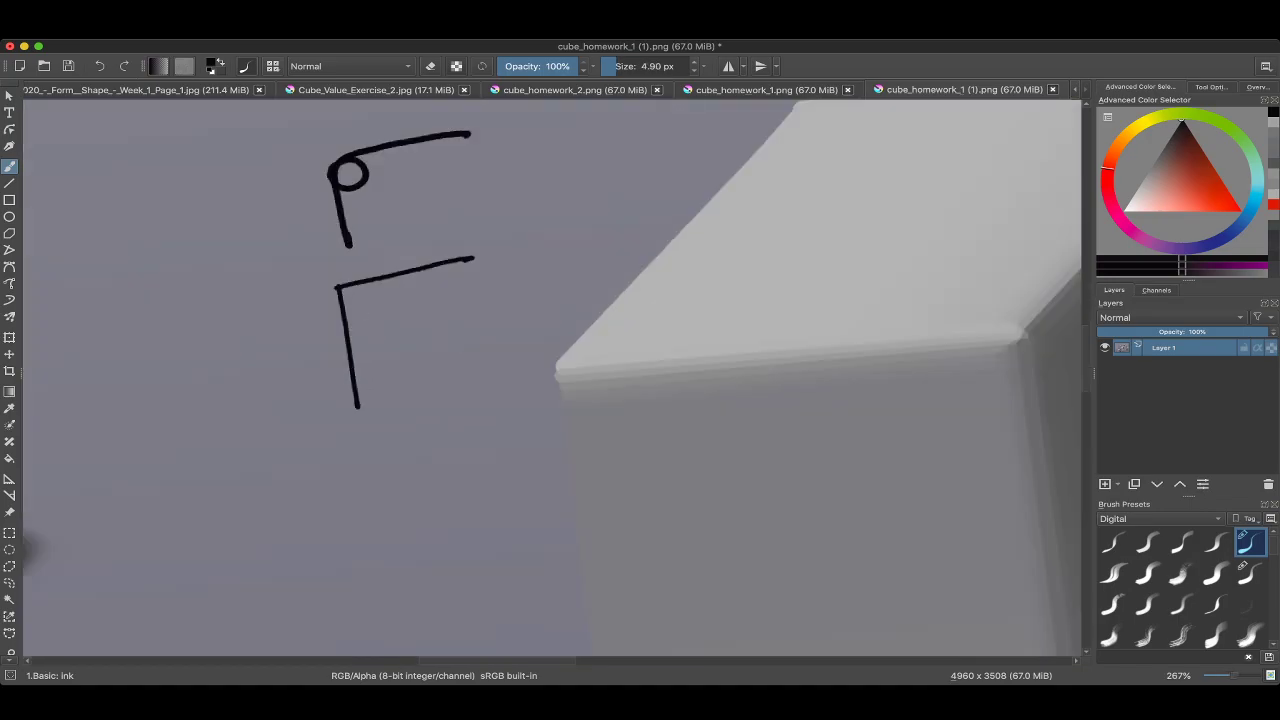
Try black marks over the large lower-left box's faces, and undo them.
{"action": "scroll", "coordinate": [380, 300], "scroll_direction": "down", "scroll_amount": 8}
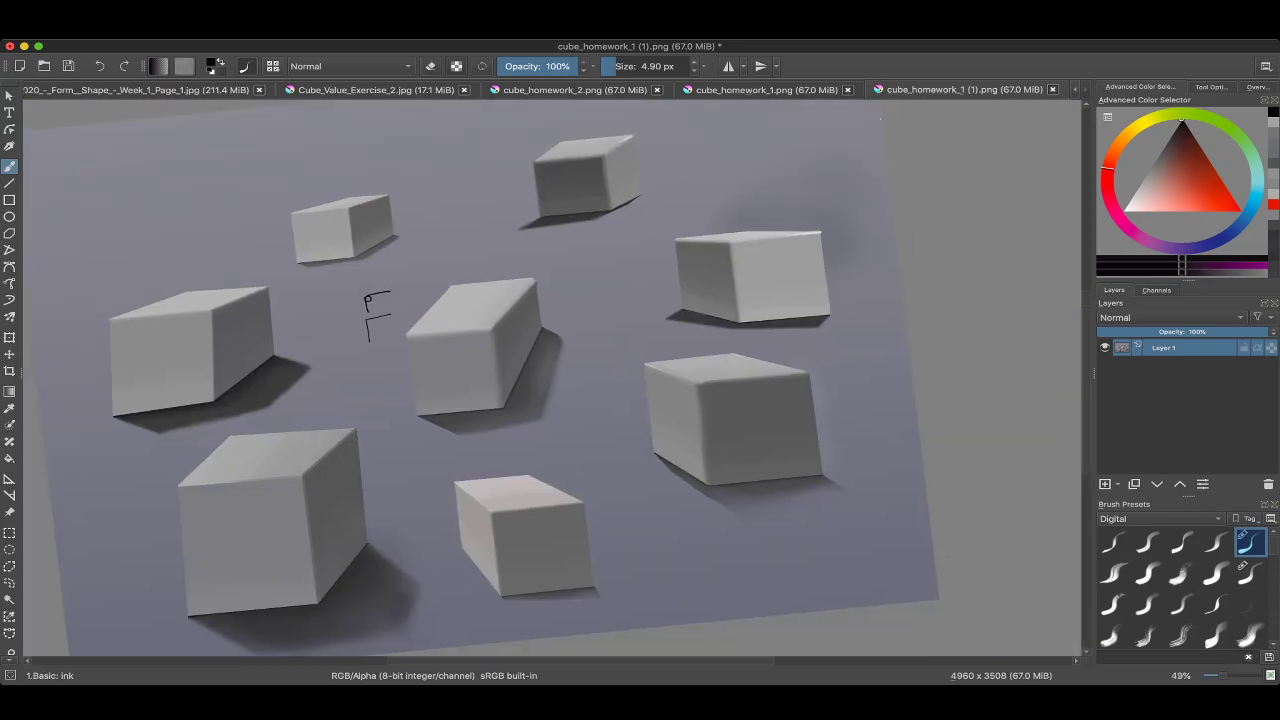
{"action": "scroll", "coordinate": [550, 380], "scroll_direction": "up", "scroll_amount": 2}
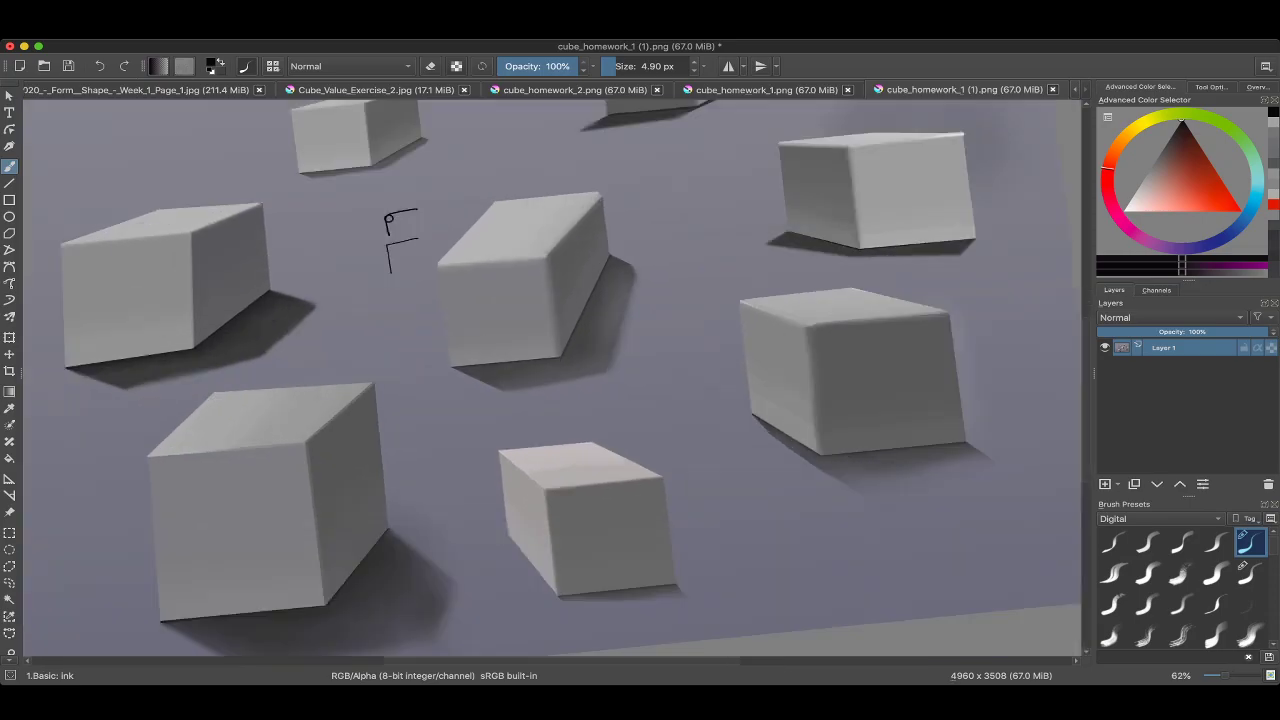
{"action": "scroll", "coordinate": [550, 380], "scroll_direction": "up", "scroll_amount": 3}
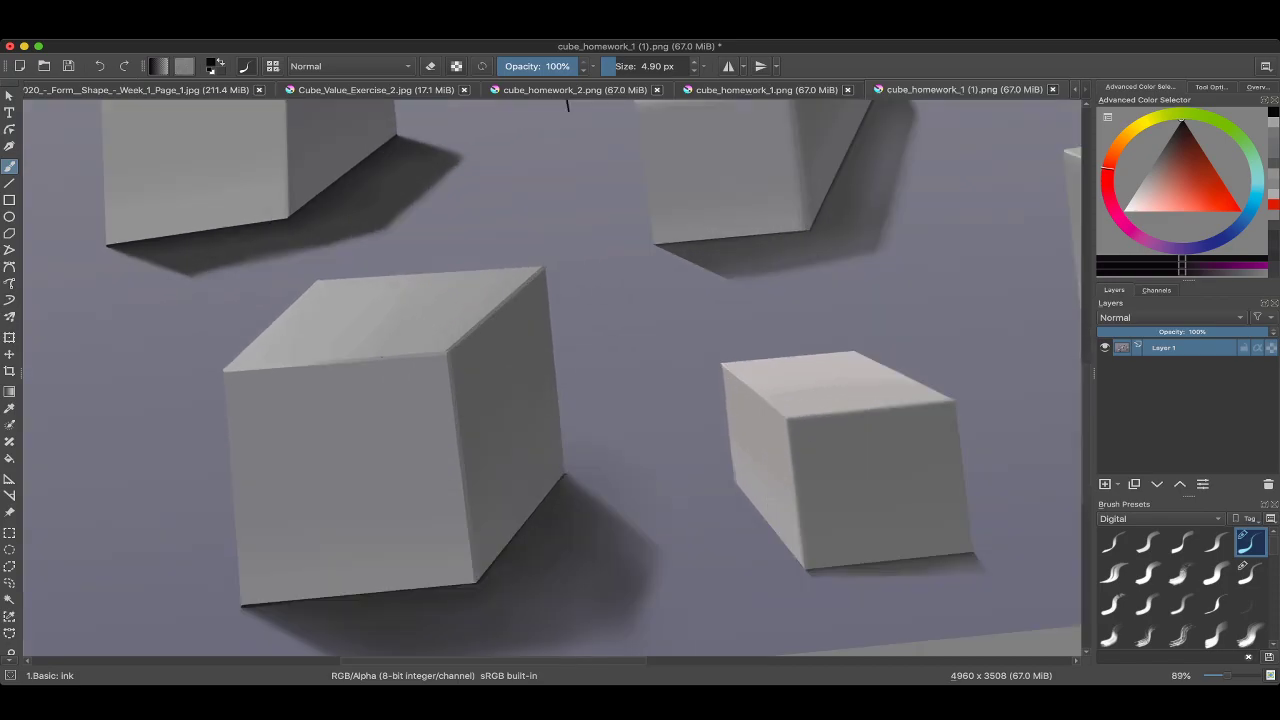
{"action": "left_click_drag", "start_coordinate": [335, 362], "coordinate": [569, 498]}
{"action": "key", "text": "ctrl+z"}
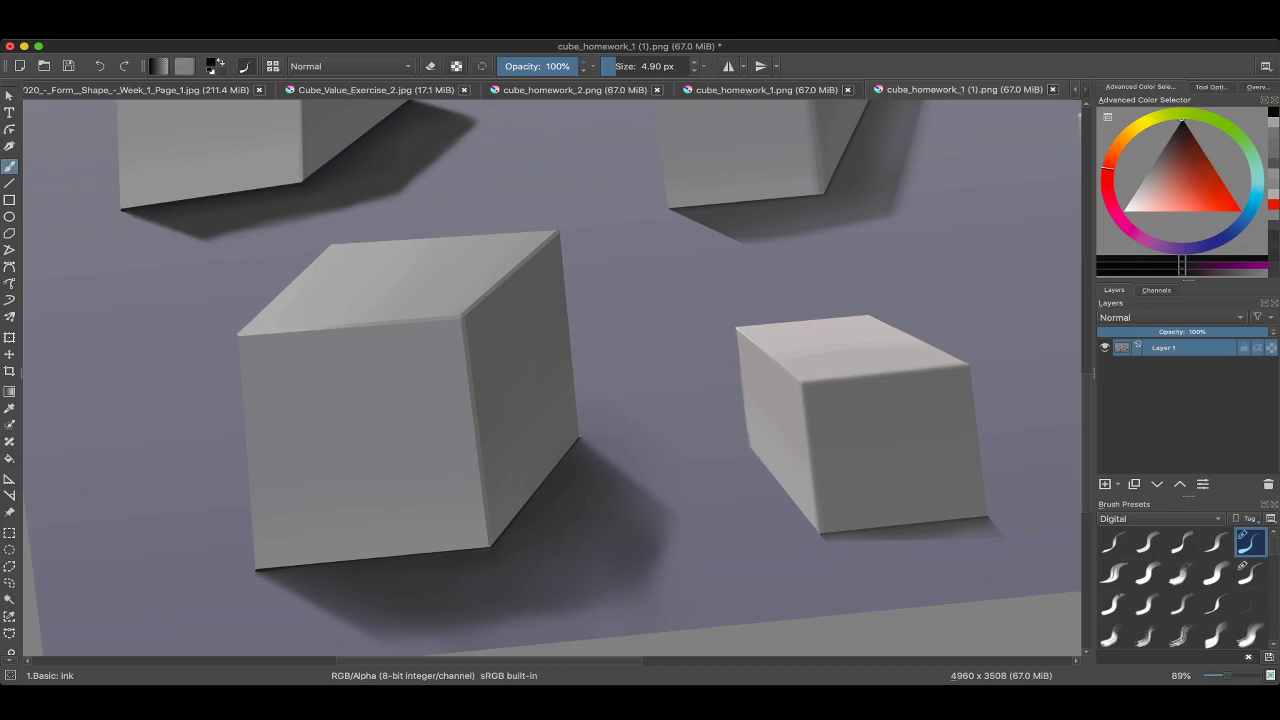
{"action": "left_click_drag", "start_coordinate": [330, 490], "coordinate": [425, 573]}
{"action": "key", "text": "ctrl+z"}
Try a thick black curve at 25.87 px across the left box's front face, and undo the marks.
{"action": "left_click_drag", "start_coordinate": [560, 300], "coordinate": [620, 500]}
{"action": "scroll", "coordinate": [310, 210], "scroll_direction": "up", "scroll_amount": 3}
{"action": "left_click_drag", "start_coordinate": [243, 449], "coordinate": [414, 471]}
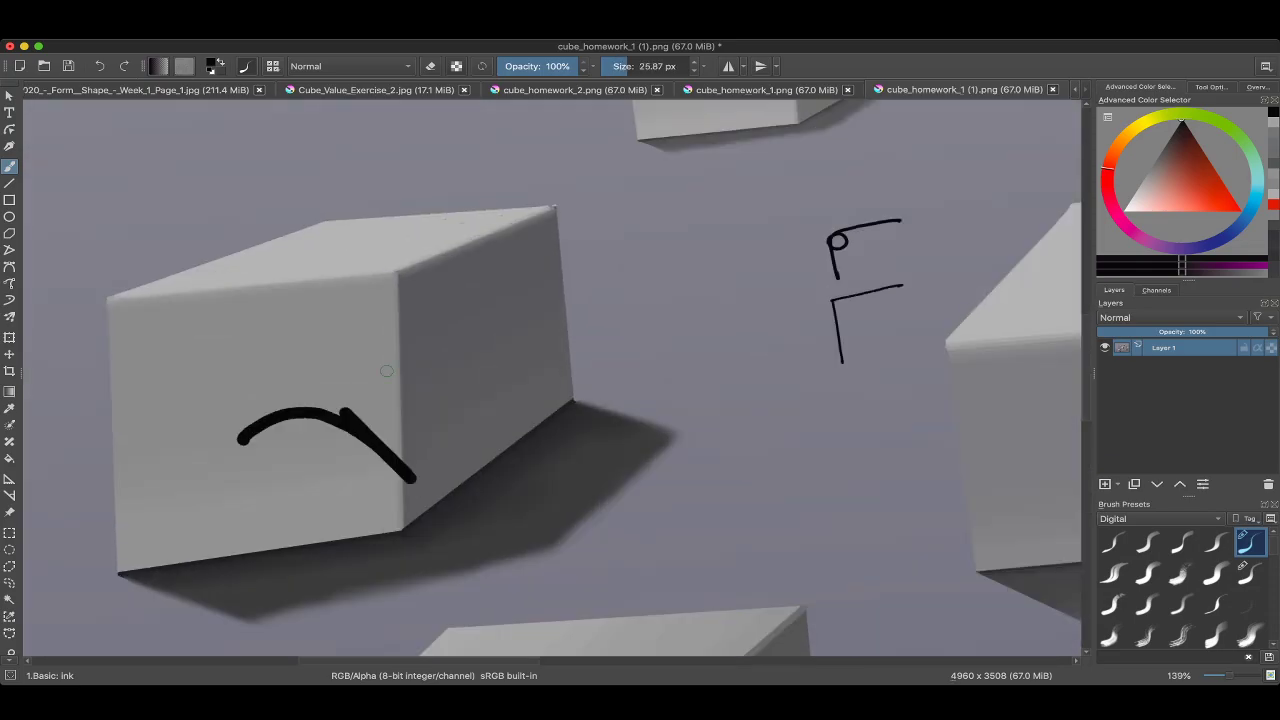
{"action": "scroll", "coordinate": [550, 380], "scroll_direction": "down", "scroll_amount": 5}
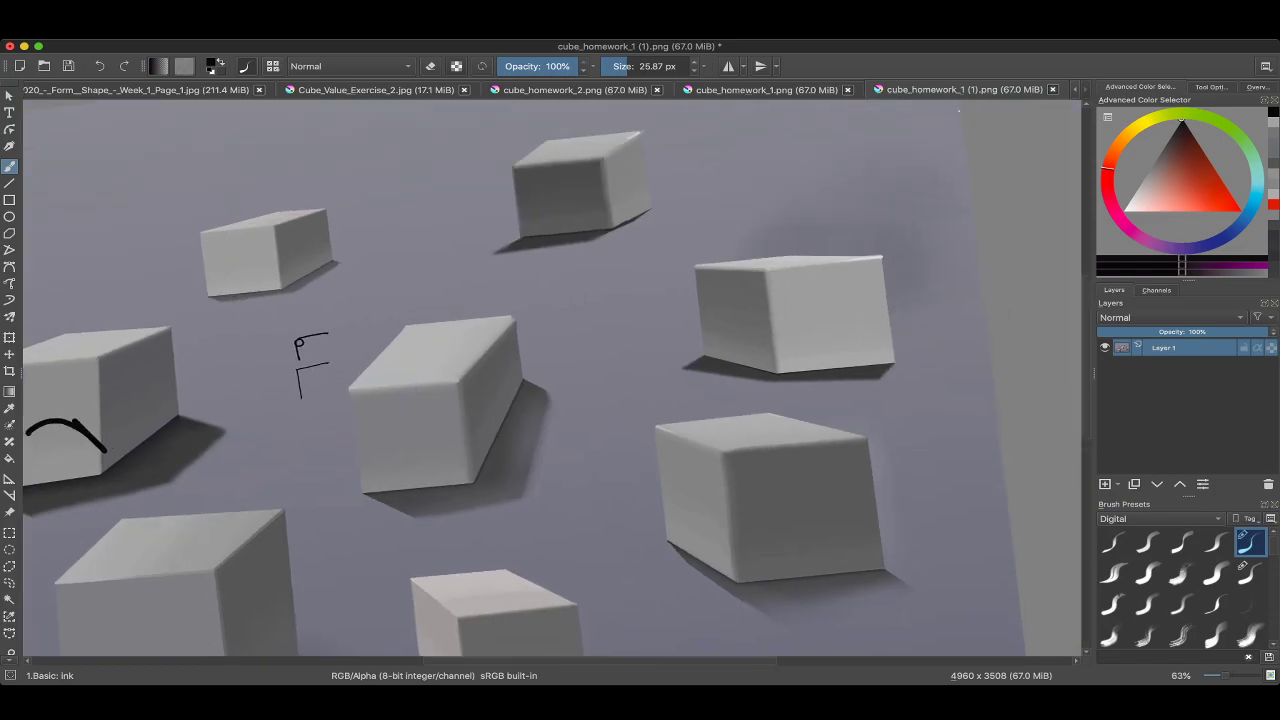
{"action": "scroll", "coordinate": [550, 380], "scroll_direction": "up", "scroll_amount": 5}
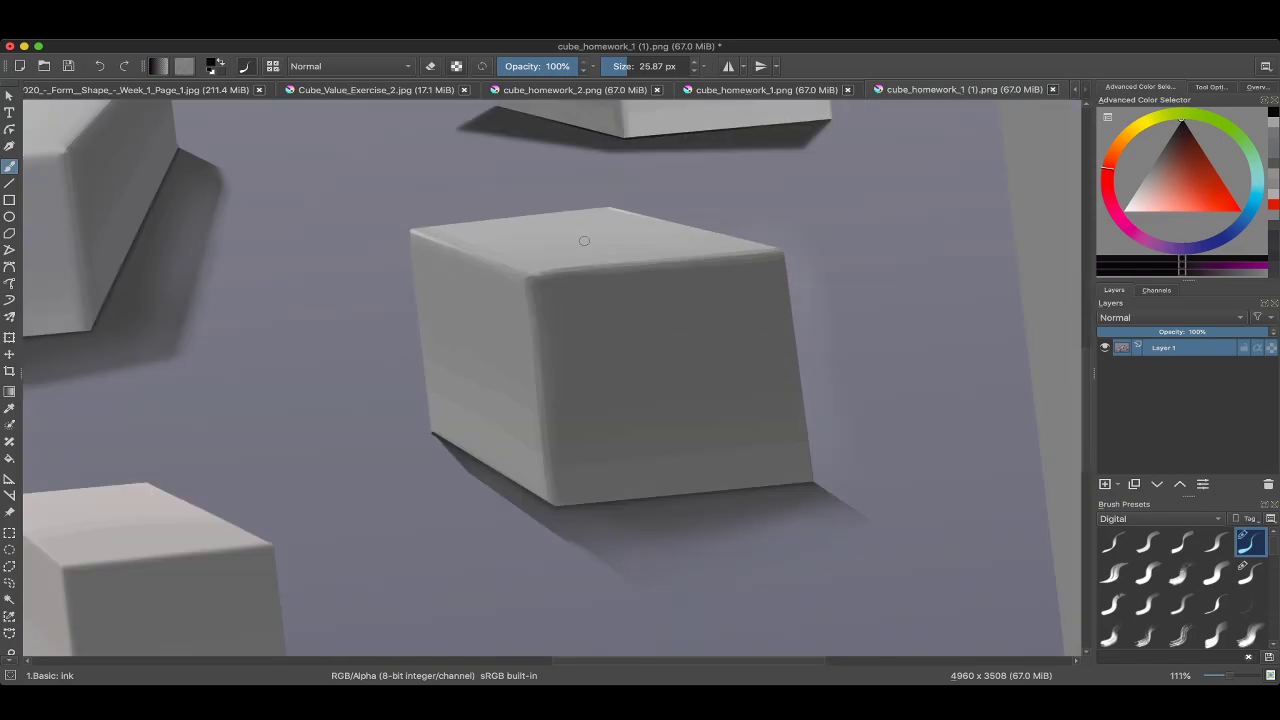
{"action": "scroll", "coordinate": [586, 239], "scroll_direction": "down", "scroll_amount": 4}
{"action": "scroll", "coordinate": [550, 380], "scroll_direction": "up", "scroll_amount": 3}
{"action": "mouse_move", "coordinate": [428, 514]}
{"action": "left_mouse_down"}
{"action": "mouse_move", "coordinate": [369, 599]}
{"action": "mouse_move", "coordinate": [520, 560]}
{"action": "left_mouse_up"}
{"action": "scroll", "coordinate": [500, 380], "scroll_direction": "up", "scroll_amount": 3}
{"action": "key", "text": "ctrl+z"}
{"action": "scroll", "coordinate": [422, 315], "scroll_direction": "up", "scroll_amount": 4}
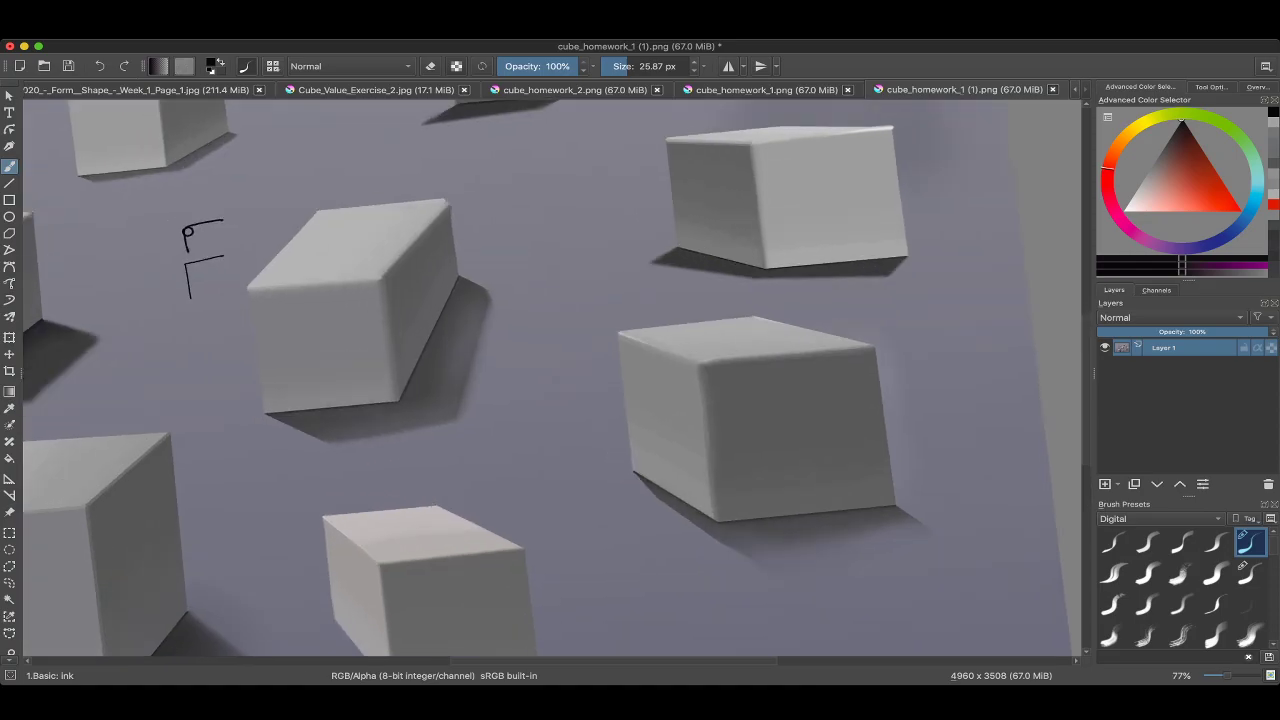
Reduce the brush to 23.81 px and sample the dark grey of the upper-right box's cast shadow.
{"action": "left_click_drag", "start_coordinate": [478, 345], "coordinate": [522, 395]}
{"action": "key", "text": "ctrl+z"}
{"action": "key", "text": "bracketleft"}
{"action": "left_click", "coordinate": [476, 350], "text": "ctrl"}
{"action": "left_click_drag", "start_coordinate": [476, 350], "coordinate": [252, 388]}
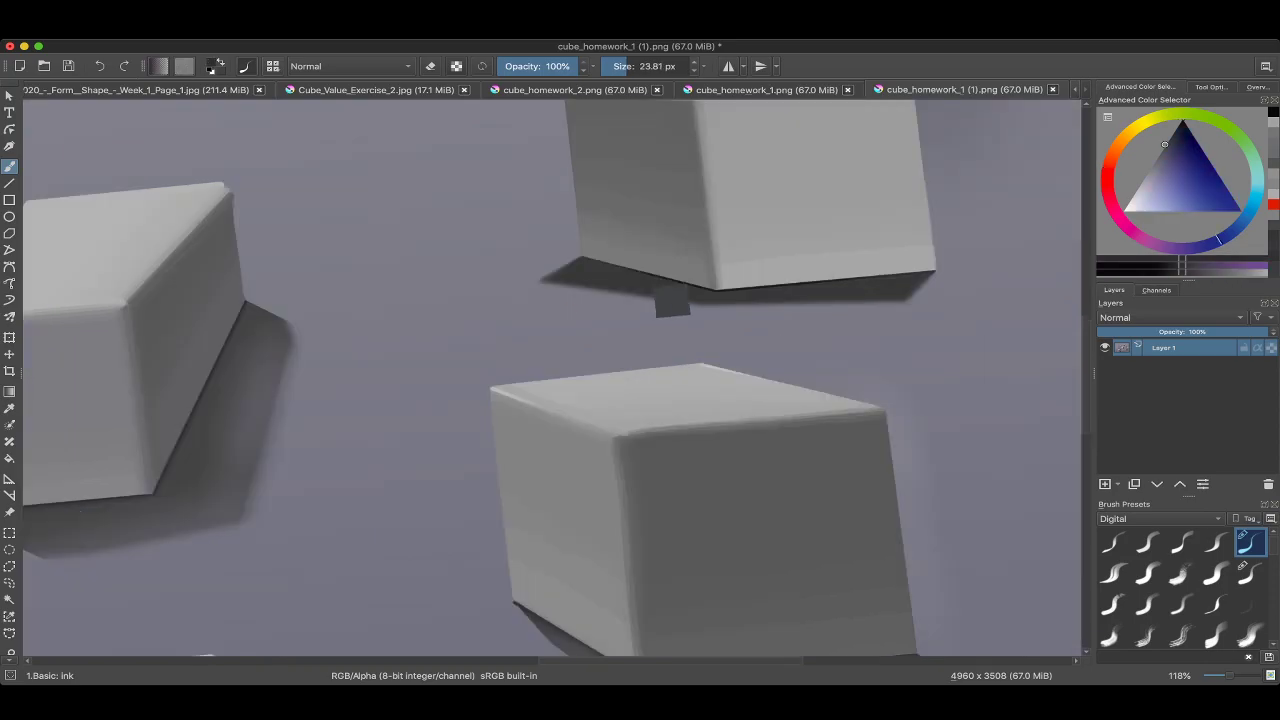
{"action": "scroll", "coordinate": [672, 292], "scroll_direction": "down", "scroll_amount": 4}
{"action": "scroll", "coordinate": [672, 292], "scroll_direction": "up", "scroll_amount": 2}
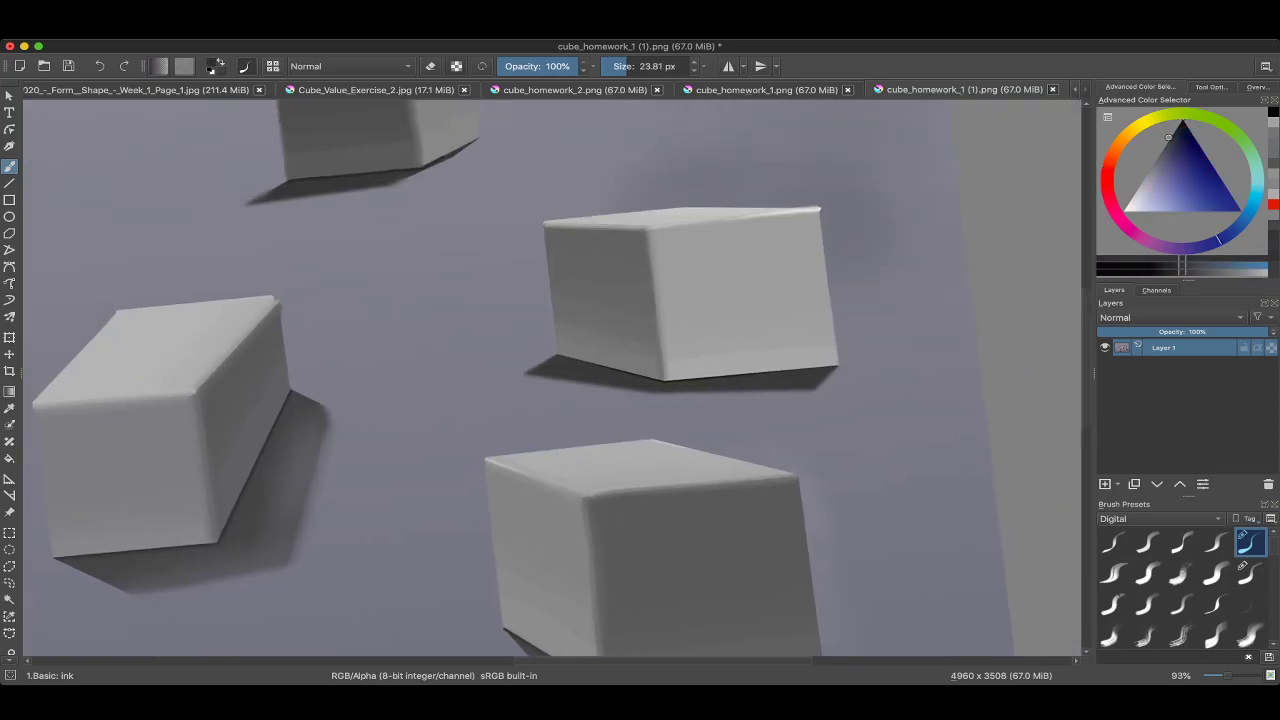
Sample the grey inside the centre box's cast shadow to compare it with the neighbouring shadows.
{"action": "scroll", "coordinate": [514, 380], "scroll_direction": "down", "scroll_amount": 2}
{"action": "scroll", "coordinate": [514, 380], "scroll_direction": "up", "scroll_amount": 8}
{"action": "left_click", "coordinate": [514, 380], "text": "ctrl"}
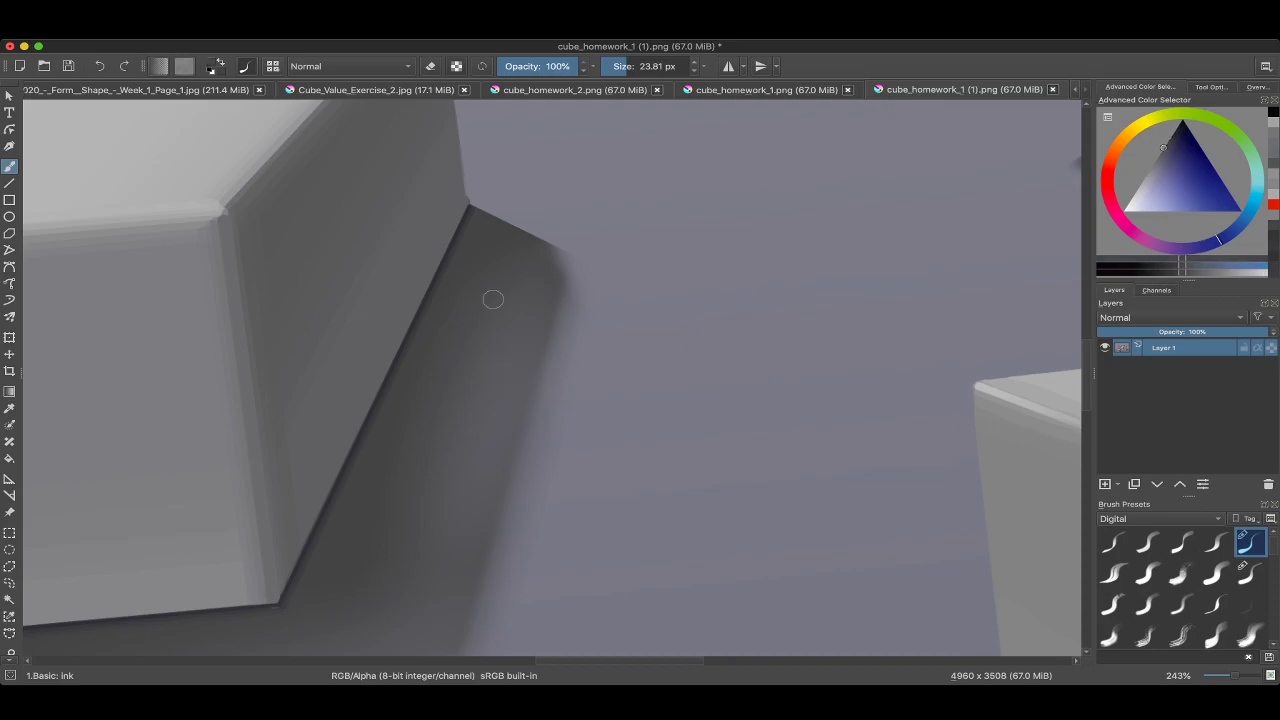
{"action": "left_click_drag", "start_coordinate": [476, 355], "coordinate": [500, 466]}
{"action": "scroll", "coordinate": [500, 466], "scroll_direction": "down", "scroll_amount": 6}
{"action": "scroll", "coordinate": [500, 466], "scroll_direction": "up", "scroll_amount": 4}
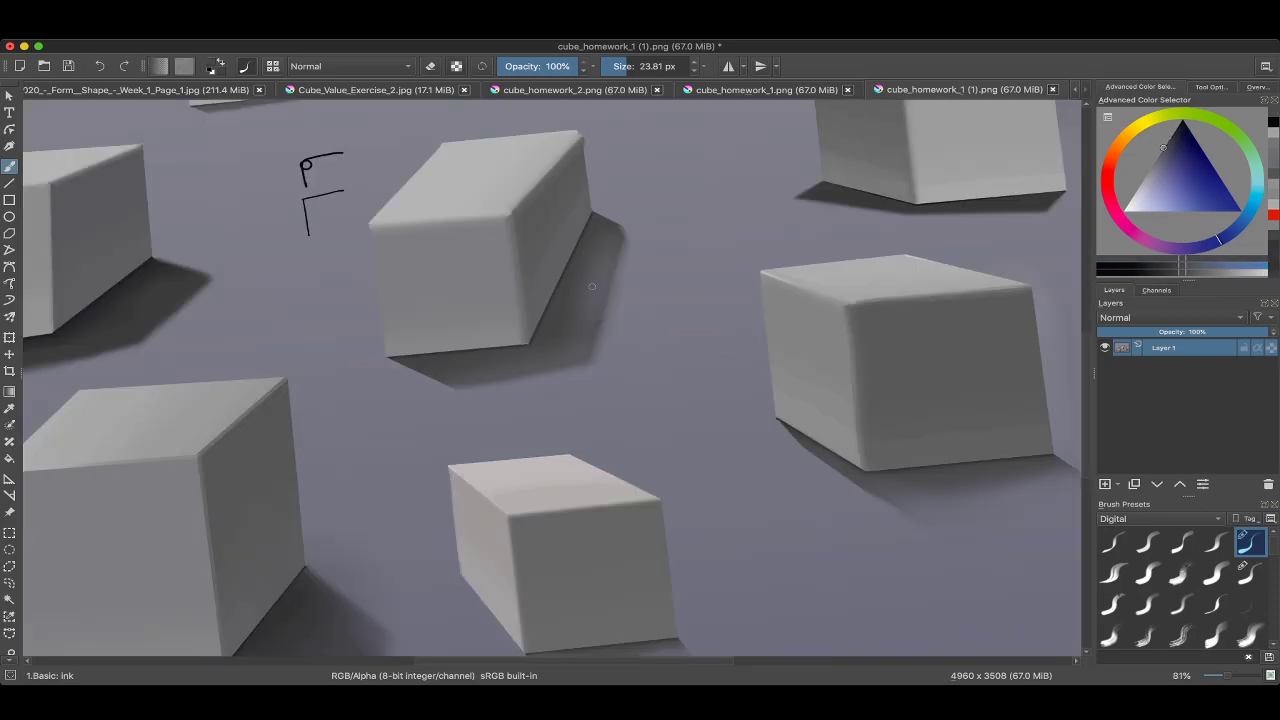
Reduce the brush to 14.17 px, try a grey stroke beside the centre box's cast shadow, and undo it.
{"action": "scroll", "coordinate": [593, 284], "scroll_direction": "down", "scroll_amount": 3}
{"action": "key", "text": "bracketleft"}
{"action": "key", "text": "bracketleft"}
{"action": "mouse_move", "coordinate": [605, 264]}
{"action": "left_mouse_down"}
{"action": "mouse_move", "coordinate": [688, 248]}
{"action": "mouse_move", "coordinate": [660, 272]}
{"action": "left_mouse_up"}
{"action": "key", "text": "ctrl+z"}
{"action": "key", "text": "ctrl+z"}
{"action": "scroll", "coordinate": [550, 380], "scroll_direction": "down", "scroll_amount": 2}
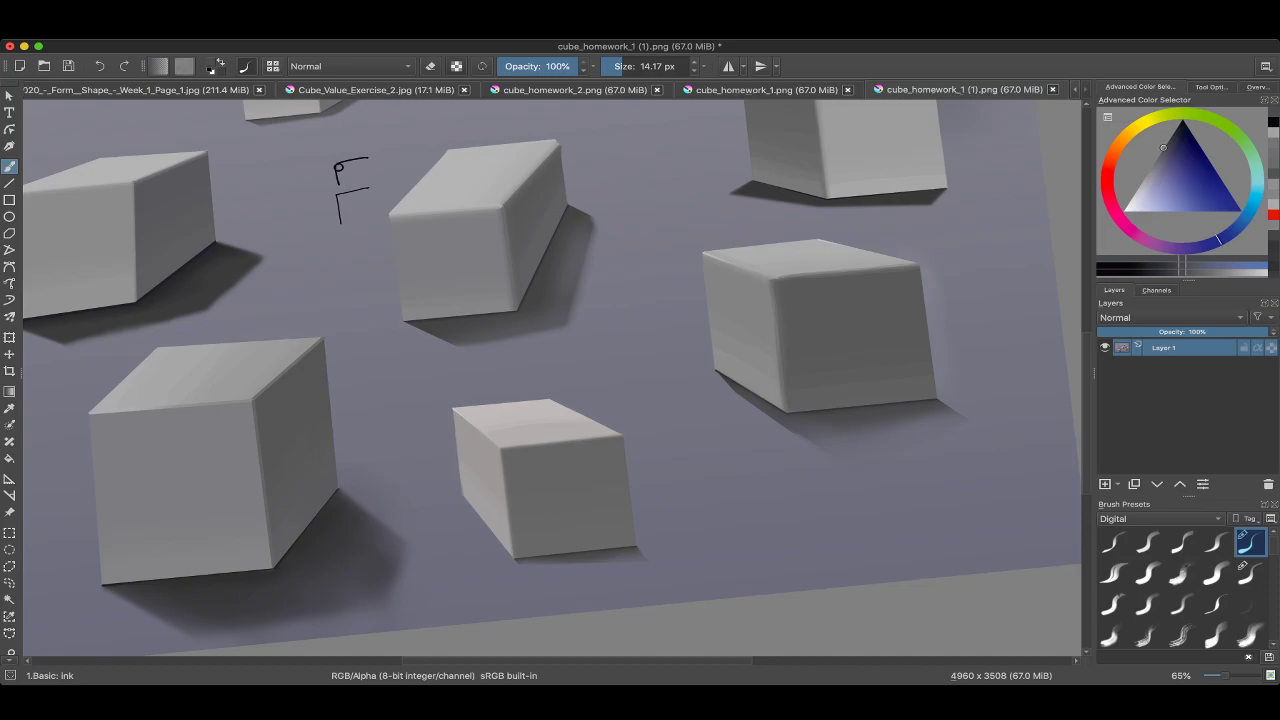
Try circling the bright highlight at the upper-right box's far top corner in dark grey, and undo the circle.
{"action": "scroll", "coordinate": [820, 330], "scroll_direction": "up", "scroll_amount": 10}
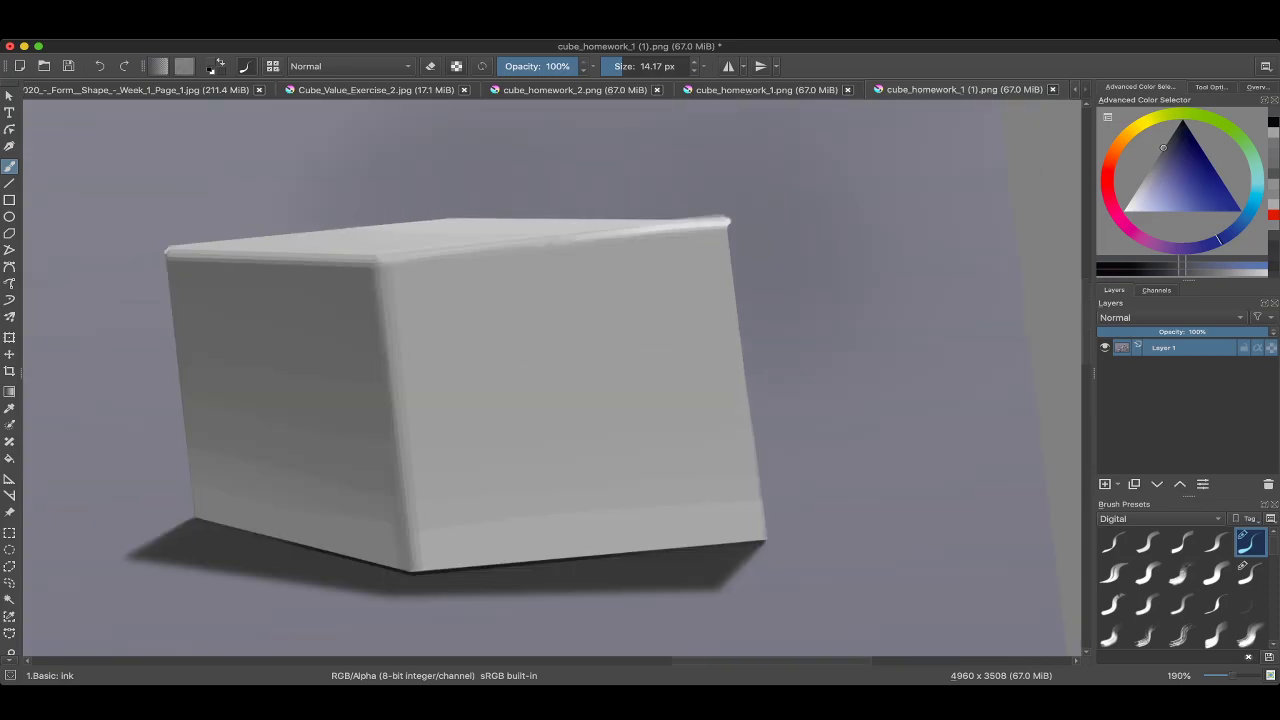
{"action": "key", "text": "4"}
{"action": "mouse_move", "coordinate": [600, 190]}
{"action": "left_mouse_down"}
{"action": "mouse_move", "coordinate": [742, 224]}
{"action": "mouse_move", "coordinate": [560, 195]}
{"action": "left_mouse_up"}
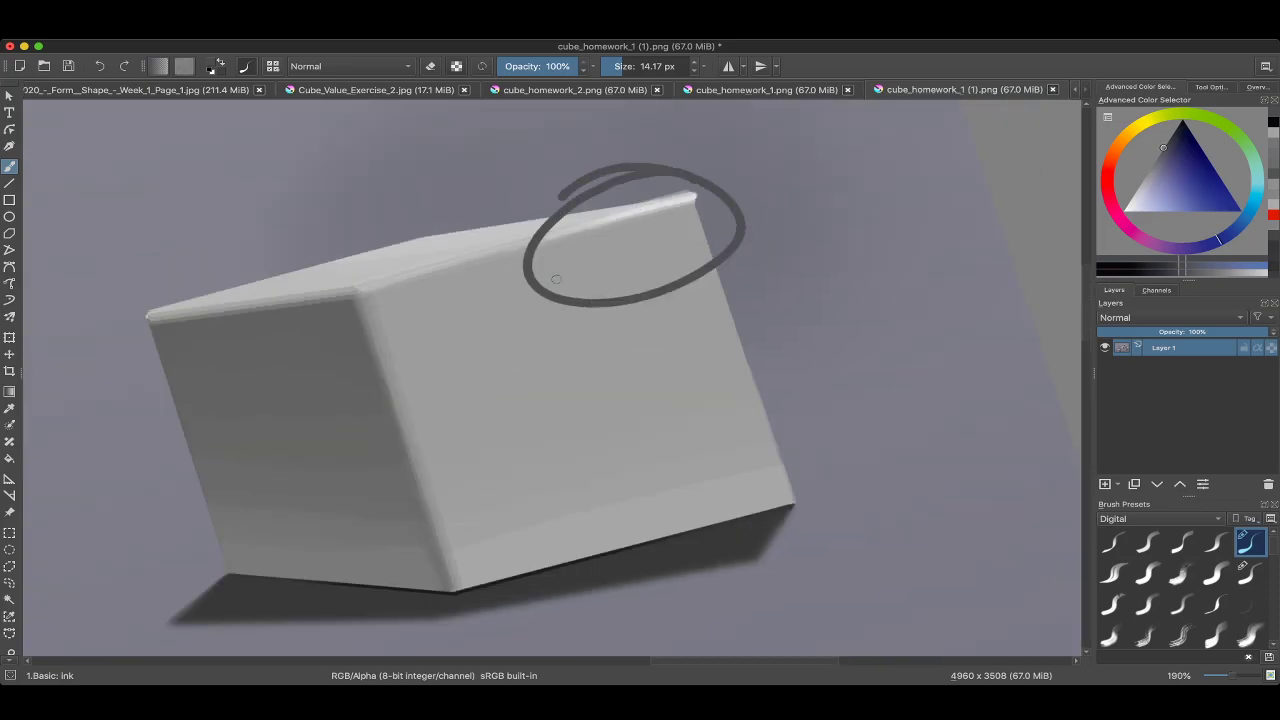
{"action": "key", "text": "ctrl+z"}
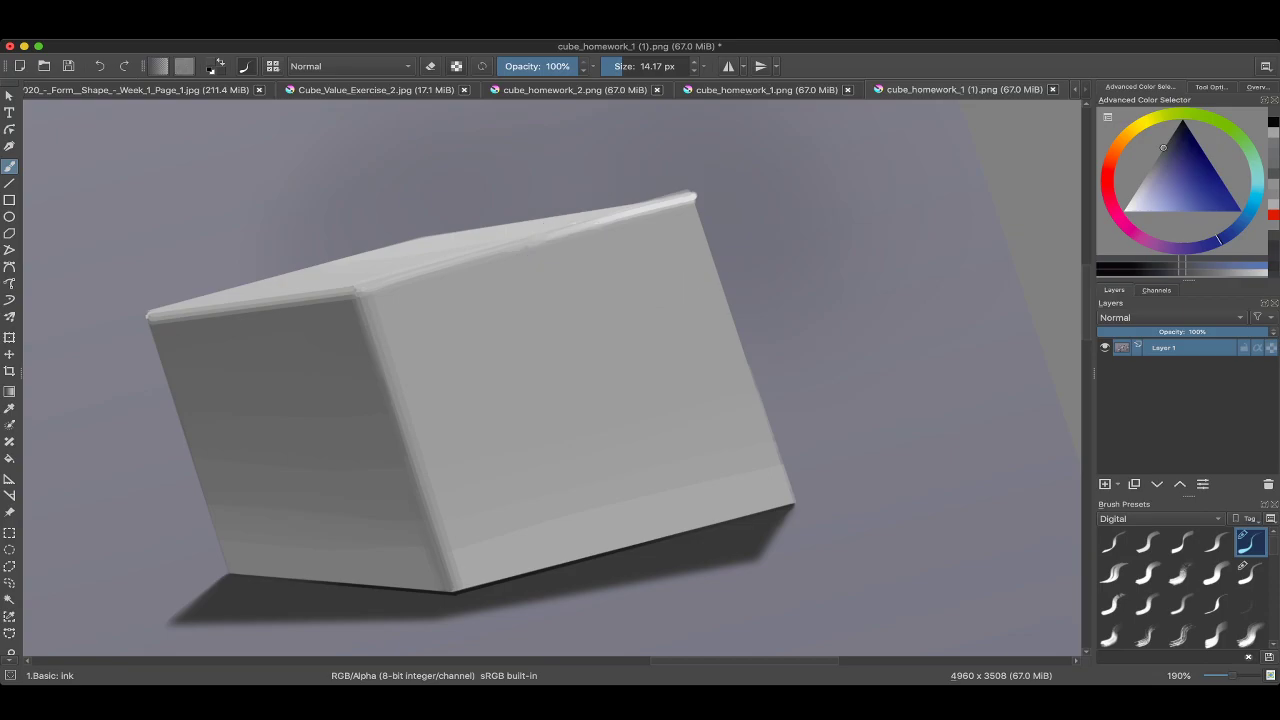
{"action": "key", "text": "6"}
{"action": "scroll", "coordinate": [562, 197], "scroll_direction": "up", "scroll_amount": 2}
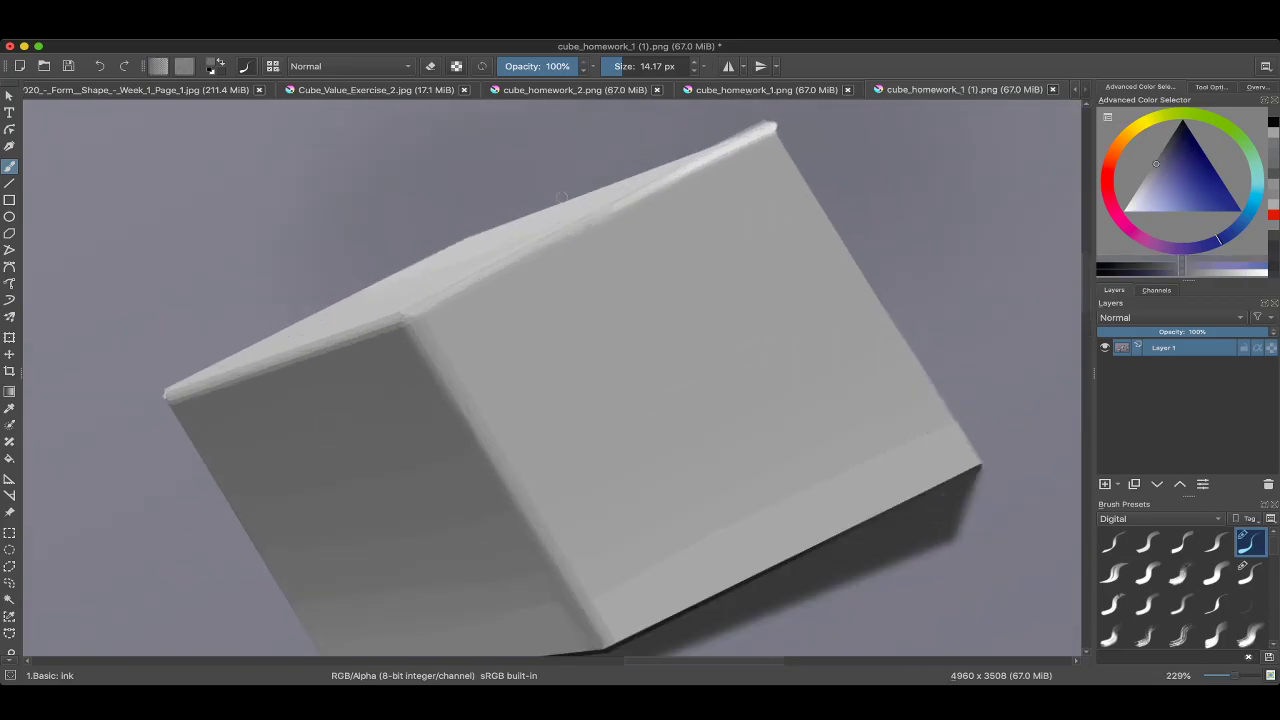
Paint the purple-grey background colour over the far top edge of the upper-right box to trim its bright far corner.
{"action": "left_click_drag", "start_coordinate": [560, 197], "coordinate": [776, 128]}
{"action": "mouse_move", "coordinate": [670, 158]}
{"action": "left_mouse_down"}
{"action": "mouse_move", "coordinate": [749, 130]}
{"action": "mouse_move", "coordinate": [647, 162]}
{"action": "mouse_move", "coordinate": [688, 190]}
{"action": "left_mouse_up"}
{"action": "left_click_drag", "start_coordinate": [512, 225], "coordinate": [646, 180]}
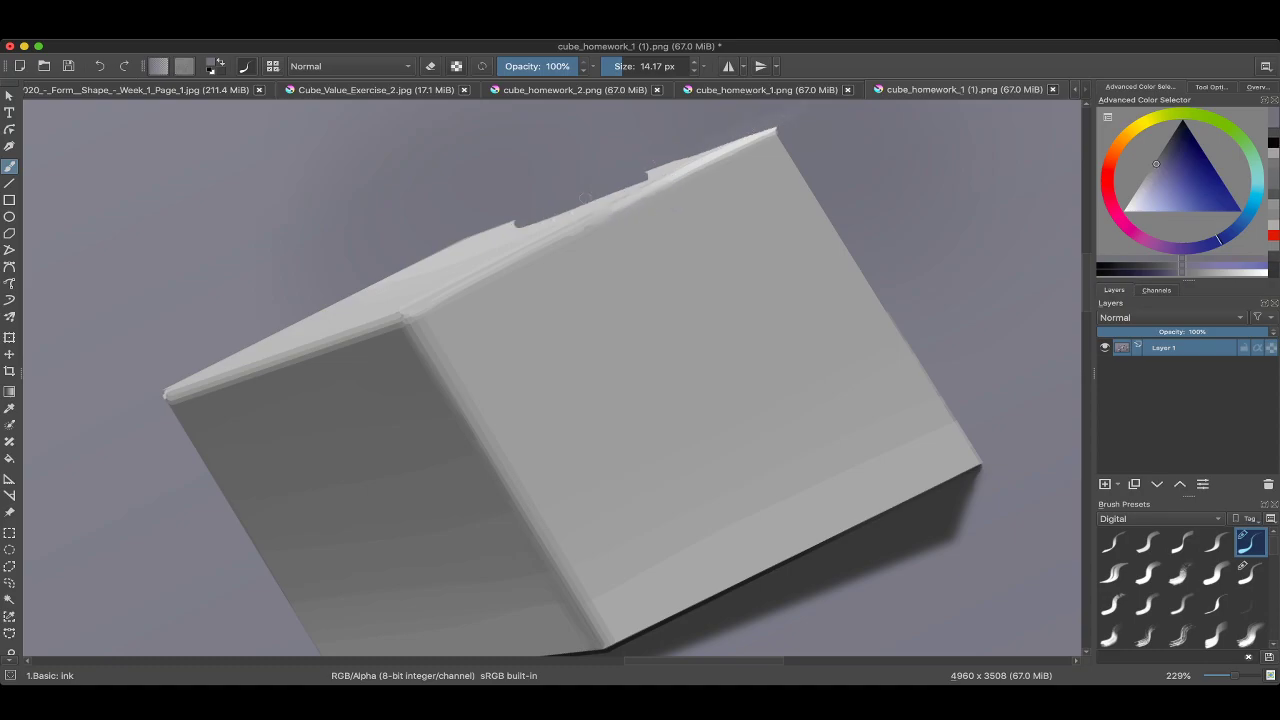
{"action": "key", "text": "5"}
{"action": "scroll", "coordinate": [549, 208], "scroll_direction": "down", "scroll_amount": 5}
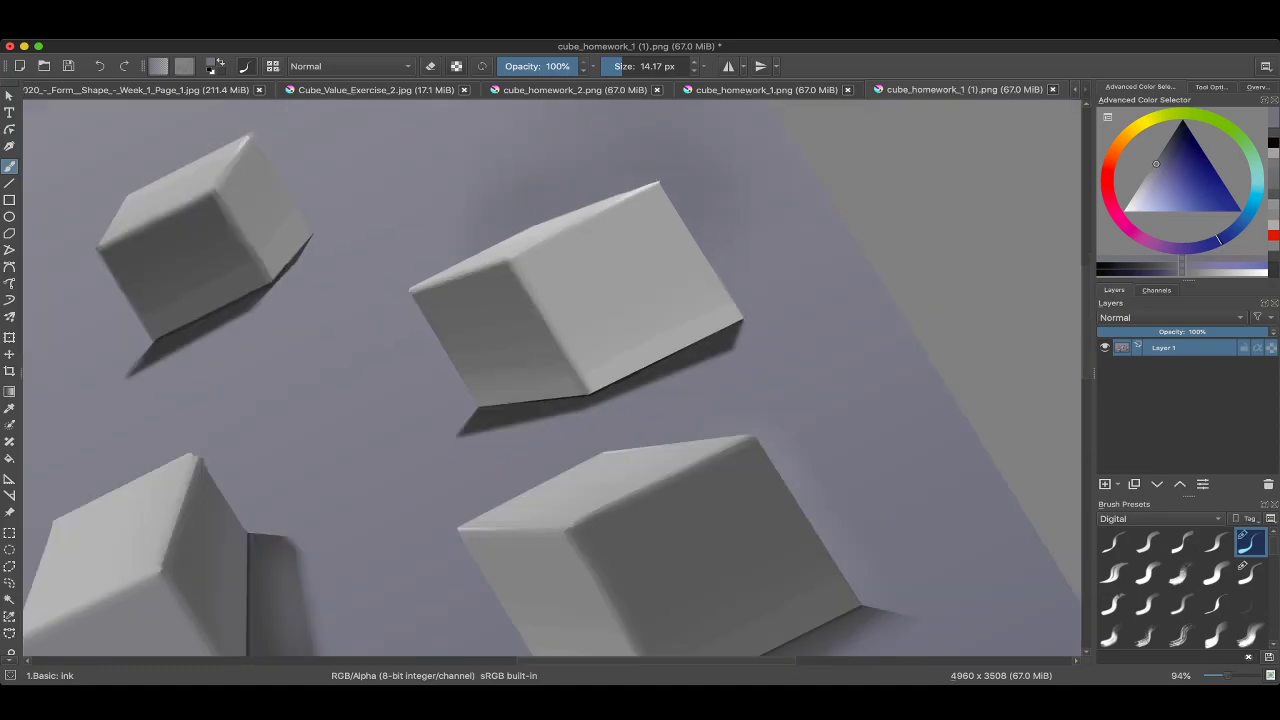
Examine the face shading, edges and cast shadows of the left and centre boxes.
{"action": "scroll", "coordinate": [550, 380], "scroll_direction": "down", "scroll_amount": 3}
{"action": "key", "text": "6"}
{"action": "key", "text": "5"}
{"action": "scroll", "coordinate": [590, 380], "scroll_direction": "up", "scroll_amount": 5}
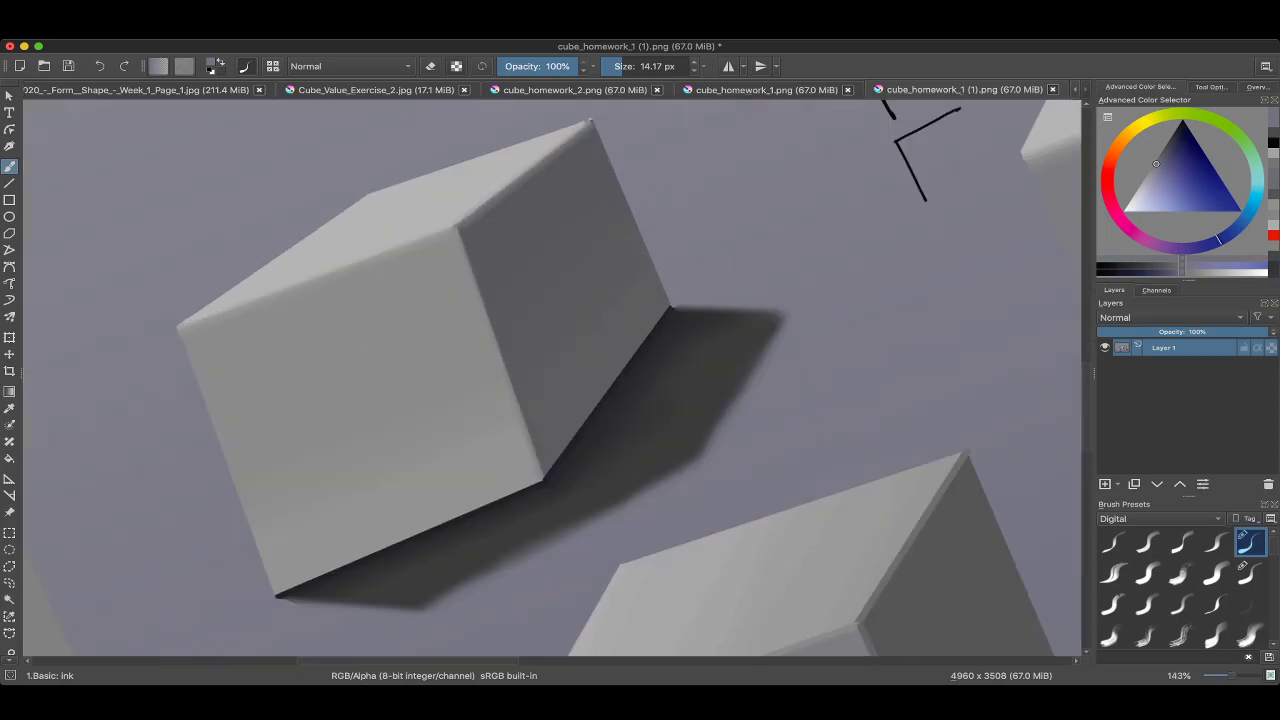
{"action": "scroll", "coordinate": [445, 370], "scroll_direction": "down", "scroll_amount": 5}
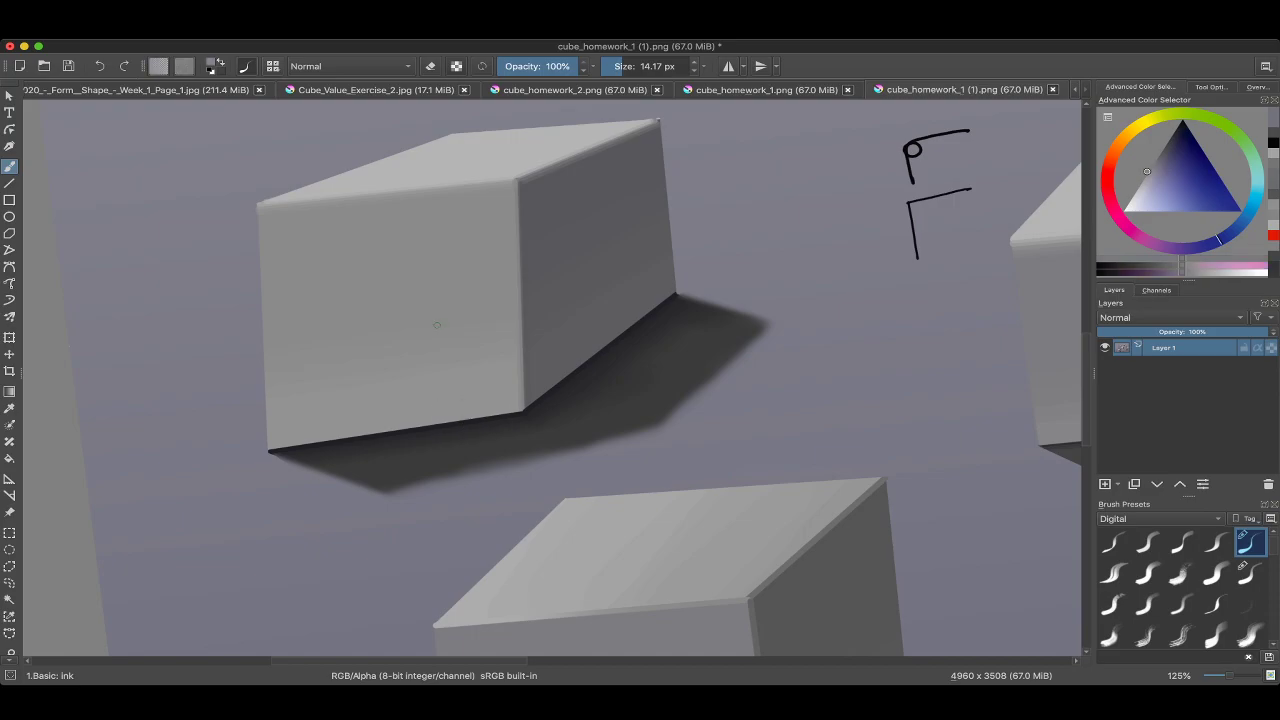
{"action": "scroll", "coordinate": [767, 236], "scroll_direction": "up", "scroll_amount": 5}
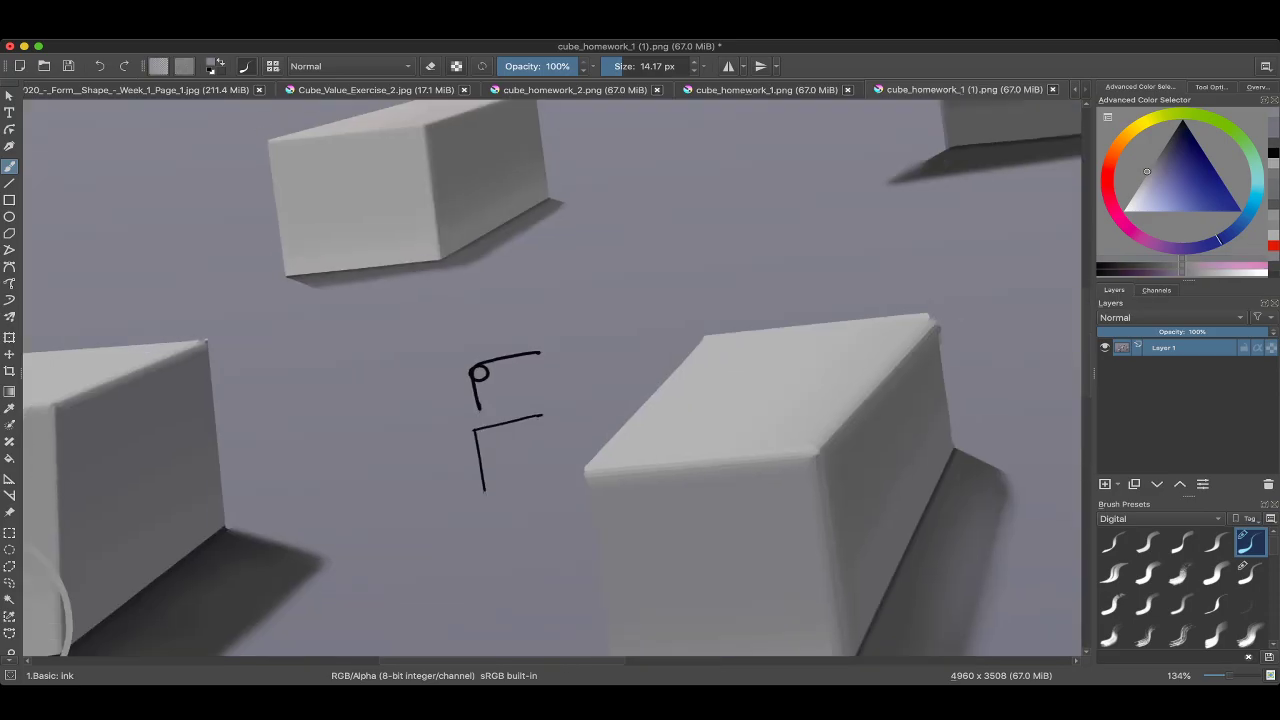
{"action": "scroll", "coordinate": [484, 248], "scroll_direction": "down", "scroll_amount": 5}
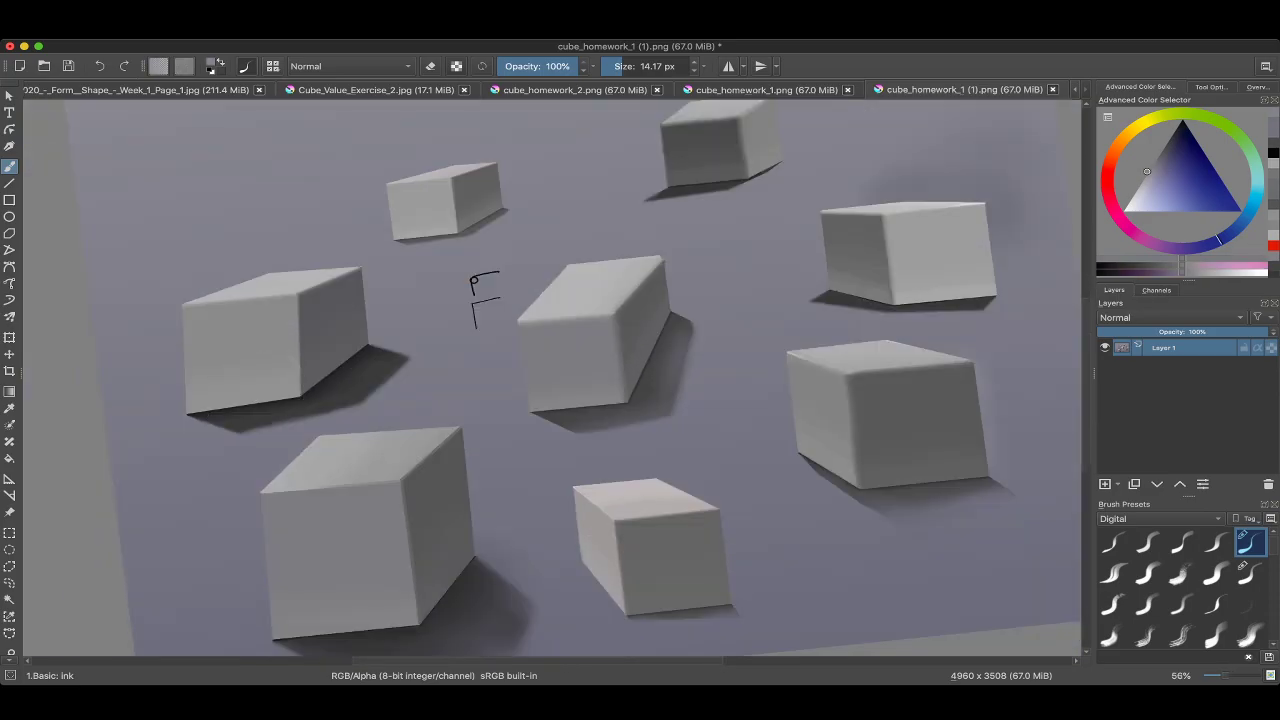
{"action": "scroll", "coordinate": [670, 410], "scroll_direction": "up", "scroll_amount": 3}
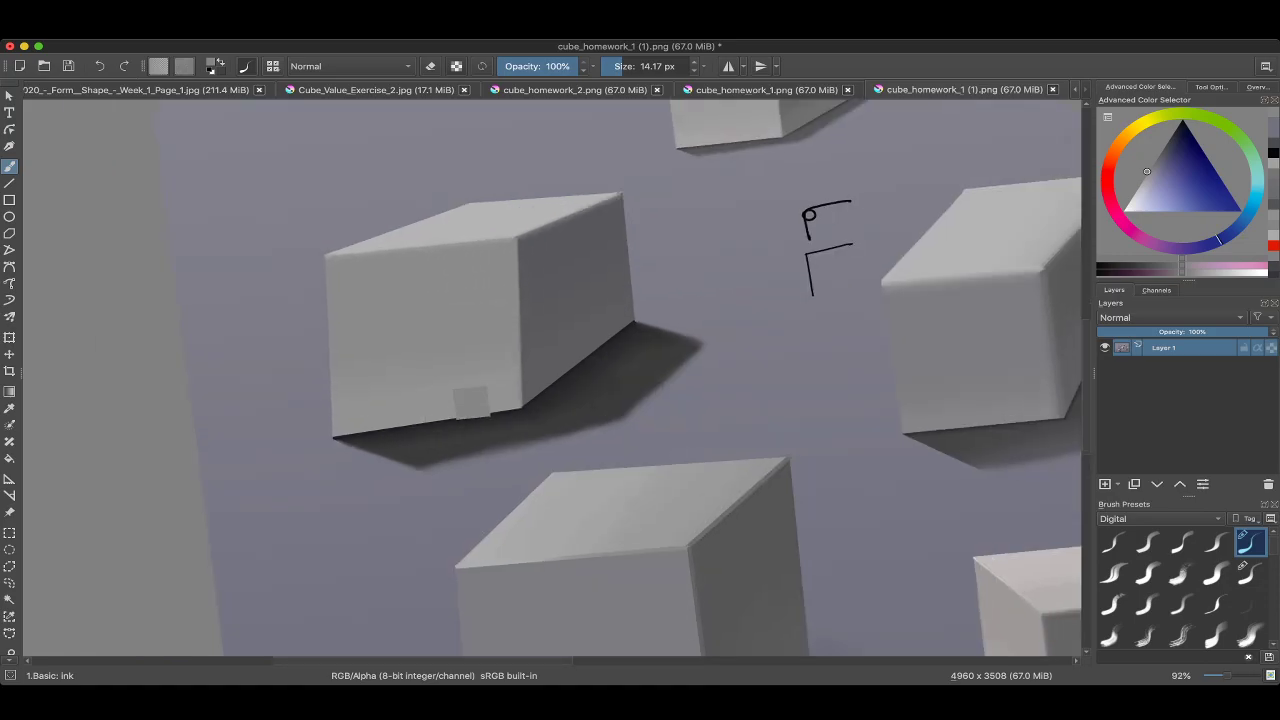
Sample the dark grey of the left box's side face, try circling its front face and marking its shadow, and undo the marks.
{"action": "left_click", "coordinate": [528, 309], "text": "ctrl"}
{"action": "mouse_move", "coordinate": [515, 242]}
{"action": "left_mouse_down"}
{"action": "mouse_move", "coordinate": [294, 386]}
{"action": "mouse_move", "coordinate": [556, 340]}
{"action": "left_mouse_up"}
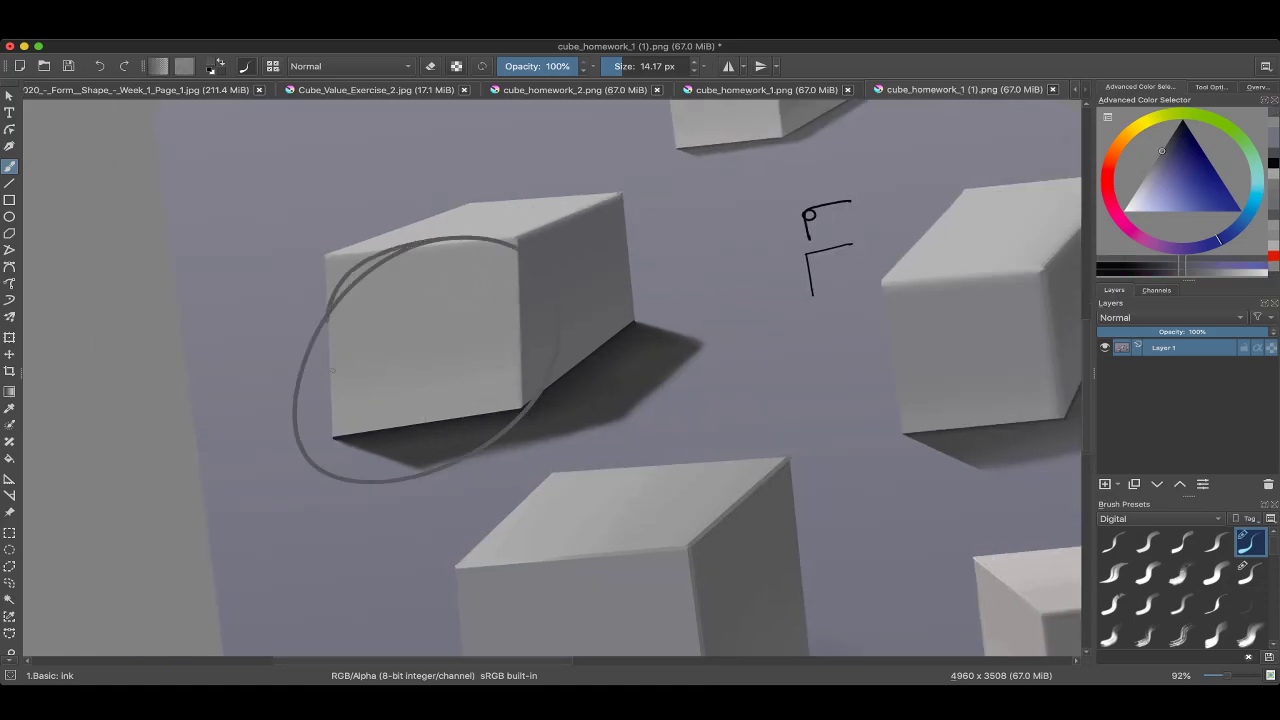
{"action": "key", "text": "ctrl+z"}
{"action": "left_click_drag", "start_coordinate": [371, 428], "coordinate": [557, 480]}
{"action": "key", "text": "ctrl+z"}
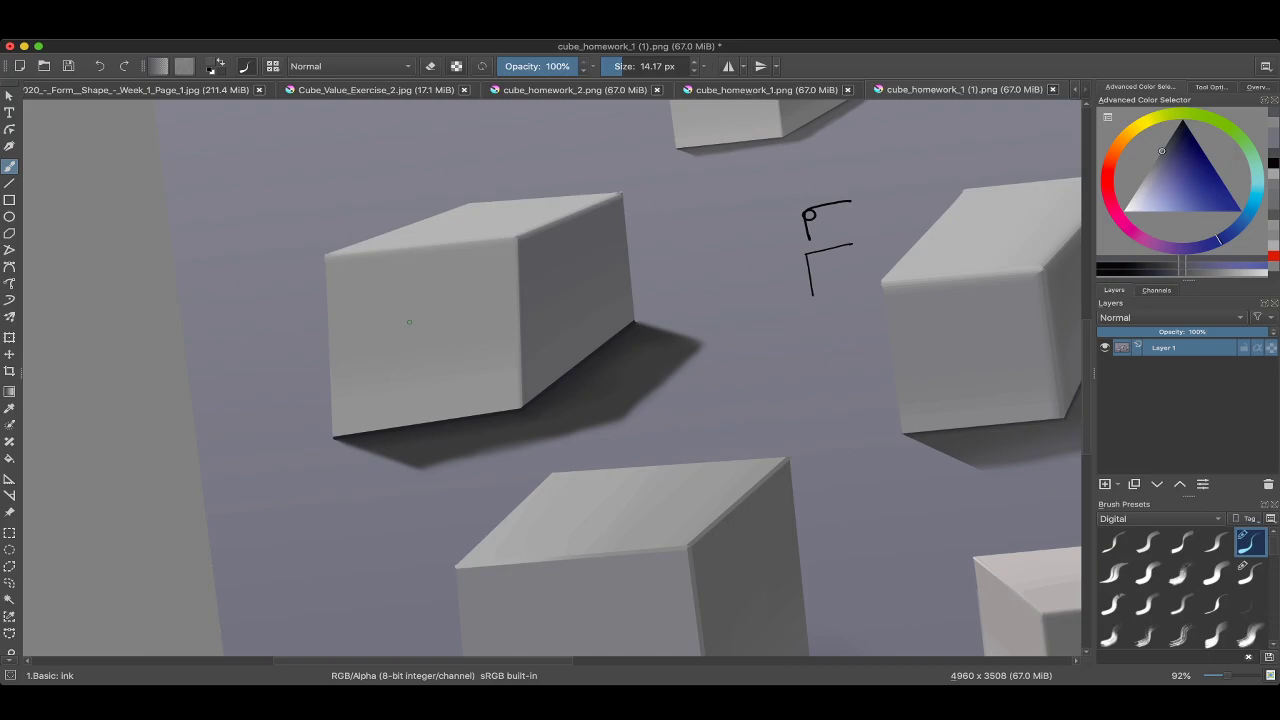
Try dark grey strokes along the top edges of the left box and undo them.
{"action": "left_click_drag", "start_coordinate": [366, 250], "coordinate": [332, 264]}
{"action": "key", "text": "ctrl+z"}
{"action": "mouse_move", "coordinate": [625, 215]}
{"action": "left_mouse_down"}
{"action": "mouse_move", "coordinate": [686, 330]}
{"action": "mouse_move", "coordinate": [459, 238]}
{"action": "left_mouse_up"}
{"action": "key", "text": "ctrl+z"}
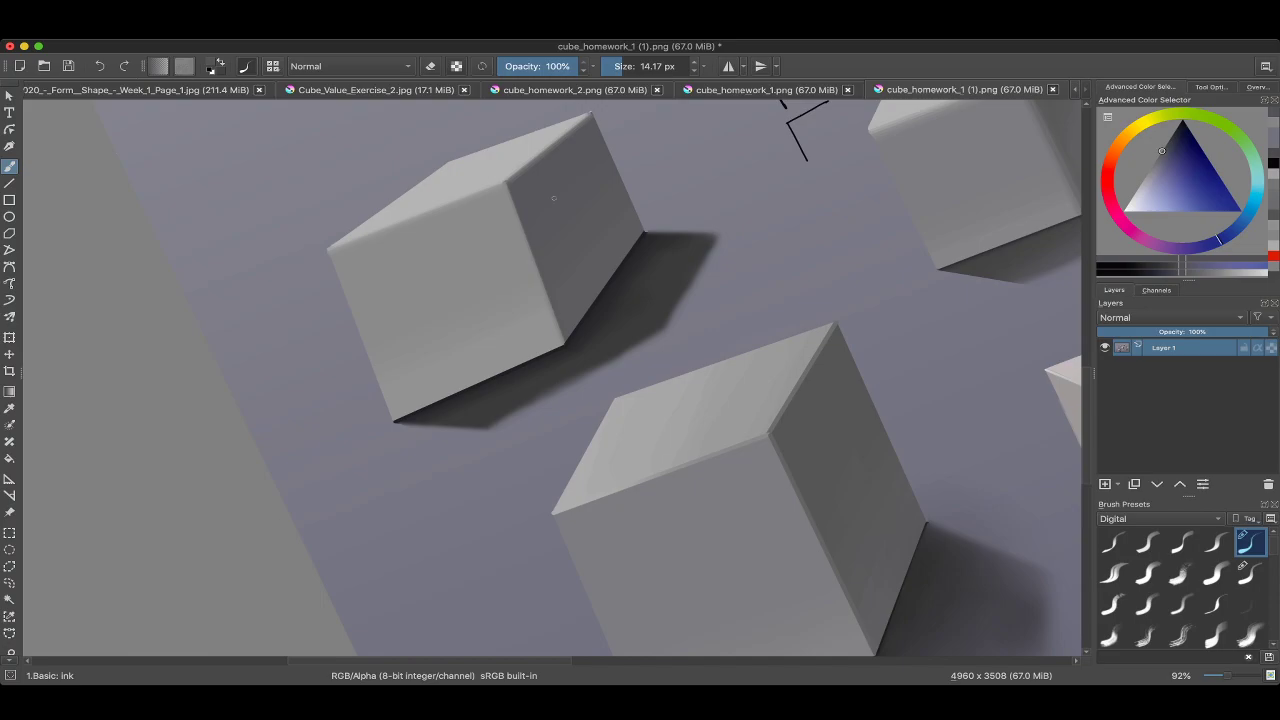
Select the left box's front face with a polygonal outline, fill it with the sampled dark grey, and clear the selection.
{"action": "left_click_drag", "start_coordinate": [553, 197], "coordinate": [540, 205]}
{"action": "key", "text": "ctrl+r"}
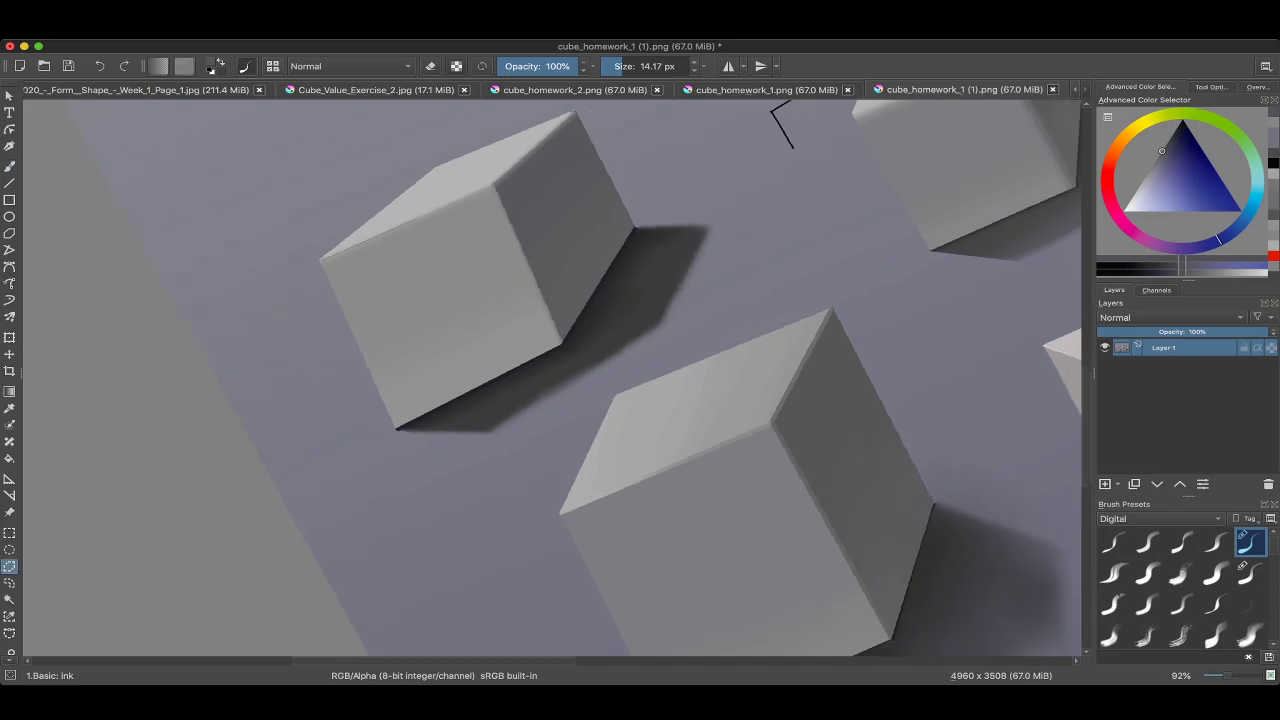
{"action": "left_click", "coordinate": [494, 185]}
{"action": "left_click", "coordinate": [560, 346]}
{"action": "double_click", "coordinate": [397, 428]}
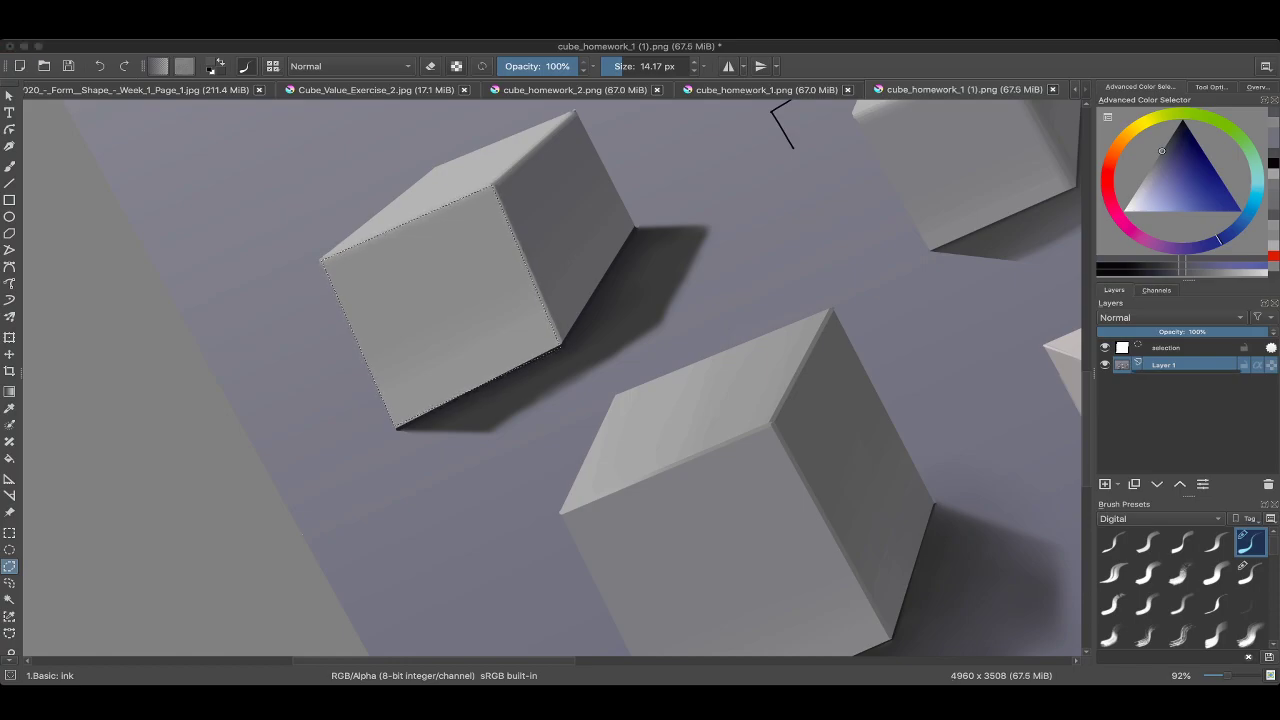
{"action": "key", "text": "shift+BackSpace"}
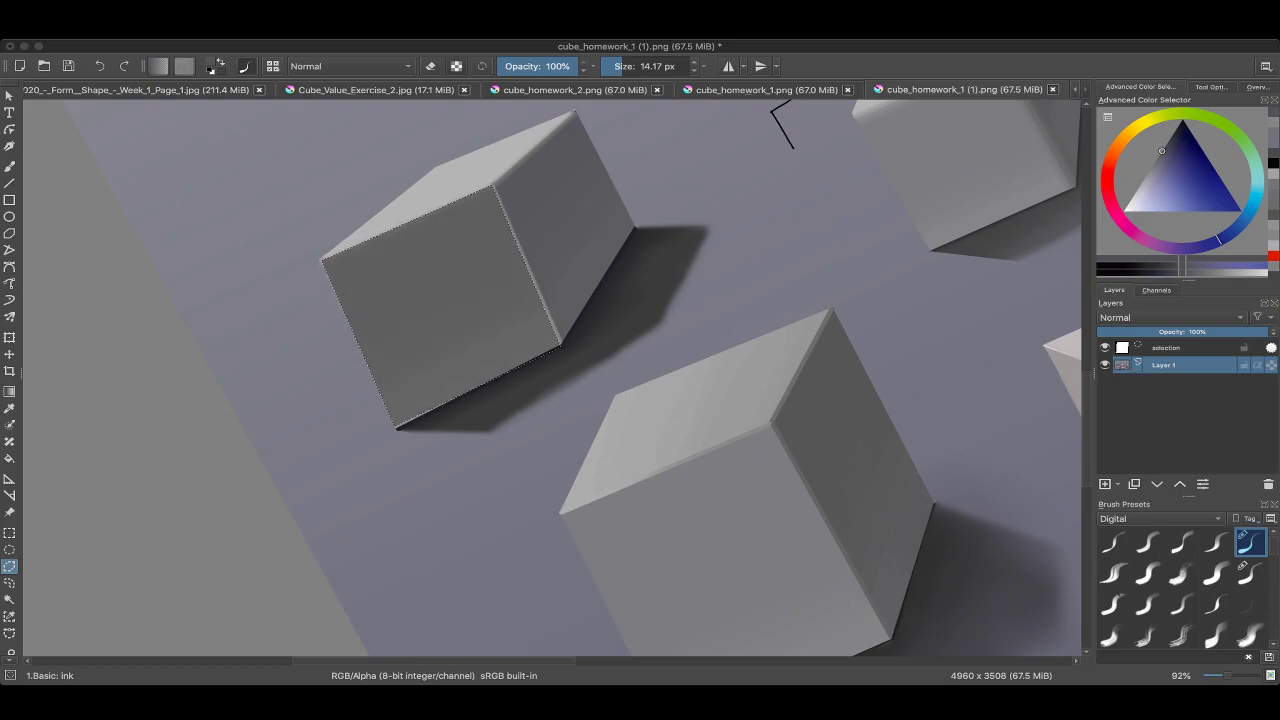
{"action": "key", "text": "ctrl+shift+a"}
{"action": "key", "text": "5"}
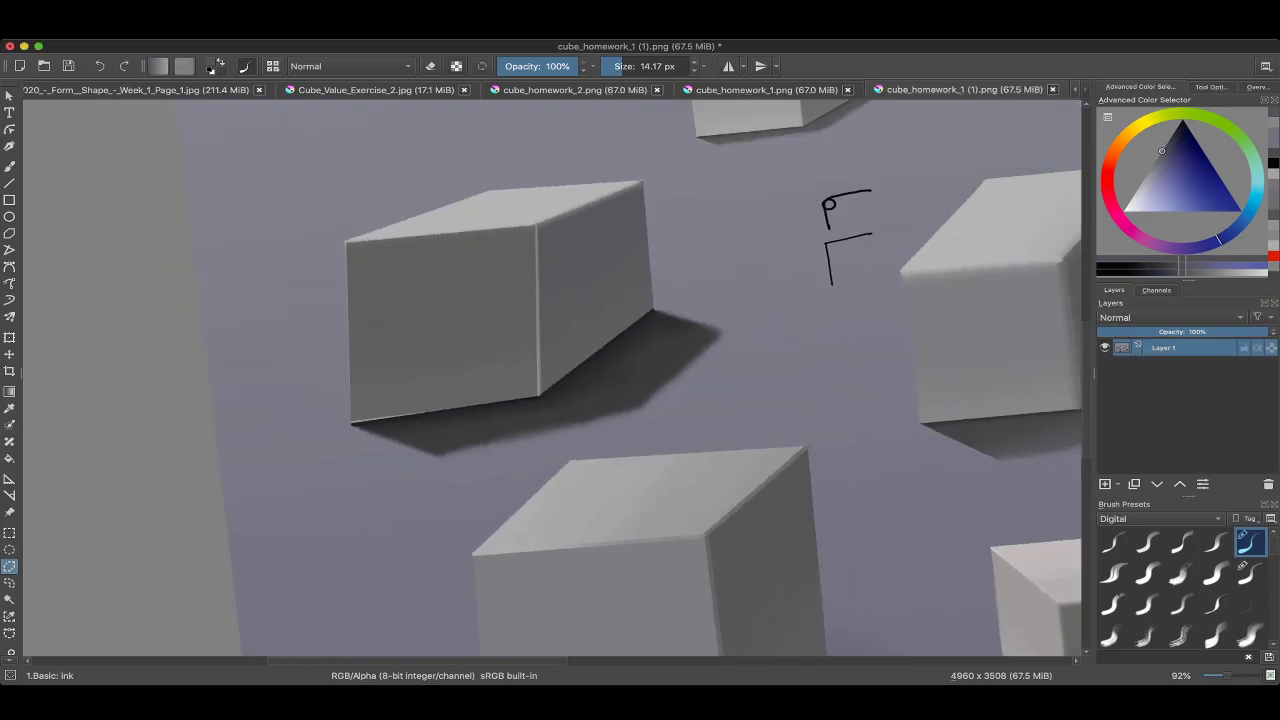
Enlarge the brush to 28.71 px and paint grey over the bright line along the left box's near vertical edge.
{"action": "key", "text": "b"}
{"action": "key", "text": "bracketright"}
{"action": "key", "text": "bracketright"}
{"action": "left_click_drag", "start_coordinate": [527, 292], "coordinate": [532, 392]}
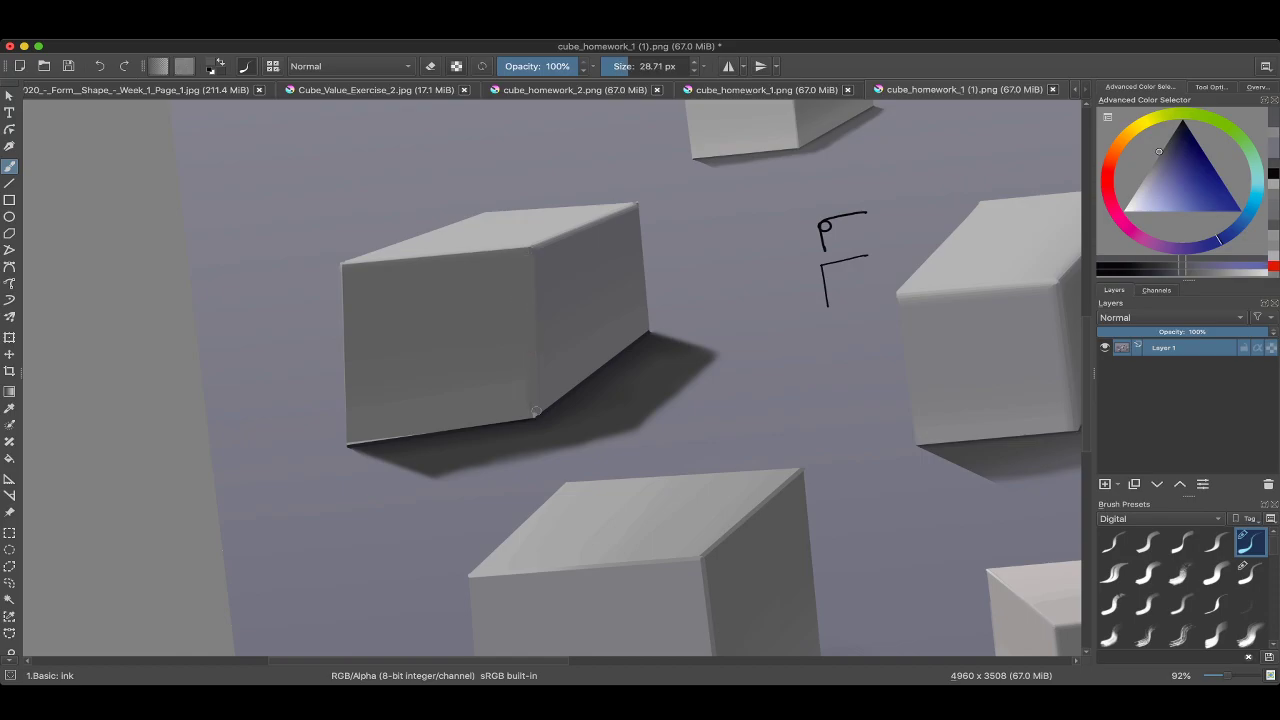
{"action": "scroll", "coordinate": [535, 411], "scroll_direction": "up", "scroll_amount": 2}
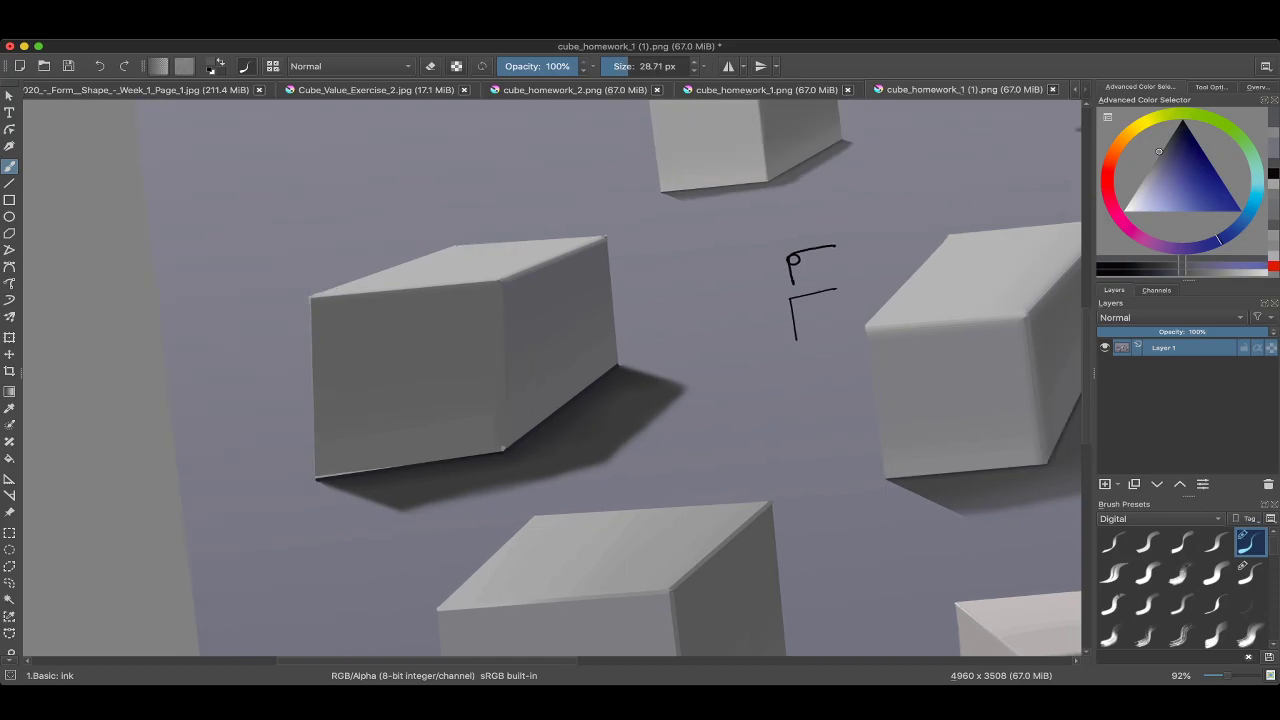
{"action": "scroll", "coordinate": [258, 448], "scroll_direction": "down", "scroll_amount": 1}
Outline the left box's shadow-side face with a polygonal selection.
{"action": "left_click", "coordinate": [9, 566]}
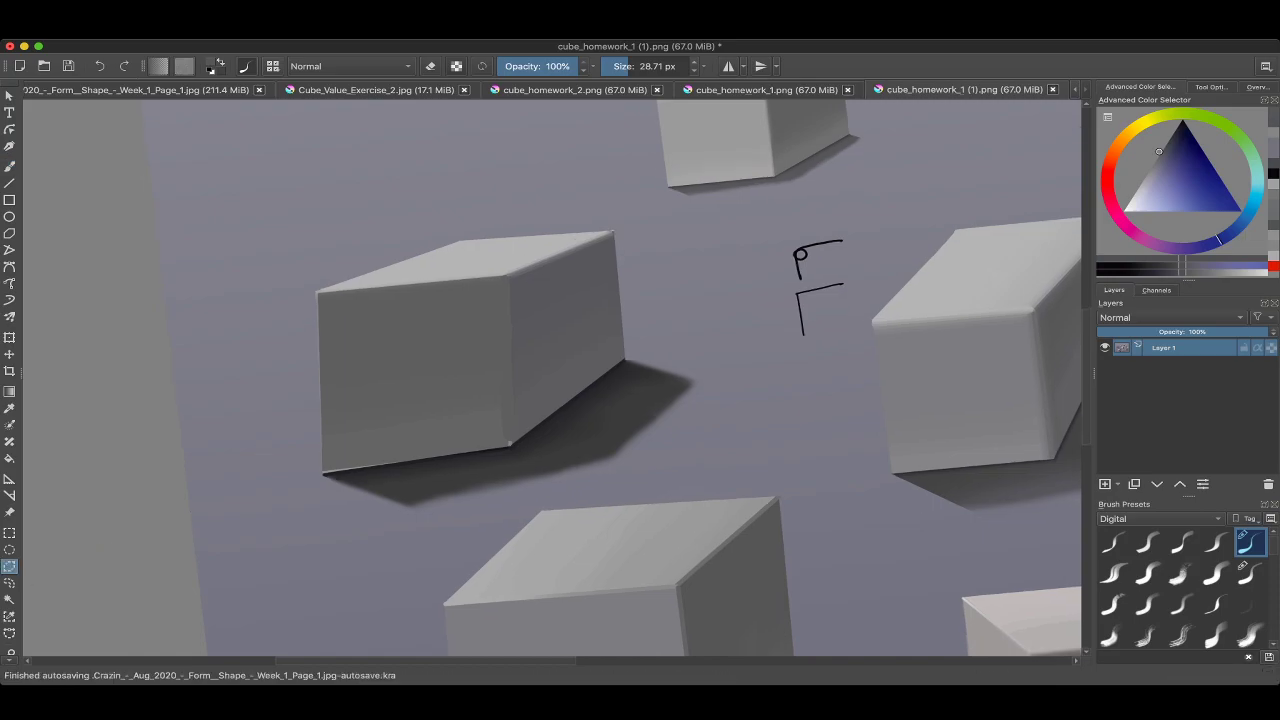
{"action": "left_click", "coordinate": [510, 442]}
{"action": "left_click", "coordinate": [513, 277]}
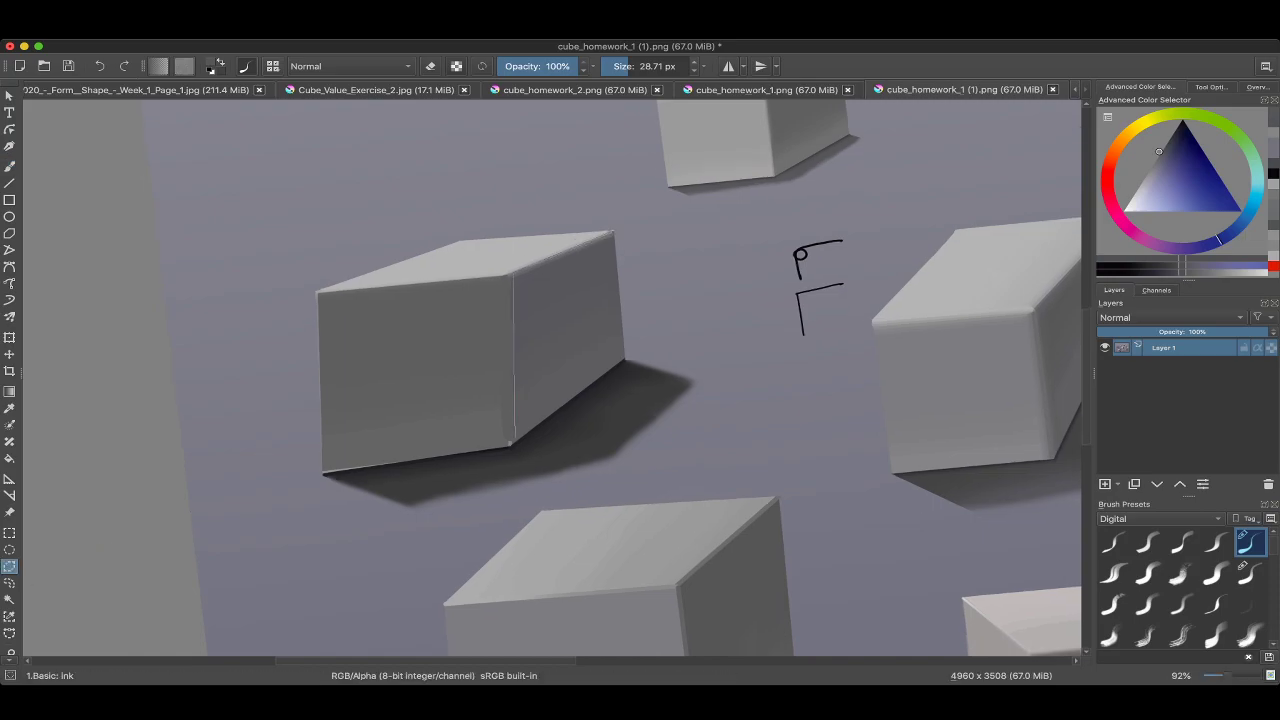
{"action": "left_click", "coordinate": [624, 360]}
{"action": "left_click", "coordinate": [510, 442]}
Darken the selected side face with Airbrush Soft at 780.91 px and clear the selection.
{"action": "key", "text": "b"}
{"action": "right_click", "coordinate": [451, 370]}
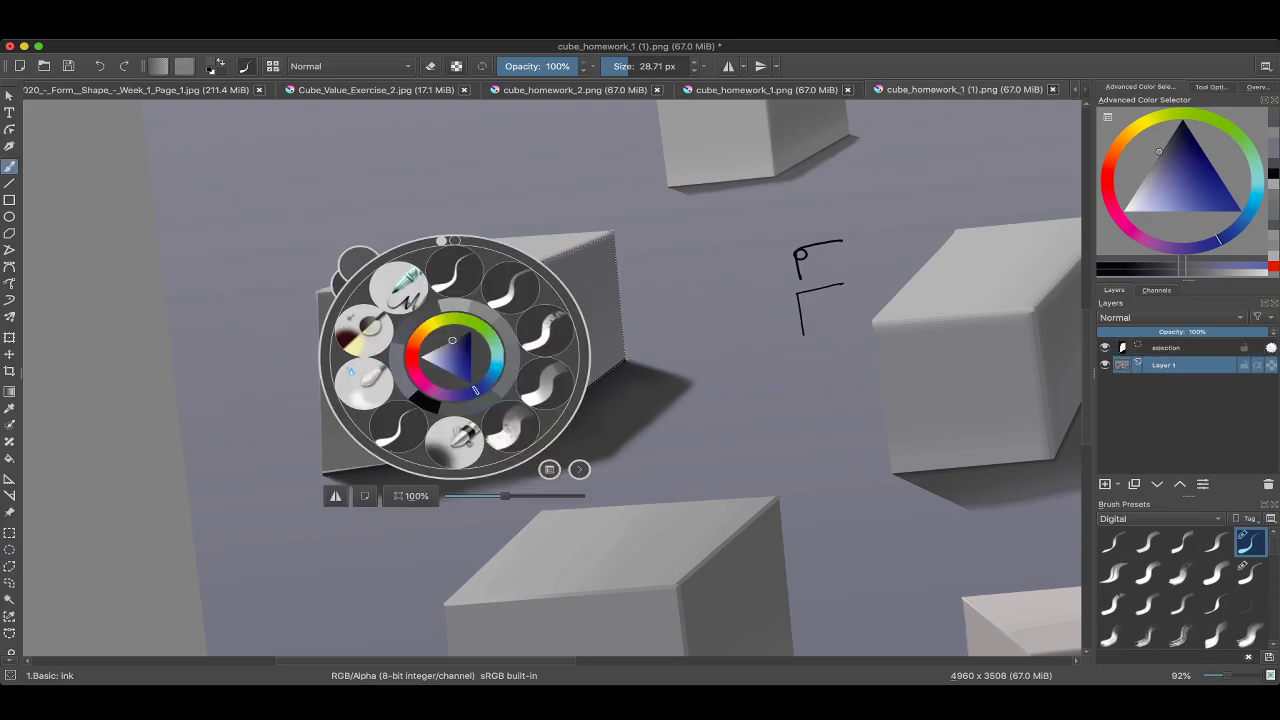
{"action": "left_click", "coordinate": [455, 443]}
{"action": "mouse_move", "coordinate": [514, 257]}
{"action": "left_mouse_down"}
{"action": "mouse_move", "coordinate": [500, 500]}
{"action": "mouse_move", "coordinate": [553, 410]}
{"action": "left_mouse_up"}
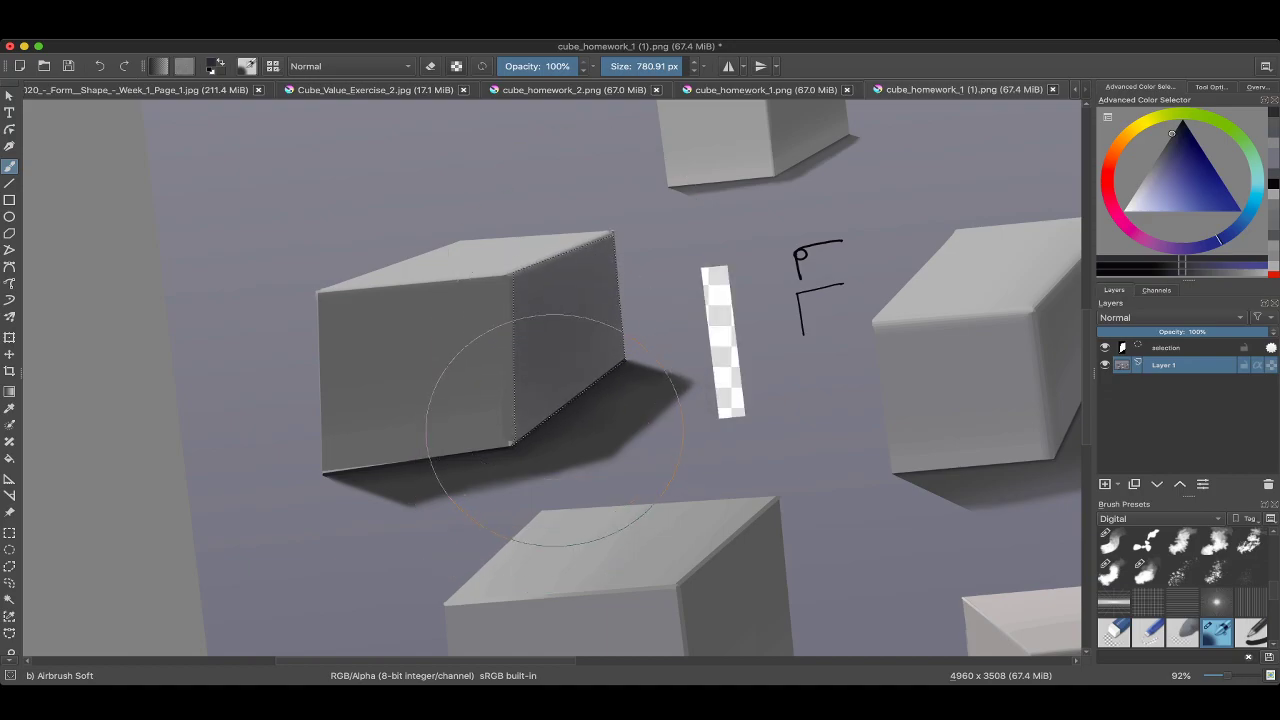
{"action": "key", "text": "ctrl+shift+a"}
Make a freehand selection around the left box's front and side faces, following its bottom edges.
{"action": "scroll", "coordinate": [553, 410], "scroll_direction": "down", "scroll_amount": 5}
{"action": "left_click_drag", "start_coordinate": [612, 441], "coordinate": [597, 453]}
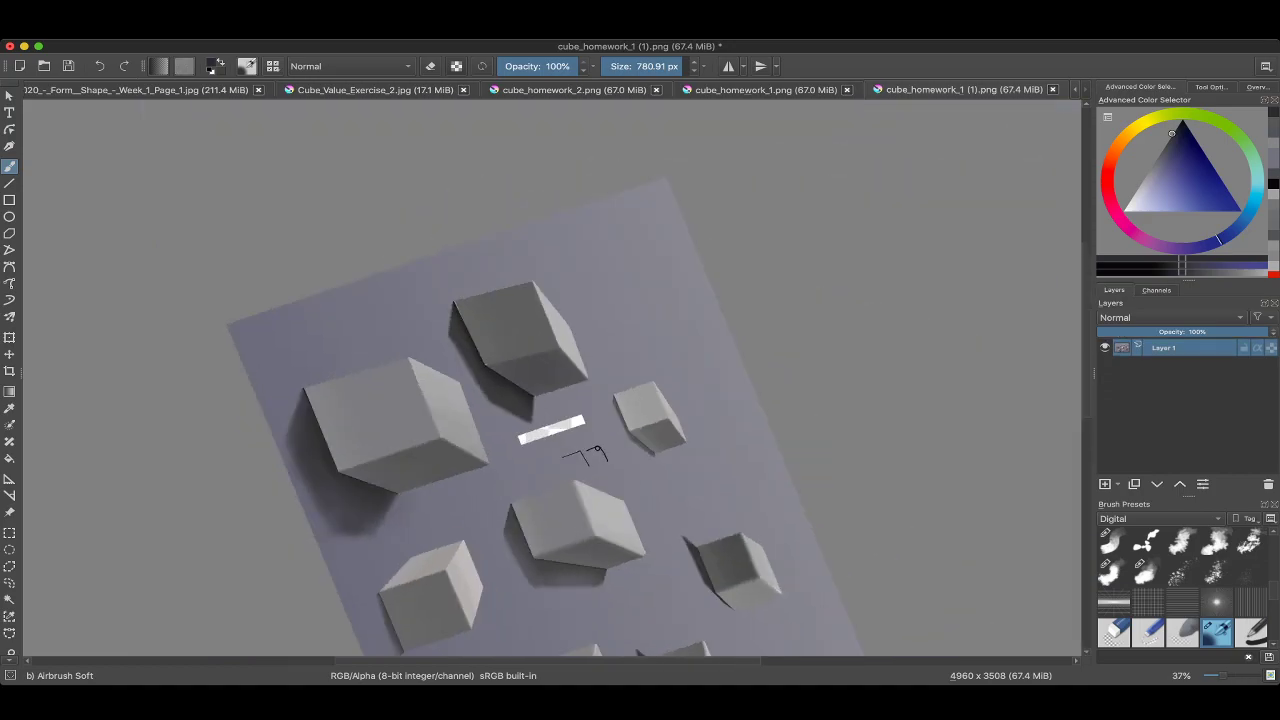
{"action": "scroll", "coordinate": [560, 420], "scroll_direction": "up", "scroll_amount": 5}
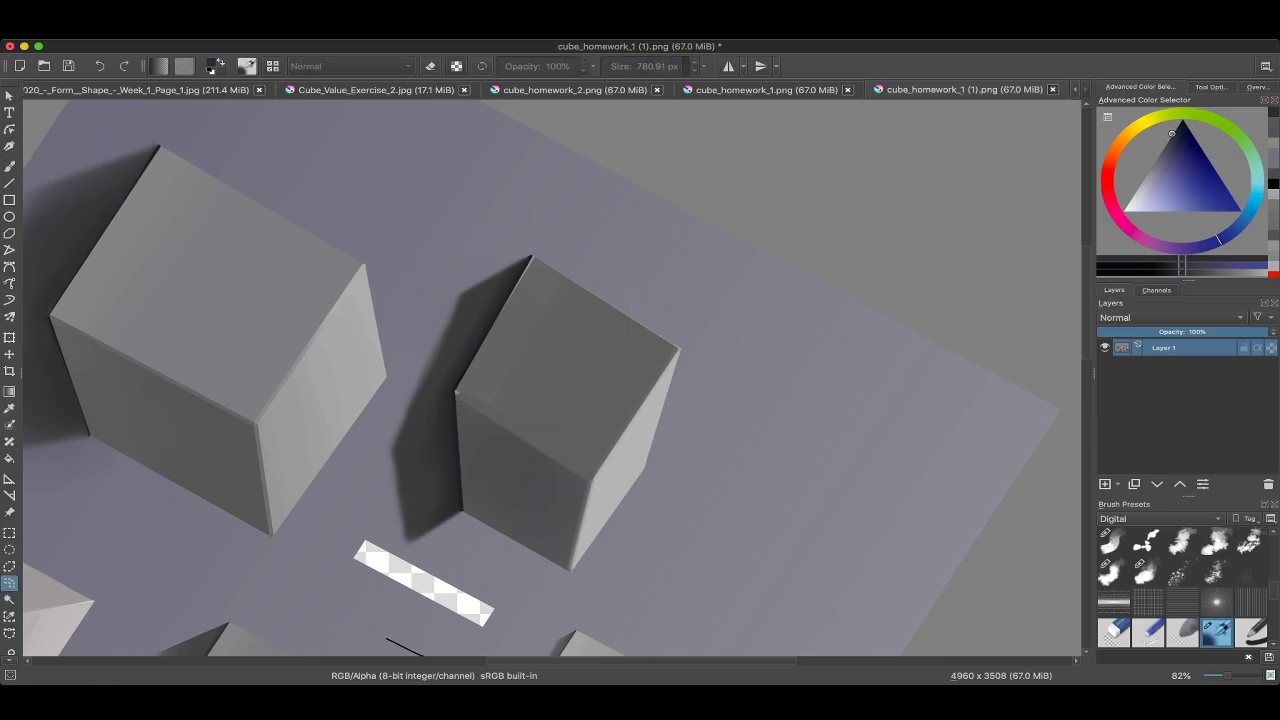
{"action": "left_click_drag", "start_coordinate": [497, 316], "coordinate": [465, 375]}
{"action": "mouse_move", "coordinate": [496, 304]}
{"action": "left_mouse_down"}
{"action": "mouse_move", "coordinate": [624, 336]}
{"action": "mouse_move", "coordinate": [603, 548]}
{"action": "mouse_move", "coordinate": [480, 530]}
{"action": "left_mouse_up"}
{"action": "left_click_drag", "start_coordinate": [583, 288], "coordinate": [610, 326]}
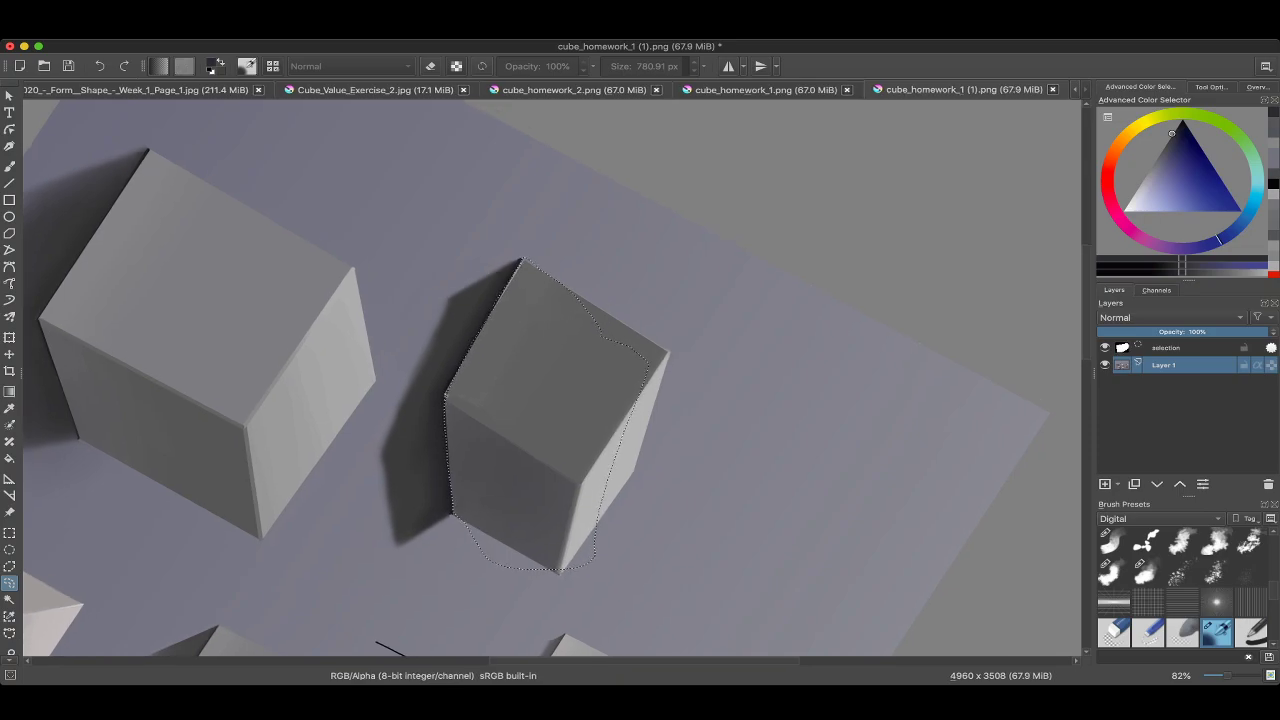
Airbrush a soft lighter grey gradient over the left box's selected faces at 780.91 px, and clear the selection.
{"action": "key", "text": "b"}
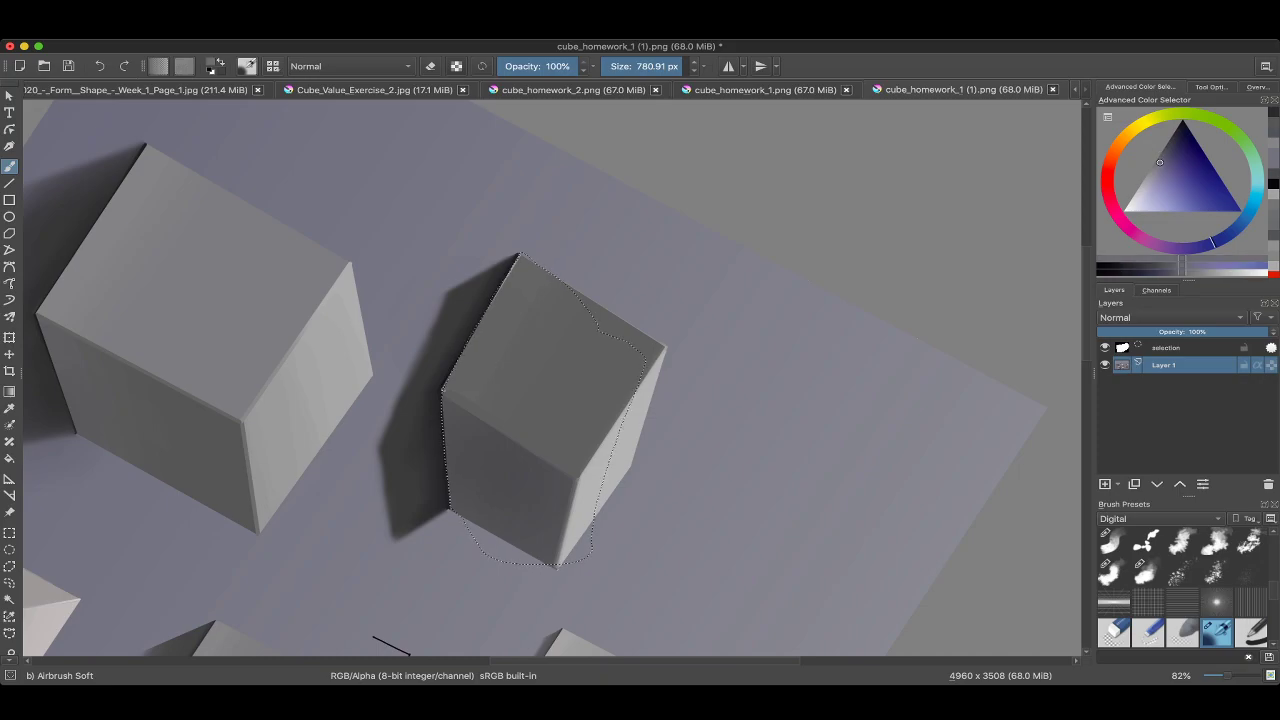
{"action": "left_click_drag", "start_coordinate": [565, 300], "coordinate": [522, 290]}
{"action": "key", "text": "ctrl+z"}
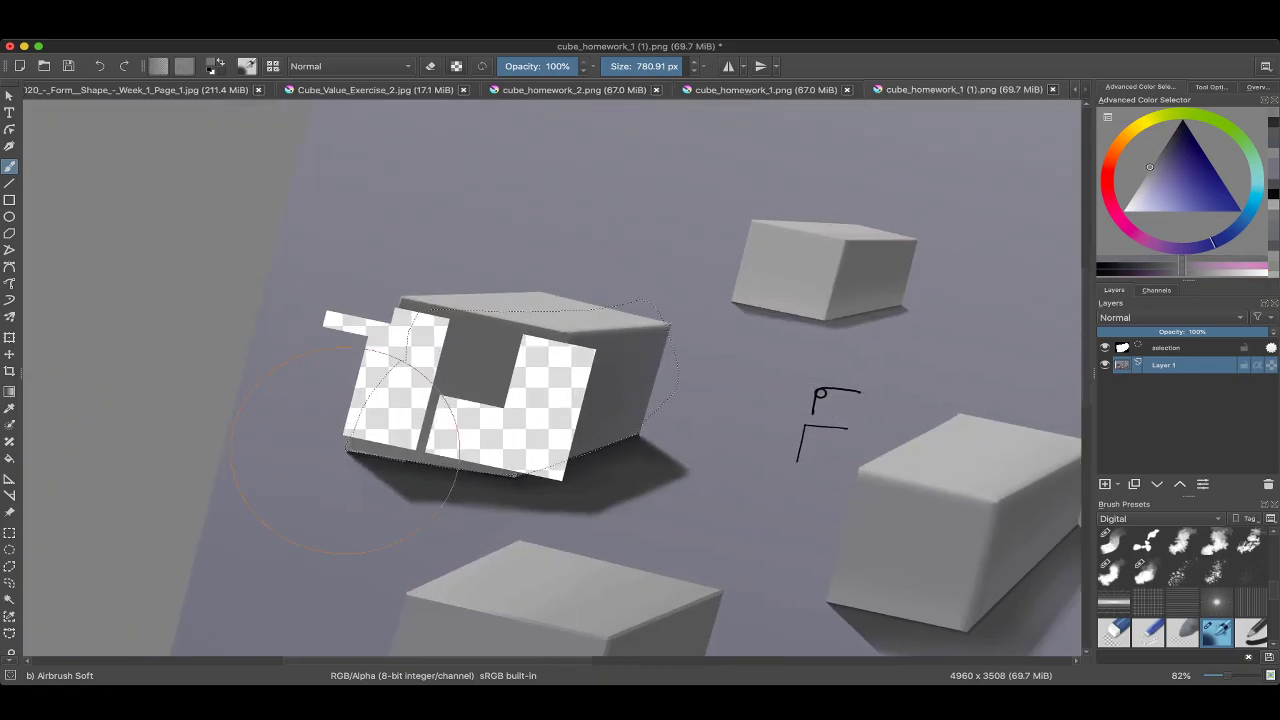
{"action": "left_click", "coordinate": [1104, 364]}
{"action": "left_click", "coordinate": [1104, 364]}
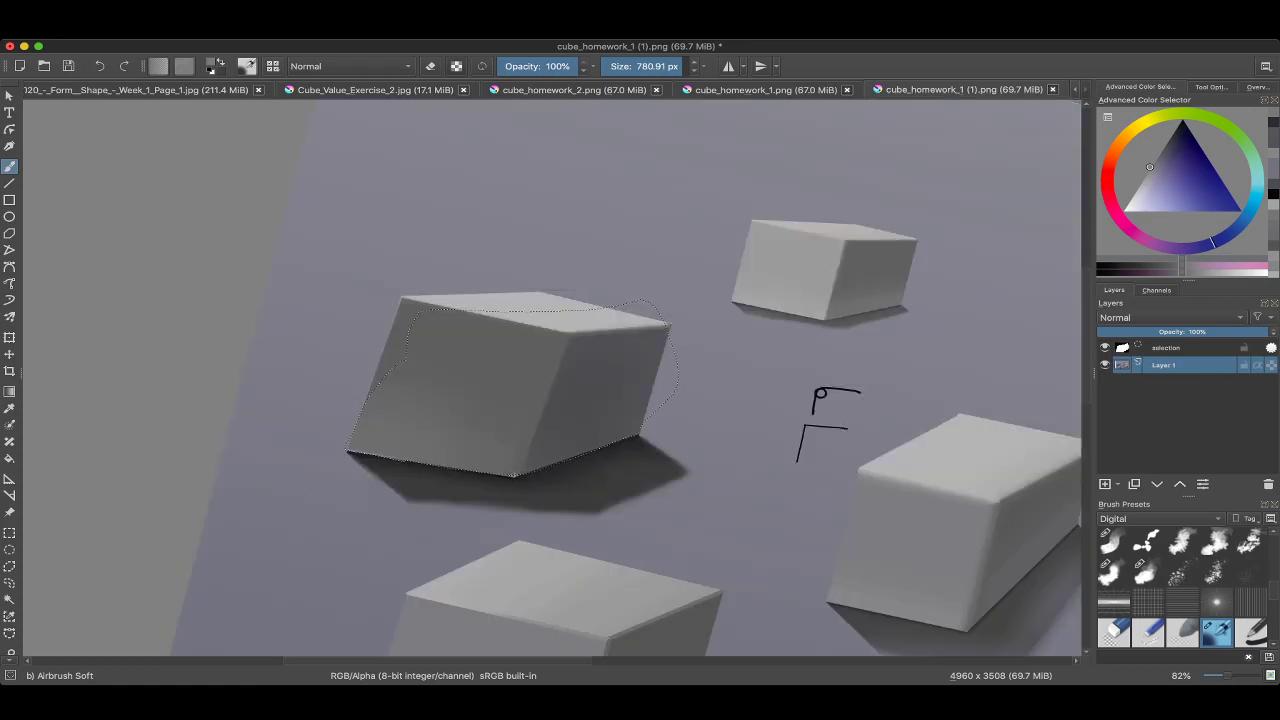
{"action": "scroll", "coordinate": [543, 523], "scroll_direction": "down", "scroll_amount": 1}
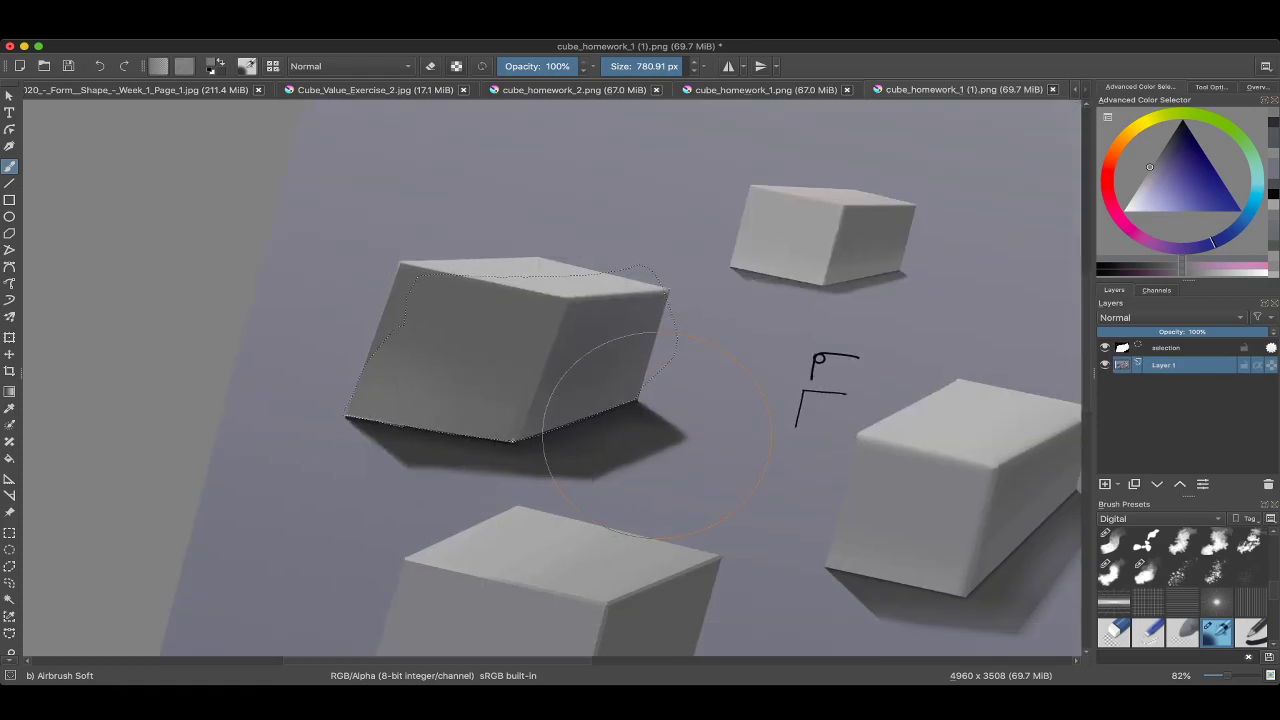
{"action": "key", "text": "ctrl+shift+a"}
Sample the grey of the left box's front face, reduce the airbrush to 70.16 px, and touch up the face's outer edge.
{"action": "scroll", "coordinate": [668, 370], "scroll_direction": "down", "scroll_amount": 5}
{"action": "key", "text": "4"}
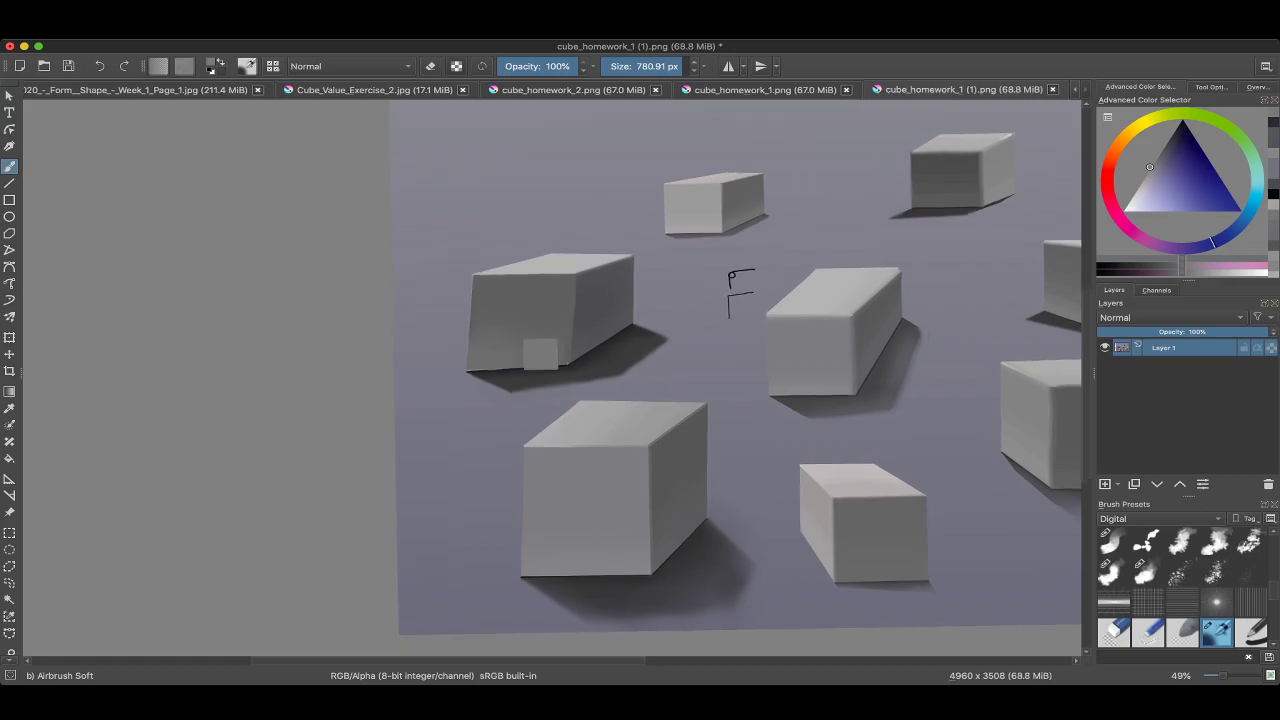
{"action": "left_click", "coordinate": [505, 317], "text": "ctrl"}
{"action": "left_click_drag", "start_coordinate": [505, 317], "coordinate": [474, 323]}
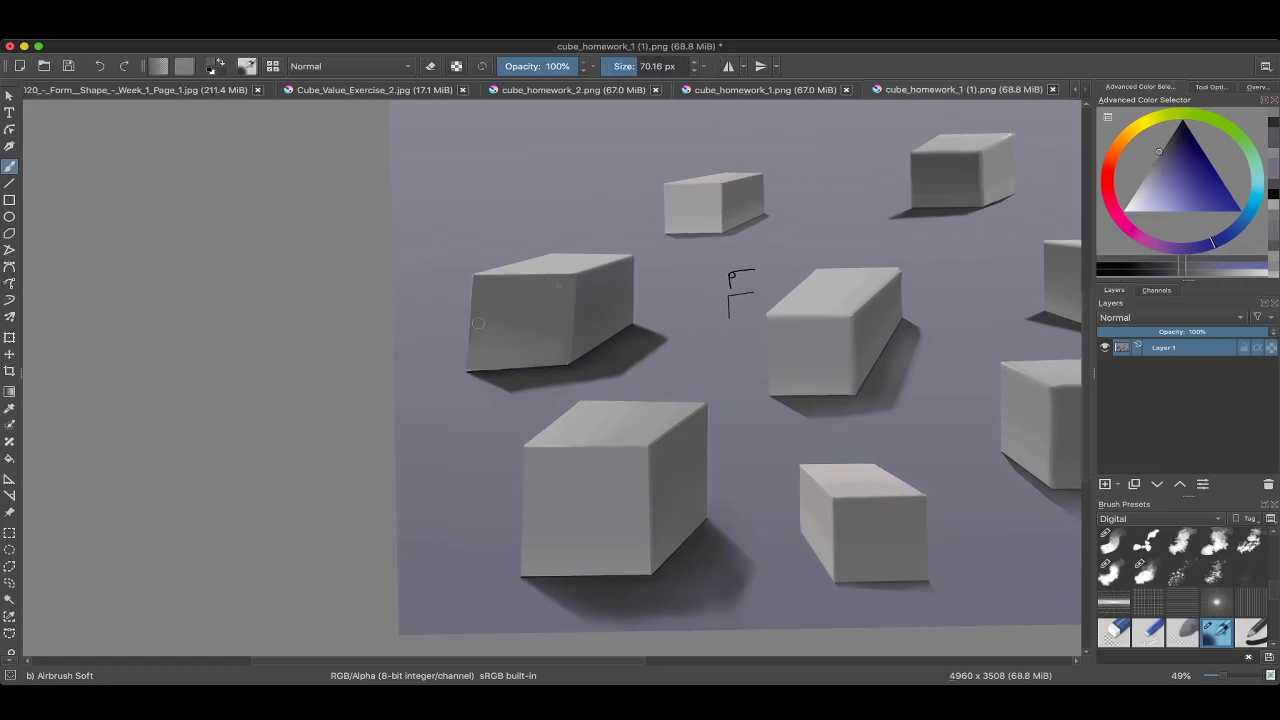
{"action": "scroll", "coordinate": [496, 358], "scroll_direction": "down", "scroll_amount": 2}
{"action": "scroll", "coordinate": [496, 358], "scroll_direction": "up", "scroll_amount": 2}
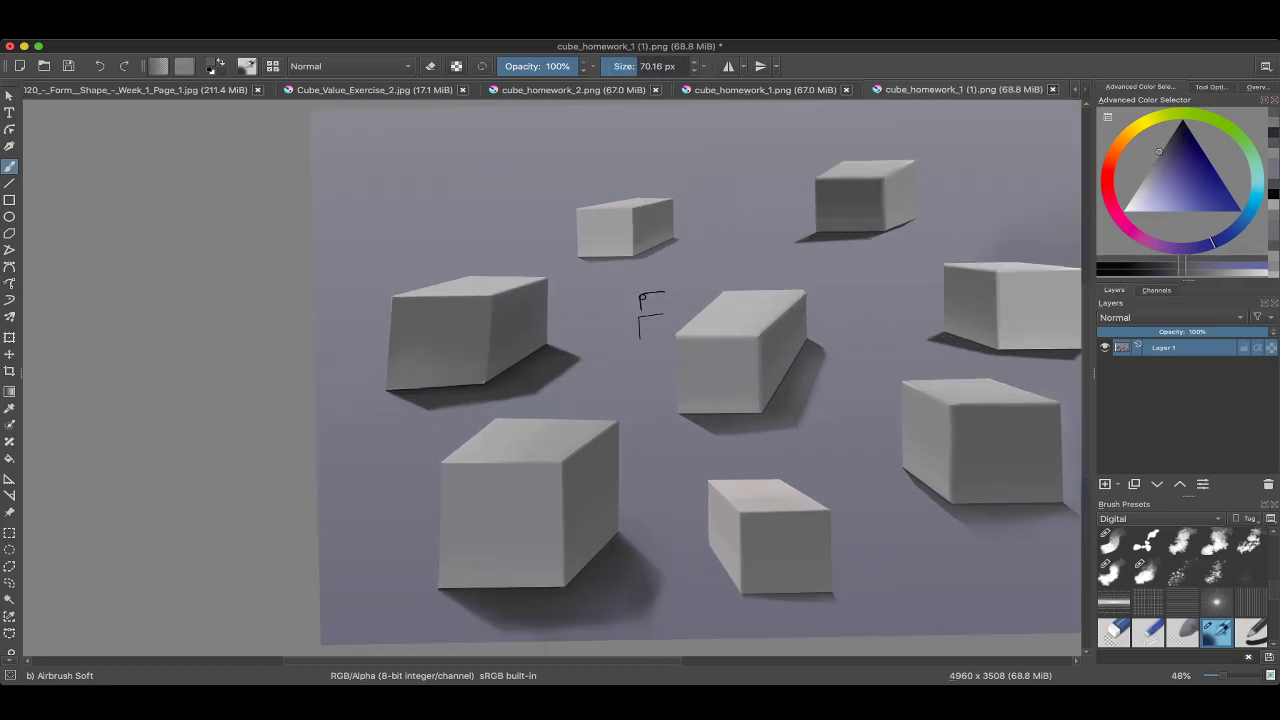
{"action": "scroll", "coordinate": [496, 358], "scroll_direction": "down", "scroll_amount": 2}
{"action": "scroll", "coordinate": [496, 358], "scroll_direction": "up", "scroll_amount": 1}
{"action": "scroll", "coordinate": [580, 350], "scroll_direction": "down", "scroll_amount": 1}
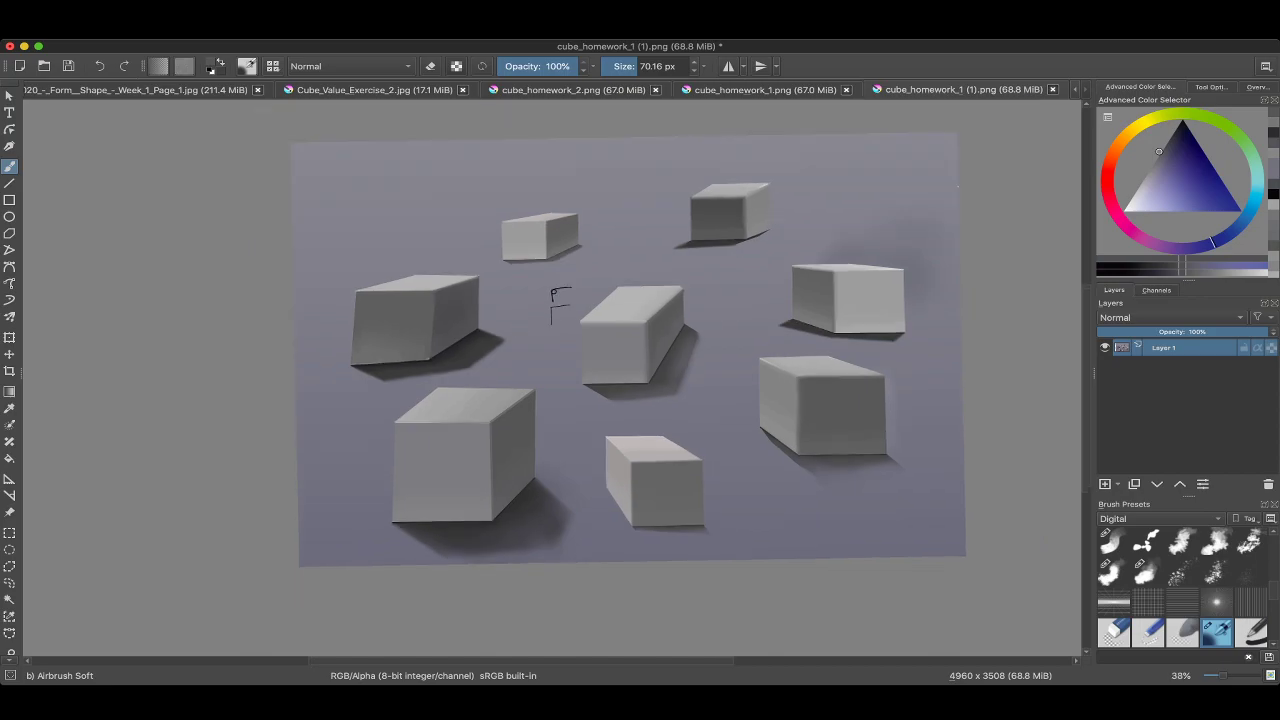
Open cube_hw2.png, and insert another student's box drawing into cube_homework_1 (1).png as a reference image.
{"action": "scroll", "coordinate": [1000, 340], "scroll_direction": "up", "scroll_amount": 2}
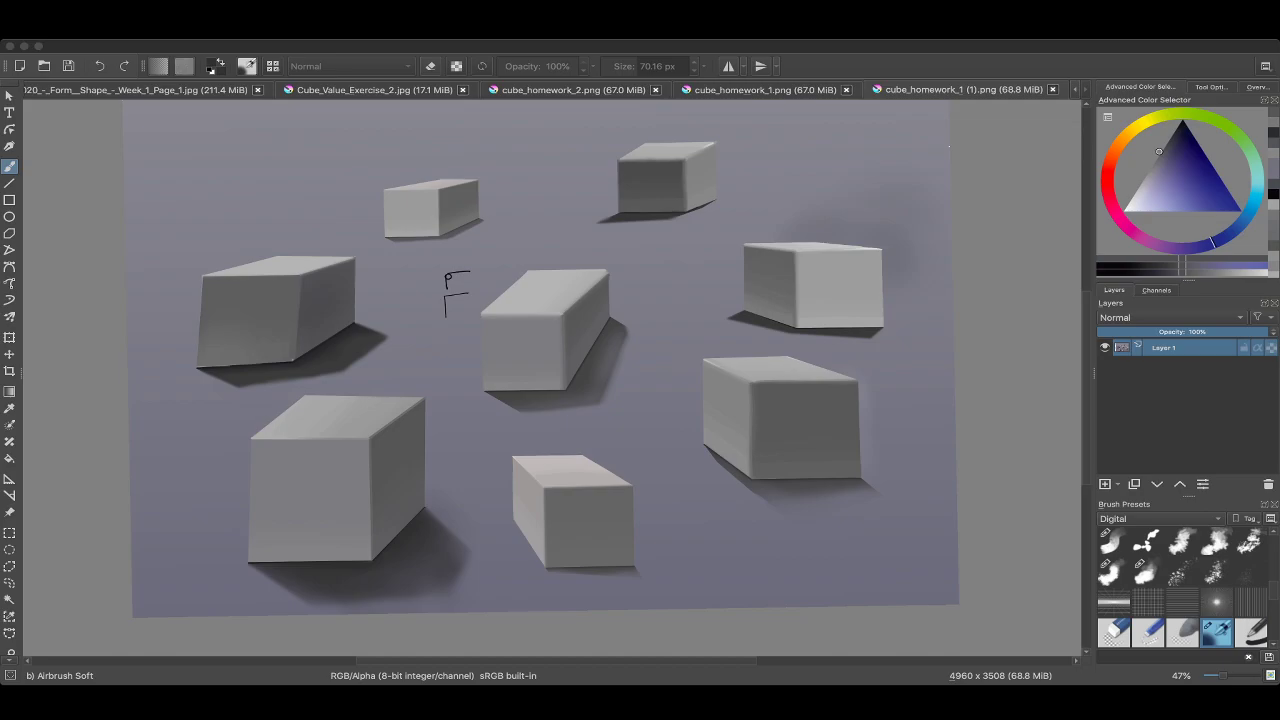
{"action": "left_click", "coordinate": [521, 239]}
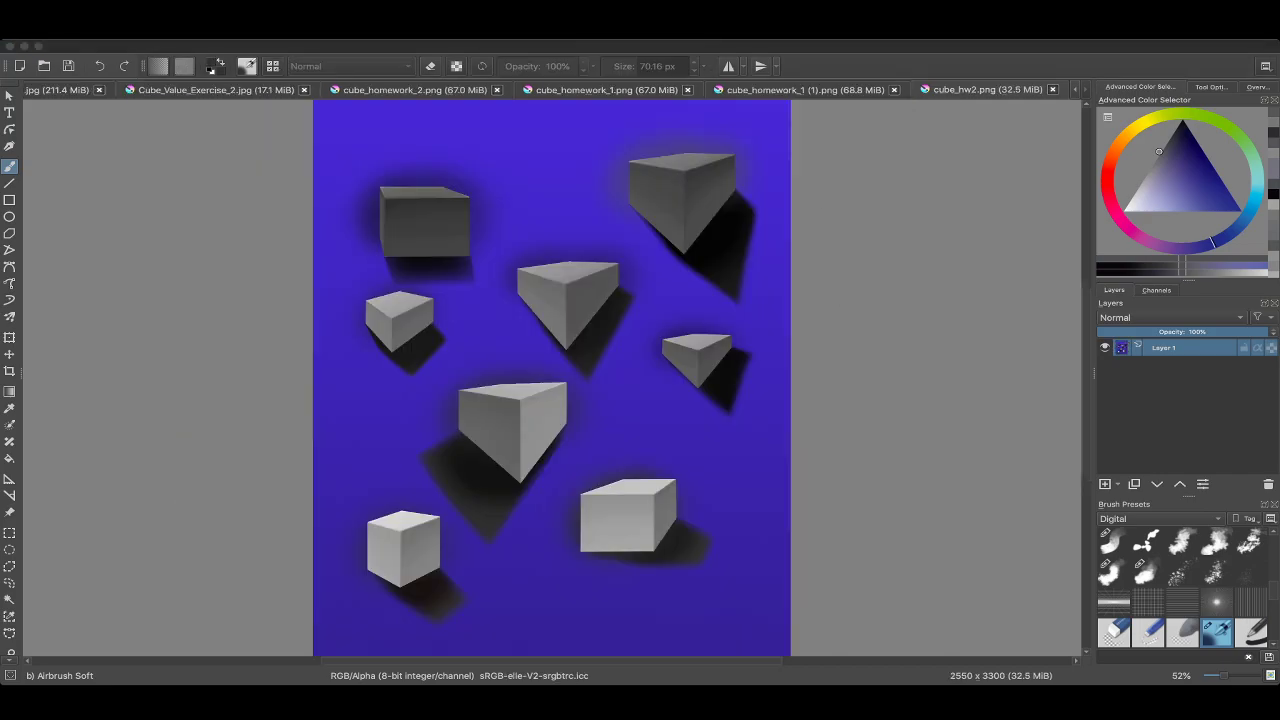
{"action": "left_click", "coordinate": [819, 201]}
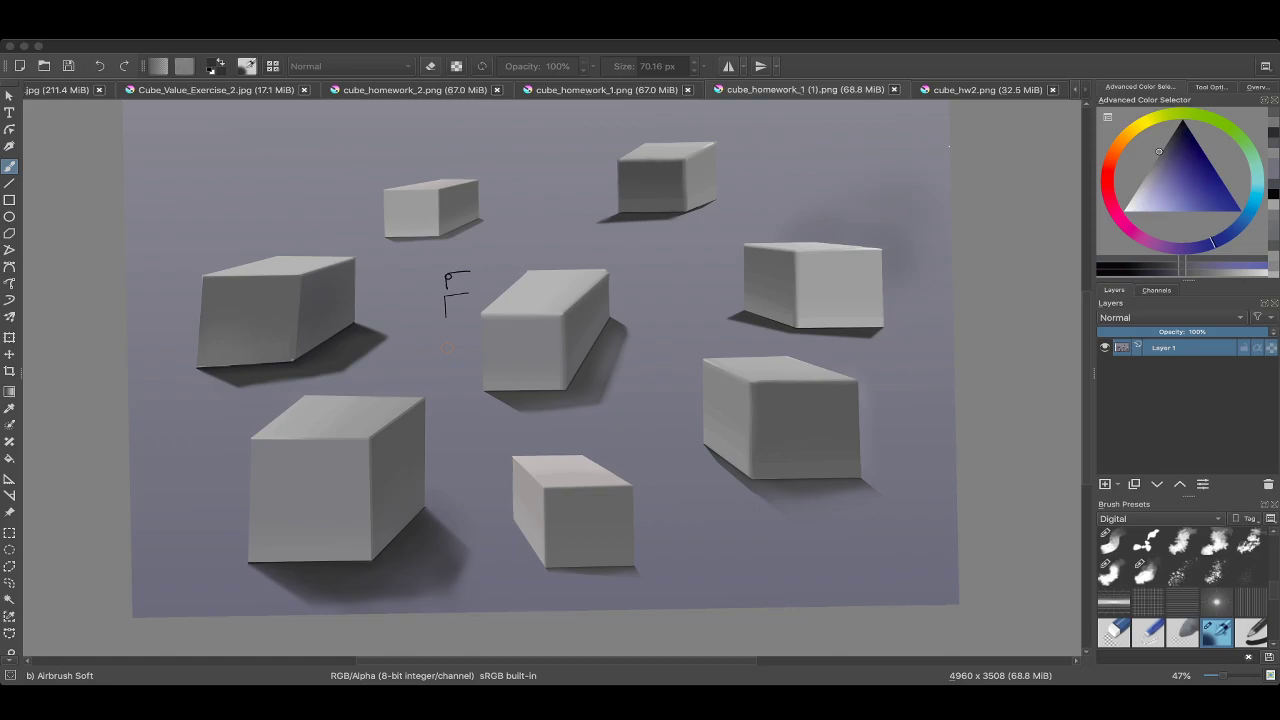
{"action": "left_click", "coordinate": [447, 348]}
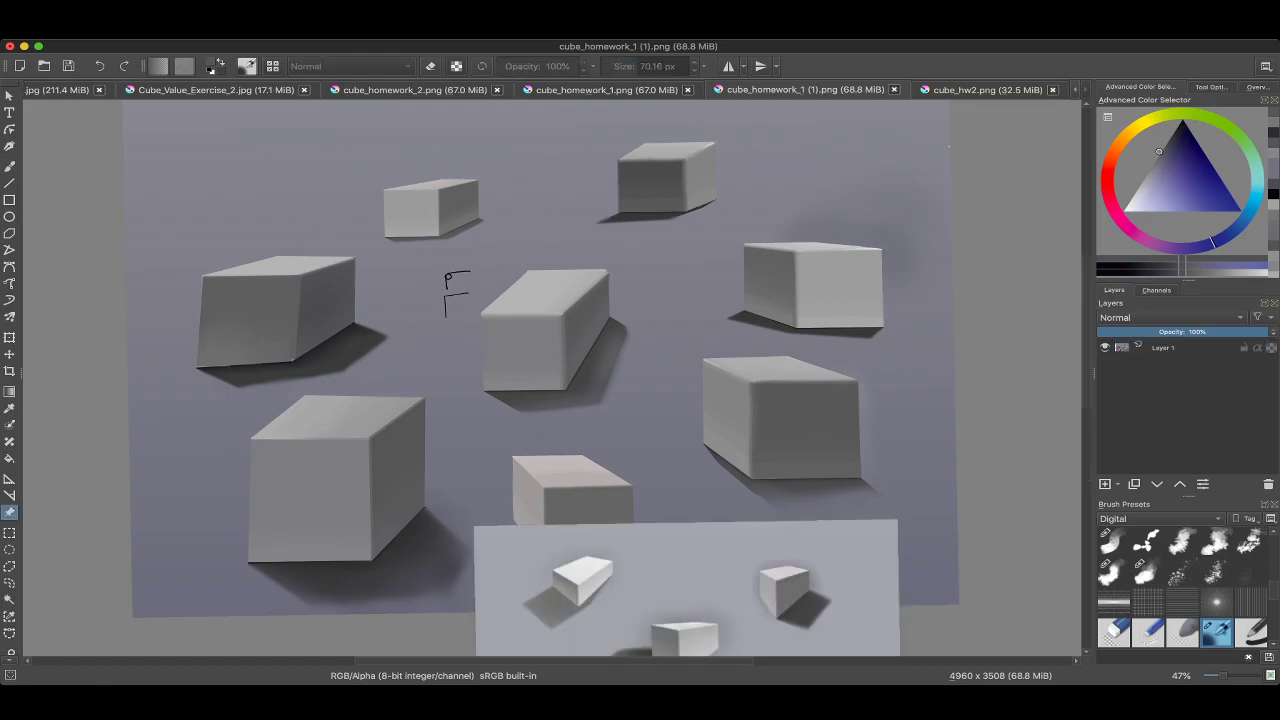
Open cube2_hw.png, return to cube_hw2.png, and desaturate its box drawing to greyscale.
{"action": "key", "text": "super+Tab"}
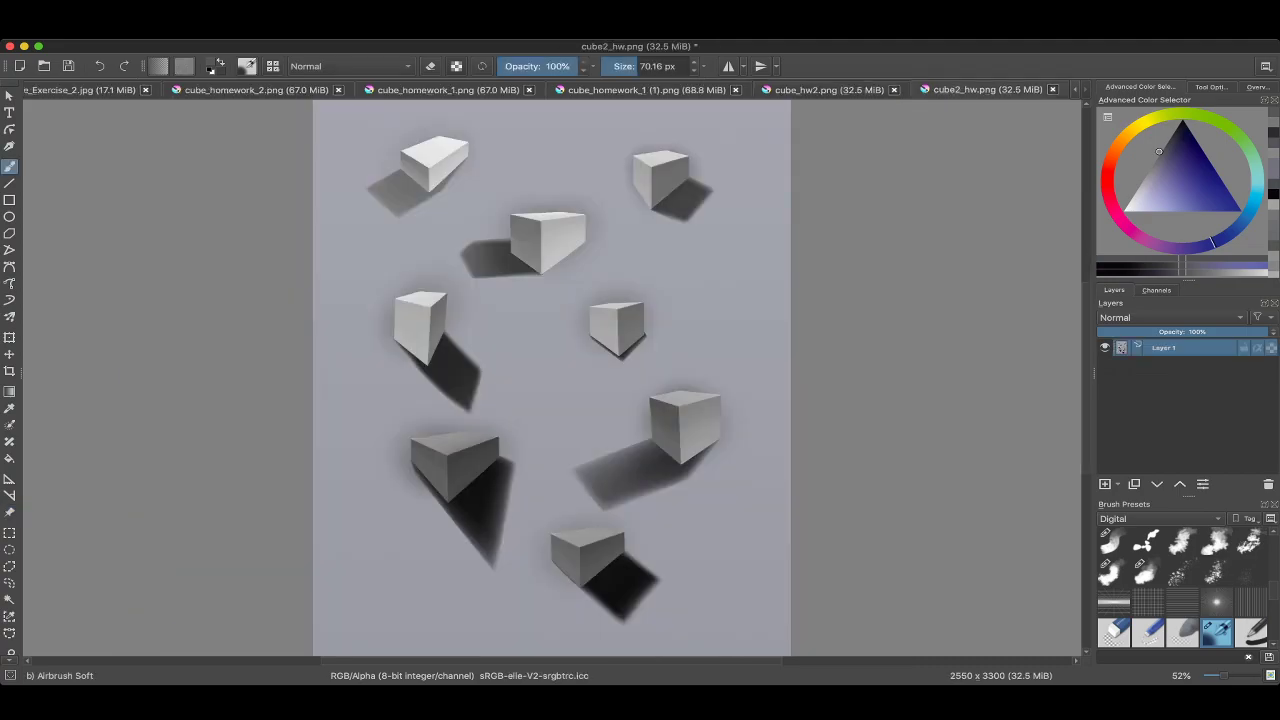
{"action": "key", "text": "ctrl+shift+Tab"}
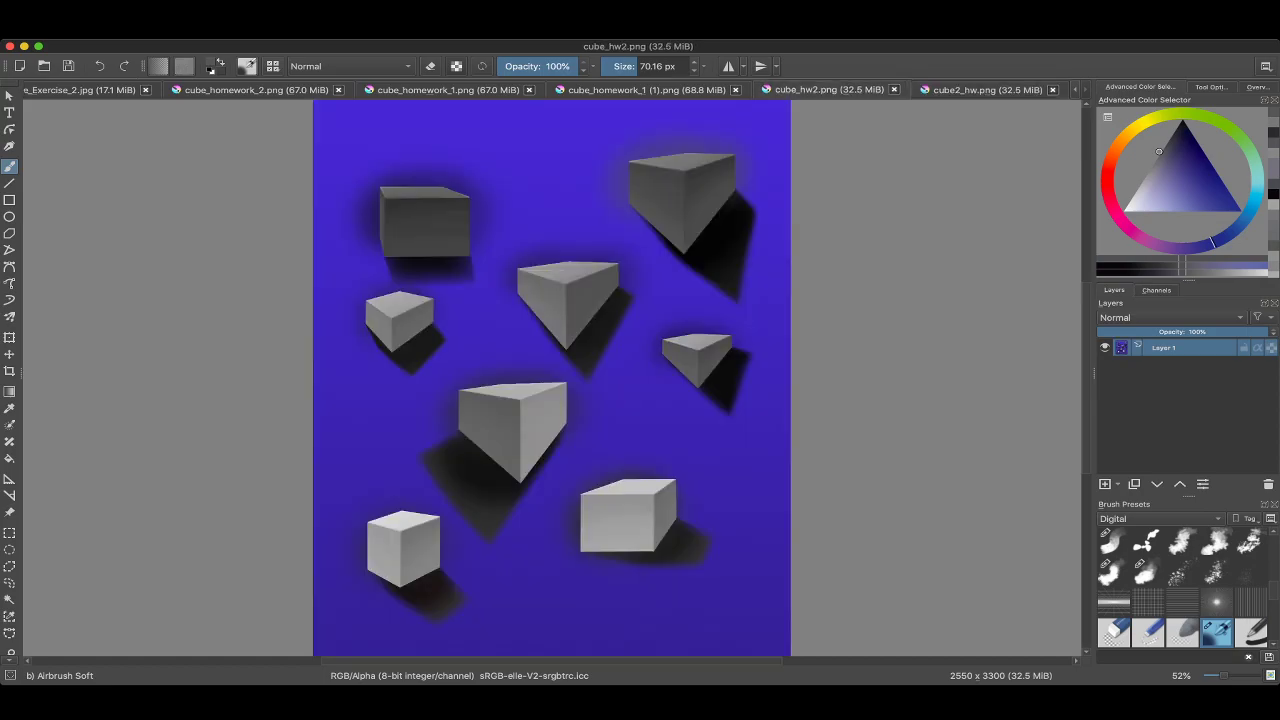
{"action": "key", "text": "ctrl+Tab"}
{"action": "key", "text": "ctrl+shift+Tab"}
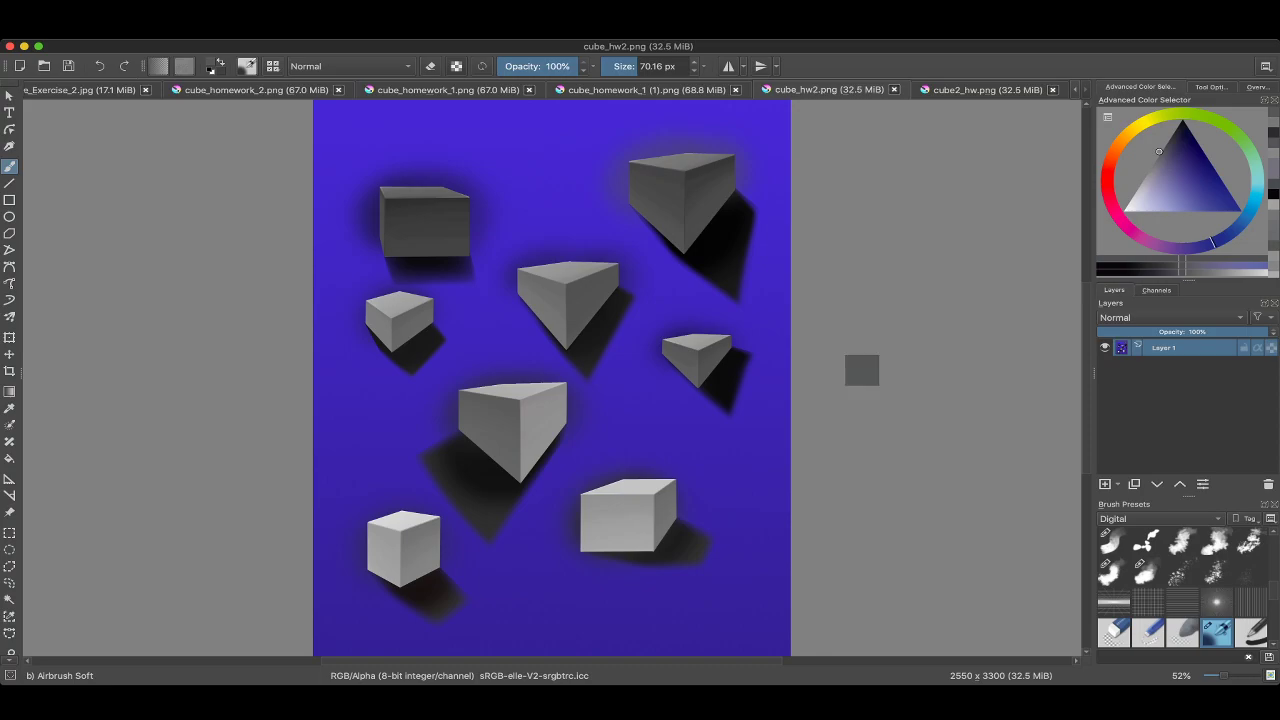
{"action": "key", "text": "ctrl+shift+u"}
{"action": "key", "text": "Return"}
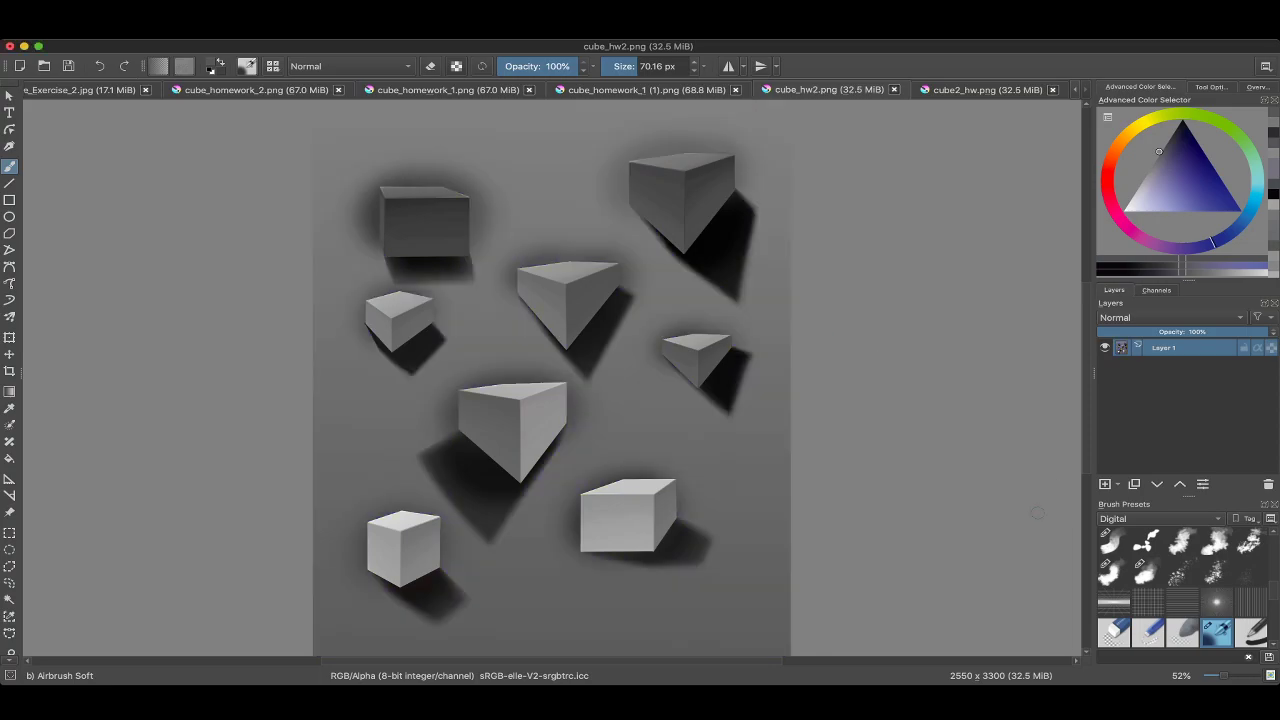
{"action": "scroll", "coordinate": [576, 282], "scroll_direction": "up", "scroll_amount": 5}
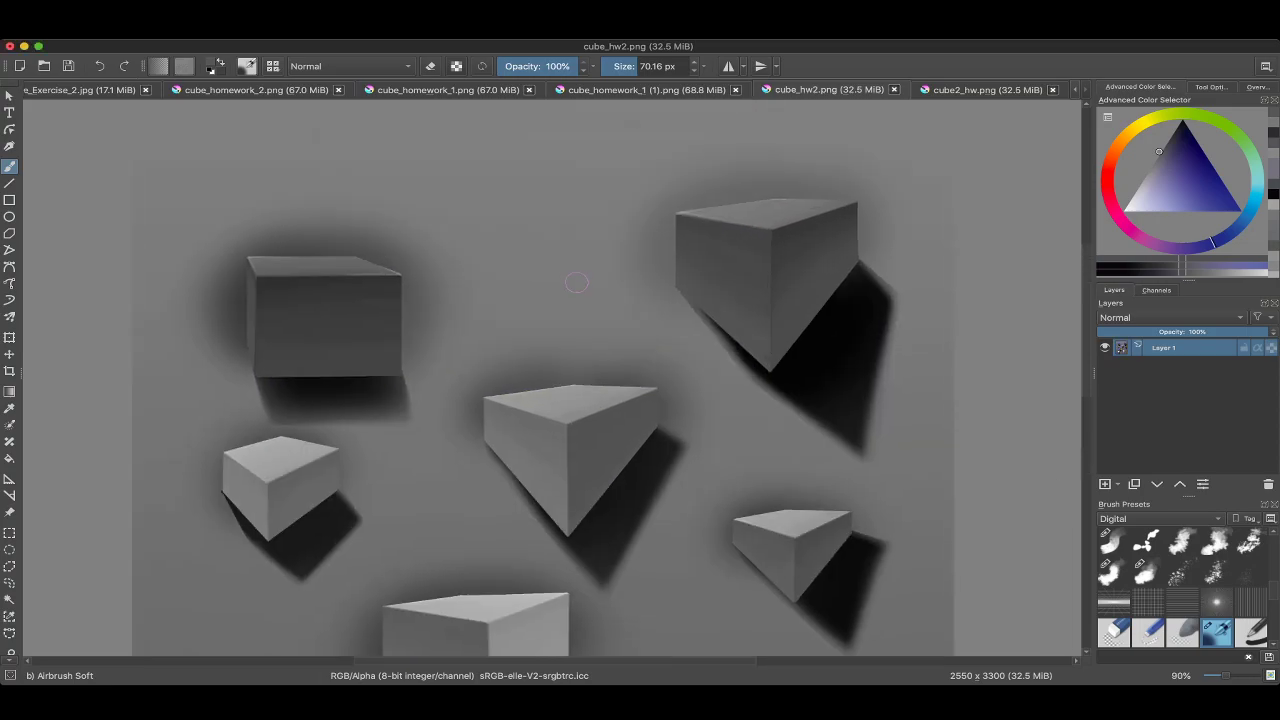
{"action": "scroll", "coordinate": [584, 281], "scroll_direction": "down", "scroll_amount": 1}
{"action": "scroll", "coordinate": [584, 281], "scroll_direction": "left", "scroll_amount": 2}
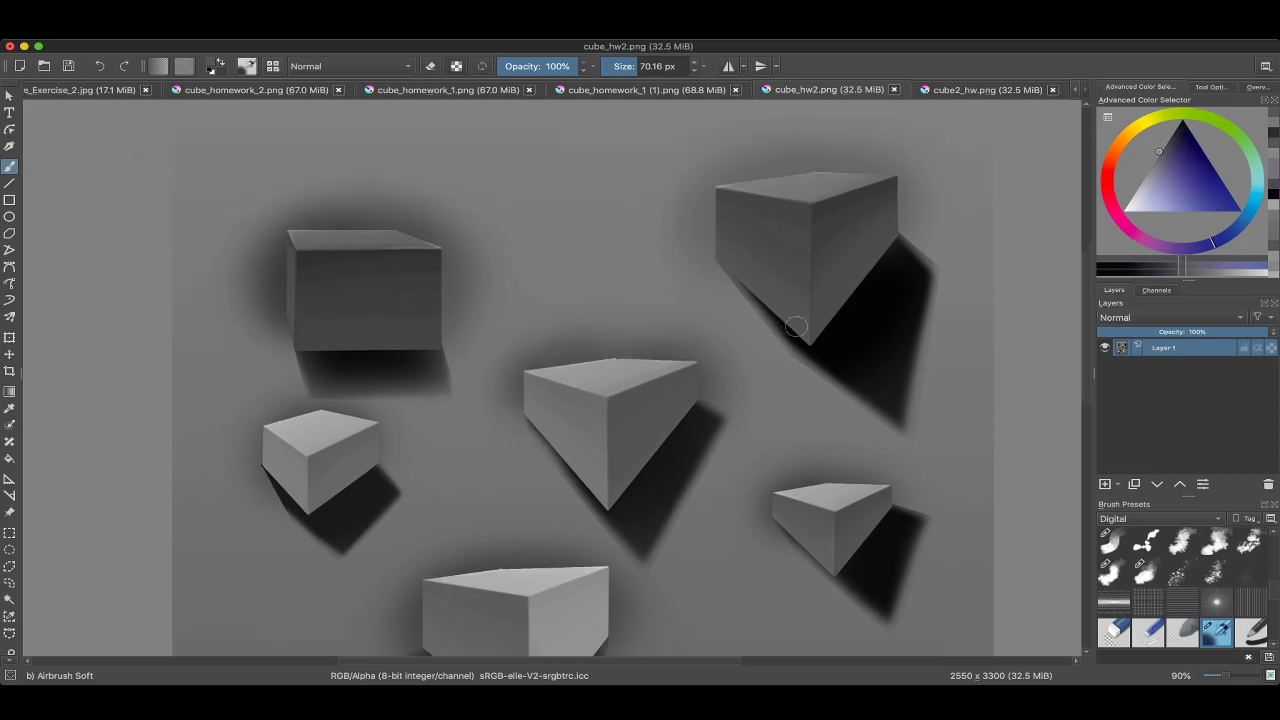
{"action": "scroll", "coordinate": [796, 327], "scroll_direction": "right", "scroll_amount": 1}
{"action": "scroll", "coordinate": [964, 275], "scroll_direction": "up", "scroll_amount": 3}
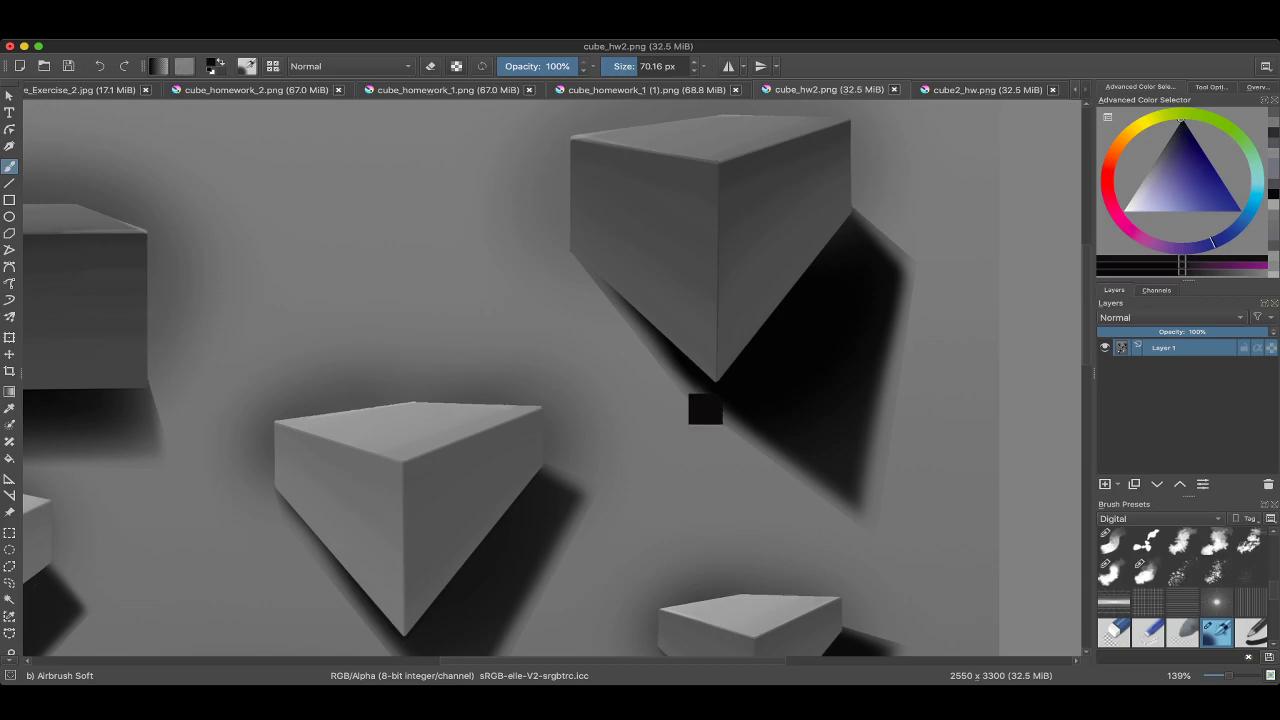
{"action": "left_click", "coordinate": [639, 346], "text": "ctrl"}
{"action": "mouse_move", "coordinate": [560, 350]}
{"action": "left_mouse_down"}
{"action": "mouse_move", "coordinate": [590, 385]}
{"action": "mouse_move", "coordinate": [577, 426]}
{"action": "mouse_move", "coordinate": [608, 363]}
{"action": "mouse_move", "coordinate": [520, 260]}
{"action": "left_mouse_up"}
{"action": "left_click", "coordinate": [9, 566]}
{"action": "left_click", "coordinate": [469, 238]}
{"action": "left_click", "coordinate": [462, 421]}
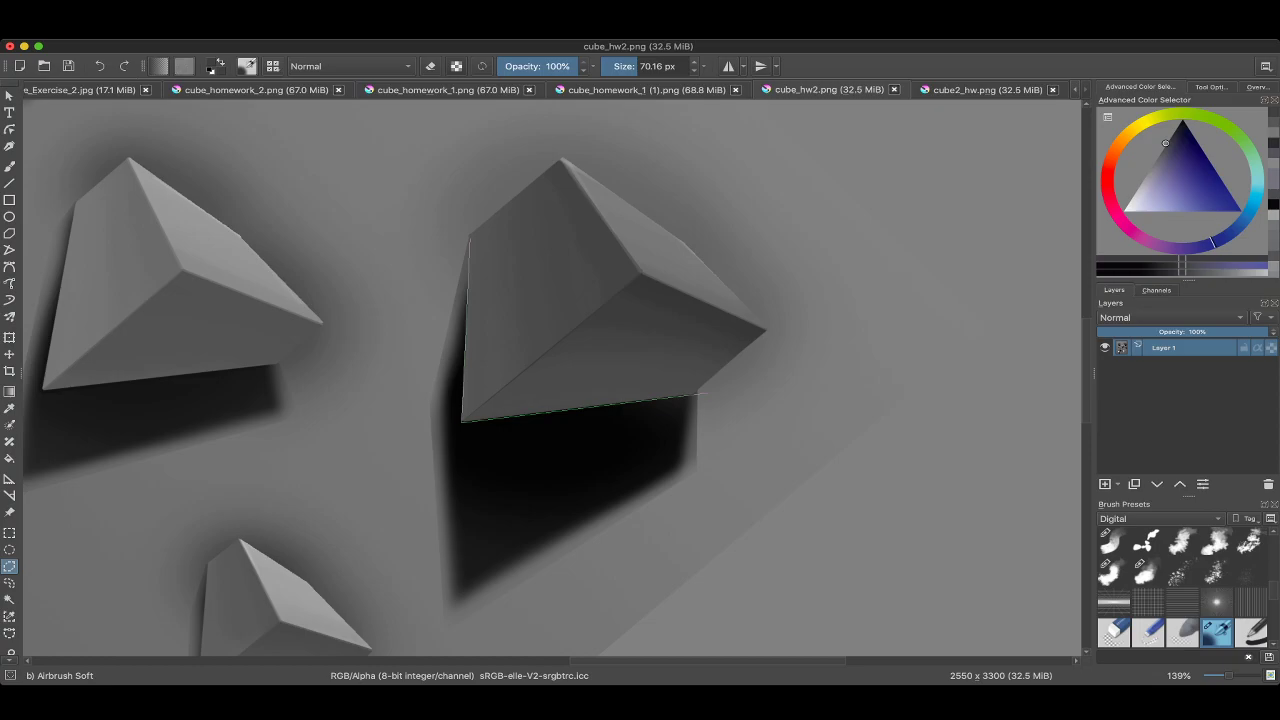
{"action": "left_click", "coordinate": [694, 391]}
{"action": "left_click", "coordinate": [422, 318]}
{"action": "left_click", "coordinate": [469, 238]}
{"action": "key", "text": "b"}
{"action": "key", "text": "ctrl+shift+a"}
Make a loose polygonal selection around the upper-right box's cast shadow, following the box's bottom edges.
{"action": "left_click", "coordinate": [9, 566]}
{"action": "left_click", "coordinate": [467, 240]}
{"action": "left_click", "coordinate": [462, 420]}
{"action": "double_click", "coordinate": [694, 396]}
{"action": "key", "text": "m"}
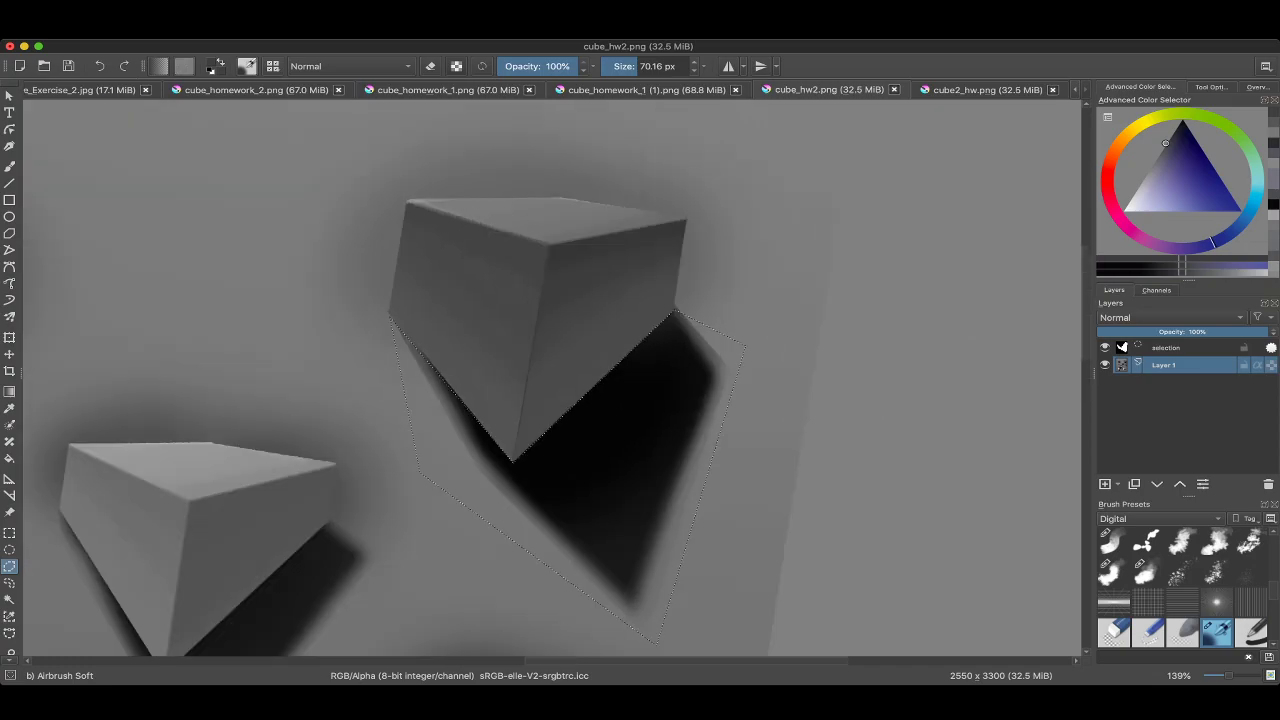
Try airbrushing a sampled dark grey over the selected shadow at 516.76 px, undo the stroke and clear the selection.
{"action": "key", "text": "b"}
{"action": "right_click", "coordinate": [337, 380]}
{"action": "key", "text": "Escape"}
{"action": "left_click_drag", "start_coordinate": [458, 463], "coordinate": [408, 408]}
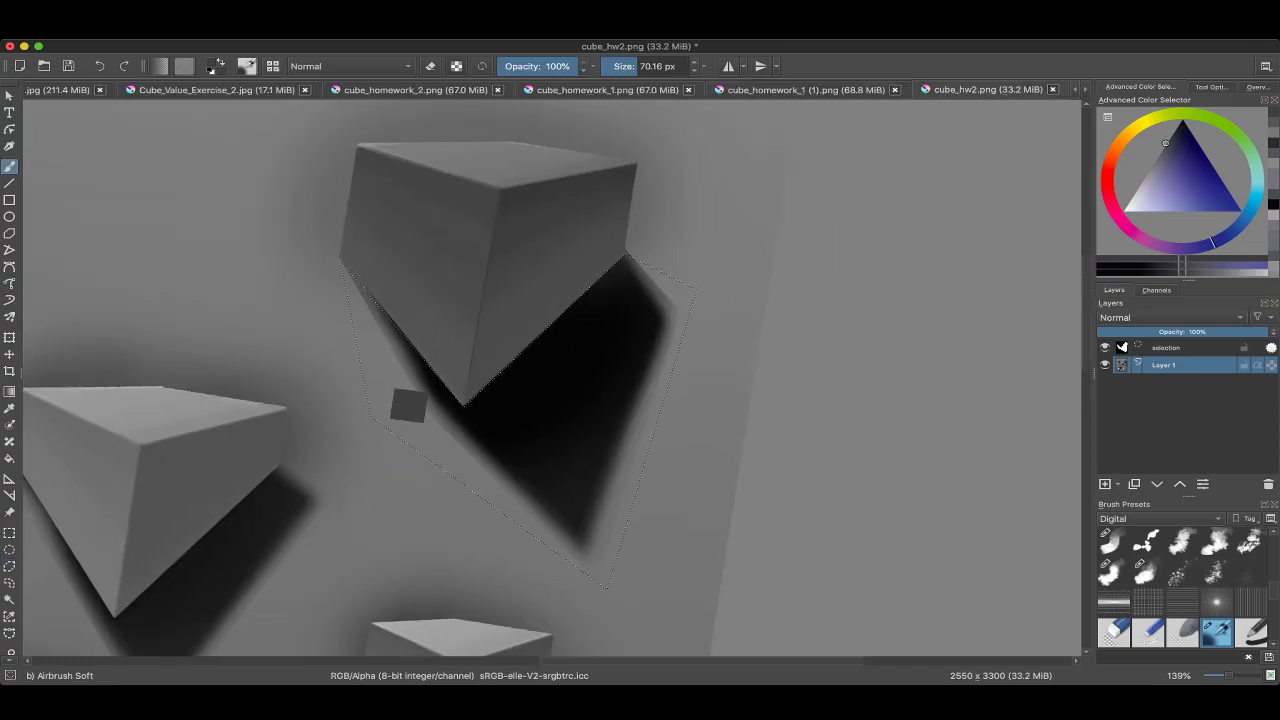
{"action": "left_click", "coordinate": [408, 408], "text": "ctrl"}
{"action": "left_click", "coordinate": [507, 517], "text": "ctrl"}
{"action": "mouse_move", "coordinate": [543, 349]}
{"action": "left_mouse_down"}
{"action": "mouse_move", "coordinate": [585, 337]}
{"action": "mouse_move", "coordinate": [640, 420]}
{"action": "left_mouse_up"}
{"action": "scroll", "coordinate": [602, 256], "scroll_direction": "down", "scroll_amount": 2}
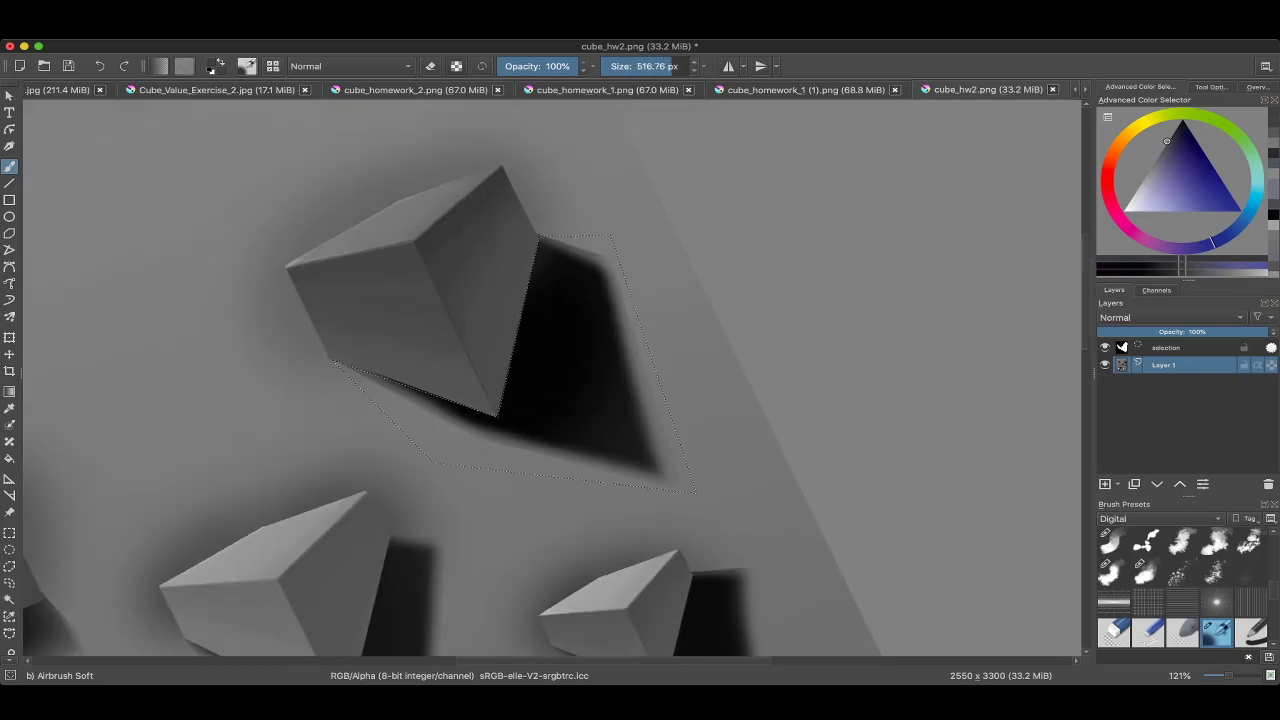
{"action": "scroll", "coordinate": [535, 315], "scroll_direction": "up", "scroll_amount": 2}
{"action": "left_click_drag", "start_coordinate": [592, 272], "coordinate": [617, 429]}
{"action": "key", "text": "ctrl+z"}
{"action": "key", "text": "ctrl+shift+a"}
Make a tight polygonal selection of the upper-right box's cast shadow along its outer boundary and the box's bottom edges.
{"action": "mouse_move", "coordinate": [614, 314]}
{"action": "left_mouse_down"}
{"action": "mouse_move", "coordinate": [586, 300]}
{"action": "mouse_move", "coordinate": [560, 330]}
{"action": "left_mouse_up"}
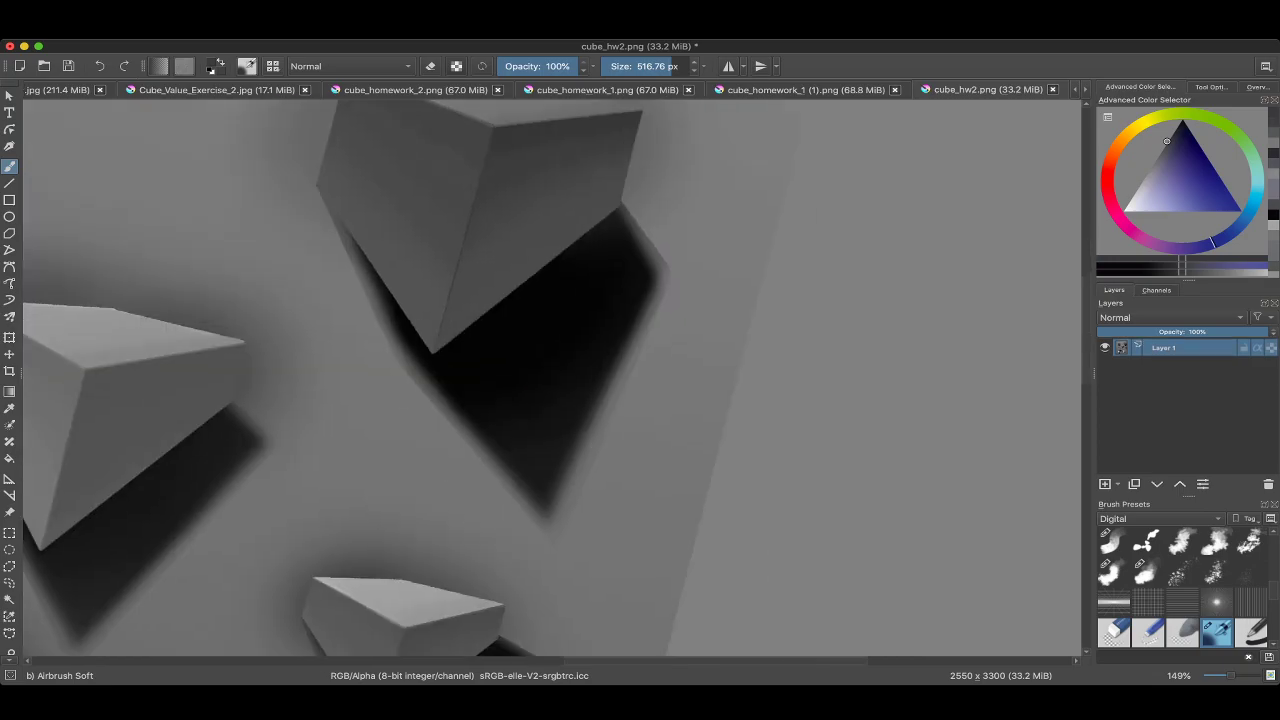
{"action": "left_click", "coordinate": [9, 582]}
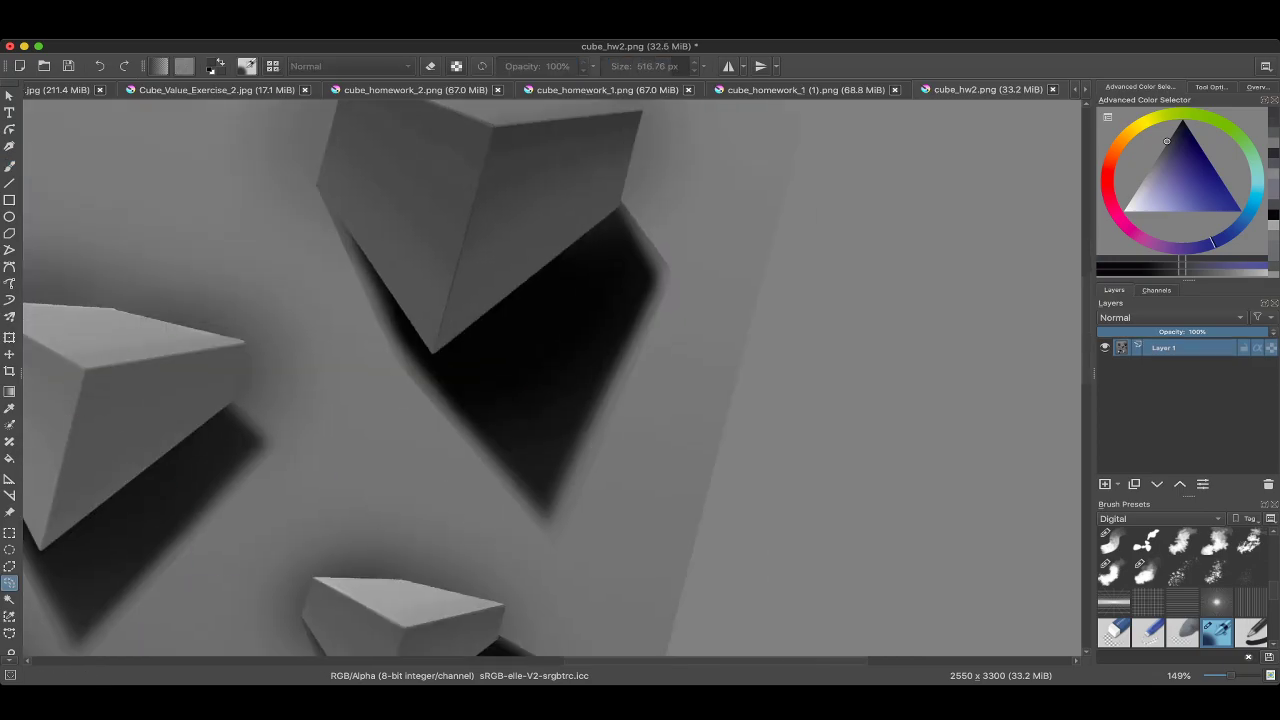
{"action": "key", "text": "b"}
{"action": "mouse_move", "coordinate": [318, 192]}
{"action": "left_mouse_down"}
{"action": "mouse_move", "coordinate": [392, 356]}
{"action": "mouse_move", "coordinate": [468, 428]}
{"action": "left_mouse_up"}
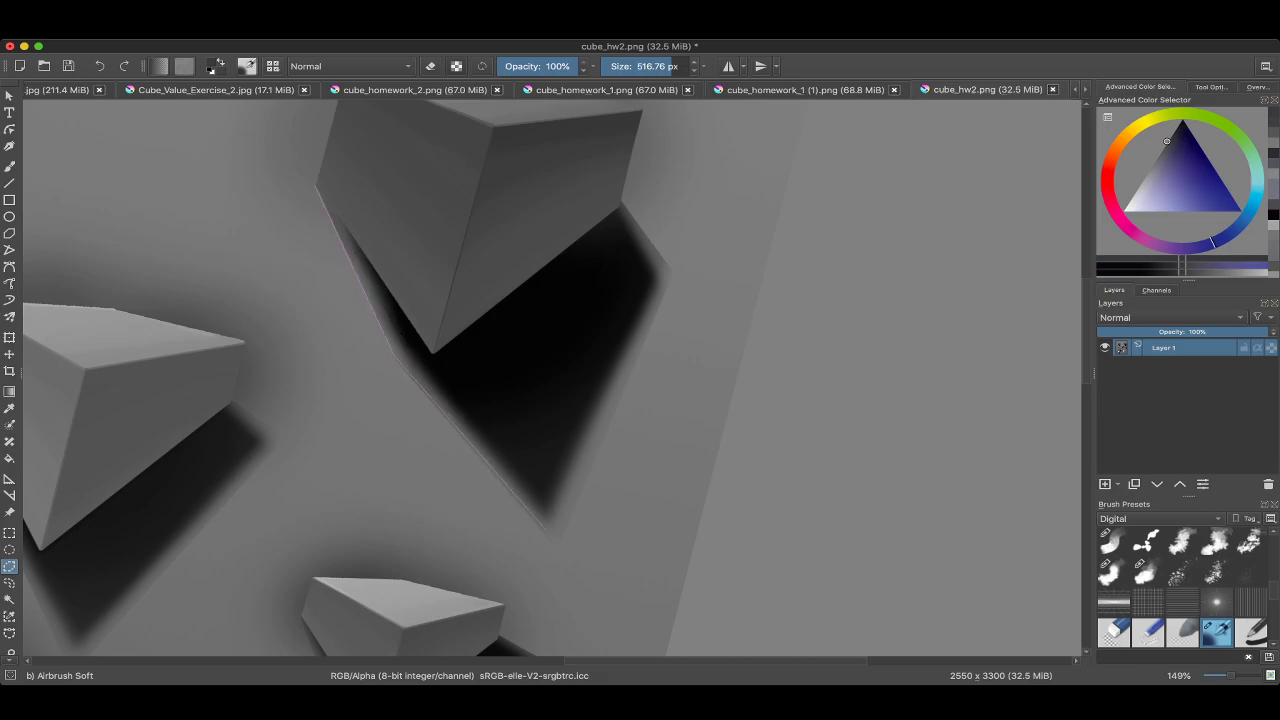
{"action": "mouse_move", "coordinate": [550, 535]}
{"action": "left_mouse_down"}
{"action": "mouse_move", "coordinate": [648, 322]}
{"action": "mouse_move", "coordinate": [625, 212]}
{"action": "mouse_move", "coordinate": [632, 220]}
{"action": "mouse_move", "coordinate": [586, 232]}
{"action": "mouse_move", "coordinate": [432, 352]}
{"action": "mouse_move", "coordinate": [316, 186]}
{"action": "left_mouse_up"}
Airbrush an even dark grey over the selected cast shadow at 798.49 px, and clear the selection.
{"action": "key", "text": "b"}
{"action": "scroll", "coordinate": [343, 371], "scroll_direction": "up", "scroll_amount": 3}
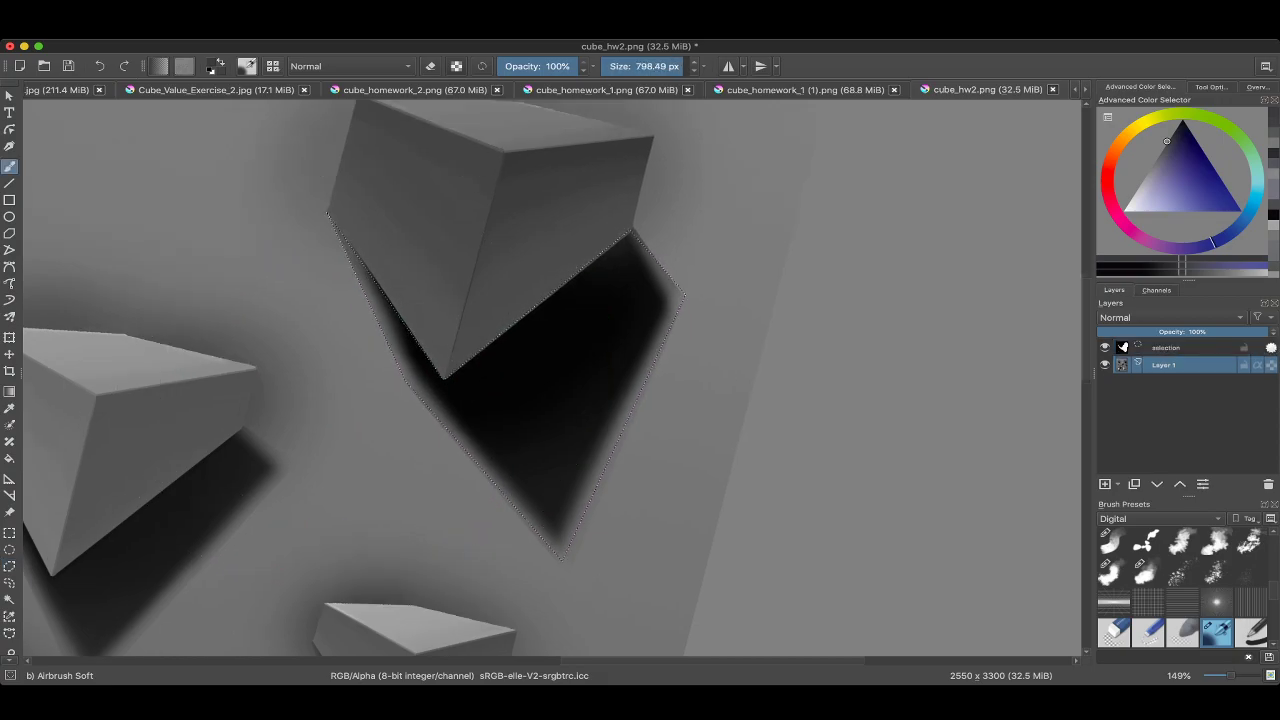
{"action": "mouse_move", "coordinate": [560, 300]}
{"action": "left_mouse_down"}
{"action": "mouse_move", "coordinate": [443, 371]}
{"action": "mouse_move", "coordinate": [514, 443]}
{"action": "mouse_move", "coordinate": [600, 400]}
{"action": "left_mouse_up"}
{"action": "key", "text": "ctrl+shift+a"}
Reselect the upper-right box's shadow, airbrush a darker grey beside the box at 463.67 px, and clear the selection.
{"action": "scroll", "coordinate": [561, 428], "scroll_direction": "down", "scroll_amount": 5}
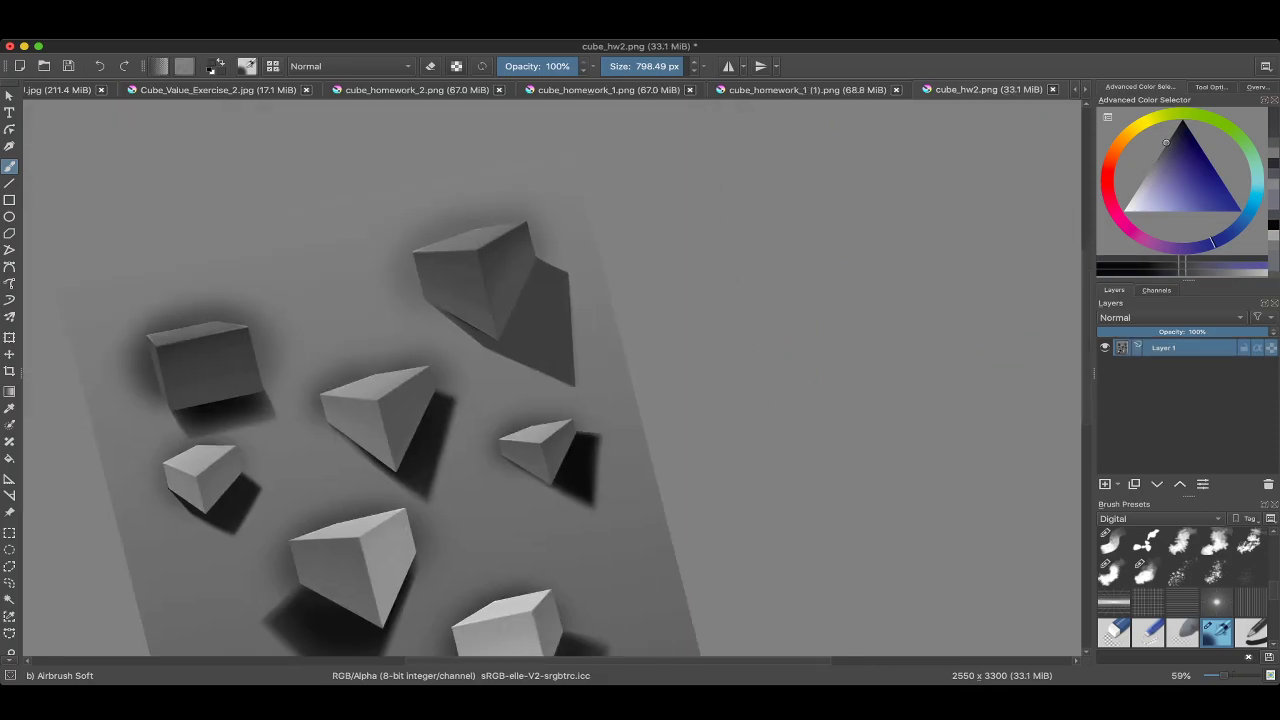
{"action": "scroll", "coordinate": [561, 428], "scroll_direction": "up", "scroll_amount": 2}
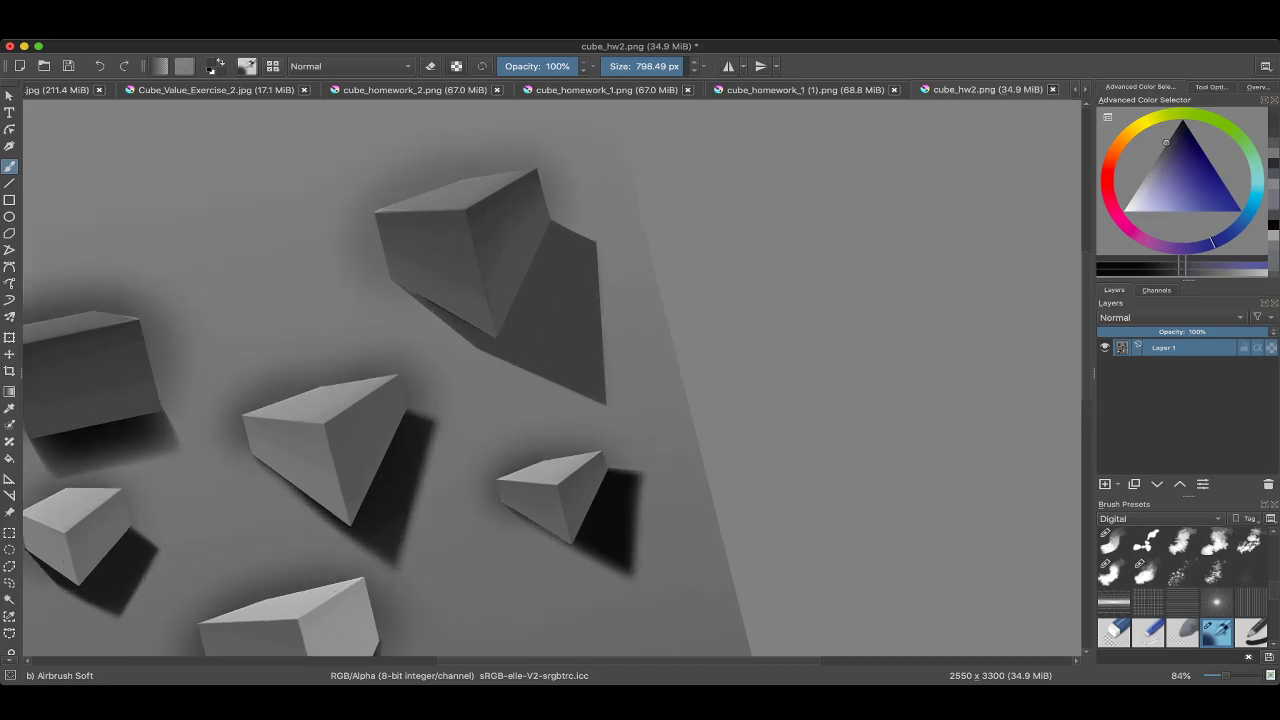
{"action": "key", "text": "ctrl+shift+d"}
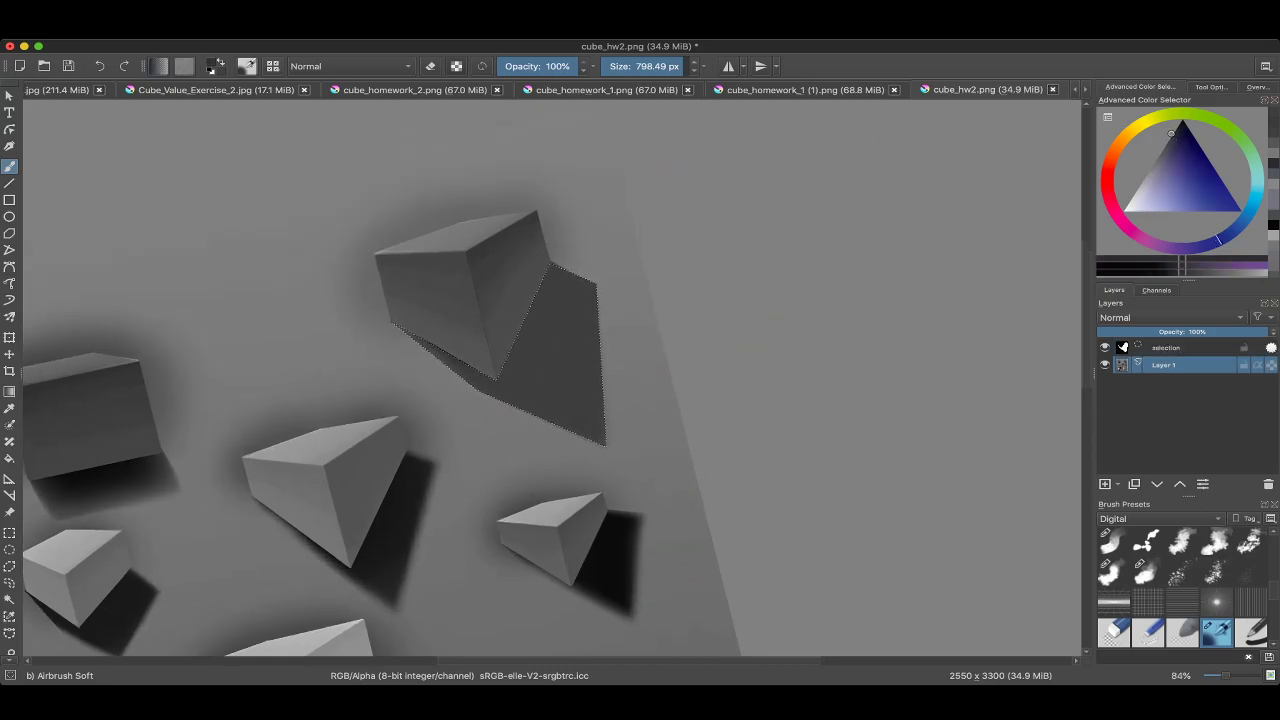
{"action": "mouse_move", "coordinate": [525, 357]}
{"action": "left_mouse_down"}
{"action": "mouse_move", "coordinate": [486, 350]}
{"action": "mouse_move", "coordinate": [509, 351]}
{"action": "mouse_move", "coordinate": [531, 320]}
{"action": "mouse_move", "coordinate": [461, 340]}
{"action": "left_mouse_up"}
{"action": "key", "text": "ctrl+shift+a"}
{"action": "scroll", "coordinate": [461, 340], "scroll_direction": "down", "scroll_amount": 5}
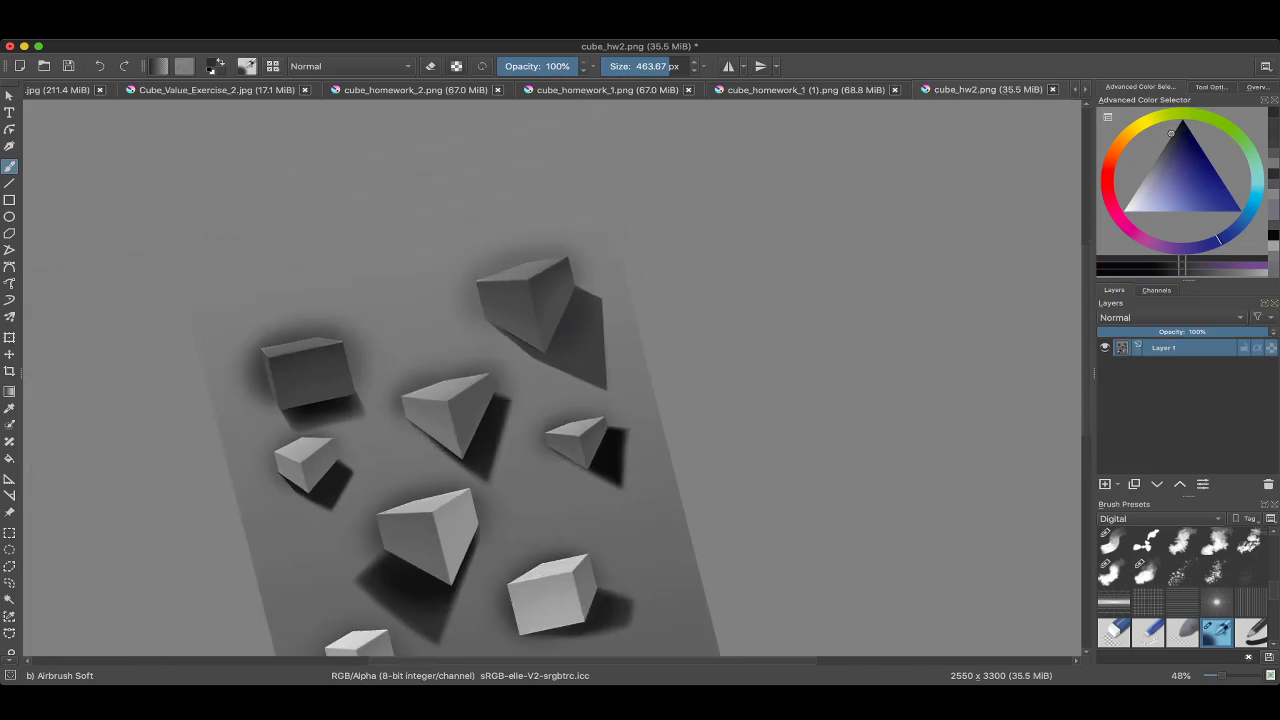
Sample the background grey around the upper-right box and soften its shadow's outer edges with the airbrush, reducing it from 91.11 to 71.58 px.
{"action": "scroll", "coordinate": [461, 340], "scroll_direction": "up", "scroll_amount": 3}
{"action": "scroll", "coordinate": [765, 390], "scroll_direction": "up", "scroll_amount": 2}
{"action": "left_click", "coordinate": [604, 253], "text": "ctrl"}
{"action": "left_click_drag", "start_coordinate": [604, 253], "coordinate": [592, 372]}
{"action": "left_click", "coordinate": [604, 253], "text": "ctrl"}
{"action": "left_click", "coordinate": [598, 327], "text": "shift"}
{"action": "left_click_drag", "start_coordinate": [598, 327], "coordinate": [533, 412]}
{"action": "left_click", "coordinate": [540, 400], "text": "shift"}
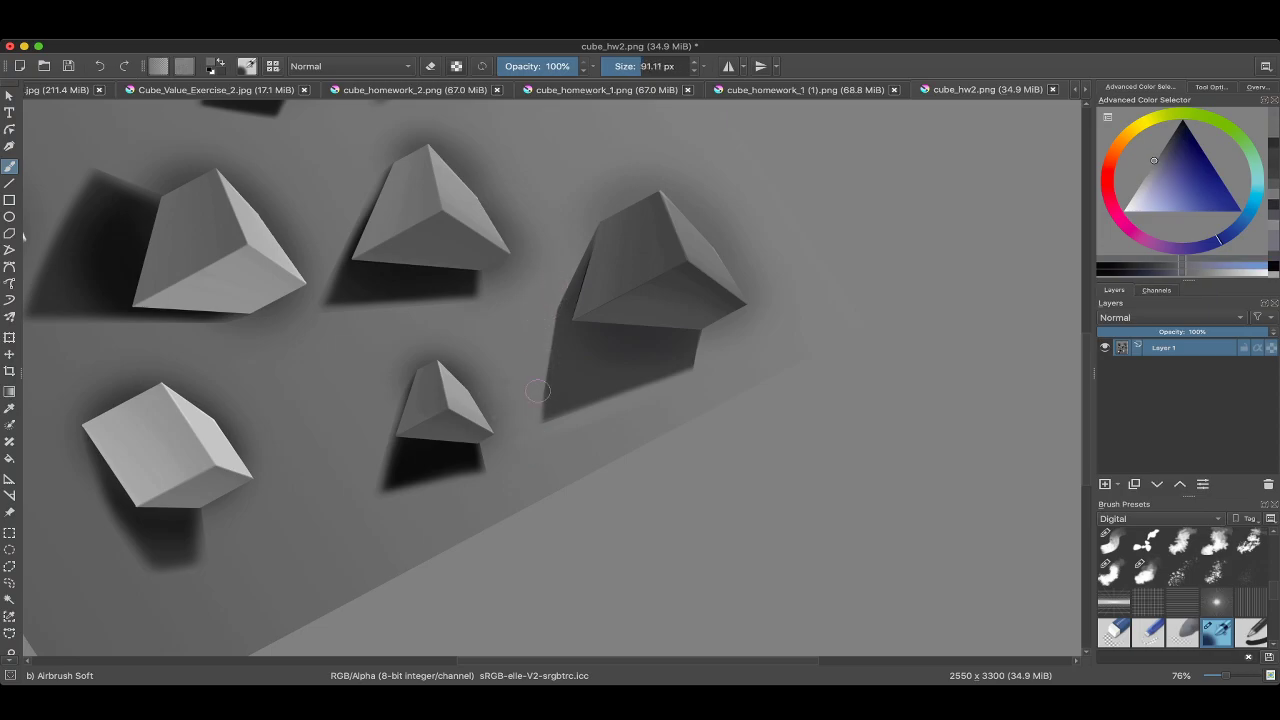
{"action": "key", "text": "bracketleft"}
{"action": "key", "text": "bracketleft"}
{"action": "key", "text": "4"}
{"action": "key", "text": "4"}
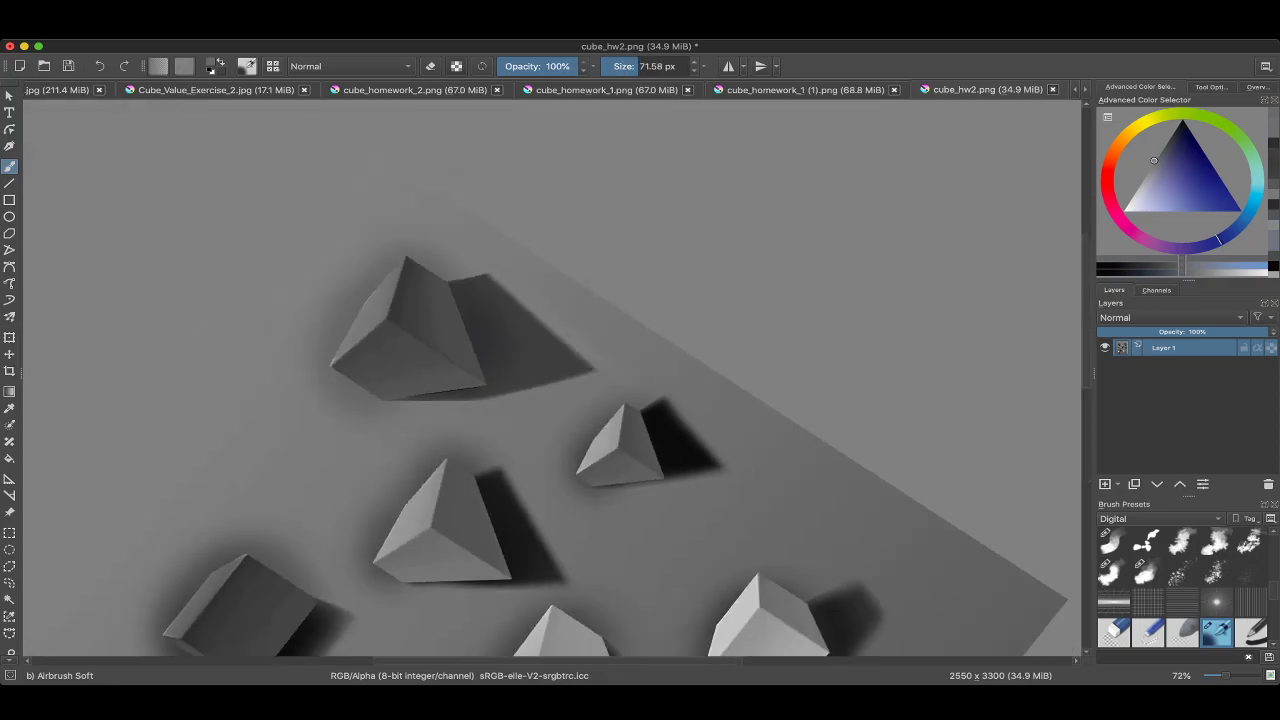
{"action": "key", "text": "minus"}
{"action": "key", "text": "minus"}
{"action": "scroll", "coordinate": [428, 403], "scroll_direction": "up", "scroll_amount": 8}
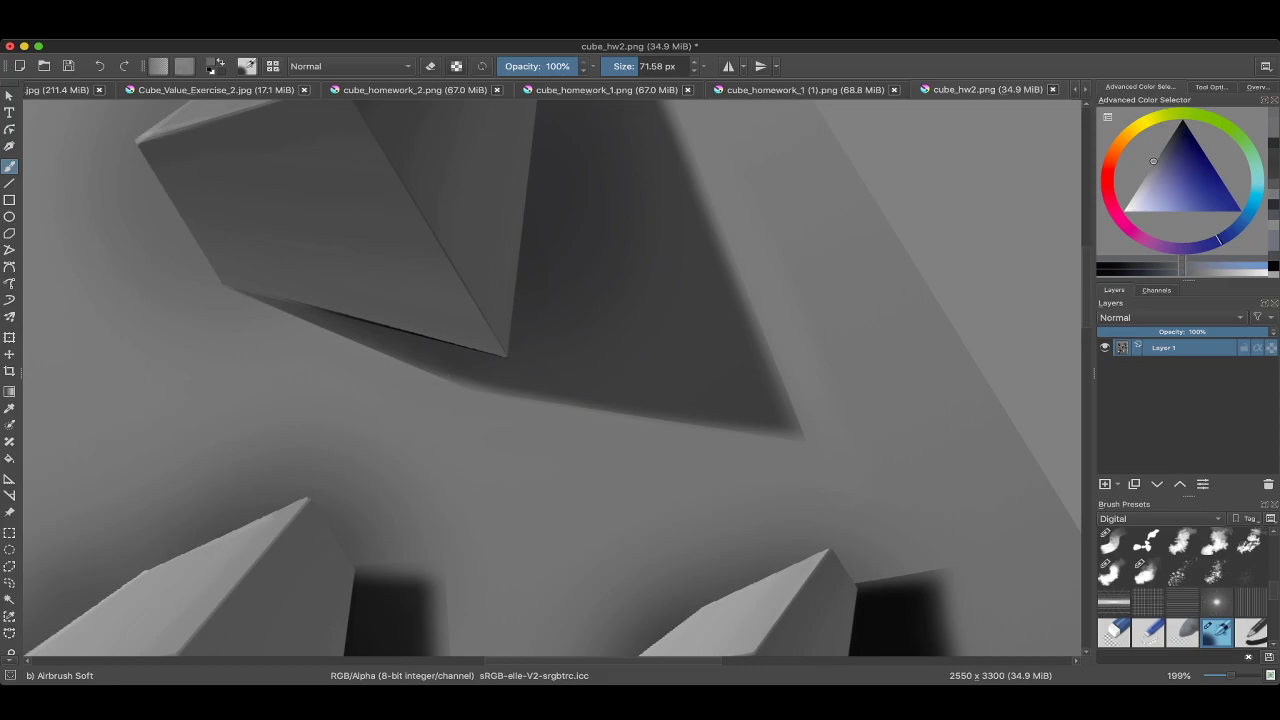
Sample greys from the cast shadows and the central box's side face to compare their values.
{"action": "key", "text": "k"}
{"action": "key", "text": "k"}
{"action": "key", "text": "k"}
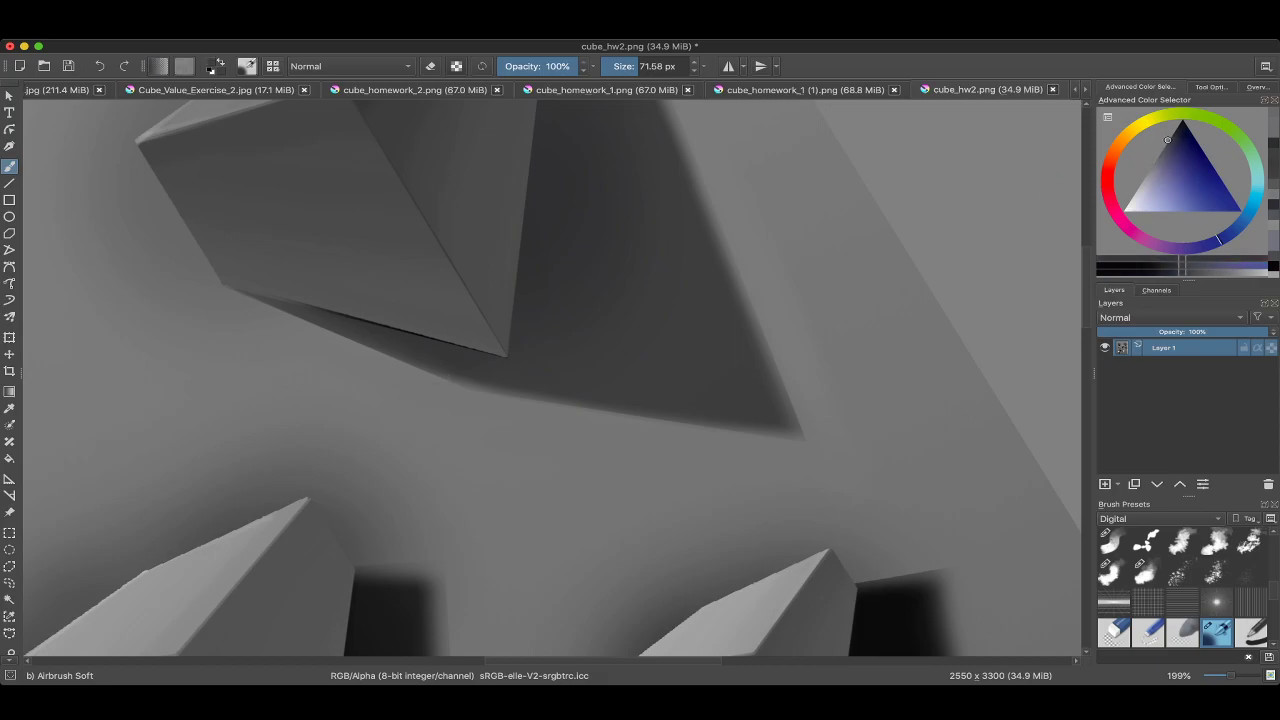
{"action": "scroll", "coordinate": [932, 196], "scroll_direction": "down", "scroll_amount": 5}
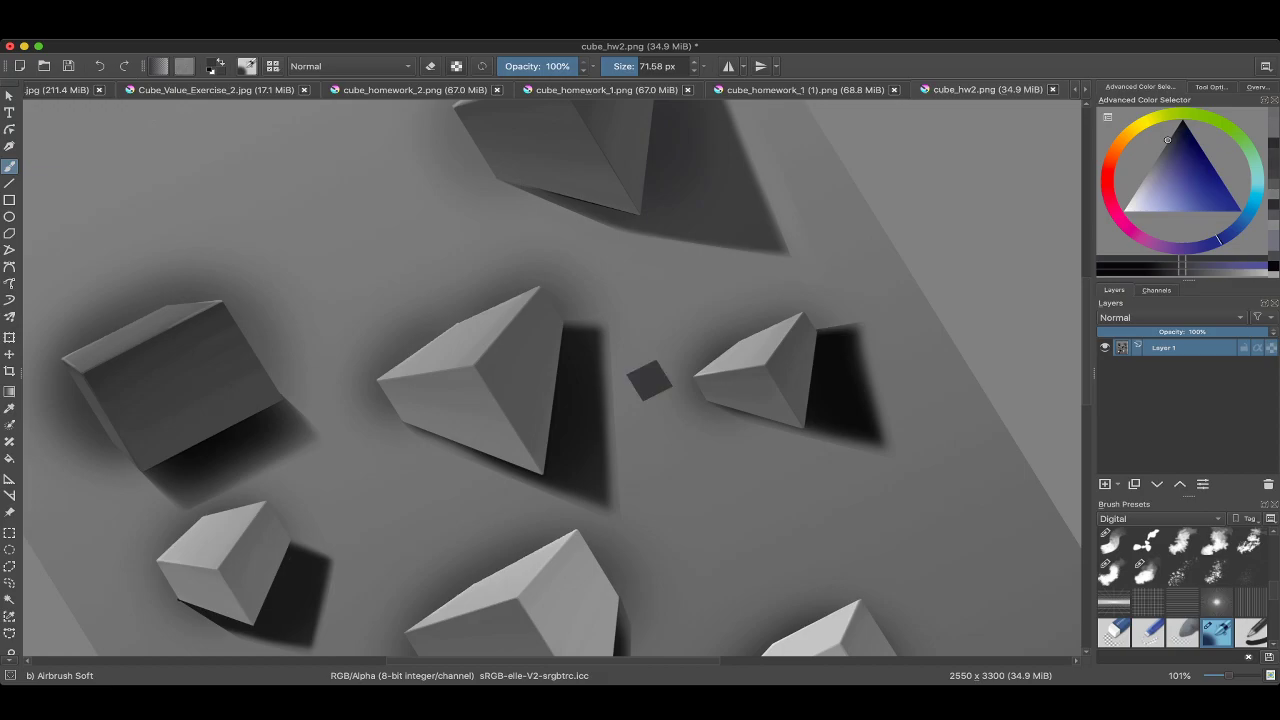
{"action": "scroll", "coordinate": [680, 358], "scroll_direction": "down", "scroll_amount": 2}
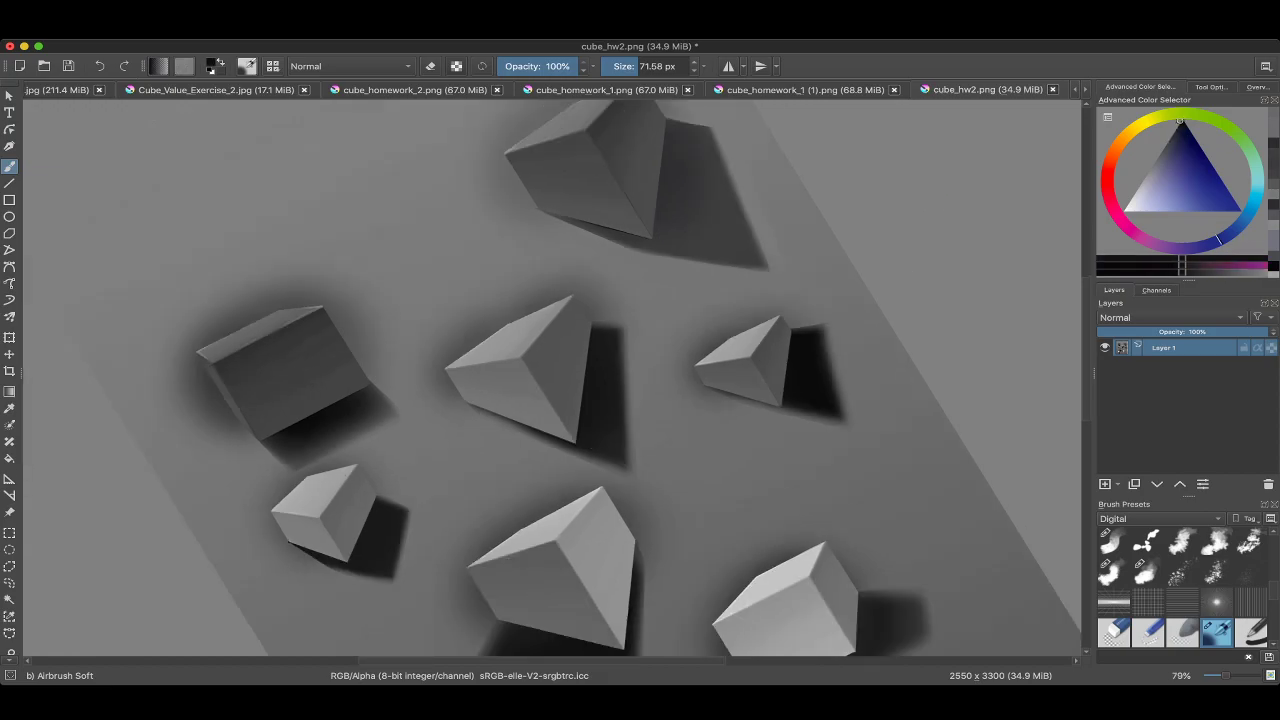
{"action": "scroll", "coordinate": [680, 358], "scroll_direction": "up", "scroll_amount": 1}
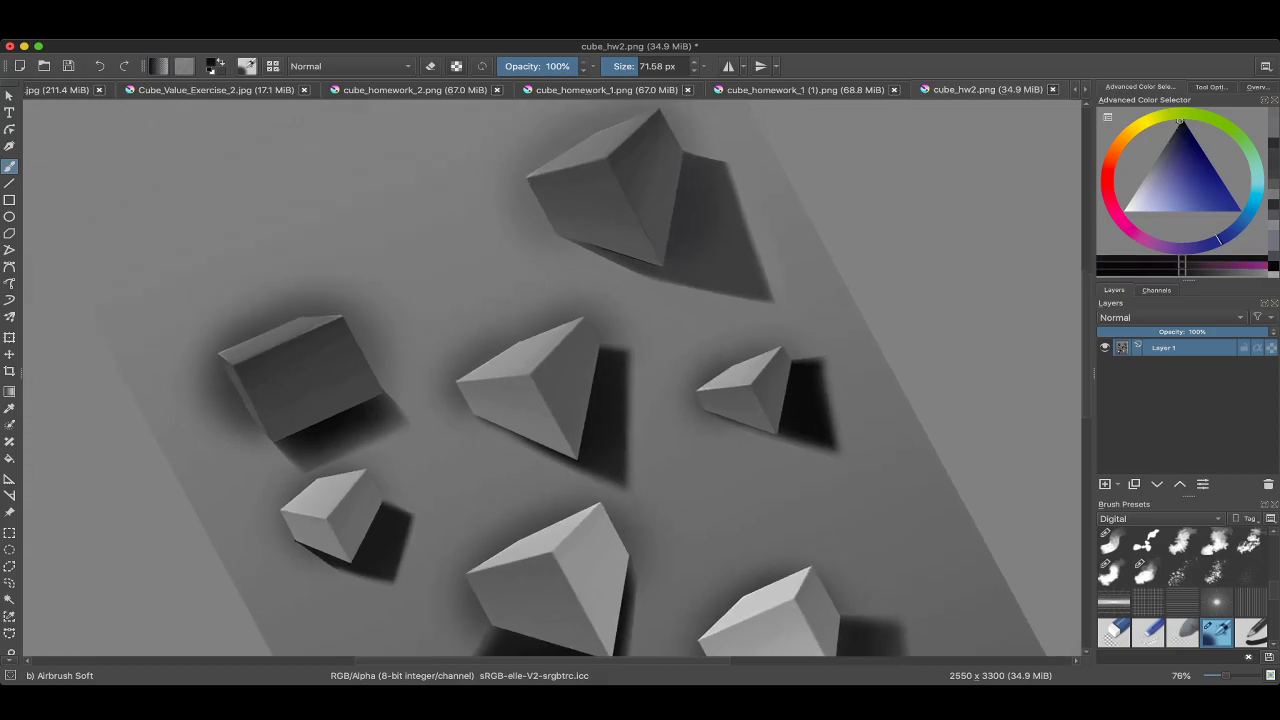
{"action": "scroll", "coordinate": [552, 370], "scroll_direction": "up", "scroll_amount": 5}
{"action": "left_click", "coordinate": [651, 333], "text": "ctrl"}
{"action": "left_click_drag", "start_coordinate": [651, 333], "coordinate": [625, 375], "text": "ctrl"}
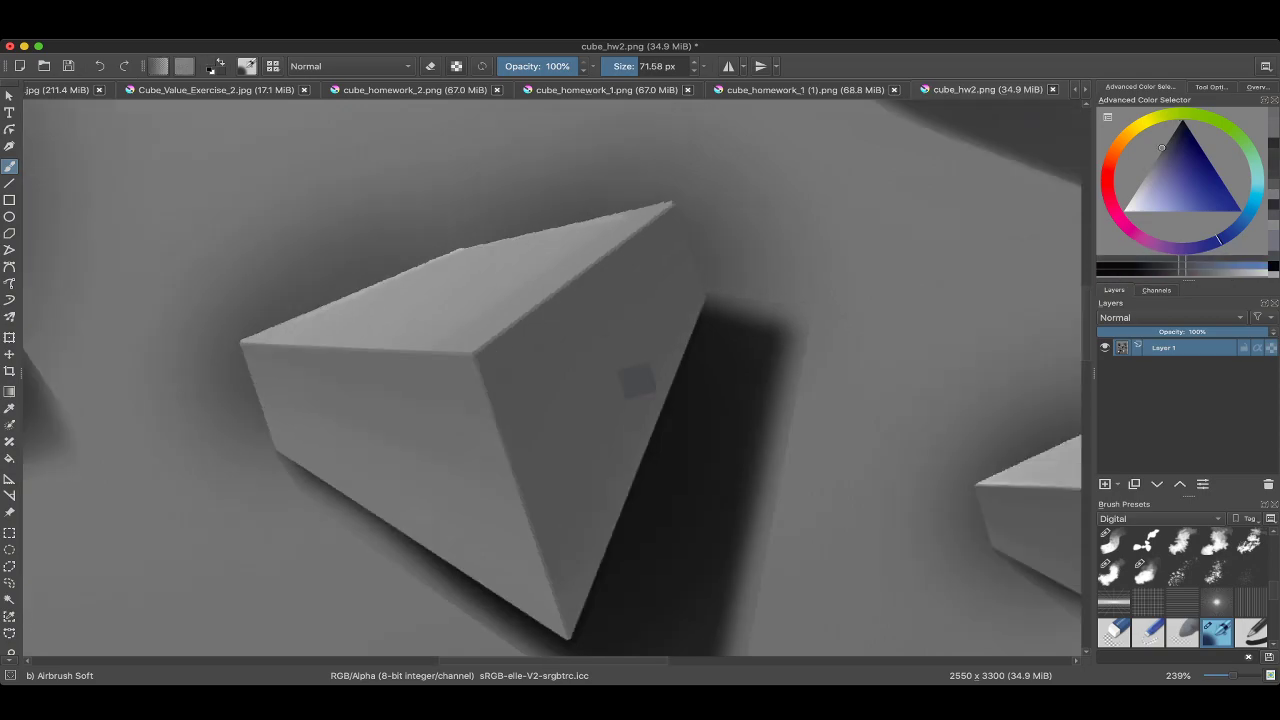
{"action": "scroll", "coordinate": [620, 374], "scroll_direction": "down", "scroll_amount": 5}
{"action": "scroll", "coordinate": [620, 374], "scroll_direction": "right", "scroll_amount": 4}
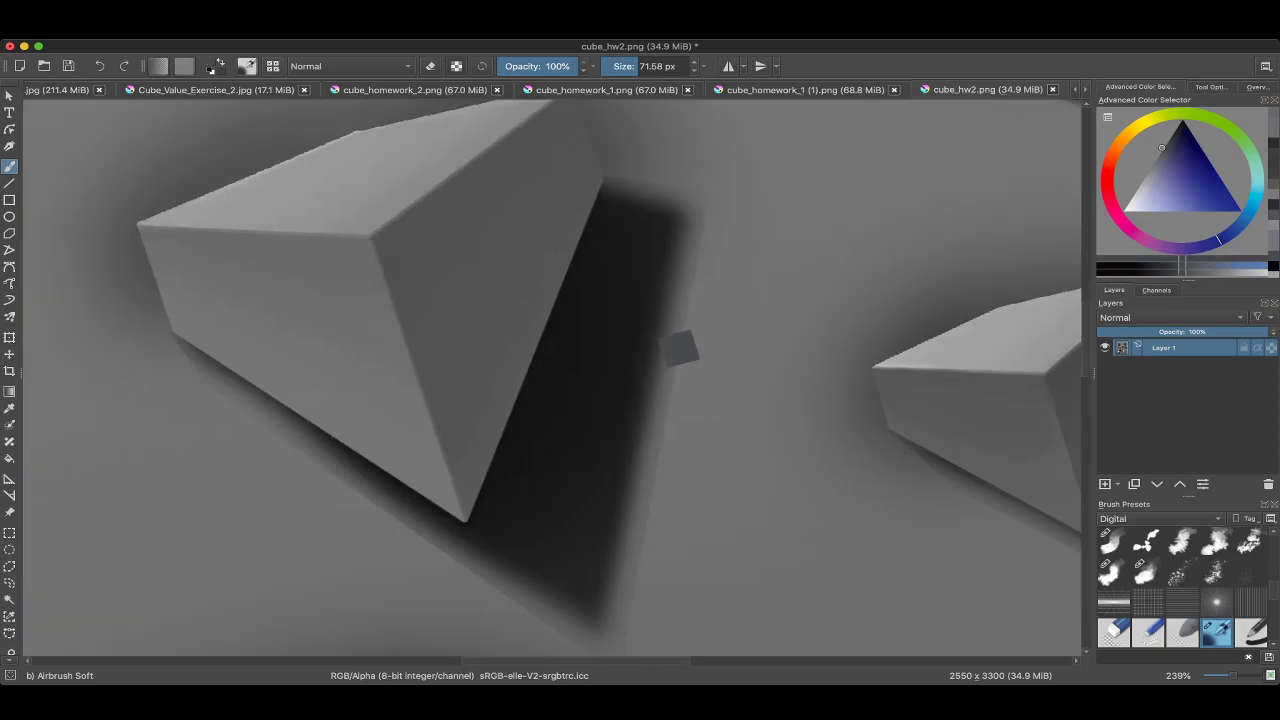
{"action": "left_click", "coordinate": [688, 337], "text": "ctrl"}
{"action": "mouse_move", "coordinate": [688, 337]}
{"action": "left_mouse_down", "text": "ctrl"}
{"action": "mouse_move", "coordinate": [685, 347]}
{"action": "mouse_move", "coordinate": [689, 312]}
{"action": "left_mouse_up", "text": "ctrl"}
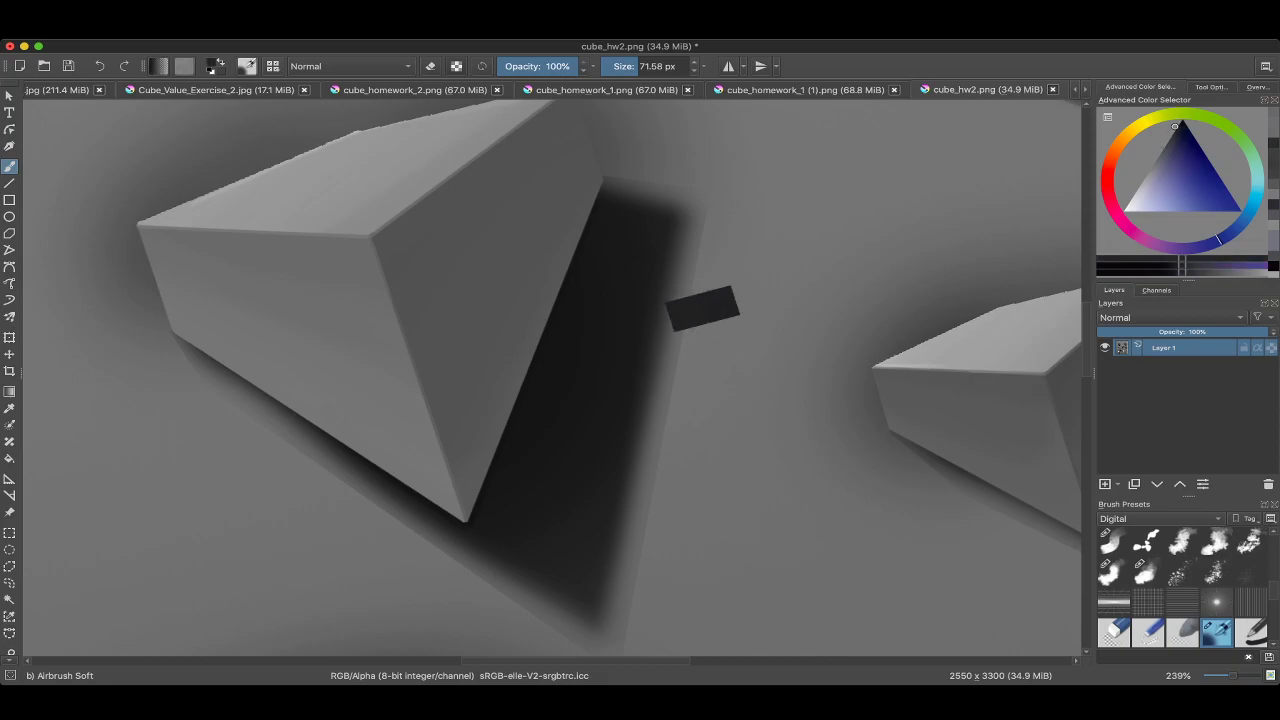
Examine the face values and cast shadows of the other boxes across the cube_hw2.png drawing.
{"action": "scroll", "coordinate": [689, 312], "scroll_direction": "down", "scroll_amount": 5}
{"action": "scroll", "coordinate": [789, 225], "scroll_direction": "down", "scroll_amount": 5}
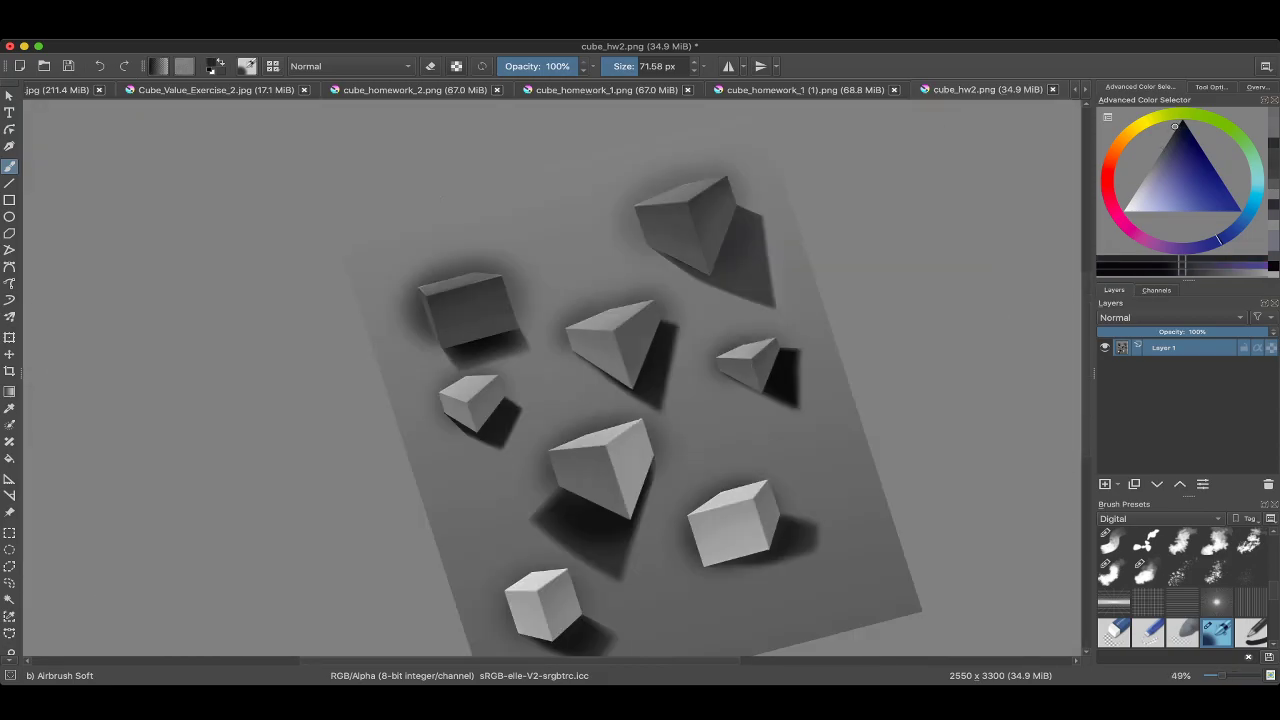
{"action": "scroll", "coordinate": [640, 320], "scroll_direction": "up", "scroll_amount": 5}
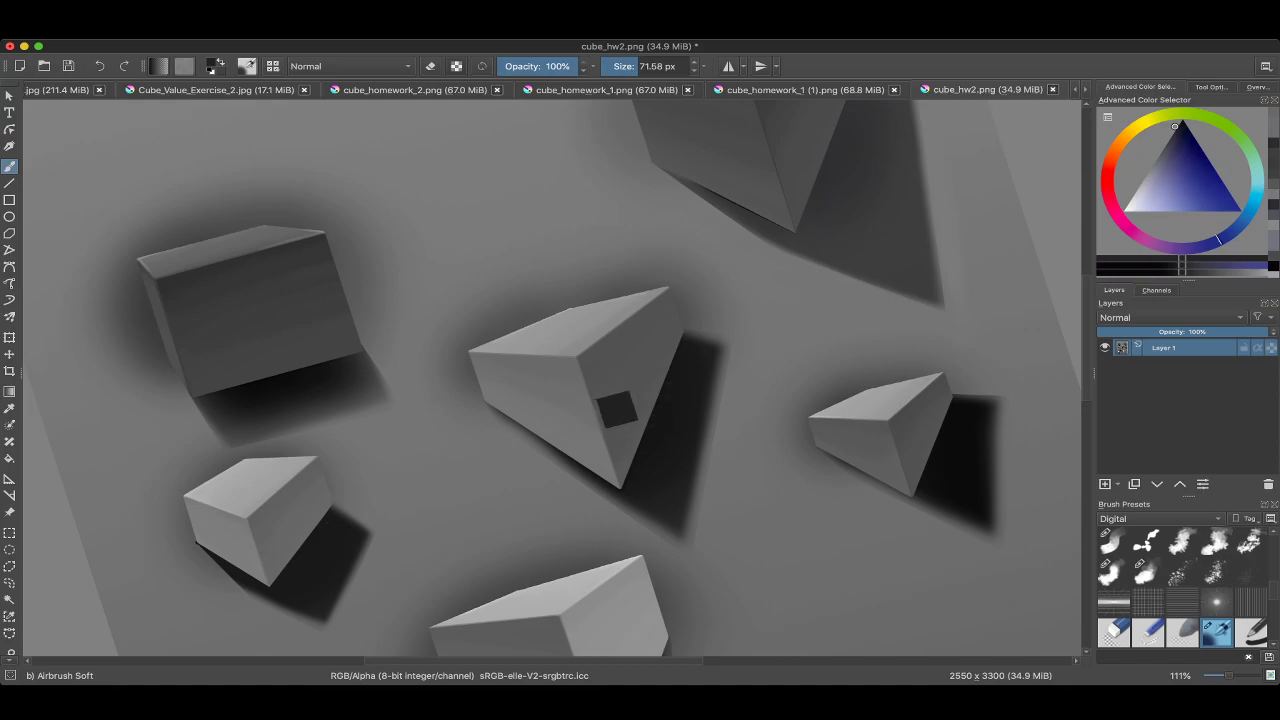
{"action": "scroll", "coordinate": [617, 408], "scroll_direction": "down", "scroll_amount": 4}
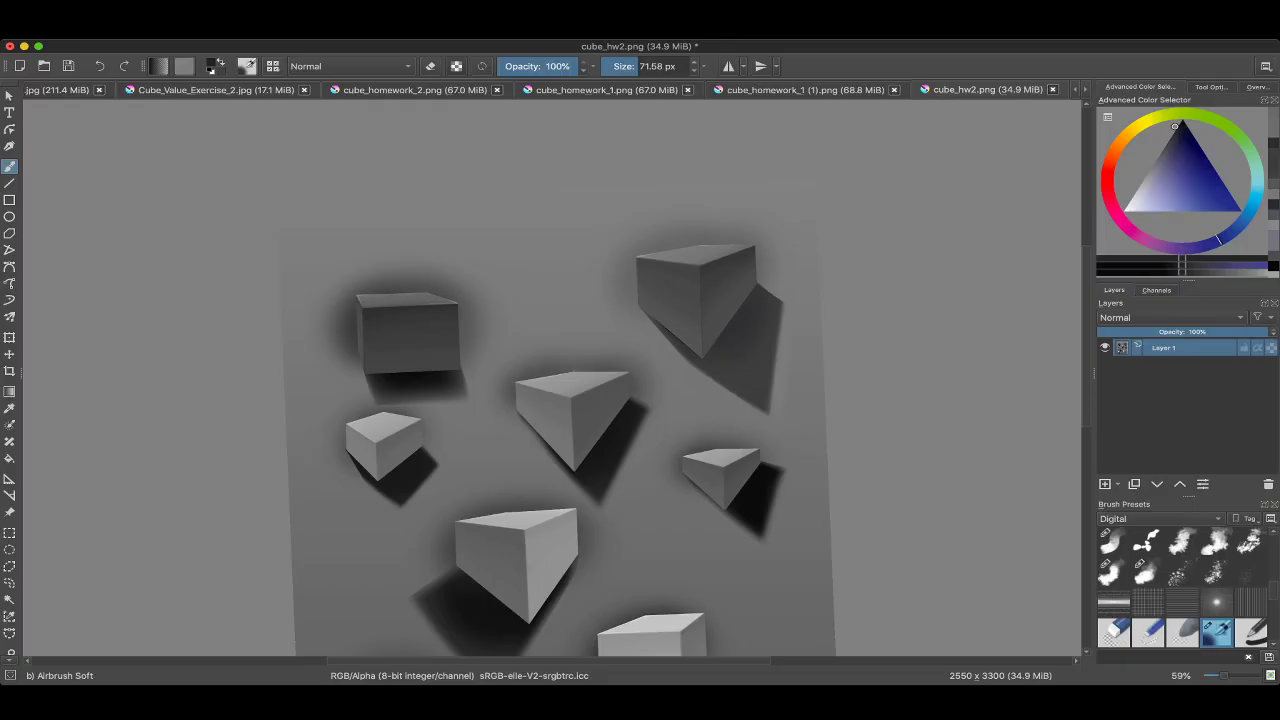
{"action": "scroll", "coordinate": [550, 380], "scroll_direction": "down", "scroll_amount": 3}
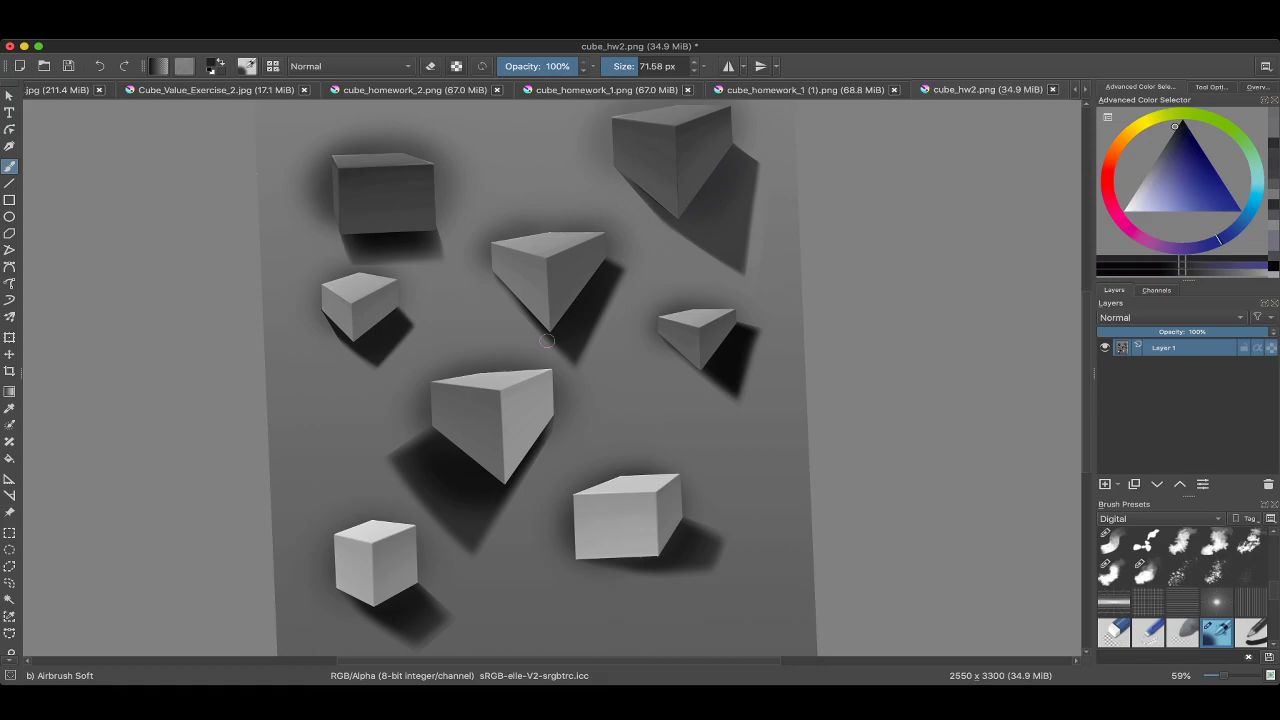
{"action": "scroll", "coordinate": [587, 282], "scroll_direction": "up", "scroll_amount": 5}
{"action": "left_click_drag", "start_coordinate": [587, 282], "coordinate": [817, 440]}
{"action": "scroll", "coordinate": [817, 440], "scroll_direction": "down", "scroll_amount": 3}
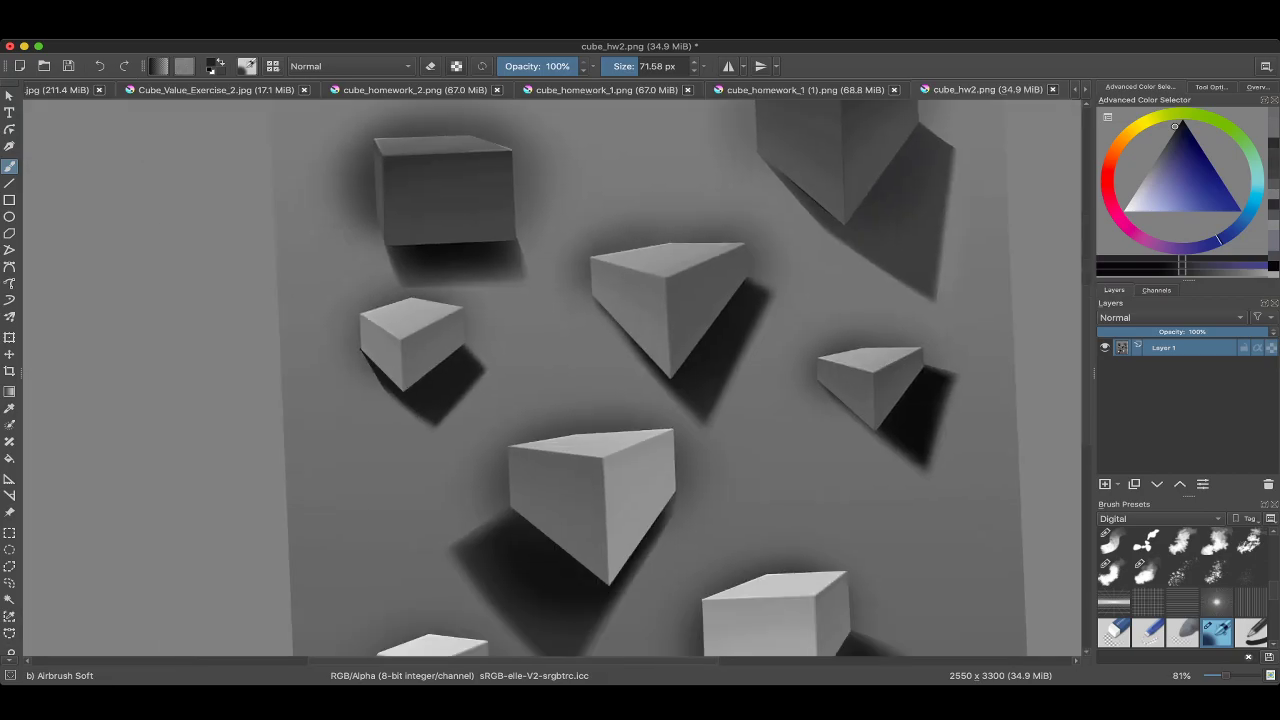
{"action": "scroll", "coordinate": [817, 440], "scroll_direction": "up", "scroll_amount": 2}
{"action": "scroll", "coordinate": [817, 440], "scroll_direction": "down", "scroll_amount": 1}
{"action": "scroll", "coordinate": [378, 272], "scroll_direction": "up", "scroll_amount": 3}
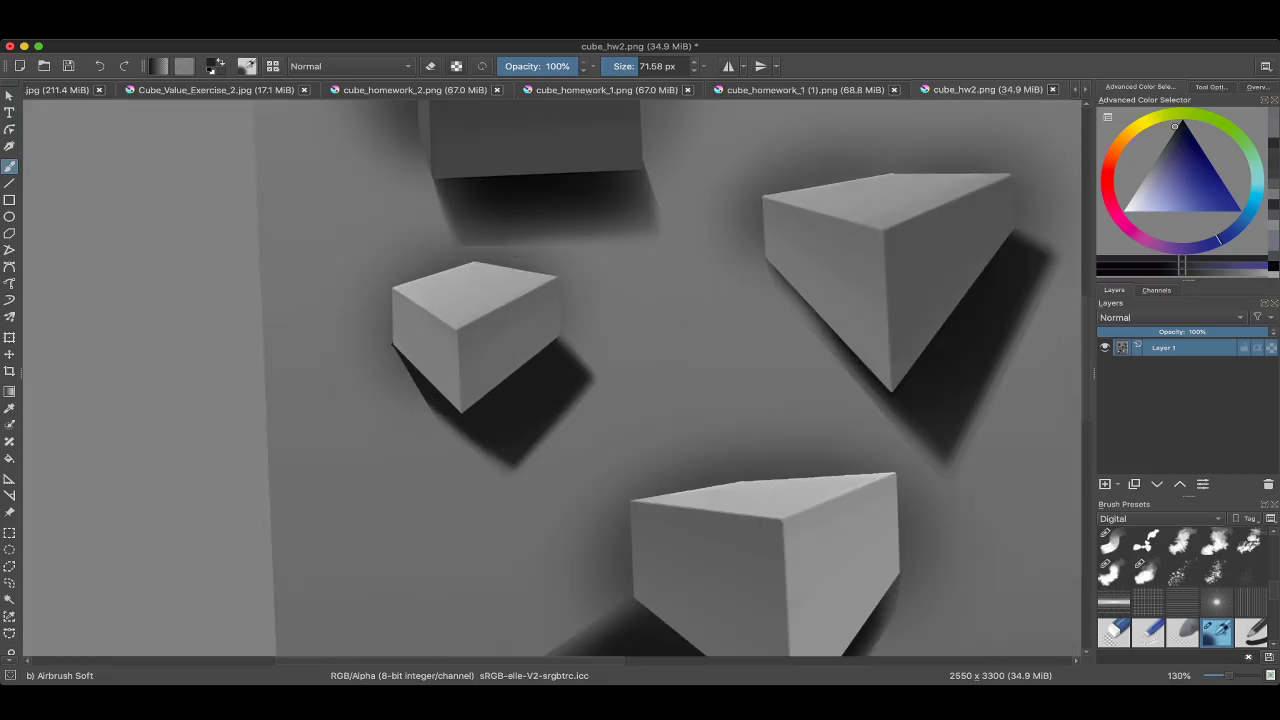
Examine the edge highlights along the lower-right box's front and top faces in cube_hw2.png up close.
{"action": "key", "text": "ctrl+r"}
{"action": "scroll", "coordinate": [550, 380], "scroll_direction": "down", "scroll_amount": 4}
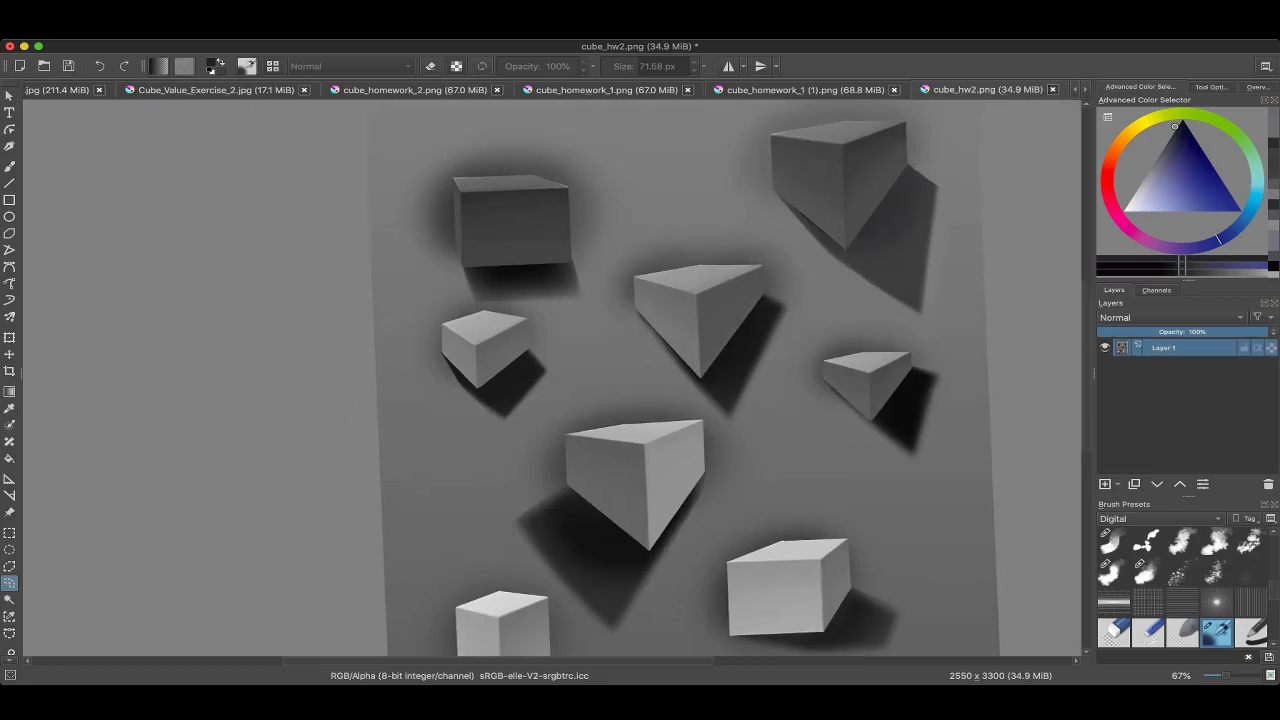
{"action": "scroll", "coordinate": [550, 380], "scroll_direction": "up", "scroll_amount": 3}
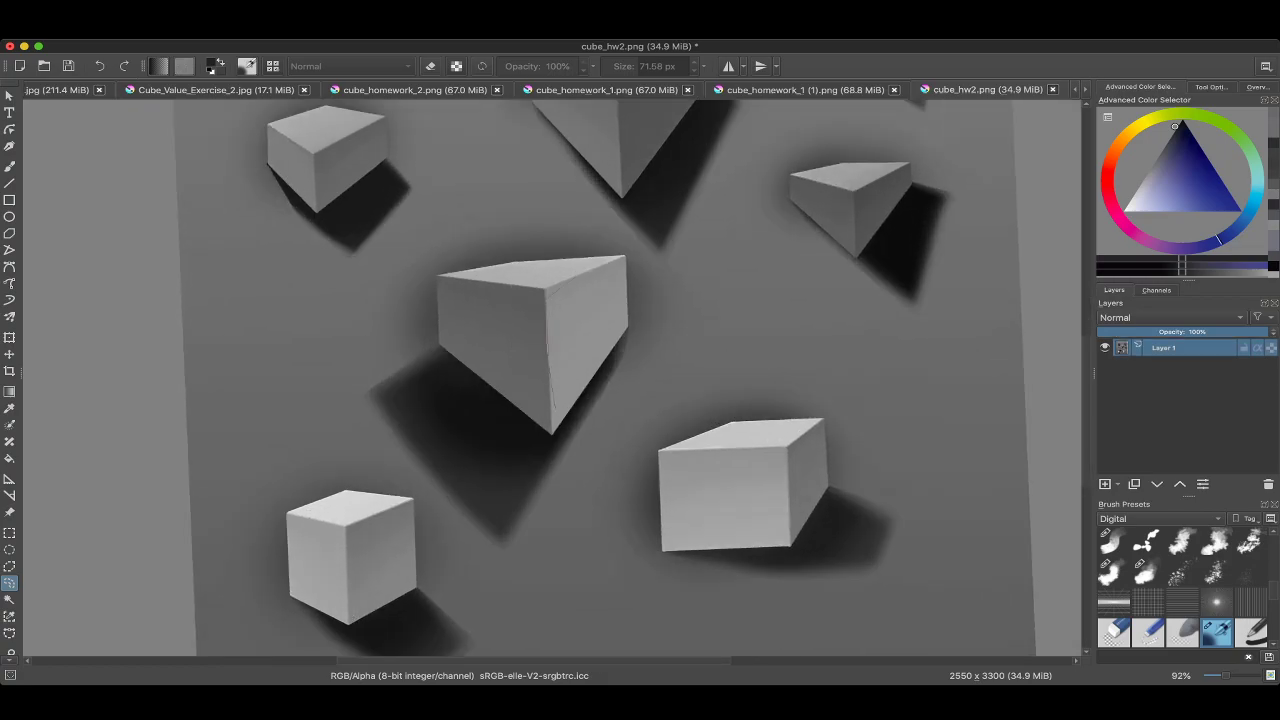
{"action": "left_click_drag", "start_coordinate": [550, 380], "coordinate": [462, 364]}
{"action": "scroll", "coordinate": [587, 552], "scroll_direction": "up", "scroll_amount": 5}
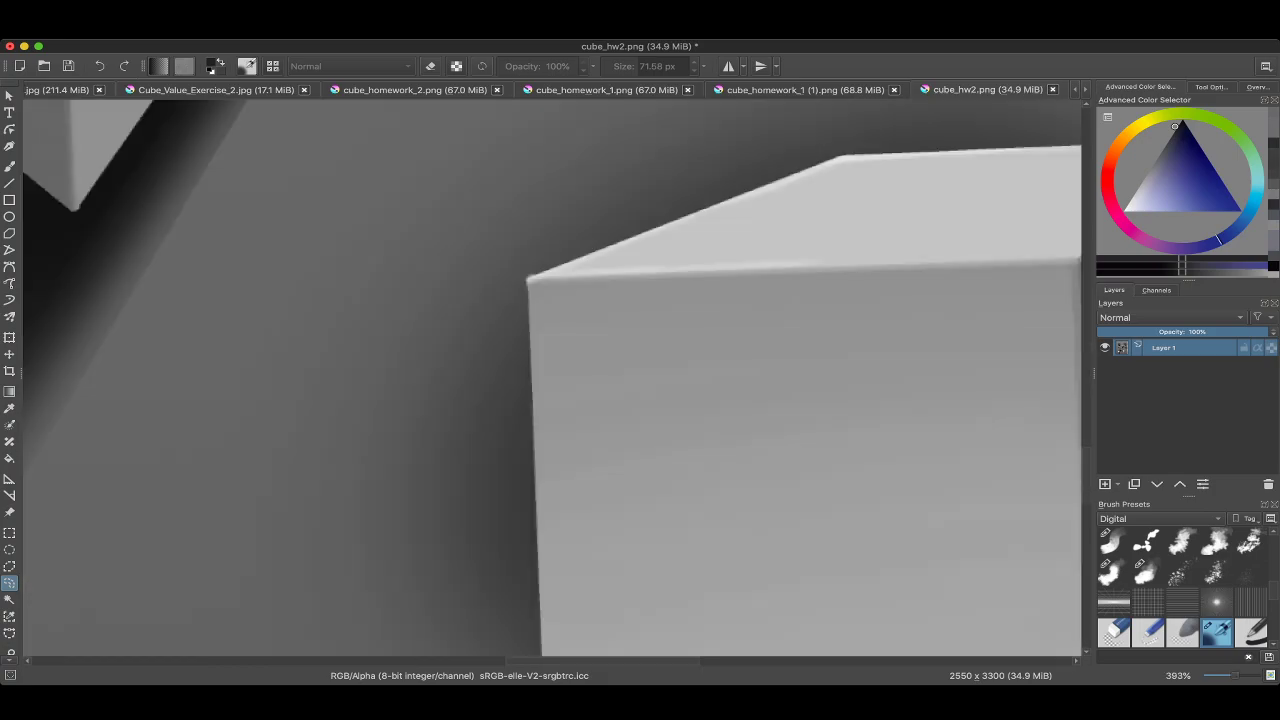
{"action": "scroll", "coordinate": [560, 395], "scroll_direction": "down", "scroll_amount": 4}
{"action": "scroll", "coordinate": [560, 395], "scroll_direction": "down", "scroll_amount": 3}
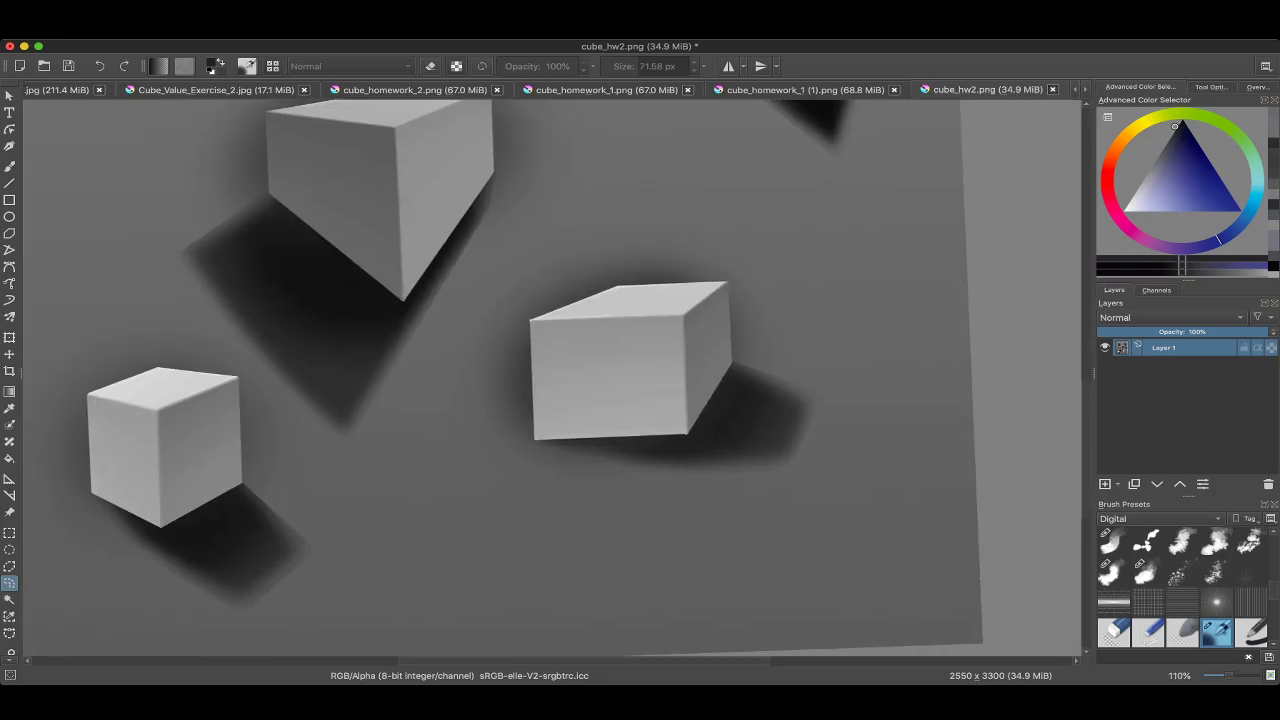
Circle areas around the boxes with freehand selections, including the lower-right box's left edge, clearing each selection.
{"action": "scroll", "coordinate": [630, 360], "scroll_direction": "up", "scroll_amount": 2}
{"action": "mouse_move", "coordinate": [490, 280]}
{"action": "left_mouse_down"}
{"action": "mouse_move", "coordinate": [525, 570]}
{"action": "mouse_move", "coordinate": [520, 560]}
{"action": "left_mouse_up"}
{"action": "scroll", "coordinate": [550, 380], "scroll_direction": "down", "scroll_amount": 3}
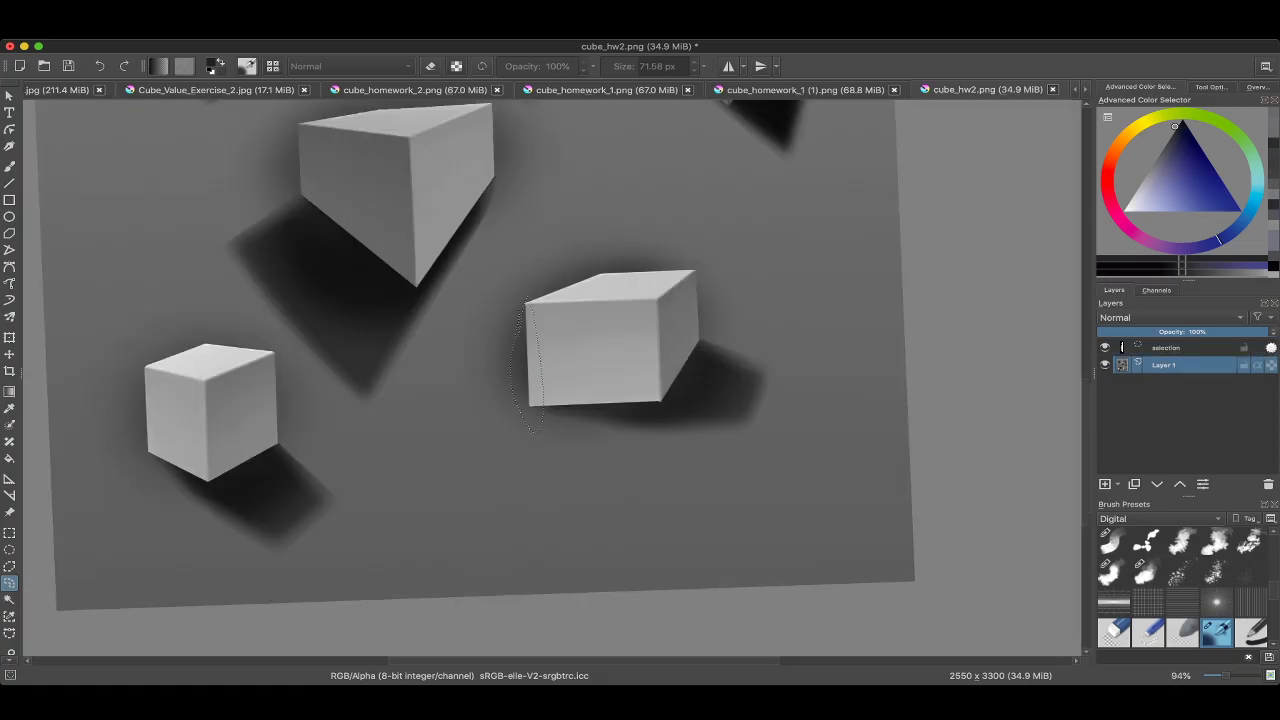
{"action": "scroll", "coordinate": [550, 380], "scroll_direction": "up", "scroll_amount": 2}
{"action": "key", "text": "ctrl+shift+a"}
{"action": "scroll", "coordinate": [550, 380], "scroll_direction": "down", "scroll_amount": 5}
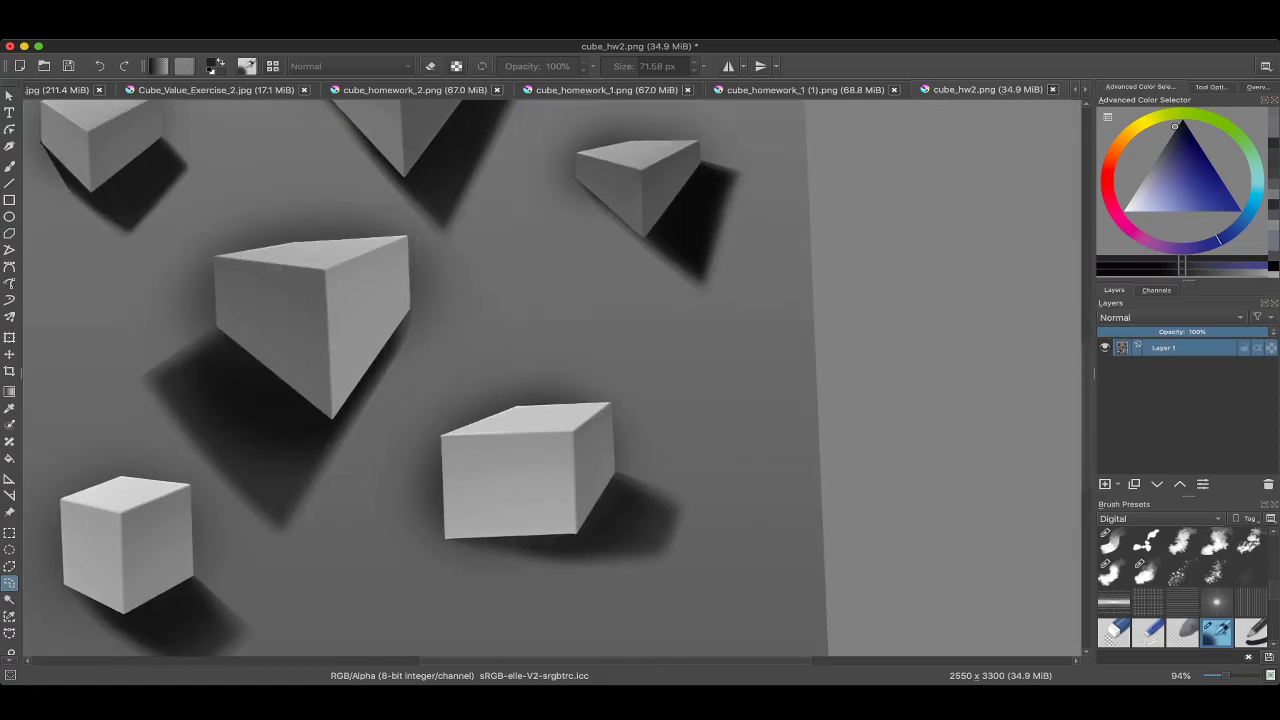
{"action": "scroll", "coordinate": [478, 374], "scroll_direction": "up", "scroll_amount": 4}
{"action": "mouse_move", "coordinate": [585, 165]}
{"action": "left_mouse_down"}
{"action": "mouse_move", "coordinate": [735, 260]}
{"action": "mouse_move", "coordinate": [555, 195]}
{"action": "left_mouse_up"}
{"action": "key", "text": "ctrl+shift+a"}
{"action": "scroll", "coordinate": [550, 380], "scroll_direction": "down", "scroll_amount": 6}
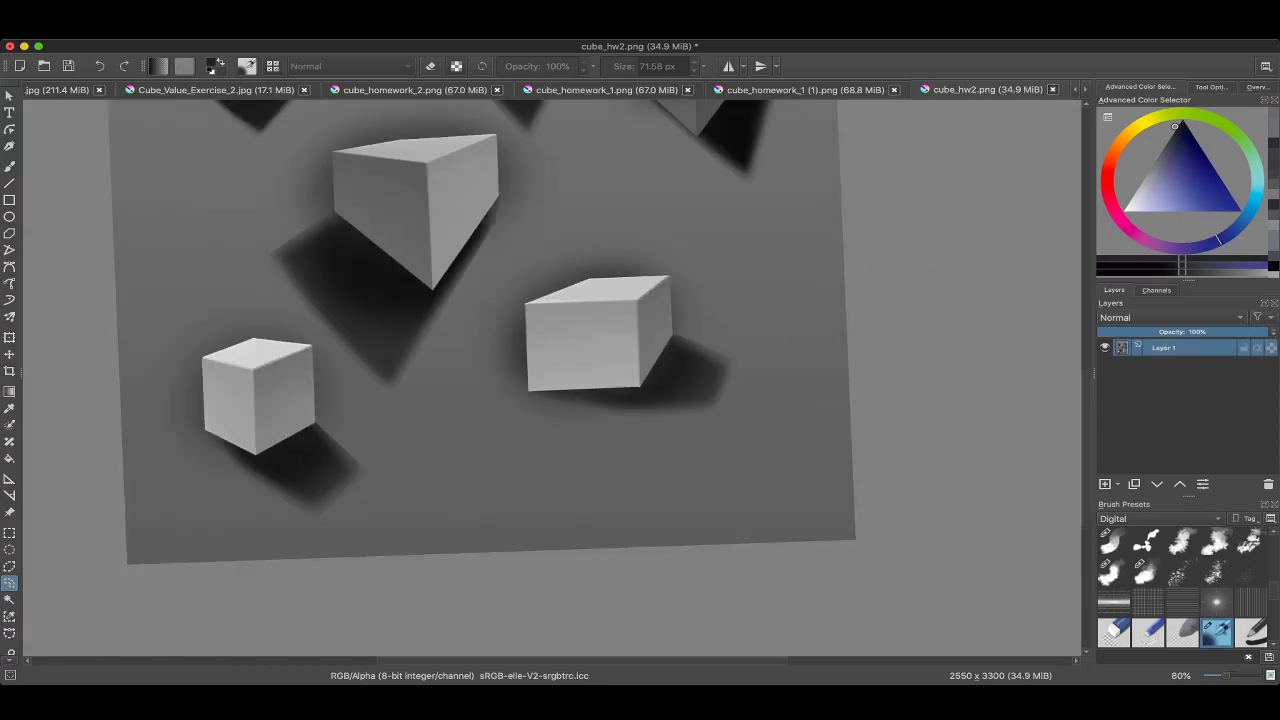
Circle the upper-right box with a freehand selection, compare it with the other boxes, and clear the selection.
{"action": "scroll", "coordinate": [550, 380], "scroll_direction": "down", "scroll_amount": 2}
{"action": "scroll", "coordinate": [550, 380], "scroll_direction": "up", "scroll_amount": 2}
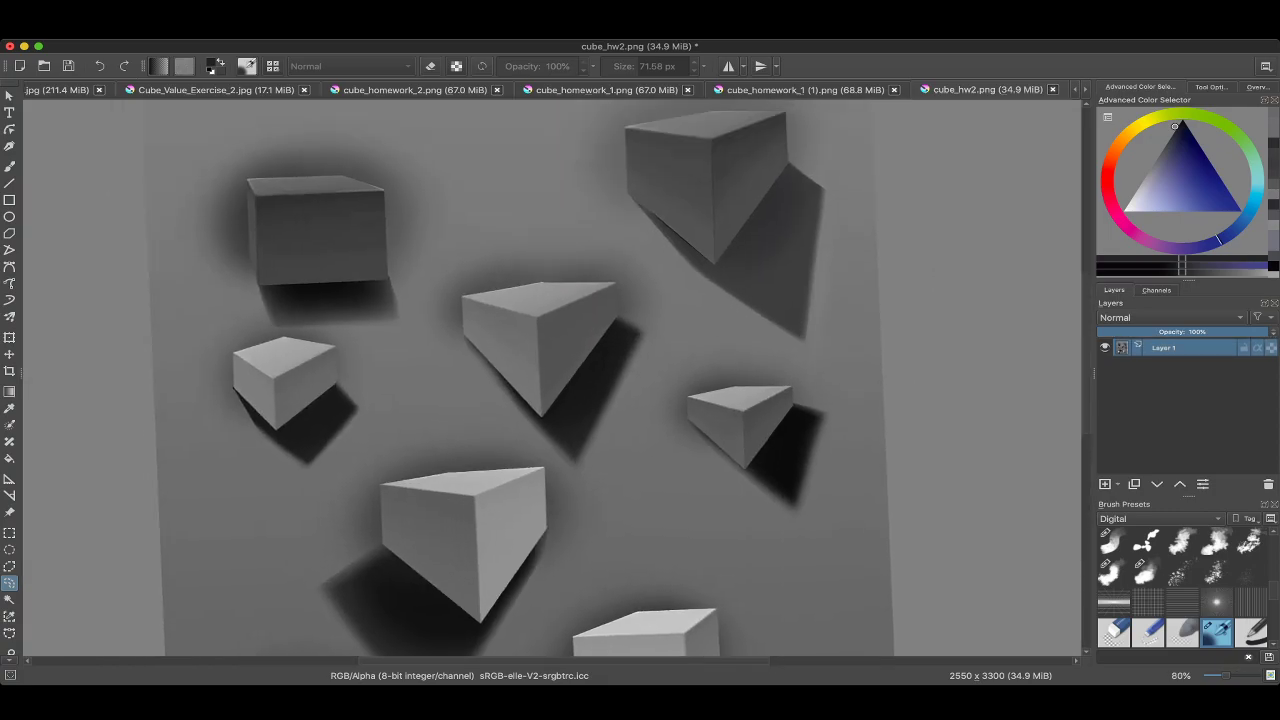
{"action": "scroll", "coordinate": [550, 380], "scroll_direction": "down", "scroll_amount": 1}
{"action": "scroll", "coordinate": [550, 380], "scroll_direction": "up", "scroll_amount": 3}
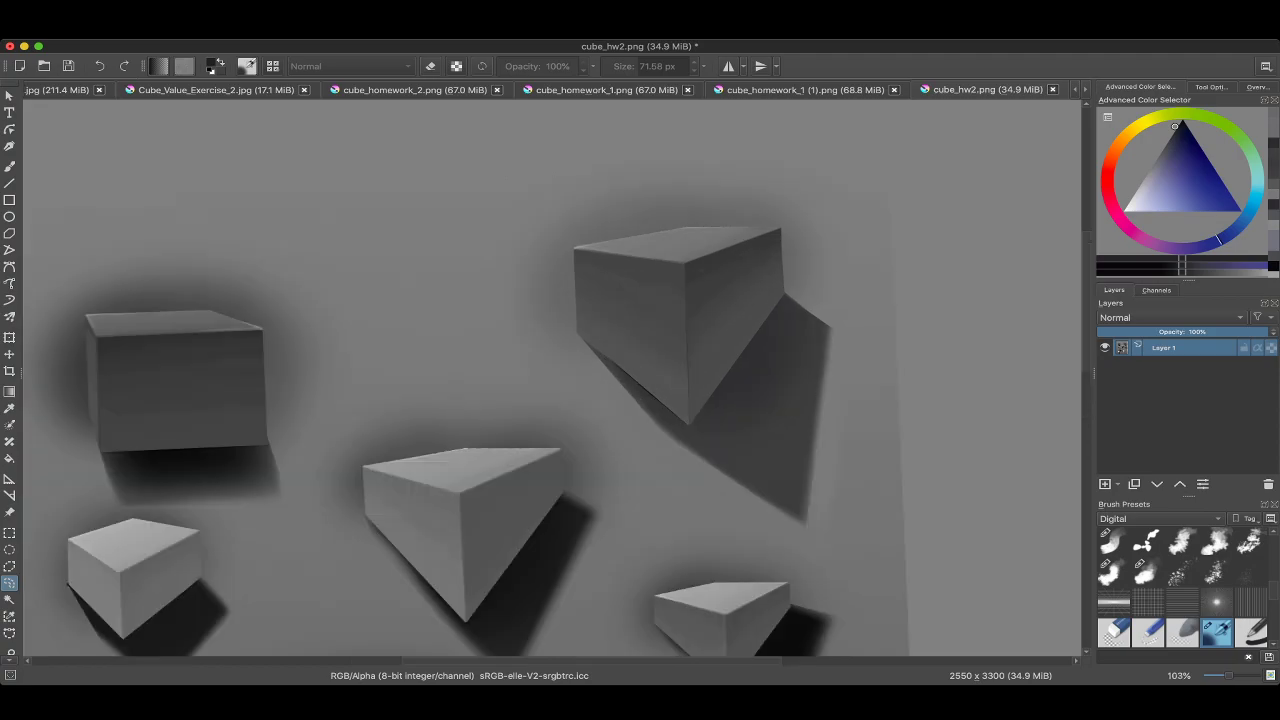
{"action": "left_click_drag", "start_coordinate": [712, 178], "coordinate": [555, 258]}
{"action": "scroll", "coordinate": [550, 380], "scroll_direction": "down", "scroll_amount": 3}
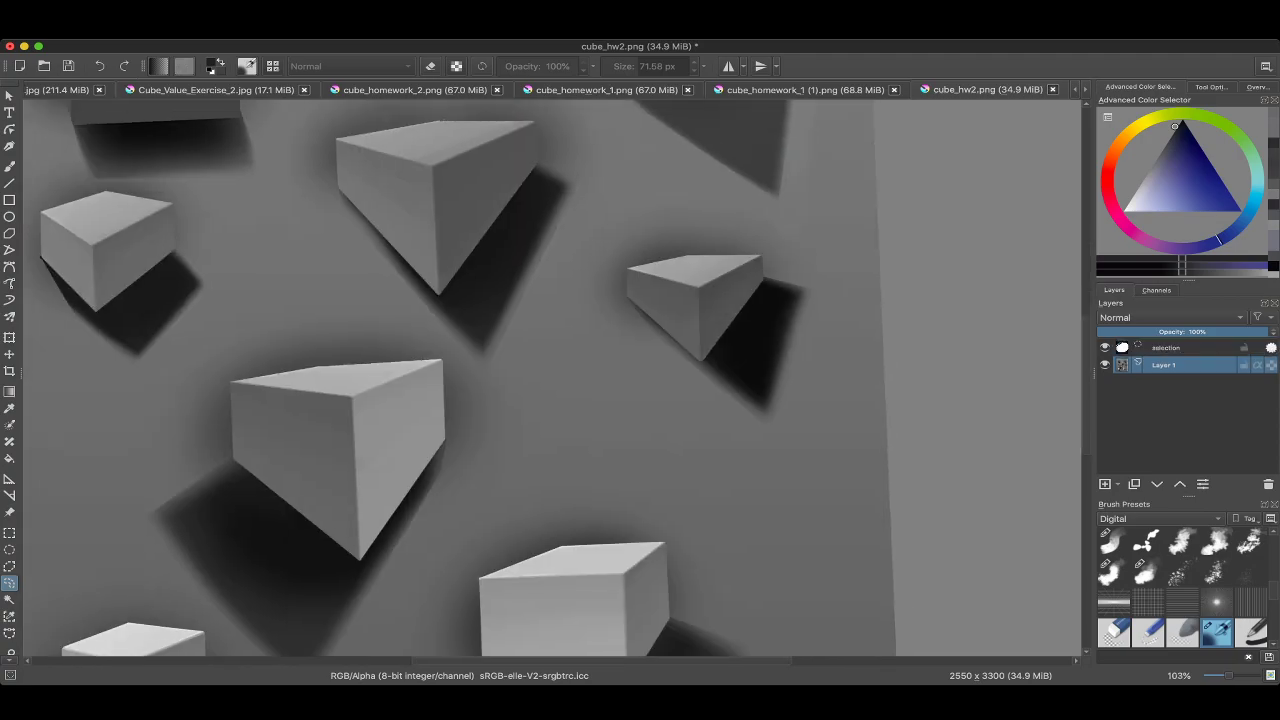
{"action": "scroll", "coordinate": [505, 556], "scroll_direction": "down", "scroll_amount": 3}
{"action": "key", "text": "ctrl+shift+a"}
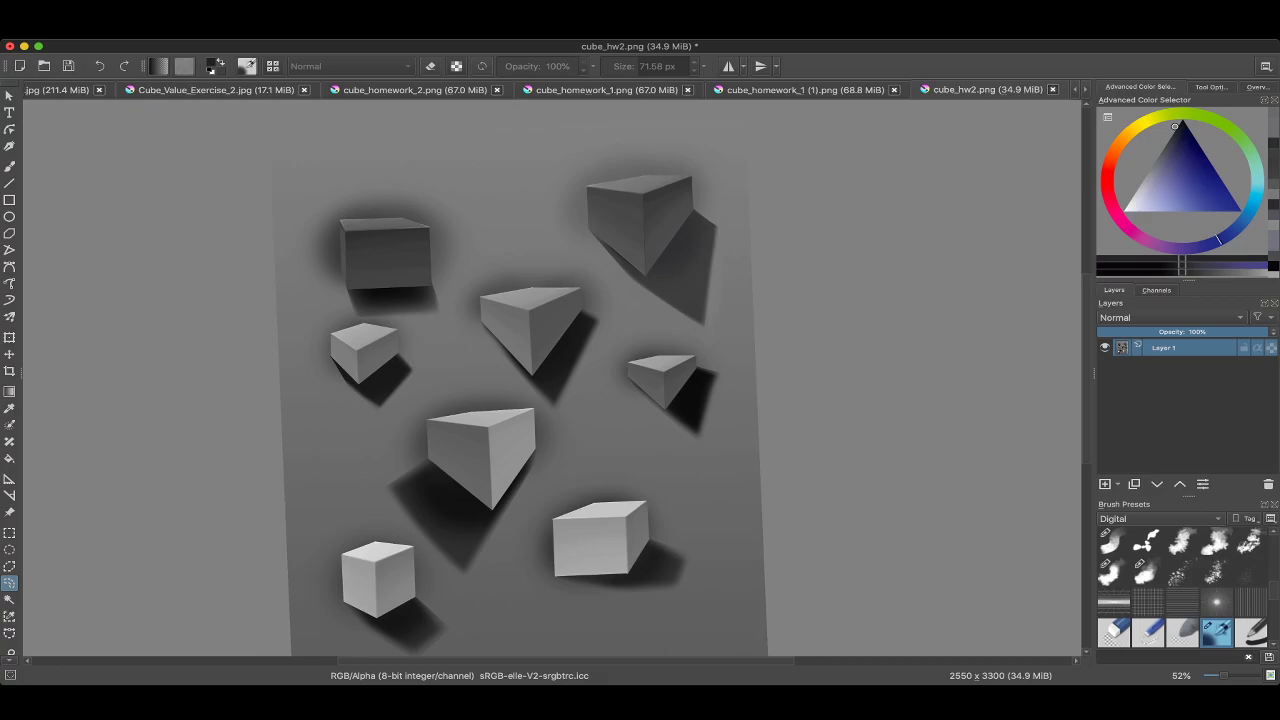
Compare cube_hw2.png with the boxes in cube_homework_1 (1).png and return to cube_hw2.png.
{"action": "key", "text": "ctrl+shift+Tab"}
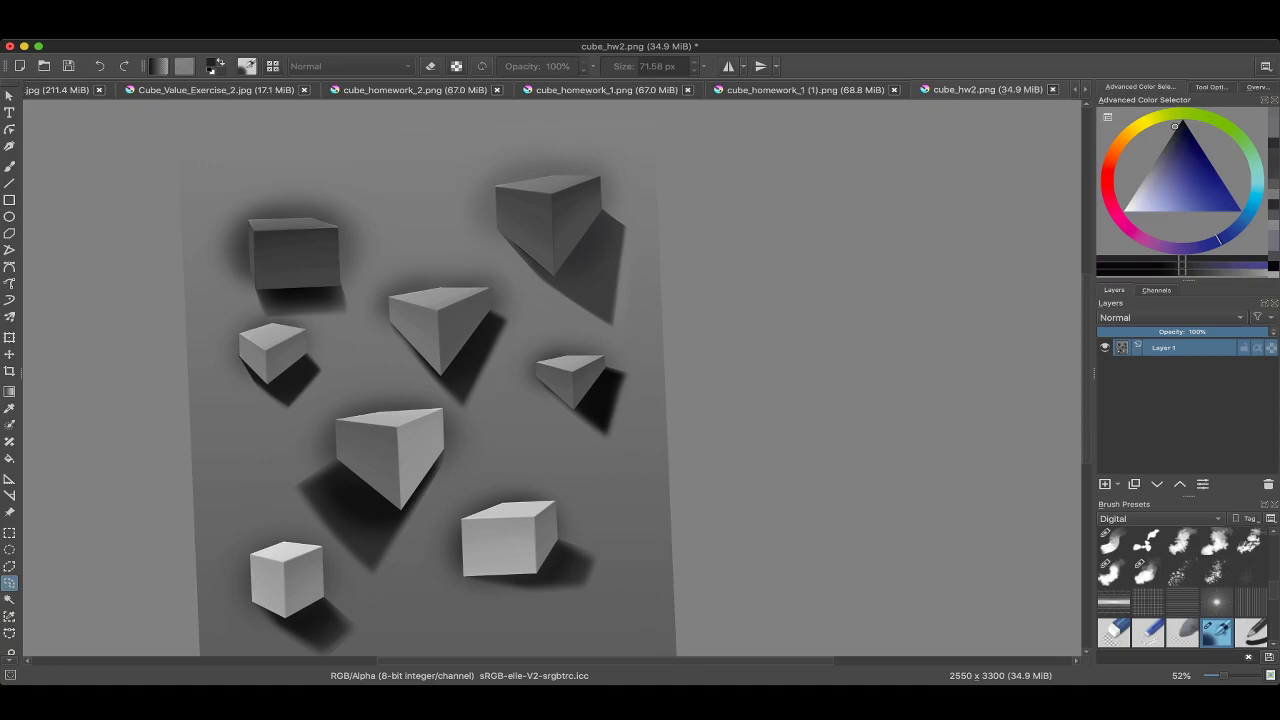
{"action": "key", "text": "ctrl+shift+Tab"}
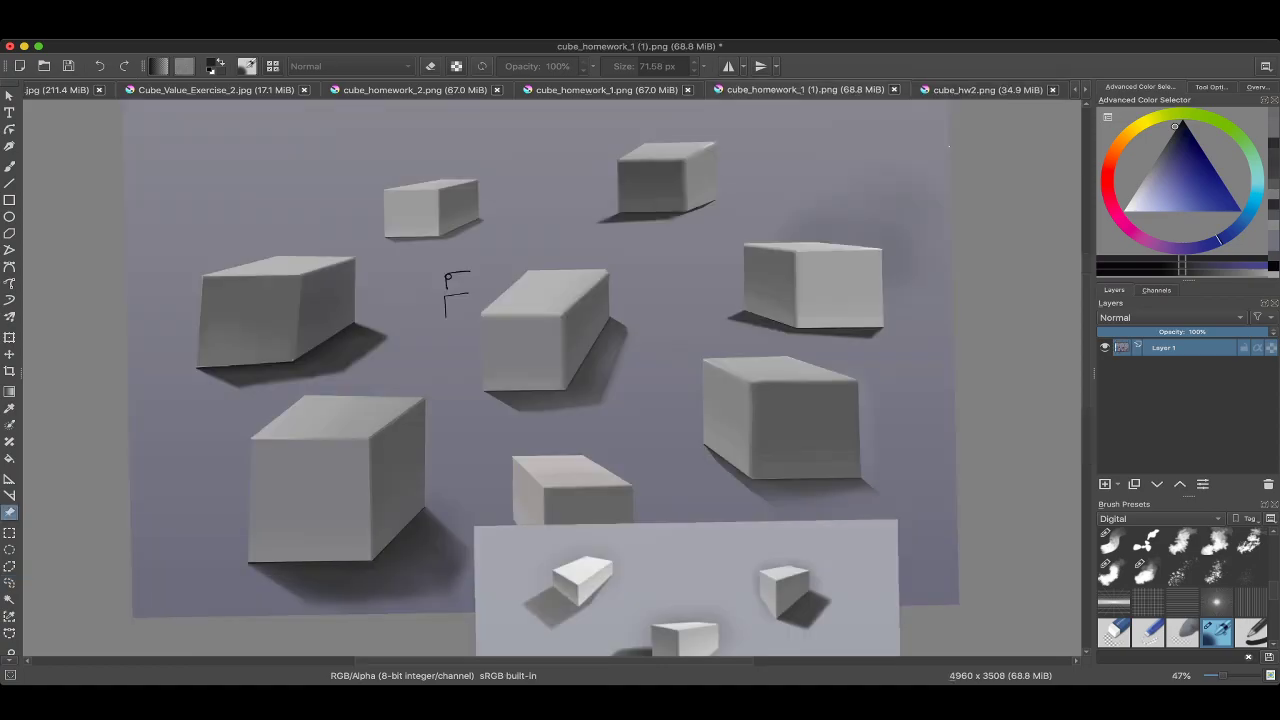
{"action": "key", "text": "ctrl+Tab"}
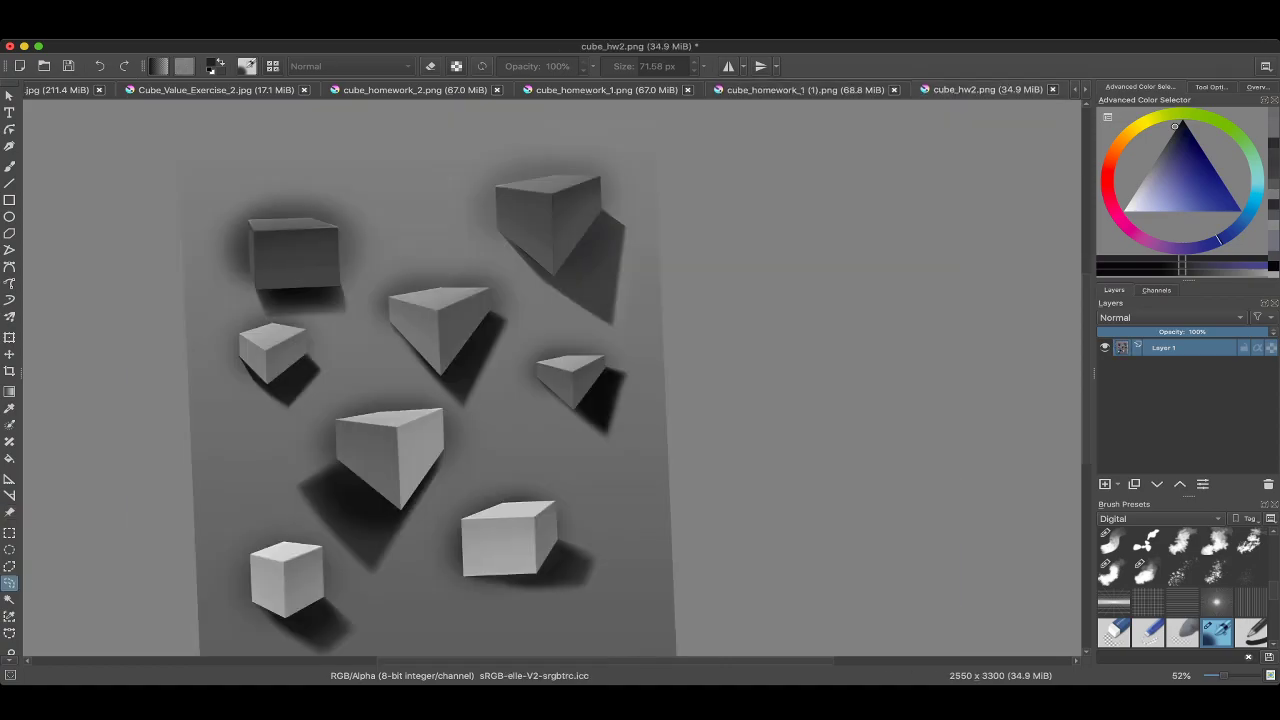
Bring up the cube2_hw.png drawing and fit all of its boxes into view.
{"action": "key", "text": "ctrl+a"}
{"action": "key", "text": "ctrl+shift+Tab"}
{"action": "key", "text": "ctrl+shift+Tab"}
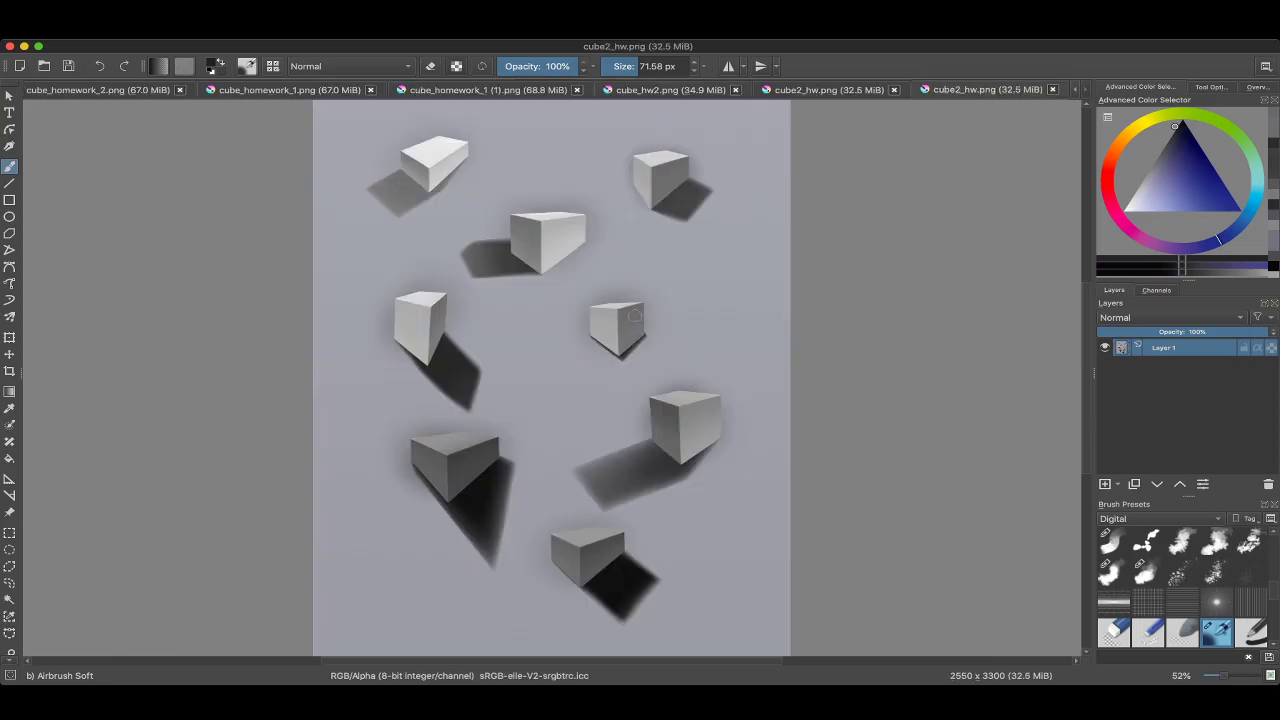
{"action": "key", "text": "plus"}
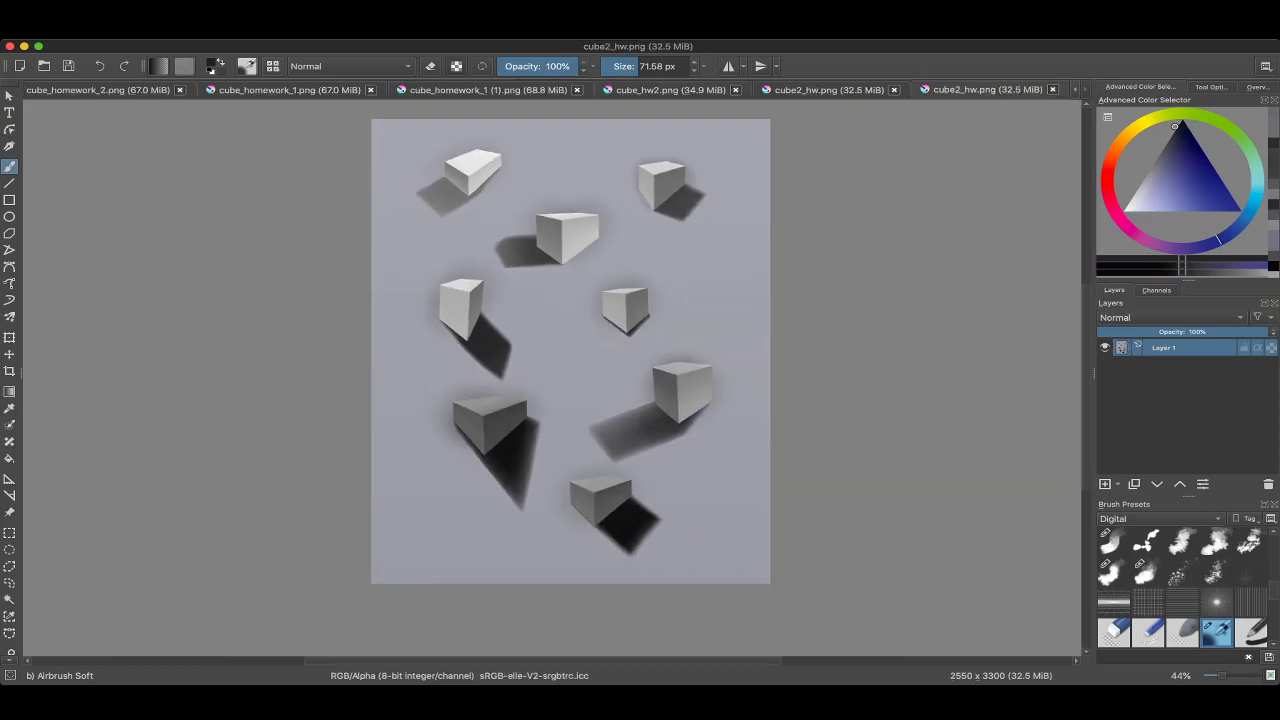
{"action": "scroll", "coordinate": [570, 368], "scroll_direction": "down", "scroll_amount": 3}
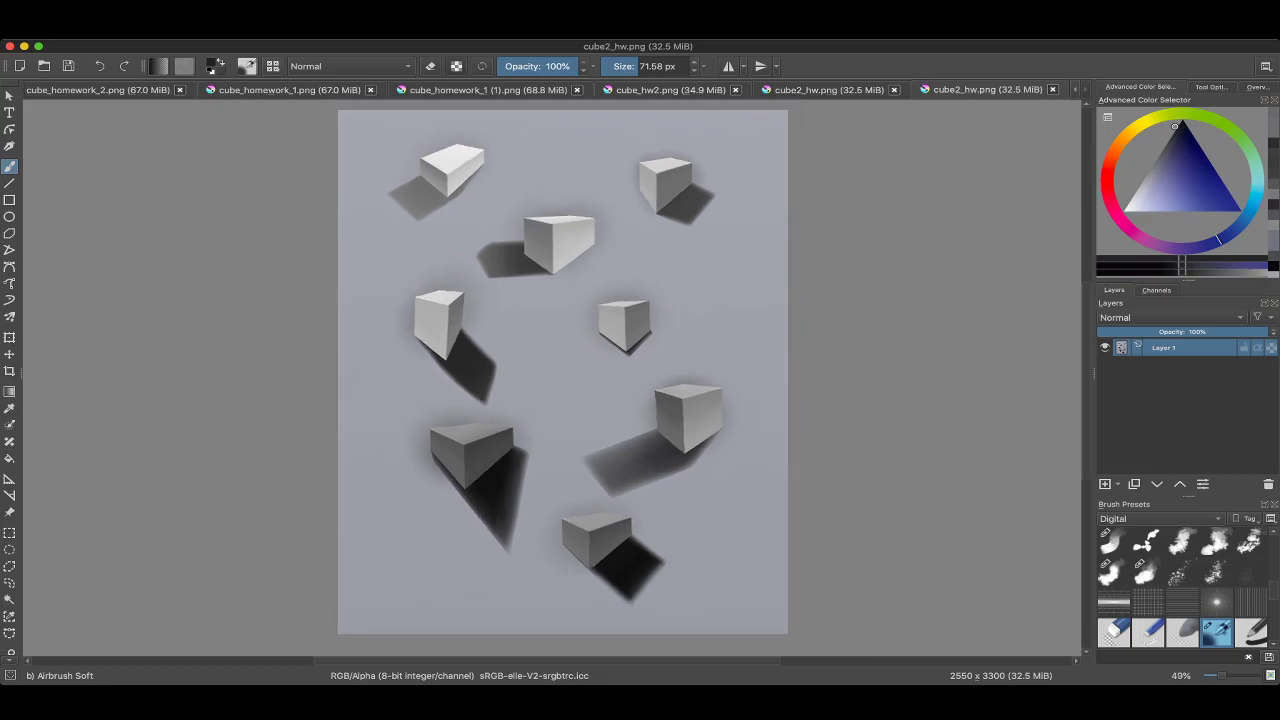
{"action": "scroll", "coordinate": [572, 376], "scroll_direction": "up", "scroll_amount": 2}
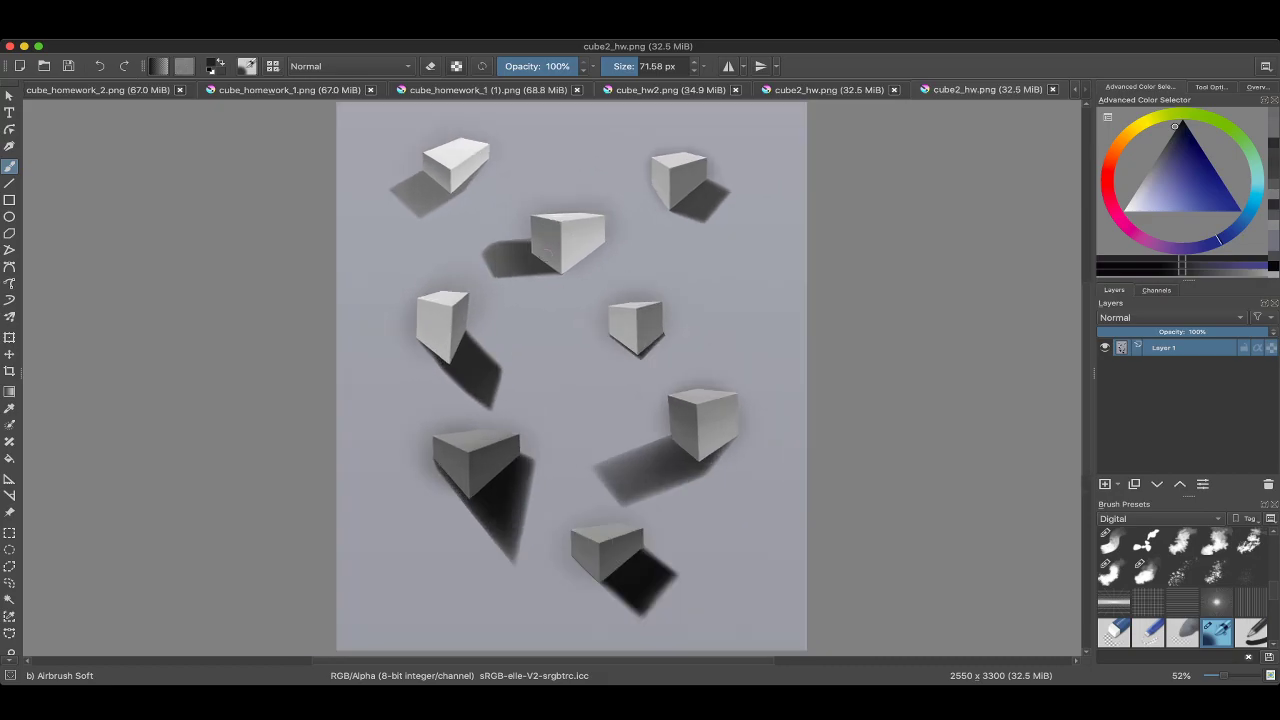
Select the middle-left box with its shadow freehand, then move and enlarge it with the Transform tool.
{"action": "left_click_drag", "start_coordinate": [572, 376], "coordinate": [562, 360]}
{"action": "left_click_drag", "start_coordinate": [450, 258], "coordinate": [527, 370]}
{"action": "left_click_drag", "start_coordinate": [475, 404], "coordinate": [450, 258]}
{"action": "key", "text": "ctrl+t"}
{"action": "left_click_drag", "start_coordinate": [434, 333], "coordinate": [398, 351]}
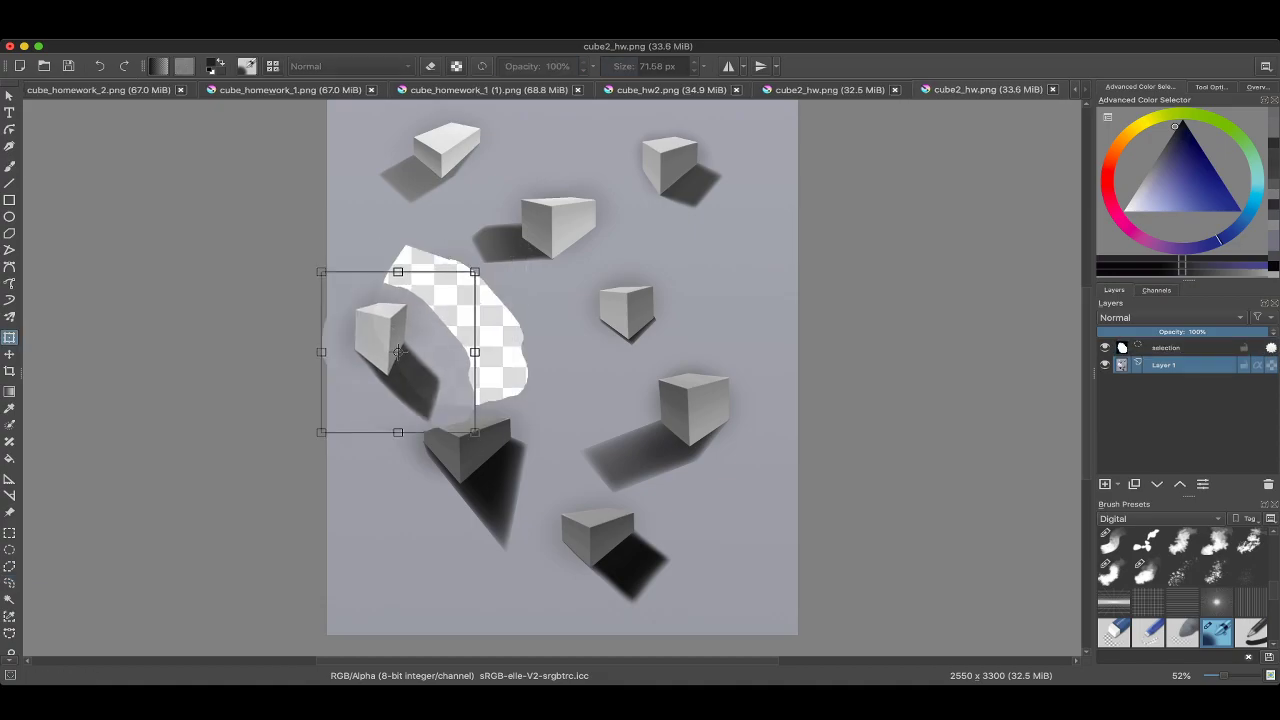
{"action": "left_click_drag", "start_coordinate": [474, 271], "coordinate": [547, 189]}
{"action": "left_click_drag", "start_coordinate": [432, 309], "coordinate": [429, 296]}
{"action": "left_click_drag", "start_coordinate": [544, 177], "coordinate": [528, 245]}
{"action": "key", "text": "Return"}
Reselect the enlarged middle-left box with its shadow, scale it again, and shift it slightly toward the canvas's left edge.
{"action": "left_click", "coordinate": [9, 583]}
{"action": "mouse_move", "coordinate": [396, 312]}
{"action": "left_mouse_down"}
{"action": "mouse_move", "coordinate": [428, 256]}
{"action": "mouse_move", "coordinate": [483, 290]}
{"action": "mouse_move", "coordinate": [490, 370]}
{"action": "mouse_move", "coordinate": [396, 312]}
{"action": "mouse_move", "coordinate": [400, 342]}
{"action": "left_mouse_up"}
{"action": "key", "text": "ctrl+t"}
{"action": "left_click_drag", "start_coordinate": [462, 270], "coordinate": [505, 208]}
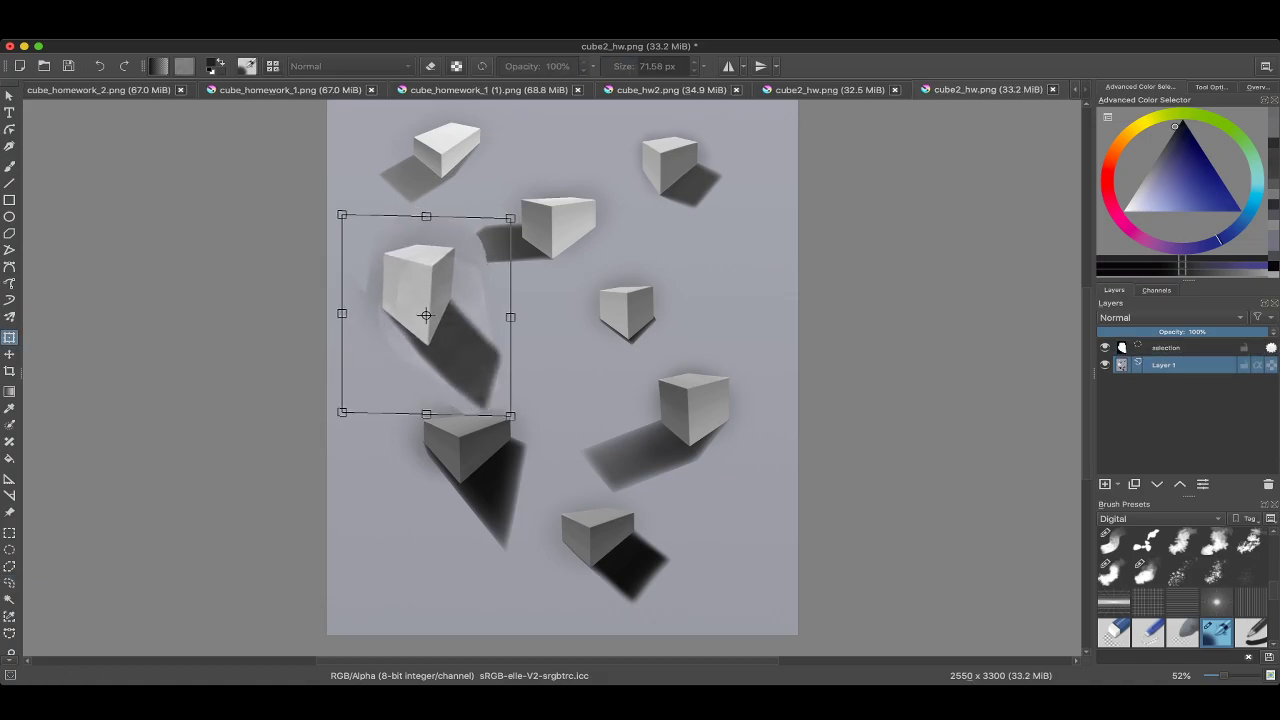
{"action": "left_click_drag", "start_coordinate": [430, 330], "coordinate": [424, 331]}
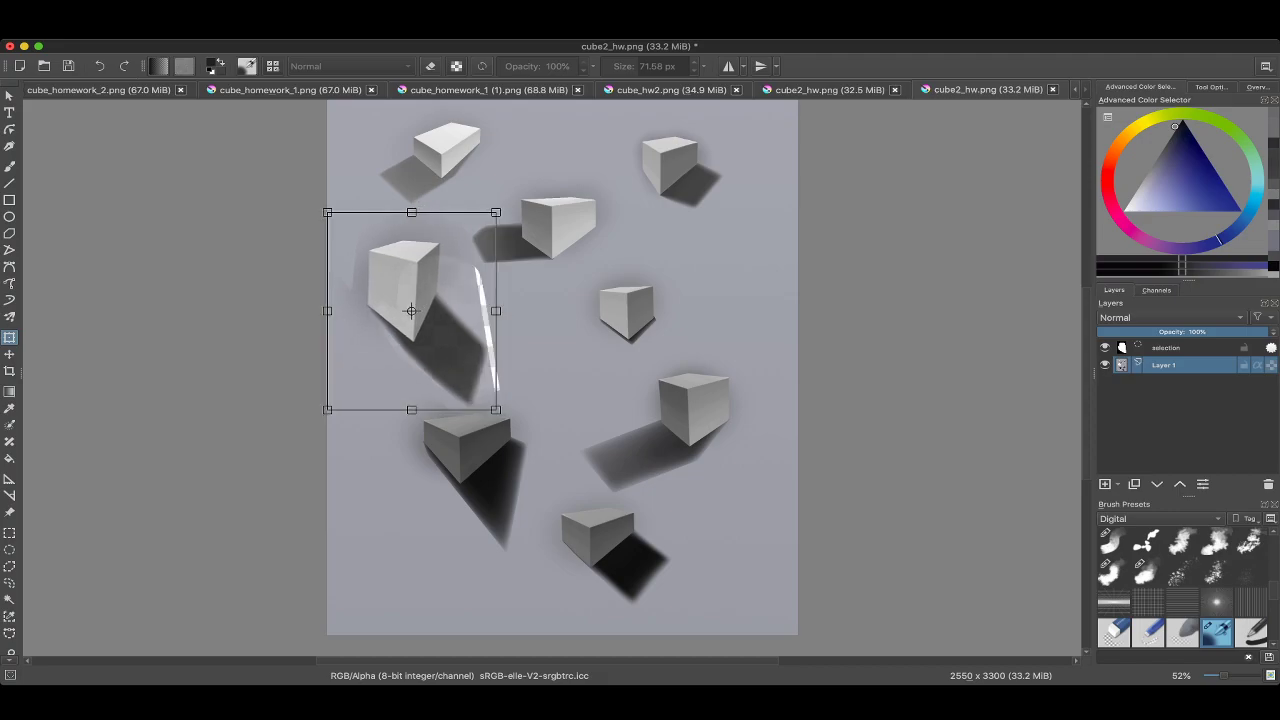
{"action": "key", "text": "Return"}
Clear the selection, sample the background grey, and paint over the gap beside the enlarged box with Airbrush Soft and a digital brush.
{"action": "key", "text": "b"}
{"action": "key", "text": "ctrl+shift+a"}
{"action": "left_click", "coordinate": [500, 300], "text": "ctrl"}
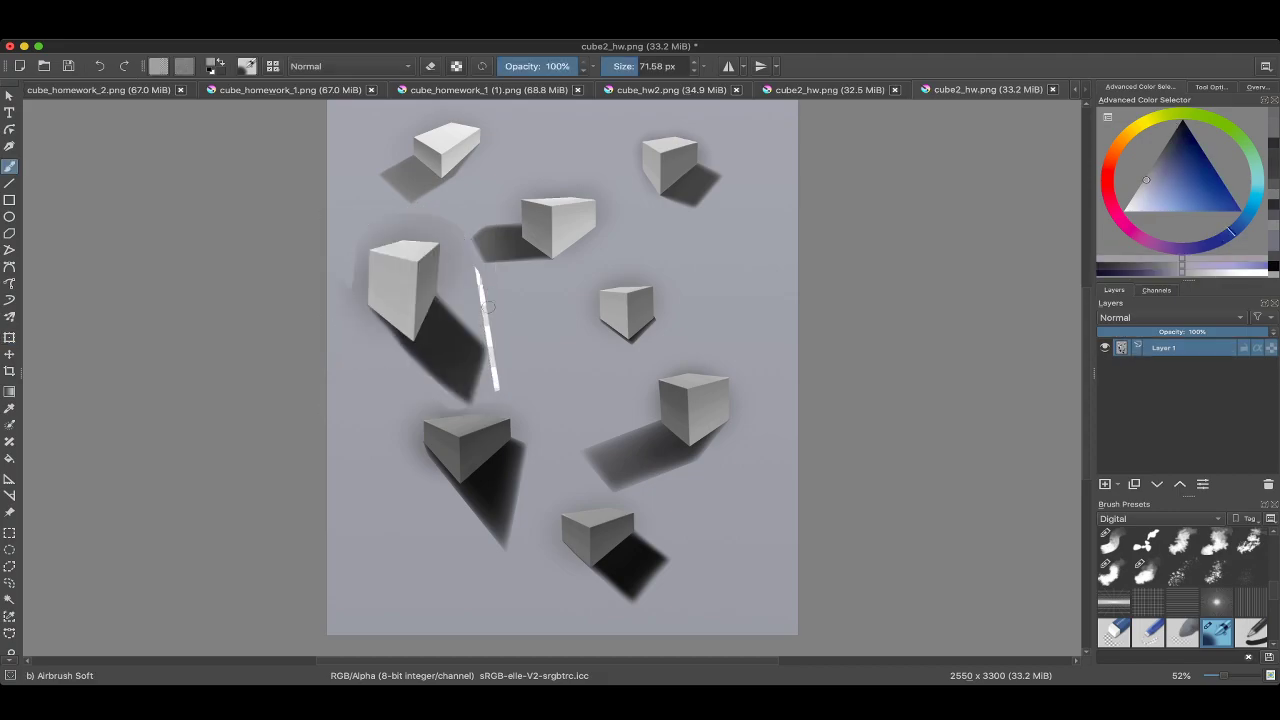
{"action": "left_click_drag", "start_coordinate": [474, 268], "coordinate": [512, 432]}
{"action": "left_click", "coordinate": [405, 372], "text": "ctrl"}
{"action": "key", "text": "bracketright"}
{"action": "right_click", "coordinate": [443, 428]}
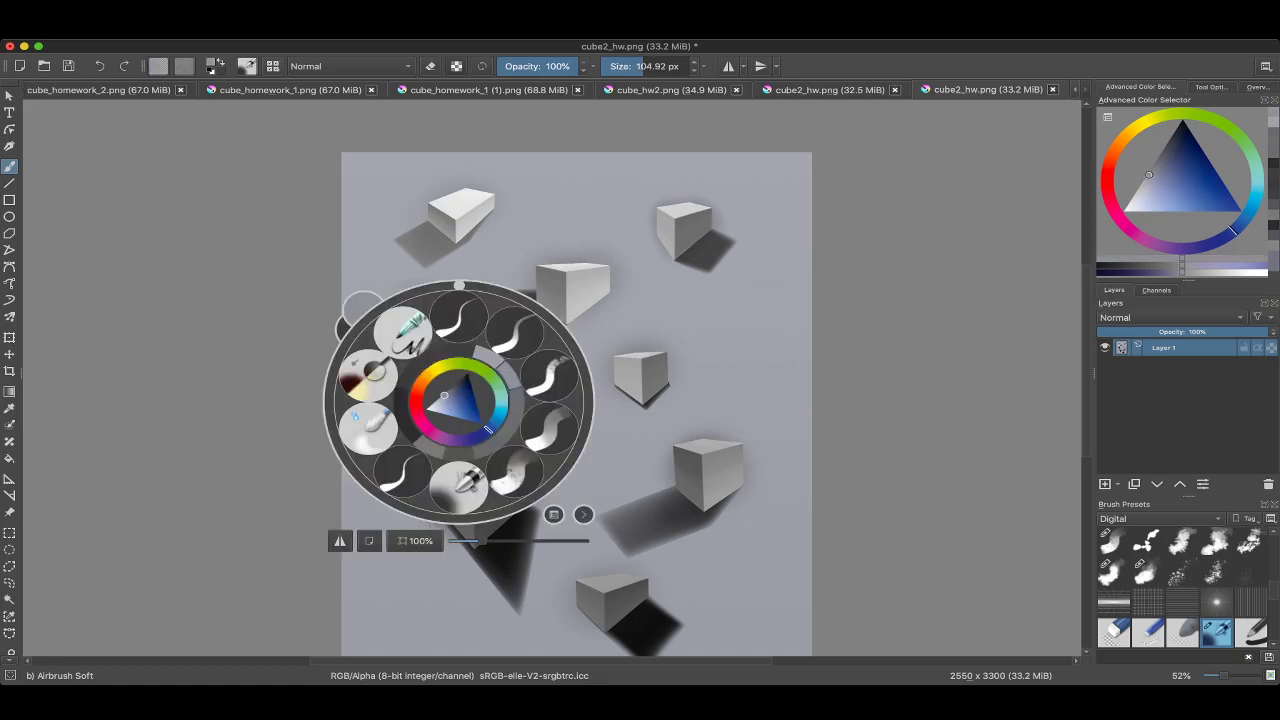
{"action": "left_click", "coordinate": [513, 473]}
{"action": "left_click_drag", "start_coordinate": [505, 461], "coordinate": [414, 407]}
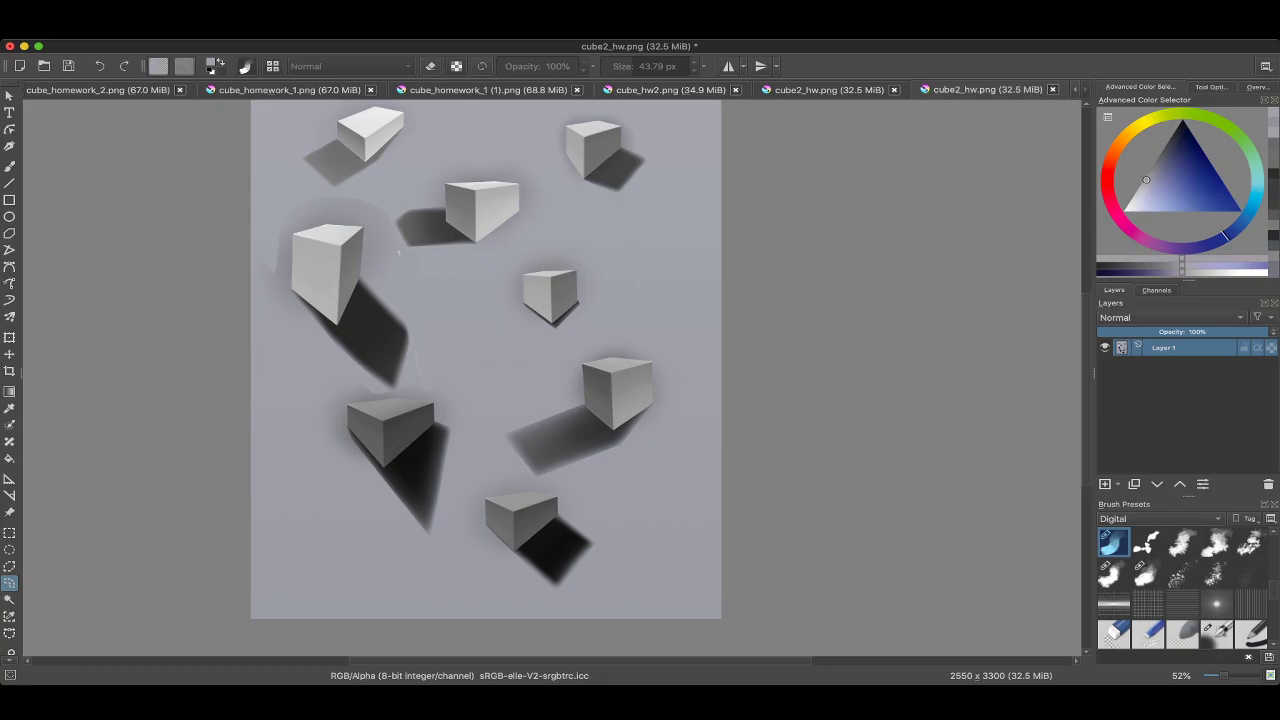
Undo the middle-left box's enlargement and the background retouching around it.
{"action": "key", "text": "minus"}
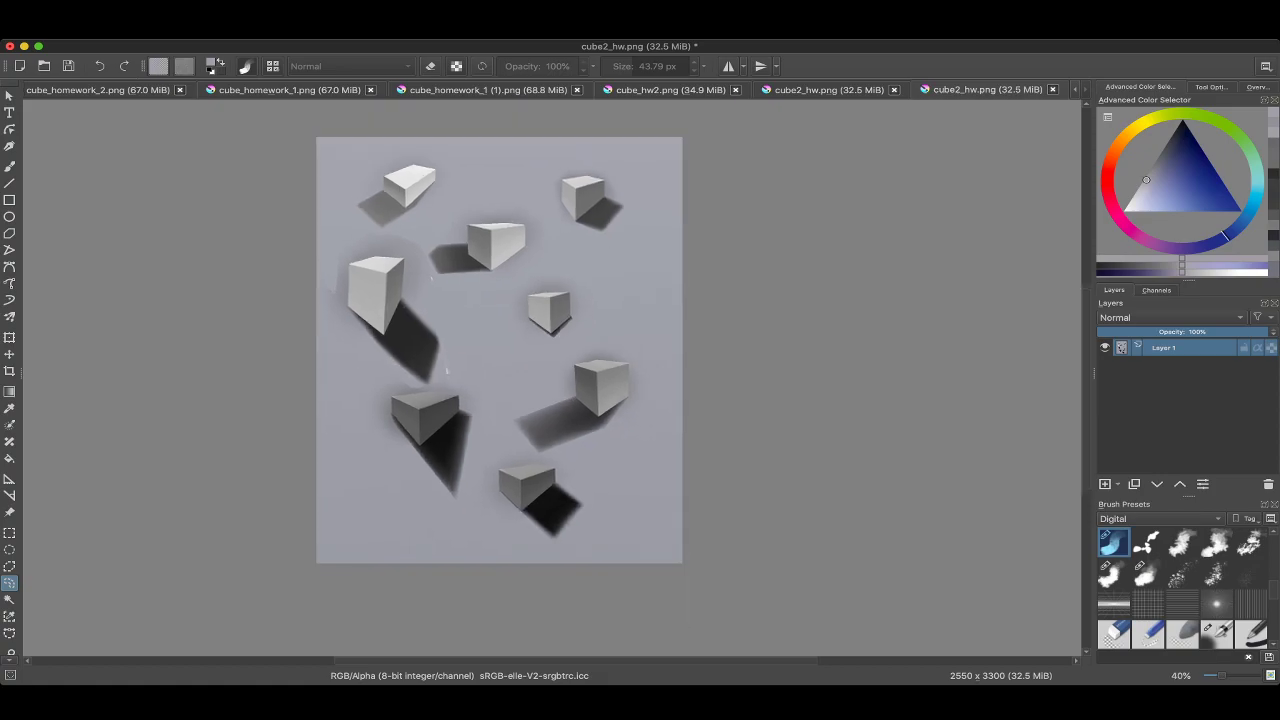
{"action": "key", "text": "ctrl+z"}
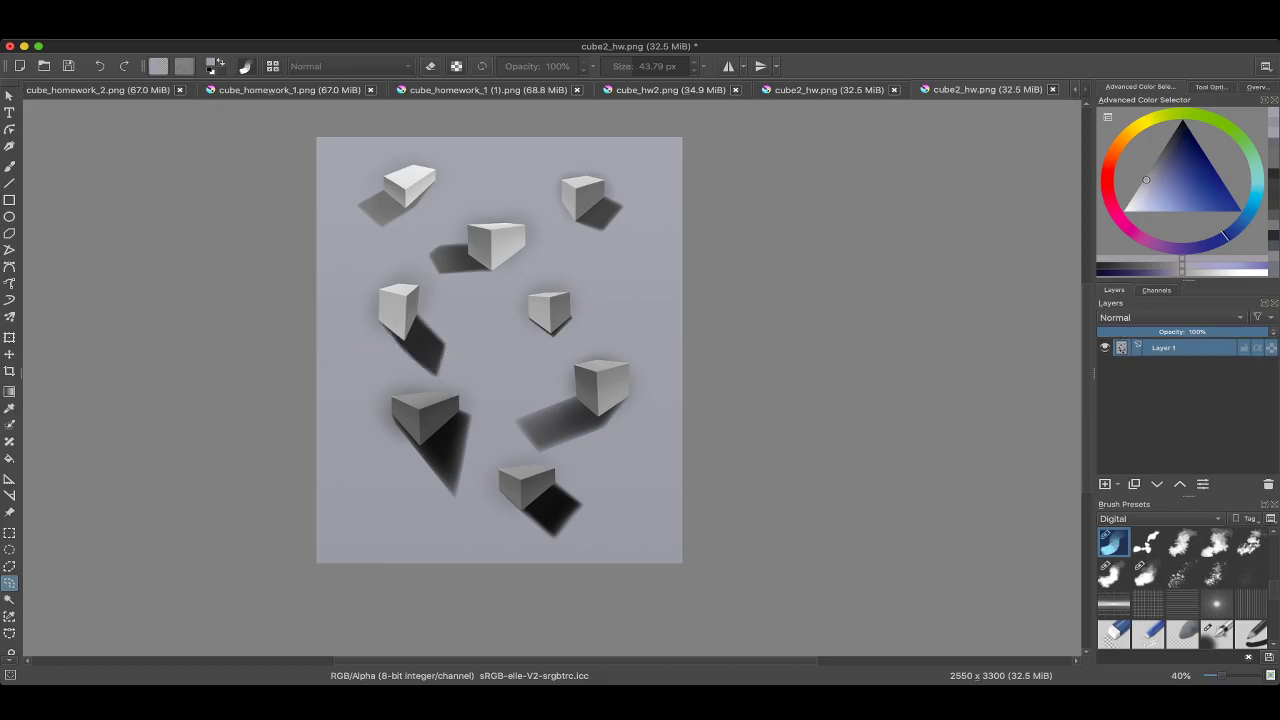
{"action": "key", "text": "plus"}
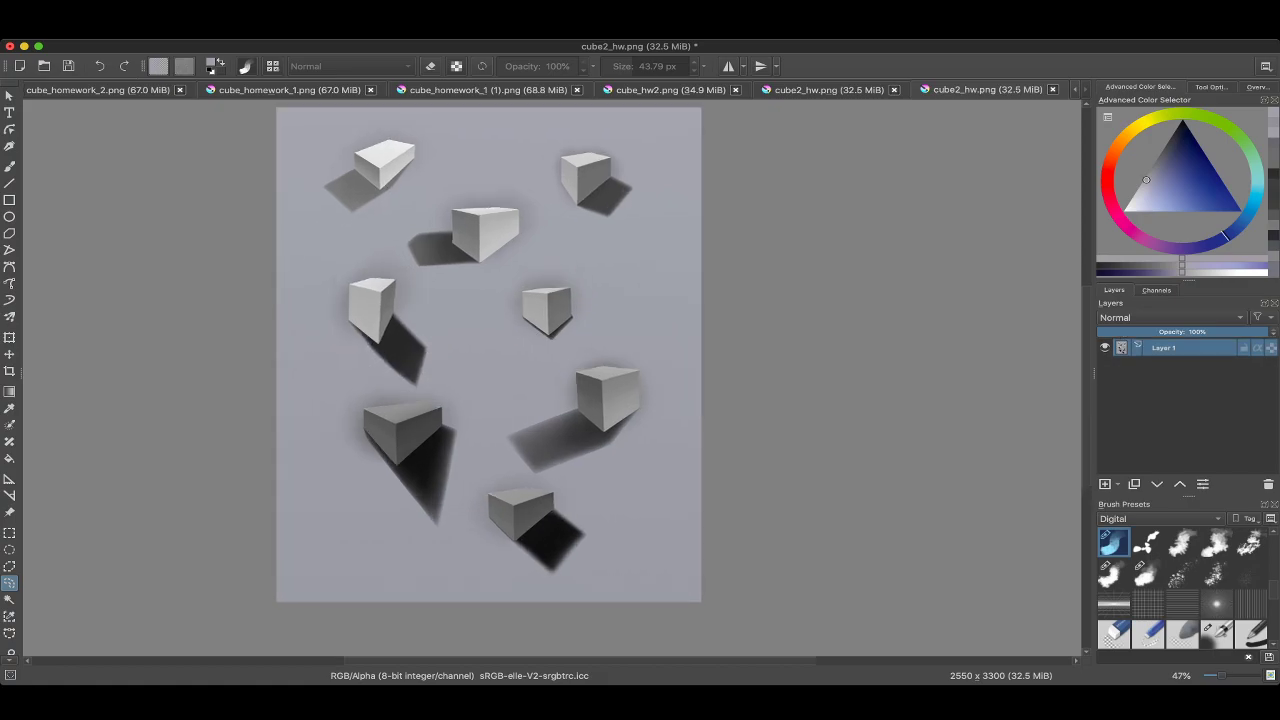
Examine the small middle-right box's faces and narrow shadow, and compare them with the upper boxes.
{"action": "scroll", "coordinate": [600, 390], "scroll_direction": "up", "scroll_amount": 10}
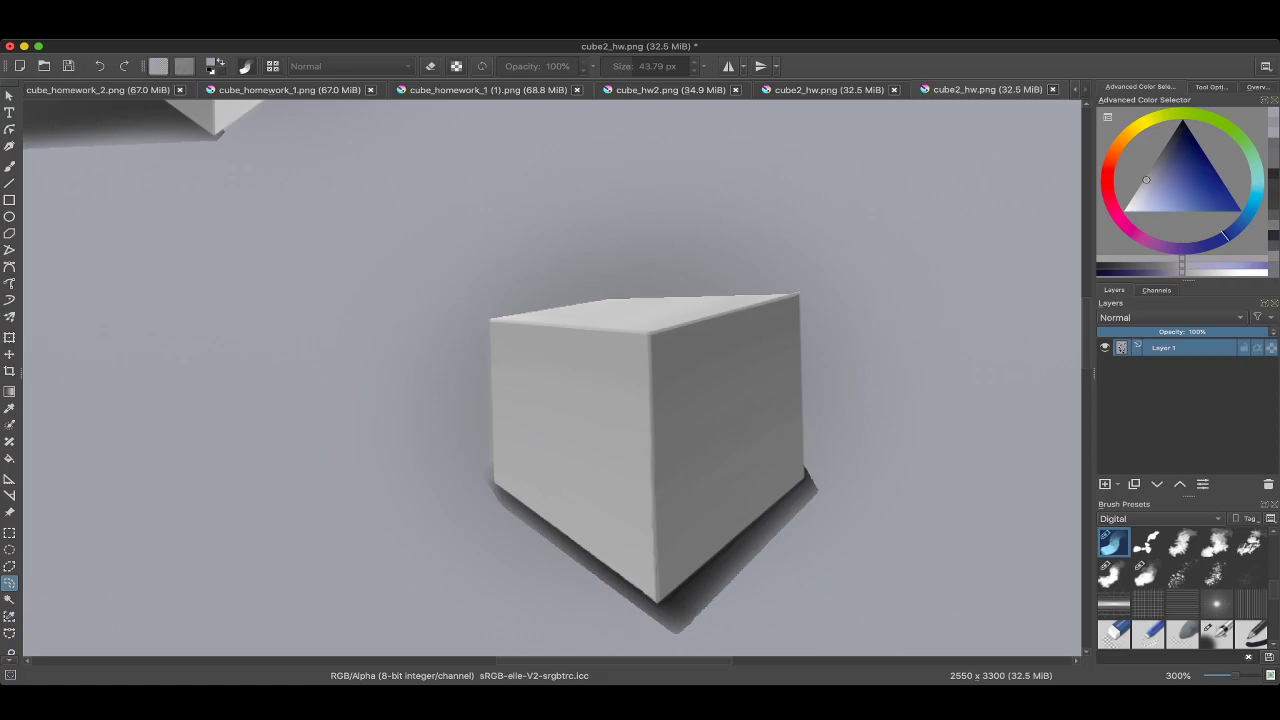
{"action": "scroll", "coordinate": [552, 378], "scroll_direction": "up", "scroll_amount": 1}
{"action": "scroll", "coordinate": [450, 400], "scroll_direction": "down", "scroll_amount": 15}
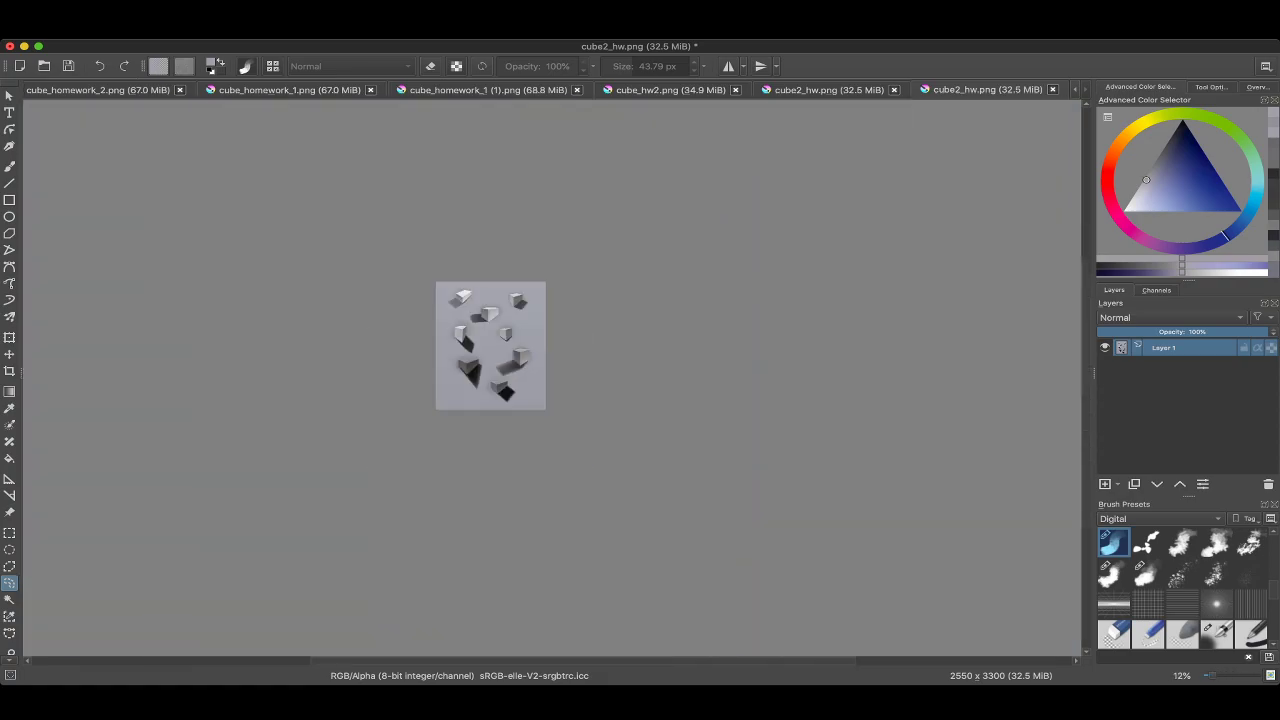
{"action": "scroll", "coordinate": [477, 300], "scroll_direction": "up", "scroll_amount": 8}
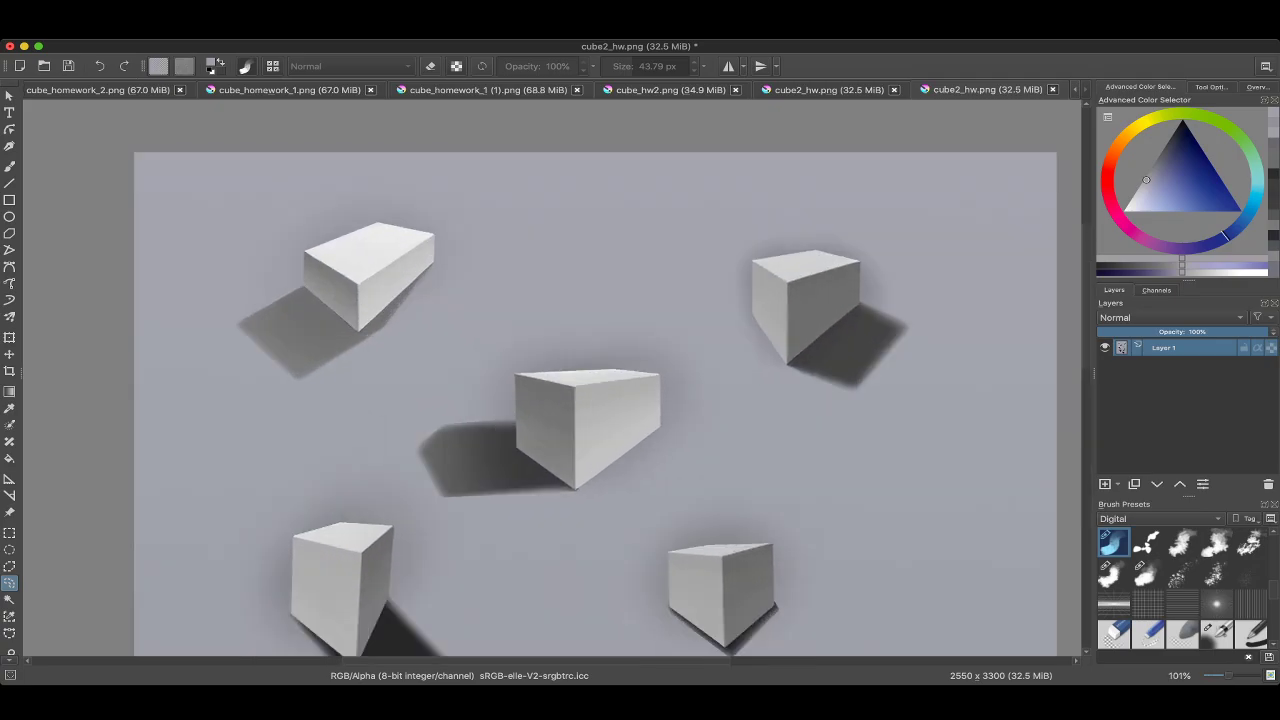
{"action": "scroll", "coordinate": [550, 380], "scroll_direction": "down", "scroll_amount": 5}
{"action": "scroll", "coordinate": [550, 380], "scroll_direction": "down", "scroll_amount": 1}
Circle the cast shadows of the two left-hand boxes with freehand selections and clear them.
{"action": "mouse_move", "coordinate": [328, 283]}
{"action": "left_mouse_down"}
{"action": "mouse_move", "coordinate": [297, 323]}
{"action": "mouse_move", "coordinate": [335, 284]}
{"action": "left_mouse_up"}
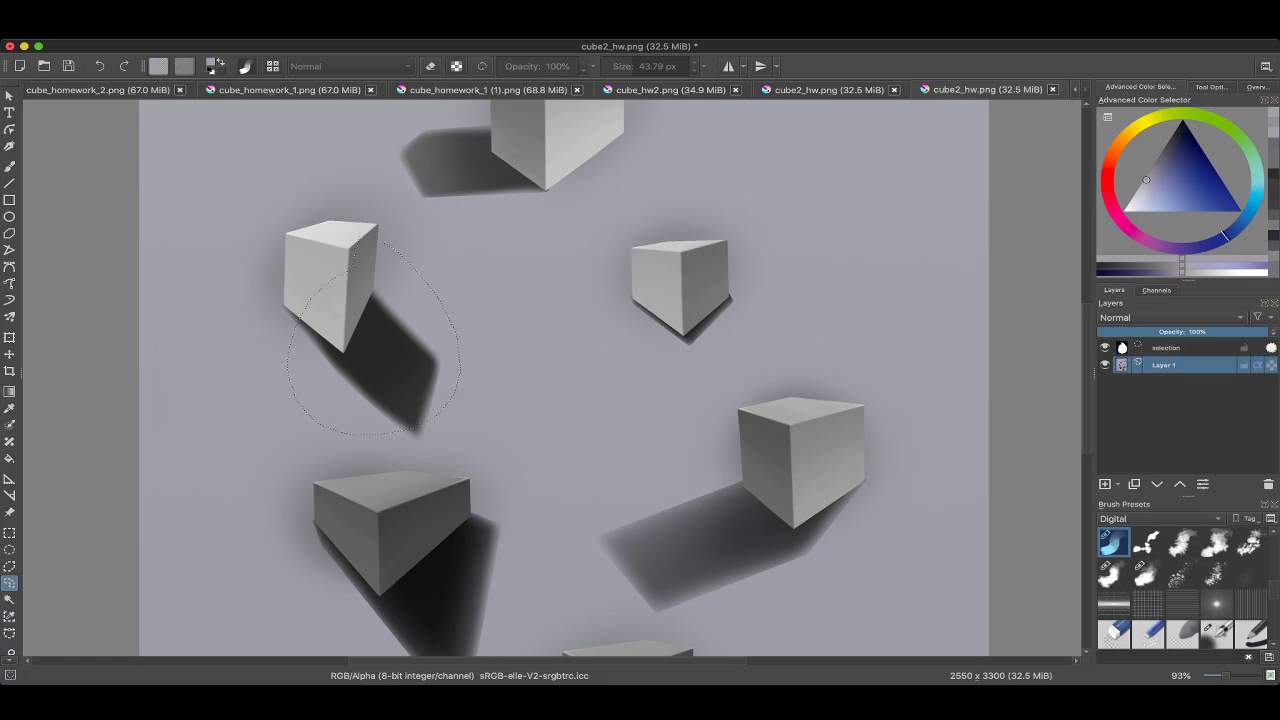
{"action": "scroll", "coordinate": [550, 380], "scroll_direction": "down", "scroll_amount": 3}
{"action": "mouse_move", "coordinate": [371, 214]}
{"action": "left_mouse_down"}
{"action": "mouse_move", "coordinate": [486, 400]}
{"action": "mouse_move", "coordinate": [470, 260]}
{"action": "left_mouse_up"}
{"action": "scroll", "coordinate": [540, 380], "scroll_direction": "right", "scroll_amount": 3}
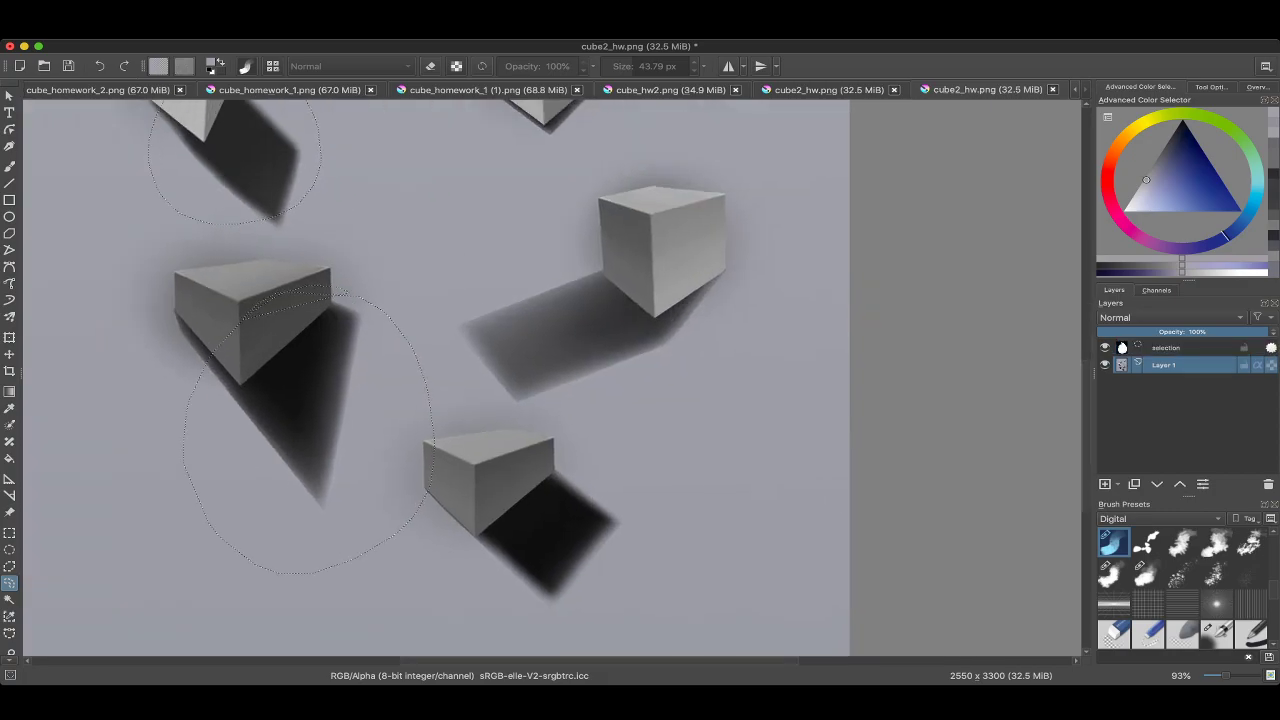
{"action": "key", "text": "ctrl+shift+a"}
Circle the bottom box and the dark lower-left box with freehand selections to compare them with the lighter upper boxes.
{"action": "scroll", "coordinate": [540, 380], "scroll_direction": "up", "scroll_amount": 2}
{"action": "scroll", "coordinate": [550, 380], "scroll_direction": "down", "scroll_amount": 1}
{"action": "scroll", "coordinate": [550, 380], "scroll_direction": "up", "scroll_amount": 2}
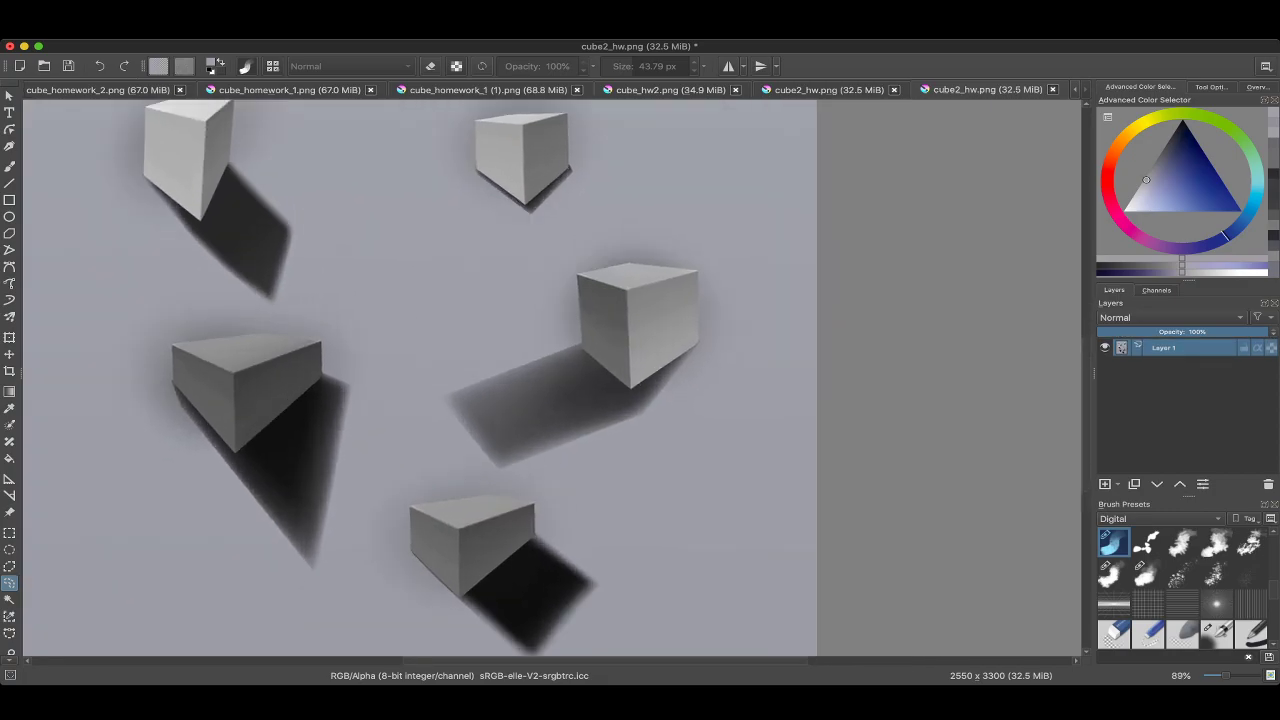
{"action": "mouse_move", "coordinate": [600, 520]}
{"action": "left_mouse_down"}
{"action": "mouse_move", "coordinate": [380, 600]}
{"action": "mouse_move", "coordinate": [390, 452]}
{"action": "mouse_move", "coordinate": [600, 470]}
{"action": "left_mouse_up"}
{"action": "scroll", "coordinate": [550, 380], "scroll_direction": "up", "scroll_amount": 2}
{"action": "scroll", "coordinate": [550, 380], "scroll_direction": "left", "scroll_amount": 3}
{"action": "mouse_move", "coordinate": [487, 357]}
{"action": "left_mouse_down"}
{"action": "mouse_move", "coordinate": [405, 378]}
{"action": "mouse_move", "coordinate": [480, 362]}
{"action": "left_mouse_up"}
{"action": "scroll", "coordinate": [550, 380], "scroll_direction": "up", "scroll_amount": 3}
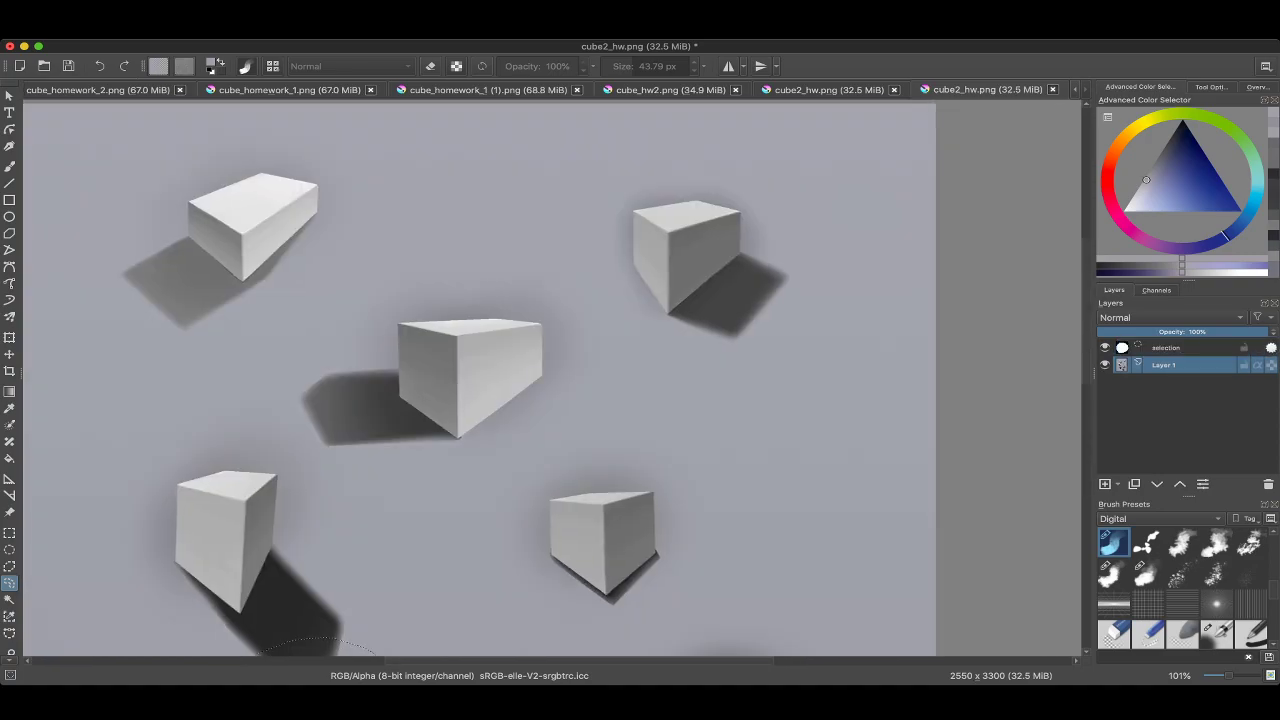
{"action": "scroll", "coordinate": [550, 380], "scroll_direction": "down", "scroll_amount": 3}
{"action": "scroll", "coordinate": [550, 380], "scroll_direction": "down", "scroll_amount": 4}
{"action": "scroll", "coordinate": [475, 380], "scroll_direction": "down", "scroll_amount": 1}
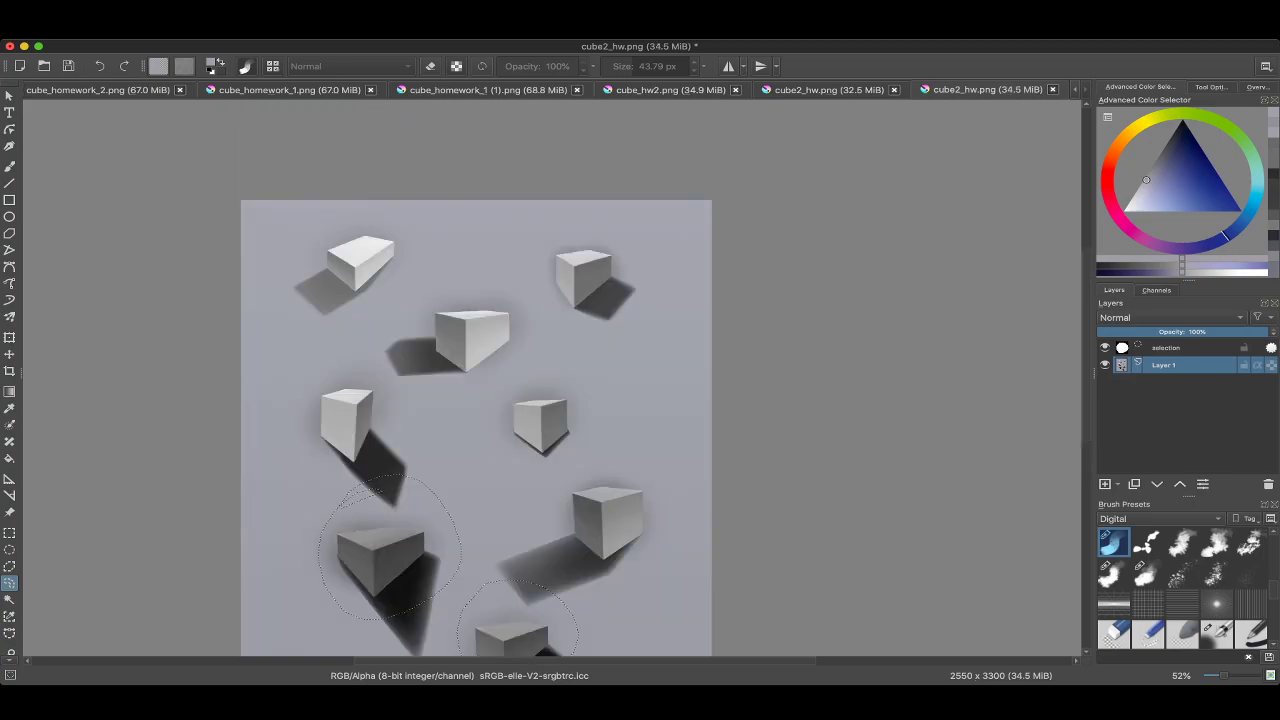
Clear the freehand selections circling the lower boxes in cube2_hw.png.
{"action": "scroll", "coordinate": [475, 420], "scroll_direction": "down", "scroll_amount": 1}
{"action": "key", "text": "ctrl+shift+a"}
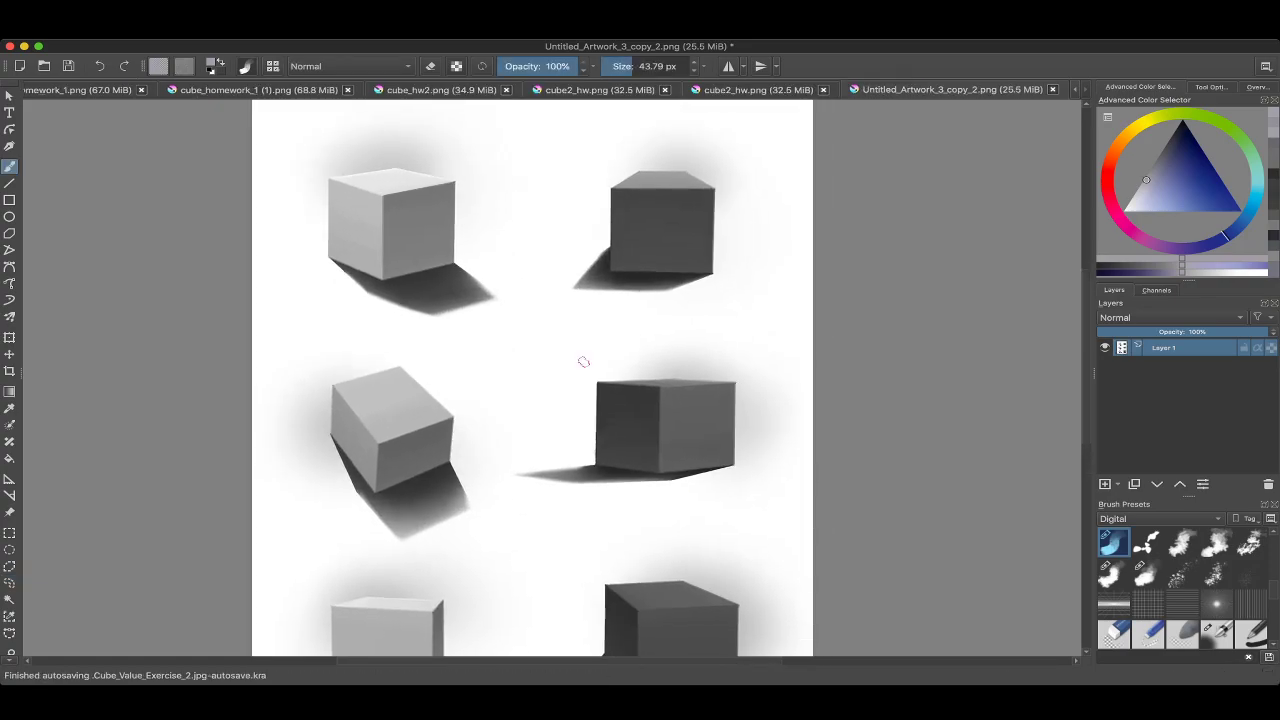
Examine the face values, edges and cast shadows of the six boxes in Untitled_Artwork_3_copy_2.png.
{"action": "left_click_drag", "start_coordinate": [584, 361], "coordinate": [569, 320]}
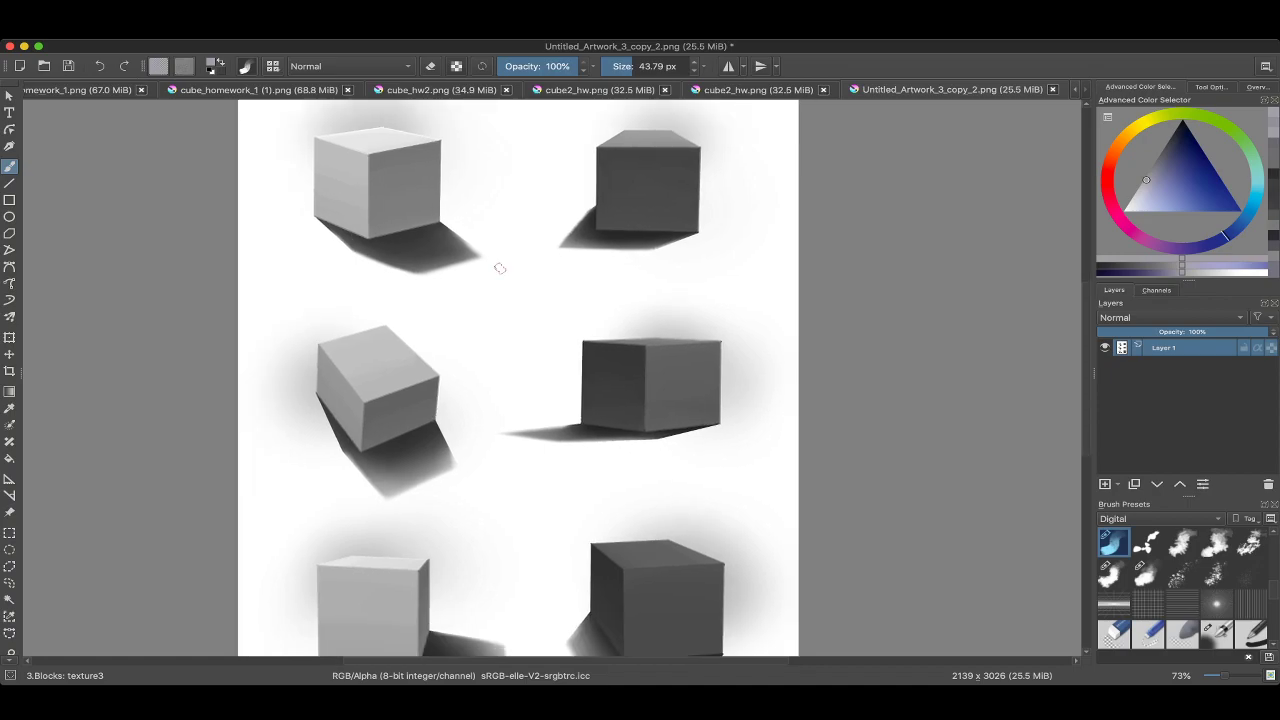
{"action": "scroll", "coordinate": [500, 268], "scroll_direction": "down", "scroll_amount": 2}
{"action": "scroll", "coordinate": [505, 285], "scroll_direction": "up", "scroll_amount": 3}
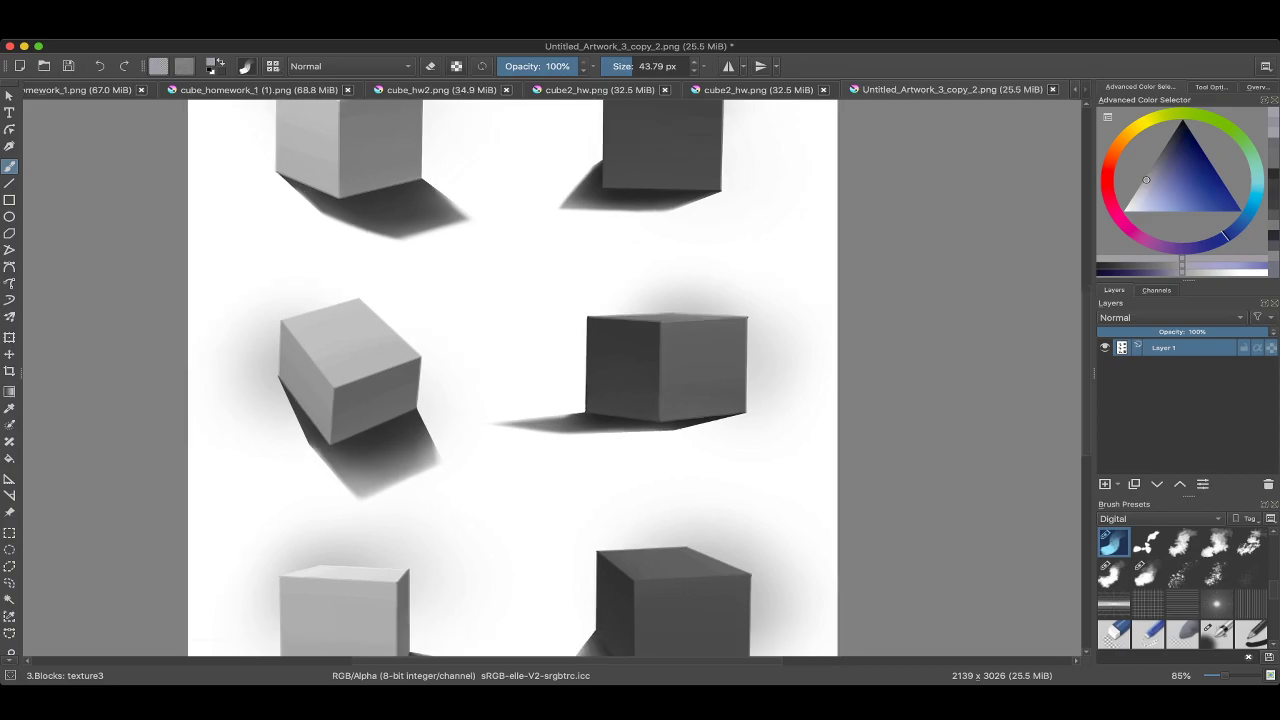
{"action": "scroll", "coordinate": [373, 387], "scroll_direction": "up", "scroll_amount": 4}
{"action": "scroll", "coordinate": [550, 378], "scroll_direction": "down", "scroll_amount": 3}
{"action": "scroll", "coordinate": [525, 378], "scroll_direction": "down", "scroll_amount": 2}
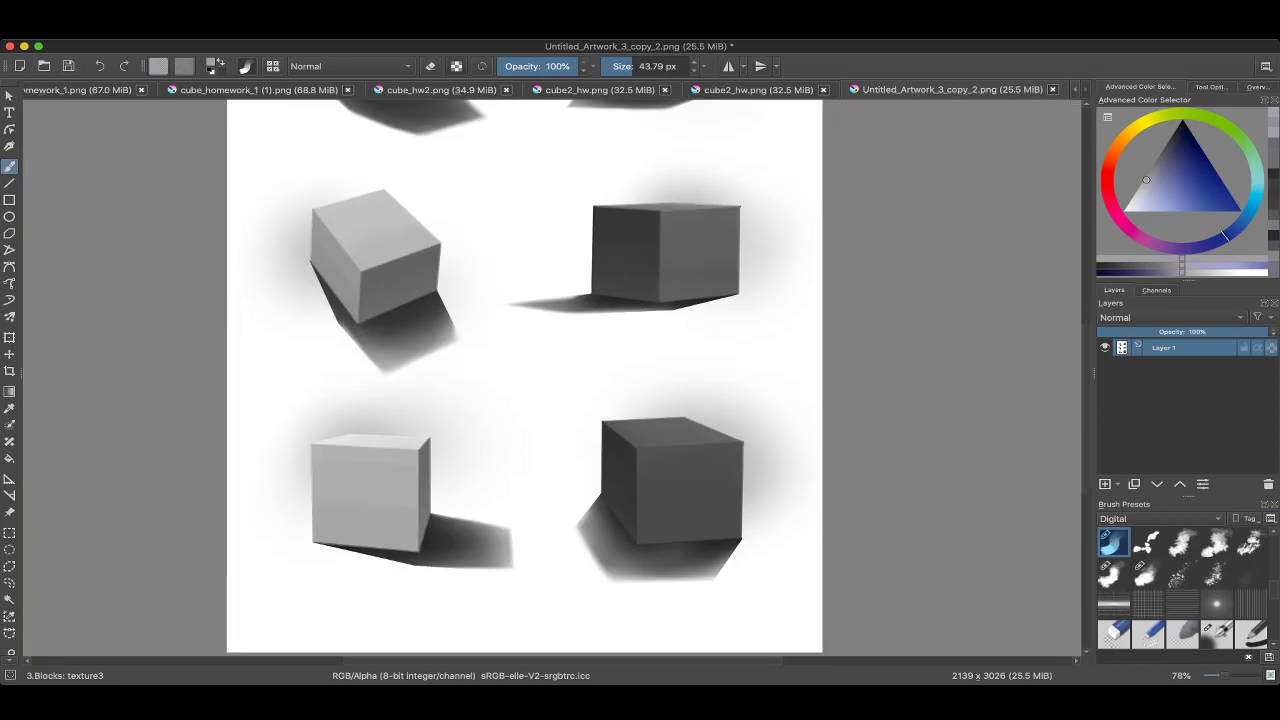
{"action": "scroll", "coordinate": [550, 378], "scroll_direction": "up", "scroll_amount": 3}
{"action": "scroll", "coordinate": [550, 378], "scroll_direction": "down", "scroll_amount": 2}
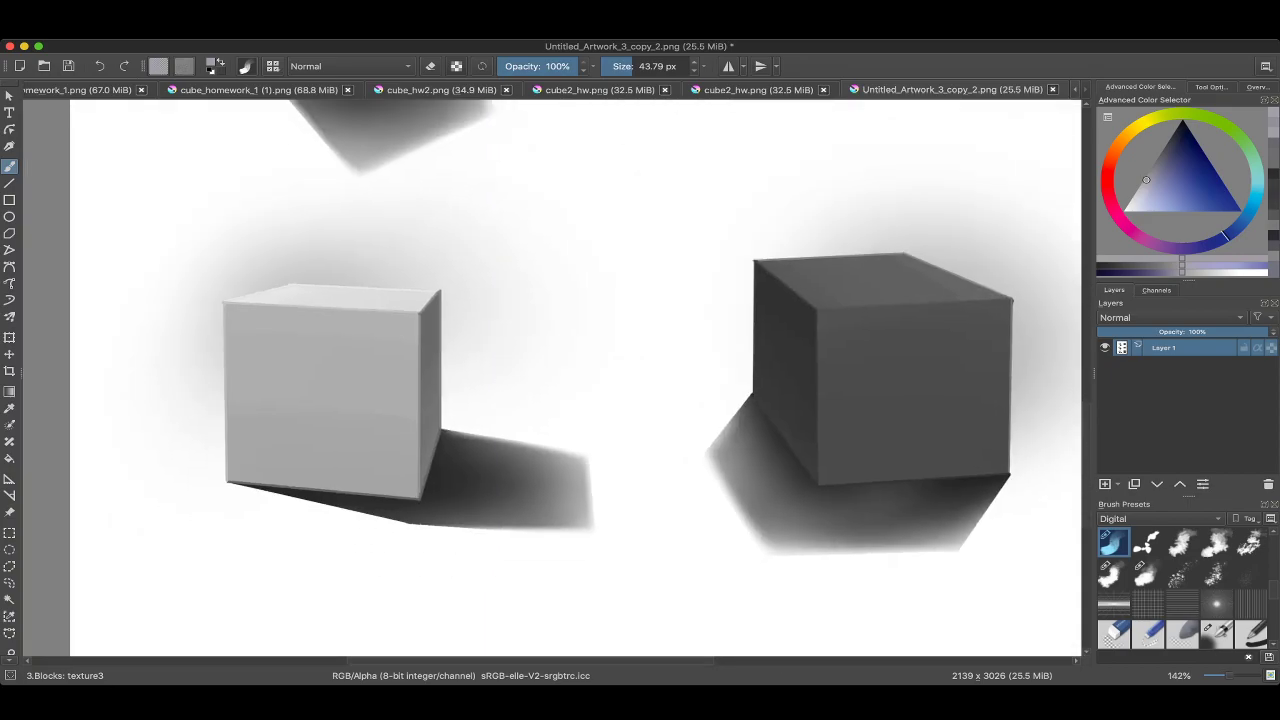
{"action": "scroll", "coordinate": [550, 378], "scroll_direction": "down", "scroll_amount": 3}
Circle parts of the cast shadow beneath the bottom-right dark box with freehand selections and clear them.
{"action": "scroll", "coordinate": [571, 254], "scroll_direction": "up", "scroll_amount": 8}
{"action": "mouse_move", "coordinate": [462, 330]}
{"action": "left_mouse_down"}
{"action": "mouse_move", "coordinate": [568, 272]}
{"action": "mouse_move", "coordinate": [458, 335]}
{"action": "left_mouse_up"}
{"action": "scroll", "coordinate": [550, 318], "scroll_direction": "right", "scroll_amount": 2}
{"action": "key", "text": "ctrl+shift+a"}
{"action": "mouse_move", "coordinate": [306, 543]}
{"action": "left_mouse_down"}
{"action": "mouse_move", "coordinate": [407, 450]}
{"action": "mouse_move", "coordinate": [463, 429]}
{"action": "mouse_move", "coordinate": [607, 286]}
{"action": "left_mouse_up"}
{"action": "scroll", "coordinate": [600, 288], "scroll_direction": "down", "scroll_amount": 2}
{"action": "left_click_drag", "start_coordinate": [474, 285], "coordinate": [688, 300]}
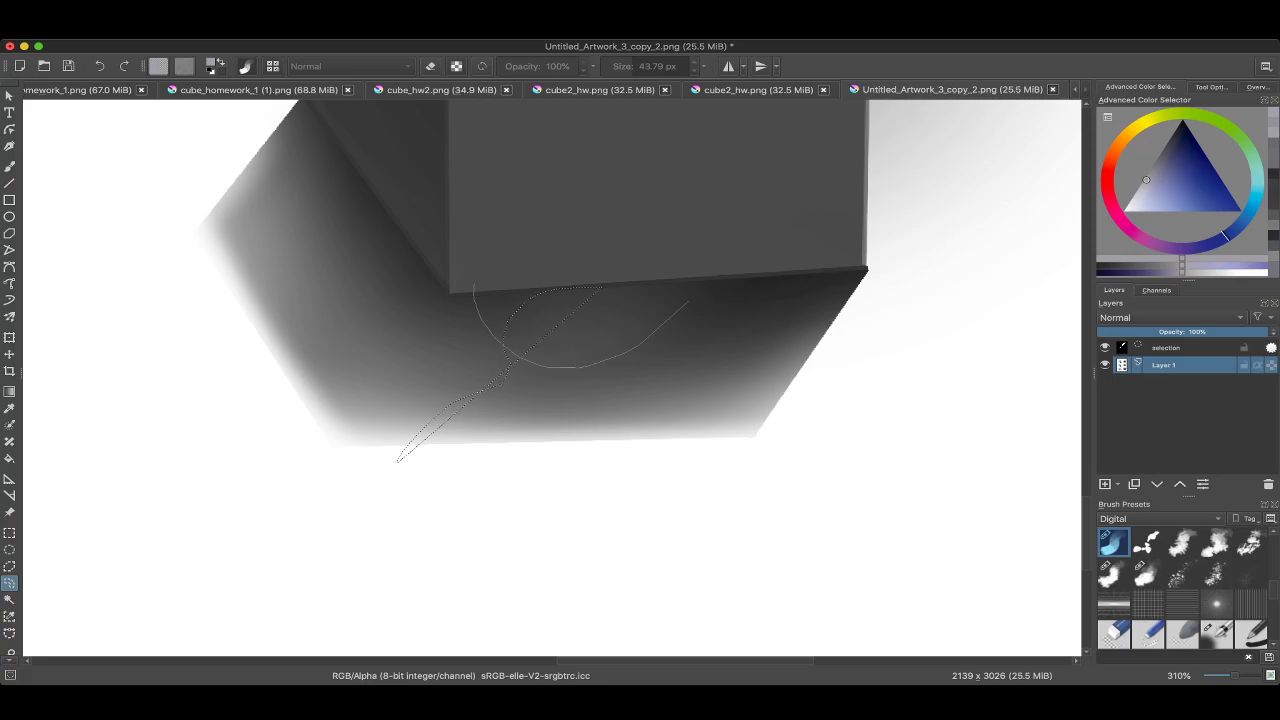
{"action": "key", "text": "ctrl+shift+a"}
{"action": "scroll", "coordinate": [600, 300], "scroll_direction": "down", "scroll_amount": 6}
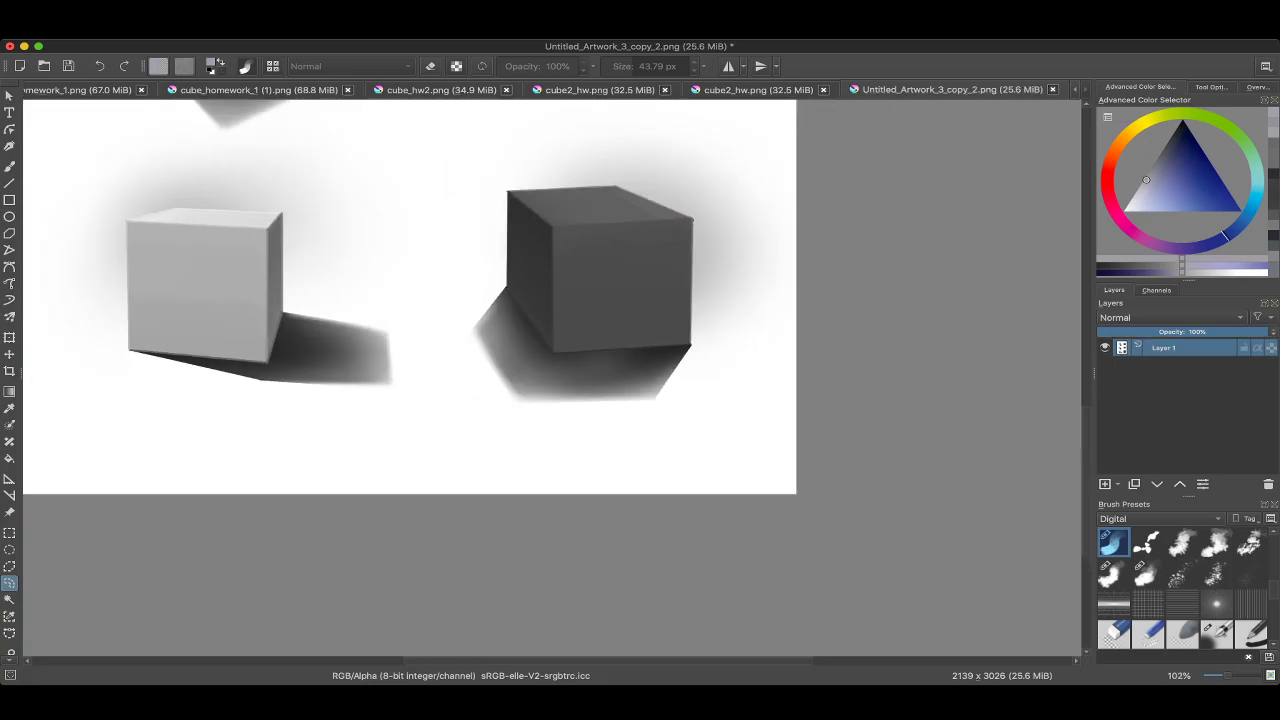
Outline the lower edge of the bottom-right dark box with a thin freehand selection and clear it.
{"action": "scroll", "coordinate": [550, 378], "scroll_direction": "down", "scroll_amount": 2}
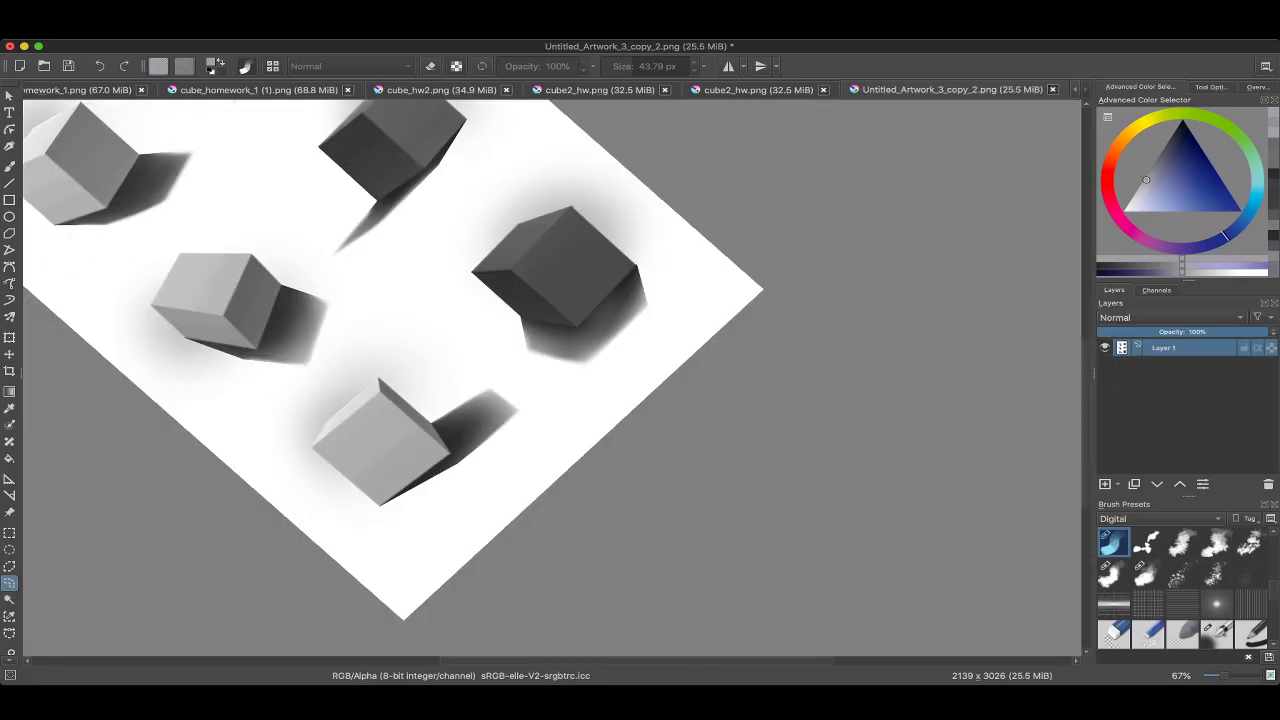
{"action": "scroll", "coordinate": [560, 280], "scroll_direction": "up", "scroll_amount": 2}
{"action": "left_click_drag", "start_coordinate": [640, 263], "coordinate": [574, 327]}
{"action": "scroll", "coordinate": [600, 290], "scroll_direction": "down", "scroll_amount": 1}
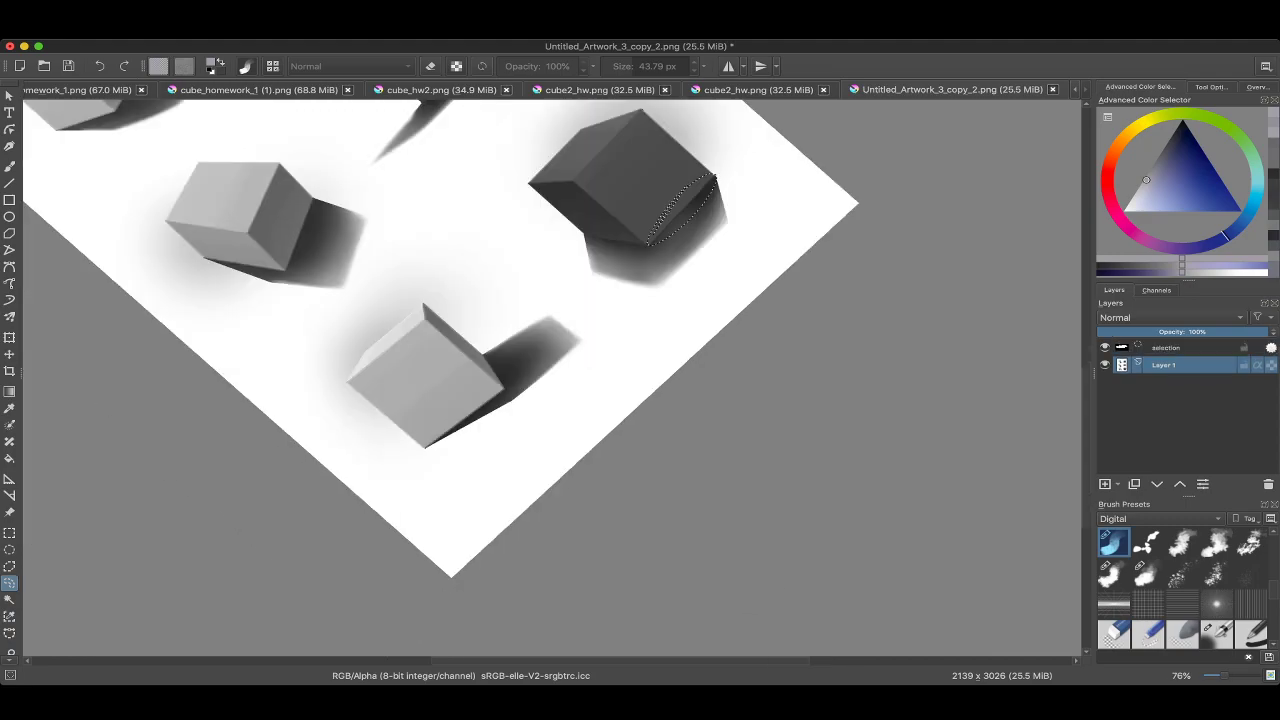
{"action": "key", "text": "ctrl+shift+a"}
Circle the blurred far end of the bottom-left box's cast shadow with a freehand selection and clear it.
{"action": "key", "text": "6"}
{"action": "scroll", "coordinate": [550, 380], "scroll_direction": "up", "scroll_amount": 2}
{"action": "left_click_drag", "start_coordinate": [545, 350], "coordinate": [530, 385]}
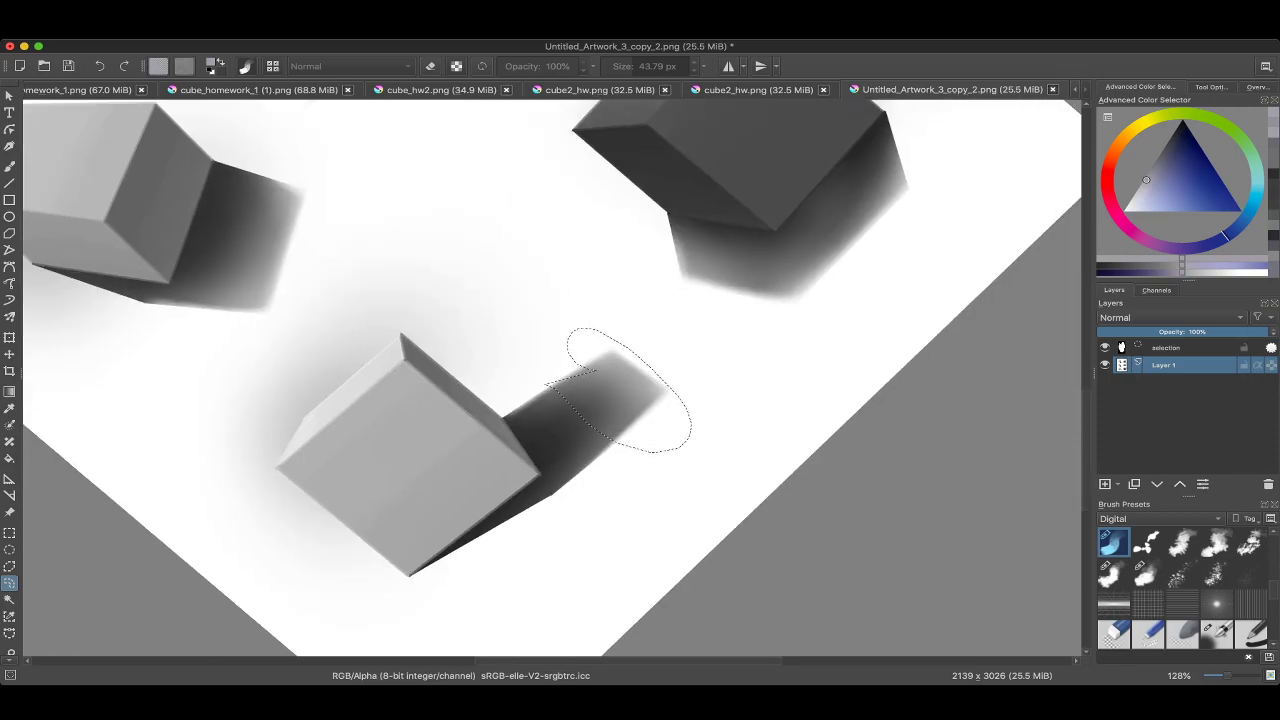
{"action": "key", "text": "b"}
{"action": "key", "text": "ctrl+shift+a"}
Sample the bottom-left box's dark shadow tone and dab it beside the shadow with a 93.30 px brush.
{"action": "left_click", "coordinate": [634, 391], "text": "ctrl"}
{"action": "left_click_drag", "start_coordinate": [550, 344], "coordinate": [510, 340]}
{"action": "scroll", "coordinate": [550, 380], "scroll_direction": "down", "scroll_amount": 8}
{"action": "key", "text": "4"}
{"action": "key", "text": "4"}
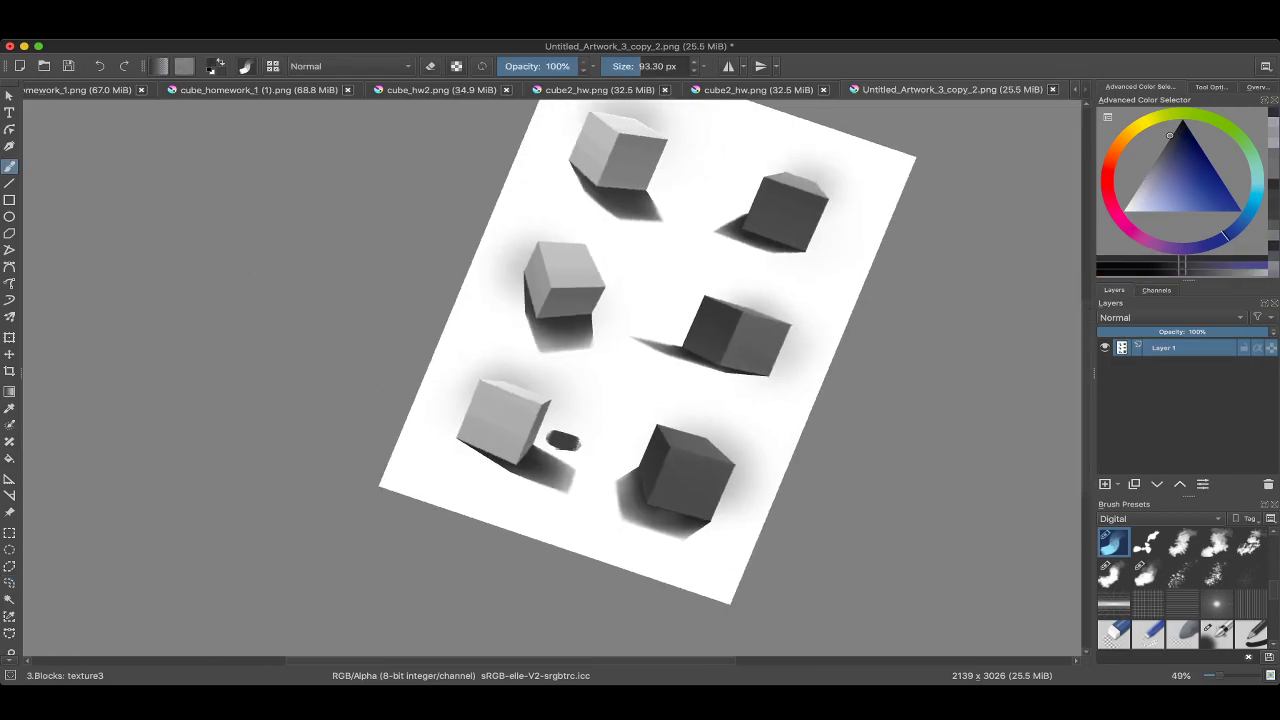
Undo the dark dab beside the bottom-left box's shadow and clear the restored selection.
{"action": "key", "text": "6"}
{"action": "key", "text": "ctrl+z"}
{"action": "key", "text": "ctrl+z"}
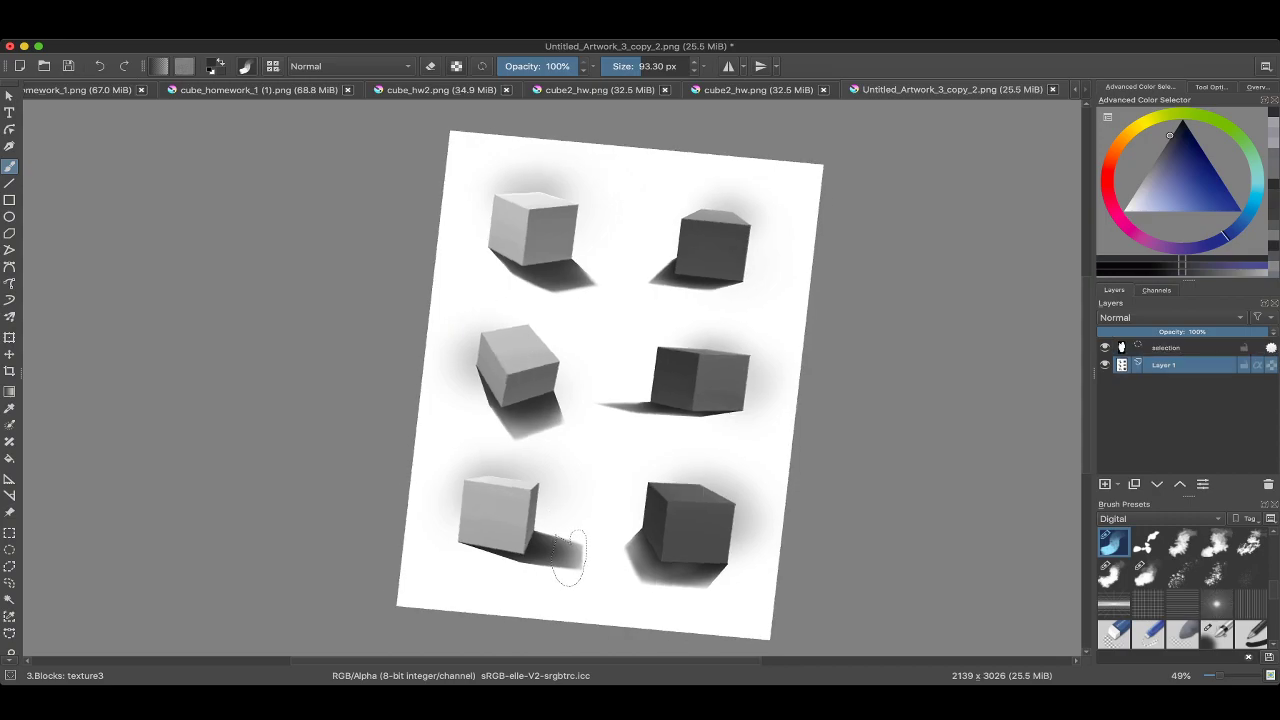
{"action": "key", "text": "ctrl+shift+a"}
Compare the light and dark boxes row by row from top to bottom, checking their shading and shadow softness.
{"action": "key", "text": "4"}
{"action": "key", "text": "plus"}
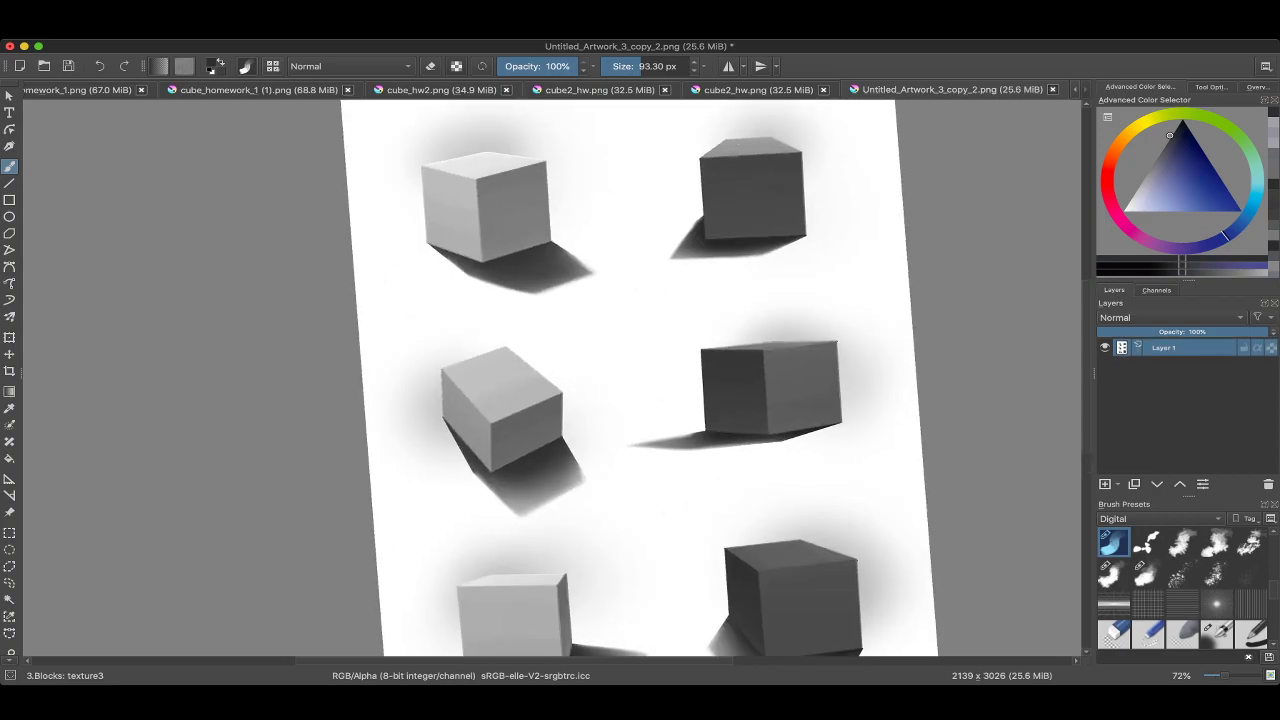
{"action": "key", "text": "plus"}
{"action": "key", "text": "plus"}
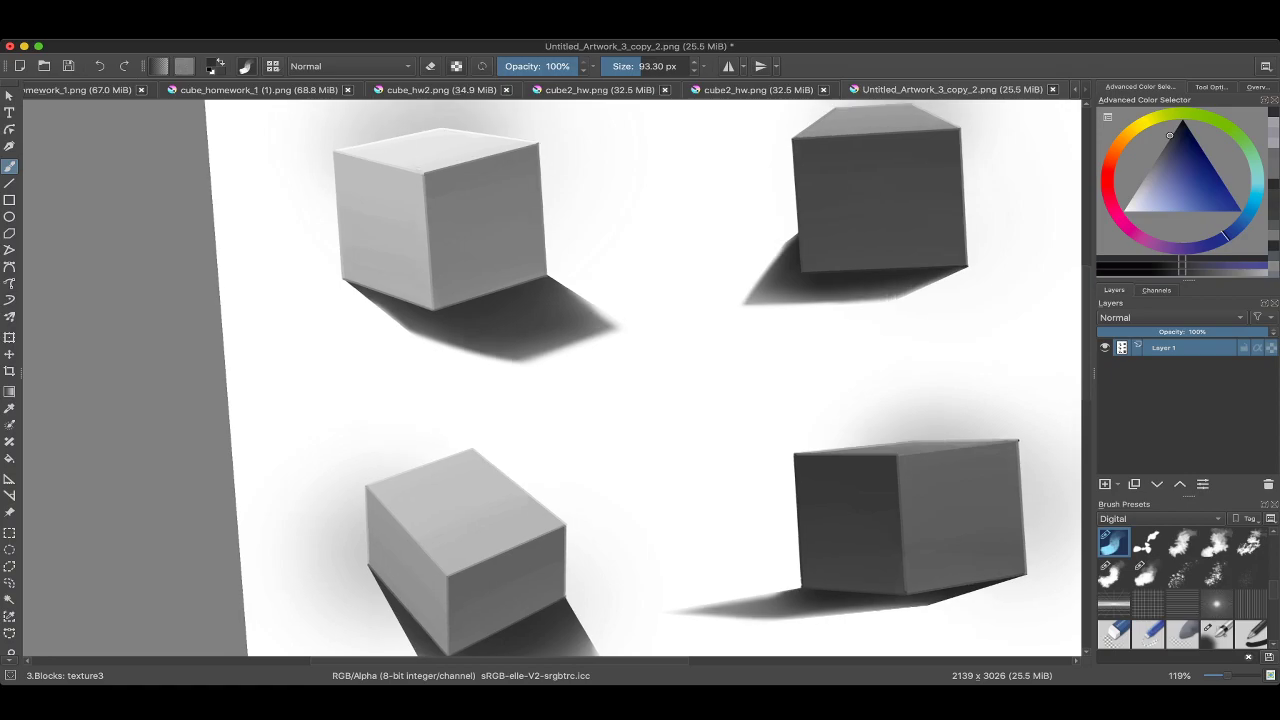
{"action": "scroll", "coordinate": [550, 378], "scroll_direction": "down", "scroll_amount": 2}
{"action": "key", "text": "minus"}
{"action": "key", "text": "minus"}
{"action": "key", "text": "minus"}
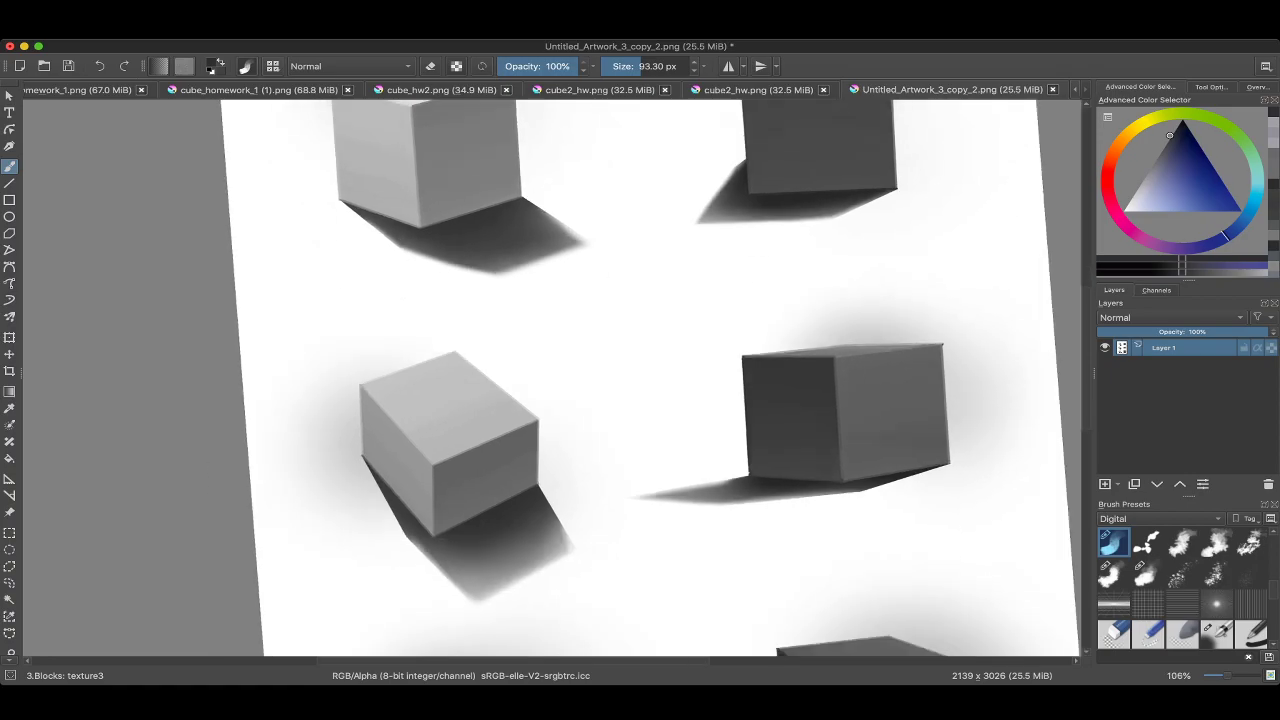
{"action": "key", "text": "plus"}
{"action": "key", "text": "plus"}
{"action": "key", "text": "plus"}
{"action": "key", "text": "plus"}
{"action": "key", "text": "minus"}
{"action": "key", "text": "minus"}
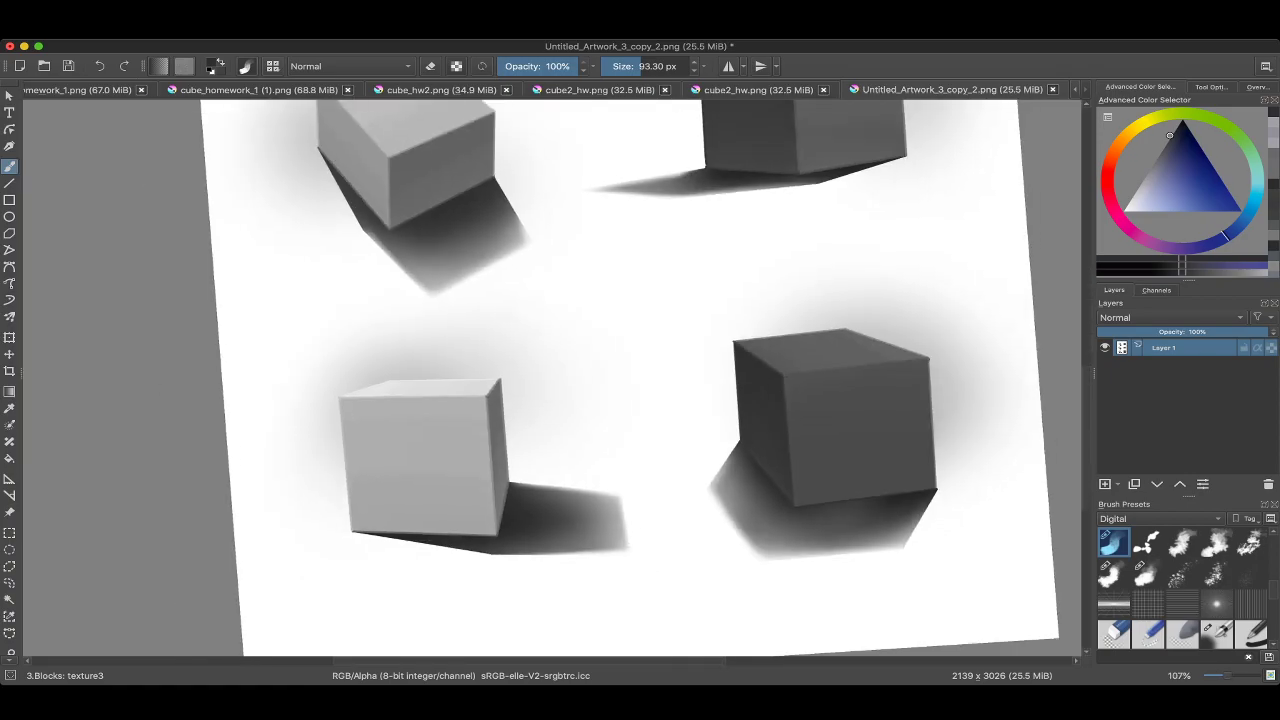
{"action": "scroll", "coordinate": [519, 375], "scroll_direction": "down", "scroll_amount": 5}
{"action": "scroll", "coordinate": [519, 375], "scroll_direction": "up", "scroll_amount": 2}
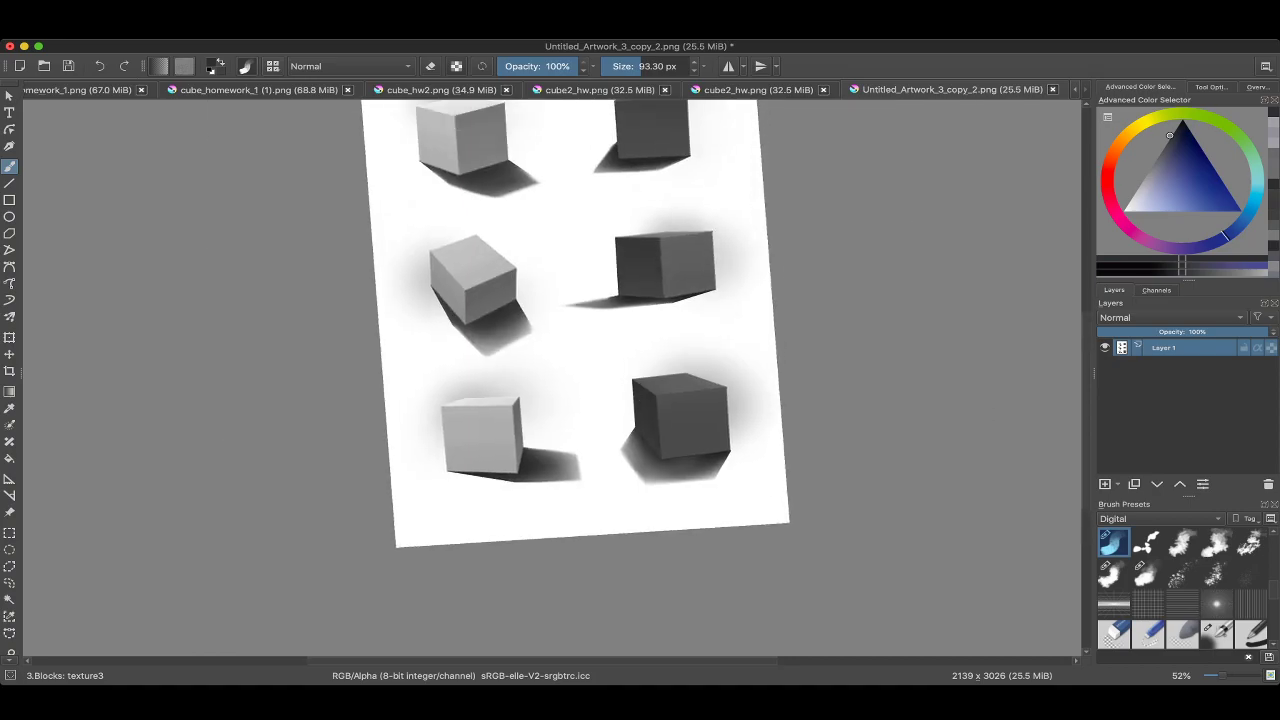
{"action": "scroll", "coordinate": [519, 375], "scroll_direction": "up", "scroll_amount": 2}
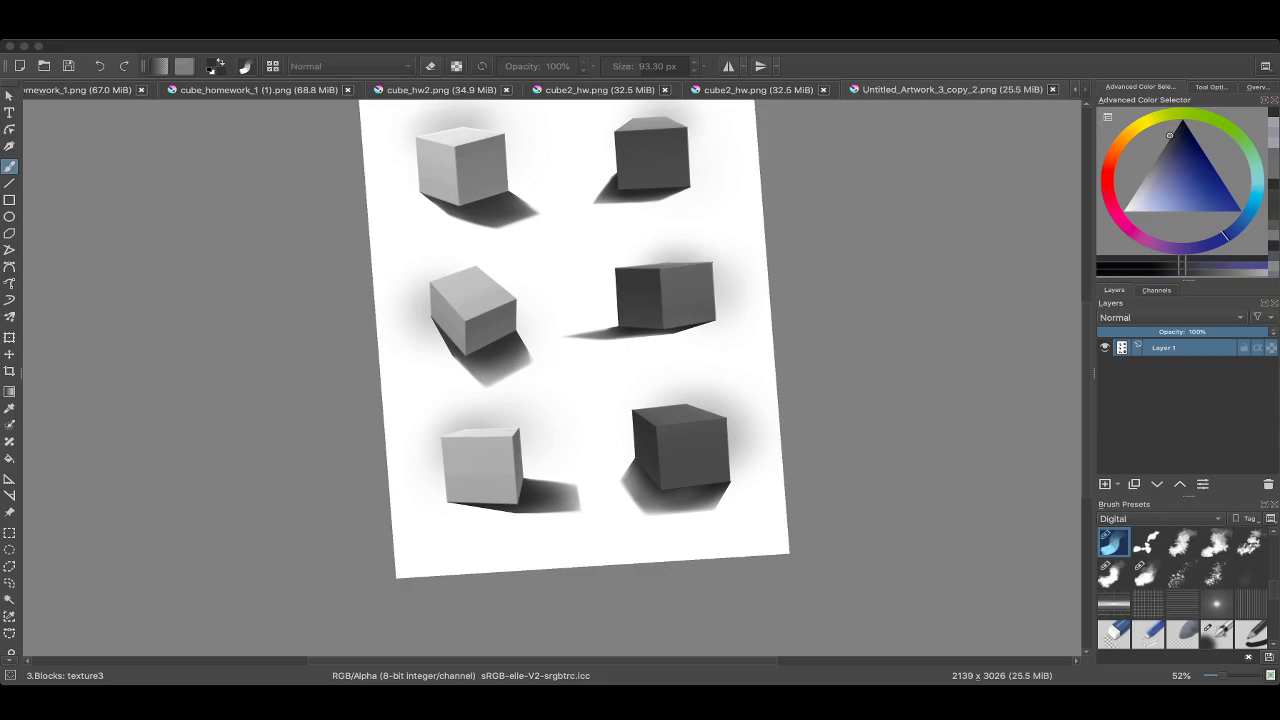
Open the next student's grey sheet of shaded boxes and bring the whole drawing into view.
{"action": "key", "text": "super+Tab"}
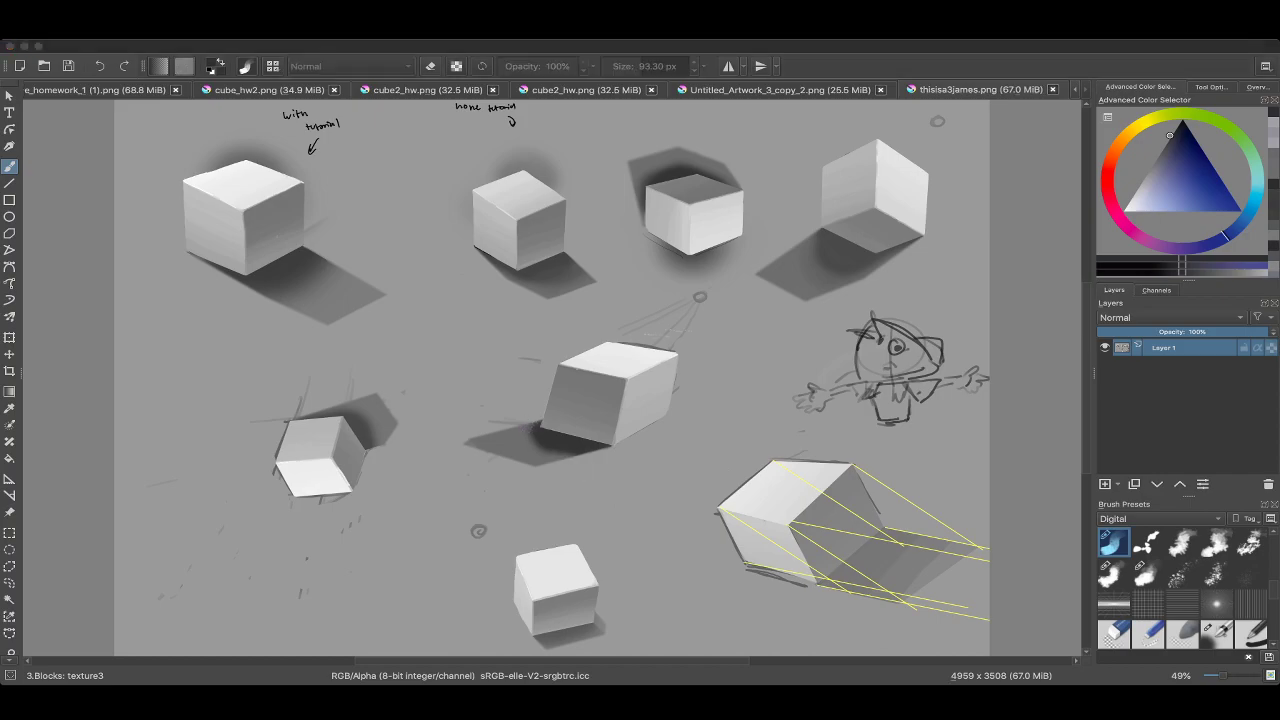
{"action": "key", "text": "super+Tab"}
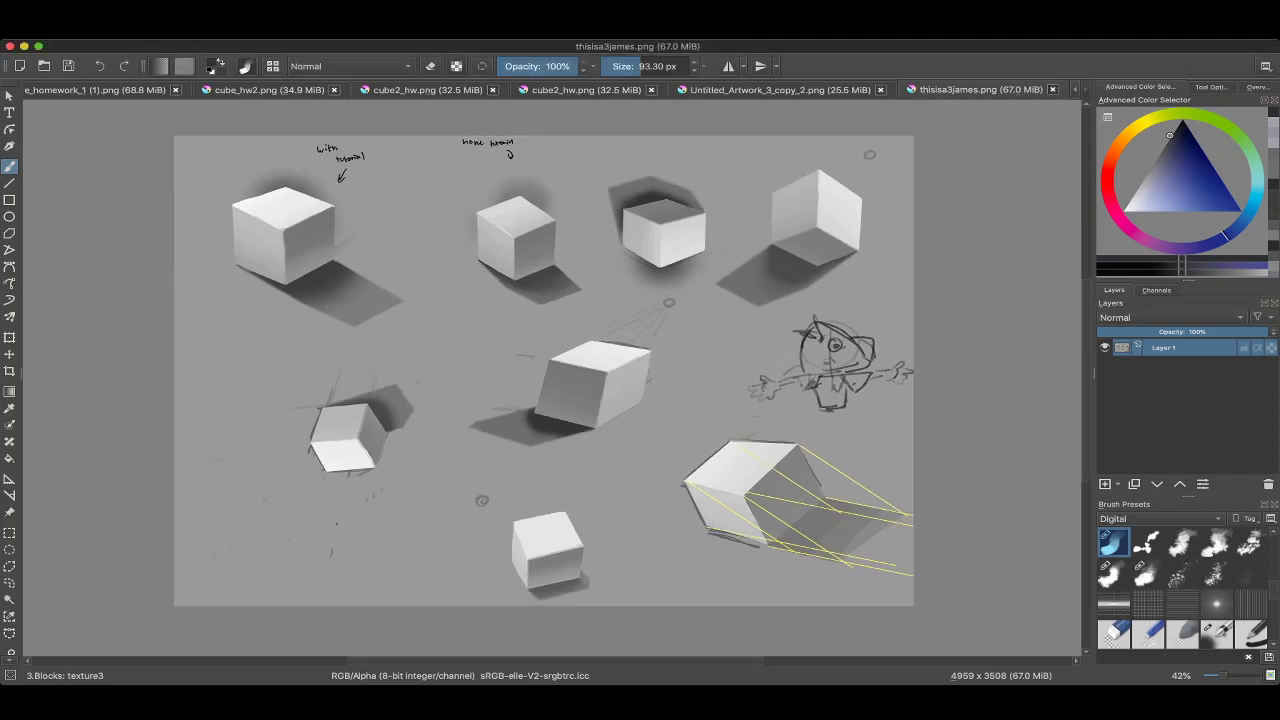
{"action": "scroll", "coordinate": [510, 200], "scroll_direction": "up", "scroll_amount": 2, "text": "ctrl"}
{"action": "scroll", "coordinate": [30, 346], "scroll_direction": "down", "scroll_amount": 3}
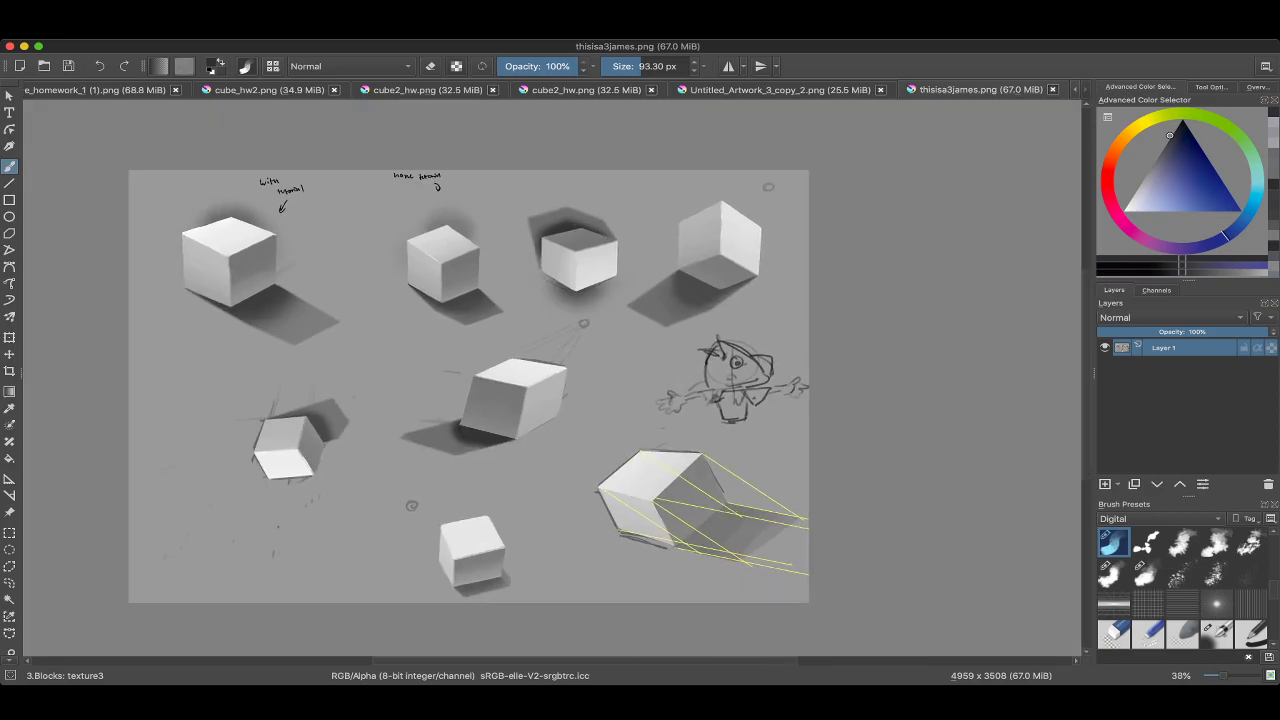
Examine the grey sheet's boxes from rotated angles, focusing on the upper-right box and its cast shadow.
{"action": "key", "text": "4"}
{"action": "key", "text": "4"}
{"action": "key", "text": "4"}
{"action": "key", "text": "4"}
{"action": "key", "text": "4"}
{"action": "key", "text": "4"}
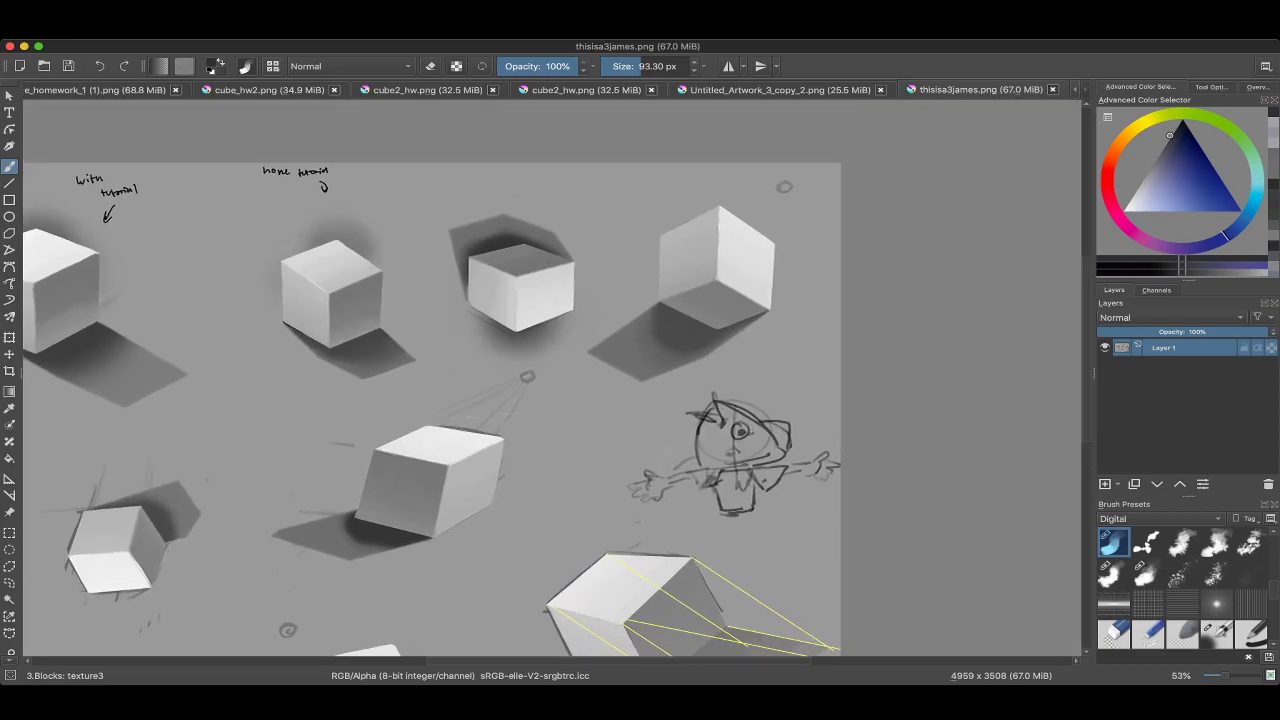
{"action": "key", "text": "6"}
{"action": "key", "text": "6"}
{"action": "key", "text": "6"}
{"action": "key", "text": "6"}
{"action": "key", "text": "6"}
{"action": "key", "text": "6"}
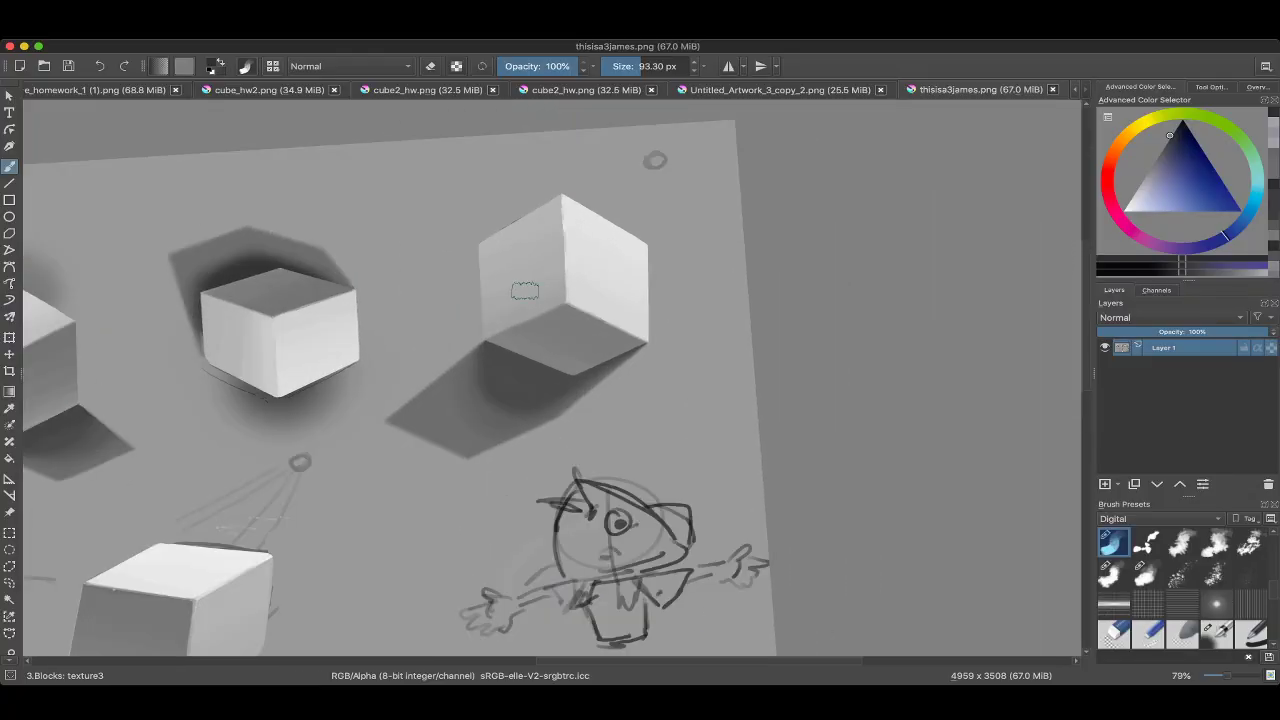
Mark the edge between the upper-right box's two light faces with a freehand selection, clear it, and inspect the box sideways.
{"action": "left_click", "coordinate": [9, 583]}
{"action": "mouse_move", "coordinate": [560, 272]}
{"action": "left_mouse_down"}
{"action": "mouse_move", "coordinate": [515, 488]}
{"action": "mouse_move", "coordinate": [565, 268]}
{"action": "left_mouse_up"}
{"action": "key", "text": "ctrl+["}
{"action": "key", "text": "ctrl+["}
{"action": "key", "text": "ctrl+["}
{"action": "key", "text": "ctrl+["}
{"action": "key", "text": "ctrl+["}
{"action": "key", "text": "ctrl+["}
{"action": "key", "text": "ctrl+["}
{"action": "key", "text": "ctrl+shift+a"}
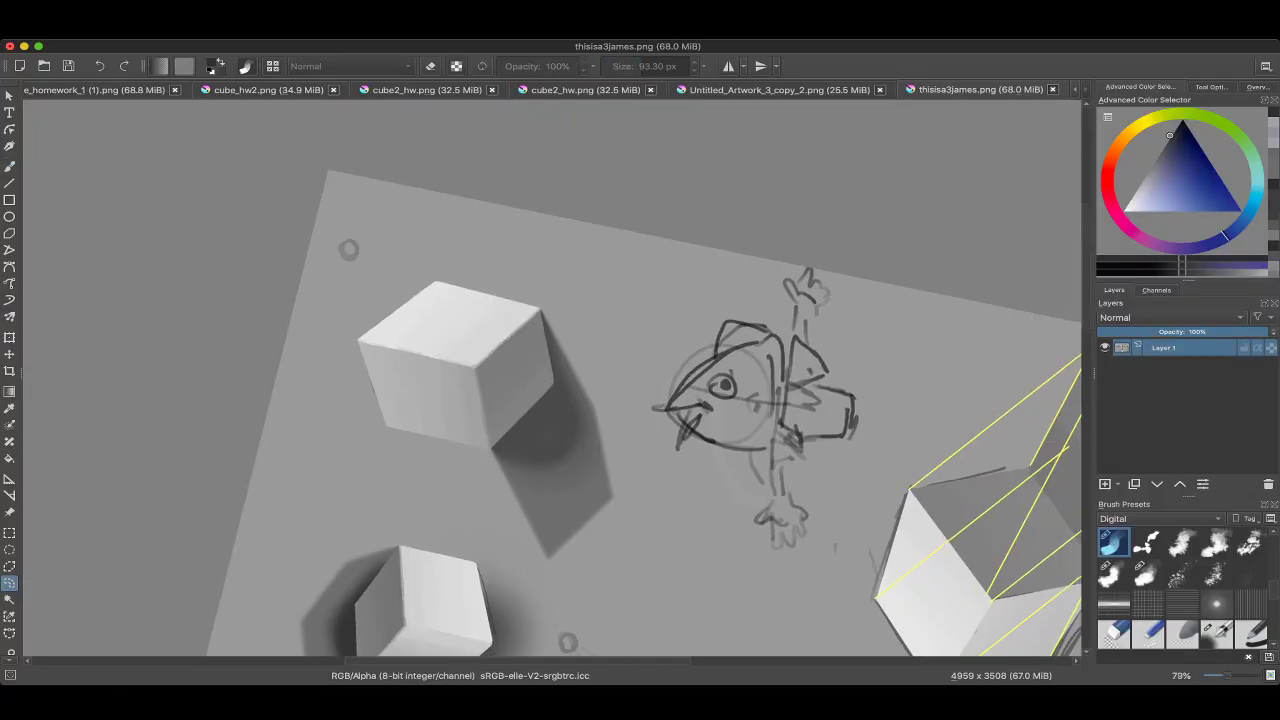
Paint background grey over the edge of the upper-right box's cast shadow using the Basic ink brush at 60.60 px.
{"action": "key", "text": "b"}
{"action": "right_click", "coordinate": [443, 332]}
{"action": "left_click", "coordinate": [583, 319]}
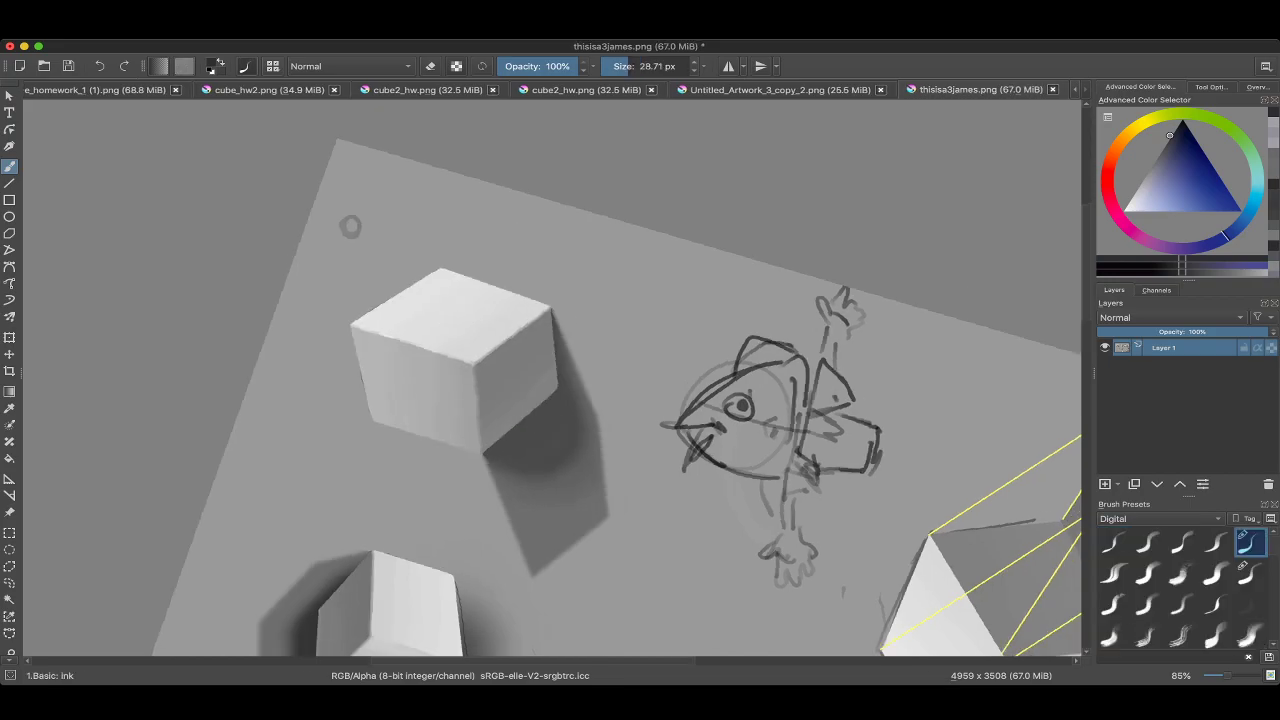
{"action": "left_click", "coordinate": [567, 348], "text": "ctrl"}
{"action": "key", "text": "]"}
{"action": "key", "text": "]"}
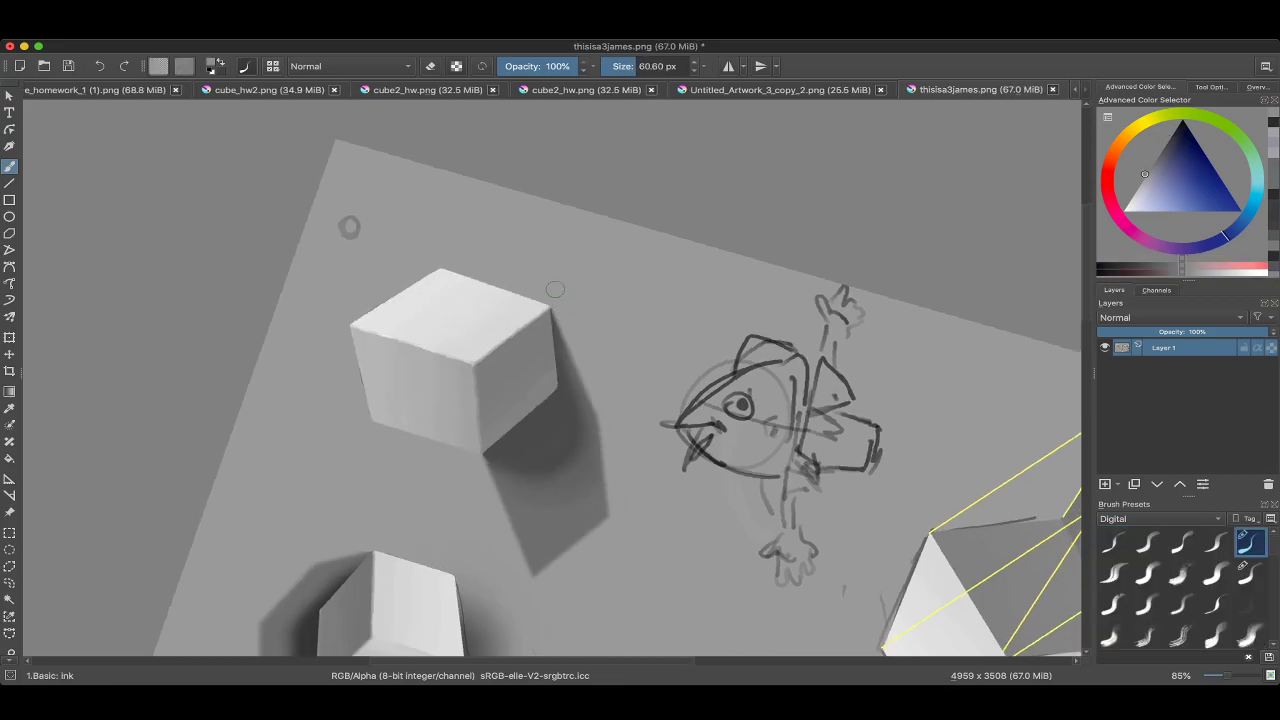
{"action": "mouse_move", "coordinate": [556, 294]}
{"action": "left_mouse_down"}
{"action": "mouse_move", "coordinate": [566, 378]}
{"action": "mouse_move", "coordinate": [598, 445]}
{"action": "mouse_move", "coordinate": [566, 380]}
{"action": "mouse_move", "coordinate": [572, 393]}
{"action": "left_mouse_up"}
Paint background grey over the right part of the third top-row box's cast shadow with the brush at 74.65 px.
{"action": "key", "text": "["}
{"action": "scroll", "coordinate": [572, 393], "scroll_direction": "down", "scroll_amount": 5}
{"action": "scroll", "coordinate": [577, 395], "scroll_direction": "down", "scroll_amount": 3}
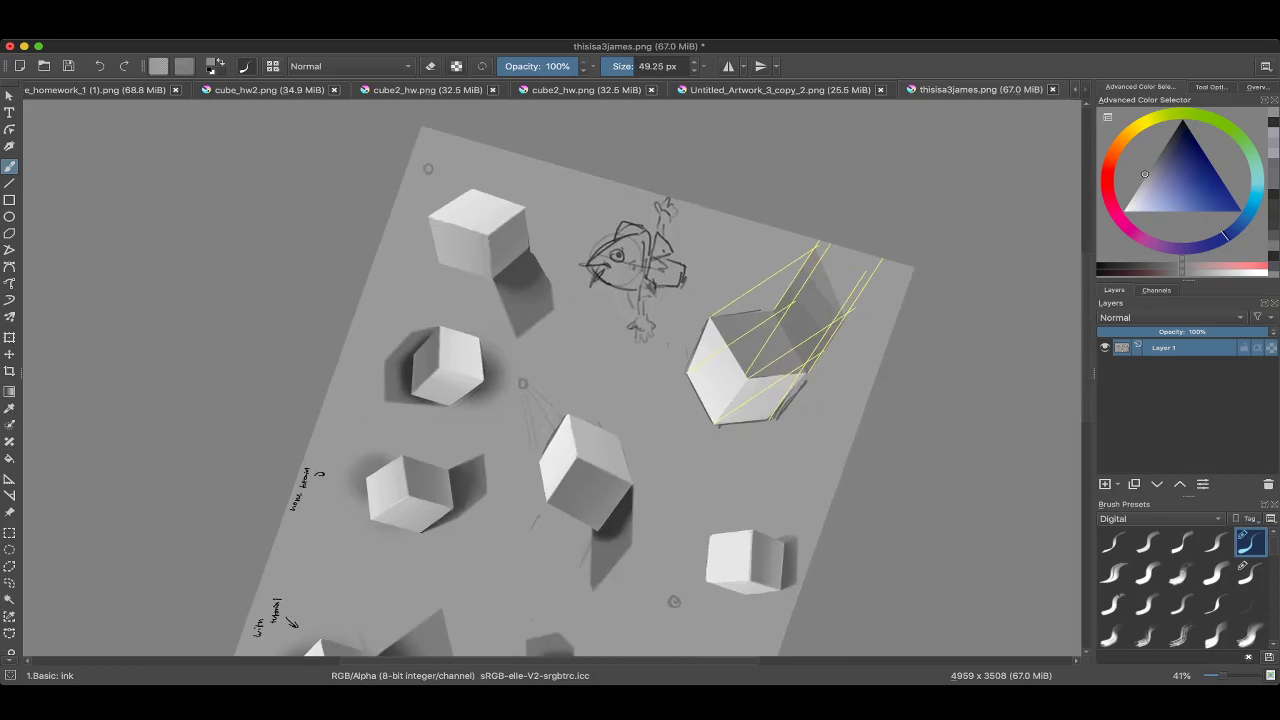
{"action": "scroll", "coordinate": [577, 395], "scroll_direction": "up", "scroll_amount": 2}
{"action": "scroll", "coordinate": [441, 374], "scroll_direction": "up", "scroll_amount": 8}
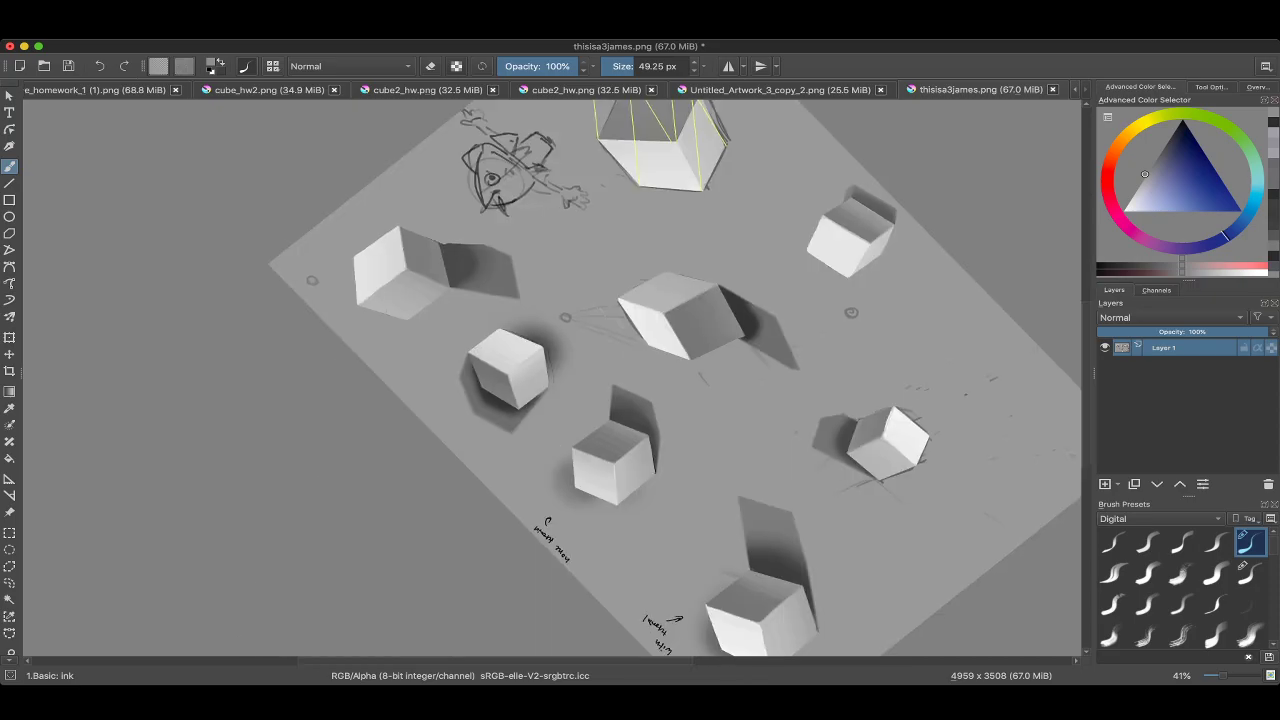
{"action": "key", "text": "]"}
{"action": "key", "text": "]"}
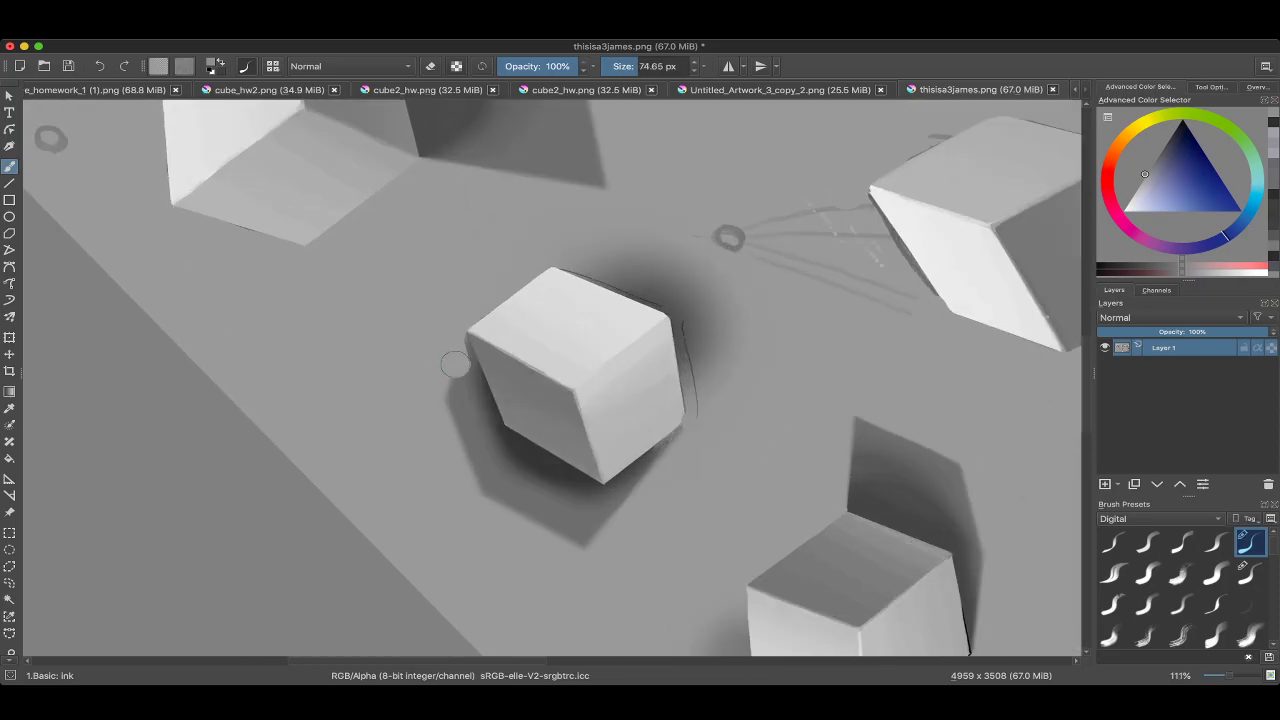
{"action": "mouse_move", "coordinate": [458, 378]}
{"action": "left_mouse_down"}
{"action": "mouse_move", "coordinate": [486, 439]}
{"action": "mouse_move", "coordinate": [451, 334]}
{"action": "mouse_move", "coordinate": [488, 427]}
{"action": "mouse_move", "coordinate": [463, 362]}
{"action": "mouse_move", "coordinate": [461, 421]}
{"action": "mouse_move", "coordinate": [431, 429]}
{"action": "mouse_move", "coordinate": [463, 447]}
{"action": "mouse_move", "coordinate": [495, 508]}
{"action": "mouse_move", "coordinate": [490, 446]}
{"action": "left_mouse_up"}
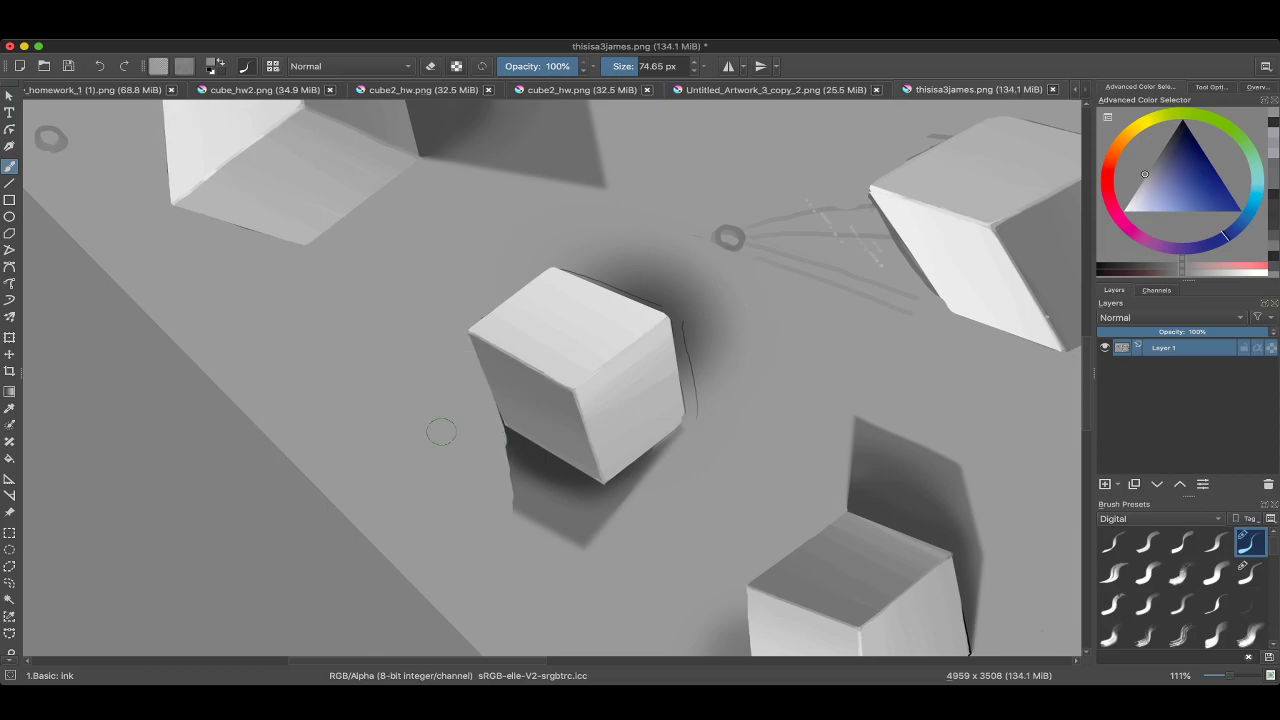
Compare the trimmed cast shadows of the two right-hand top-row boxes with the other boxes on the sheet.
{"action": "scroll", "coordinate": [450, 396], "scroll_direction": "down", "scroll_amount": 3}
{"action": "key", "text": "5"}
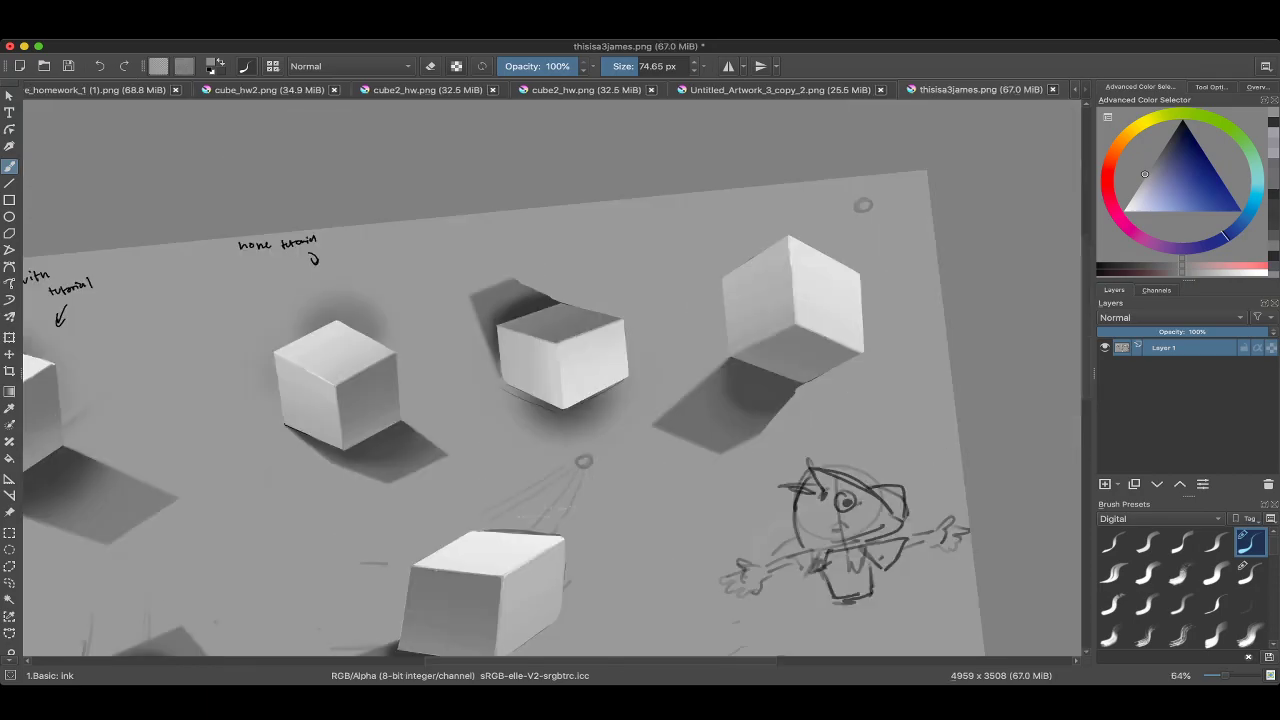
{"action": "key", "text": "4"}
{"action": "key", "text": "4"}
{"action": "key", "text": "4"}
{"action": "scroll", "coordinate": [550, 380], "scroll_direction": "down", "scroll_amount": 4}
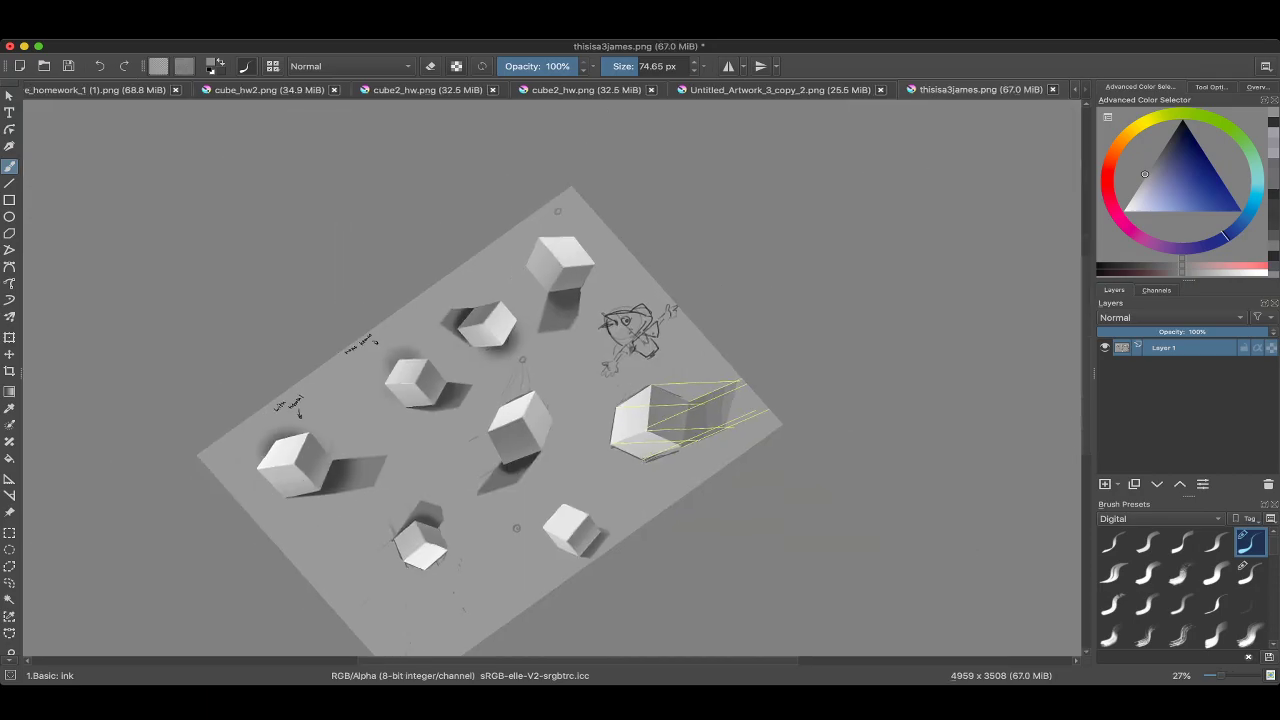
{"action": "scroll", "coordinate": [550, 380], "scroll_direction": "up", "scroll_amount": 4}
{"action": "scroll", "coordinate": [580, 360], "scroll_direction": "down", "scroll_amount": 3}
Dab a short grey mark on the centre box's top face with the Basic ink brush at 30.43 px.
{"action": "key", "text": "bracketleft"}
{"action": "key", "text": "bracketleft"}
{"action": "key", "text": "bracketleft"}
{"action": "key", "text": "bracketleft"}
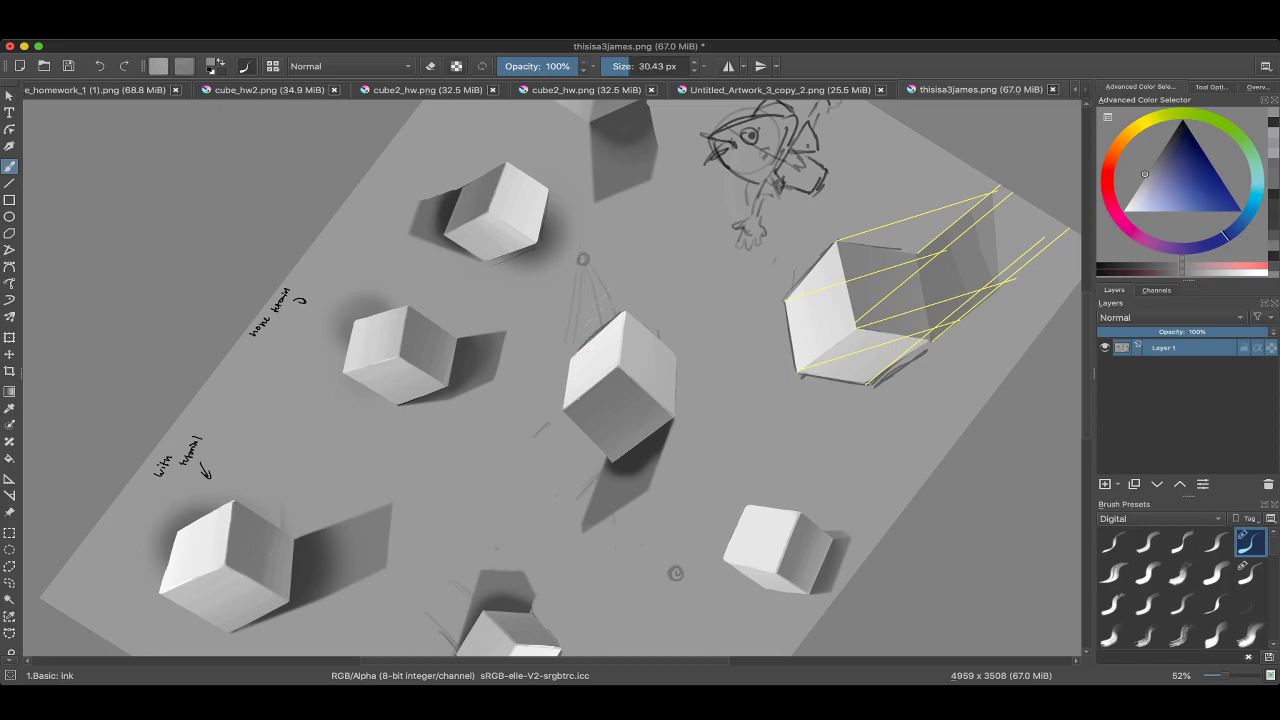
{"action": "key", "text": "4"}
{"action": "key", "text": "4"}
{"action": "key", "text": "4"}
{"action": "scroll", "coordinate": [590, 352], "scroll_direction": "down", "scroll_amount": 1}
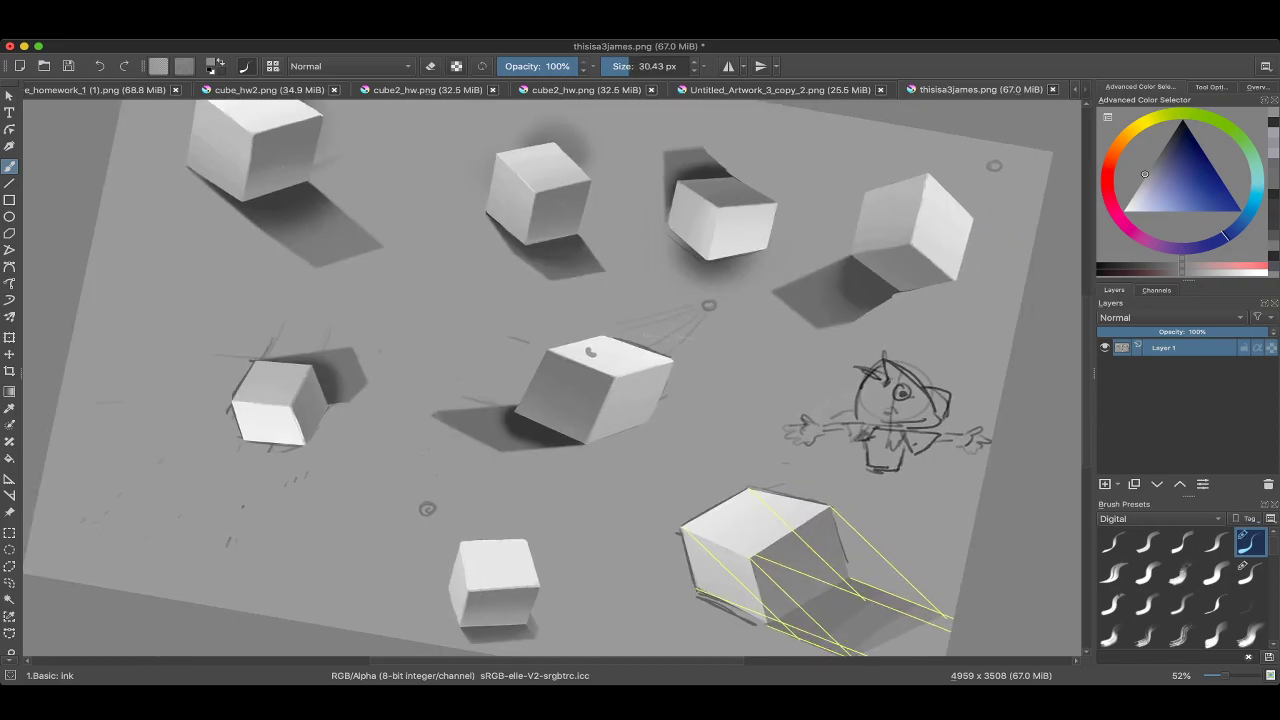
{"action": "key", "text": "4"}
{"action": "scroll", "coordinate": [520, 400], "scroll_direction": "up", "scroll_amount": 4}
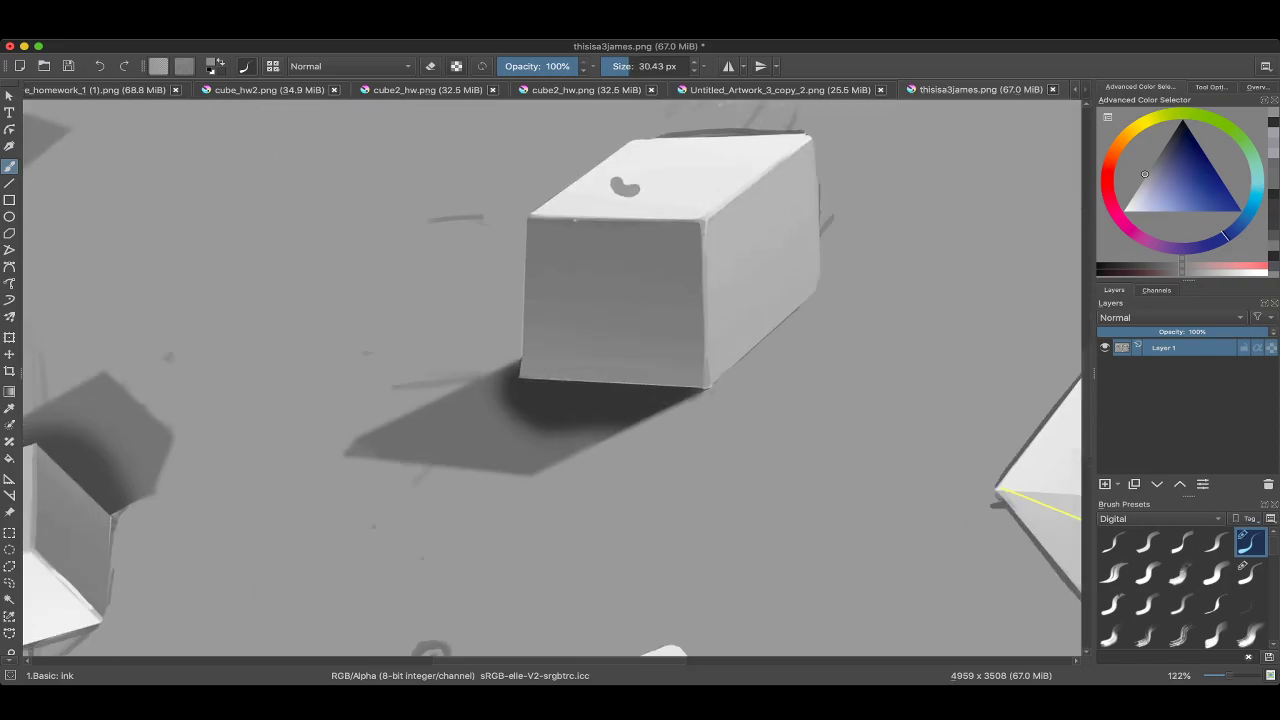
Try to lighten the dark core of the centre box's cast shadow using Airbrush Soft at 241.10 px.
{"action": "right_click", "coordinate": [495, 415]}
{"action": "left_click", "coordinate": [497, 500]}
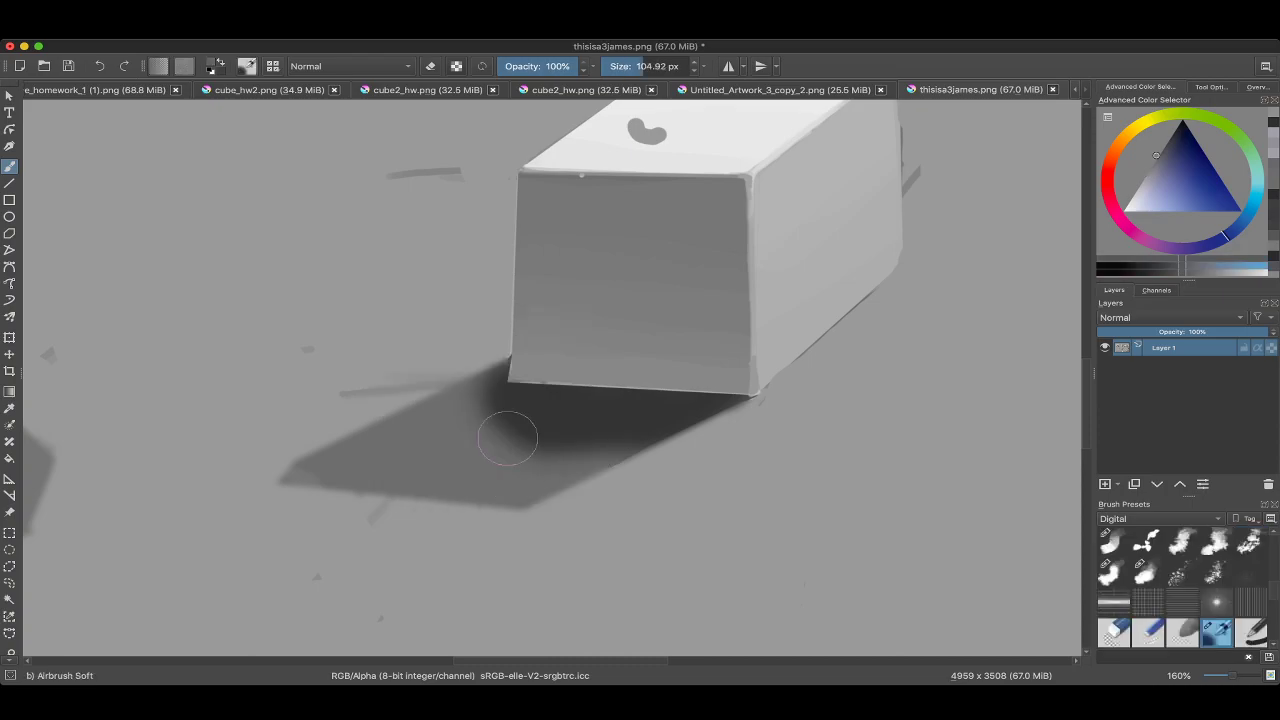
{"action": "key", "text": "bracketright"}
{"action": "key", "text": "bracketright"}
{"action": "key", "text": "bracketright"}
{"action": "key", "text": "bracketright"}
{"action": "key", "text": "bracketright"}
{"action": "key", "text": "bracketright"}
{"action": "key", "text": "4"}
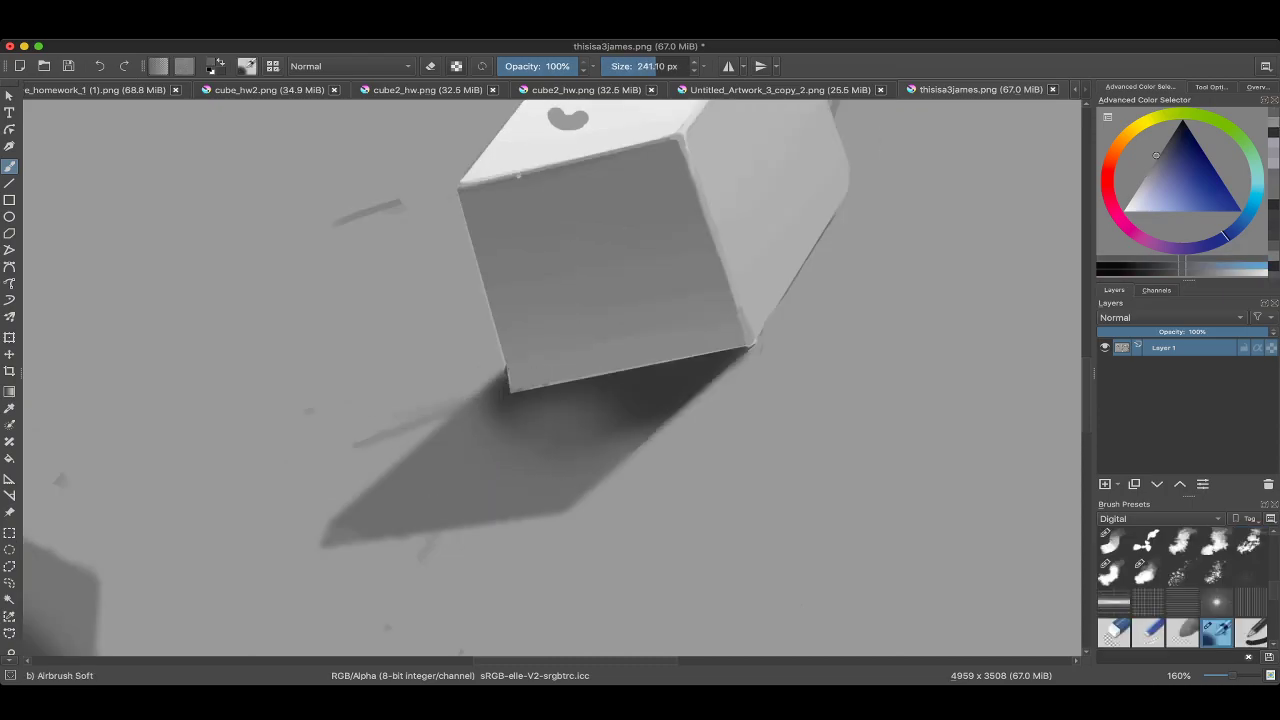
{"action": "key", "text": "4"}
{"action": "left_click_drag", "start_coordinate": [614, 290], "coordinate": [623, 318]}
Lighten the middle of the centre box's cast shadow with Airbrush Soft at 110.57 px.
{"action": "key", "text": "bracketleft"}
{"action": "key", "text": "bracketleft"}
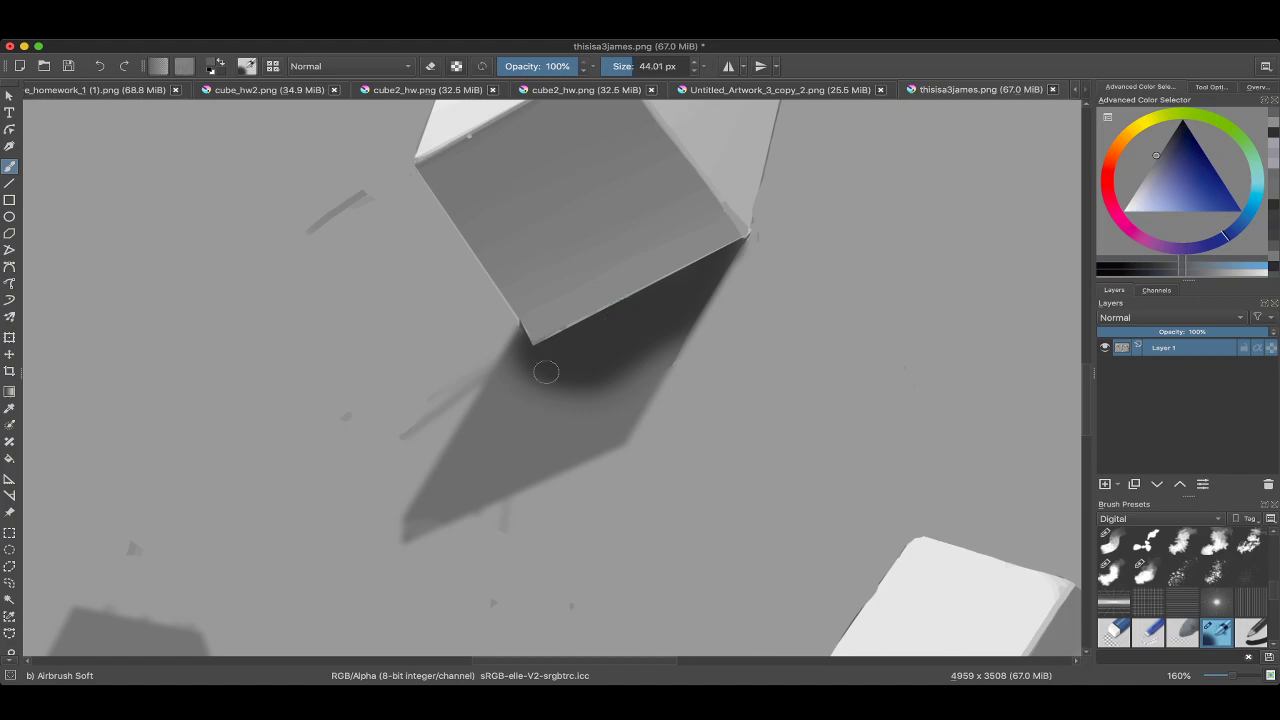
{"action": "mouse_move", "coordinate": [508, 408]}
{"action": "left_mouse_down"}
{"action": "mouse_move", "coordinate": [557, 402]}
{"action": "mouse_move", "coordinate": [651, 335]}
{"action": "mouse_move", "coordinate": [536, 433]}
{"action": "mouse_move", "coordinate": [684, 300]}
{"action": "mouse_move", "coordinate": [581, 380]}
{"action": "mouse_move", "coordinate": [554, 424]}
{"action": "mouse_move", "coordinate": [569, 408]}
{"action": "mouse_move", "coordinate": [503, 407]}
{"action": "mouse_move", "coordinate": [684, 322]}
{"action": "mouse_move", "coordinate": [691, 300]}
{"action": "mouse_move", "coordinate": [680, 340]}
{"action": "left_mouse_up"}
{"action": "key", "text": "bracketleft"}
{"action": "key", "text": "bracketleft"}
{"action": "key", "text": "5"}
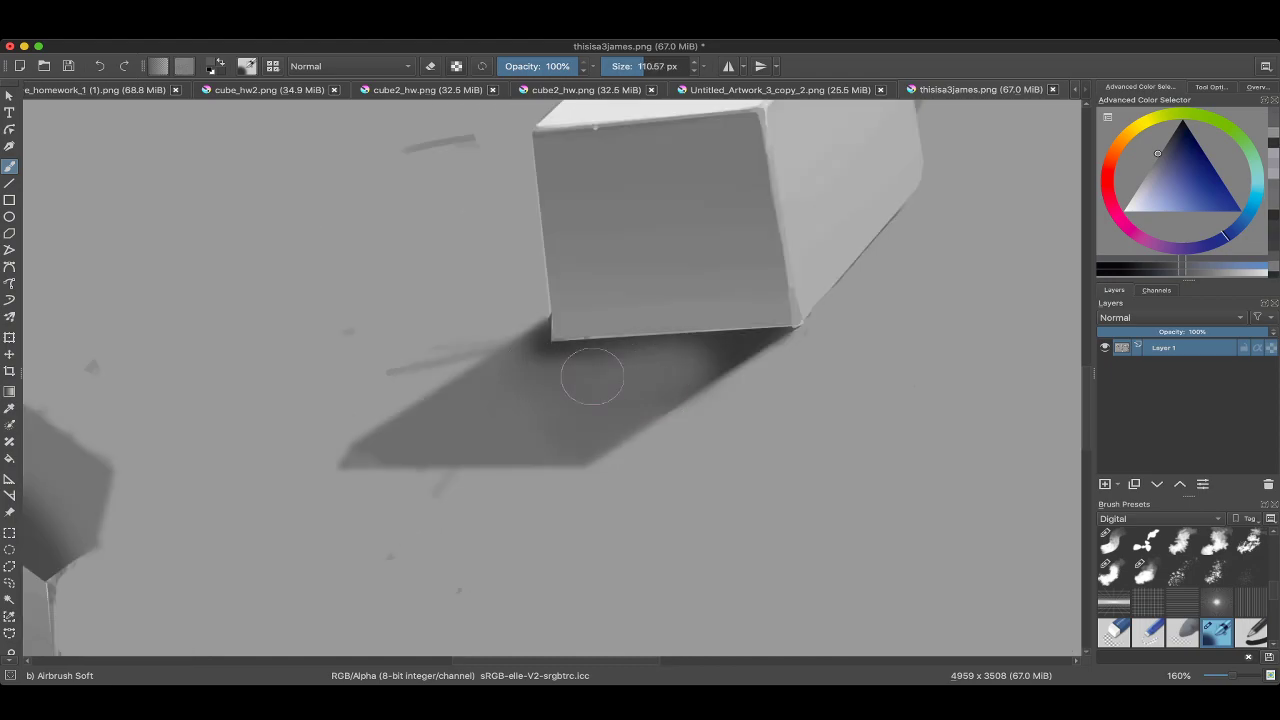
Blend the remaining dark areas of the centre box's cast shadow near its bottom edge using Airbrush Soft at 59.24 px.
{"action": "key", "text": "bracketleft"}
{"action": "key", "text": "bracketleft"}
{"action": "key", "text": "bracketleft"}
{"action": "key", "text": "bracketleft"}
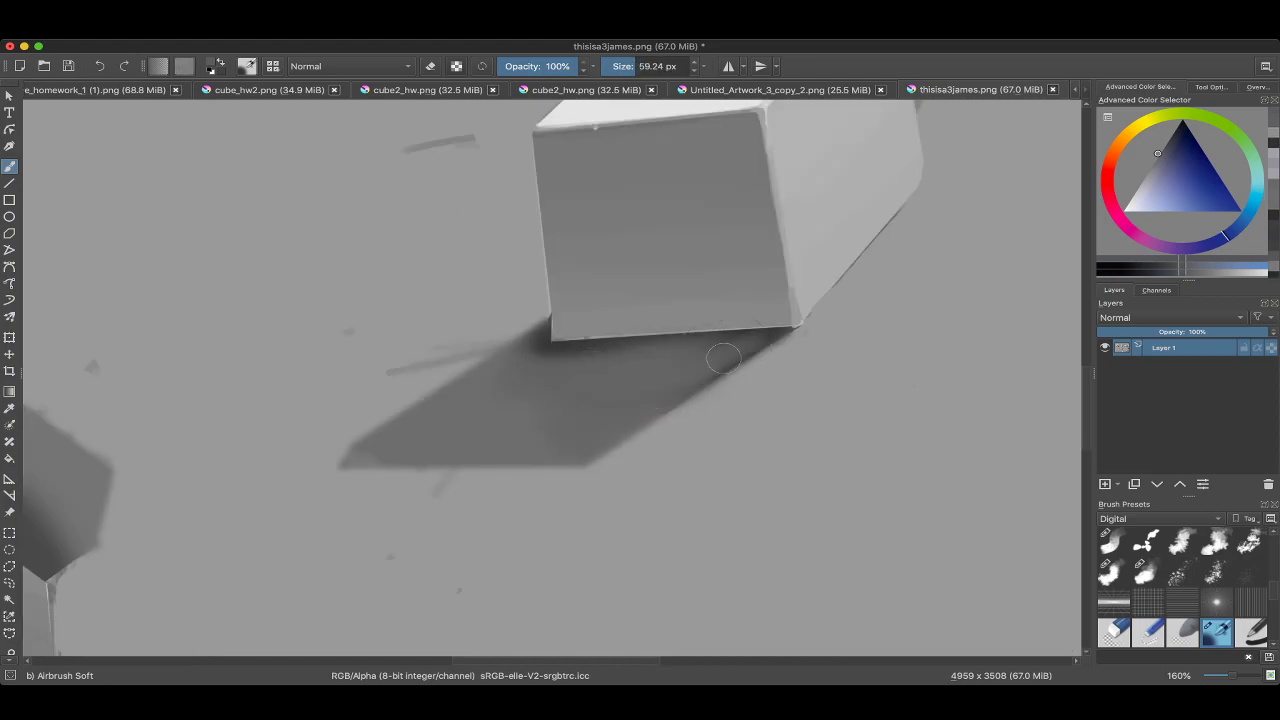
{"action": "left_click_drag", "start_coordinate": [532, 356], "coordinate": [642, 369]}
{"action": "key", "text": "minus"}
{"action": "key", "text": "minus"}
{"action": "key", "text": "minus"}
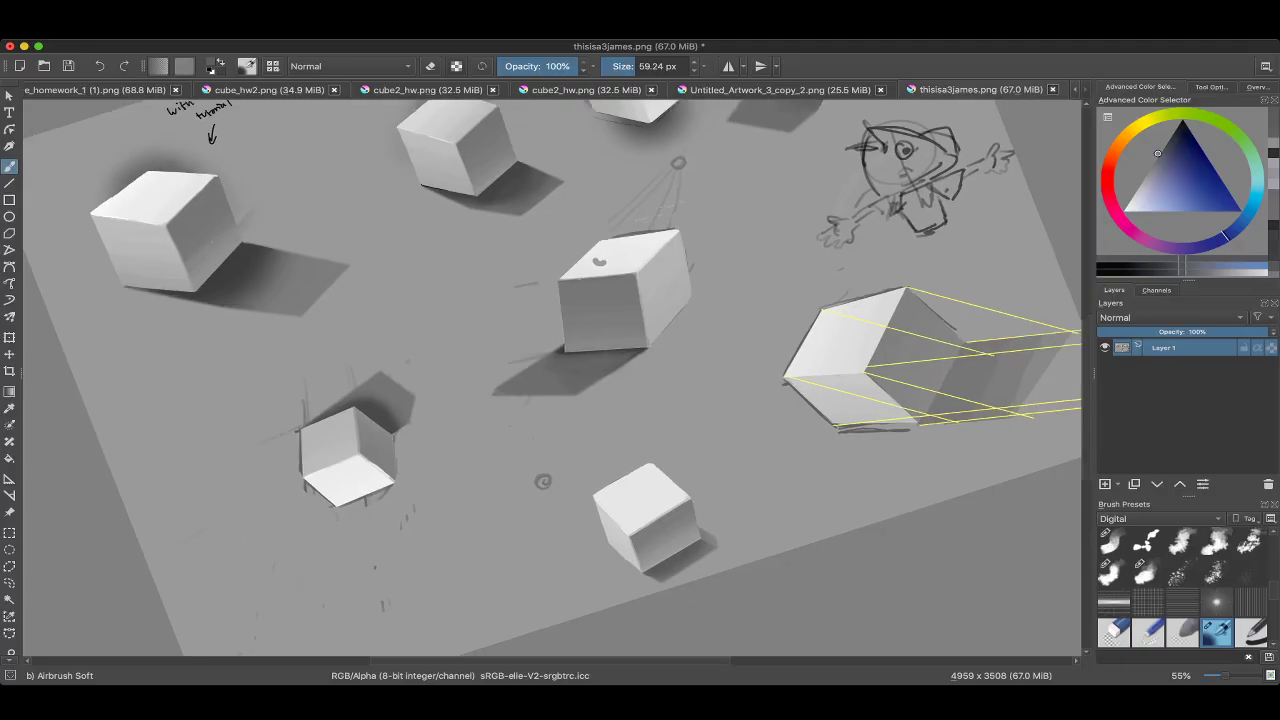
Paint the sampled light face colour over the grey mark on the centre box's top face with Basic ink at 42.69 px.
{"action": "right_click", "coordinate": [531, 513]}
{"action": "left_click", "coordinate": [477, 228]}
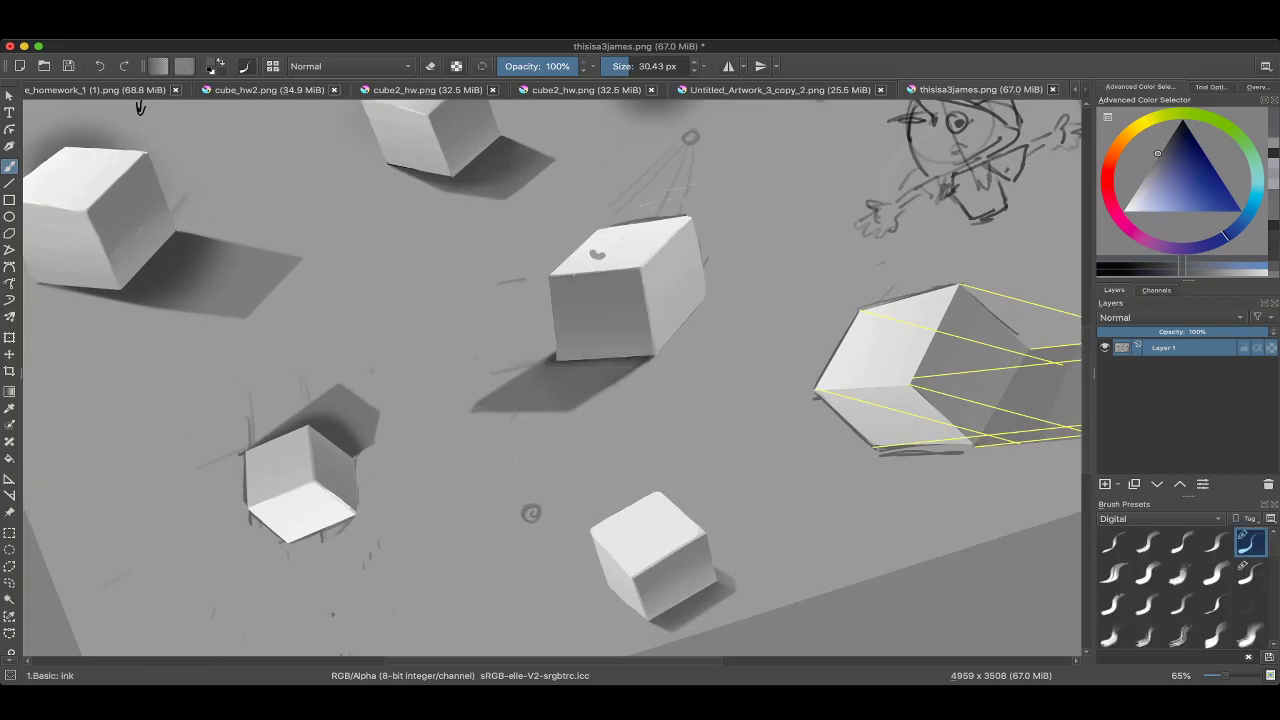
{"action": "left_click", "coordinate": [655, 265], "text": "ctrl"}
{"action": "key", "text": "bracketleft"}
{"action": "scroll", "coordinate": [602, 260], "scroll_direction": "down", "scroll_amount": 5}
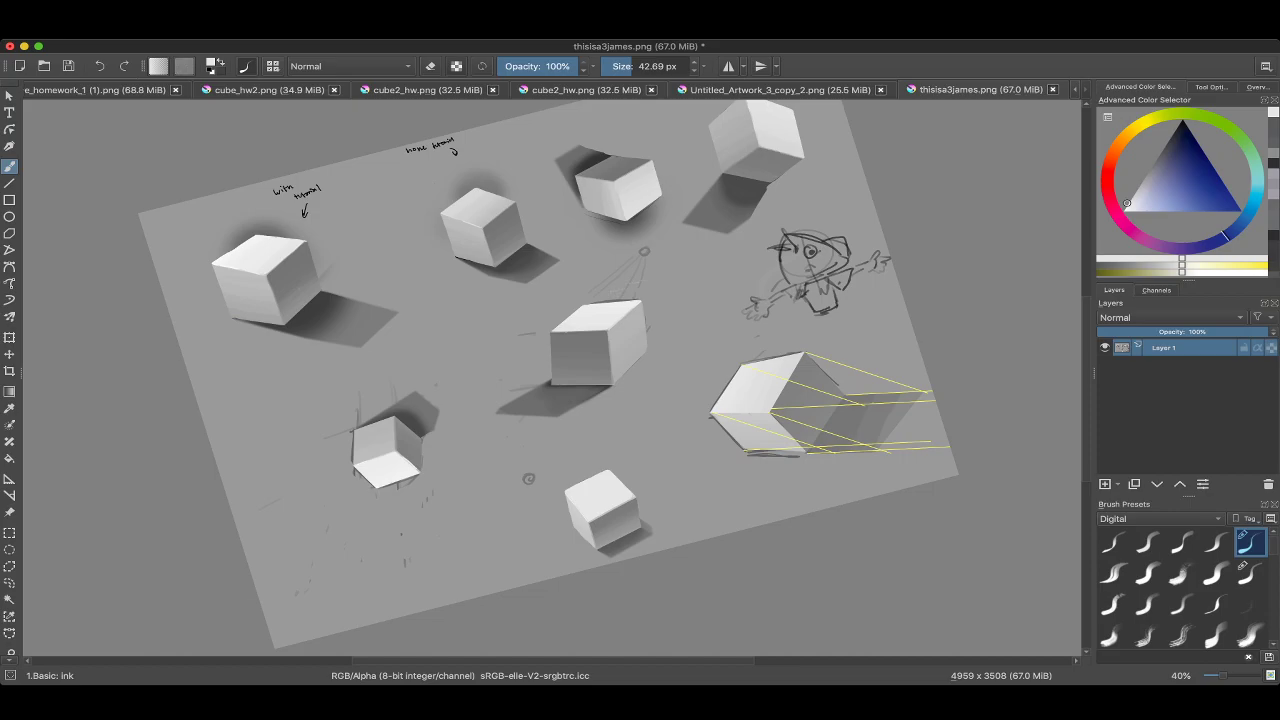
Compare the first two boxes in the top row and inspect the second box's edges up close.
{"action": "scroll", "coordinate": [528, 478], "scroll_direction": "up", "scroll_amount": 5}
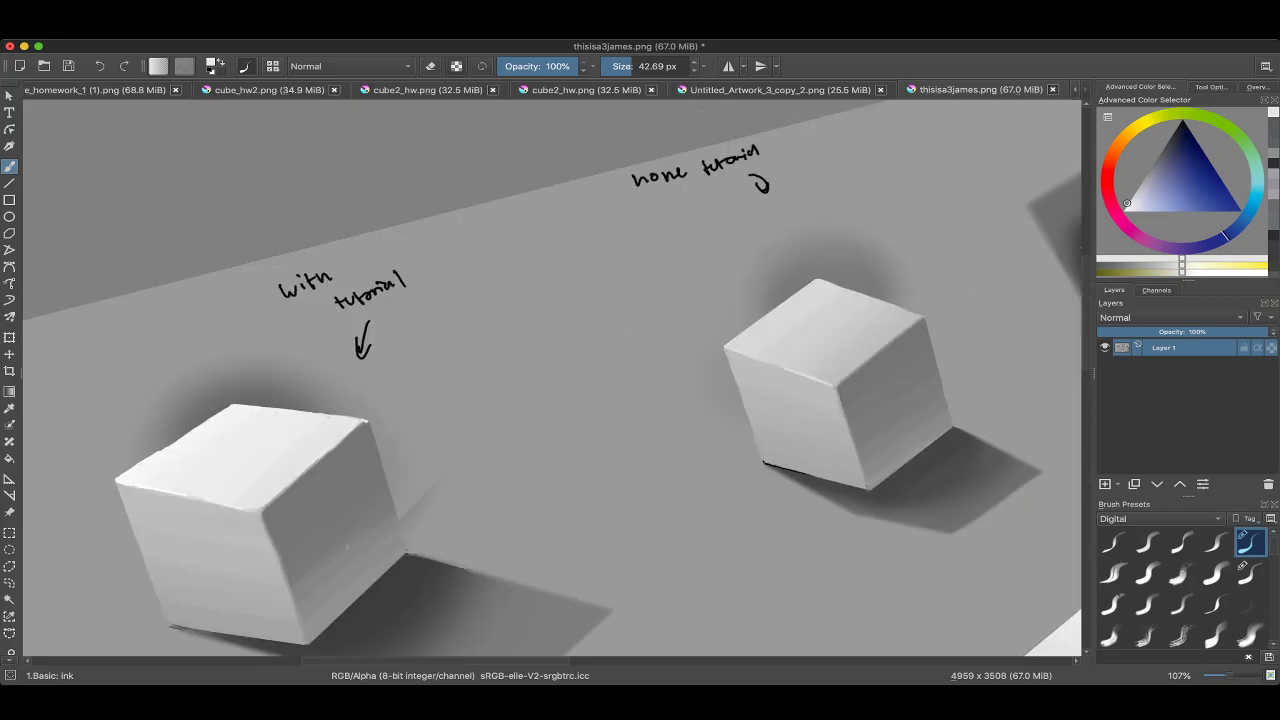
{"action": "scroll", "coordinate": [552, 378], "scroll_direction": "down", "scroll_amount": 3}
{"action": "scroll", "coordinate": [552, 378], "scroll_direction": "up", "scroll_amount": 2}
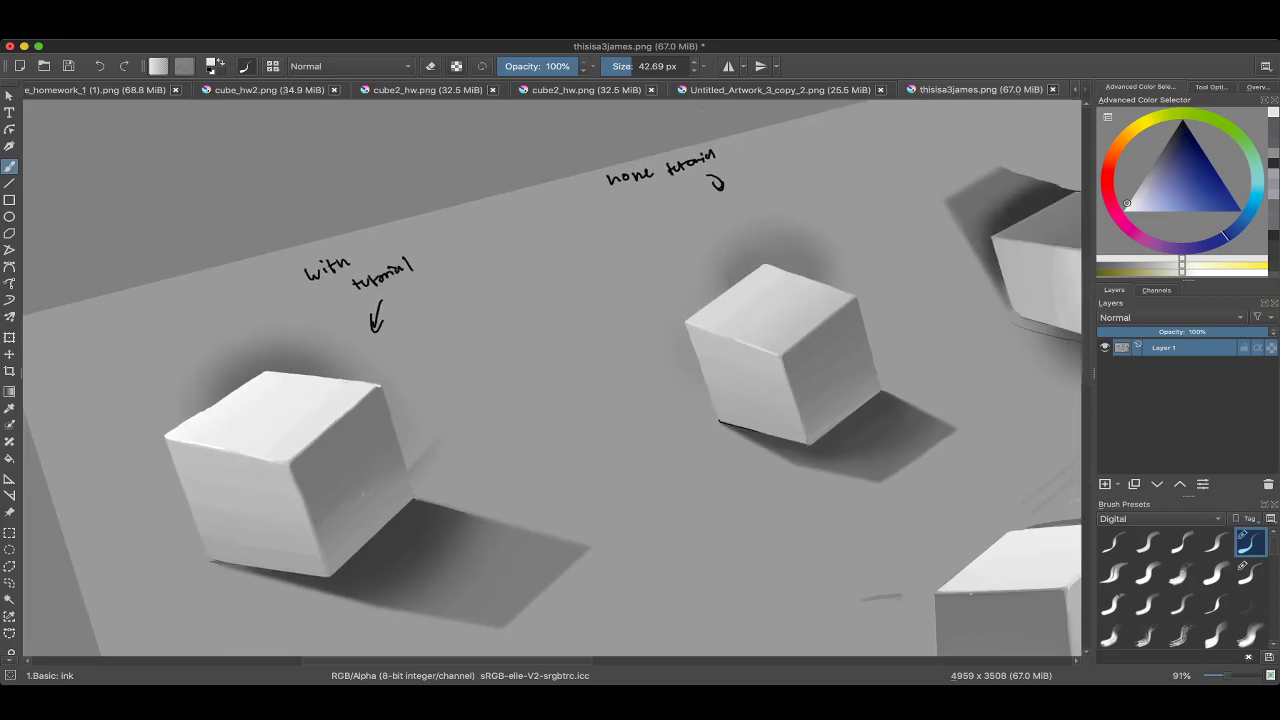
{"action": "scroll", "coordinate": [552, 378], "scroll_direction": "down", "scroll_amount": 4}
{"action": "scroll", "coordinate": [552, 378], "scroll_direction": "up", "scroll_amount": 3}
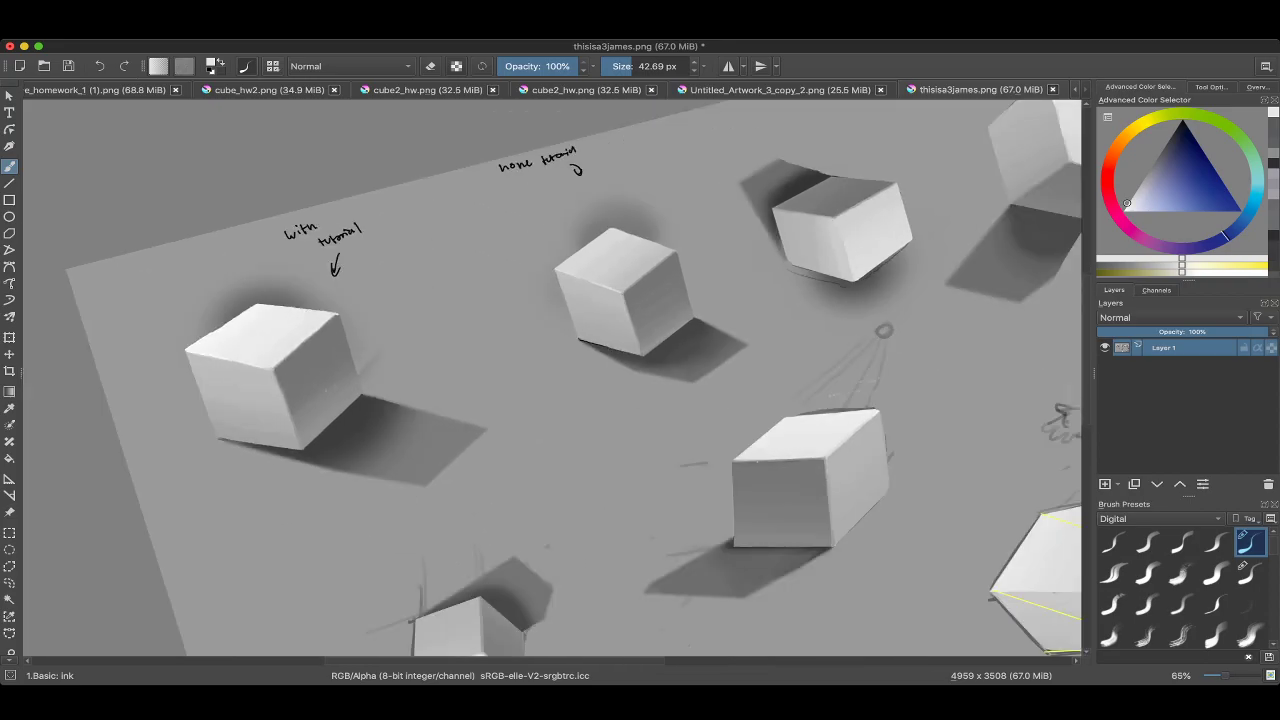
{"action": "left_click_drag", "start_coordinate": [552, 378], "coordinate": [640, 371]}
{"action": "left_click", "coordinate": [9, 582]}
{"action": "mouse_move", "coordinate": [420, 268]}
{"action": "left_mouse_down"}
{"action": "mouse_move", "coordinate": [285, 330]}
{"action": "mouse_move", "coordinate": [410, 468]}
{"action": "mouse_move", "coordinate": [270, 428]}
{"action": "left_mouse_up"}
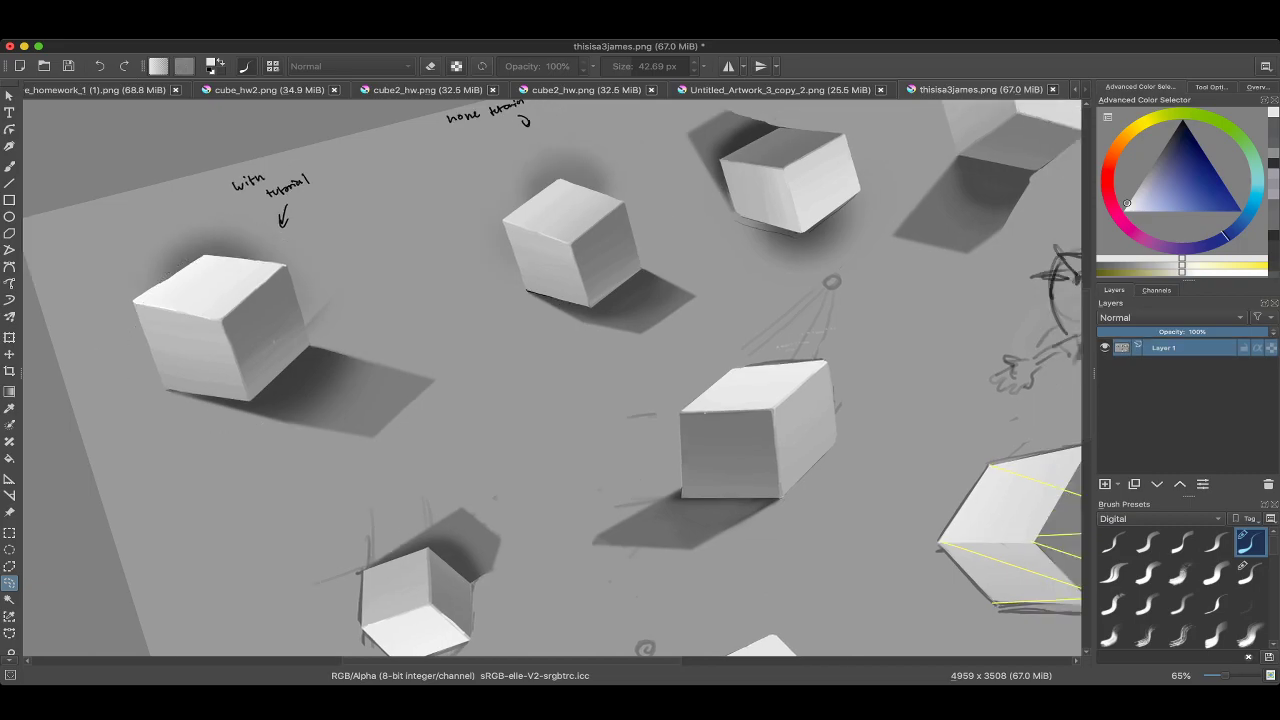
{"action": "left_click_drag", "start_coordinate": [481, 234], "coordinate": [622, 173]}
{"action": "scroll", "coordinate": [570, 240], "scroll_direction": "up", "scroll_amount": 10}
{"action": "scroll", "coordinate": [550, 380], "scroll_direction": "down", "scroll_amount": 1}
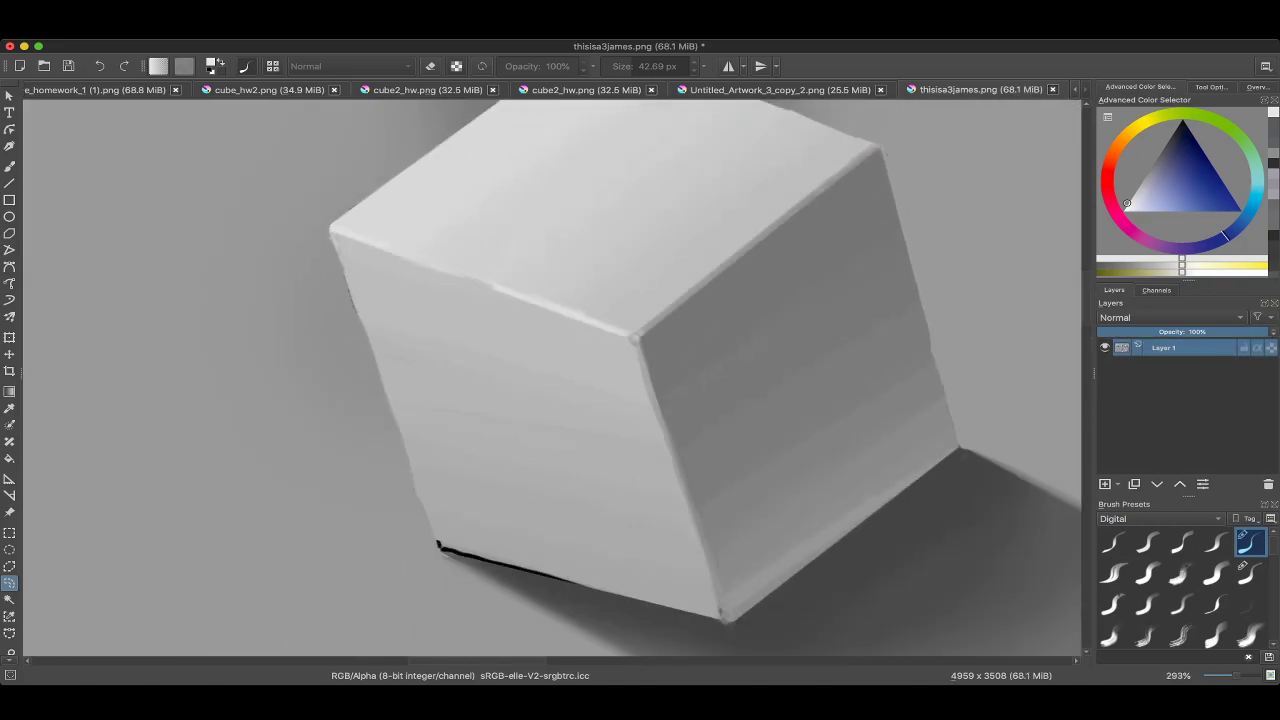
Return to the Basic ink brush, sample a grey and add two new layers above the cube sheet.
{"action": "key", "text": "b"}
{"action": "right_click", "coordinate": [474, 232]}
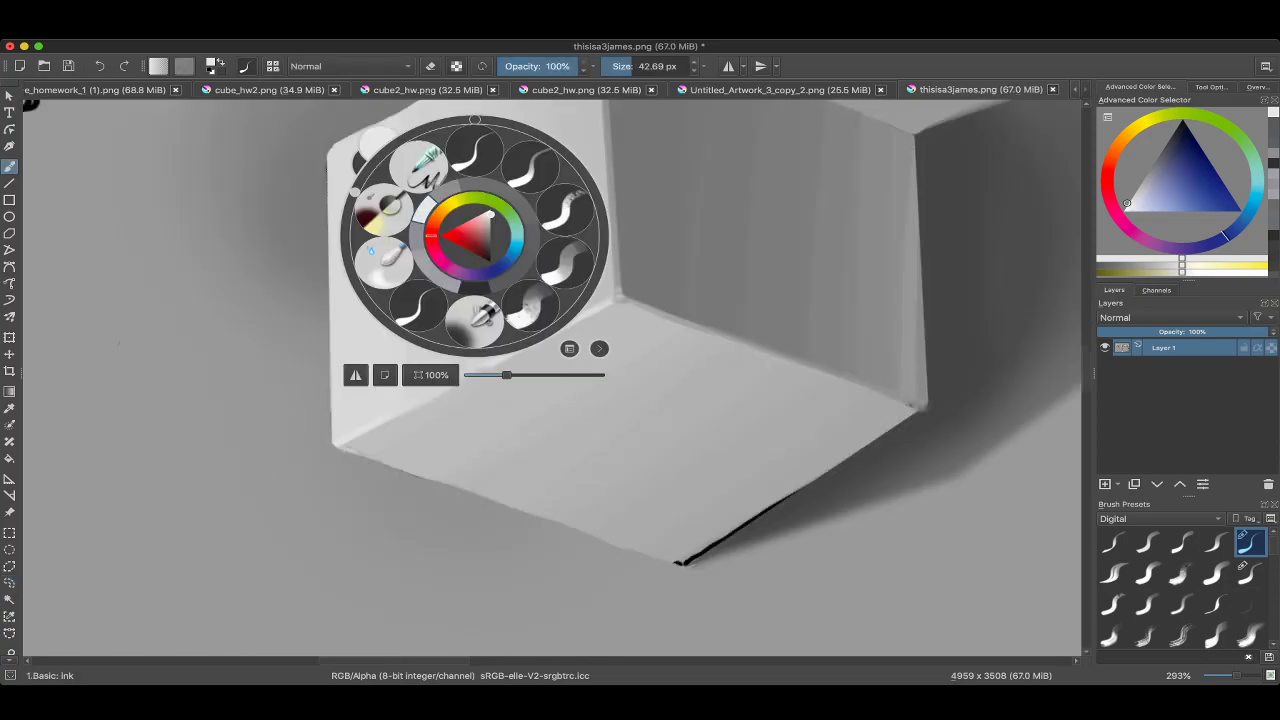
{"action": "left_click", "coordinate": [474, 232]}
{"action": "key", "text": "Insert"}
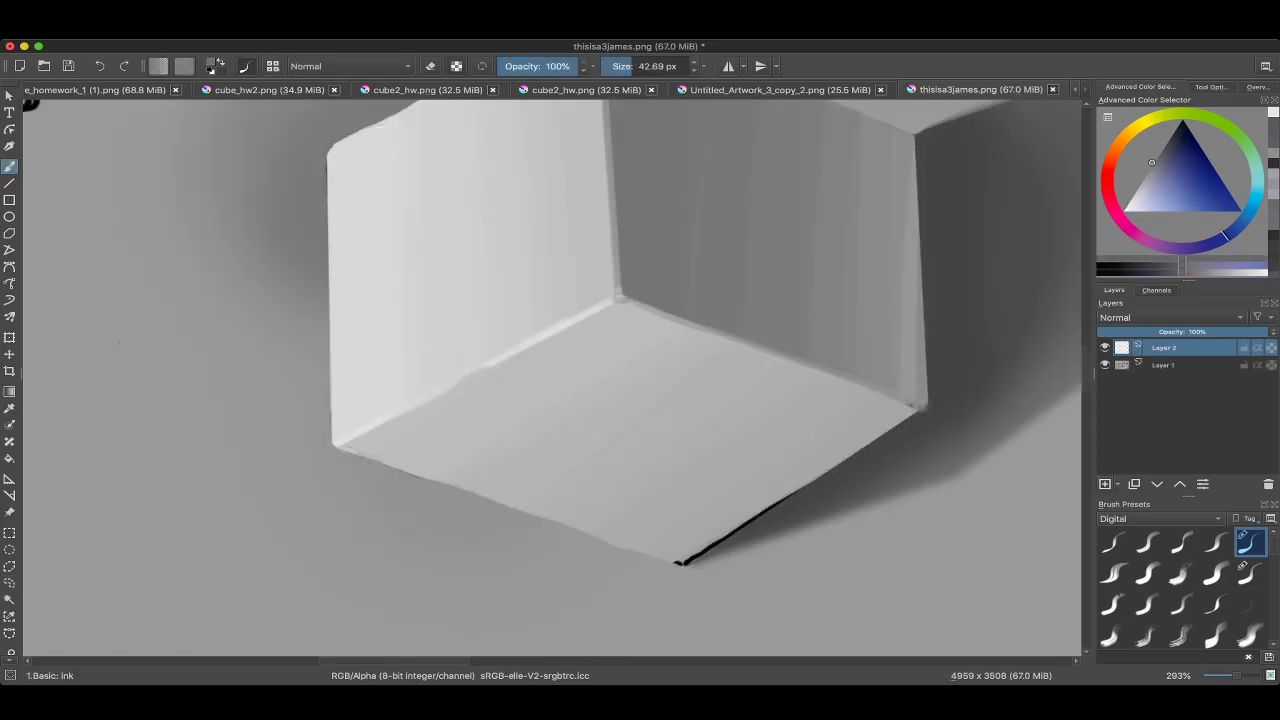
{"action": "key", "text": "Insert"}
Paint a white highlight along the edge between the second top-row box's top and left faces, redoing the first stroke.
{"action": "key", "text": "x"}
{"action": "key", "text": "bracketright"}
{"action": "key", "text": "bracketleft"}
{"action": "key", "text": "bracketleft"}
{"action": "key", "text": "bracketleft"}
{"action": "key", "text": "bracketleft"}
{"action": "key", "text": "bracketleft"}
{"action": "key", "text": "bracketleft"}
{"action": "key", "text": "bracketleft"}
{"action": "key", "text": "bracketleft"}
{"action": "key", "text": "bracketleft"}
{"action": "key", "text": "bracketleft"}
{"action": "left_click_drag", "start_coordinate": [337, 442], "coordinate": [618, 302]}
{"action": "key", "text": "ctrl+z"}
{"action": "left_click_drag", "start_coordinate": [340, 443], "coordinate": [620, 296]}
Fade the outer end of the white edge highlight using Airbrush Soft in eraser mode at 205.26 px.
{"action": "right_click", "coordinate": [487, 367]}
{"action": "left_click", "coordinate": [425, 365]}
{"action": "key", "text": "e"}
{"action": "key", "text": "bracketright"}
{"action": "key", "text": "bracketright"}
{"action": "key", "text": "bracketright"}
{"action": "key", "text": "bracketright"}
{"action": "key", "text": "bracketright"}
{"action": "key", "text": "bracketright"}
{"action": "key", "text": "bracketright"}
{"action": "key", "text": "bracketright"}
{"action": "key", "text": "bracketright"}
{"action": "key", "text": "bracketright"}
{"action": "key", "text": "bracketright"}
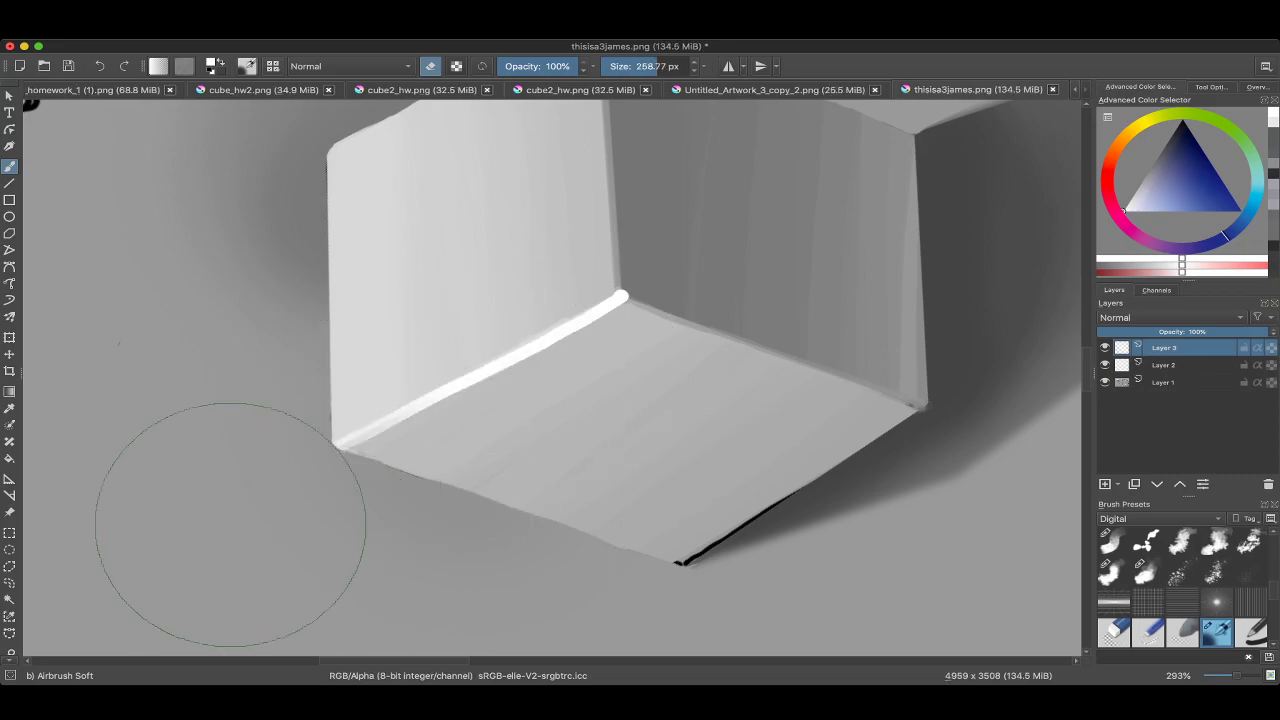
{"action": "key", "text": "bracketleft"}
{"action": "key", "text": "bracketleft"}
{"action": "mouse_move", "coordinate": [466, 490]}
{"action": "left_mouse_down"}
{"action": "mouse_move", "coordinate": [521, 447]}
{"action": "mouse_move", "coordinate": [356, 526]}
{"action": "mouse_move", "coordinate": [534, 420]}
{"action": "left_mouse_up"}
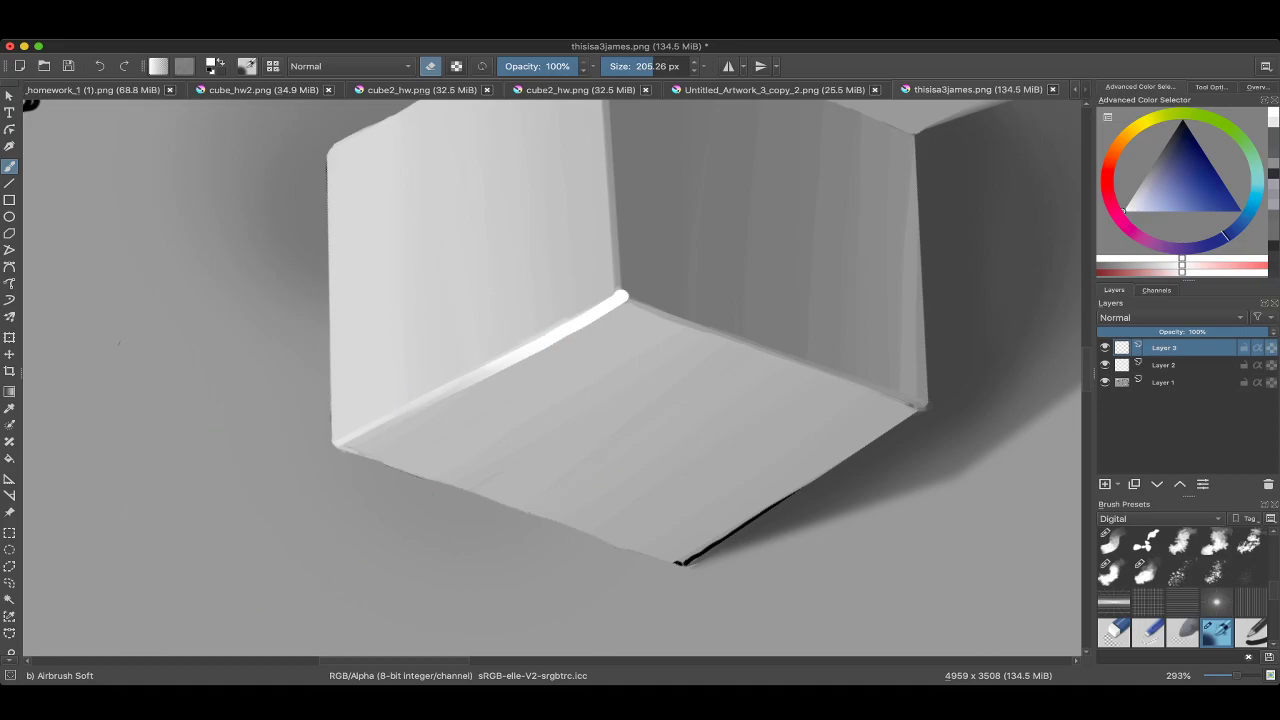
Refine the white edge highlight on the second top-row box using Basic ink in eraser mode at 31.46 px.
{"action": "scroll", "coordinate": [487, 400], "scroll_direction": "down", "scroll_amount": 10}
{"action": "scroll", "coordinate": [487, 400], "scroll_direction": "down", "scroll_amount": 4}
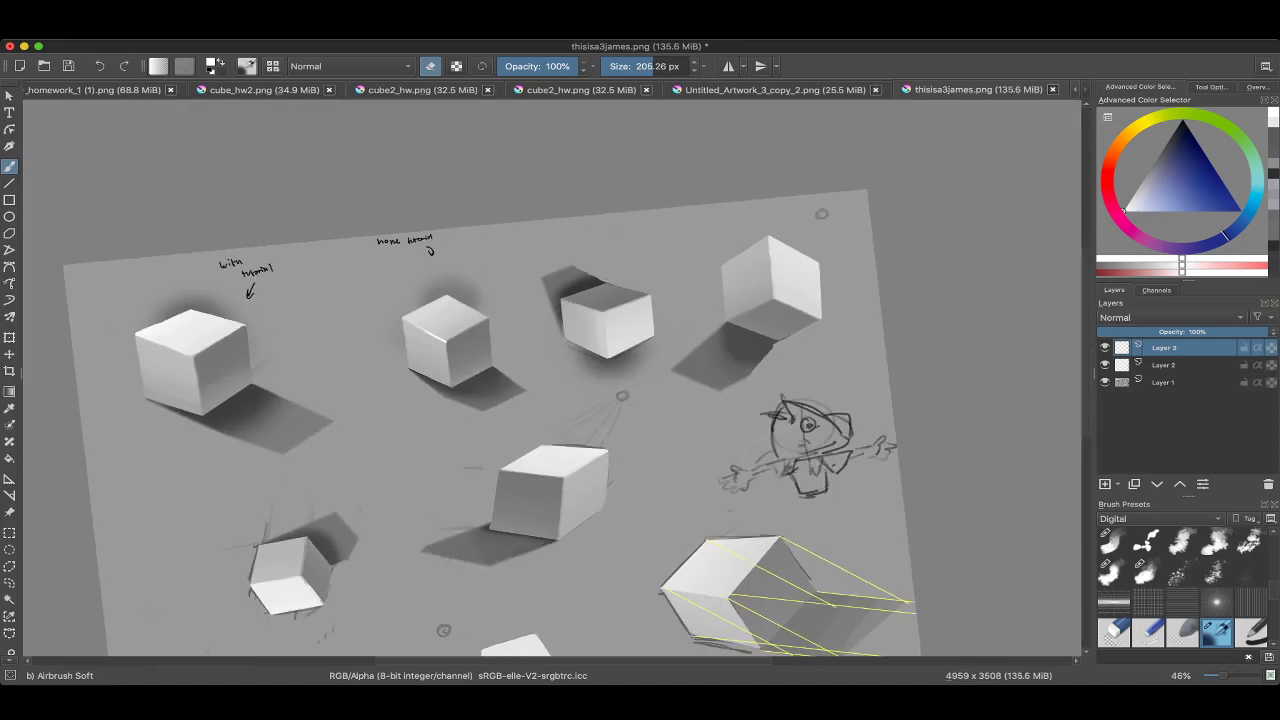
{"action": "scroll", "coordinate": [460, 340], "scroll_direction": "up", "scroll_amount": 5}
{"action": "key", "text": "bracketleft"}
{"action": "key", "text": "bracketleft"}
{"action": "key", "text": "bracketleft"}
{"action": "key", "text": "bracketleft"}
{"action": "key", "text": "bracketleft"}
{"action": "key", "text": "bracketleft"}
{"action": "key", "text": "bracketleft"}
{"action": "key", "text": "bracketleft"}
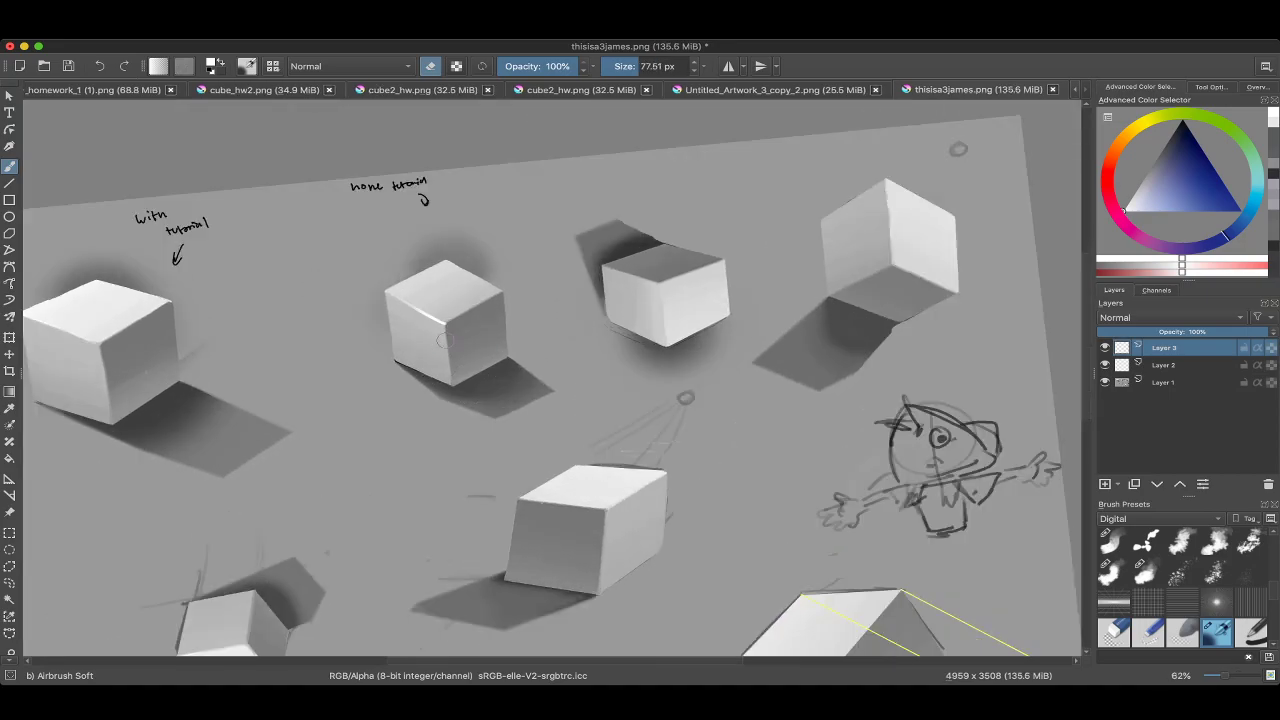
{"action": "scroll", "coordinate": [445, 340], "scroll_direction": "up", "scroll_amount": 6}
{"action": "right_click", "coordinate": [518, 312]}
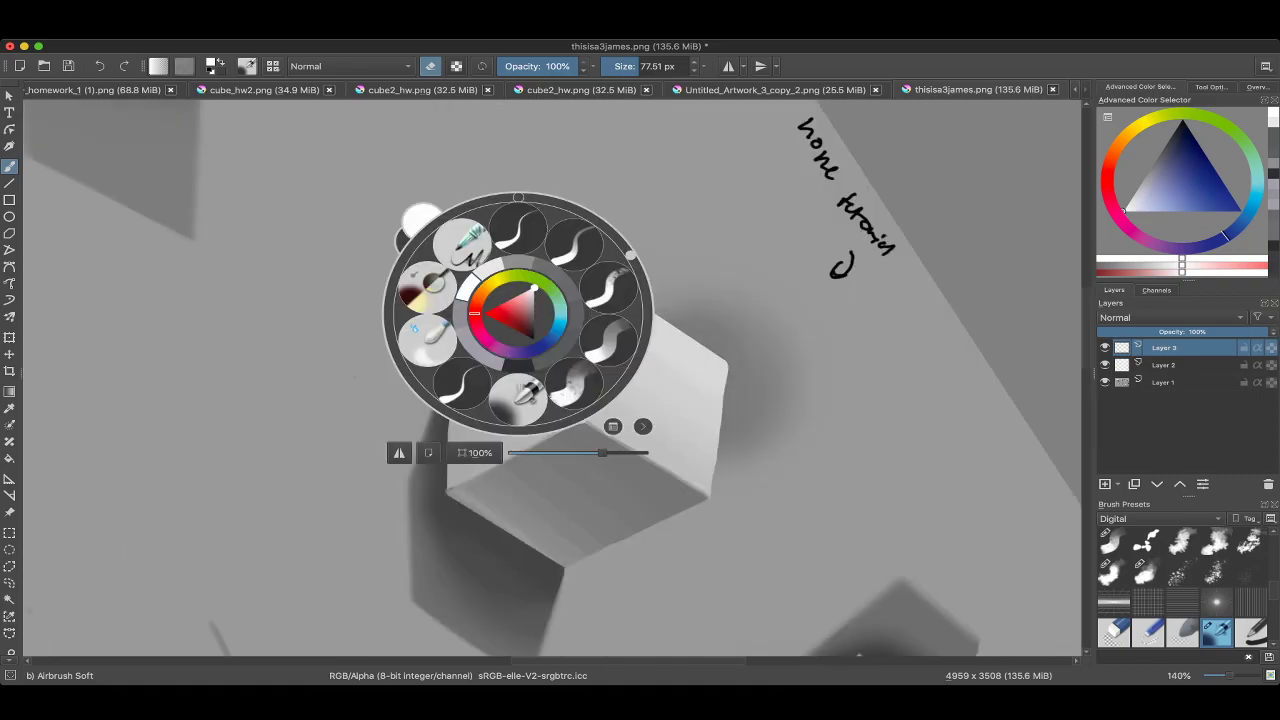
{"action": "left_click", "coordinate": [463, 240]}
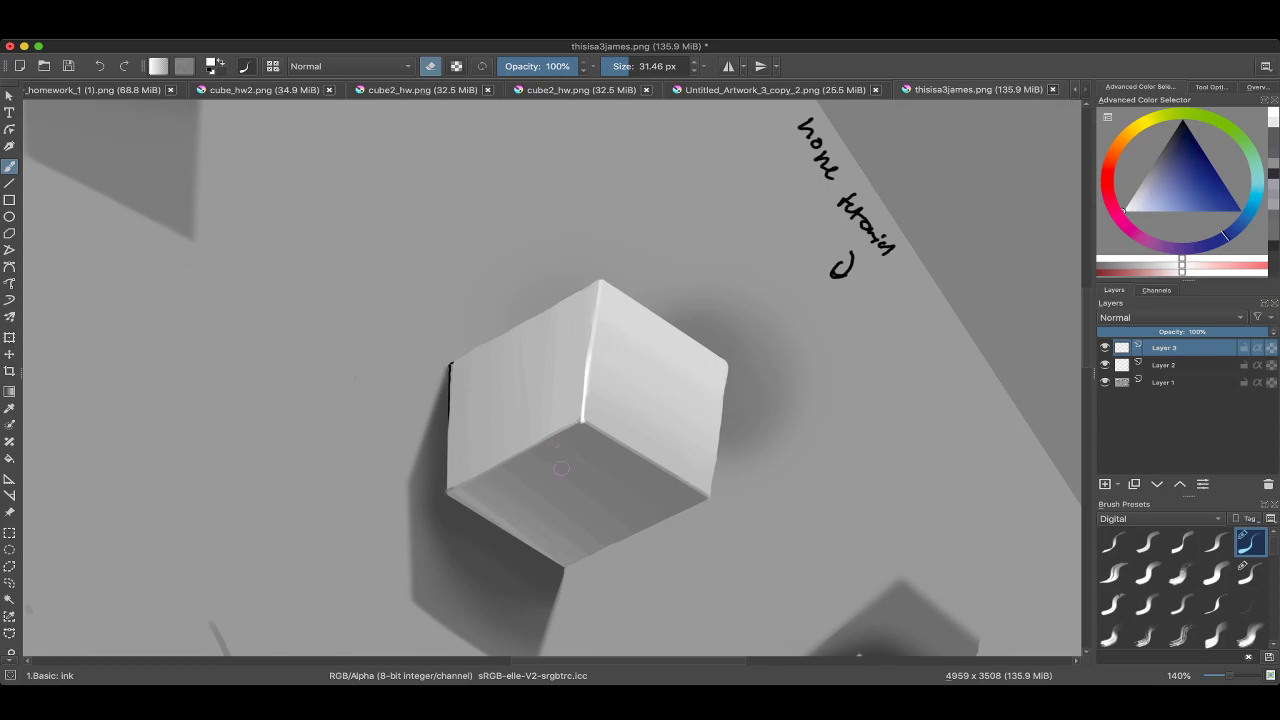
{"action": "scroll", "coordinate": [570, 400], "scroll_direction": "down", "scroll_amount": 10}
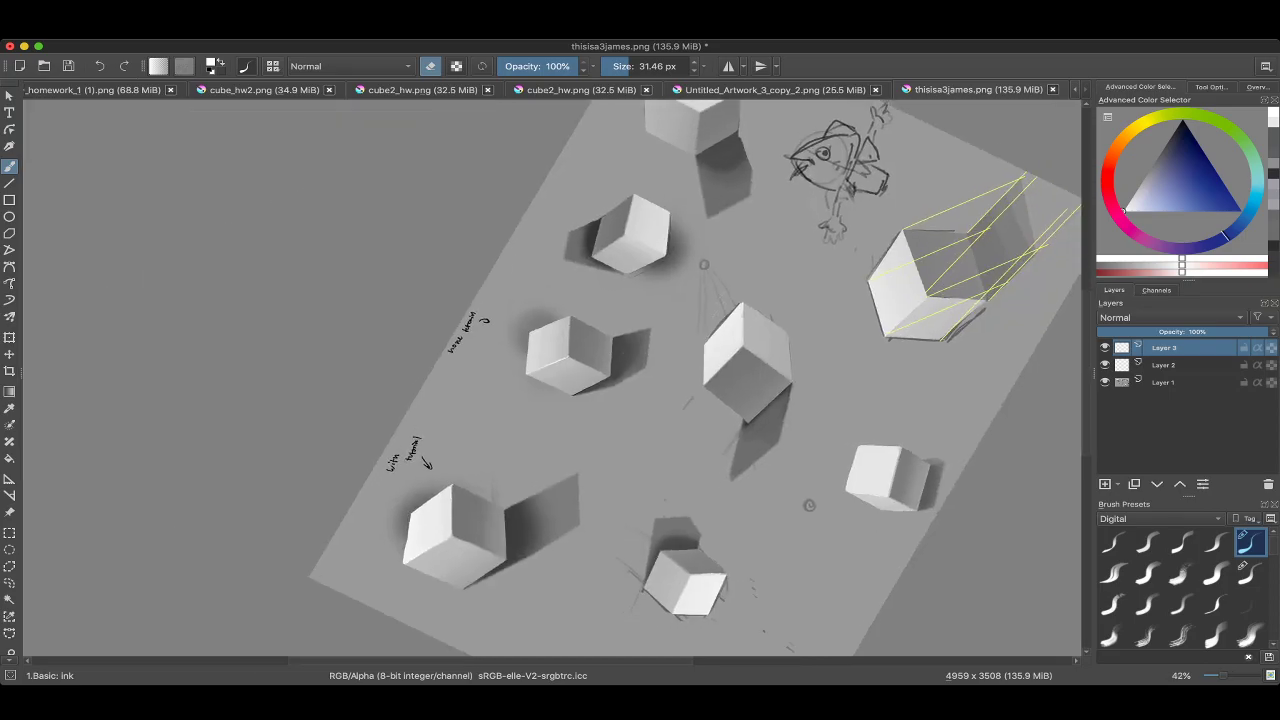
Take a last look at the grey cube sheet, close it and bring up image0.jpg.
{"action": "left_click_drag", "start_coordinate": [640, 380], "coordinate": [560, 450]}
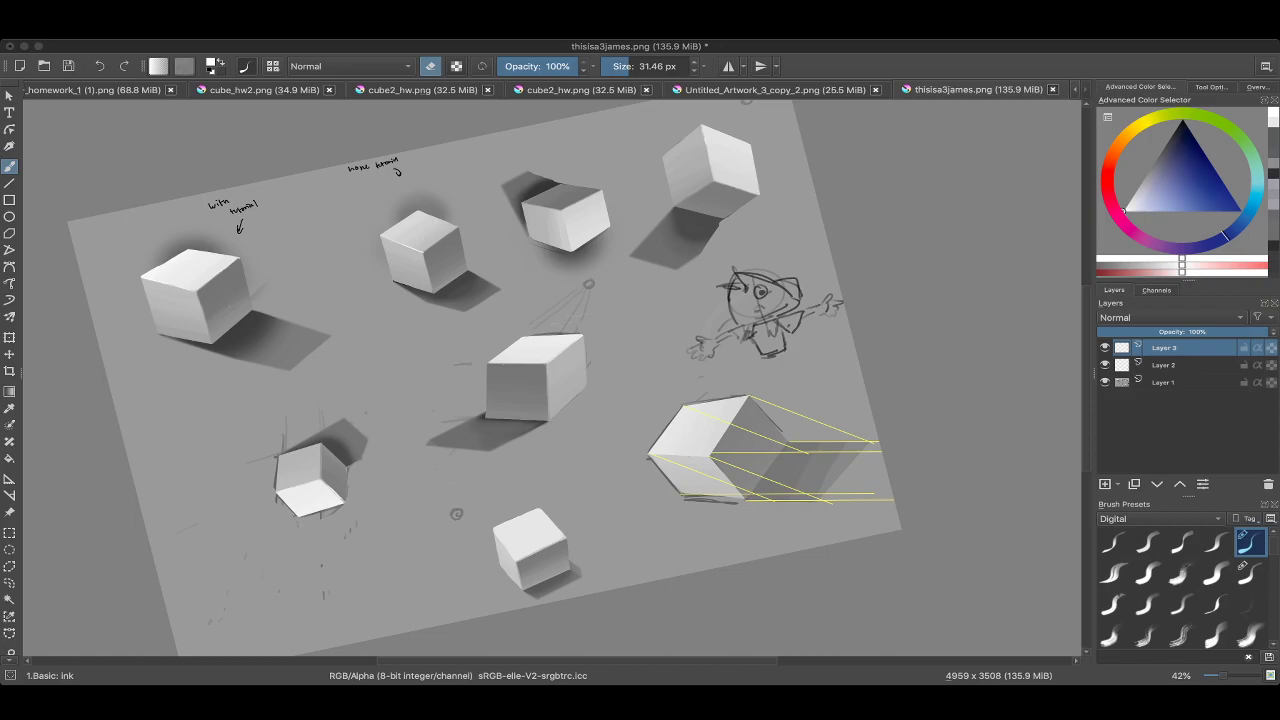
{"action": "key", "text": "super+w"}
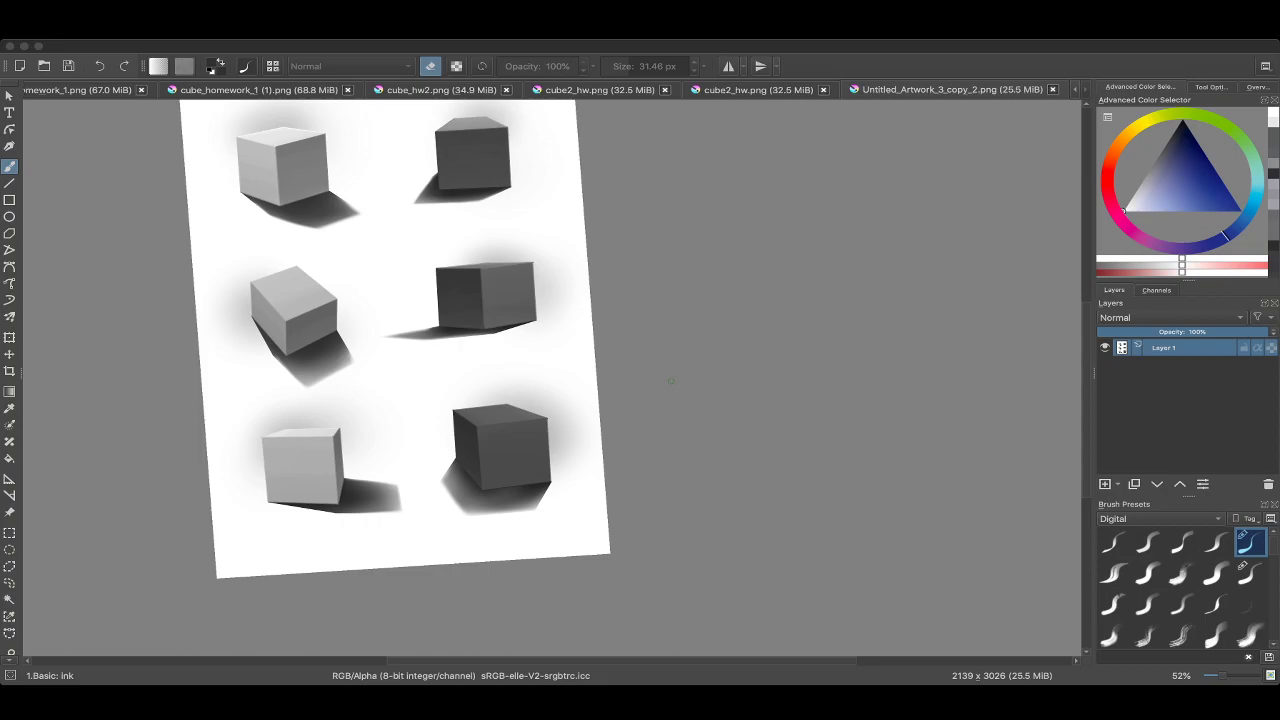
{"action": "left_click", "coordinate": [671, 381]}
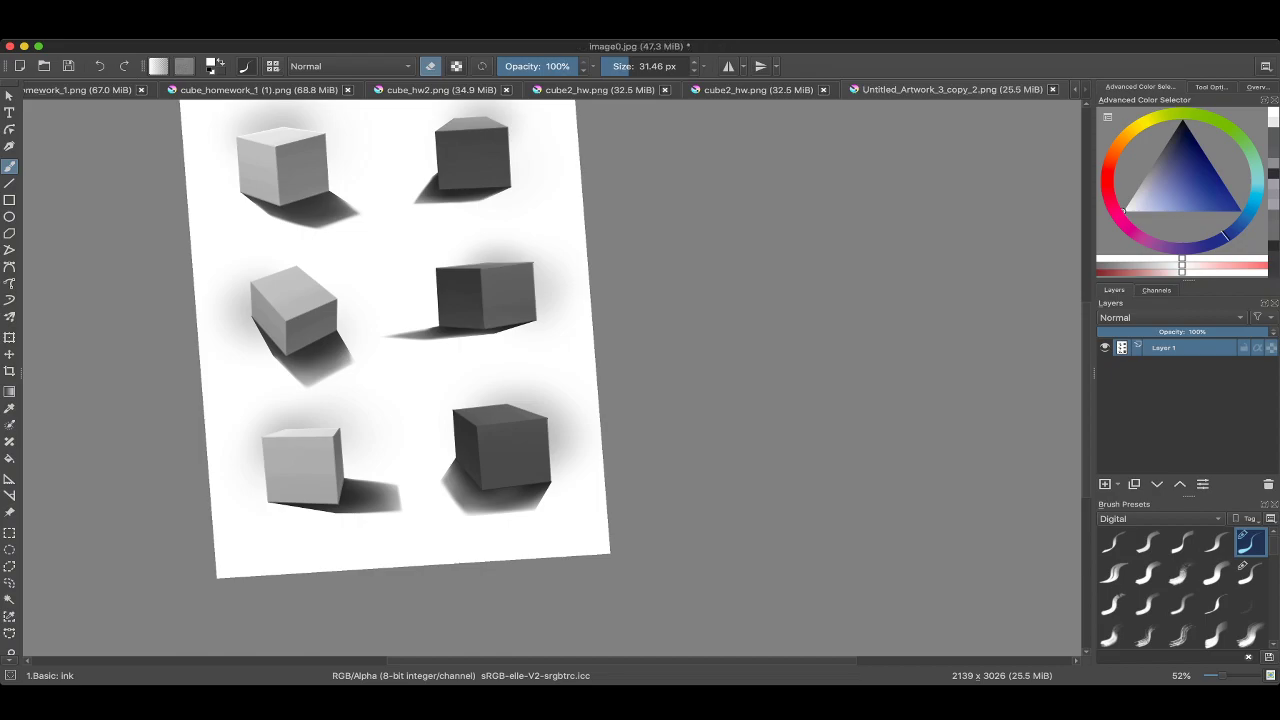
Examine the second painted box in the top row and sample the grey between its top and right faces.
{"action": "scroll", "coordinate": [600, 380], "scroll_direction": "up", "scroll_amount": 5}
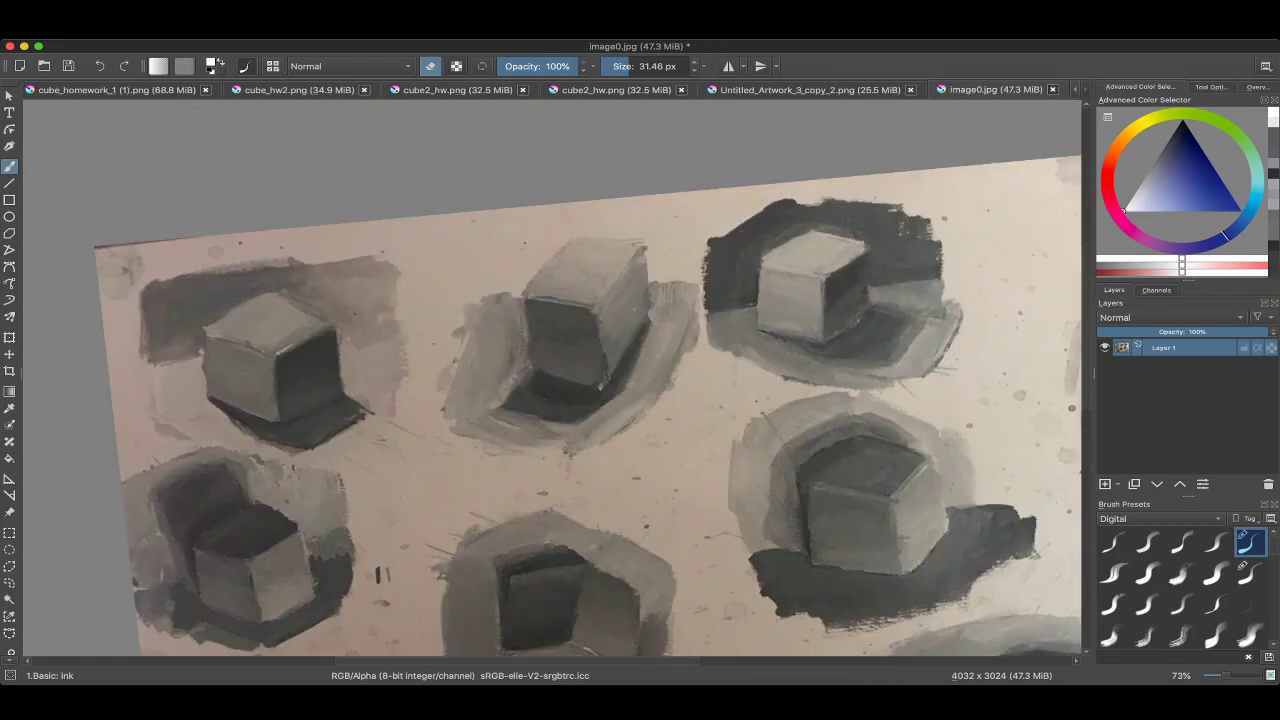
{"action": "scroll", "coordinate": [600, 295], "scroll_direction": "up", "scroll_amount": 3}
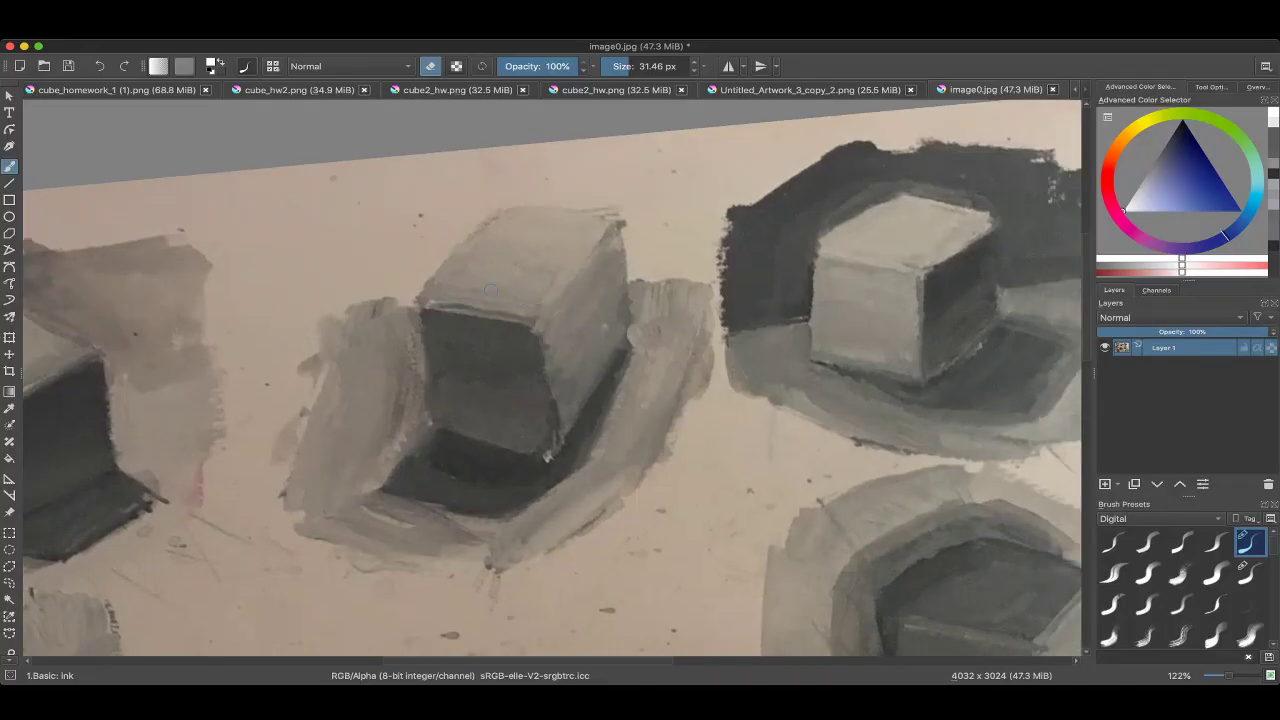
{"action": "left_click", "coordinate": [565, 305], "text": "ctrl"}
{"action": "scroll", "coordinate": [565, 305], "scroll_direction": "down", "scroll_amount": 1}
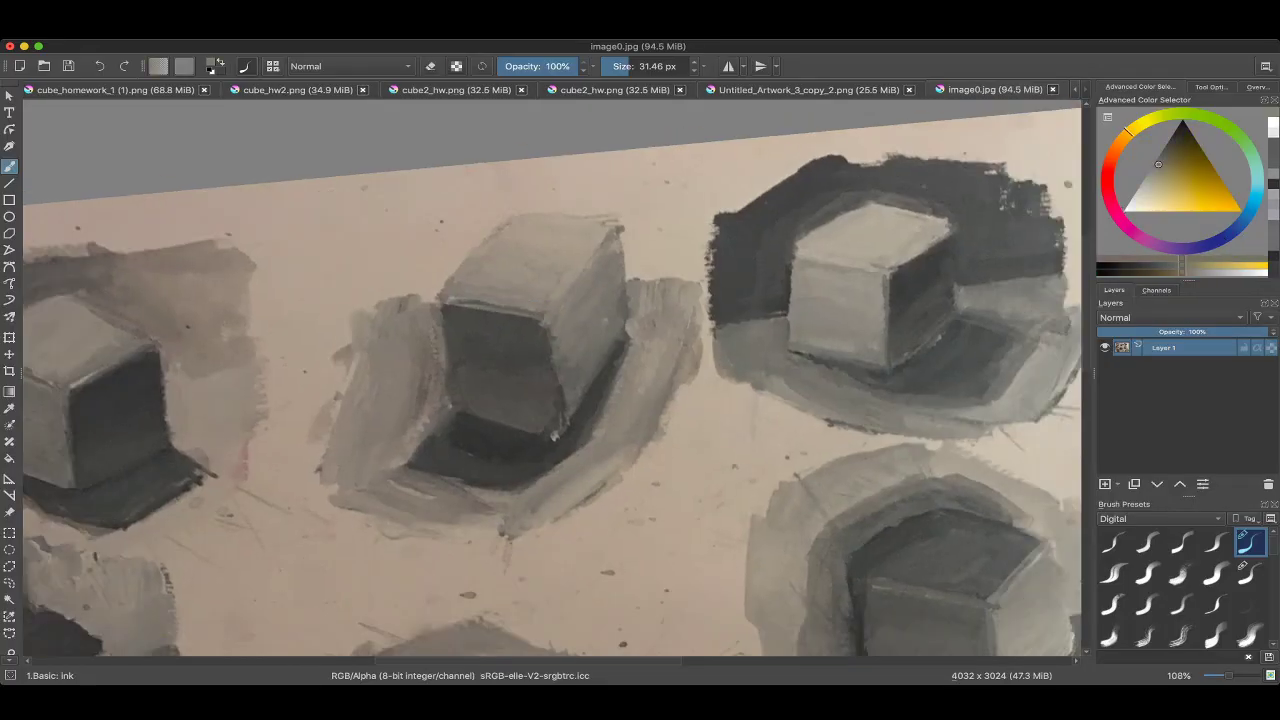
Mark the second painted top-row box with freehand selections around it and along its edges, and clear the selection.
{"action": "left_click", "coordinate": [9, 582]}
{"action": "left_click_drag", "start_coordinate": [619, 298], "coordinate": [619, 356]}
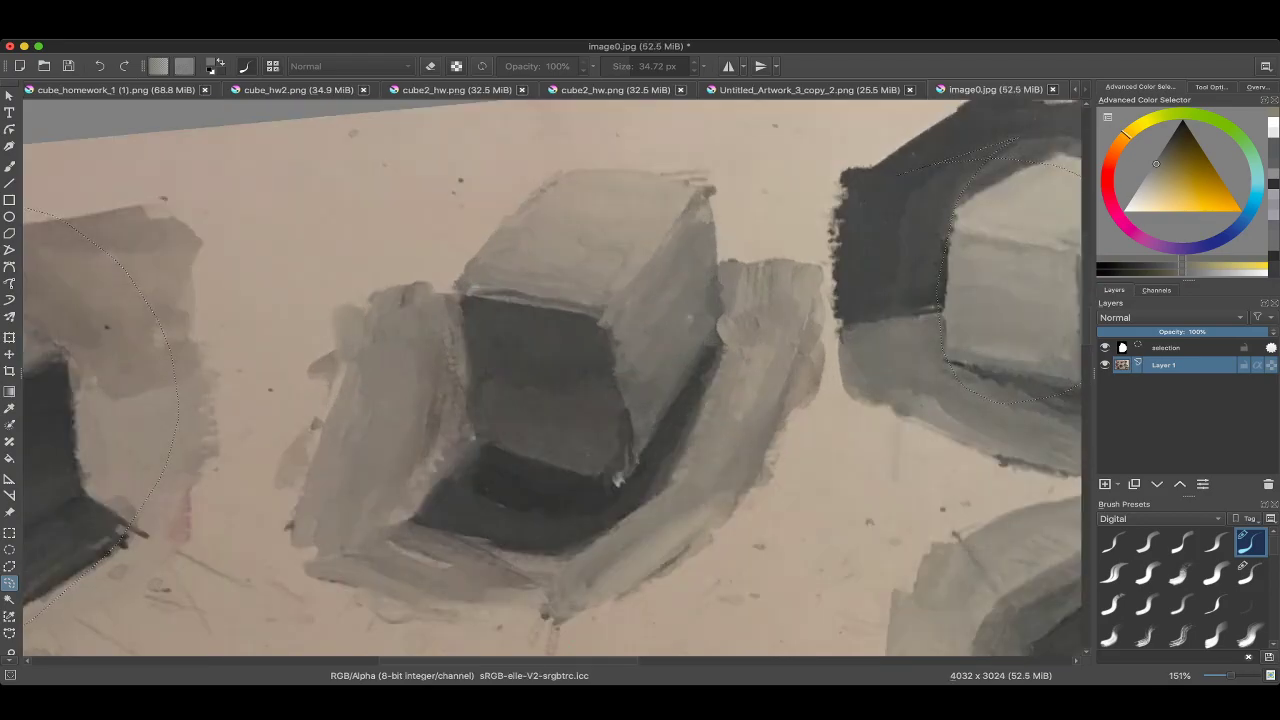
{"action": "left_click_drag", "start_coordinate": [625, 285], "coordinate": [730, 262]}
{"action": "key", "text": "ctrl+shift+a"}
Compare the face values and cast shadows of the painted boxes in the upper and lower rows.
{"action": "scroll", "coordinate": [552, 380], "scroll_direction": "down", "scroll_amount": 5}
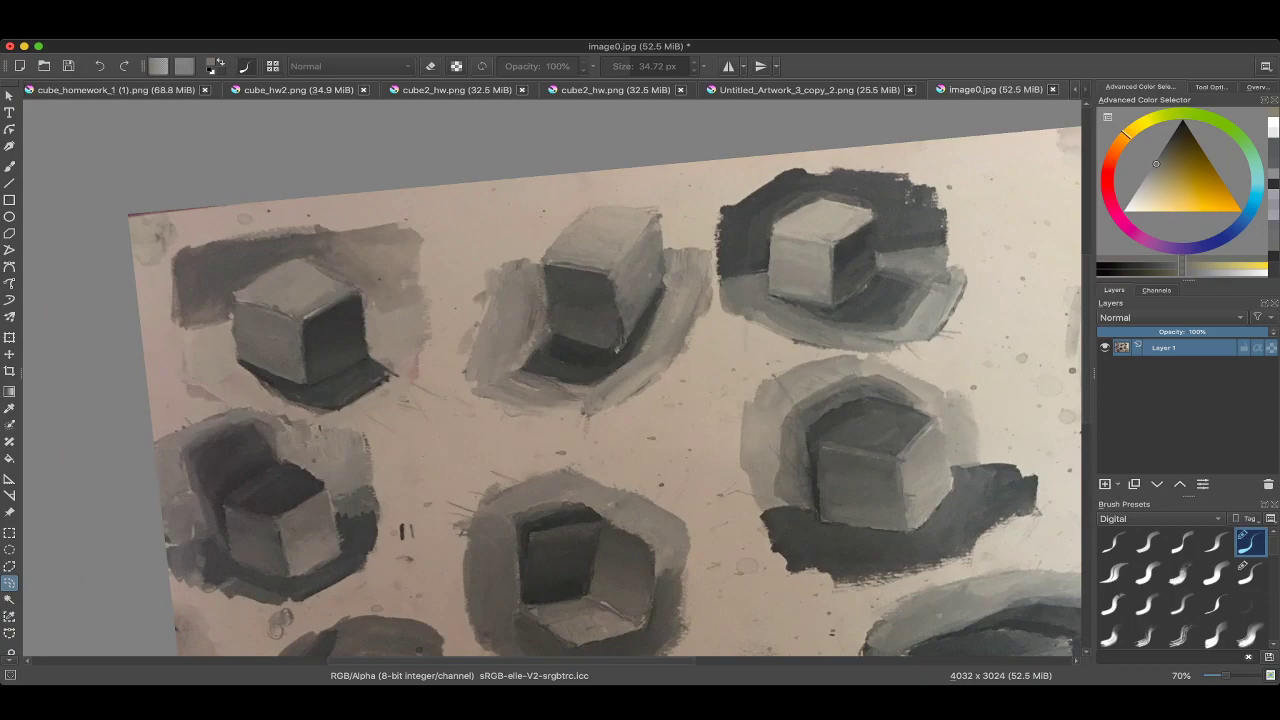
{"action": "scroll", "coordinate": [650, 260], "scroll_direction": "up", "scroll_amount": 3}
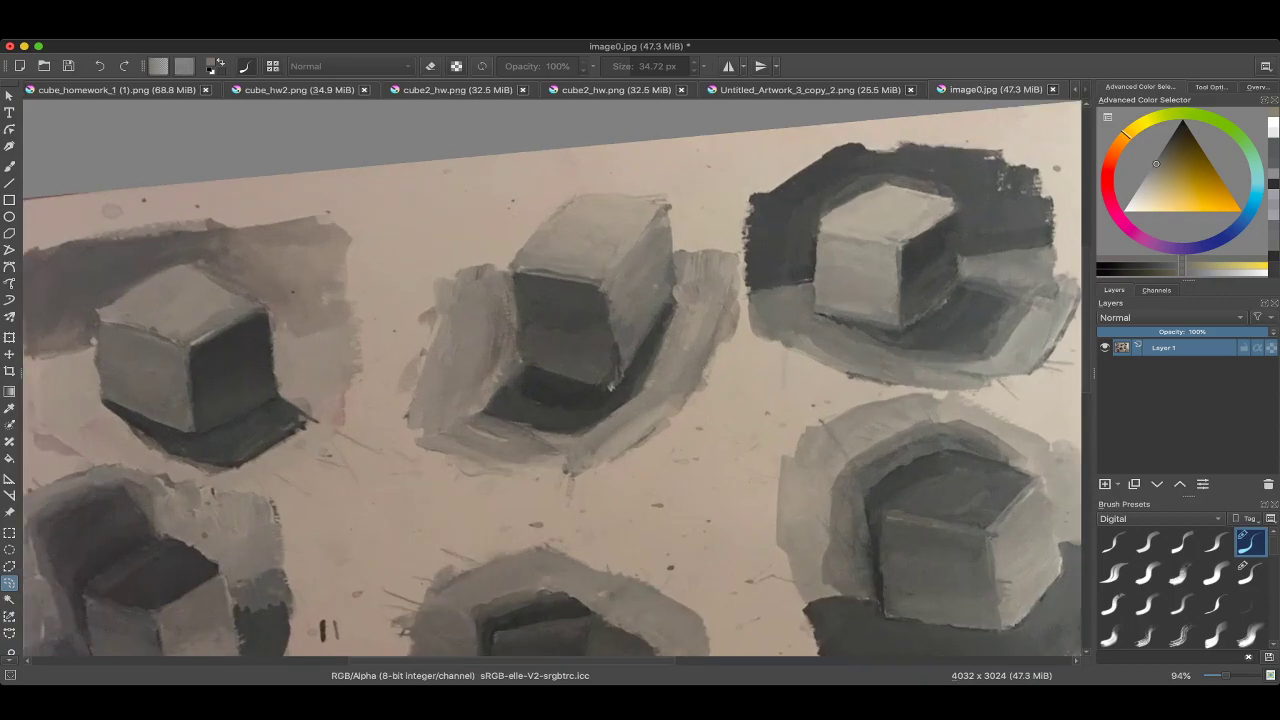
{"action": "scroll", "coordinate": [552, 380], "scroll_direction": "down", "scroll_amount": 4}
{"action": "scroll", "coordinate": [552, 380], "scroll_direction": "up", "scroll_amount": 4}
{"action": "scroll", "coordinate": [552, 380], "scroll_direction": "down", "scroll_amount": 5}
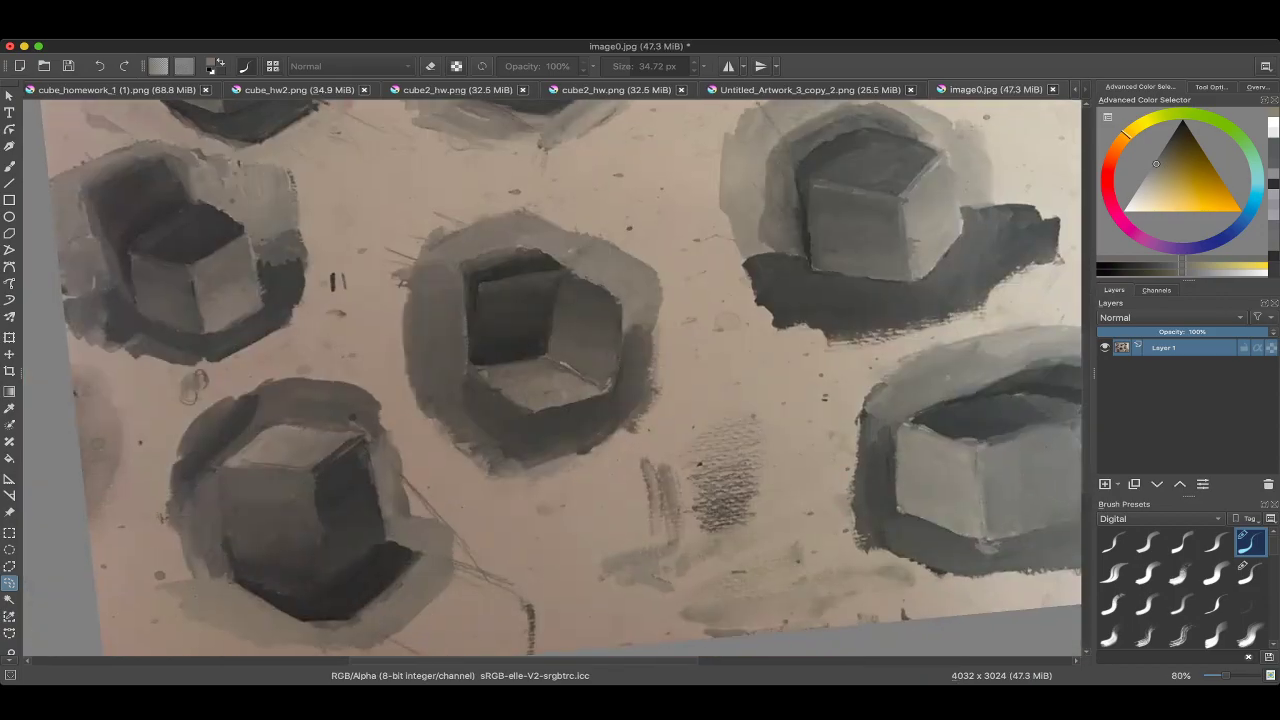
Mark the open painted box in the middle of the sheet with a freehand selection around its upper part.
{"action": "scroll", "coordinate": [552, 380], "scroll_direction": "down", "scroll_amount": 4}
{"action": "scroll", "coordinate": [552, 380], "scroll_direction": "up", "scroll_amount": 5}
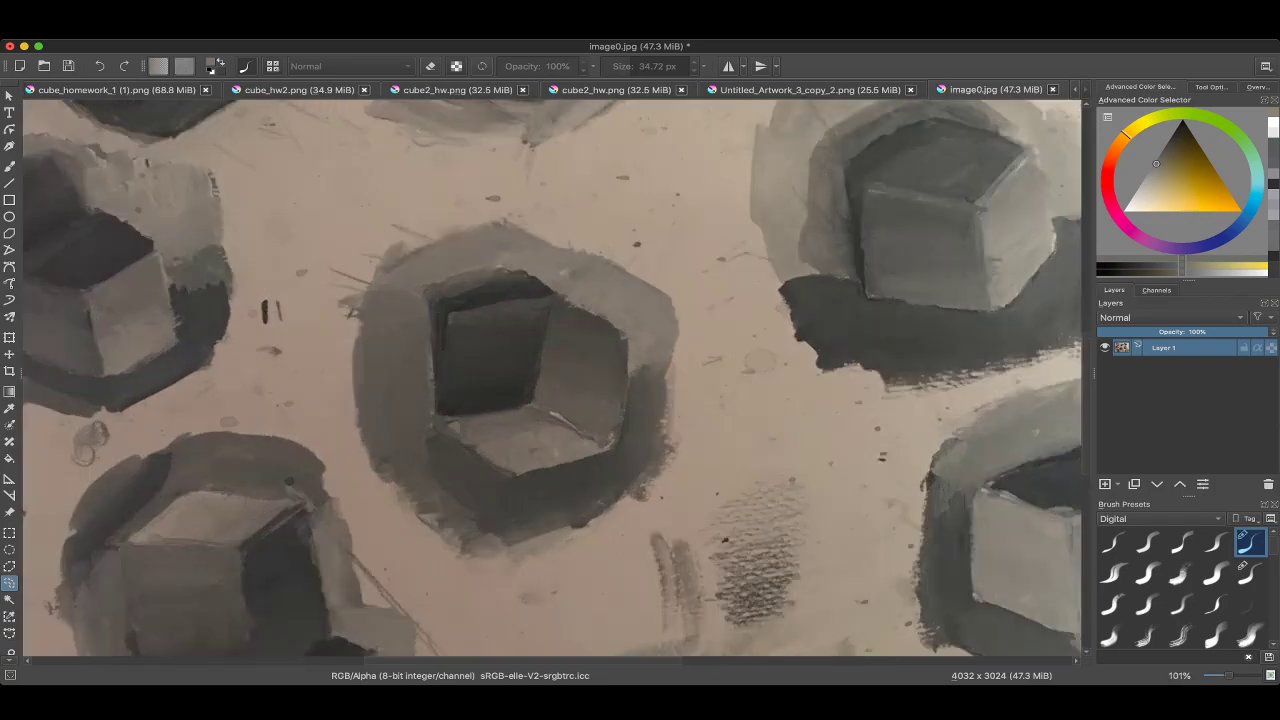
{"action": "mouse_move", "coordinate": [430, 268]}
{"action": "left_mouse_down"}
{"action": "mouse_move", "coordinate": [470, 446]}
{"action": "mouse_move", "coordinate": [445, 262]}
{"action": "left_mouse_up"}
{"action": "scroll", "coordinate": [552, 380], "scroll_direction": "down", "scroll_amount": 4}
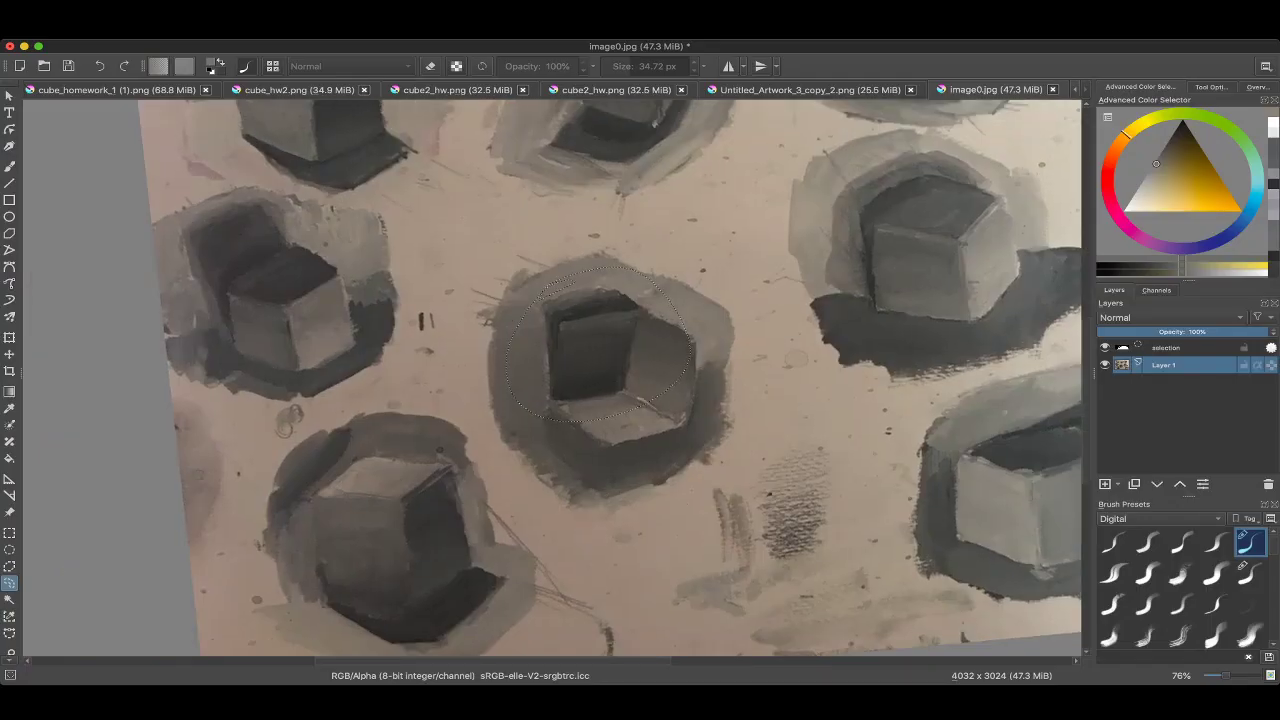
Compare the middle painted box with the other boxes across the sheet, especially those in the top row.
{"action": "scroll", "coordinate": [552, 380], "scroll_direction": "up", "scroll_amount": 2}
{"action": "scroll", "coordinate": [552, 380], "scroll_direction": "down", "scroll_amount": 3}
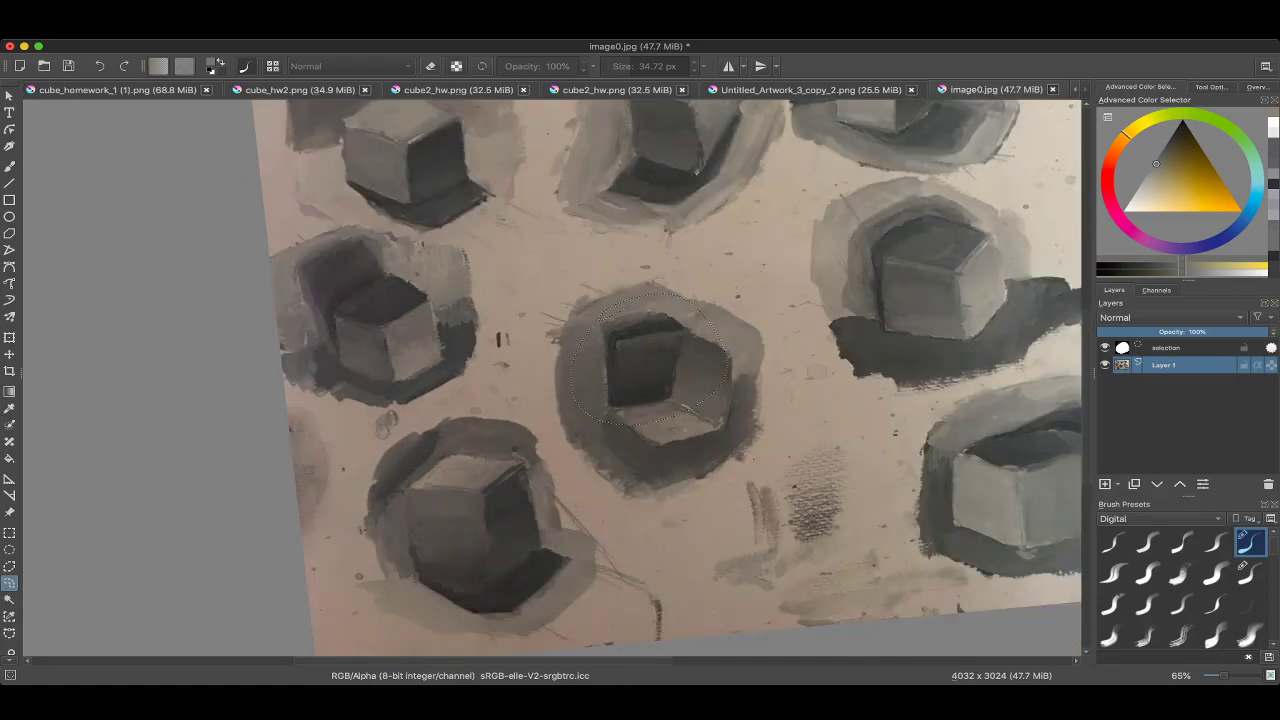
{"action": "scroll", "coordinate": [552, 380], "scroll_direction": "down", "scroll_amount": 3}
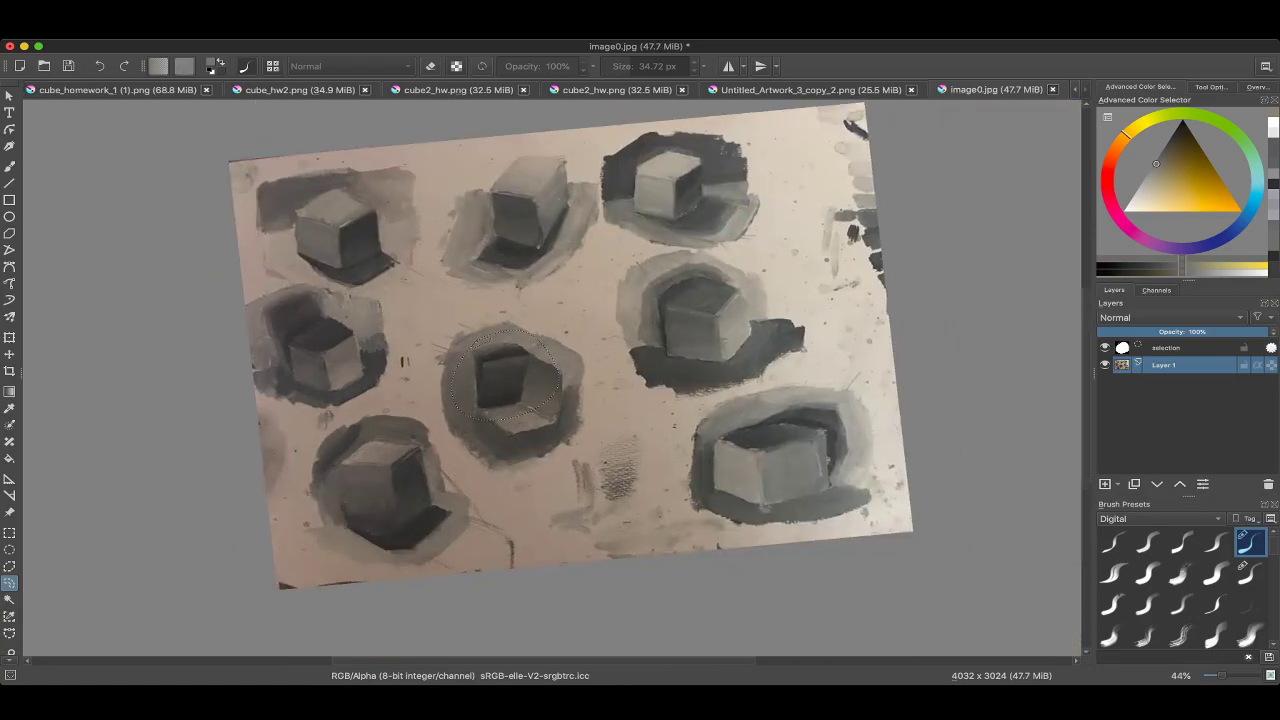
{"action": "scroll", "coordinate": [552, 380], "scroll_direction": "right", "scroll_amount": 3}
{"action": "scroll", "coordinate": [552, 380], "scroll_direction": "down", "scroll_amount": 2}
{"action": "scroll", "coordinate": [552, 380], "scroll_direction": "up", "scroll_amount": 2}
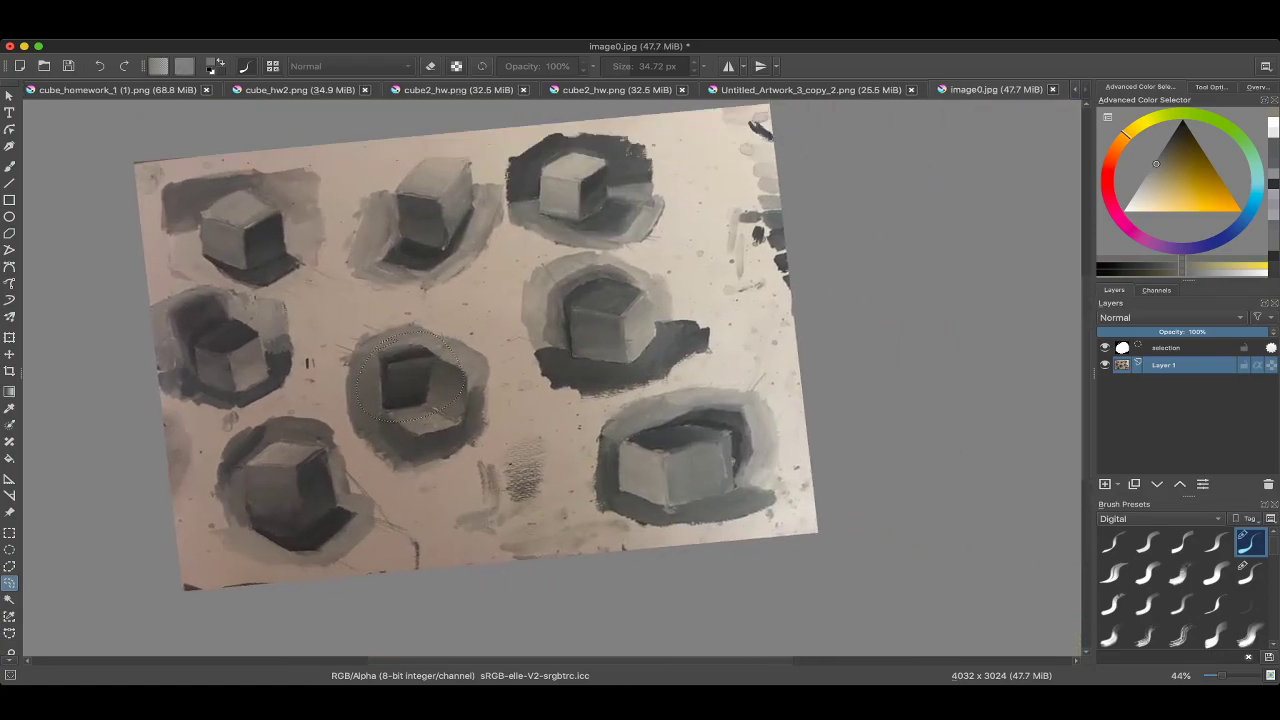
{"action": "scroll", "coordinate": [552, 380], "scroll_direction": "up", "scroll_amount": 2}
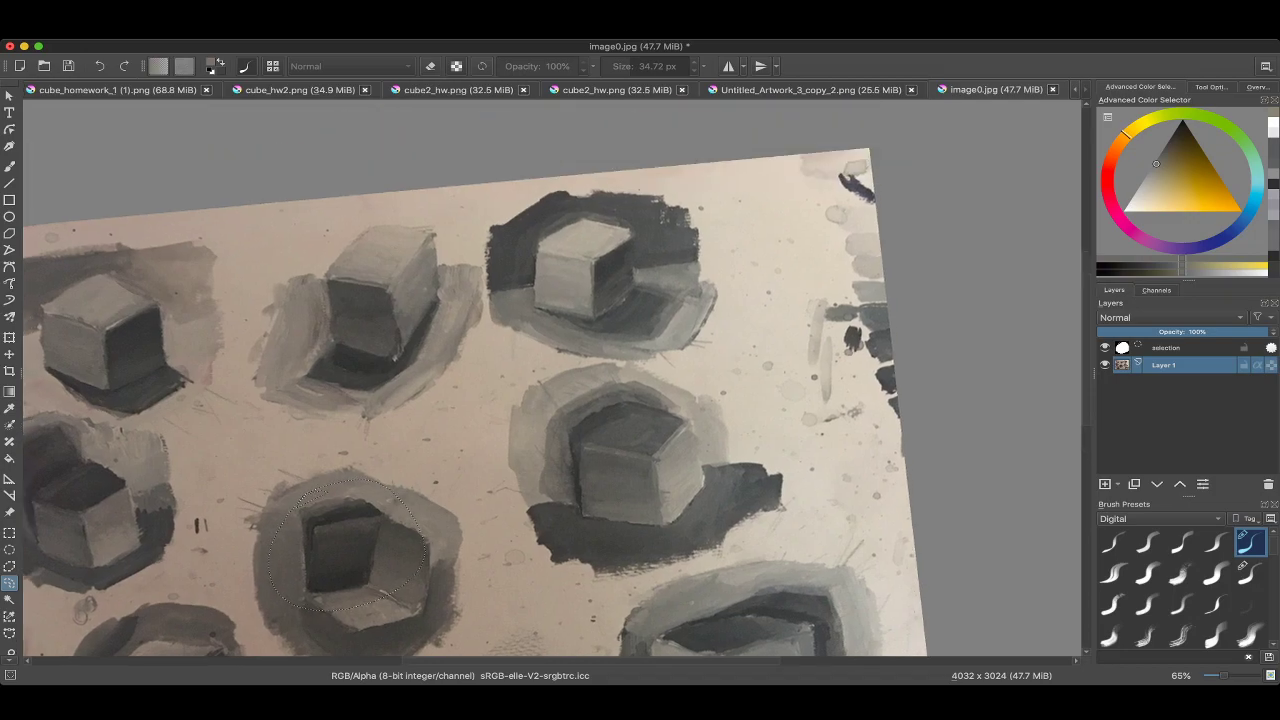
{"action": "scroll", "coordinate": [552, 380], "scroll_direction": "down", "scroll_amount": 2}
{"action": "scroll", "coordinate": [552, 380], "scroll_direction": "up", "scroll_amount": 4}
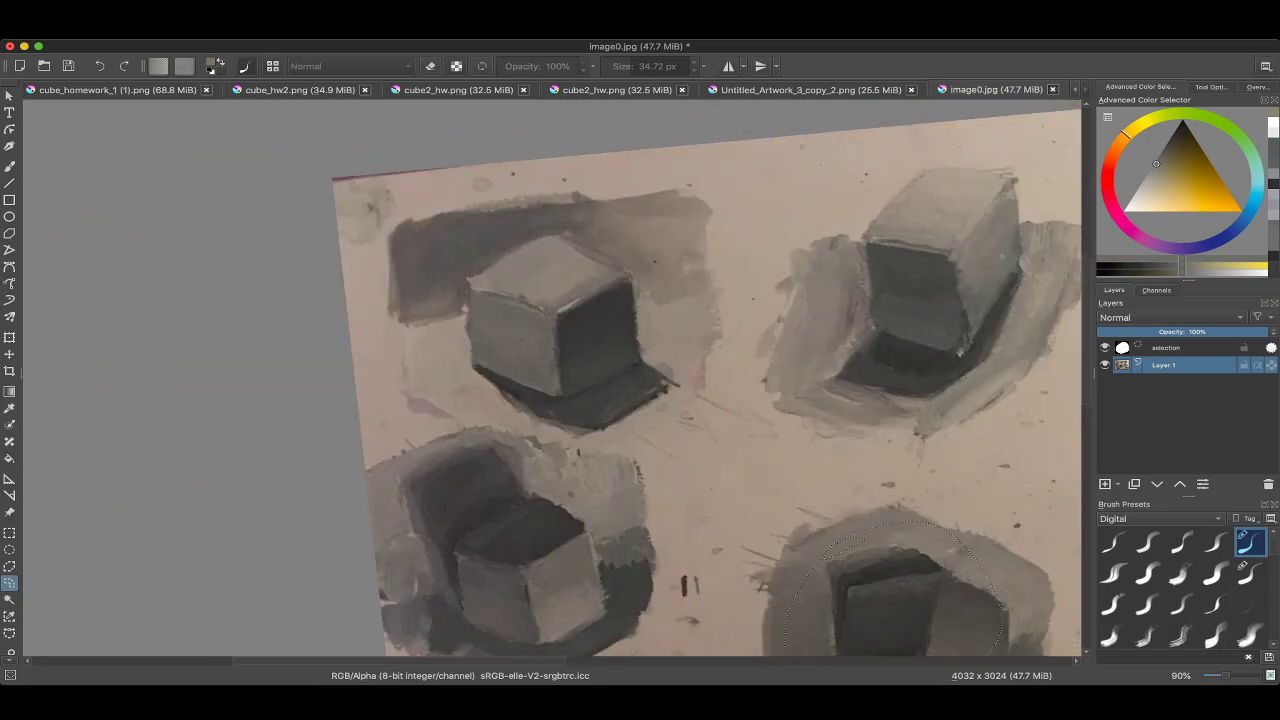
Mark the edge between the top and dark side face of the first top-row box with freehand selections, and clear the selection.
{"action": "scroll", "coordinate": [552, 380], "scroll_direction": "up", "scroll_amount": 3}
{"action": "scroll", "coordinate": [552, 380], "scroll_direction": "down", "scroll_amount": 4}
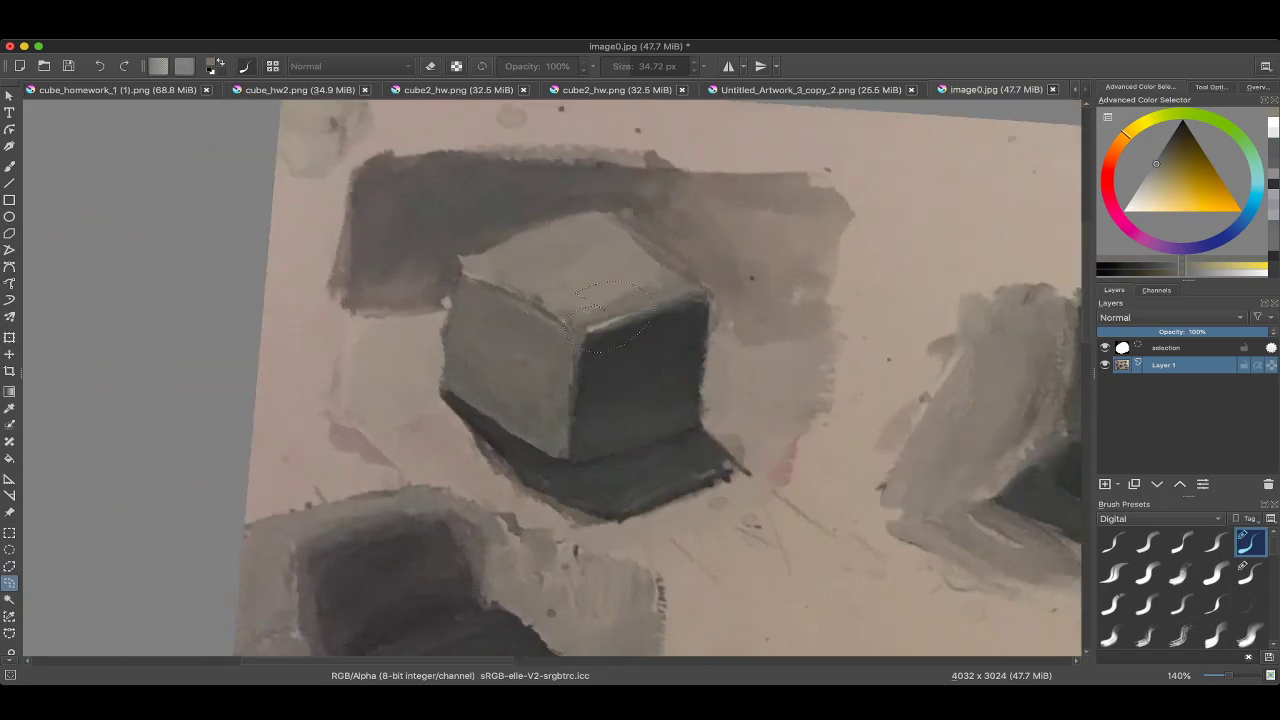
{"action": "scroll", "coordinate": [552, 380], "scroll_direction": "down", "scroll_amount": 2}
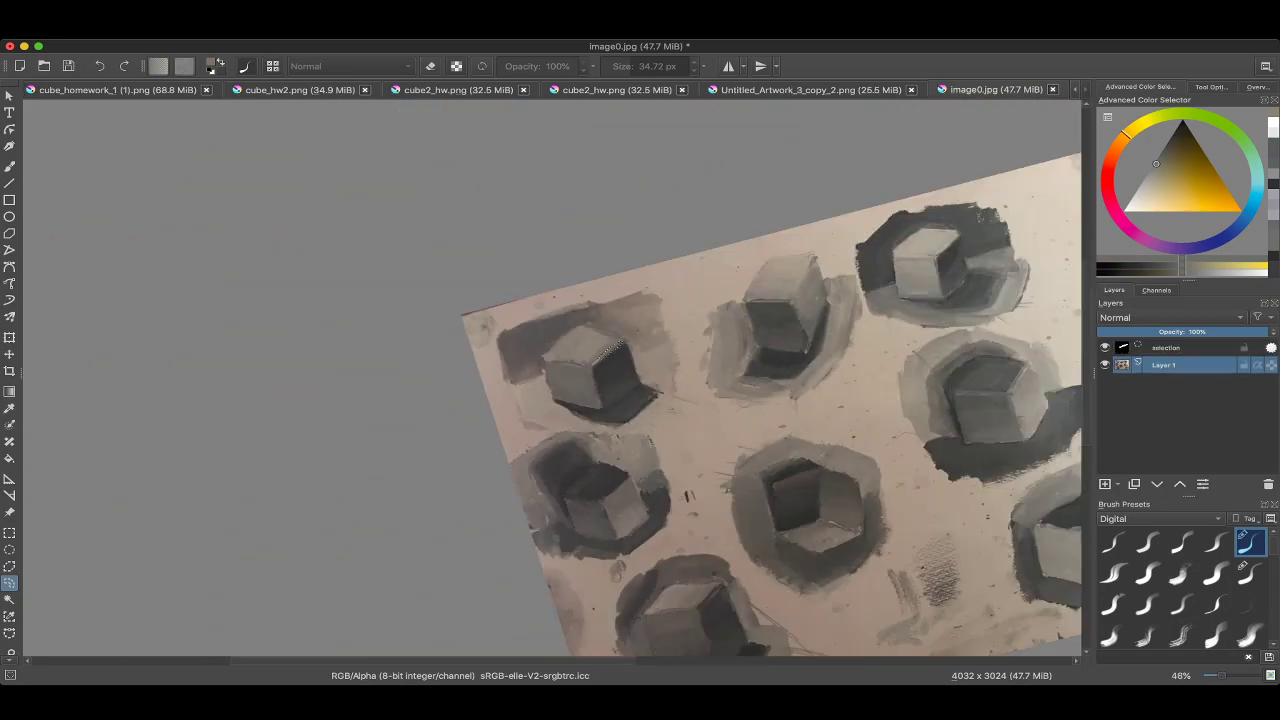
{"action": "scroll", "coordinate": [552, 380], "scroll_direction": "up", "scroll_amount": 2}
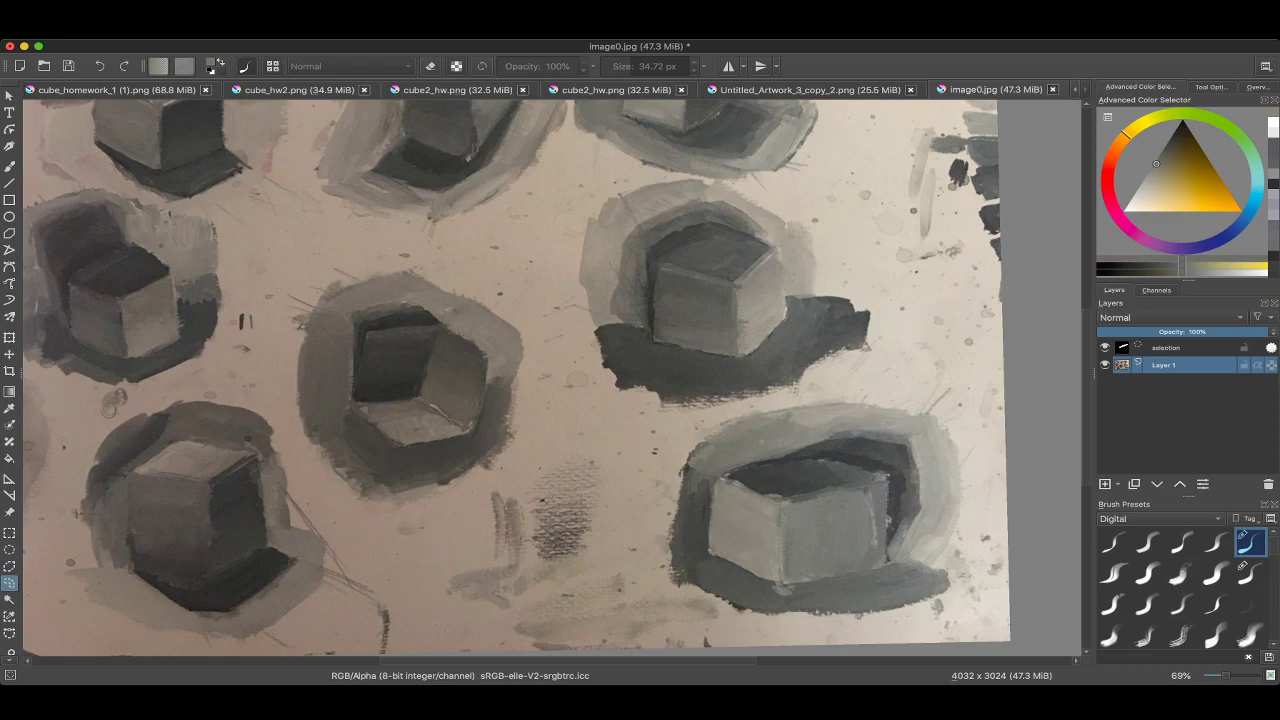
{"action": "scroll", "coordinate": [552, 380], "scroll_direction": "down", "scroll_amount": 2}
{"action": "scroll", "coordinate": [552, 380], "scroll_direction": "up", "scroll_amount": 1}
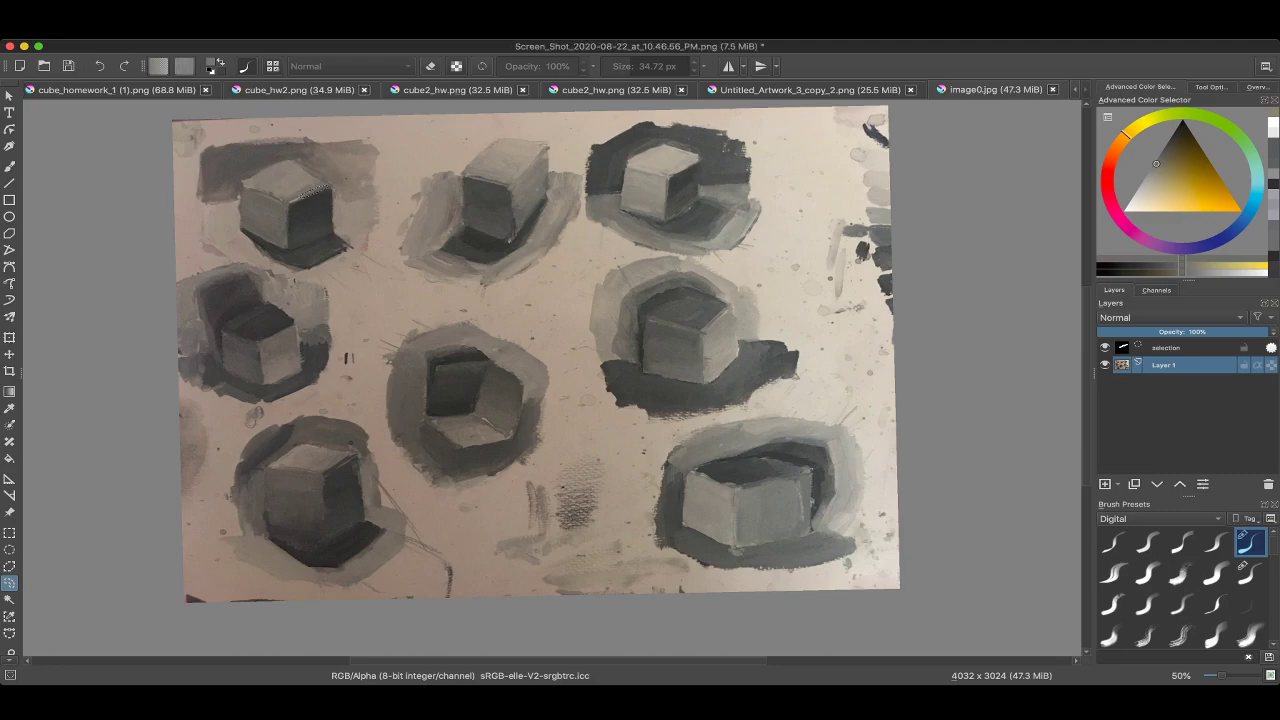
Examine the face values, edges and cast shadows of the two stone blocks in the Screen_Shot_2020-08-22 drawing.
{"action": "scroll", "coordinate": [555, 360], "scroll_direction": "up", "scroll_amount": 3}
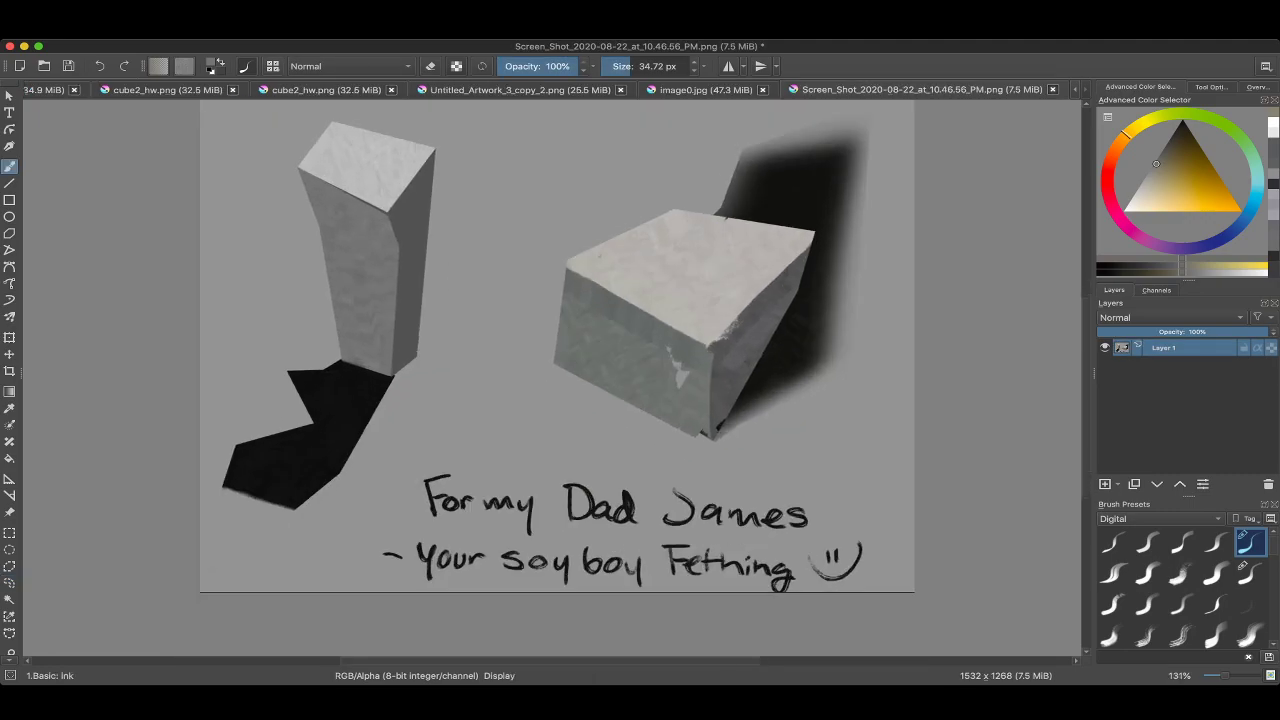
{"action": "scroll", "coordinate": [555, 380], "scroll_direction": "down", "scroll_amount": 3}
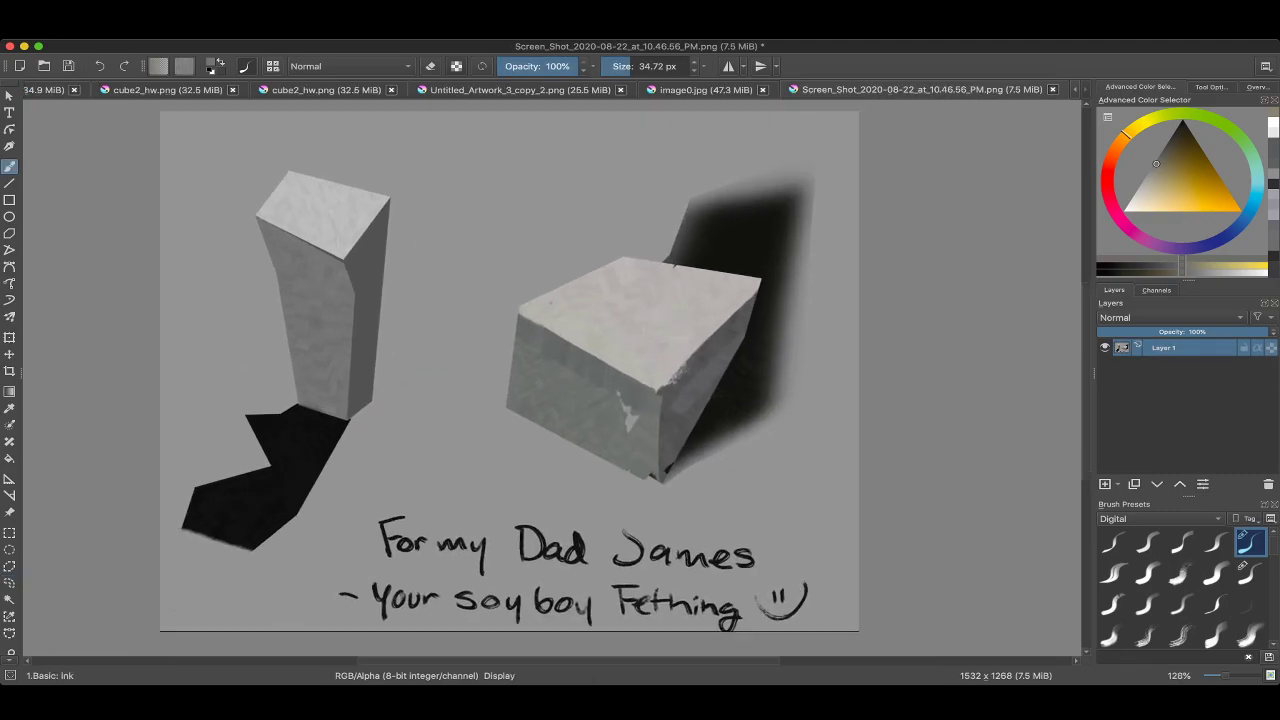
{"action": "scroll", "coordinate": [541, 367], "scroll_direction": "down", "scroll_amount": 3}
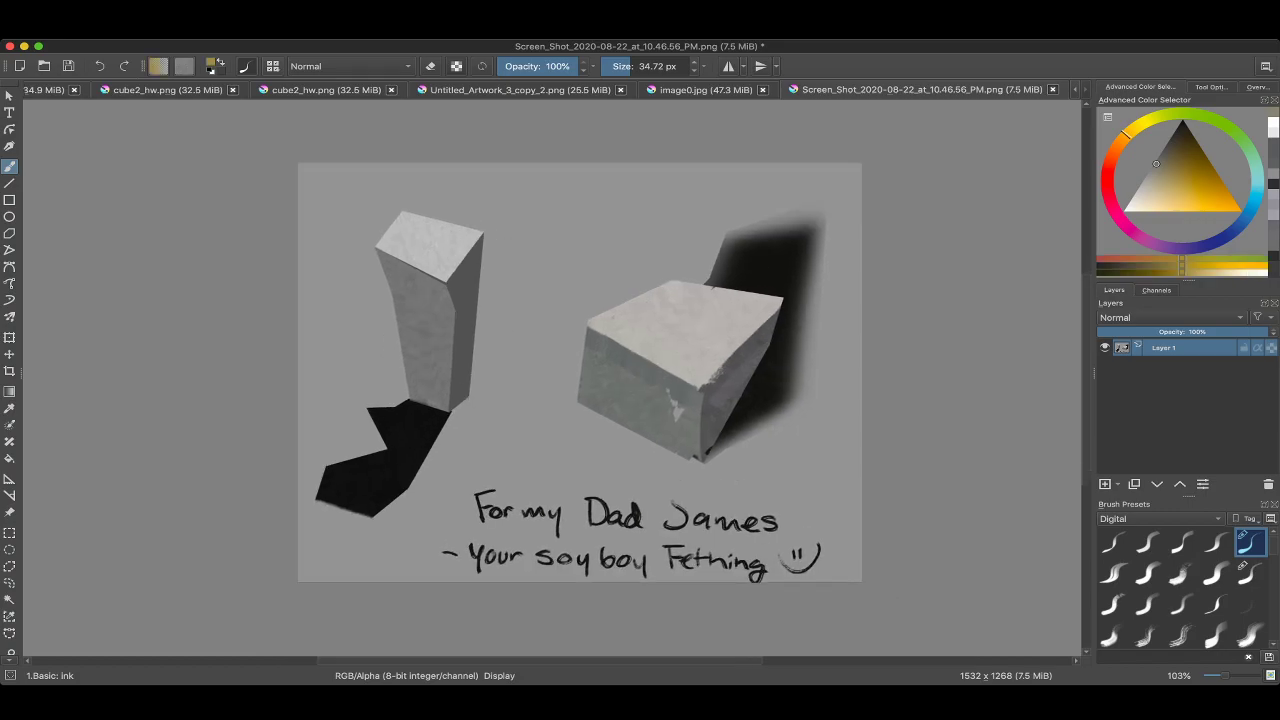
{"action": "key", "text": "ctrl+z"}
{"action": "scroll", "coordinate": [515, 310], "scroll_direction": "up", "scroll_amount": 2}
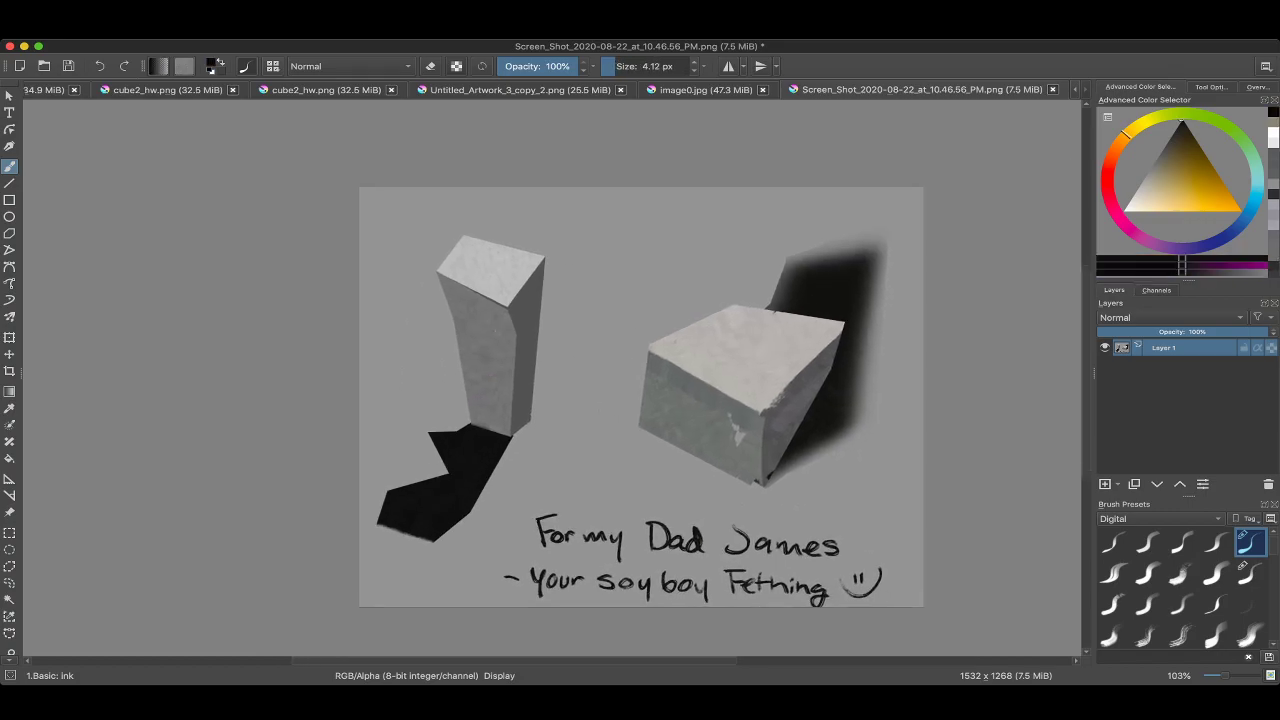
{"action": "mouse_move", "coordinate": [489, 254]}
{"action": "left_mouse_down"}
{"action": "mouse_move", "coordinate": [520, 254]}
{"action": "mouse_move", "coordinate": [438, 254]}
{"action": "mouse_move", "coordinate": [438, 236]}
{"action": "left_mouse_up"}
{"action": "scroll", "coordinate": [547, 326], "scroll_direction": "up", "scroll_amount": 3}
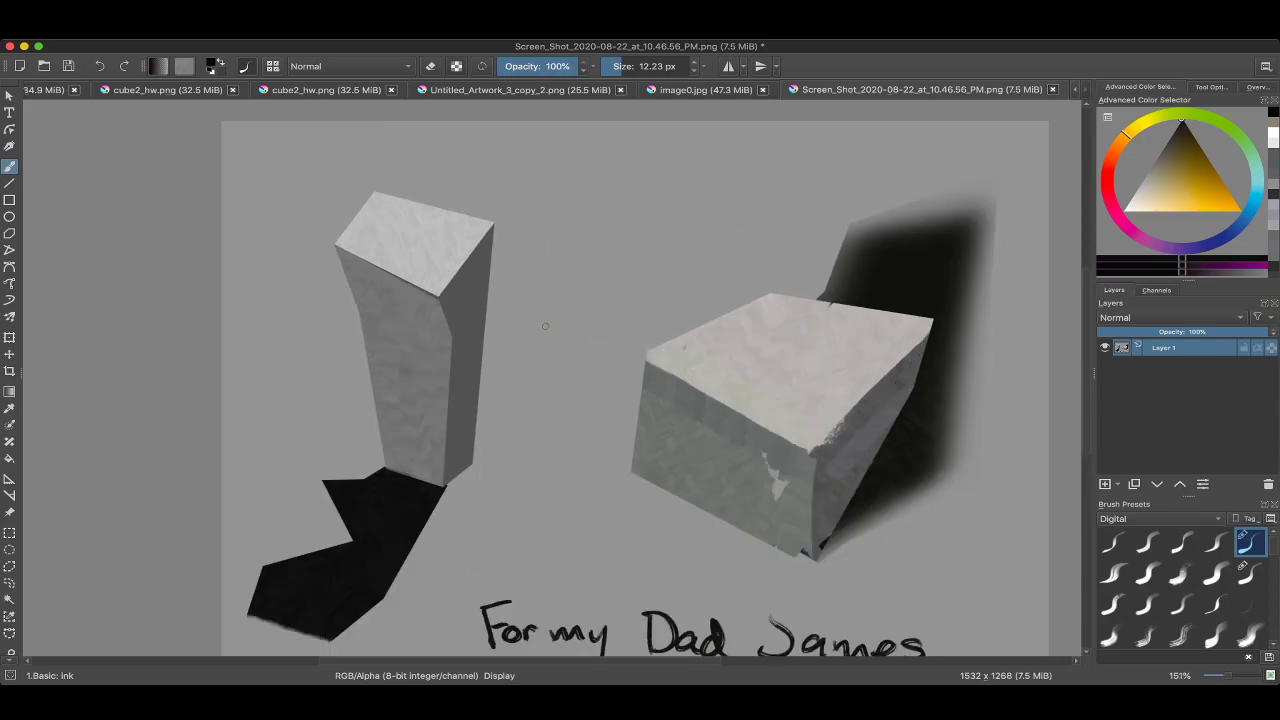
{"action": "scroll", "coordinate": [545, 326], "scroll_direction": "down", "scroll_amount": 3}
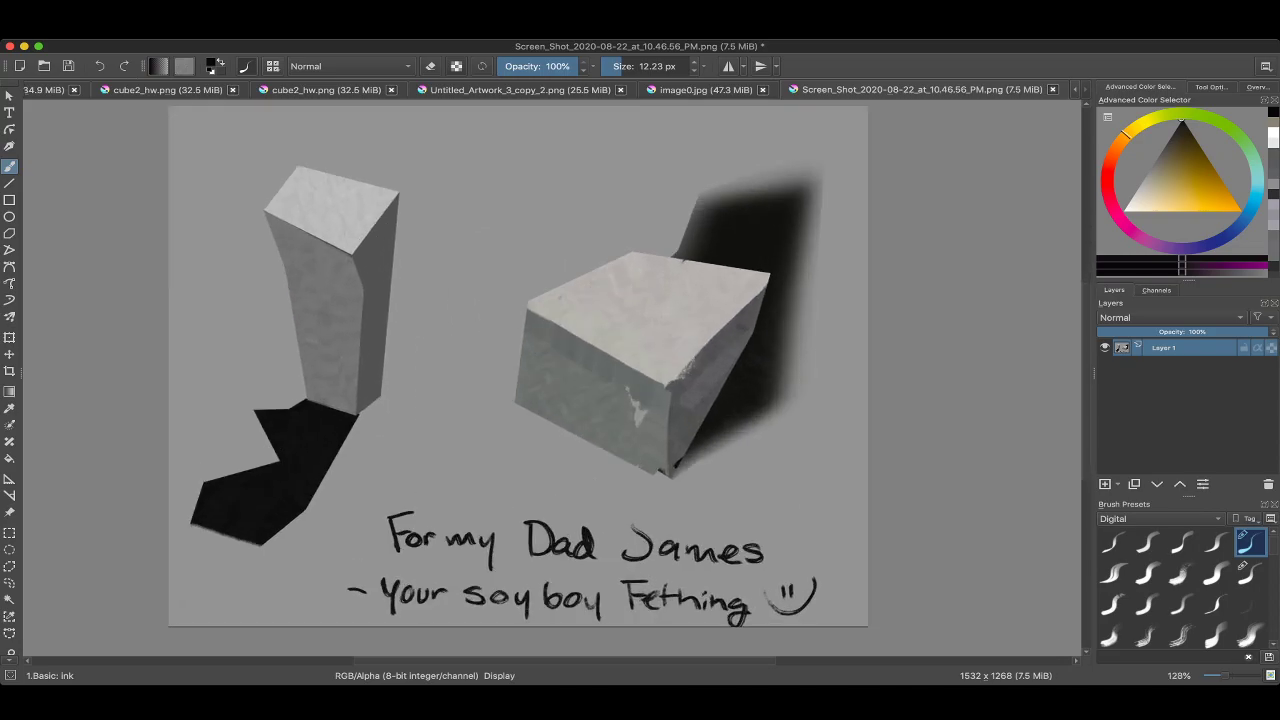
{"action": "scroll", "coordinate": [800, 470], "scroll_direction": "up", "scroll_amount": 3}
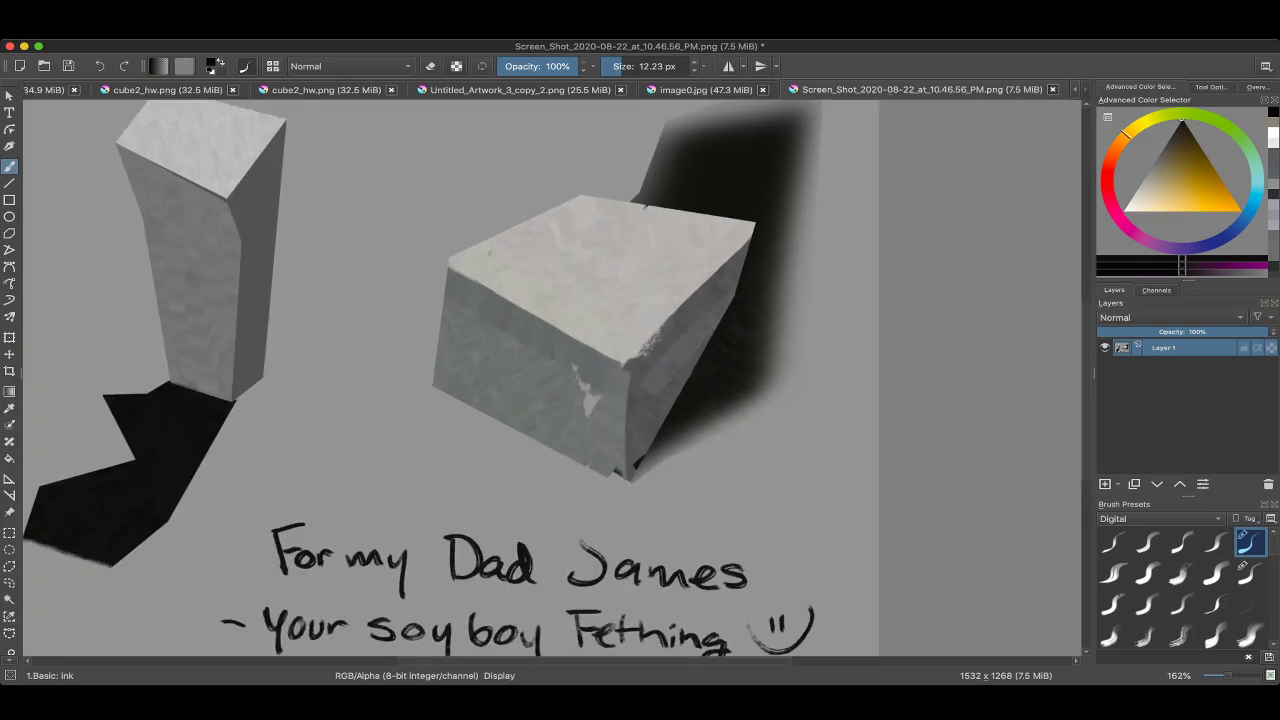
{"action": "scroll", "coordinate": [713, 350], "scroll_direction": "down", "scroll_amount": 5}
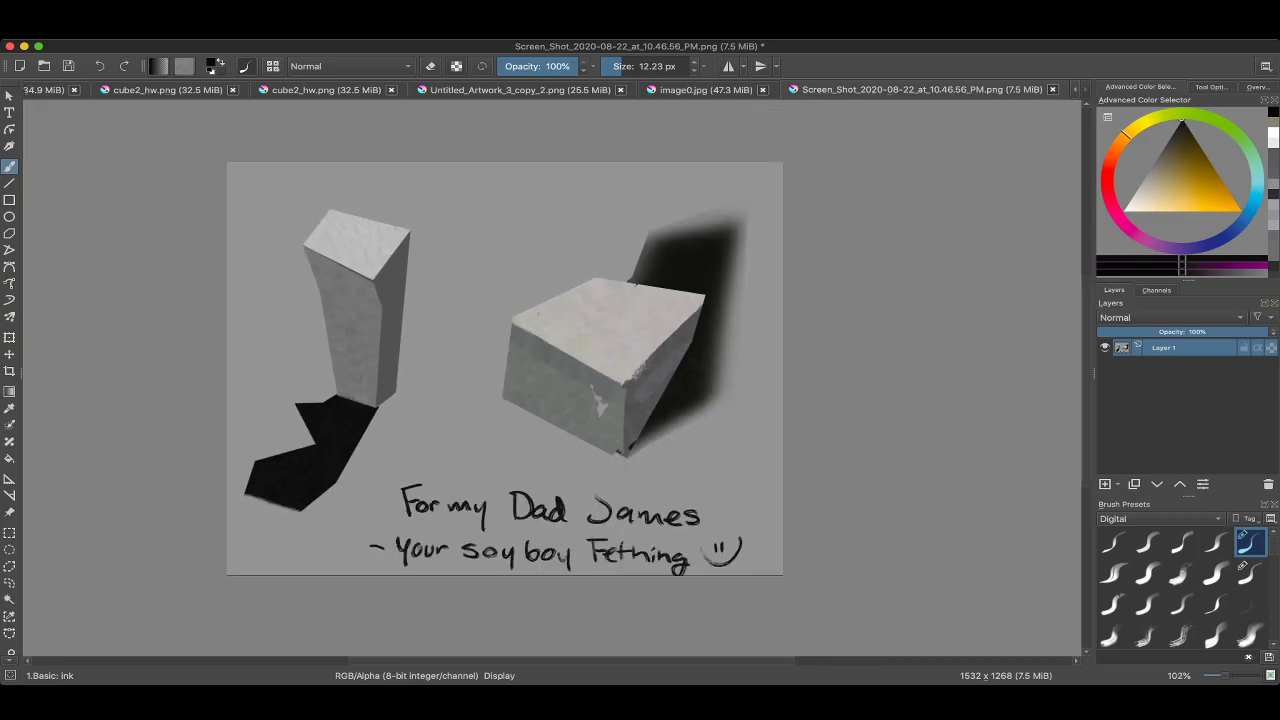
{"action": "scroll", "coordinate": [713, 350], "scroll_direction": "up", "scroll_amount": 4}
{"action": "scroll", "coordinate": [713, 350], "scroll_direction": "down", "scroll_amount": 3}
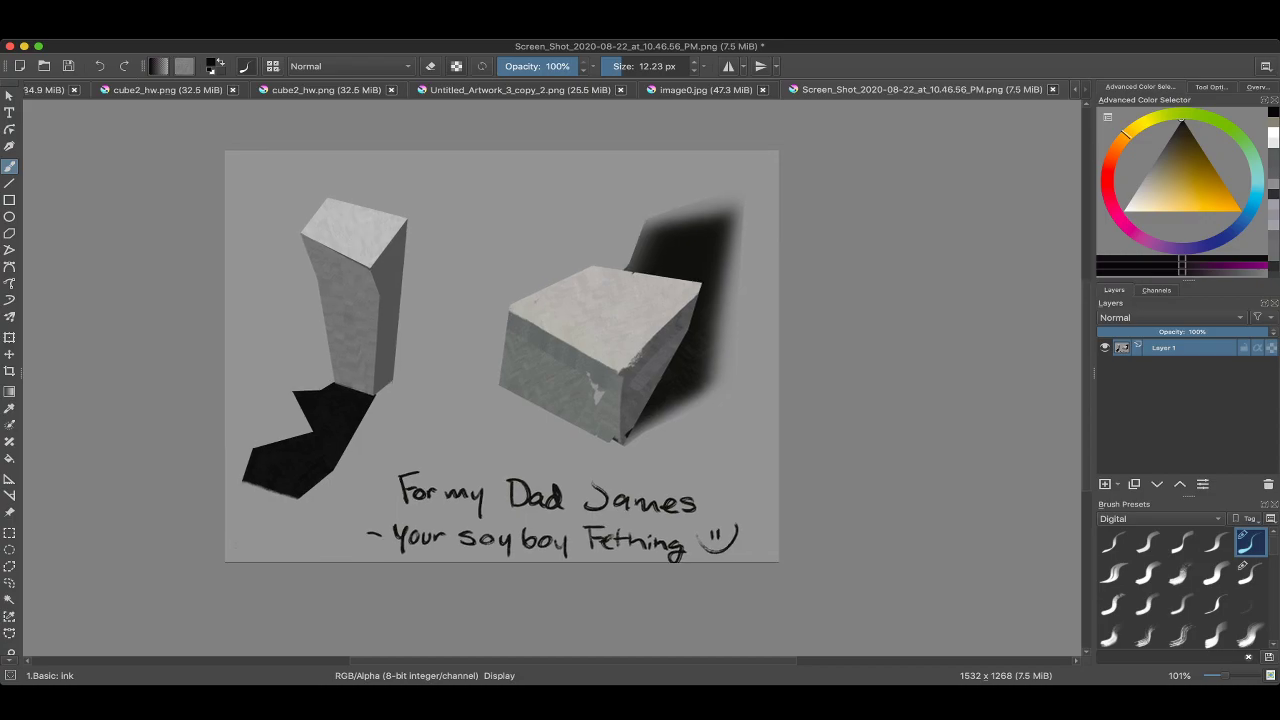
Sample the black of the second block's cast shadow, reduce the brush to 6 px and sketch a trial arc over the handwritten note.
{"action": "left_click", "coordinate": [718, 268], "text": "ctrl"}
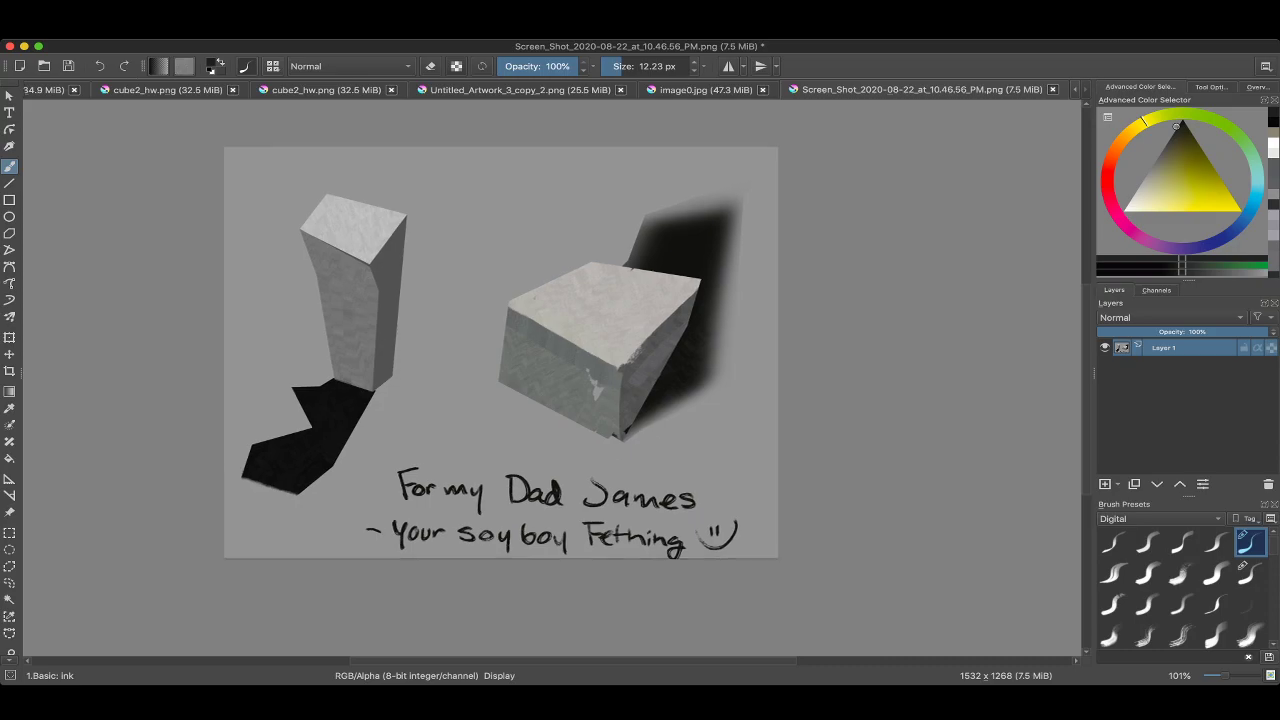
{"action": "scroll", "coordinate": [560, 380], "scroll_direction": "up", "scroll_amount": 5}
{"action": "scroll", "coordinate": [640, 350], "scroll_direction": "up", "scroll_amount": 2}
{"action": "key", "text": "bracketleft"}
{"action": "key", "text": "bracketleft"}
{"action": "key", "text": "bracketleft"}
{"action": "key", "text": "bracketleft"}
{"action": "key", "text": "bracketleft"}
{"action": "key", "text": "bracketleft"}
{"action": "key", "text": "bracketleft"}
{"action": "left_click_drag", "start_coordinate": [680, 410], "coordinate": [715, 398]}
{"action": "scroll", "coordinate": [705, 398], "scroll_direction": "down", "scroll_amount": 3}
{"action": "key", "text": "bracketright"}
{"action": "scroll", "coordinate": [705, 398], "scroll_direction": "down", "scroll_amount": 3}
{"action": "scroll", "coordinate": [702, 297], "scroll_direction": "up", "scroll_amount": 1}
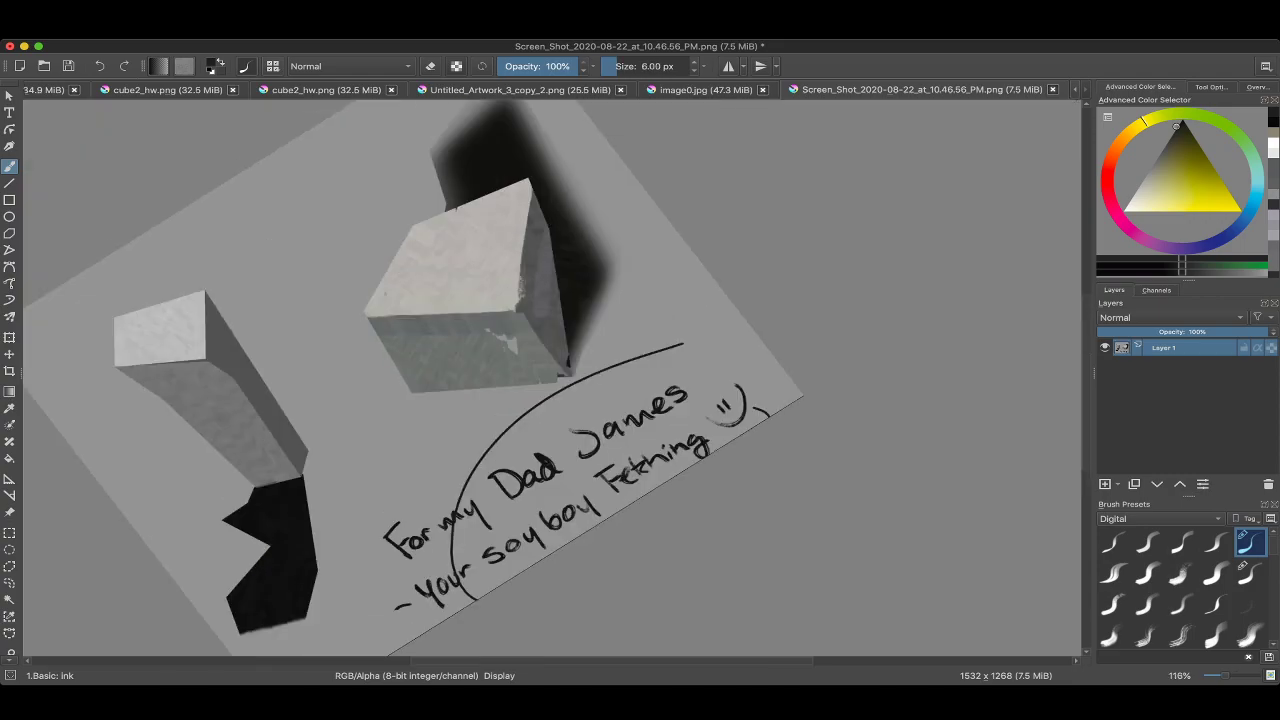
Handwrite the student's handle in capitals on two lines below the second block and undo the circle drawn around it.
{"action": "left_click_drag", "start_coordinate": [594, 350], "coordinate": [590, 374]}
{"action": "mouse_move", "coordinate": [590, 350]}
{"action": "left_mouse_down"}
{"action": "mouse_move", "coordinate": [603, 346]}
{"action": "mouse_move", "coordinate": [603, 360]}
{"action": "left_mouse_up"}
{"action": "mouse_move", "coordinate": [620, 356]}
{"action": "left_mouse_down"}
{"action": "mouse_move", "coordinate": [614, 365]}
{"action": "mouse_move", "coordinate": [618, 353]}
{"action": "left_mouse_up"}
{"action": "mouse_move", "coordinate": [622, 342]}
{"action": "left_mouse_down"}
{"action": "mouse_move", "coordinate": [625, 372]}
{"action": "mouse_move", "coordinate": [632, 336]}
{"action": "left_mouse_up"}
{"action": "left_click_drag", "start_coordinate": [640, 342], "coordinate": [634, 350]}
{"action": "key", "text": "ctrl+z"}
{"action": "left_click_drag", "start_coordinate": [646, 332], "coordinate": [654, 342]}
{"action": "mouse_move", "coordinate": [660, 322]}
{"action": "left_mouse_down"}
{"action": "mouse_move", "coordinate": [664, 336]}
{"action": "mouse_move", "coordinate": [676, 310]}
{"action": "left_mouse_up"}
{"action": "left_click_drag", "start_coordinate": [682, 316], "coordinate": [660, 372]}
{"action": "left_click", "coordinate": [668, 354]}
{"action": "mouse_move", "coordinate": [674, 352]}
{"action": "left_mouse_down"}
{"action": "mouse_move", "coordinate": [678, 364]}
{"action": "mouse_move", "coordinate": [686, 346]}
{"action": "left_mouse_up"}
{"action": "left_click_drag", "start_coordinate": [680, 358], "coordinate": [686, 354]}
{"action": "mouse_move", "coordinate": [686, 340]}
{"action": "left_mouse_down"}
{"action": "mouse_move", "coordinate": [704, 348]}
{"action": "mouse_move", "coordinate": [642, 444]}
{"action": "mouse_move", "coordinate": [700, 316]}
{"action": "left_mouse_up"}
{"action": "key", "text": "6"}
{"action": "scroll", "coordinate": [550, 380], "scroll_direction": "down", "scroll_amount": 3}
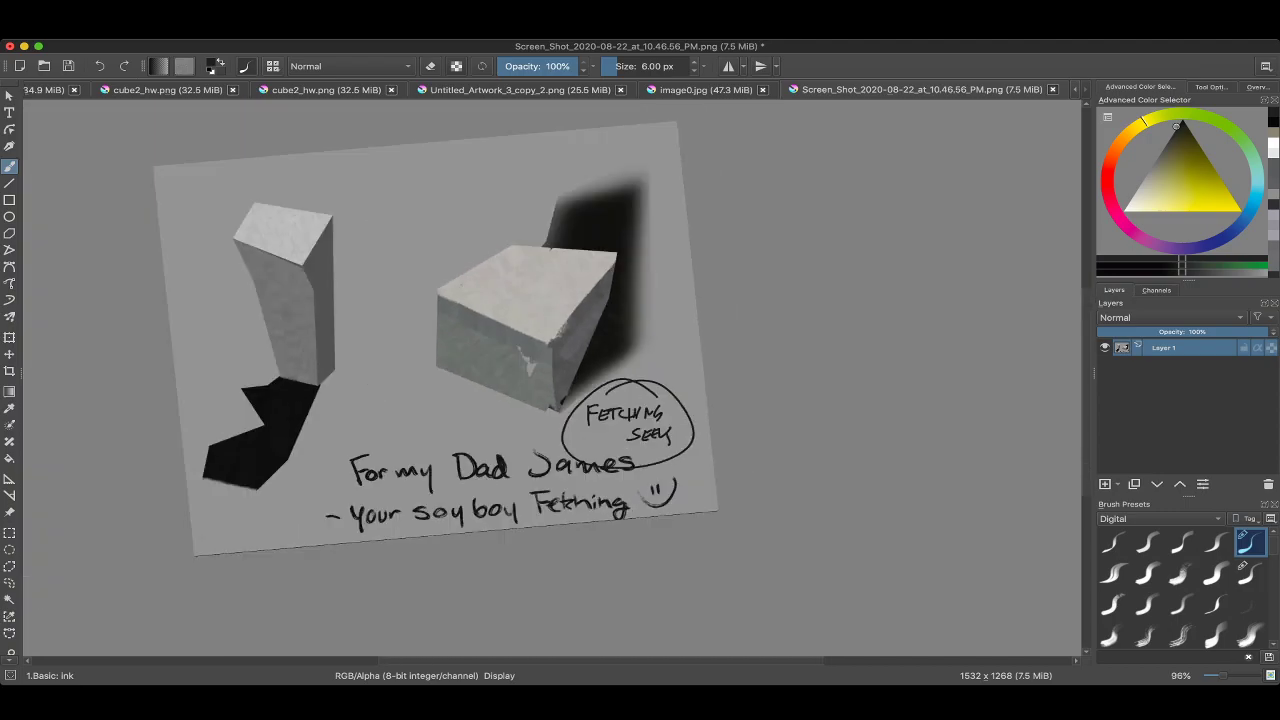
{"action": "key", "text": "ctrl+z"}
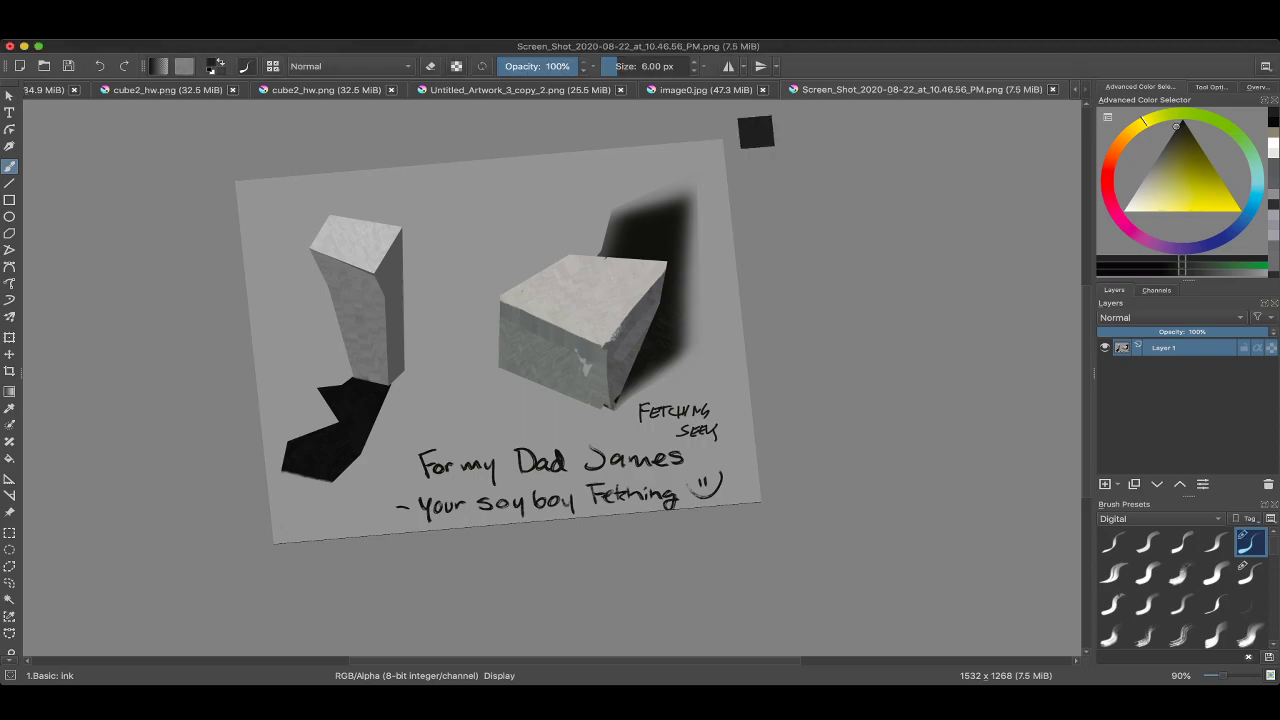
Revisit the homework sheets image0.jpg, Untitled_Artwork_3_copy_2.png, cube2_hw.png and cube_hw2.png.
{"action": "key", "text": "ctrl+shift+Tab"}
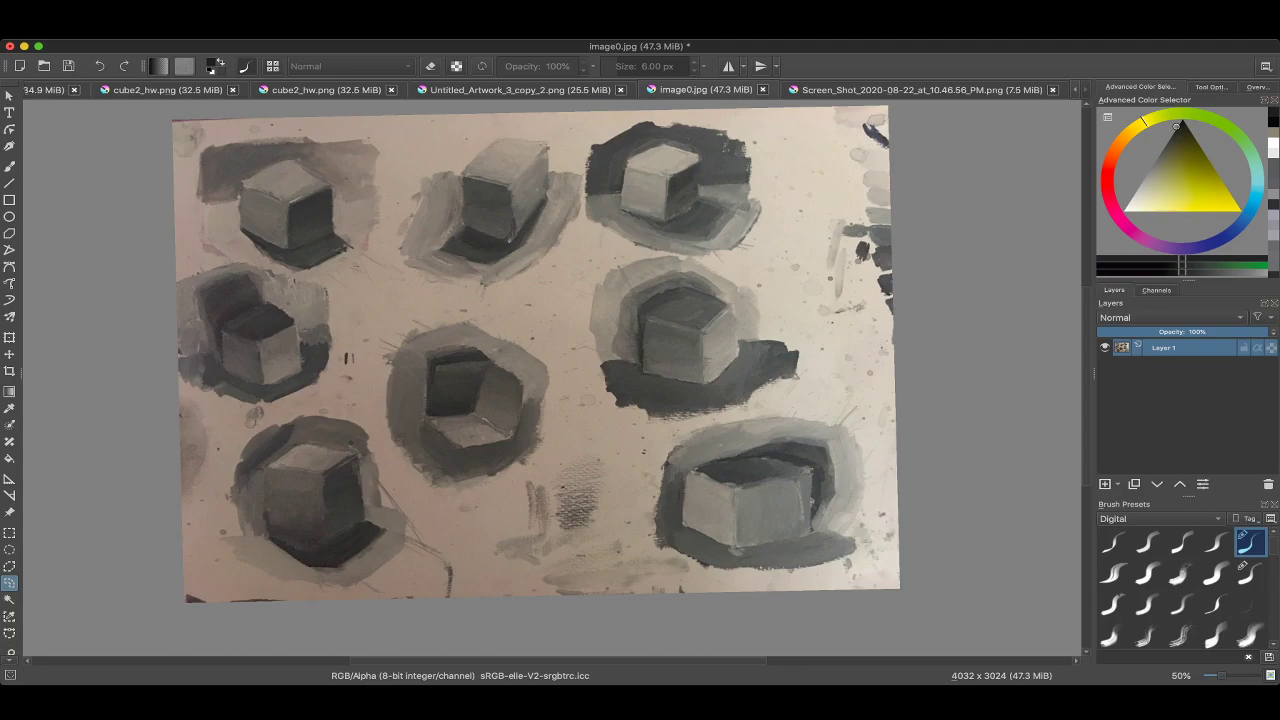
{"action": "key", "text": "ctrl+shift+Tab"}
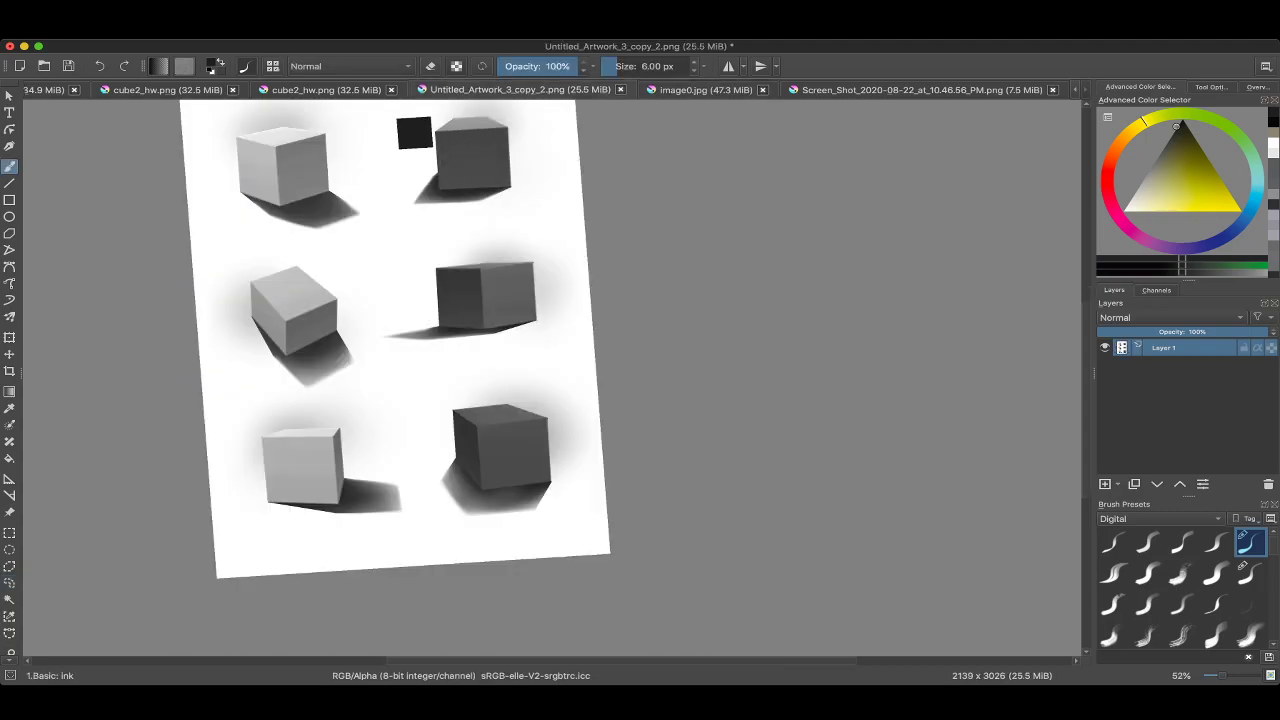
{"action": "key", "text": "ctrl+shift+Tab"}
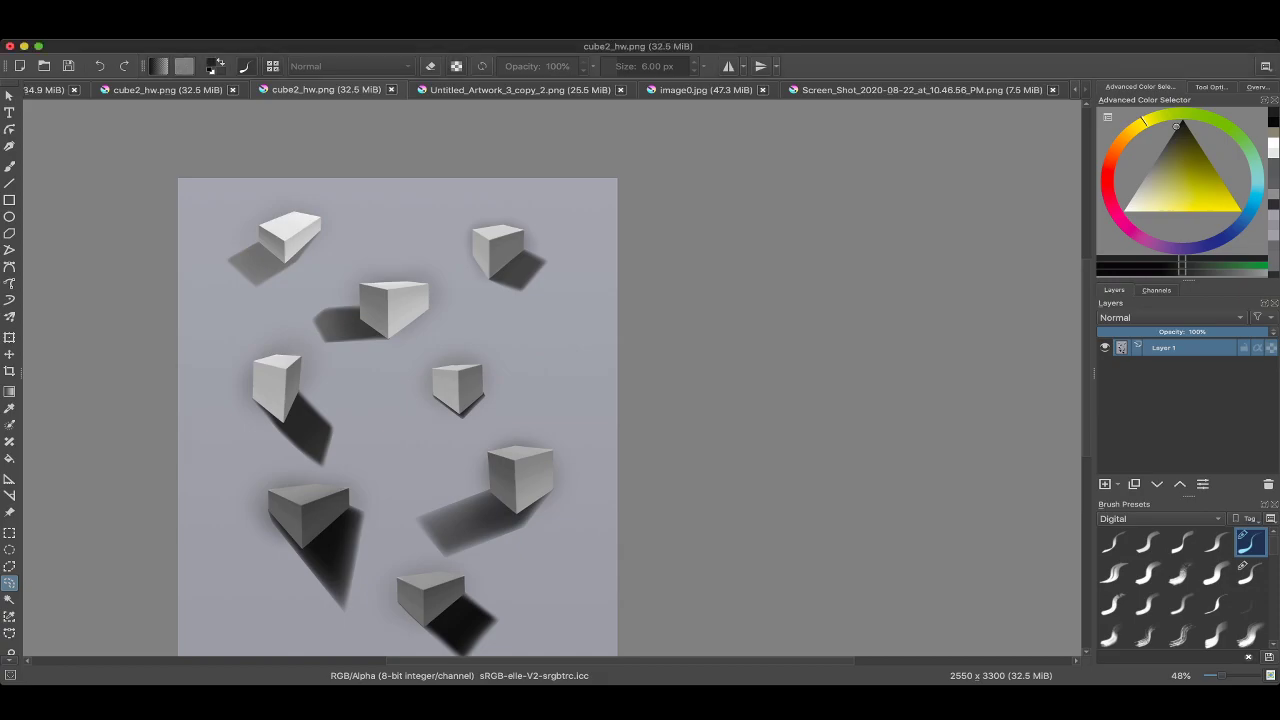
{"action": "left_click", "coordinate": [700, 89]}
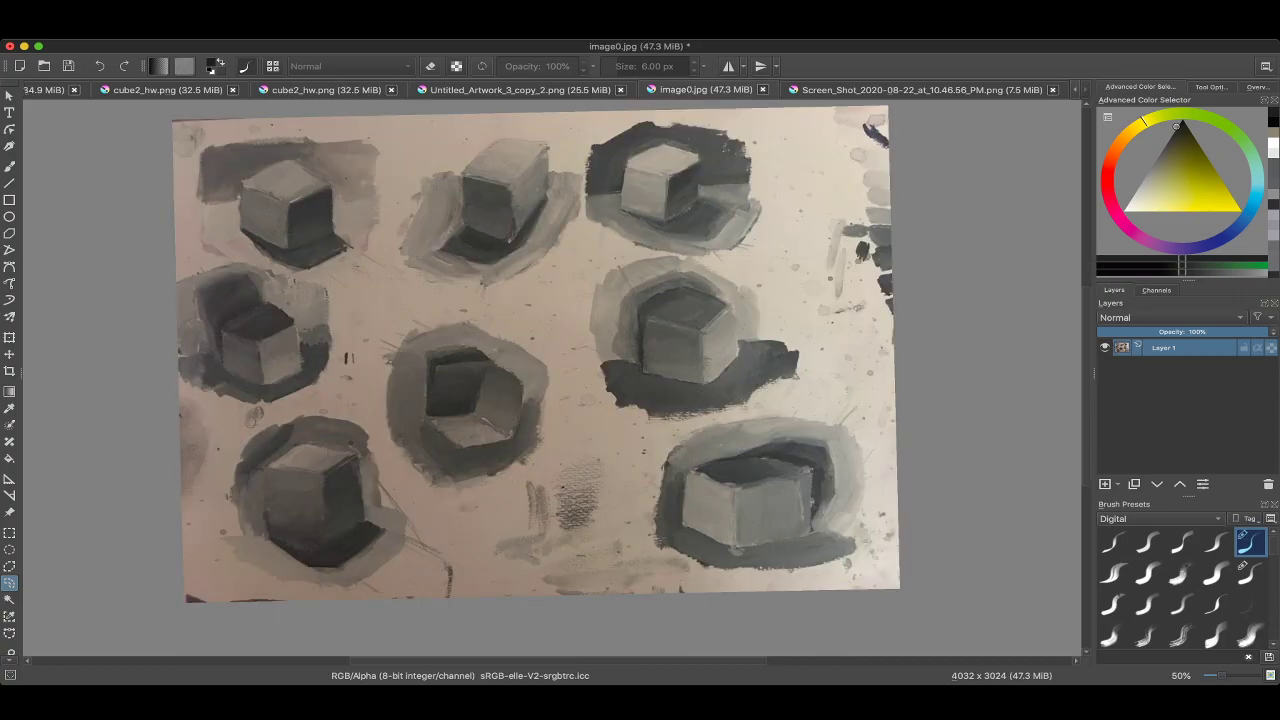
{"action": "left_click", "coordinate": [50, 89]}
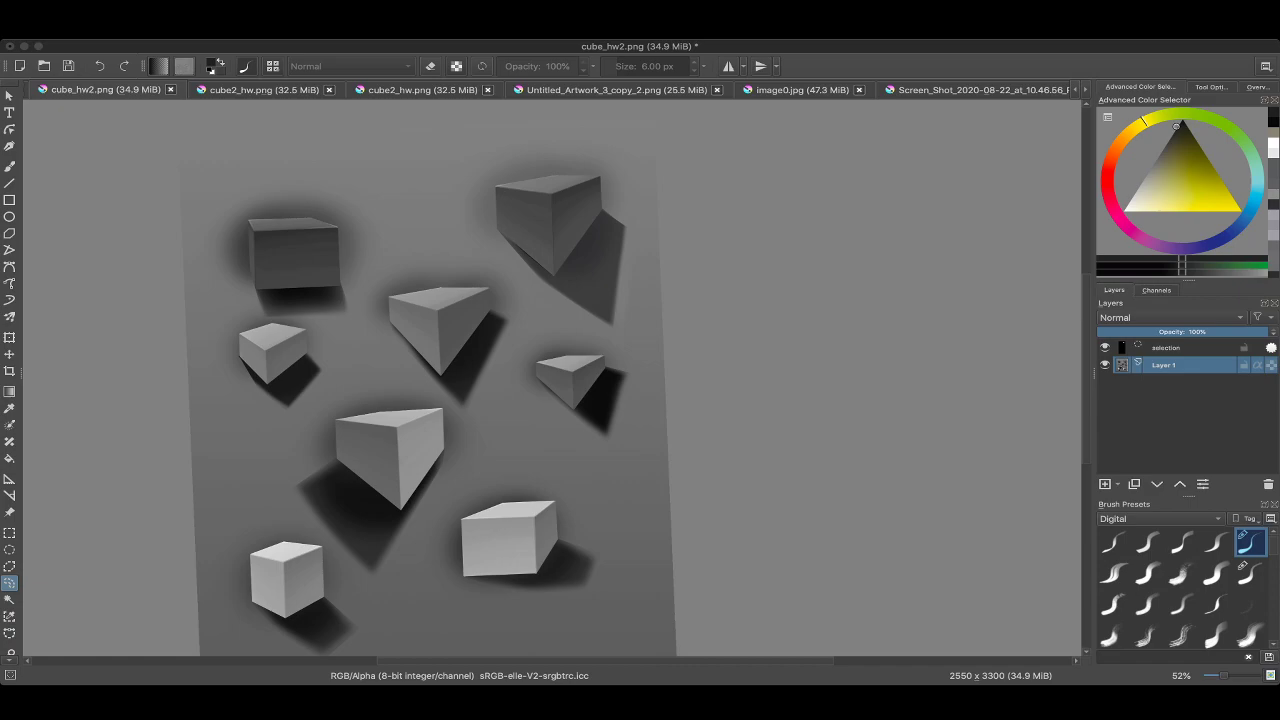
{"action": "key", "text": "ctrl+Tab"}
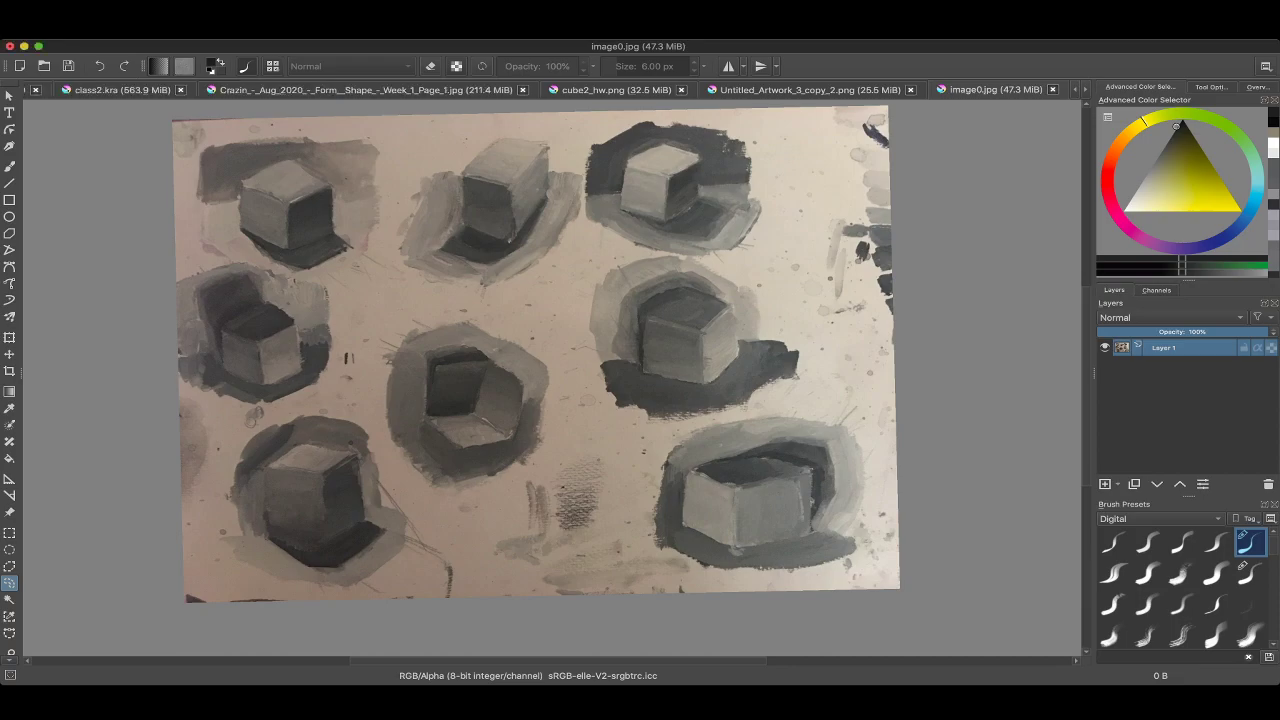
Bring up class2.kra and look over the shaded sphere and the red homework notes beside it.
{"action": "left_click", "coordinate": [122, 89]}
{"action": "scroll", "coordinate": [600, 400], "scroll_direction": "down", "scroll_amount": 5}
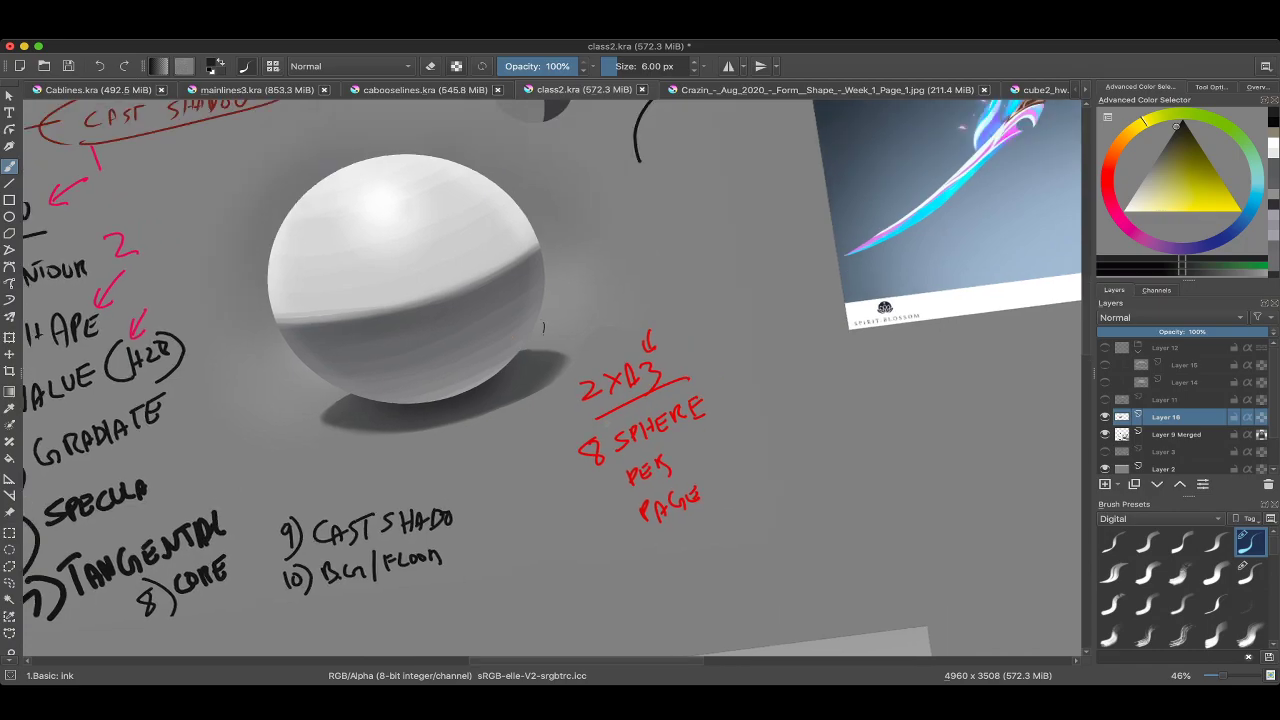
{"action": "key", "text": "5"}
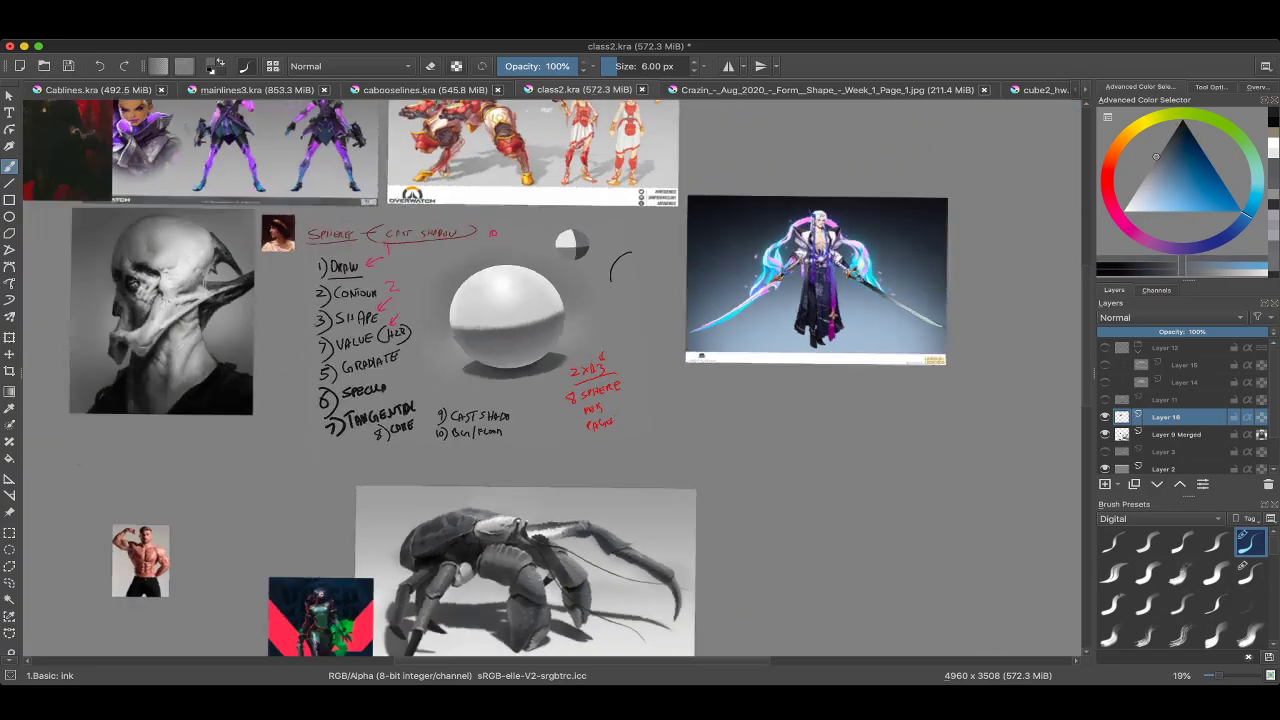
{"action": "scroll", "coordinate": [607, 400], "scroll_direction": "up", "scroll_amount": 5}
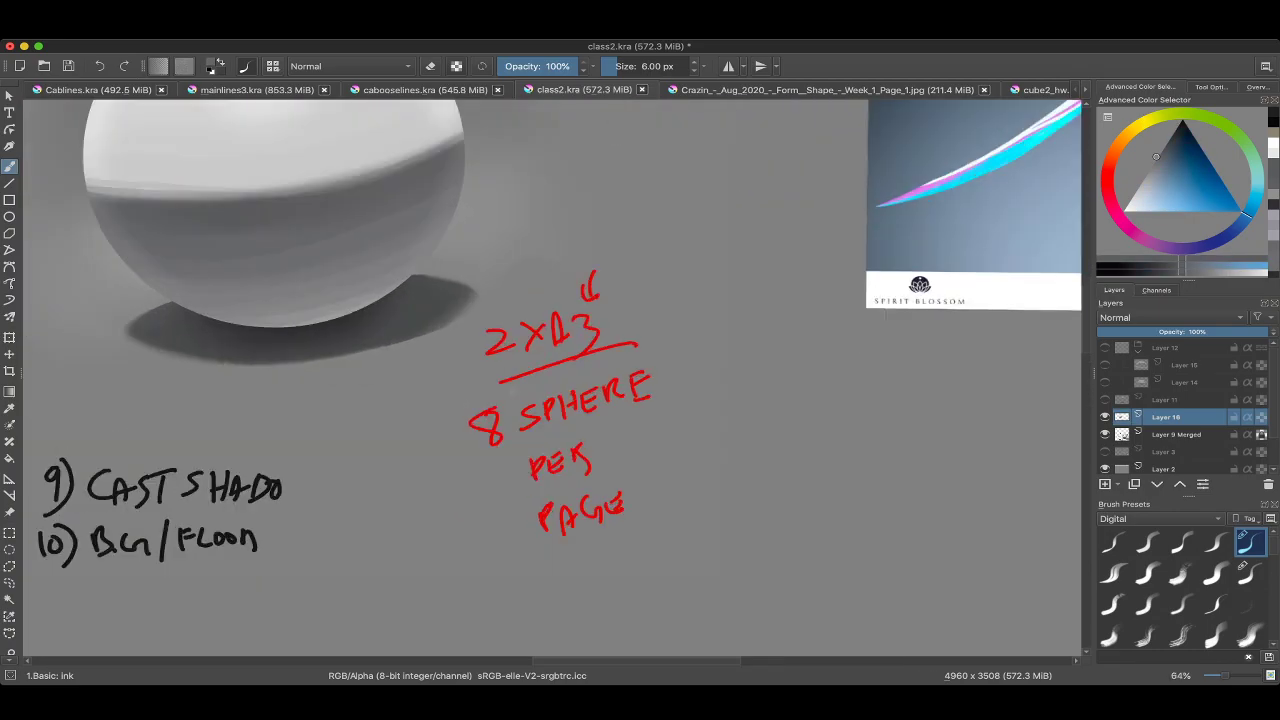